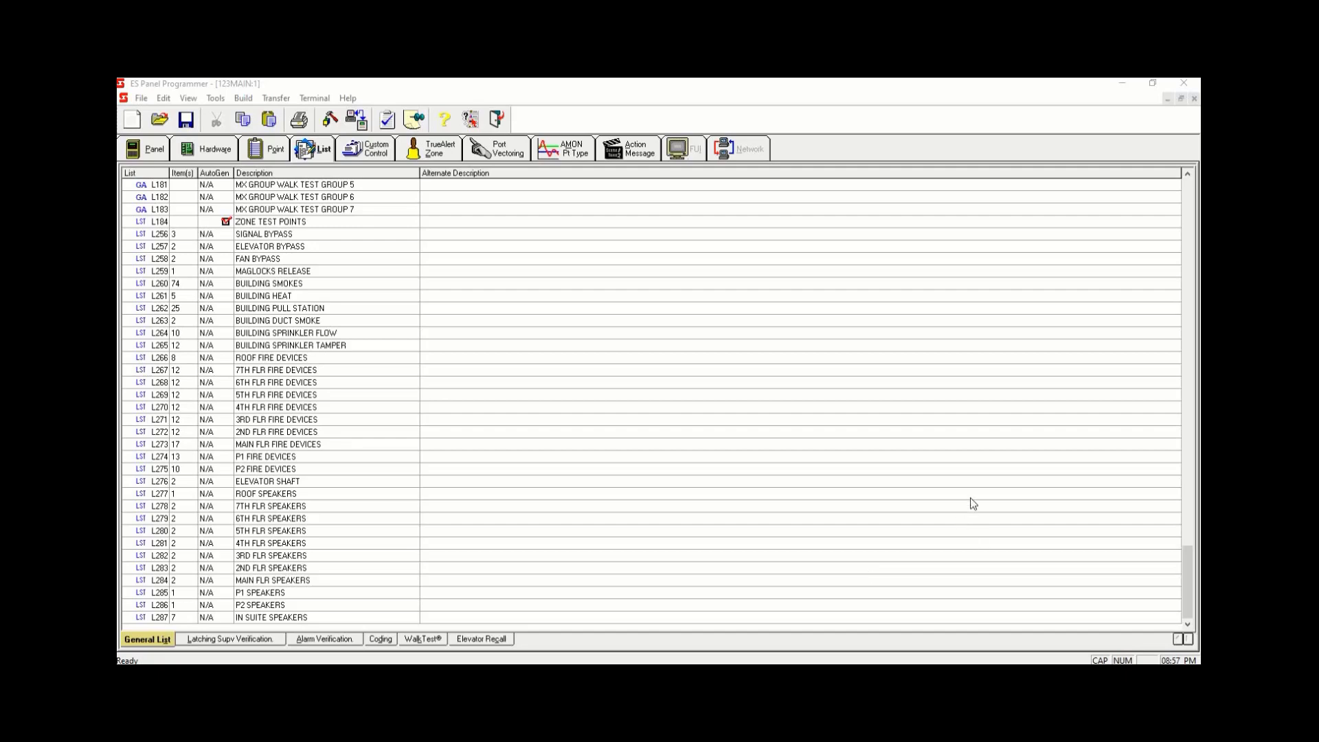
# - Rename custom control Program 3 as BYPASSES
pyautogui.click(380, 151)
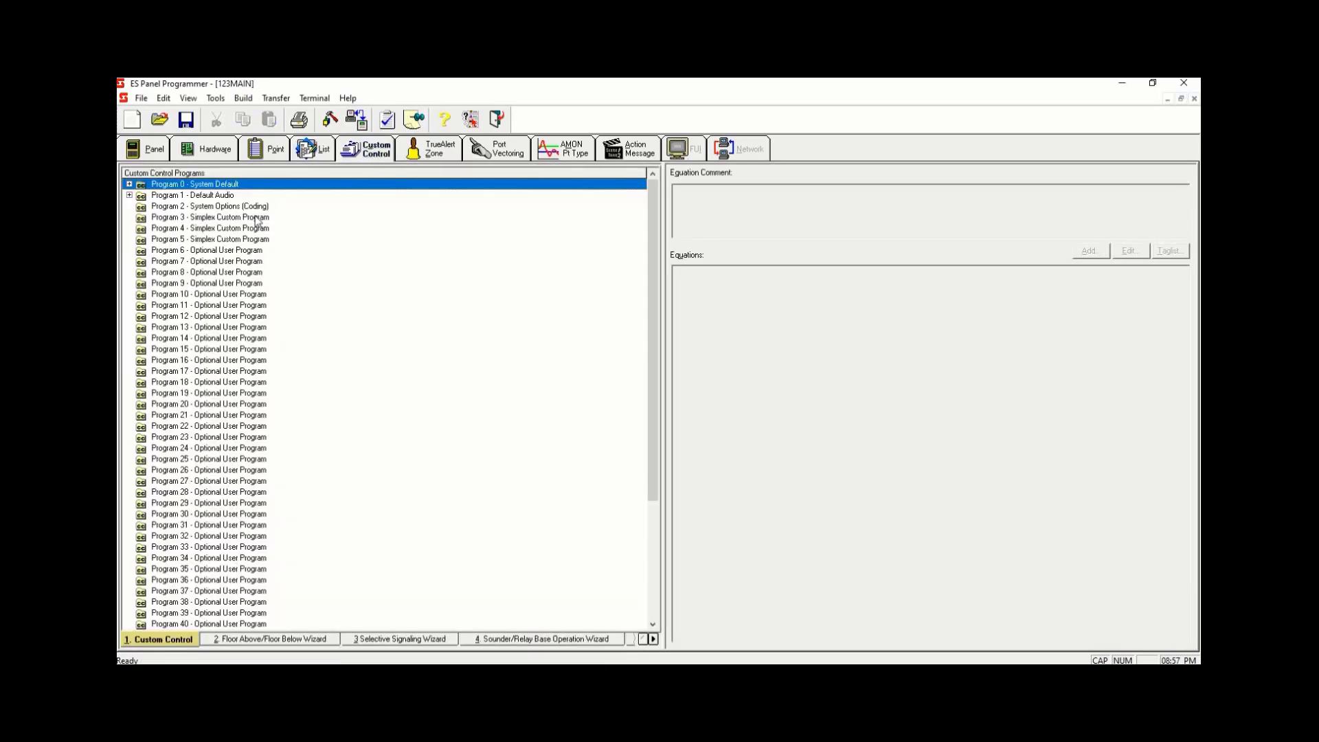
pyautogui.click(256, 217)
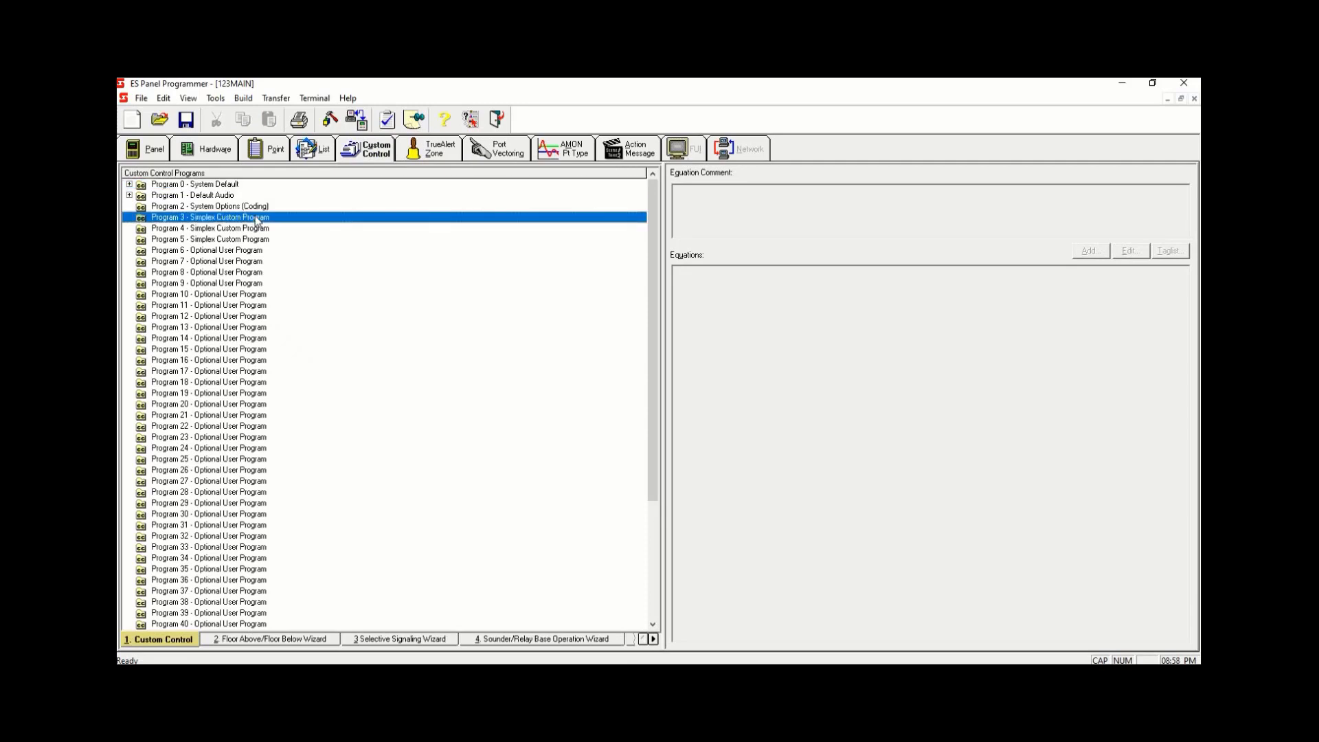
pyautogui.doubleClick(256, 218)
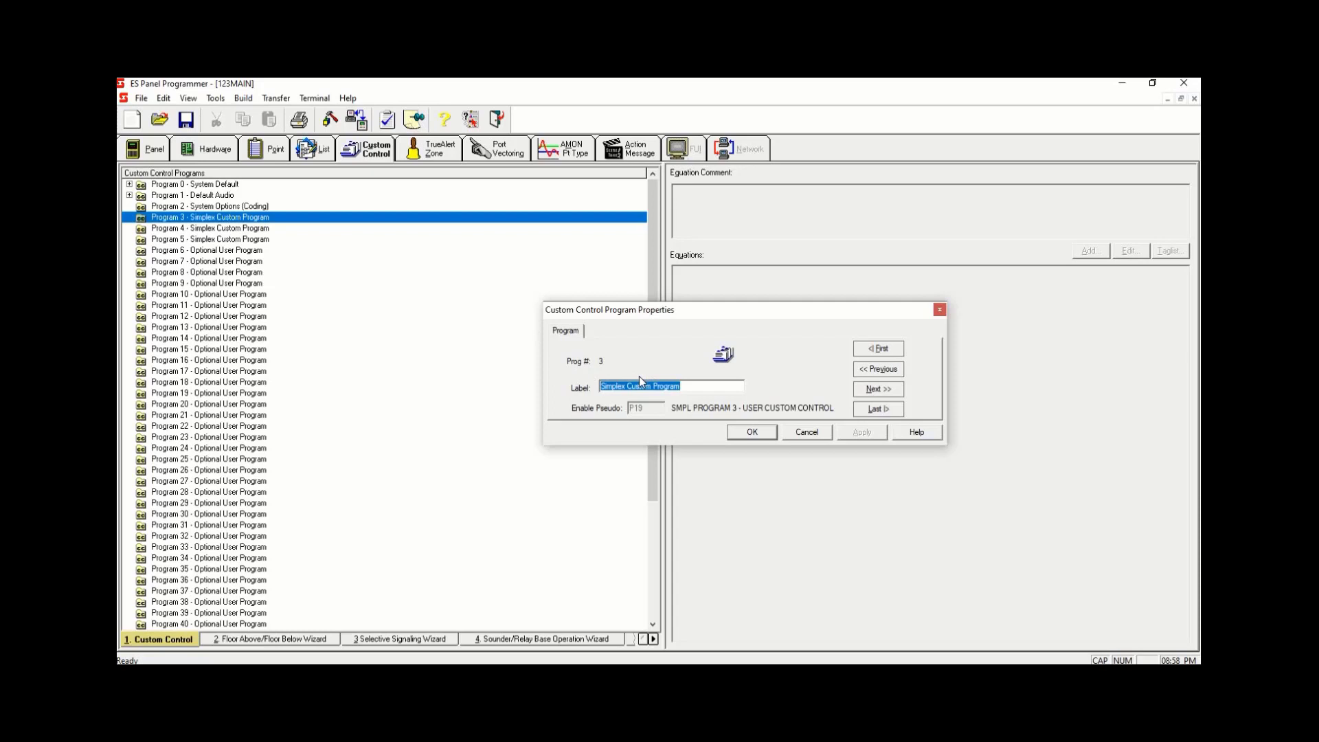
pyautogui.press('BackSpace')
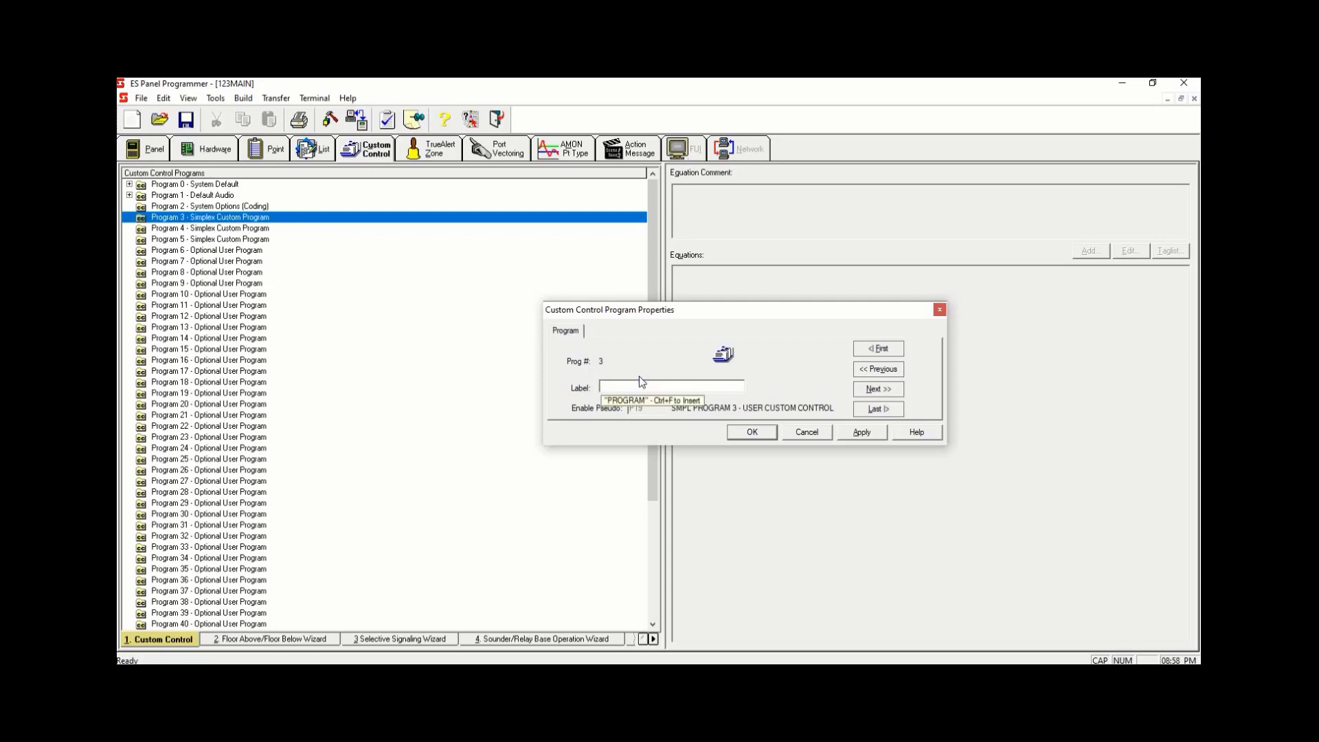
pyautogui.press('capslock')
pyautogui.write('b')
pyautogui.press('capslock')
pyautogui.write('BYPASSES')
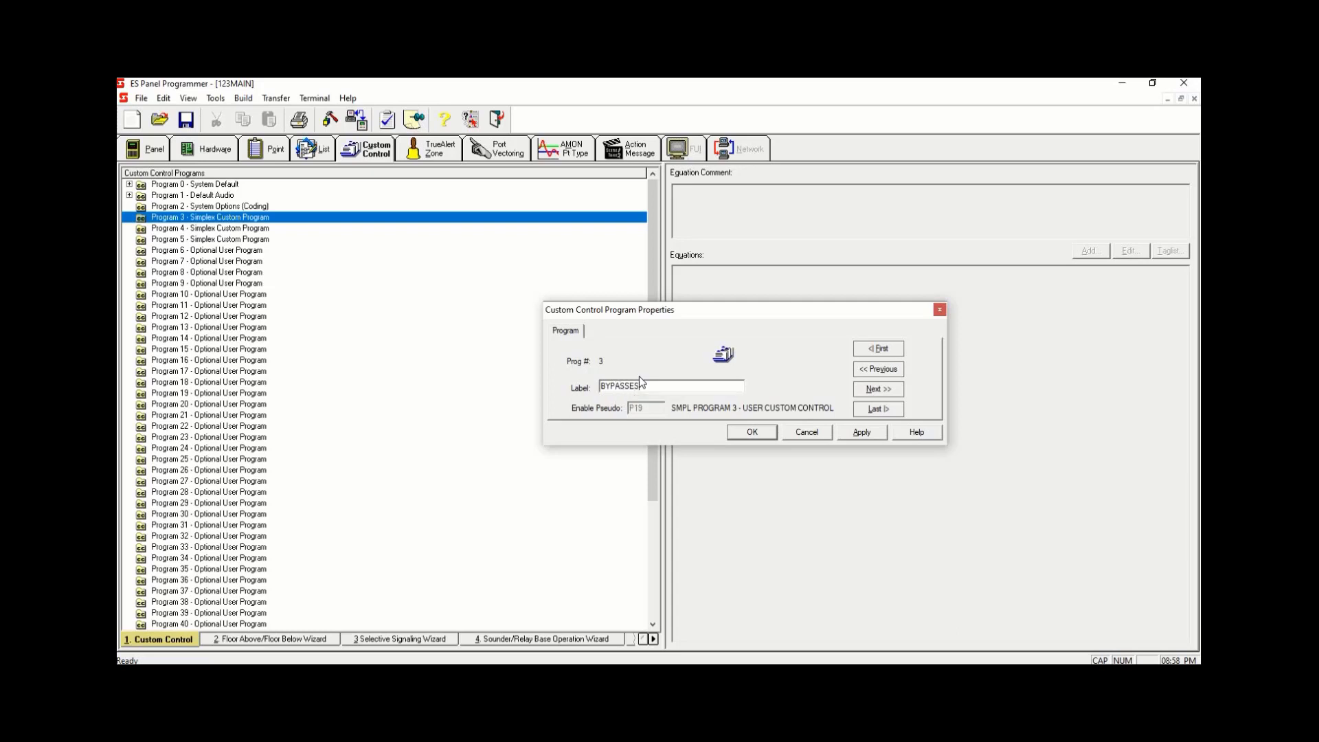
pyautogui.click(861, 432)
pyautogui.click(762, 432)
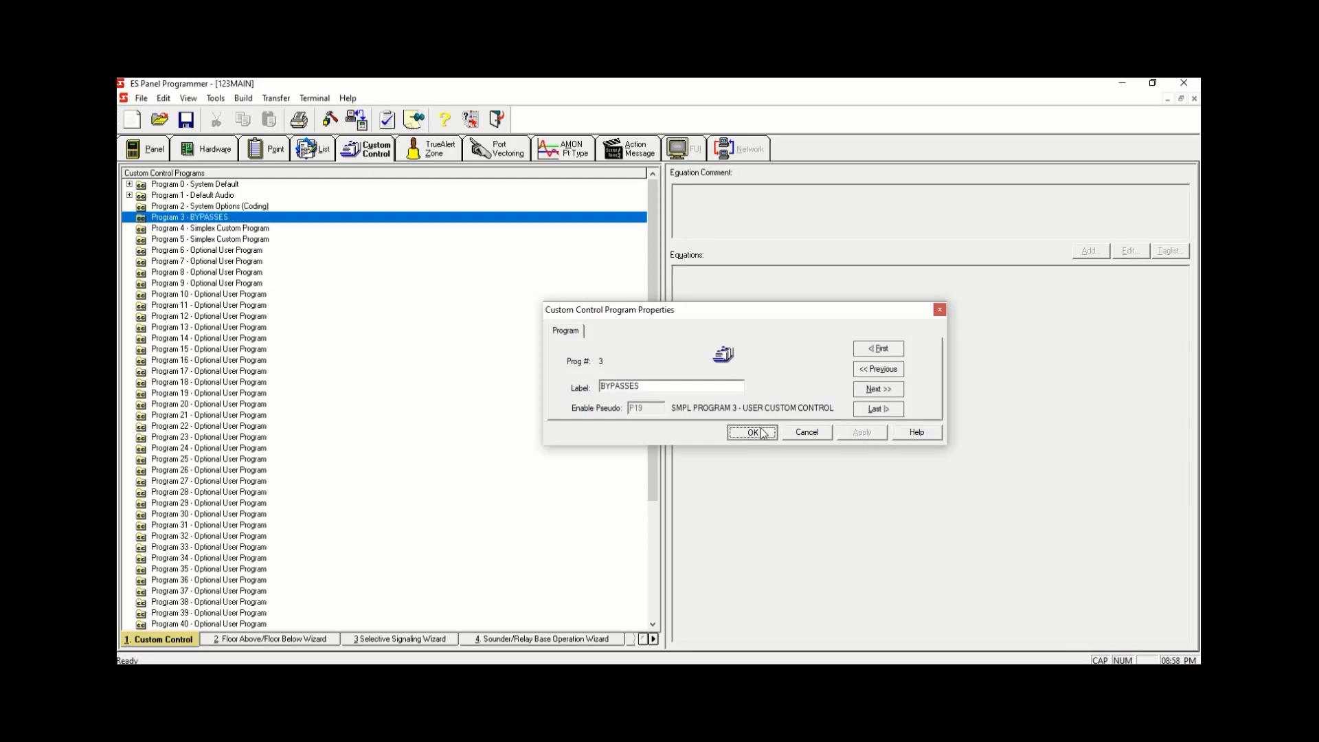
# - Add an equation to Program 3 labelled SIGNAL BYPASS
pyautogui.rightClick(398, 222)
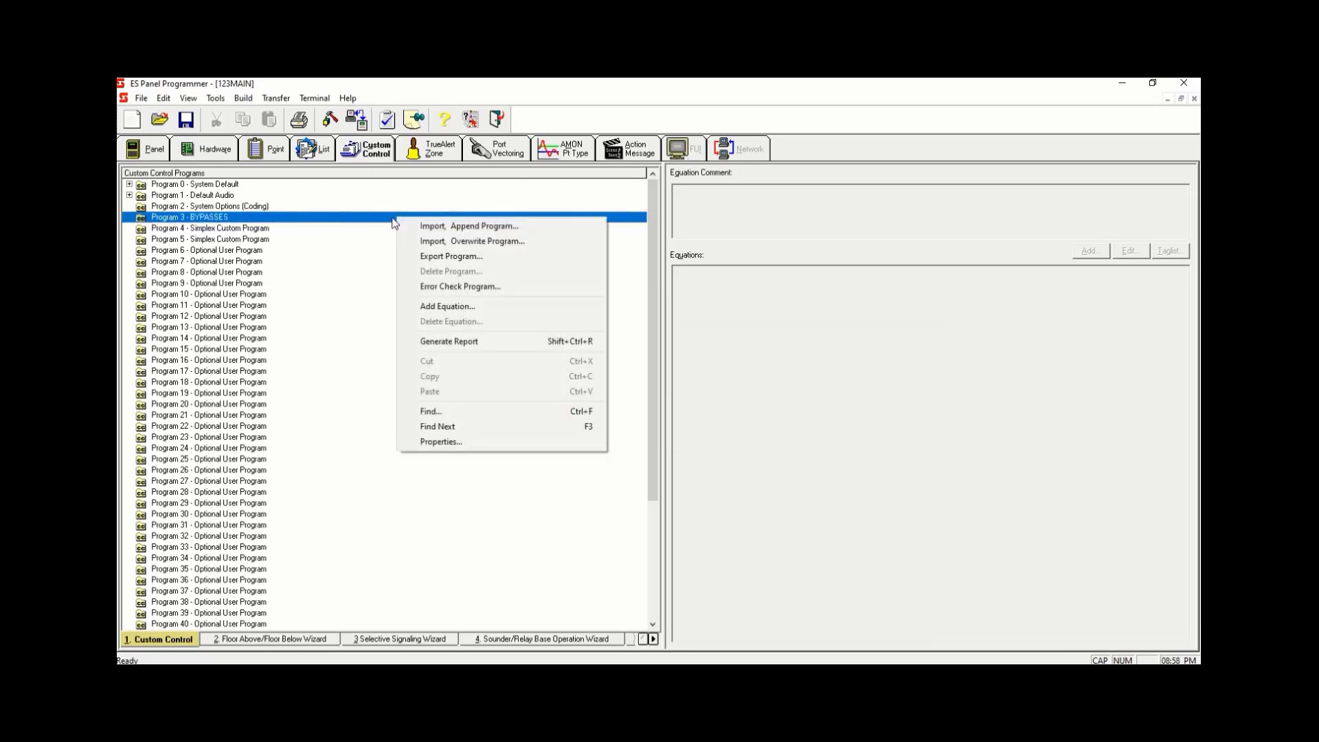
pyautogui.click(481, 307)
pyautogui.press('BackSpace')
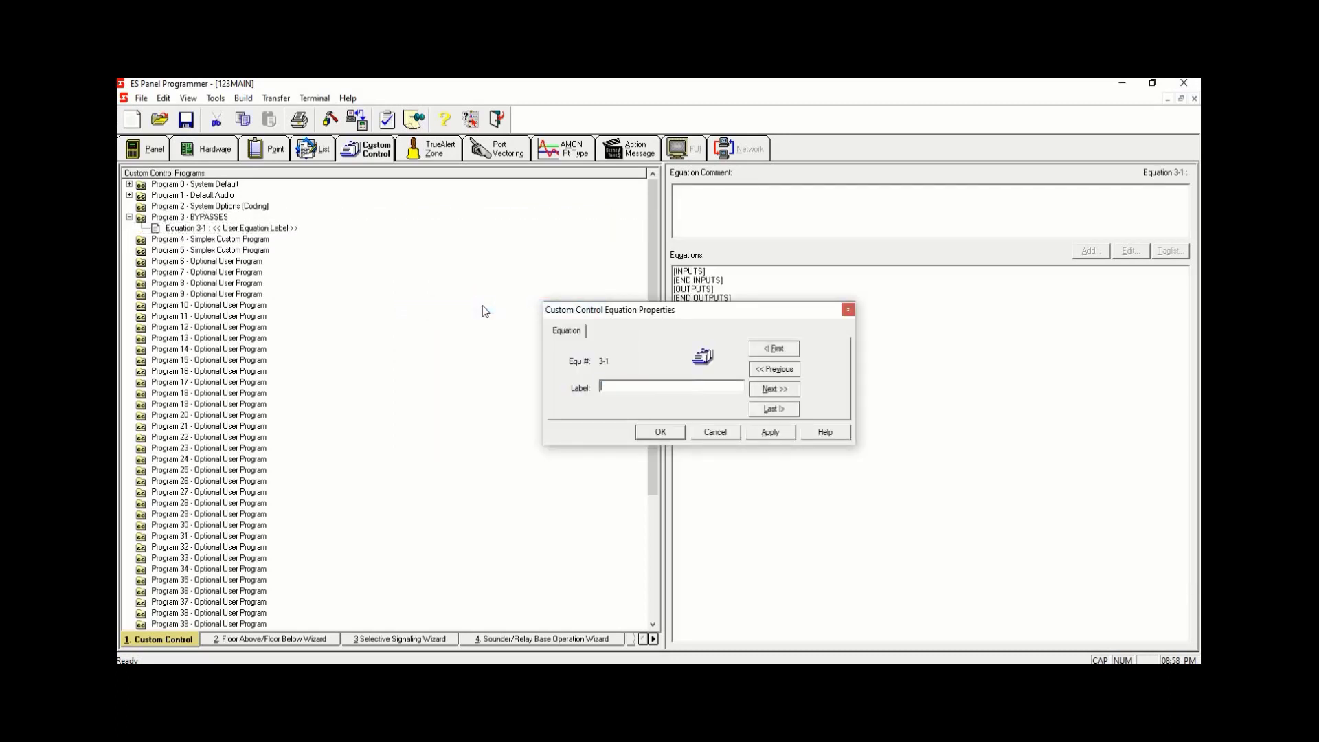
pyautogui.write('SIGNAL BYPASS')
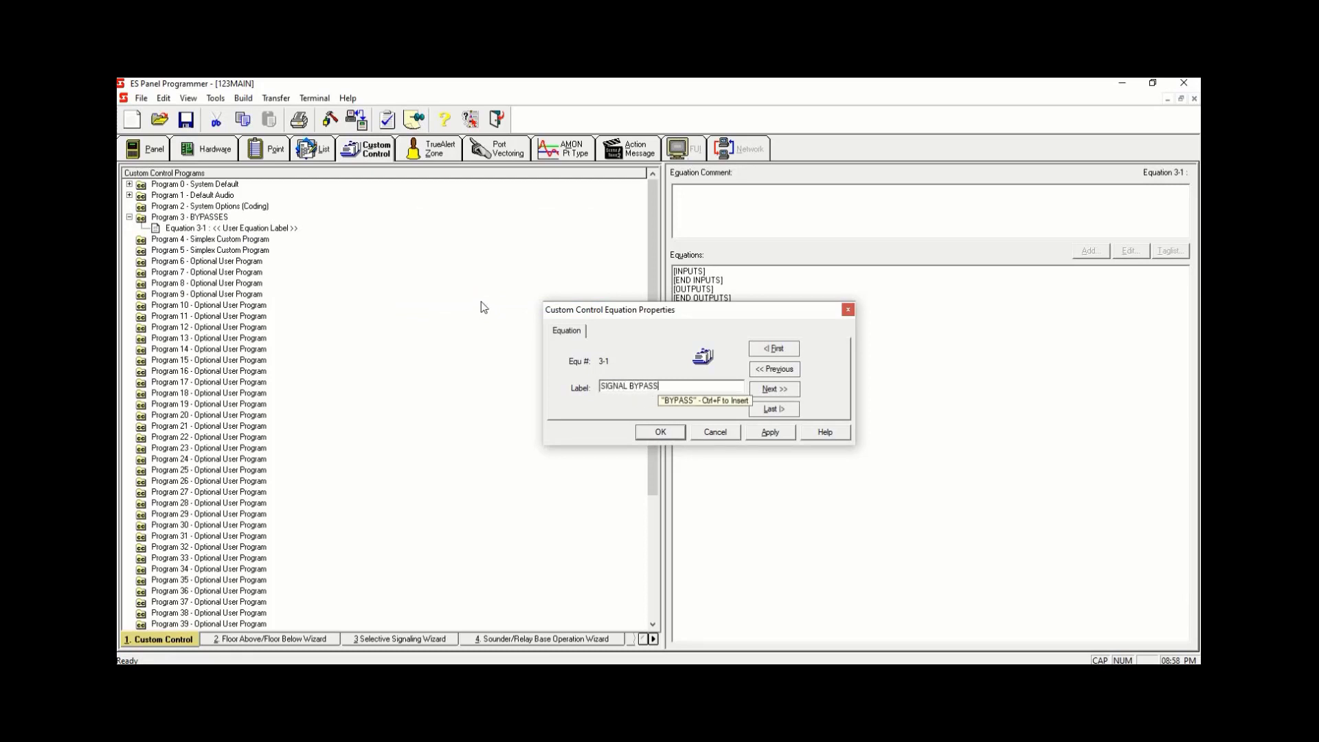
pyautogui.click(764, 431)
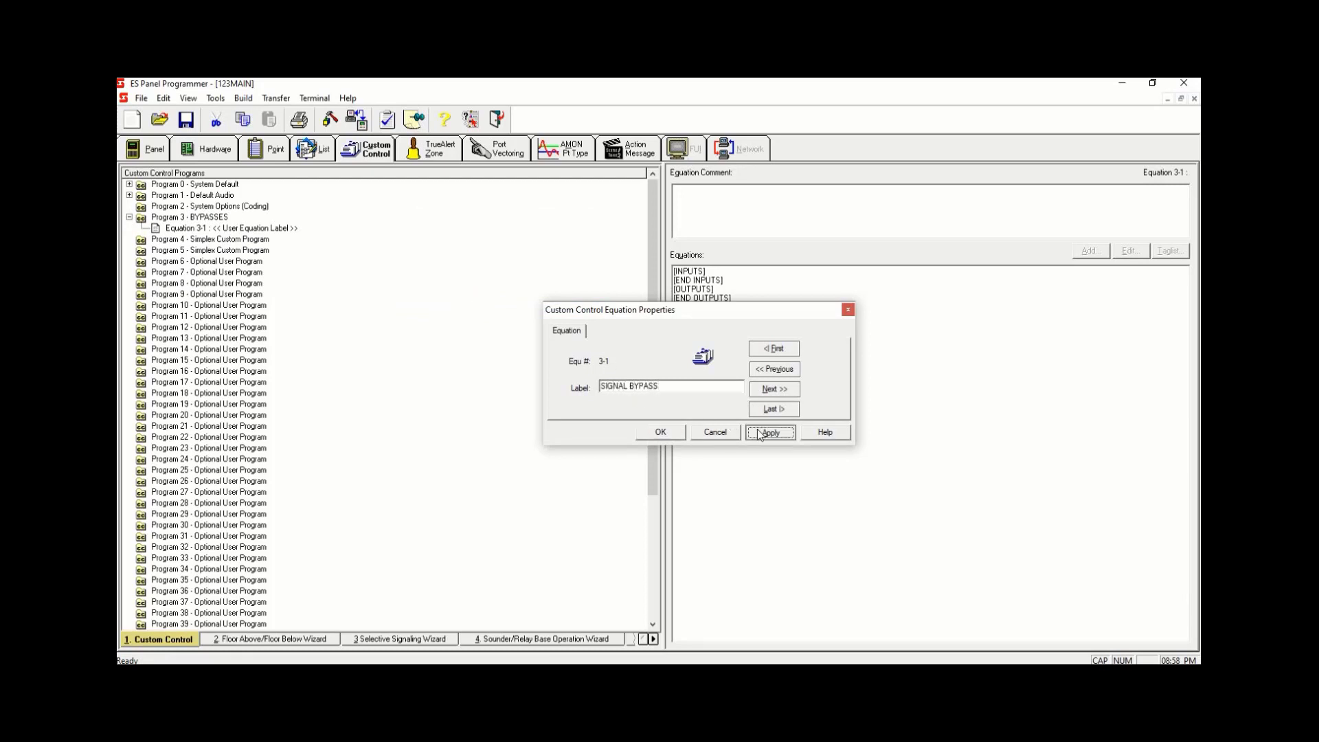
pyautogui.click(660, 431)
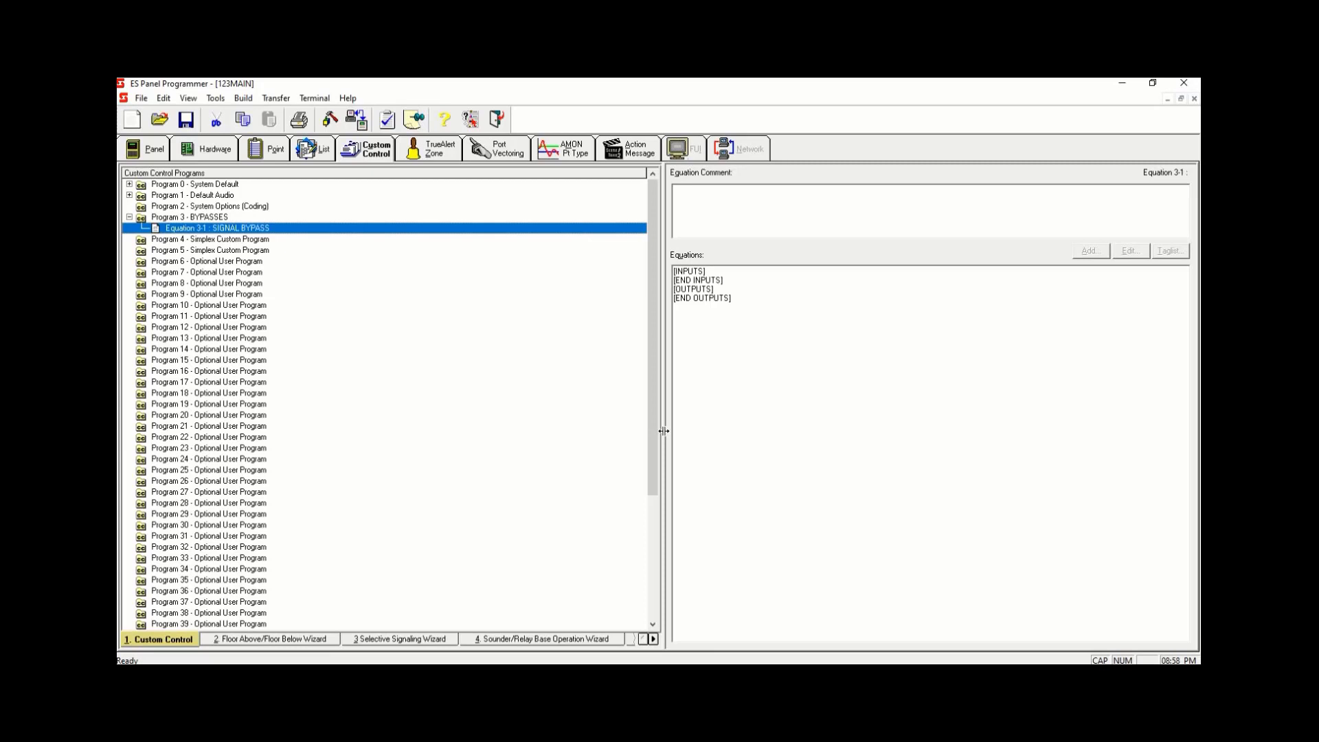
# - Start a new input line in the equation as a Point Status input with OR qualifier and ON status
pyautogui.click(733, 274)
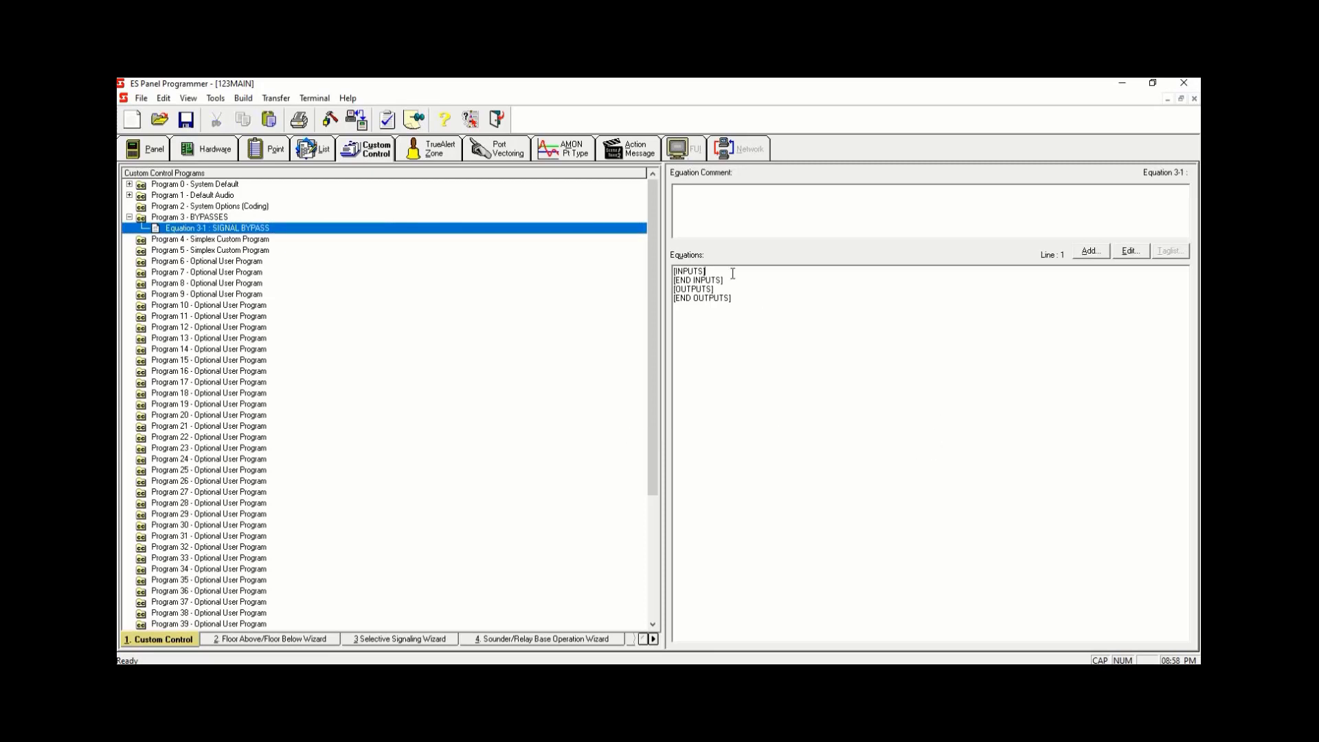
pyautogui.click(1091, 251)
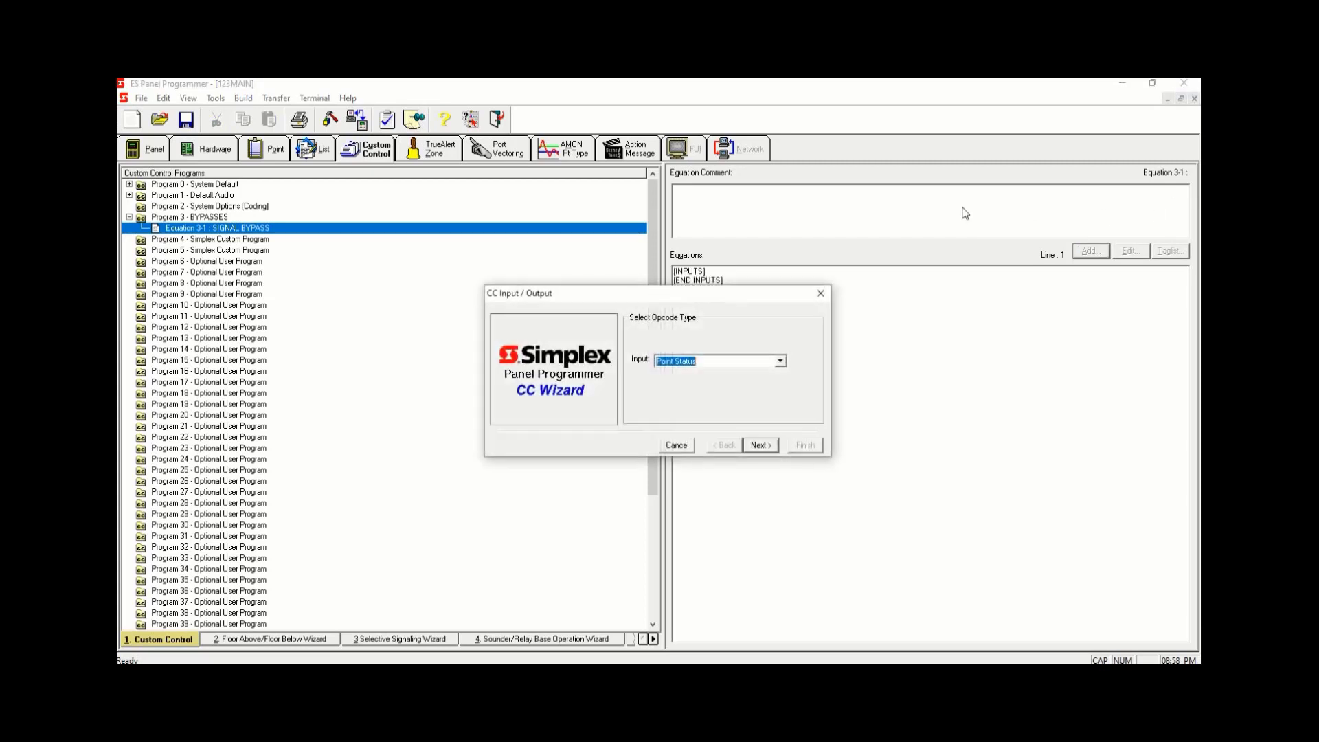
pyautogui.click(757, 451)
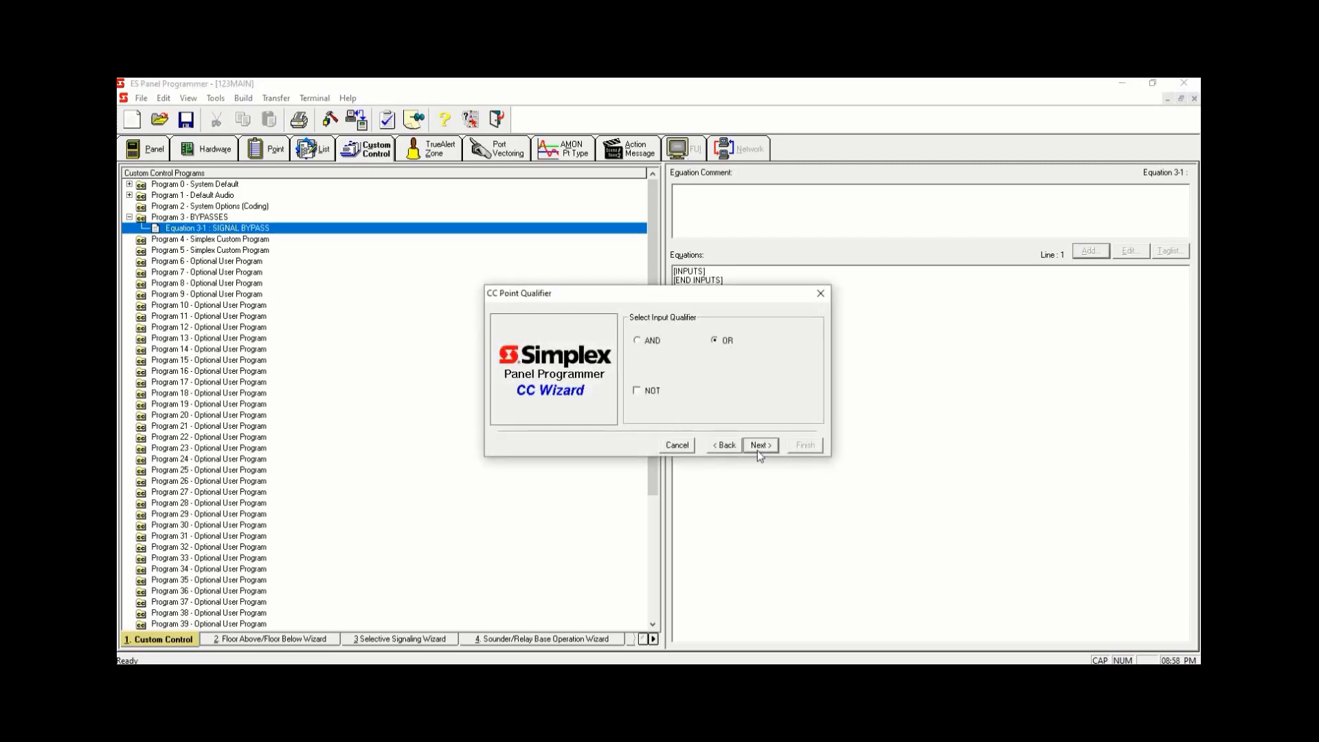
pyautogui.click(758, 446)
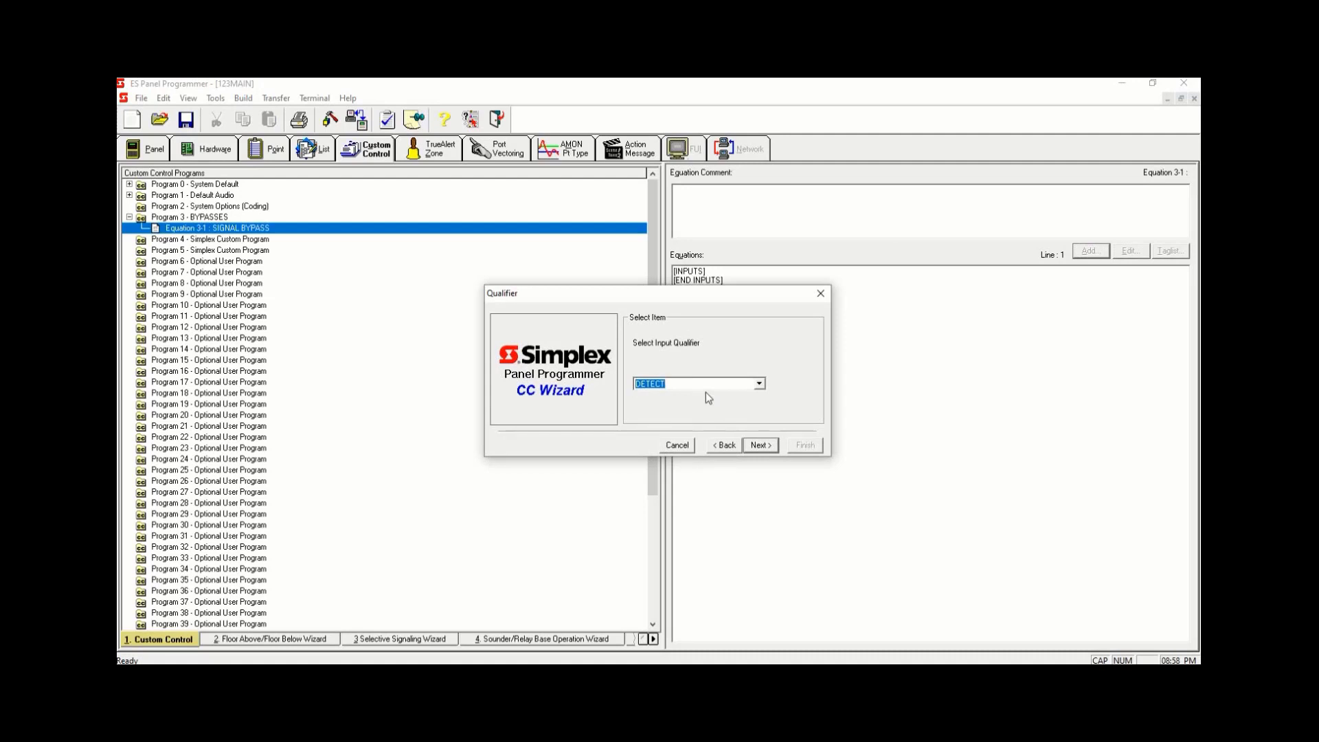
pyautogui.write('ON')
pyautogui.click(768, 447)
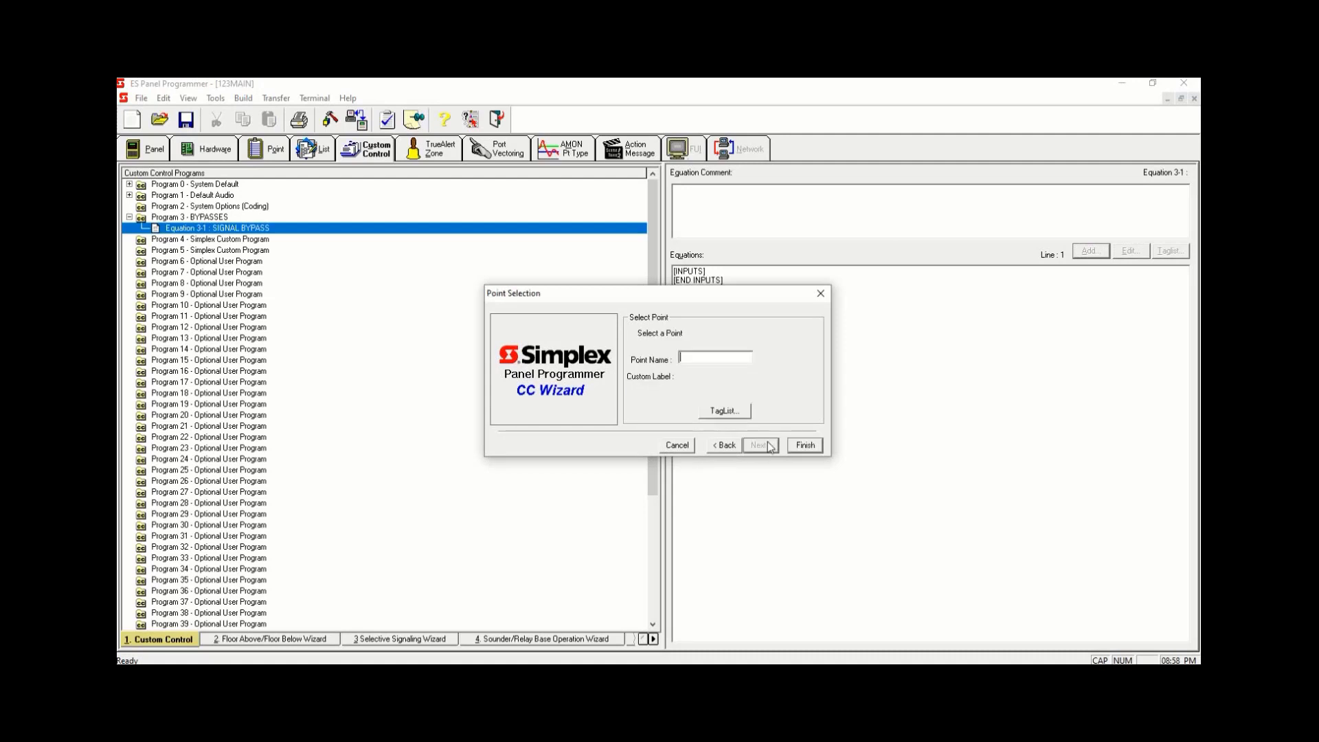
# - Open the point tag list and filter it to User Digital Pseudo points
pyautogui.click(737, 417)
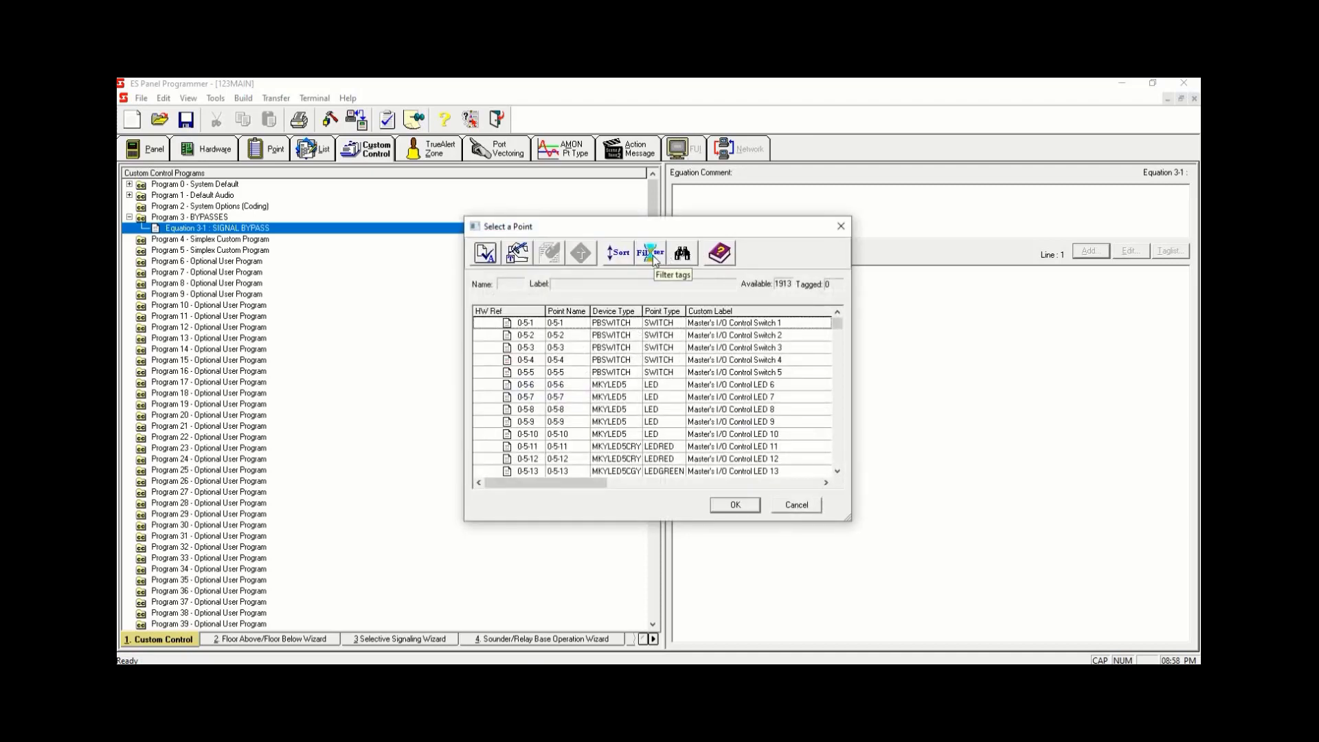
pyautogui.click(651, 253)
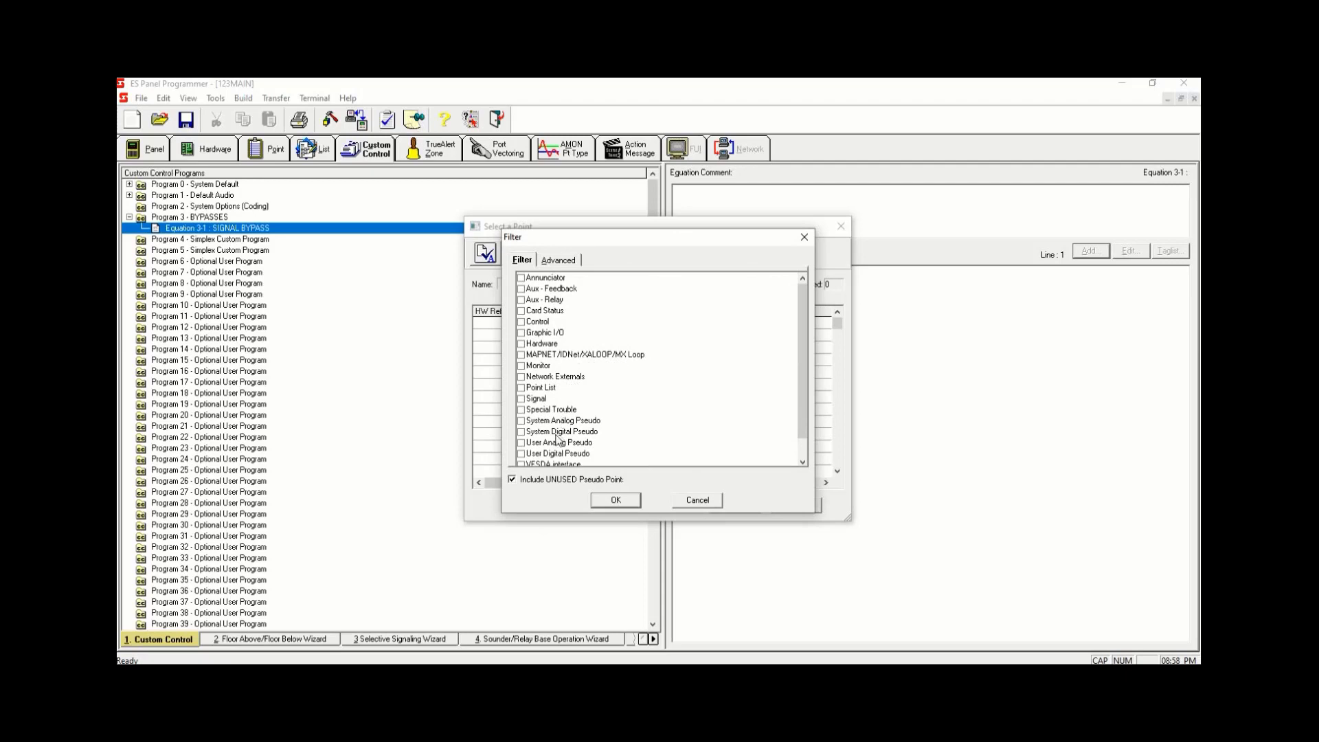
pyautogui.click(521, 454)
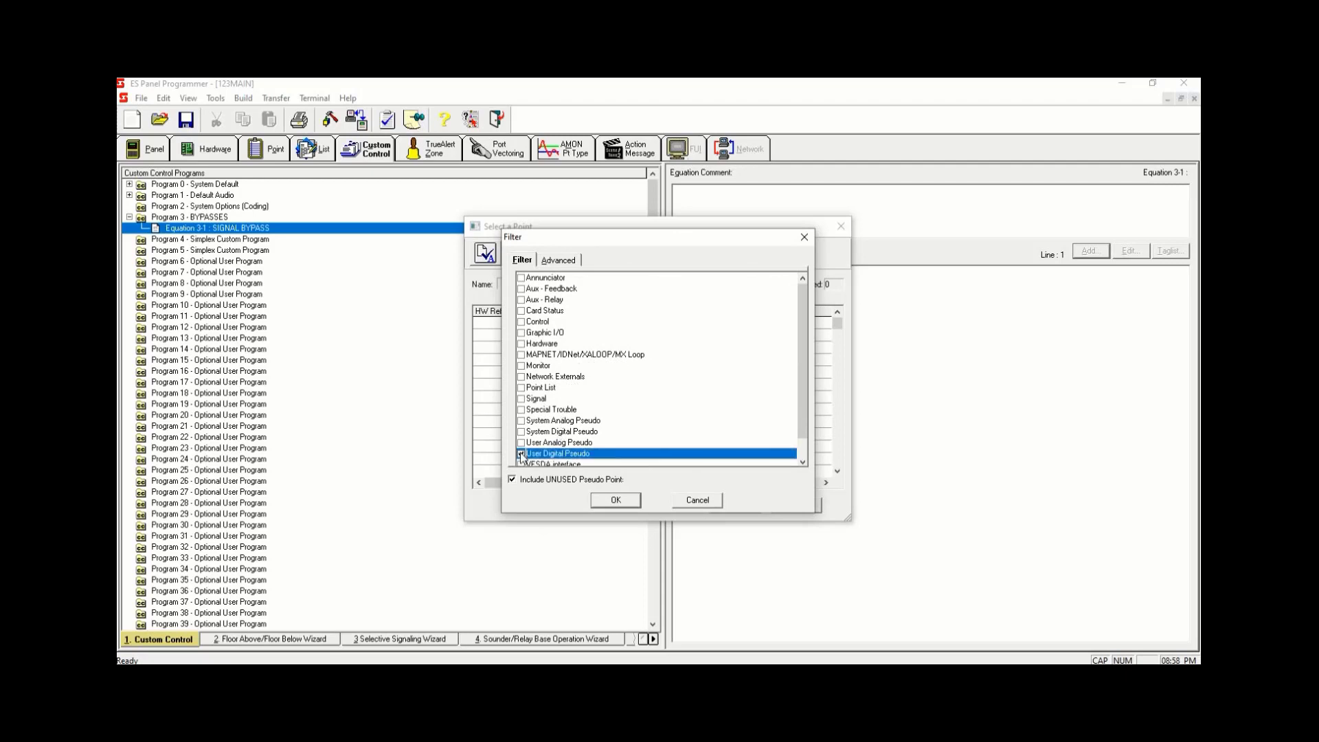
pyautogui.click(615, 500)
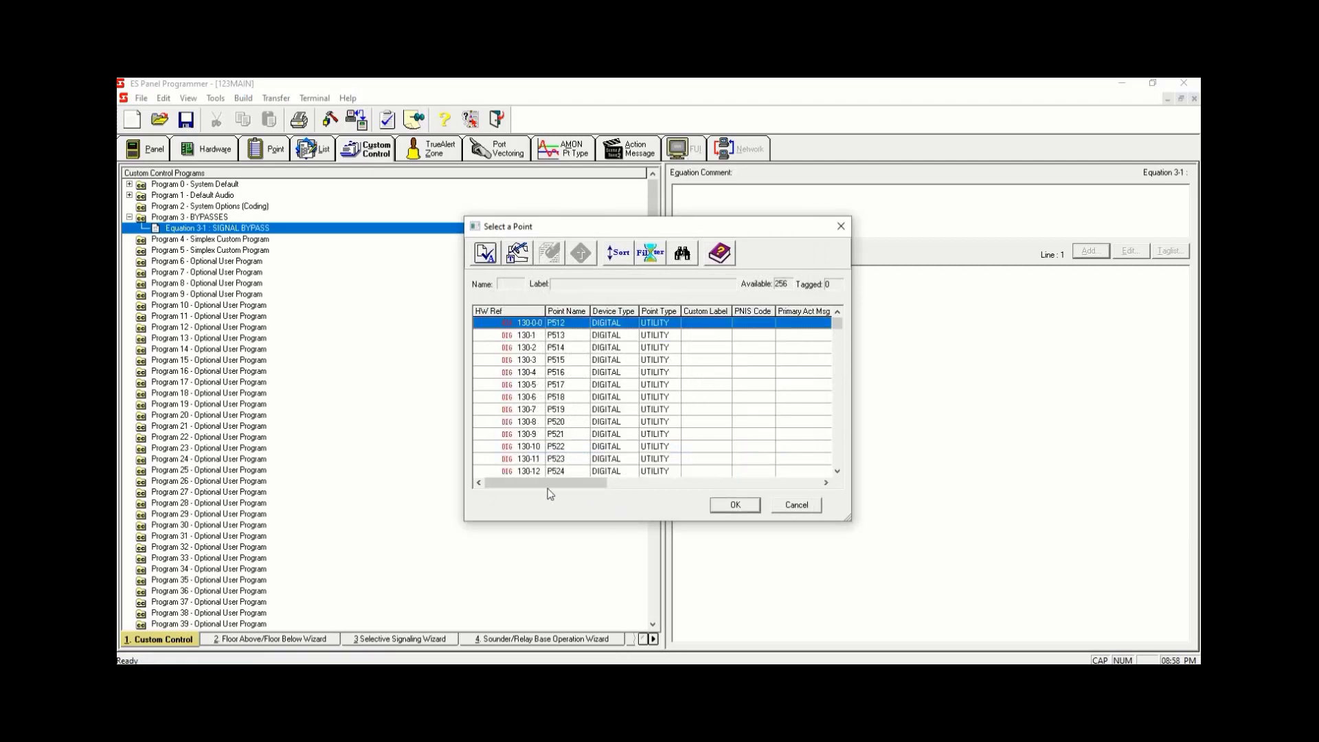
# - Set pseudo point P512's type to TROUBLE and its custom label to SIGNAL BYPASS
pyautogui.doubleClick(675, 325)
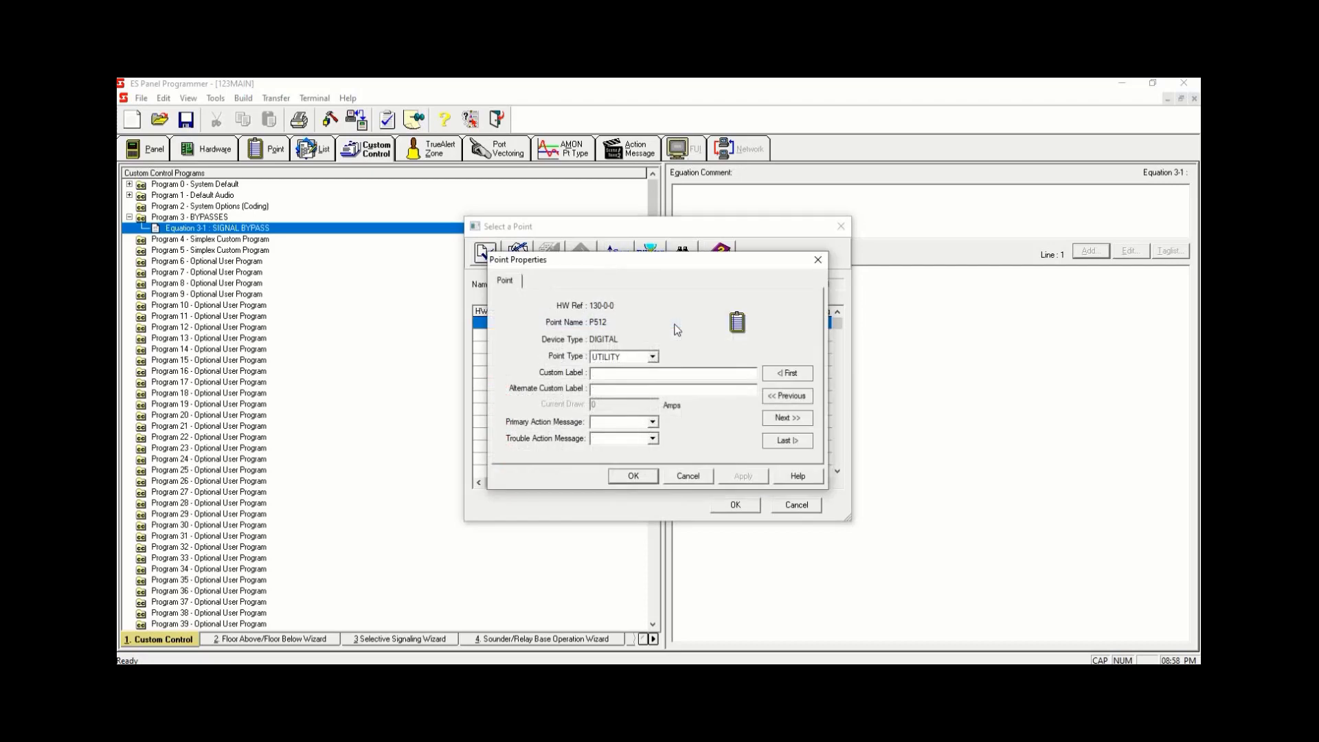
pyautogui.click(652, 357)
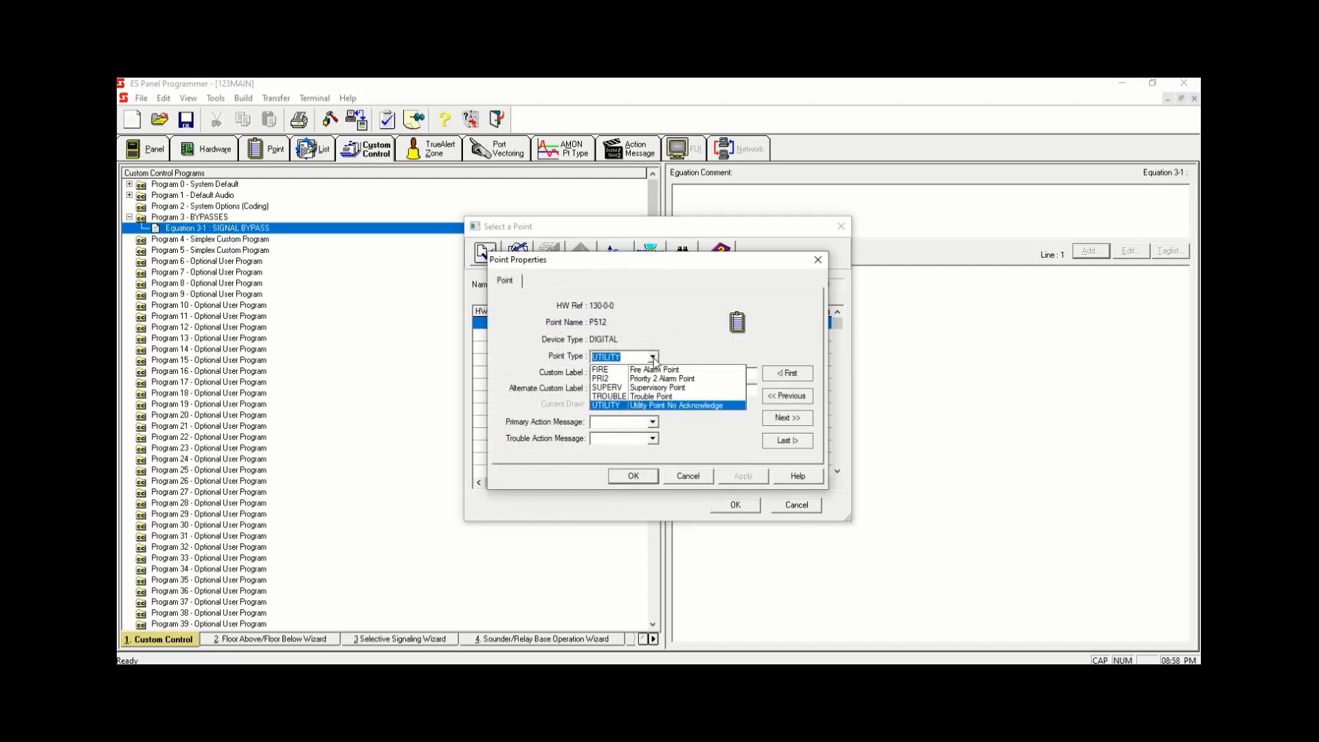
pyautogui.click(650, 396)
pyautogui.click(650, 378)
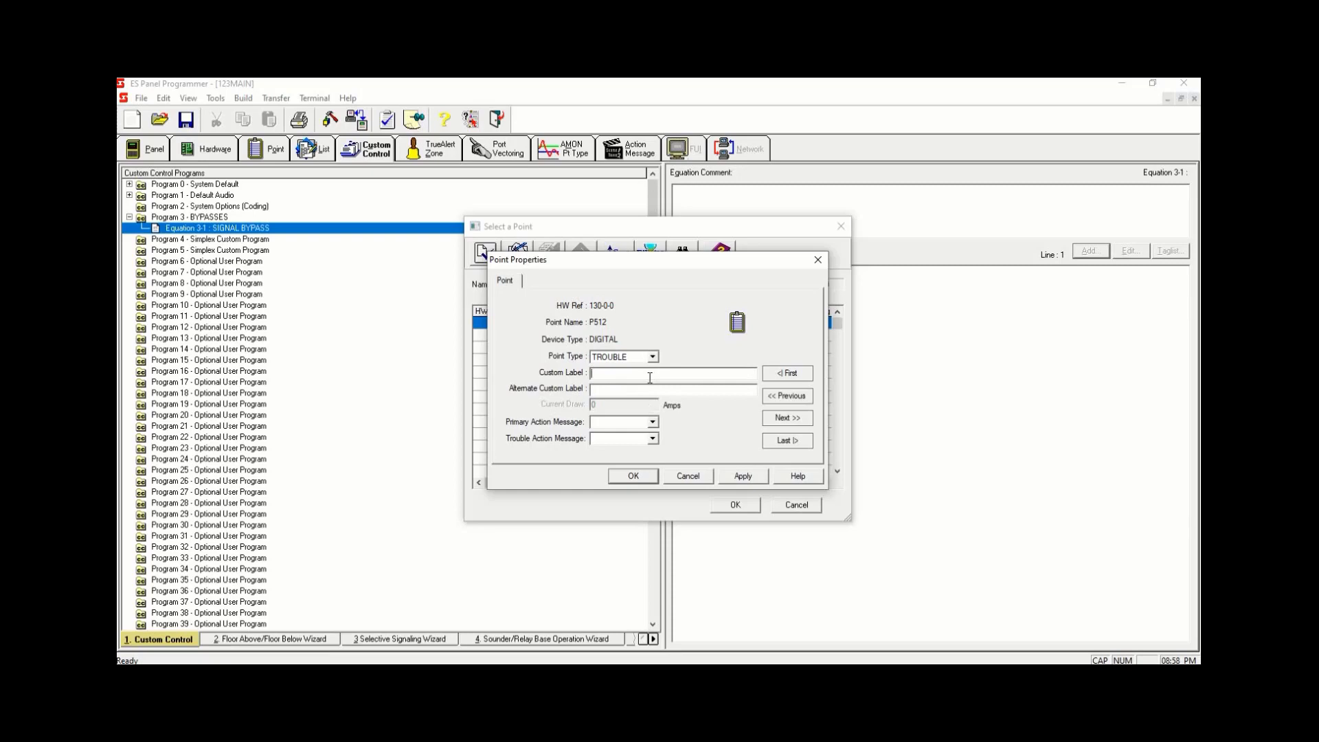
pyautogui.write('SIHNAL BYPA')
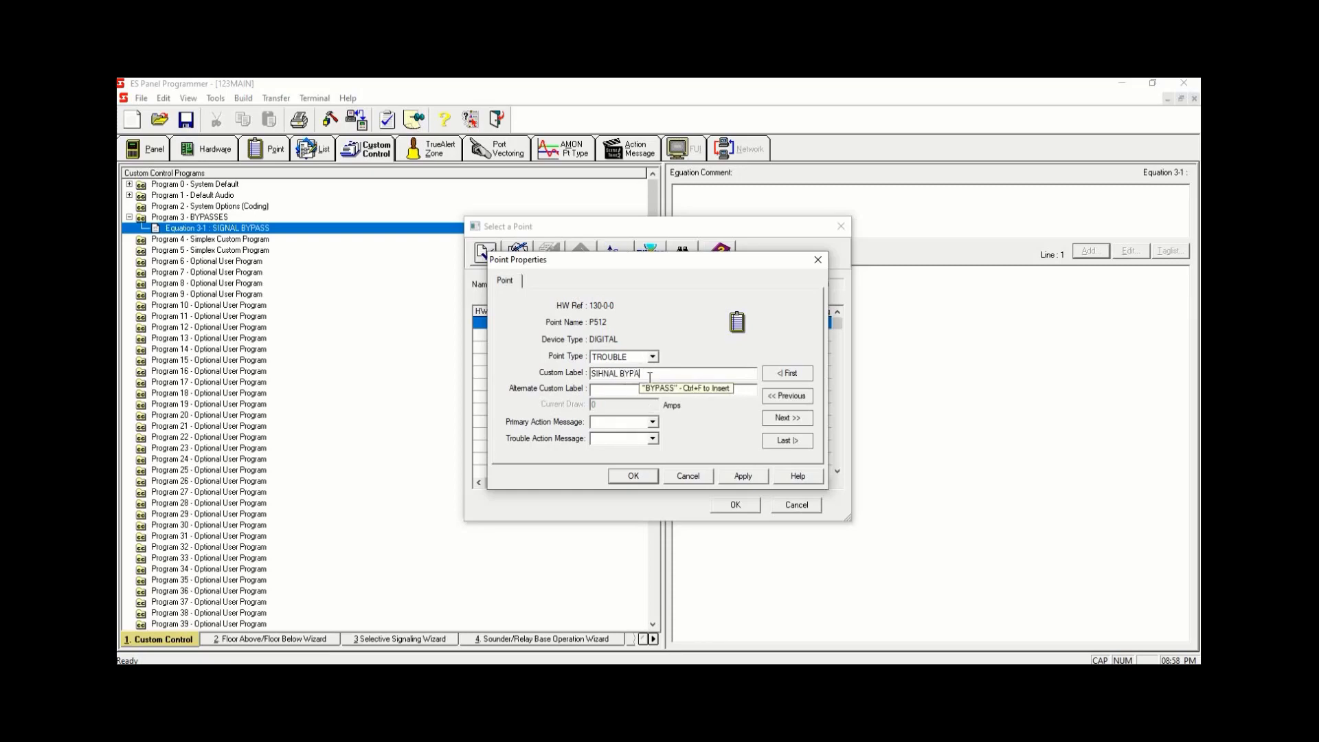
pyautogui.press('BackSpace')
pyautogui.press('BackSpace')
pyautogui.press('BackSpace')
pyautogui.press('BackSpace')
pyautogui.press('BackSpace')
pyautogui.press('BackSpace')
pyautogui.press('BackSpace')
pyautogui.press('BackSpace')
pyautogui.press('BackSpace')
pyautogui.press('BackSpace')
pyautogui.press('BackSpace')
pyautogui.write('SI')
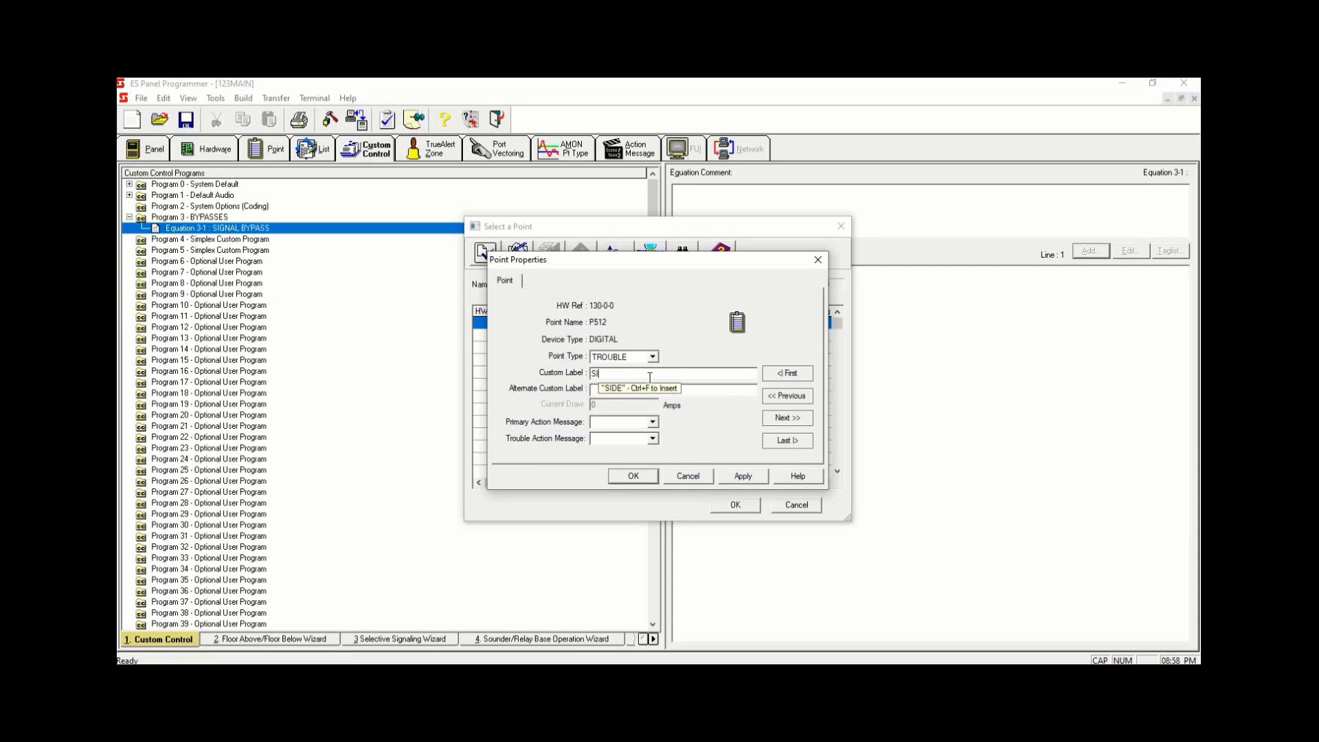
pyautogui.write('GNAL BYPASS')
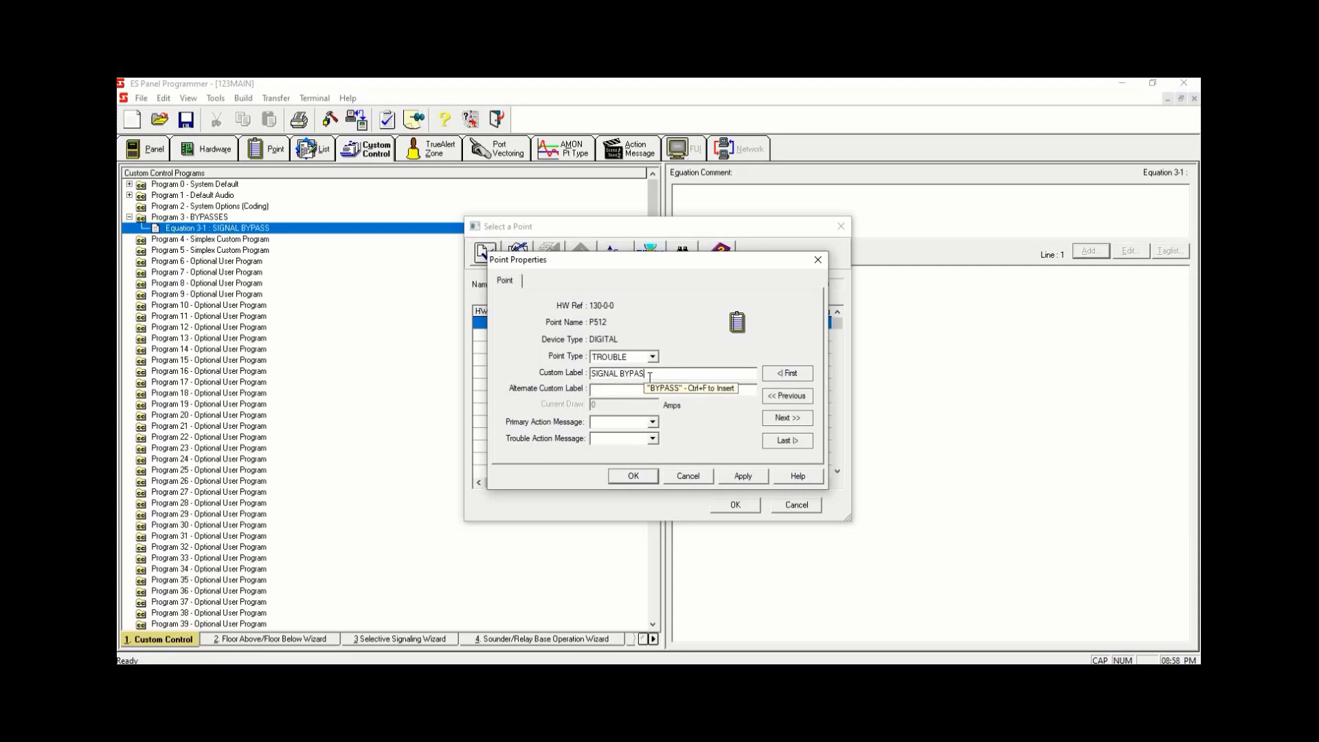
pyautogui.click(743, 477)
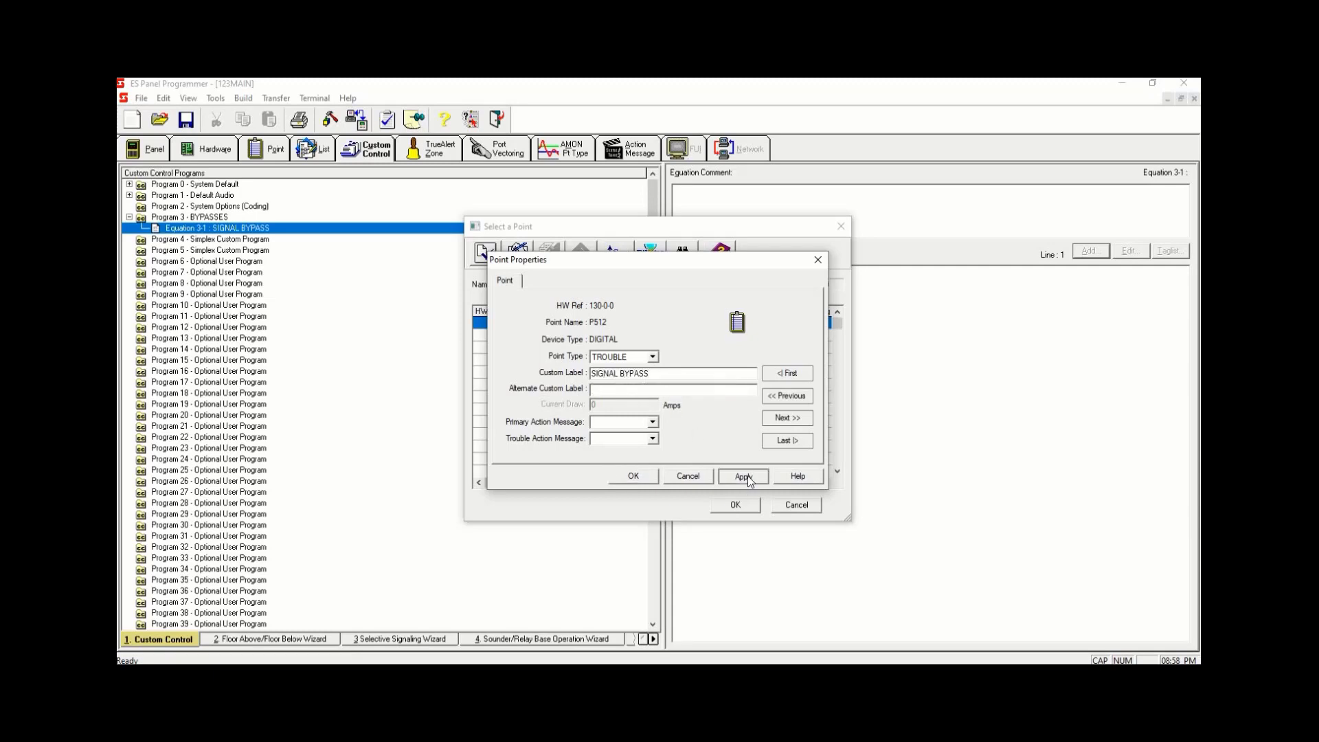
pyautogui.click(629, 476)
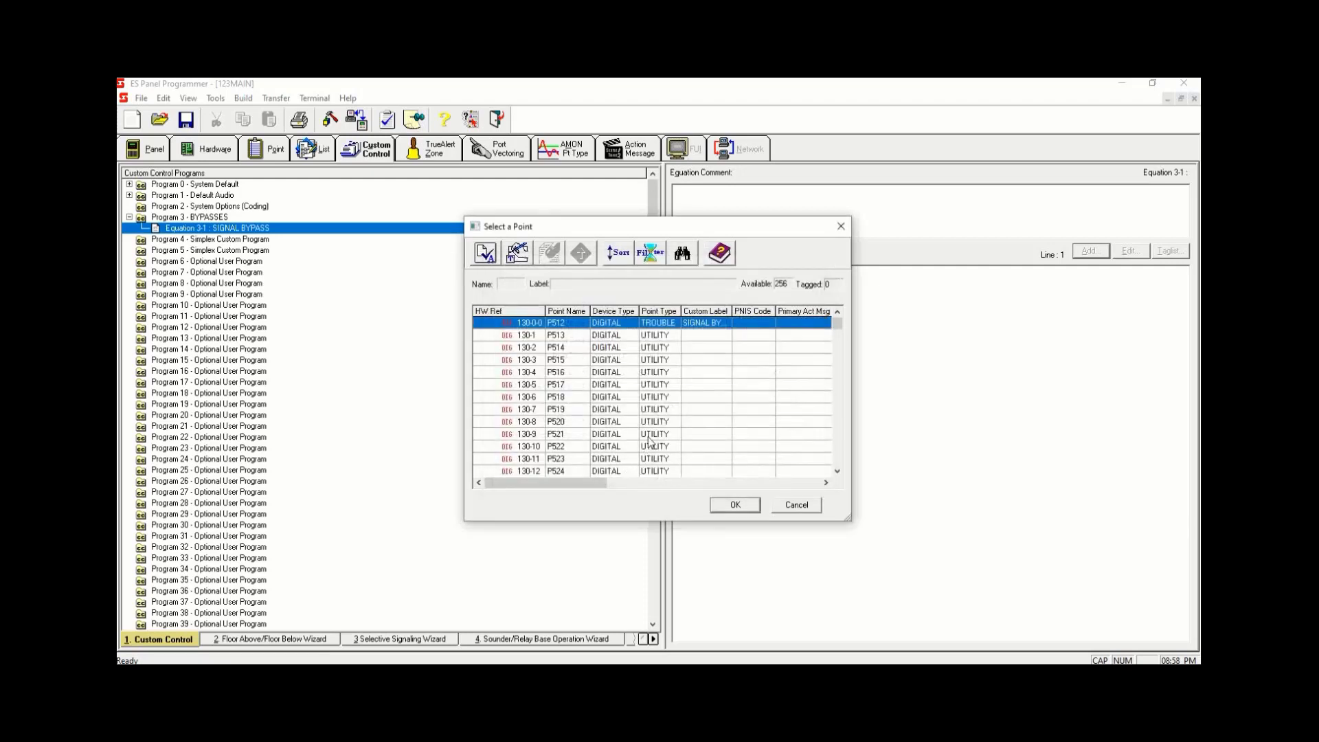
# - Tag P512 as the input point and finish the input line
pyautogui.press('space')
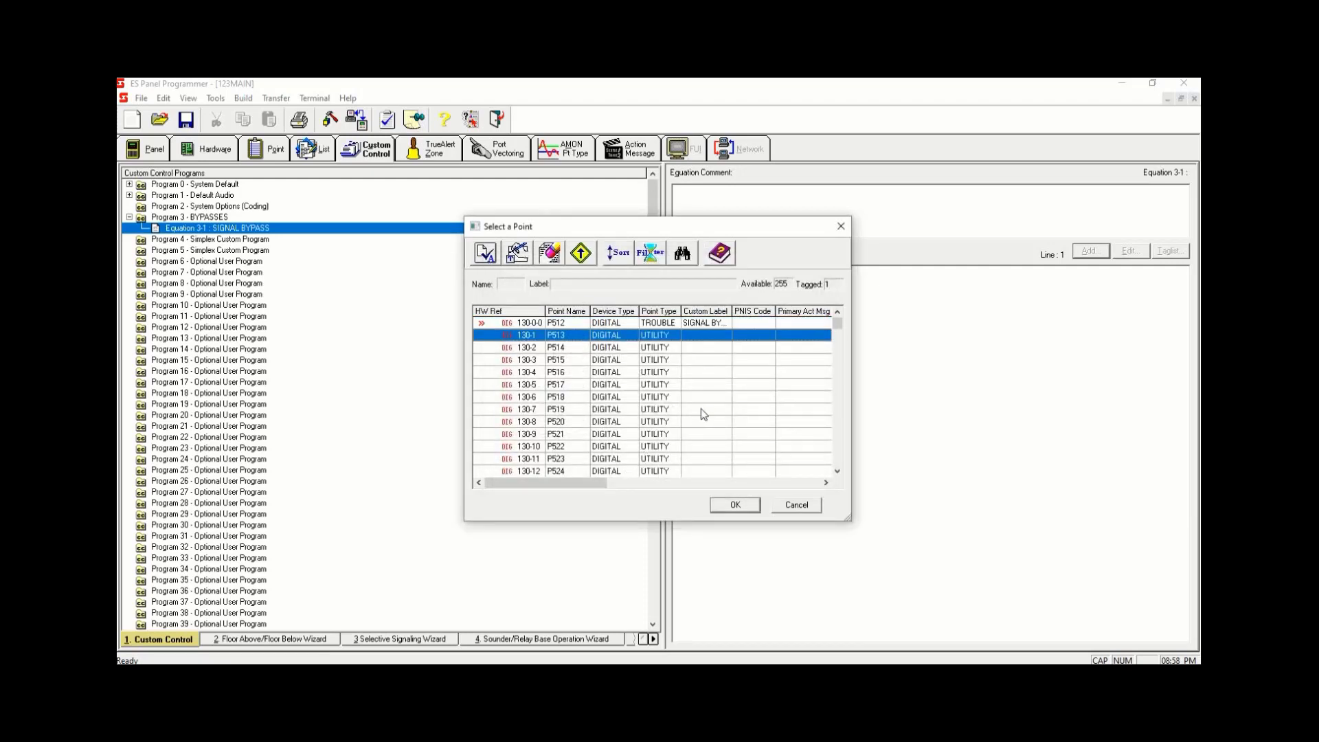
pyautogui.click(735, 504)
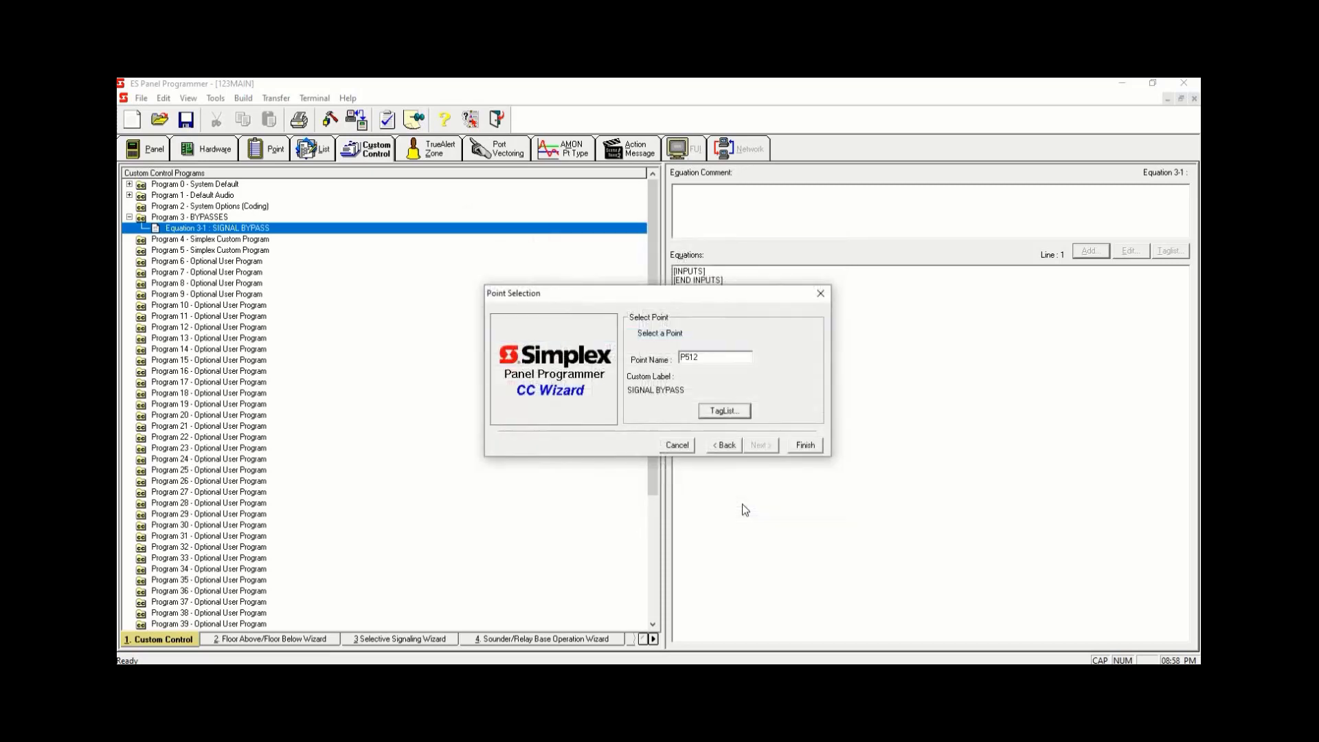
pyautogui.click(805, 446)
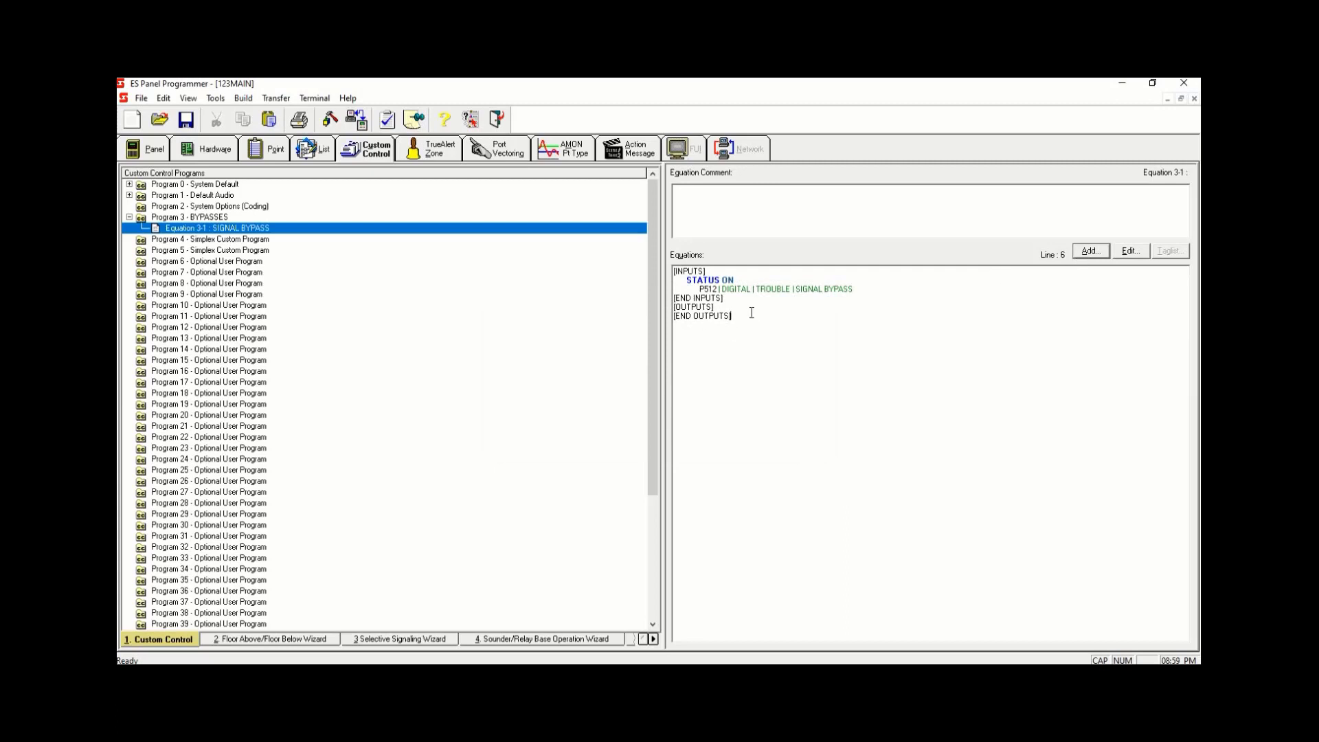
# - Add an output line as a Hold Point with OFF qualifier and a set priority of 2
pyautogui.click(1092, 252)
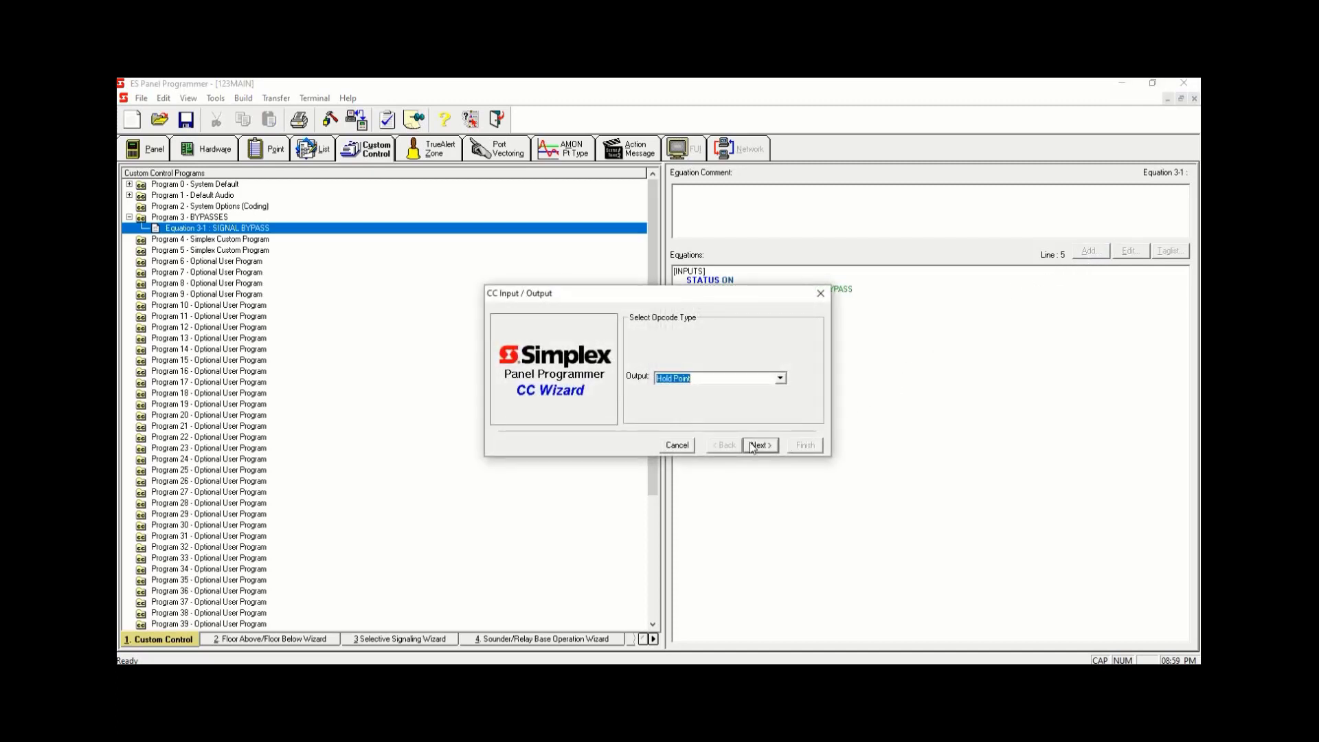
pyautogui.click(758, 445)
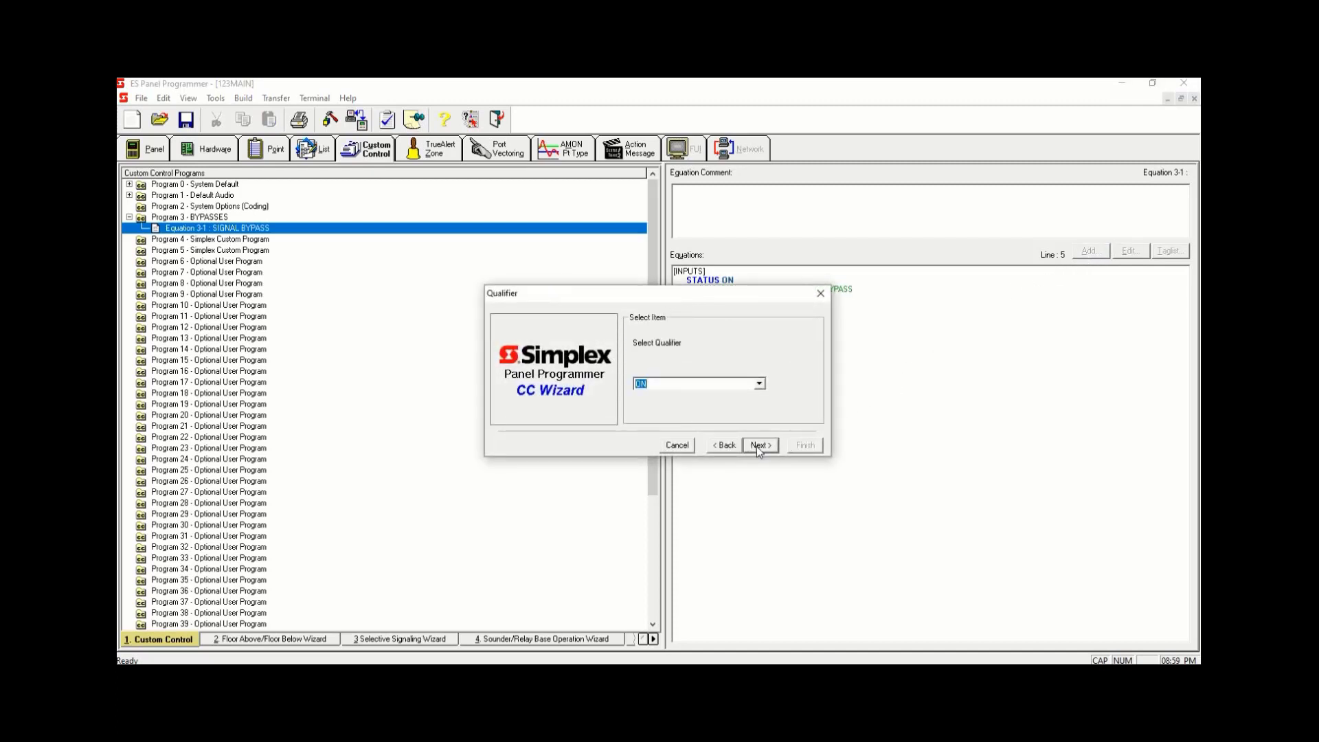
pyautogui.write('OFF')
pyautogui.click(761, 445)
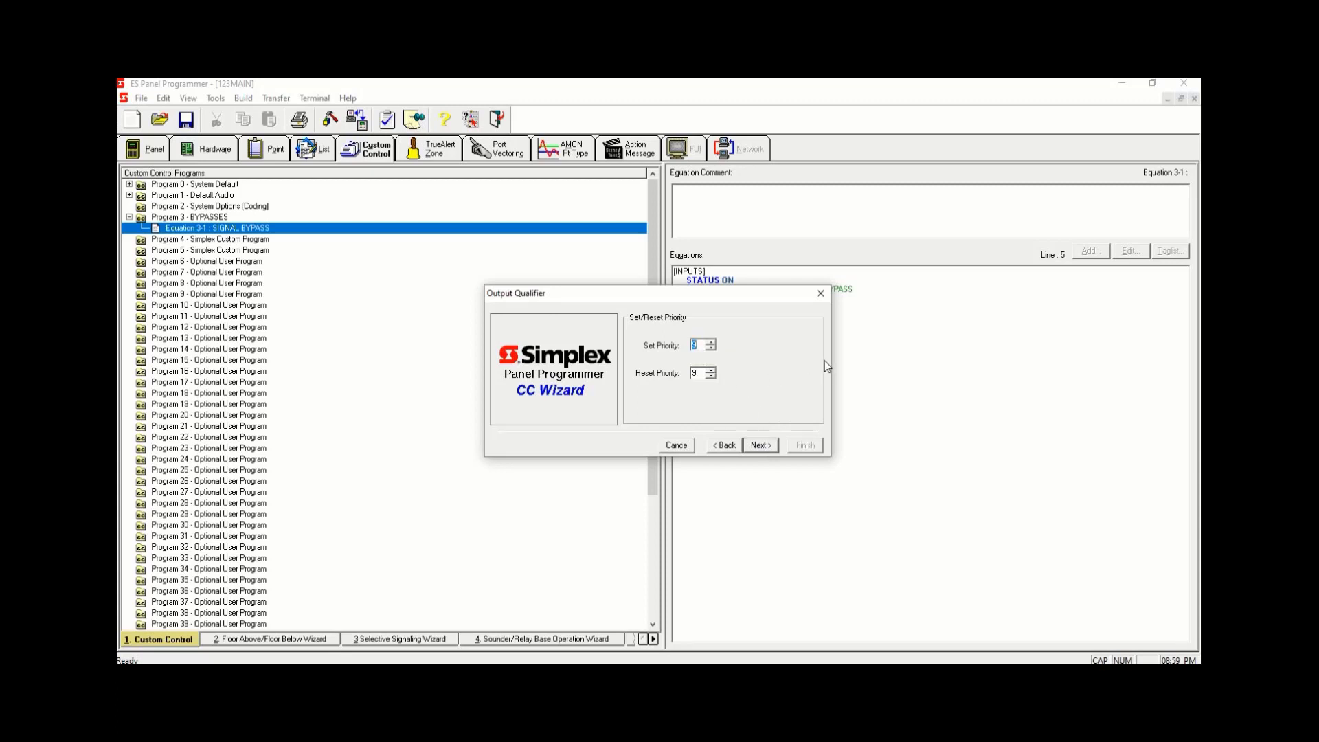
pyautogui.write('2')
pyautogui.click(763, 446)
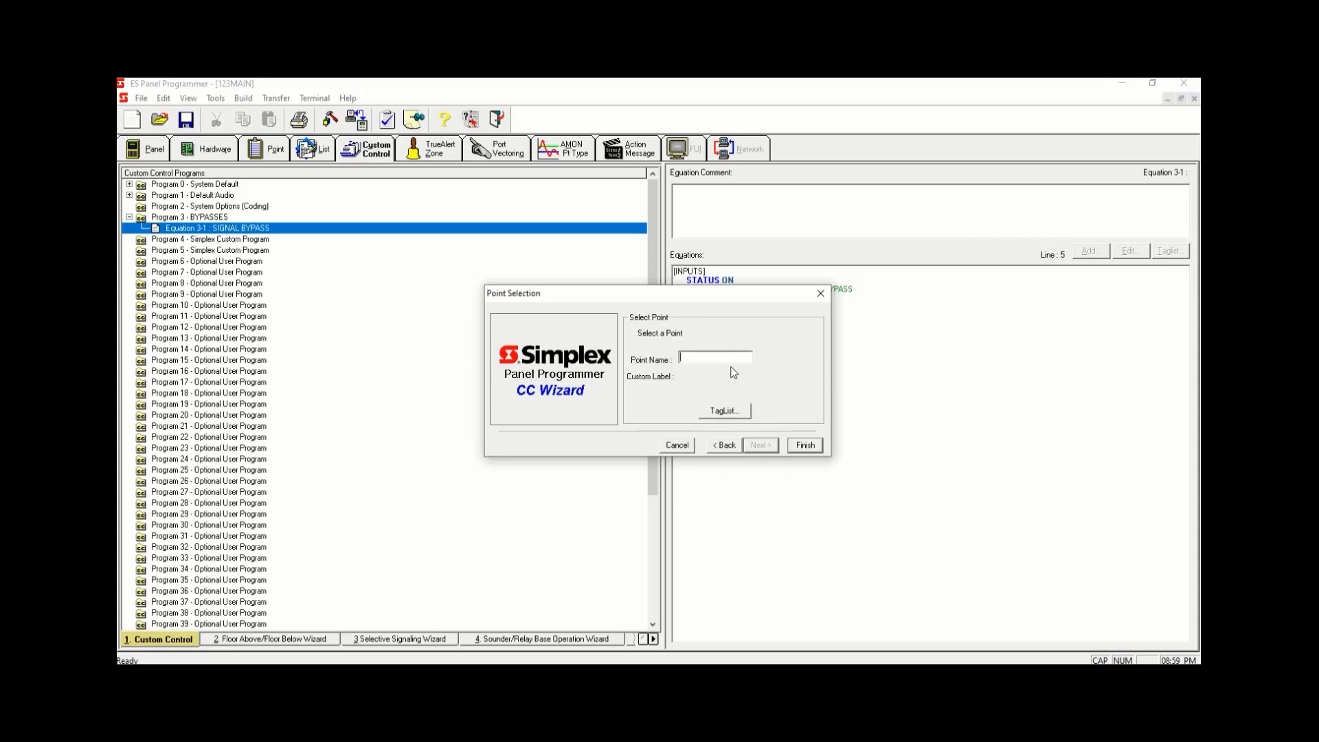
# - Open the point tag list and filter it to Point List points
pyautogui.click(738, 410)
pyautogui.click(661, 252)
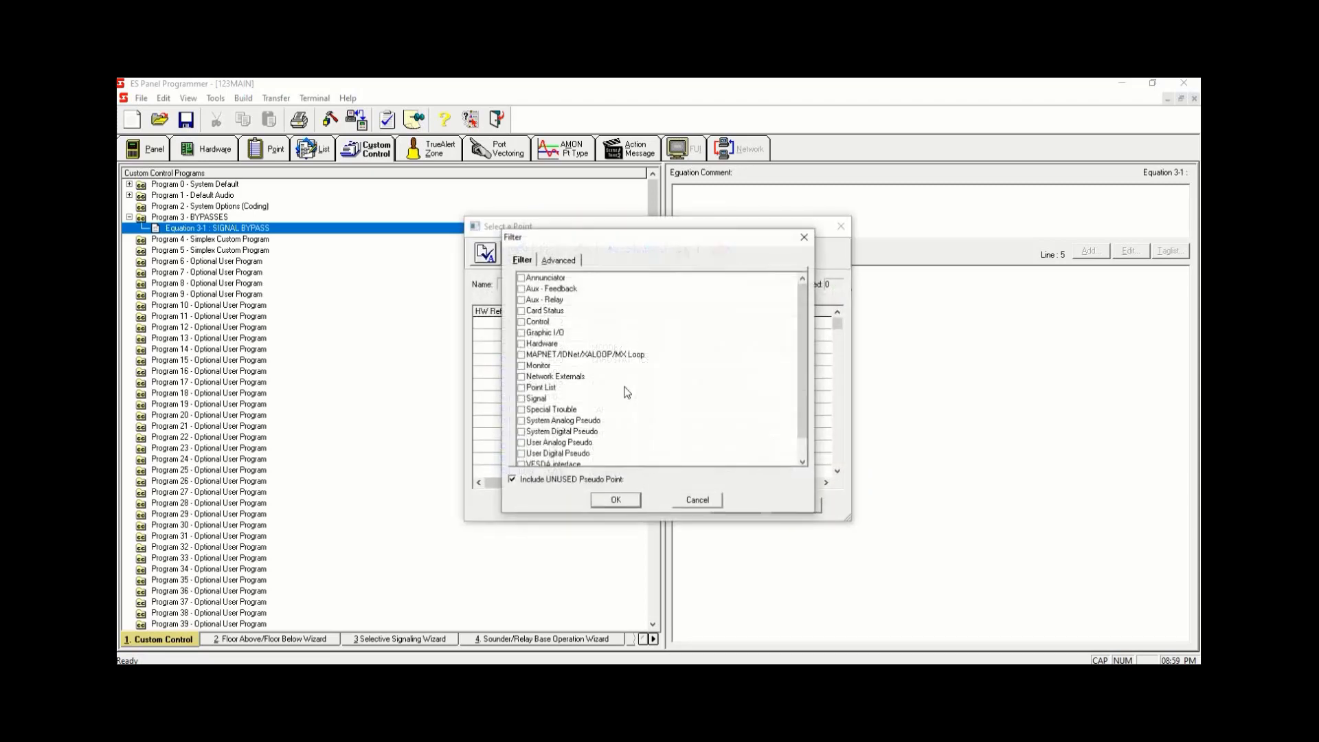
pyautogui.click(522, 389)
pyautogui.click(616, 499)
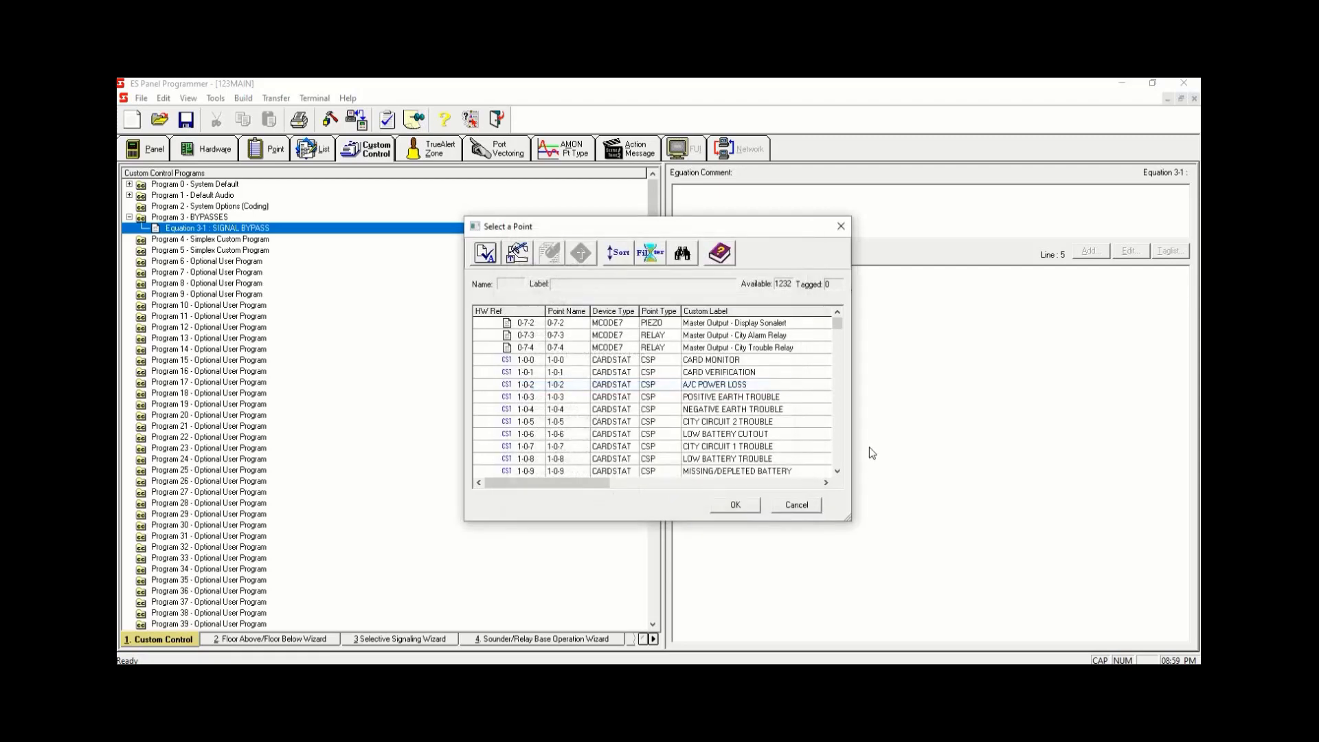
# - Tag list point L90 ALL SPEAKERS - NON EDITABLE as an output point
pyautogui.moveTo(838, 324); pyautogui.dragTo(841, 386)
pyautogui.click(749, 361)
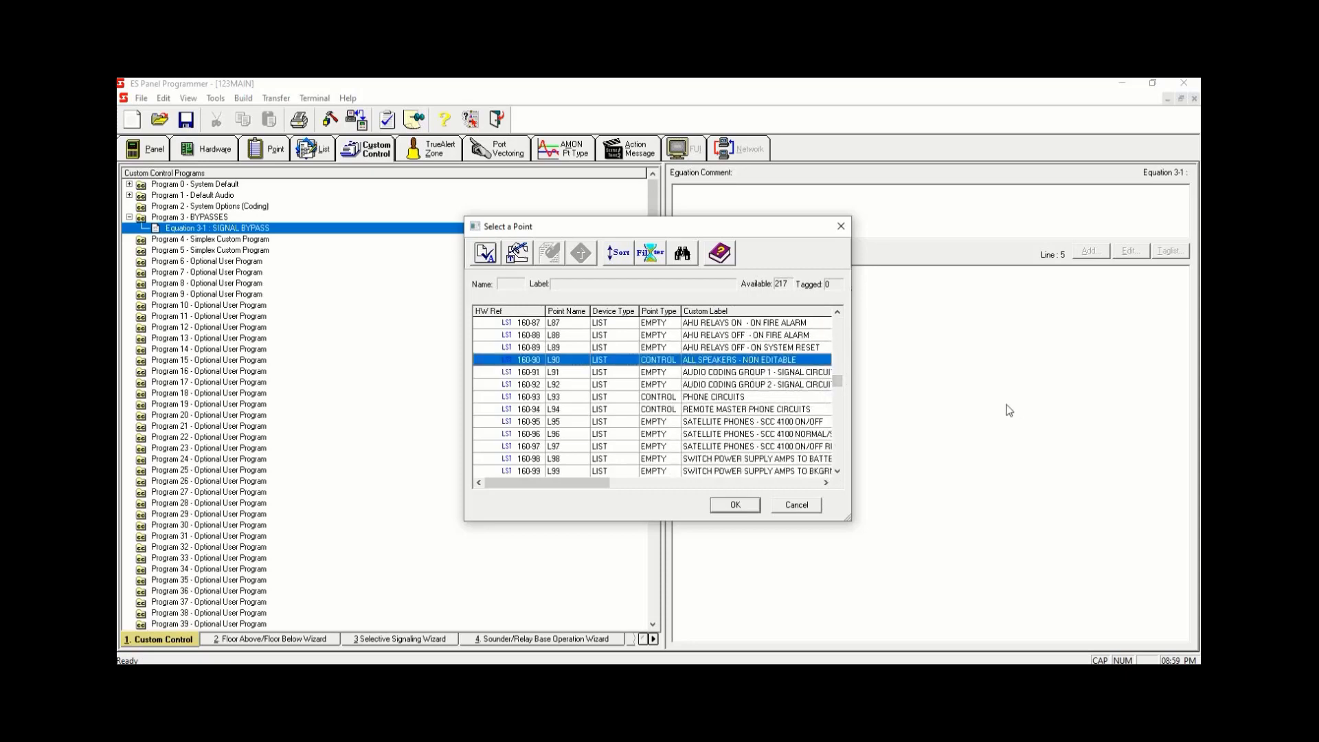
pyautogui.press('space')
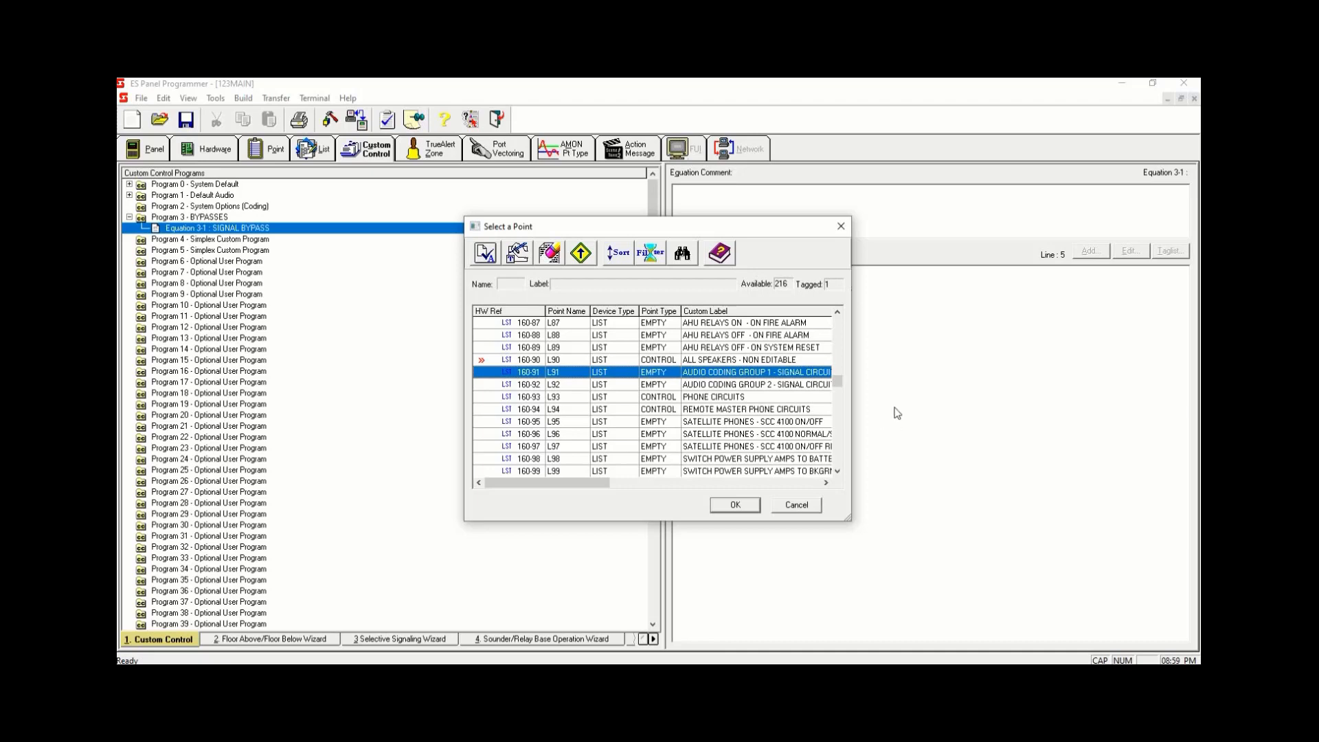
# - Tag list point L256 SIGNAL BYPASS as well and finish the output line as individual points, not a list
pyautogui.moveTo(839, 386); pyautogui.dragTo(850, 453)
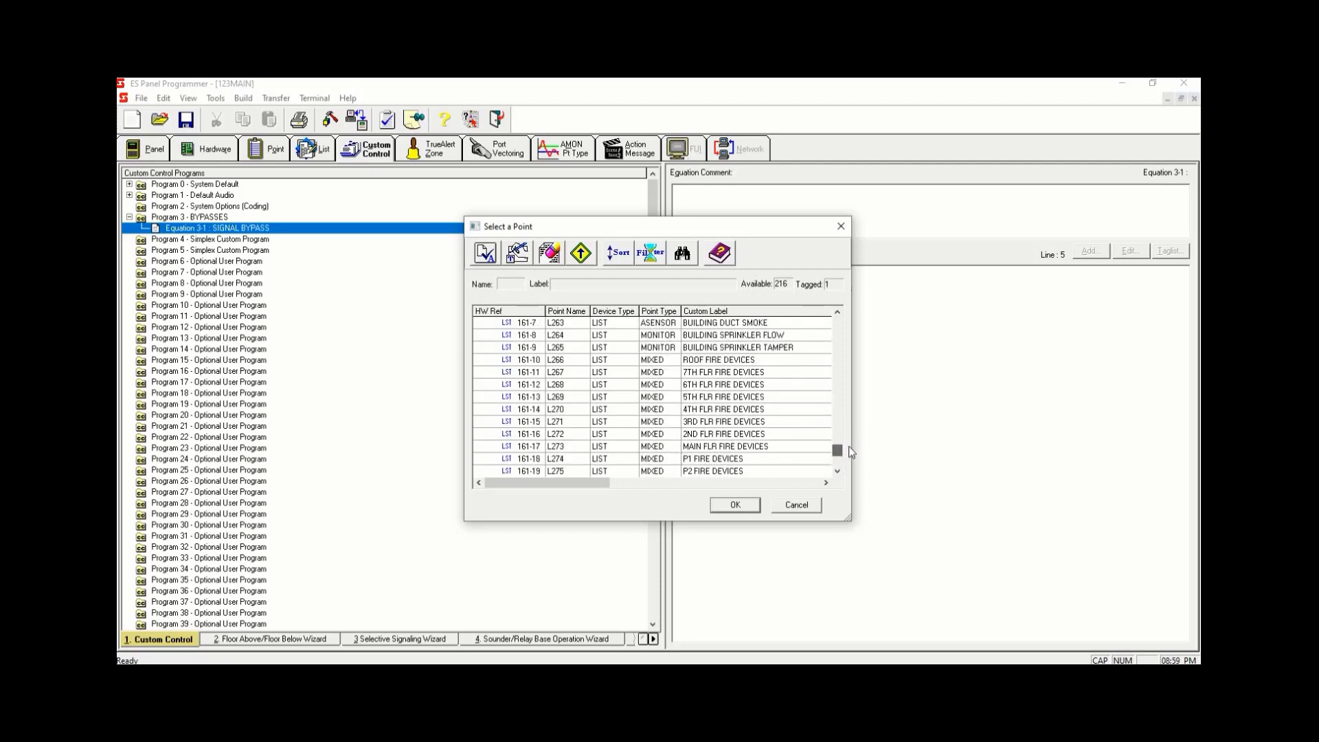
pyautogui.scroll(8, 840, 403)
pyautogui.scroll(-3, 842, 407)
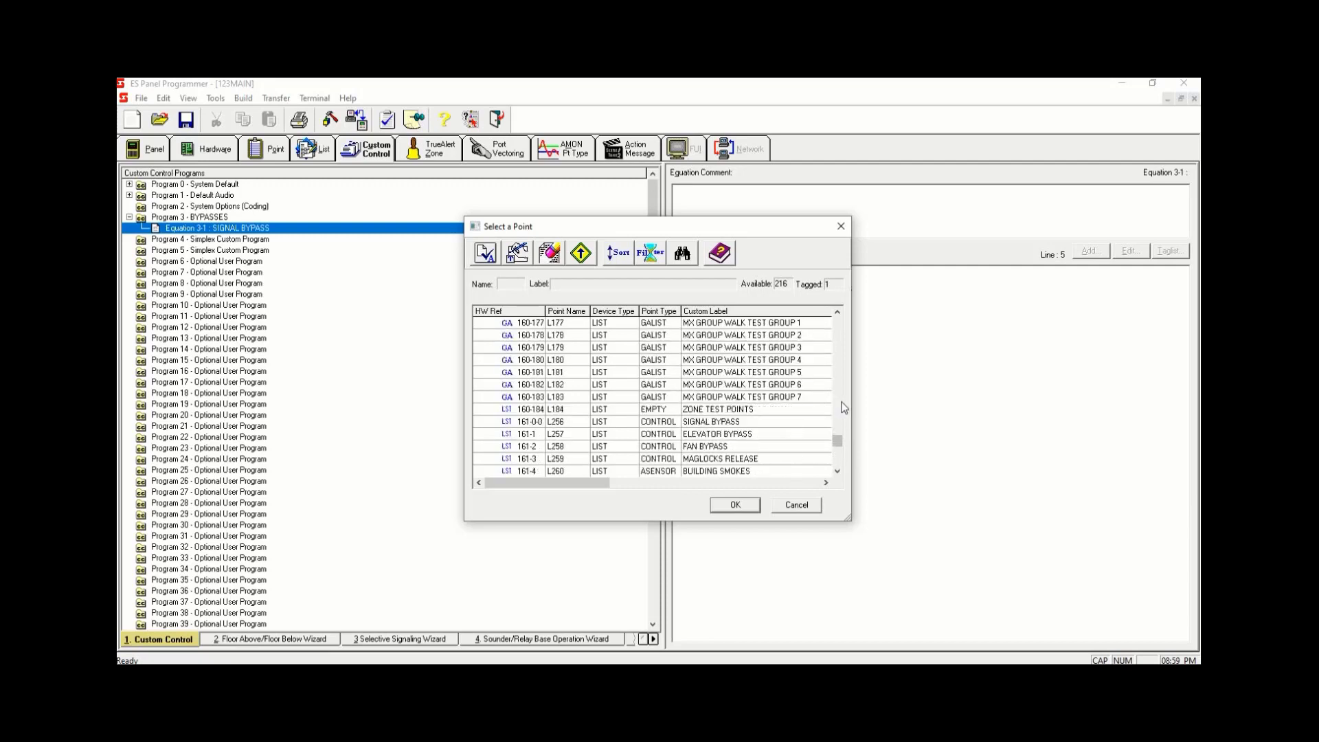
pyautogui.click(764, 422)
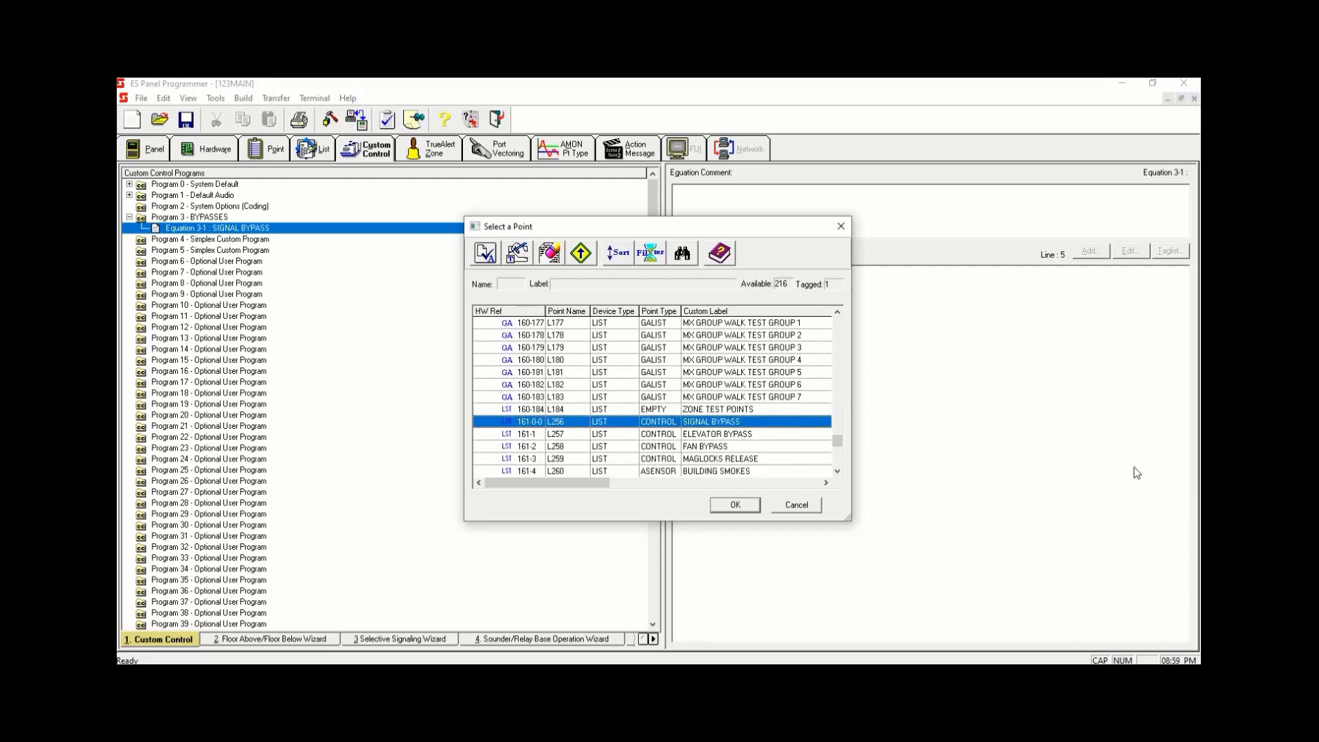
pyautogui.press('space')
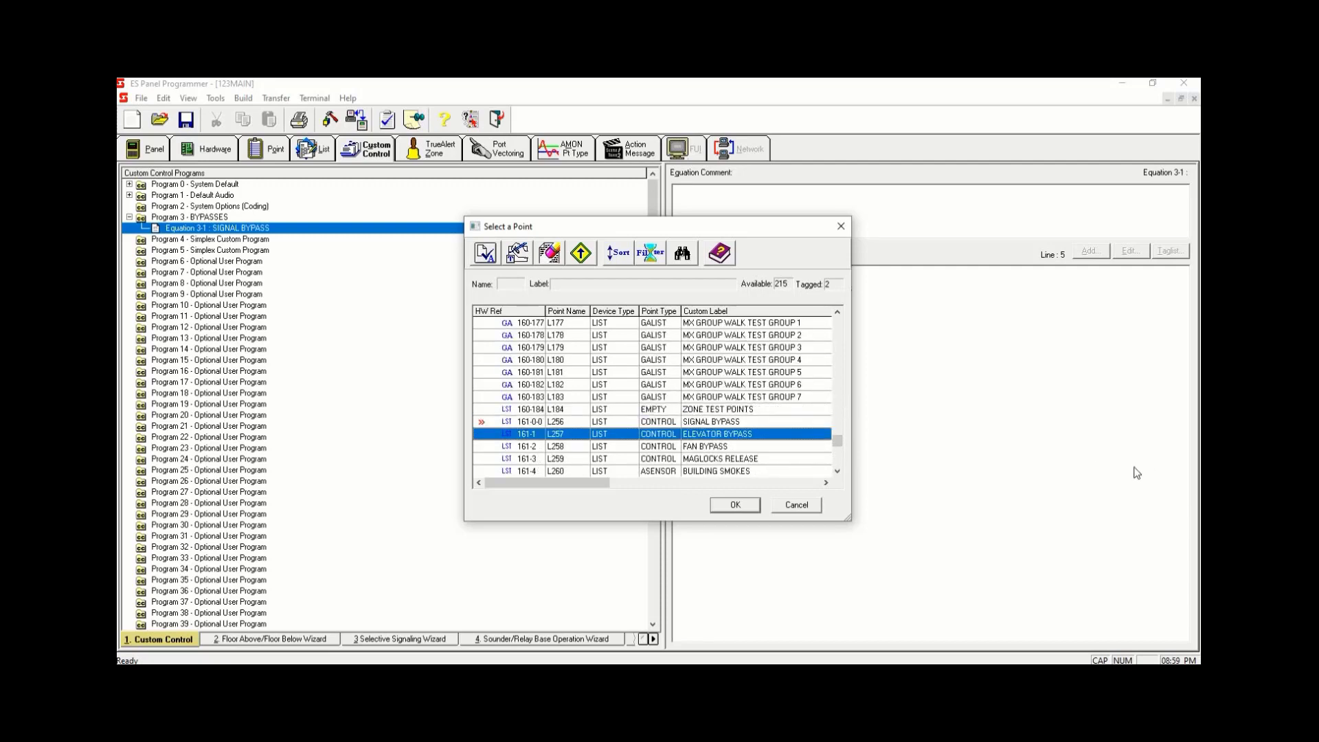
pyautogui.click(755, 512)
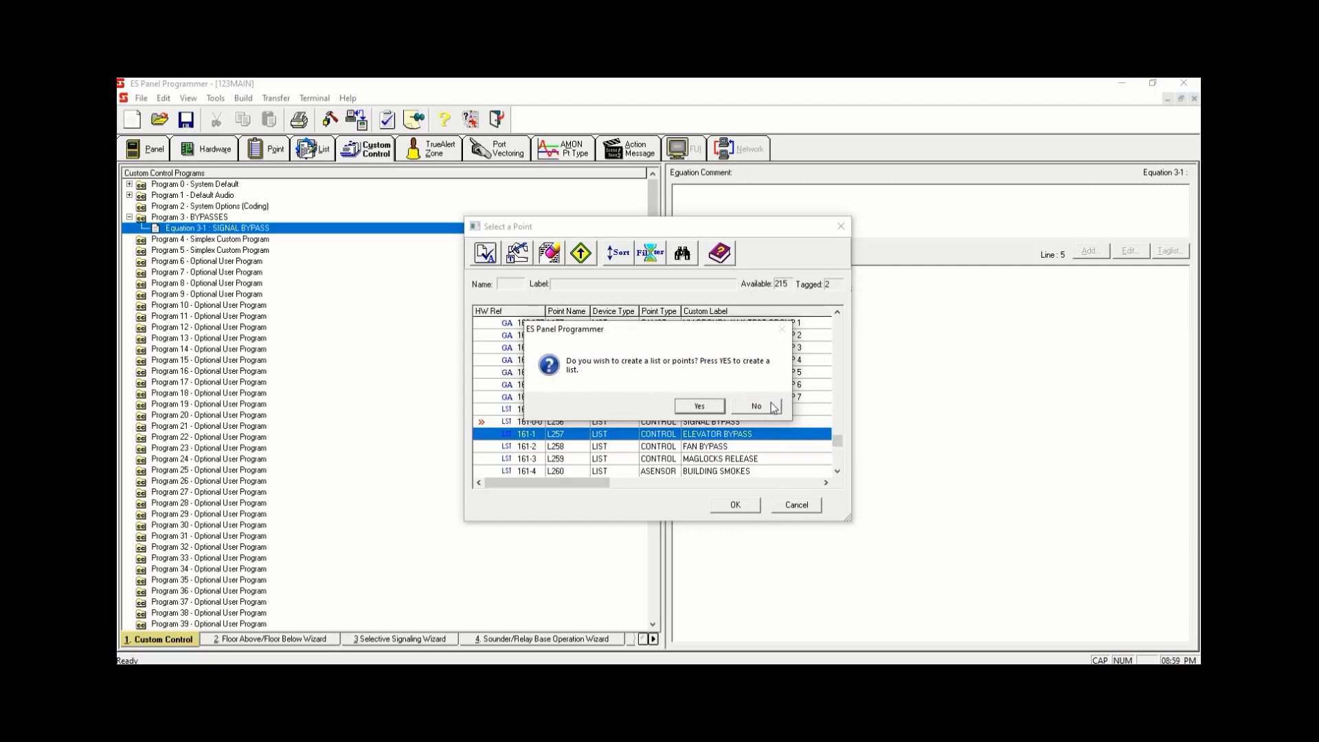
pyautogui.click(772, 406)
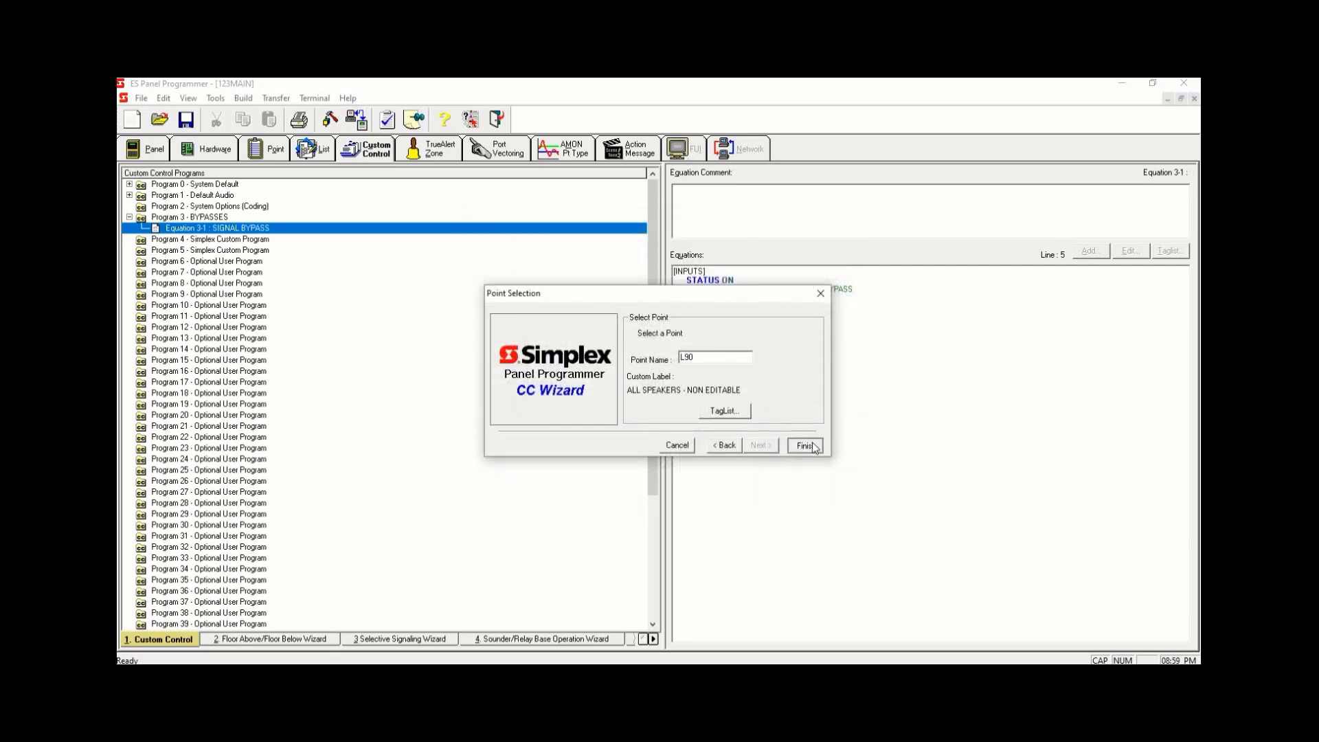
pyautogui.click(808, 445)
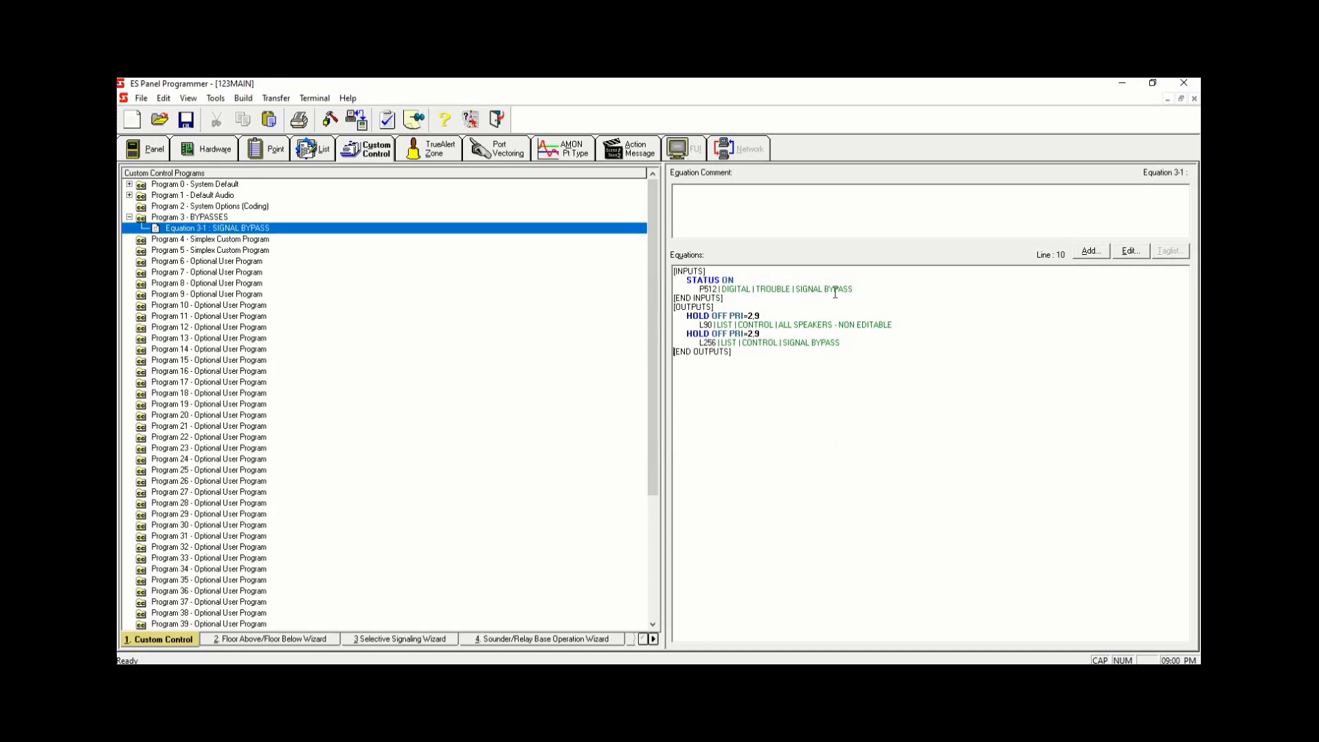
# - Add a second equation to the BYPASSES program labelled ELEVATOR BYPASS
pyautogui.click(880, 287)
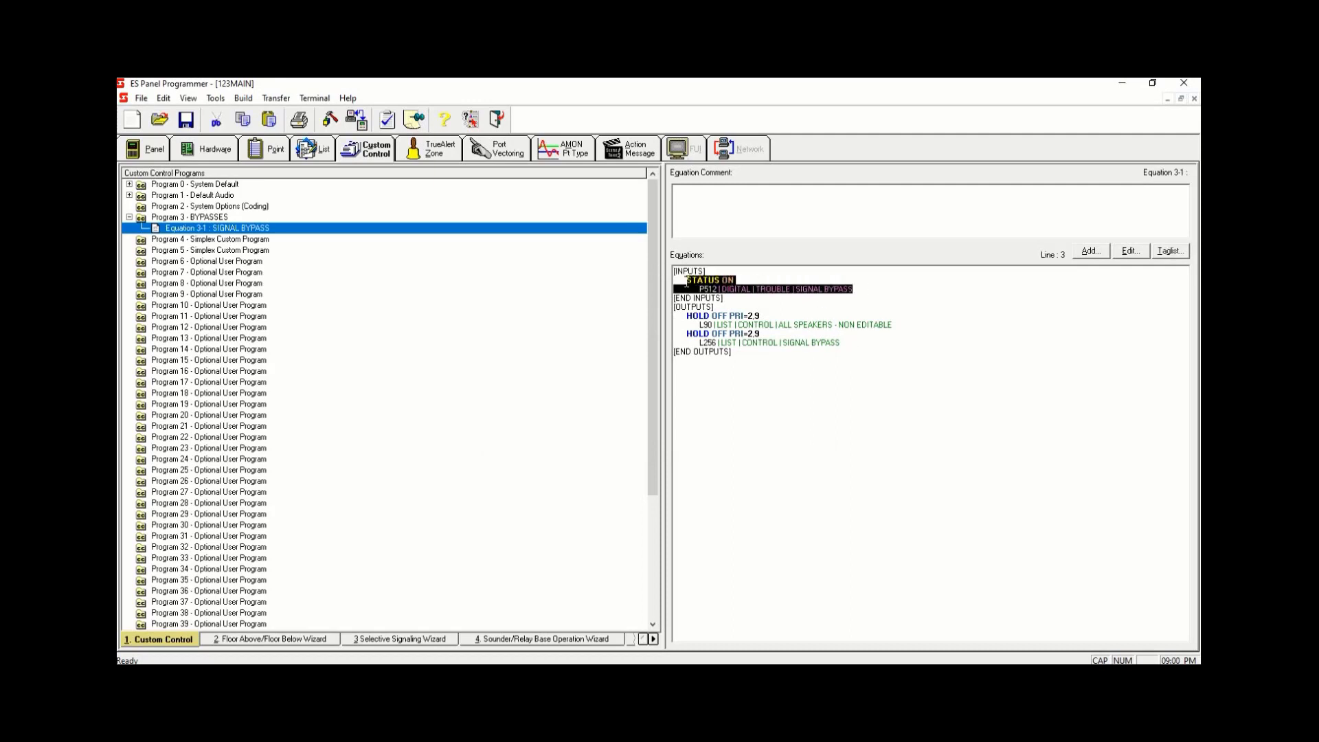
pyautogui.click(902, 293)
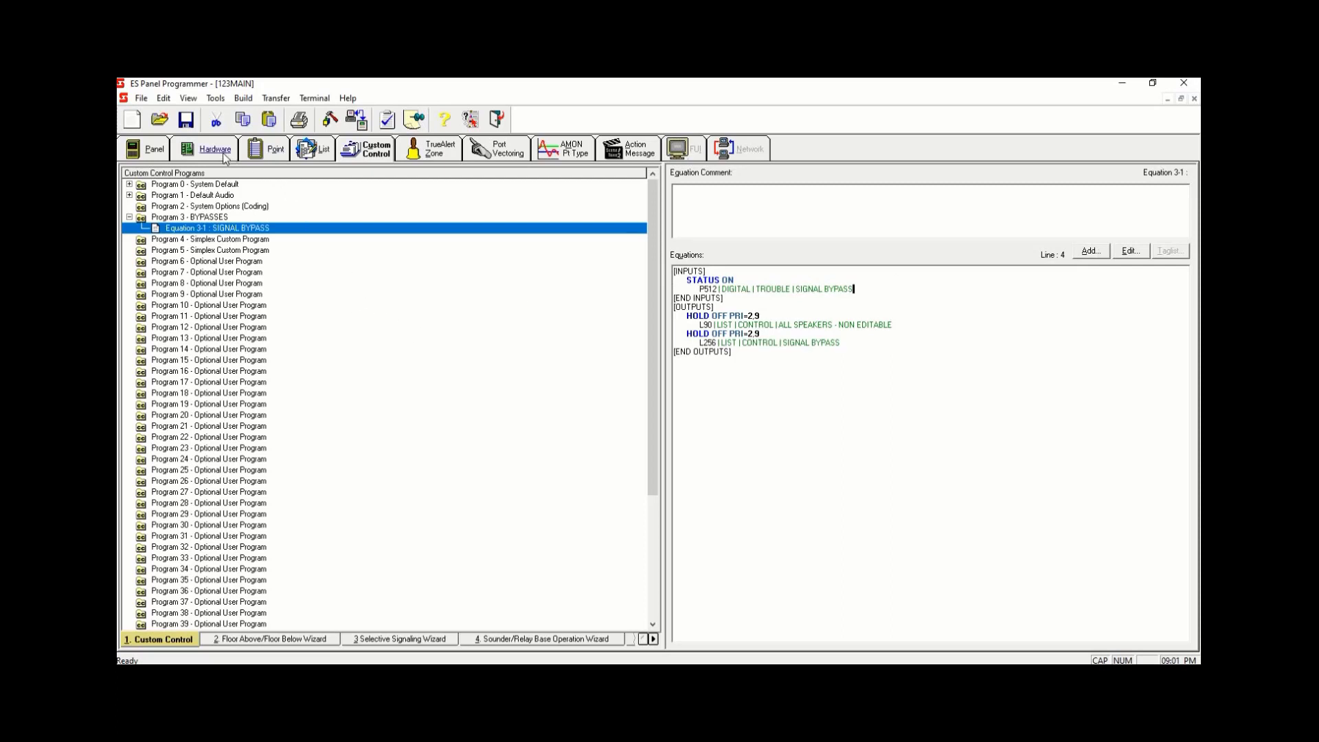
pyautogui.rightClick(244, 231)
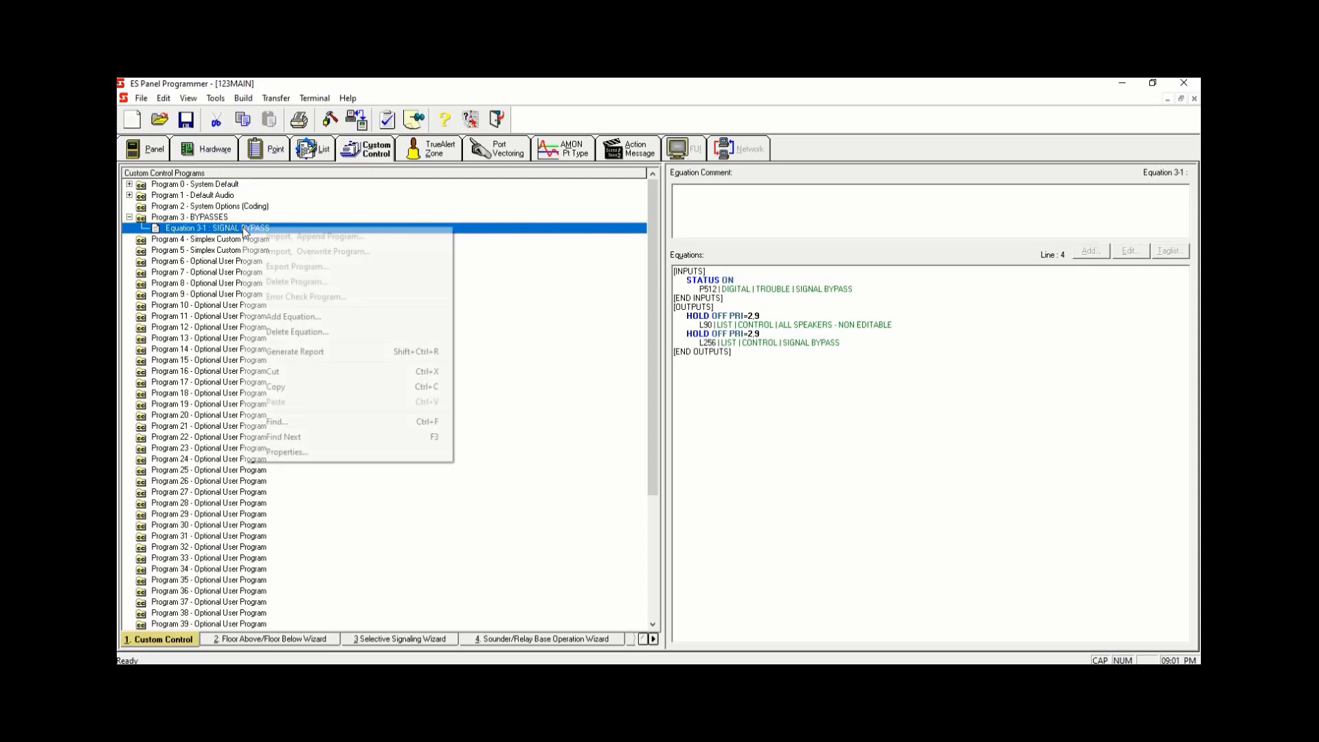
pyautogui.click(316, 319)
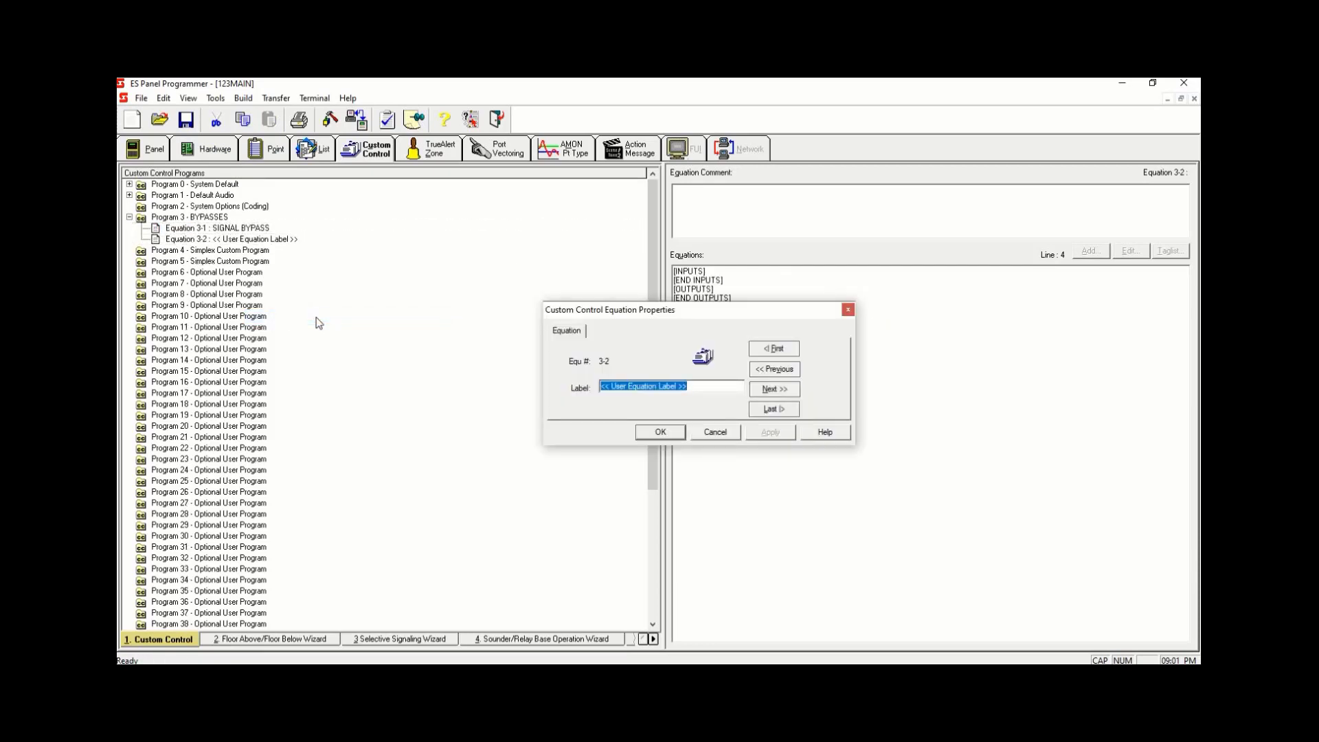
pyautogui.write('ELE')
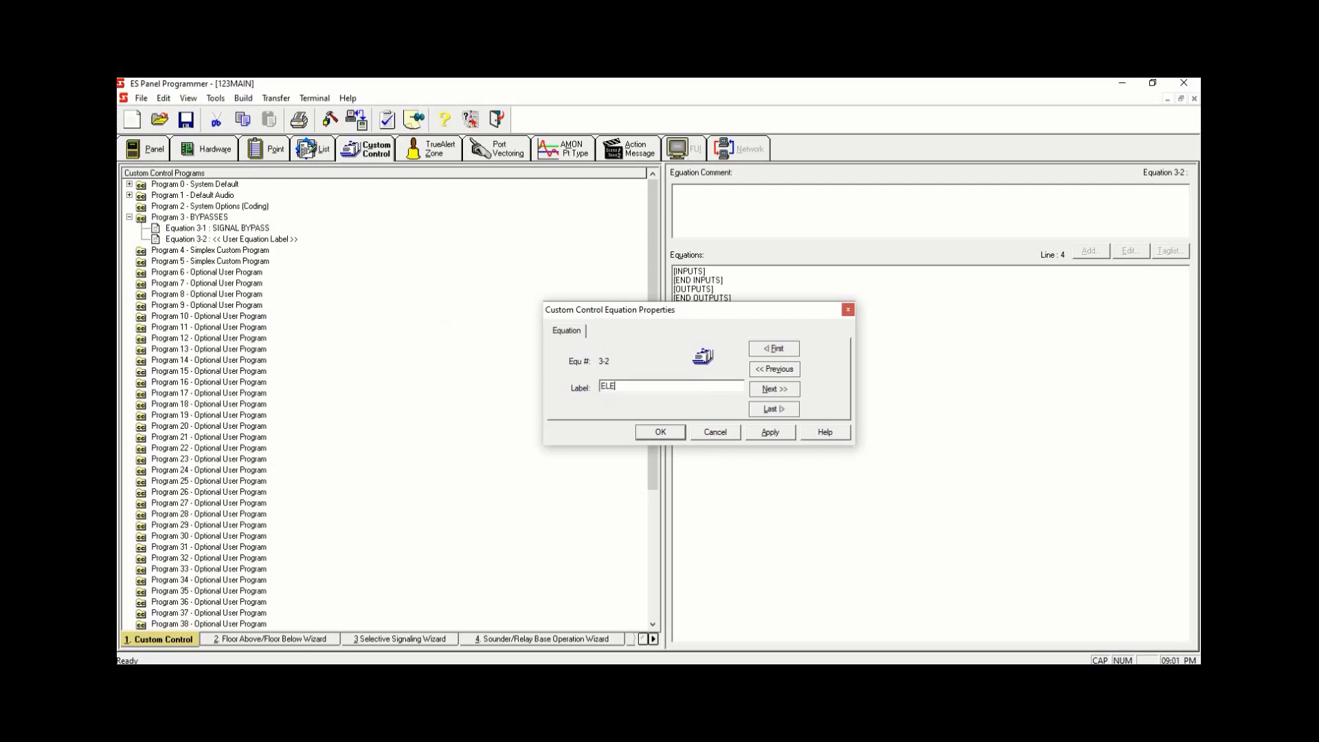
pyautogui.write('VATOR BYPASS')
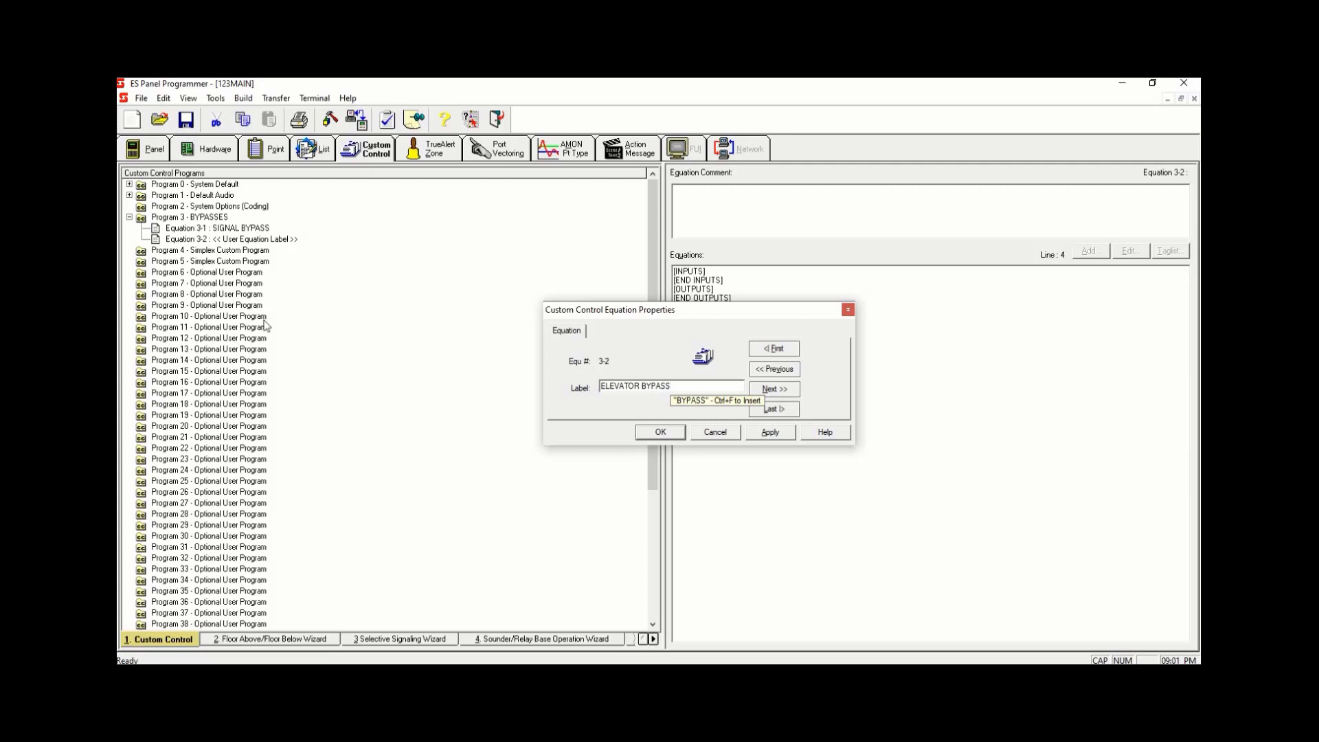
pyautogui.click(765, 432)
pyautogui.click(675, 432)
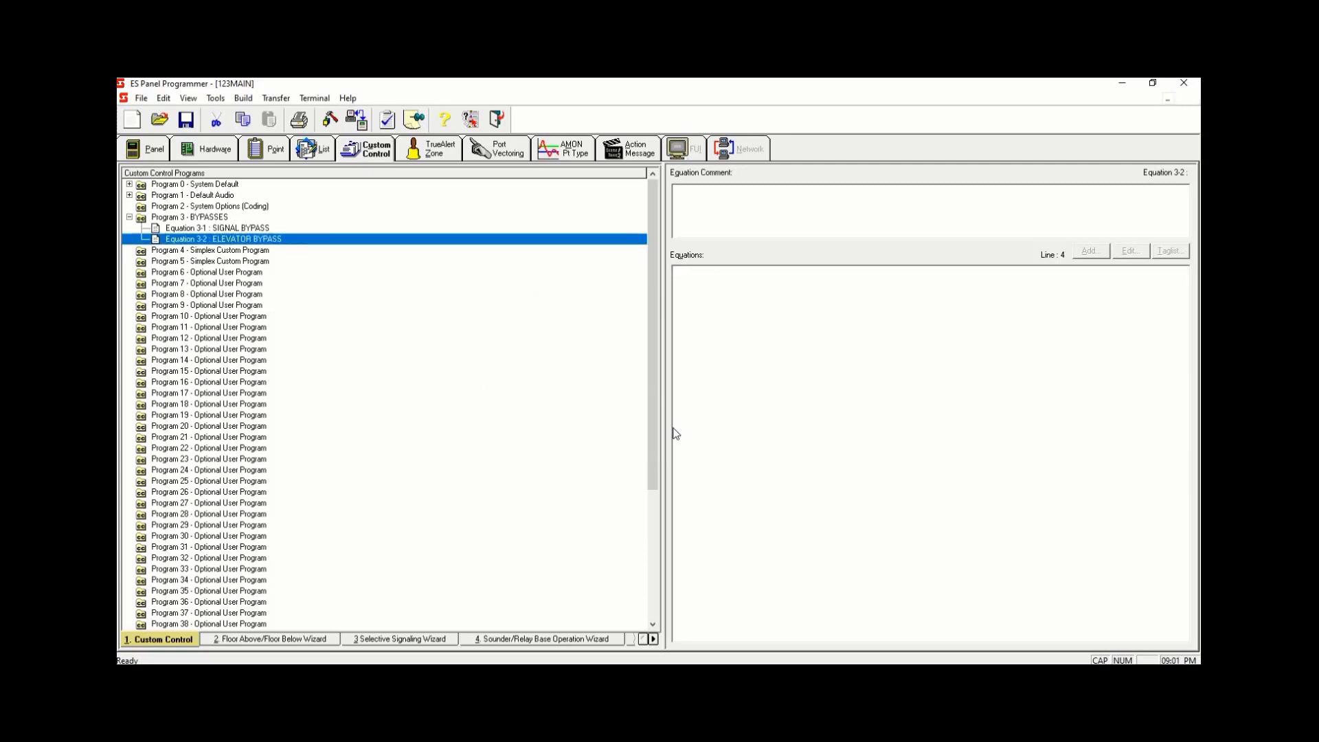
# - Open point editing for the 256 Point Digital Pseudo card P512-767 in the hardware configuration and select P513
pyautogui.click(226, 160)
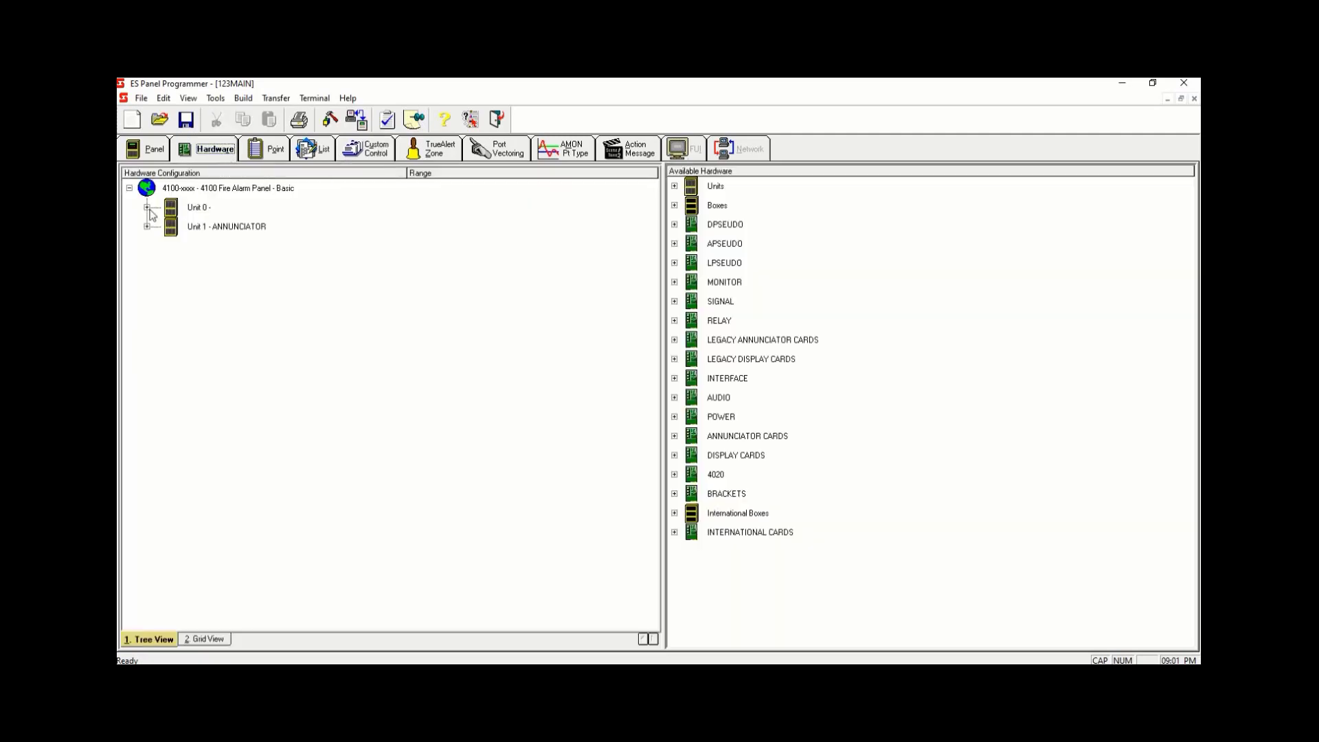
pyautogui.click(148, 208)
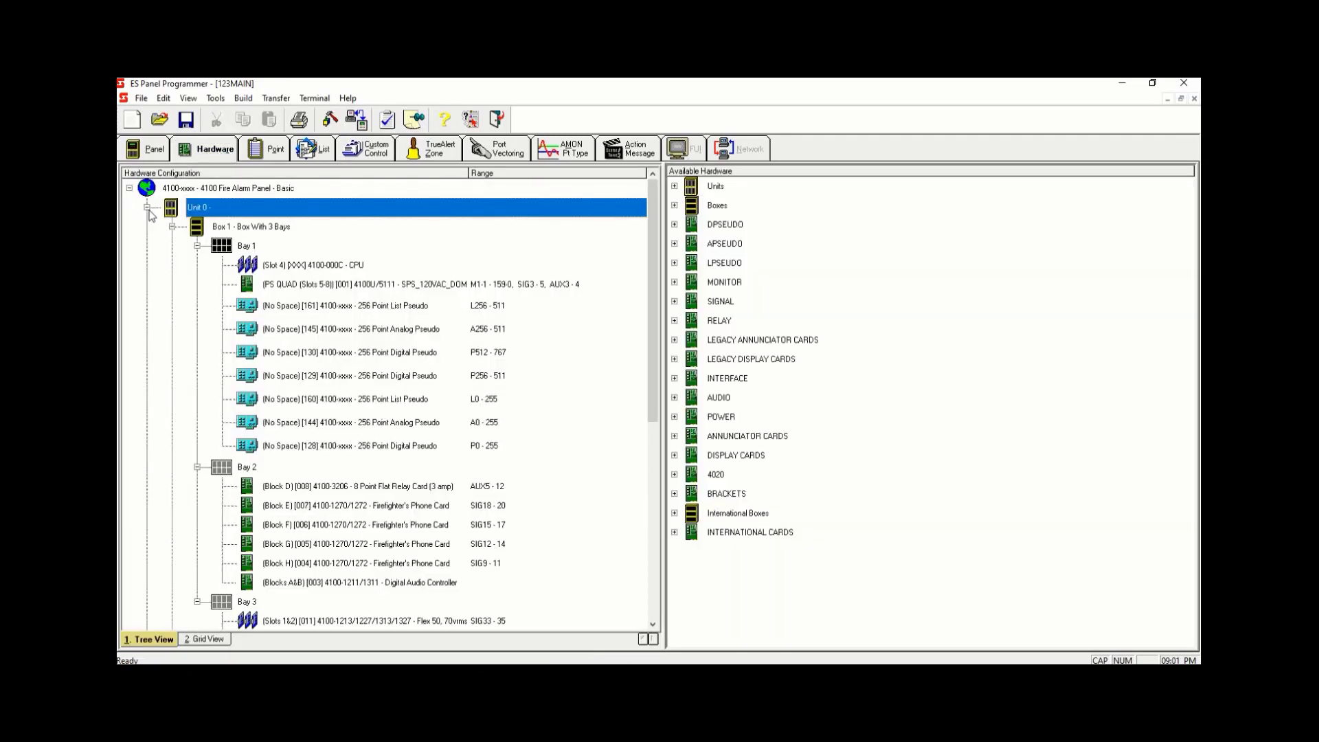
pyautogui.doubleClick(503, 353)
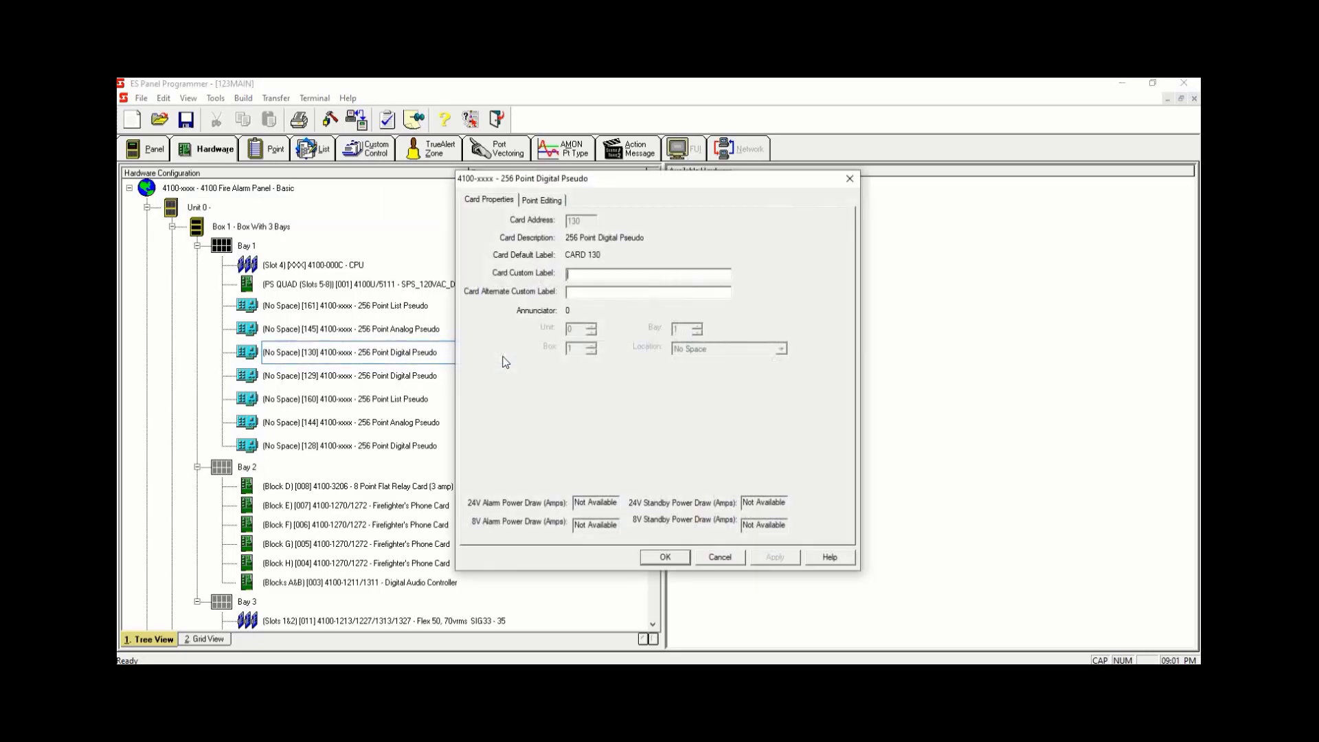
pyautogui.click(537, 200)
pyautogui.click(595, 250)
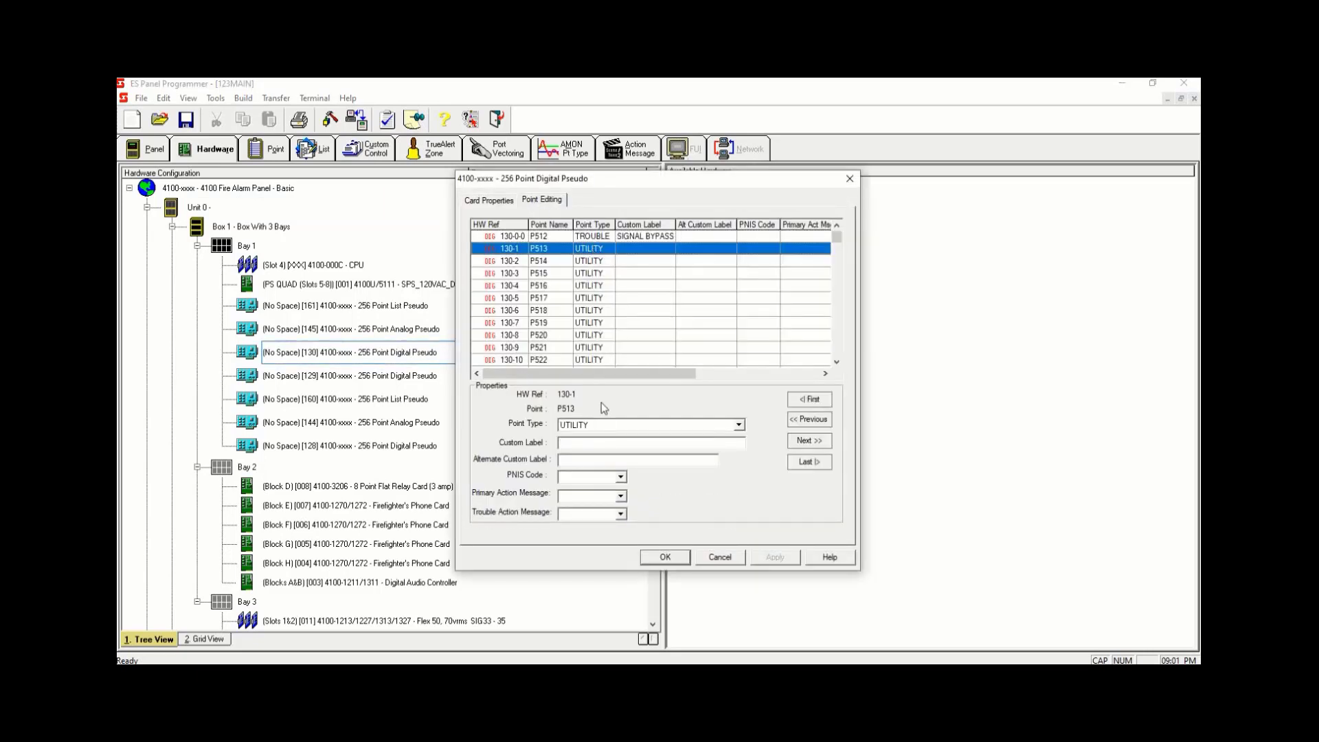
# - Set pseudo point P513's type to TROUBLE and its custom label to ELEVATOR BYPASS
pyautogui.press('Tab')
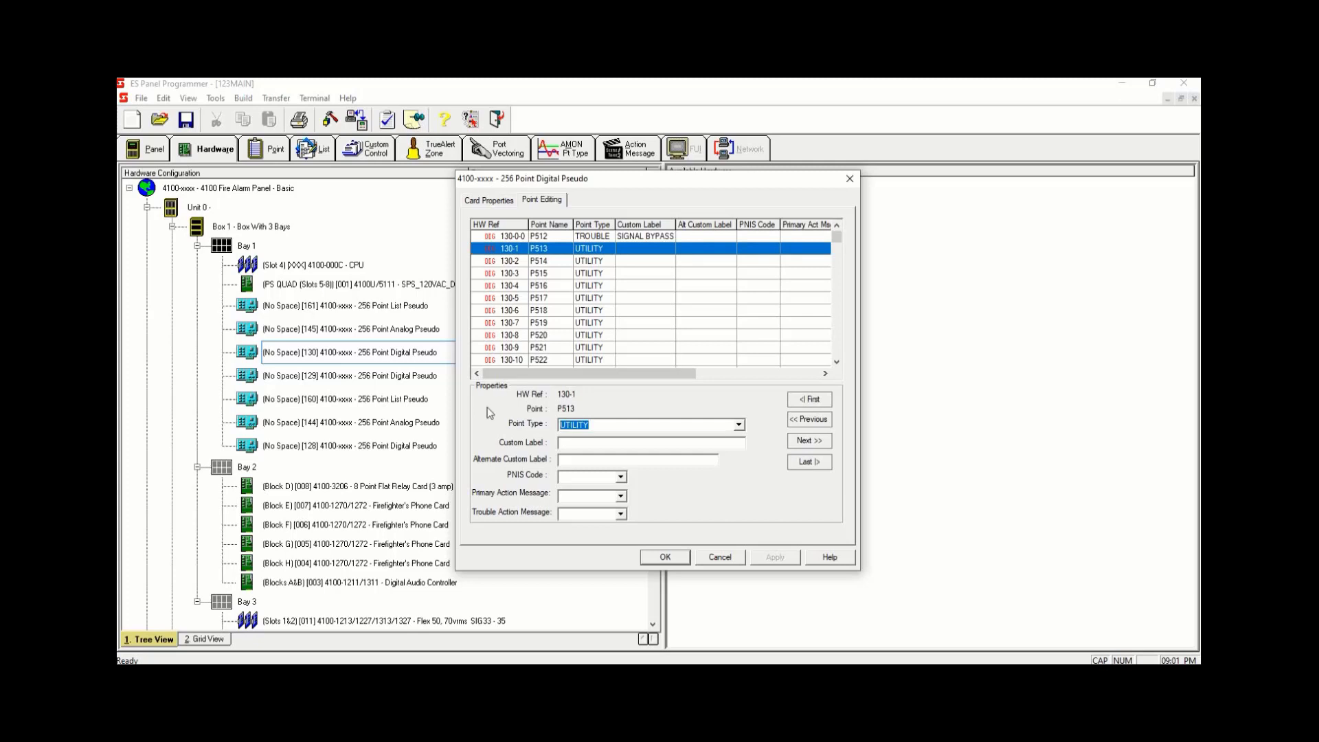
pyautogui.press('t')
pyautogui.click(619, 442)
pyautogui.write('ELEVATOR ')
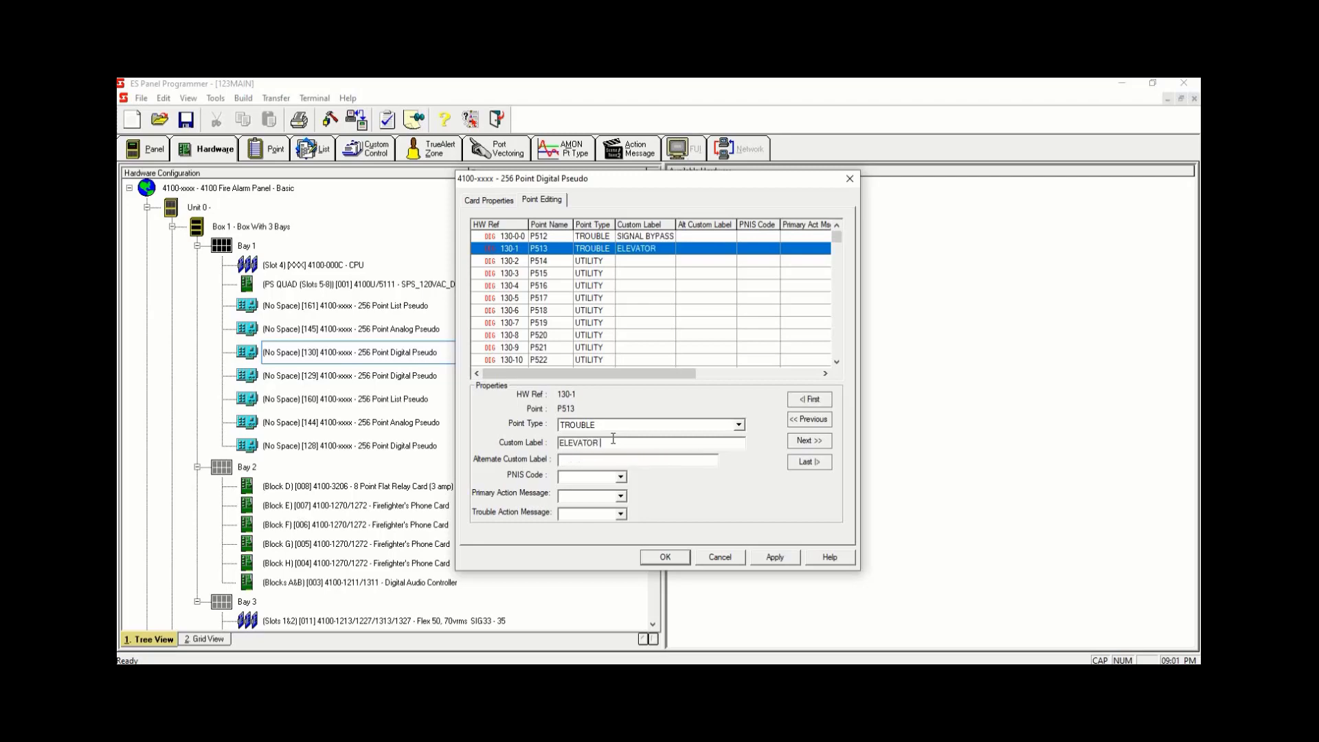
pyautogui.write('BYPASS')
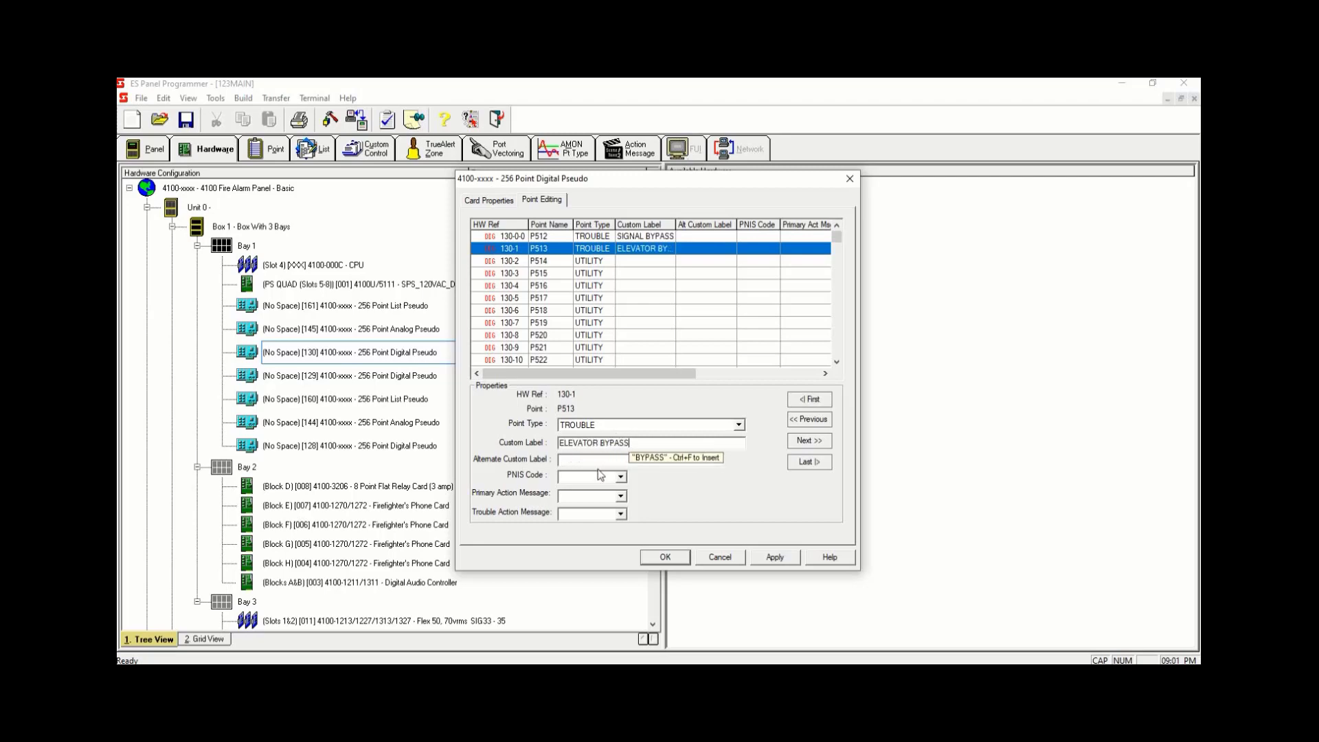
pyautogui.click(780, 556)
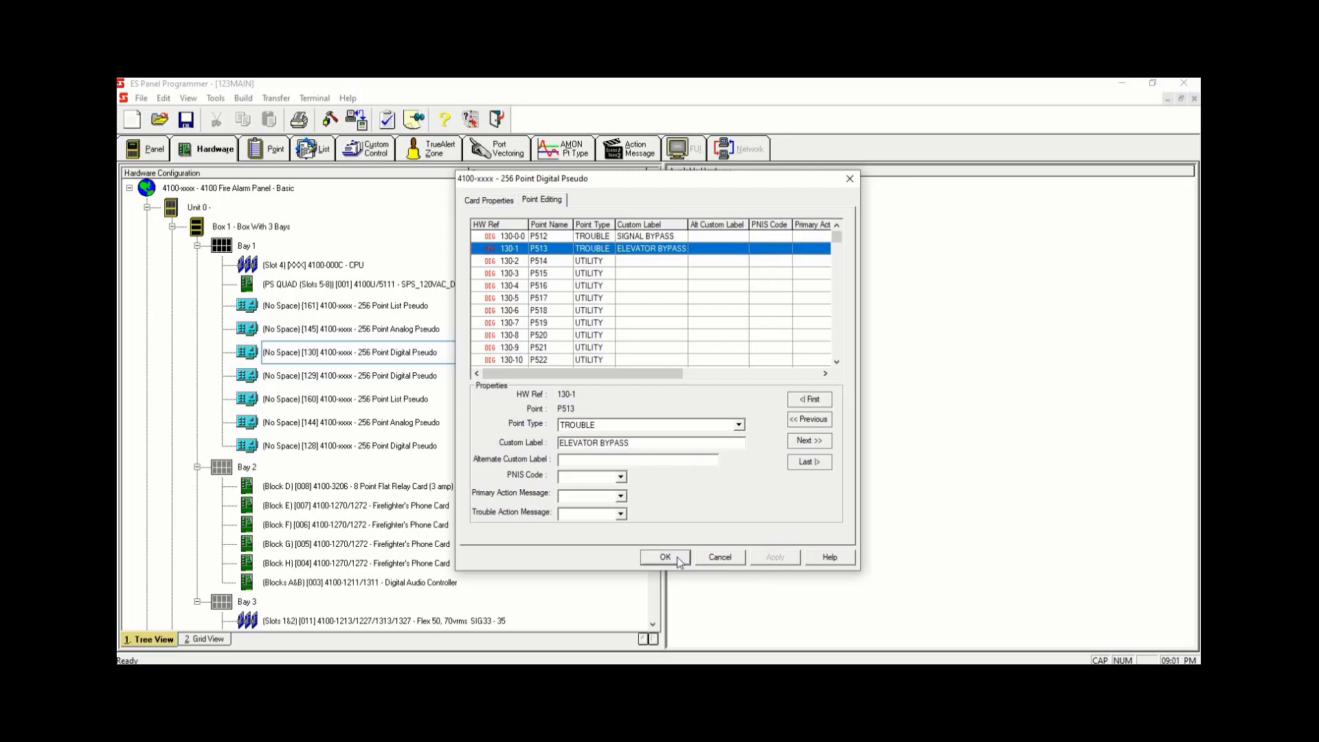
pyautogui.click(677, 559)
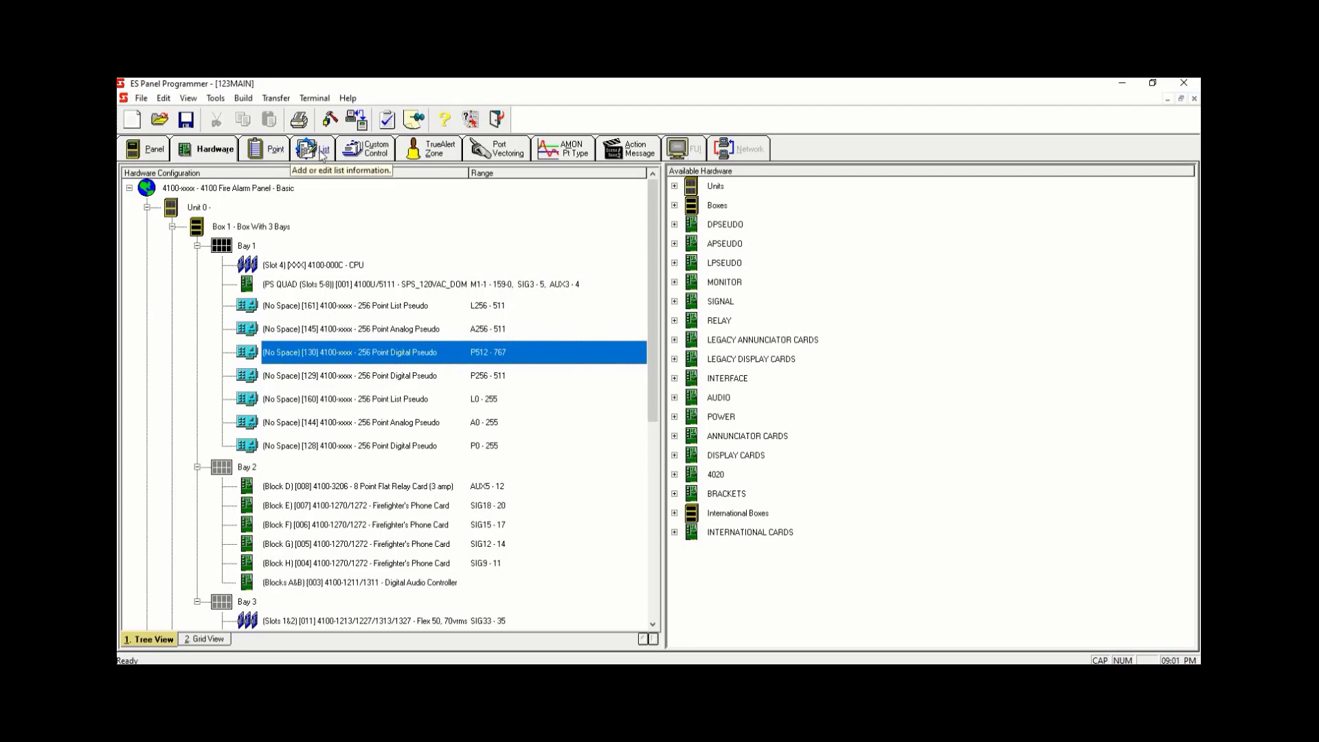
# - Open pseudo point P514's properties in the point list and set its type to TROUBLE
pyautogui.click(273, 154)
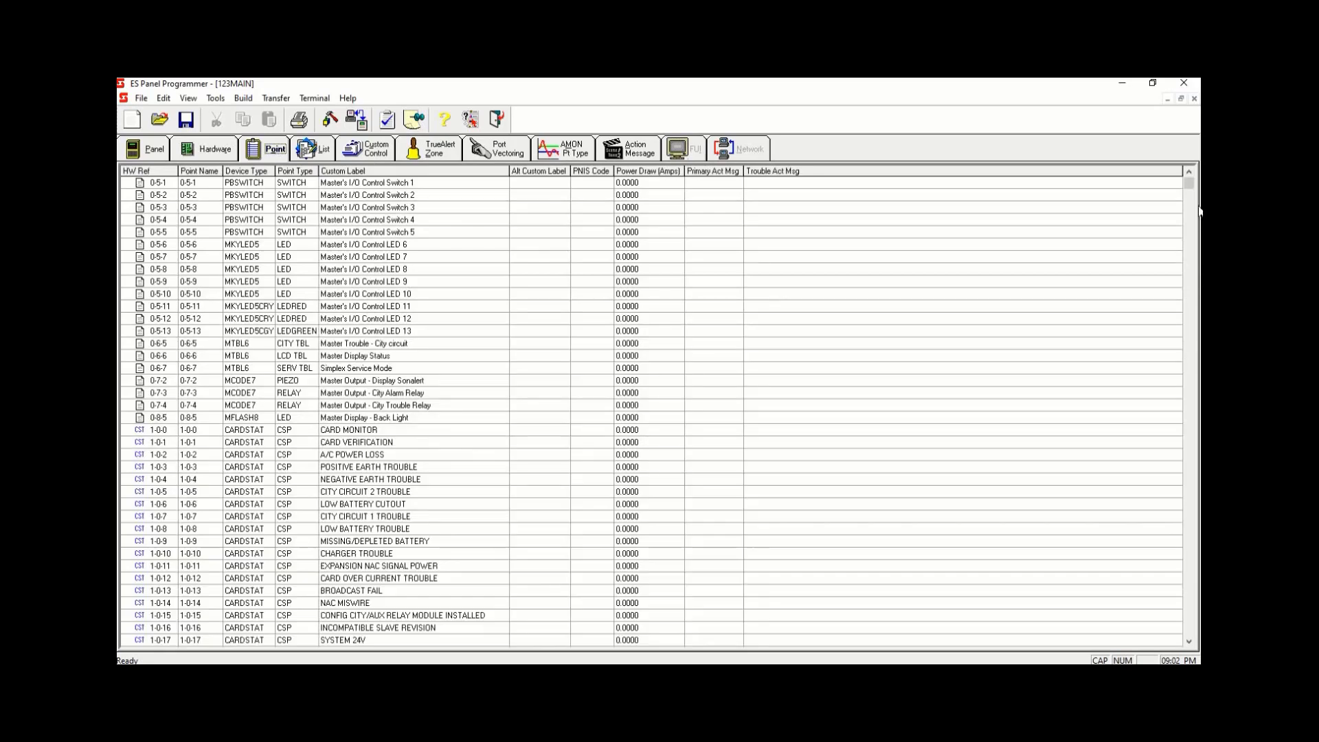
pyautogui.moveTo(1189, 184); pyautogui.dragTo(1185, 429)
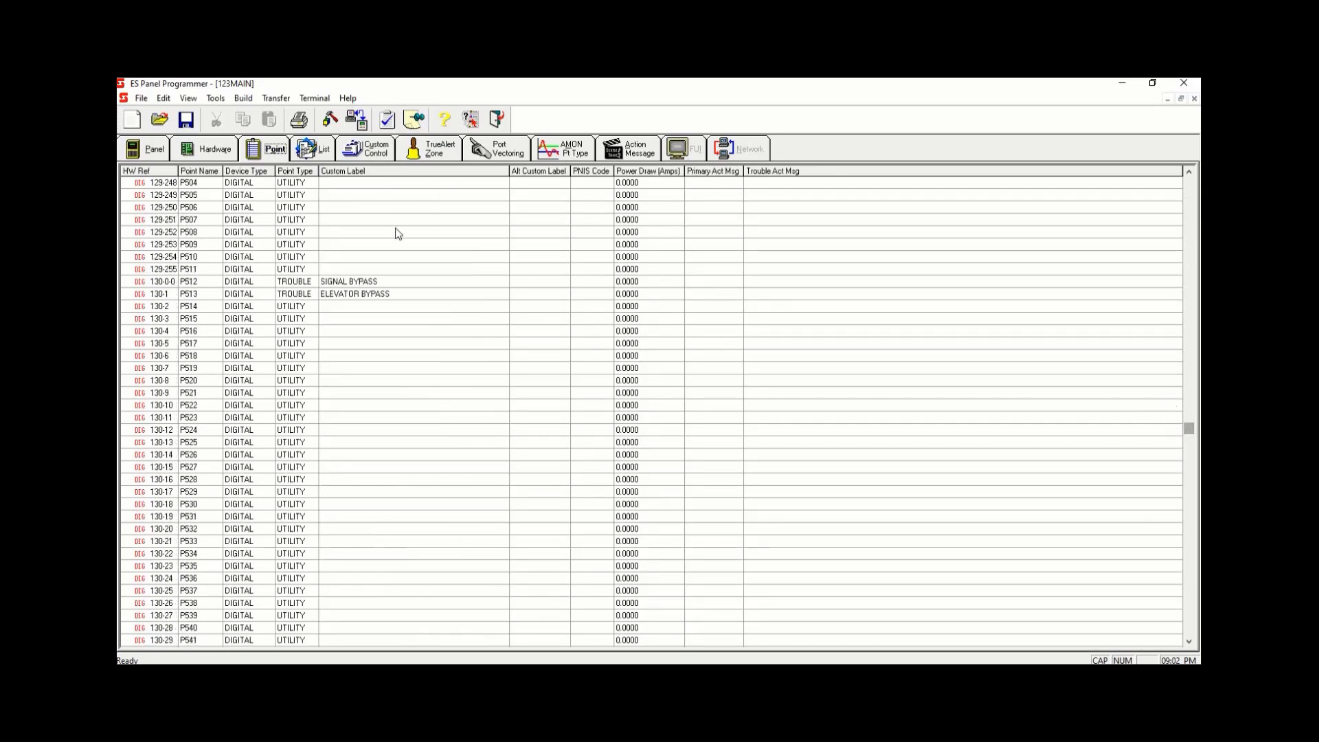
pyautogui.doubleClick(382, 306)
pyautogui.click(702, 401)
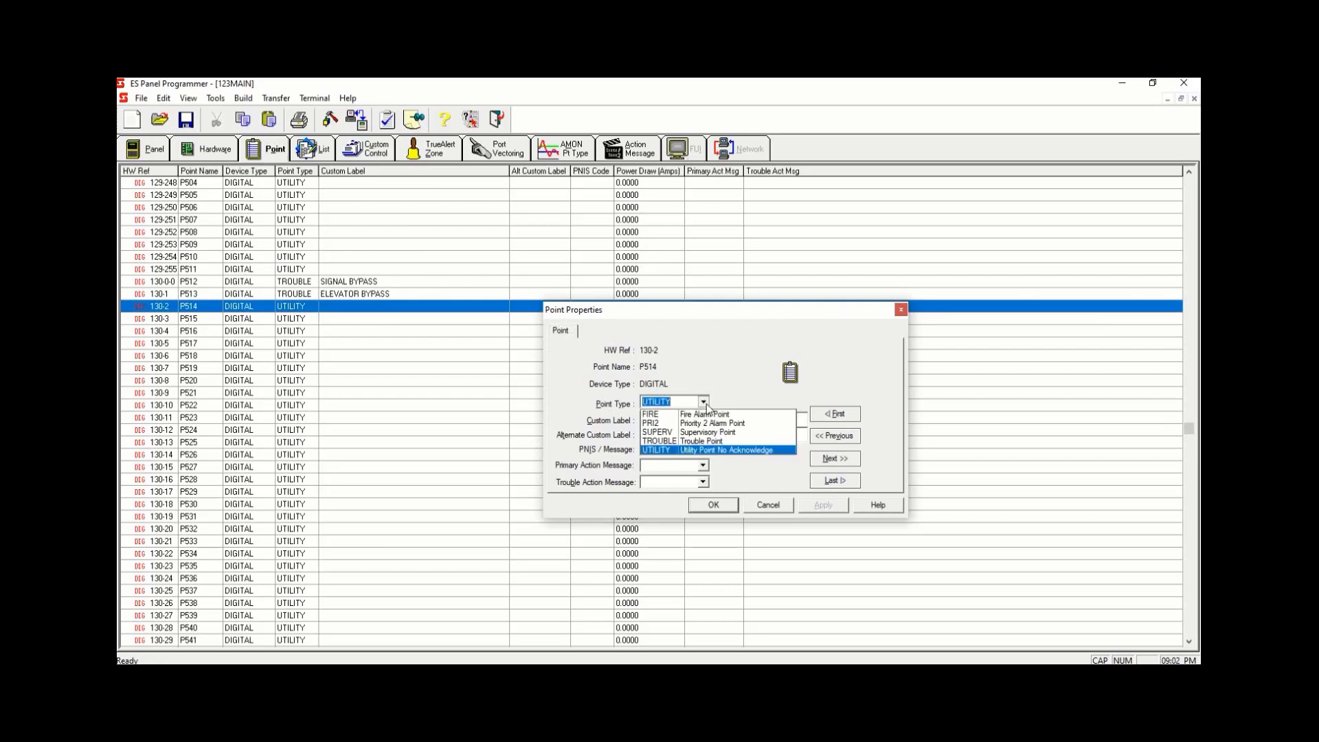
pyautogui.click(681, 438)
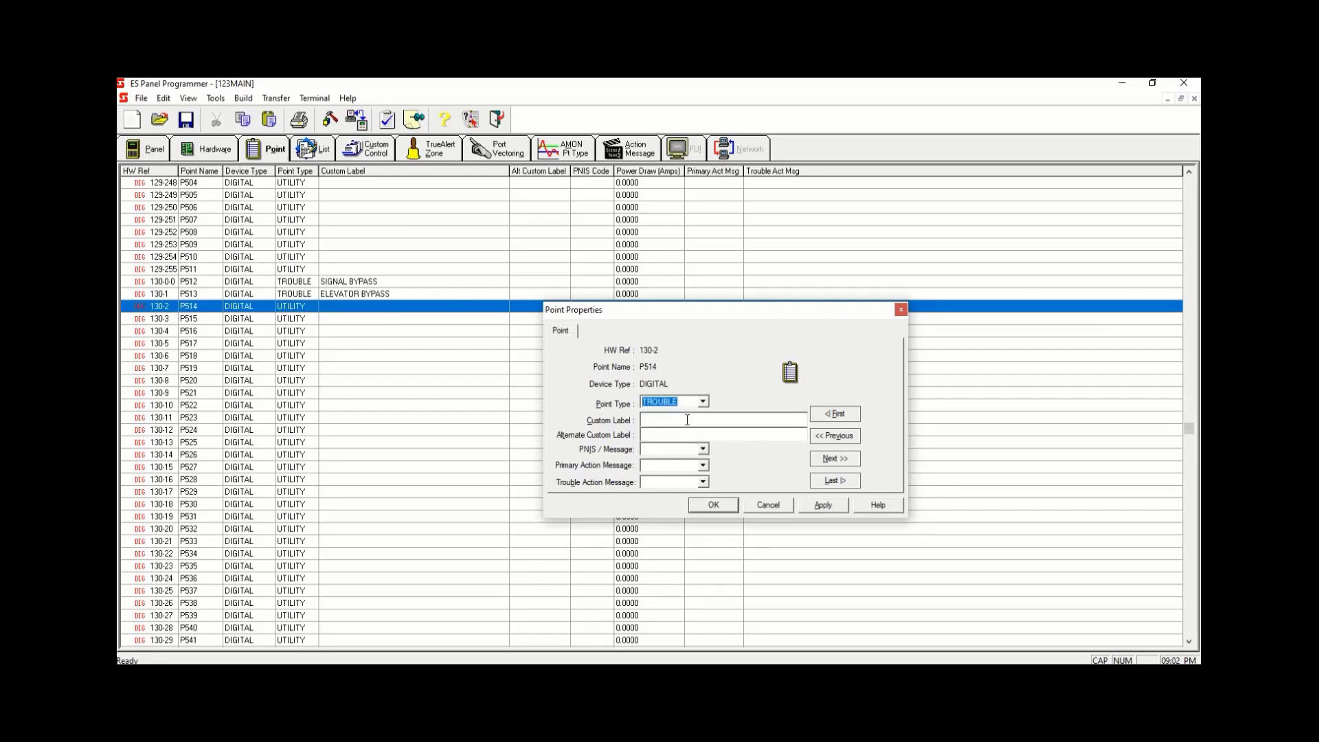
# - Set pseudo point P514's custom label to FAN BYPASS and apply the properties
pyautogui.click(692, 419)
pyautogui.write('FAN BY')
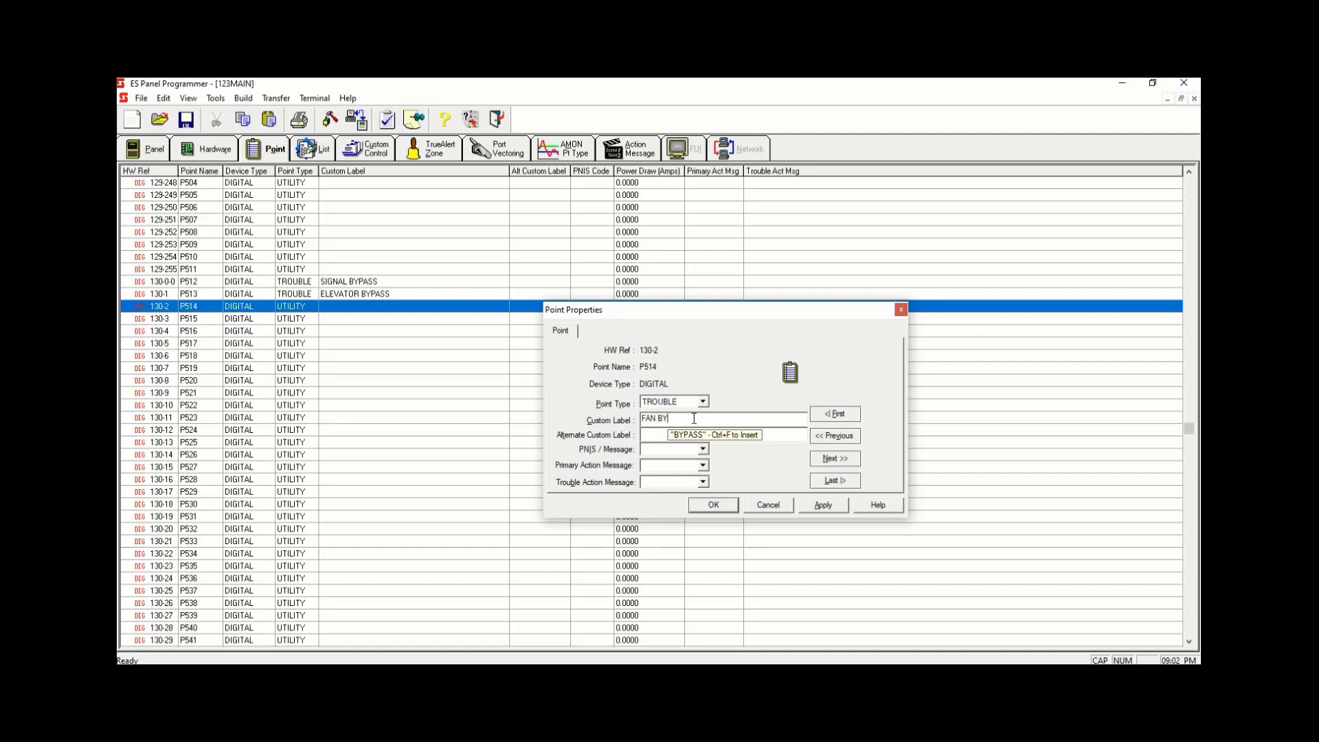
pyautogui.write('PASS')
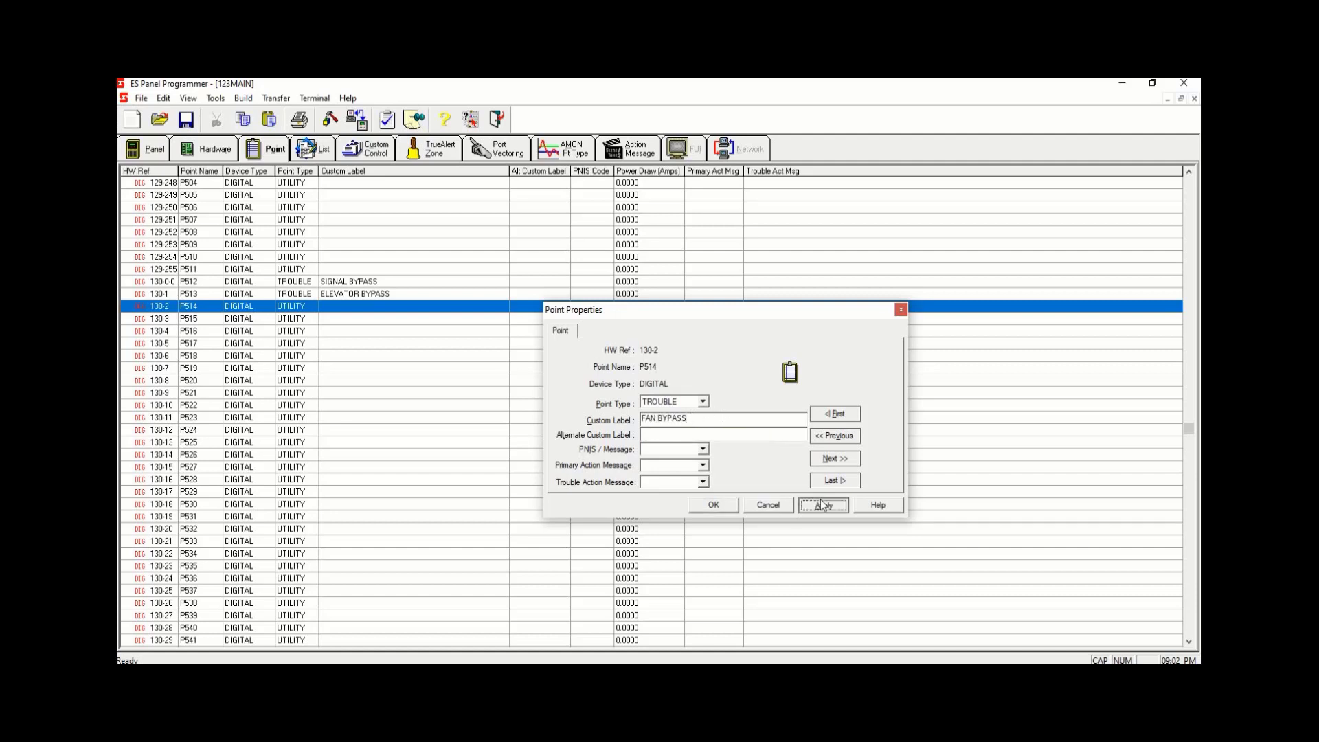
pyautogui.click(821, 503)
pyautogui.click(713, 505)
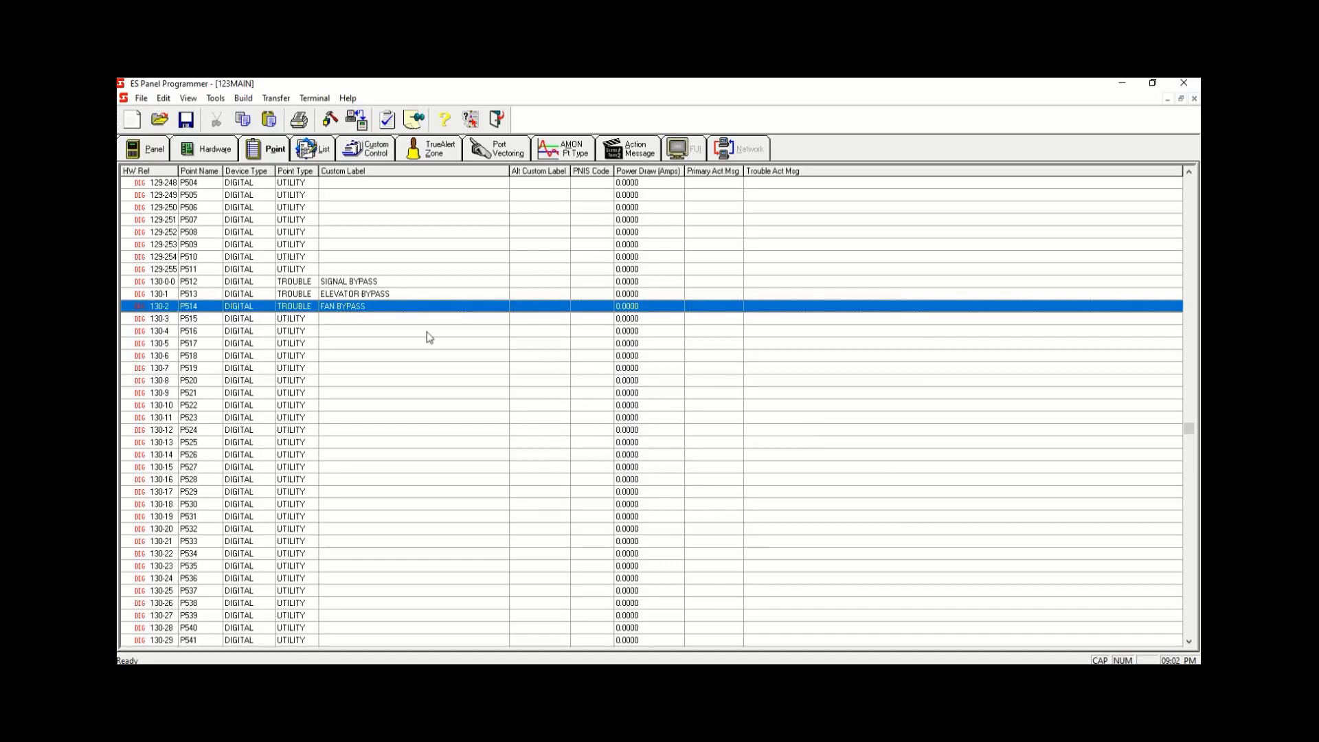
# - Open pseudo point P515's properties and set its type to TROUBLE and its custom label to MAGLOCK TROUBLE
pyautogui.doubleClick(405, 318)
pyautogui.moveTo(680, 404); pyautogui.dragTo(581, 382)
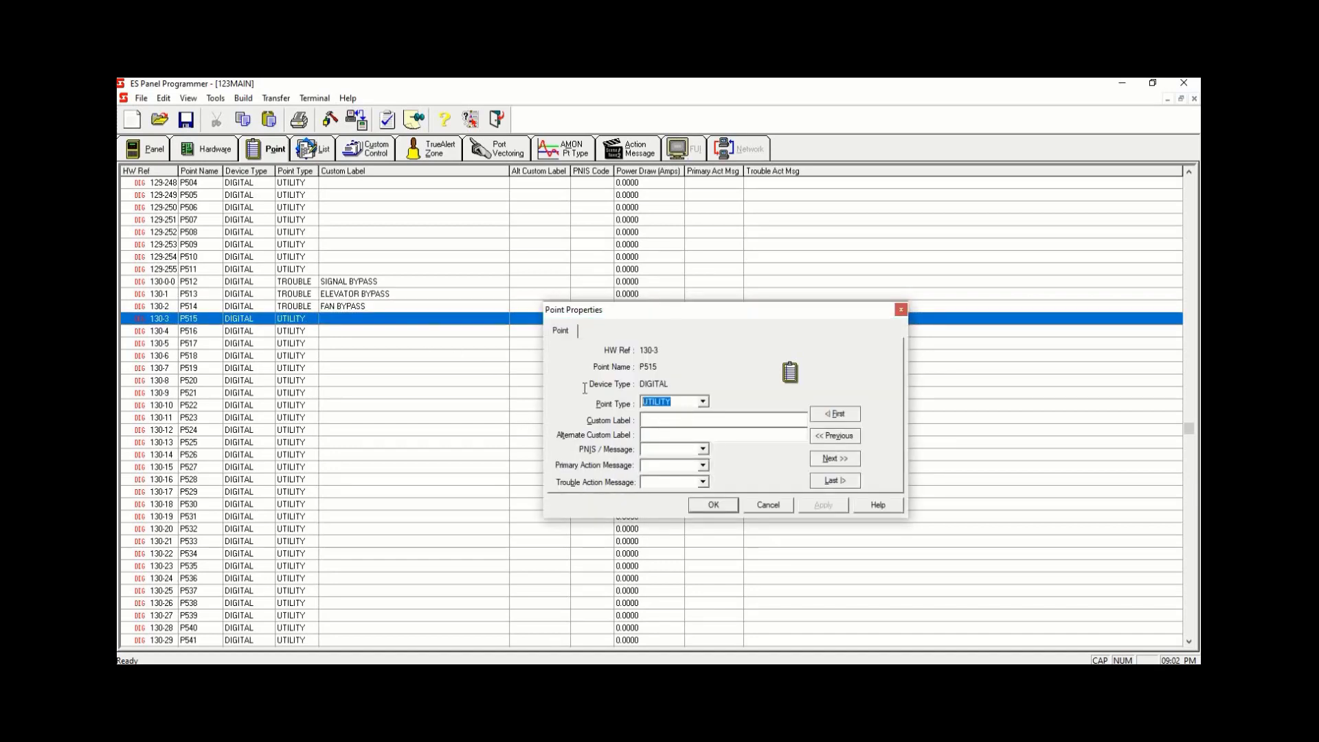
pyautogui.press('t')
pyautogui.click(754, 419)
pyautogui.write('MAGLOCK TROUBLE')
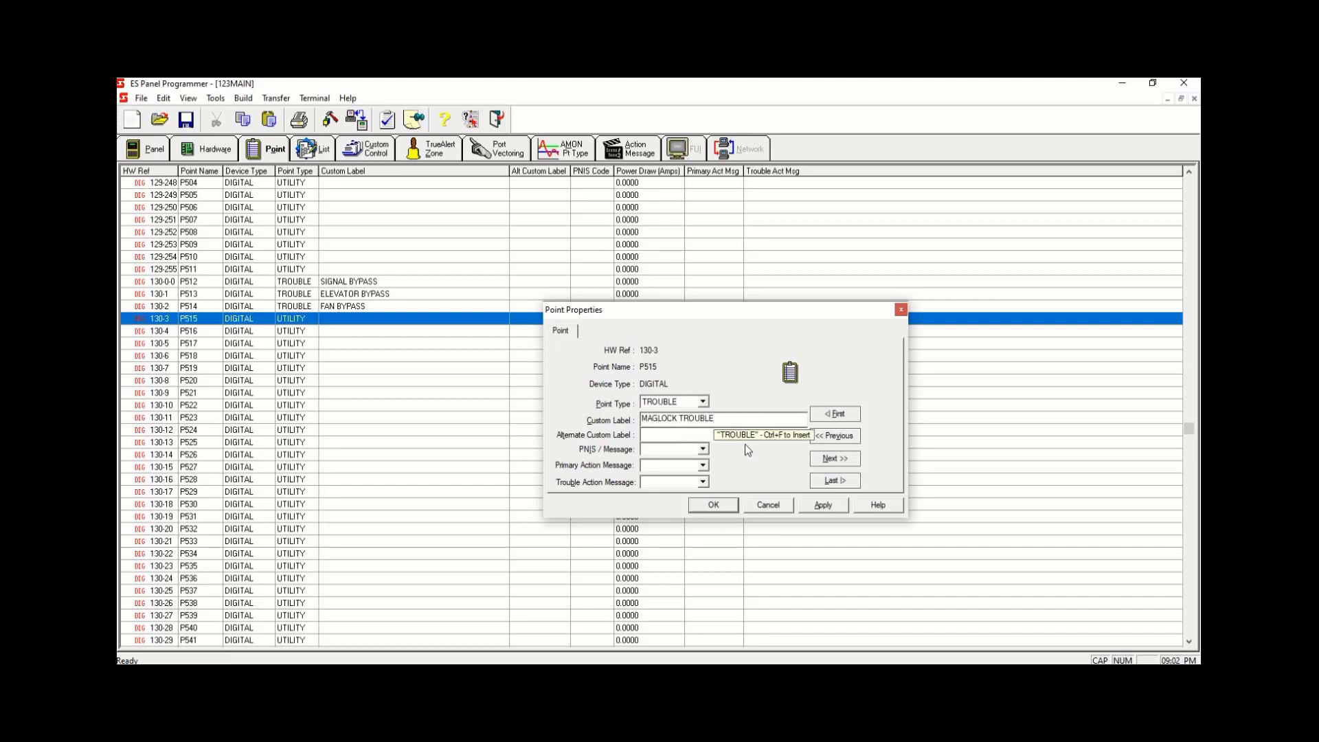
pyautogui.click(823, 505)
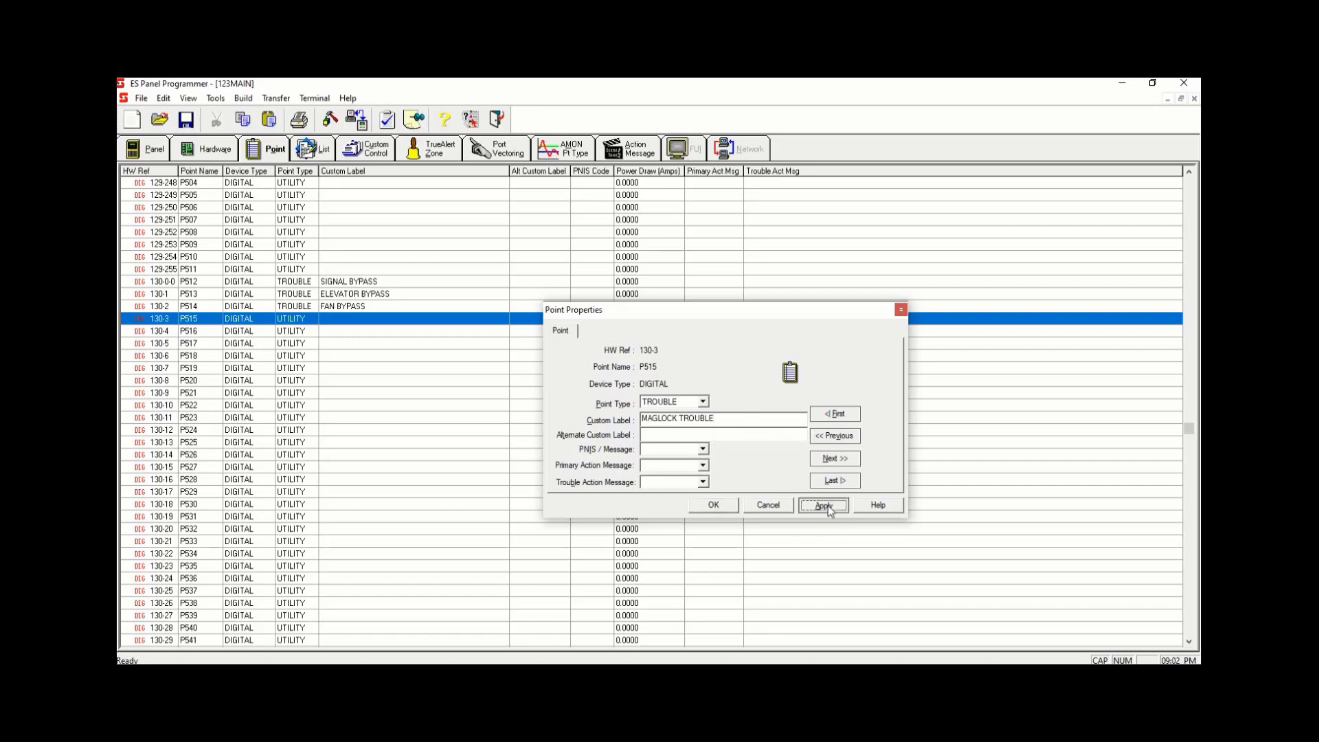
pyautogui.click(729, 507)
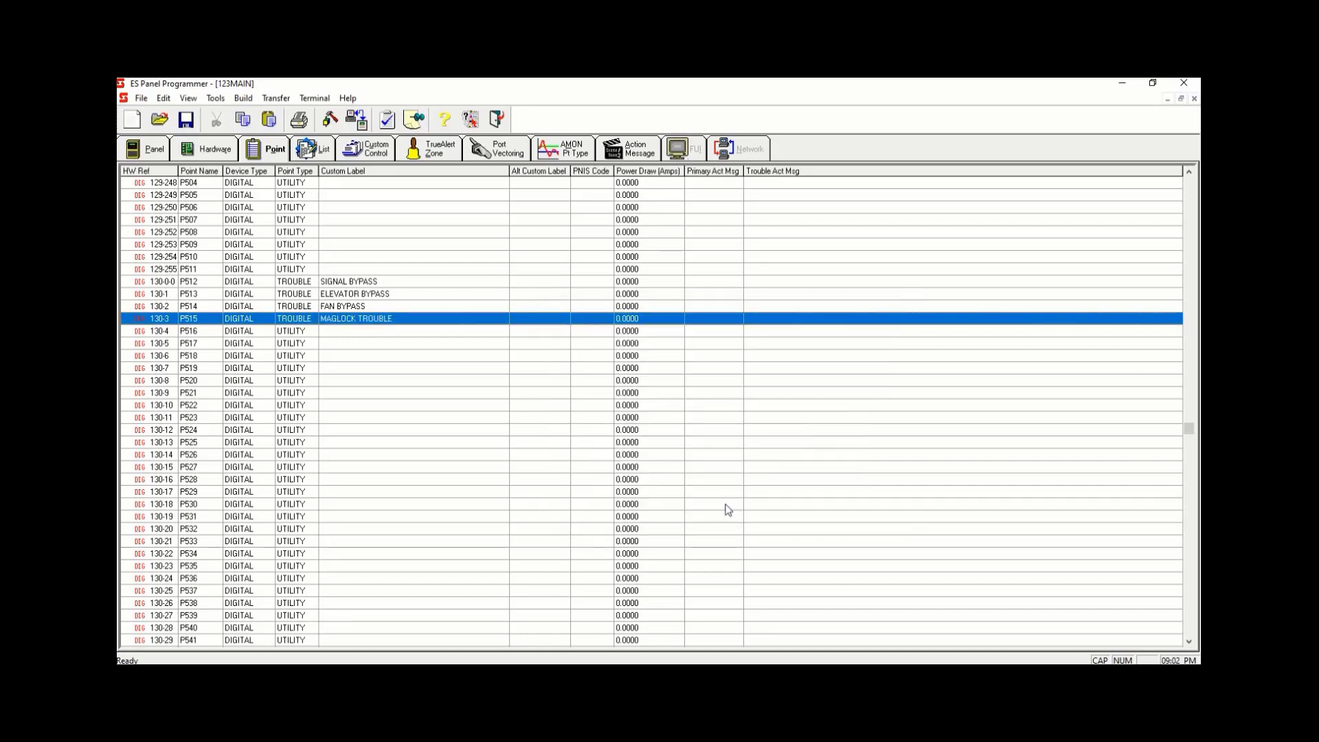
# - In the BYPASSES program's ELEVATOR BYPASS equation, add a STATUS ON input for pseudo point P513
pyautogui.click(367, 150)
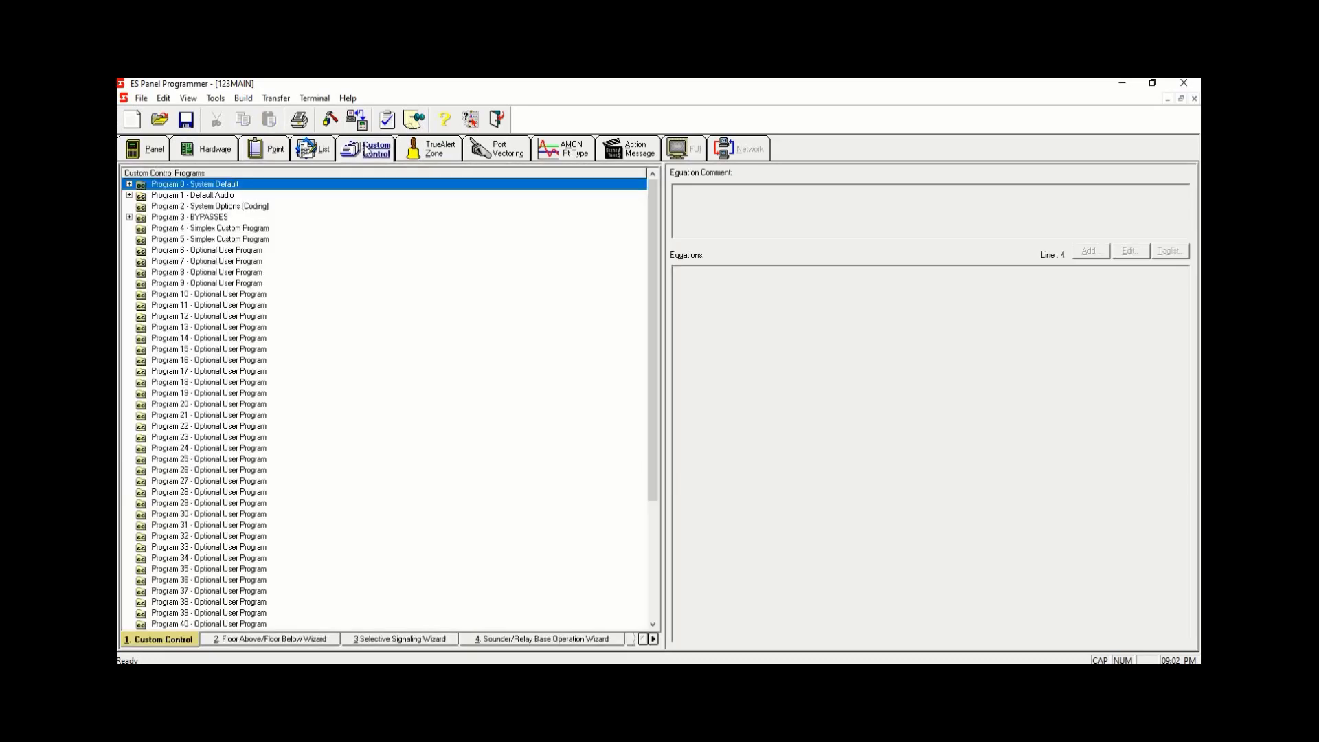
pyautogui.click(130, 217)
pyautogui.click(256, 240)
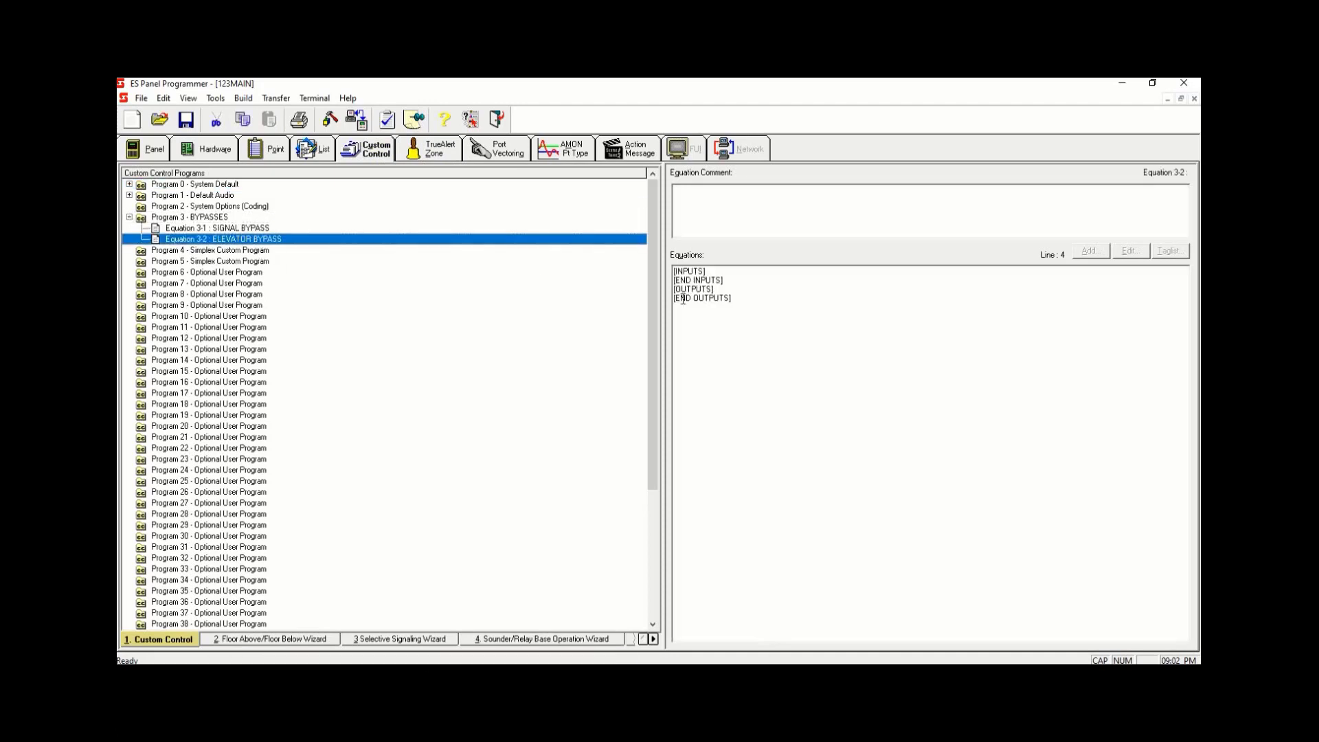
pyautogui.click(718, 274)
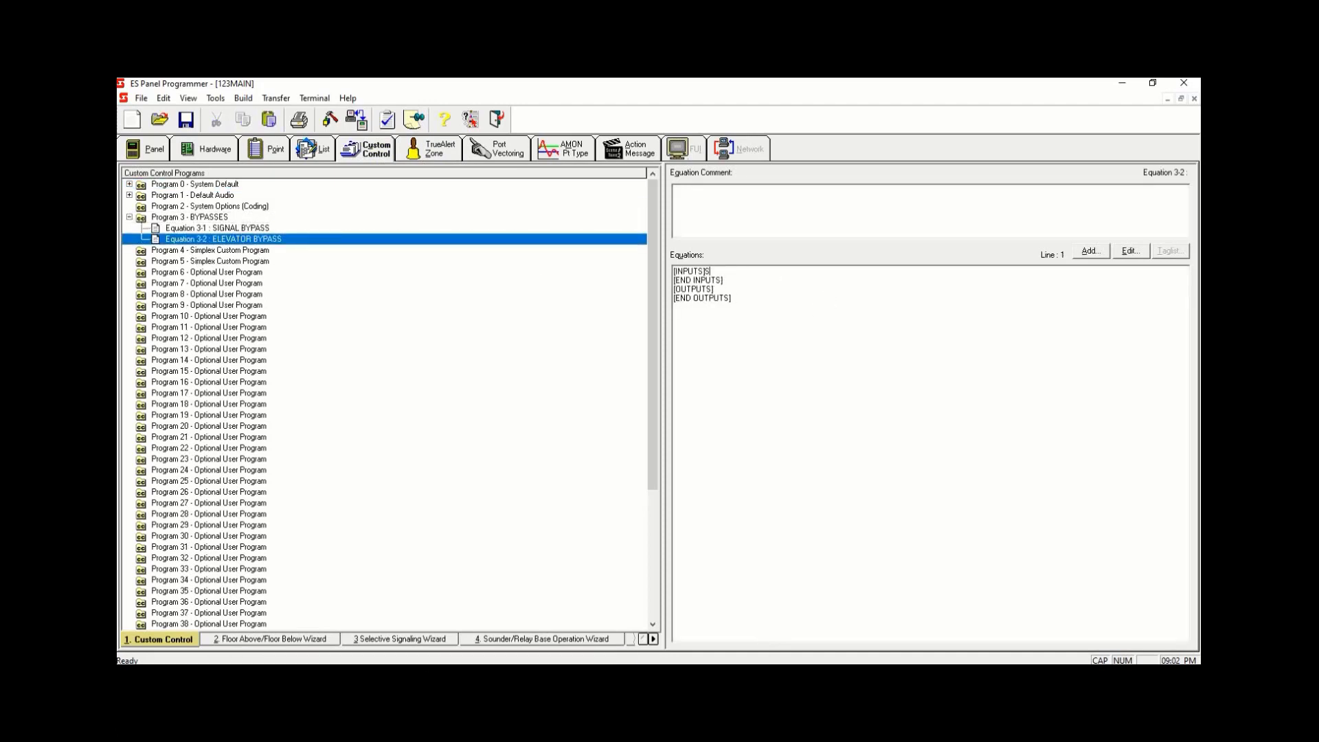
pyautogui.write('STAUS')
pyautogui.press('BackSpace')
pyautogui.press('BackSpace')
pyautogui.press('BackSpace')
pyautogui.write('ATUS 0')
pyautogui.click(344, 240)
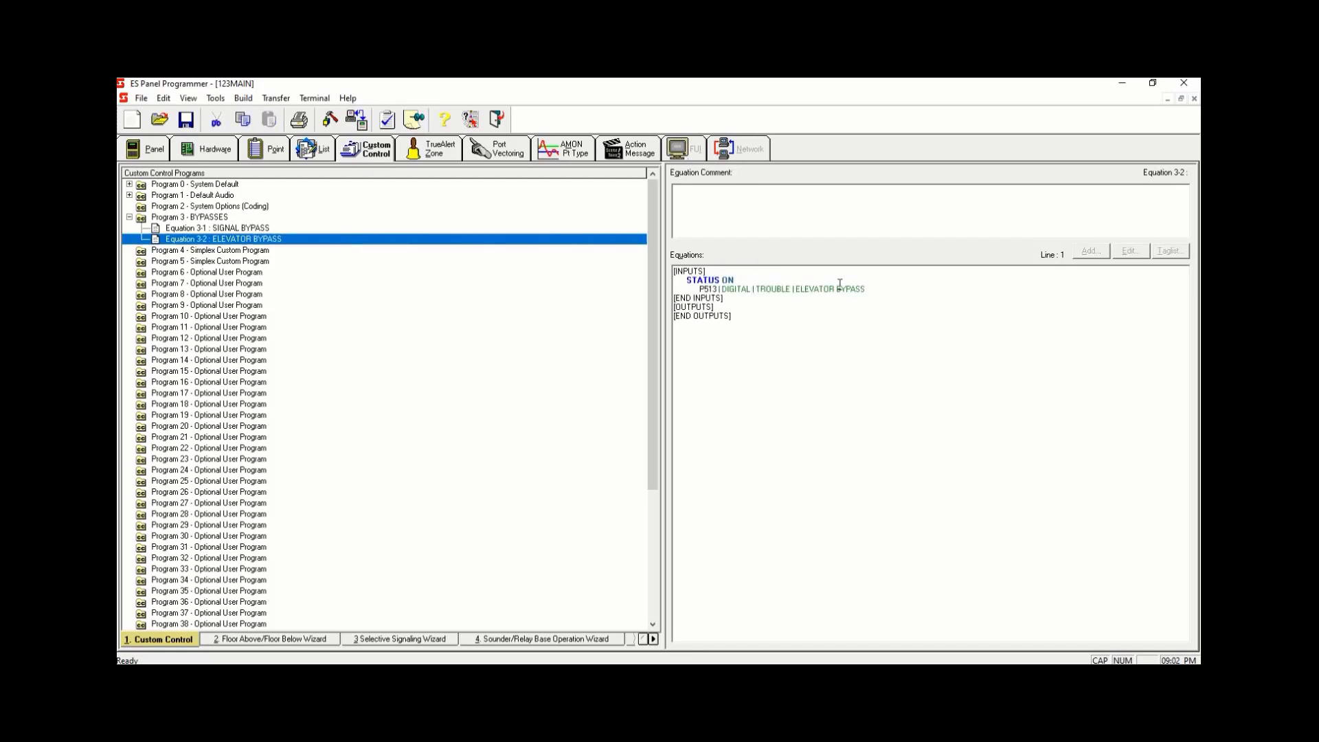
pyautogui.click(876, 290)
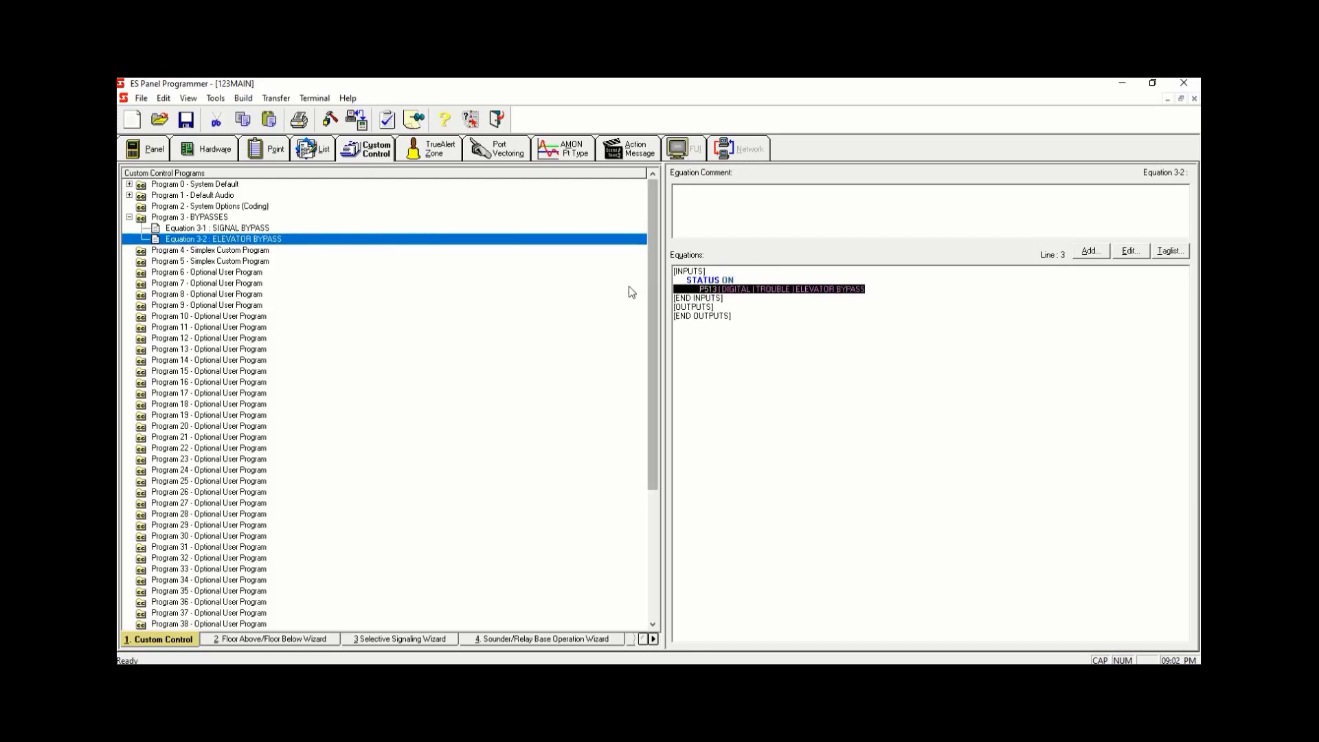
pyautogui.click(888, 287)
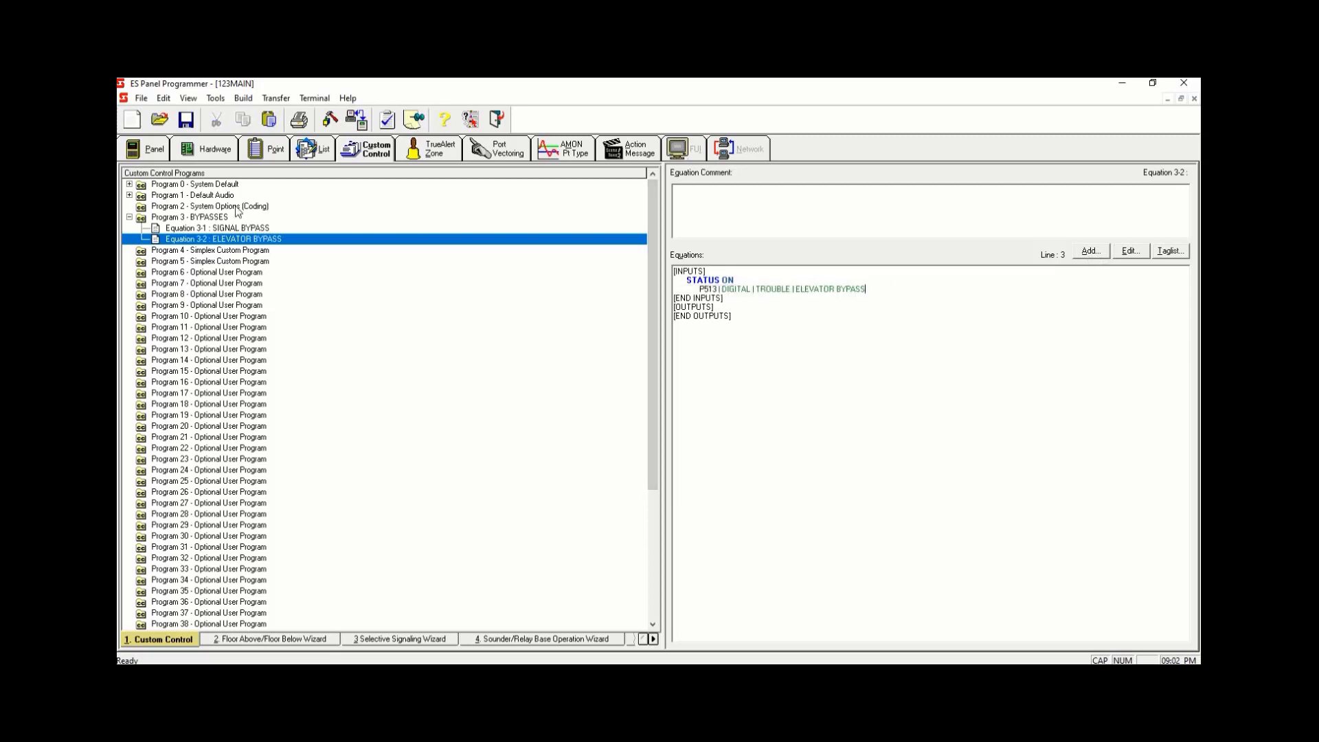
pyautogui.rightClick(266, 241)
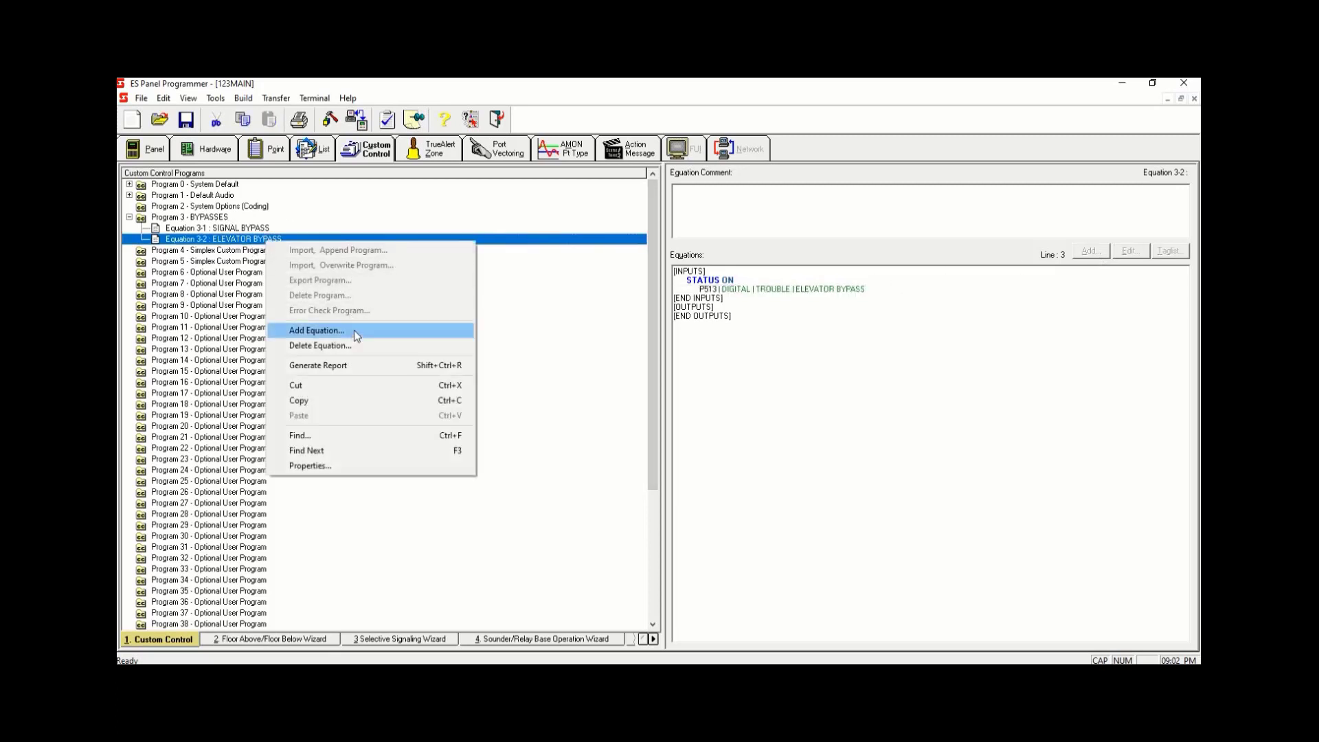
# - Add a HOLD OFF output with priority 2,9 on list point L257 ELEVATOR BYPASS to the ELEVATOR BYPASS equation
pyautogui.click(725, 309)
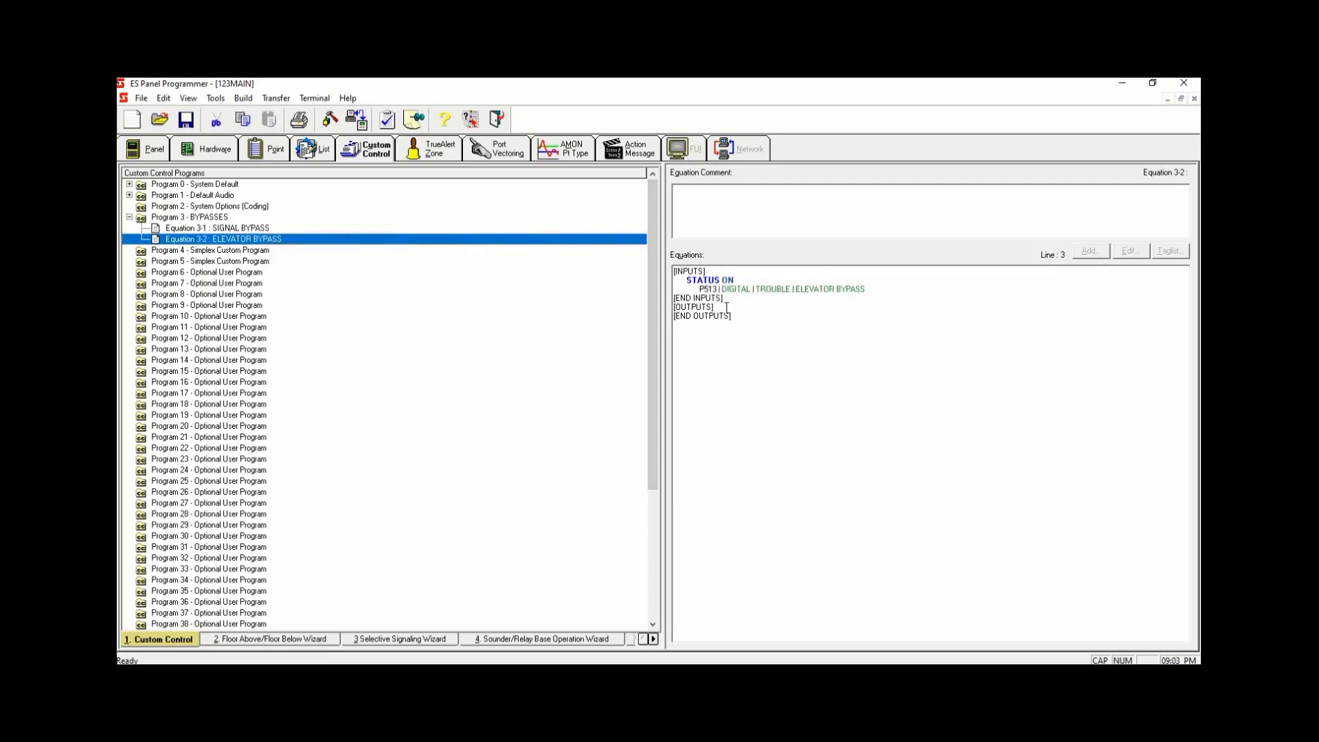
pyautogui.click(1090, 252)
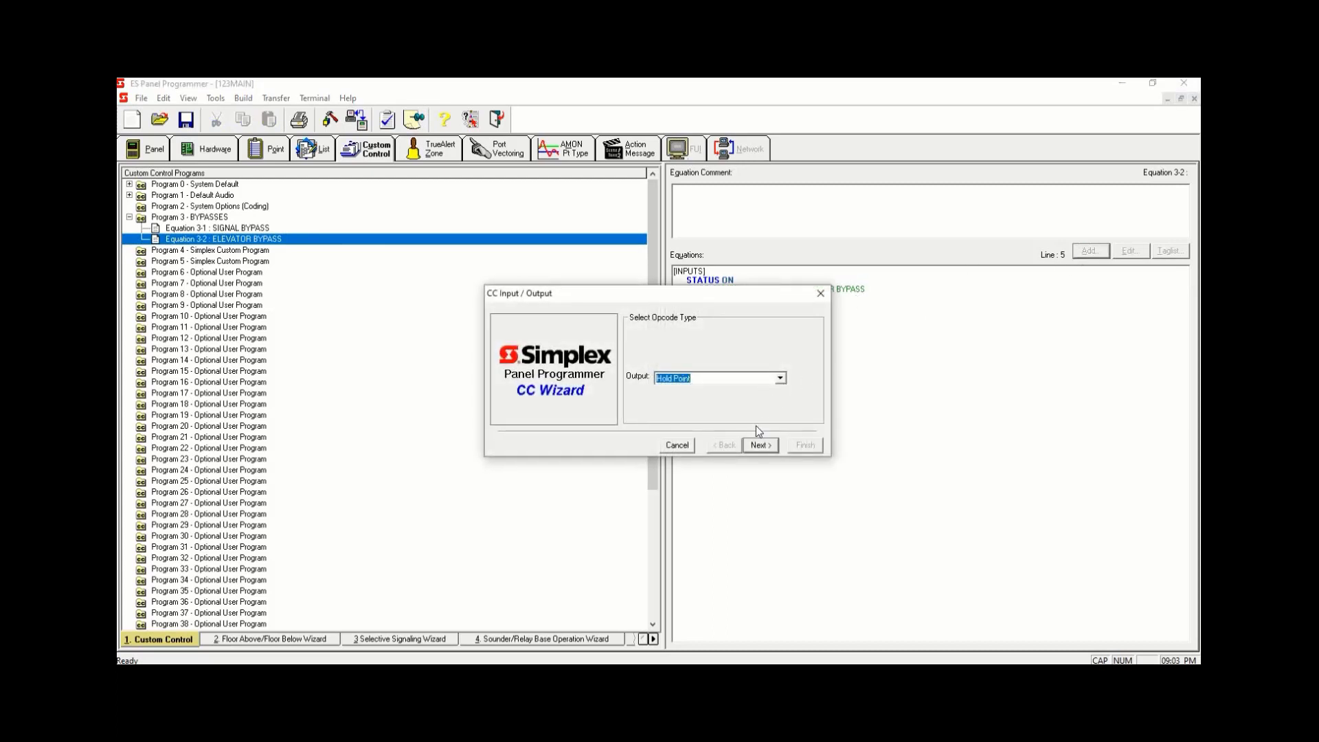
pyautogui.click(760, 445)
pyautogui.write('OFF')
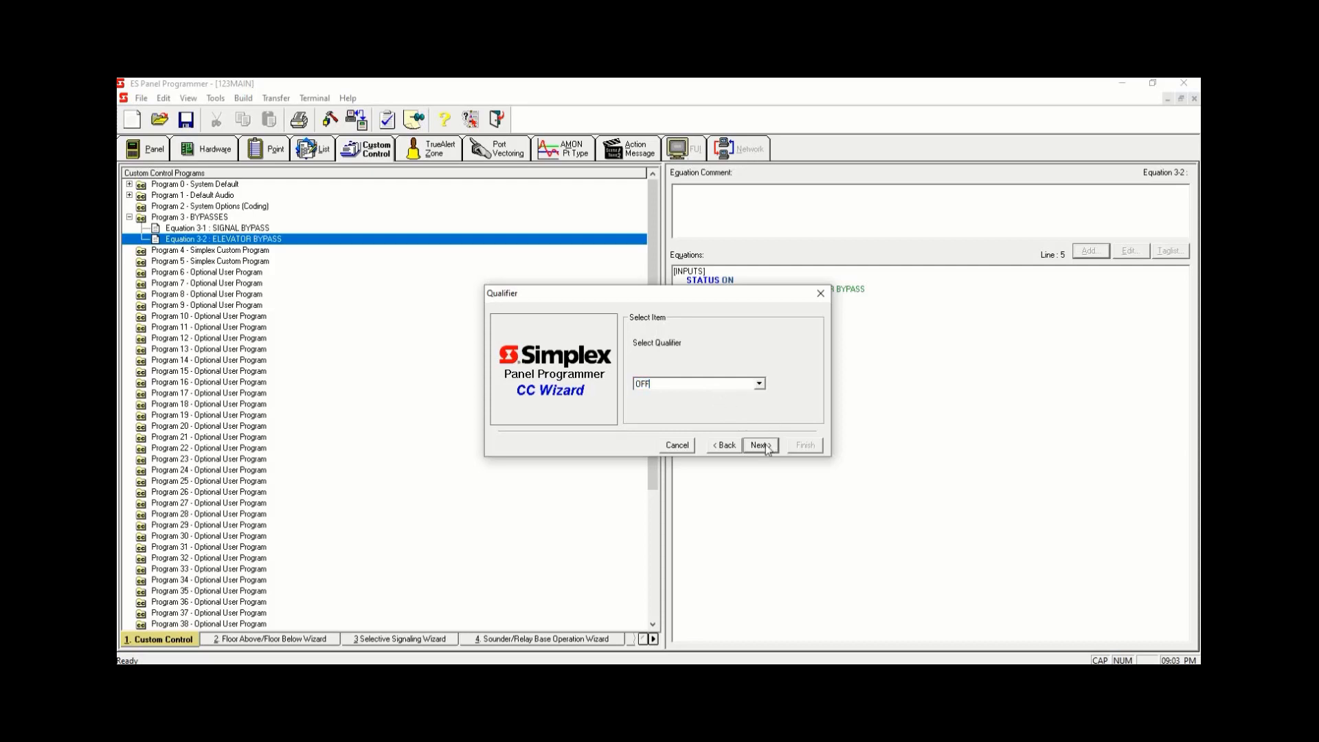
pyautogui.click(764, 446)
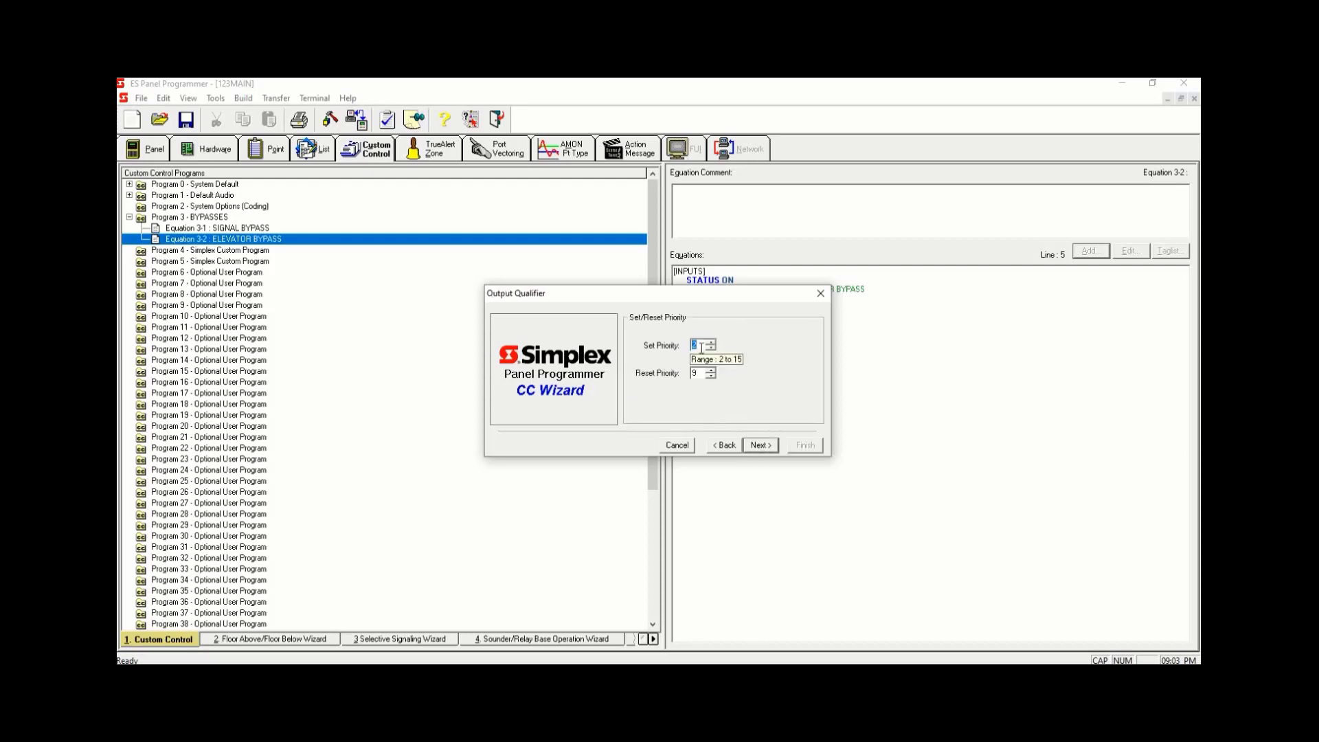
pyautogui.click(763, 446)
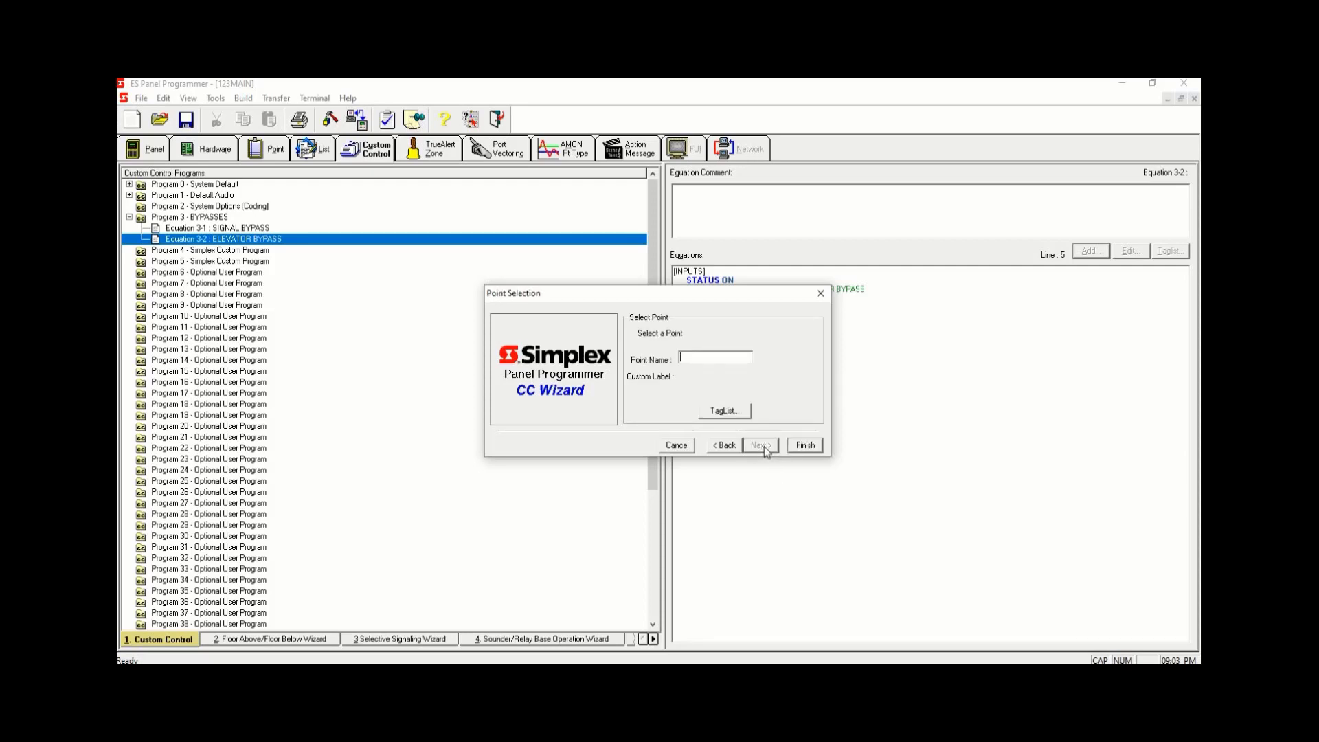
pyautogui.click(730, 411)
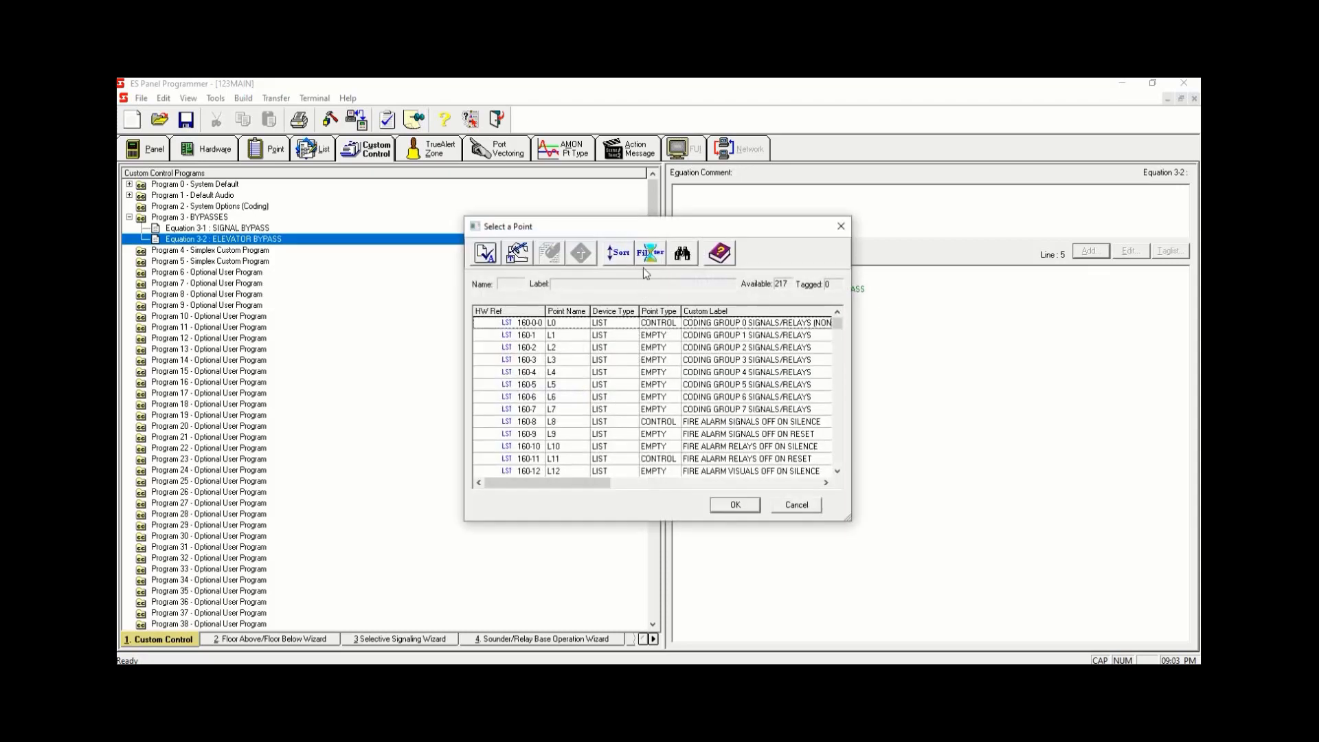
pyautogui.click(648, 254)
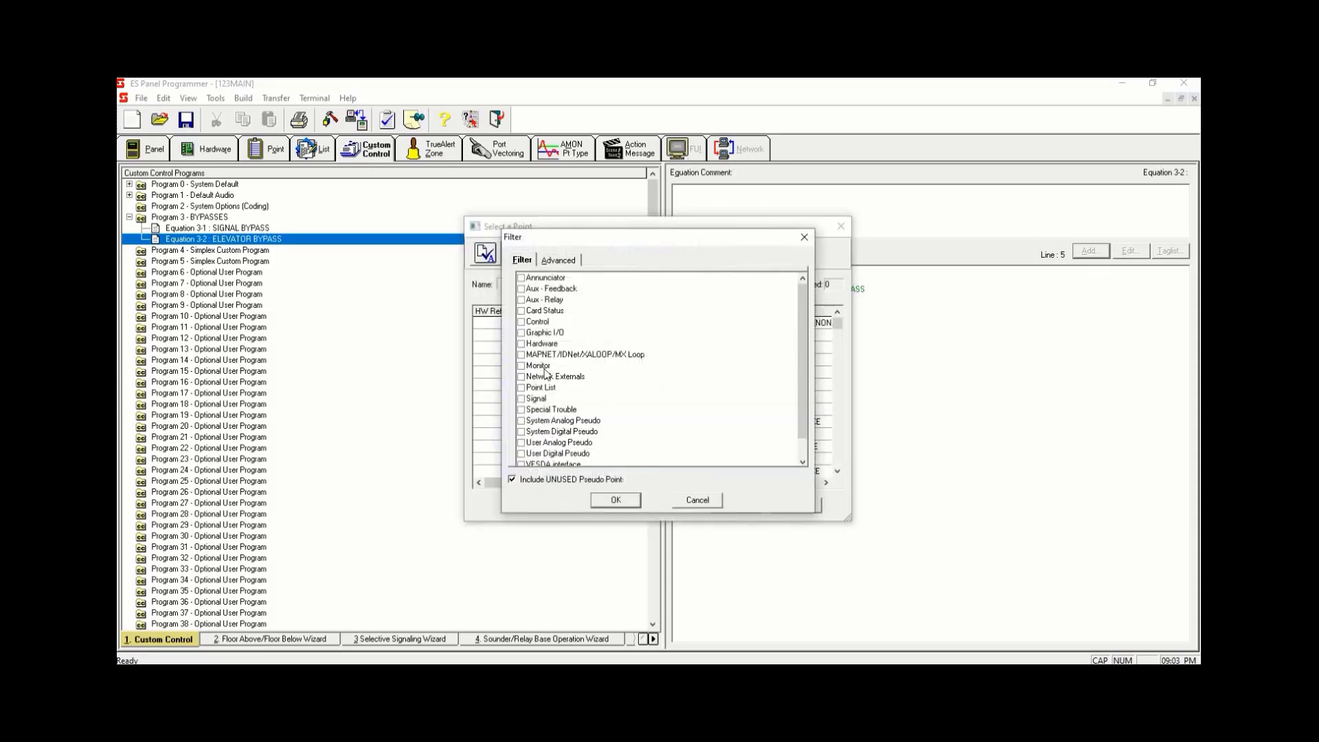
pyautogui.click(527, 390)
pyautogui.click(615, 500)
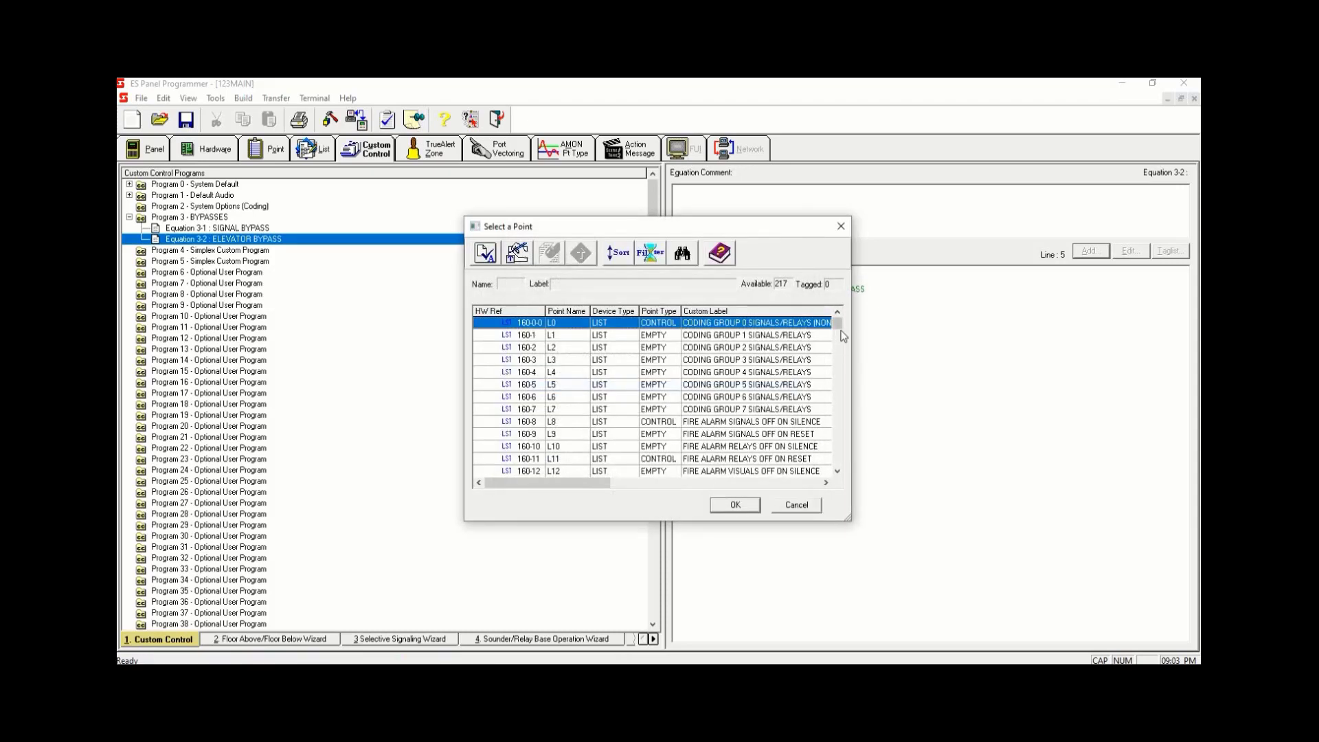
pyautogui.moveTo(838, 326); pyautogui.dragTo(833, 447)
pyautogui.click(754, 361)
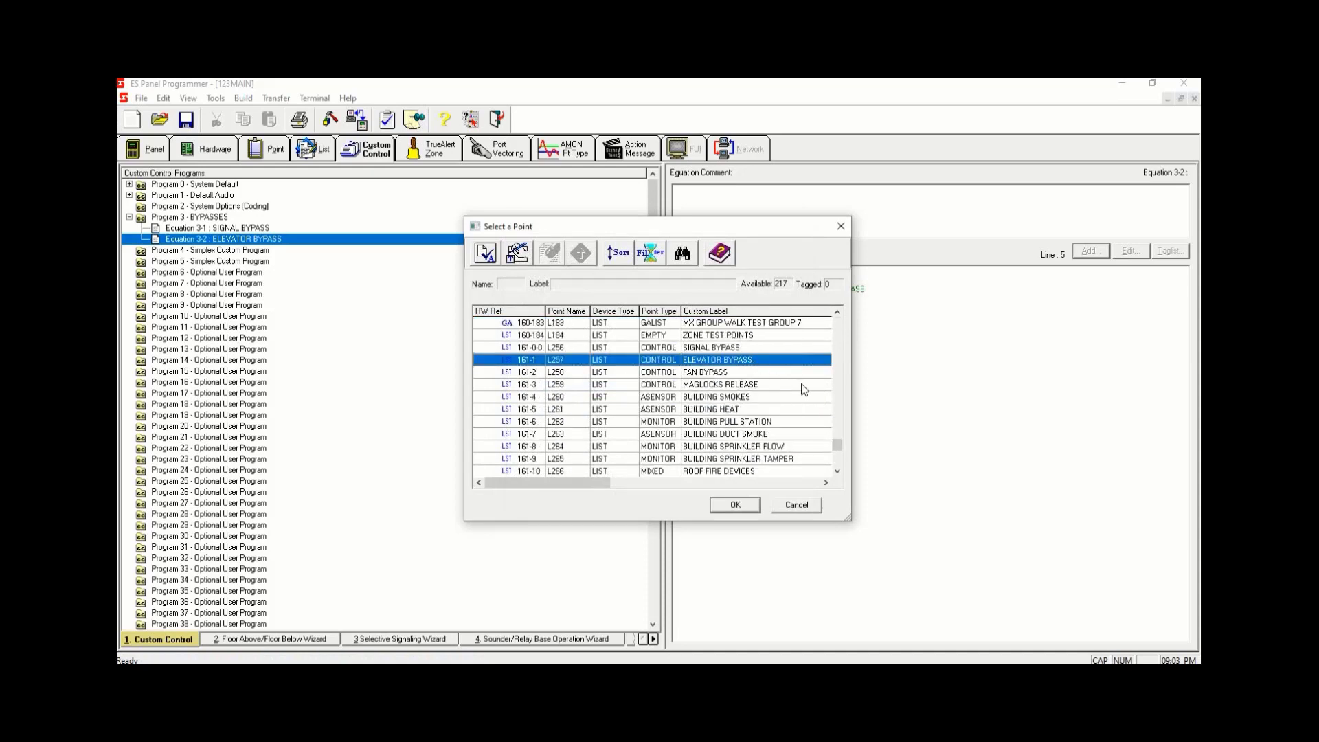
pyautogui.press('space')
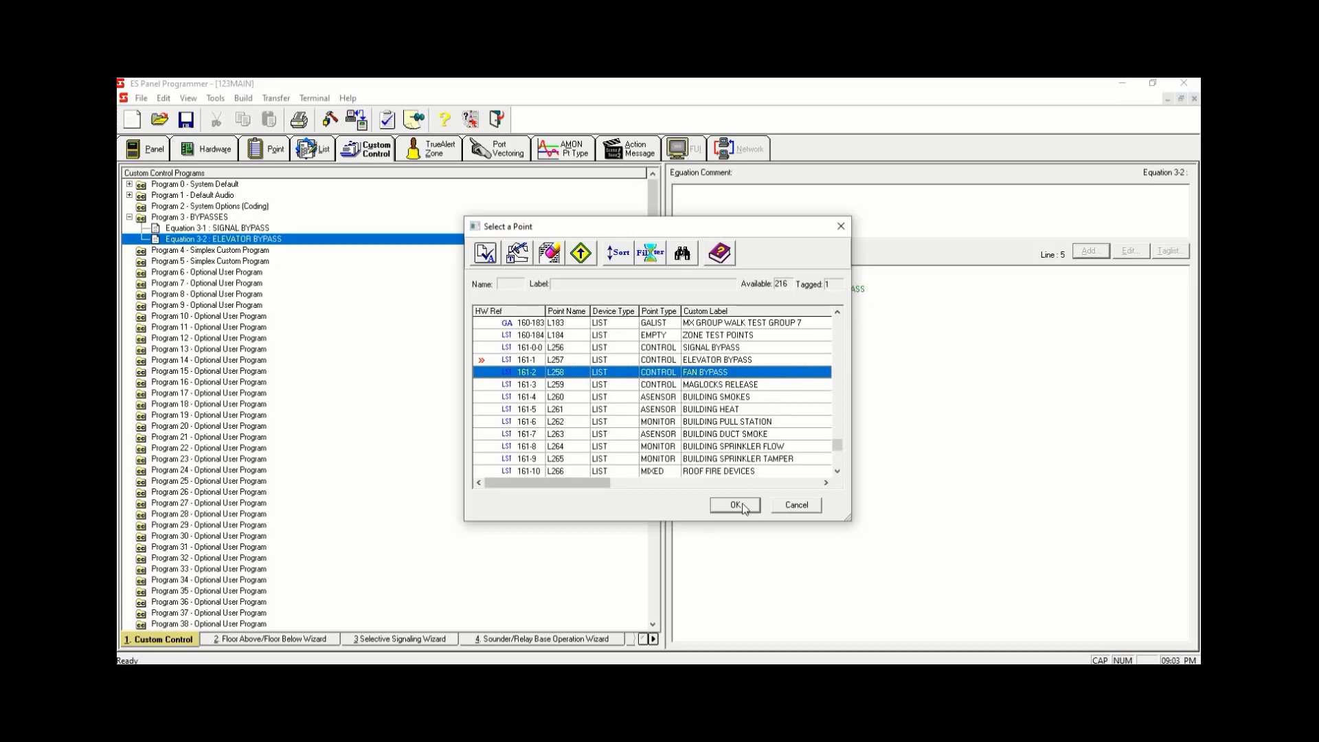
pyautogui.click(736, 505)
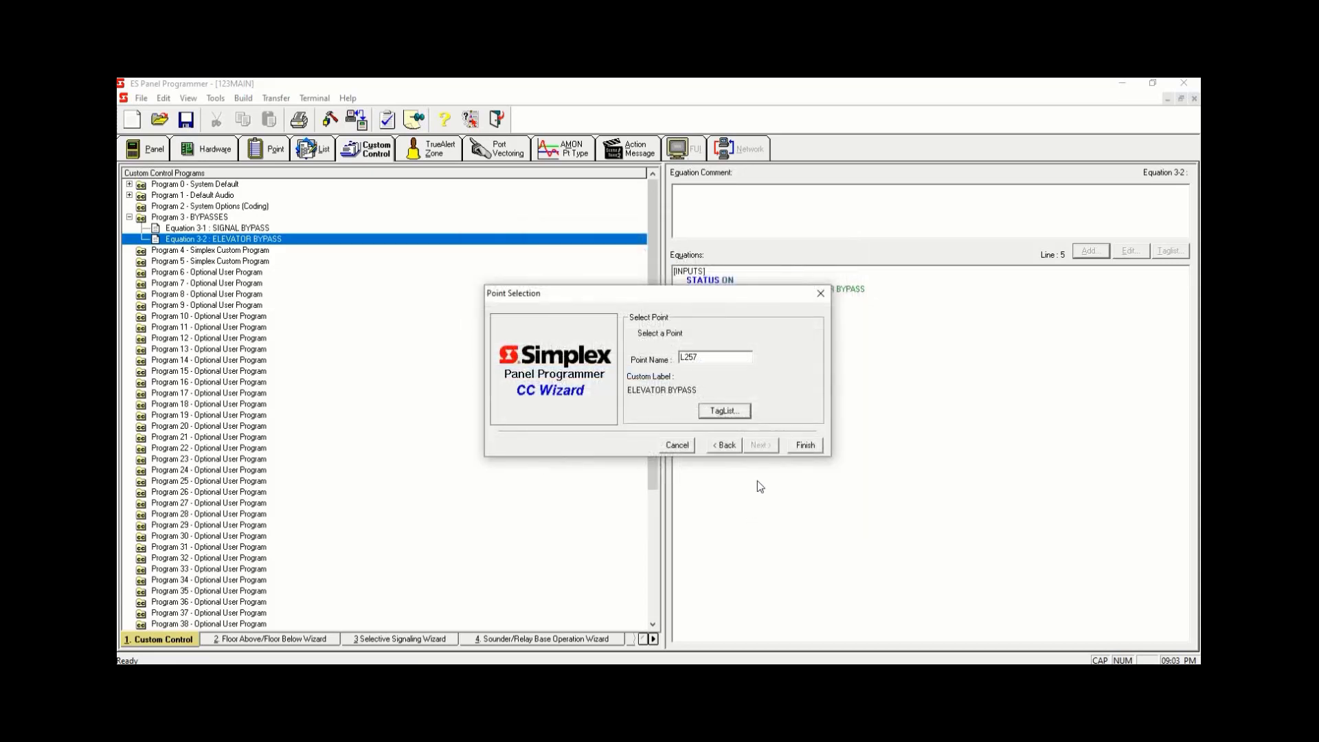
pyautogui.click(814, 445)
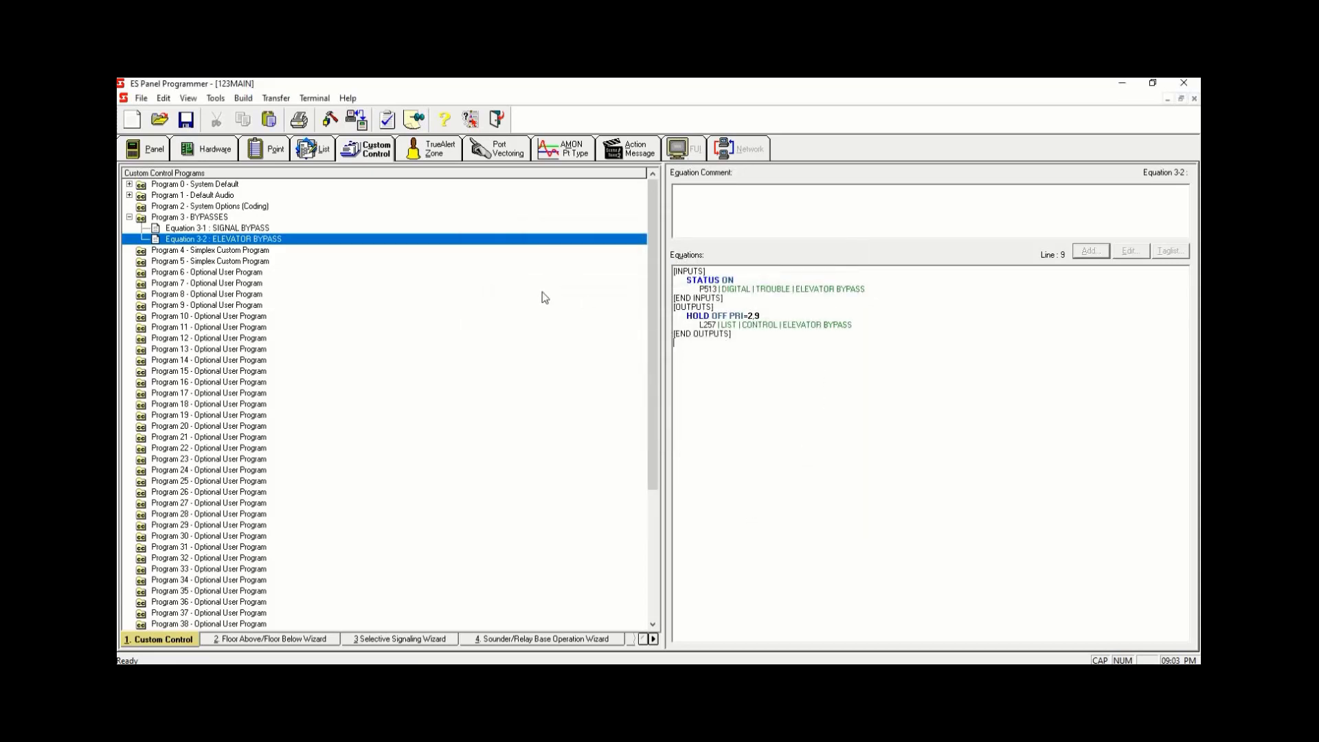
# - Add a third equation to the BYPASSES program labelled FAN BYPASS
pyautogui.click(235, 227)
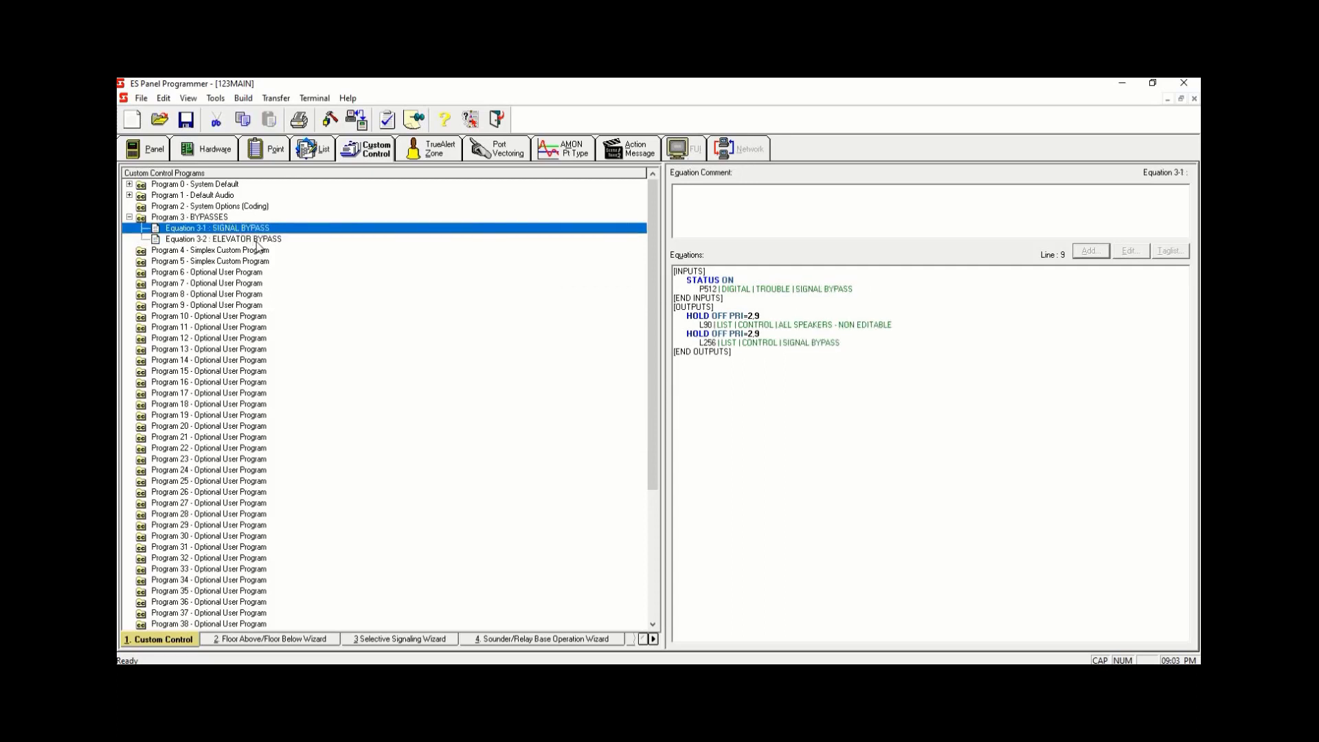
pyautogui.click(256, 240)
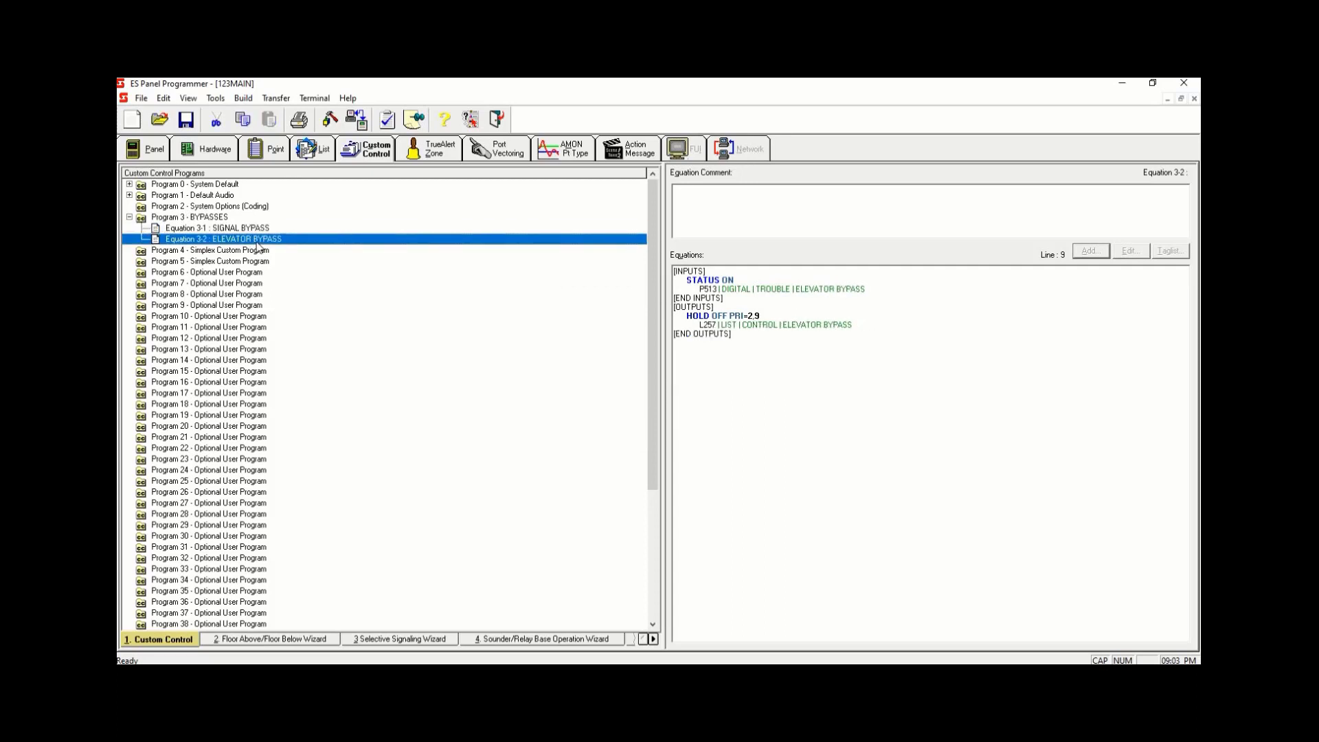
pyautogui.rightClick(258, 246)
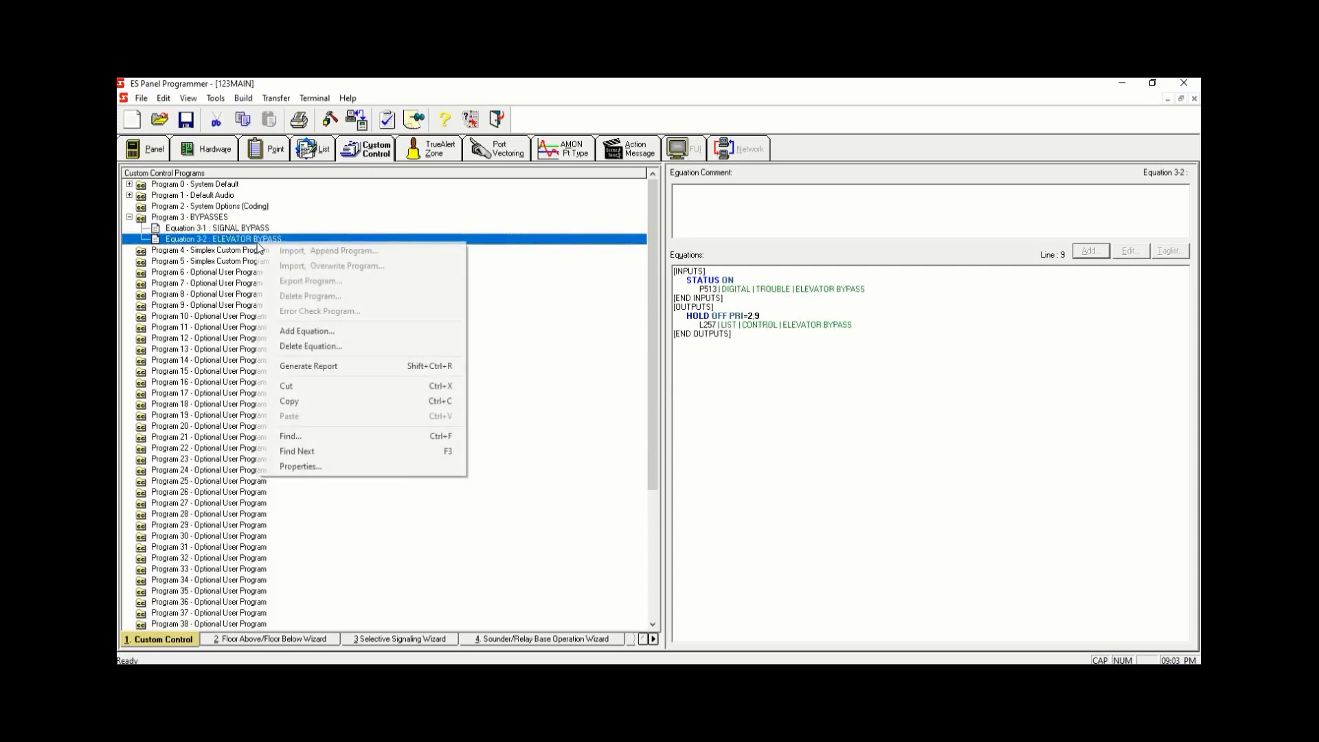
pyautogui.click(321, 332)
pyautogui.write('FAN')
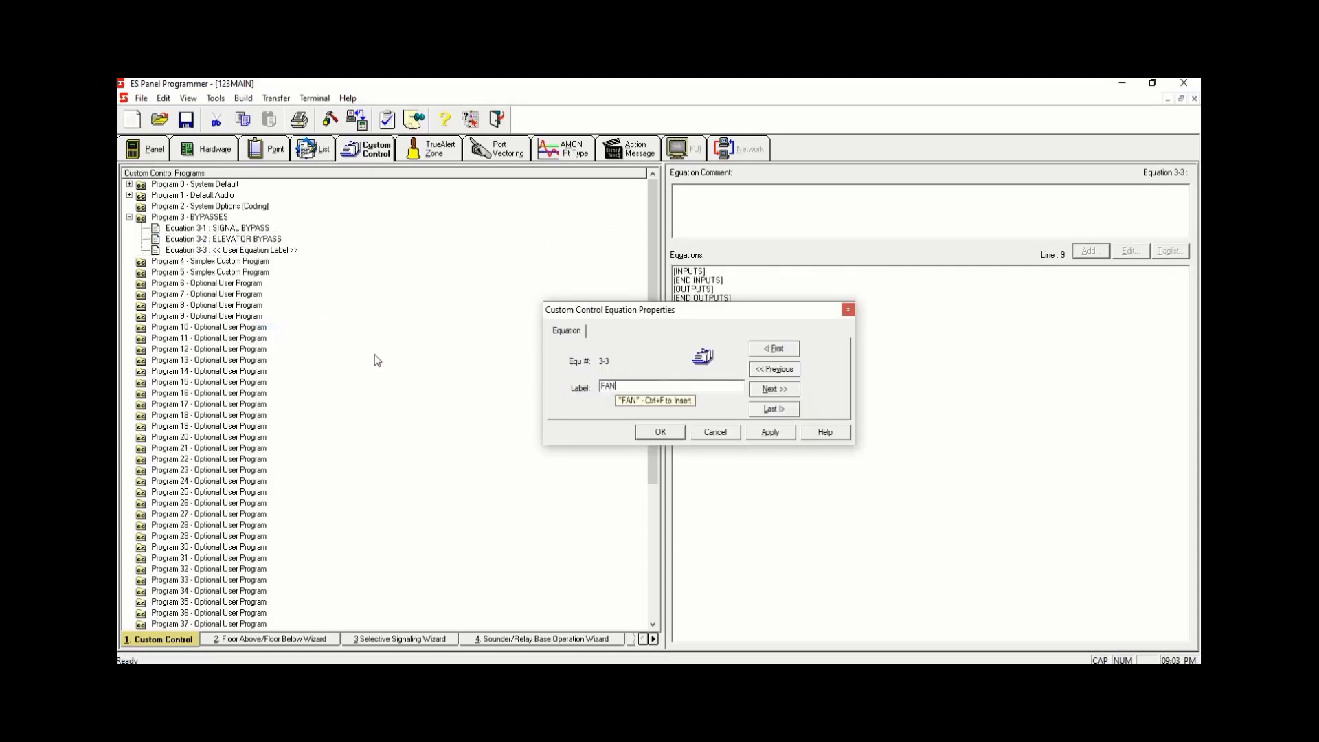
pyautogui.write(' BYPASS')
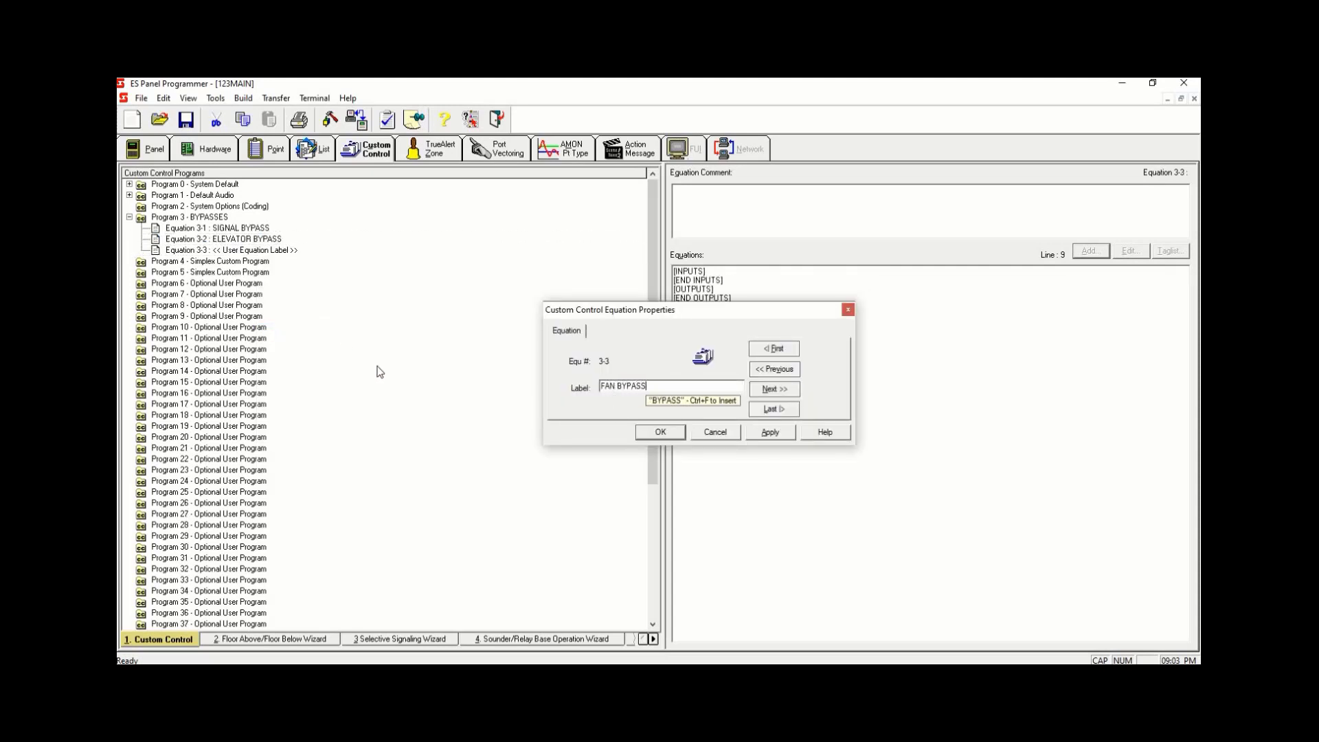
pyautogui.click(776, 433)
pyautogui.click(660, 432)
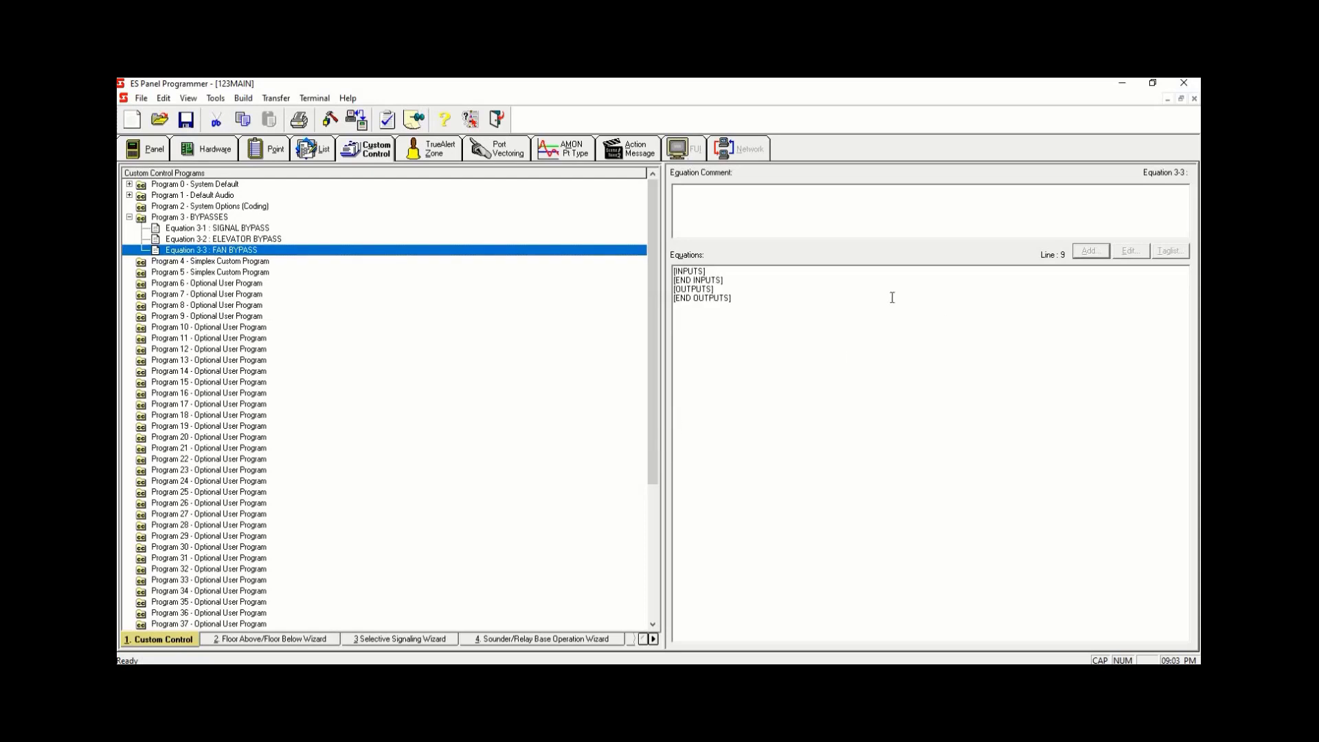
# - In the FAN BYPASS equation, add a STATUS ON input for user digital pseudo point P514 FAN BYPASS
pyautogui.click(723, 271)
pyautogui.click(1100, 253)
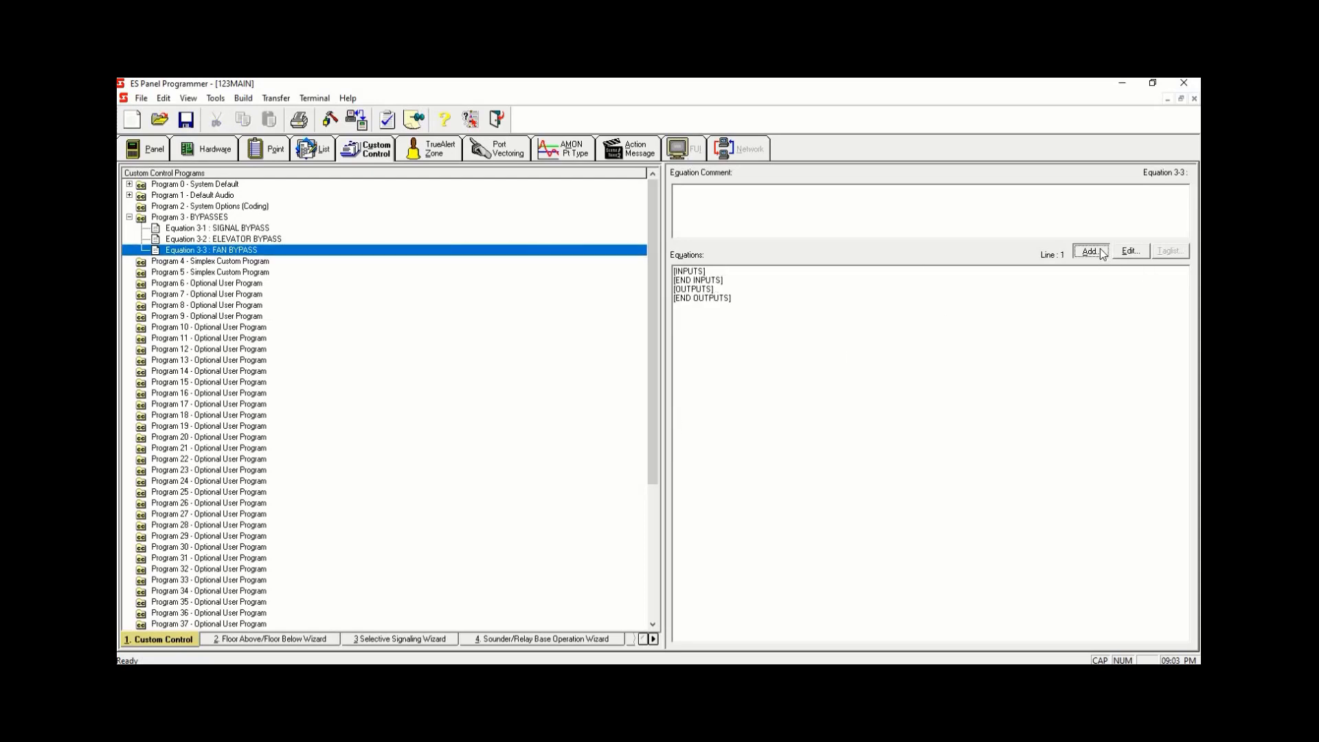
pyautogui.click(760, 445)
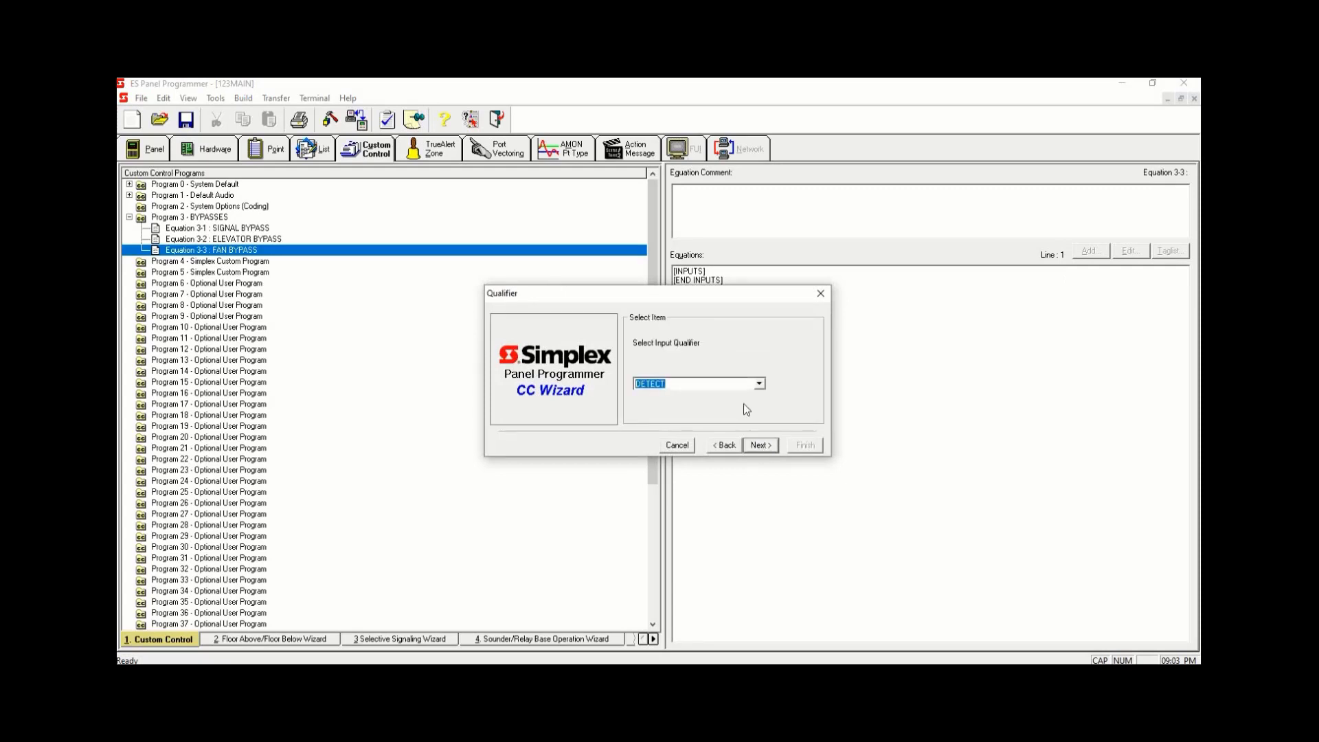
pyautogui.write('ON')
pyautogui.click(756, 445)
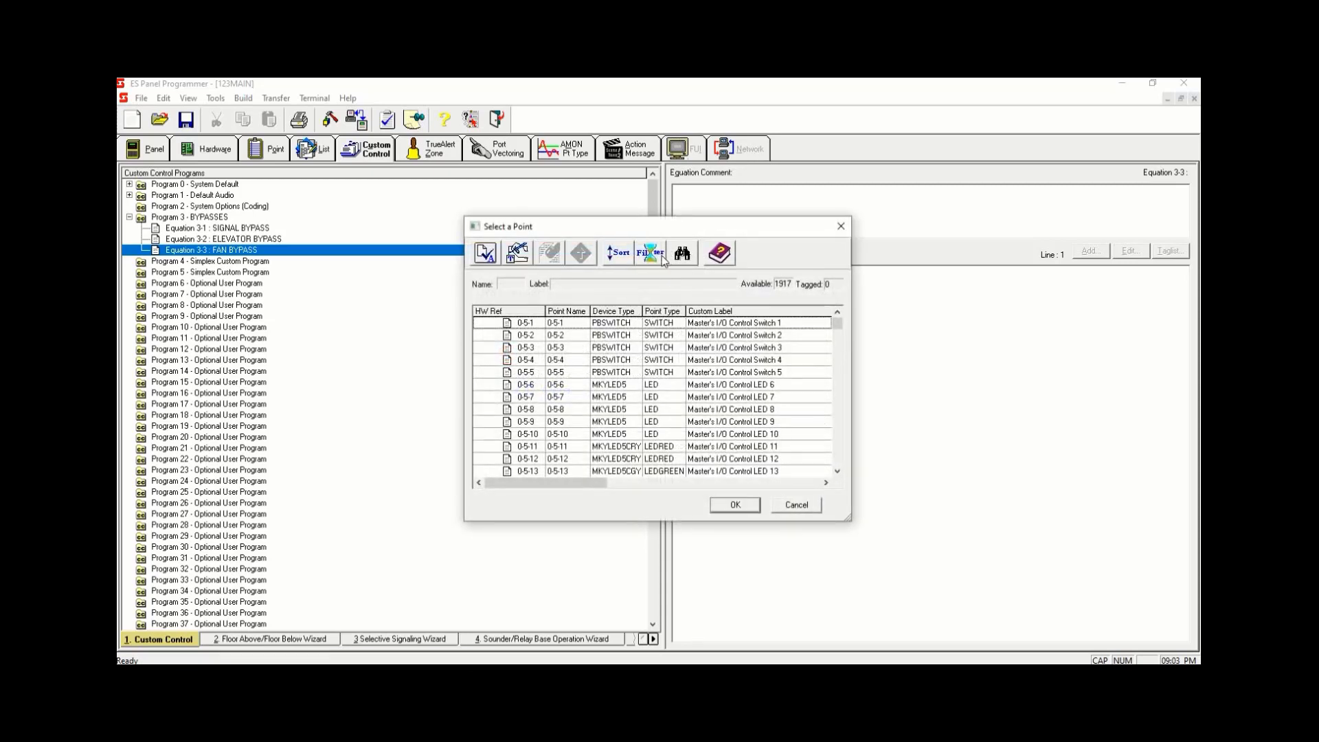
pyautogui.click(651, 253)
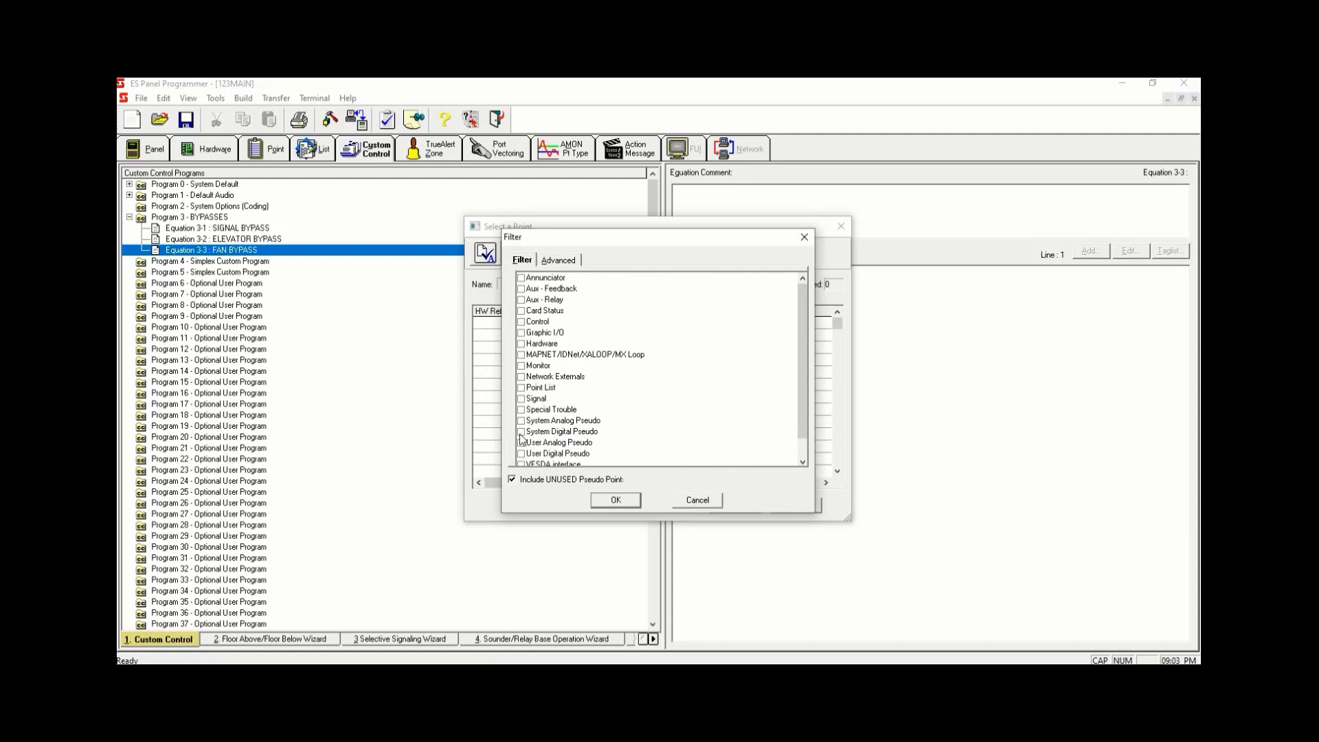
pyautogui.click(520, 454)
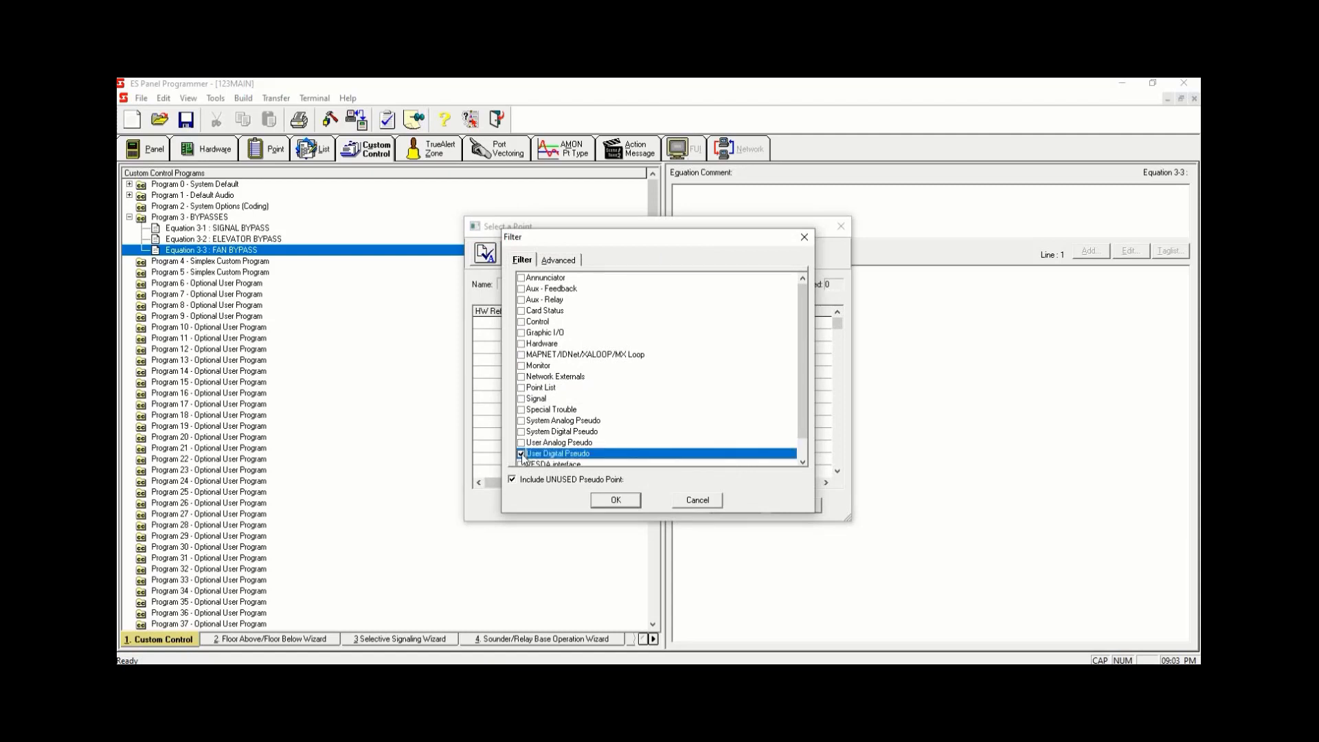
pyautogui.click(616, 500)
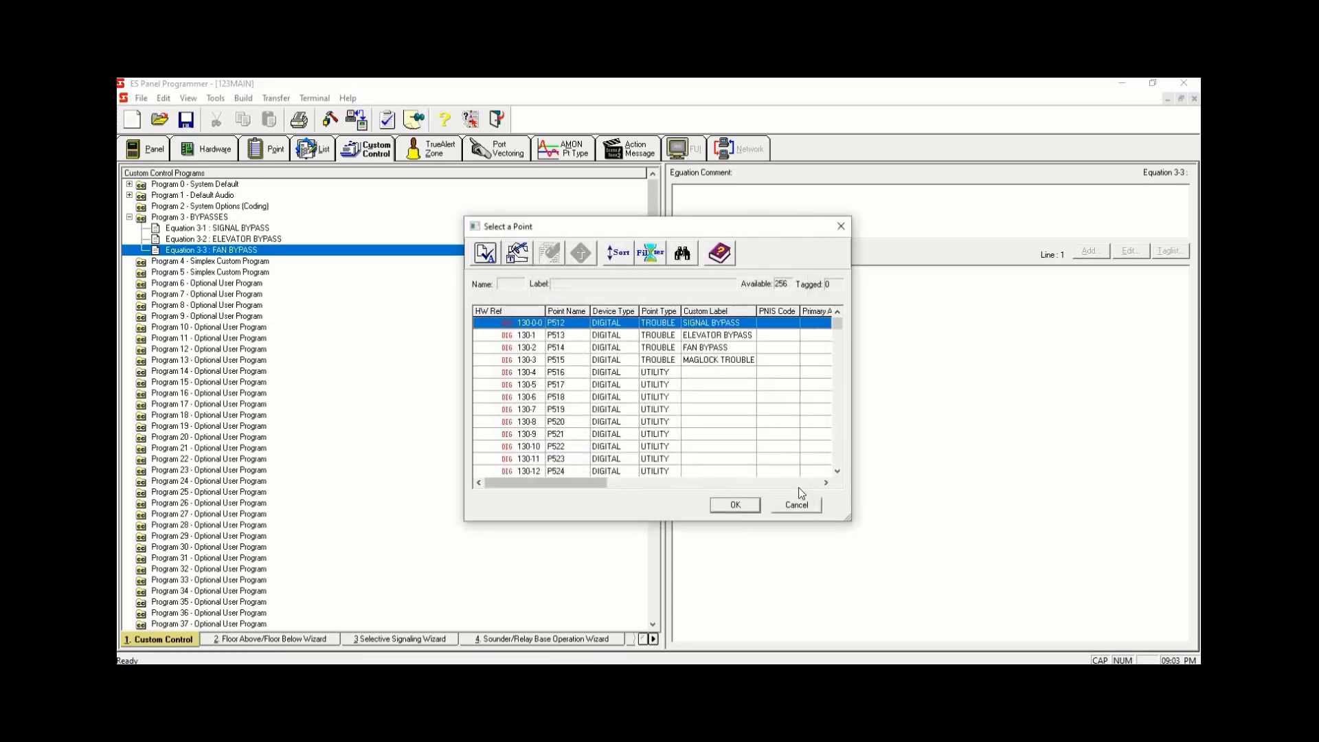
pyautogui.doubleClick(732, 348)
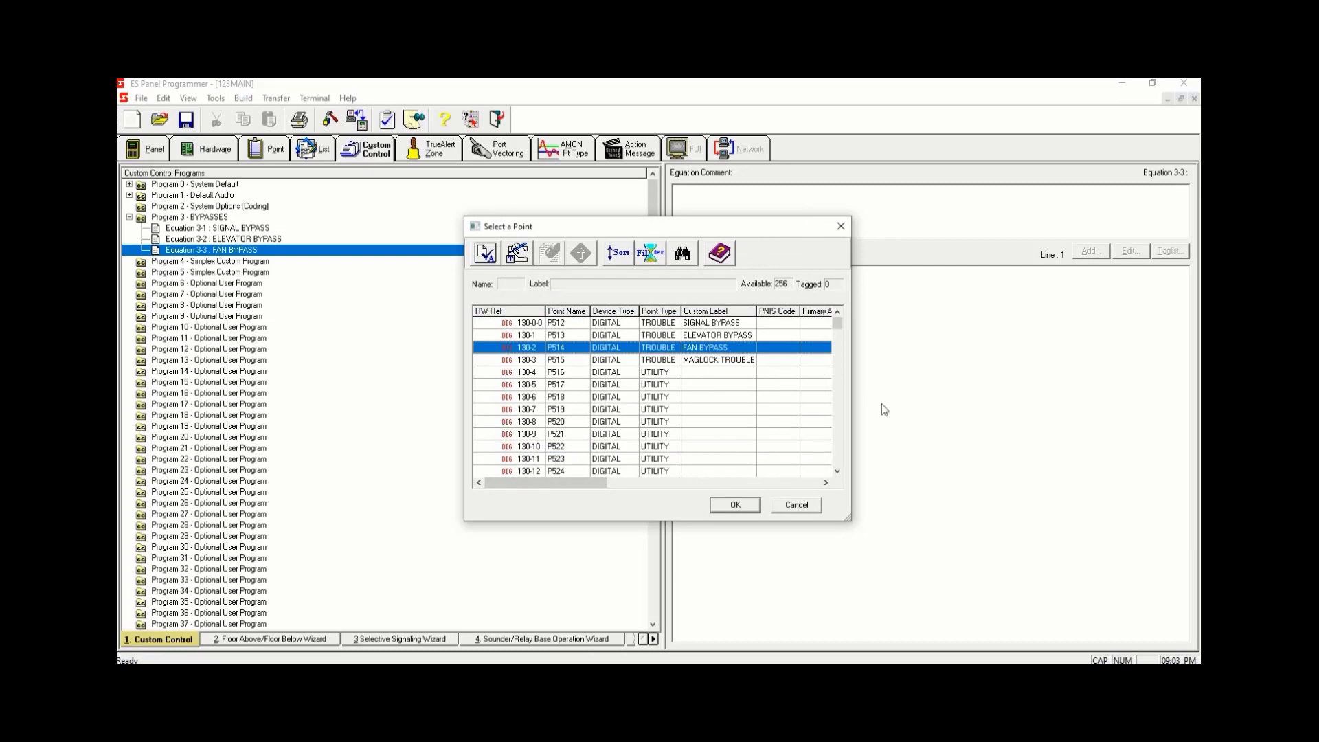
pyautogui.click(744, 505)
pyautogui.click(805, 446)
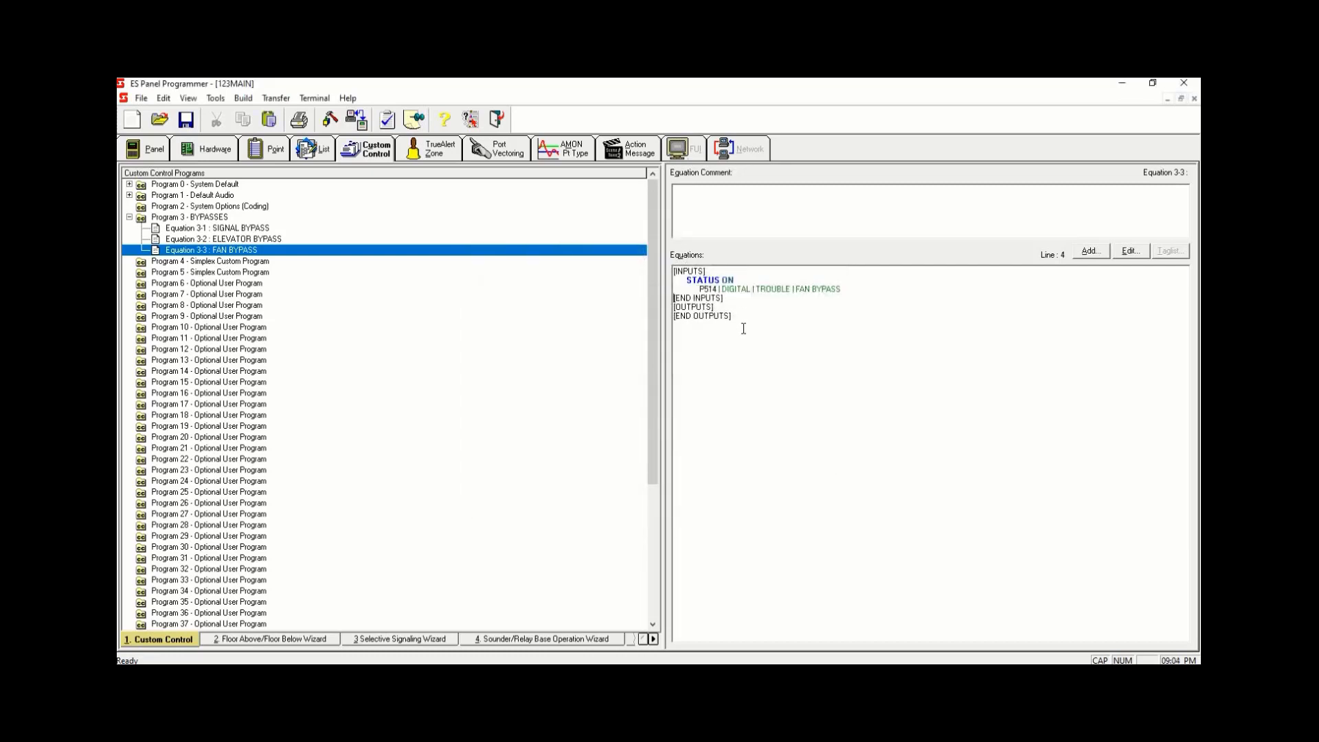
# - Add a HOLD OFF output with priority 2,9 on list point L258 FAN BYPASS to the FAN BYPASS equation
pyautogui.click(739, 307)
pyautogui.click(1091, 252)
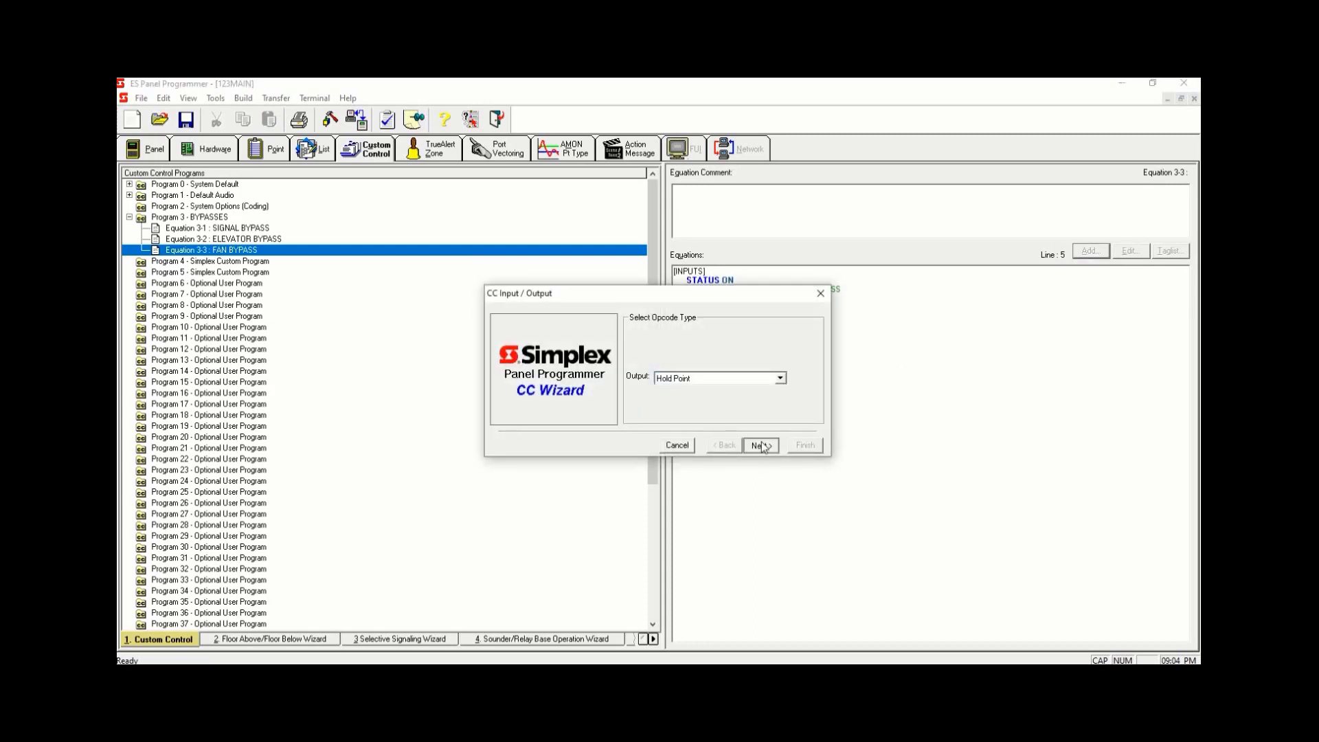
pyautogui.click(761, 445)
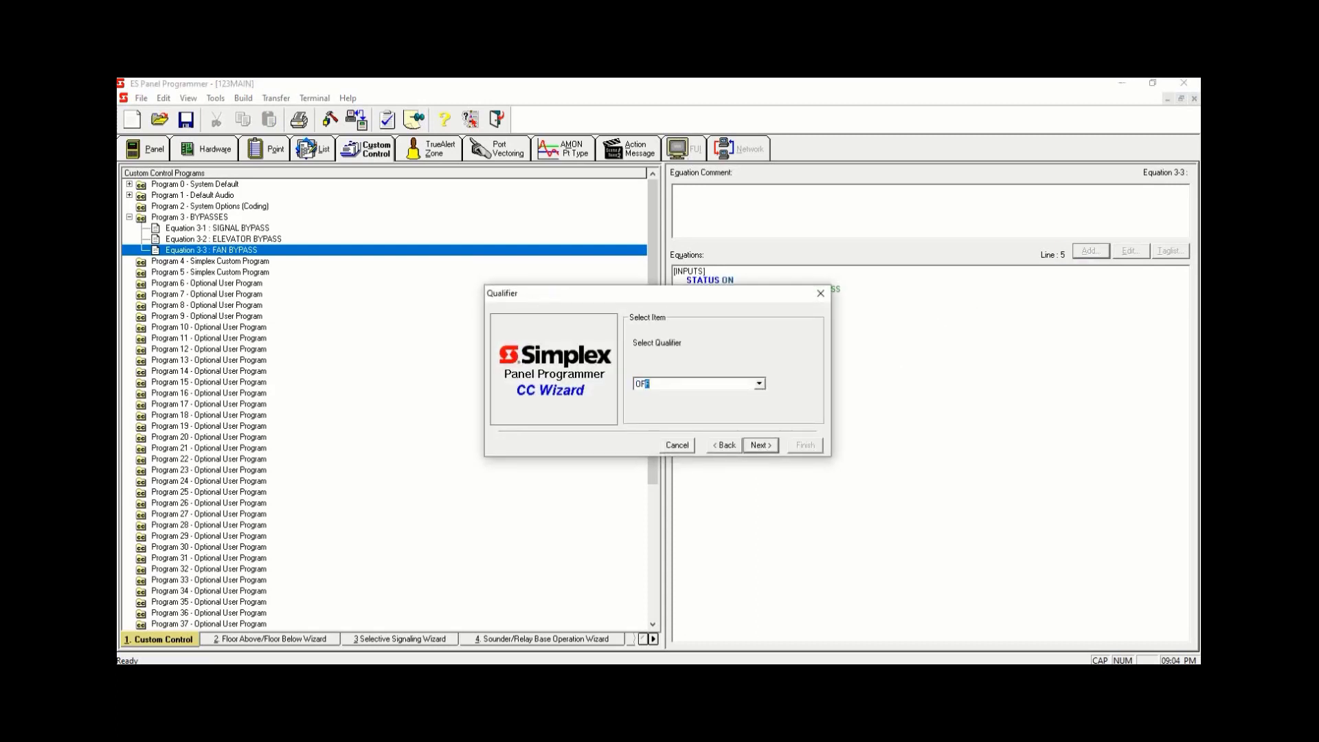
pyautogui.click(771, 449)
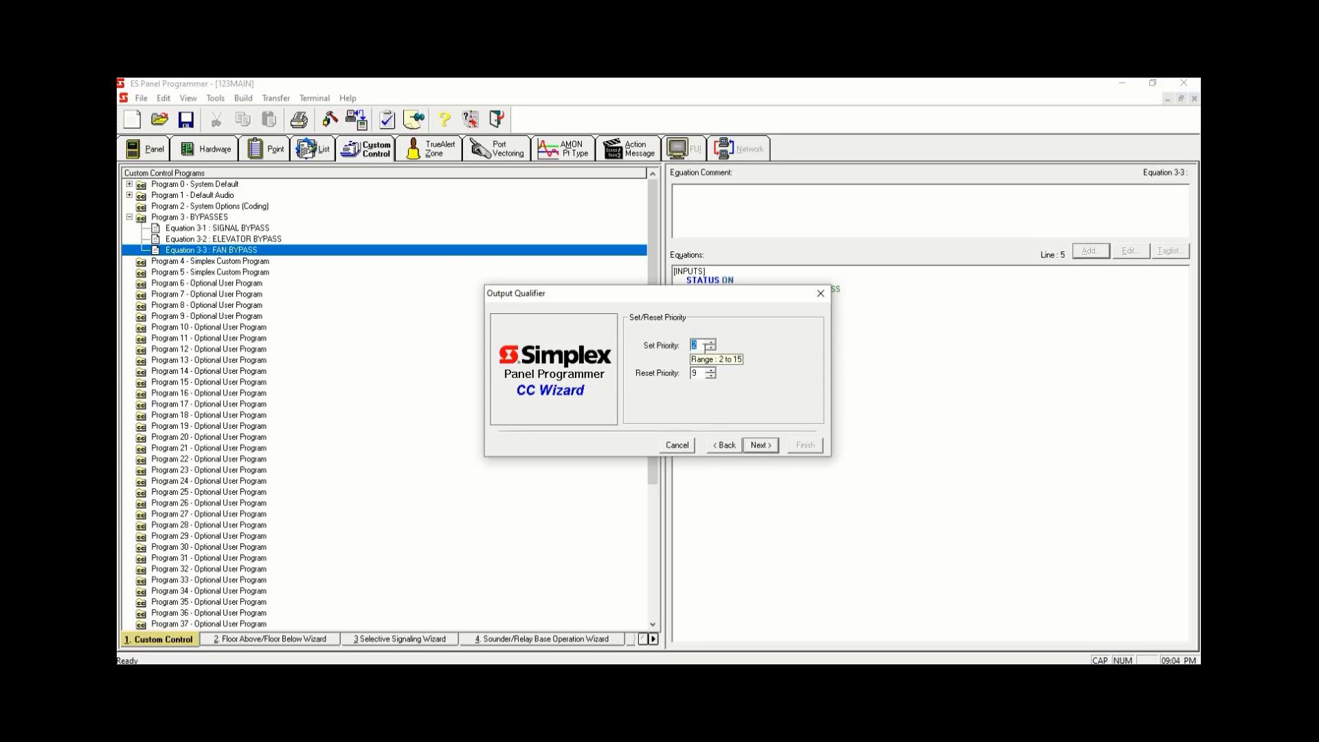
pyautogui.click(760, 445)
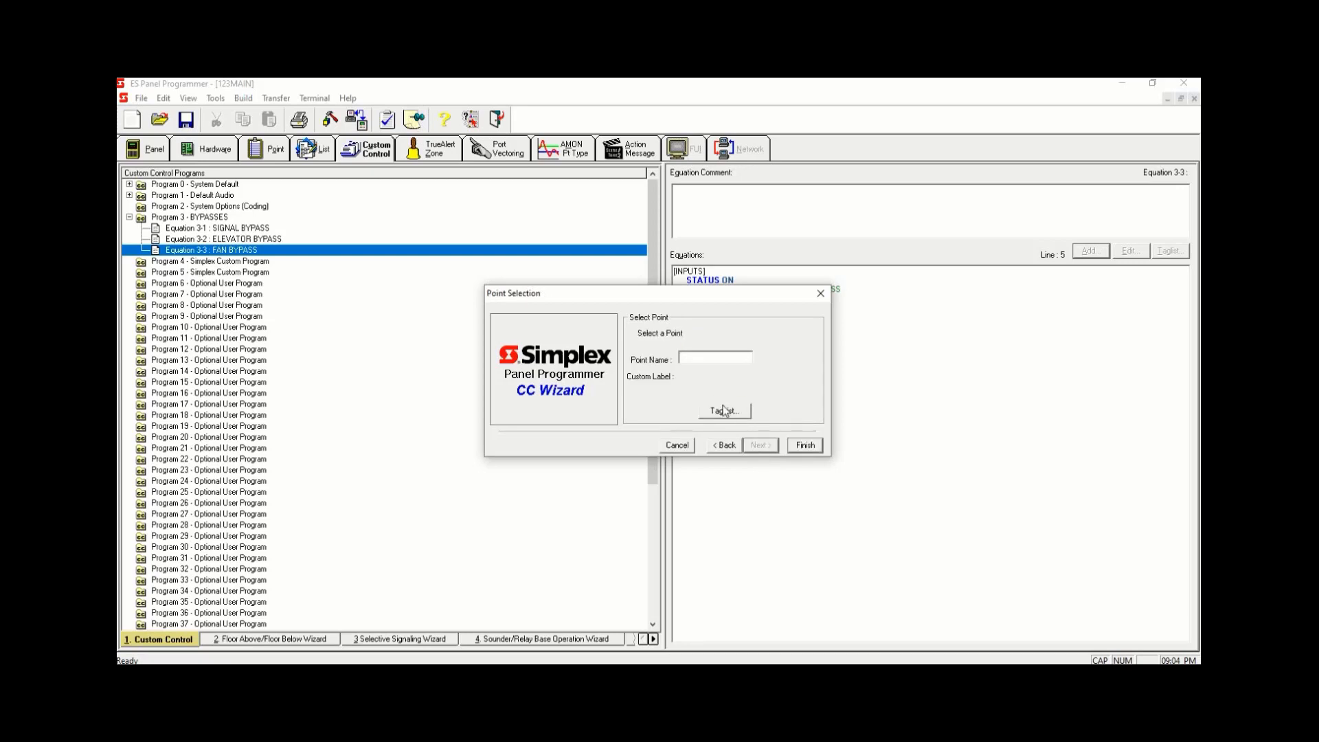
pyautogui.click(723, 410)
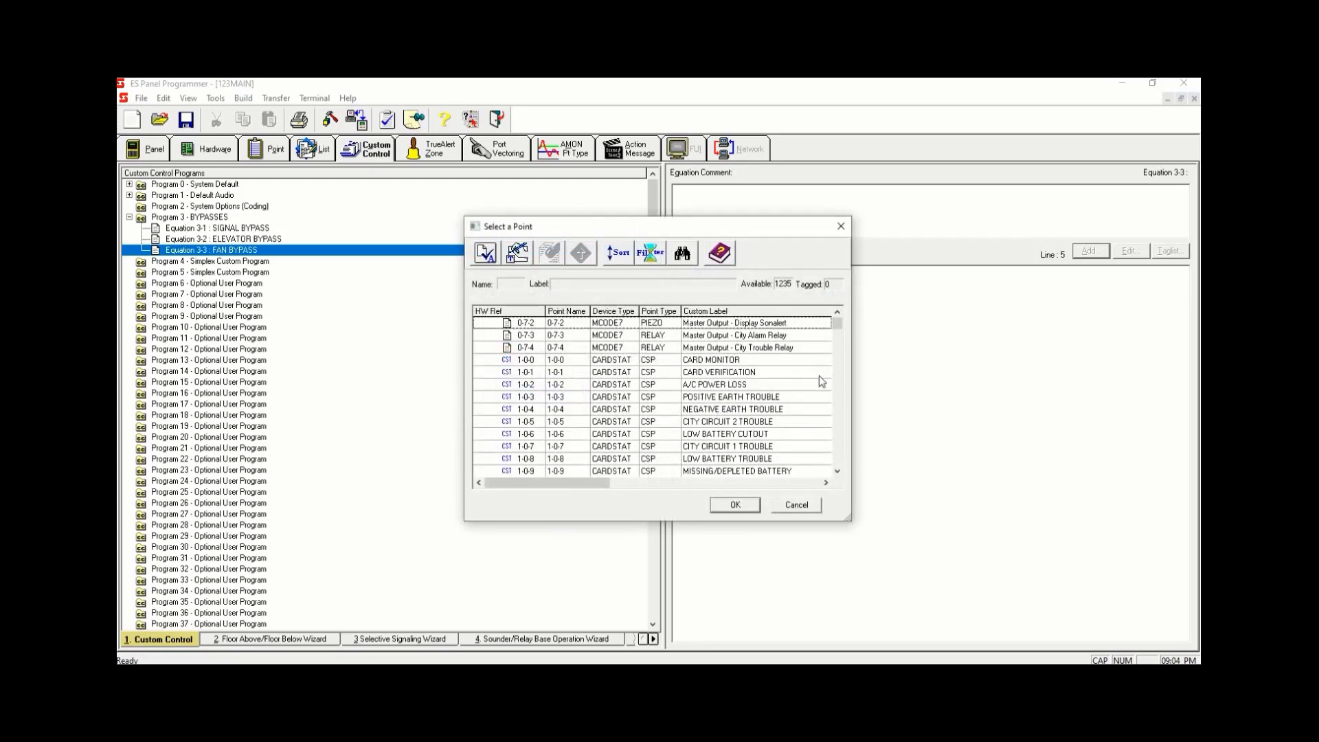
pyautogui.click(653, 254)
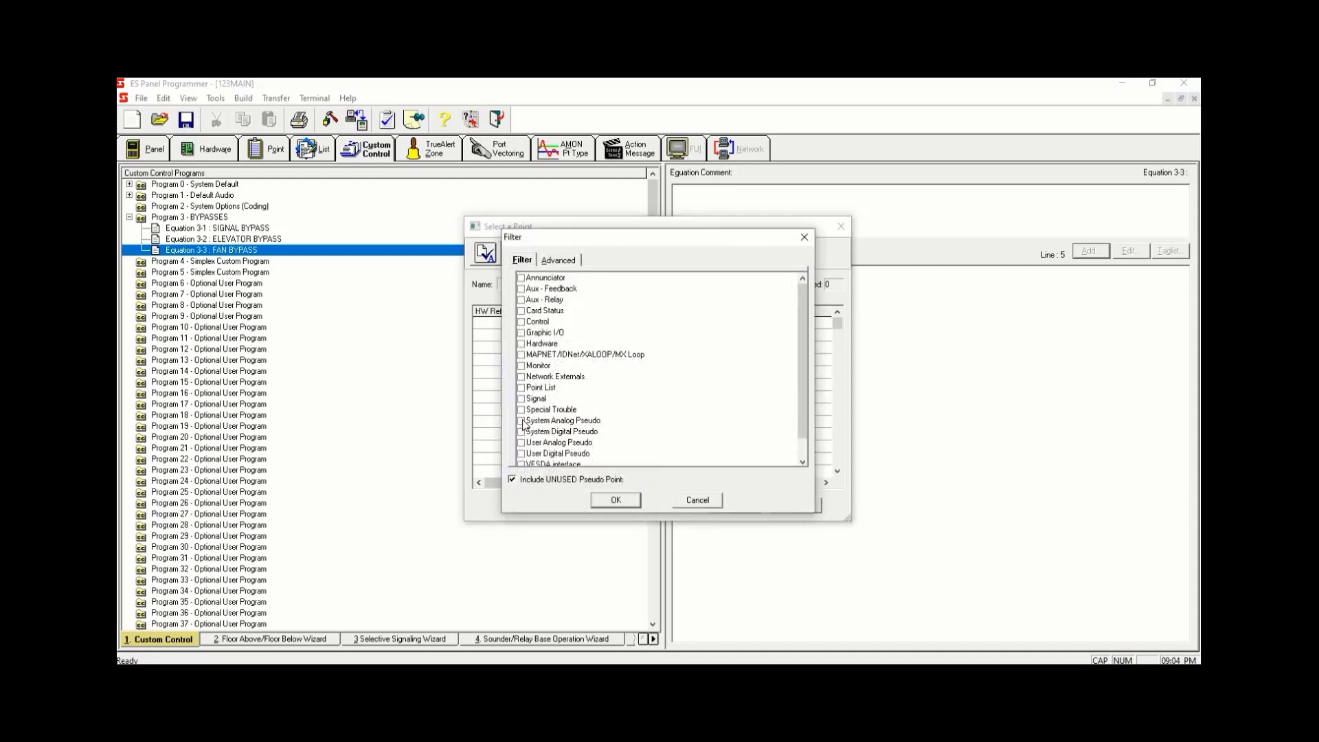
pyautogui.click(522, 387)
pyautogui.click(622, 500)
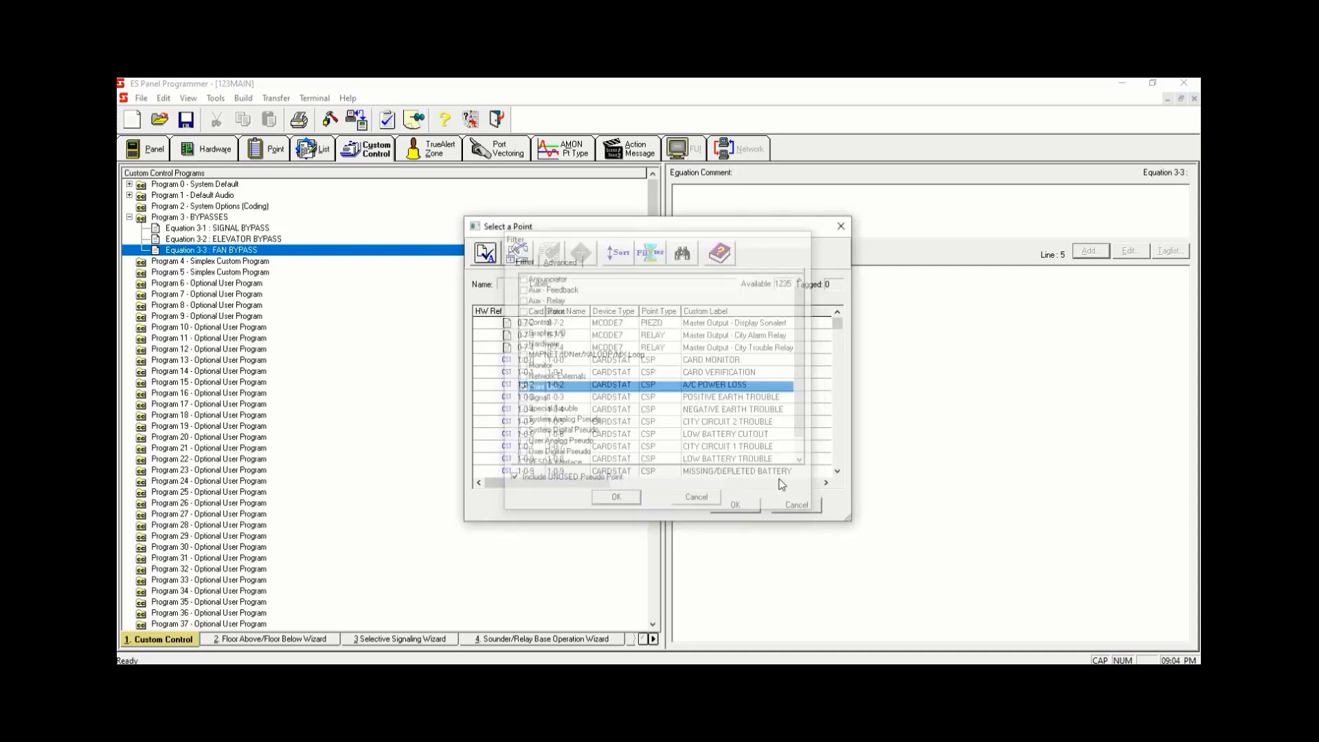
pyautogui.moveTo(837, 322); pyautogui.dragTo(837, 448)
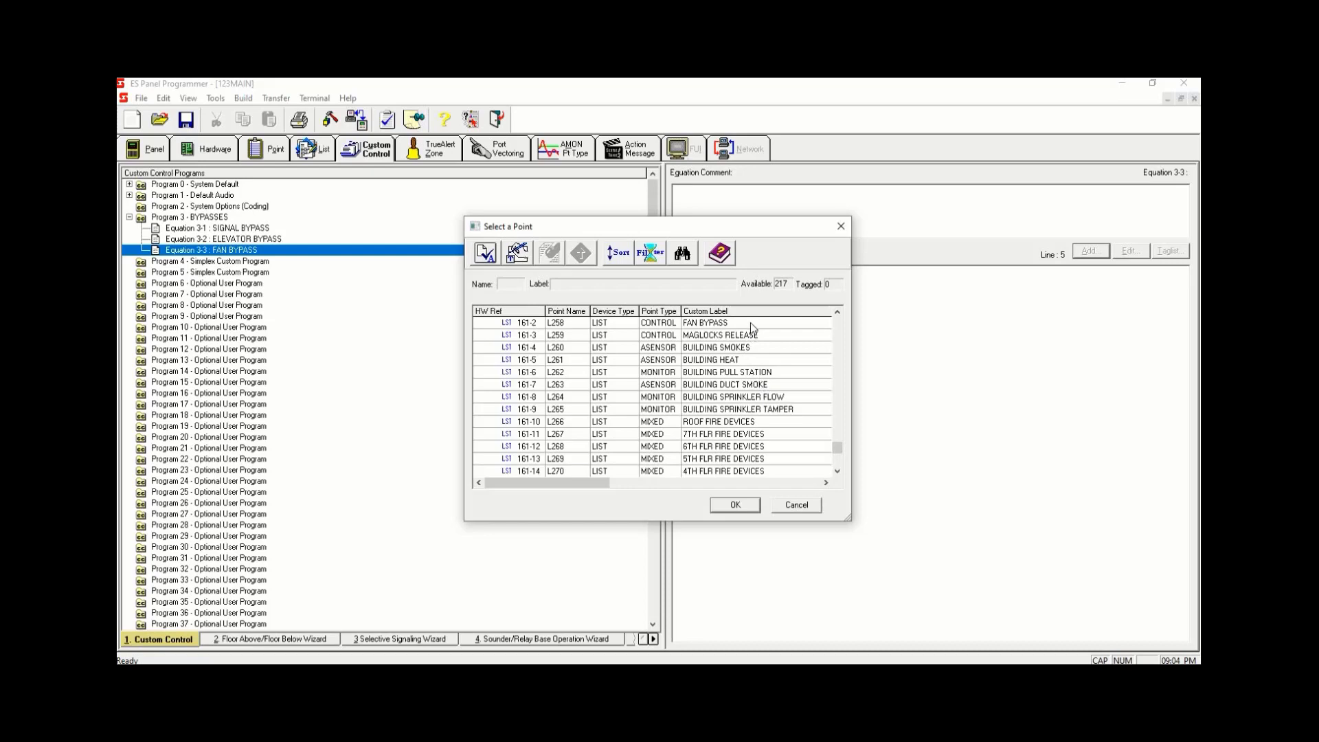
pyautogui.doubleClick(756, 323)
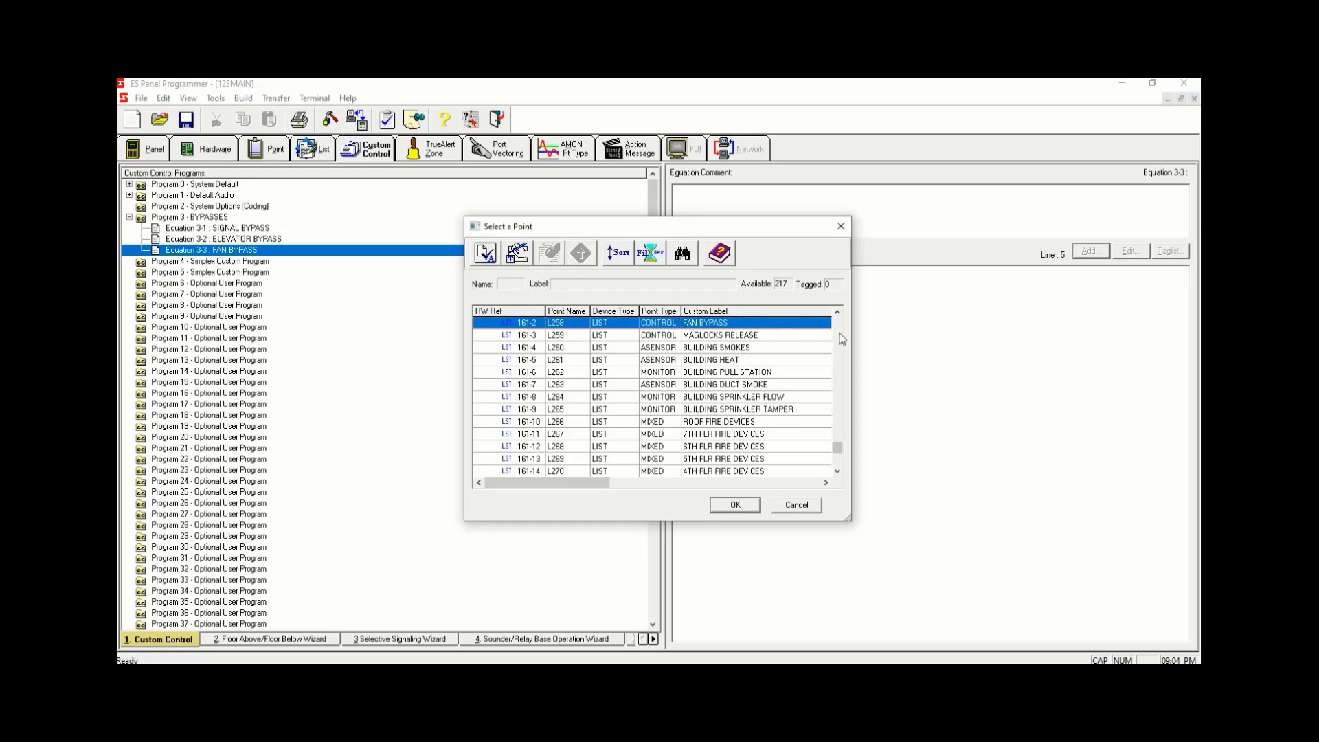
pyautogui.click(734, 507)
pyautogui.click(800, 444)
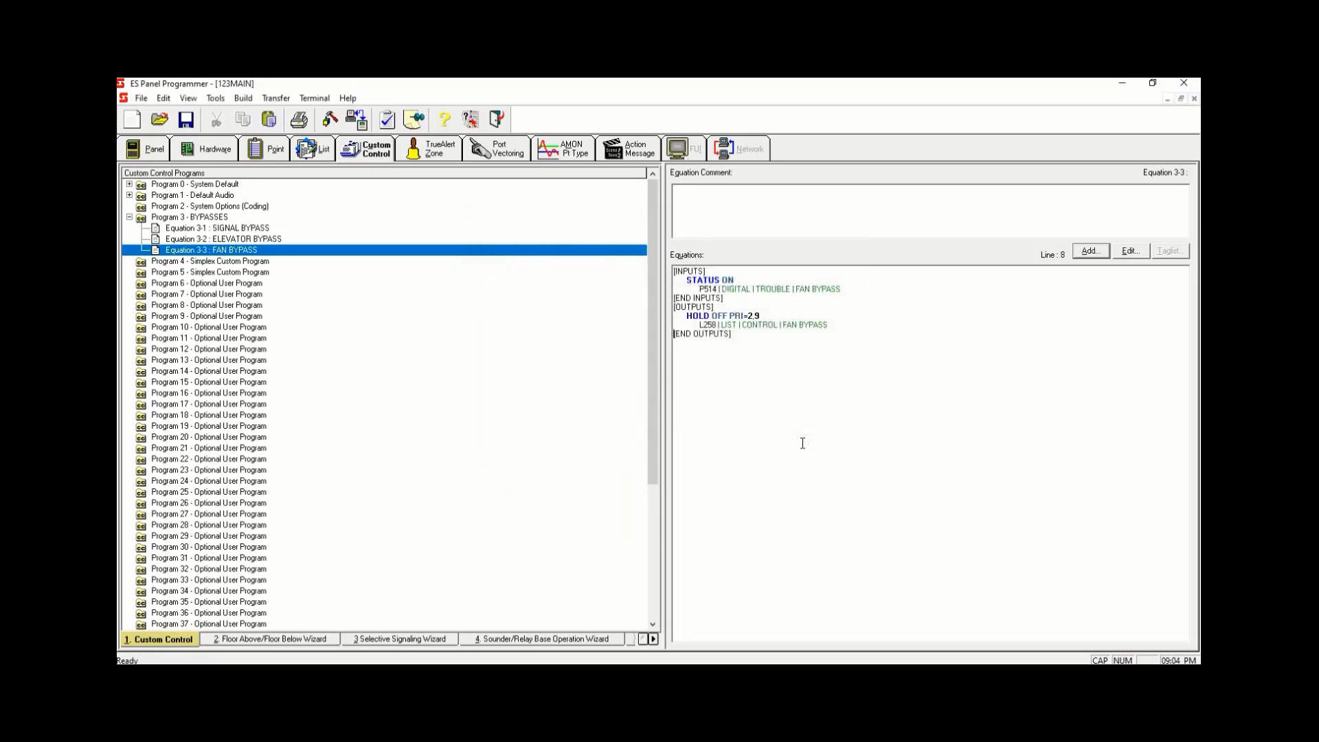
# - Add a fourth equation to the BYPASSES program labelled MAGLOCK BYPASS
pyautogui.rightClick(561, 252)
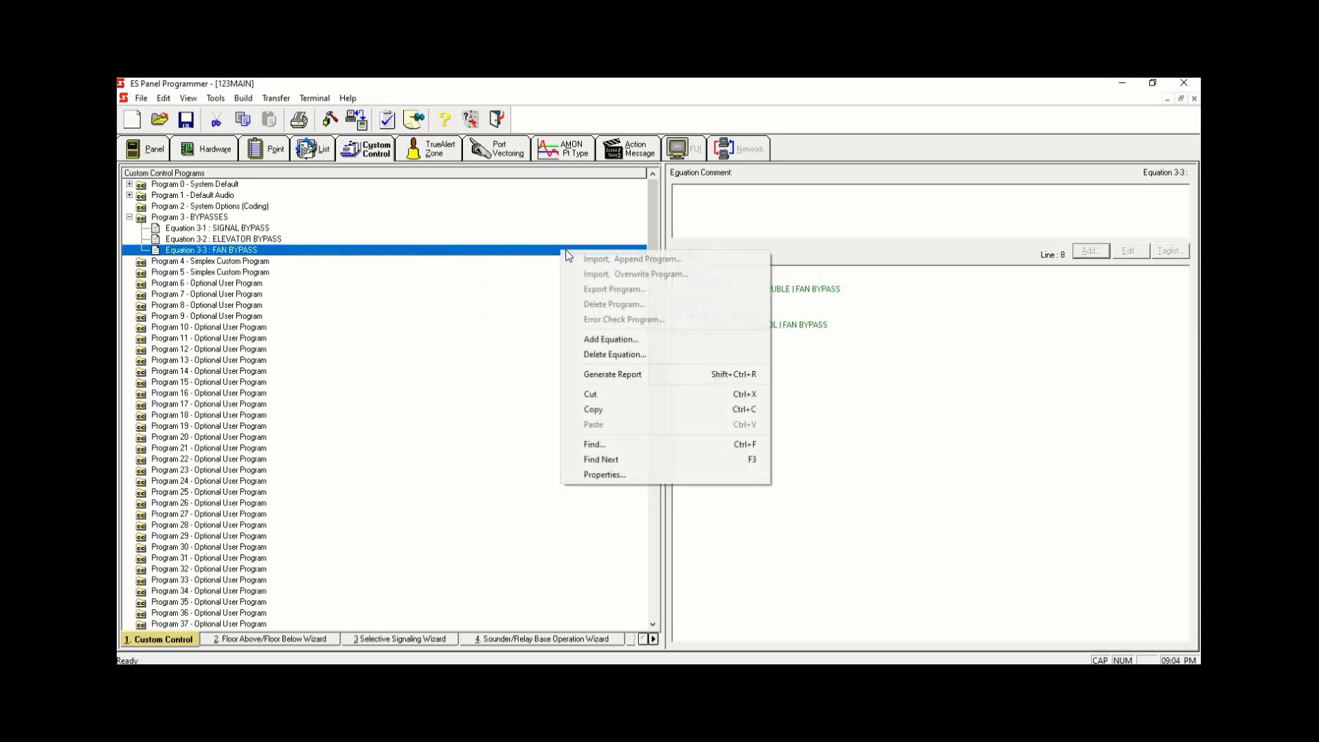
pyautogui.click(645, 338)
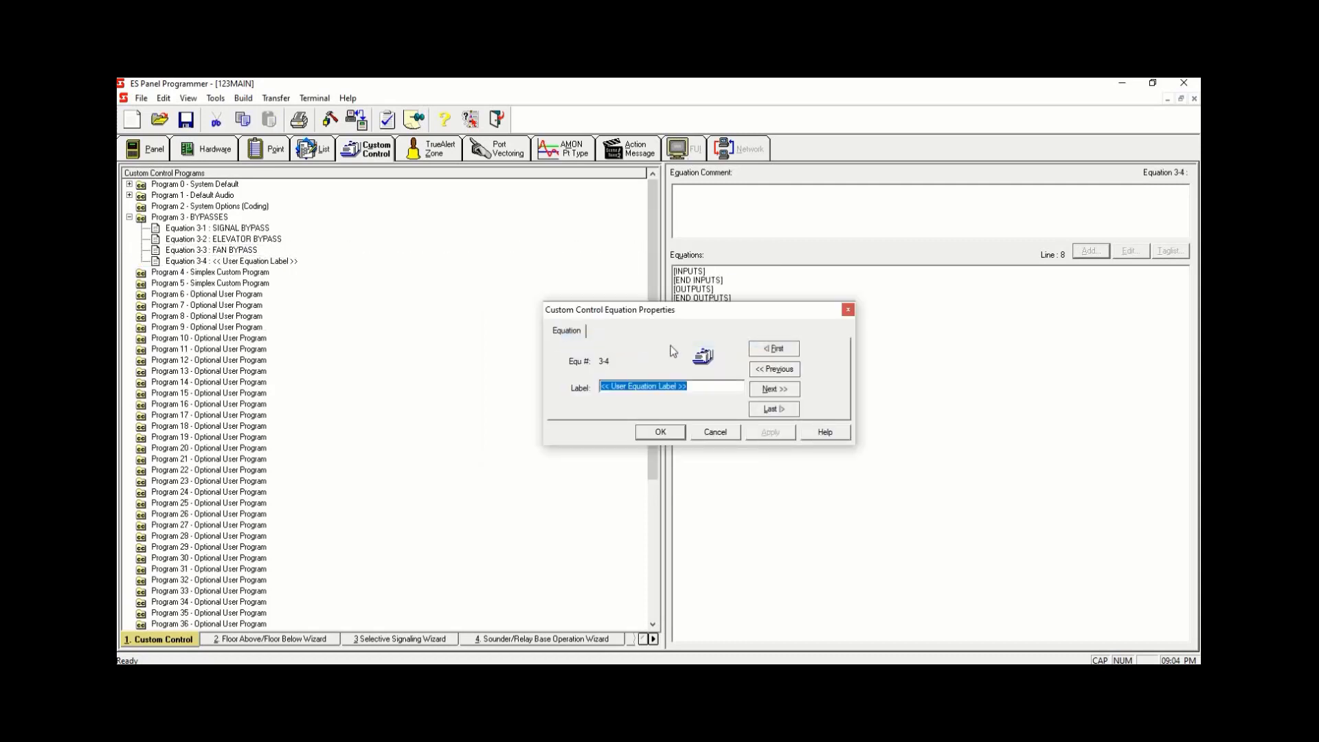
pyautogui.write('MAGLOCK ')
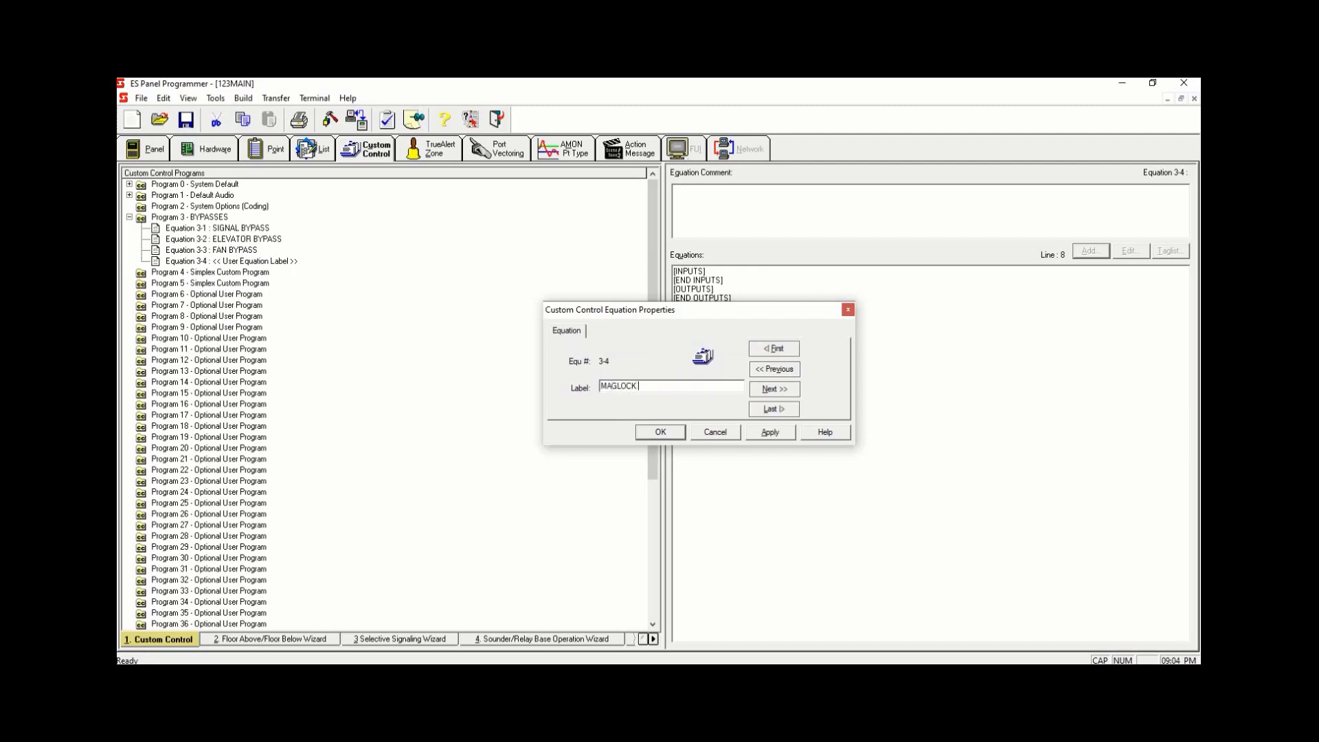
pyautogui.write('BYPASS')
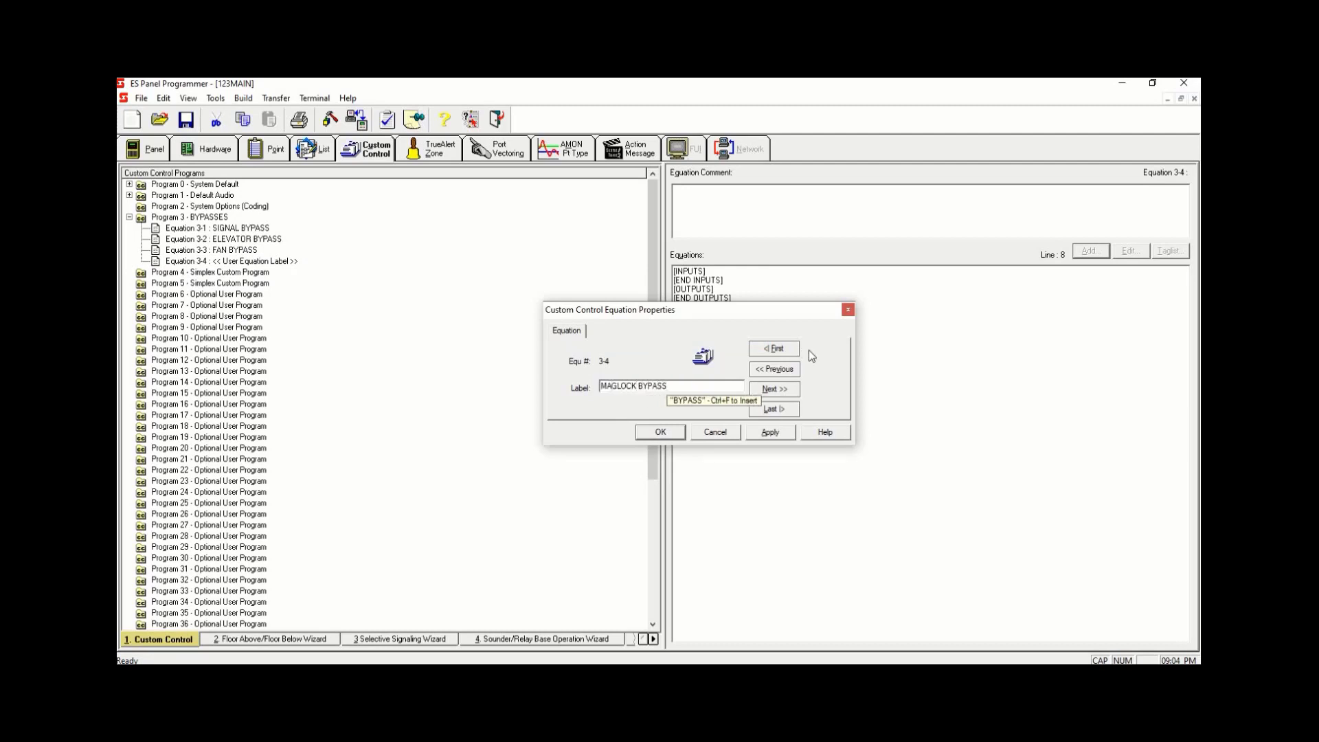
pyautogui.click(770, 432)
pyautogui.click(660, 432)
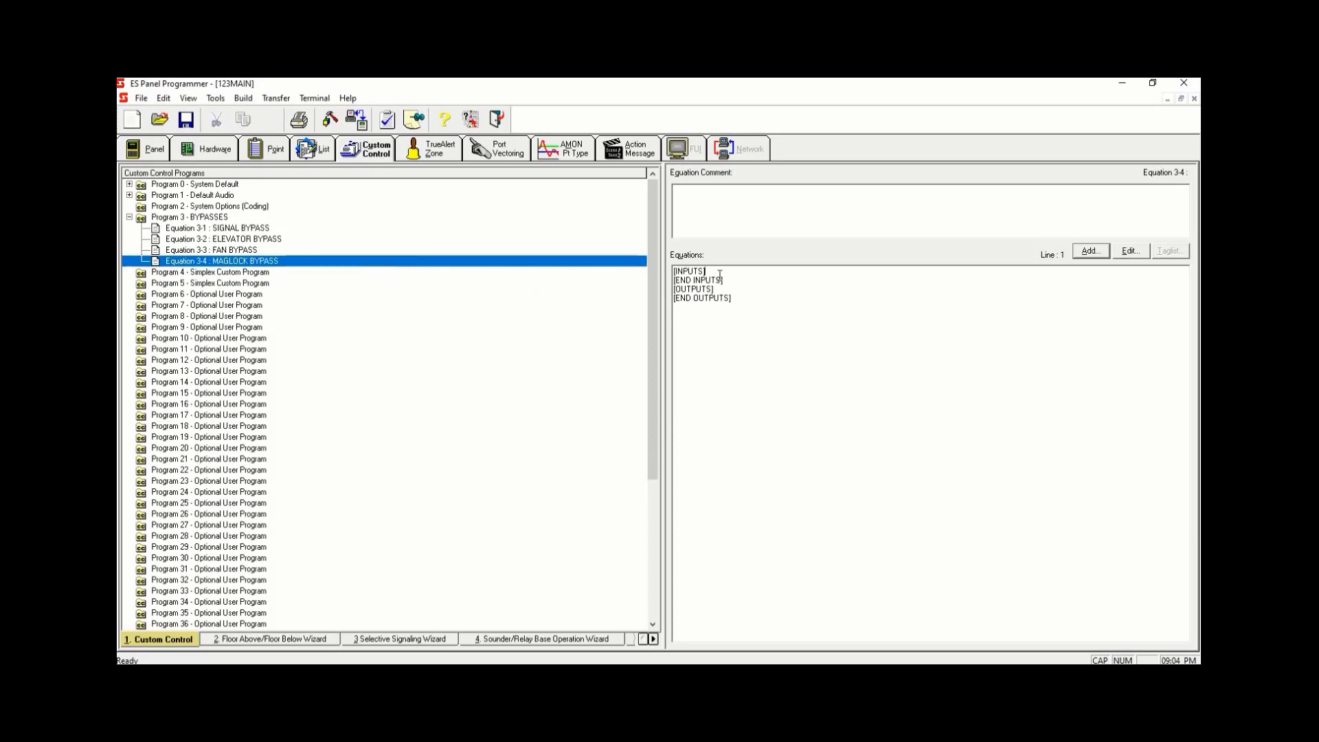
# - In the MAGLOCK BYPASS equation, add a STATUS ON input for user digital pseudo point P515 MAGLOCK TROUBLE
pyautogui.click(1090, 251)
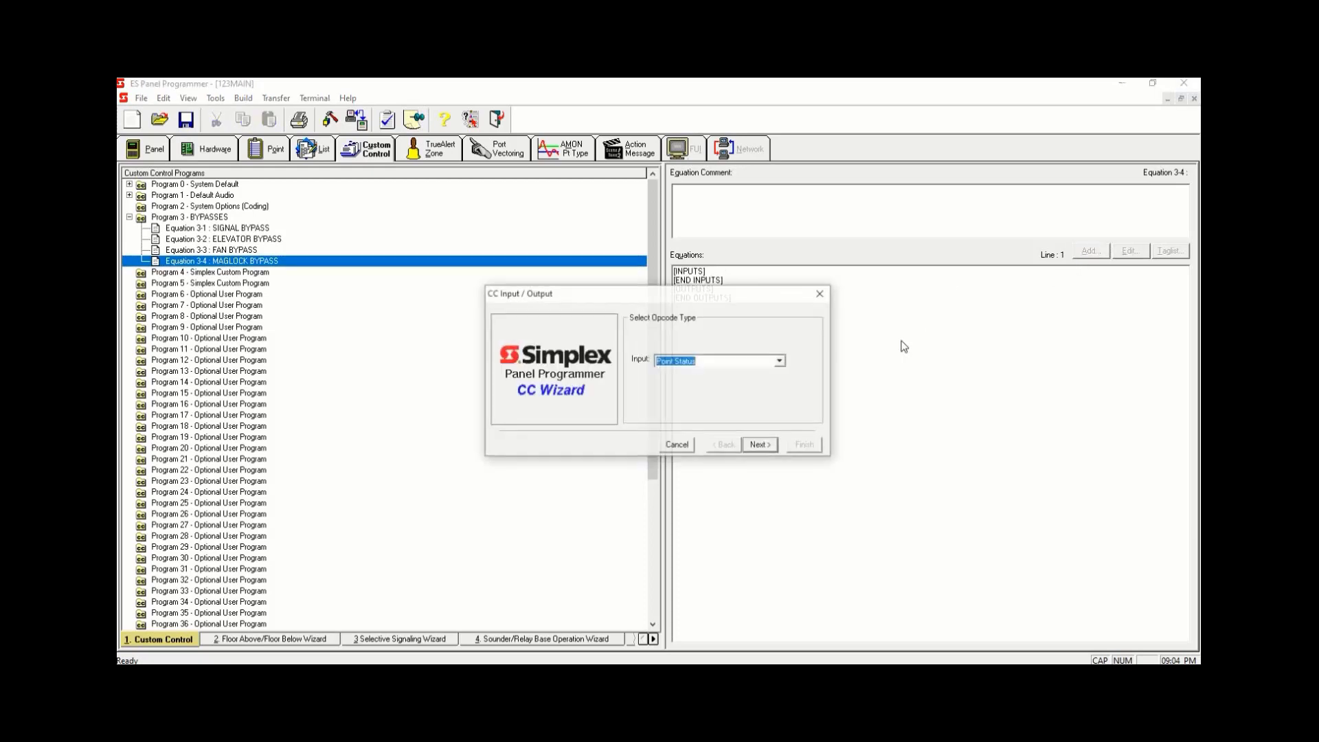
pyautogui.click(761, 443)
pyautogui.click(761, 444)
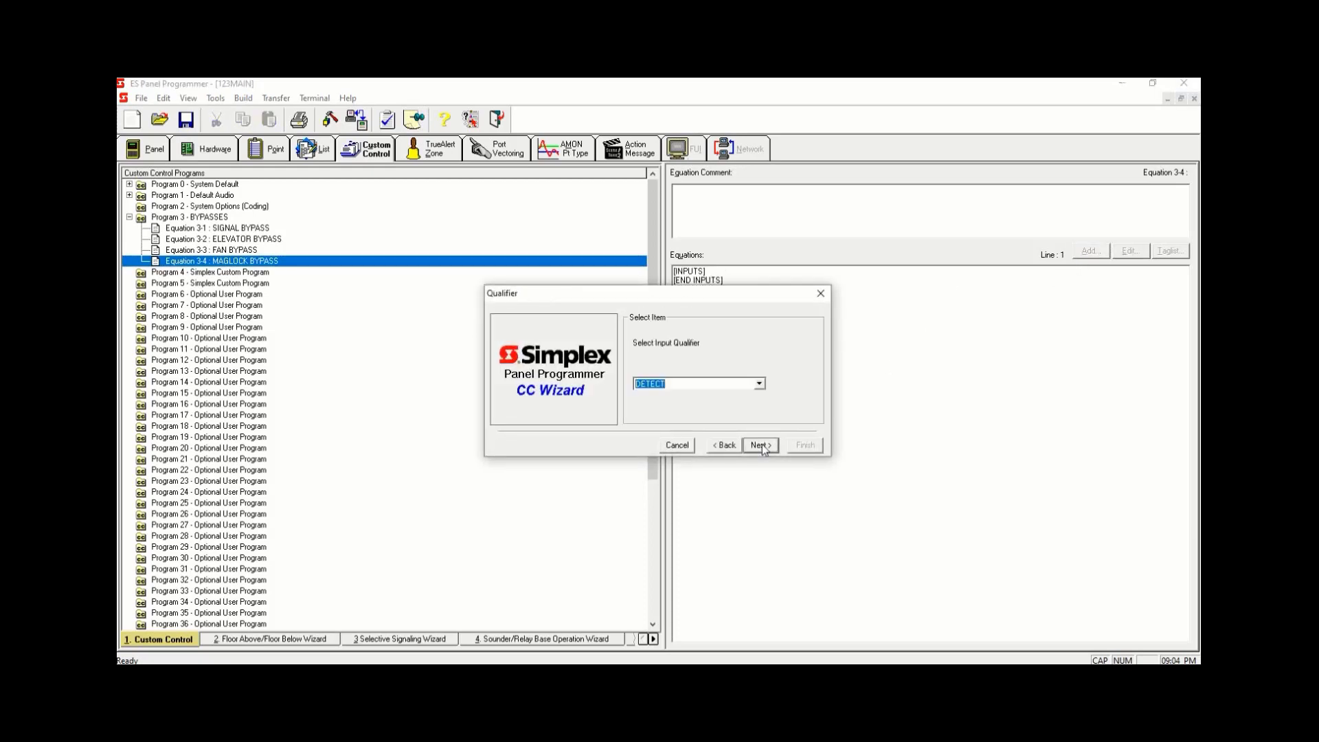
pyautogui.click(763, 445)
pyautogui.click(732, 414)
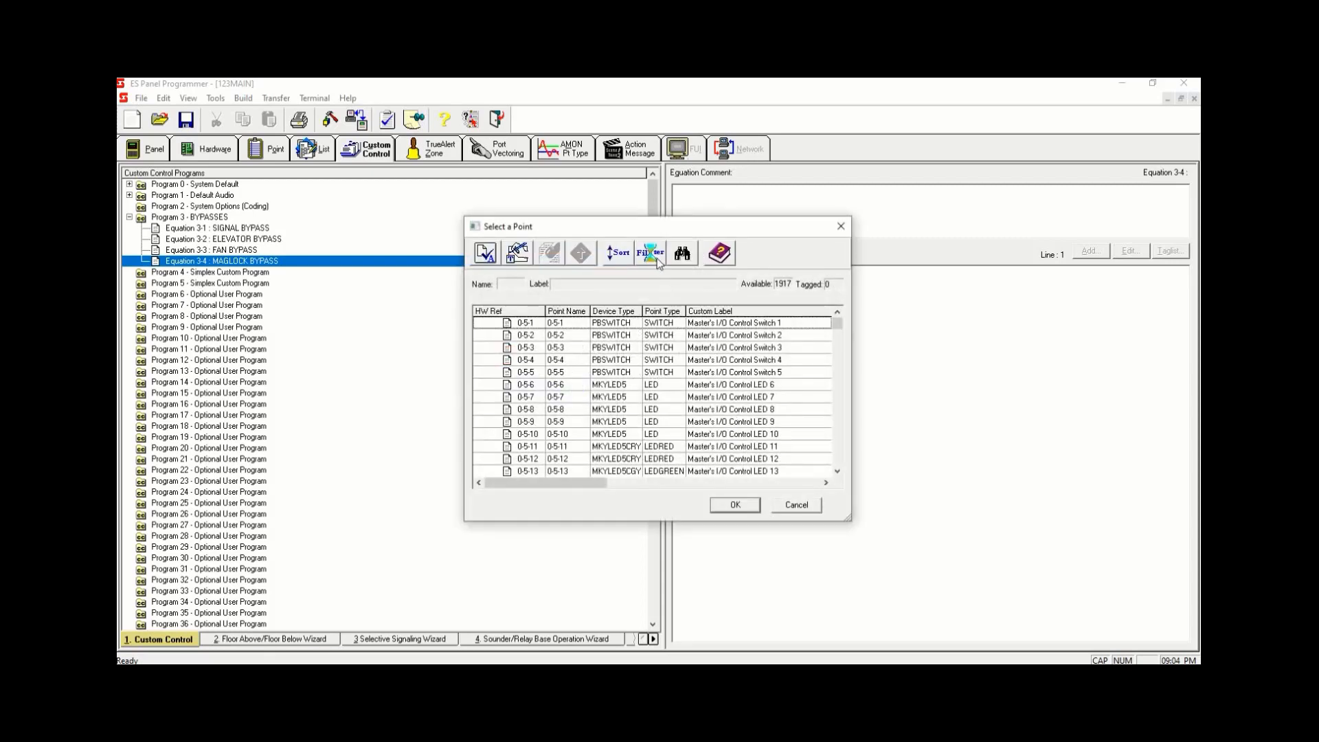
pyautogui.click(657, 261)
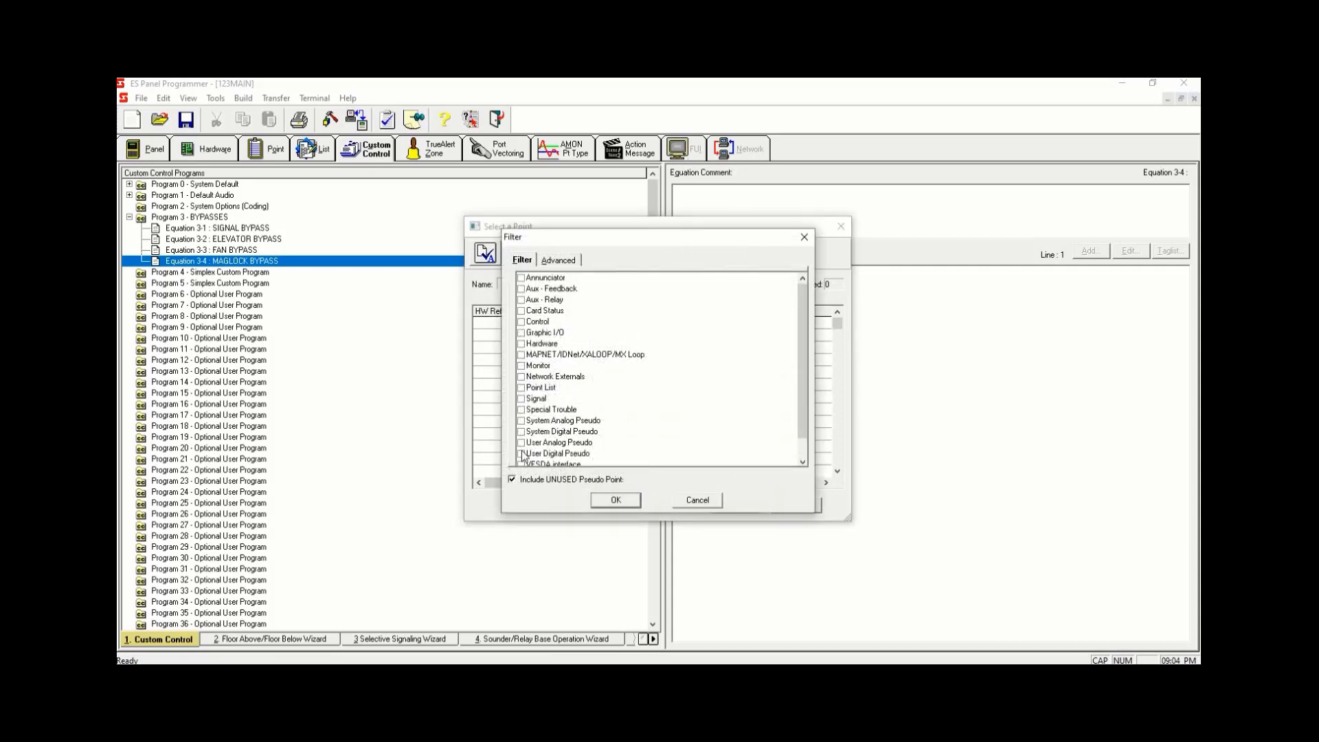
pyautogui.click(521, 455)
pyautogui.click(615, 500)
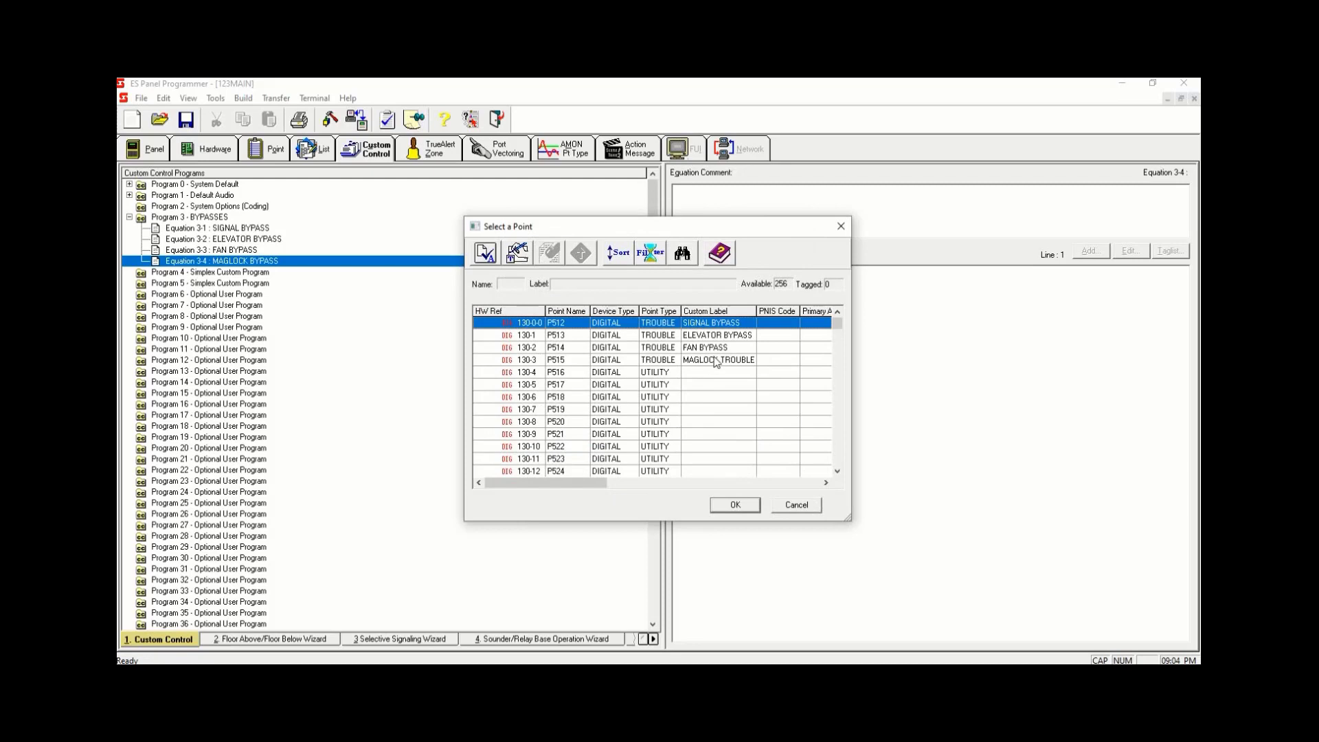
pyautogui.click(716, 360)
pyautogui.click(733, 506)
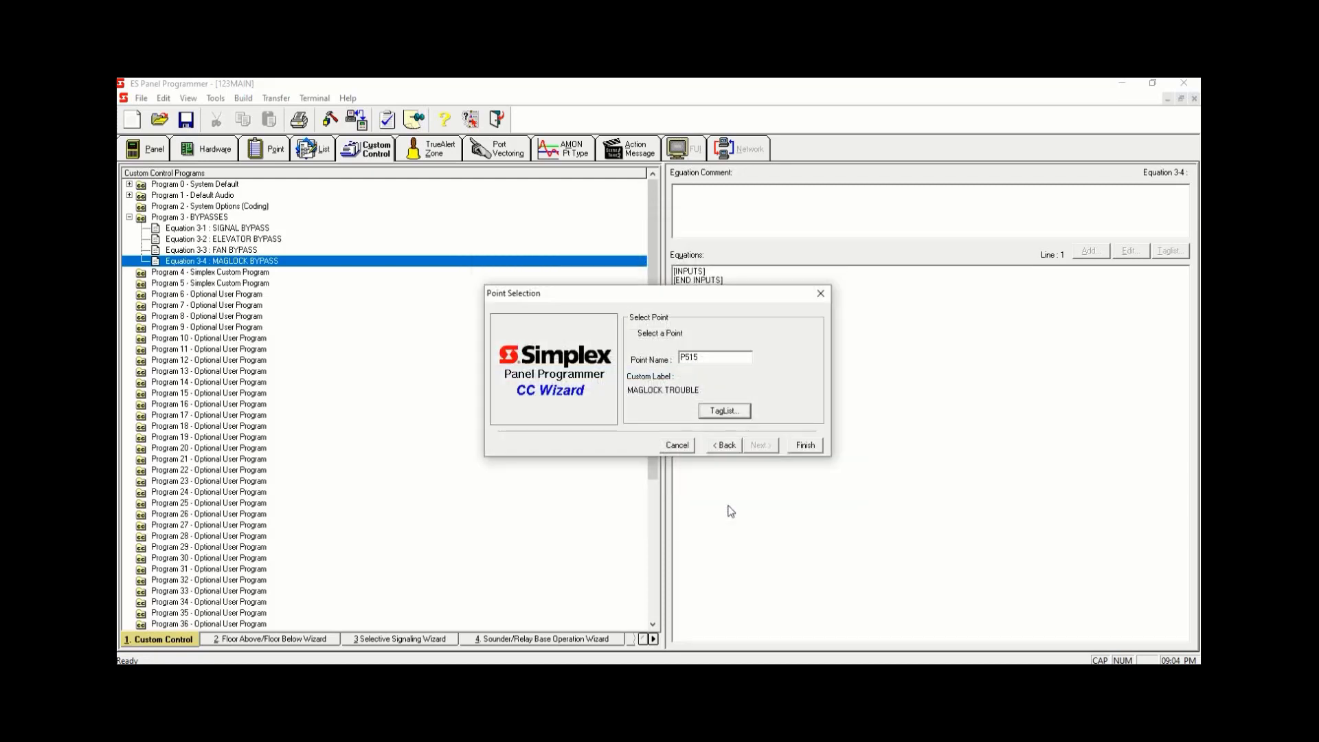
pyautogui.click(805, 444)
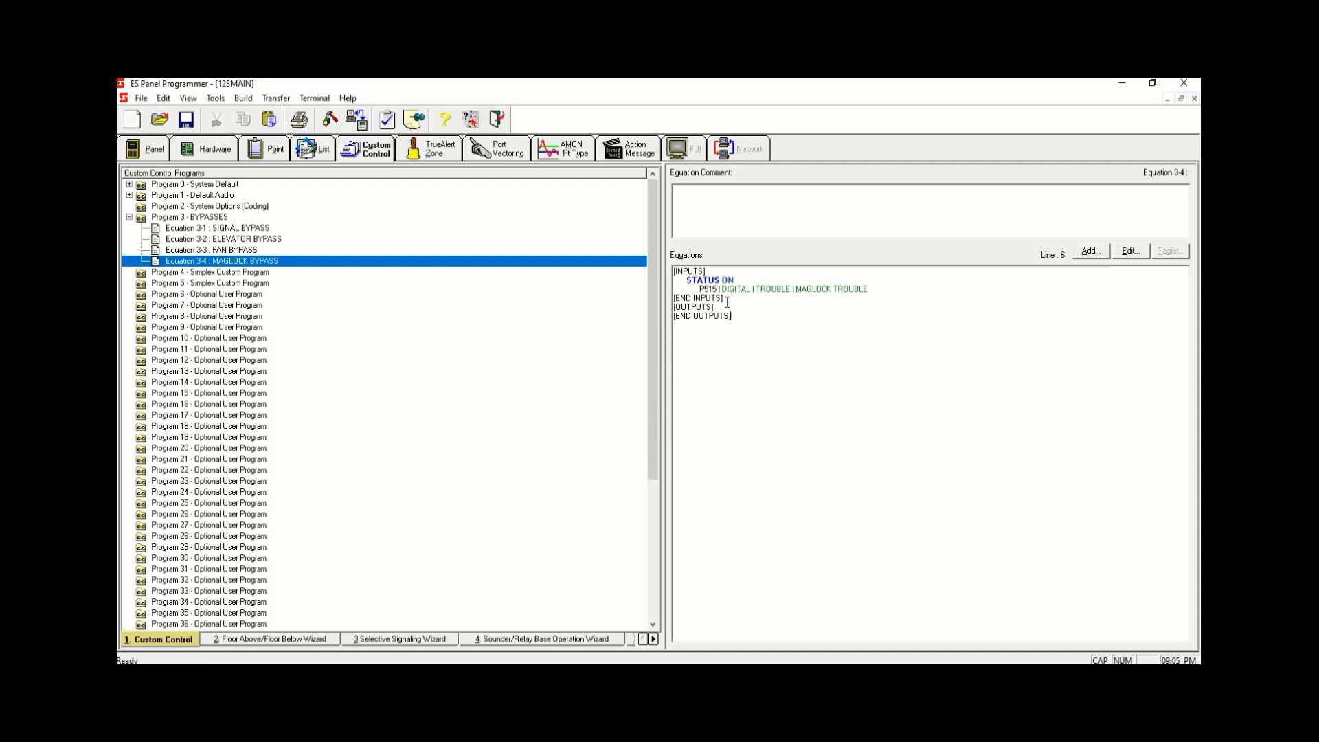
# - Add a HOLD OFF output with priority 2,9 on list point L259 MAGLOCKS RELEASE to the MAGLOCK BYPASS equation
pyautogui.click(1090, 250)
pyautogui.click(761, 446)
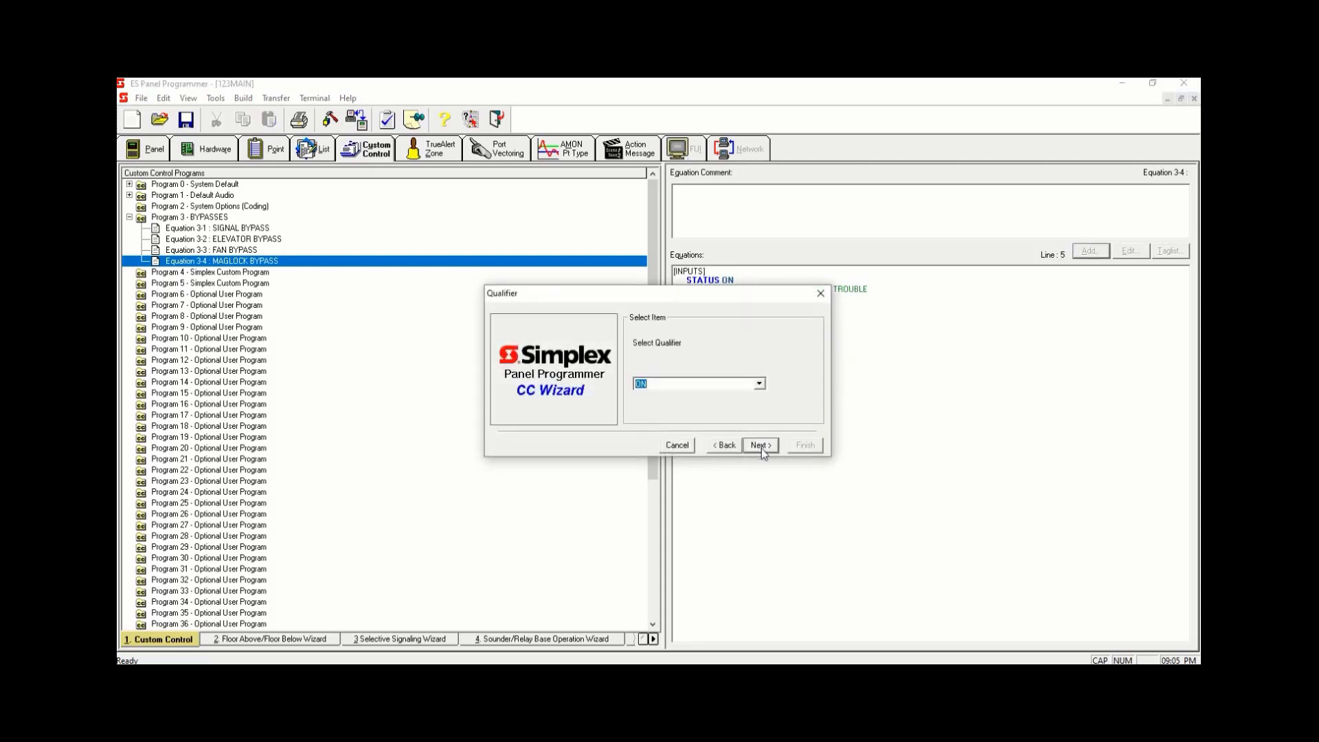
pyautogui.click(762, 446)
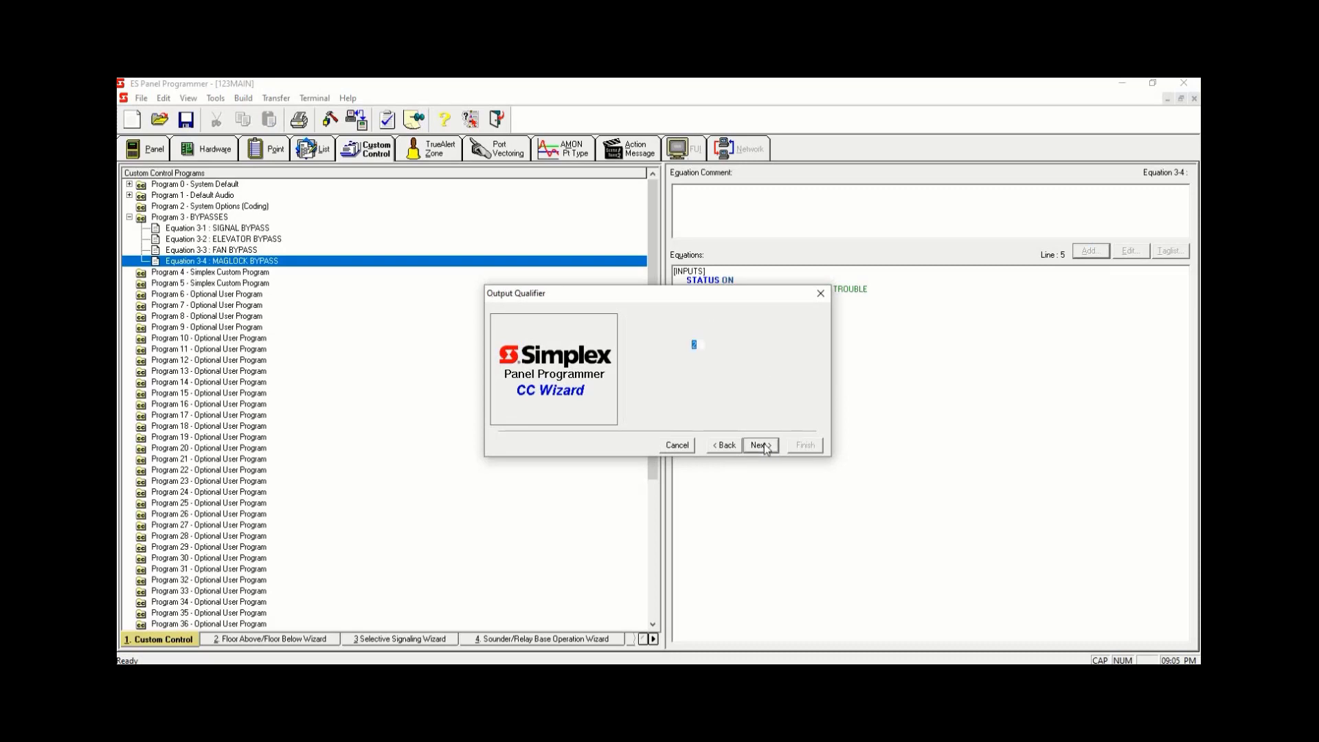
pyautogui.click(757, 446)
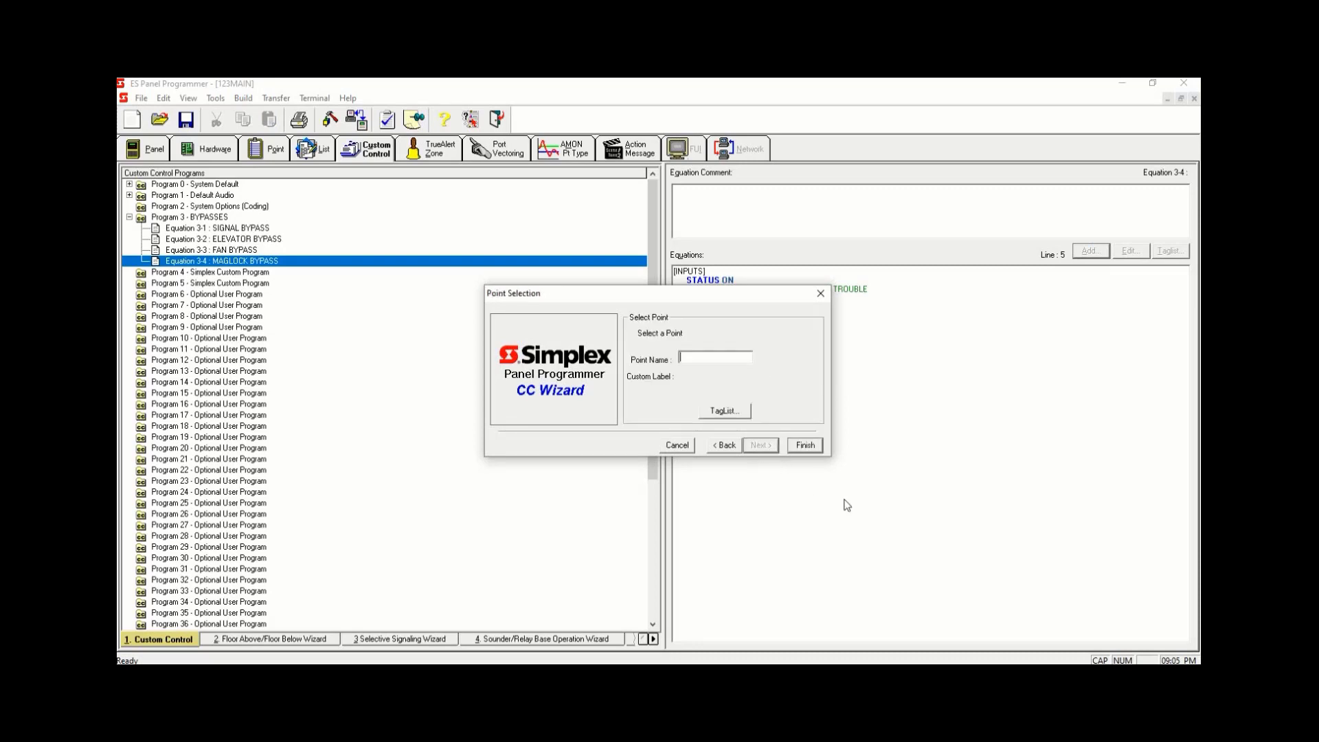
pyautogui.click(723, 411)
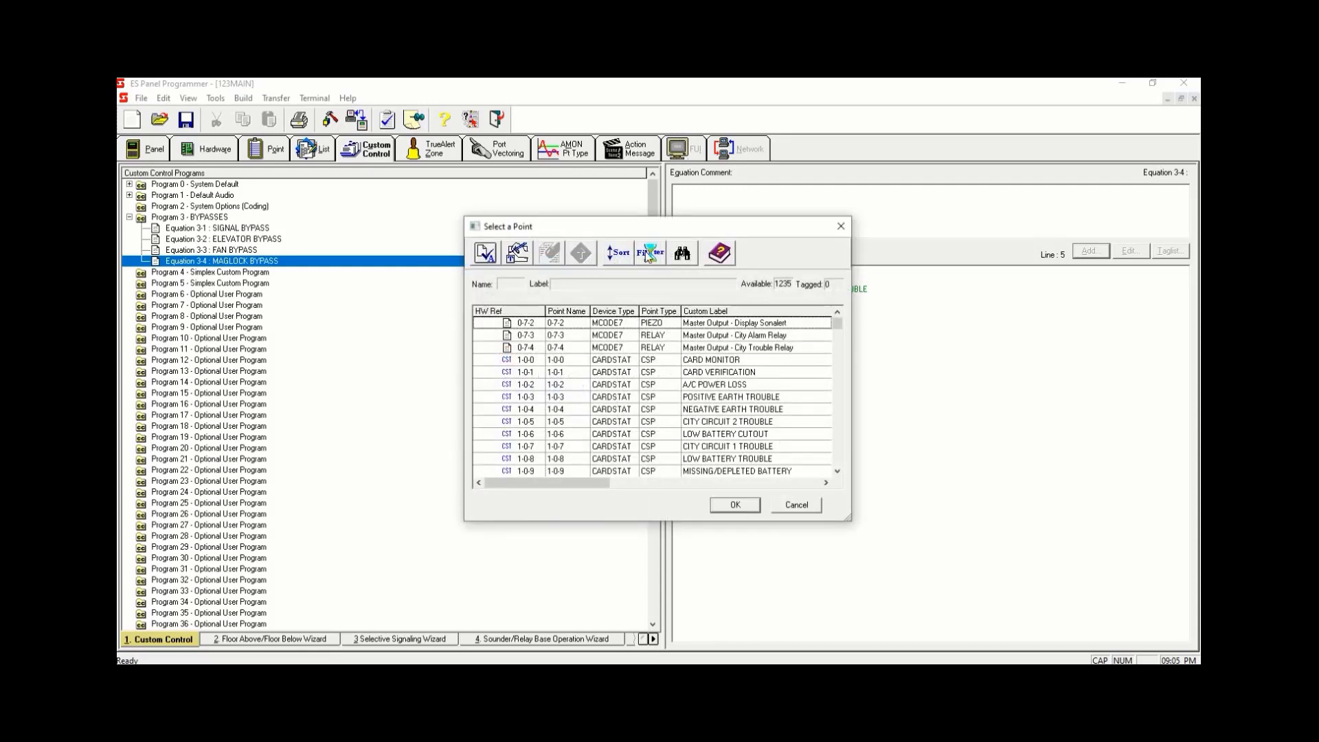
pyautogui.click(628, 264)
pyautogui.click(522, 388)
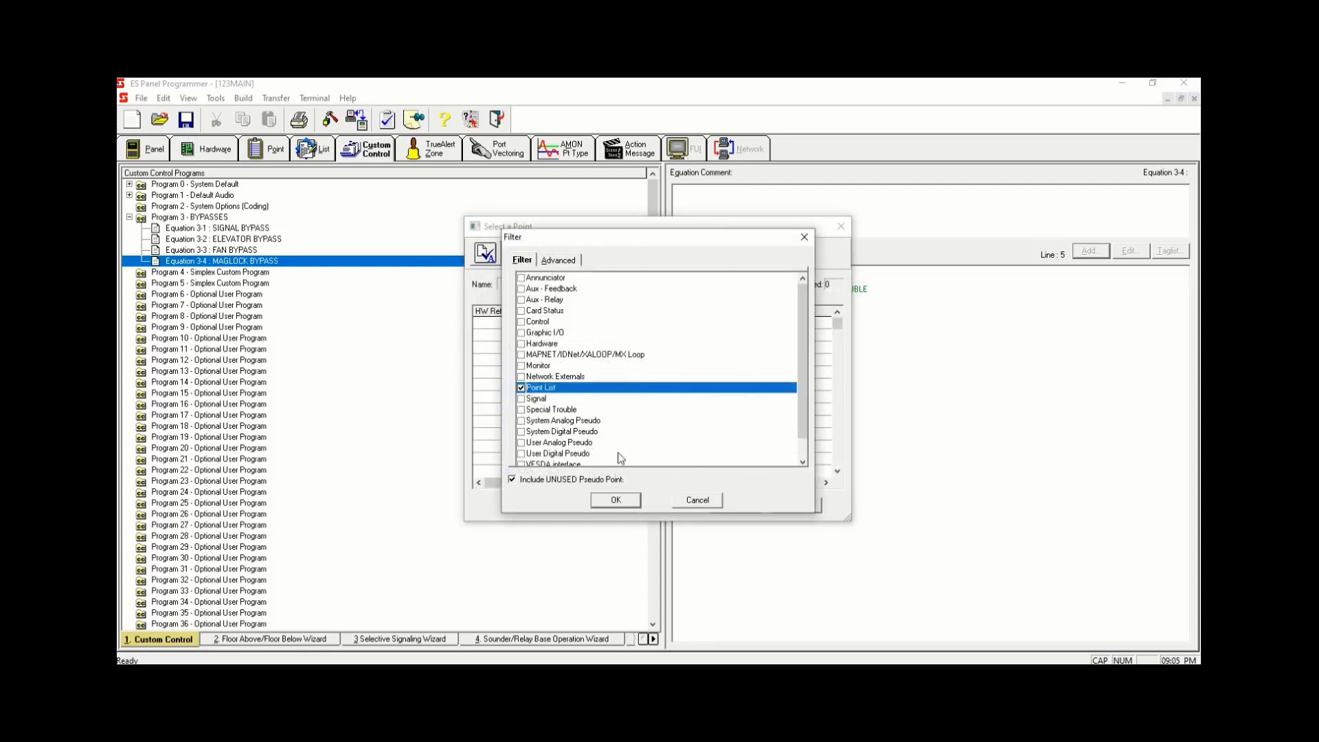
pyautogui.click(622, 502)
pyautogui.moveTo(838, 324); pyautogui.dragTo(839, 451)
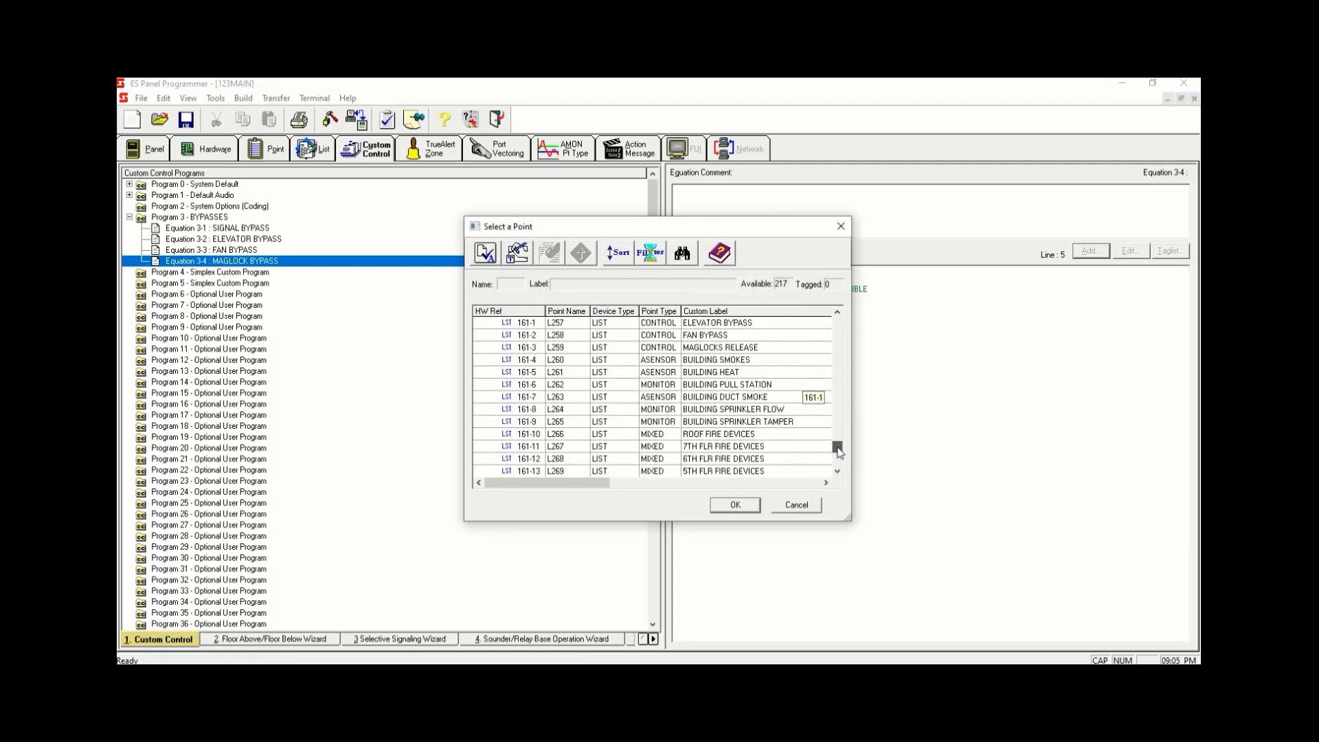
pyautogui.click(746, 347)
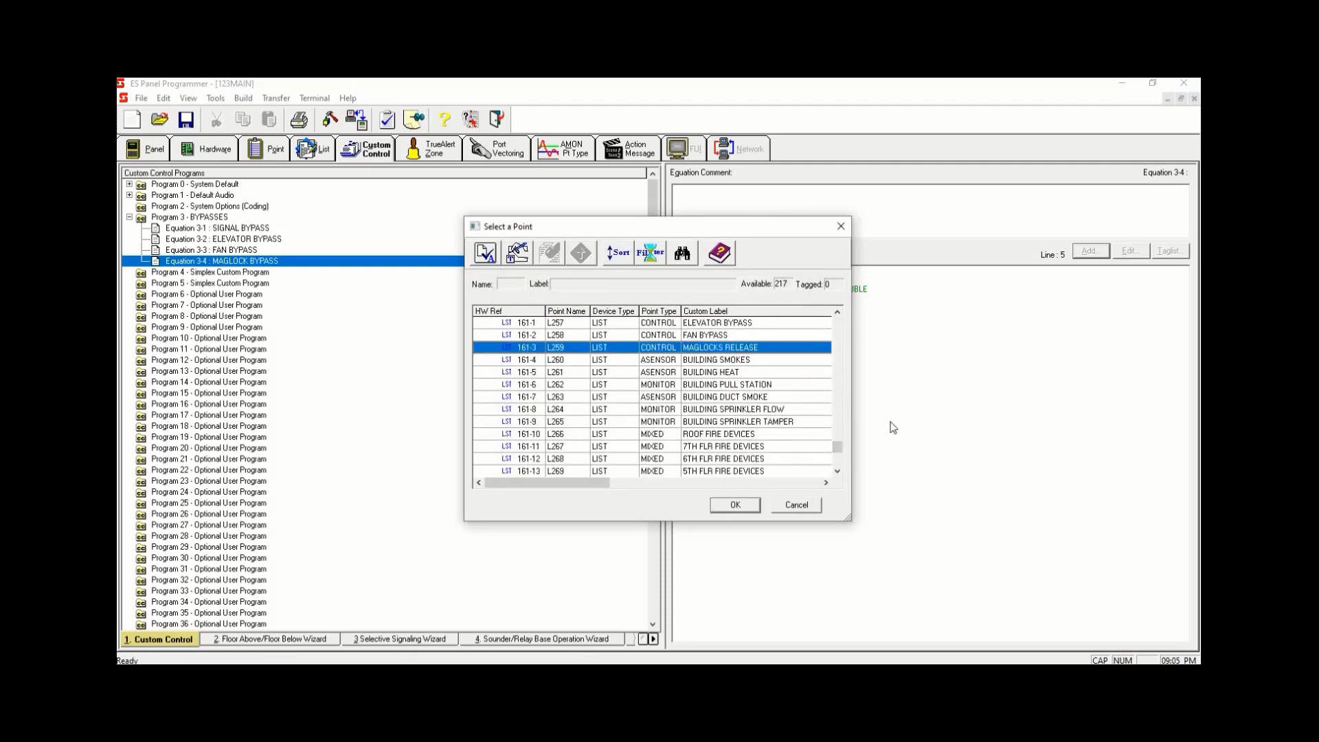
pyautogui.press('space')
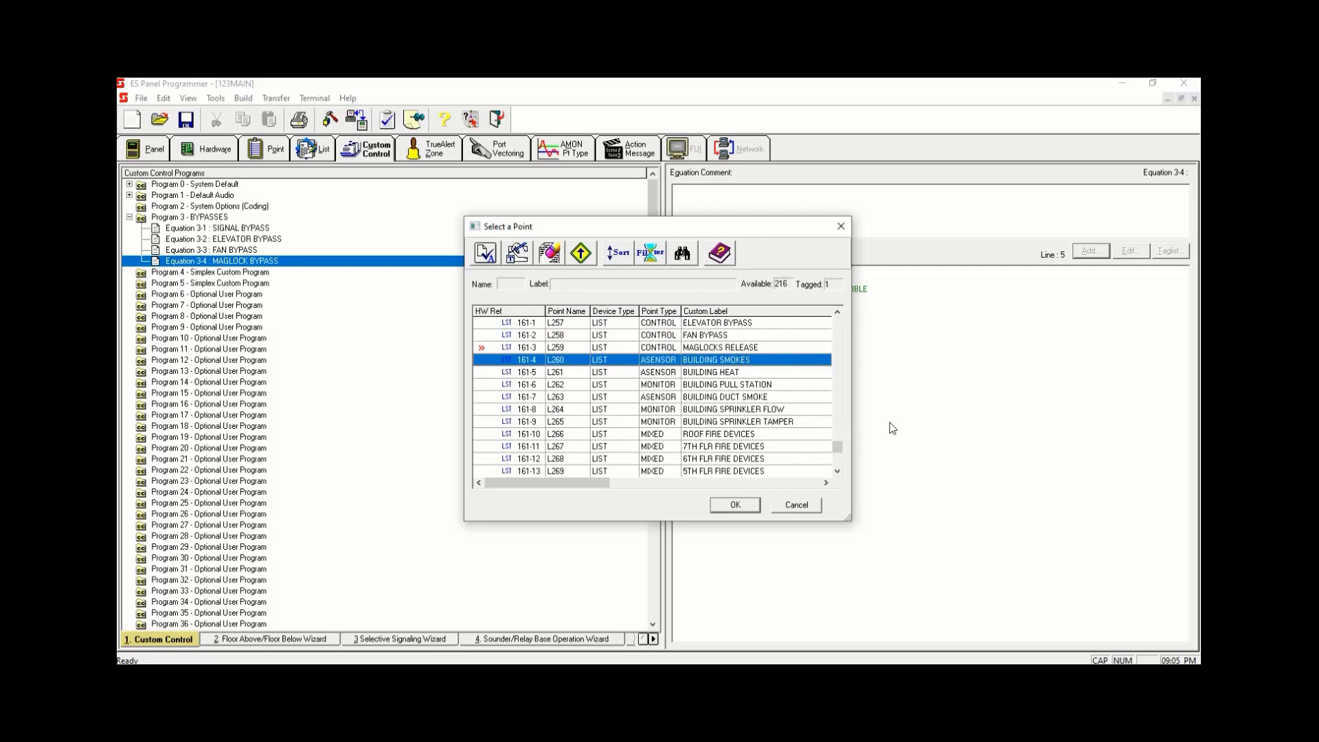
pyautogui.click(735, 505)
pyautogui.click(805, 446)
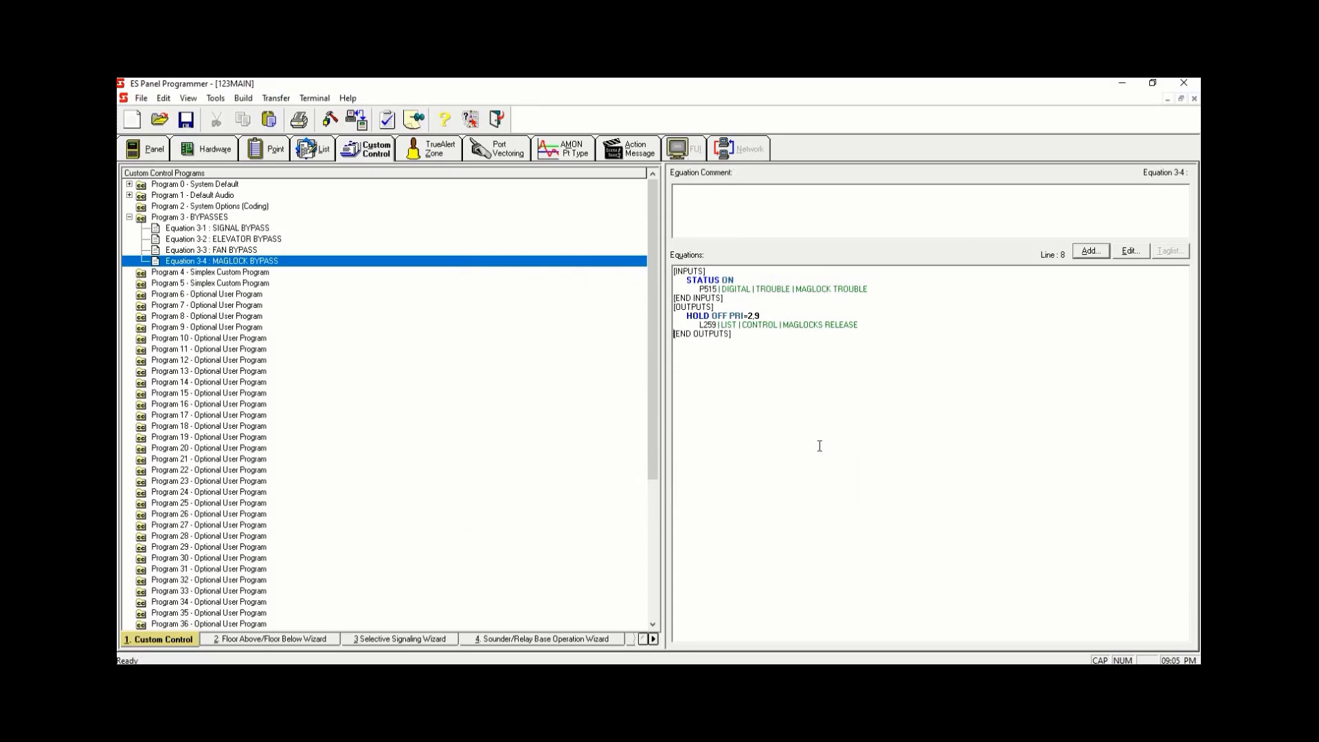
# - Step through the BYPASSES program's equations to review each one
pyautogui.press('Up')
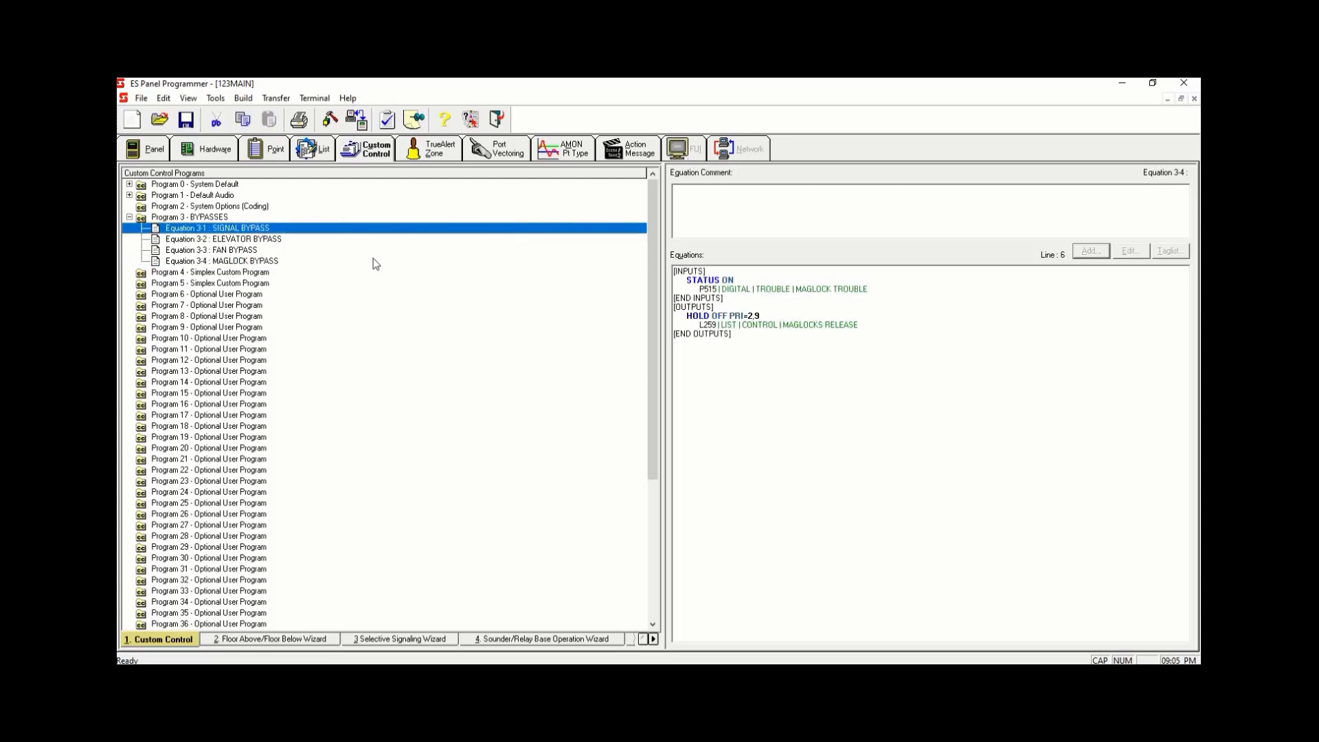
pyautogui.click(265, 229)
pyautogui.press('Down')
pyautogui.press('Down')
pyautogui.press('Down')
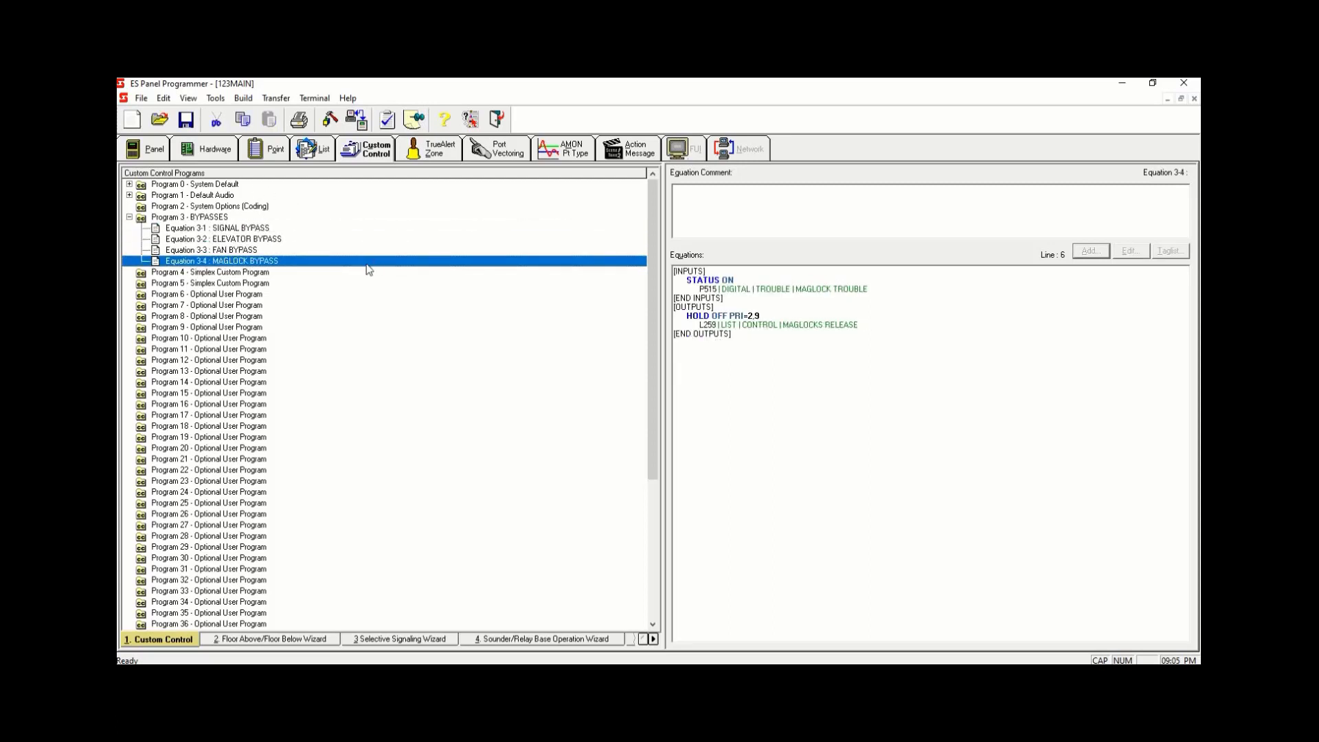
# - Set AutoGen to No for list L80 GENERAL FIRE ALARM SPEAKER CIRCUITS
pyautogui.click(313, 150)
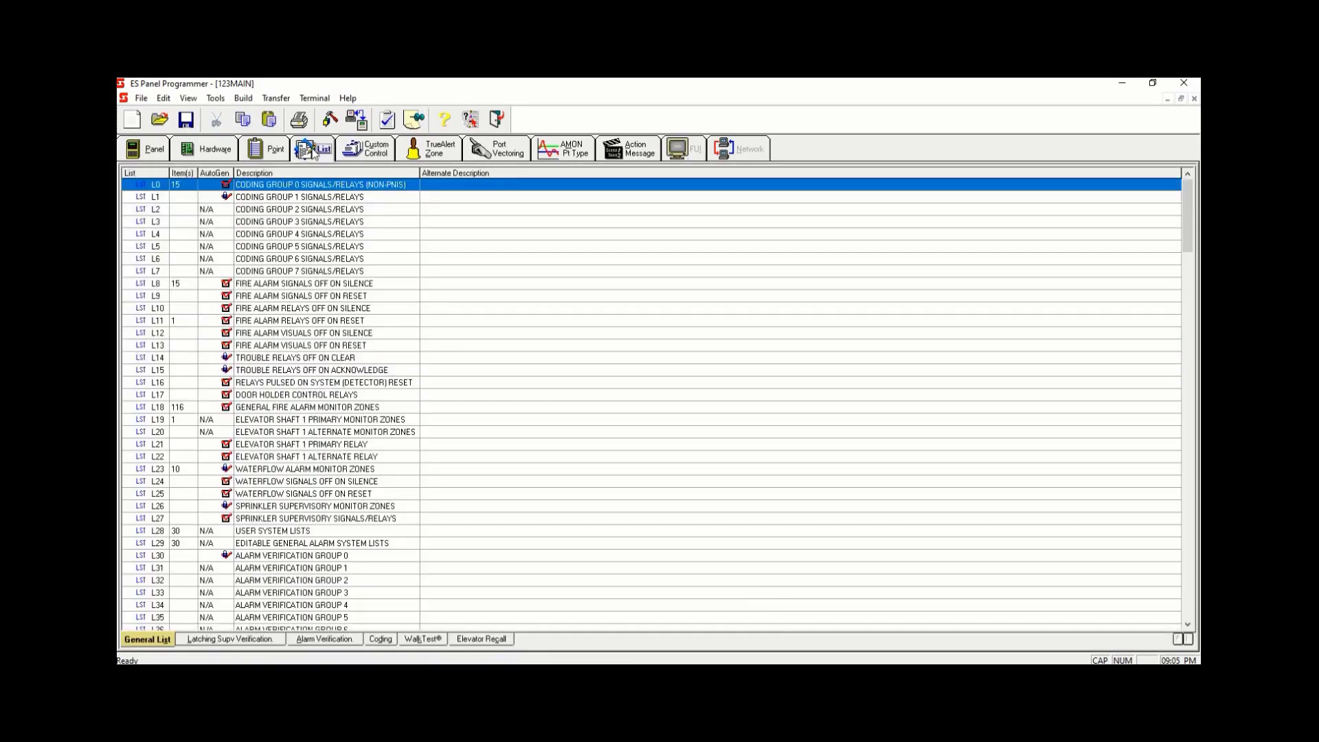
pyautogui.scroll(-6, 327, 392)
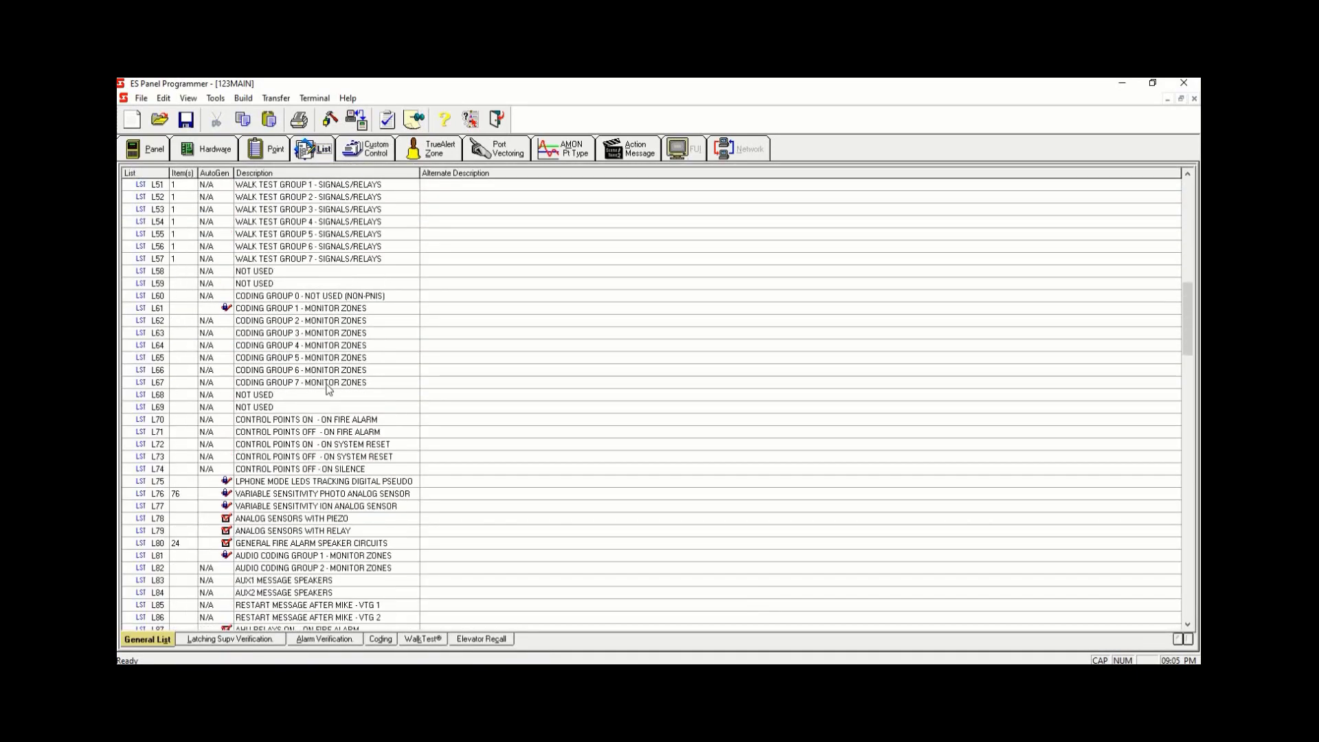
pyautogui.scroll(-3, 260, 432)
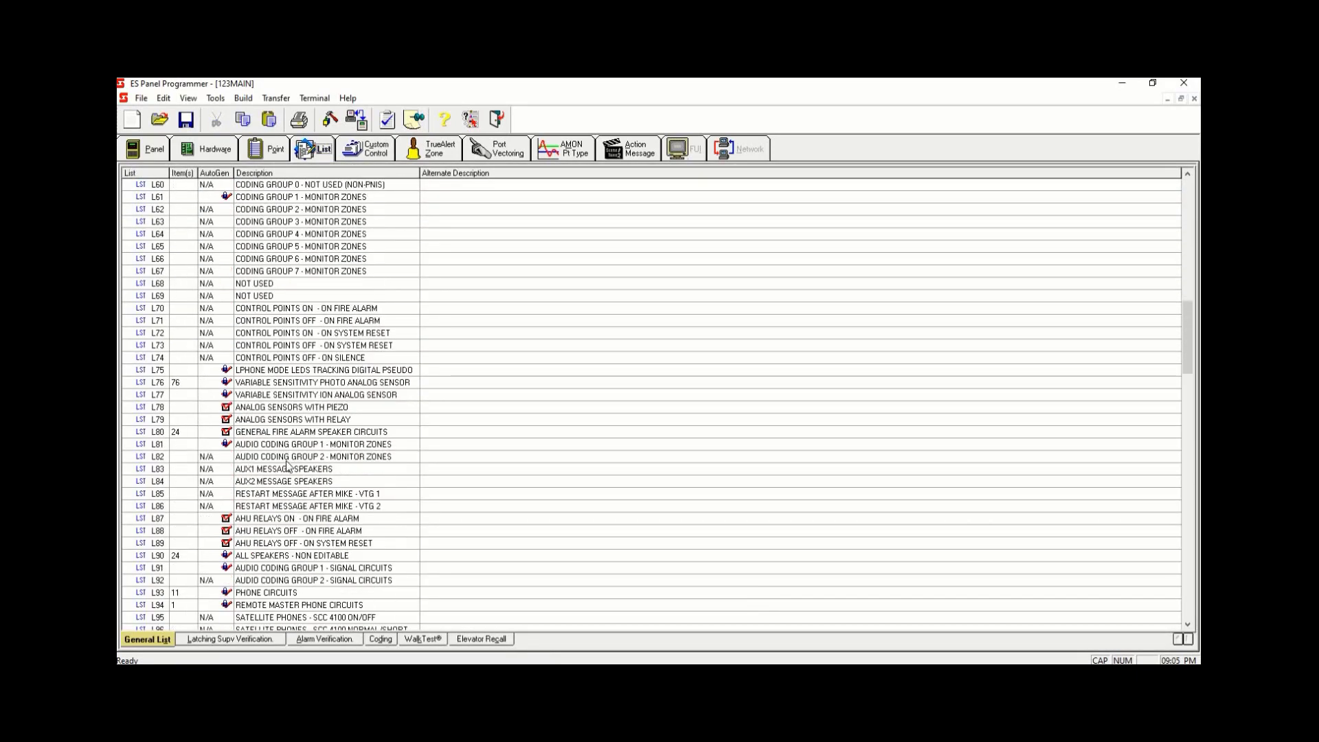
pyautogui.click(228, 434)
pyautogui.rightClick(228, 434)
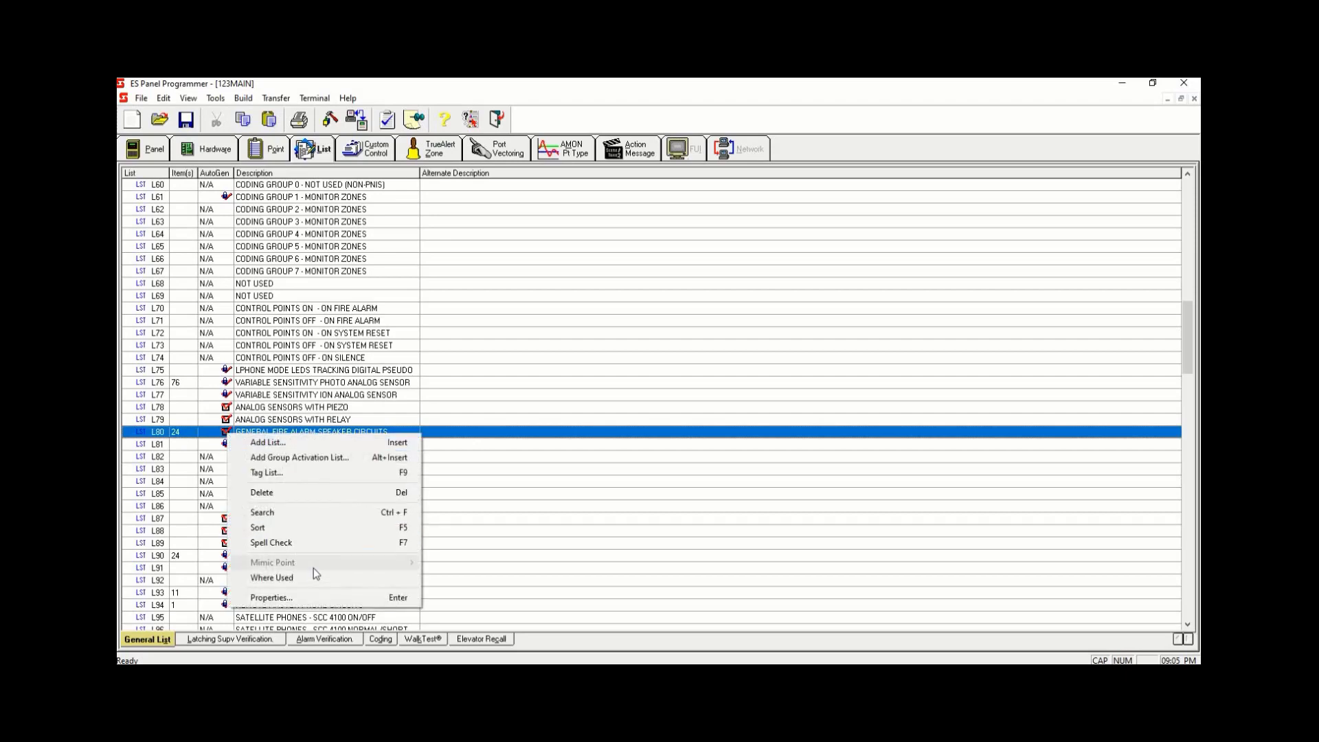
pyautogui.click(313, 598)
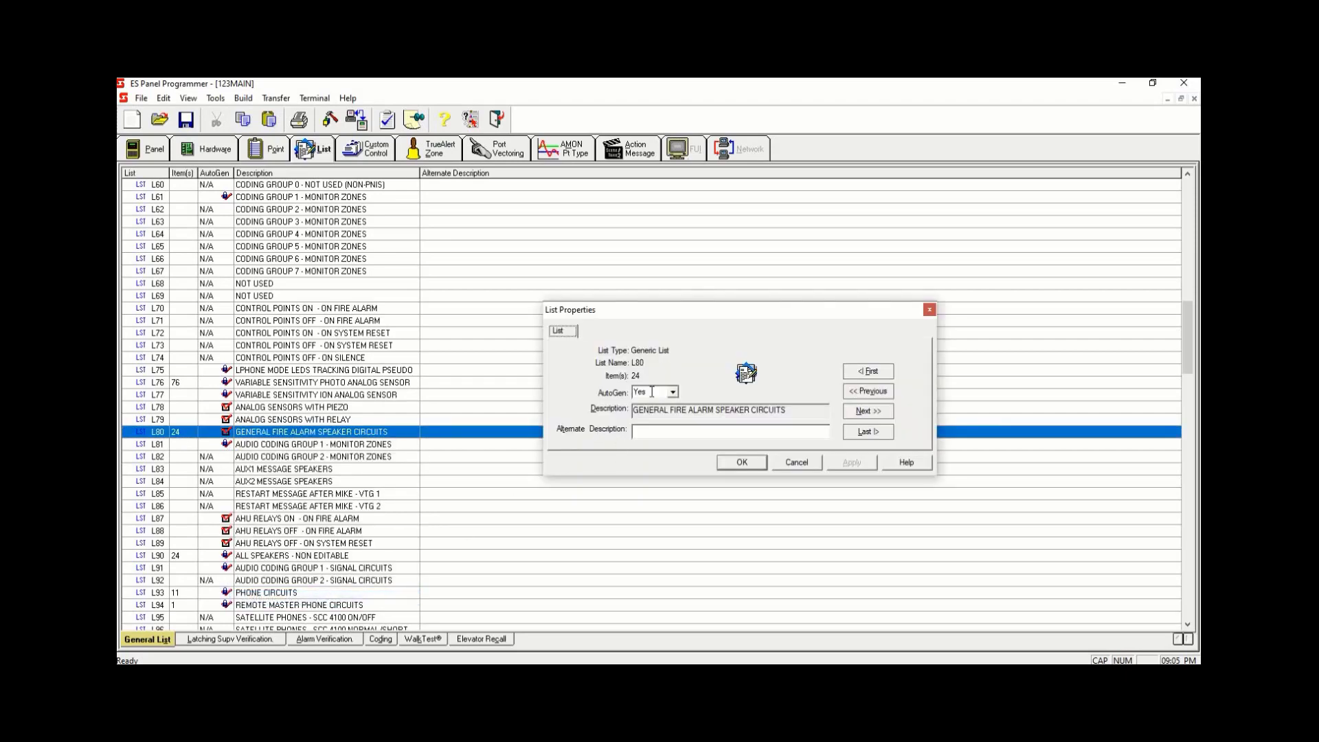
pyautogui.click(673, 393)
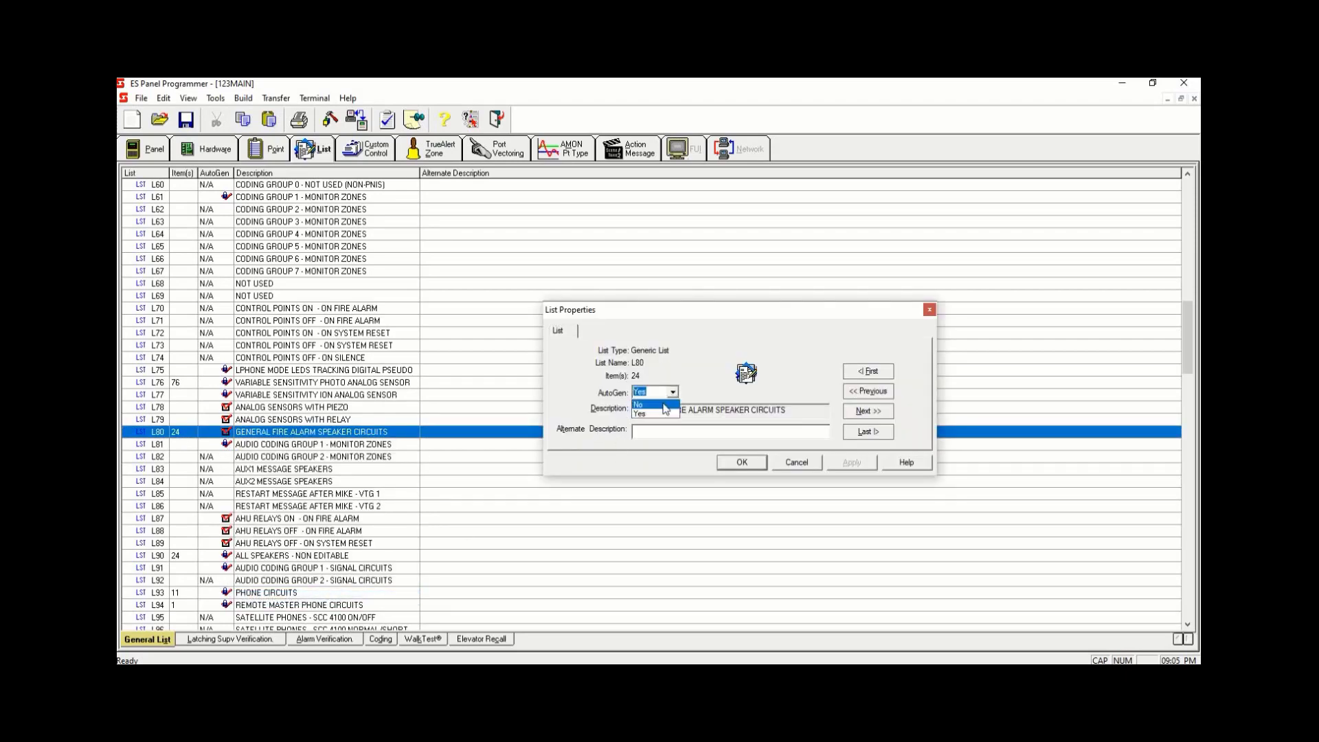
pyautogui.click(663, 406)
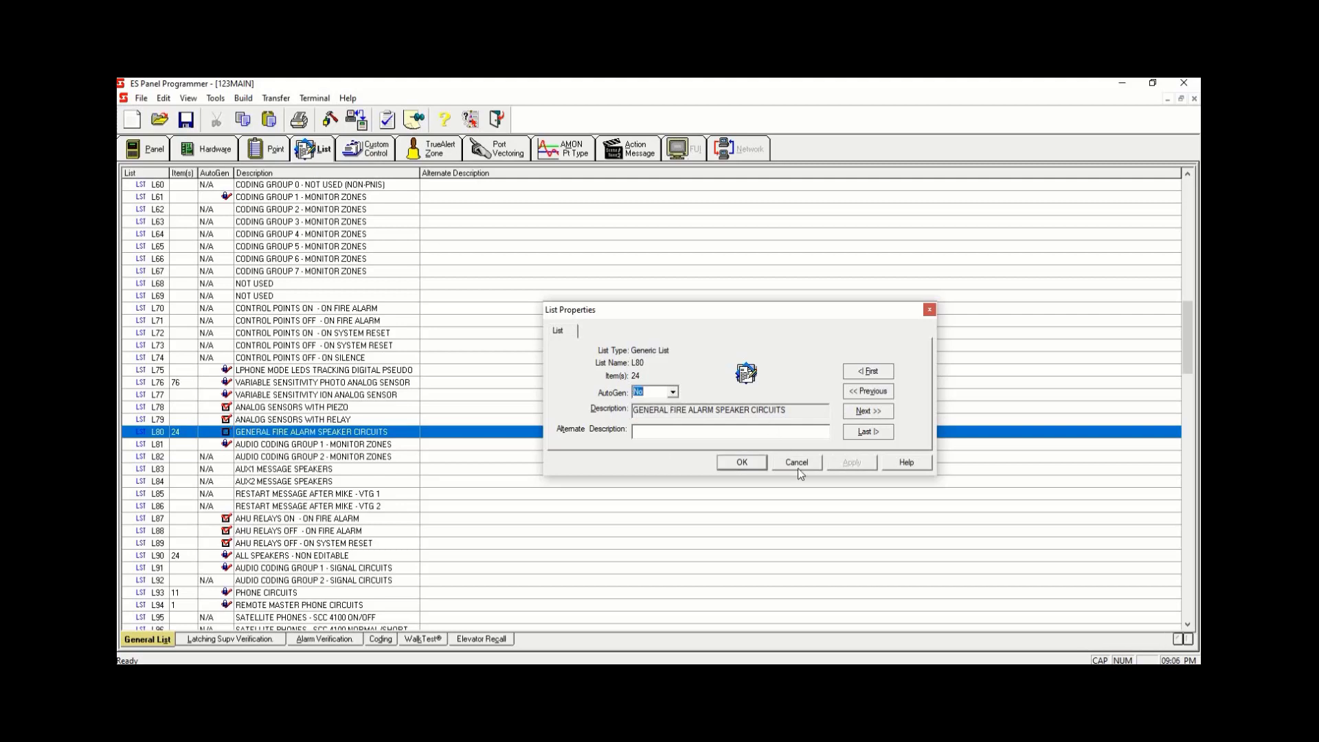
pyautogui.click(742, 462)
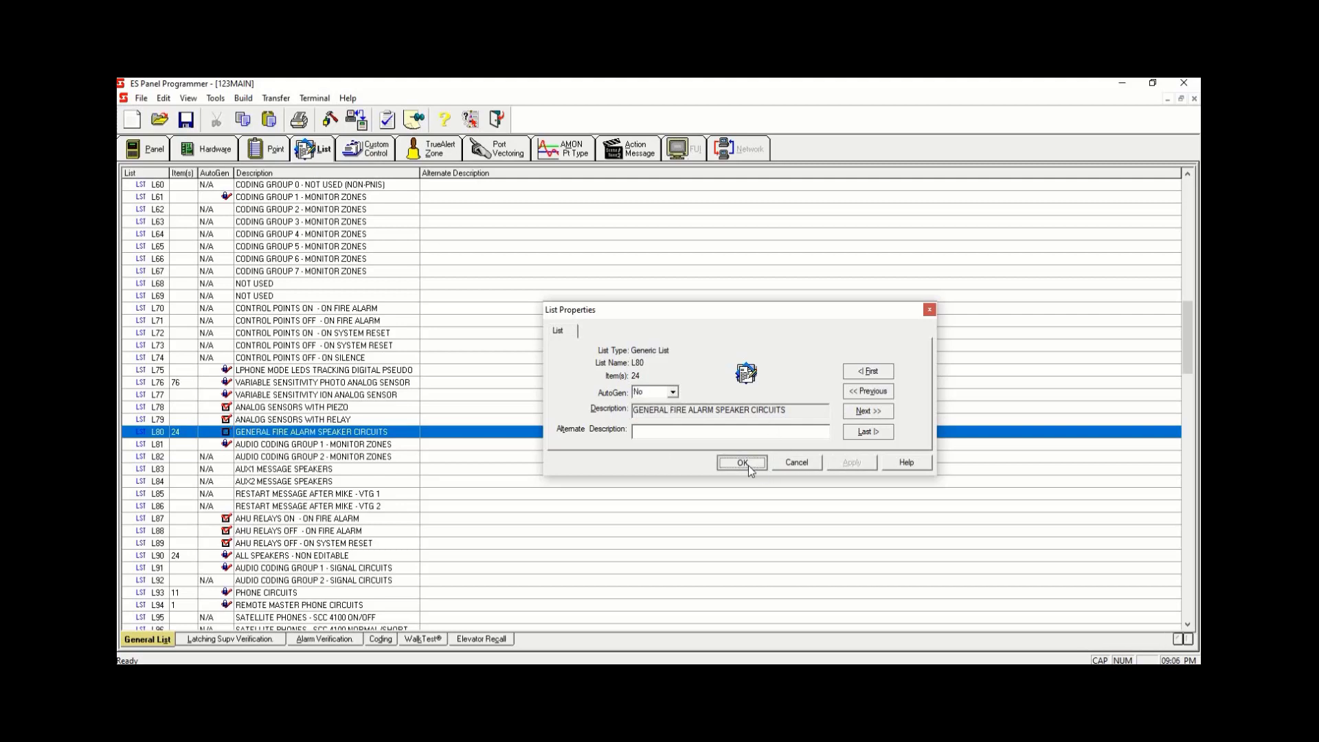
# - Untag all speaker points from list L80's tag list
pyautogui.rightClick(407, 433)
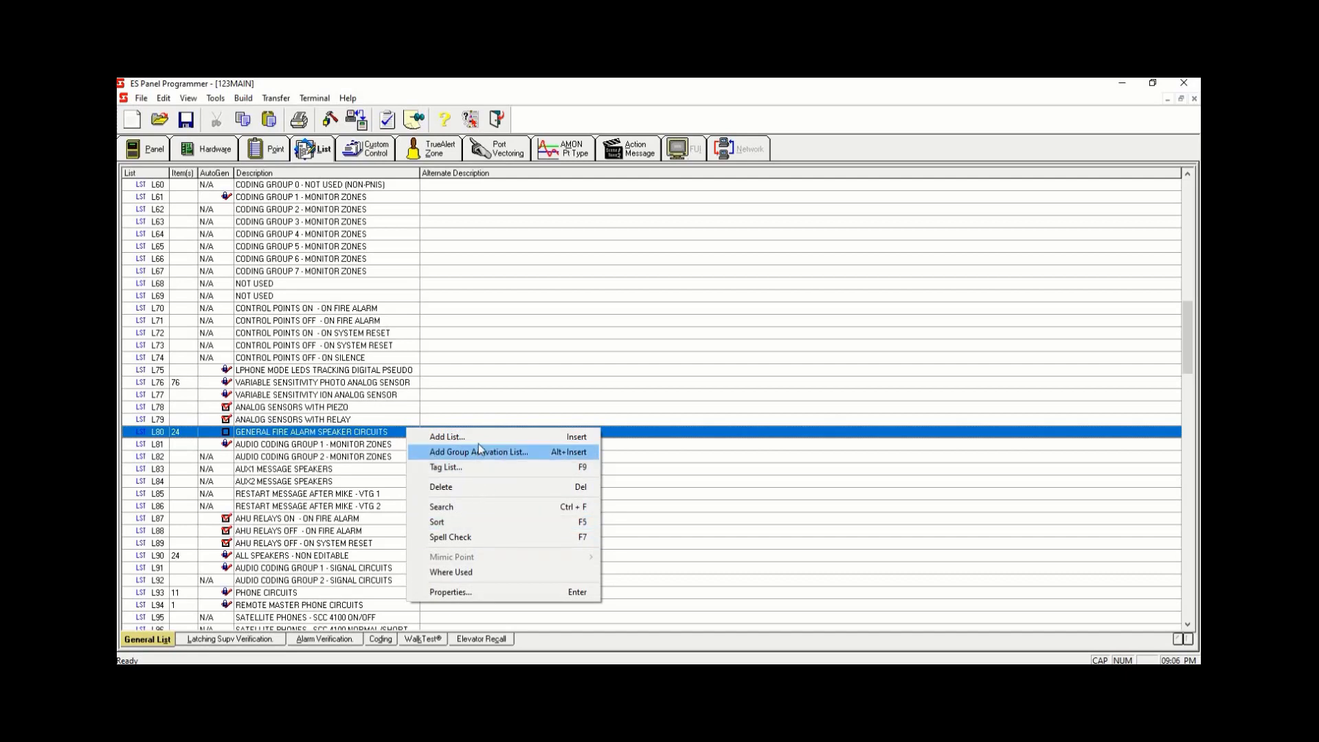
pyautogui.click(479, 467)
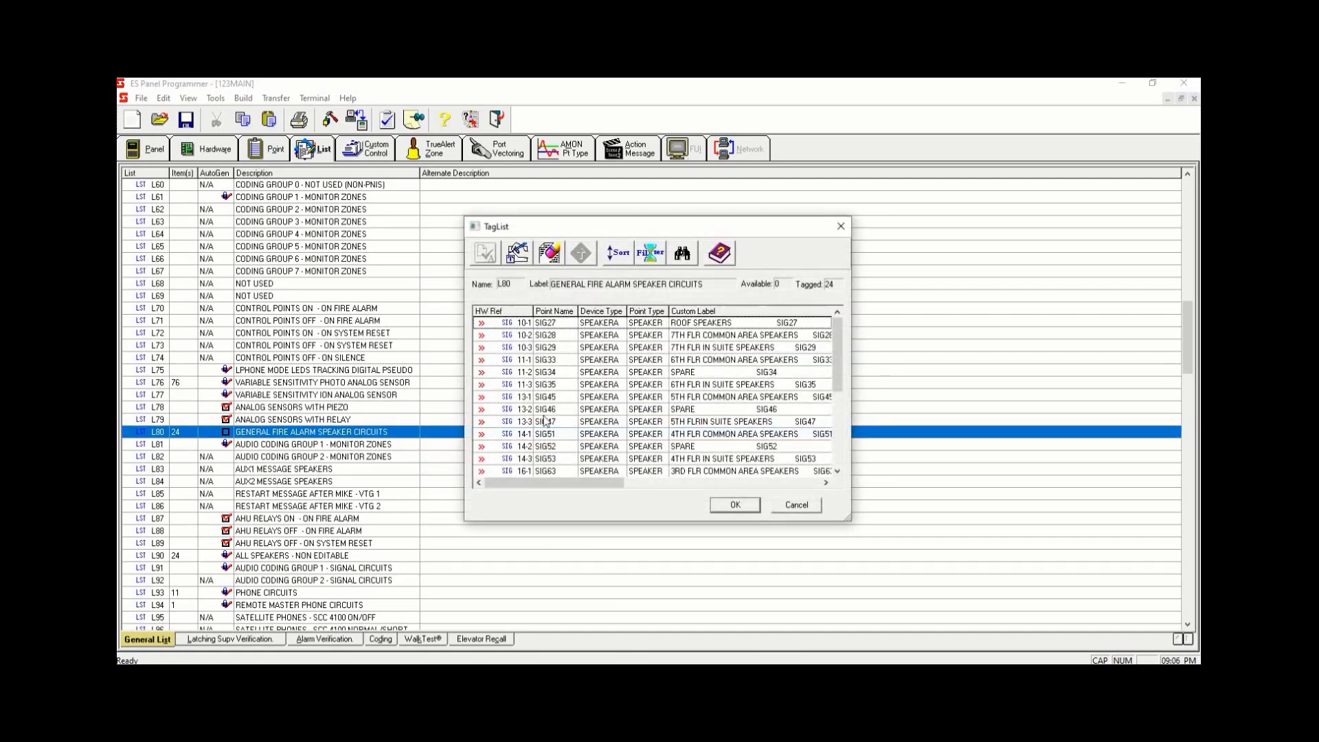
pyautogui.click(563, 324)
pyautogui.press('space')
pyautogui.press('space')
pyautogui.press('space')
pyautogui.press('space')
pyautogui.press('space')
pyautogui.press('space')
pyautogui.press('space')
pyautogui.press('space')
pyautogui.press('space')
pyautogui.press('space')
pyautogui.press('space')
pyautogui.press('space')
pyautogui.press('space')
pyautogui.press('space')
pyautogui.press('space')
pyautogui.press('space')
pyautogui.press('space')
pyautogui.press('space')
pyautogui.press('space')
pyautogui.press('space')
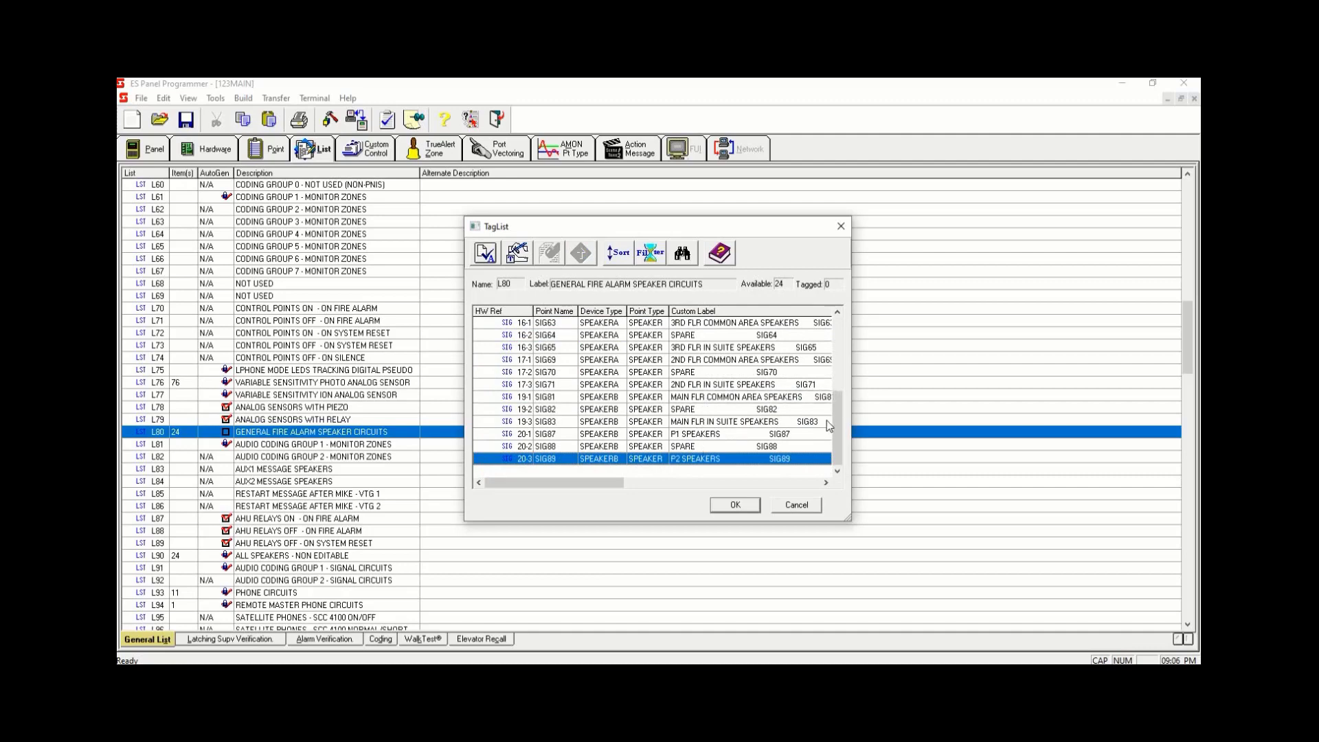
pyautogui.moveTo(837, 402); pyautogui.dragTo(855, 461)
pyautogui.click(741, 505)
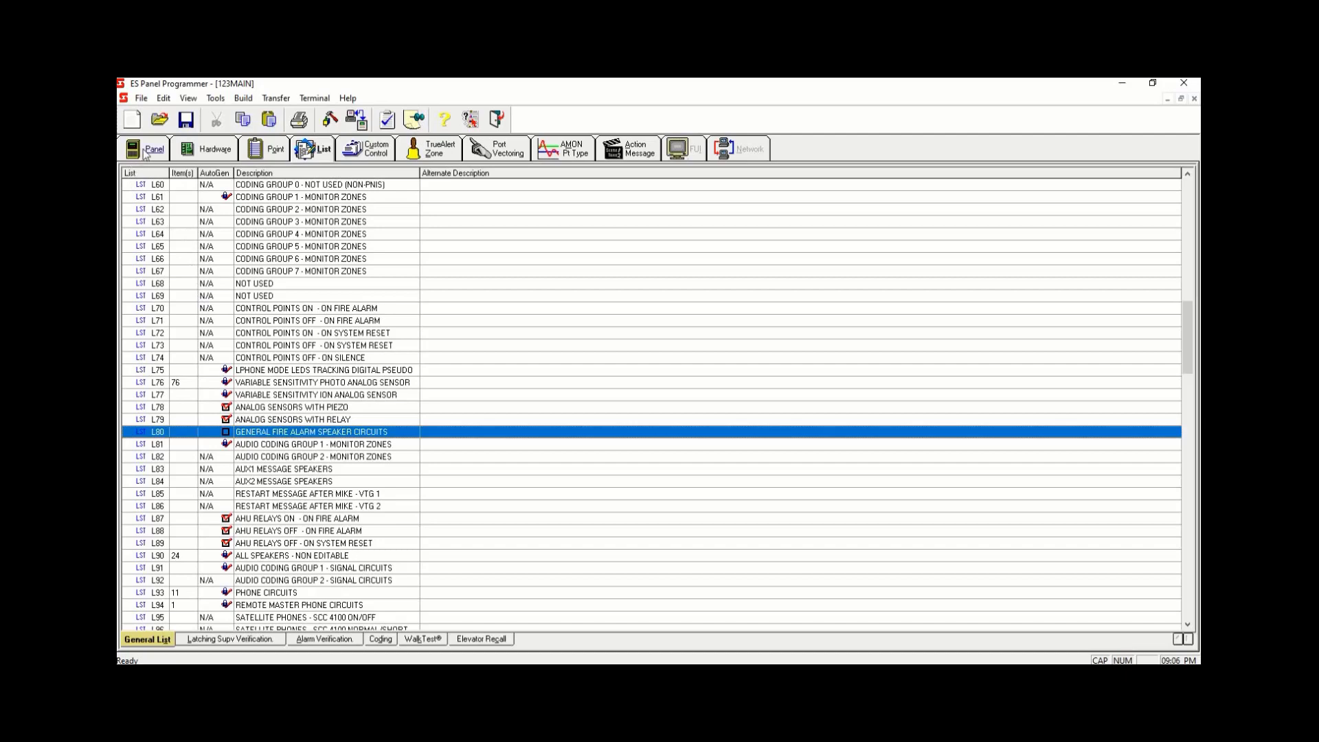
# - Open Auto Fill for CPU card display control keys 0-5-1 through 0-5-4
pyautogui.click(194, 156)
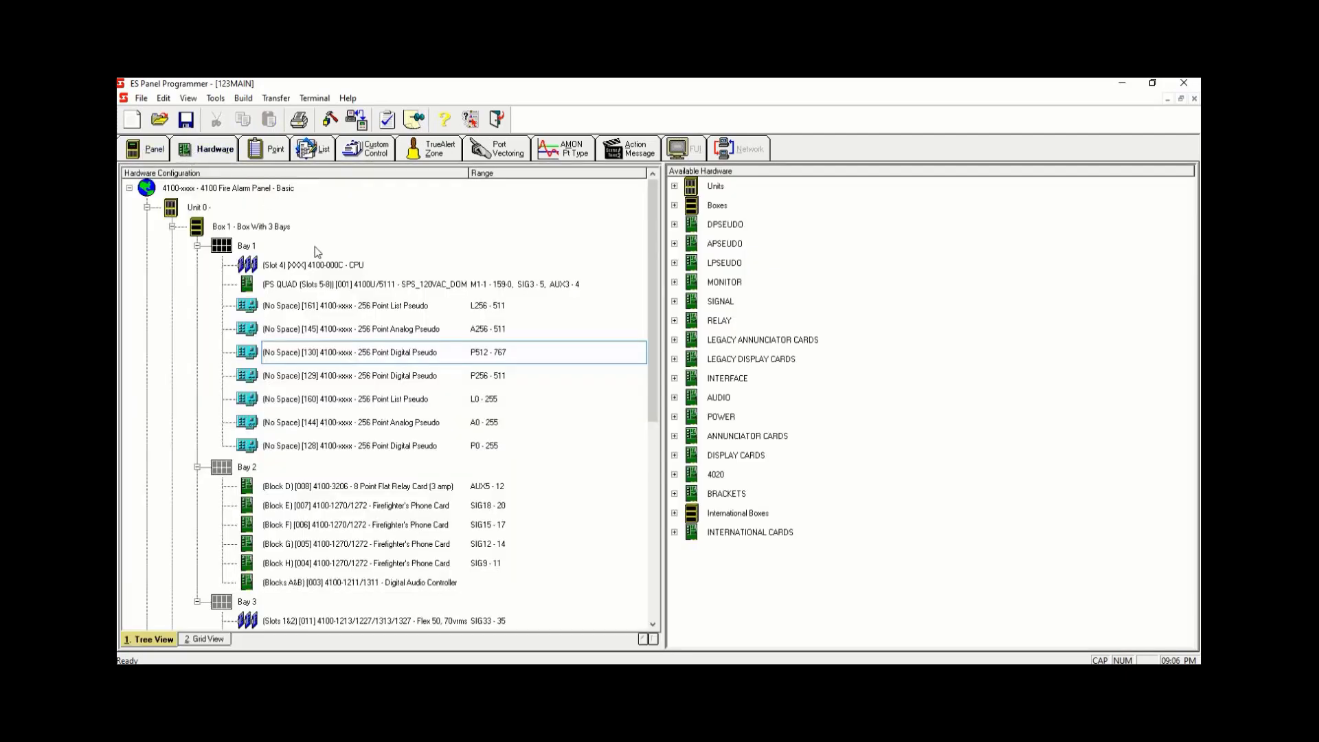
pyautogui.doubleClick(323, 266)
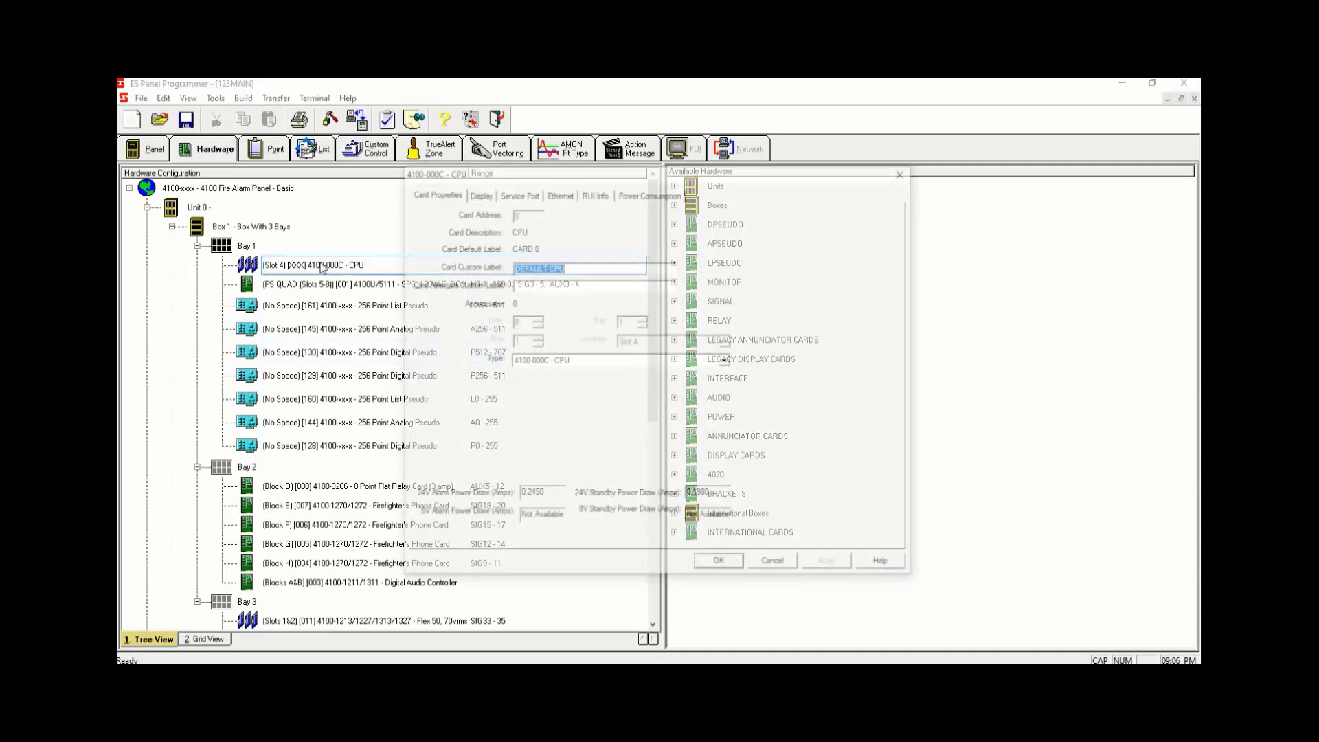
pyautogui.click(478, 195)
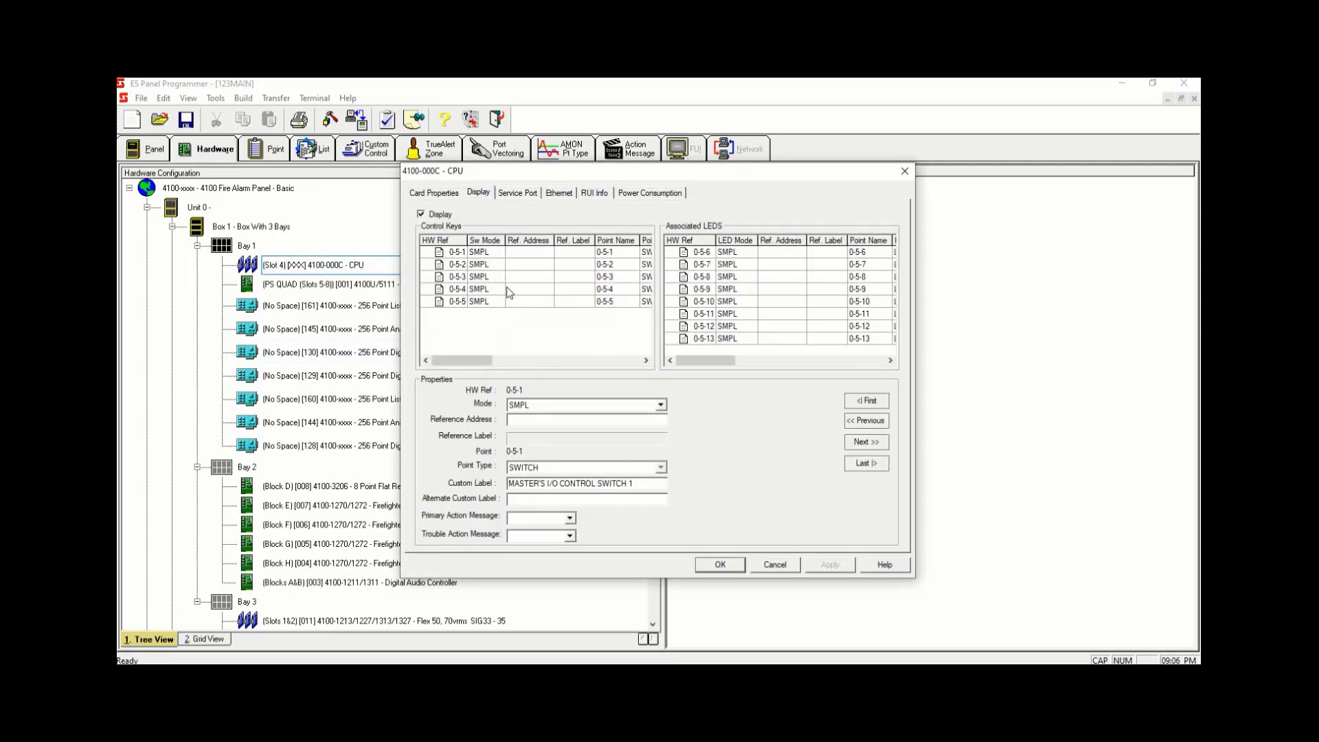
pyautogui.moveTo(507, 287); pyautogui.dragTo(512, 252)
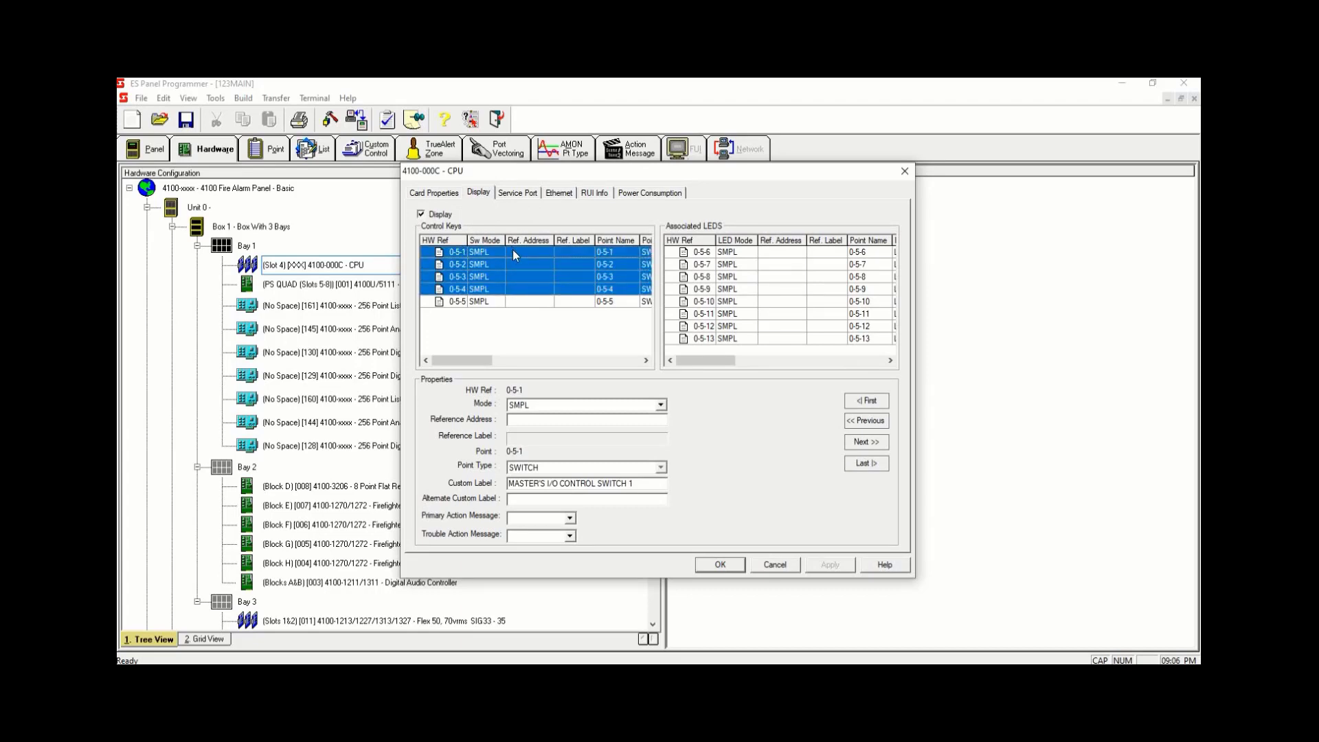
pyautogui.doubleClick(513, 253)
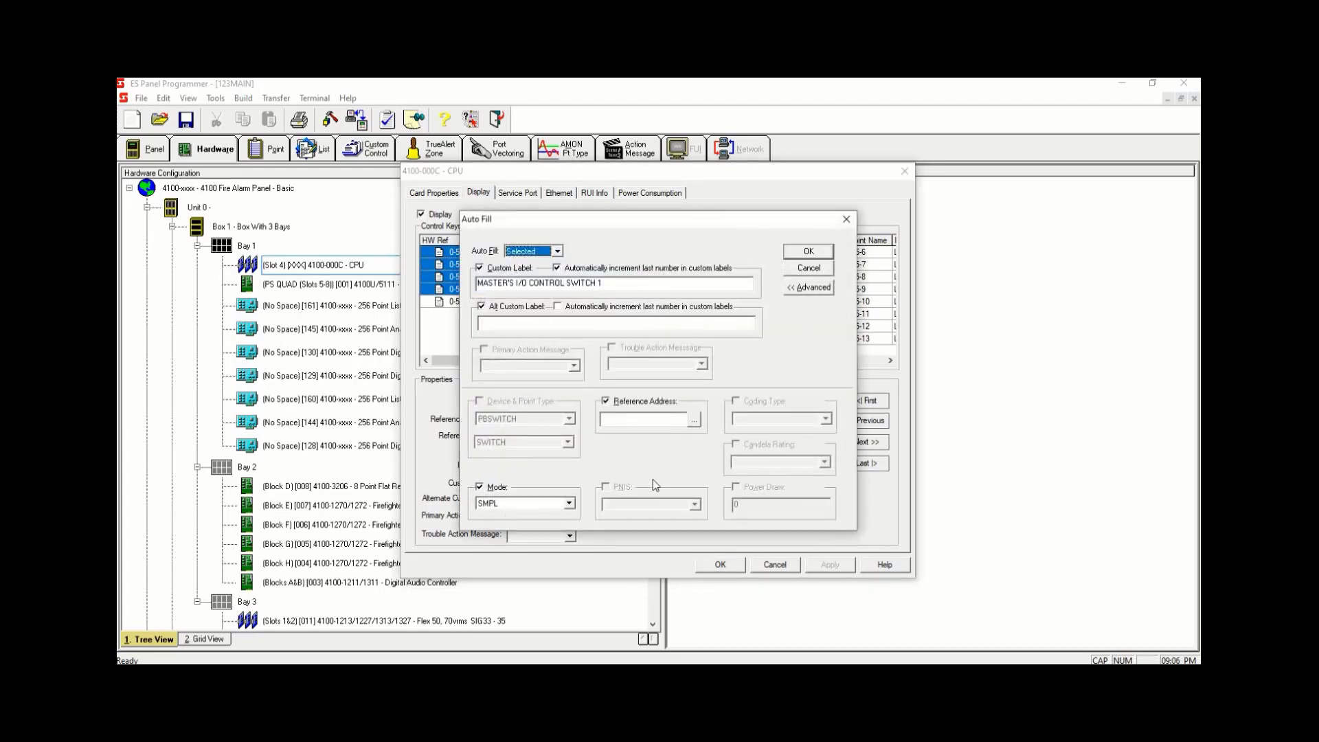
# - Auto-fill the selected control keys with reference address user digital pseudo P512 and mode TOF
pyautogui.click(695, 421)
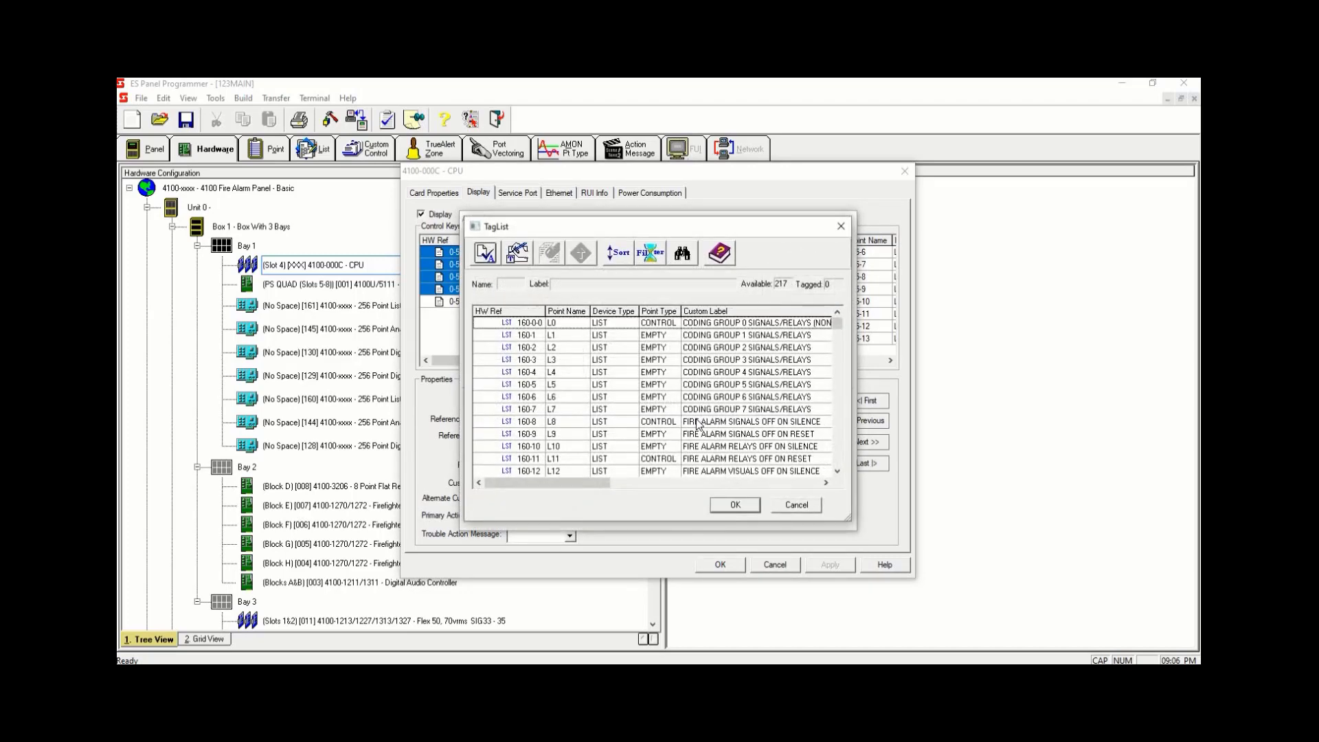
pyautogui.click(652, 257)
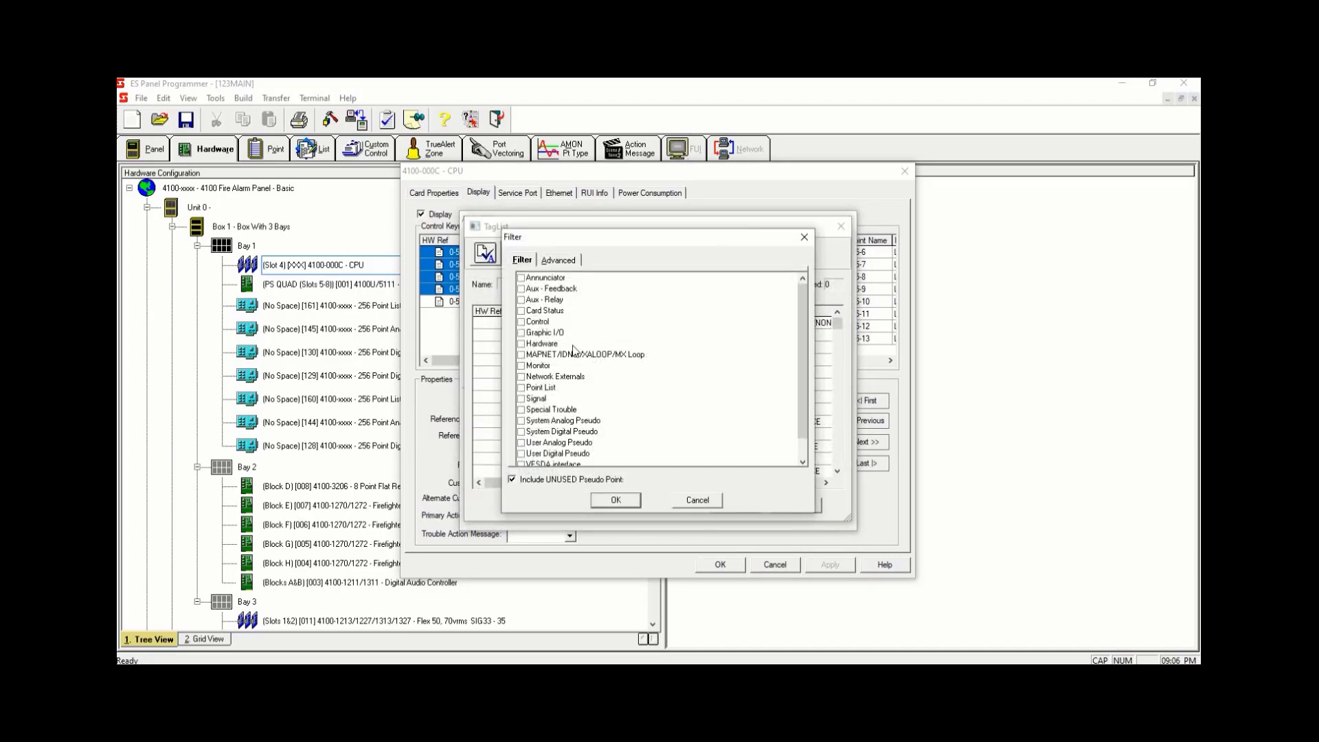
pyautogui.click(521, 454)
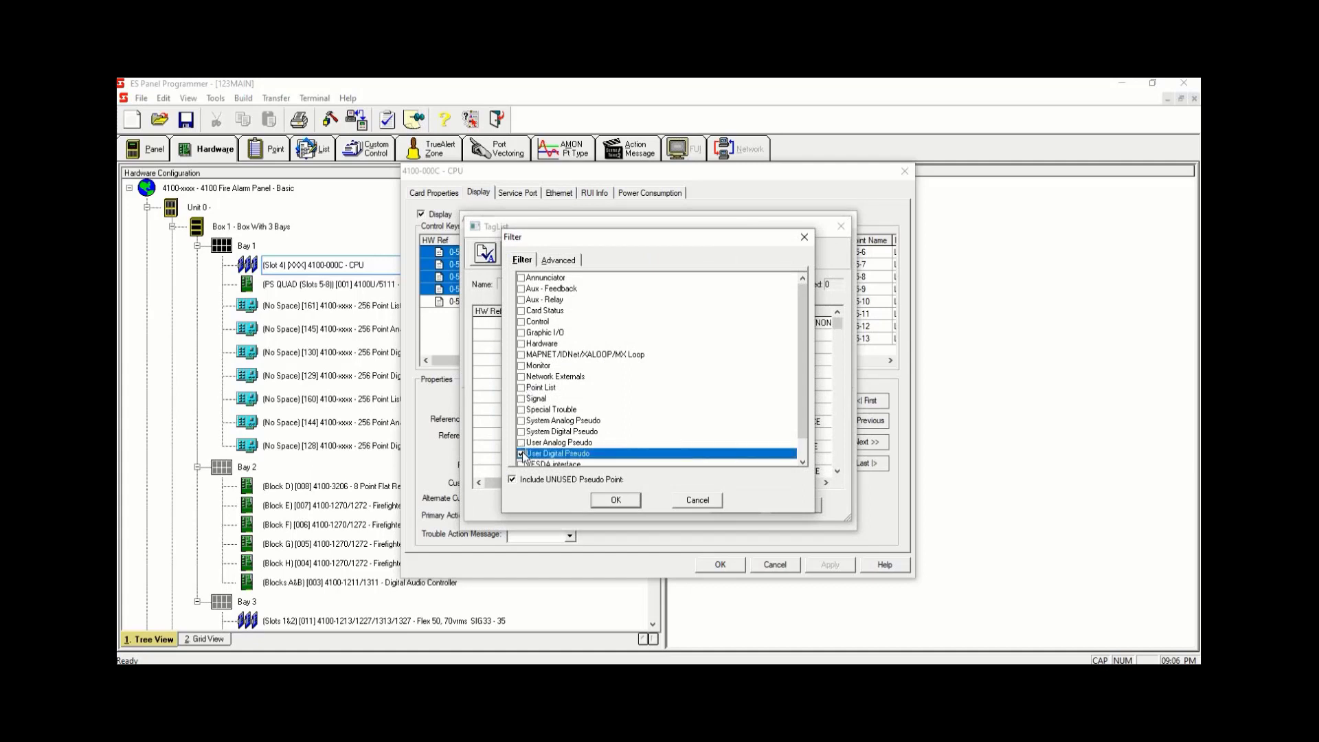
pyautogui.click(615, 500)
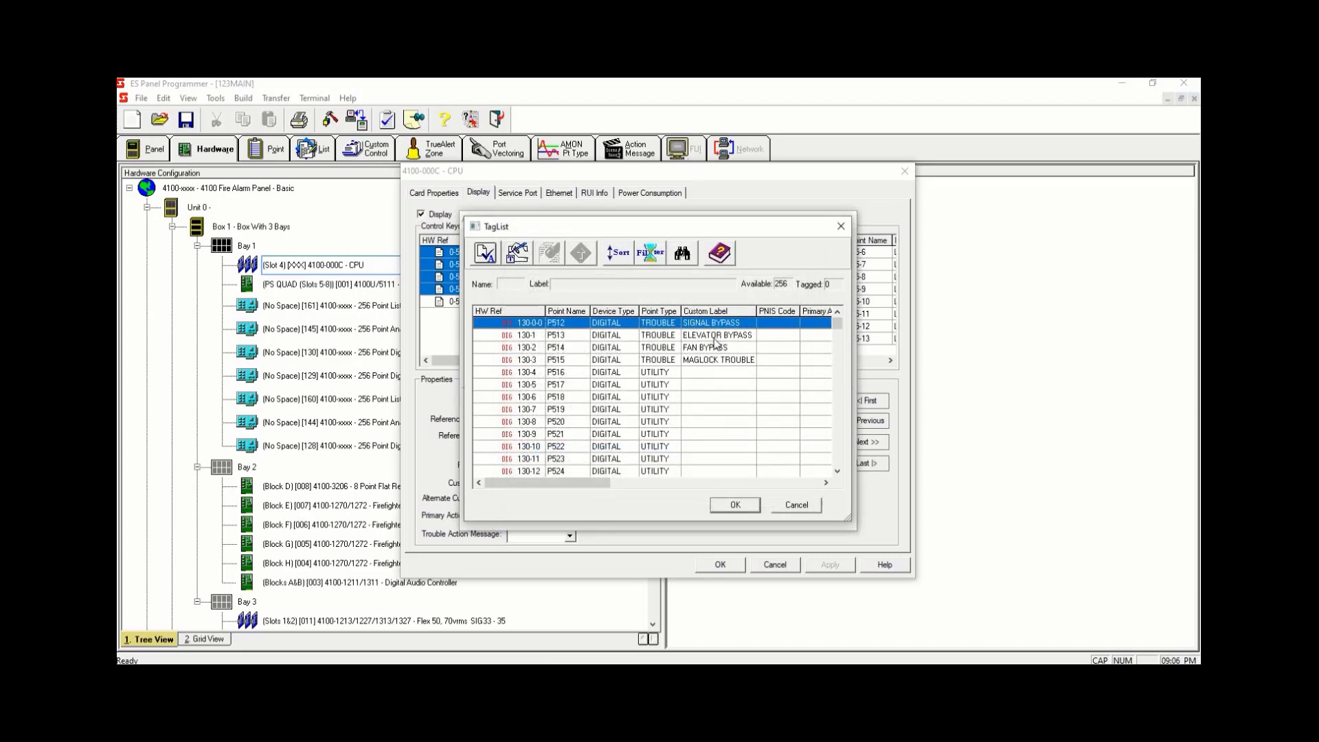
pyautogui.press('space')
pyautogui.click(726, 505)
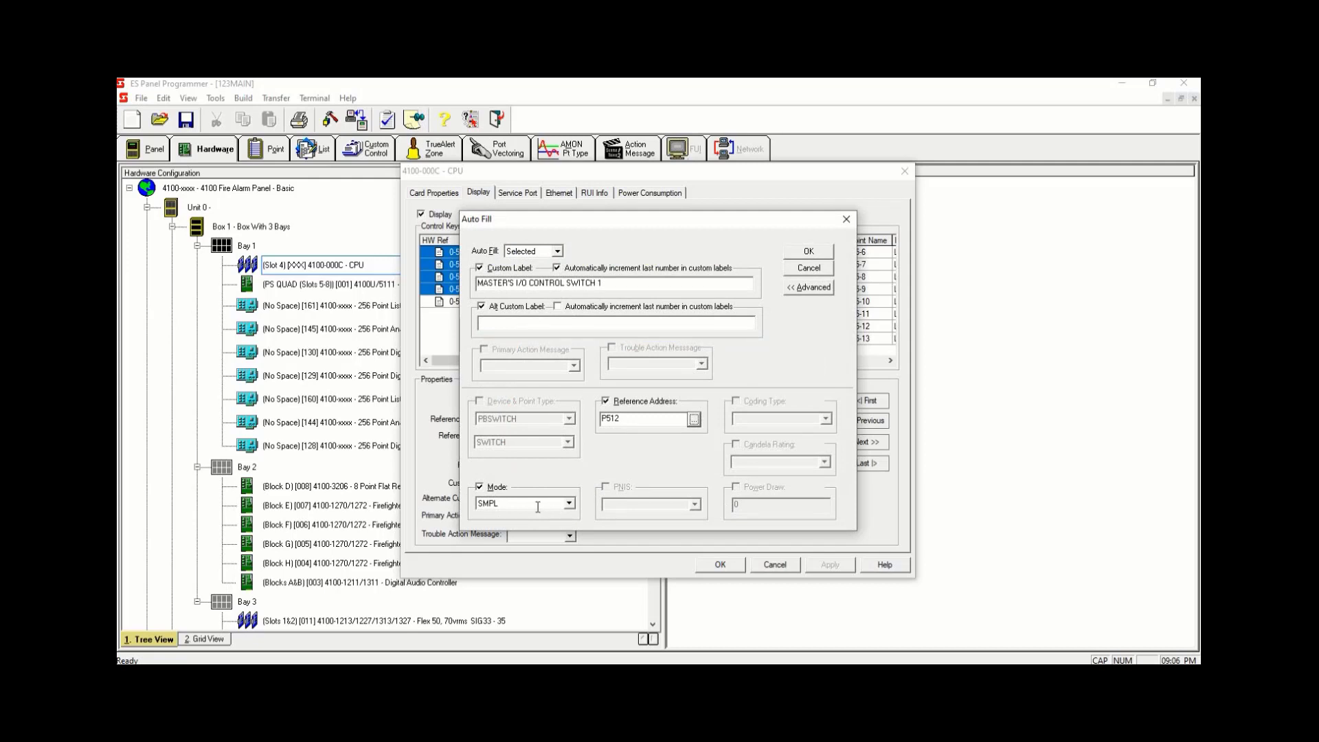
pyautogui.click(538, 507)
pyautogui.write('TOF')
pyautogui.click(801, 255)
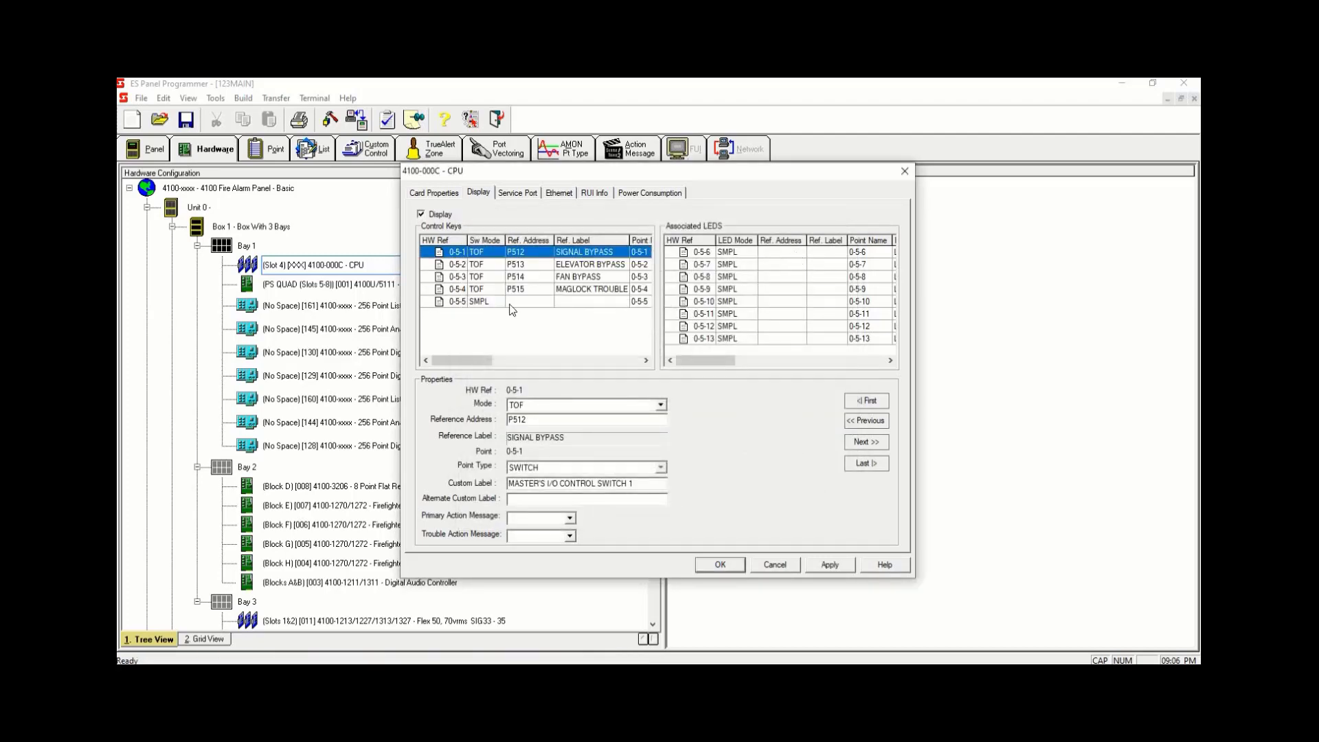
# - Set CPU control key 0-5-5 to mode TOF with reference address P34
pyautogui.click(544, 303)
pyautogui.doubleClick(539, 405)
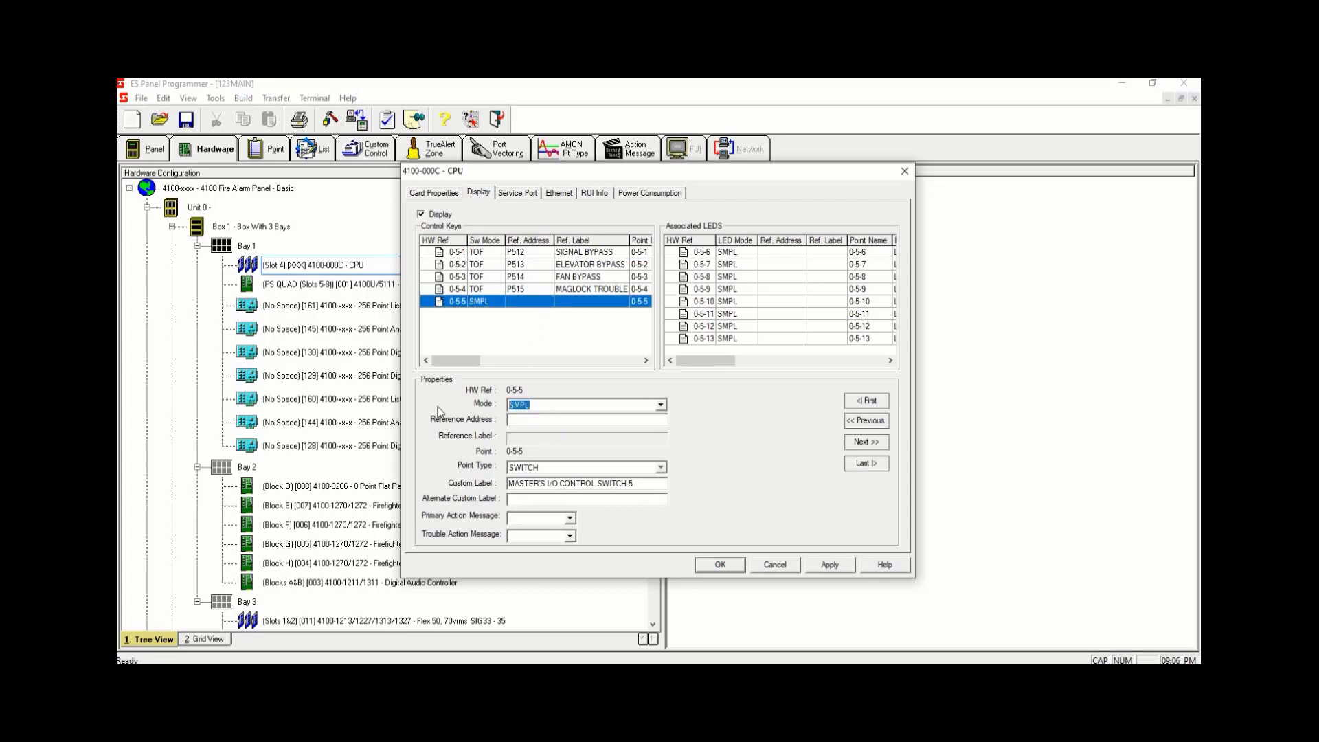
pyautogui.write('TOF')
pyautogui.click(548, 419)
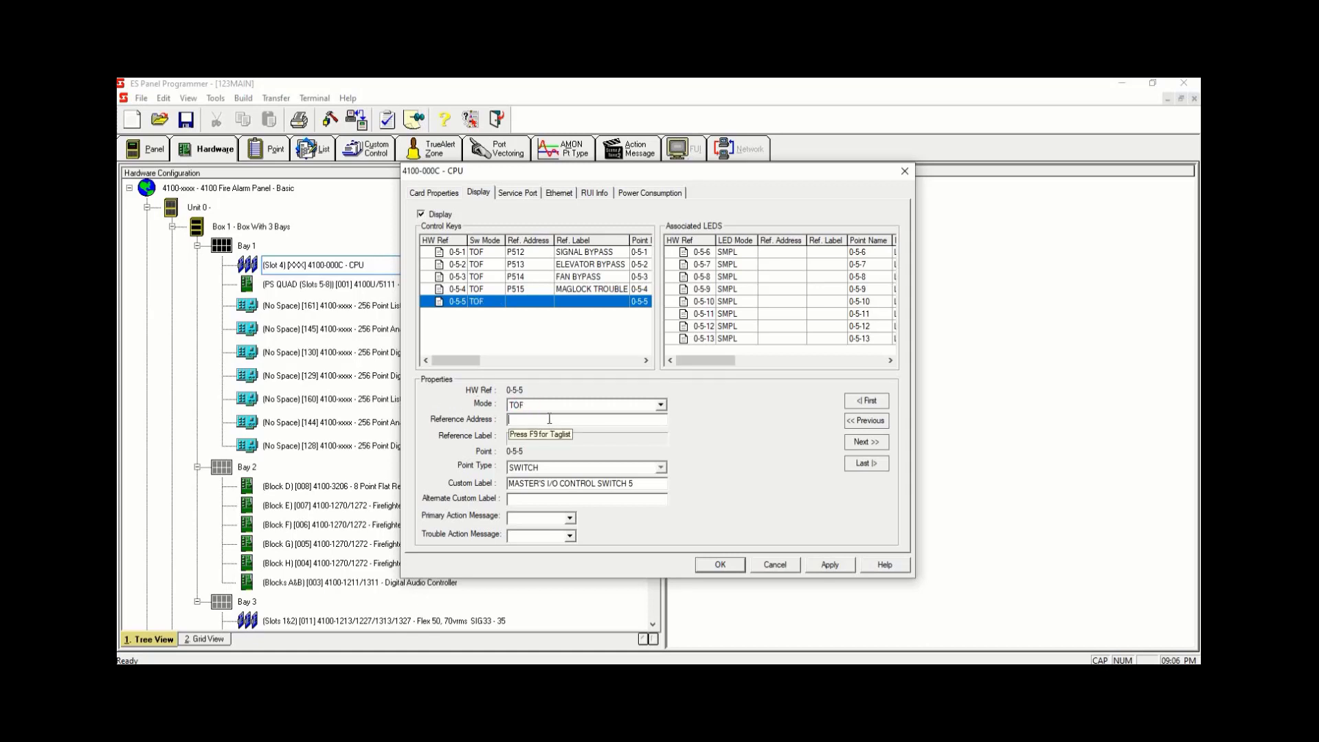
pyautogui.write('P34')
# - Auto-fill associated LEDs 0-5-6 through 0-5-9 with reference address P512 tagged from the list and mode ON
pyautogui.click(787, 256)
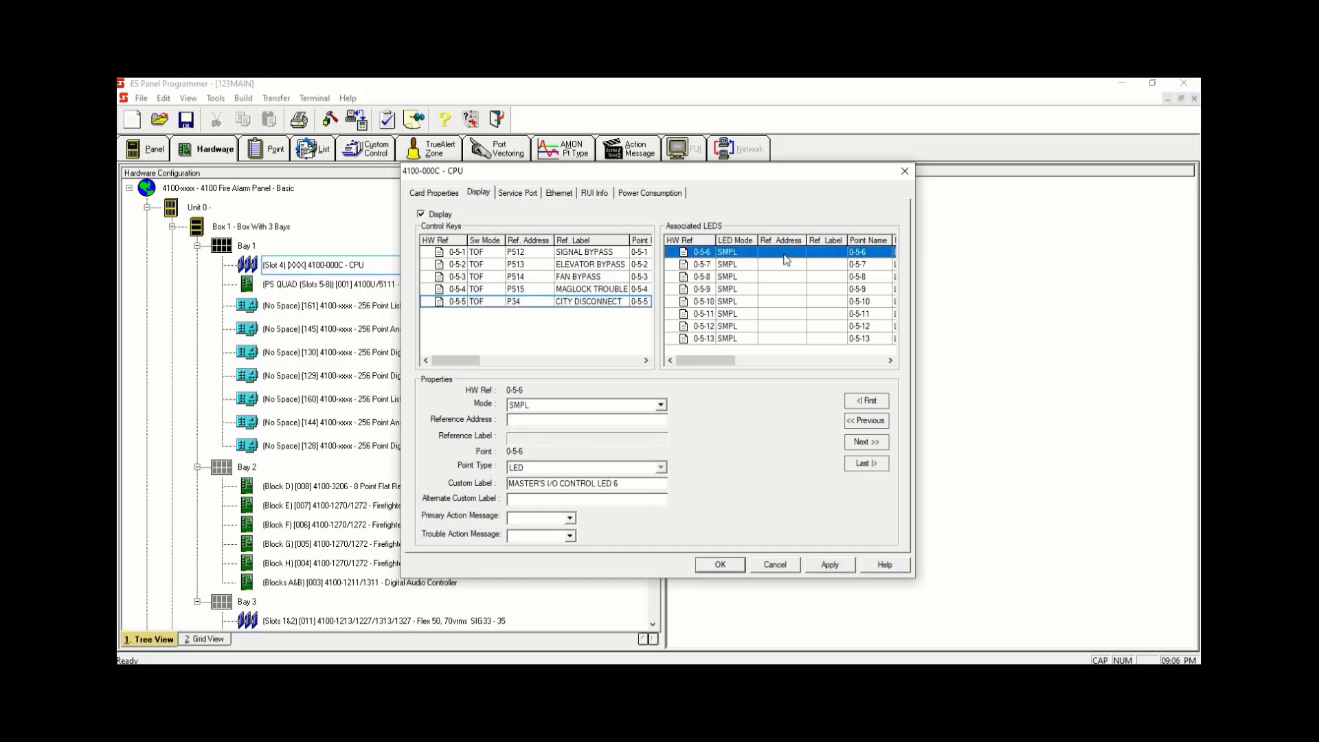
pyautogui.moveTo(764, 303); pyautogui.dragTo(762, 254)
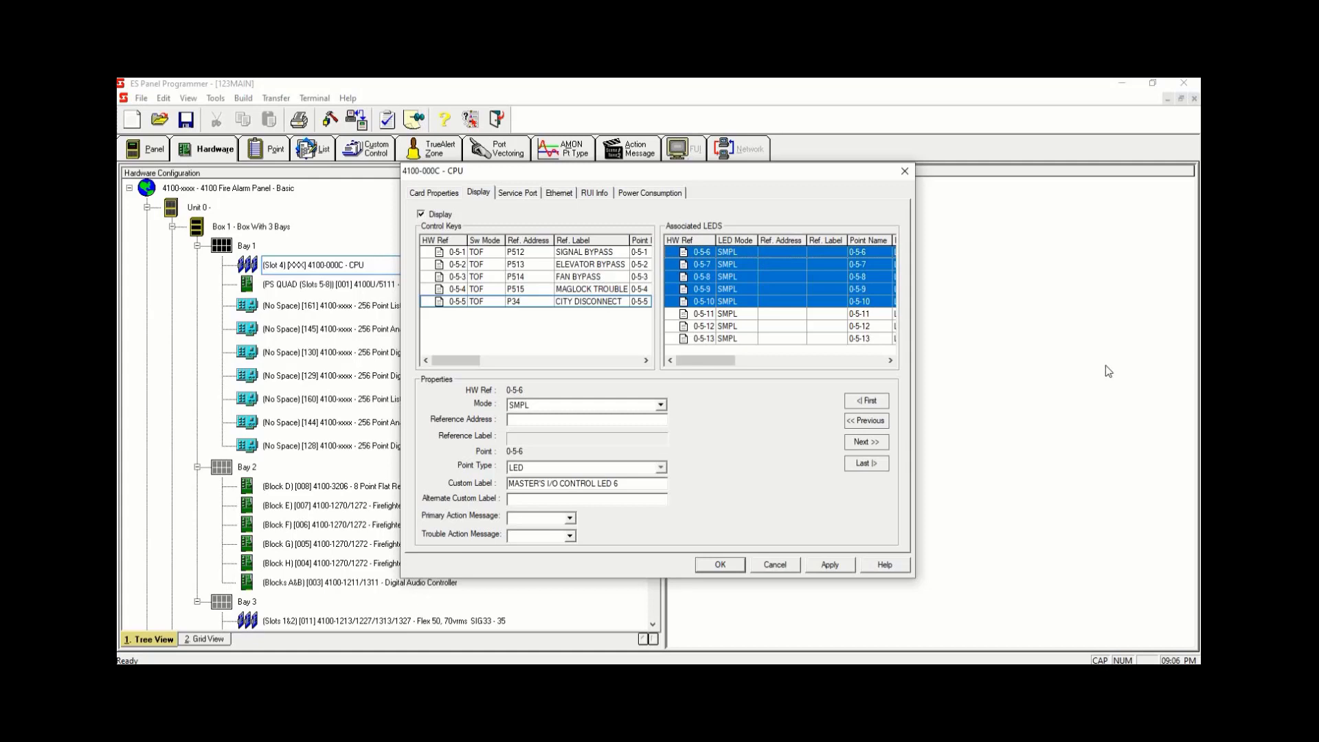
pyautogui.moveTo(765, 288); pyautogui.dragTo(743, 252)
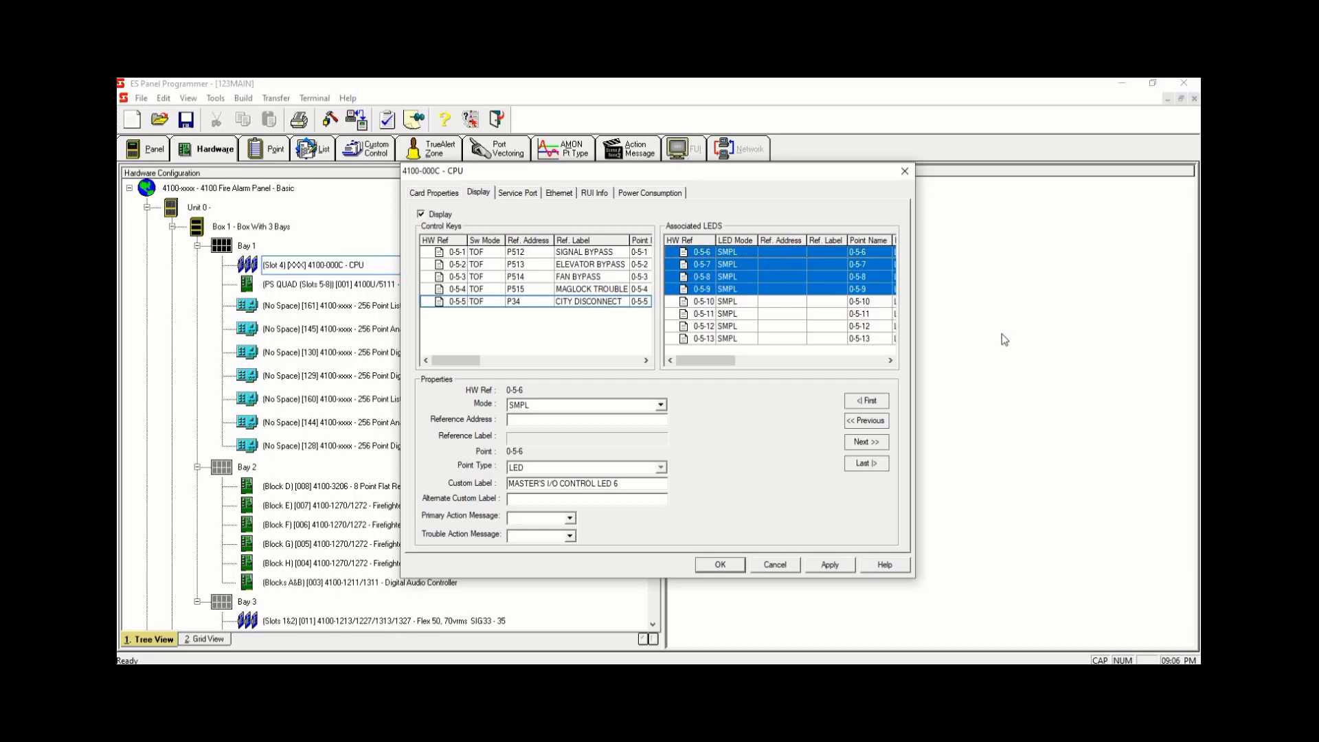
pyautogui.hotkey('ctrl', 'f')
pyautogui.click(695, 421)
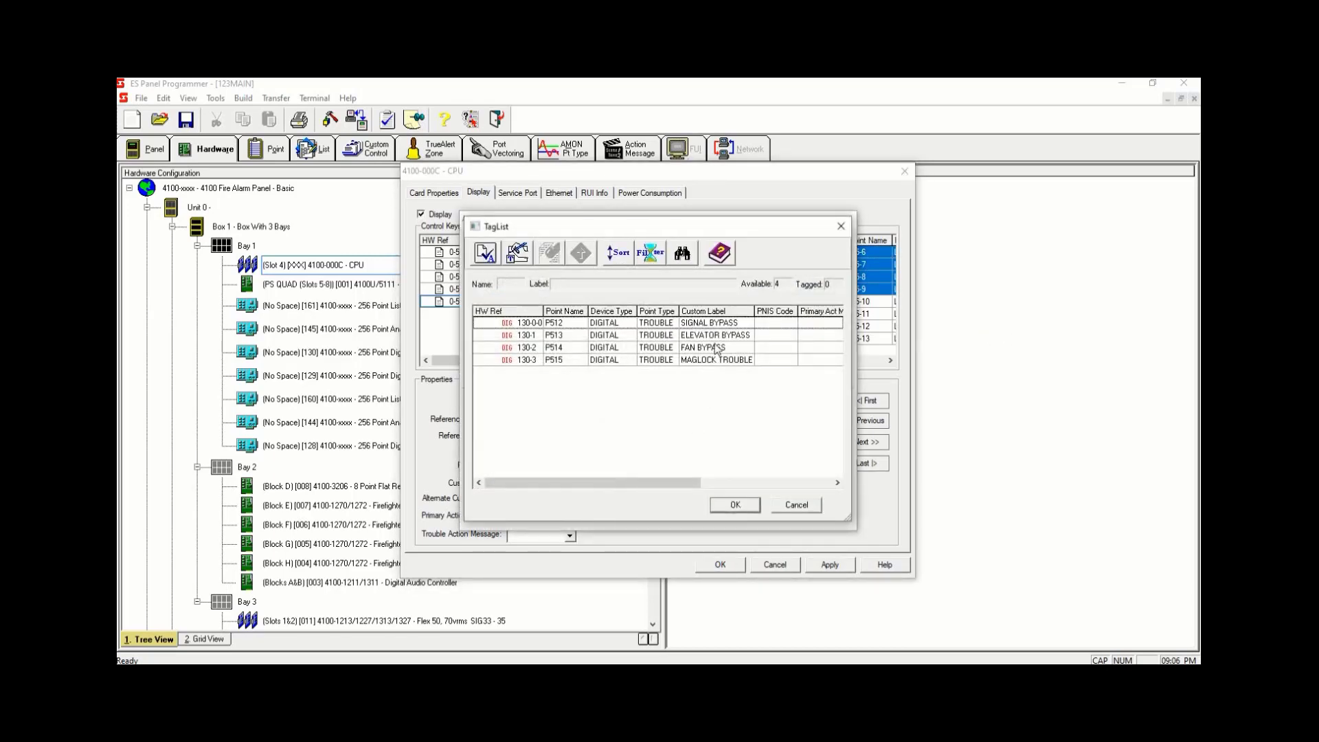
pyautogui.click(725, 324)
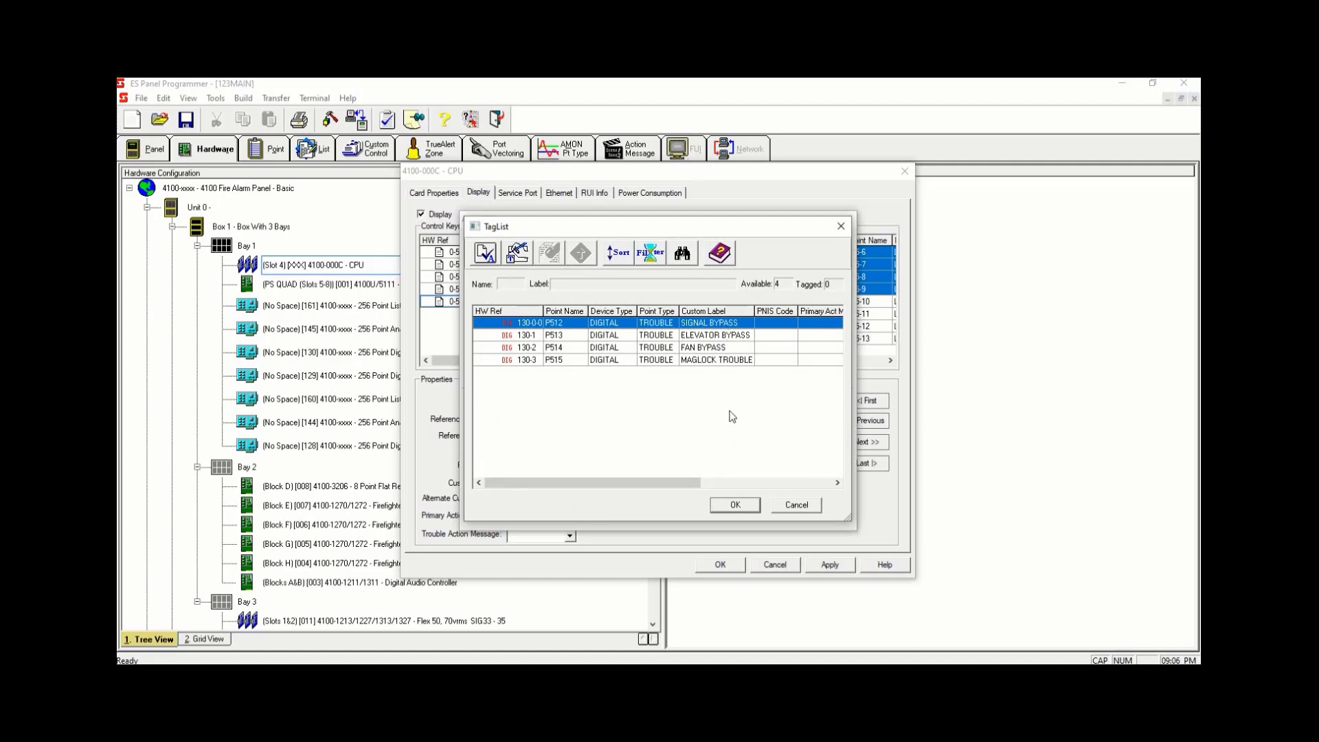
pyautogui.click(732, 505)
pyautogui.click(527, 504)
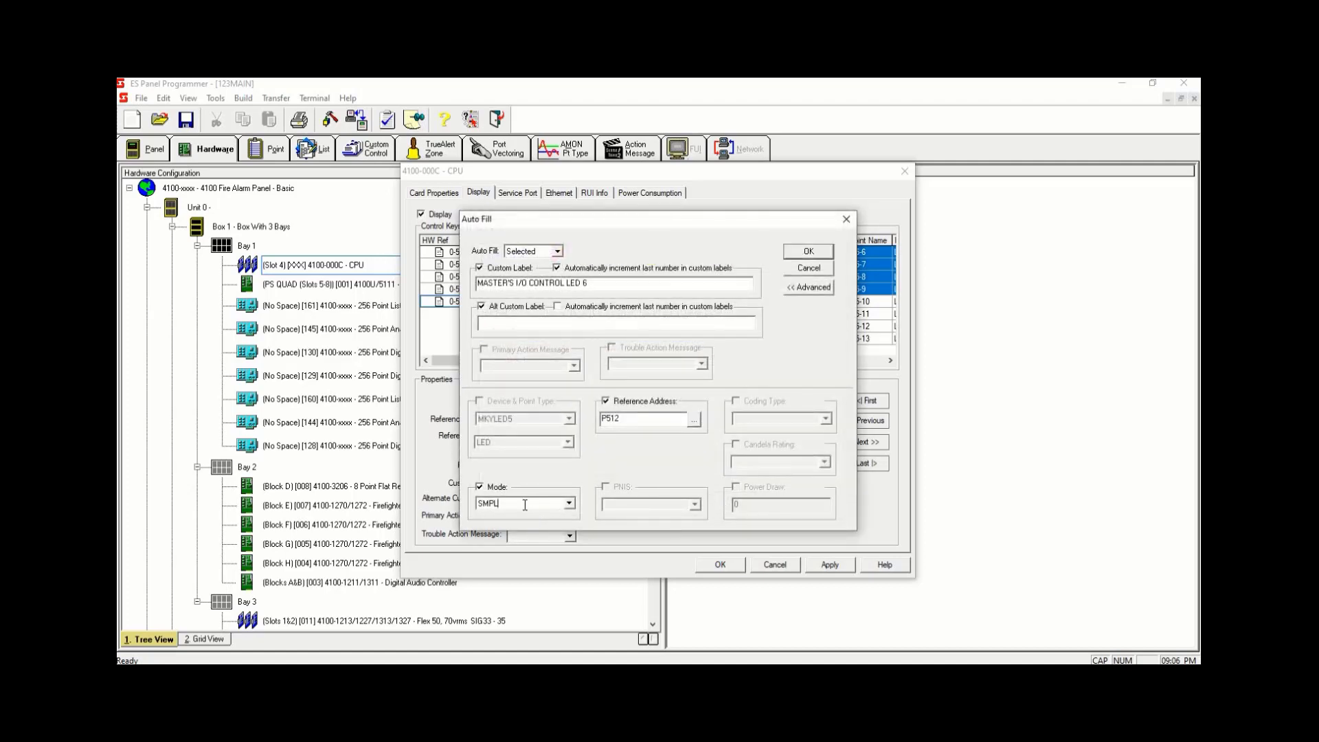
pyautogui.write('ON')
pyautogui.click(807, 251)
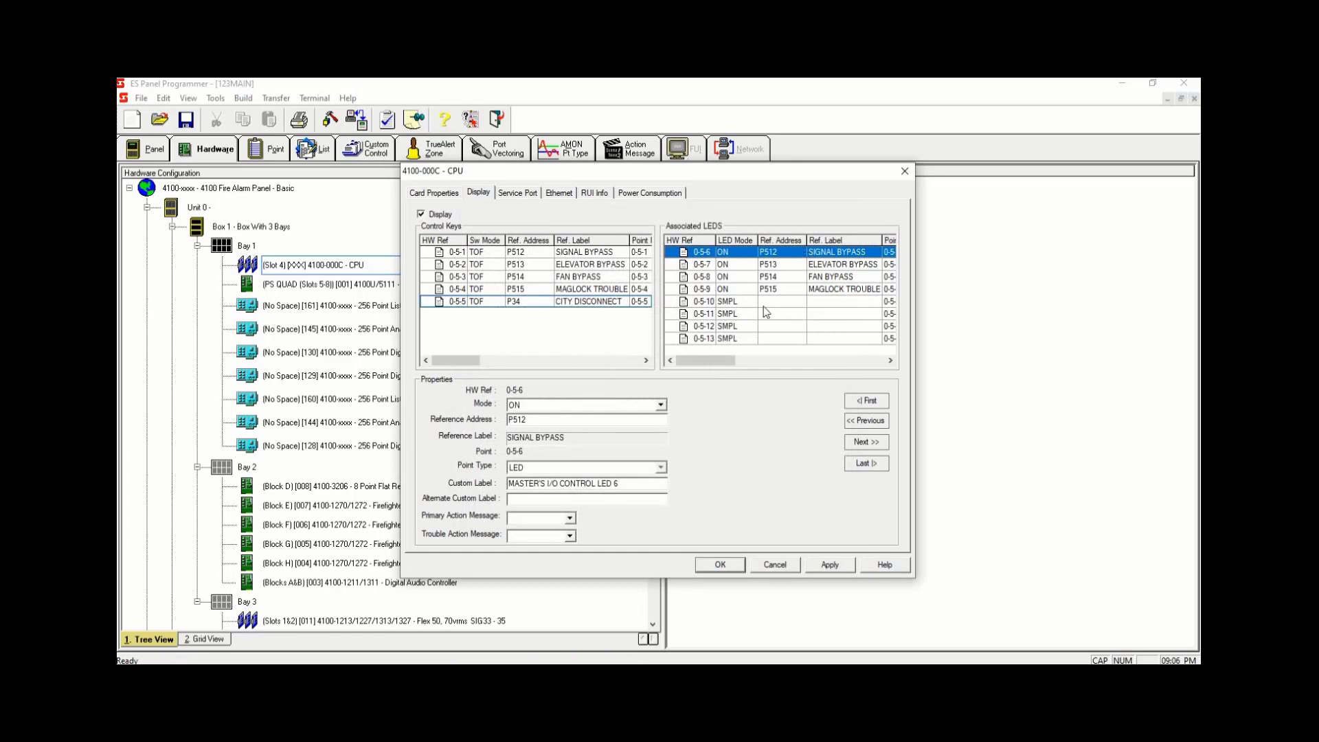
# - Set associated LED 0-5-10 to mode ON with reference address P34
pyautogui.click(759, 302)
pyautogui.click(617, 406)
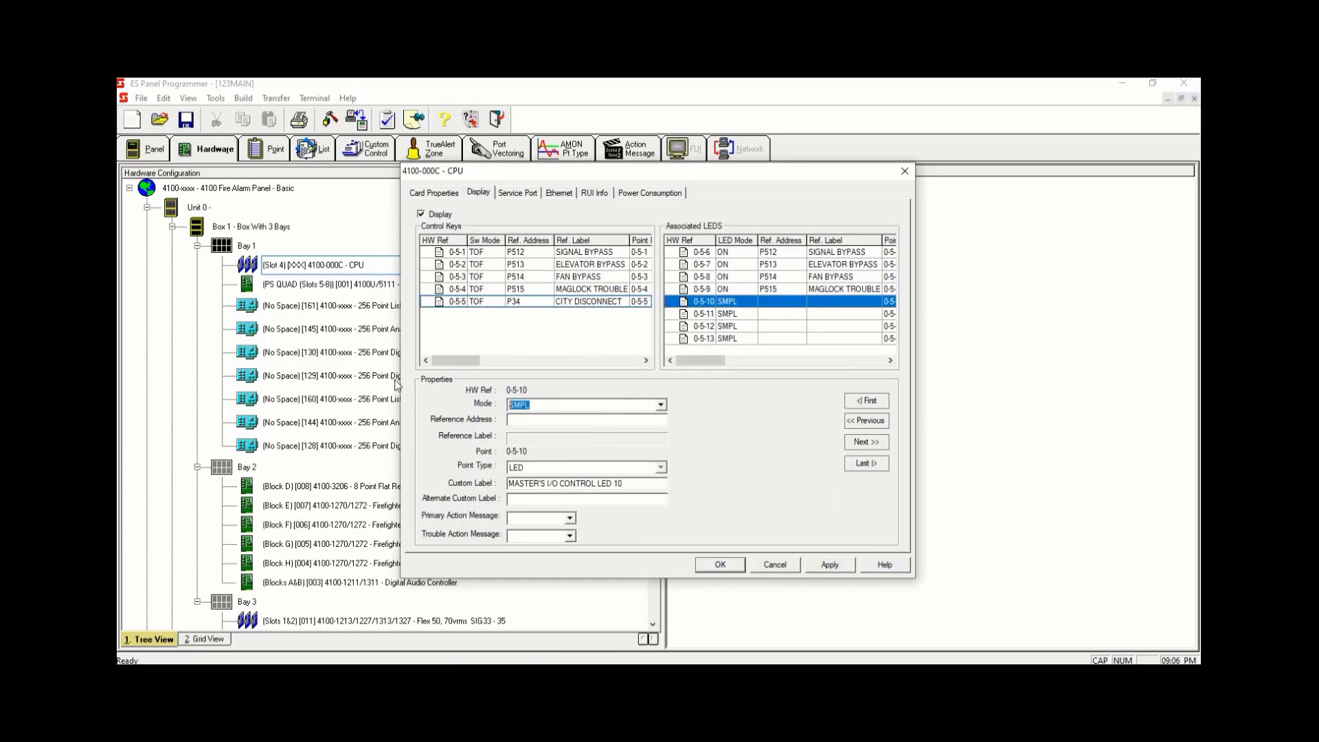
pyautogui.write('ON')
pyautogui.click(526, 425)
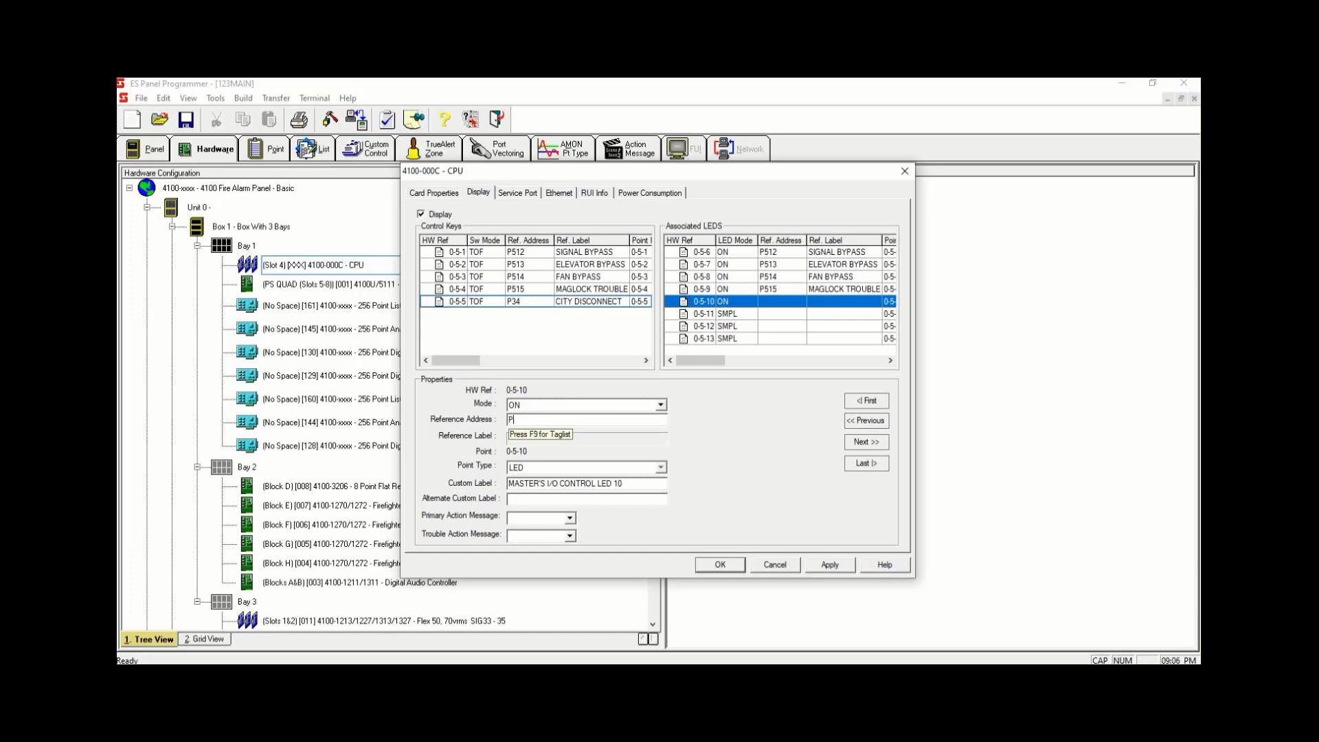
pyautogui.write('P34')
# - Review the control key and associated LED assignments by selecting their rows in turn
pyautogui.click(760, 291)
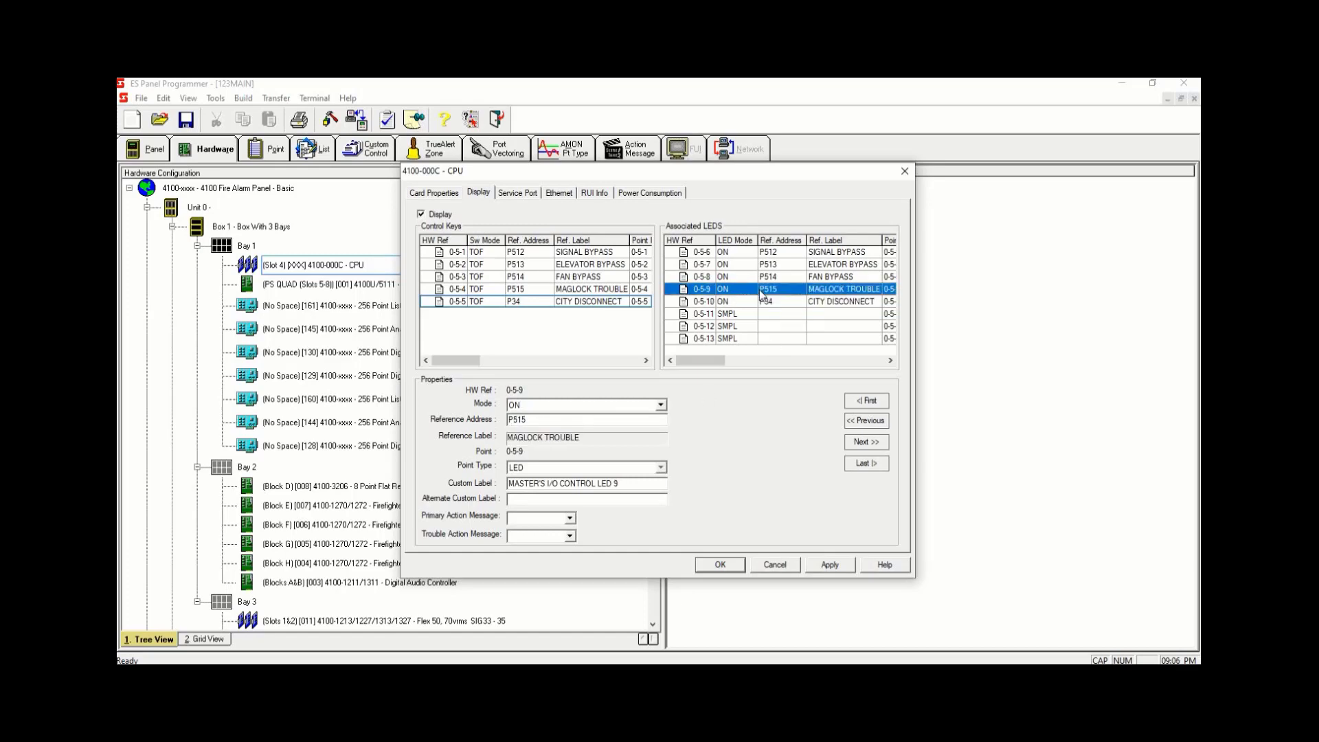
pyautogui.click(541, 254)
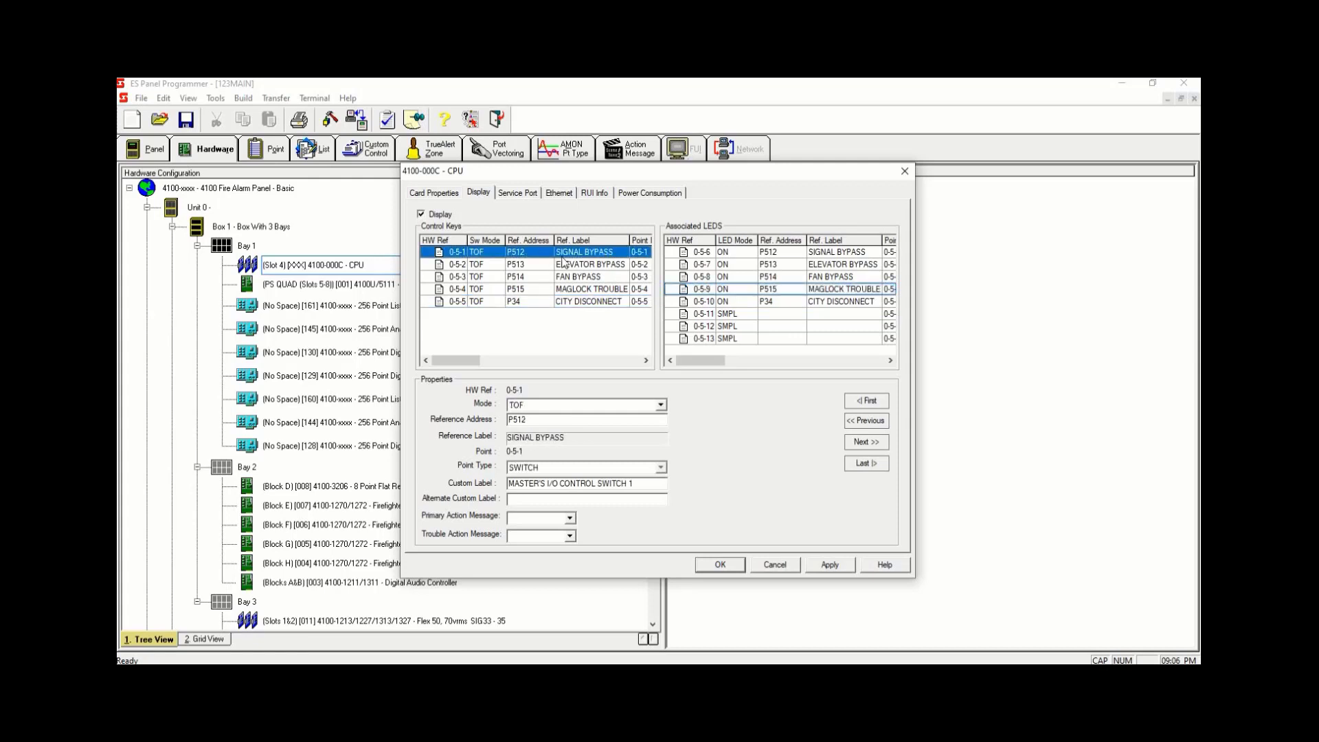
pyautogui.click(738, 254)
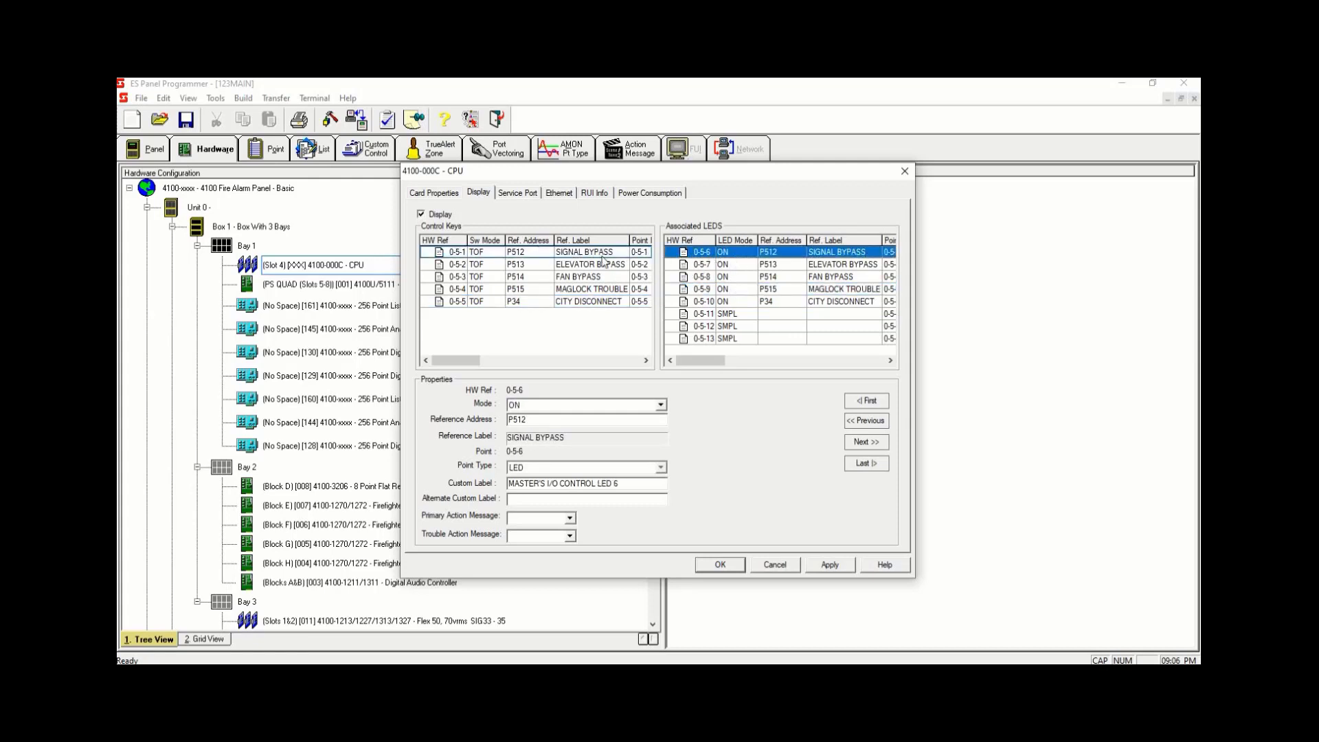
pyautogui.click(532, 266)
pyautogui.click(720, 267)
pyautogui.click(570, 277)
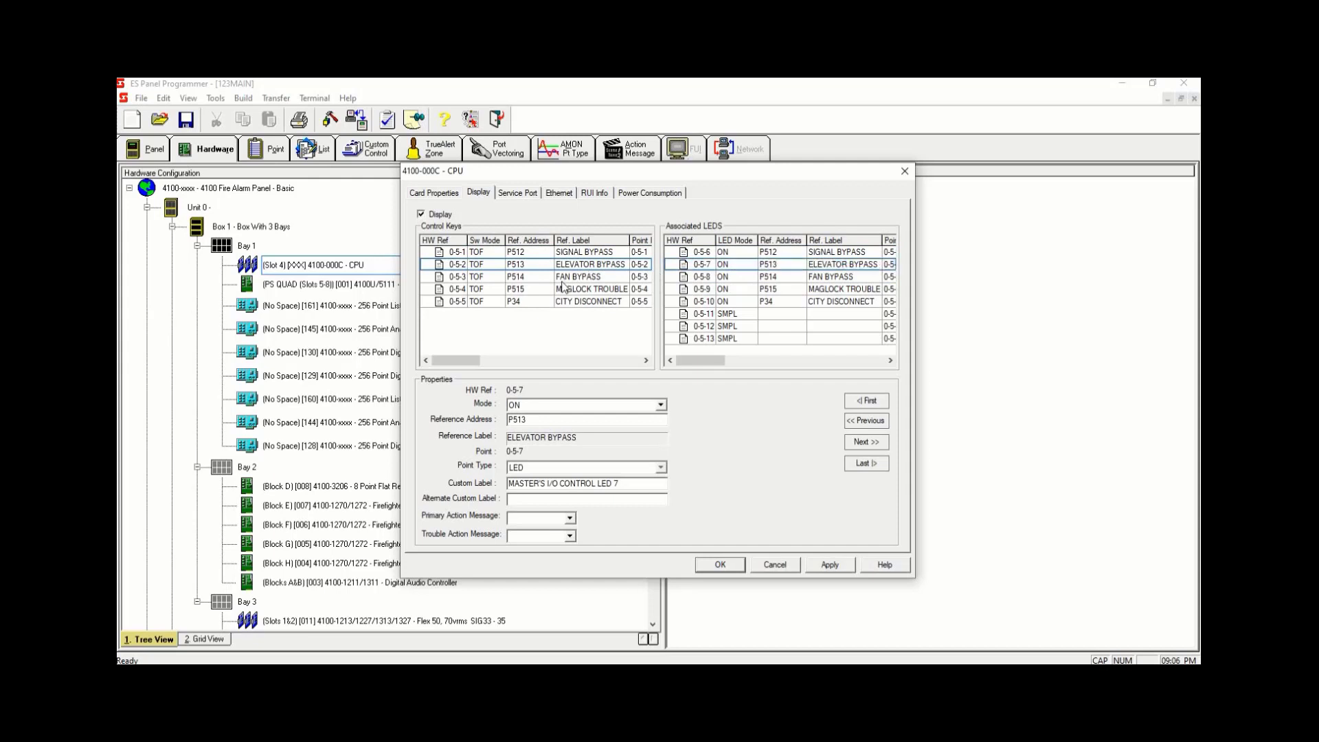
pyautogui.click(736, 290)
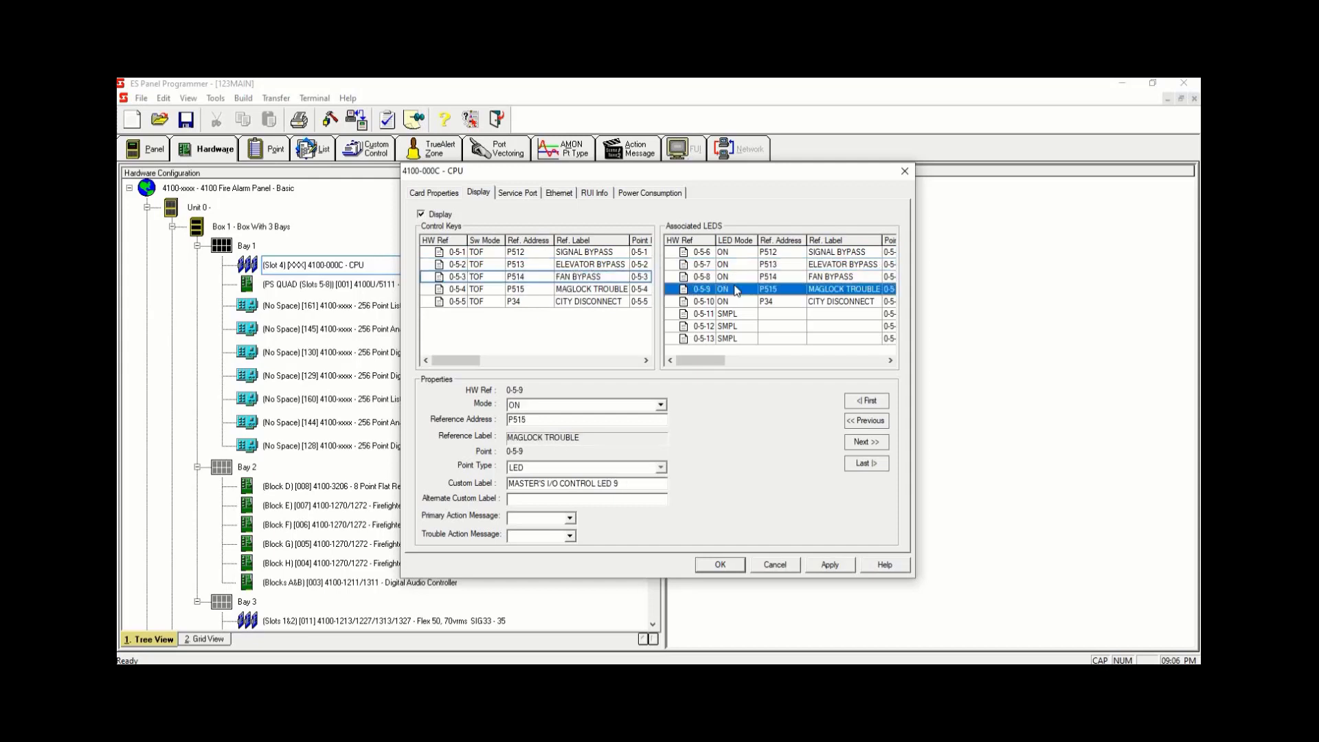
pyautogui.click(535, 255)
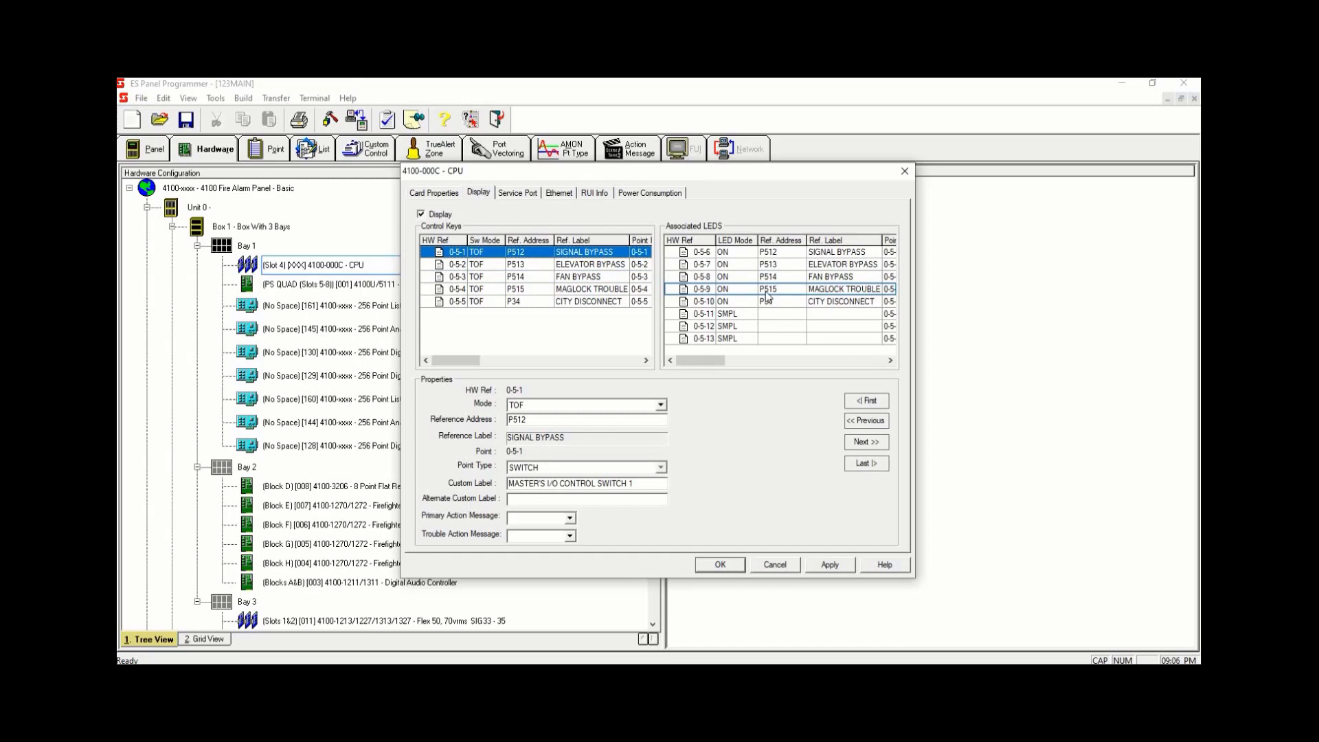
# - Apply and close the CPU card settings, marking the task as completed
pyautogui.click(829, 566)
pyautogui.click(721, 567)
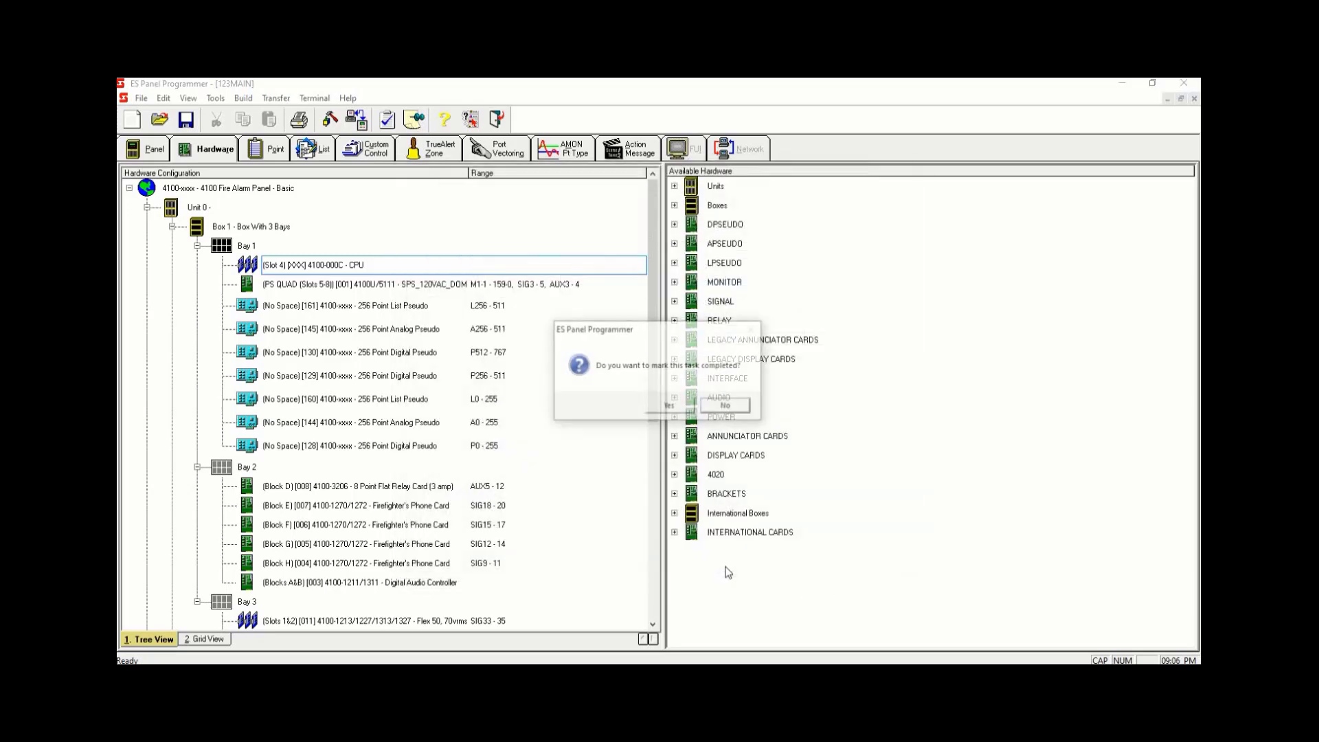
pyautogui.click(672, 411)
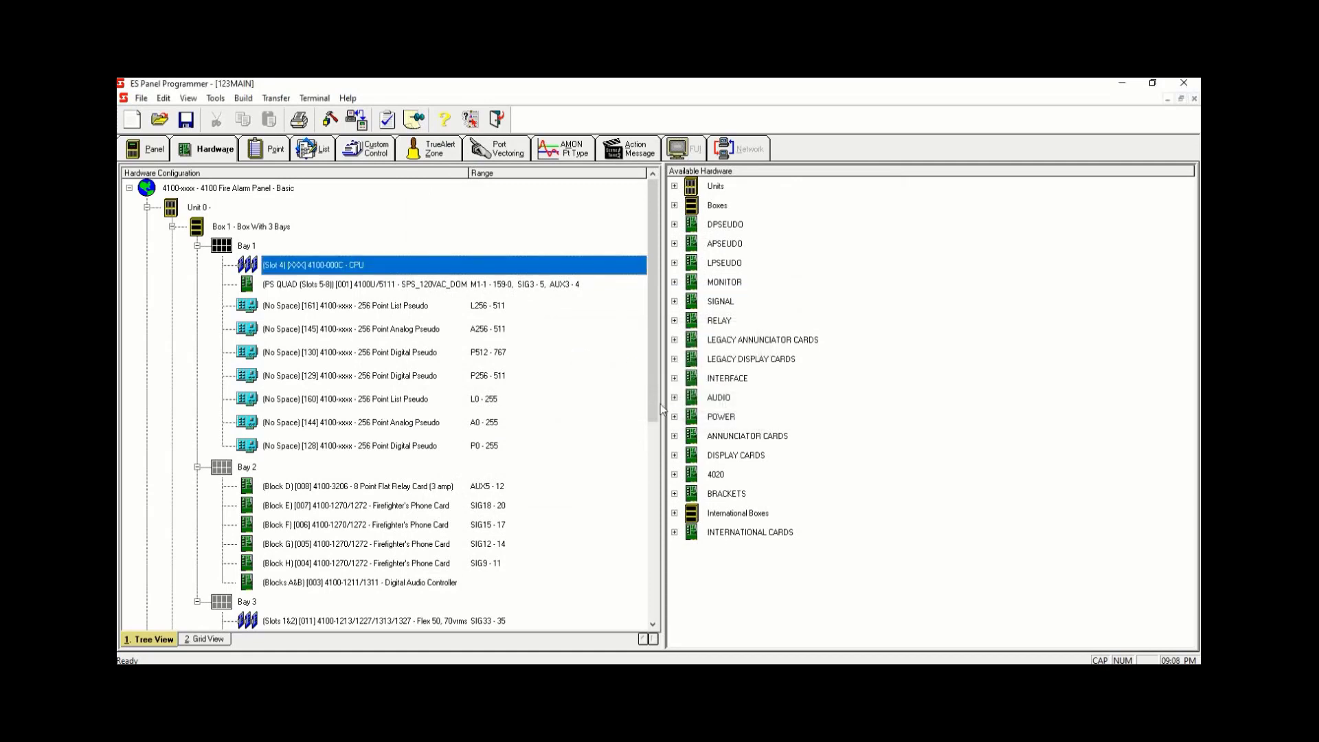
# - In Custom Control, rename Program 4 to RELAY ACTIVATION
pyautogui.click(371, 149)
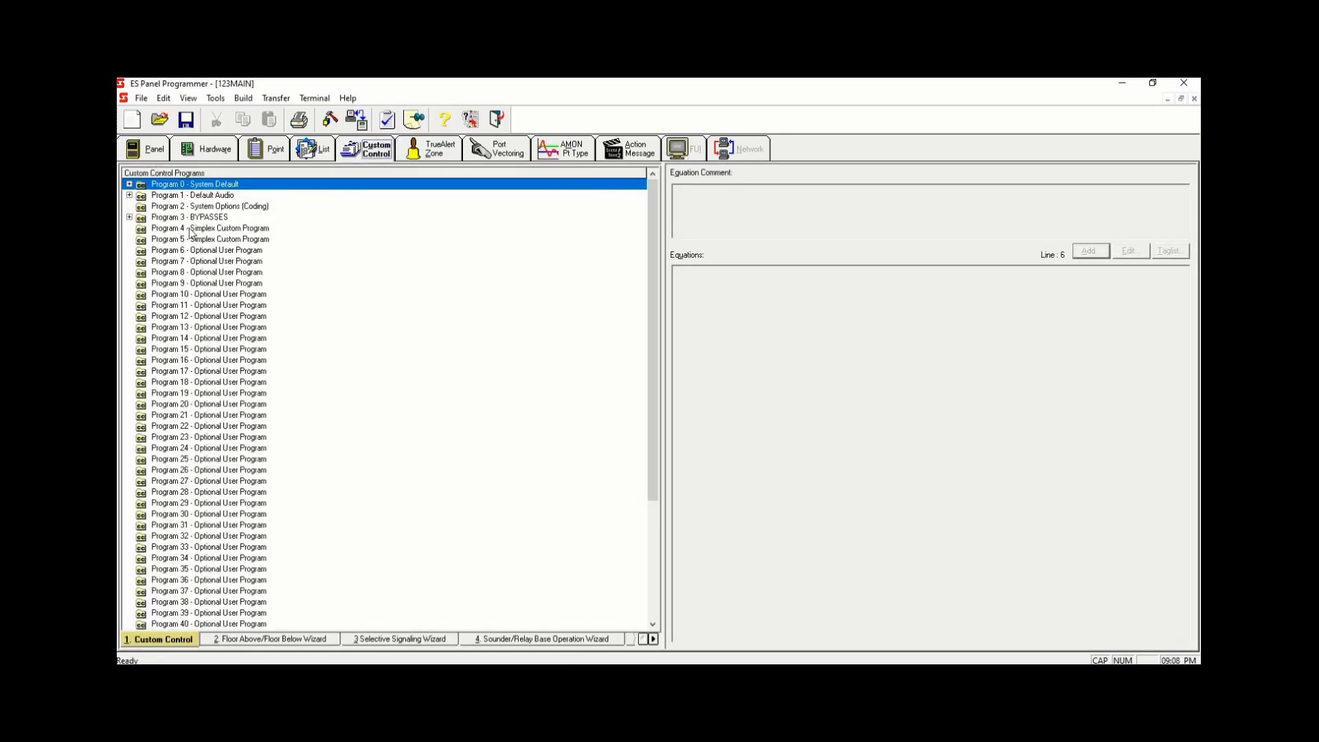
pyautogui.doubleClick(190, 229)
pyautogui.press('BackSpace')
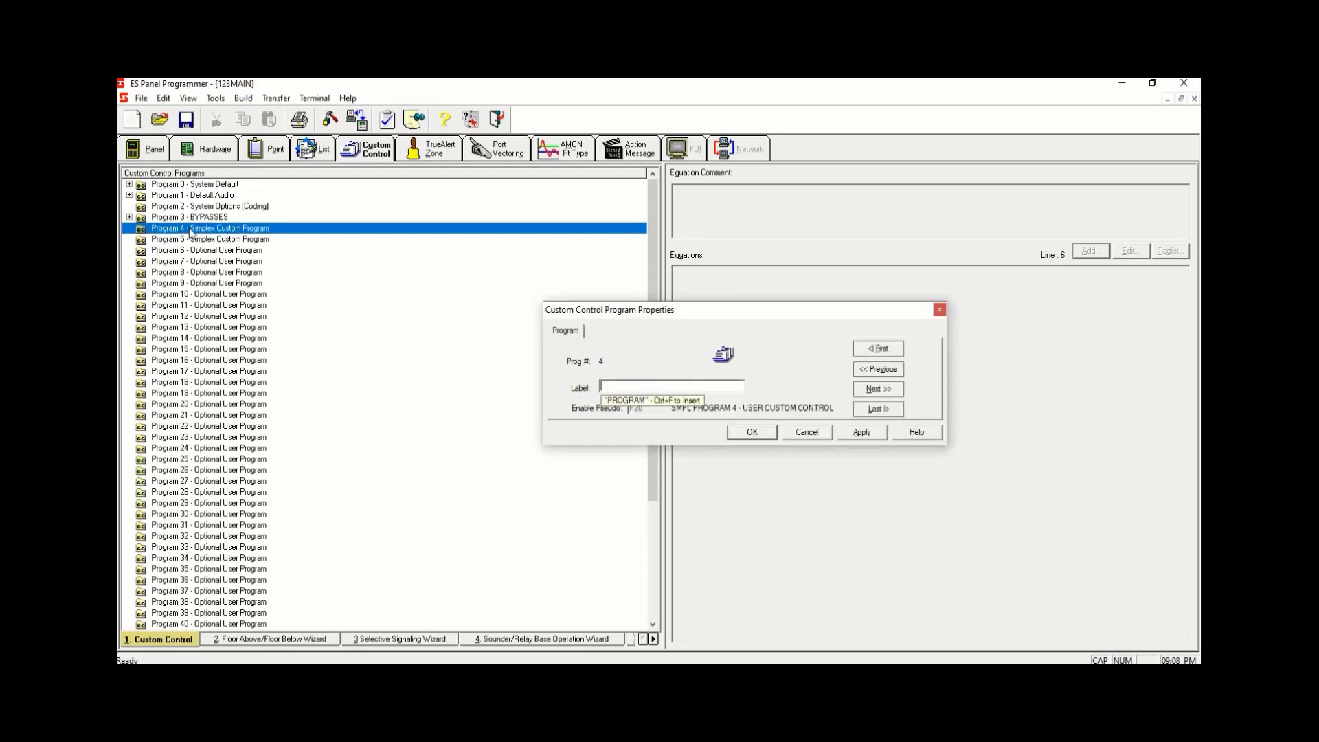
pyautogui.write('RELAY ')
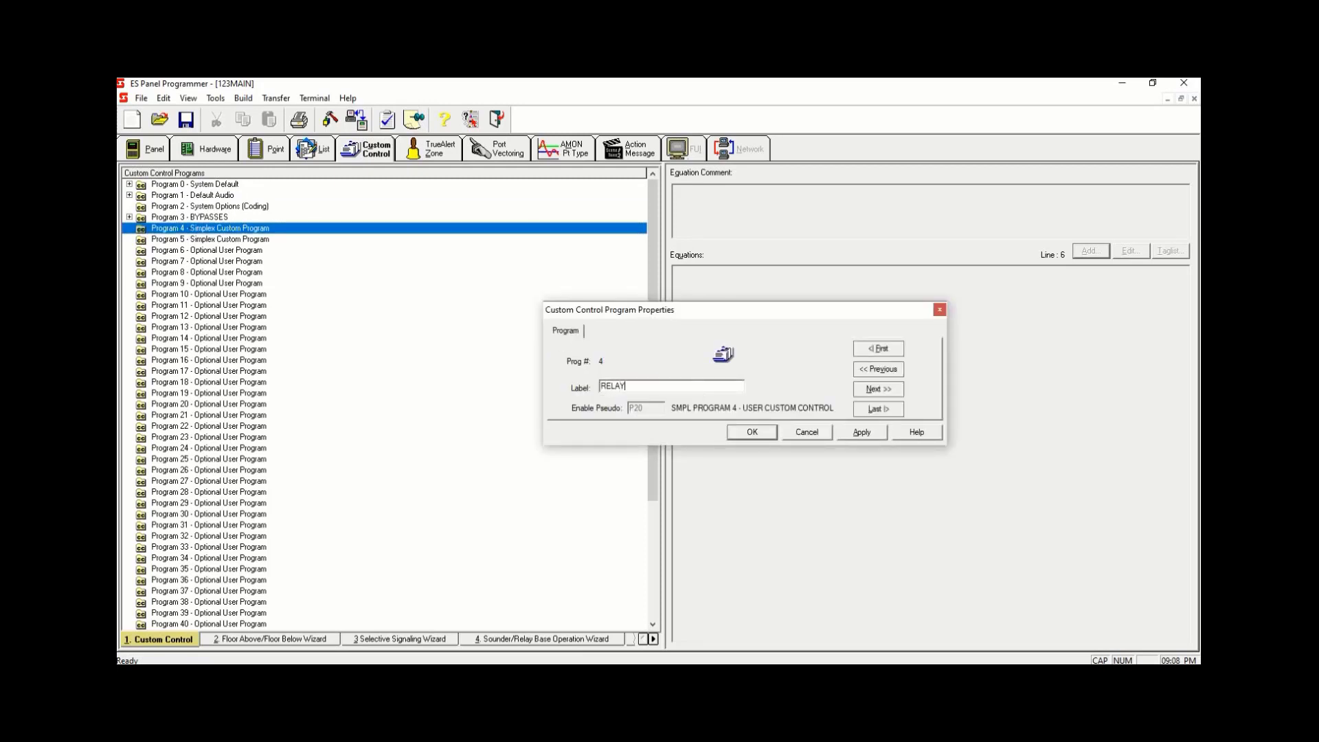
pyautogui.write('ACTI')
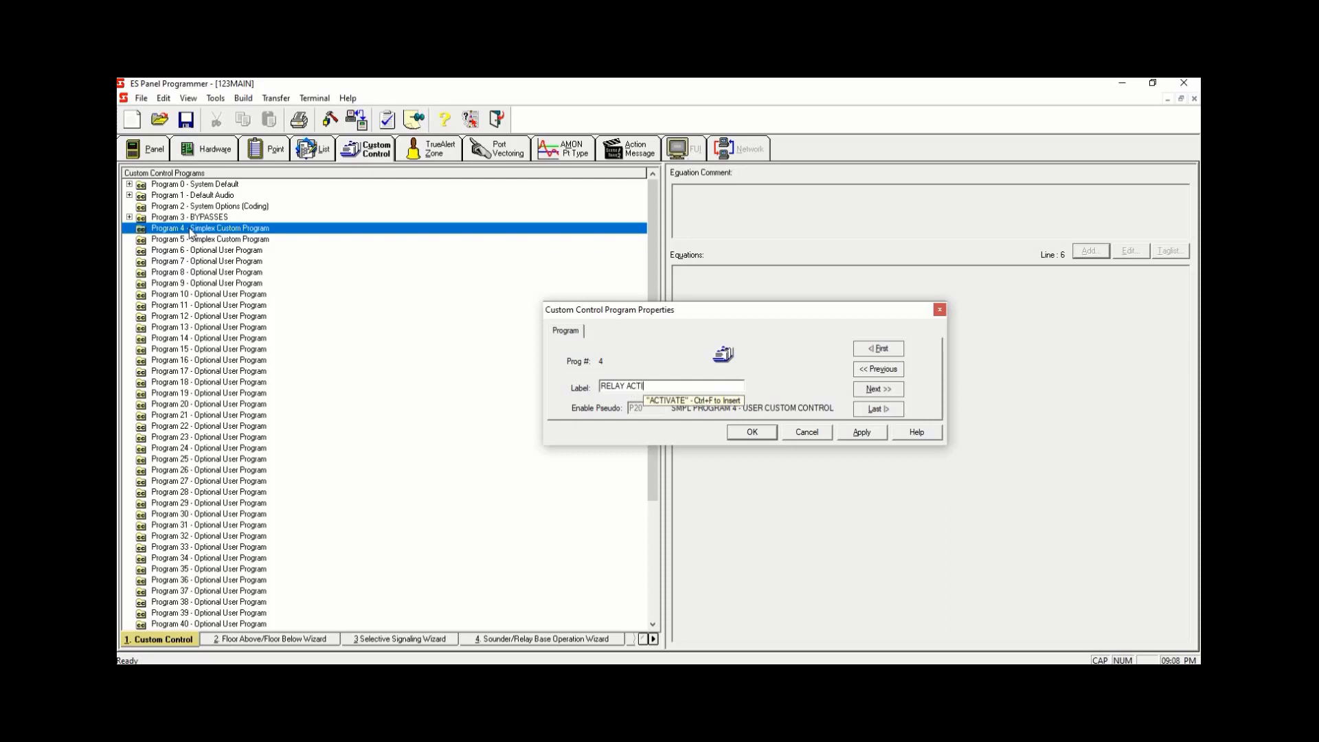
pyautogui.write('VATION')
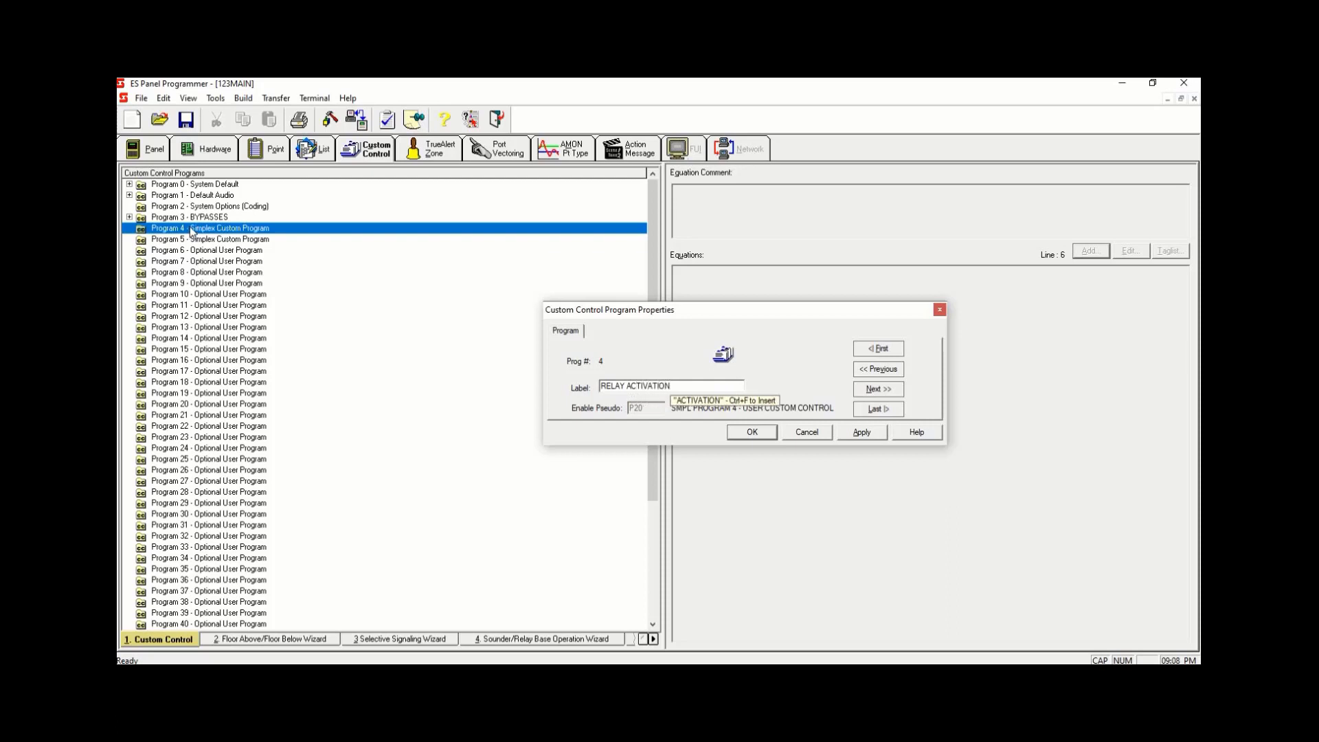
pyautogui.click(858, 432)
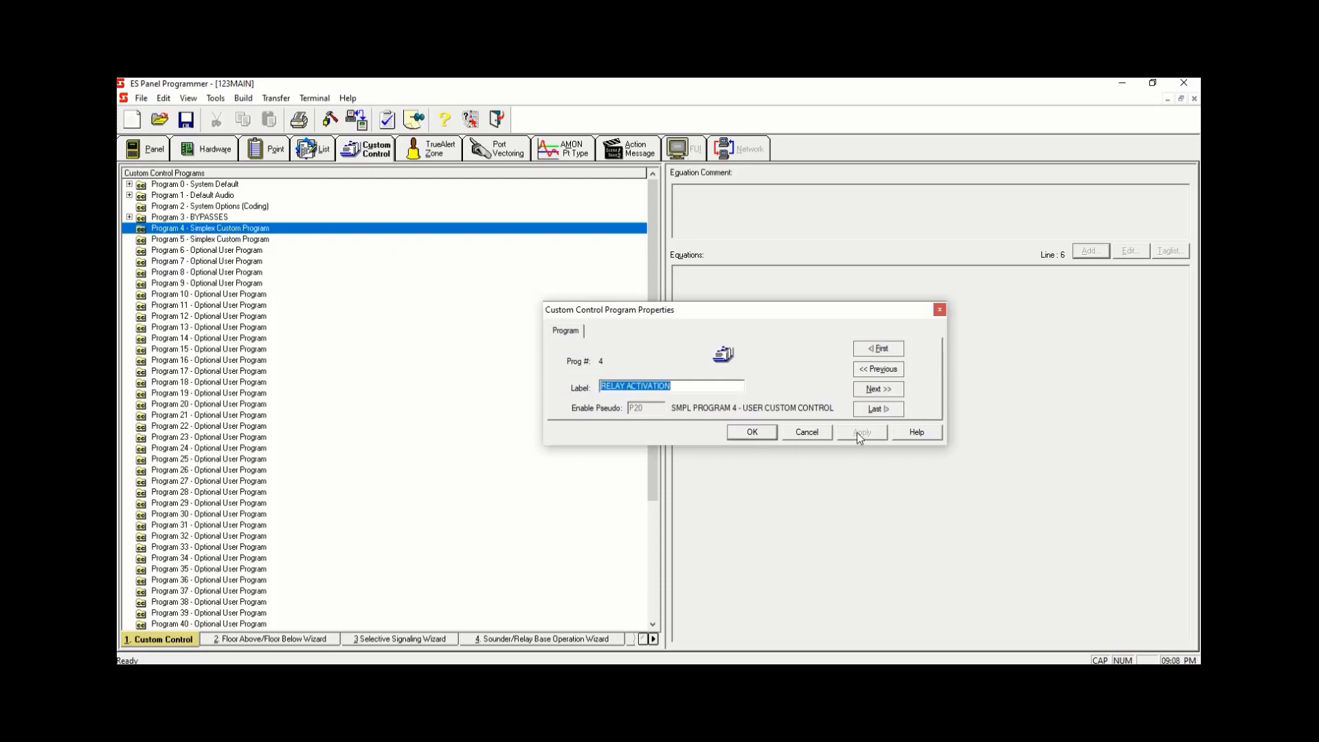
pyautogui.click(752, 431)
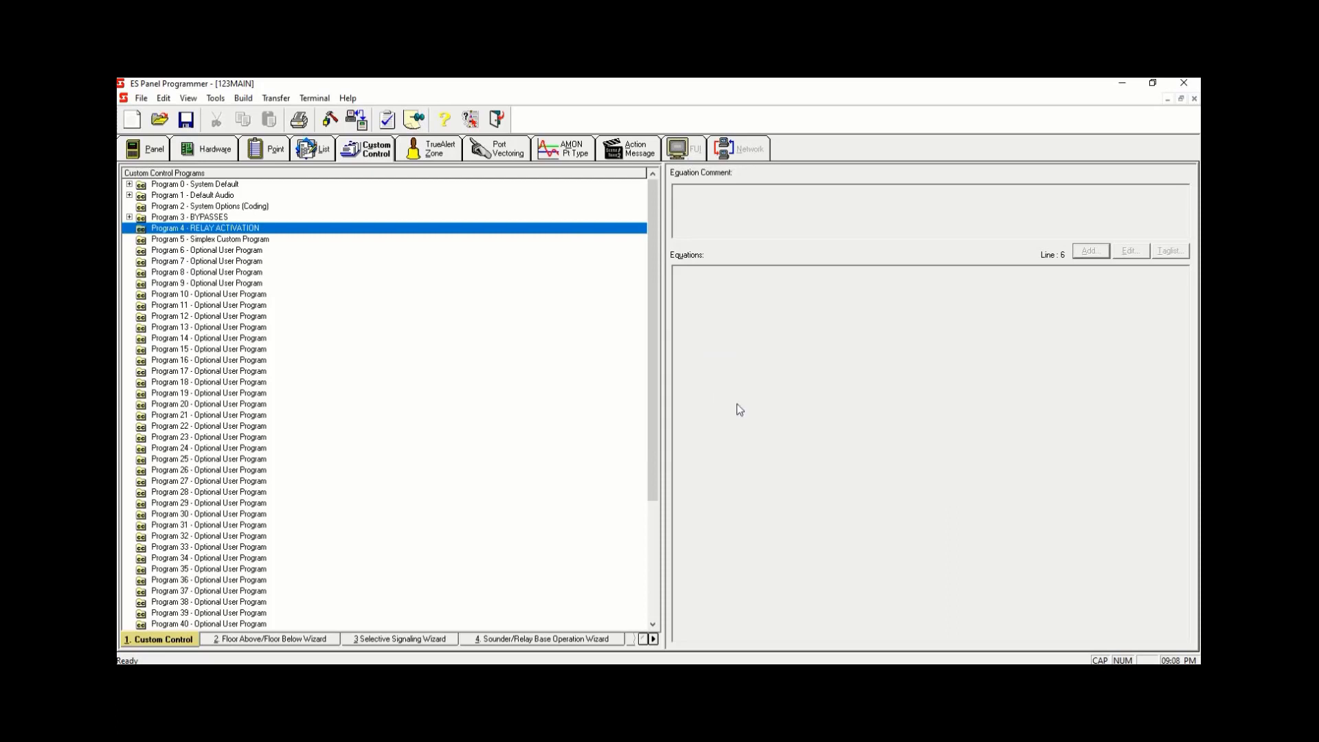
# - Add an equation labeled ELEVATOR RECALL to Program 4
pyautogui.rightClick(368, 230)
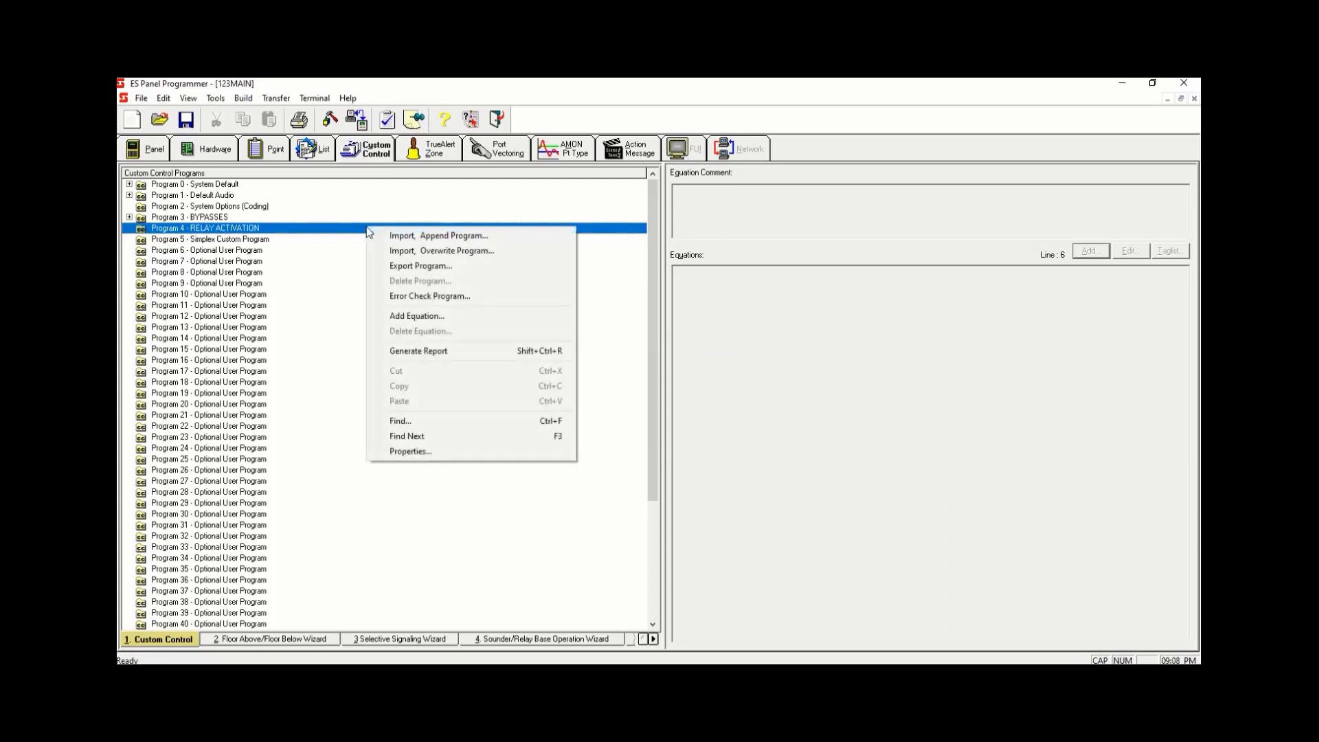
pyautogui.click(457, 317)
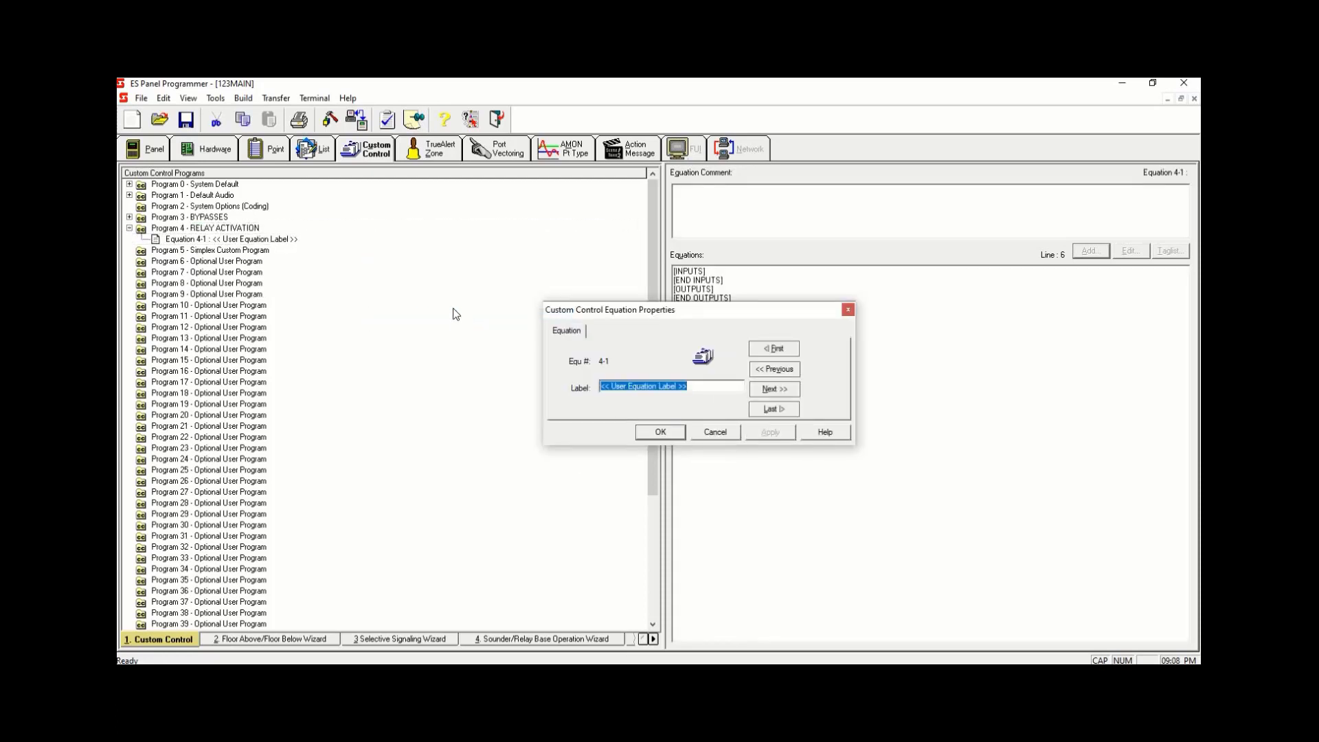
pyautogui.press('Delete')
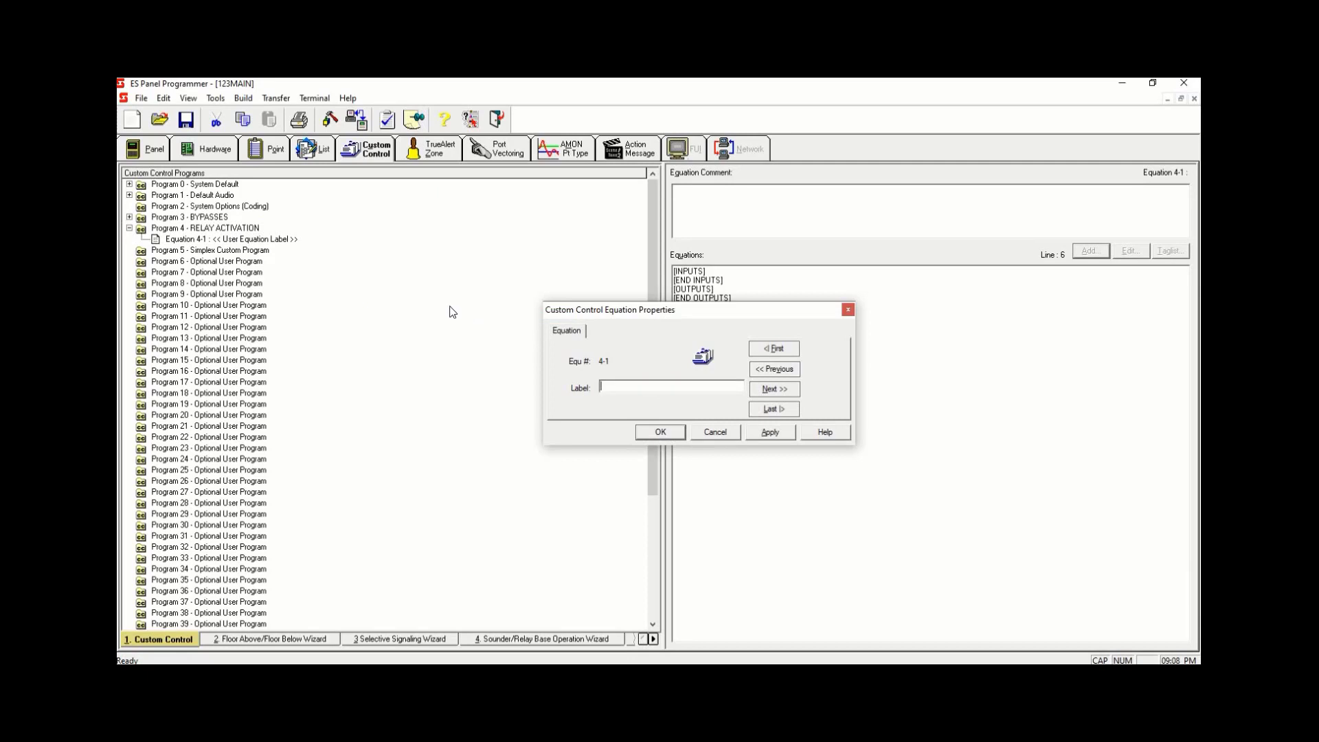
pyautogui.write('ELEVATOR RECALL')
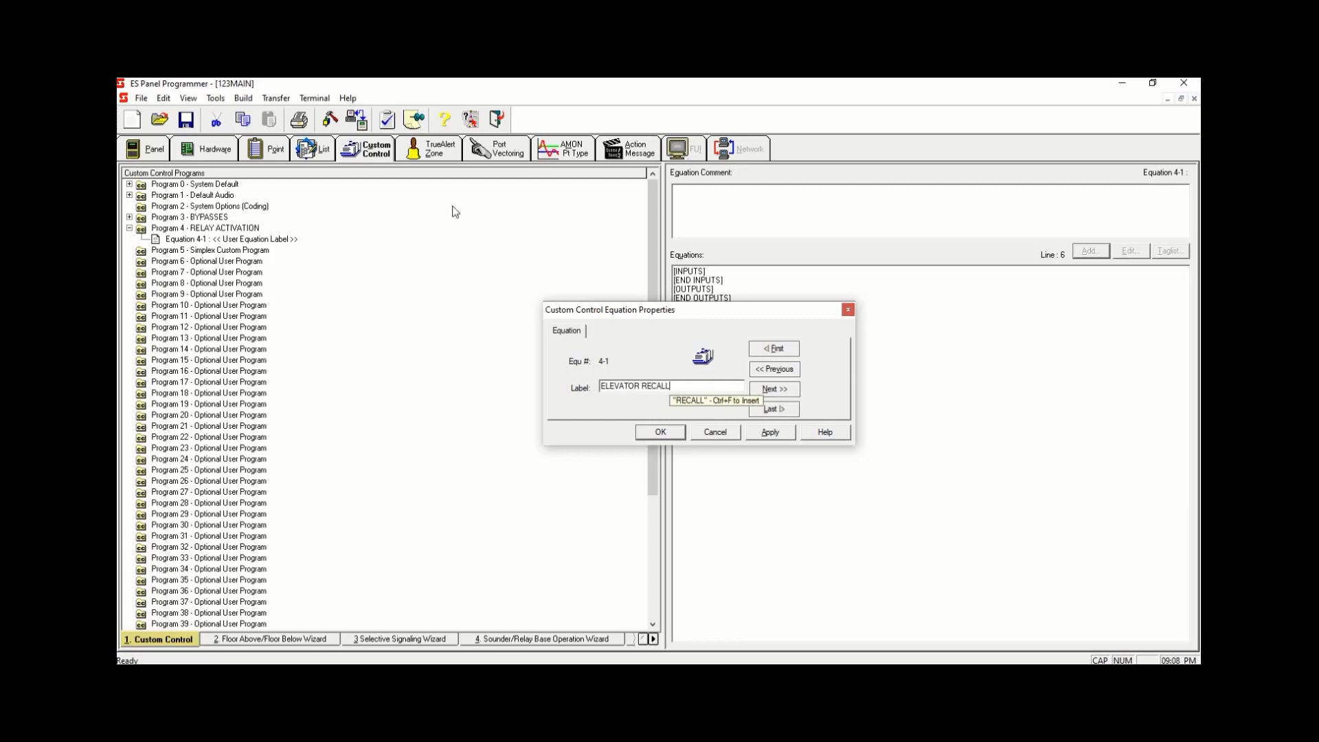
pyautogui.click(765, 433)
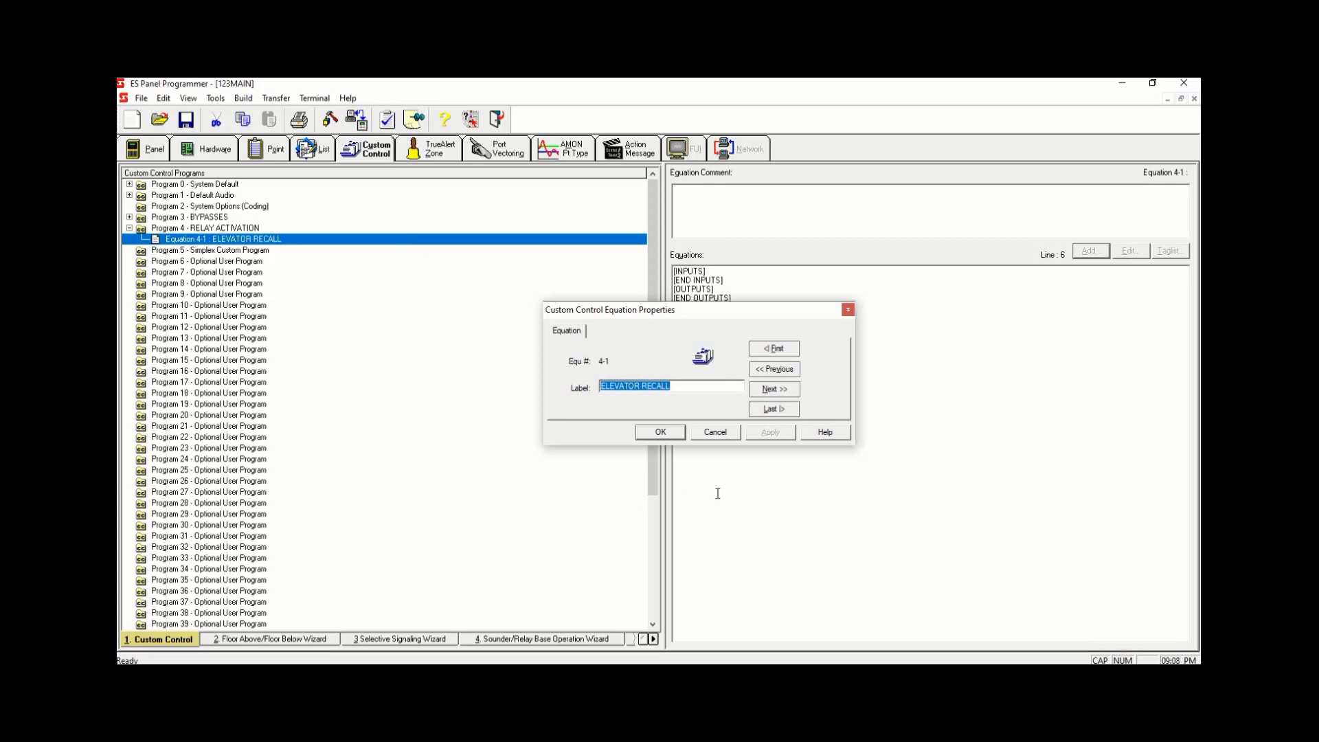
pyautogui.click(715, 431)
# - Add an equation labeled ELEVATOR ALTERNATE RECALL to Program 4
pyautogui.rightClick(393, 241)
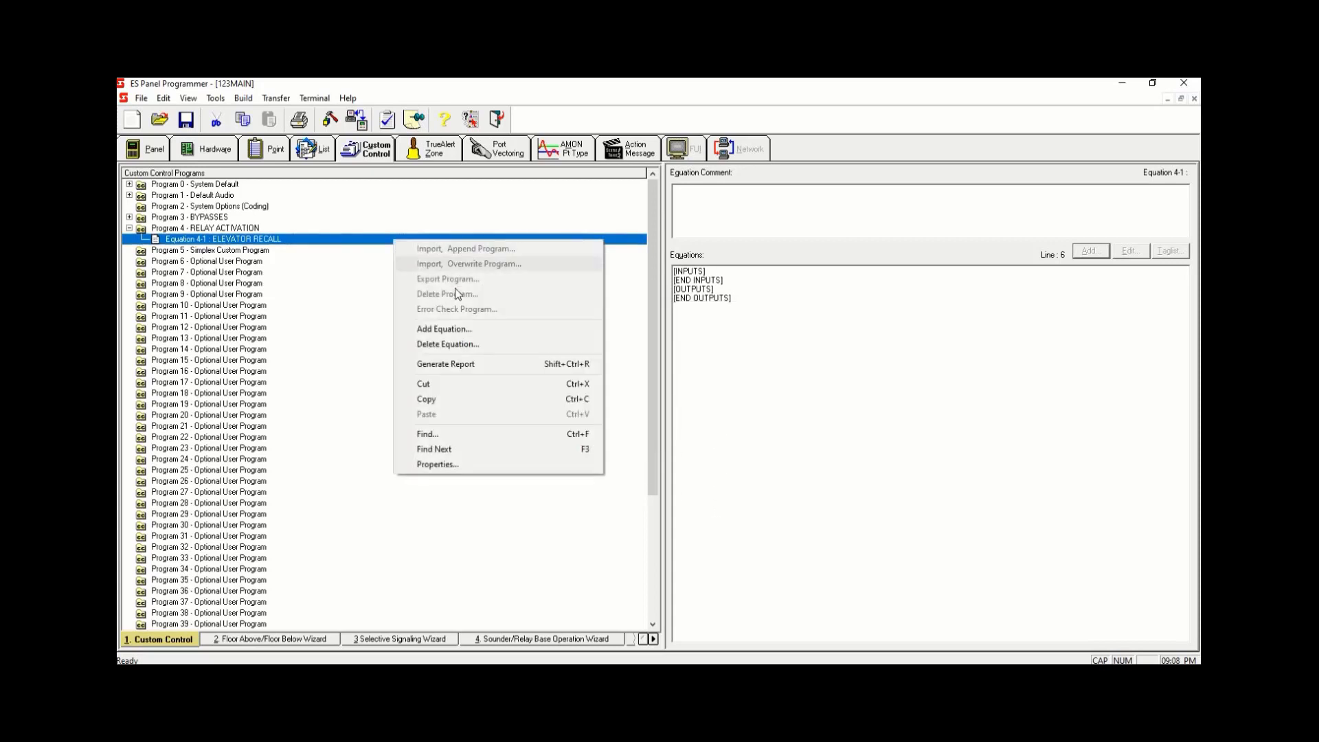
pyautogui.click(464, 324)
pyautogui.write('ELEVA')
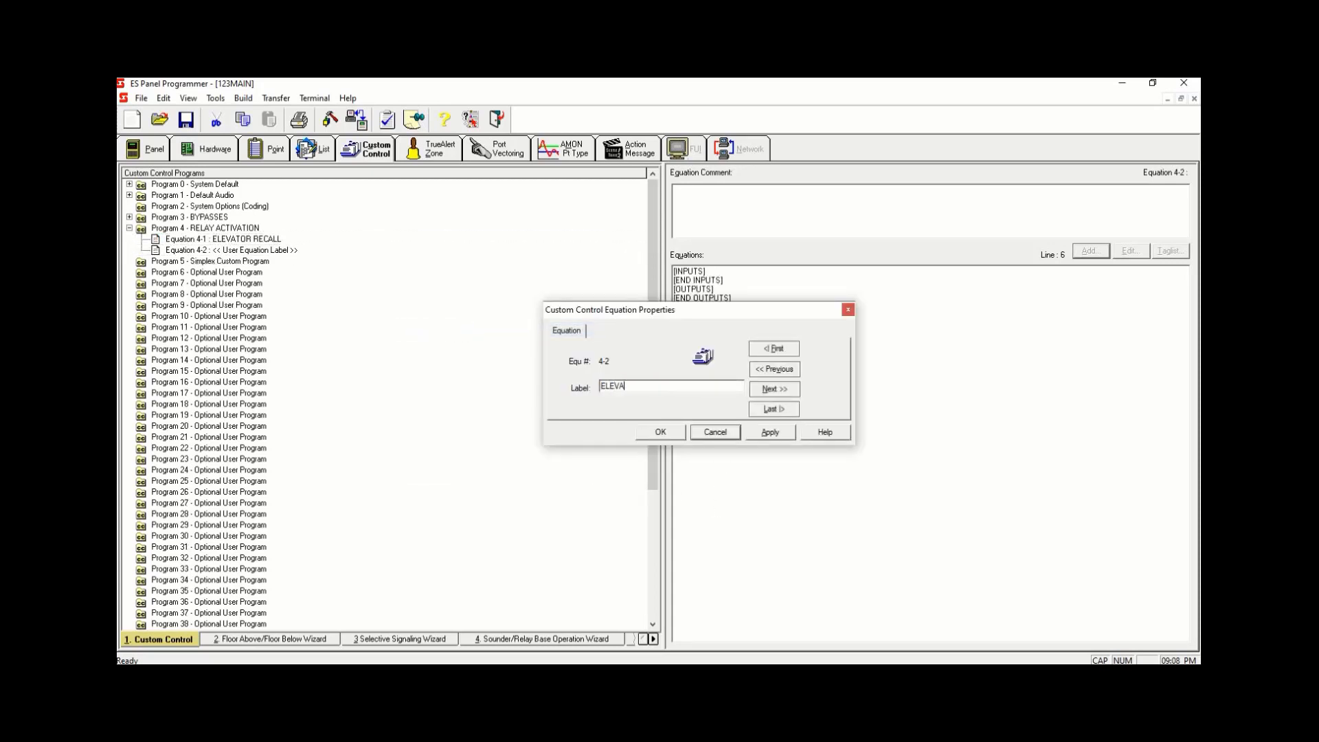
pyautogui.write('TOR ALTE')
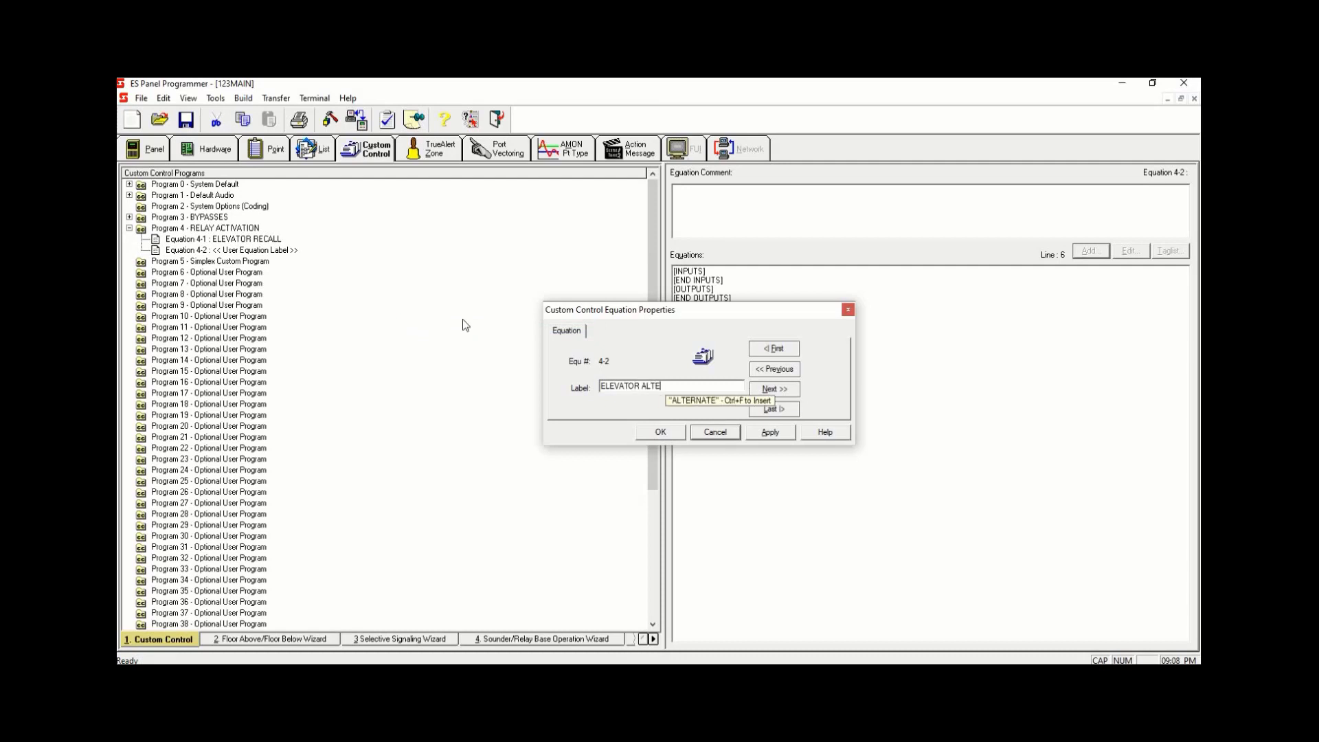
pyautogui.write('RNATE RECALL')
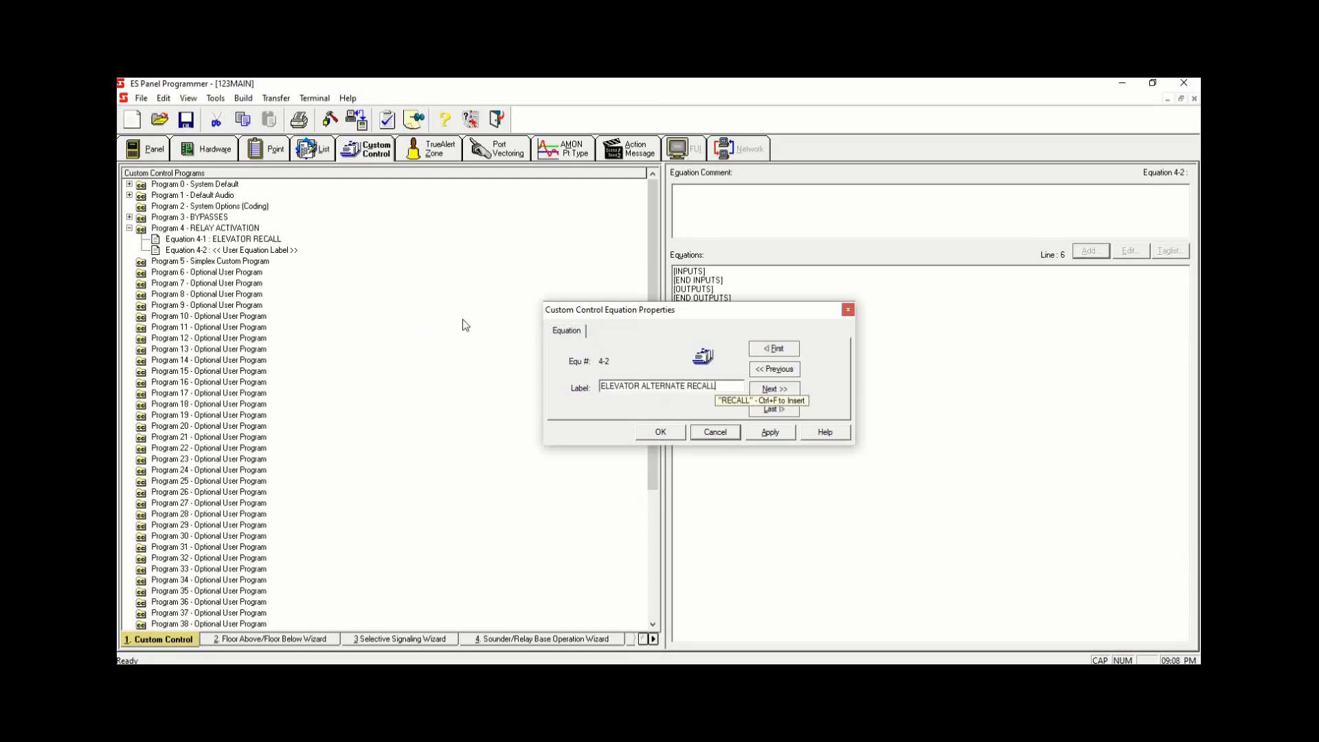
pyautogui.click(770, 431)
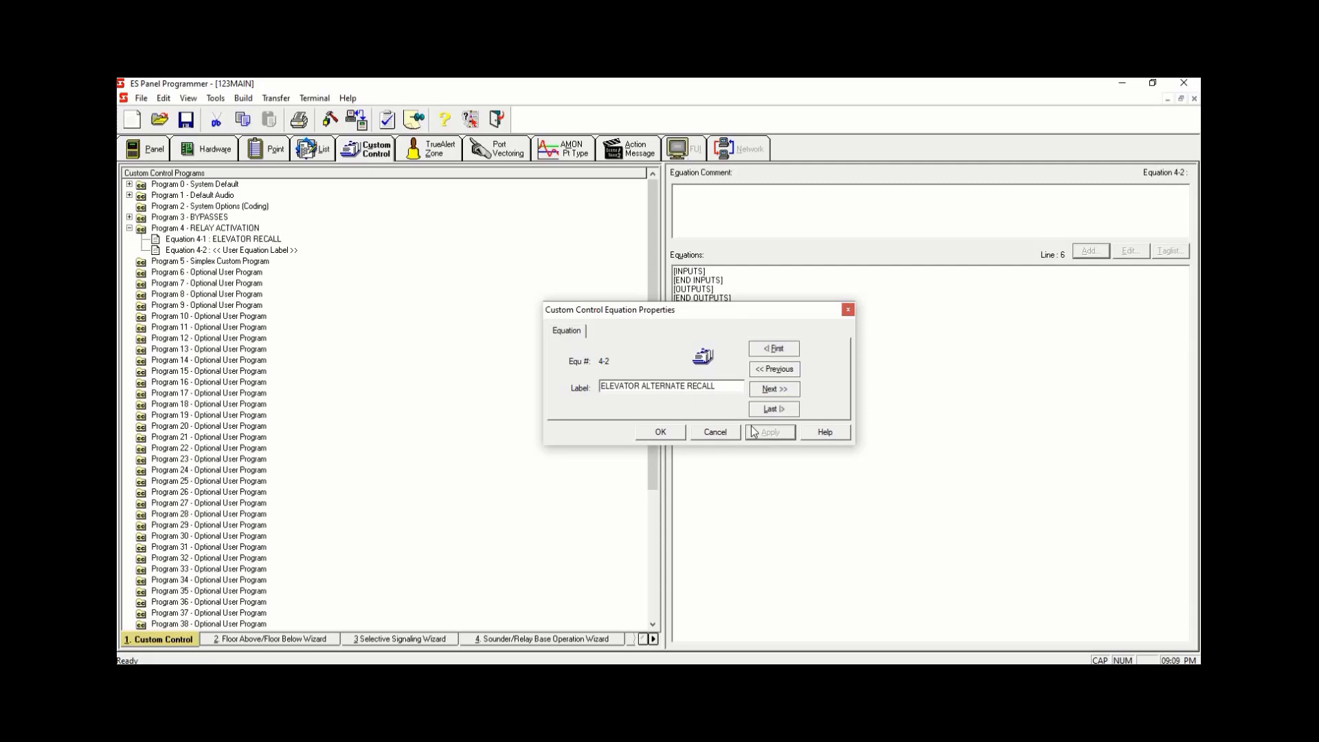
pyautogui.click(669, 432)
# - Add an equation labeled AHU 1 SHUTDOWN to Program 4
pyautogui.rightClick(320, 254)
pyautogui.click(389, 336)
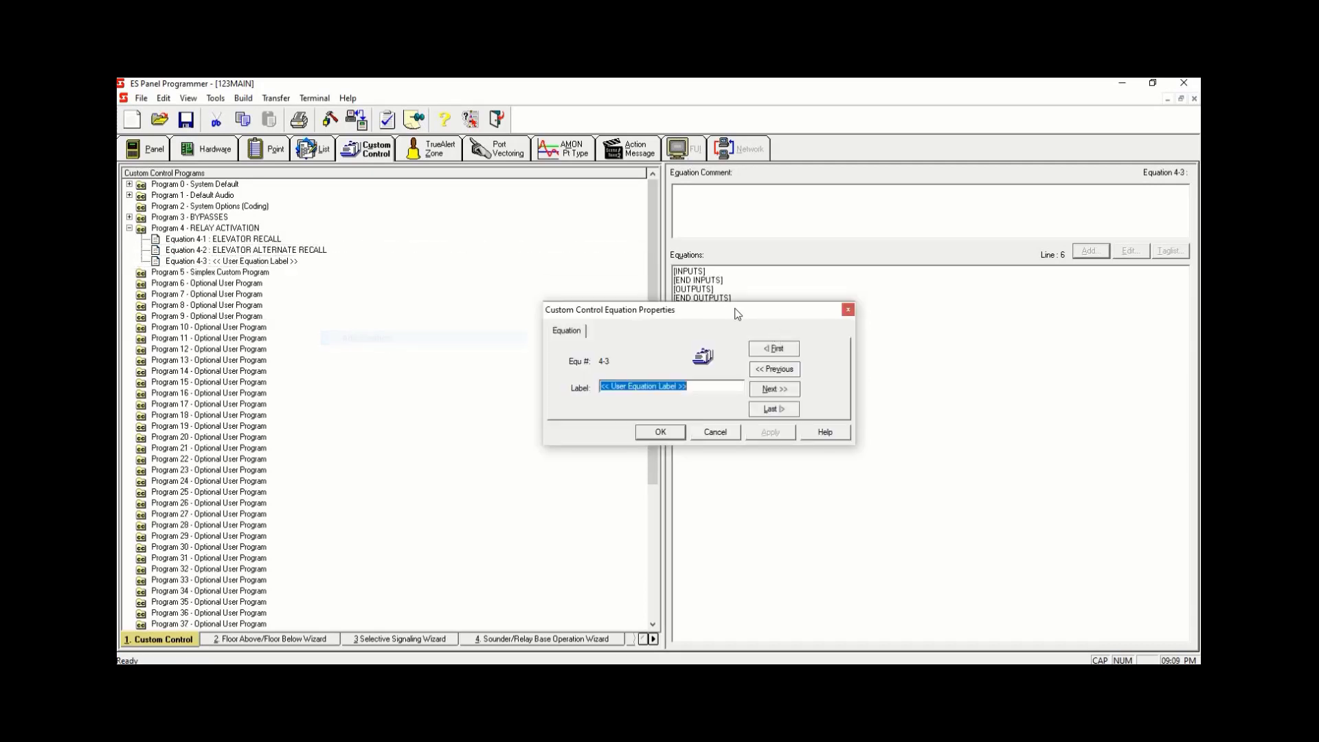
pyautogui.write('AHU 1')
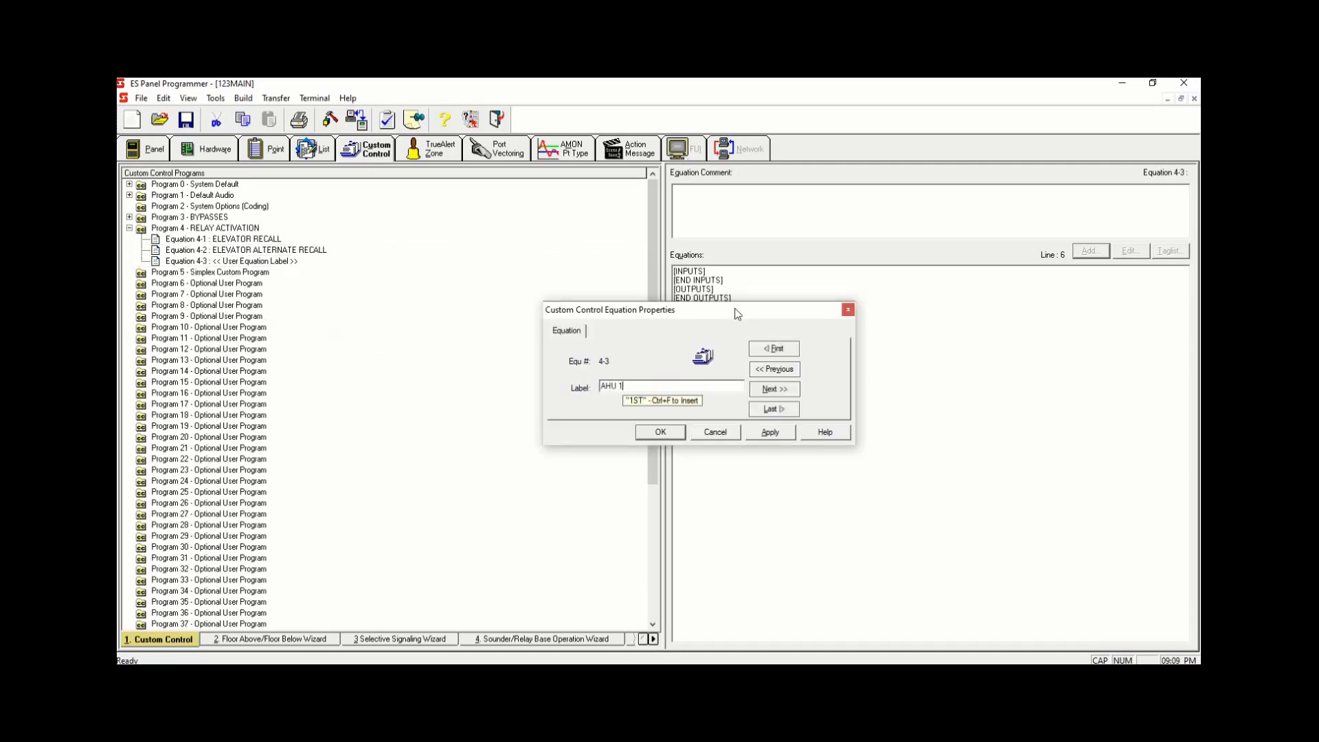
pyautogui.write(' SHUTDOWN')
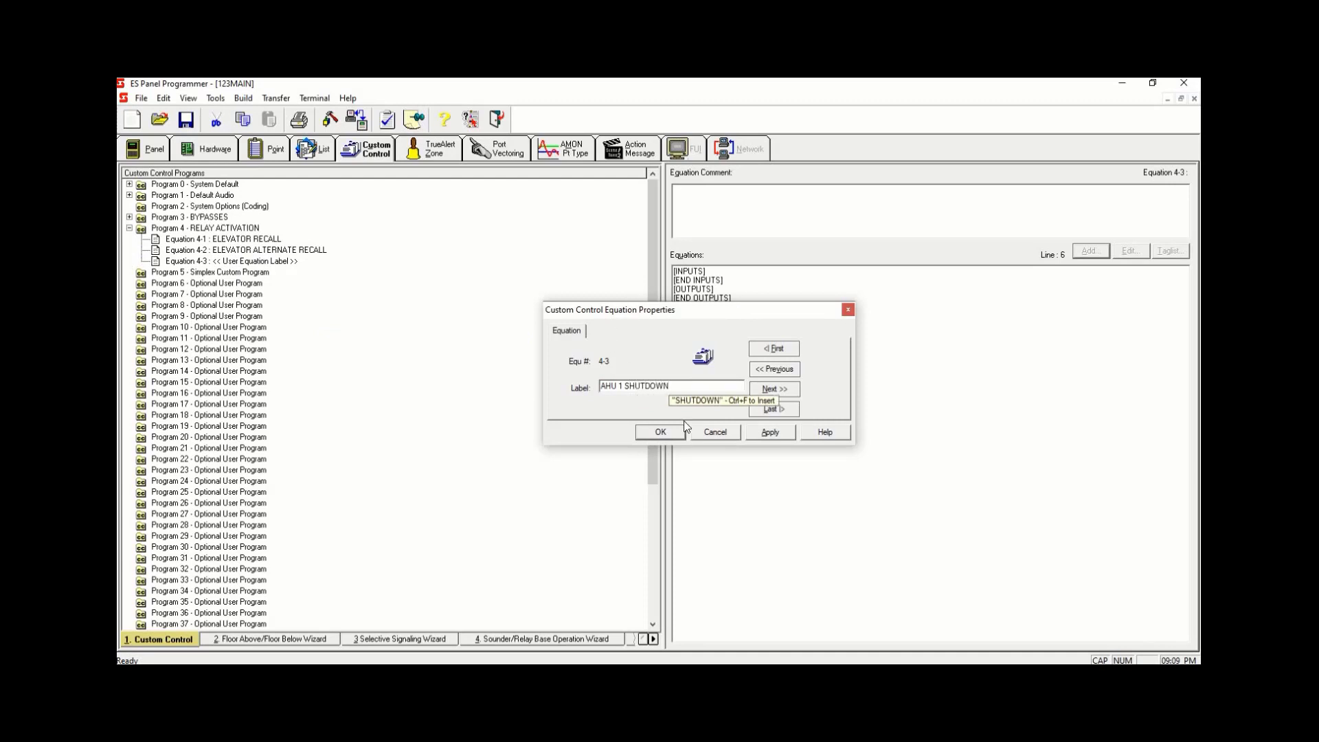
pyautogui.click(770, 431)
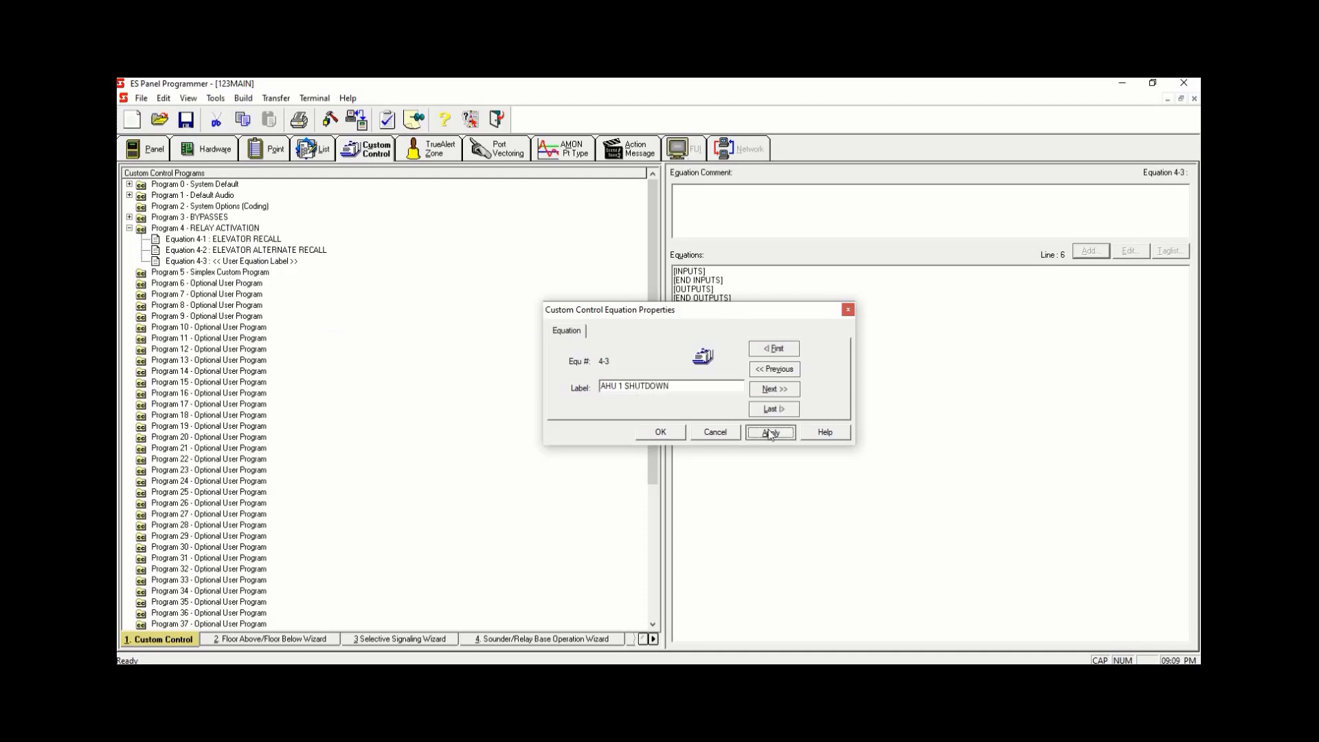
pyautogui.click(660, 431)
# - Add an equation labeled AHU 2 SHUTDOWN to Program 4
pyautogui.rightClick(392, 261)
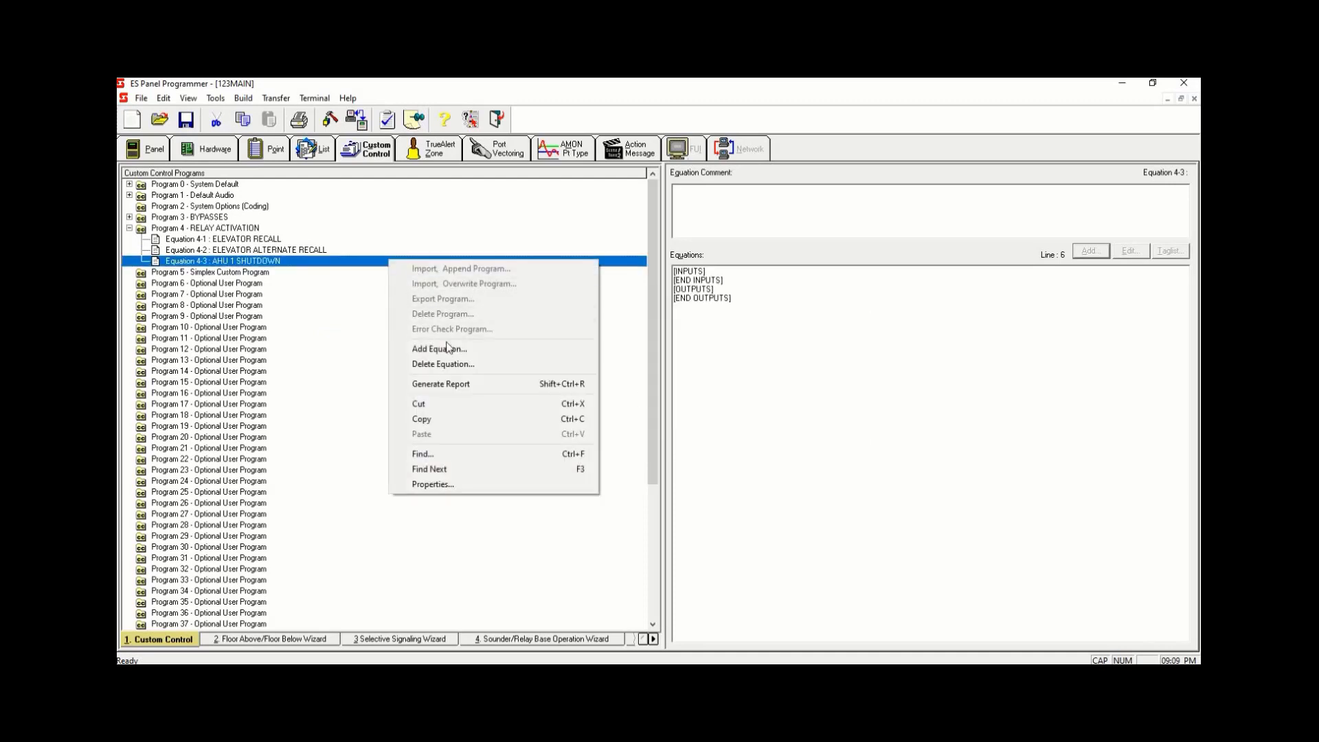
pyautogui.click(434, 345)
pyautogui.write('AHU')
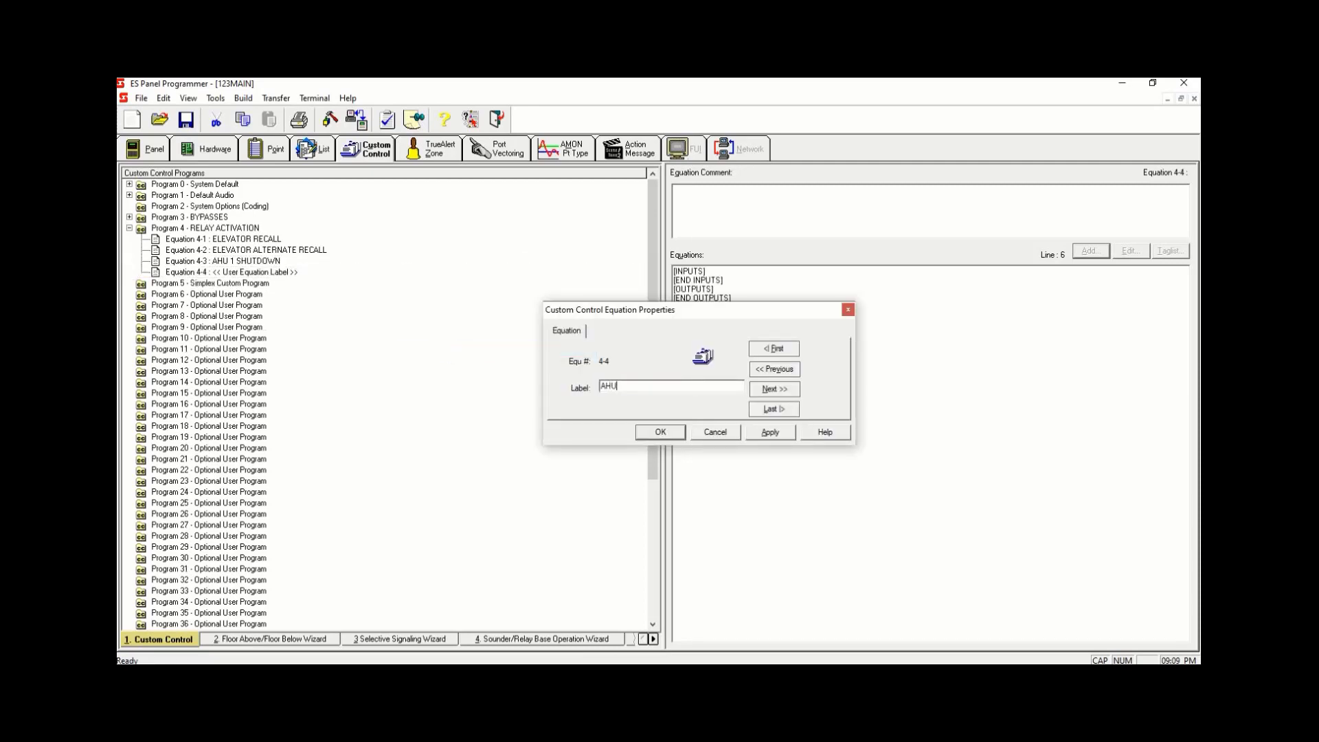
pyautogui.write(' 2 SHUT')
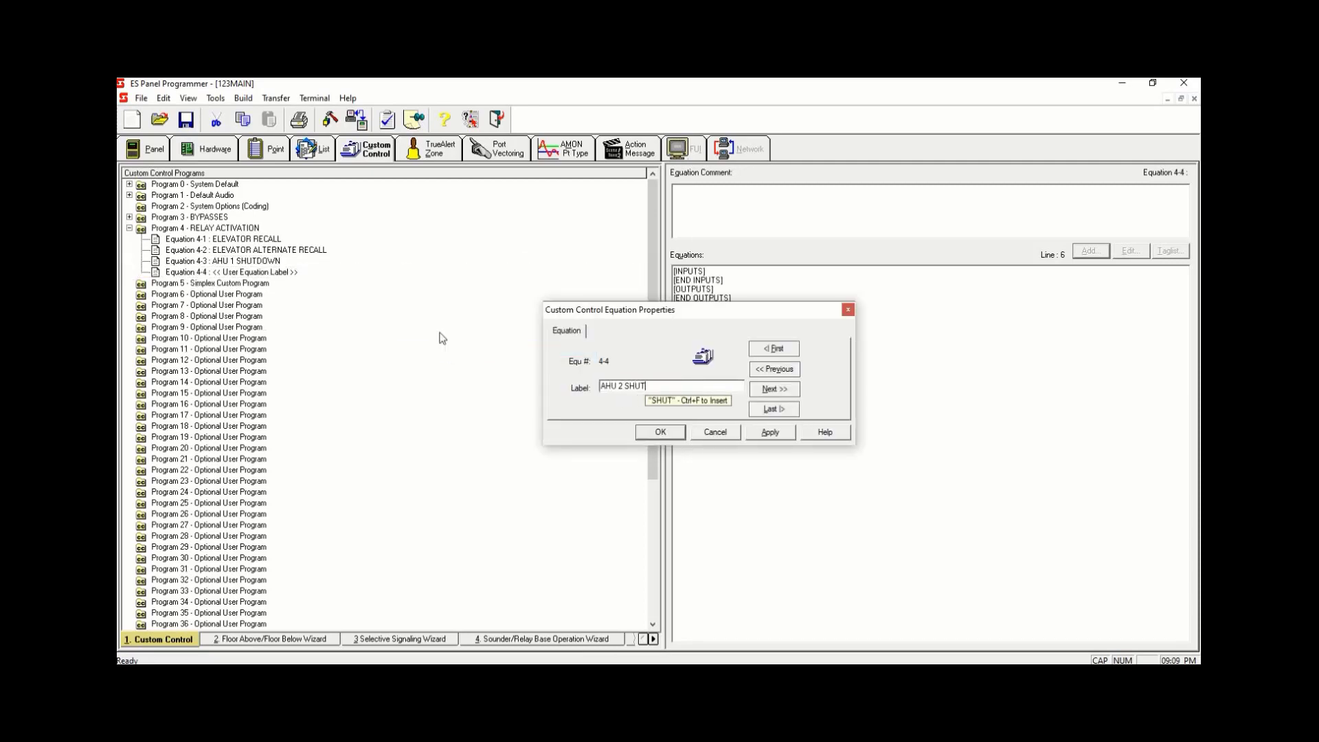
pyautogui.press('BackSpace')
pyautogui.write('D')
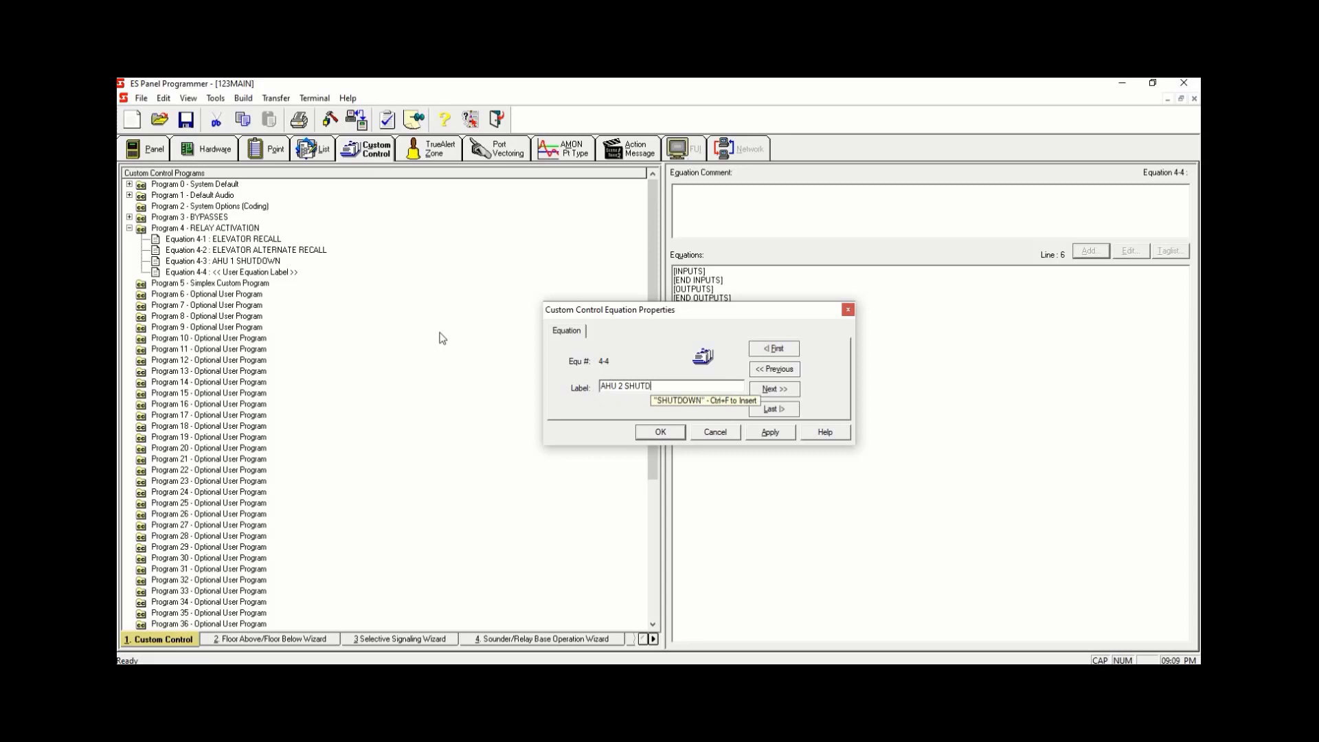
pyautogui.write('HOWN')
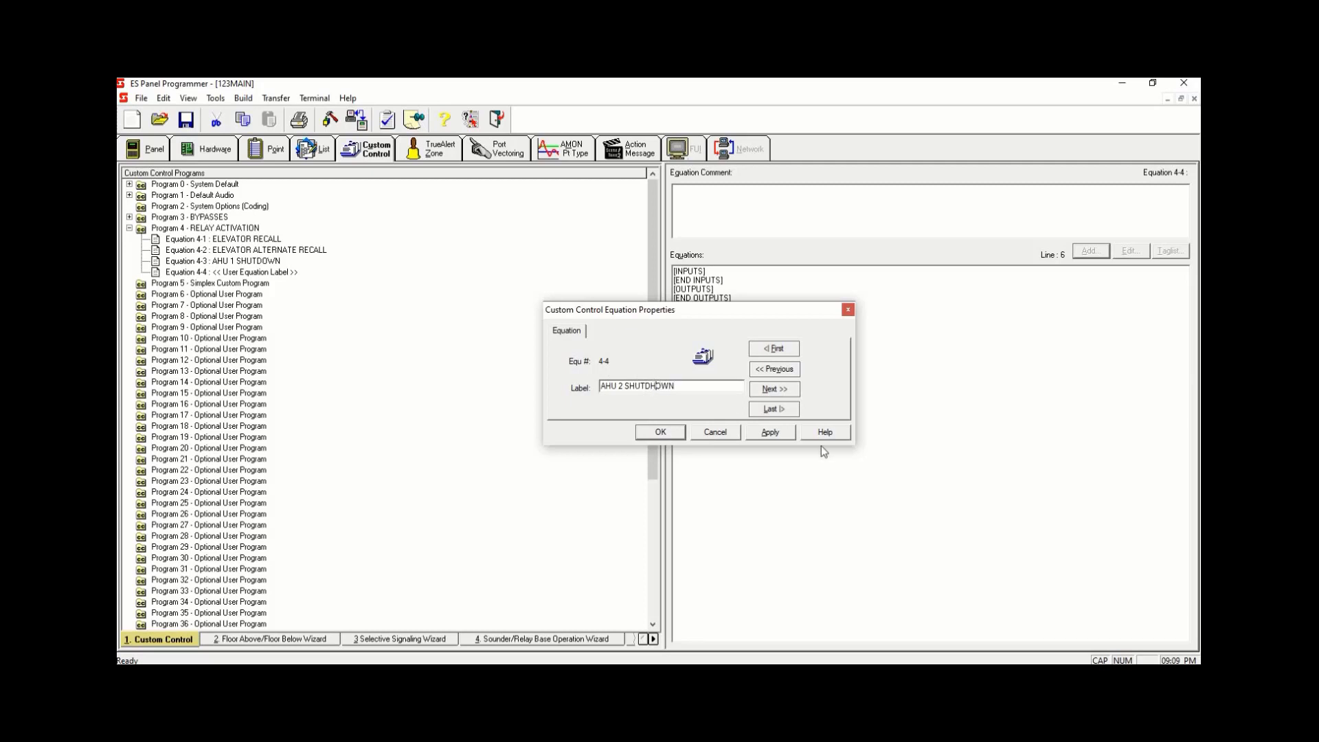
pyautogui.press('BackSpace')
pyautogui.click(761, 434)
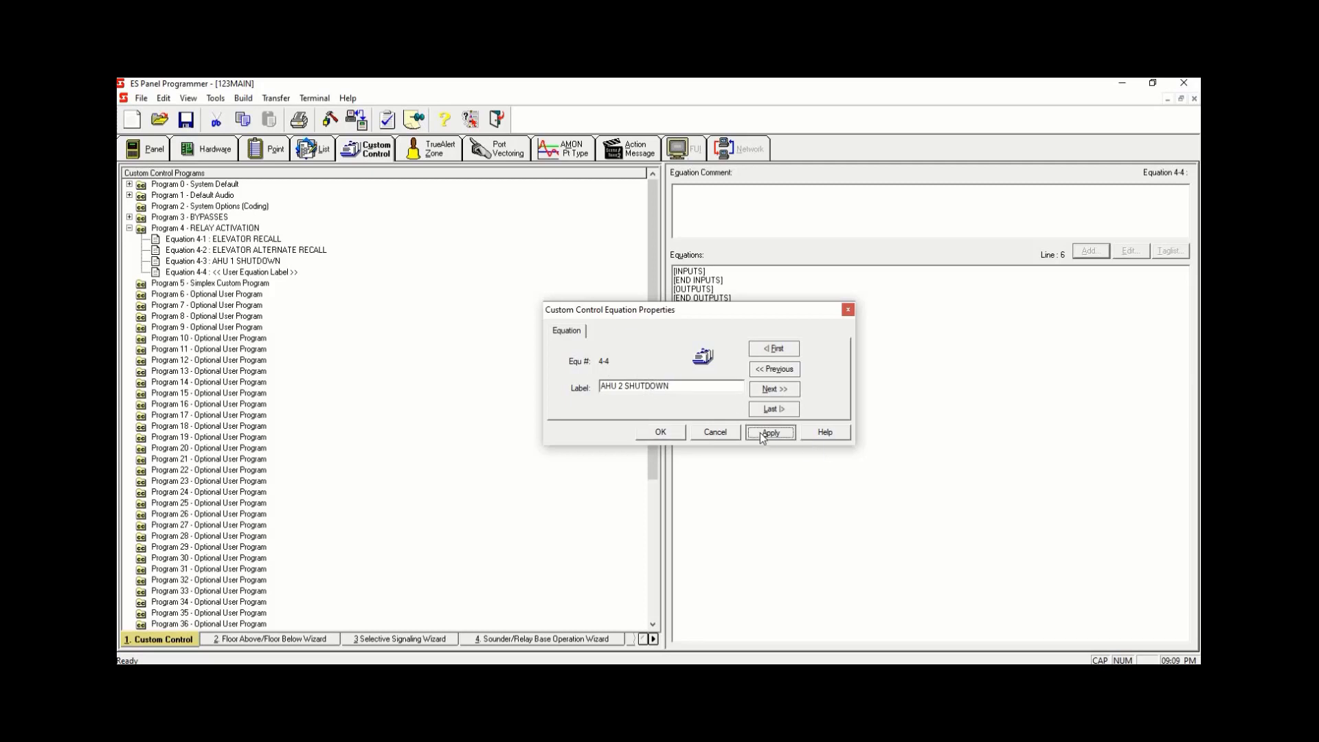
pyautogui.click(658, 430)
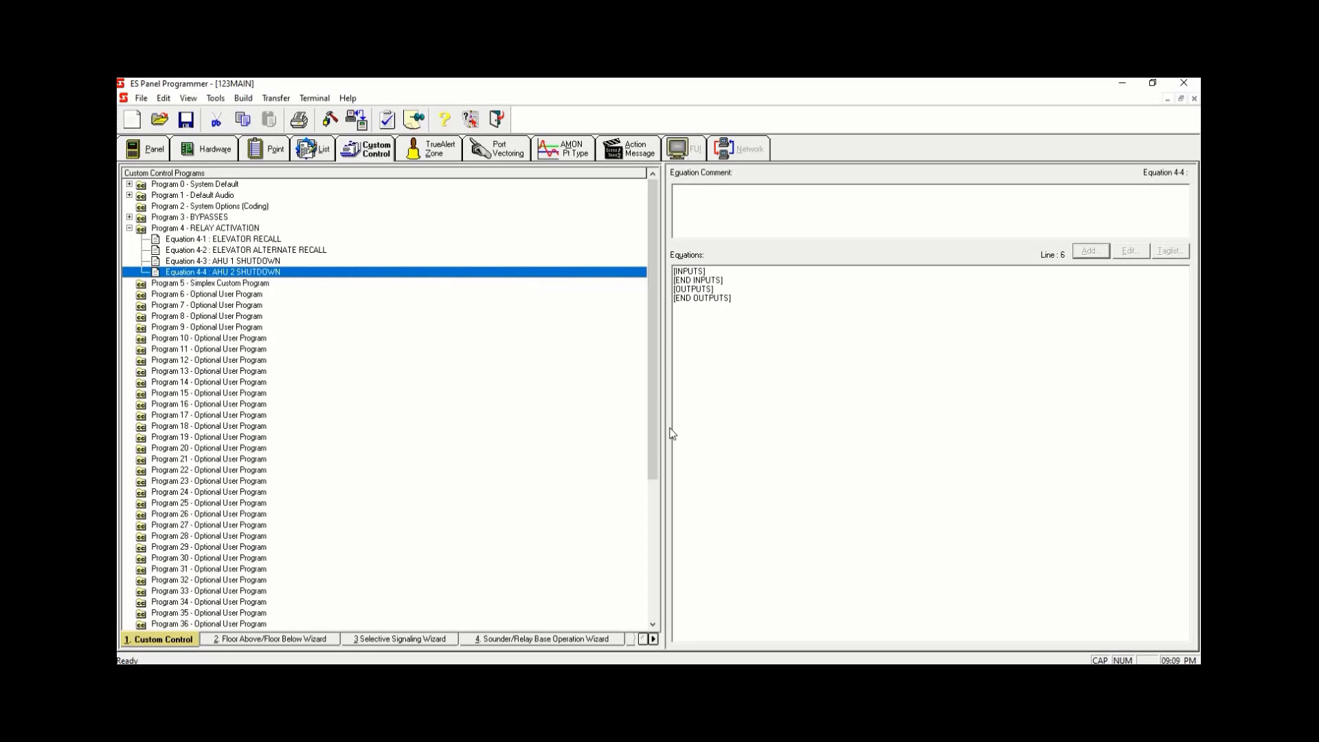
# - In the ELEVATOR RECALL equation, add a Point Status input with the DETECT qualifier and open the point tag list
pyautogui.rightClick(383, 275)
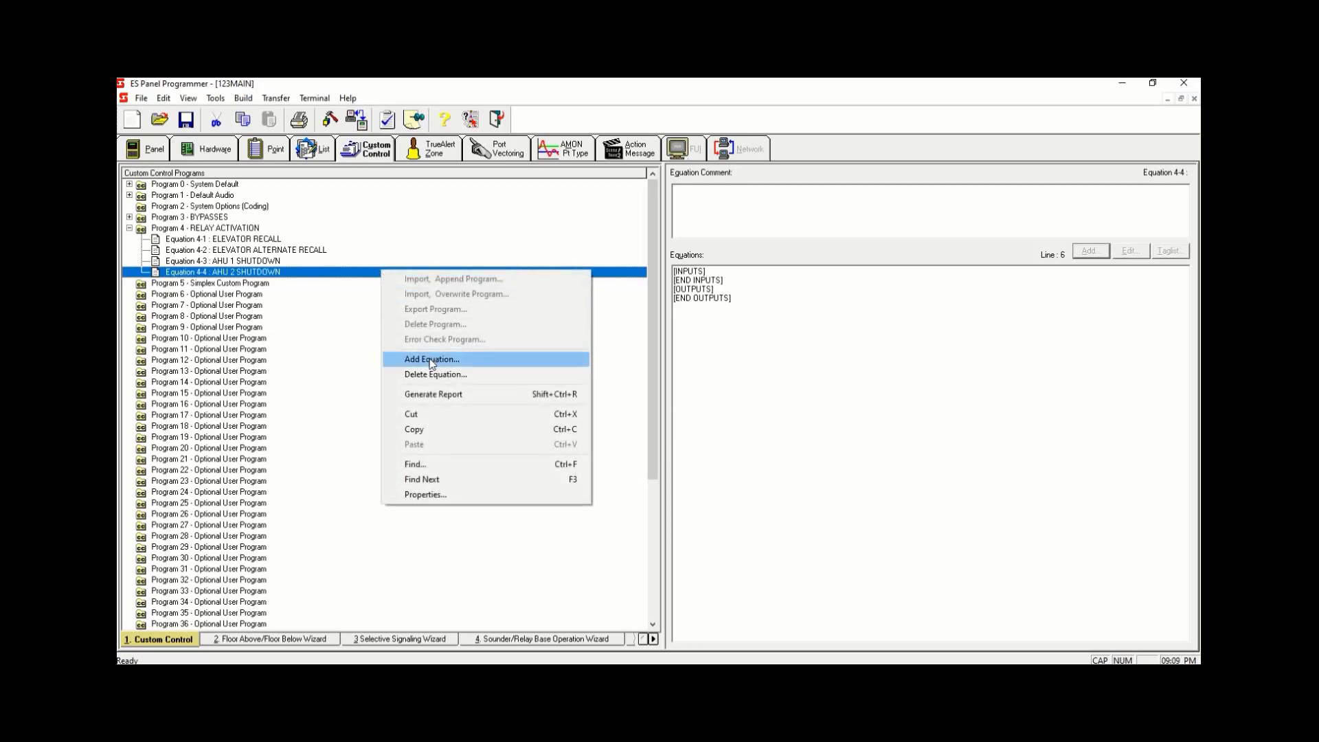
pyautogui.click(266, 239)
pyautogui.click(717, 271)
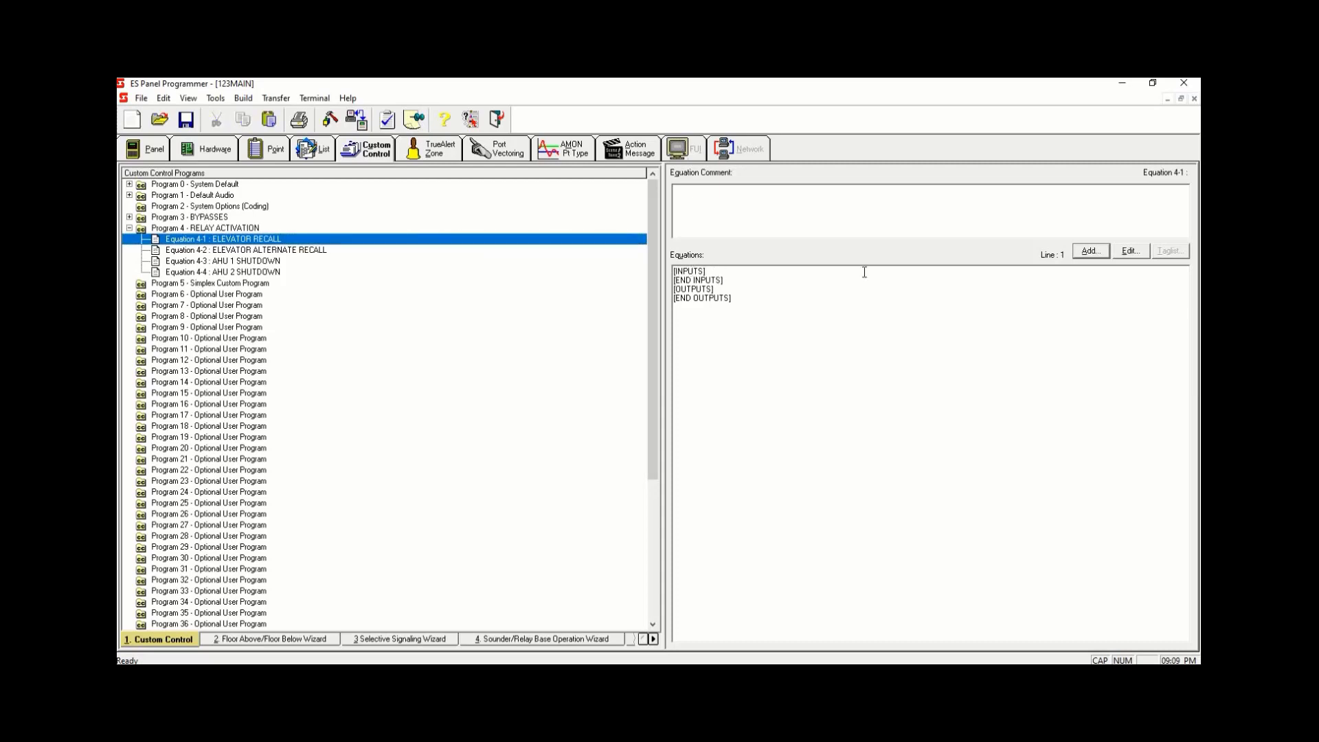
pyautogui.click(1088, 251)
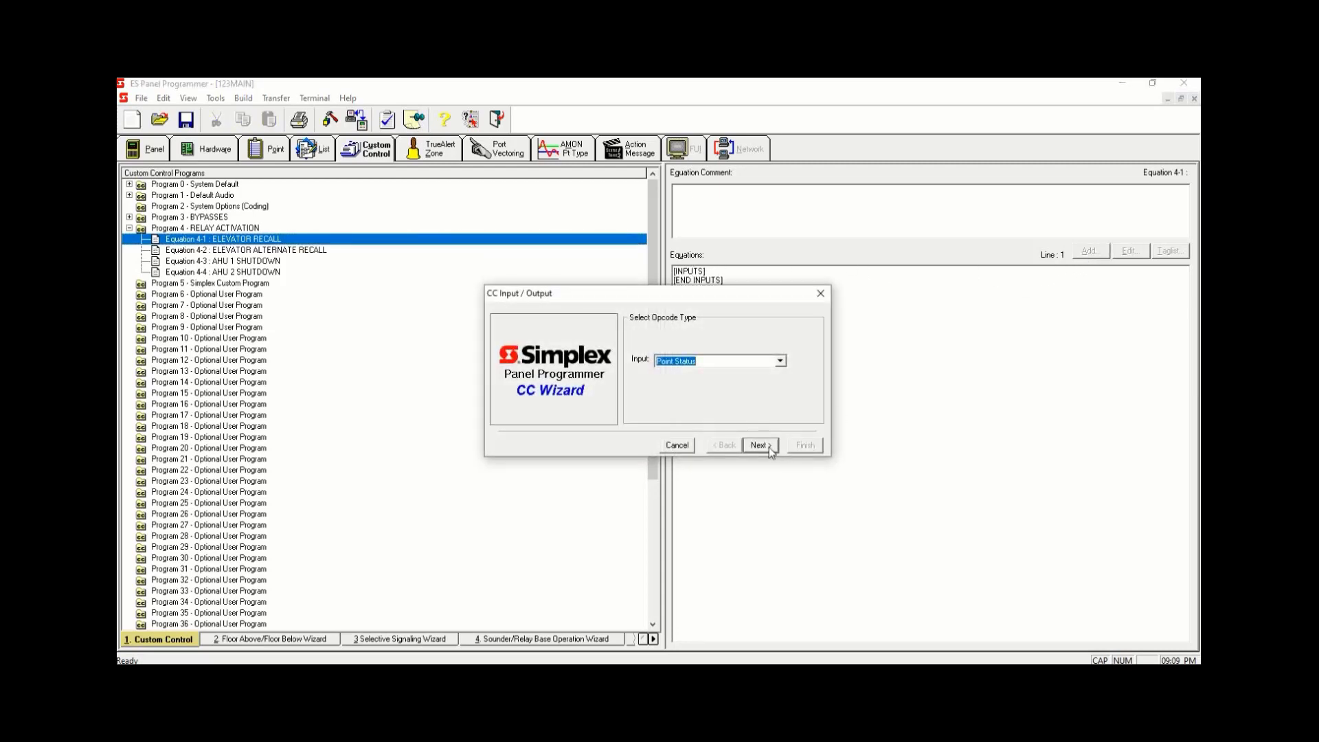
pyautogui.click(759, 445)
pyautogui.click(771, 448)
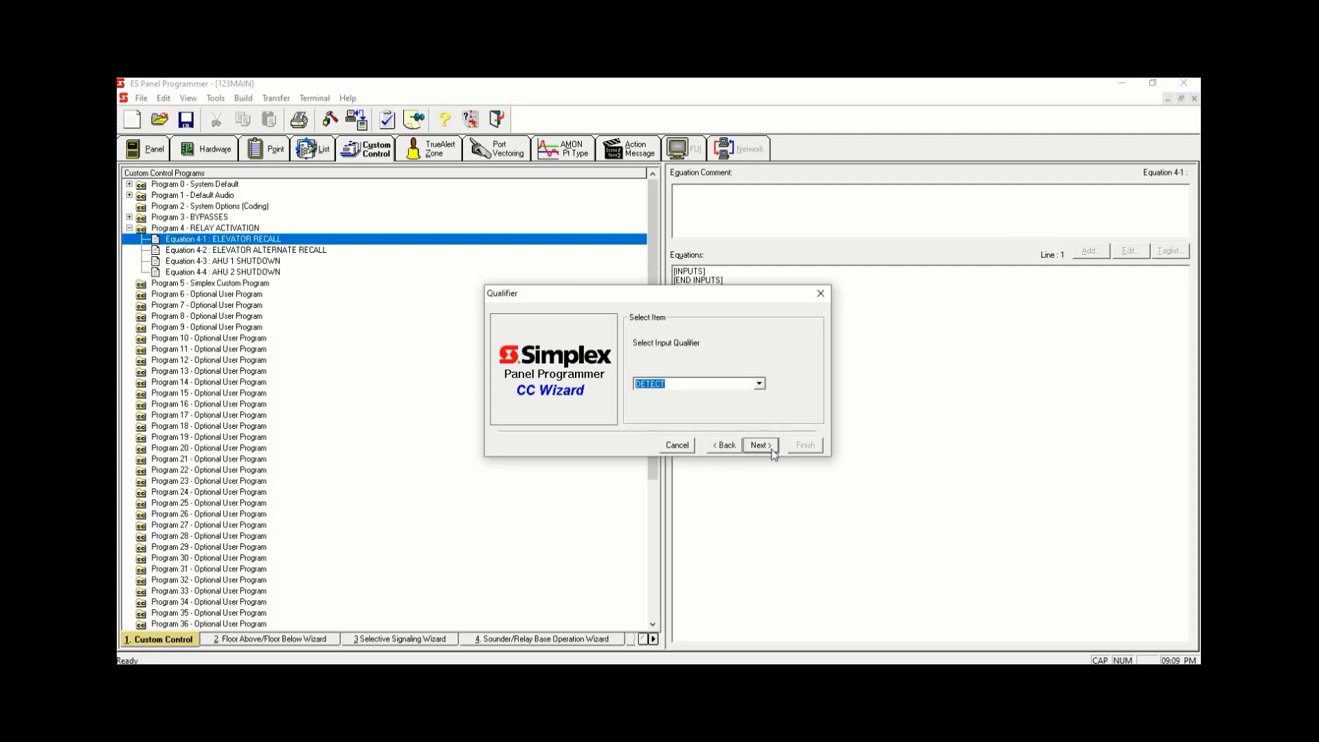
pyautogui.click(759, 445)
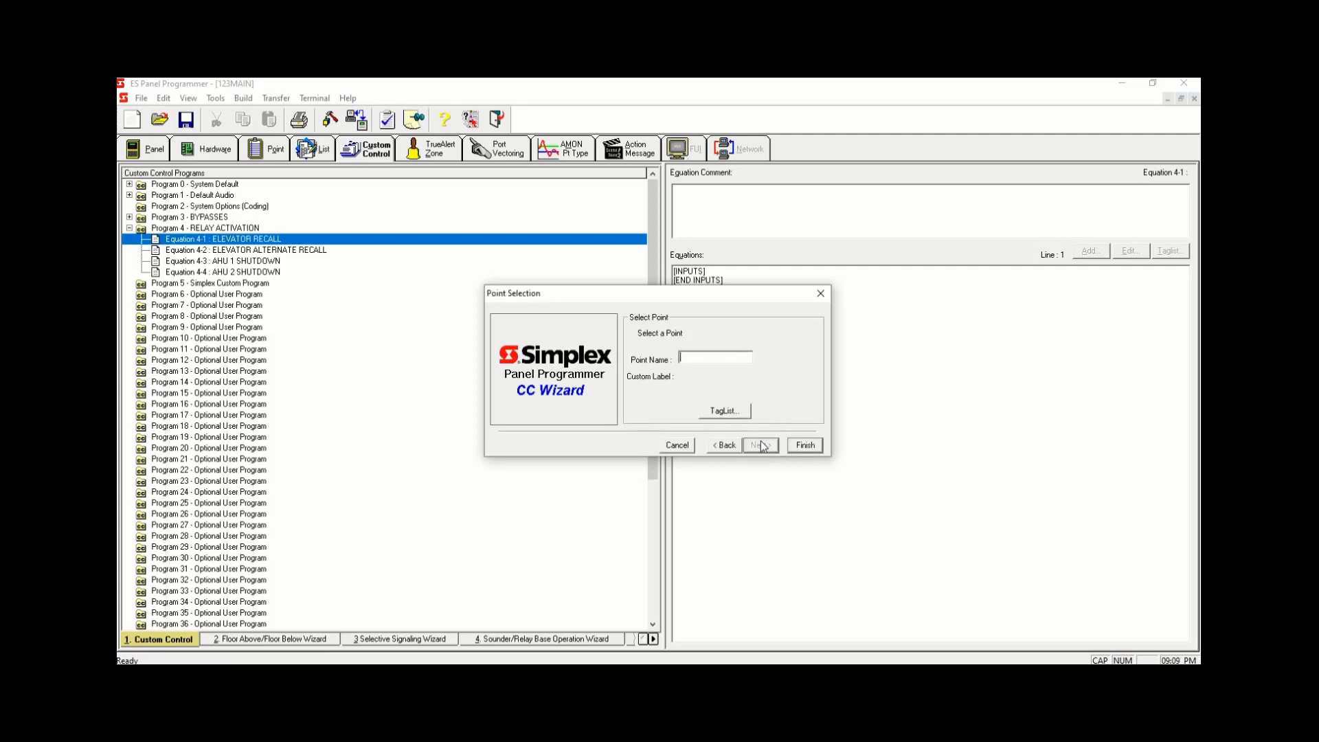
pyautogui.click(737, 413)
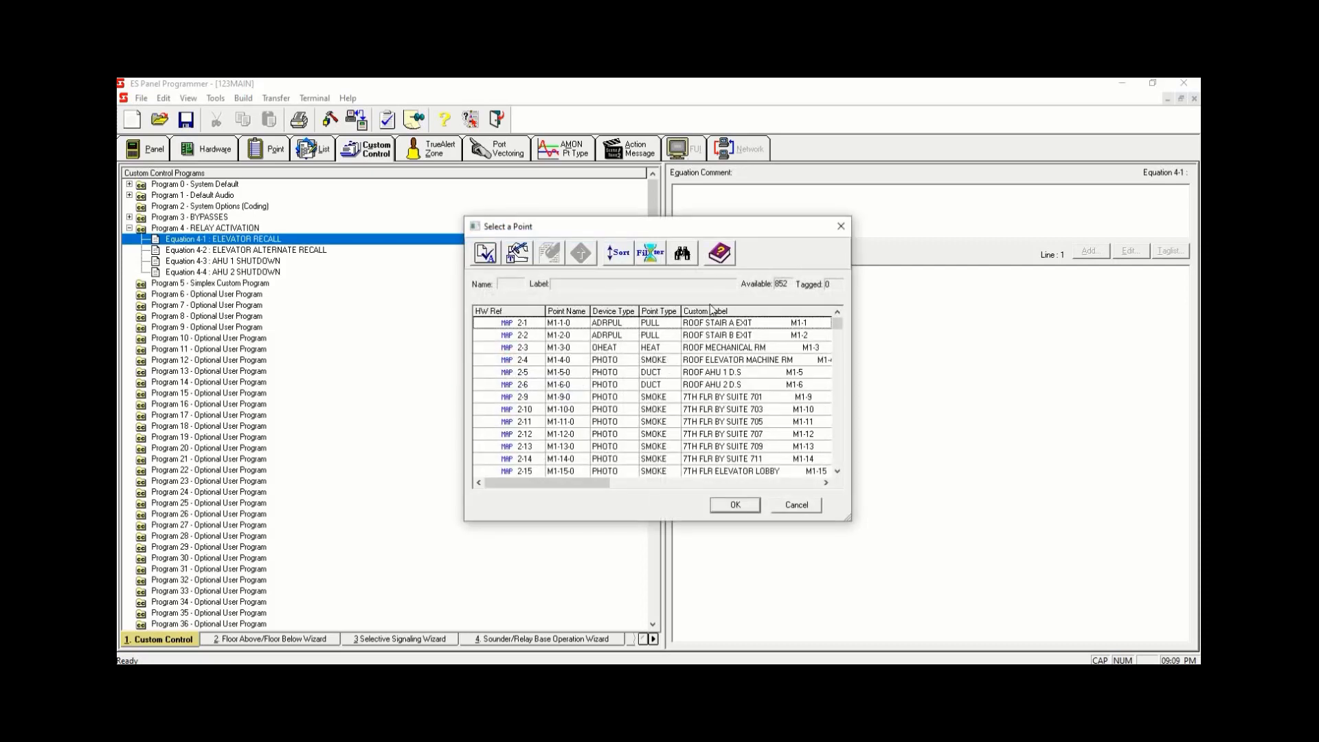
# - Sort the point list by custom label and filter it to MAPNET/IDNet/XALOOP/MX Loop points
pyautogui.click(715, 313)
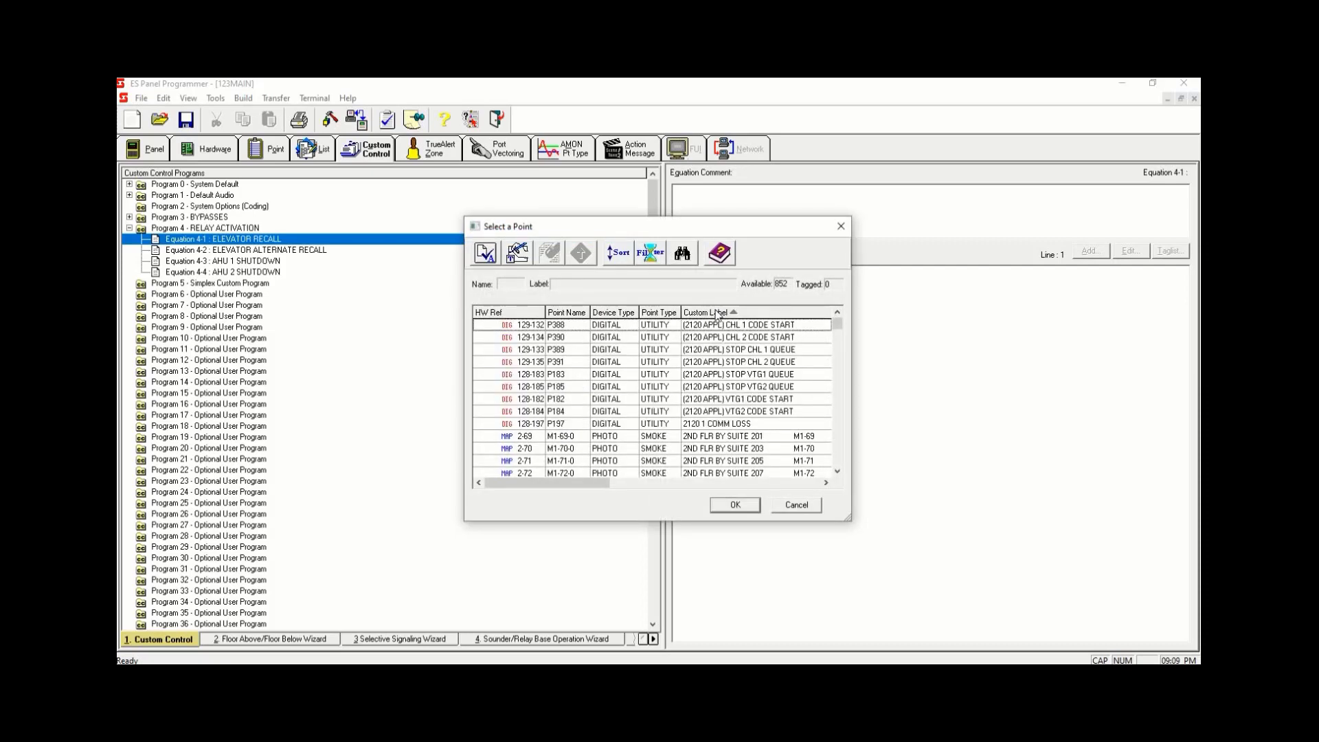
pyautogui.click(715, 312)
pyautogui.click(650, 252)
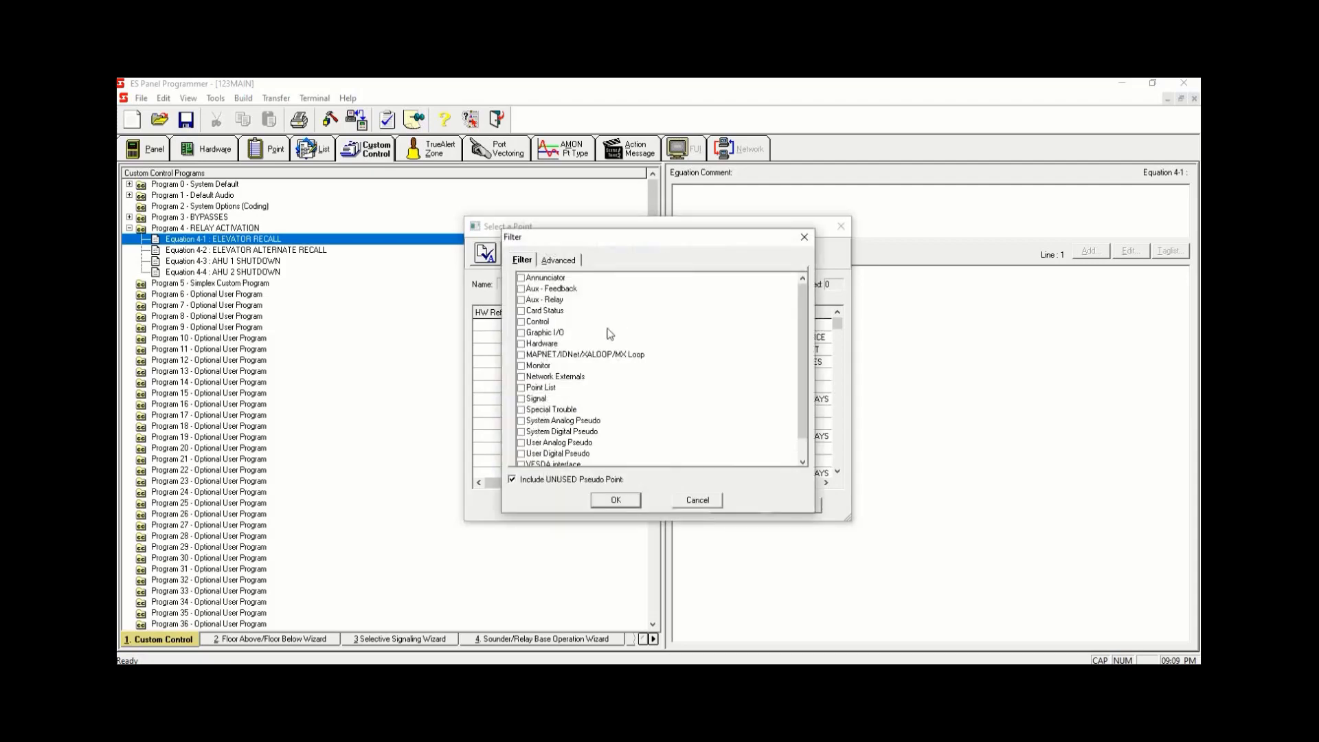
pyautogui.click(521, 354)
pyautogui.click(615, 500)
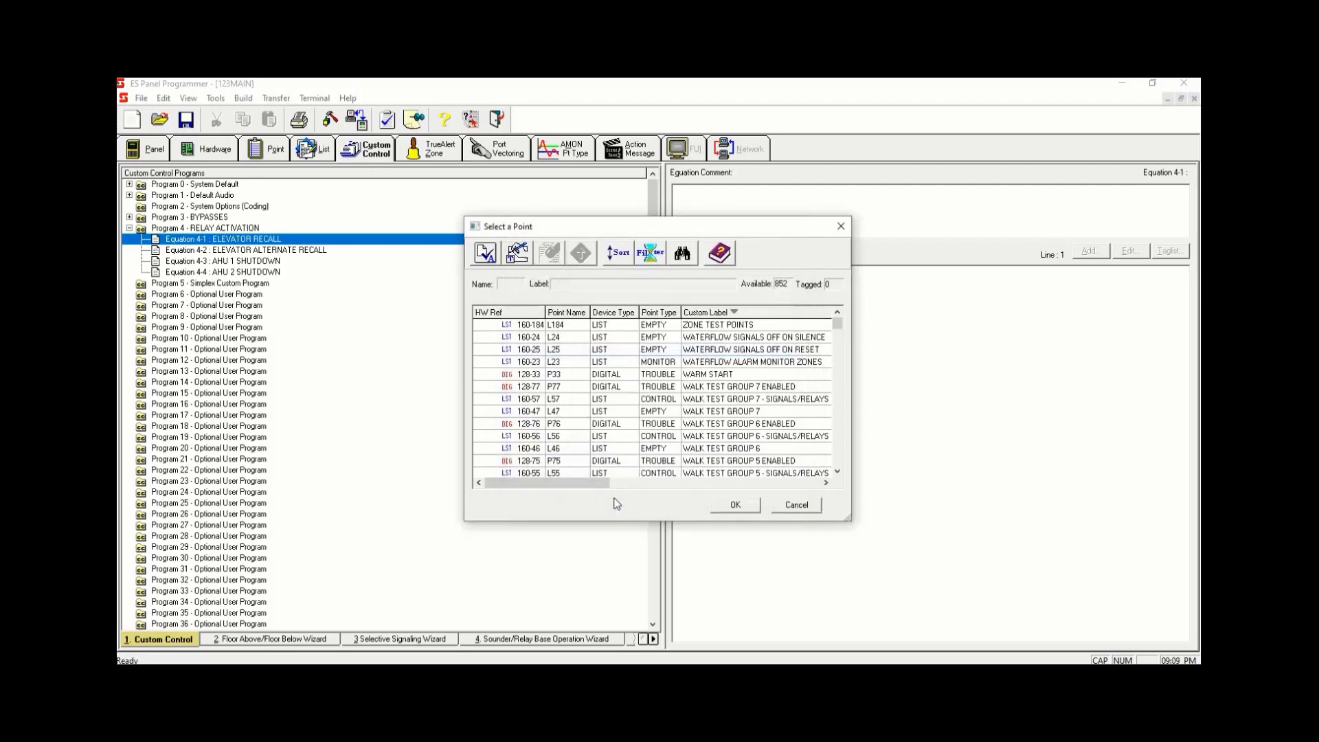
# - Search the custom labels for ELEVATOR and tag the ROOF ELEVATOR MACHINE RM point
pyautogui.click(686, 253)
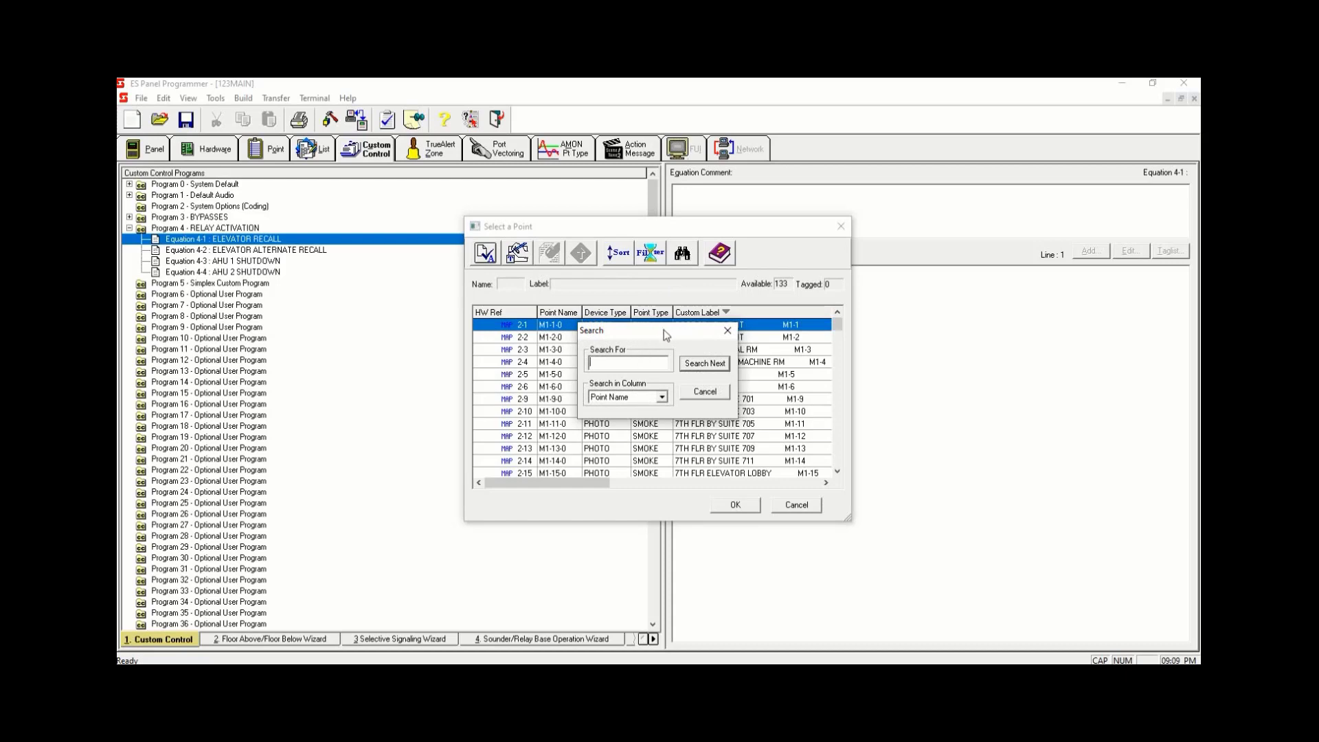
pyautogui.moveTo(665, 335); pyautogui.dragTo(663, 339)
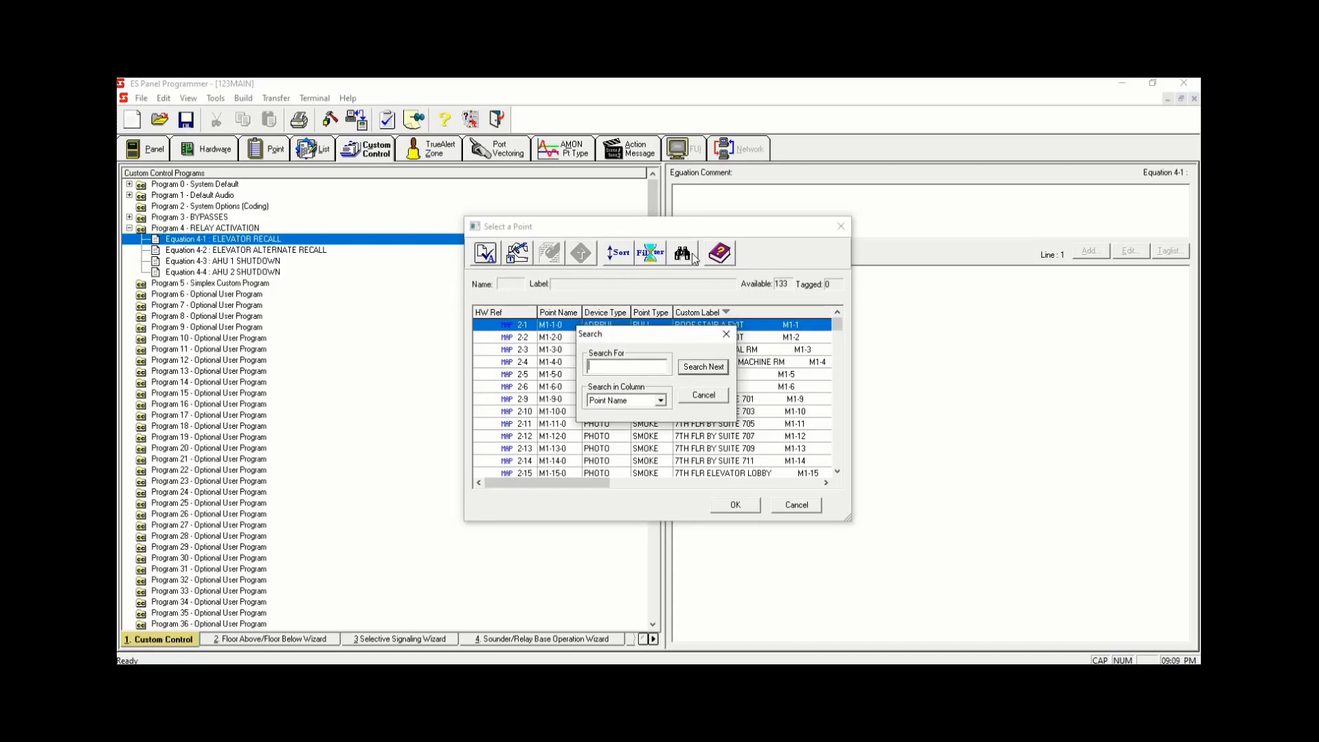
pyautogui.moveTo(659, 339); pyautogui.dragTo(608, 328)
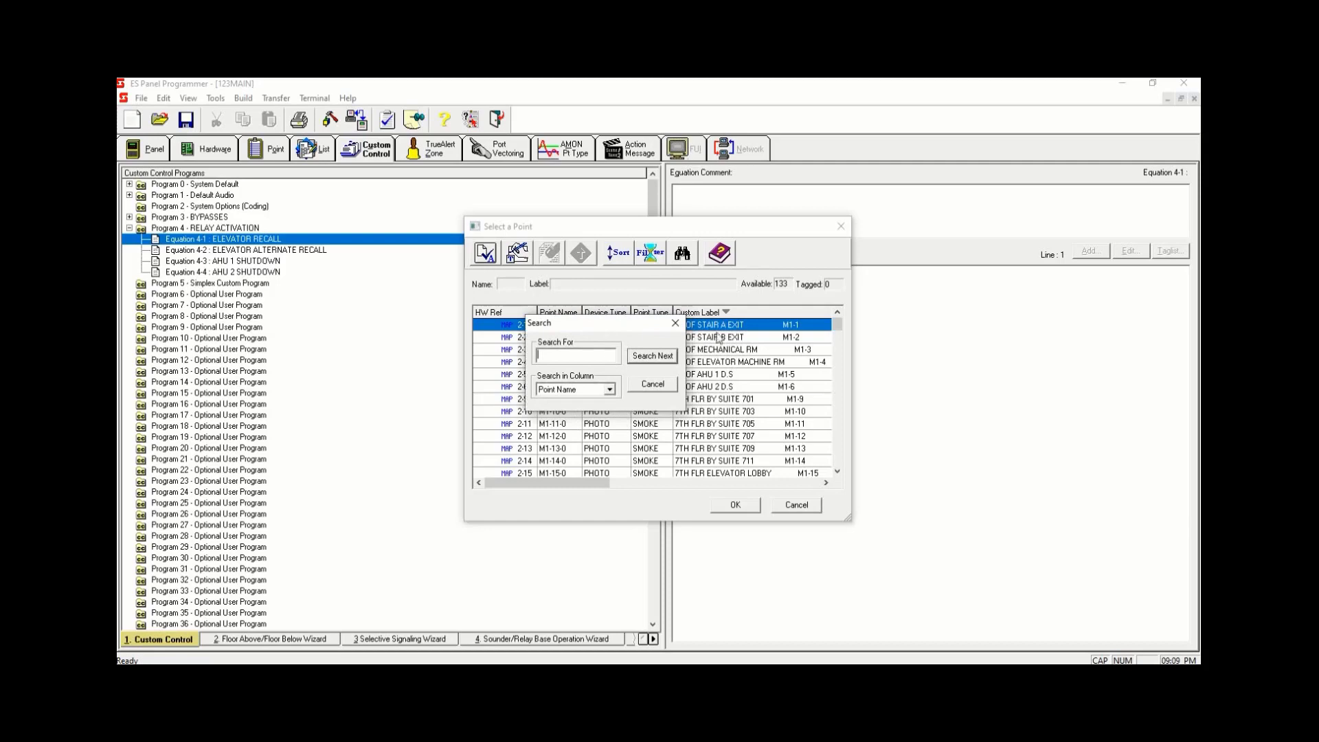
pyautogui.click(610, 389)
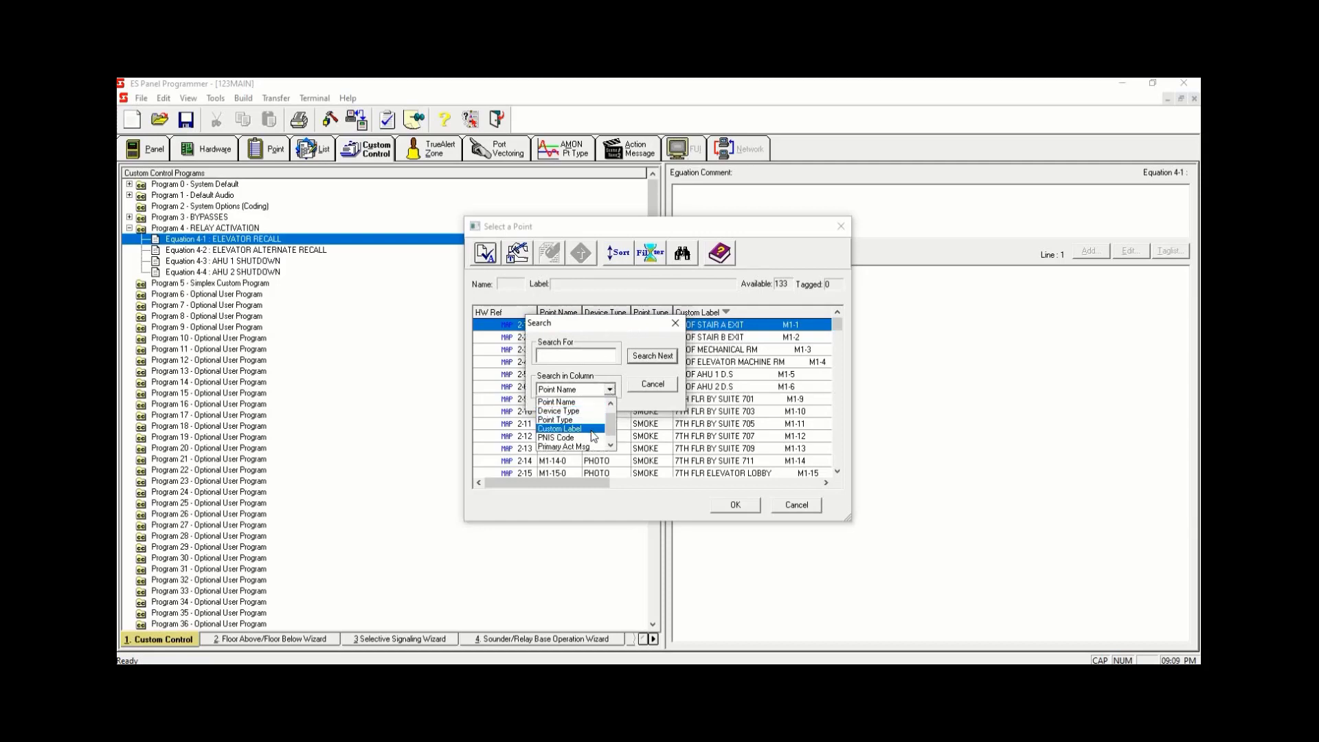
pyautogui.click(570, 429)
pyautogui.click(586, 354)
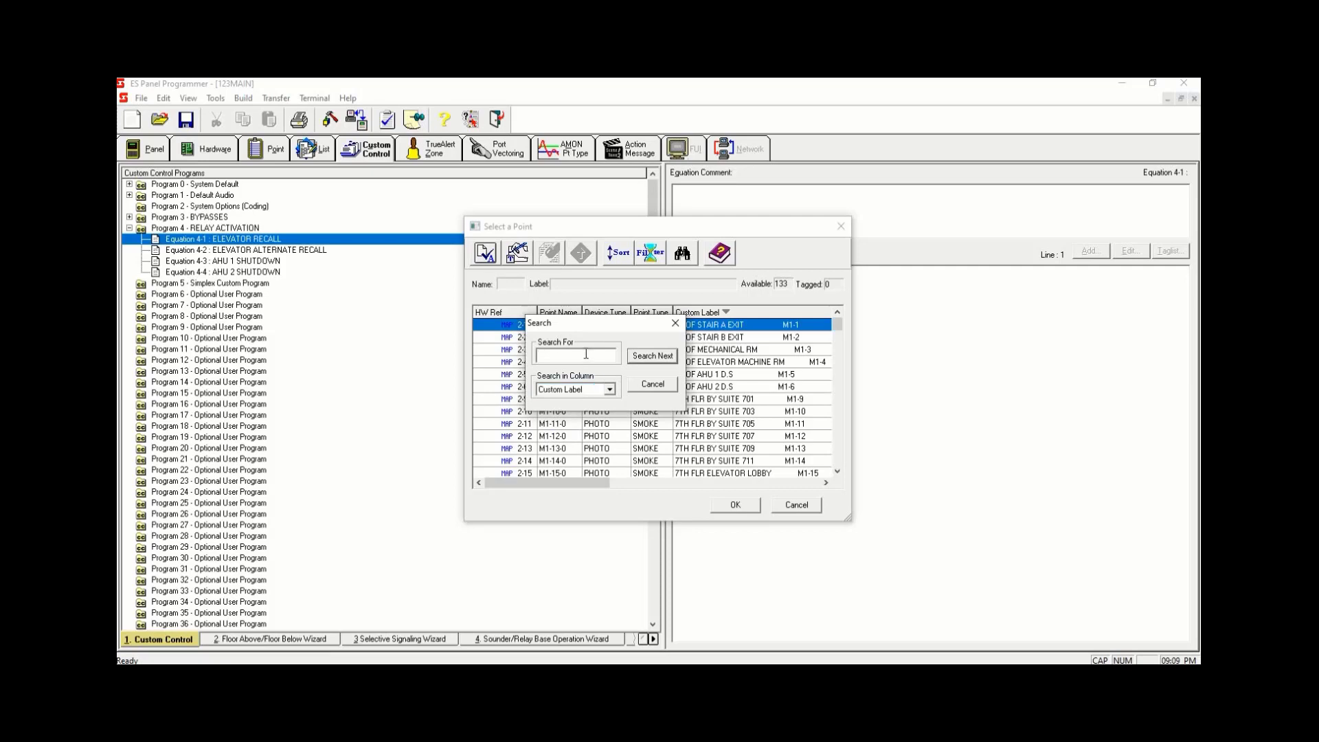
pyautogui.write('ELEVATOR')
pyautogui.click(654, 357)
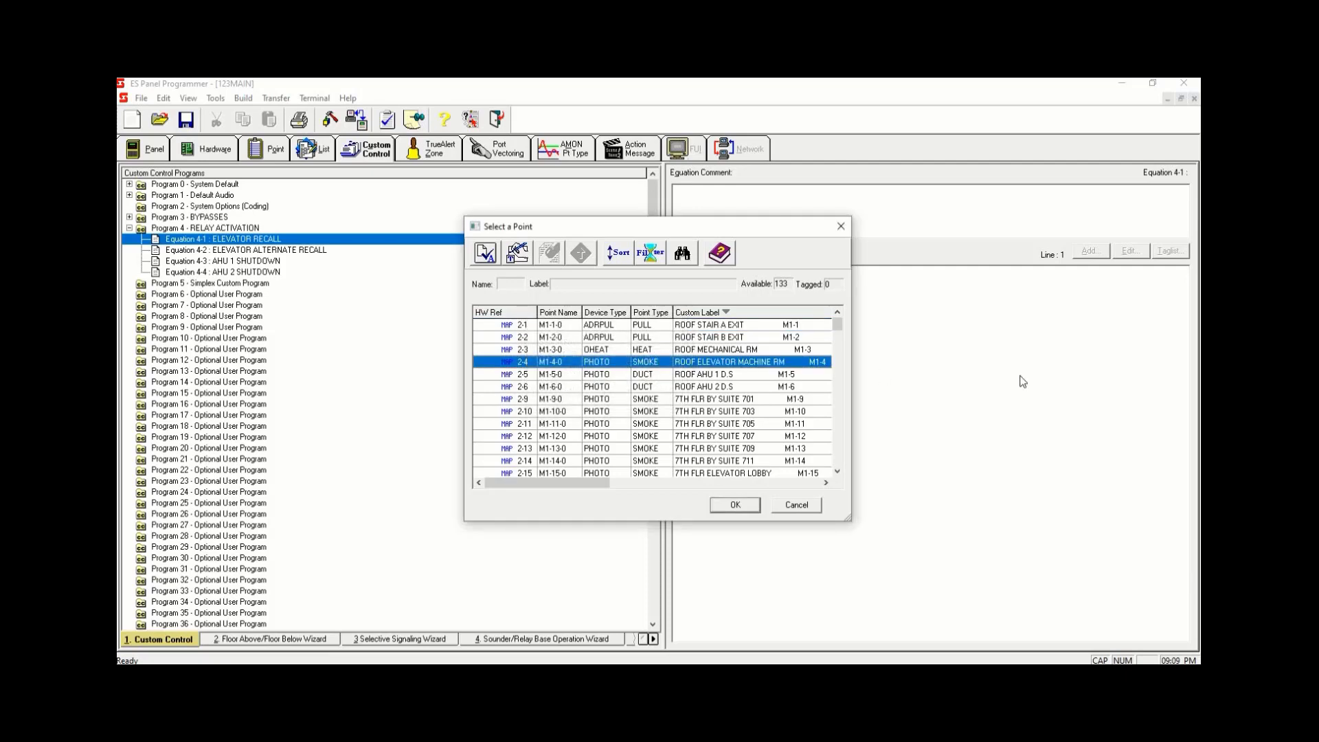
pyautogui.press('space')
# - Find the next ELEVATOR match and tag the 7TH FLR ELEVATOR LOBBY point
pyautogui.click(682, 253)
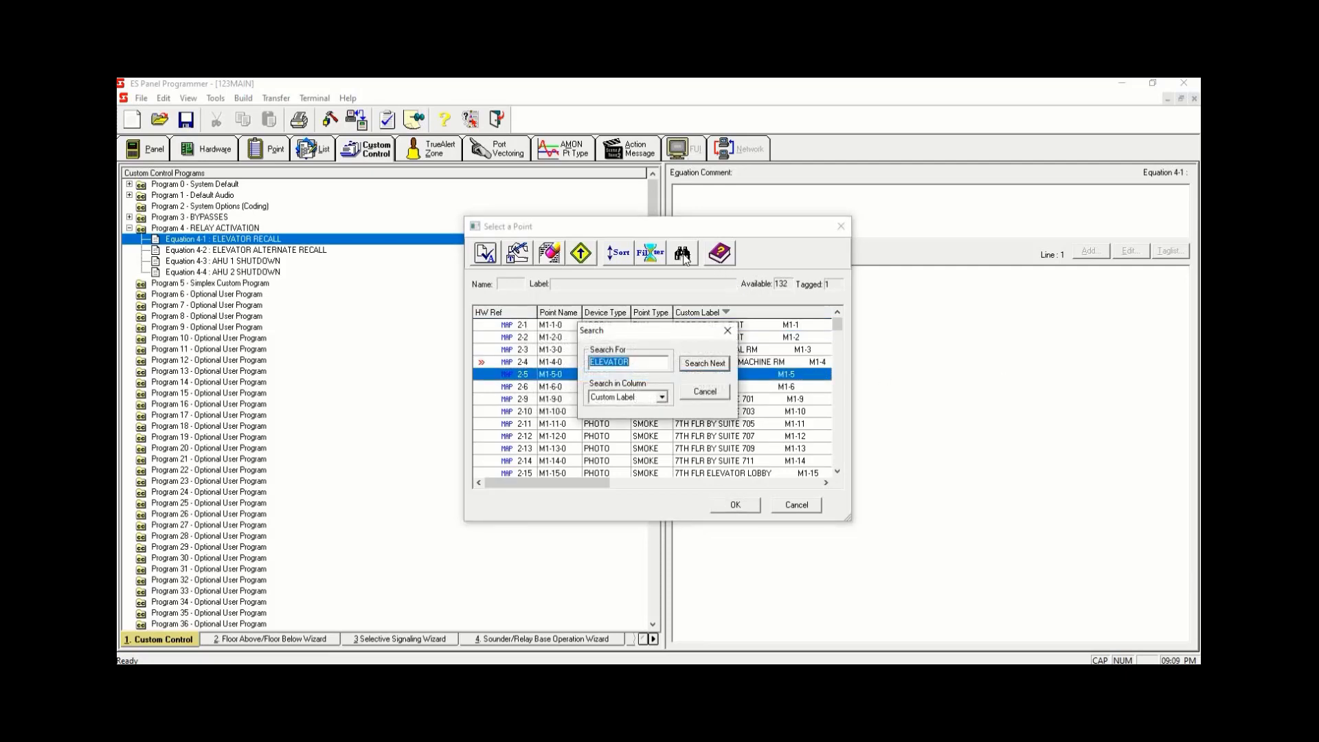
pyautogui.click(701, 364)
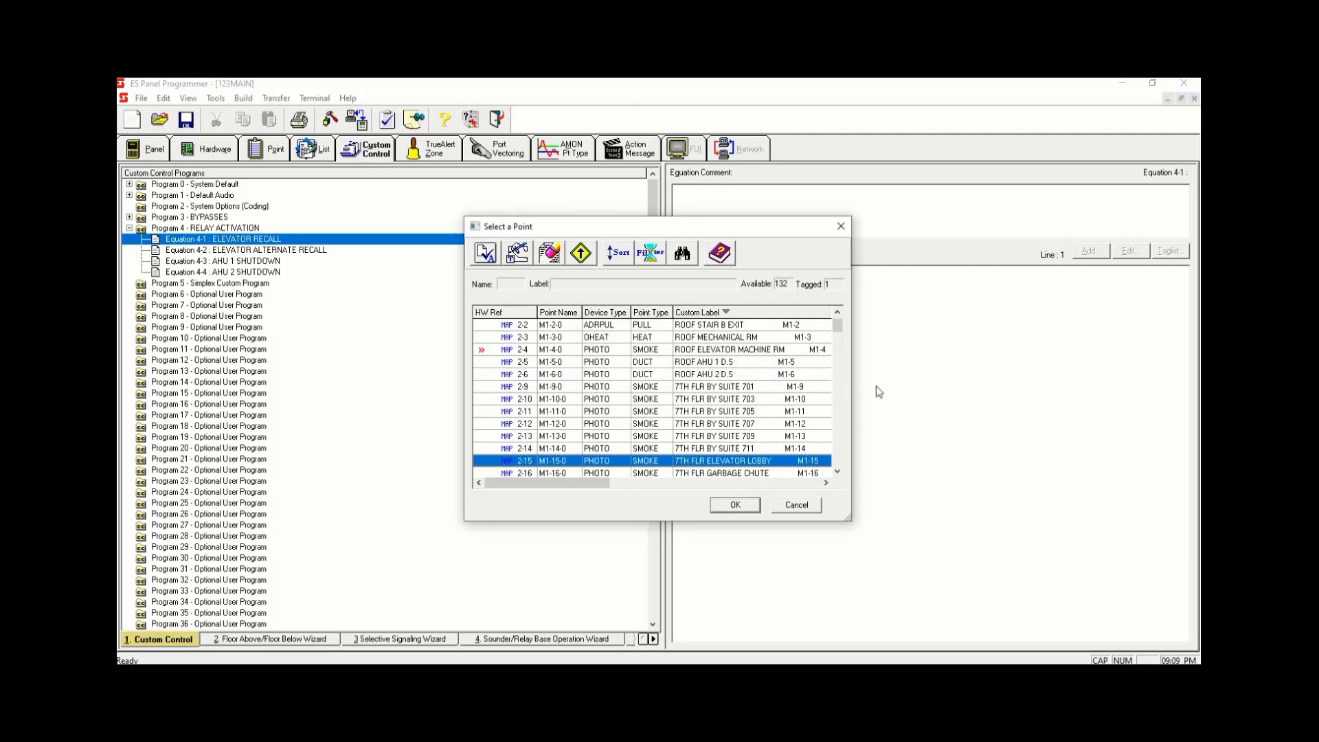
pyautogui.press('space')
# - Search for the next ELEVATOR match and tag the 6TH FLR ELEVATOR LOBBY point
pyautogui.click(682, 253)
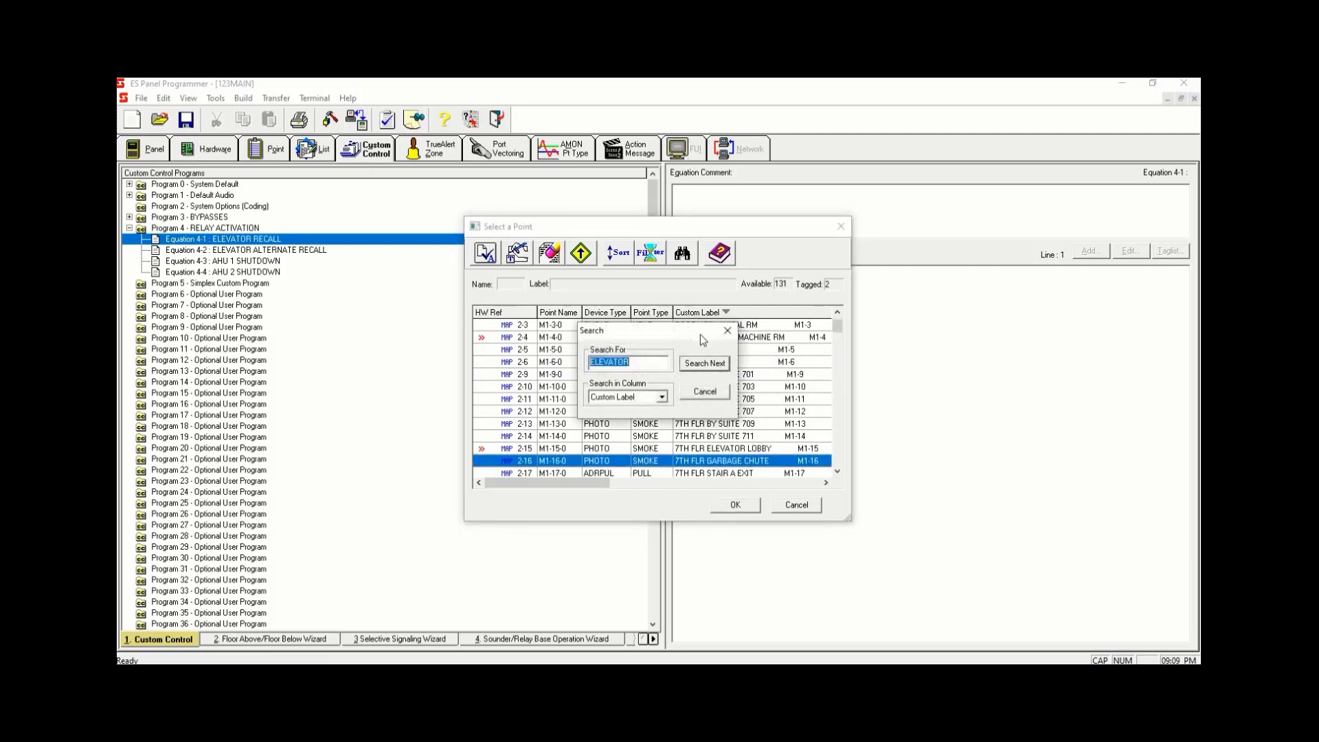
pyautogui.click(700, 364)
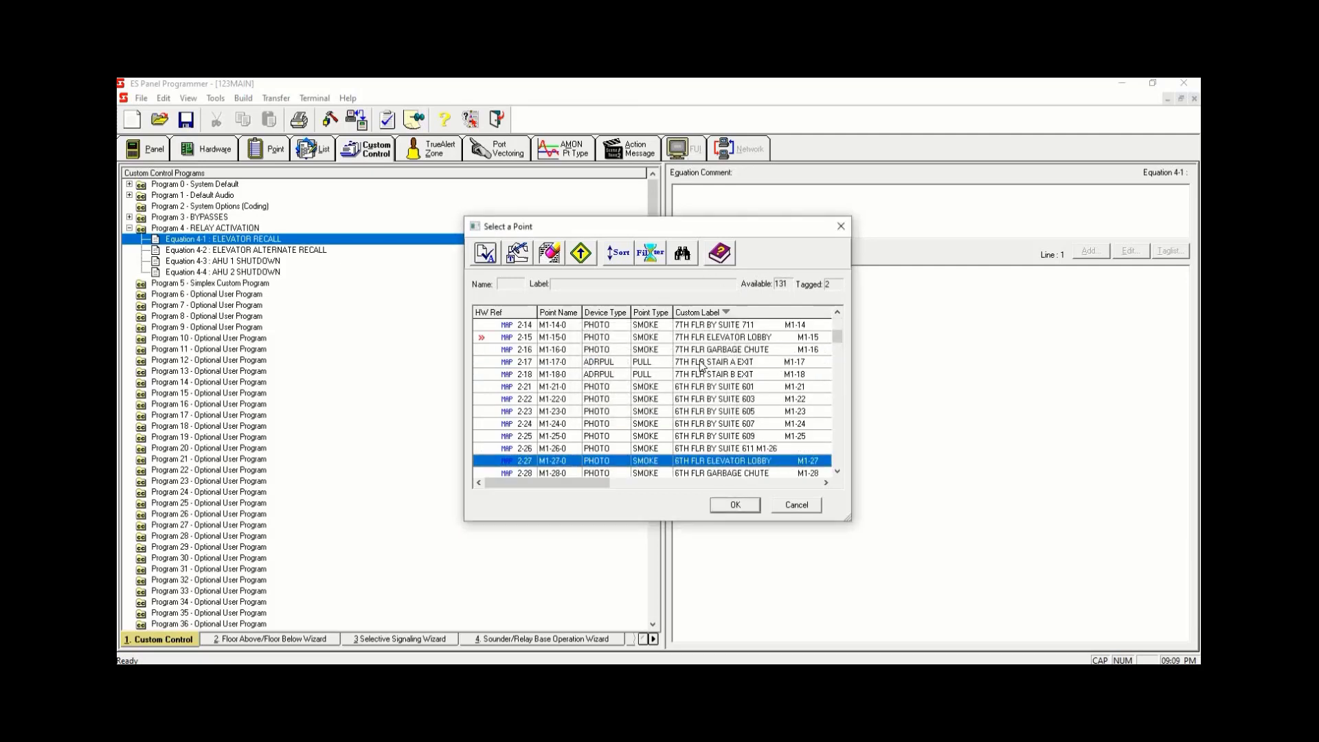
pyautogui.press('space')
# - Search for the next ELEVATOR match and tag the 5TH FLR ELEVATOR LOBBY point
pyautogui.click(681, 255)
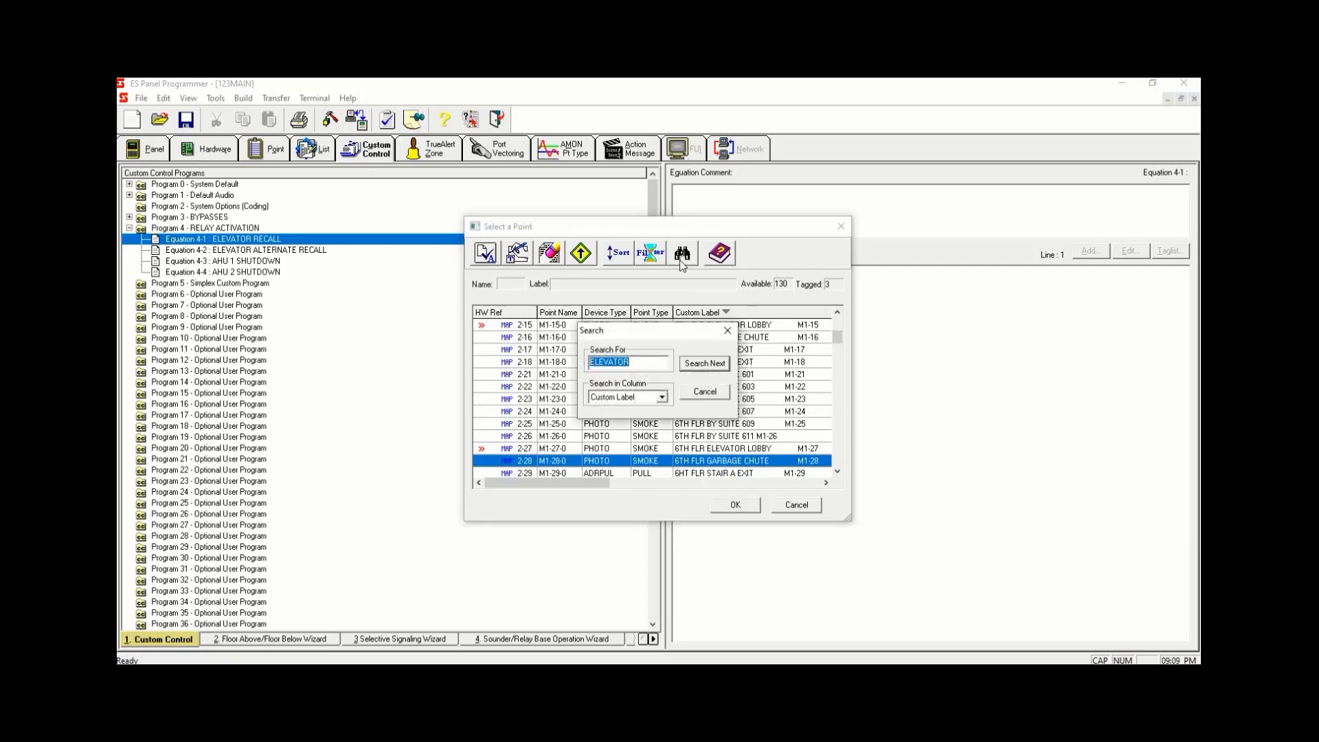
pyautogui.click(701, 364)
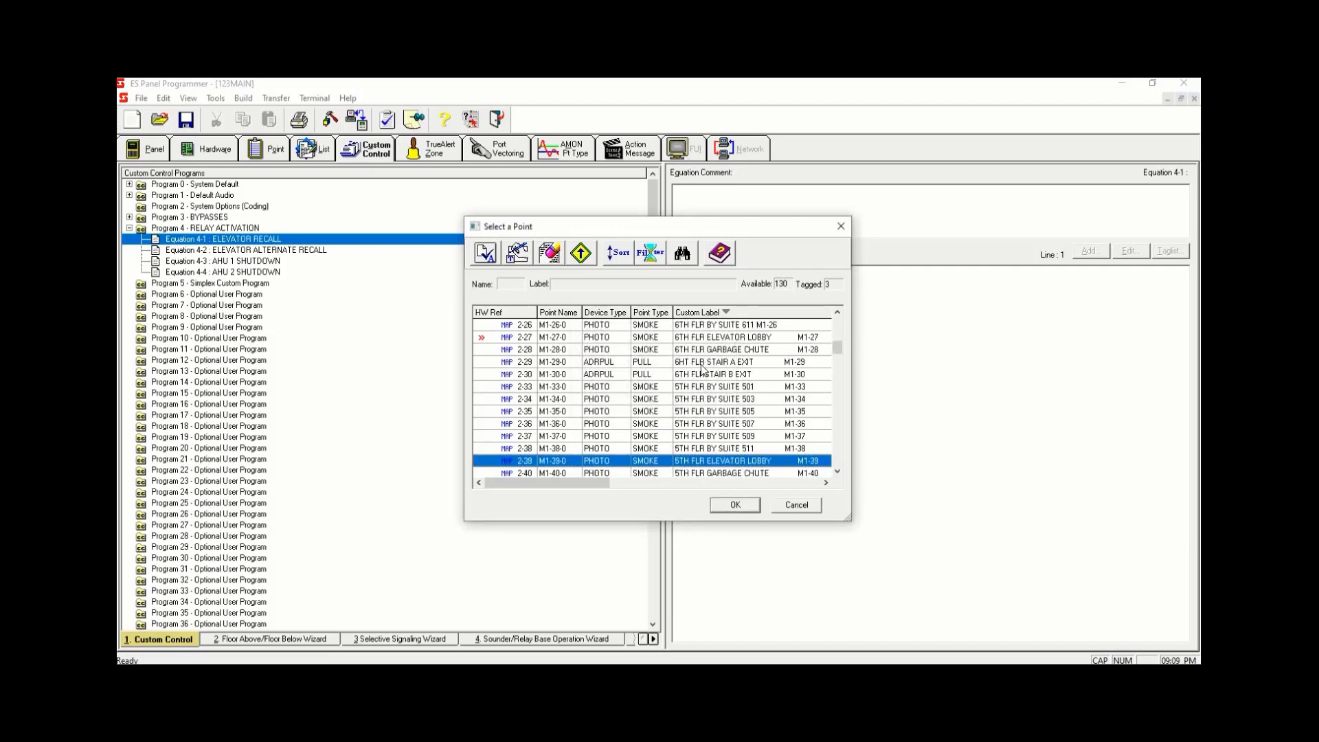
pyautogui.press('space')
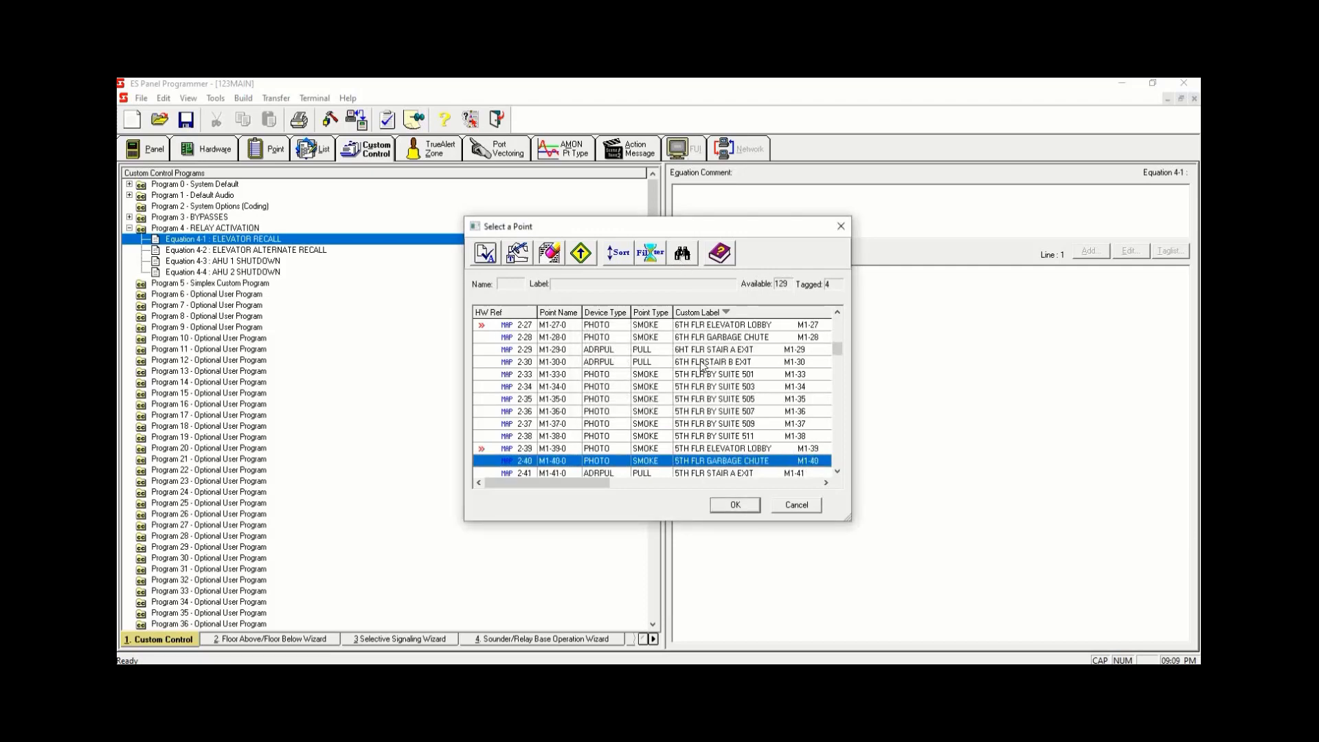
# - Search for the next ELEVATOR match and tag the 4TH FLR ELEVATOR LOBBY point
pyautogui.click(682, 254)
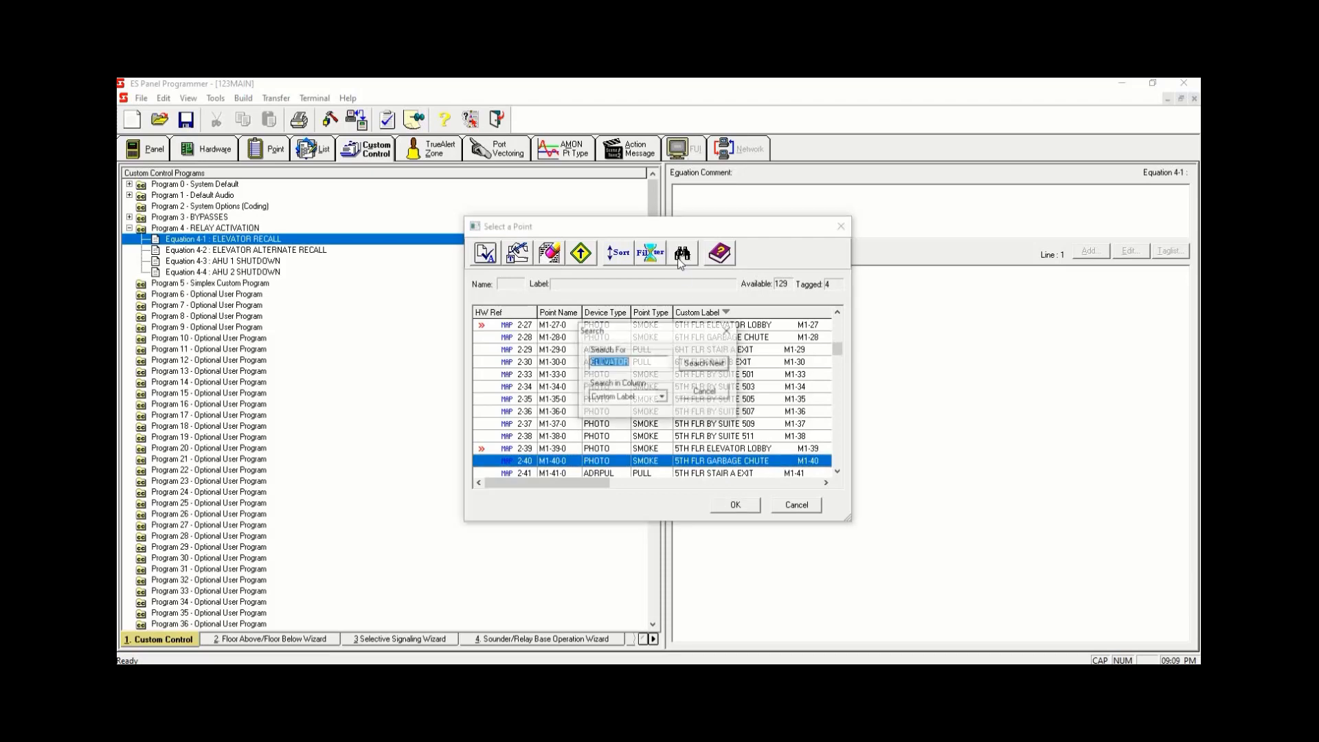
pyautogui.click(693, 363)
pyautogui.press('space')
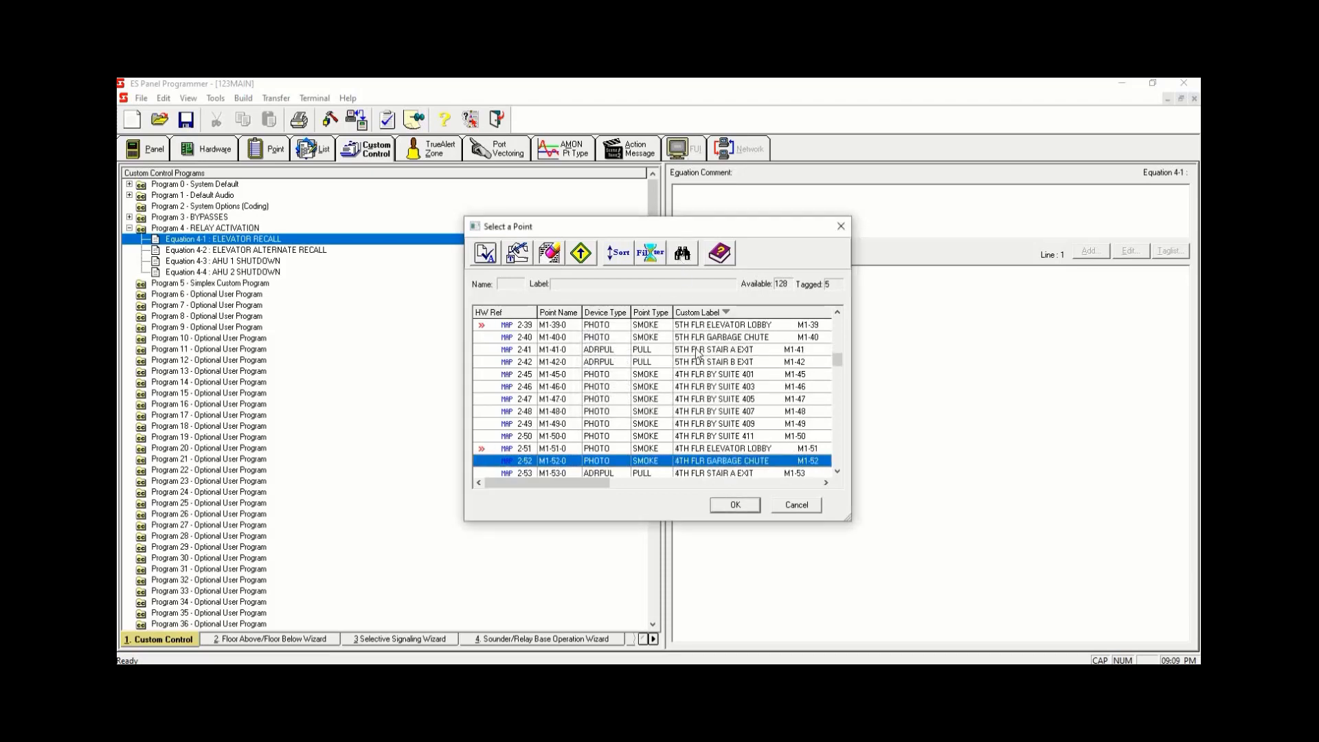
# - Search for the next ELEVATOR match and tag the 3RD FLR ELEVATOR LOBBY point
pyautogui.click(682, 254)
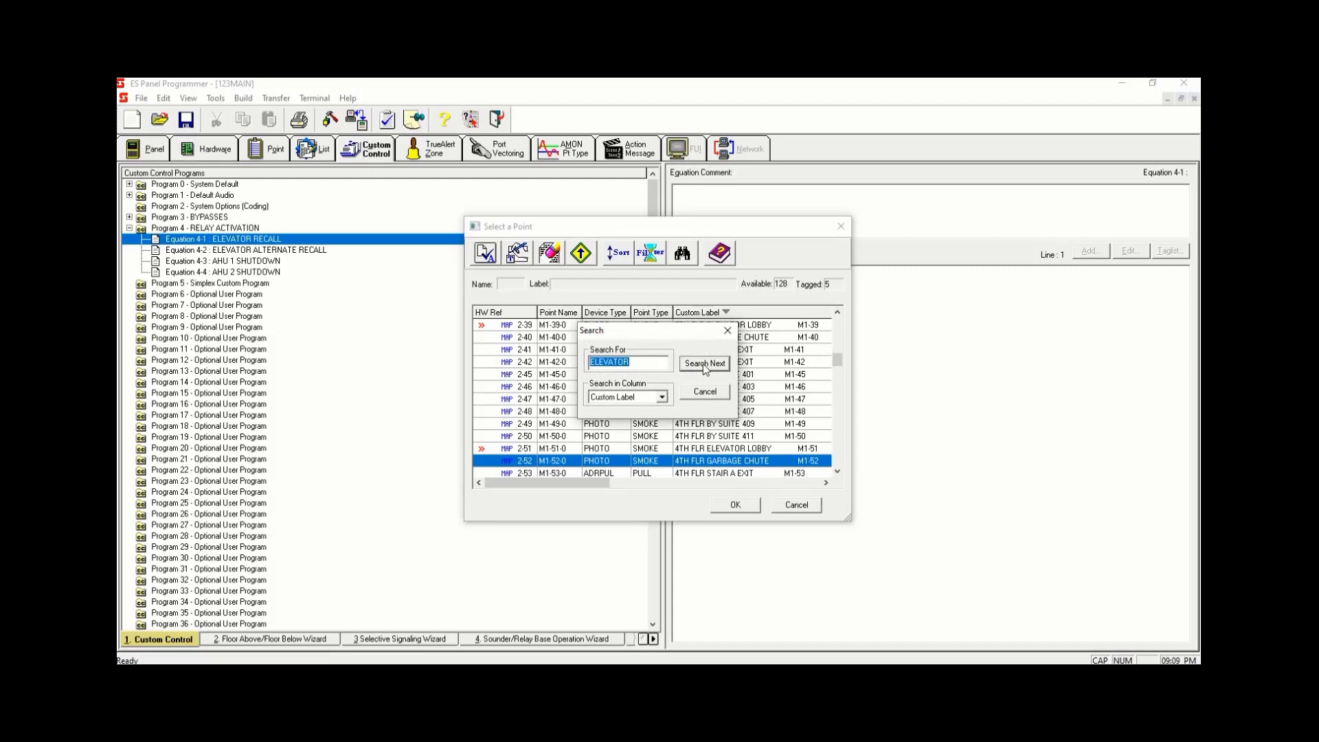
pyautogui.click(704, 364)
pyautogui.press('space')
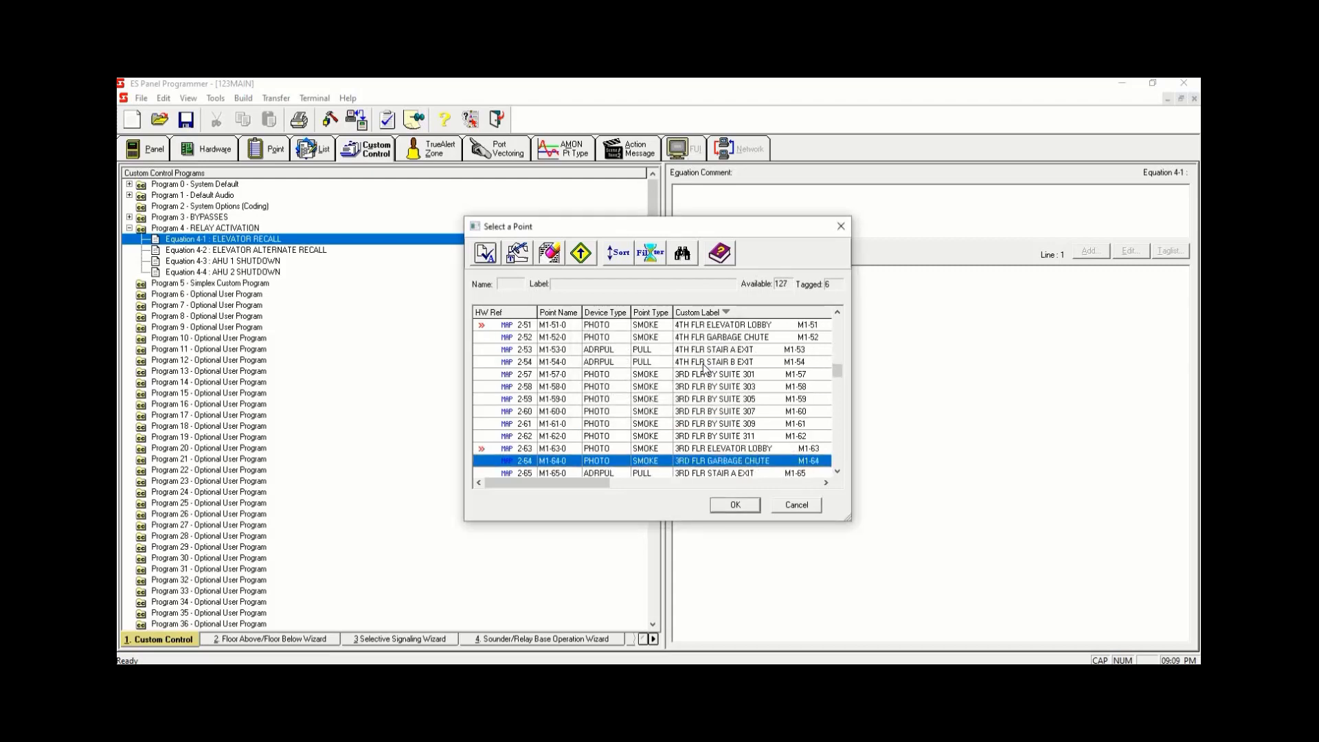
# - Search for the next ELEVATOR match and tag the 2ND FLR ELEVATOR LOBBY point
pyautogui.click(682, 256)
pyautogui.click(706, 363)
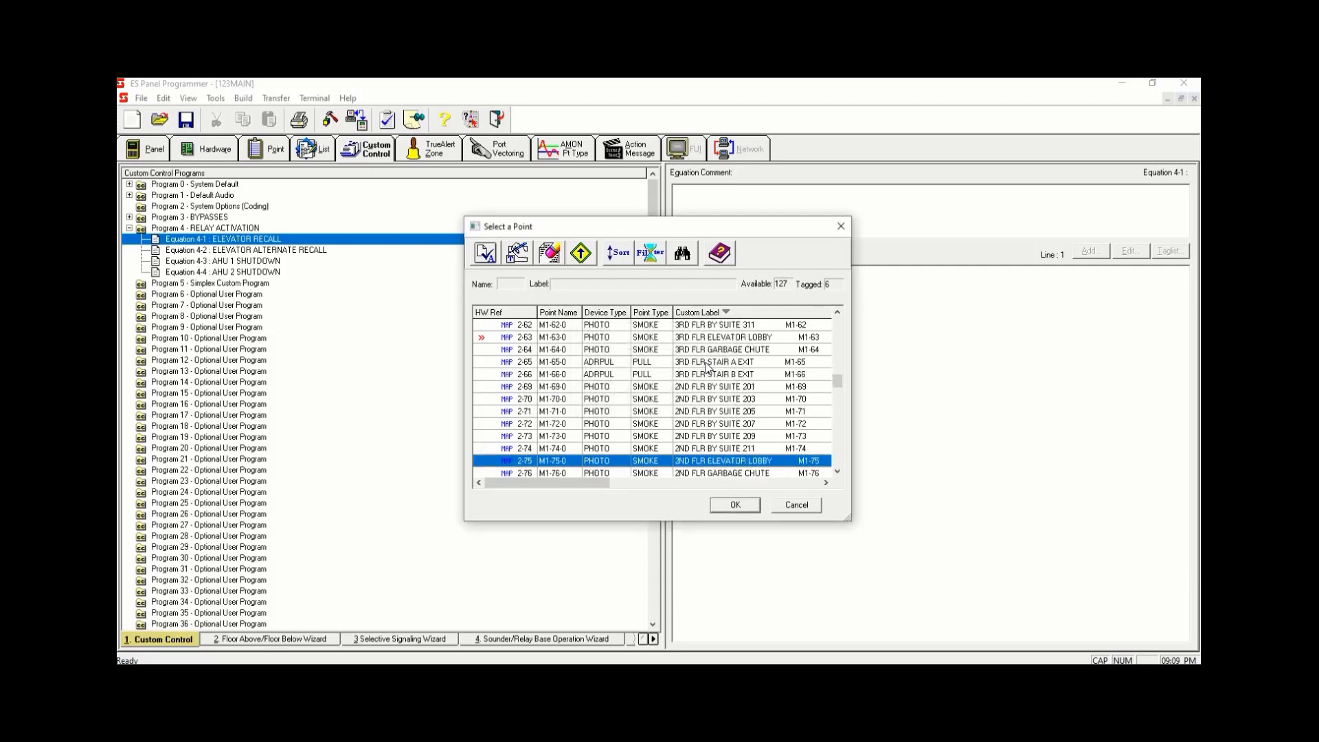
pyautogui.press('space')
# - Search past the MAIN FLR ELEVATOR LOBBY match and tag the P1 ELEVATOR LOBBY smoke detector
pyautogui.click(683, 256)
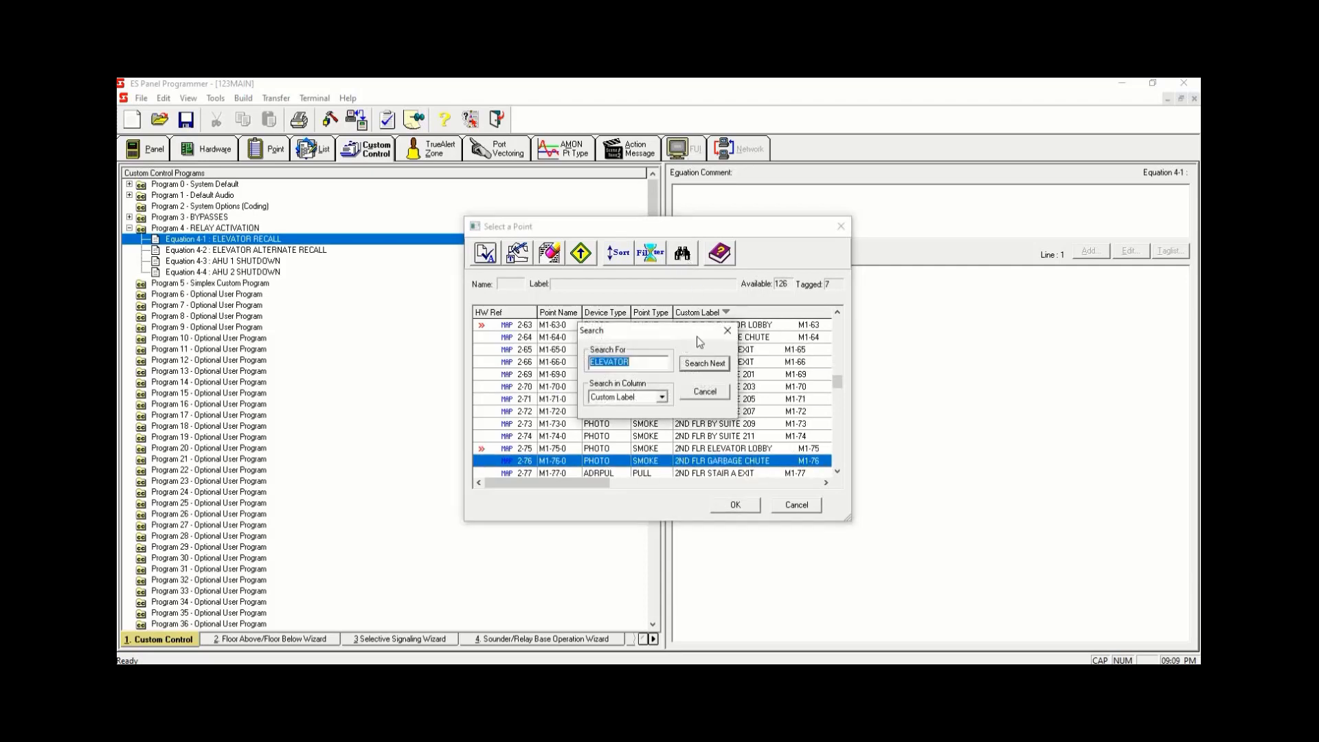
pyautogui.click(706, 364)
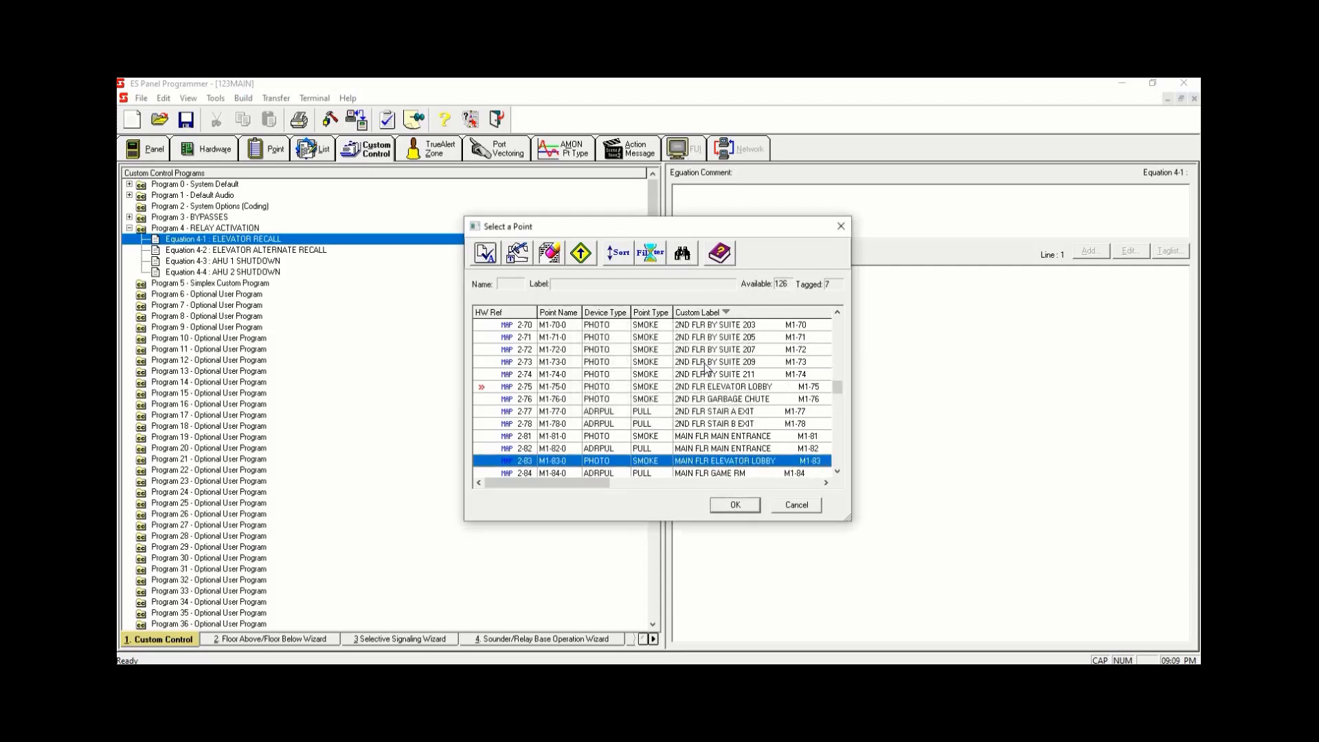
pyautogui.click(683, 255)
pyautogui.click(698, 364)
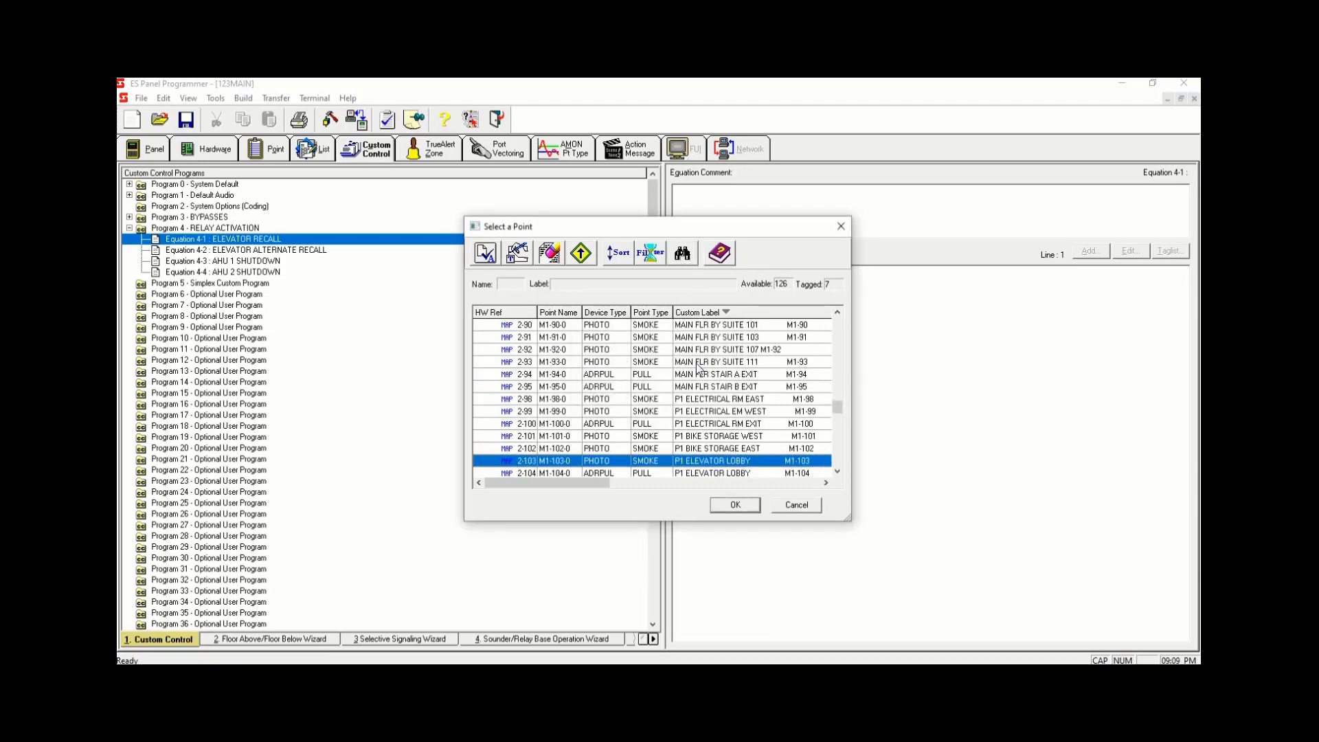
pyautogui.press('space')
# - Search past the P1 ELEVATOR LOBBY pull station and tag the P2 ELEVATOR LOBBY smoke detector
pyautogui.click(682, 255)
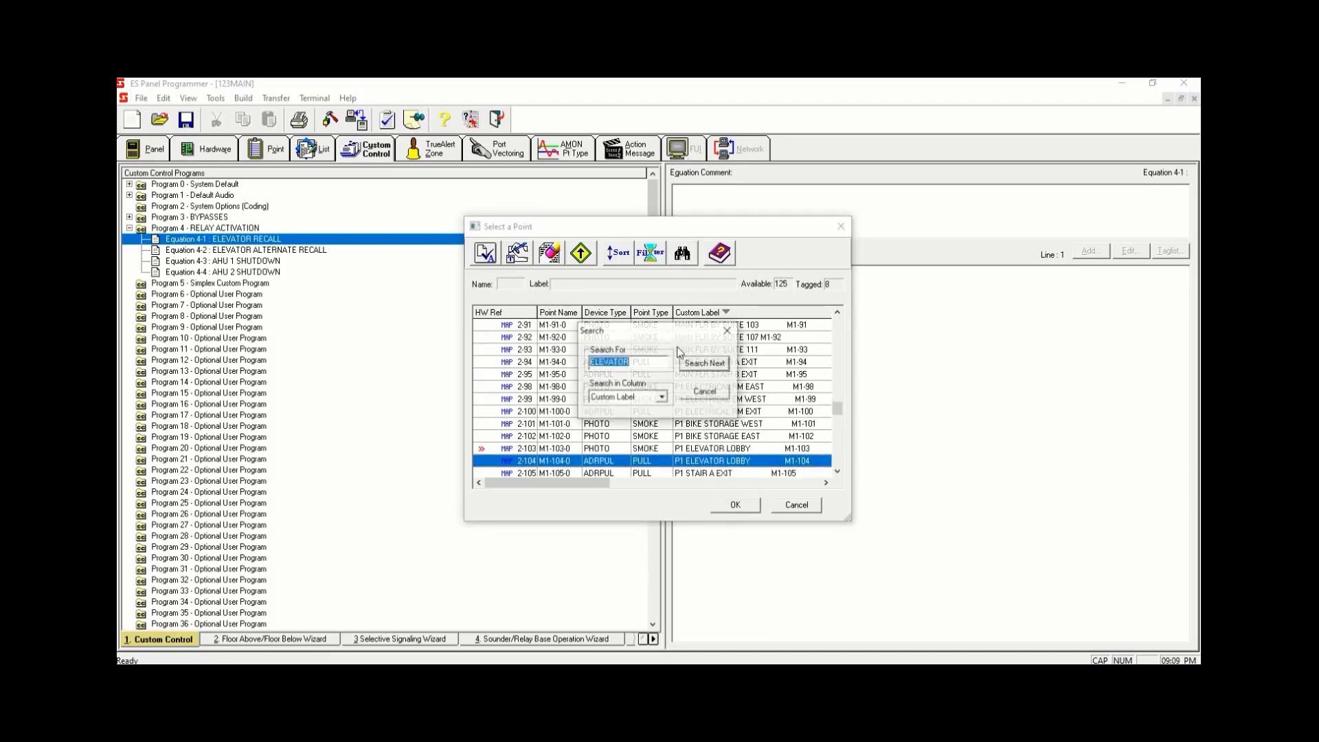
pyautogui.click(710, 364)
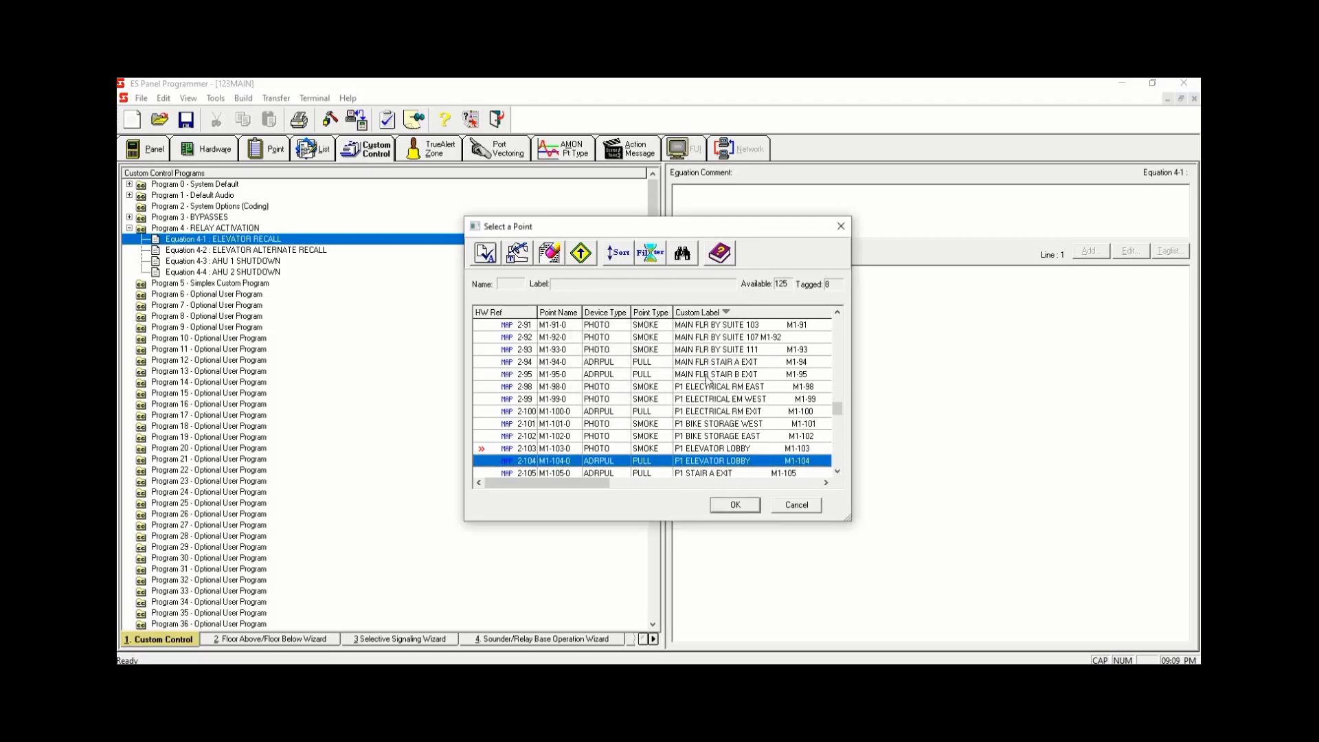
pyautogui.click(691, 256)
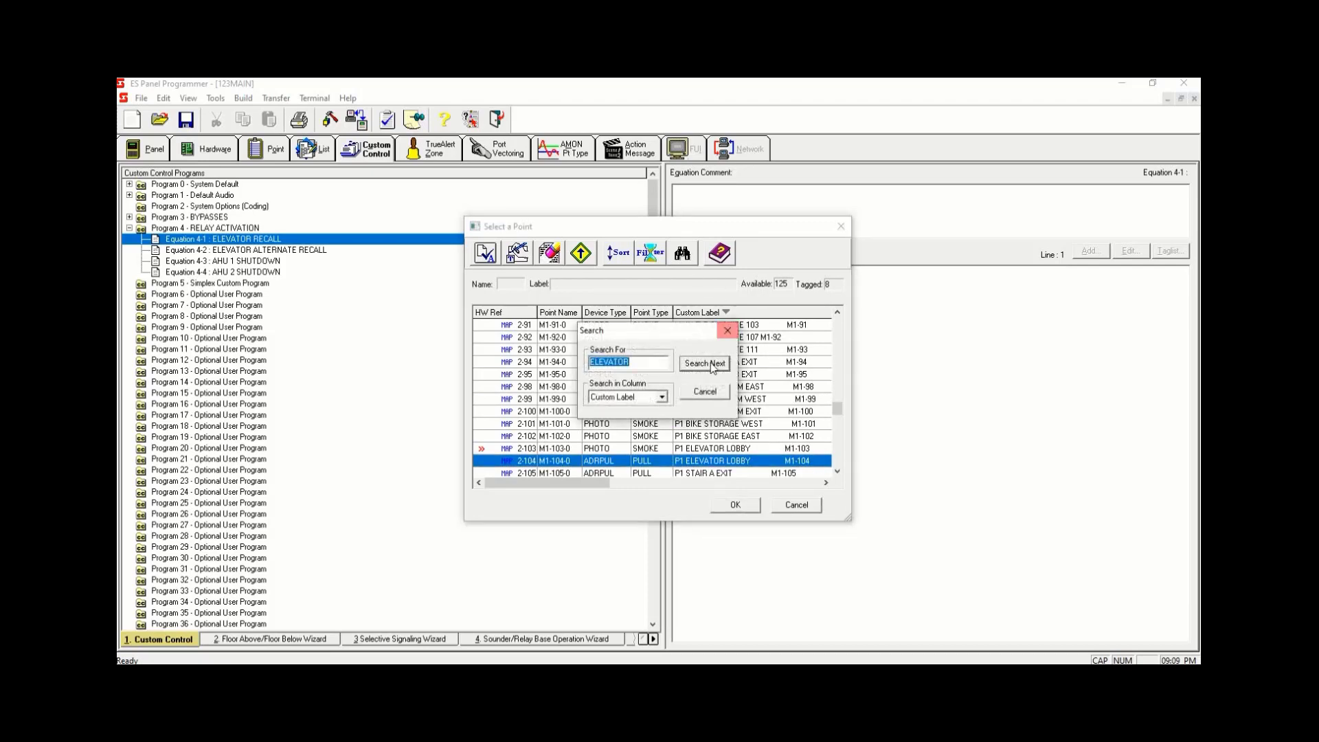
pyautogui.click(710, 365)
pyautogui.press('space')
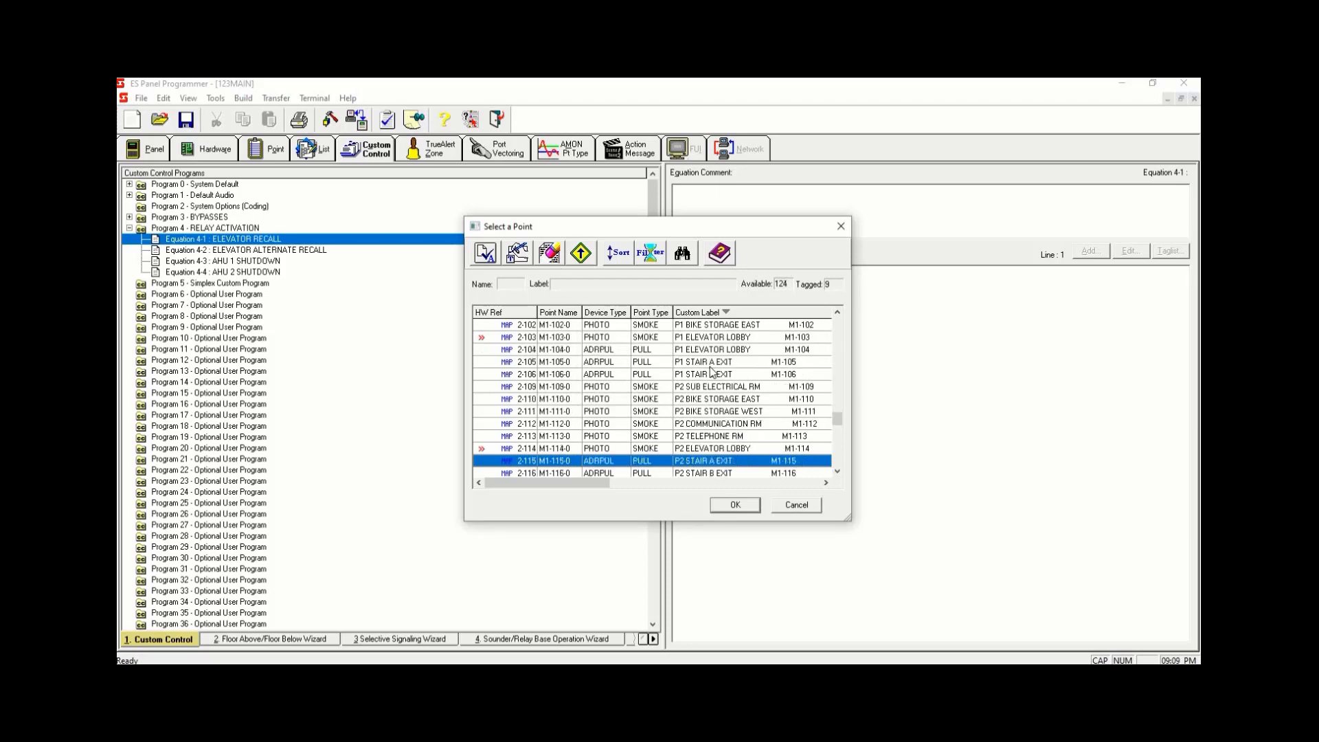
pyautogui.moveTo(837, 419); pyautogui.dragTo(860, 316)
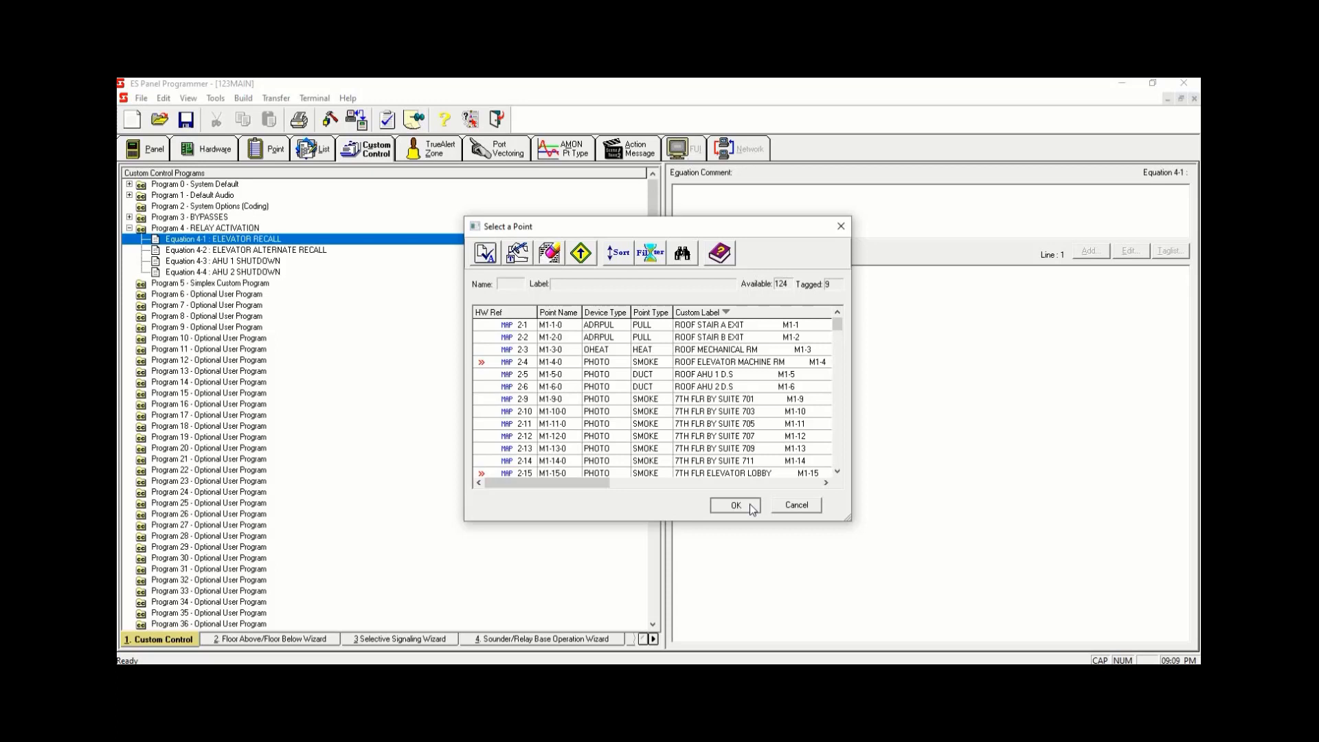
# - Save the tagged elevator detectors as a new list labelled ELEVATOR RECALL and finish adding it as the equation input
pyautogui.click(748, 505)
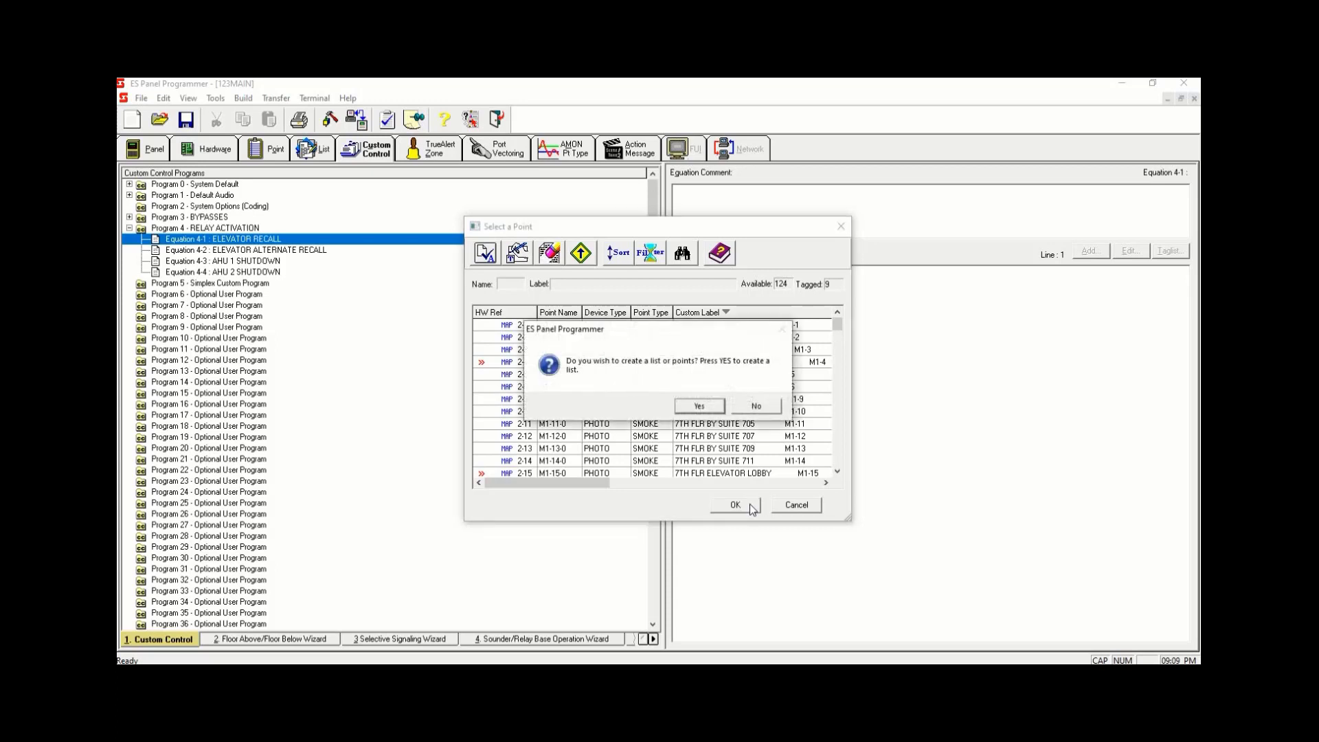
pyautogui.click(710, 410)
pyautogui.write('ELEV')
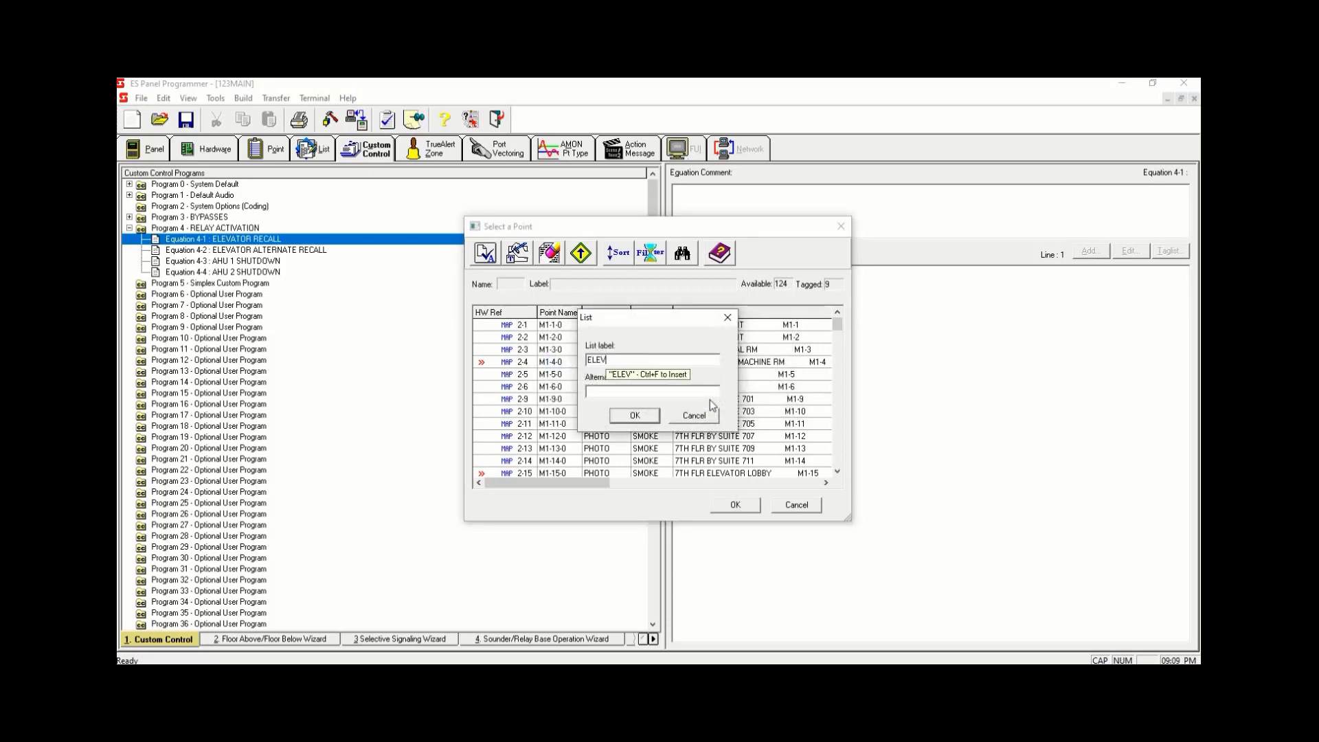
pyautogui.write('ATOR RECALL')
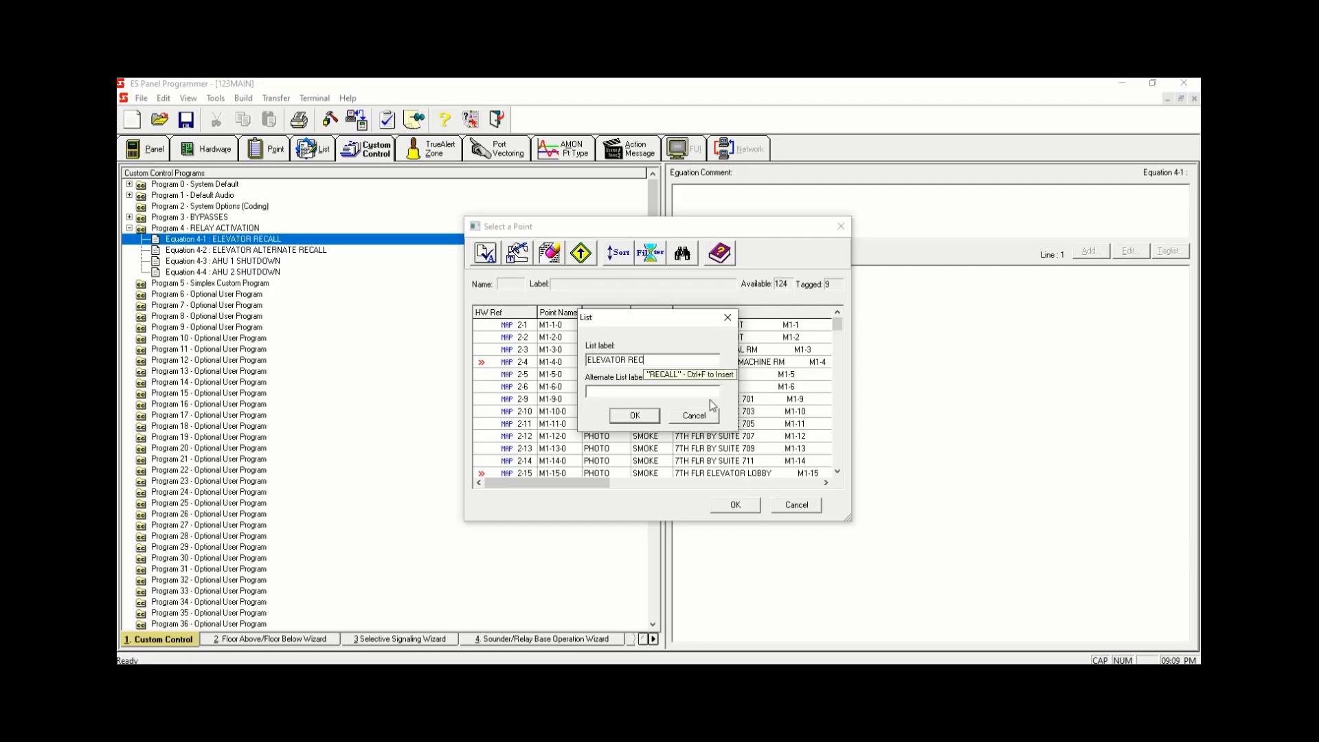
pyautogui.click(634, 415)
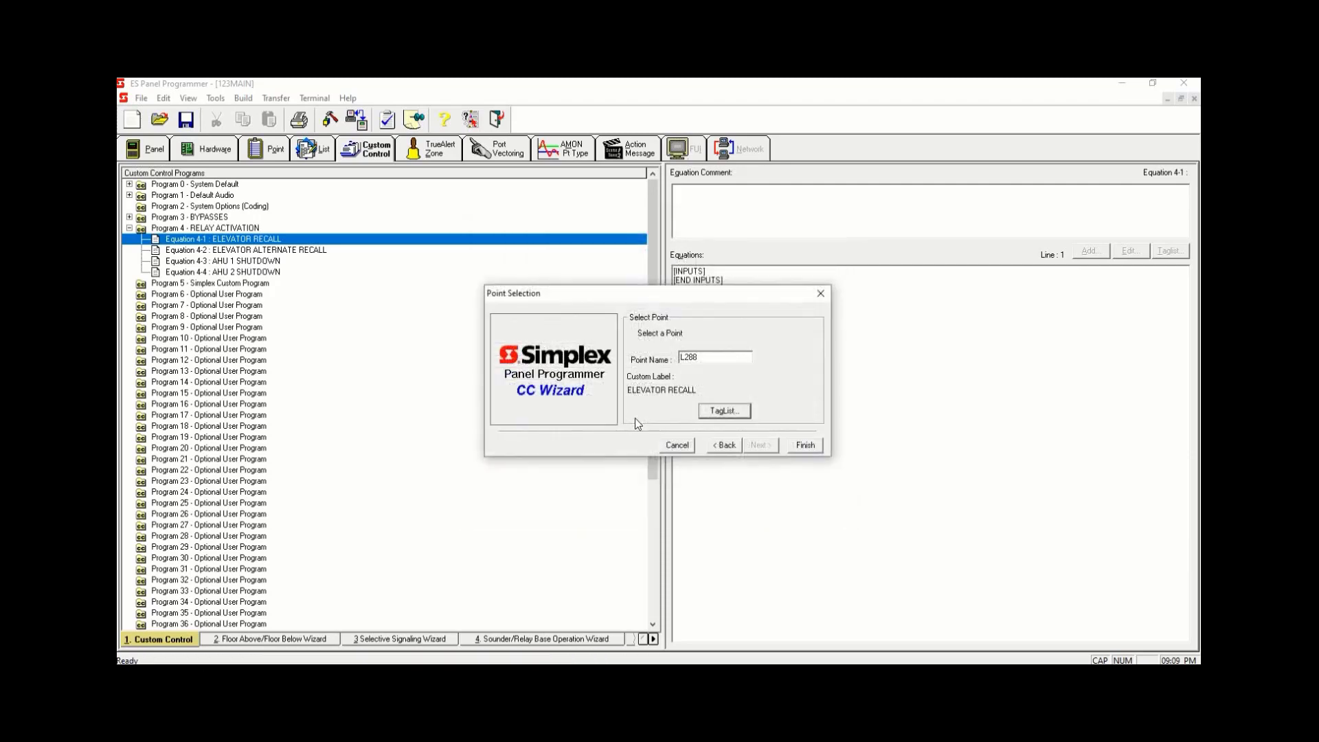
pyautogui.click(810, 446)
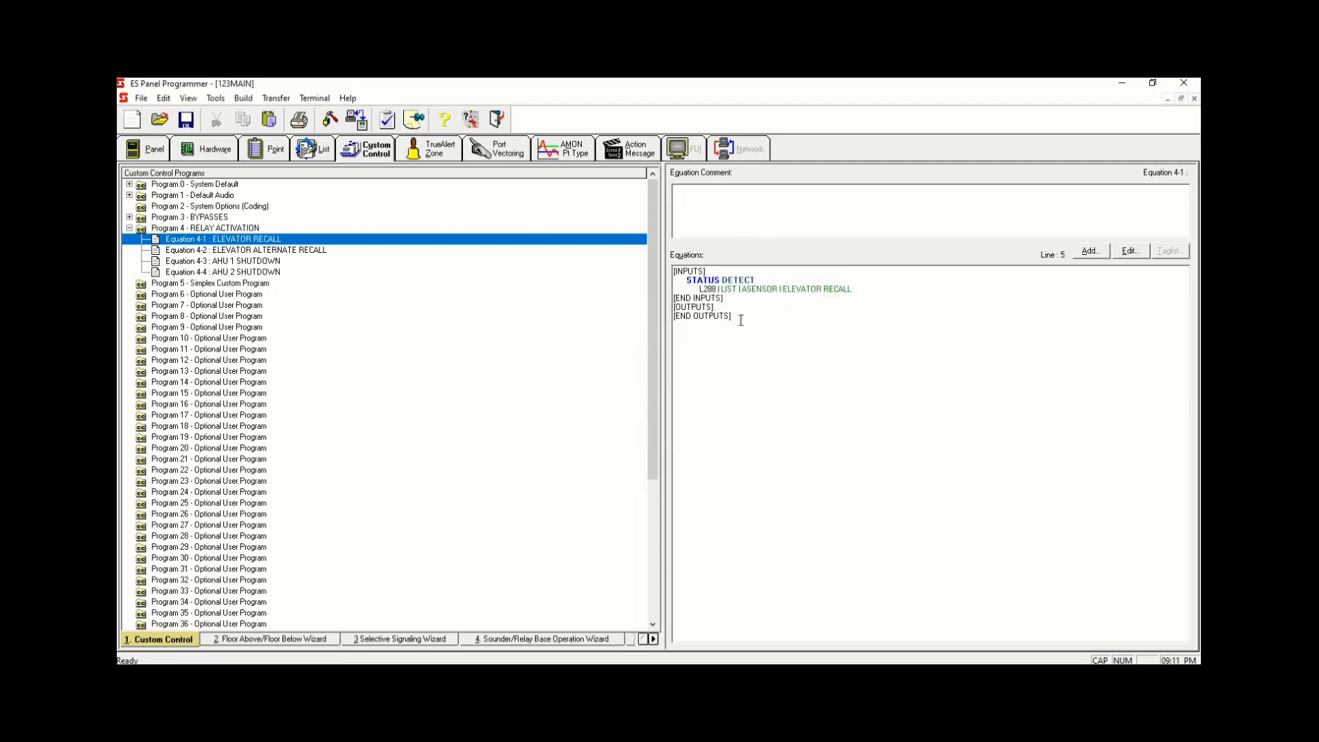
# - Review the tagged points of the ELEVATOR RECALL list L288 among the general lists
pyautogui.click(313, 148)
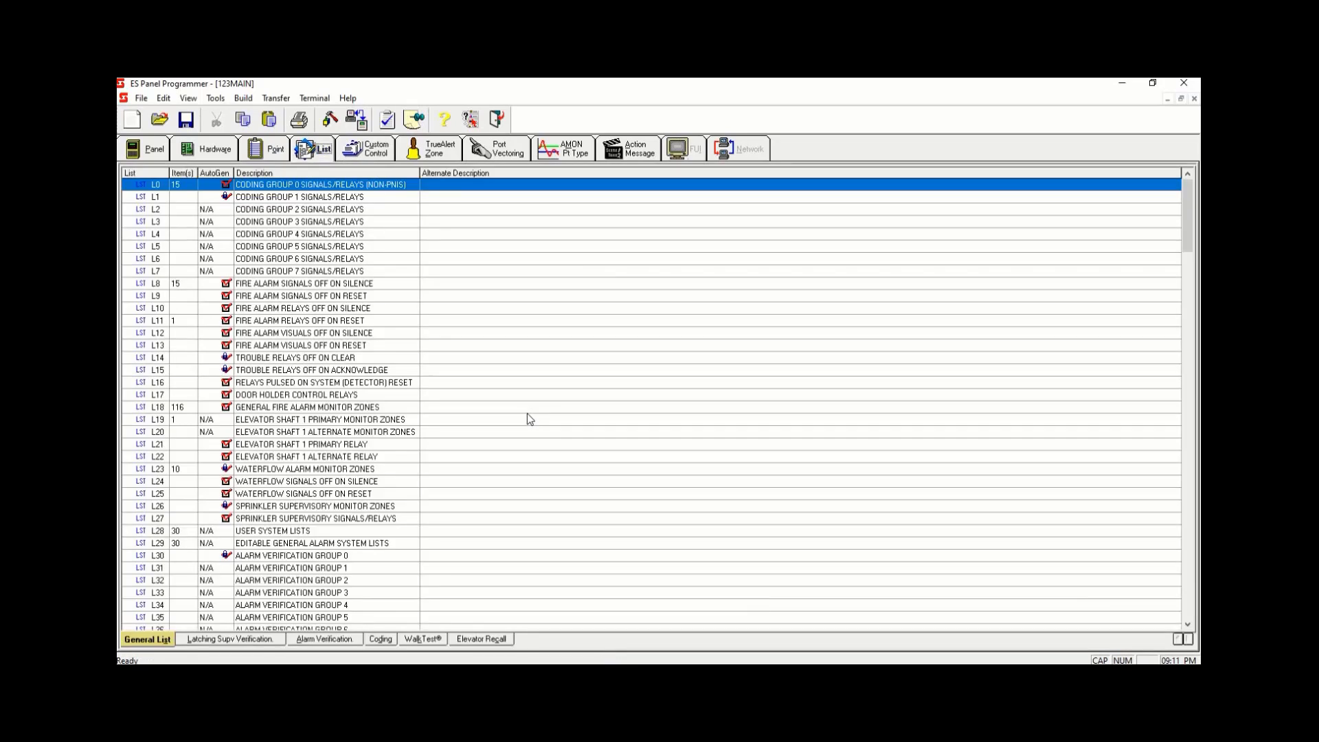
pyautogui.scroll(-15, 542, 423)
pyautogui.scroll(-10, 555, 428)
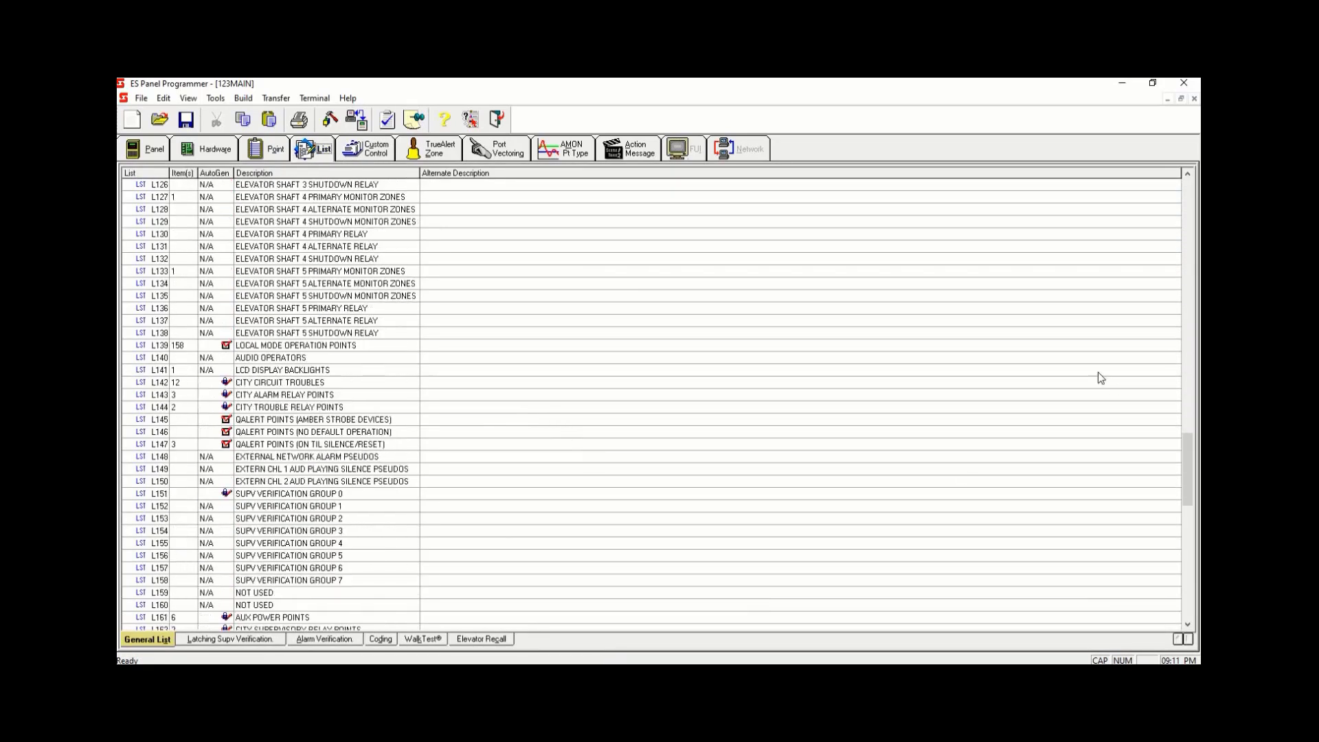
pyautogui.moveTo(1189, 441); pyautogui.dragTo(1201, 604)
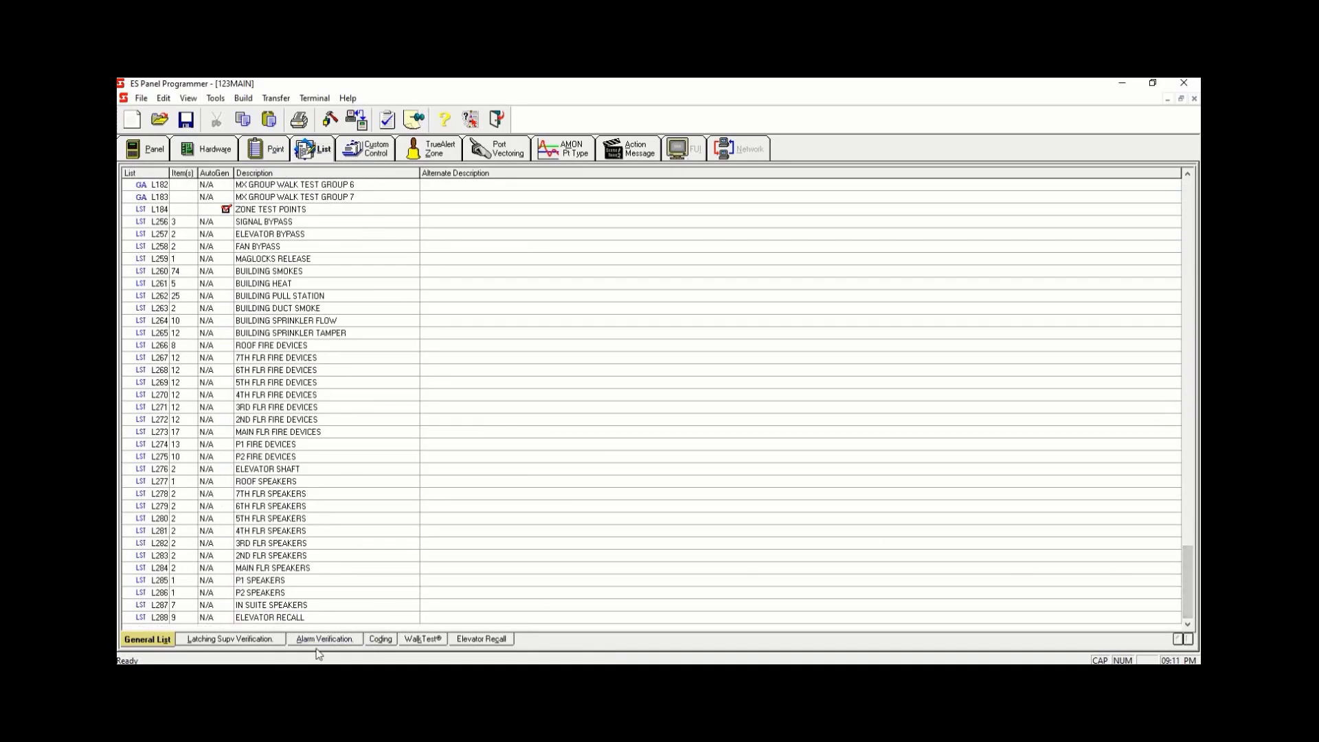
pyautogui.rightClick(284, 619)
pyautogui.click(374, 482)
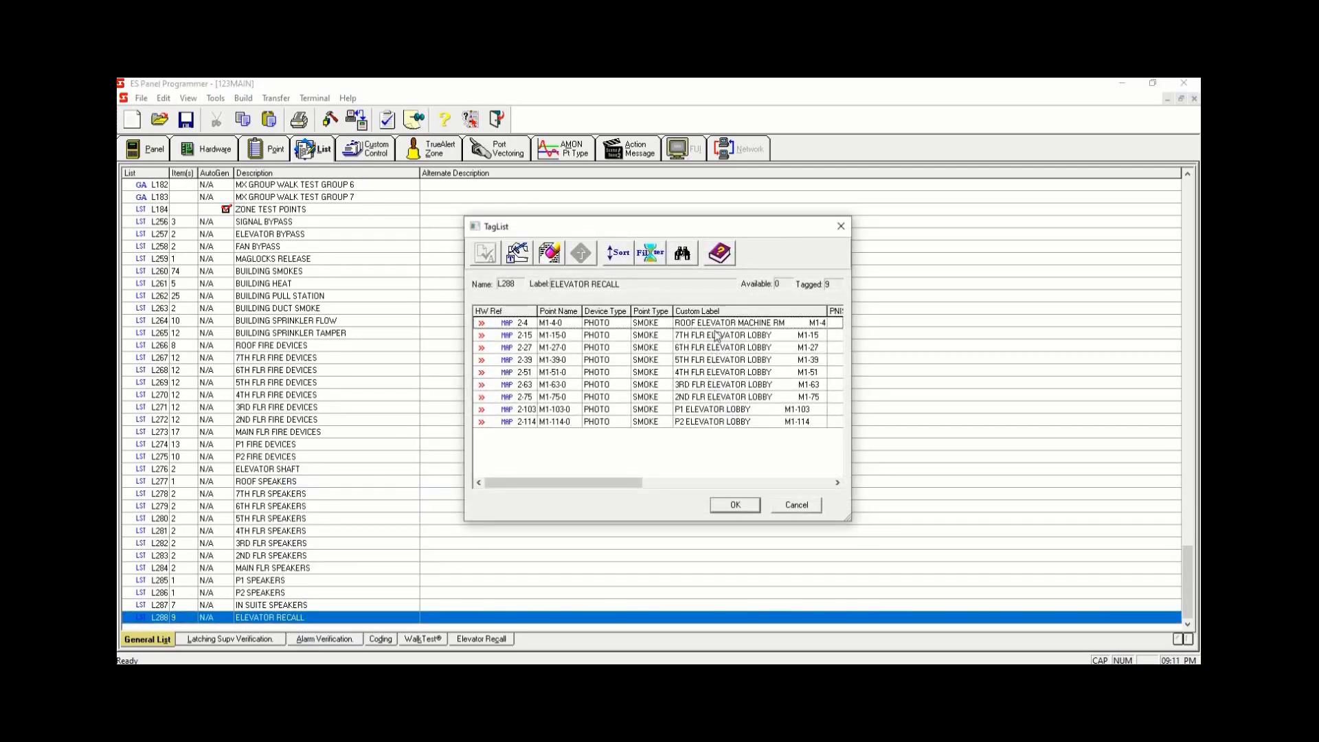
pyautogui.click(733, 505)
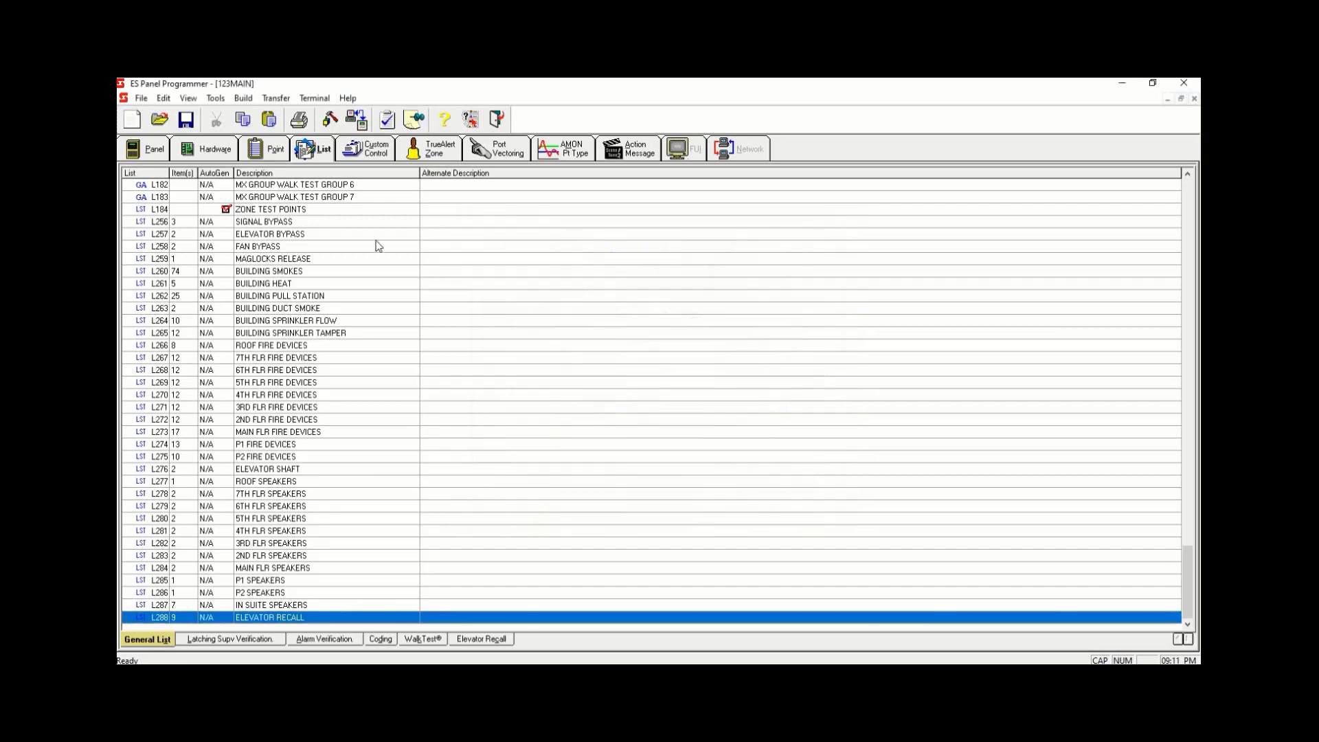
# - Add a Hold Point output to Equation 4-1 ELEVATOR RECALL with set priority 9
pyautogui.click(364, 147)
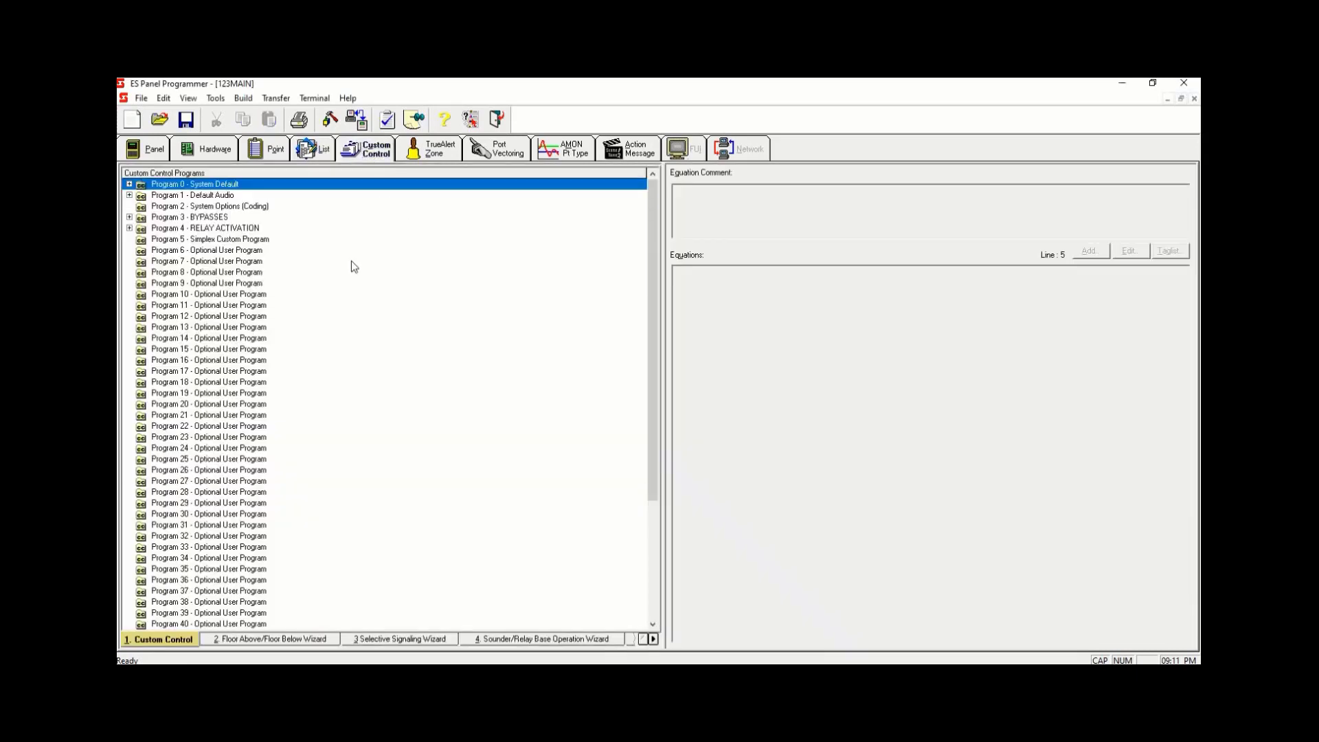
pyautogui.click(141, 231)
pyautogui.click(130, 228)
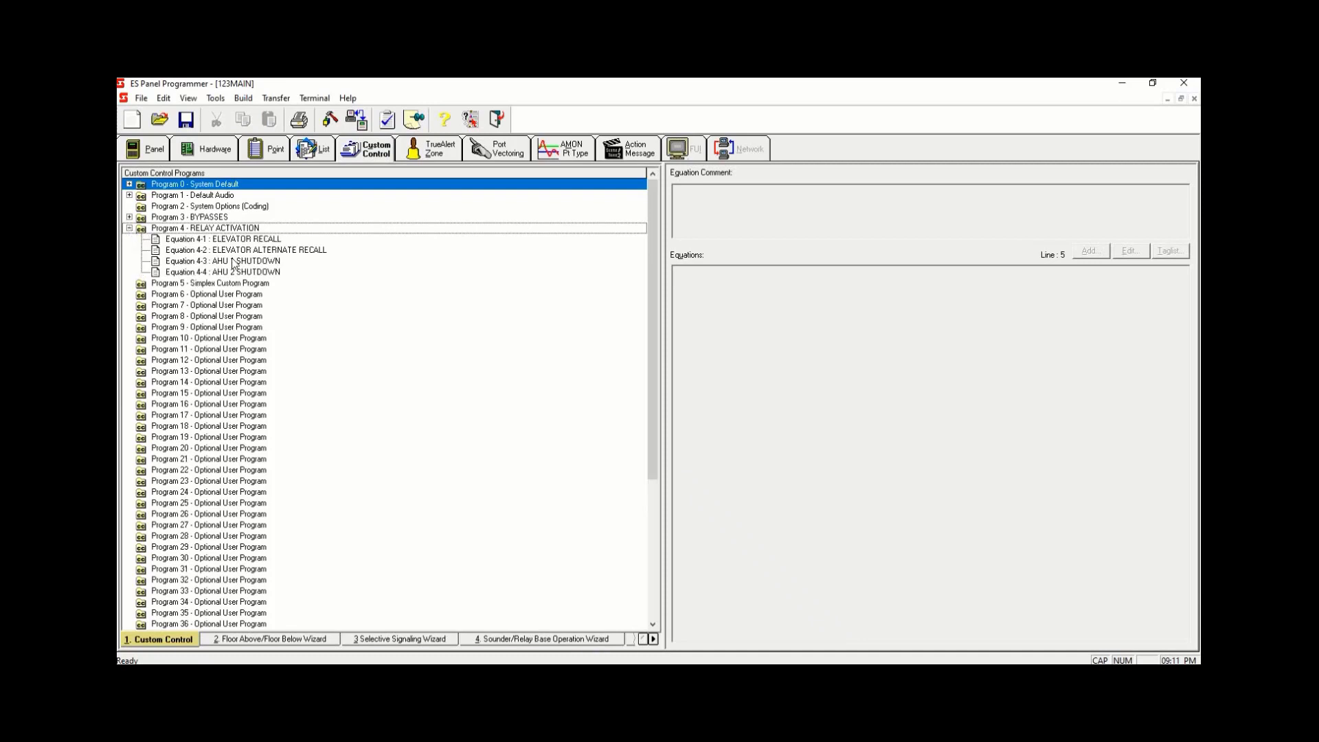
pyautogui.click(260, 240)
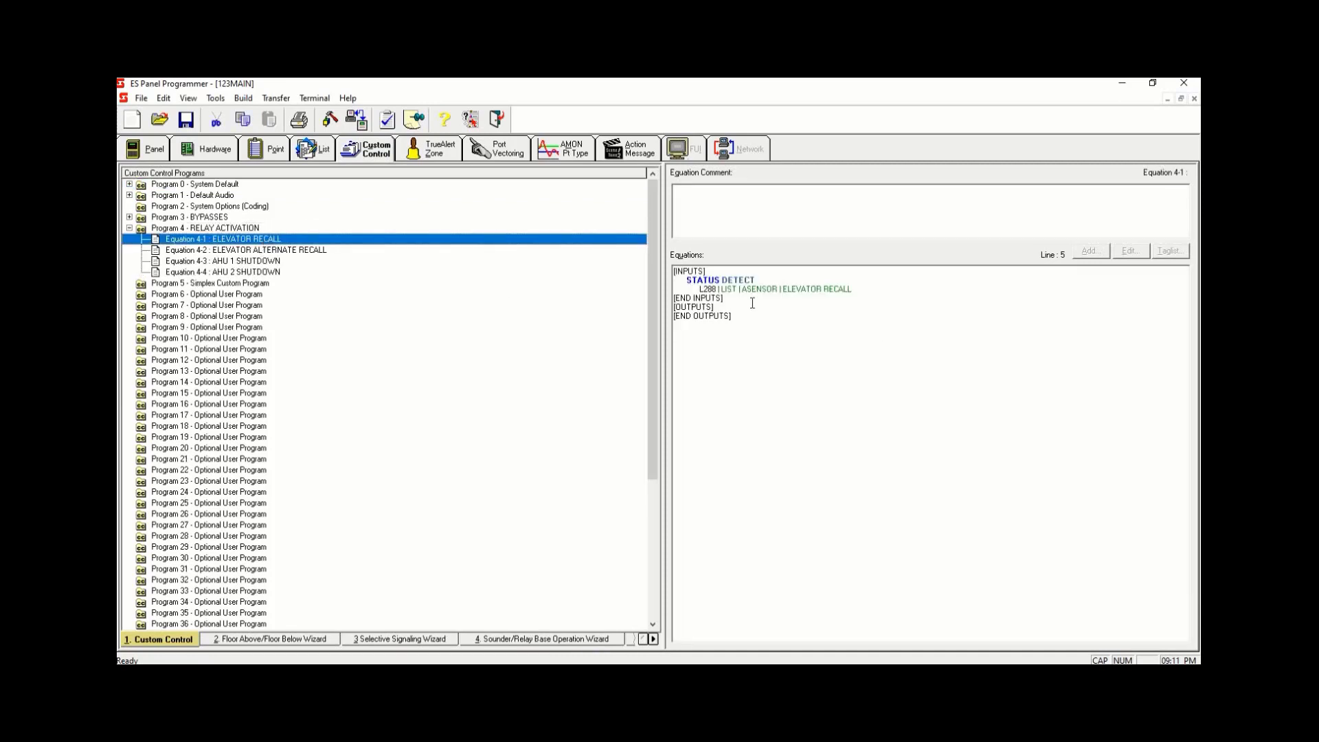
pyautogui.click(807, 308)
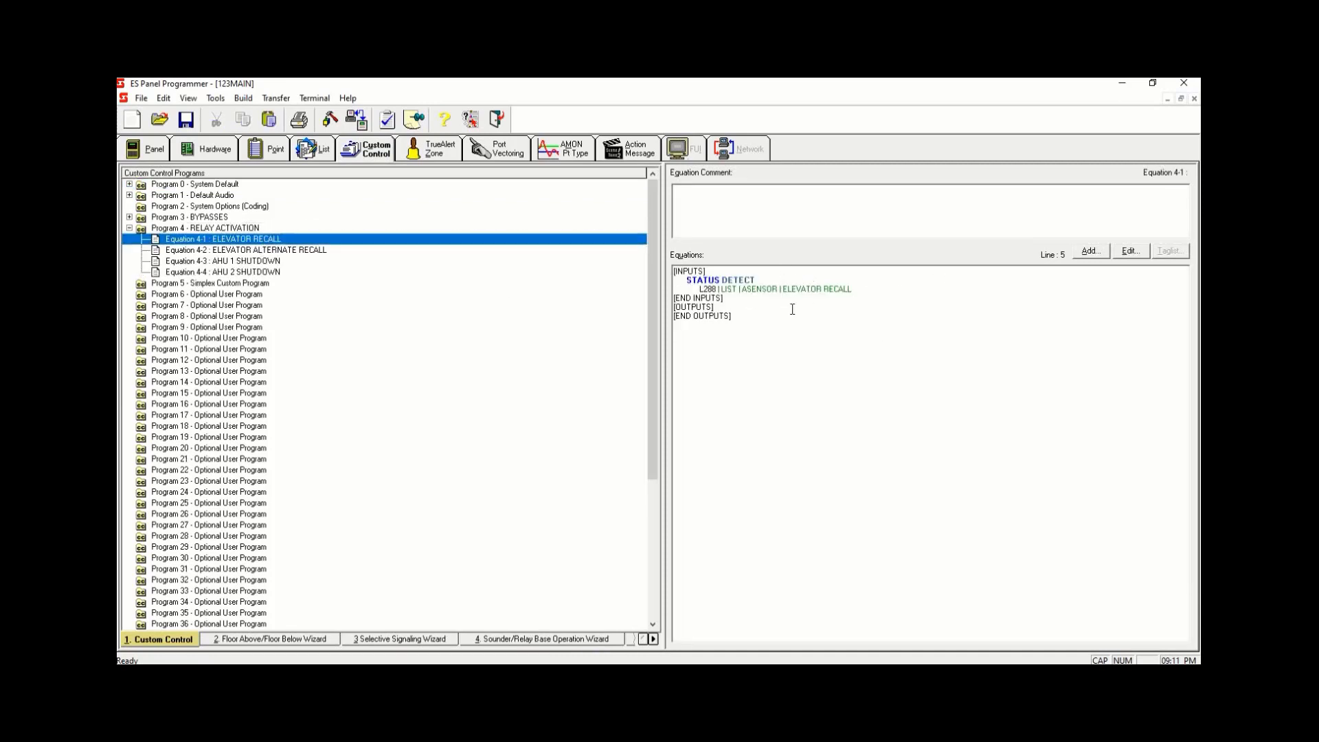
pyautogui.click(1090, 252)
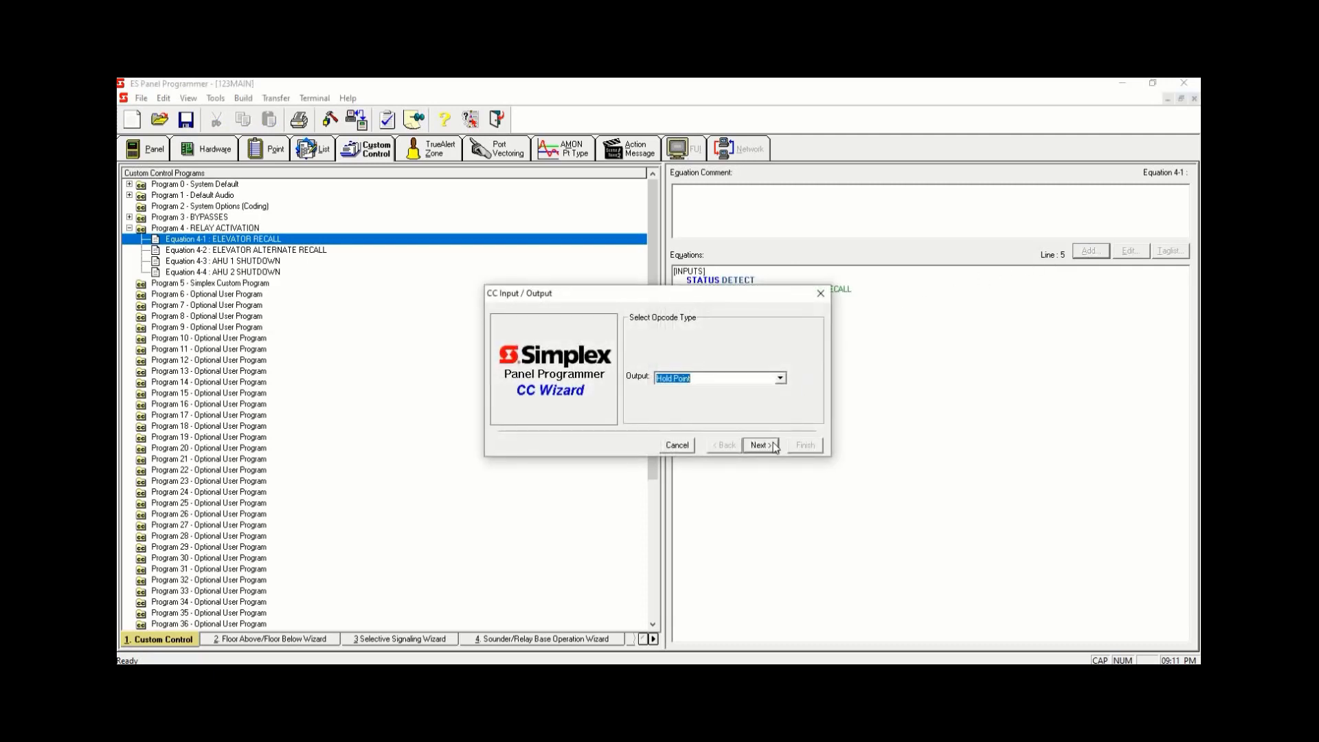
pyautogui.click(759, 445)
pyautogui.click(774, 446)
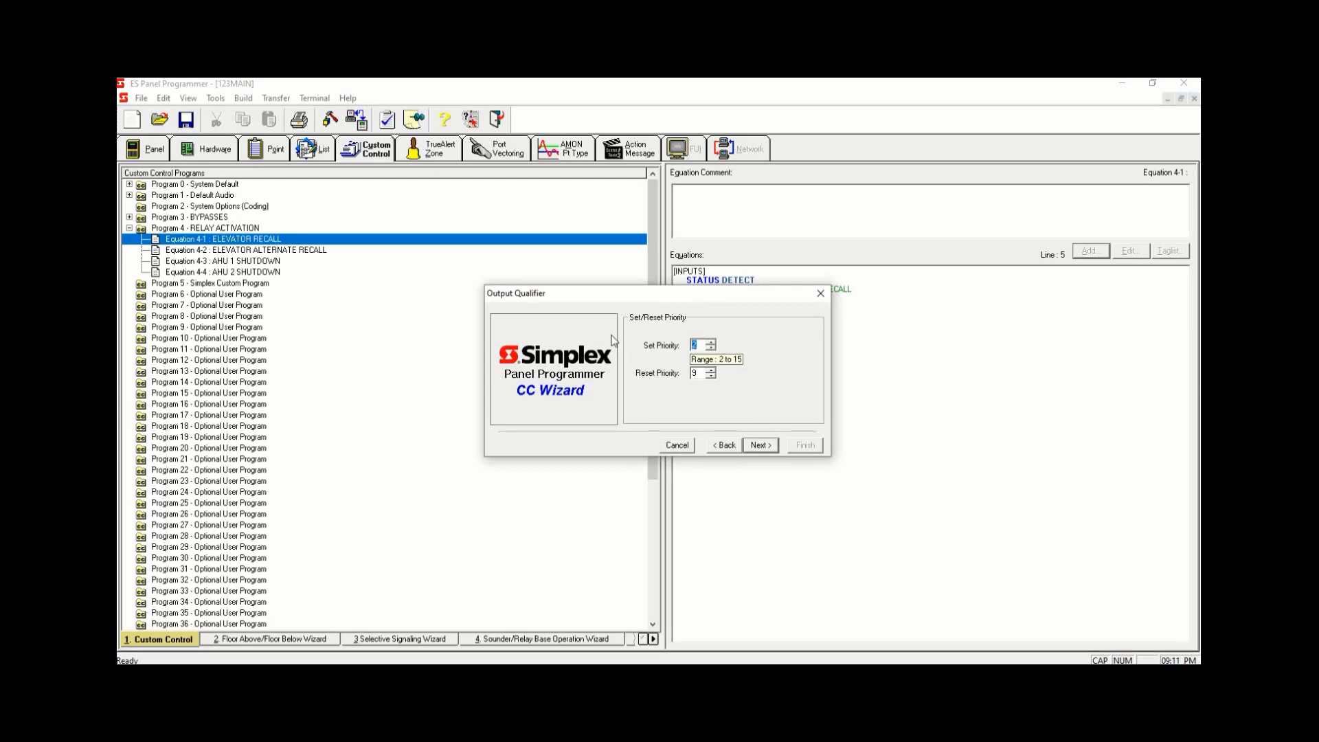
pyautogui.write('9')
pyautogui.click(761, 446)
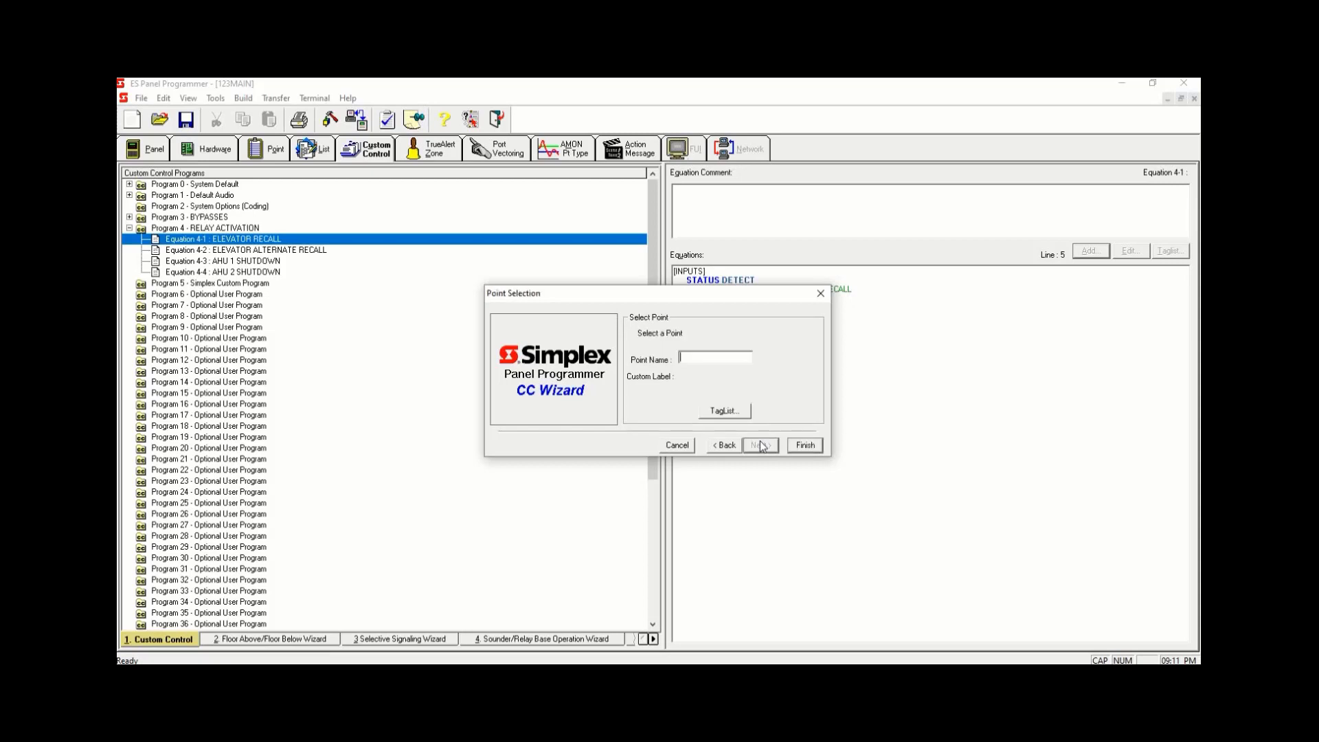
# - Filter points to the MAPNET loop, sort by point type, and pick the ELEVATOR MAIN RECALL relay as the output
pyautogui.click(733, 415)
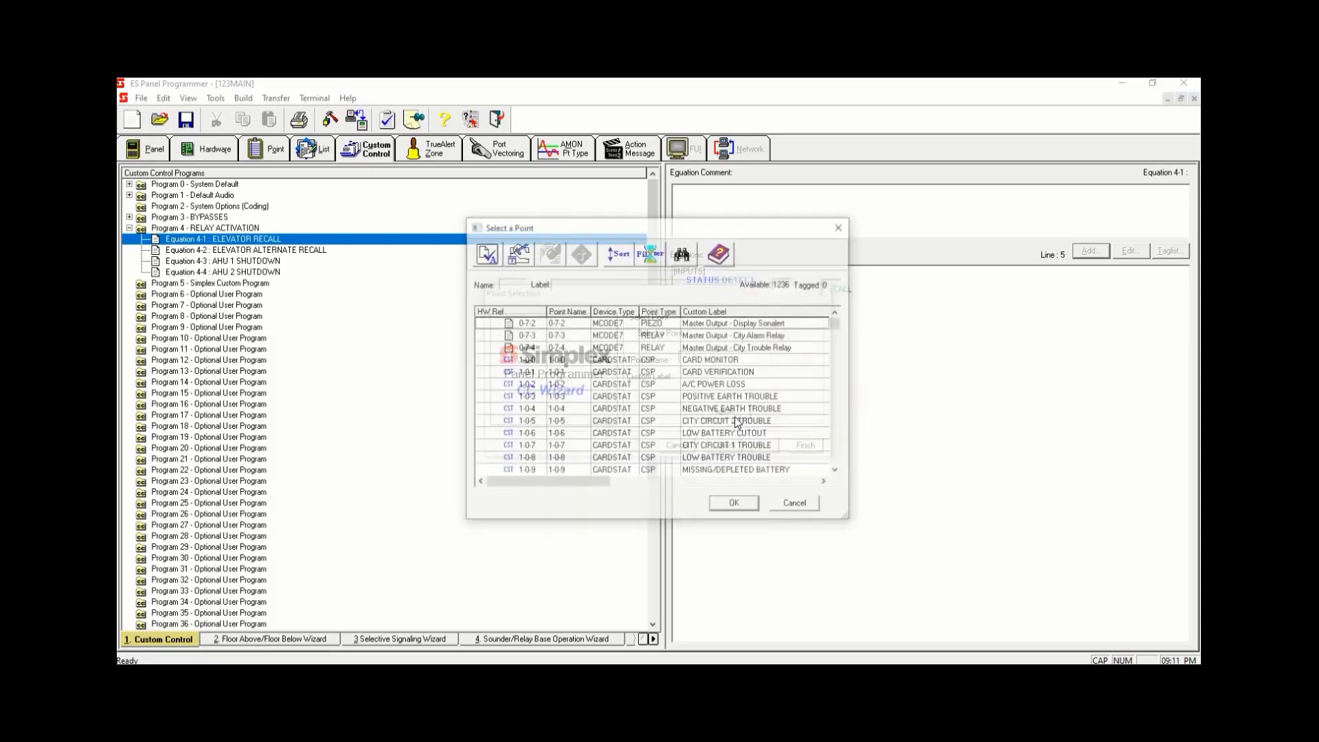
pyautogui.click(654, 260)
pyautogui.click(522, 355)
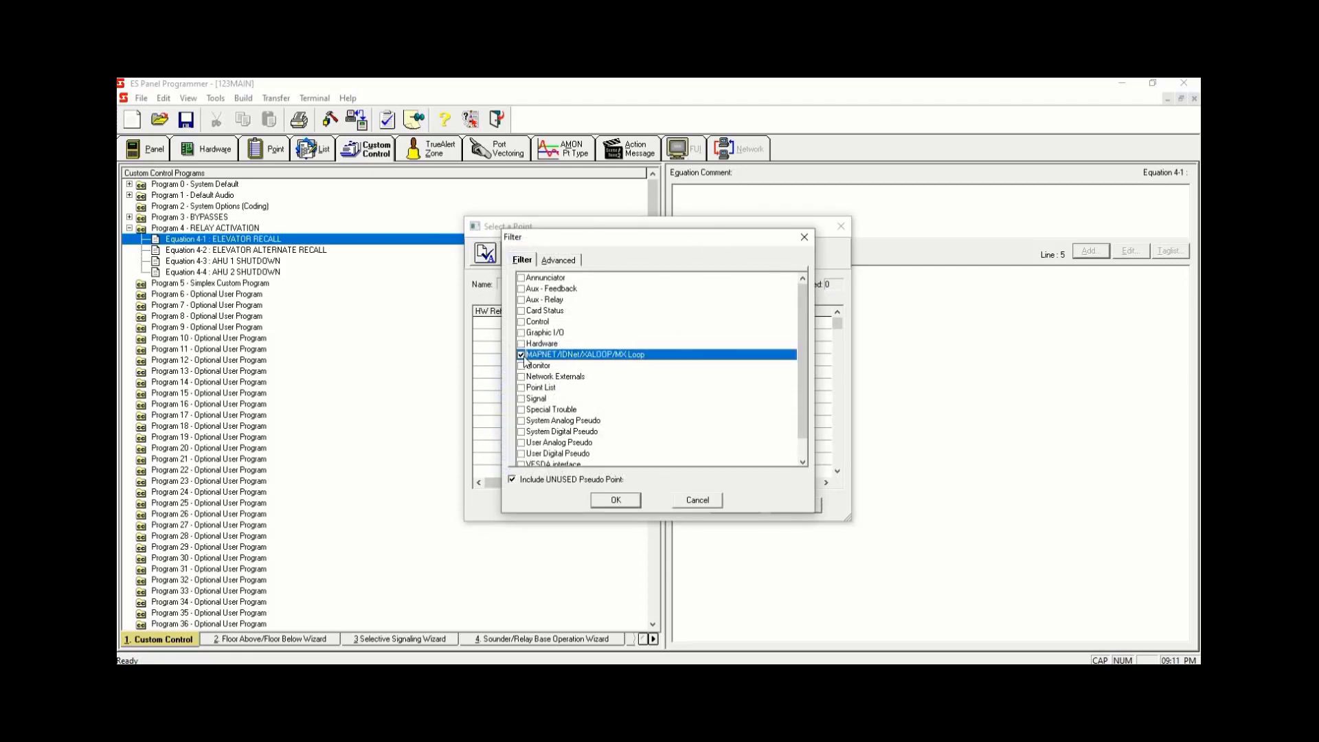
pyautogui.click(631, 500)
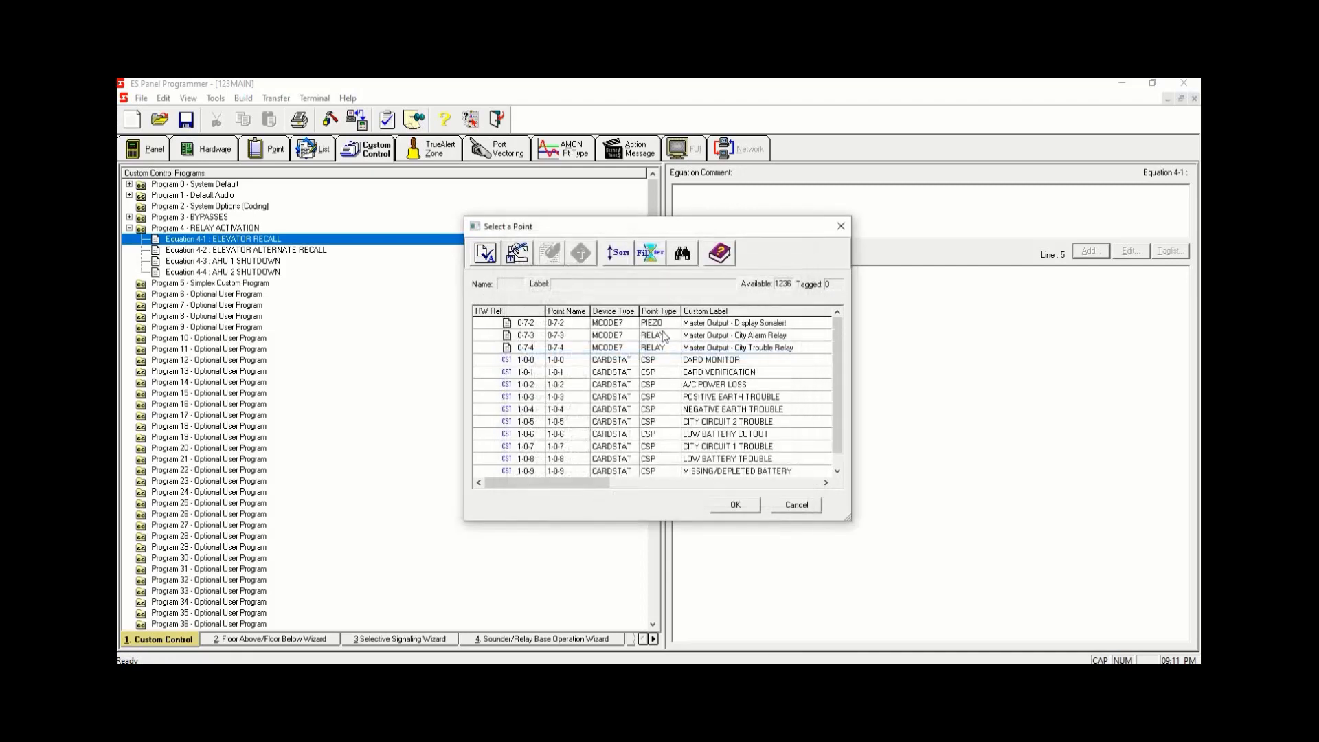
pyautogui.click(657, 312)
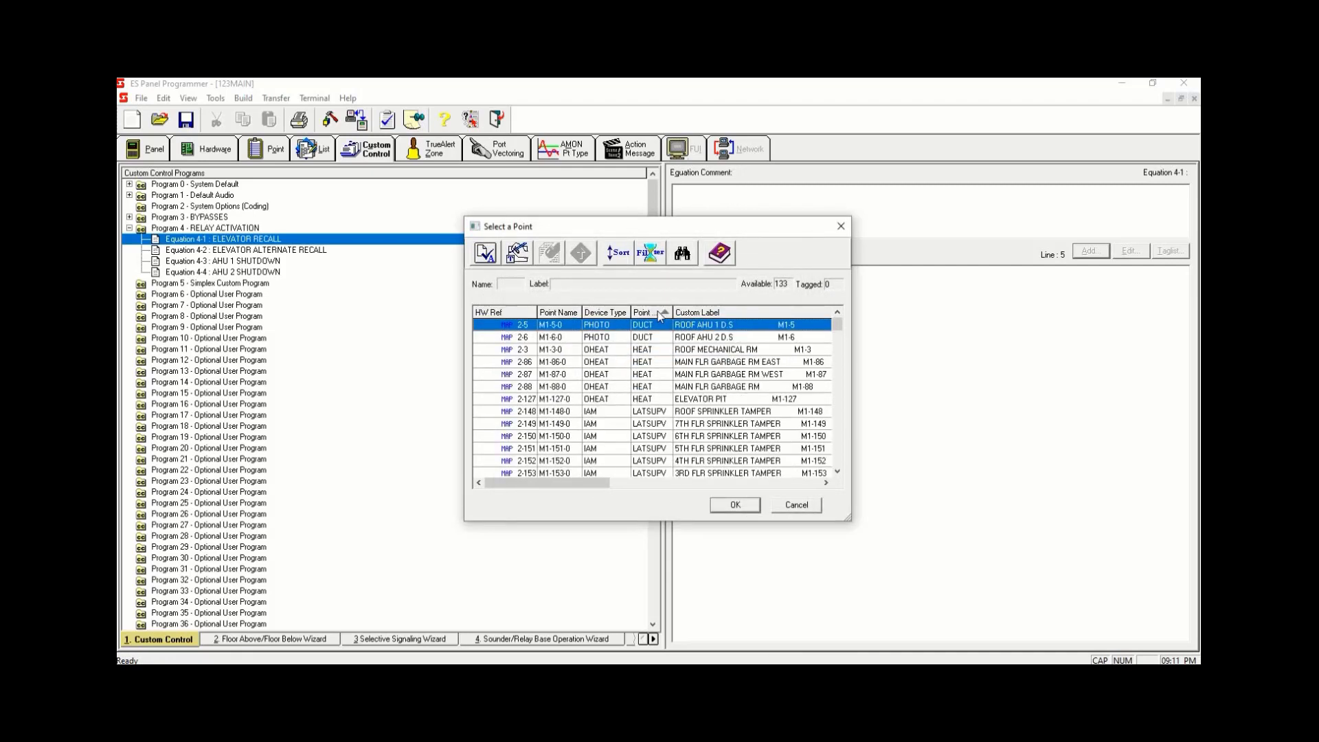
pyautogui.moveTo(842, 331); pyautogui.dragTo(839, 371)
pyautogui.click(746, 351)
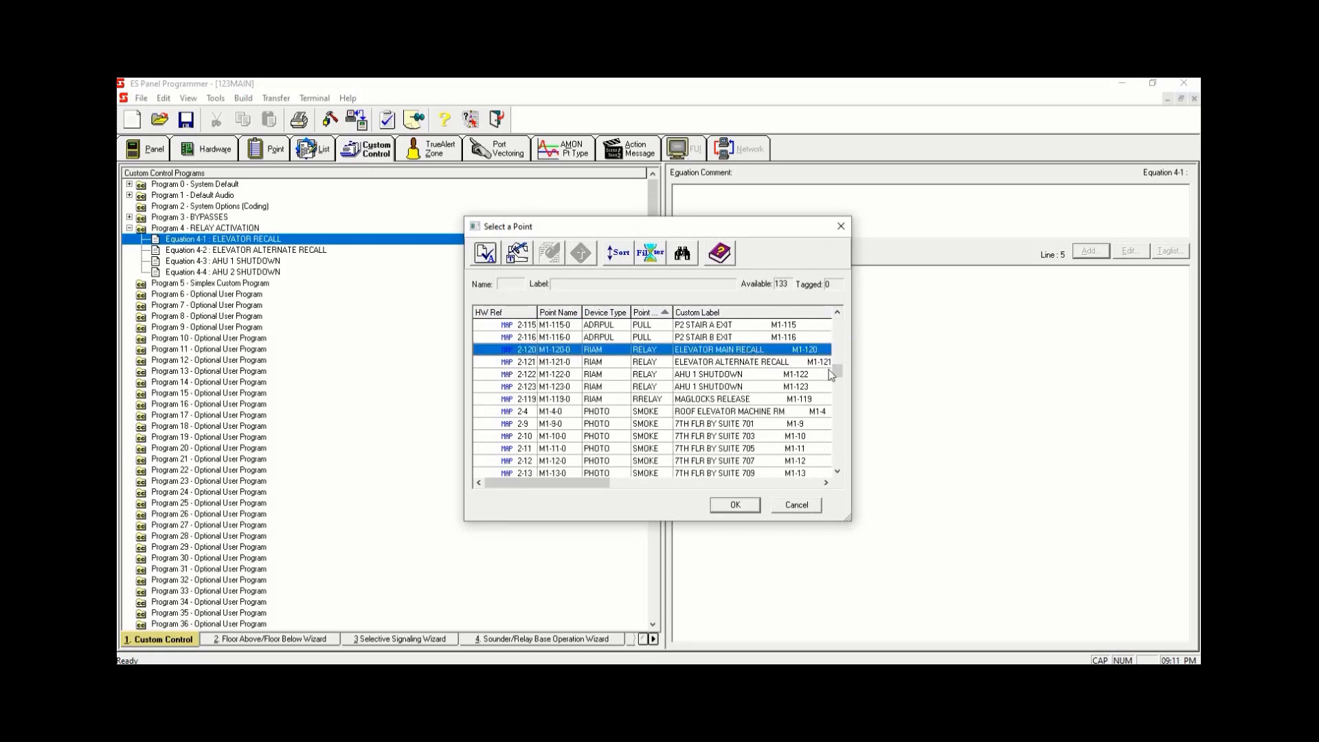
pyautogui.press('space')
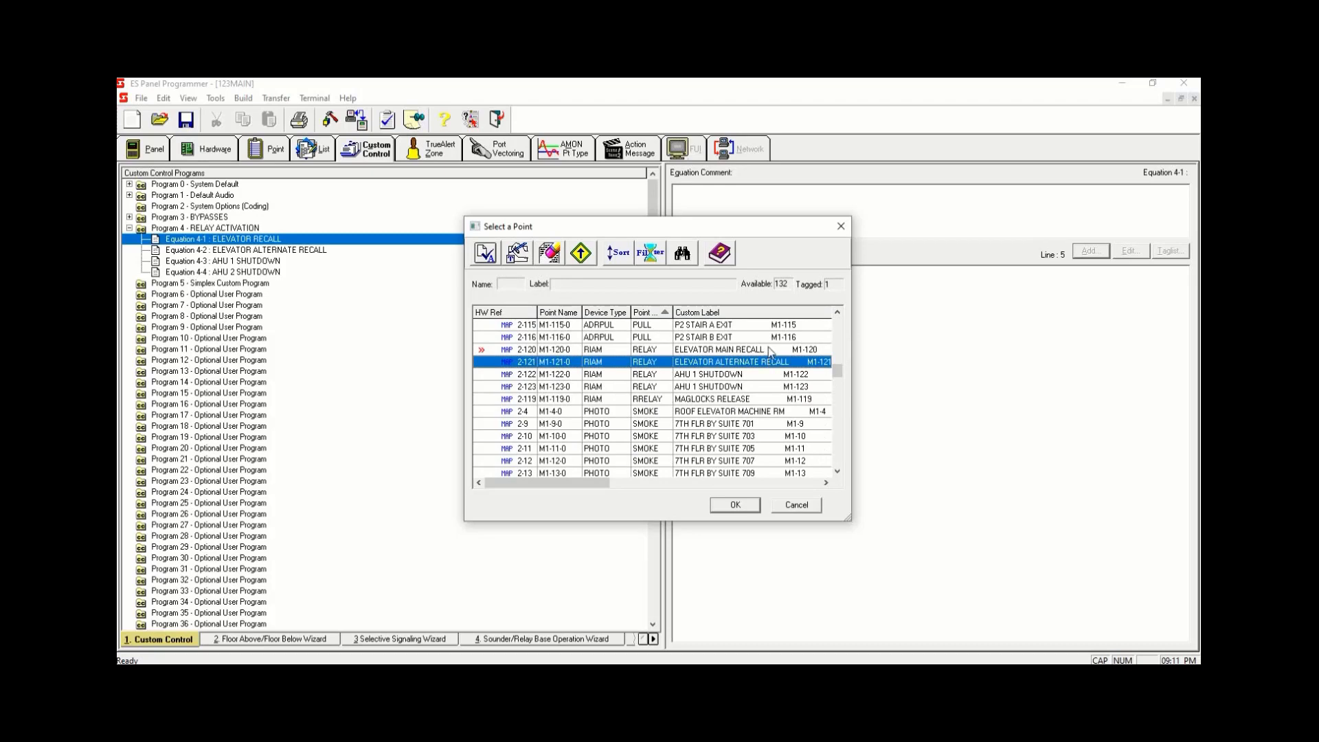
pyautogui.click(735, 508)
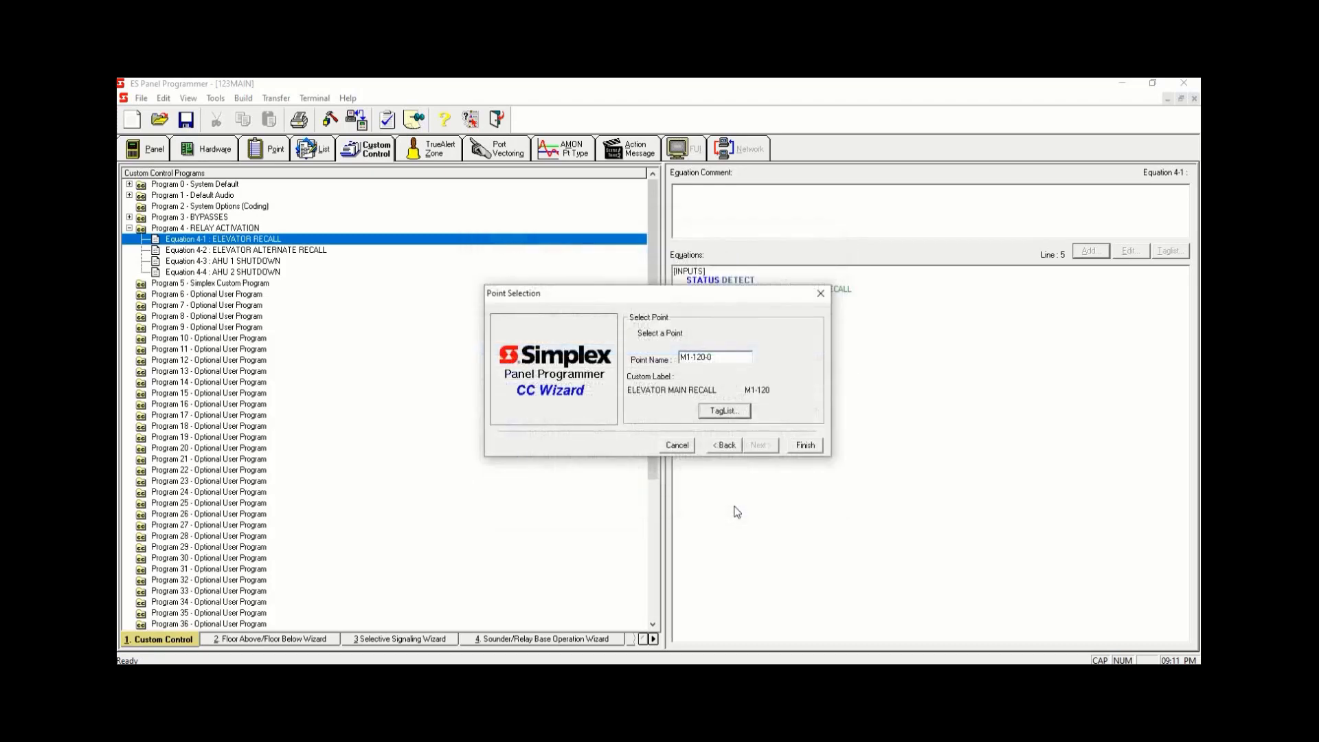
pyautogui.click(805, 446)
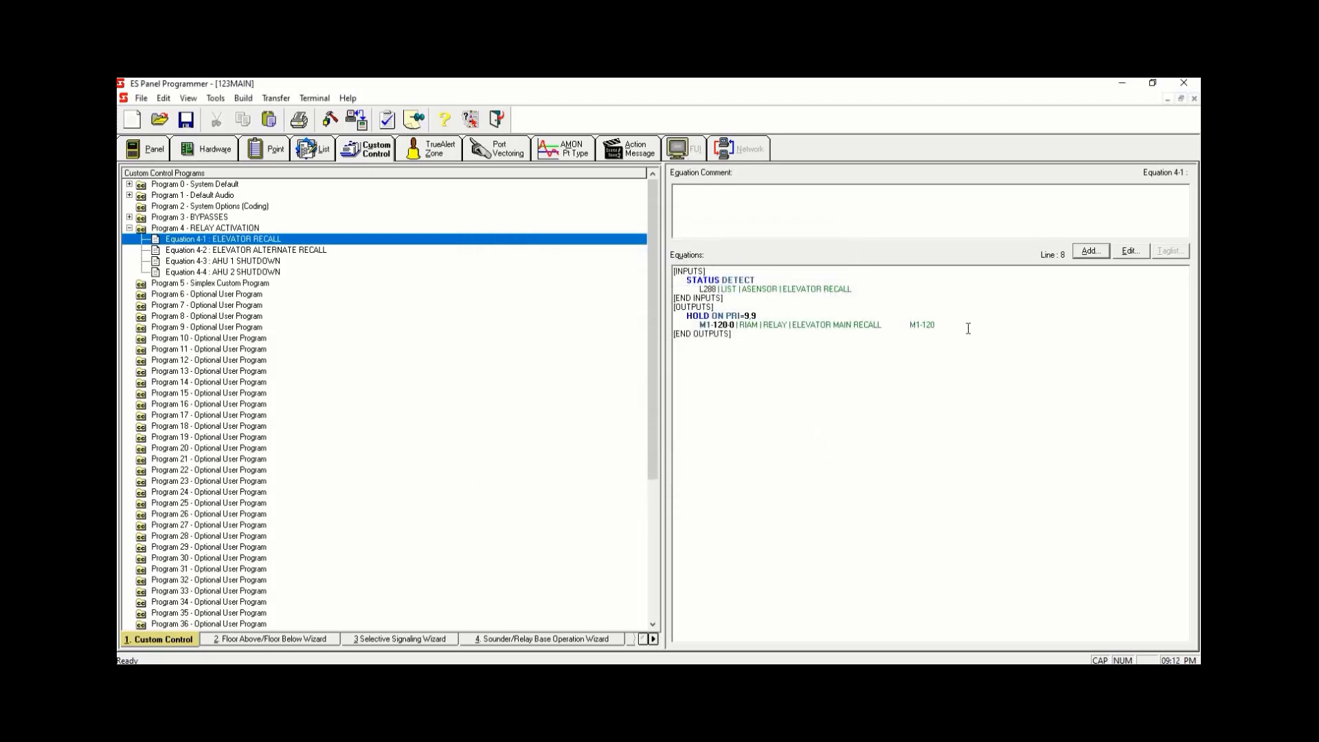
# - Start adding a Point Status OR input to Equation 4-2 ELEVATOR ALTERNATE RECALL and open its tag list
pyautogui.moveTo(967, 329); pyautogui.dragTo(610, 283)
pyautogui.click(764, 389)
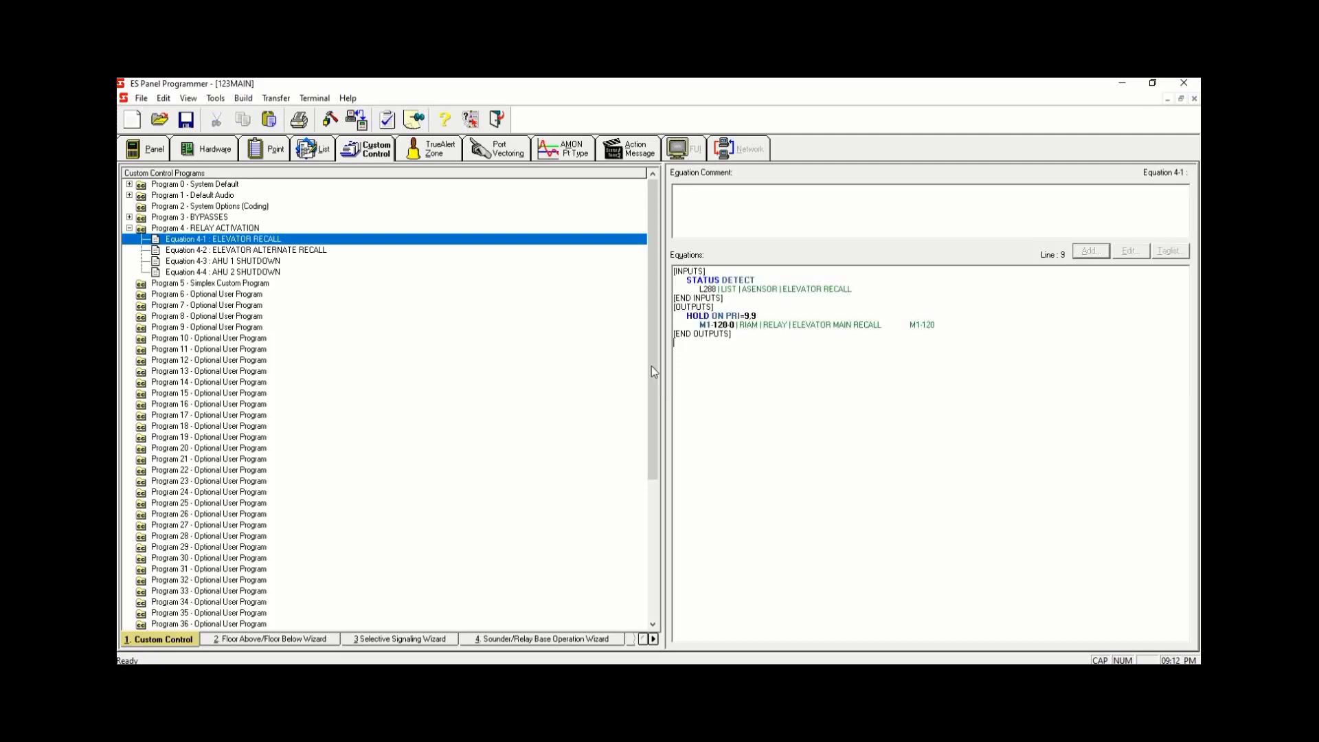
pyautogui.click(309, 253)
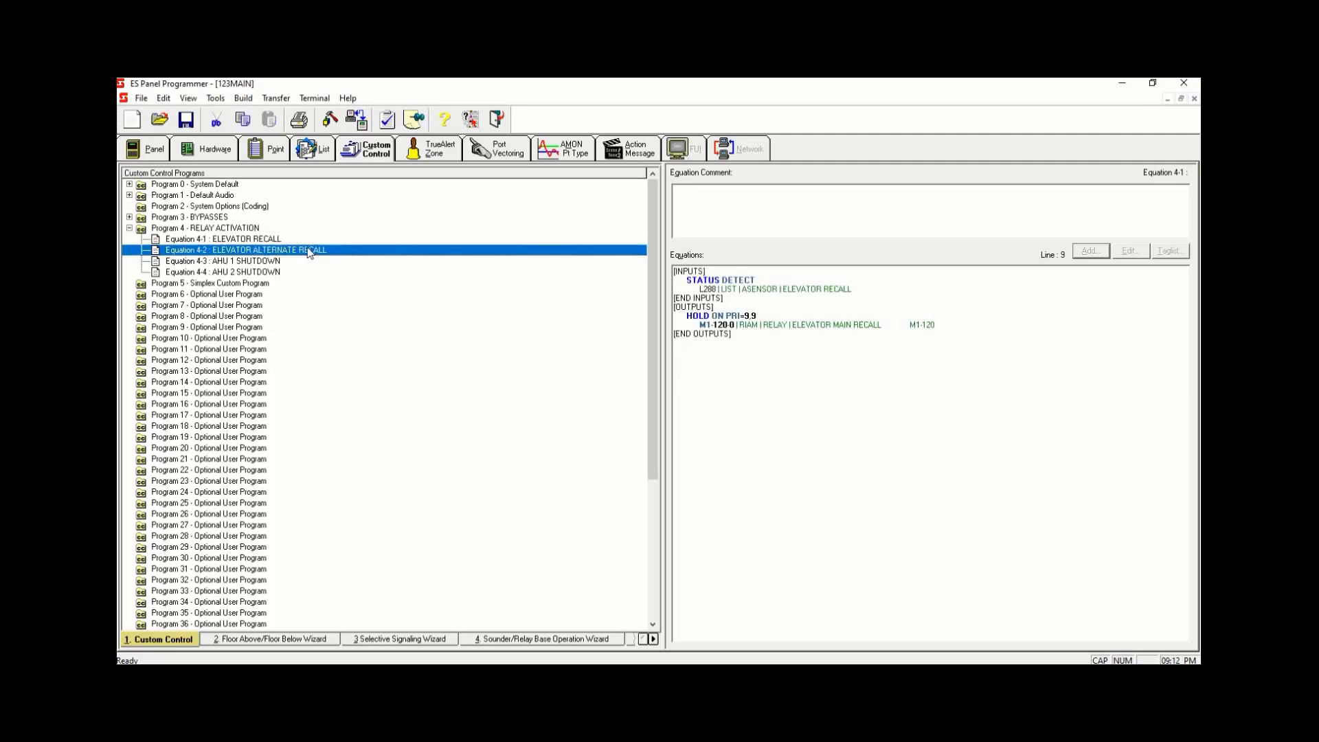
pyautogui.click(766, 273)
pyautogui.click(1087, 254)
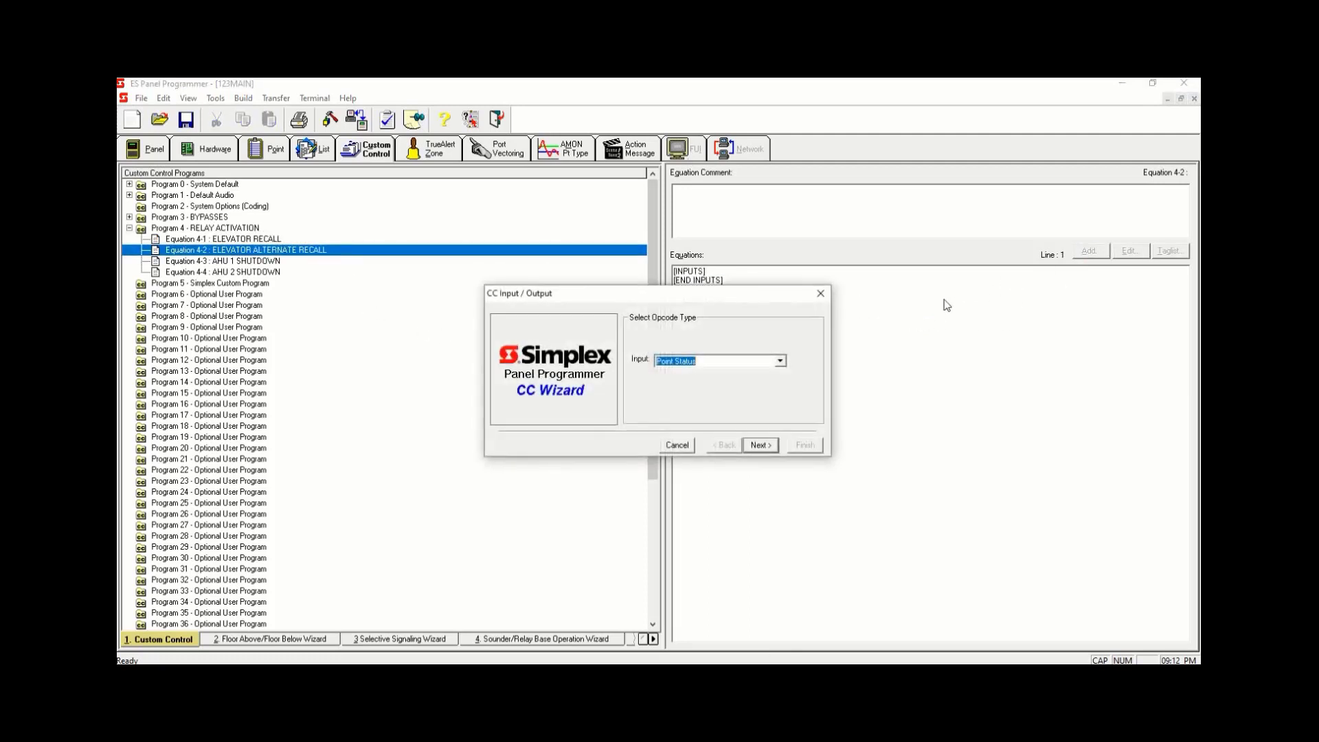
pyautogui.click(760, 445)
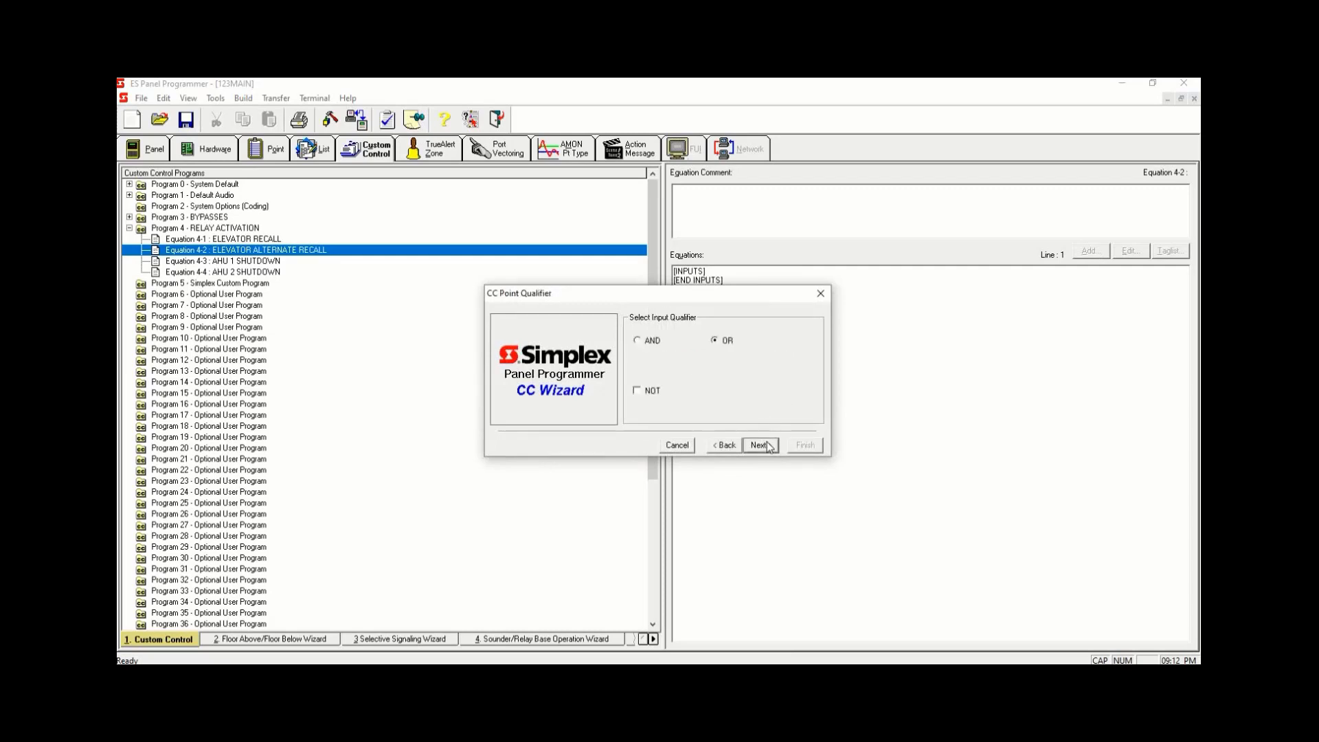
pyautogui.click(761, 446)
pyautogui.click(762, 445)
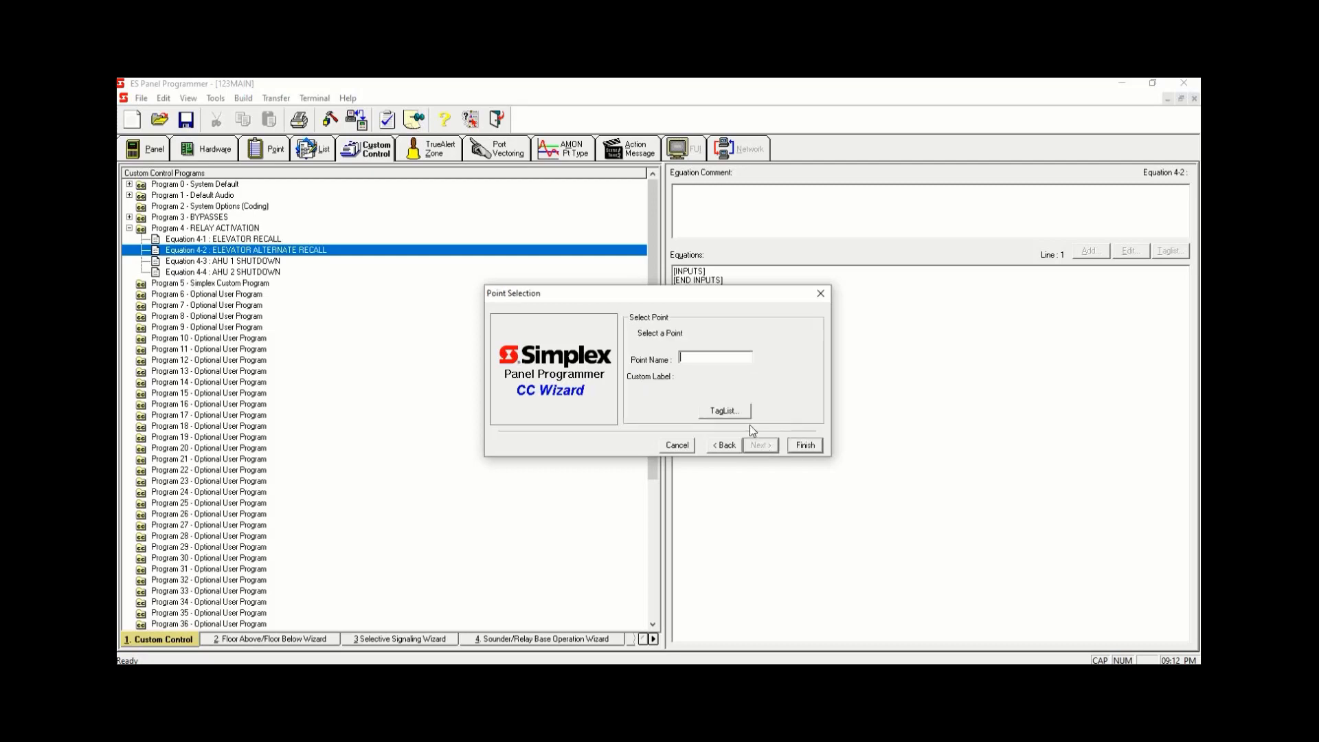
pyautogui.click(724, 412)
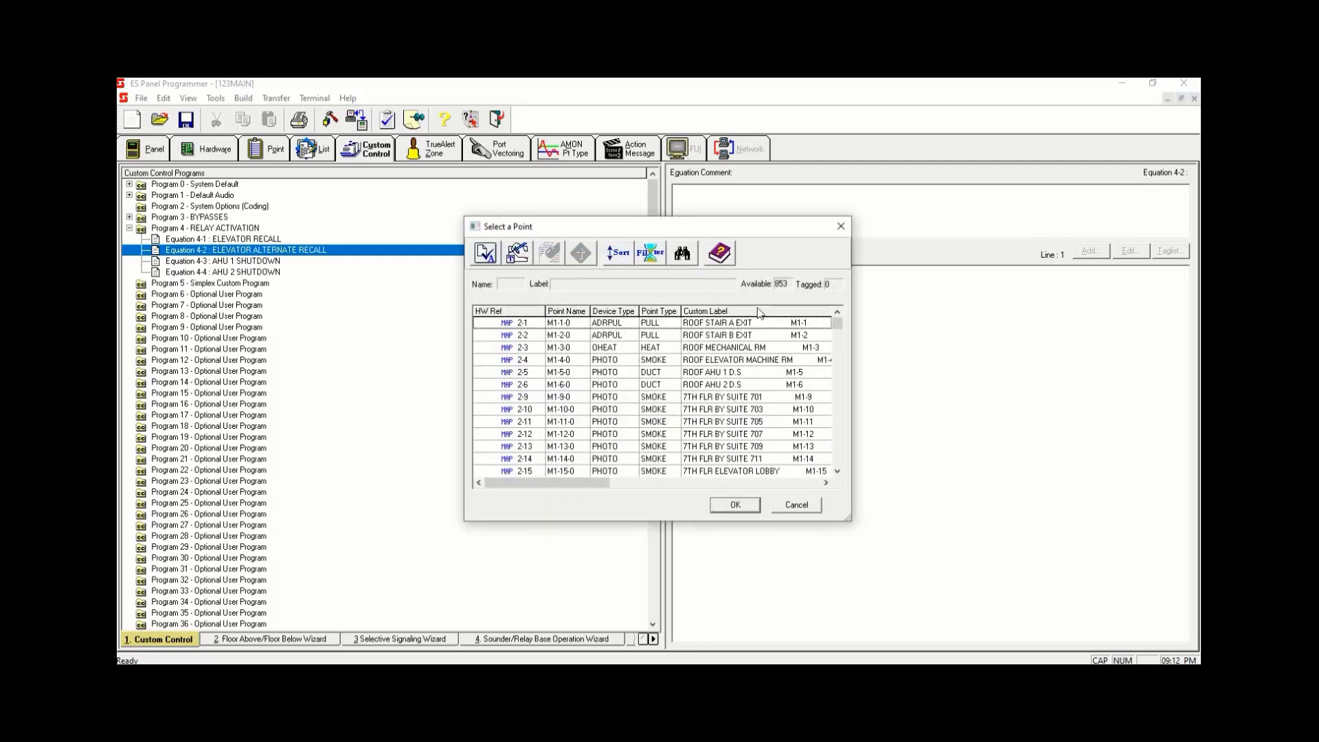
# - Sort the point list by point type and filter it to the MAPNET/IDNet/VALOOP/MX Loop points
pyautogui.moveTo(838, 323); pyautogui.dragTo(842, 342)
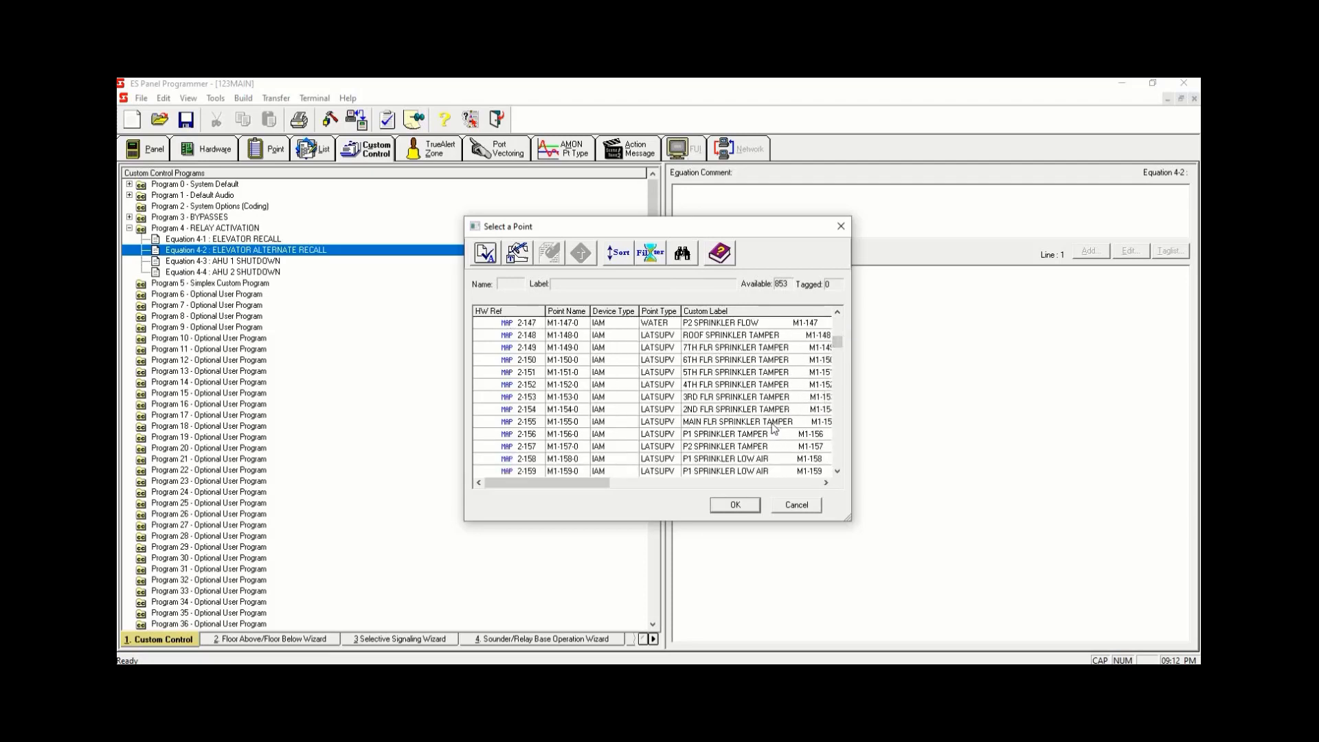
pyautogui.scroll(1, 824, 366)
pyautogui.scroll(20, 769, 411)
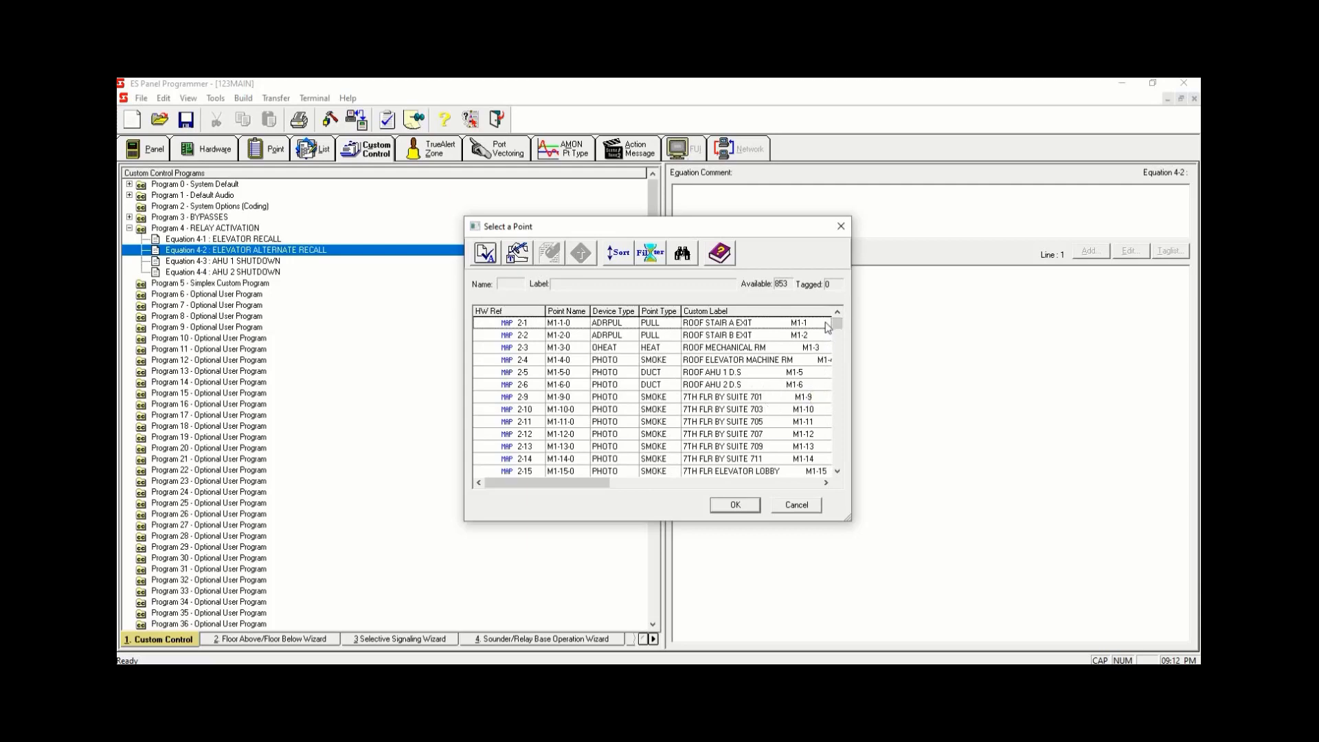
pyautogui.moveTo(837, 324)
pyautogui.mouseDown()
pyautogui.moveTo(839, 337)
pyautogui.moveTo(838, 322)
pyautogui.mouseUp()
pyautogui.click(657, 312)
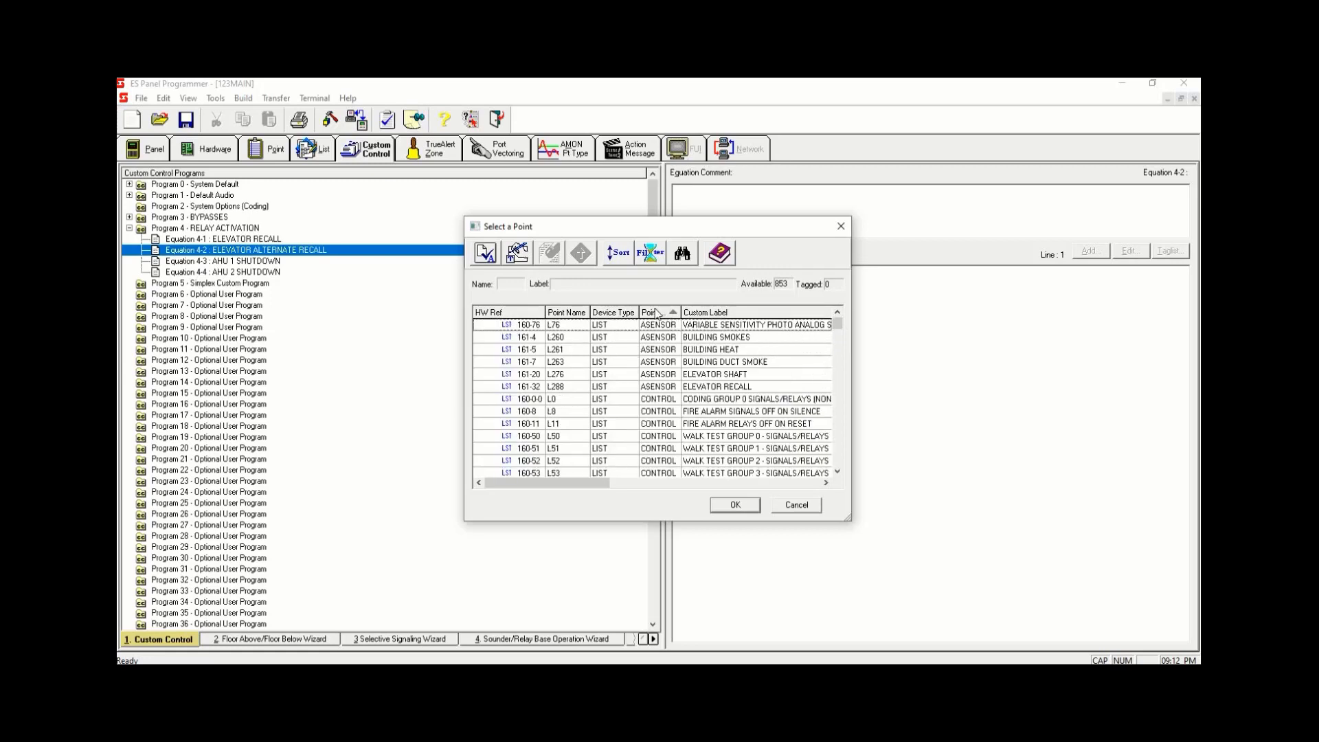
pyautogui.click(657, 313)
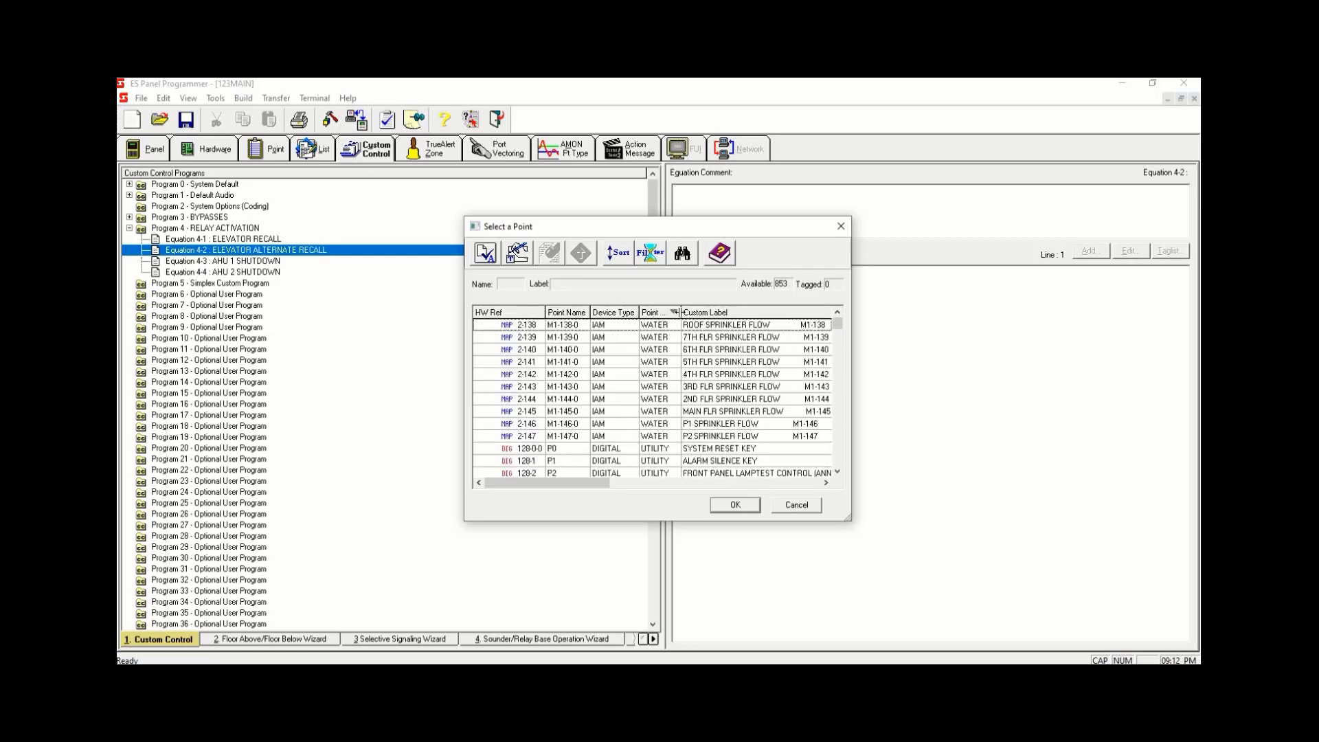
pyautogui.click(652, 255)
pyautogui.click(521, 354)
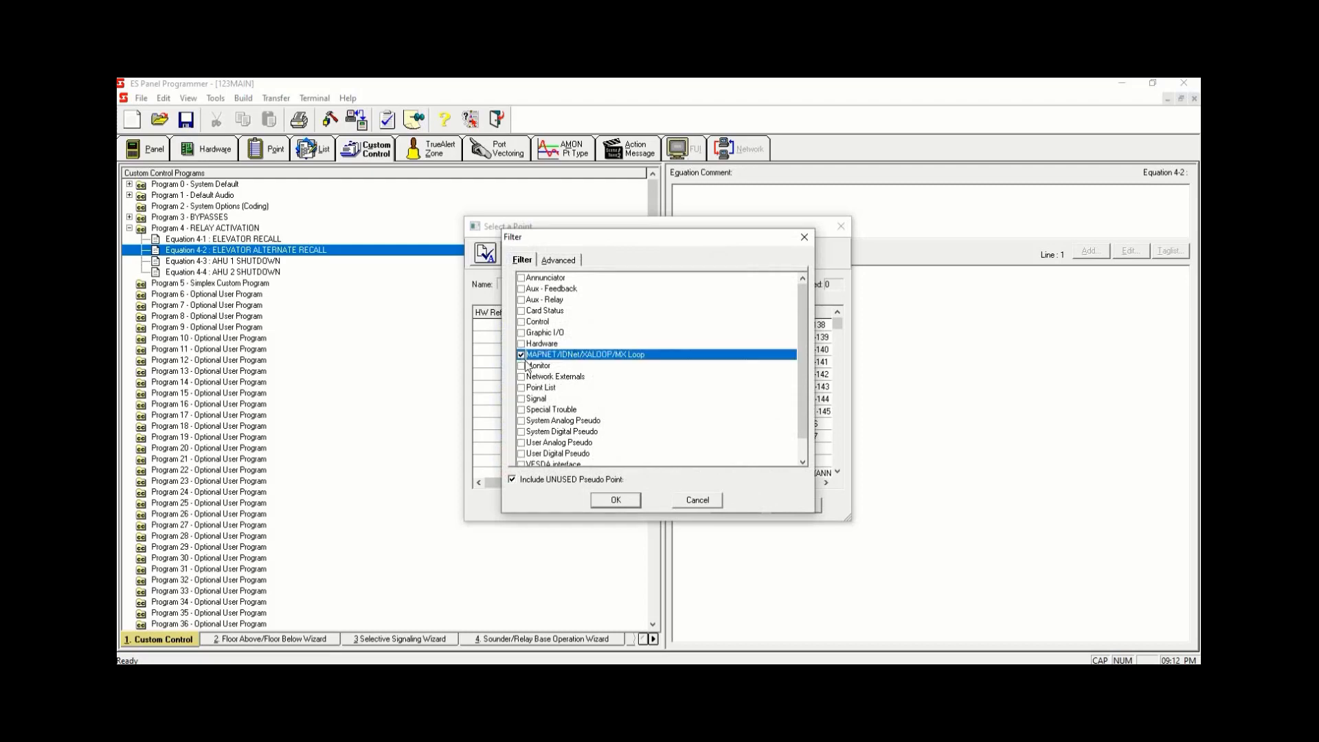
pyautogui.click(615, 500)
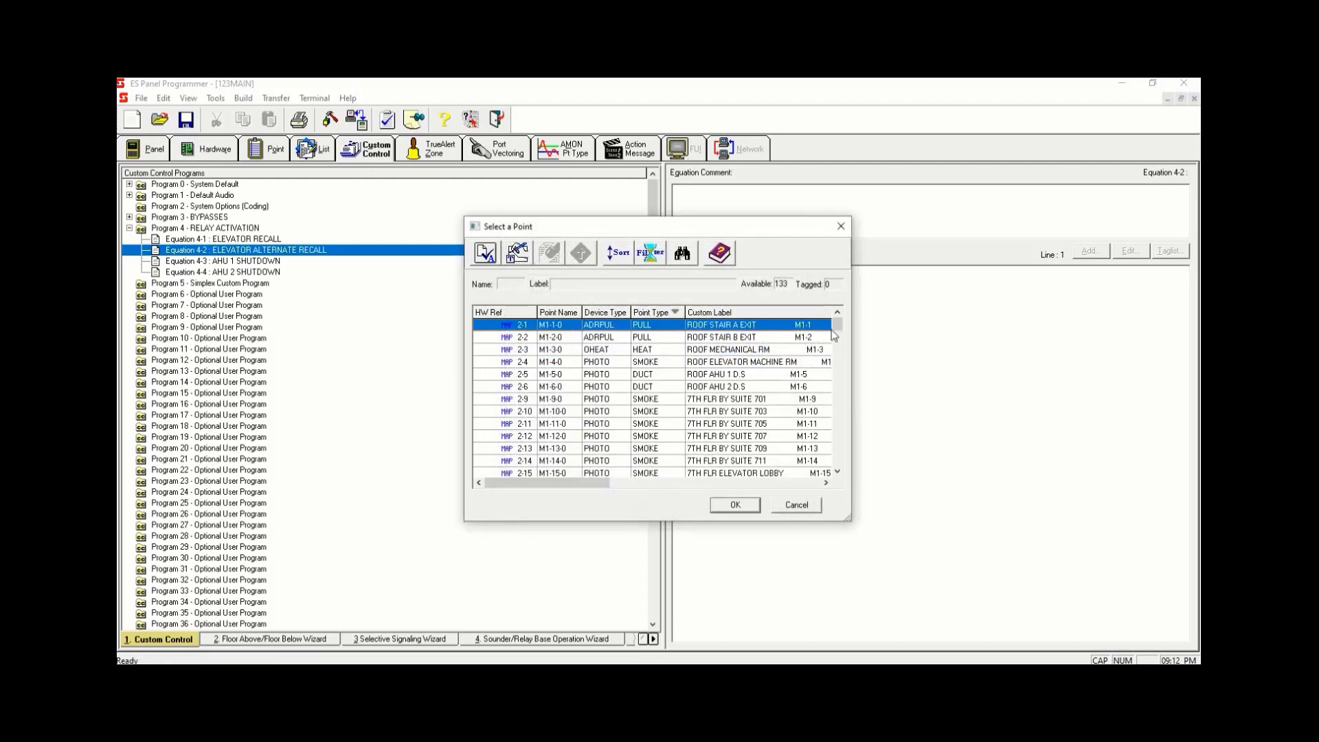
# - Tag the MAIN FLR ELEVATOR LOBBY and ELEVATOR PIT detectors as individual points, not a list, and finish the OR input
pyautogui.moveTo(835, 329); pyautogui.dragTo(837, 404)
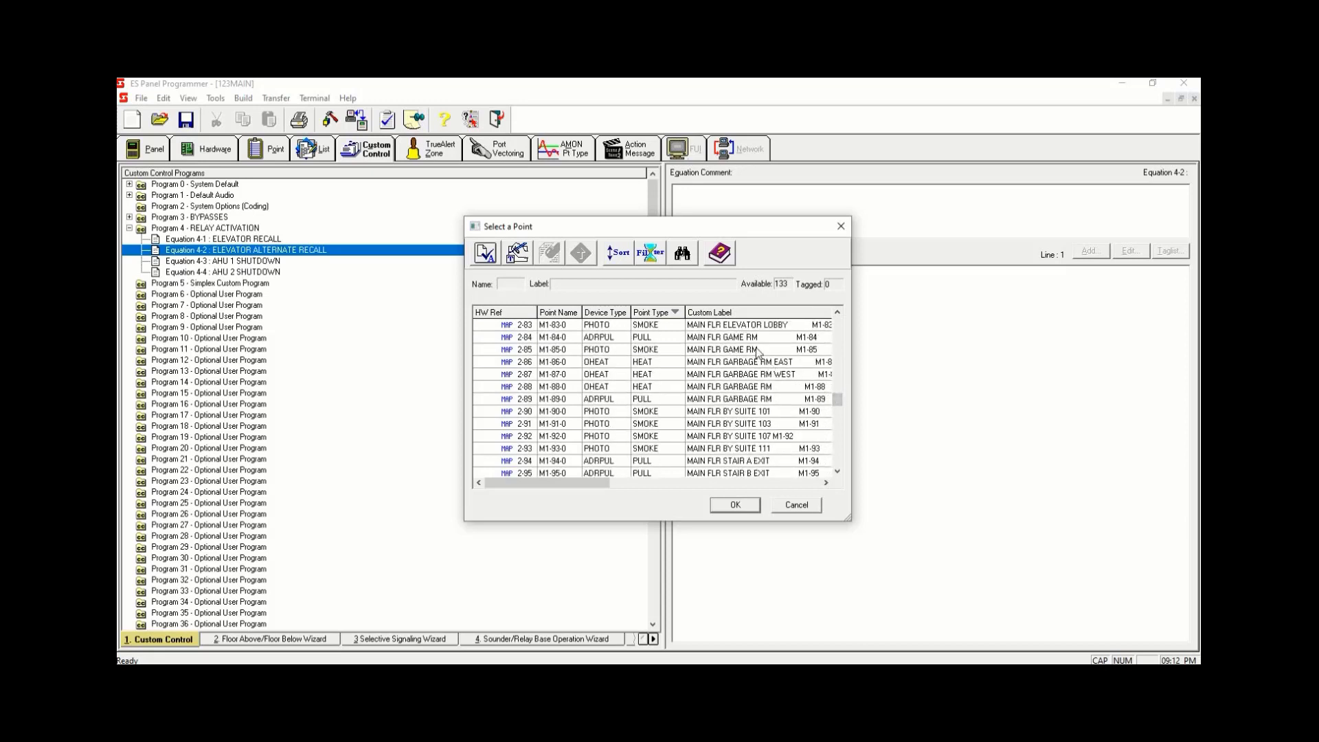
pyautogui.click(790, 328)
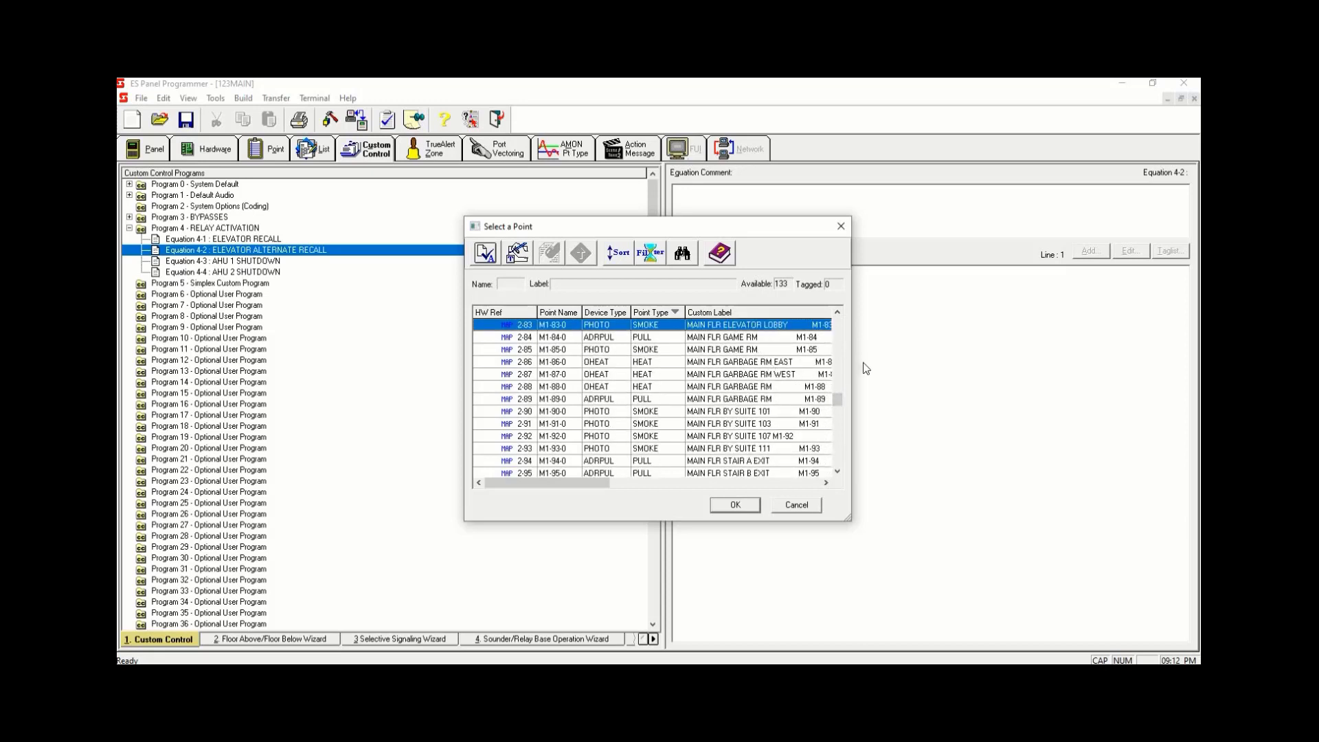
pyautogui.doubleClick(785, 332)
pyautogui.moveTo(838, 400); pyautogui.dragTo(839, 434)
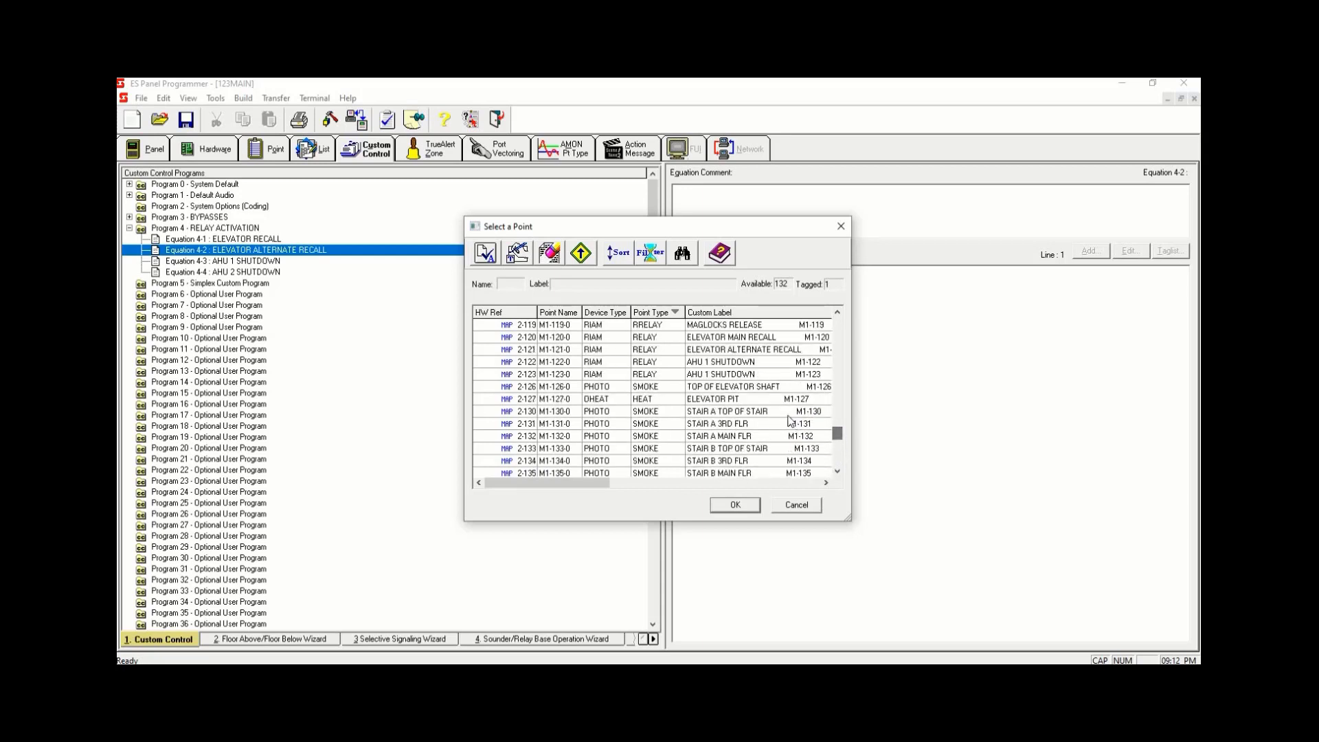
pyautogui.click(780, 405)
pyautogui.press('space')
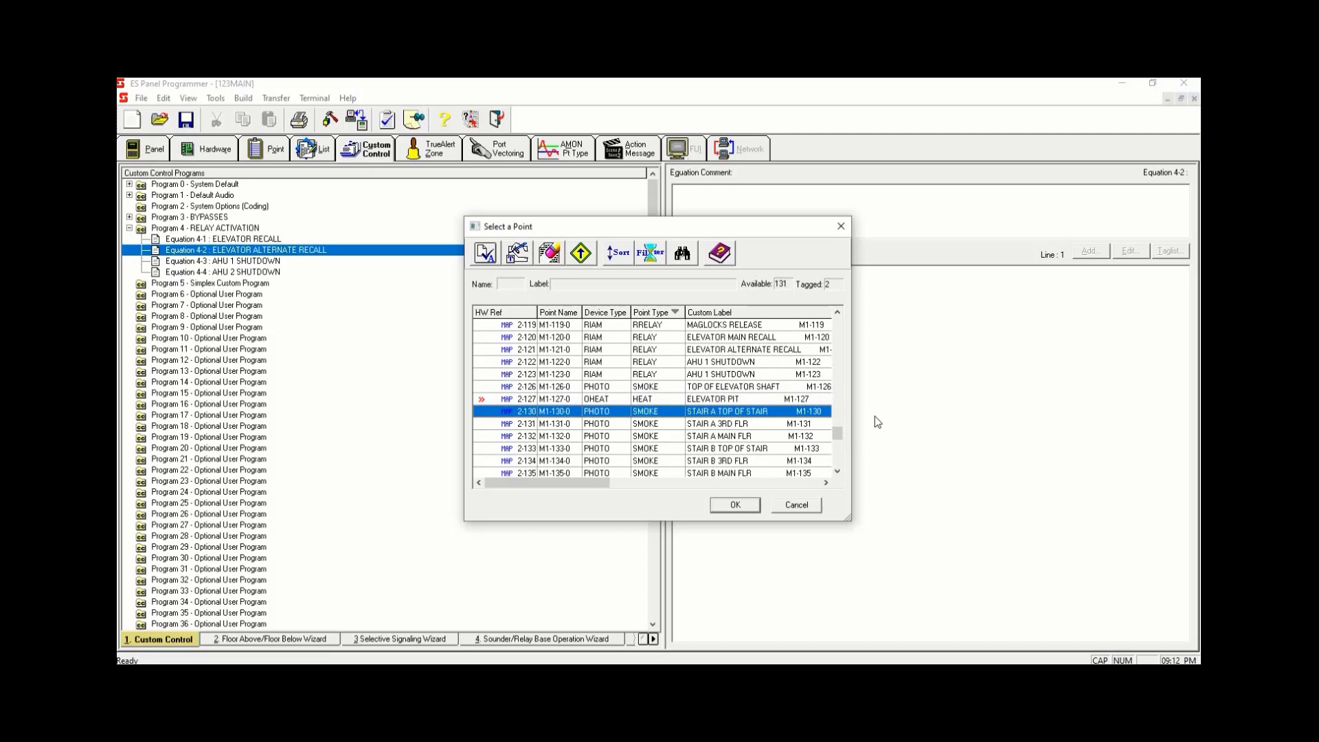
pyautogui.click(758, 507)
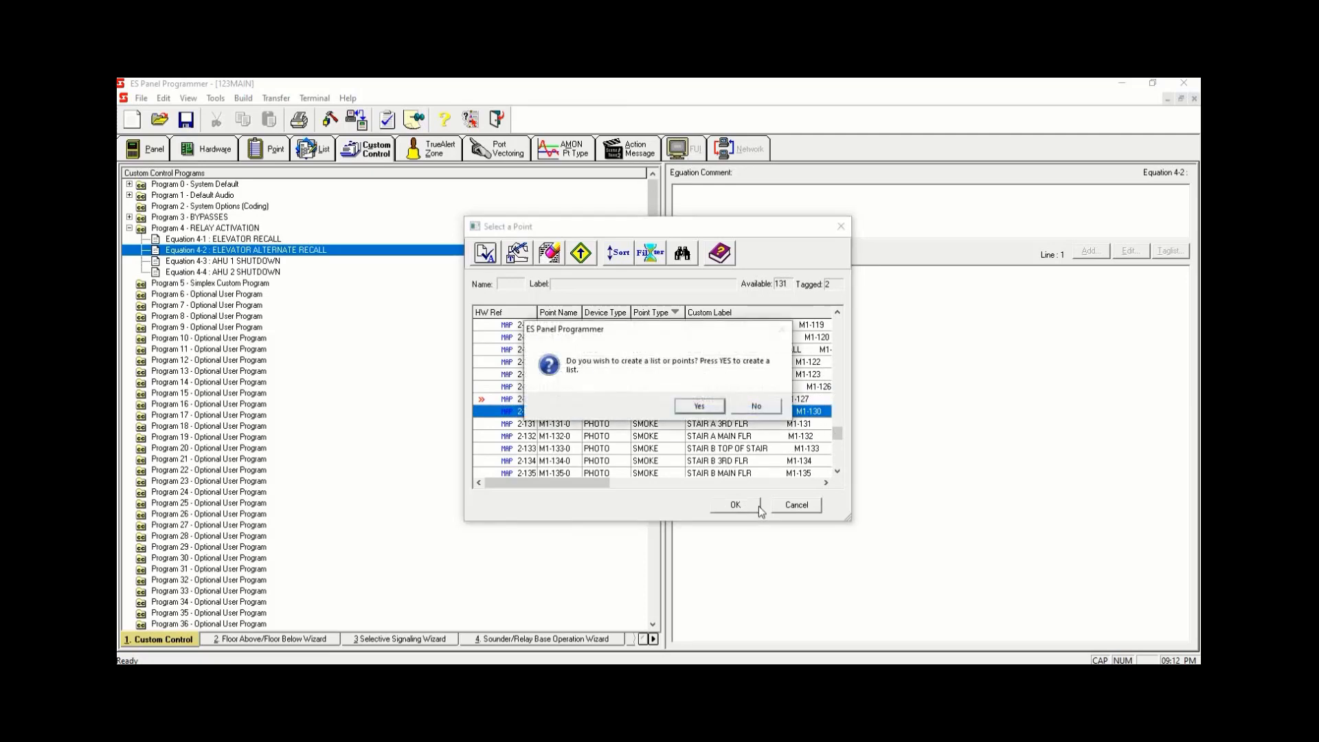
pyautogui.click(755, 406)
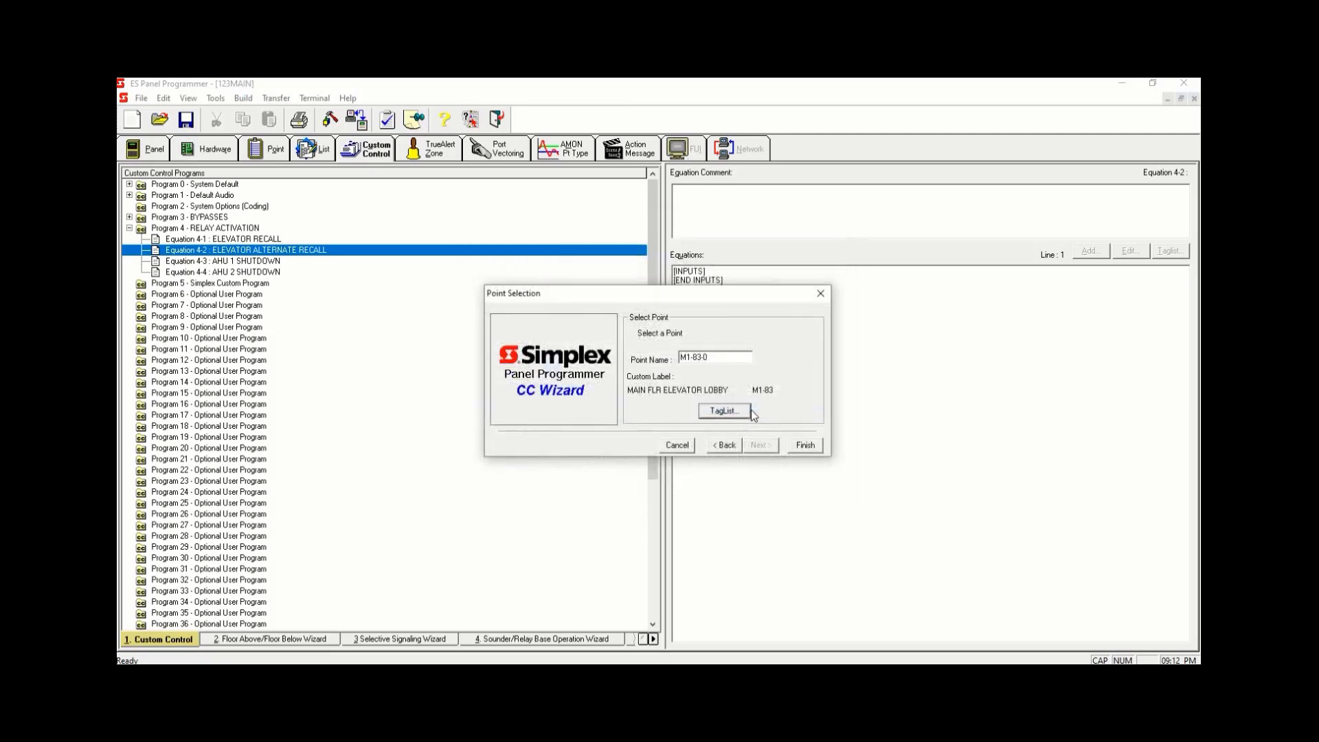
pyautogui.click(806, 445)
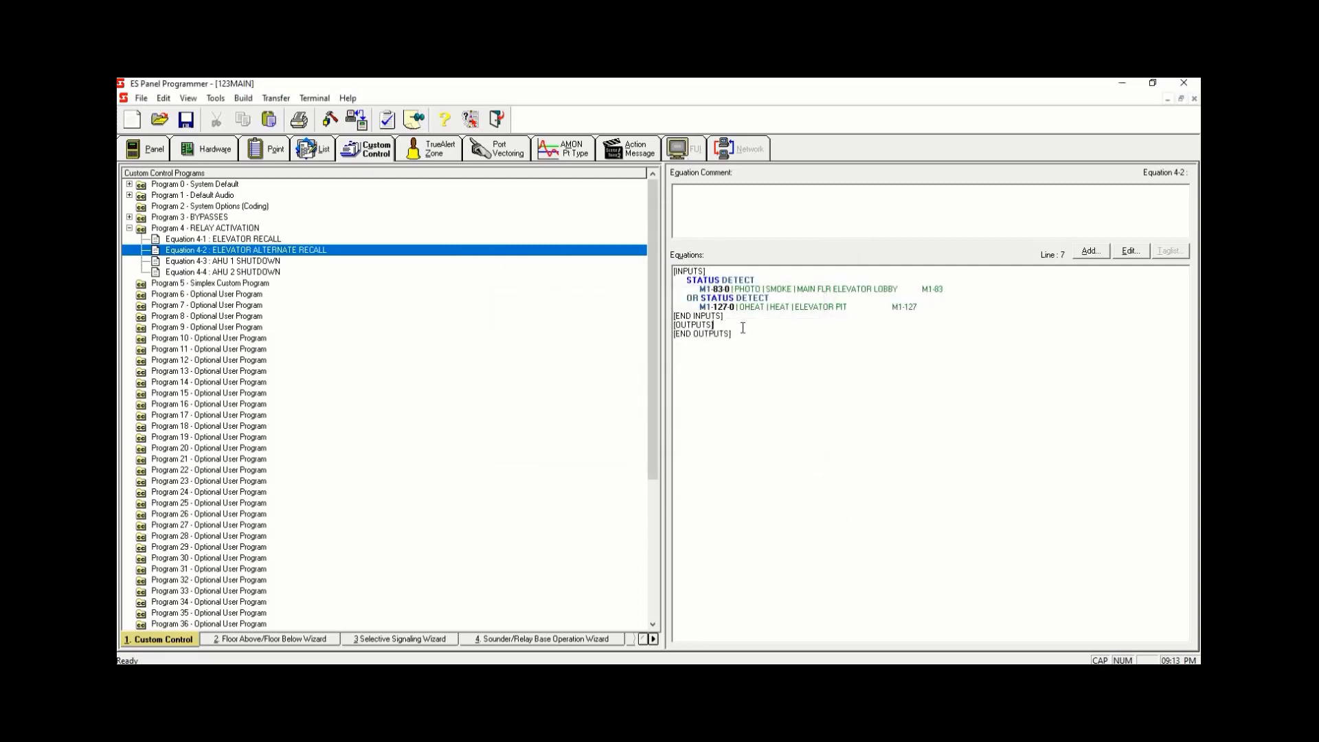
# - Add a Hold Point output to Equation 4-2 with priority 9 and open its tag list
pyautogui.click(1085, 252)
pyautogui.click(1084, 251)
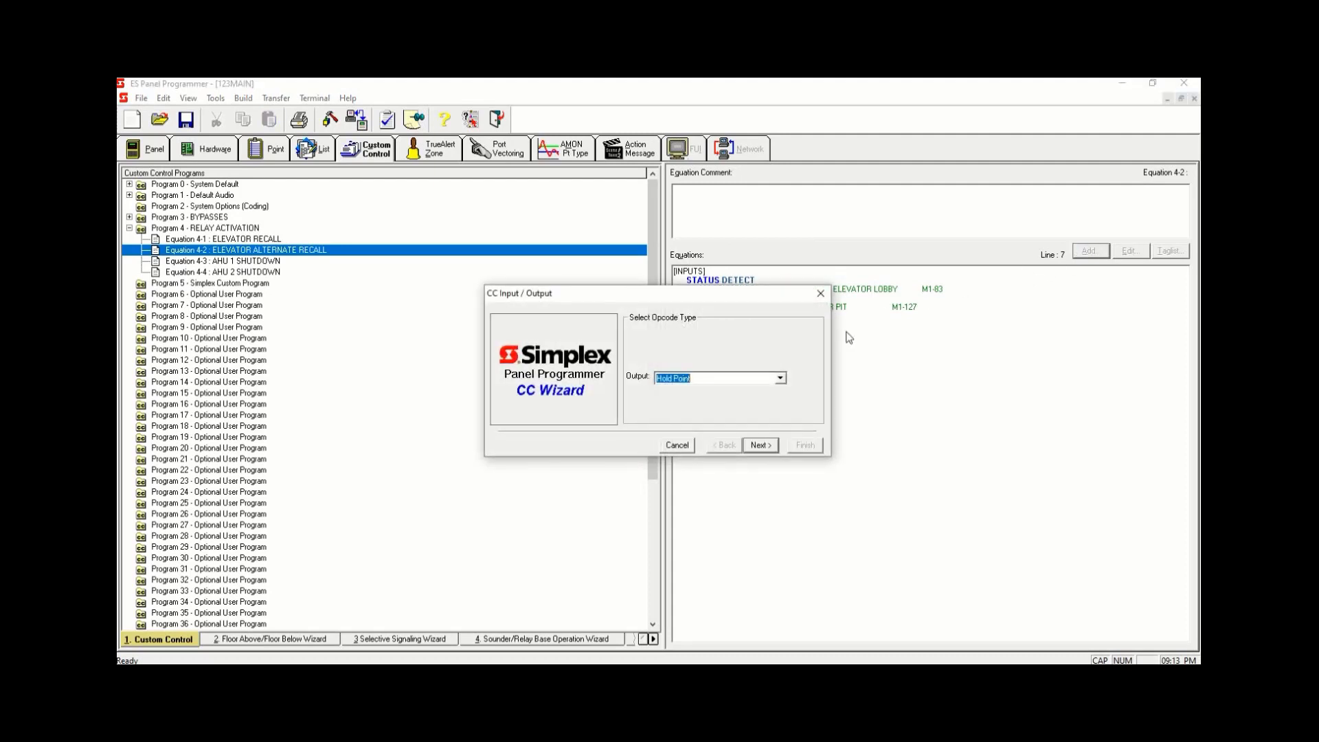
pyautogui.click(762, 445)
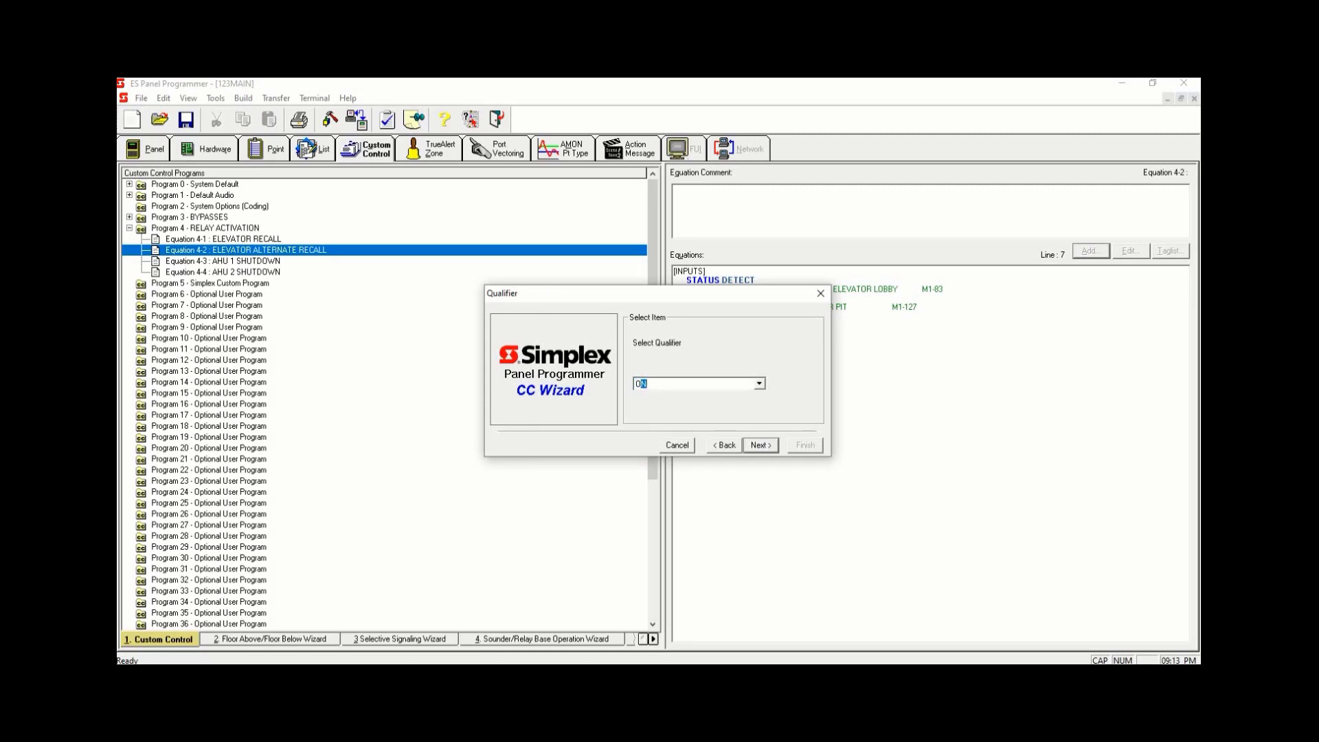
pyautogui.click(768, 447)
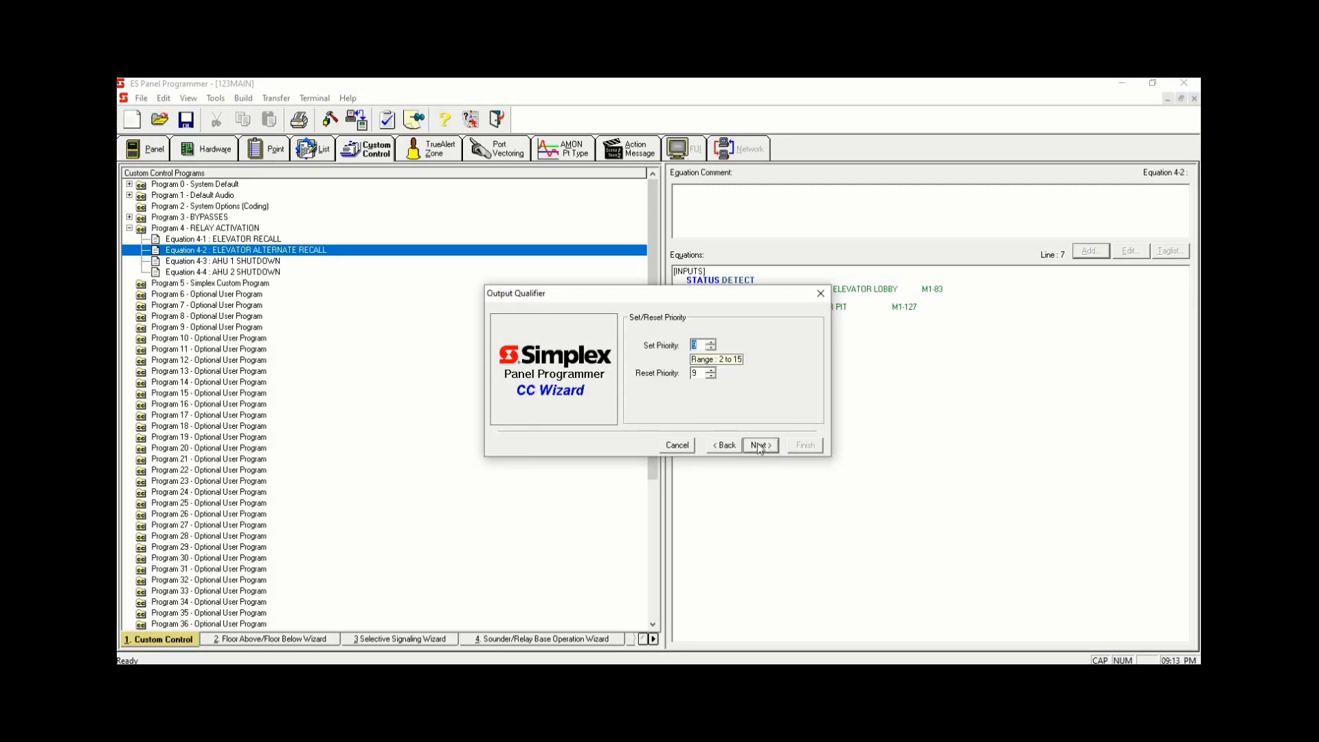
pyautogui.click(763, 446)
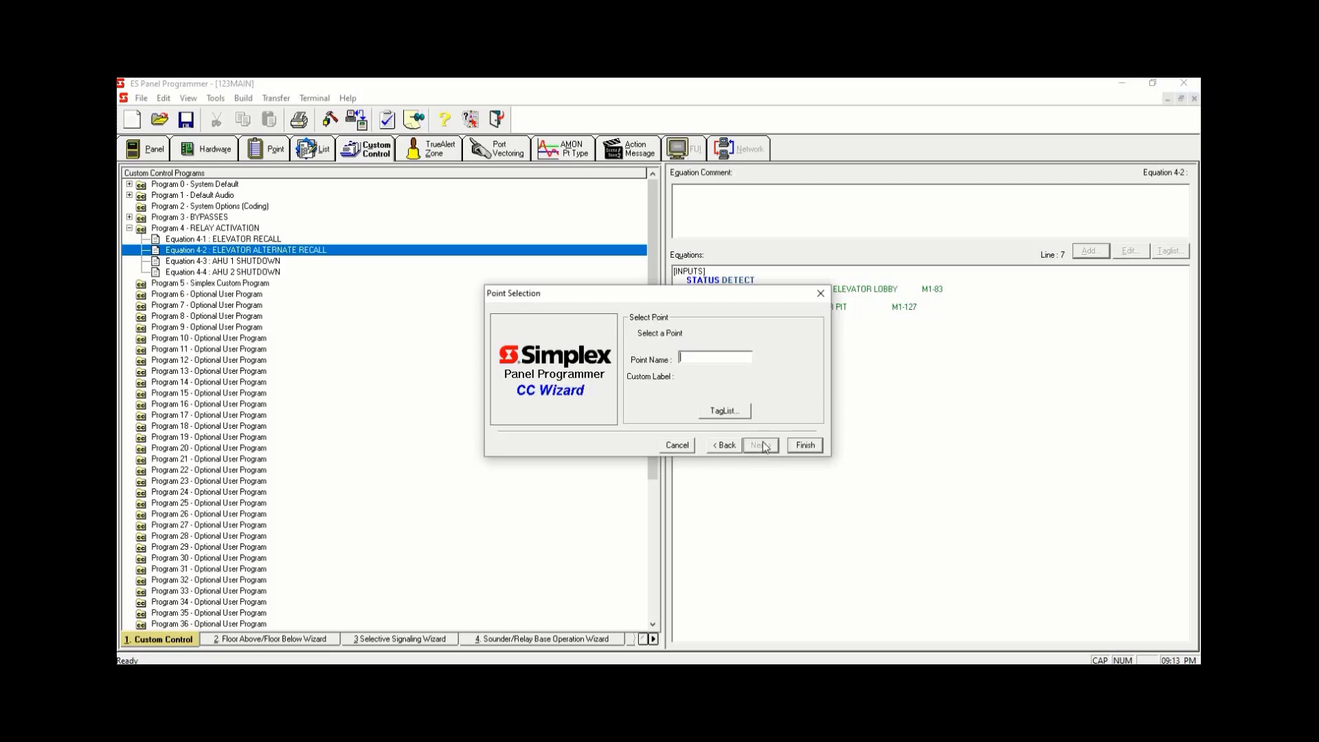
pyautogui.click(727, 411)
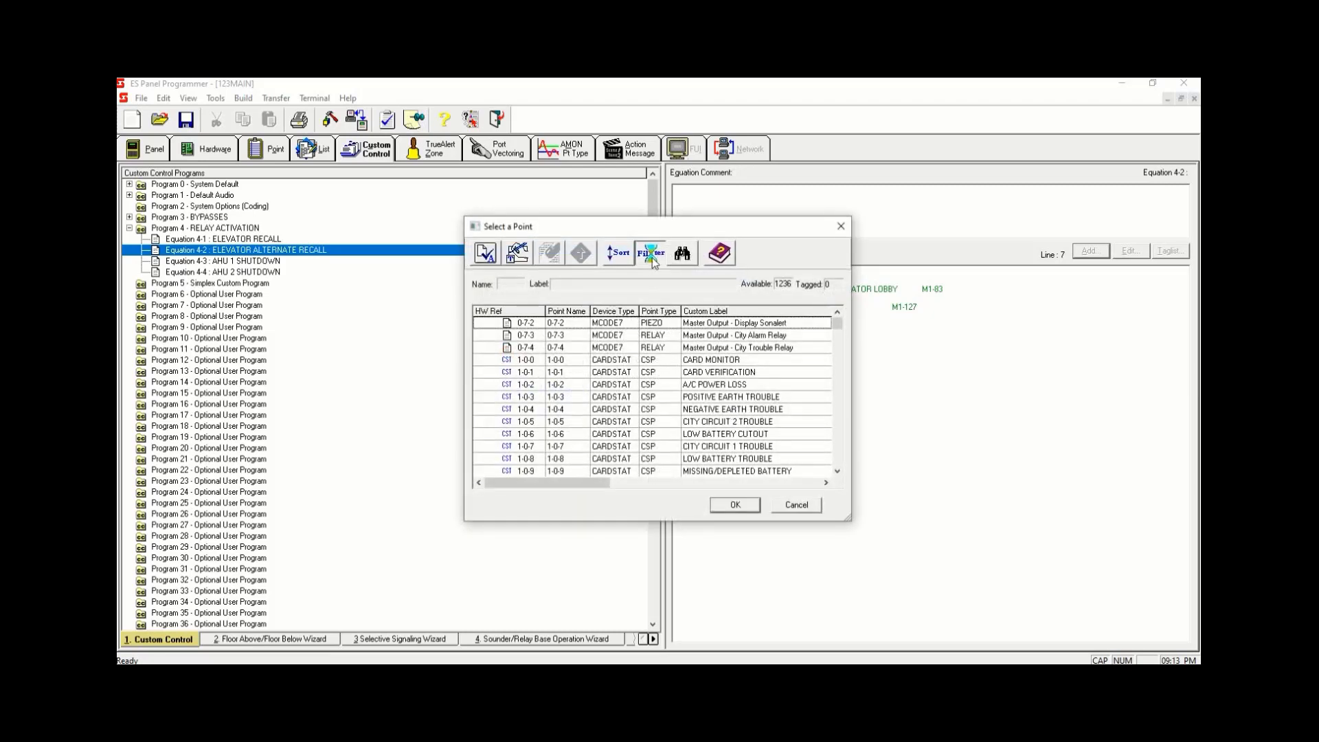
# - Filter the output point list to the MAPNET/IDNet/VALOOP/MX Loop points
pyautogui.click(652, 255)
pyautogui.click(520, 354)
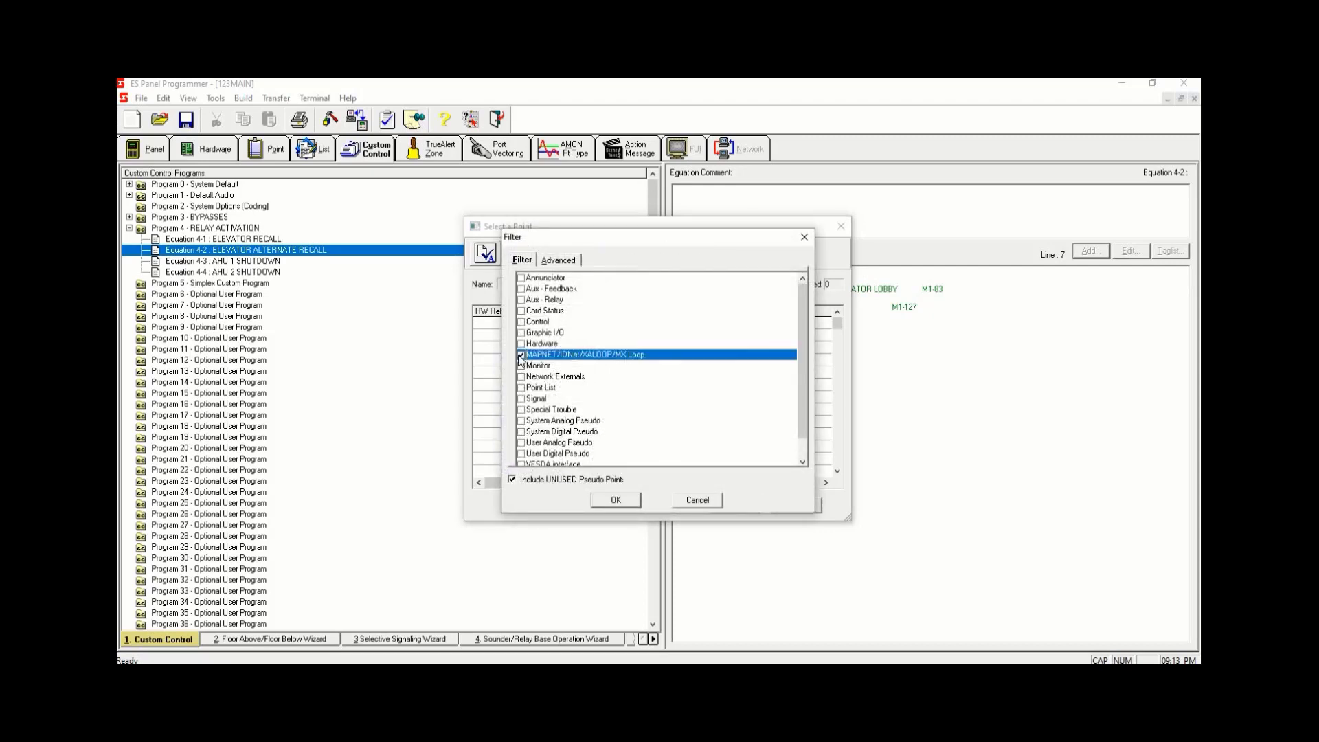
pyautogui.click(607, 498)
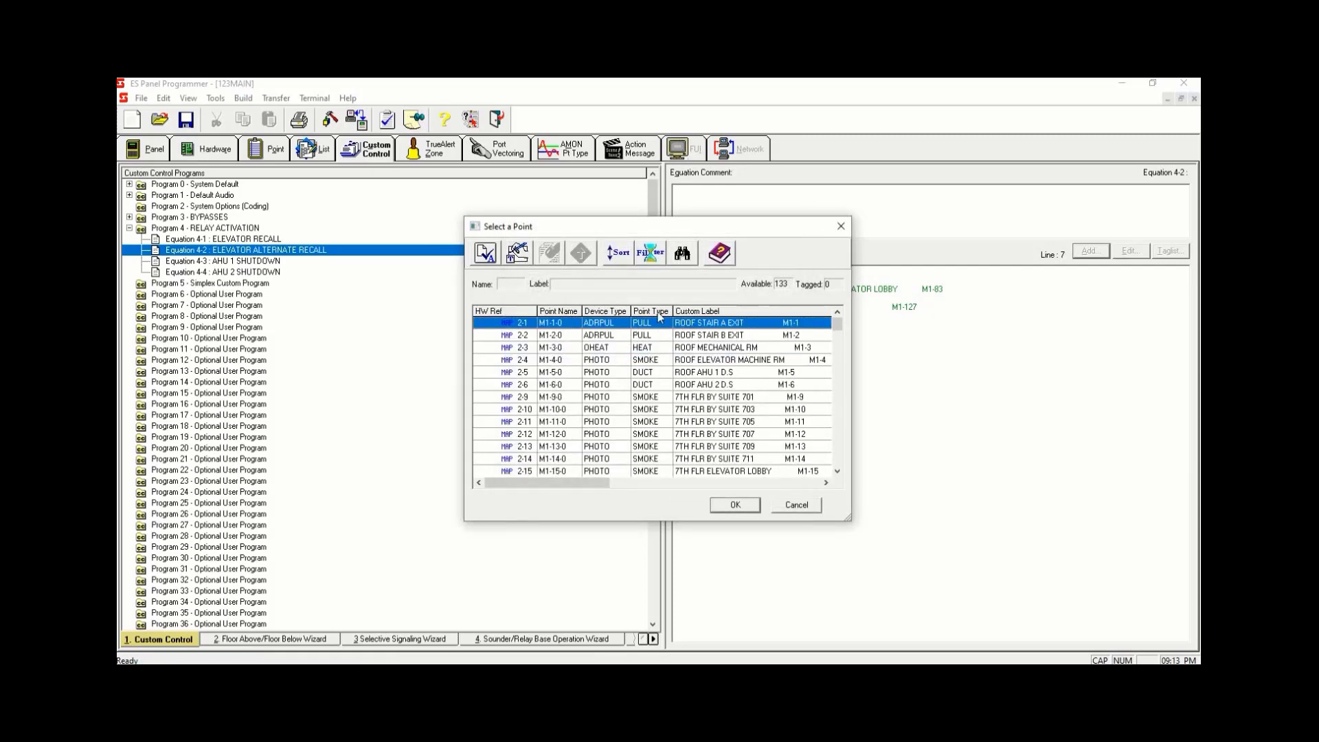
# - Sort by point type and pick the ELEVATOR ALTERNATE RECALL relay as the output point
pyautogui.click(659, 313)
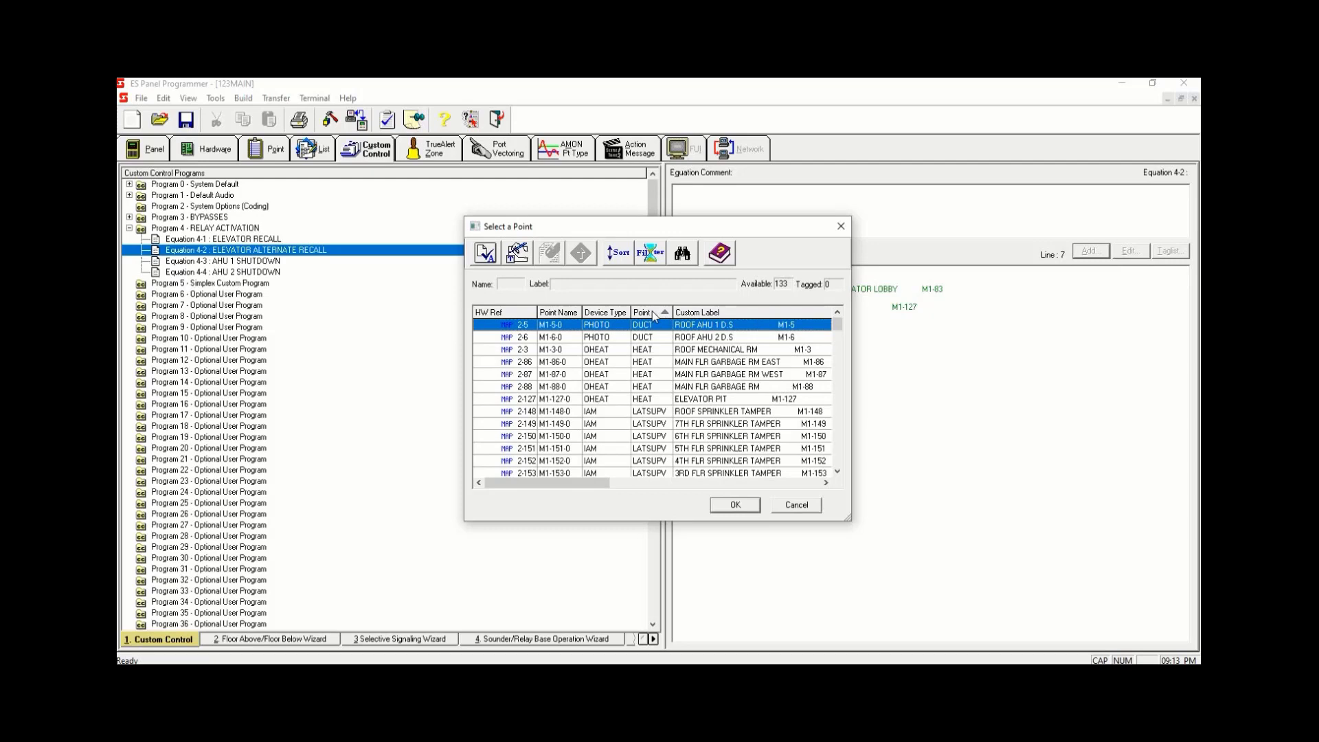
pyautogui.click(652, 314)
pyautogui.moveTo(837, 328); pyautogui.dragTo(829, 418)
pyautogui.click(735, 362)
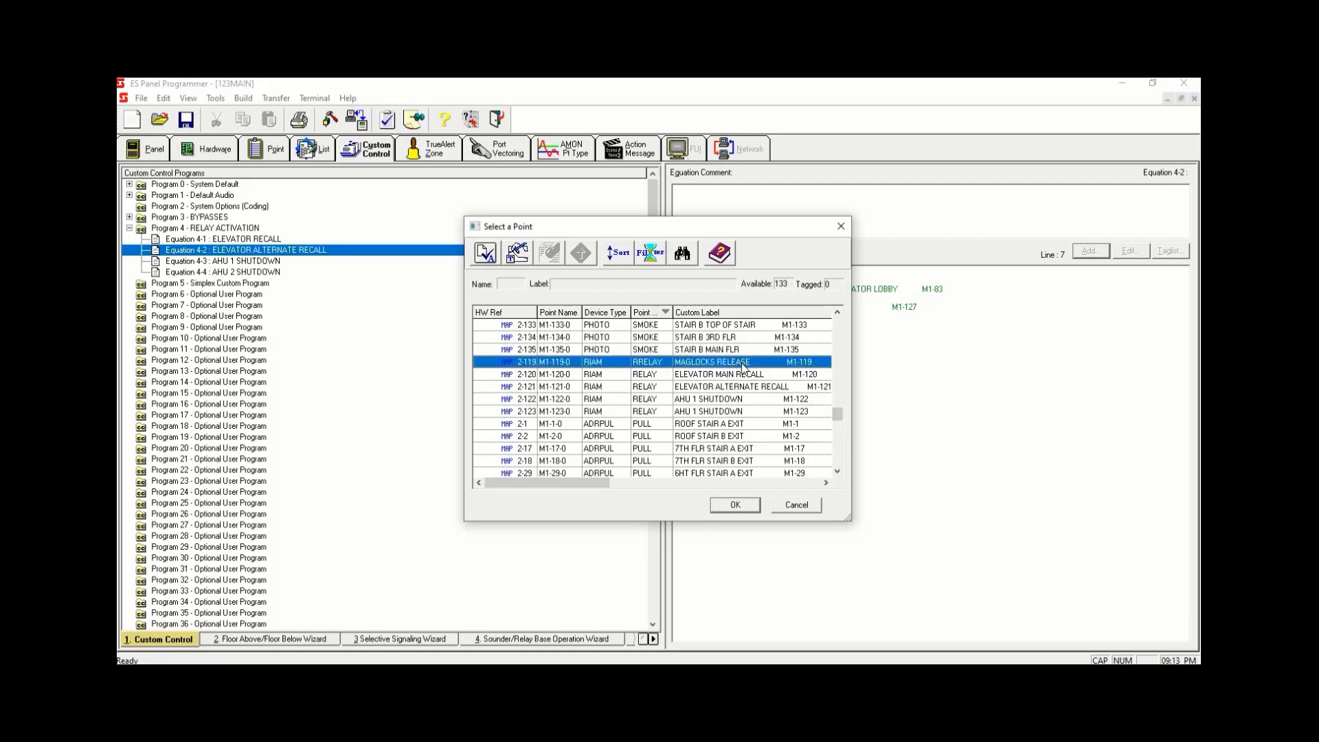
pyautogui.click(747, 374)
pyautogui.click(792, 386)
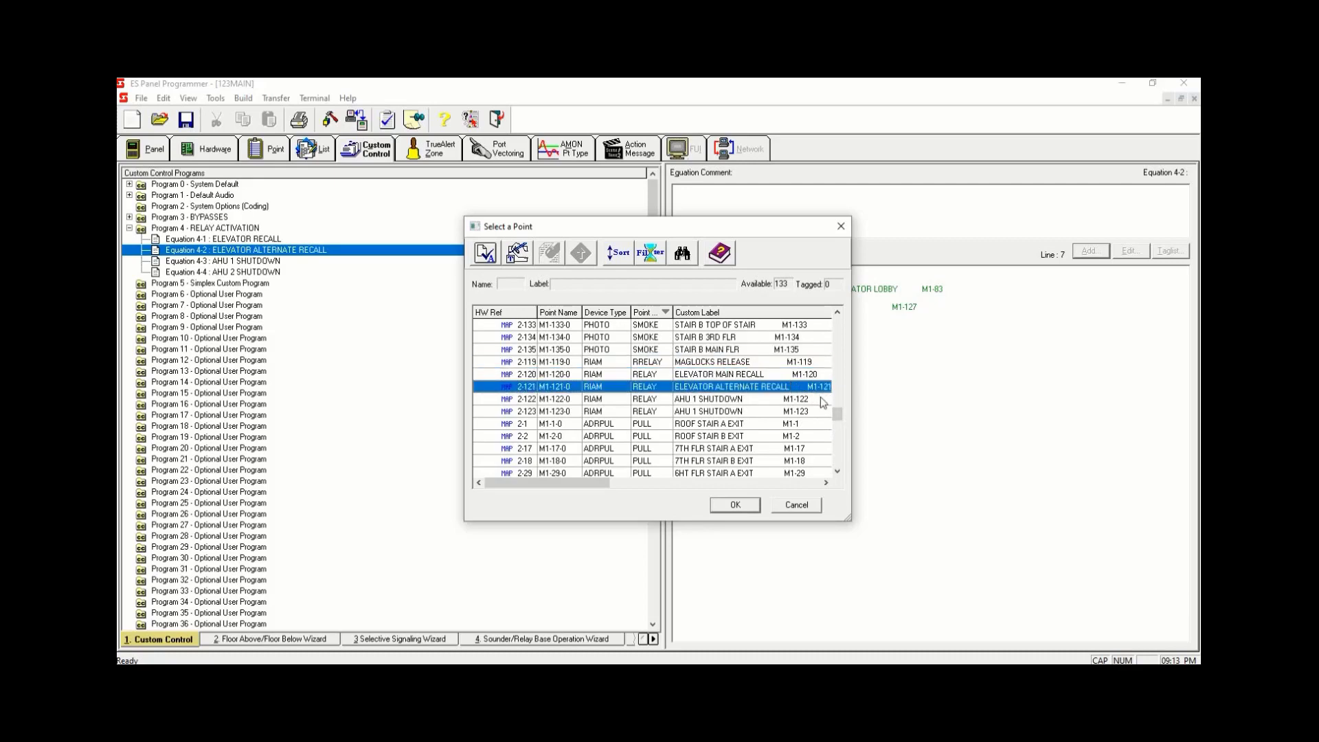
pyautogui.press('space')
pyautogui.click(735, 504)
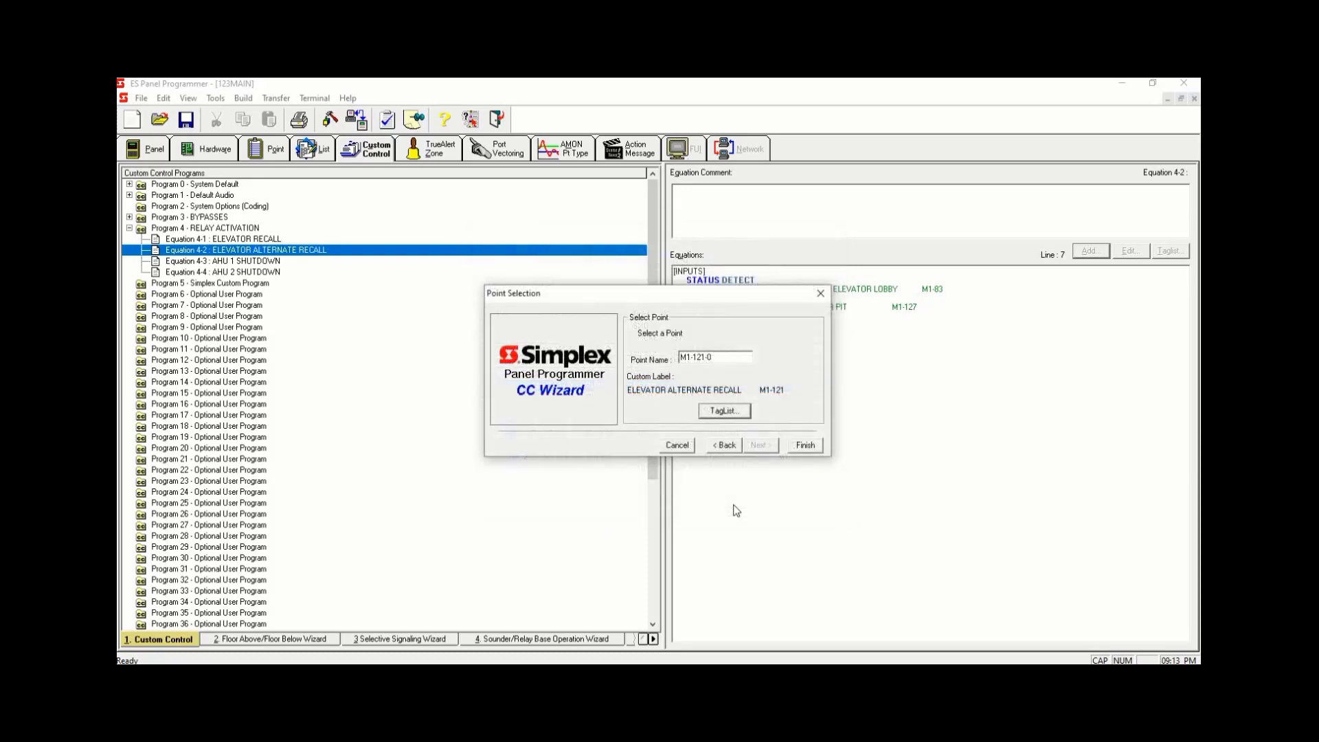
pyautogui.click(805, 447)
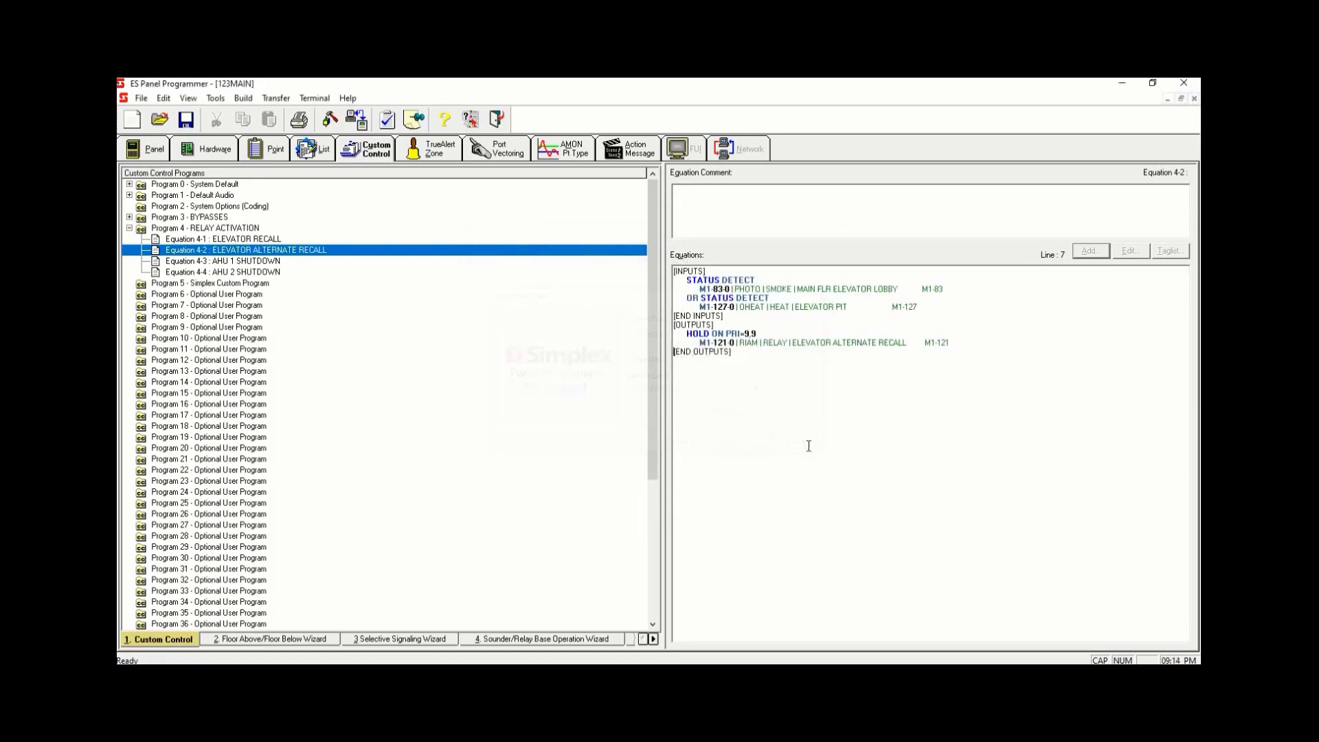
# - Open Equation 4-3 AHU 1 SHUTDOWN and insert a blank line in its inputs section
pyautogui.click(267, 263)
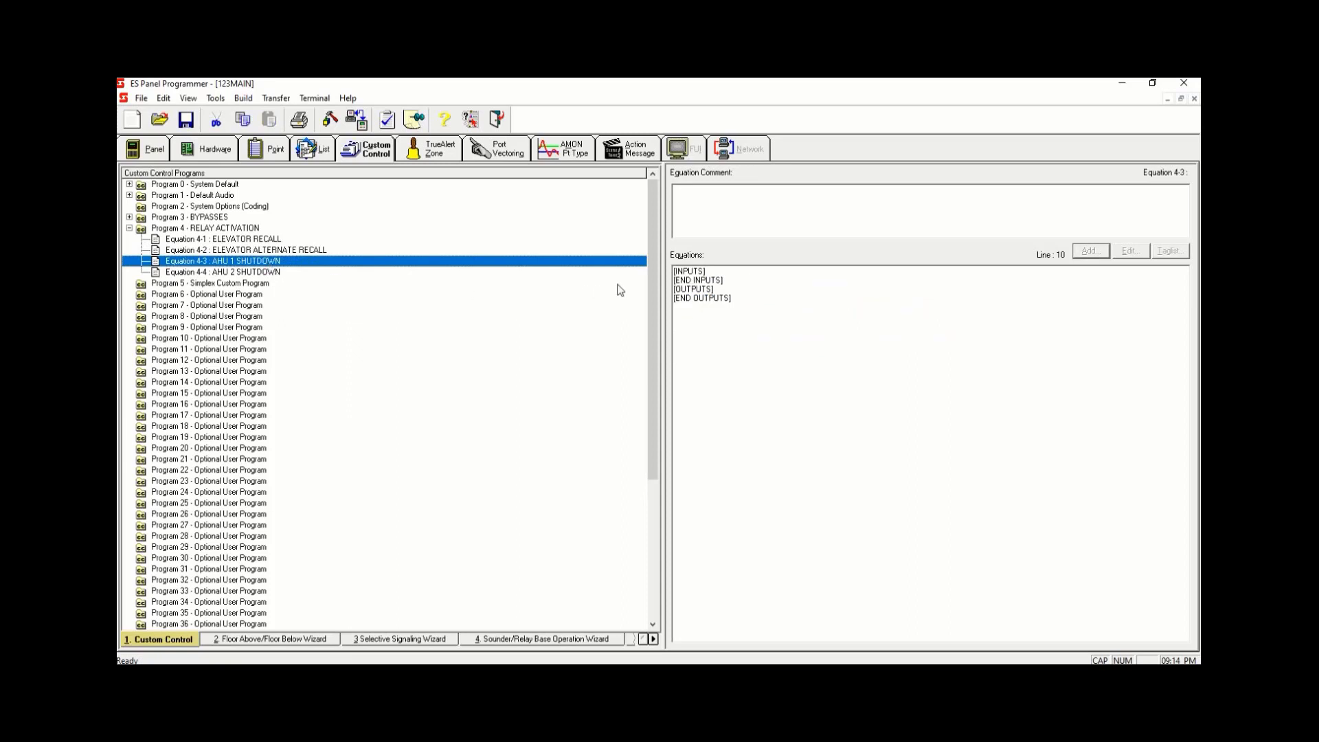
pyautogui.click(714, 274)
pyautogui.press('Return')
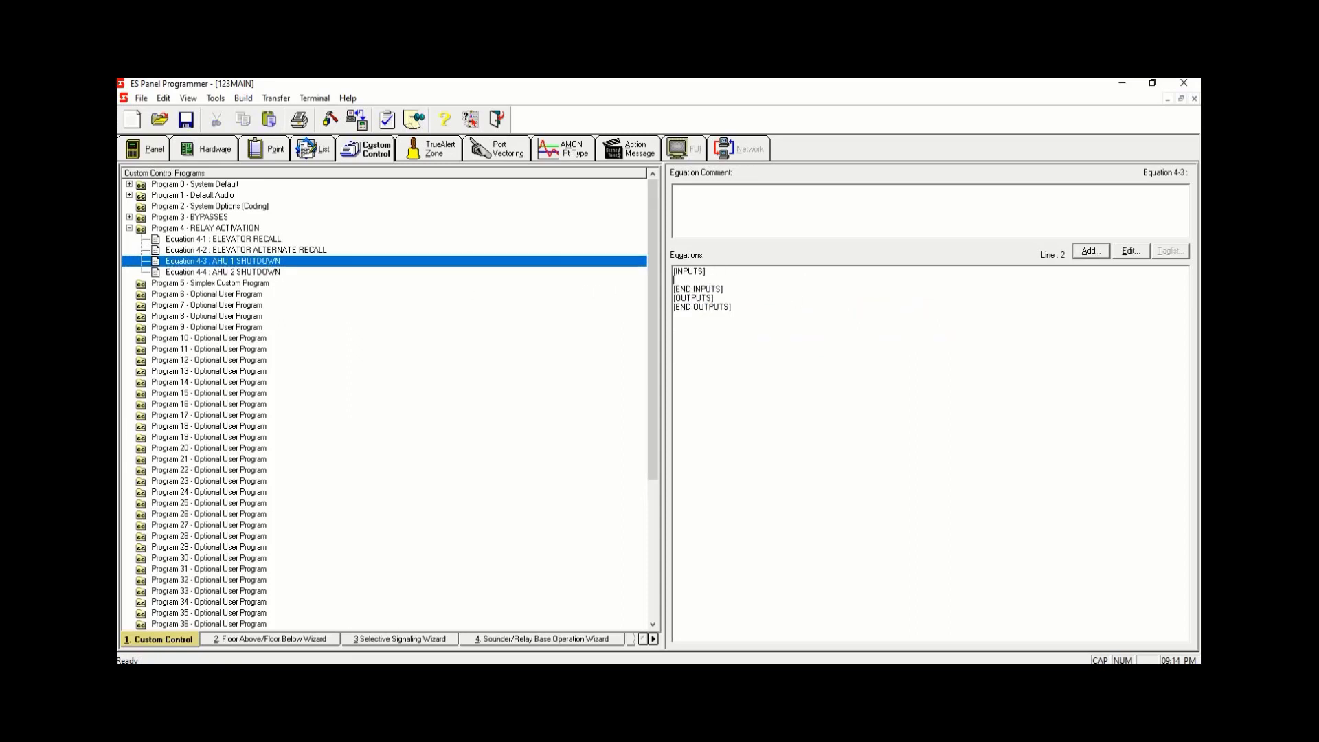
# - Start adding a Point Status DETECT input to Equation 4-3 and open its tag list
pyautogui.click(1085, 250)
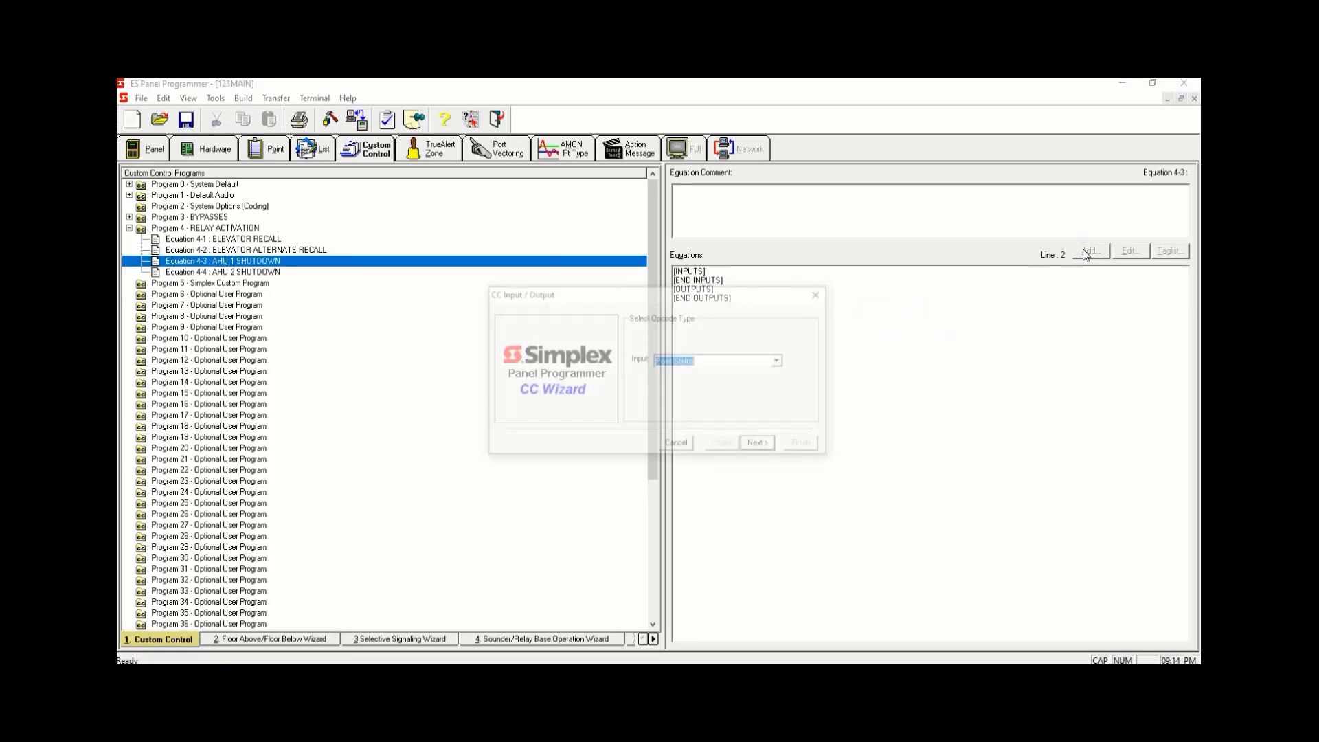
pyautogui.click(773, 448)
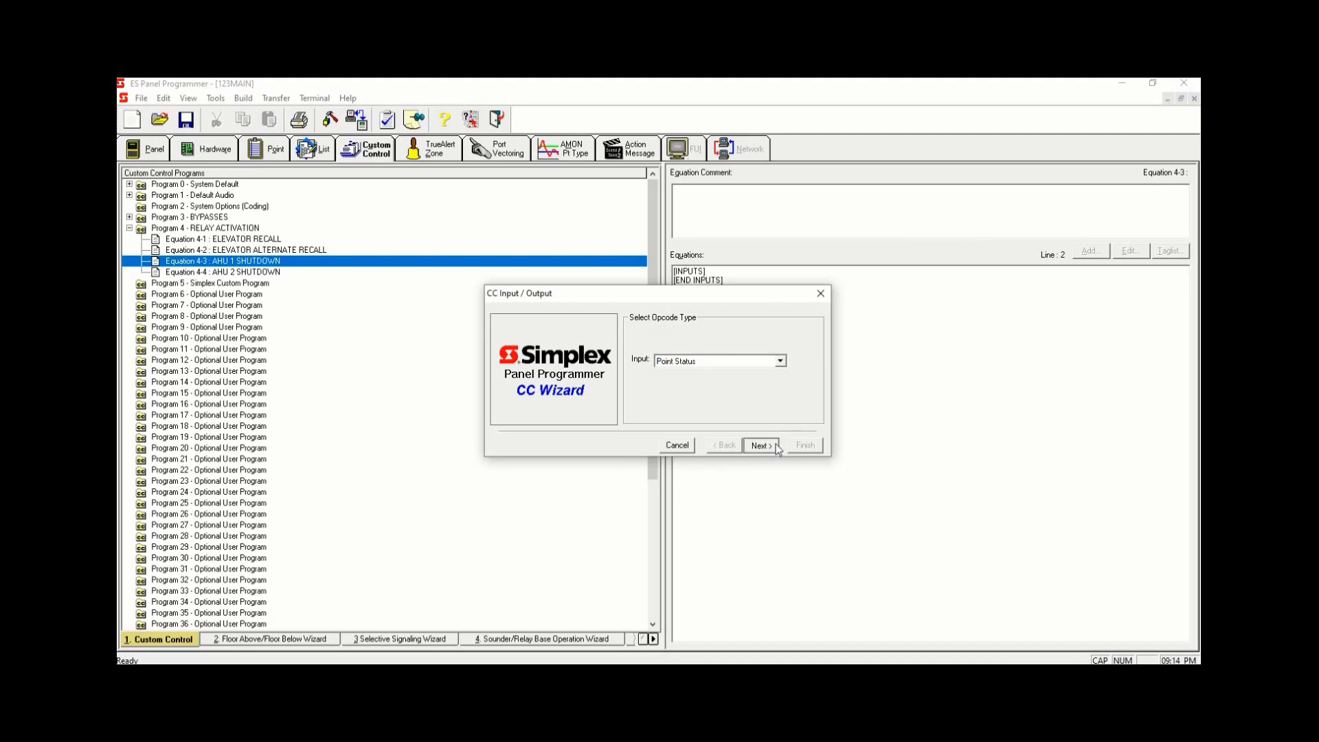
pyautogui.click(774, 447)
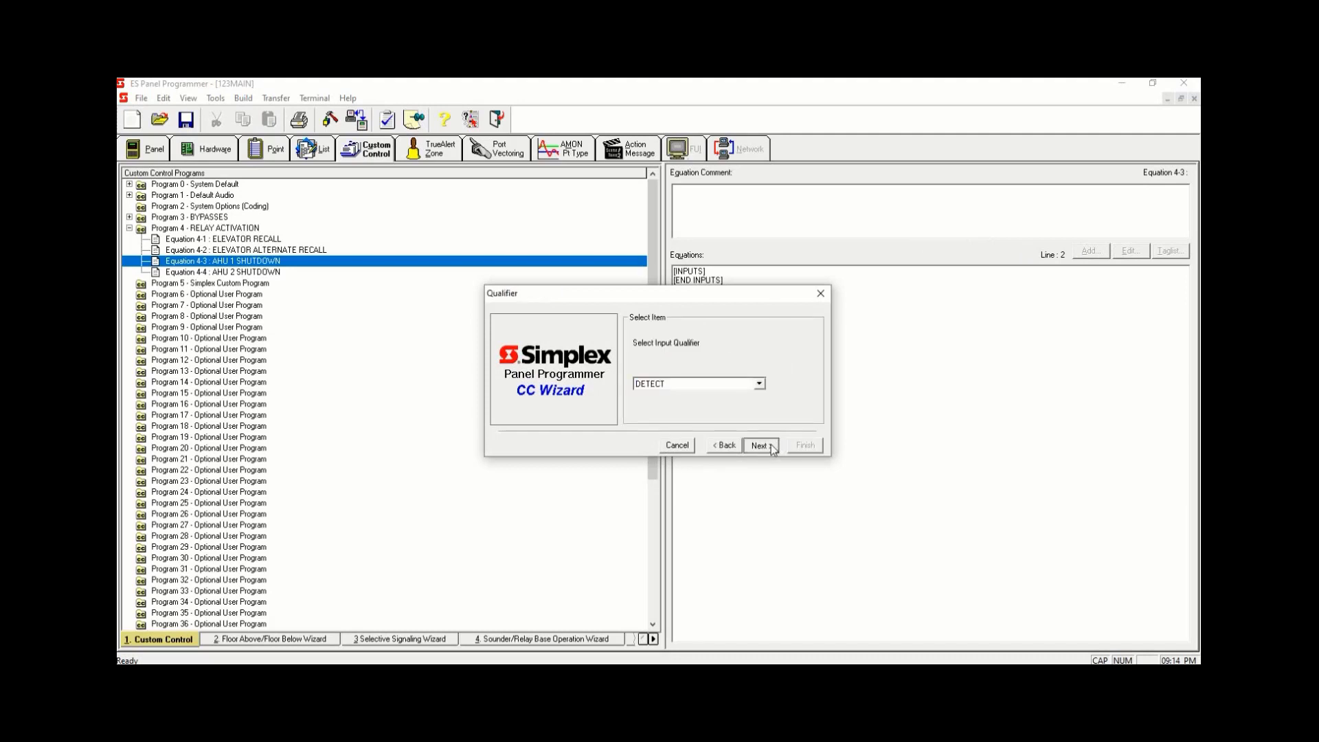
pyautogui.click(773, 448)
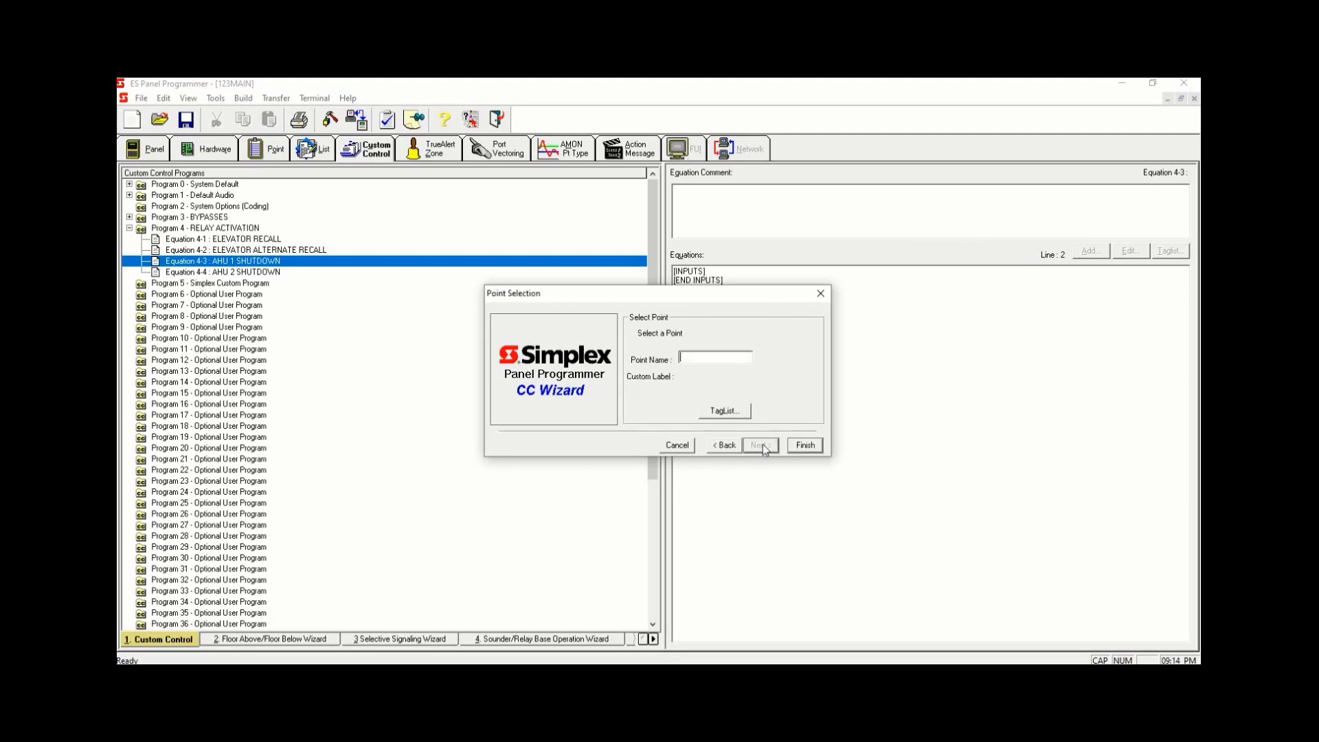
pyautogui.click(724, 411)
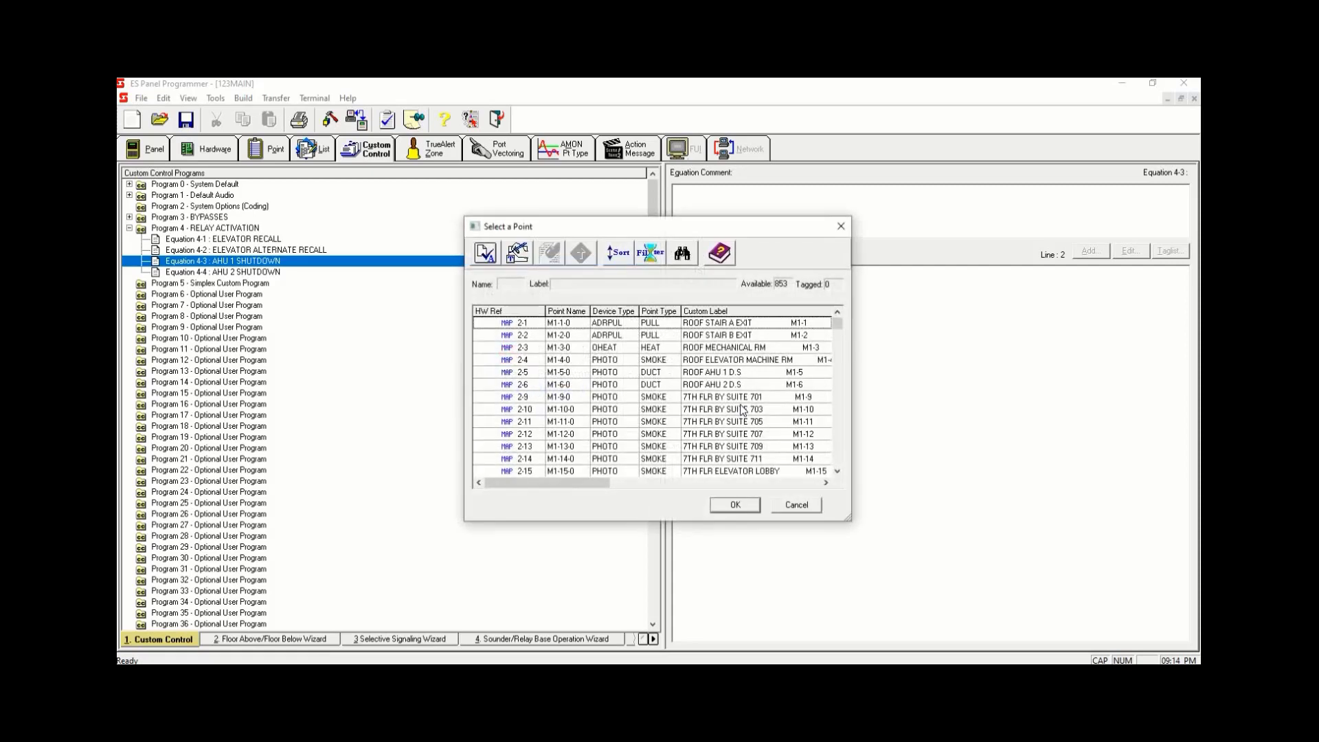
# - Sort the points by point type and filter the list to the MAPNET/IDNet/VALOOP/MX Loop
pyautogui.click(663, 315)
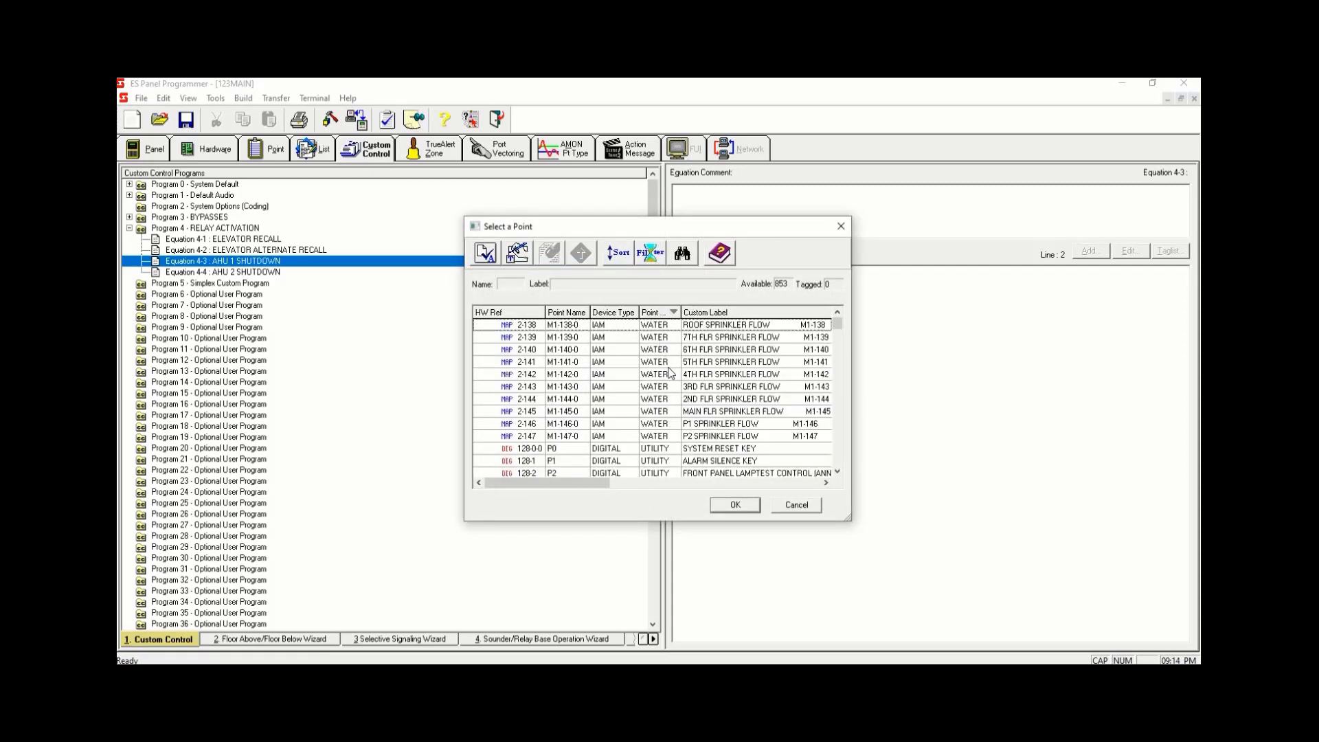
pyautogui.click(649, 253)
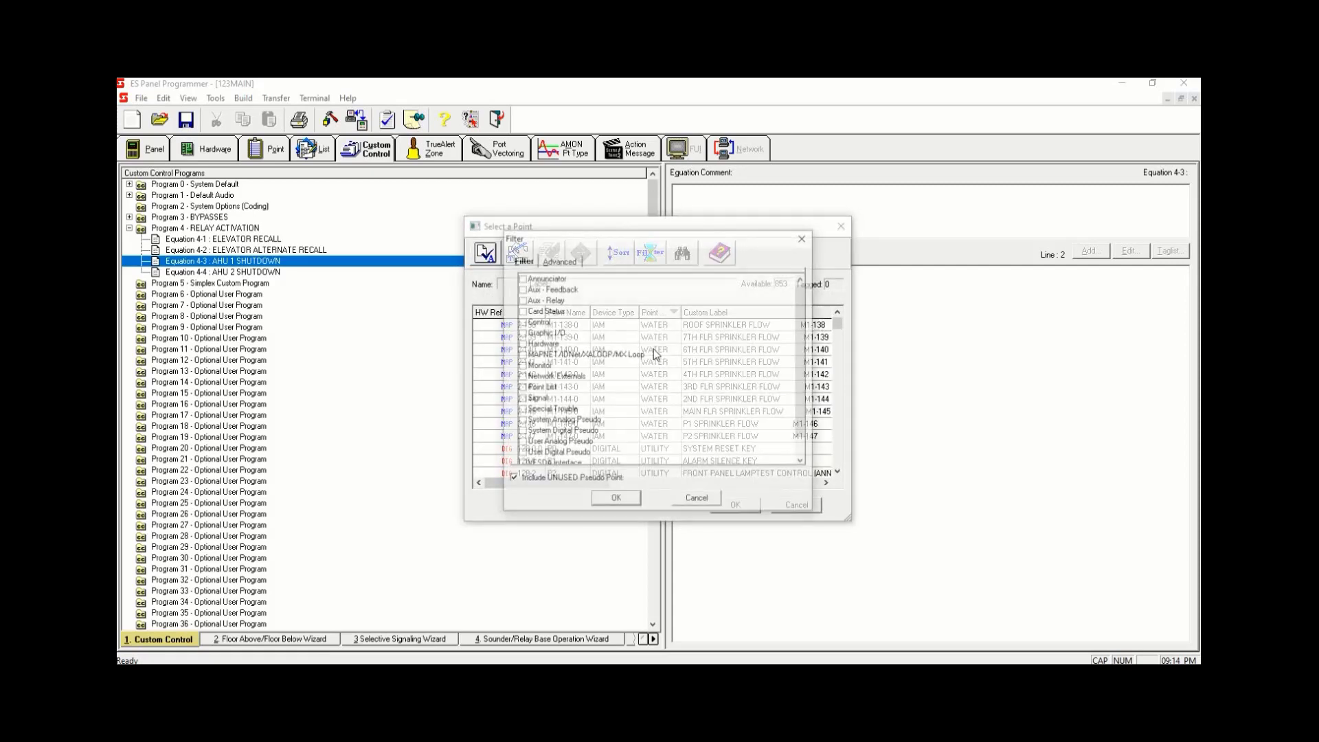
pyautogui.click(529, 357)
pyautogui.click(520, 355)
pyautogui.click(615, 500)
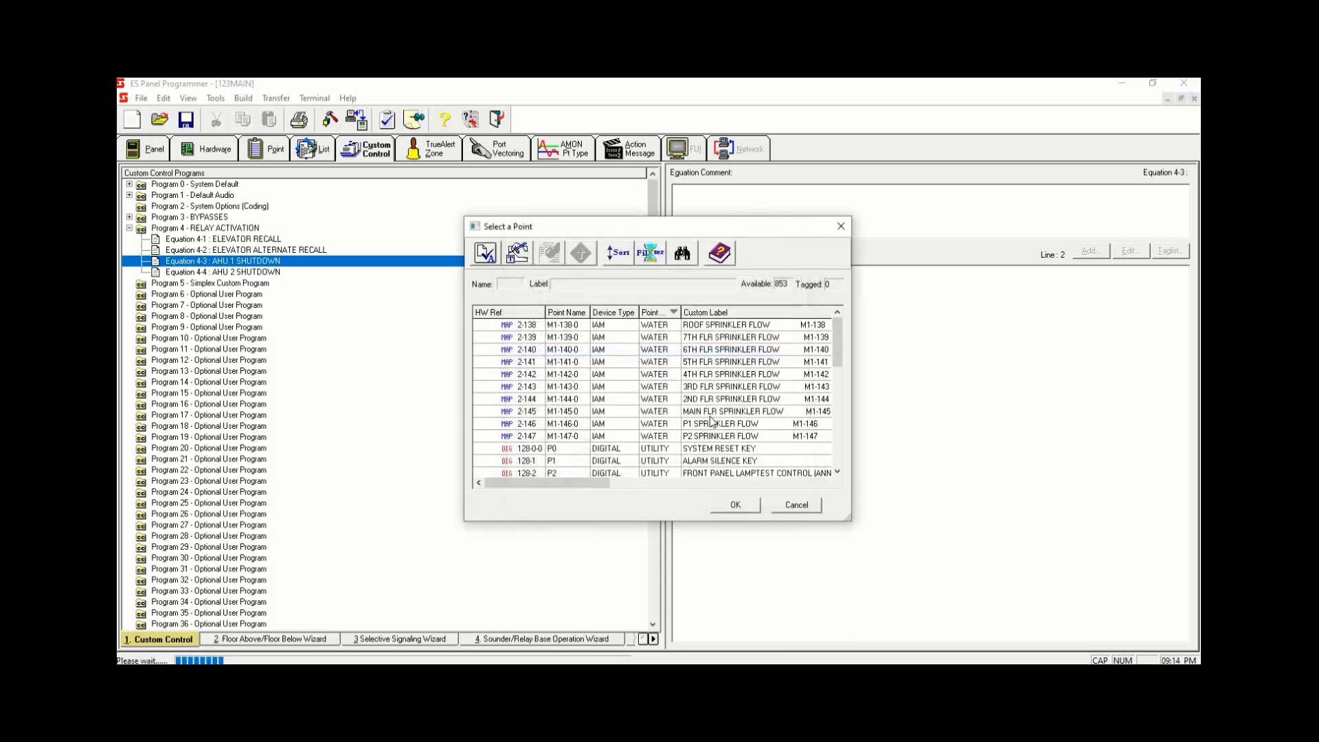
# - Pick the ROOF AHU 1 D.S duct detector as the input point and finish adding it to Equation 4-3
pyautogui.click(659, 375)
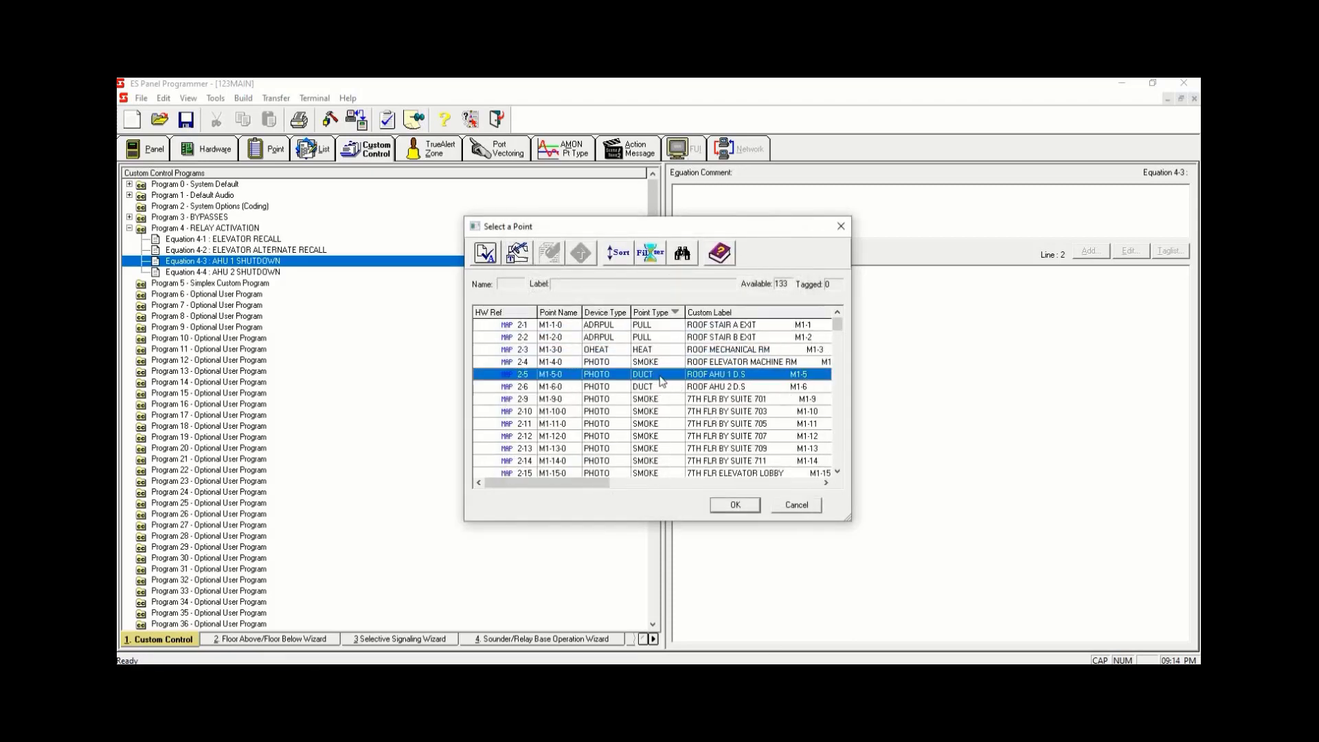
pyautogui.press('space')
pyautogui.click(753, 378)
pyautogui.click(745, 503)
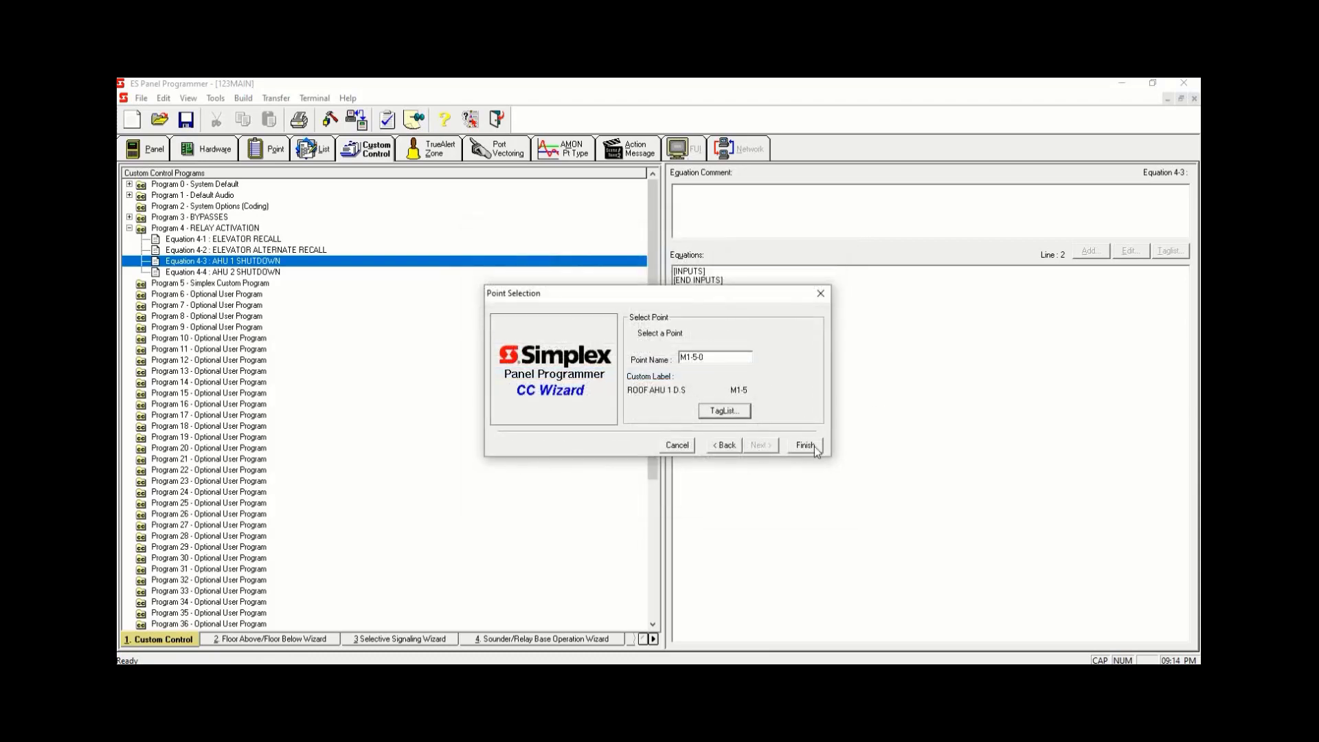
pyautogui.click(805, 445)
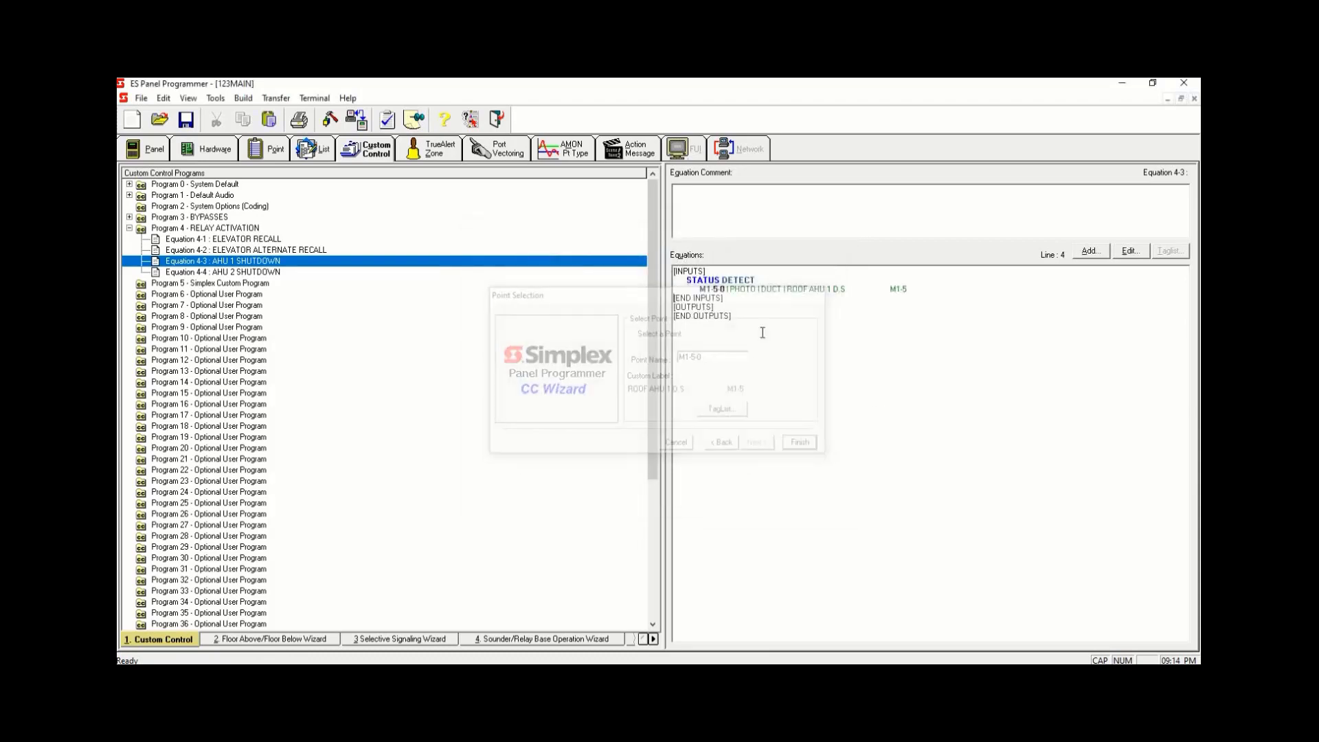
# - Start adding a HOLD ON output to Equation 4-3 and filter its tag list to the MAPNET/IDNet/VALOOP/MX Loop
pyautogui.click(1089, 250)
pyautogui.click(774, 447)
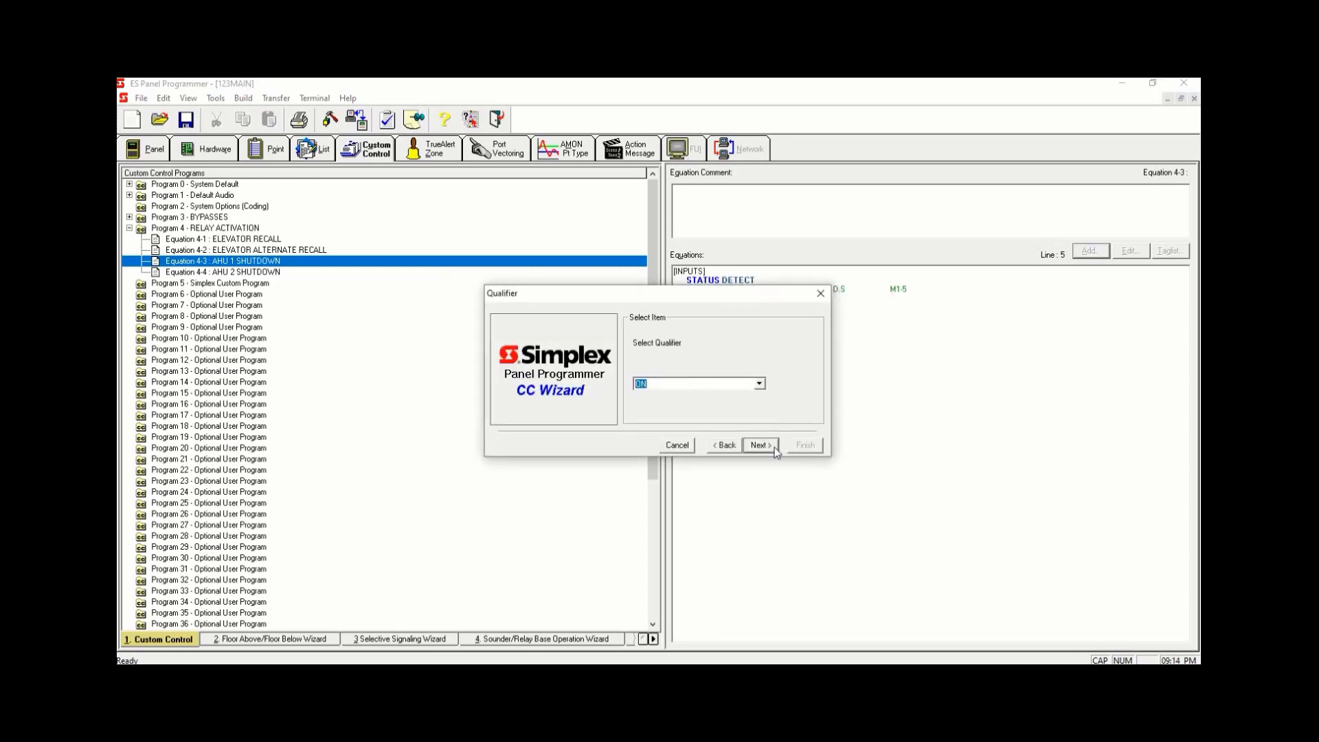
pyautogui.click(774, 447)
pyautogui.click(774, 447)
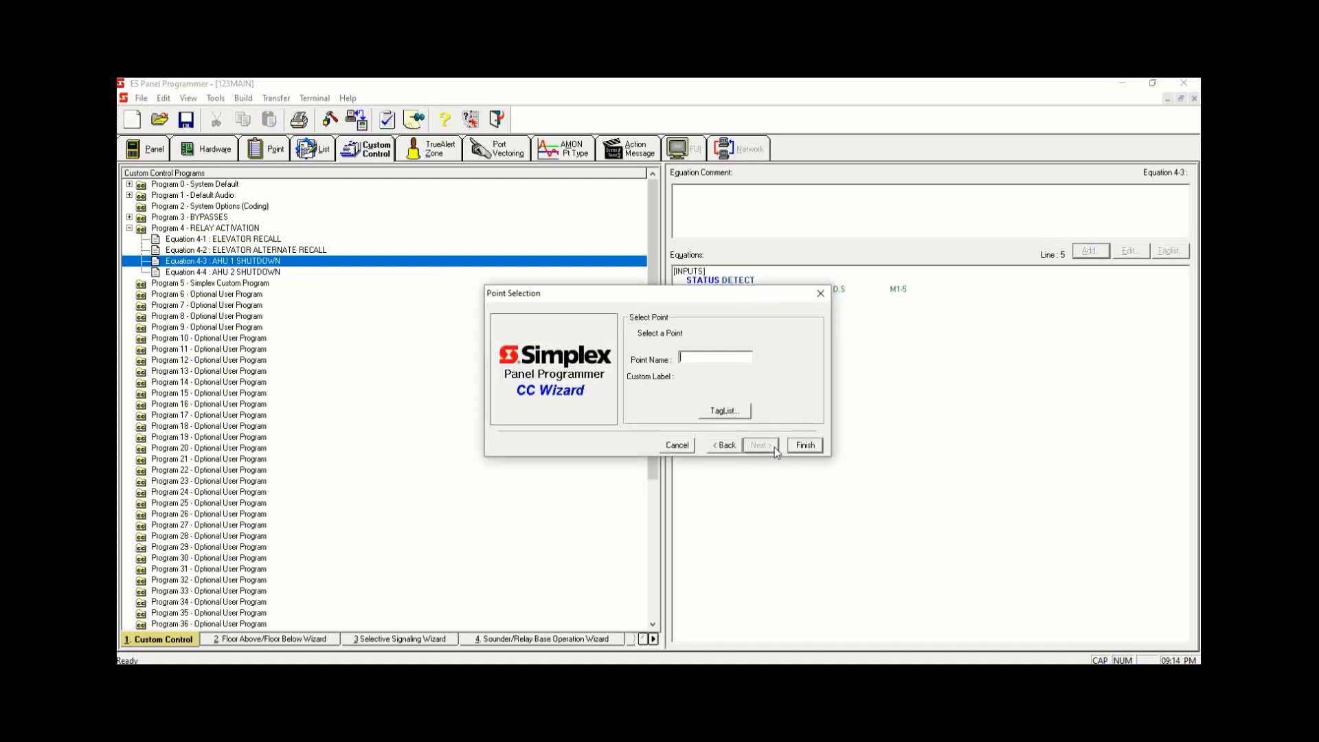
pyautogui.click(728, 413)
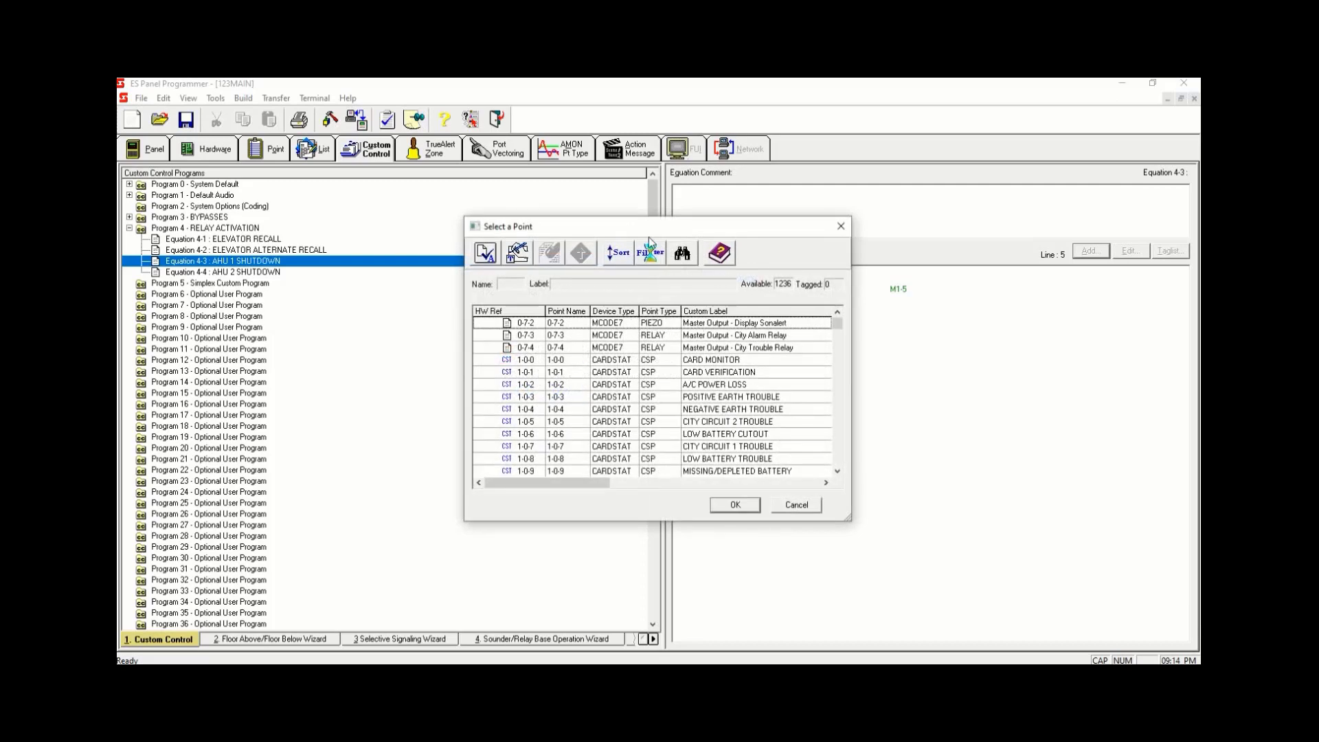
pyautogui.click(627, 253)
pyautogui.click(522, 355)
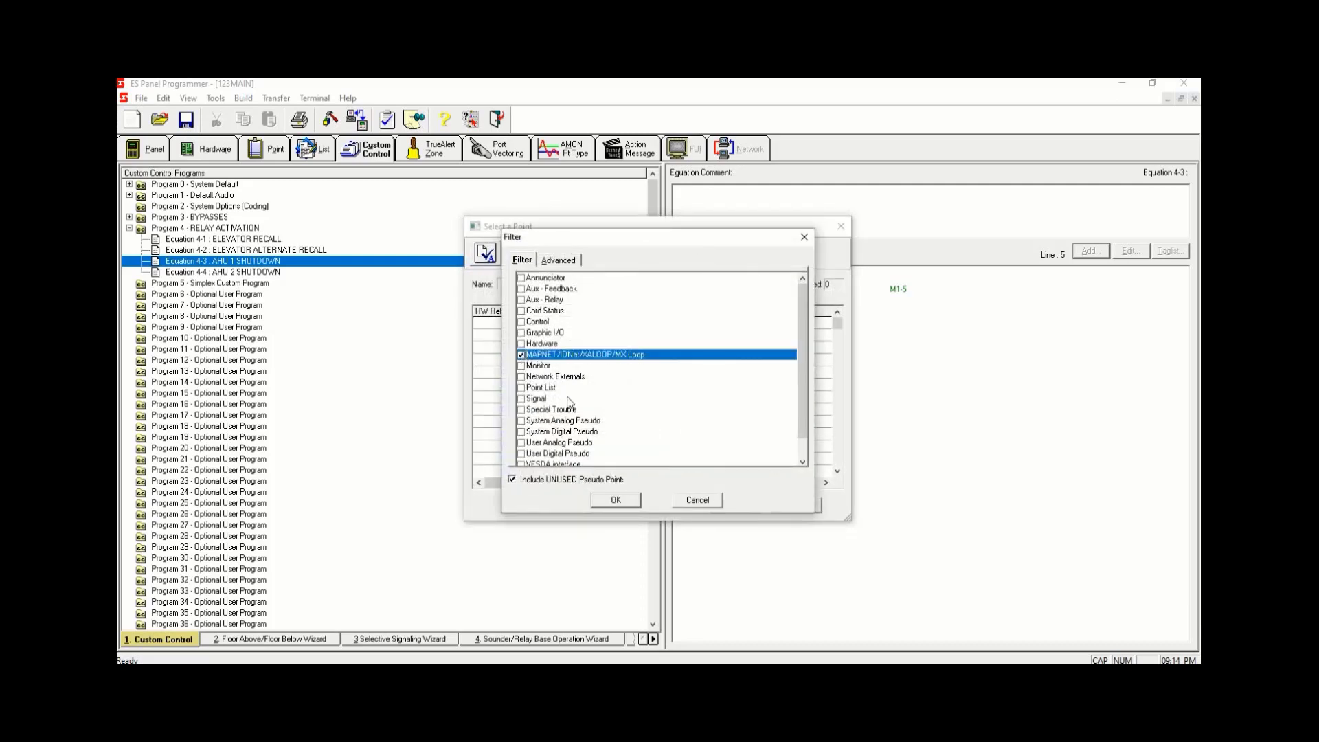
pyautogui.click(617, 500)
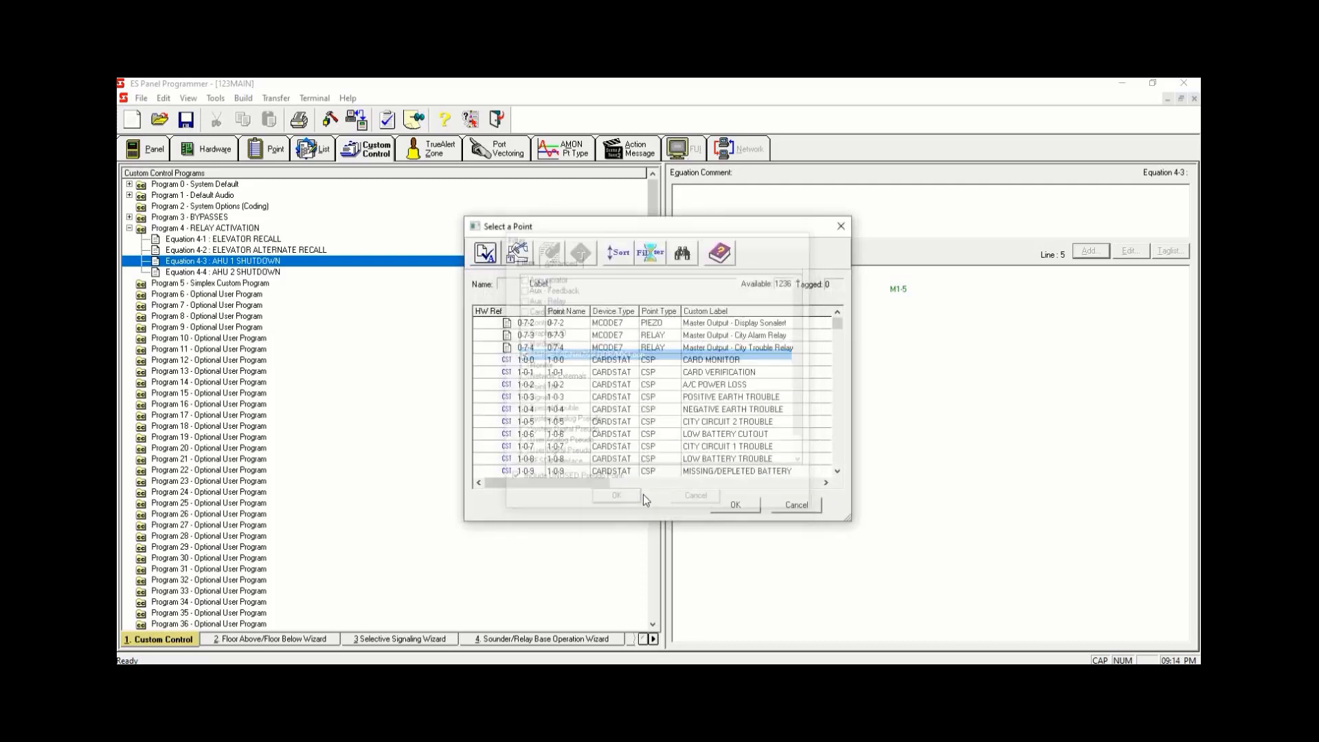
# - Sort the points by point type and pick the AHU 1 SHUTDOWN relay M1-122 as the output point
pyautogui.click(658, 313)
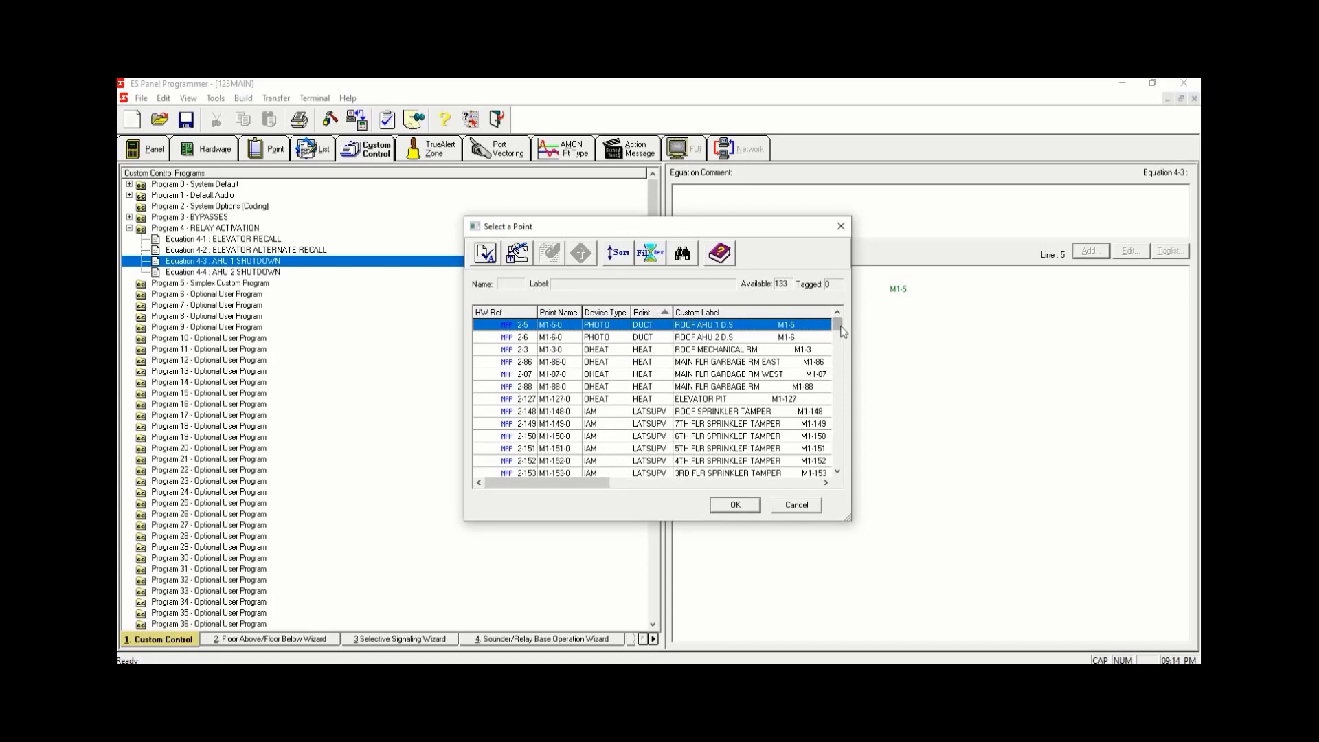
pyautogui.moveTo(837, 328); pyautogui.dragTo(838, 370)
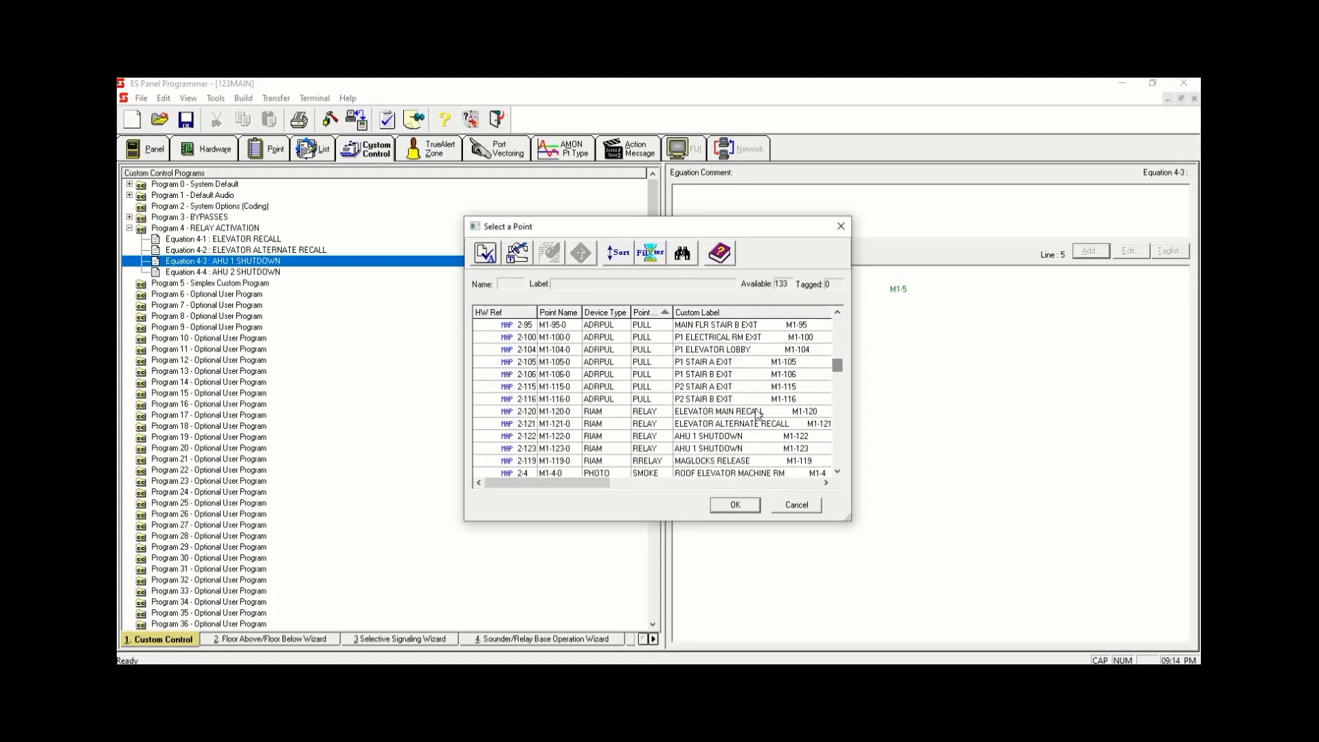
pyautogui.click(817, 437)
pyautogui.press('space')
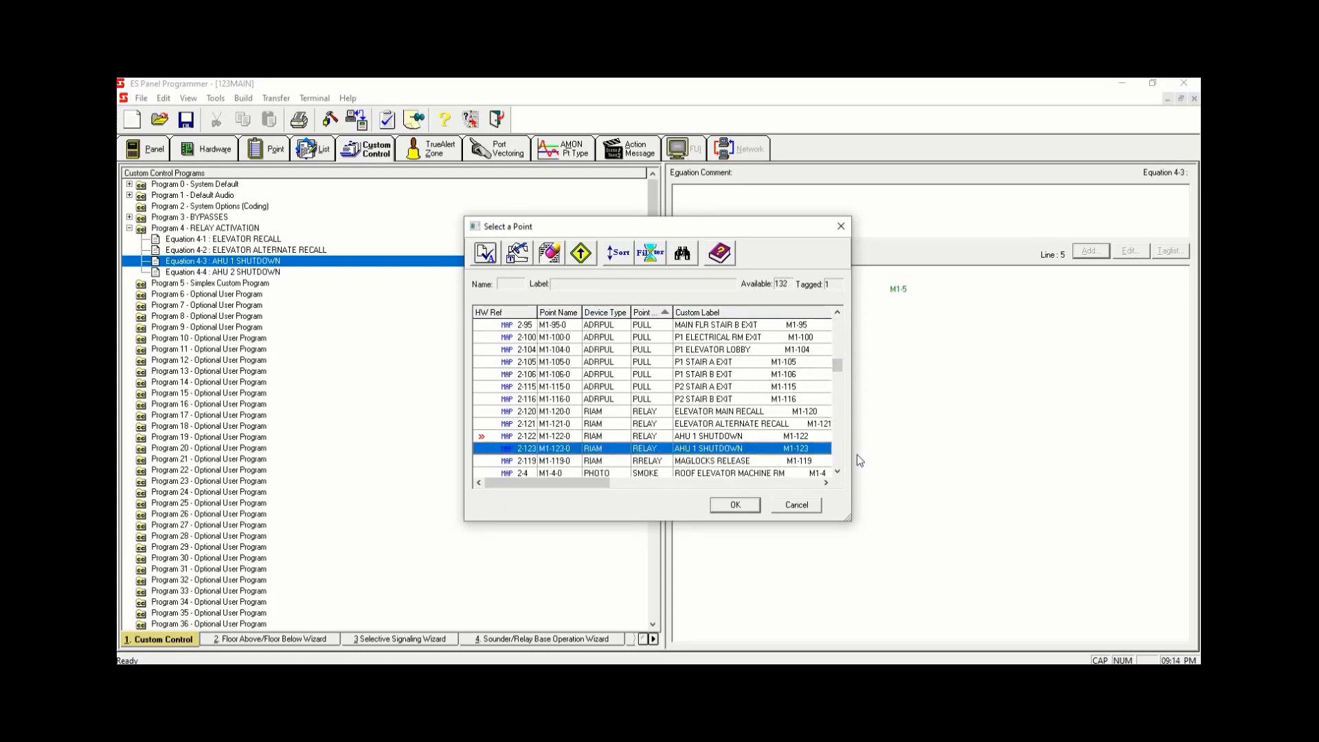
pyautogui.click(755, 439)
pyautogui.click(752, 508)
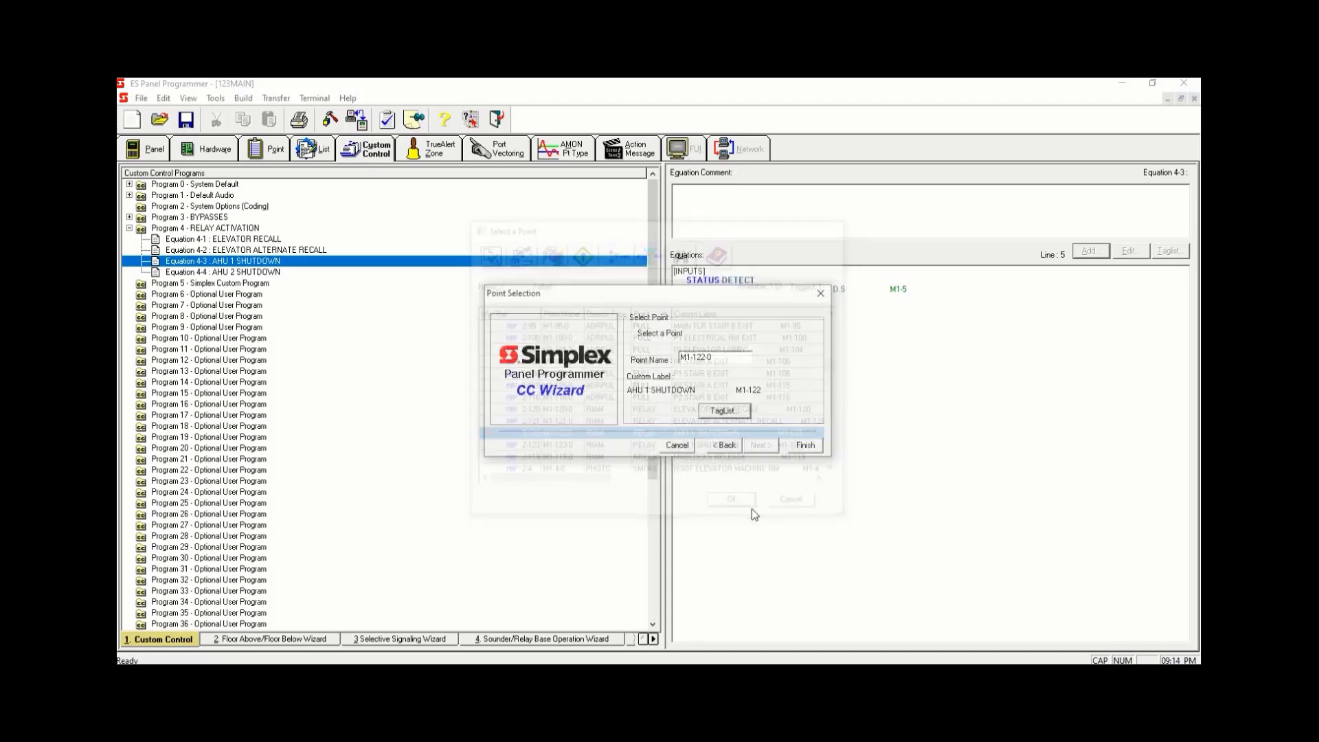
pyautogui.click(801, 447)
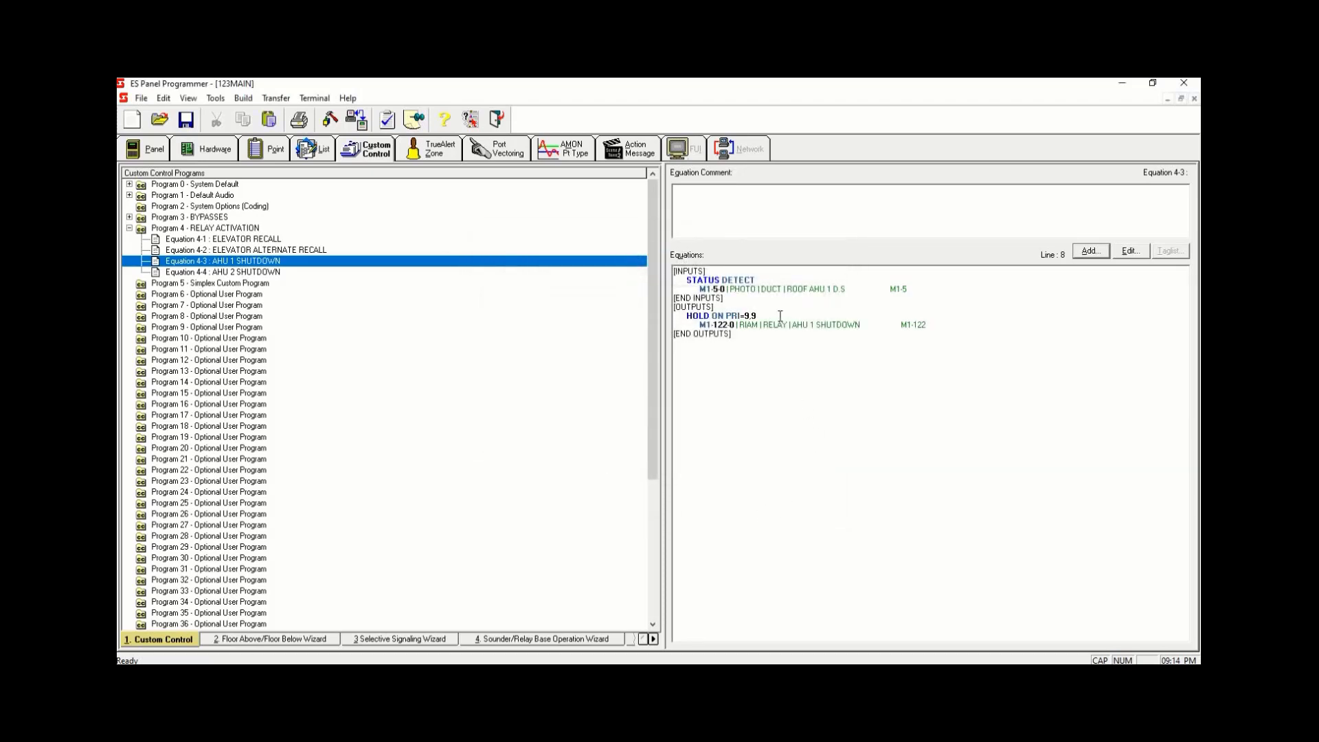
pyautogui.moveTo(851, 286); pyautogui.dragTo(806, 286)
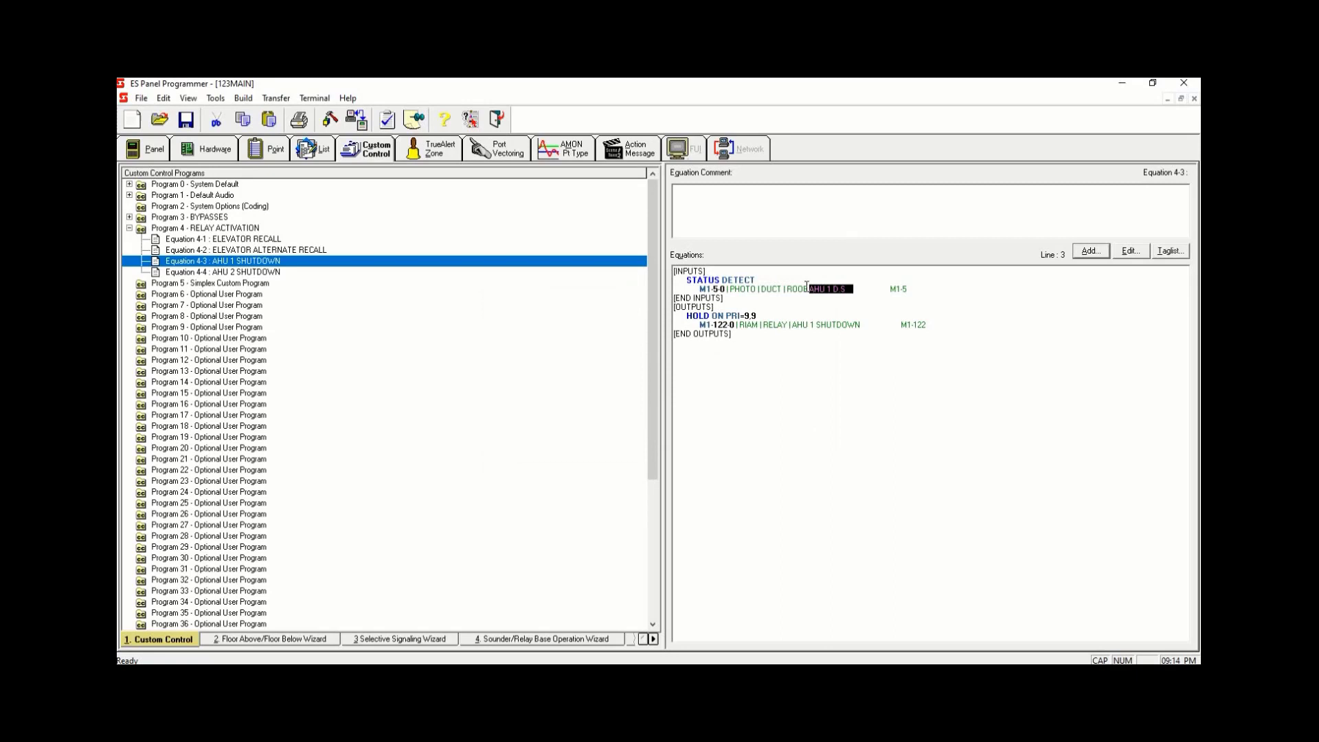
pyautogui.click(884, 322)
pyautogui.click(784, 352)
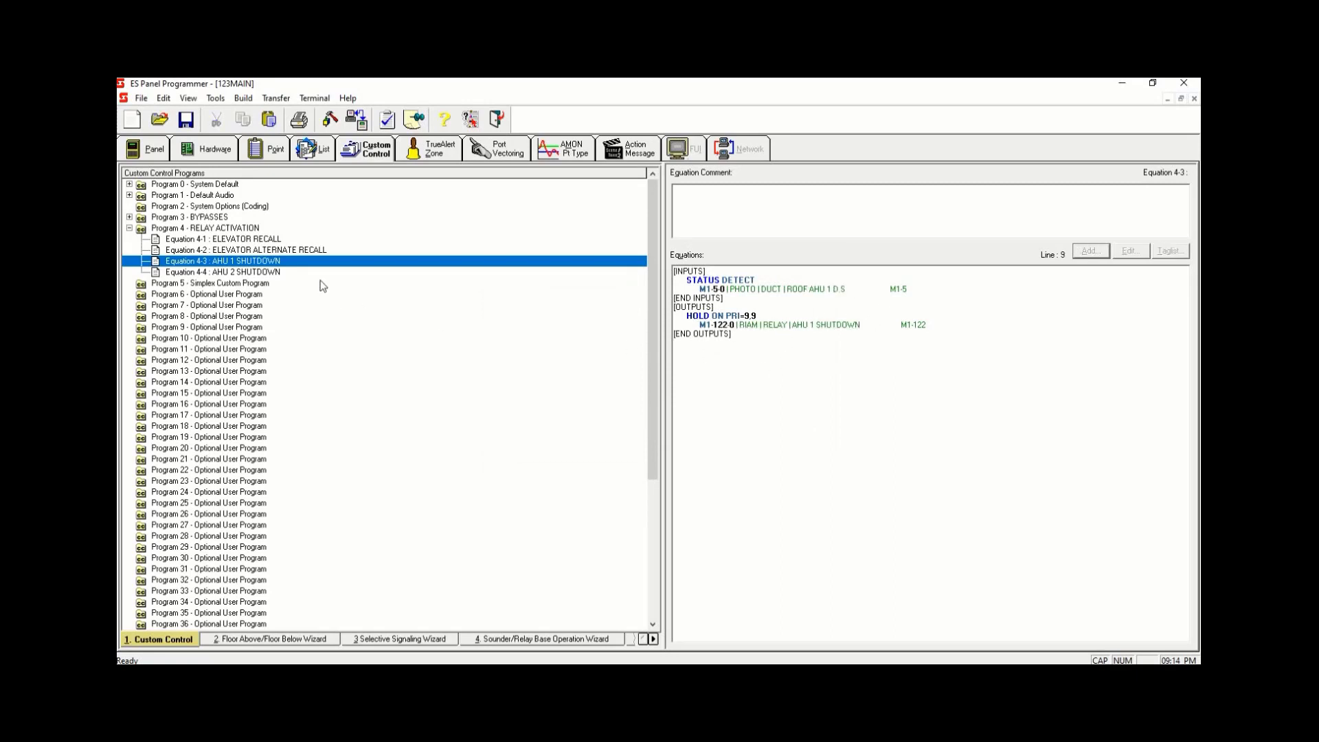
# - Open Equation 4-4 AHU 2 SHUTDOWN and start adding an OR Point Status DETECT input with its tag list
pyautogui.click(284, 273)
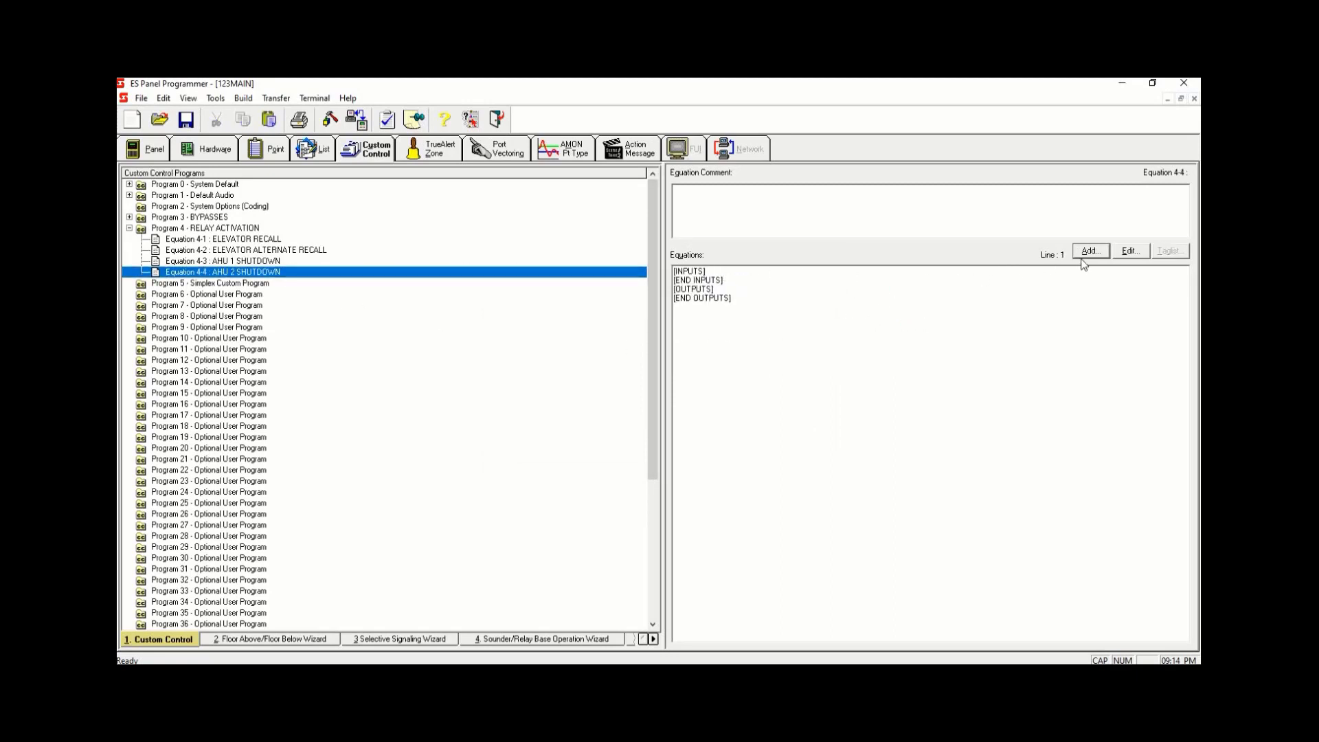
pyautogui.click(1089, 252)
pyautogui.click(766, 447)
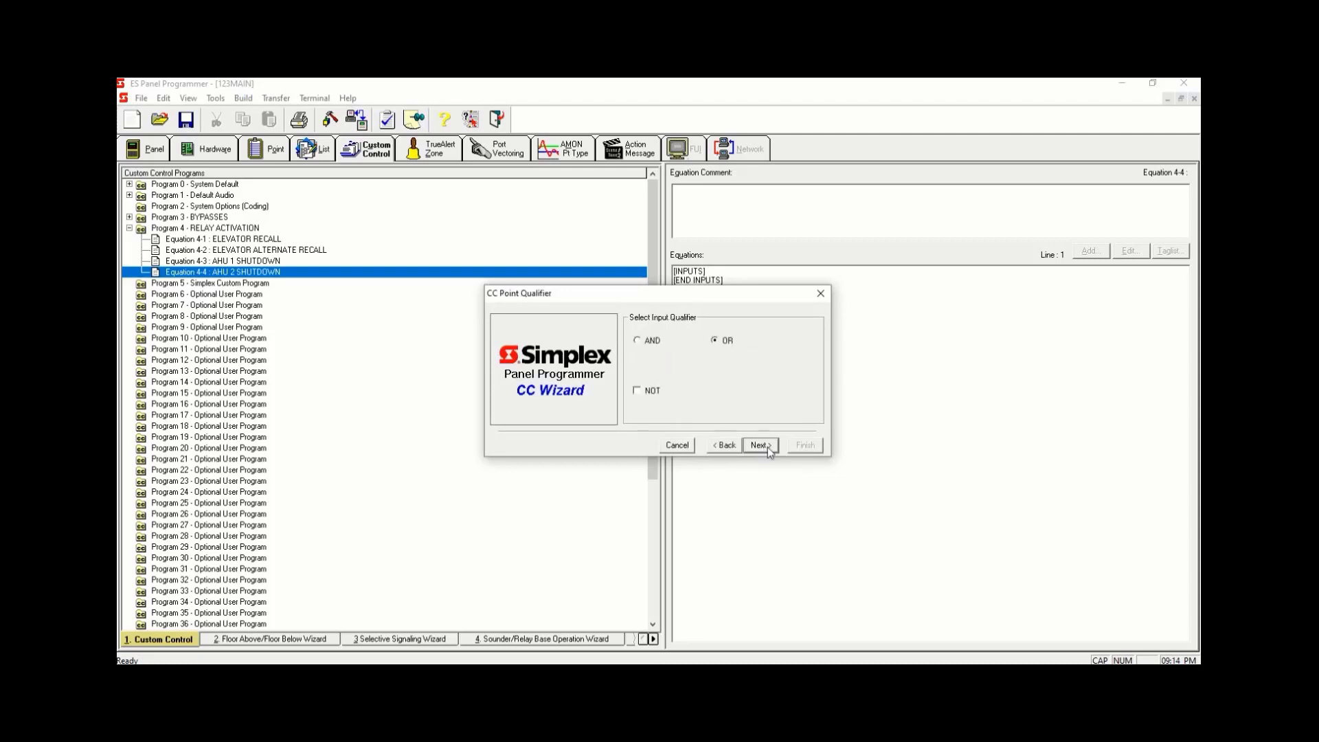
pyautogui.click(767, 446)
pyautogui.click(768, 446)
pyautogui.click(735, 414)
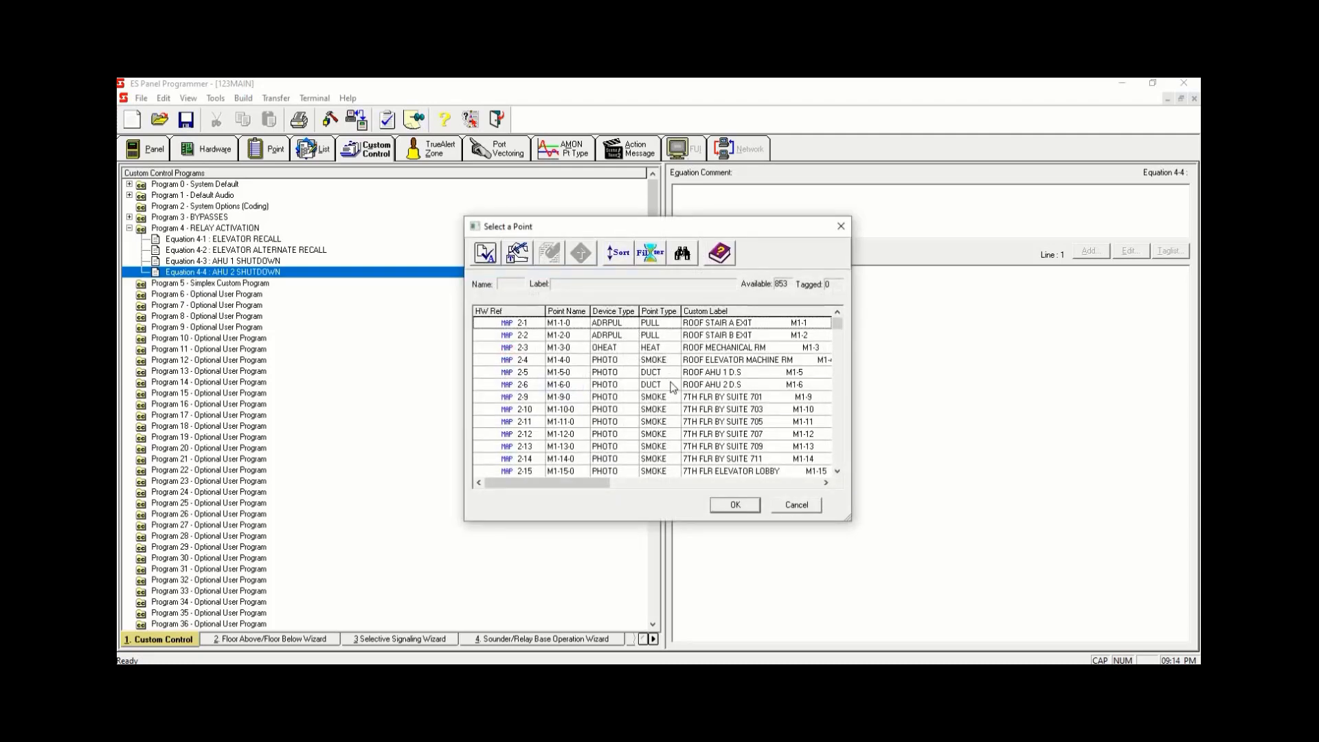
# - Pick the ROOF AHU 2 D.S duct detector as the input point and finish adding it to Equation 4-4
pyautogui.click(673, 386)
pyautogui.press('space')
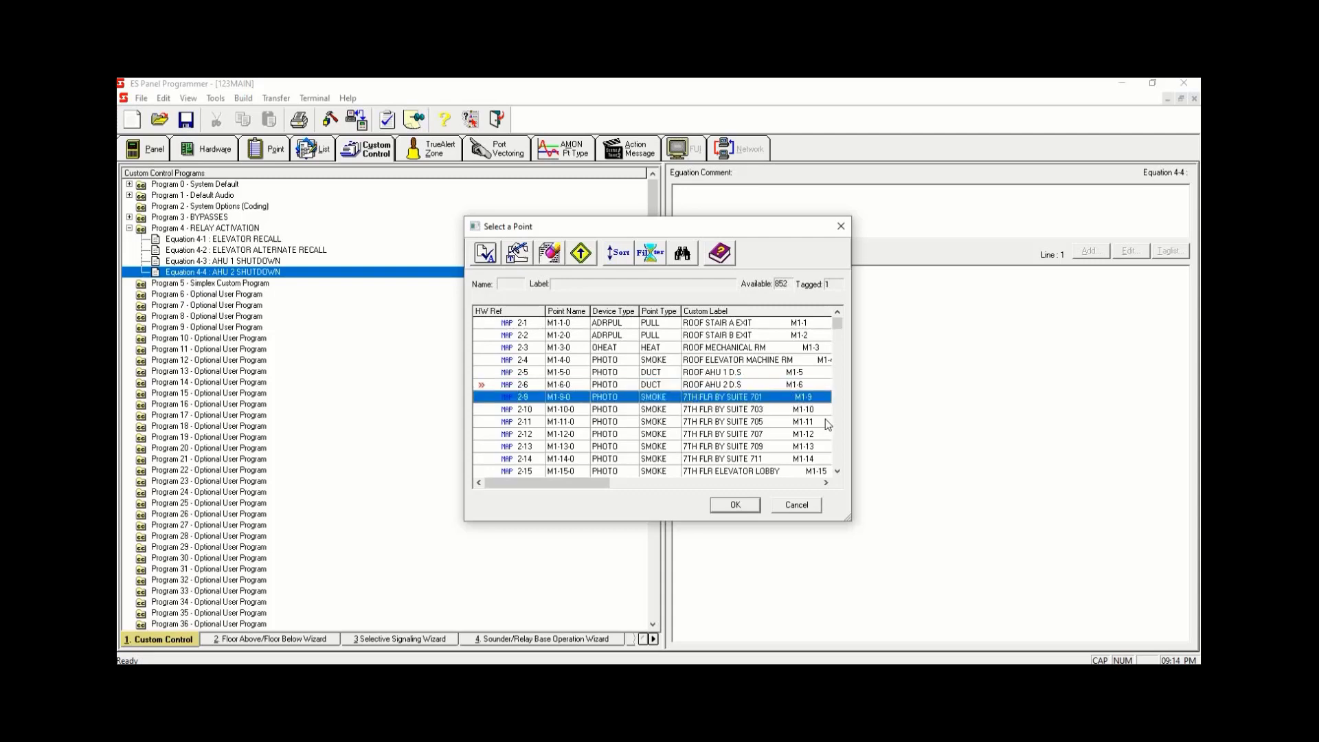
pyautogui.click(736, 385)
pyautogui.click(734, 506)
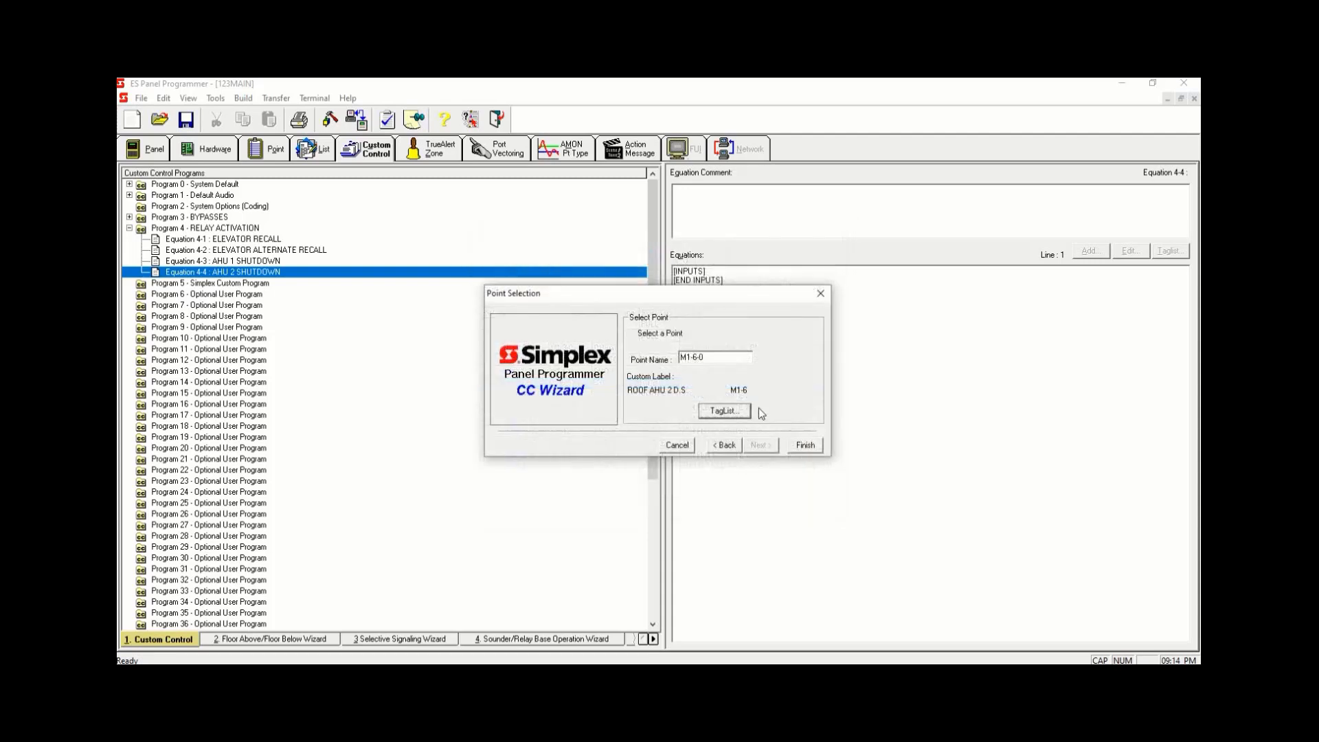
pyautogui.click(805, 447)
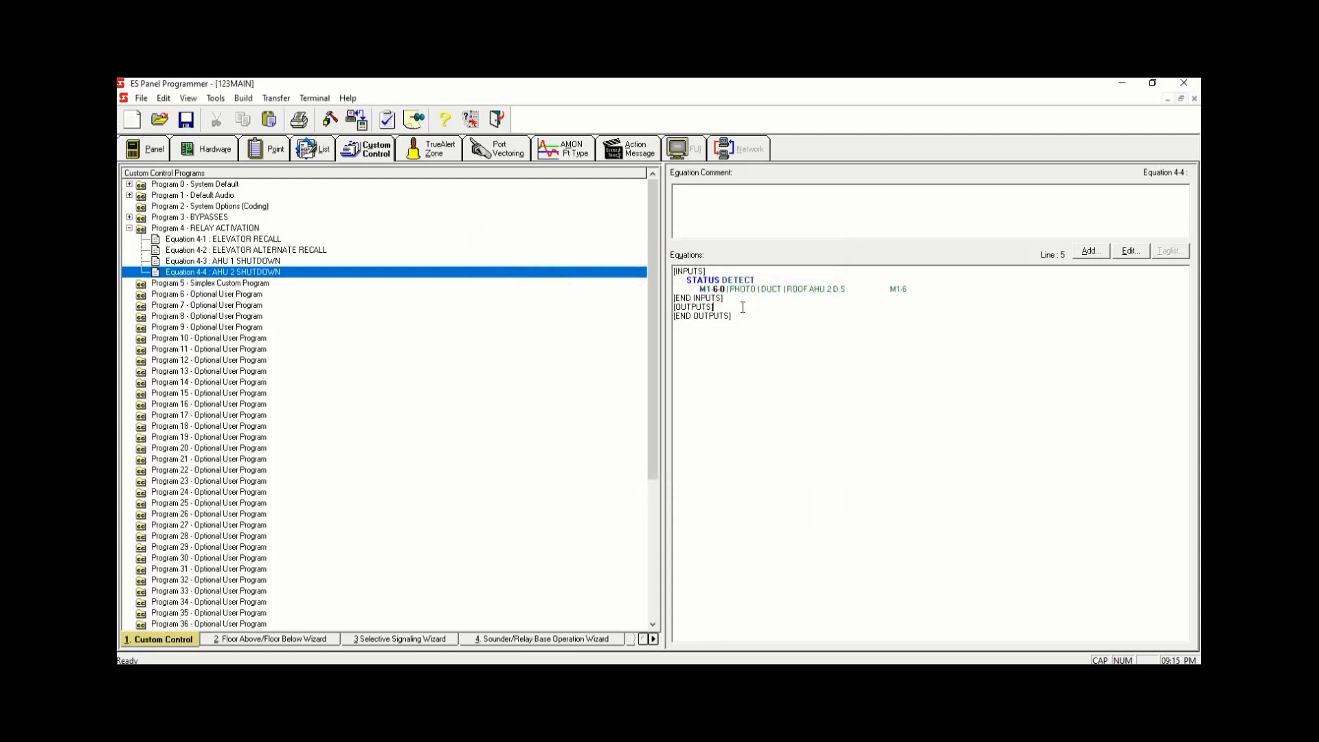
# - Start adding a HOLD ON output to Equation 4-4 and filter its tag list to the MAPNET/IDNet/VALOOP/MX Loop
pyautogui.click(1091, 252)
pyautogui.click(768, 446)
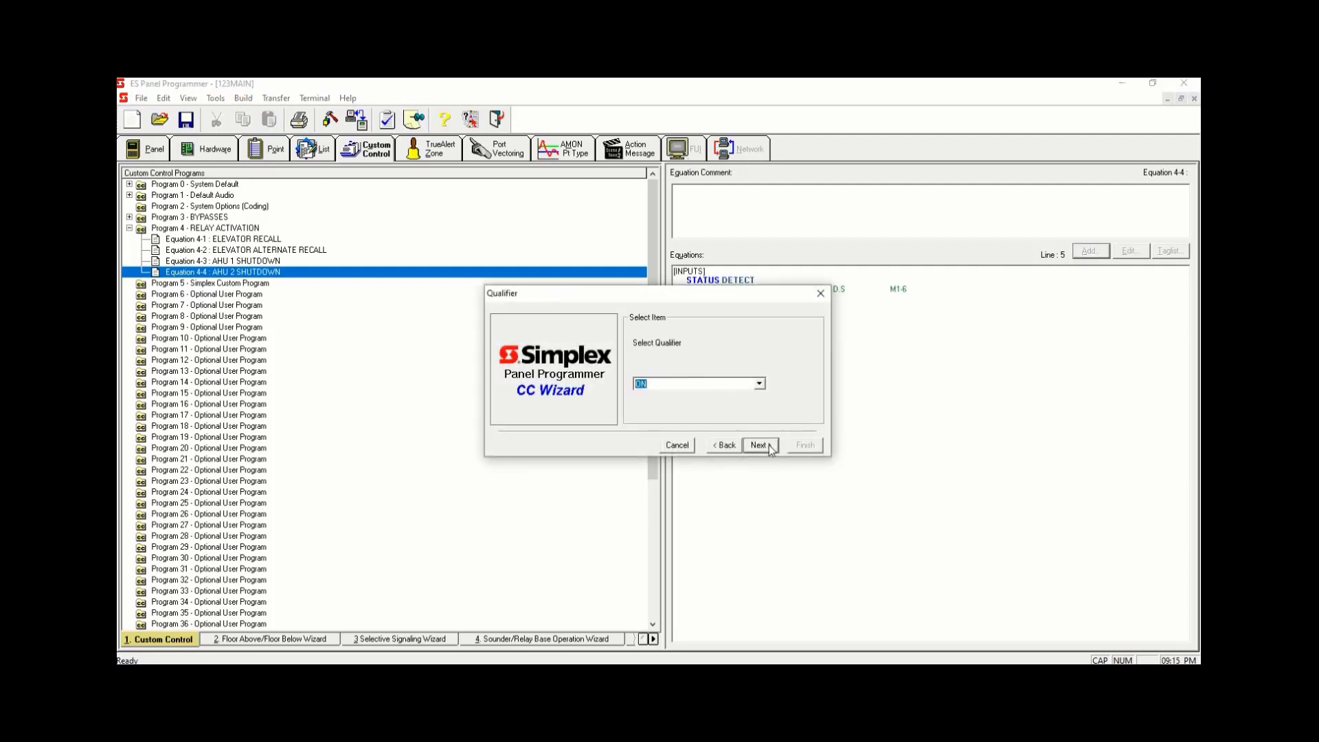
pyautogui.click(760, 445)
pyautogui.click(760, 445)
pyautogui.click(730, 412)
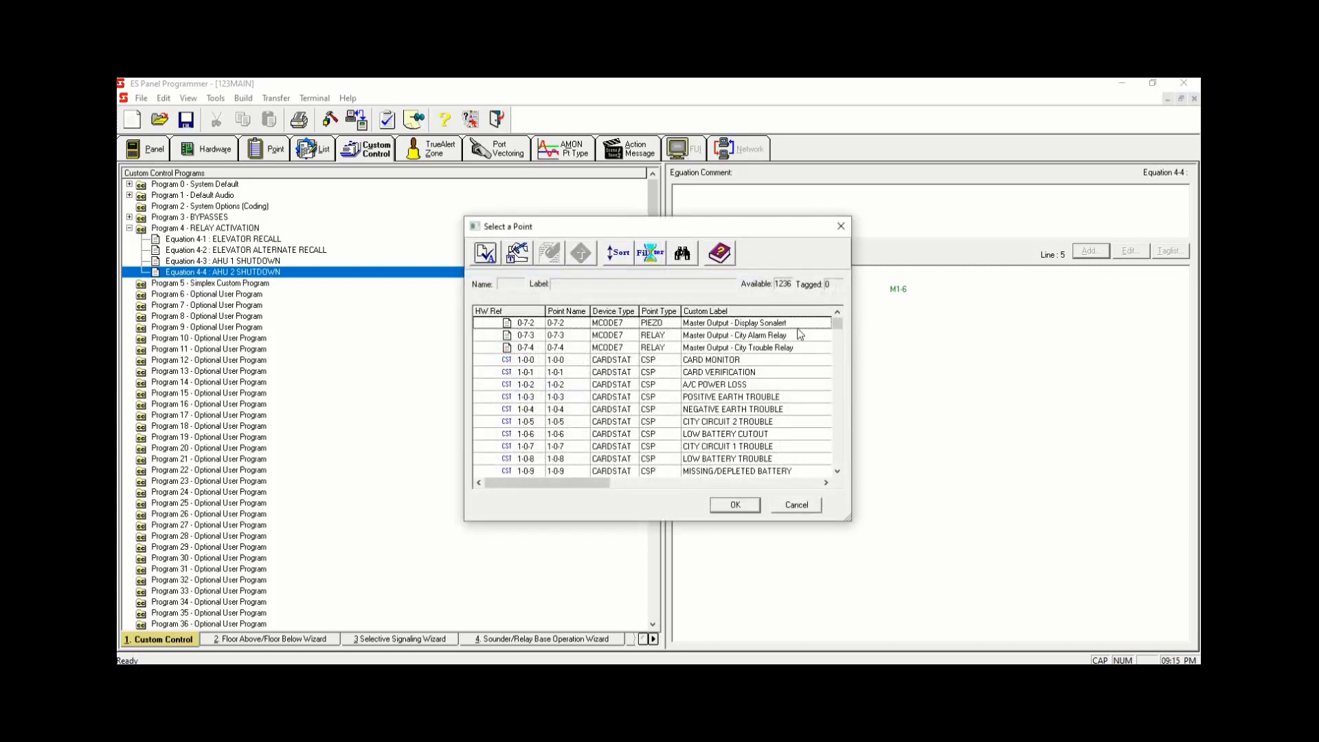
pyautogui.click(648, 254)
pyautogui.click(521, 356)
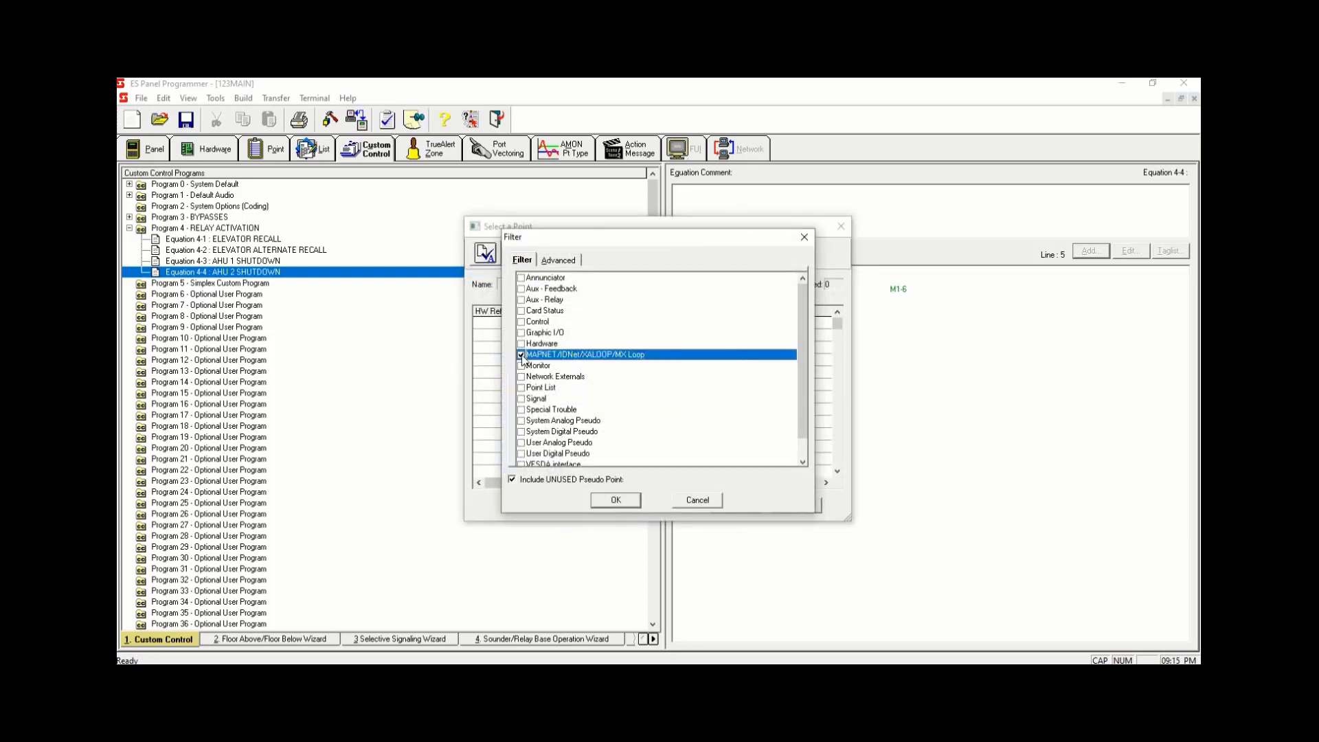
pyautogui.click(616, 500)
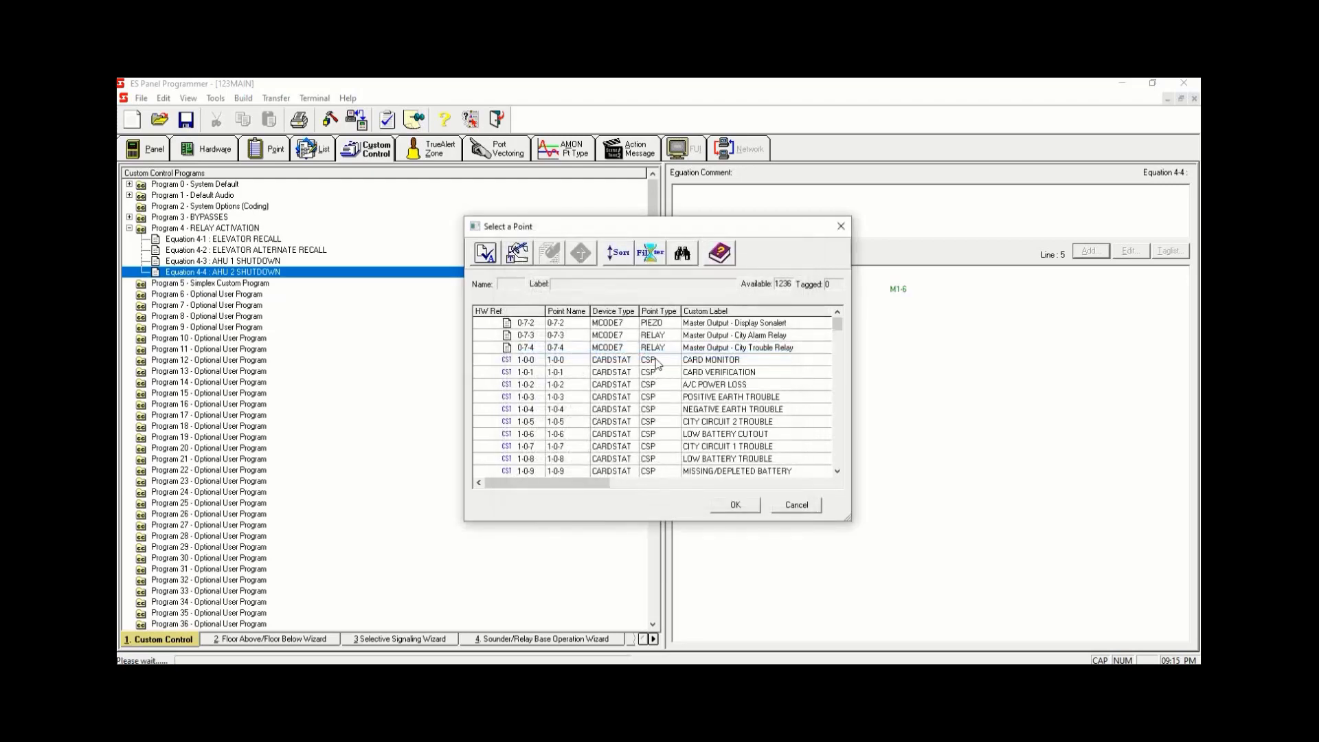
# - Sort the points by point type and relabel relay M1-123 as AHU 2 SHUTDOWN in its point properties
pyautogui.click(653, 313)
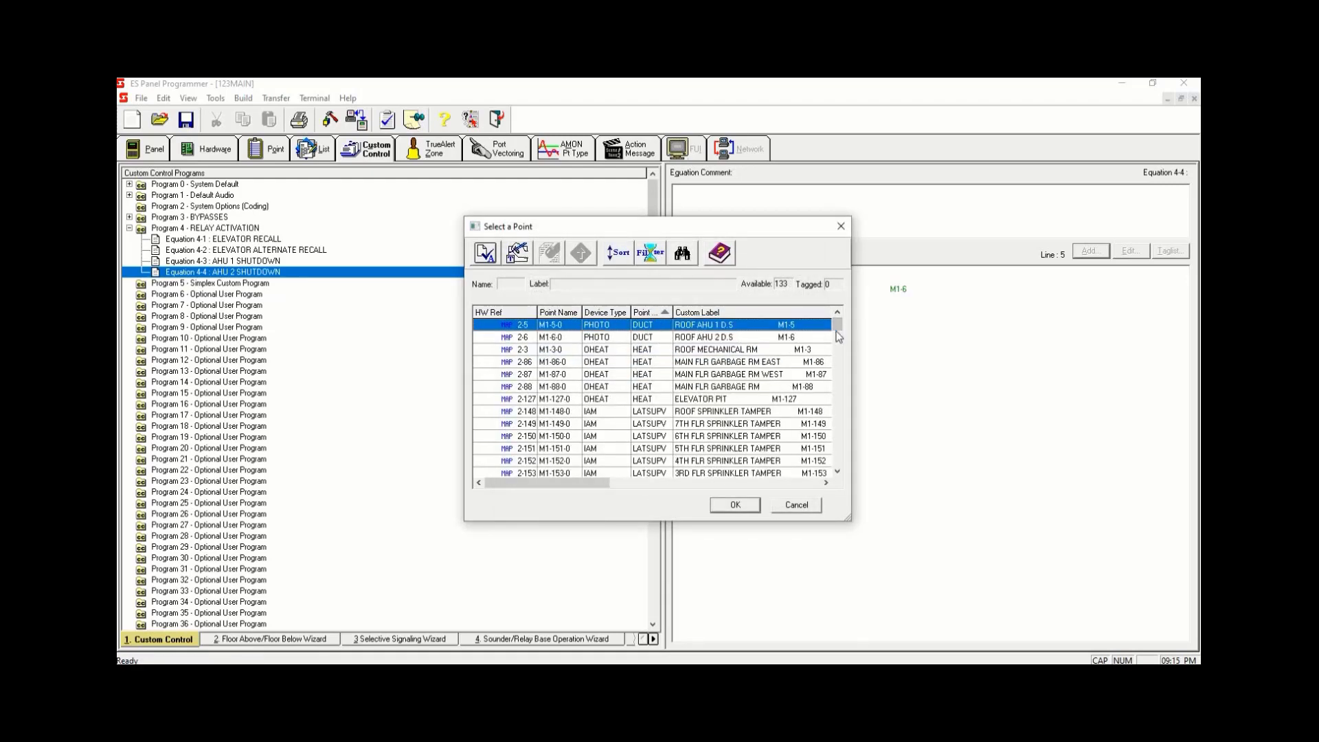
pyautogui.moveTo(836, 327); pyautogui.dragTo(838, 373)
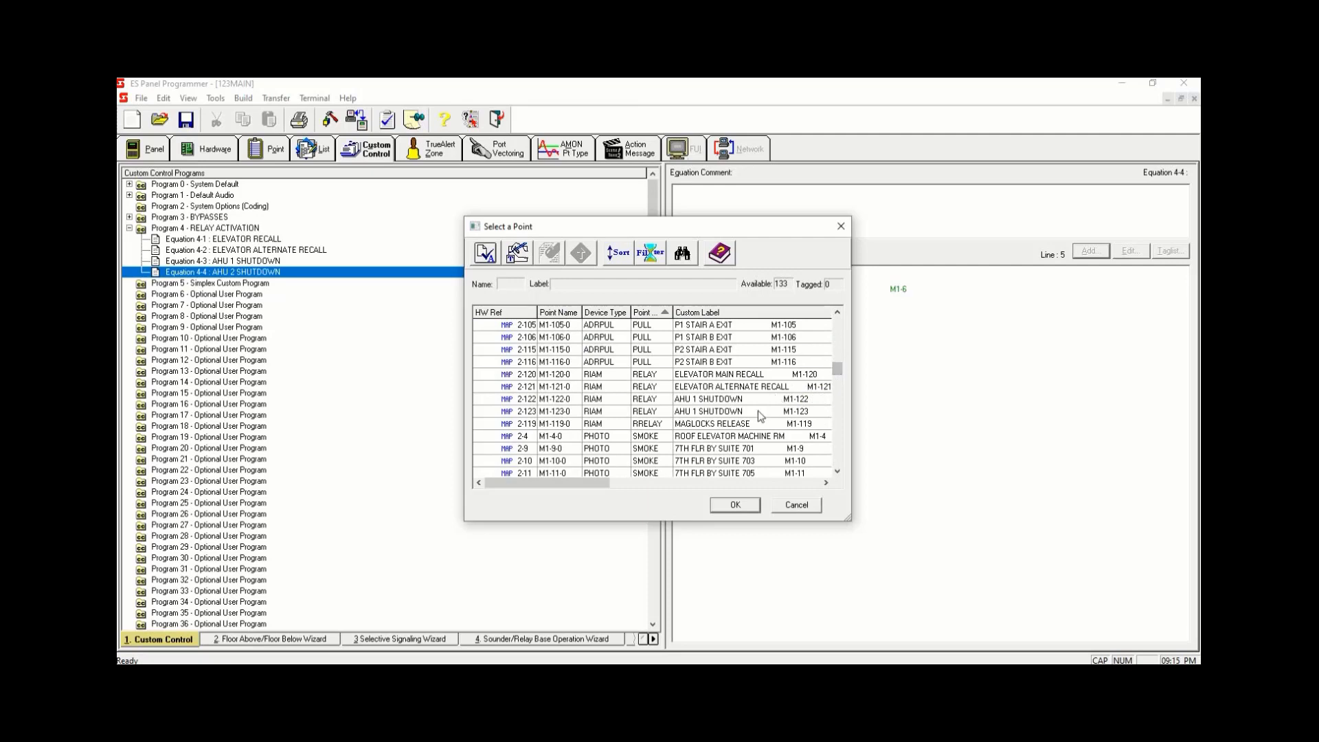
pyautogui.doubleClick(738, 411)
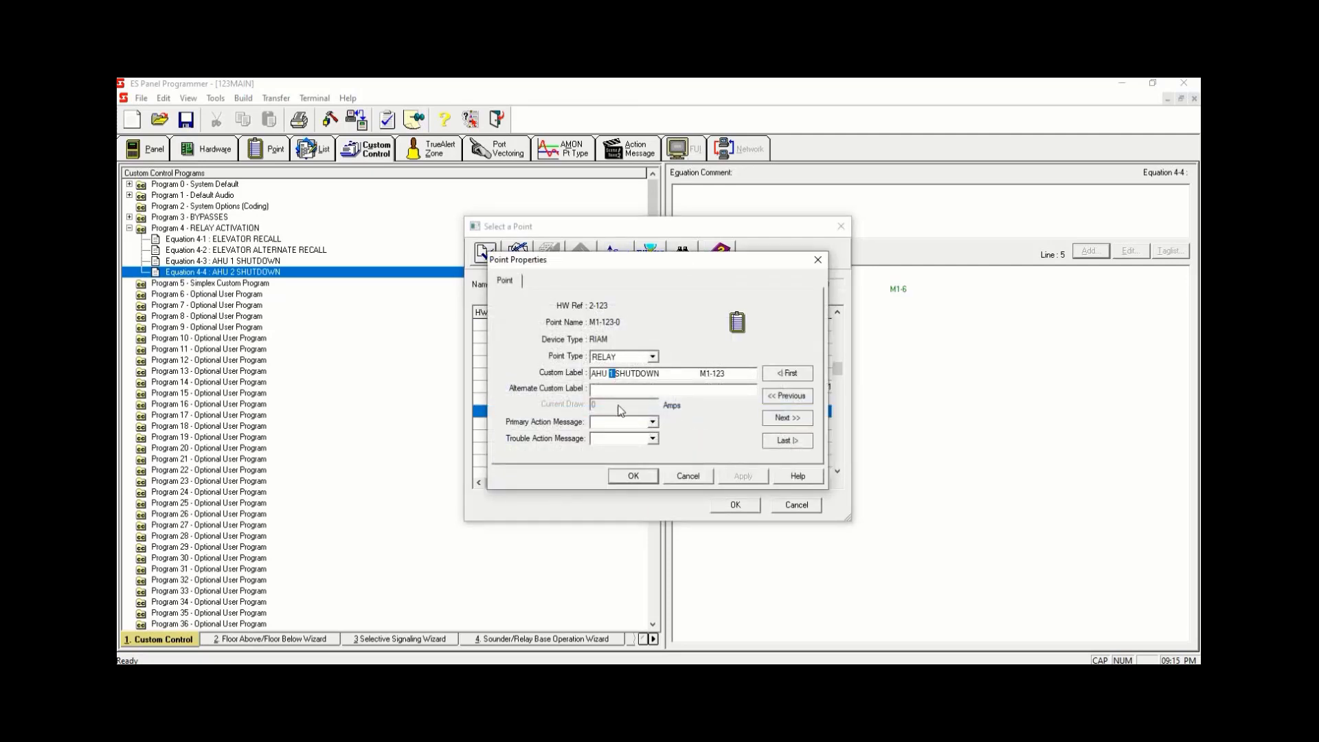
pyautogui.write('2')
pyautogui.click(632, 479)
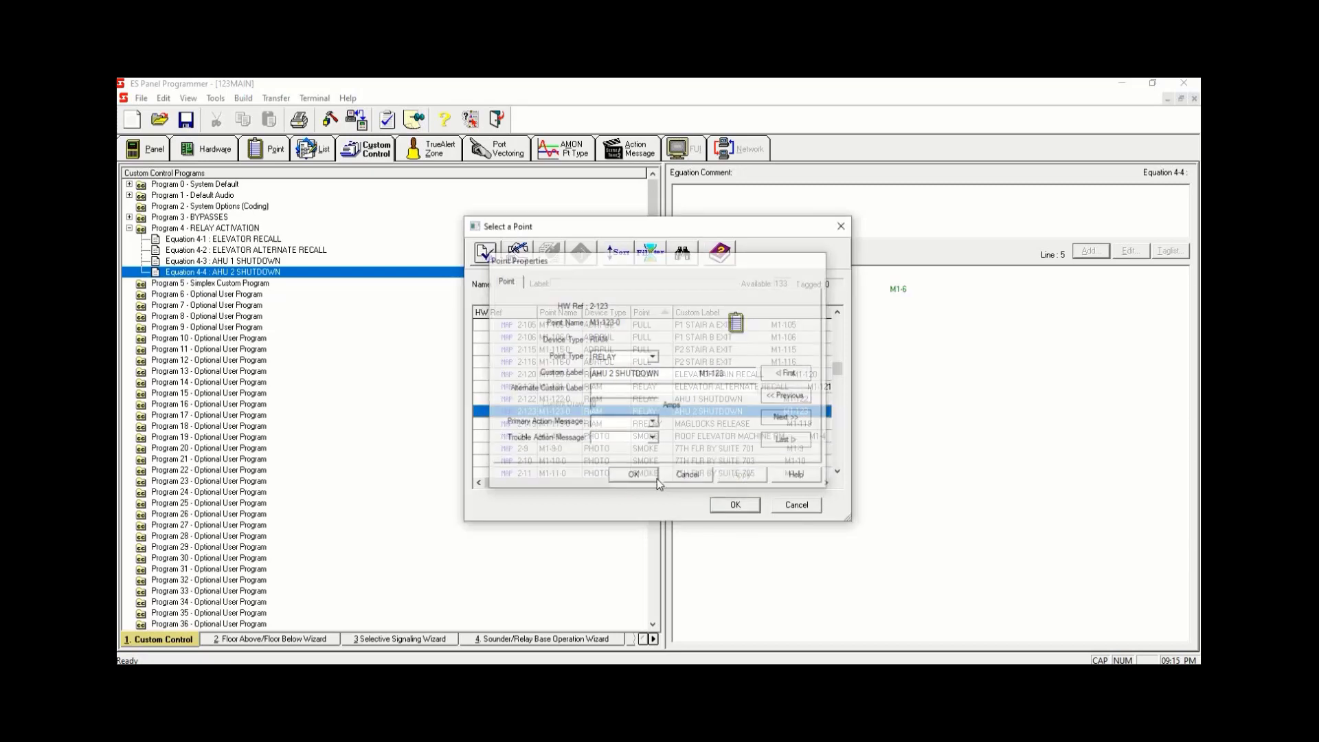
# - Enter M1-123 as the output point name and finish adding it to Equation 4-4
pyautogui.click(735, 506)
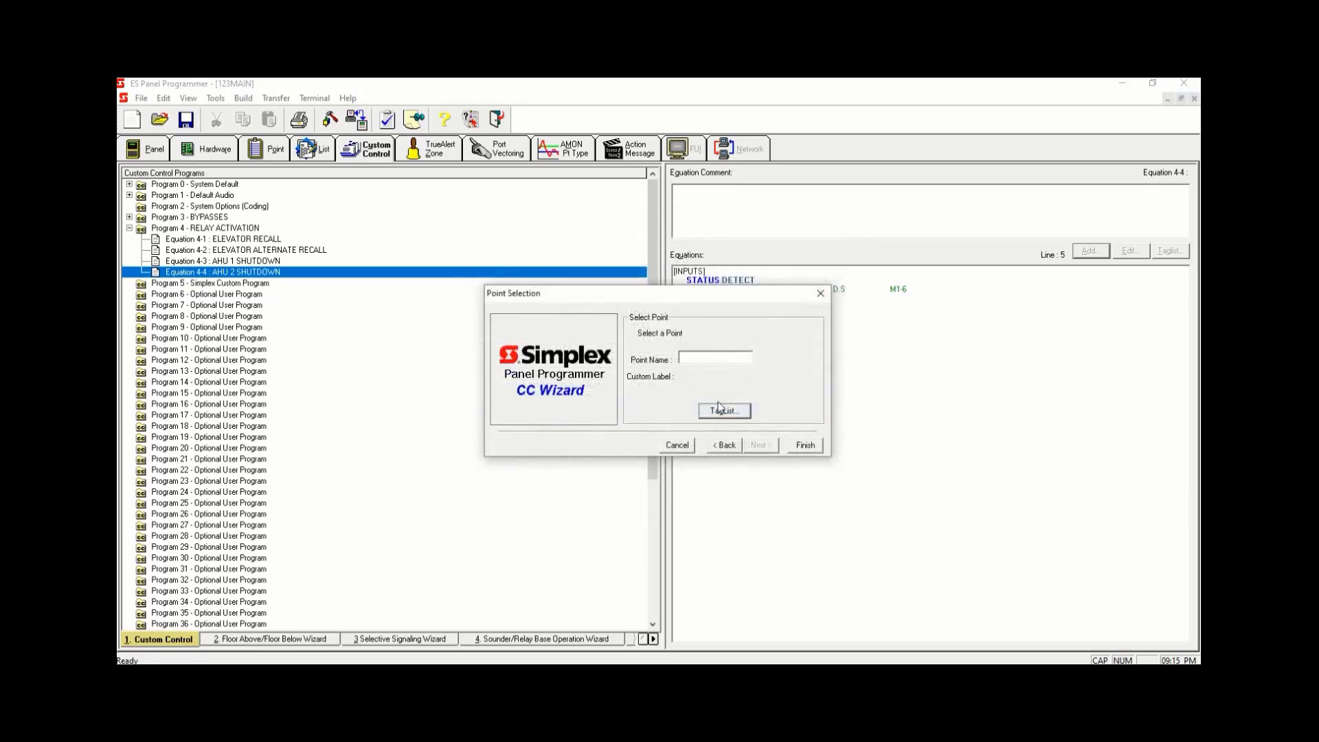
pyautogui.click(716, 357)
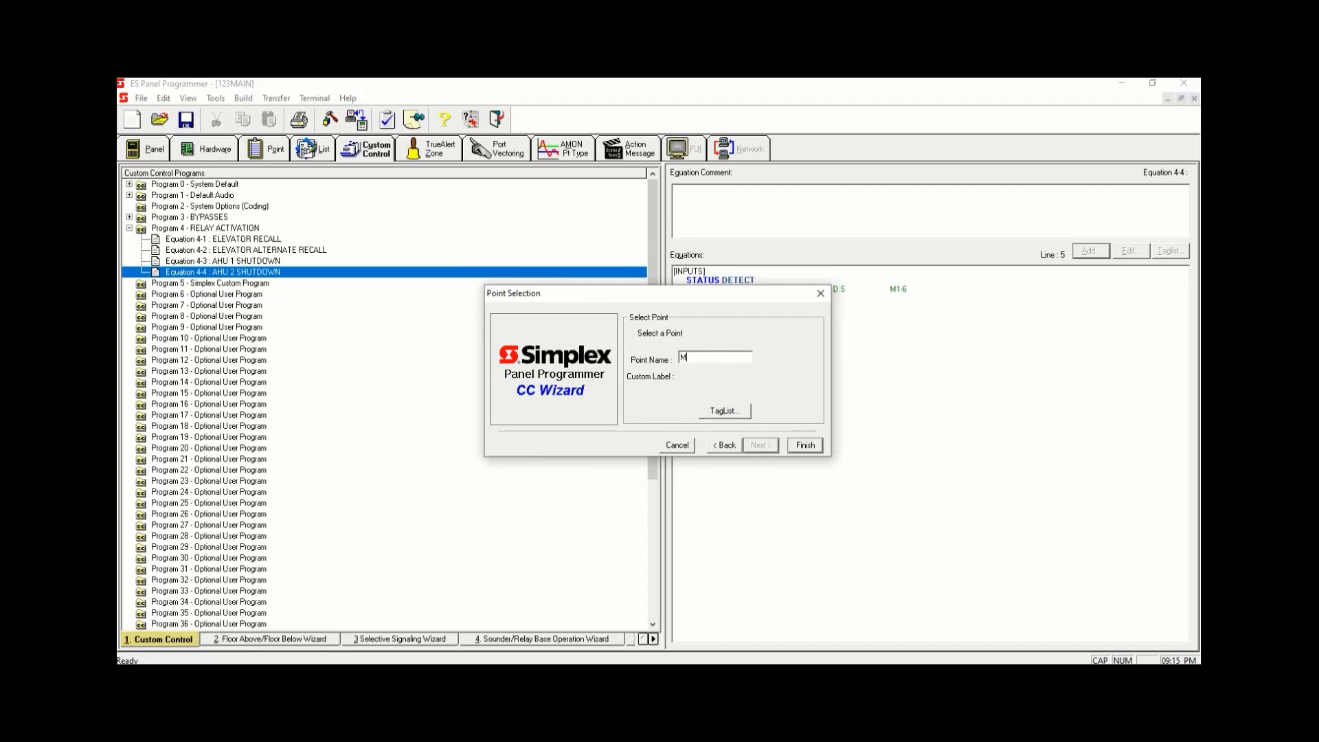
pyautogui.click(803, 446)
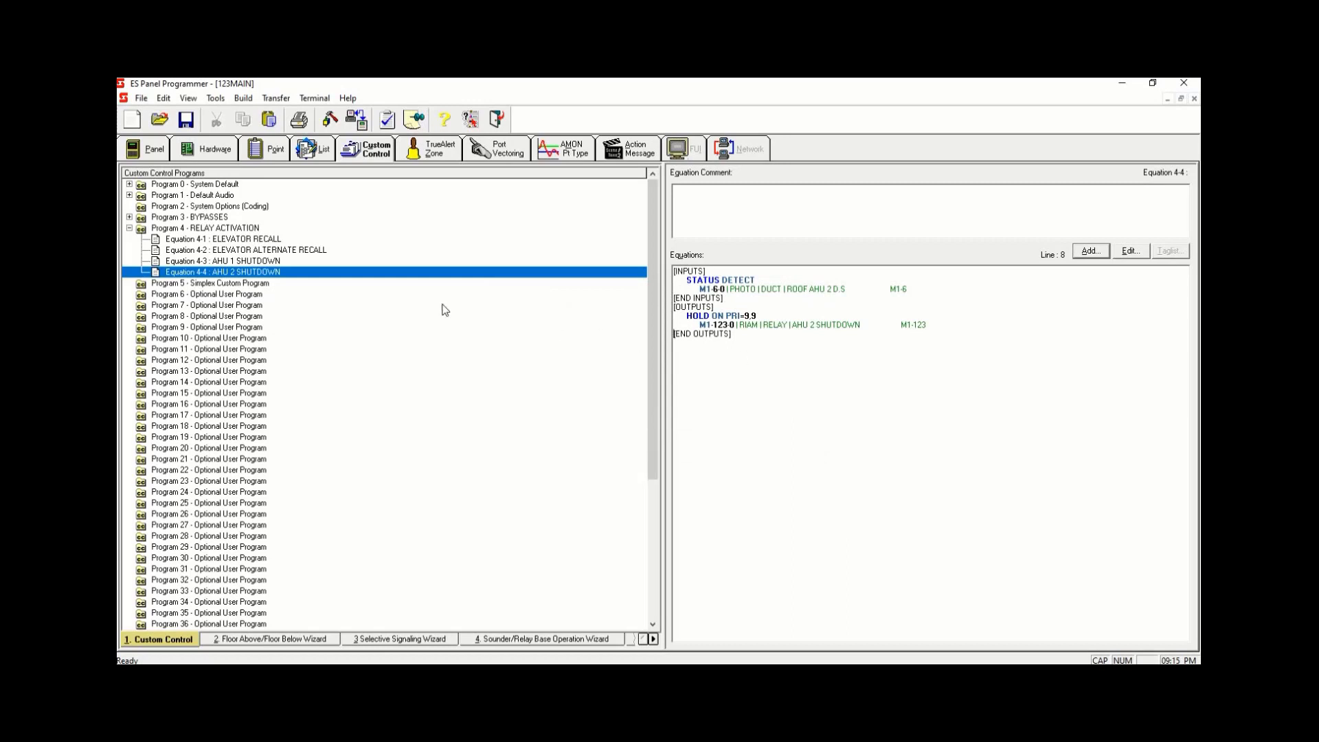
# - Review Equations 4-3 and 4-4 by switching between them
pyautogui.click(289, 262)
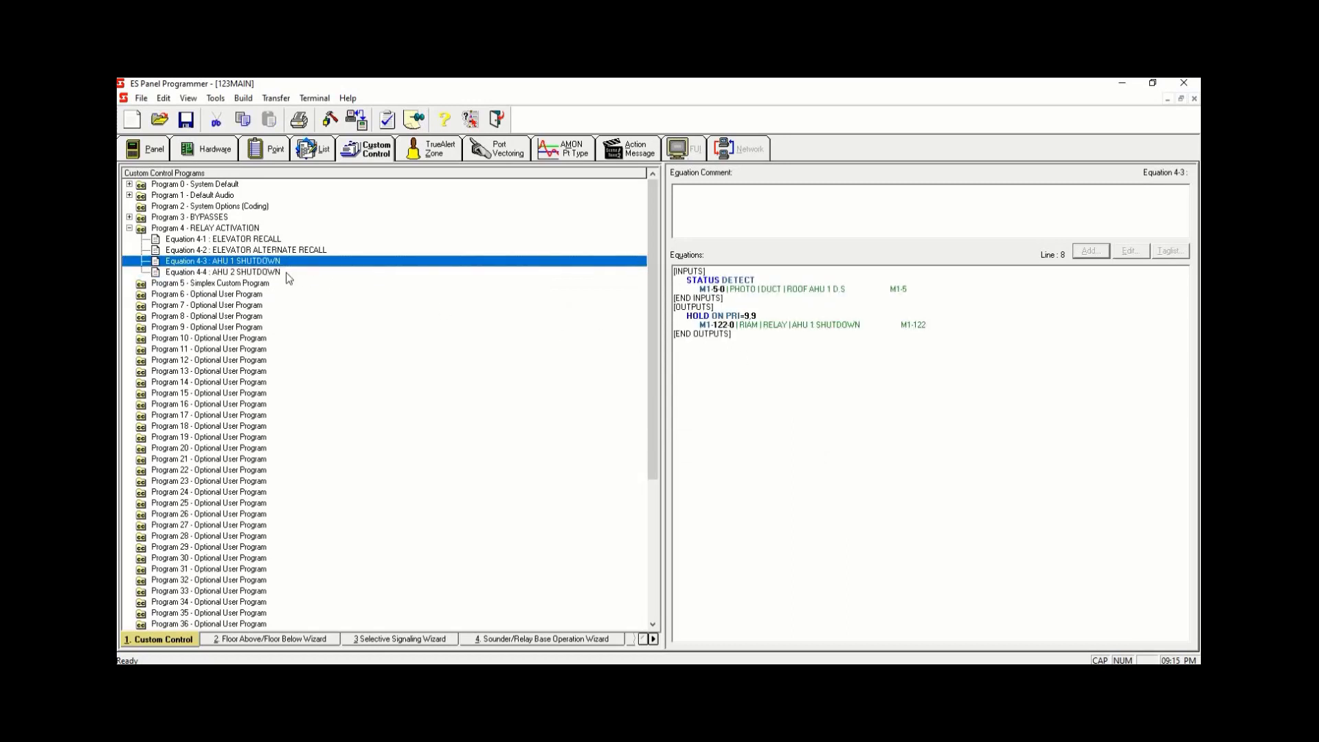
pyautogui.click(287, 271)
pyautogui.click(289, 263)
pyautogui.click(287, 274)
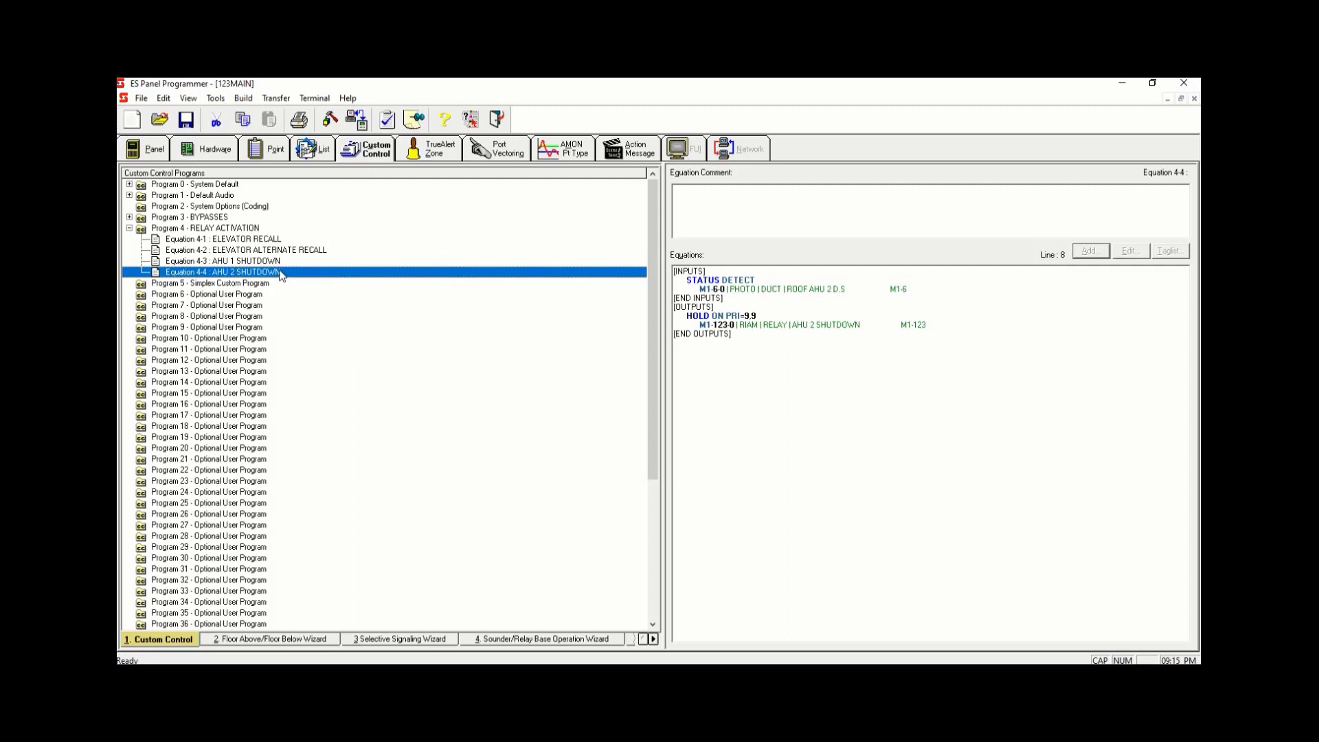
# - Add a new equation 4-5 to the RELAY ACTIVATION program and label it RESET
pyautogui.rightClick(282, 275)
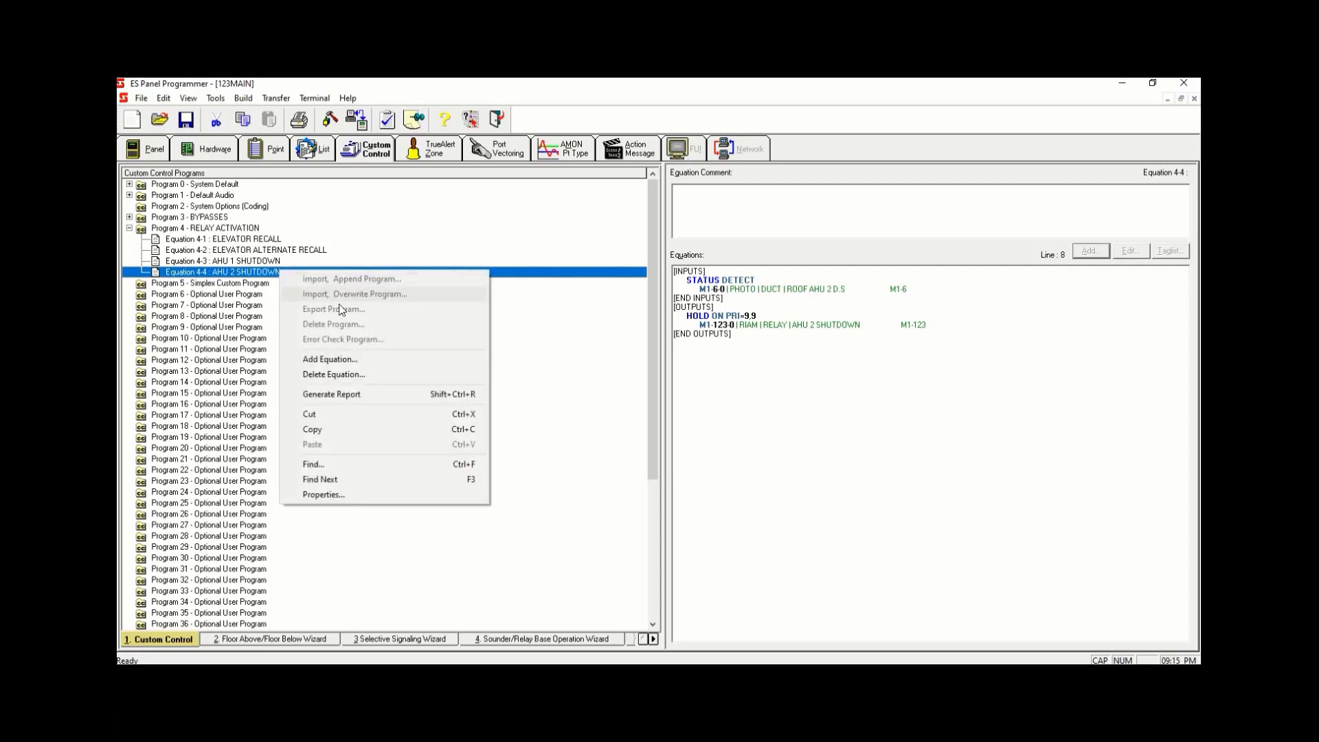
pyautogui.click(377, 360)
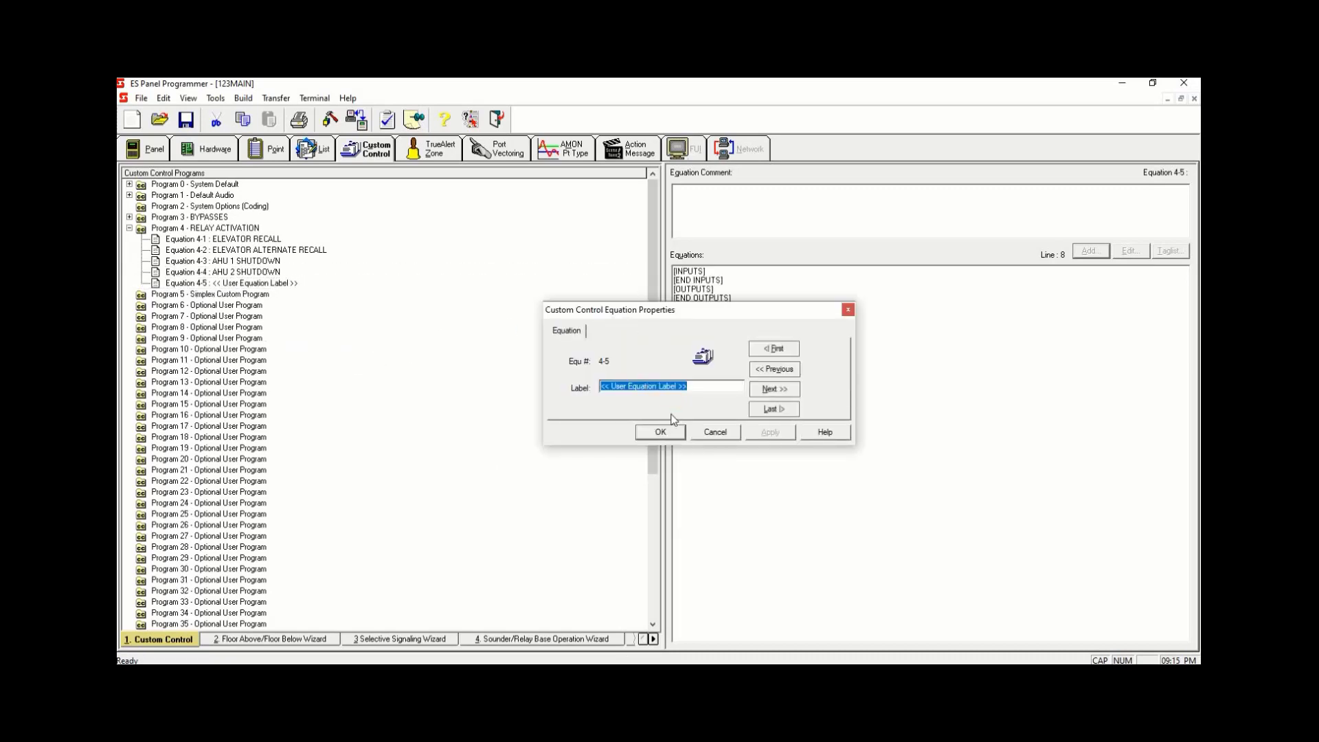
pyautogui.write('RESET')
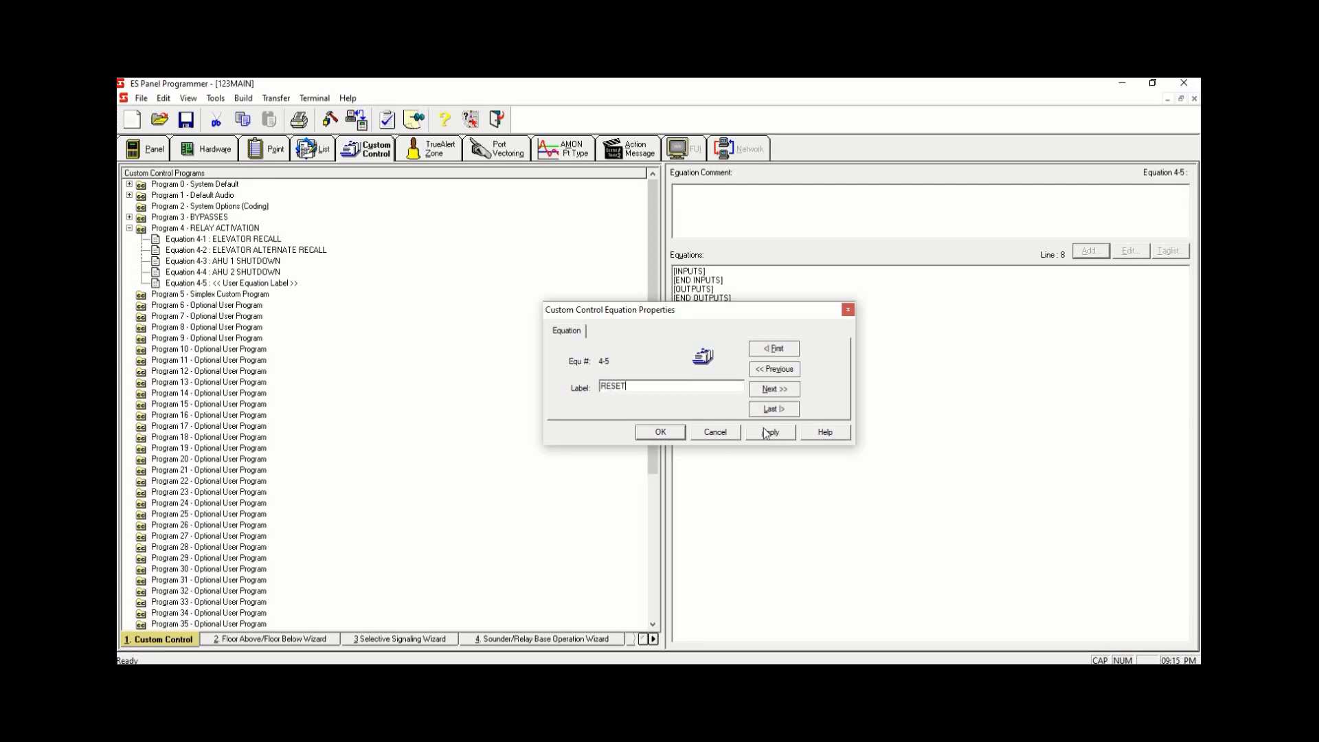
pyautogui.click(767, 433)
pyautogui.click(673, 435)
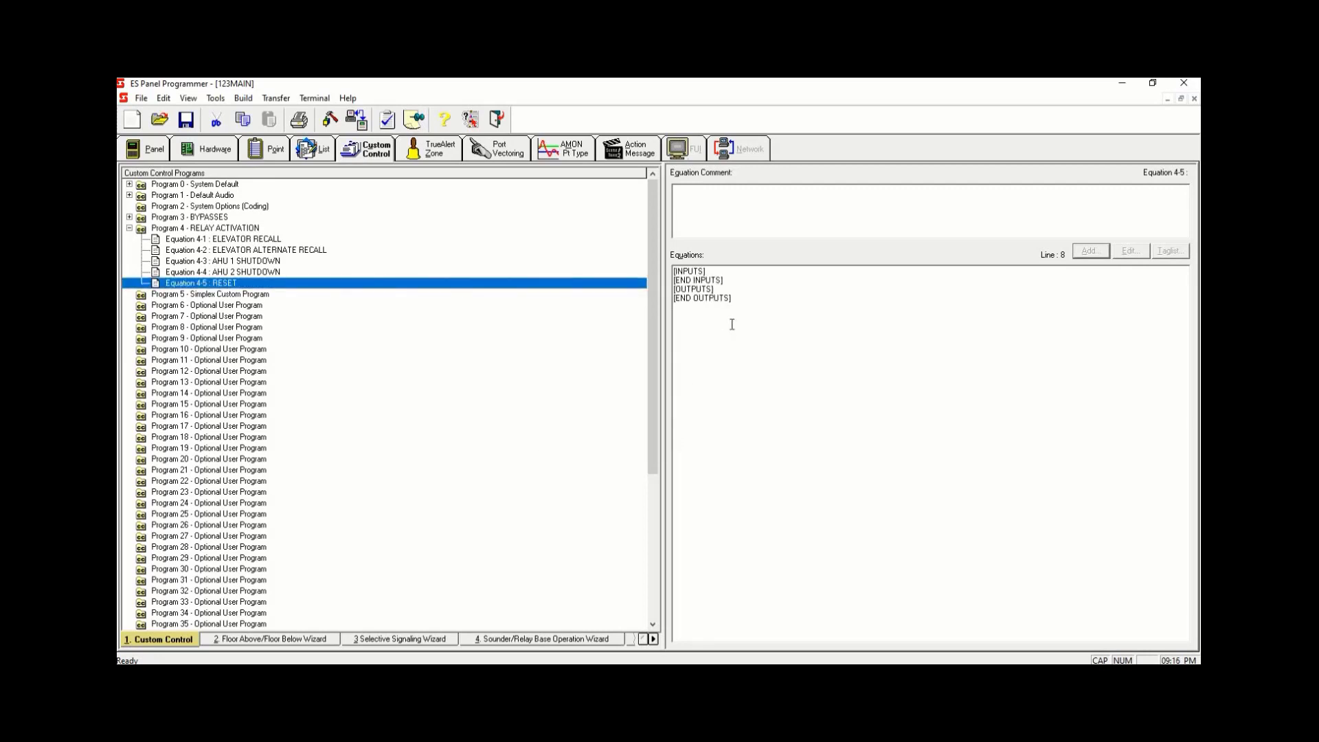
# - Start adding a STATUS ON point-status input to Equation 4-5 and filter its tag list to System Analog Pseudo points
pyautogui.click(724, 275)
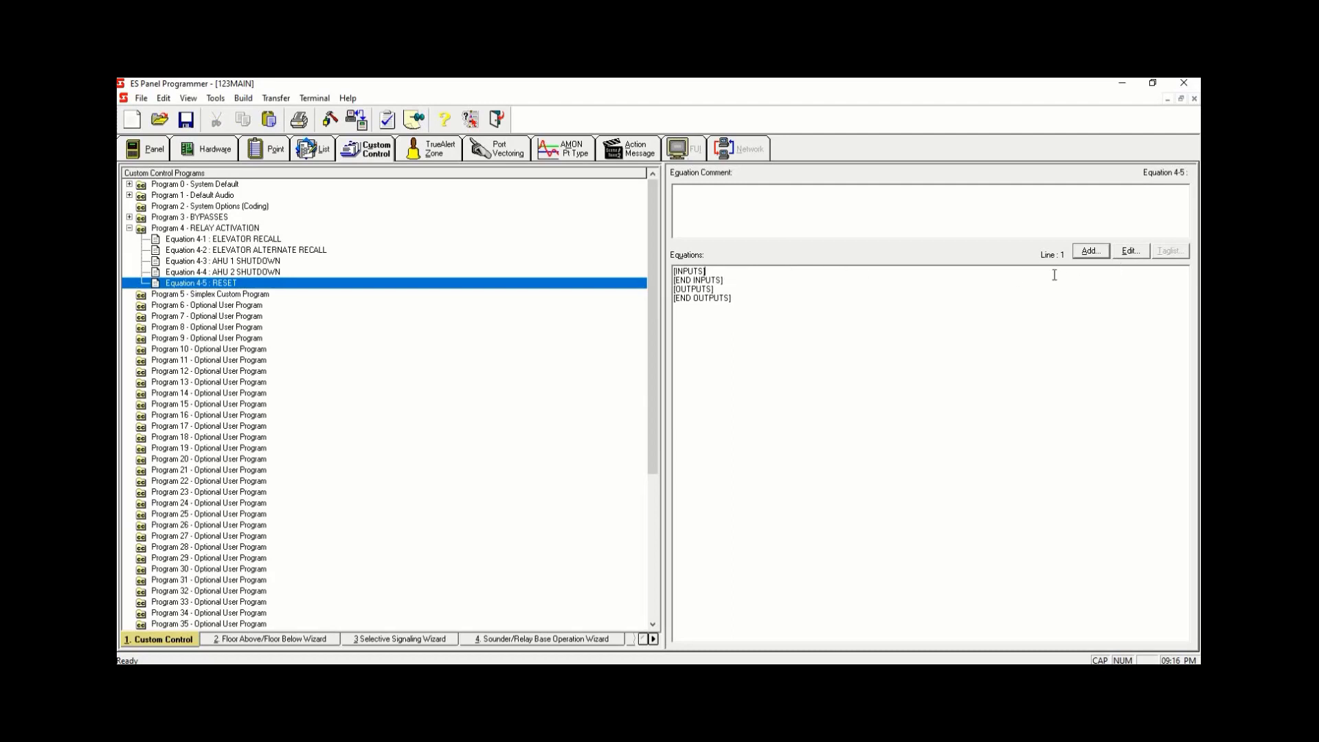
pyautogui.click(1089, 251)
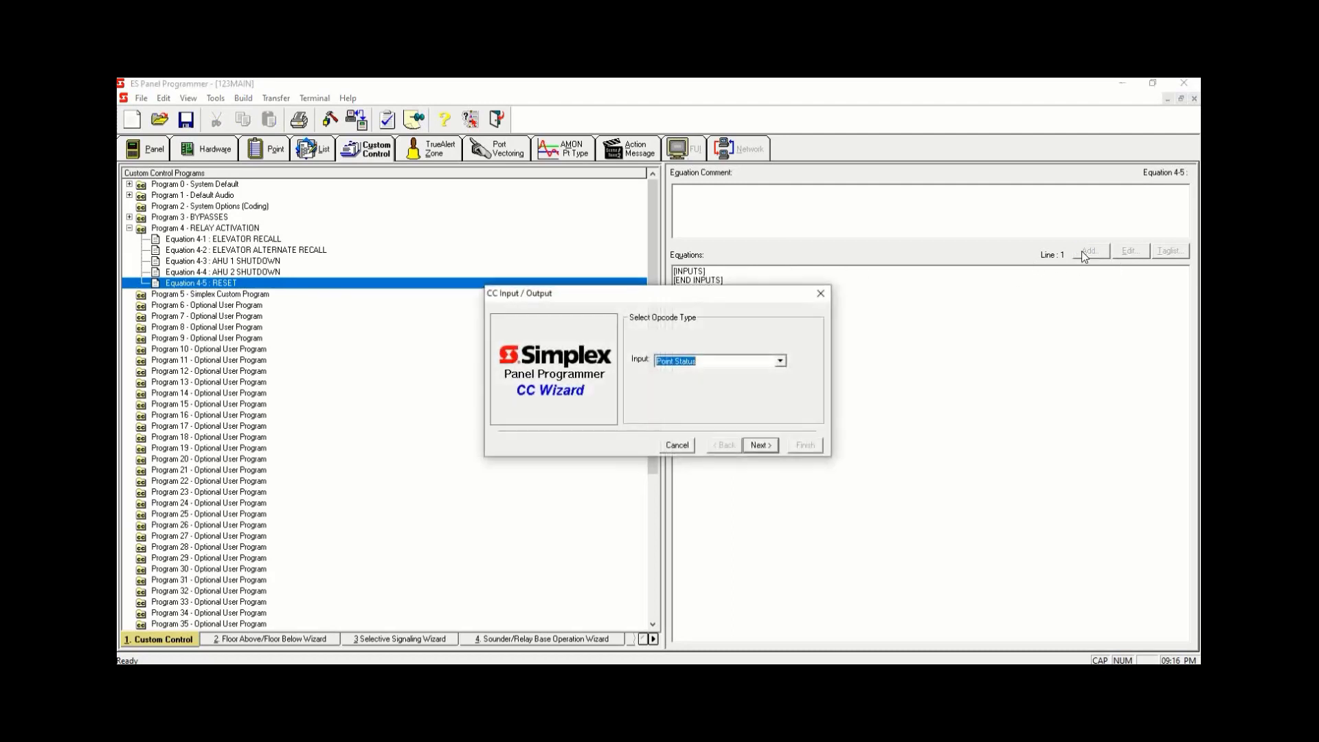
pyautogui.click(761, 445)
pyautogui.click(761, 445)
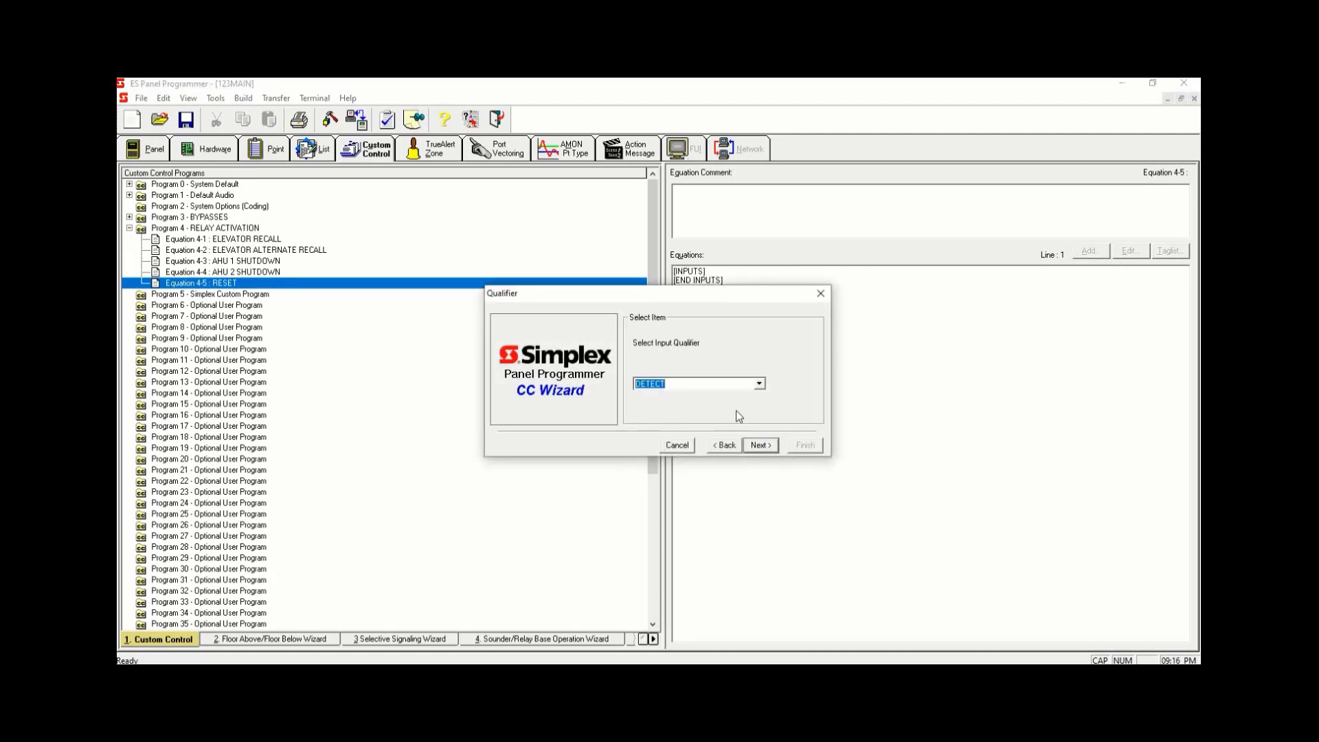
pyautogui.write('o')
pyautogui.click(761, 445)
pyautogui.click(733, 412)
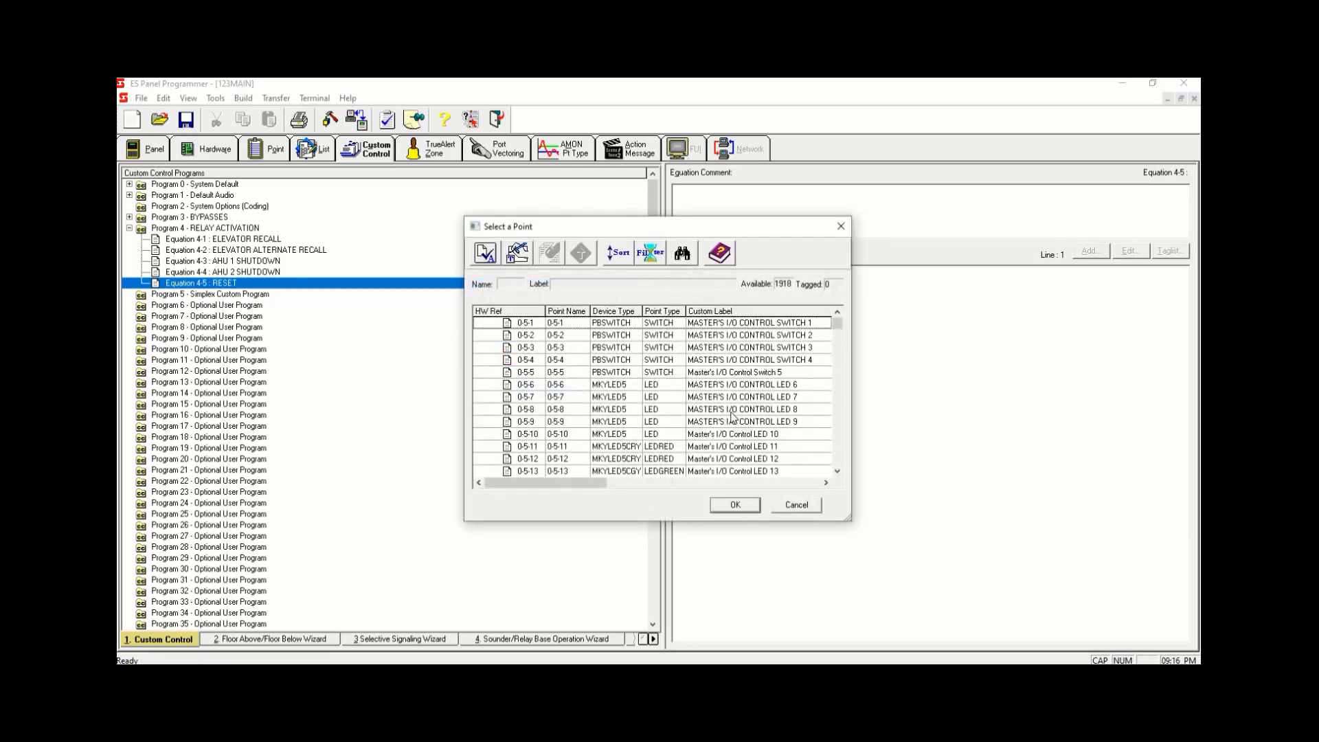
pyautogui.click(651, 252)
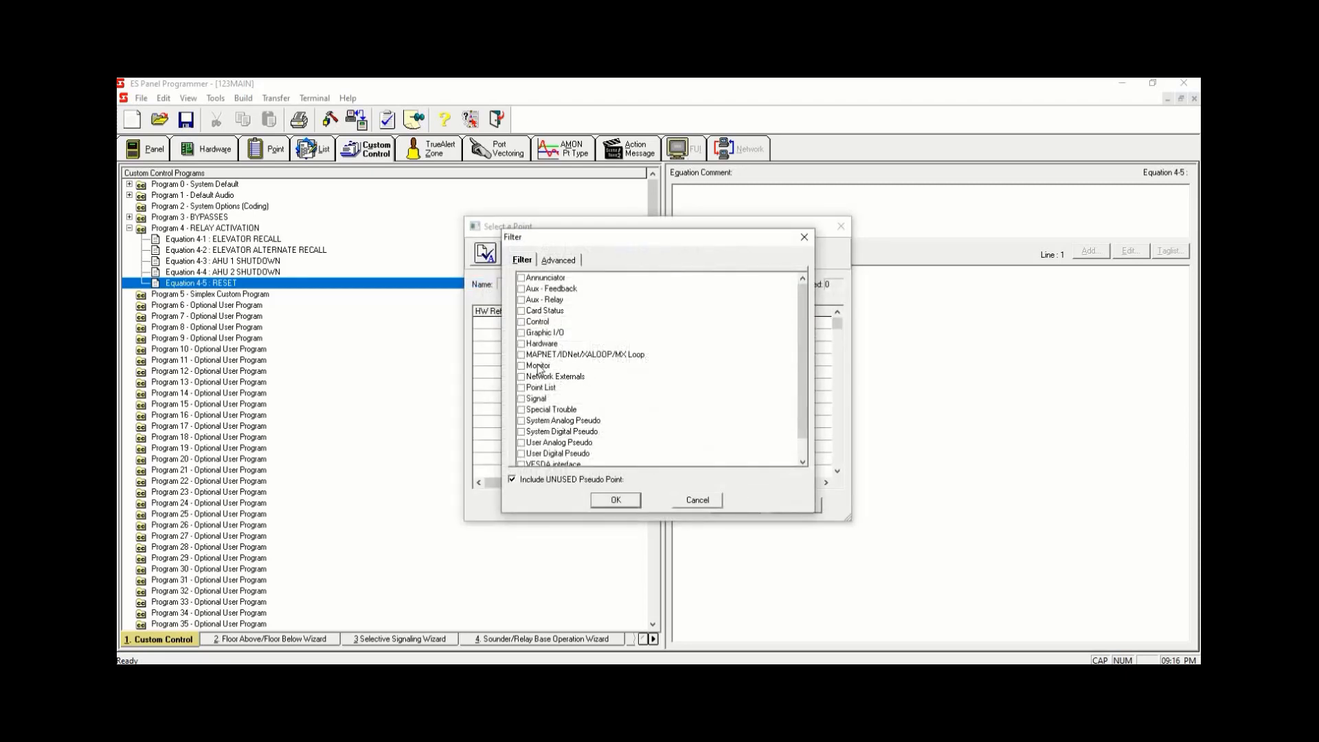
pyautogui.click(522, 421)
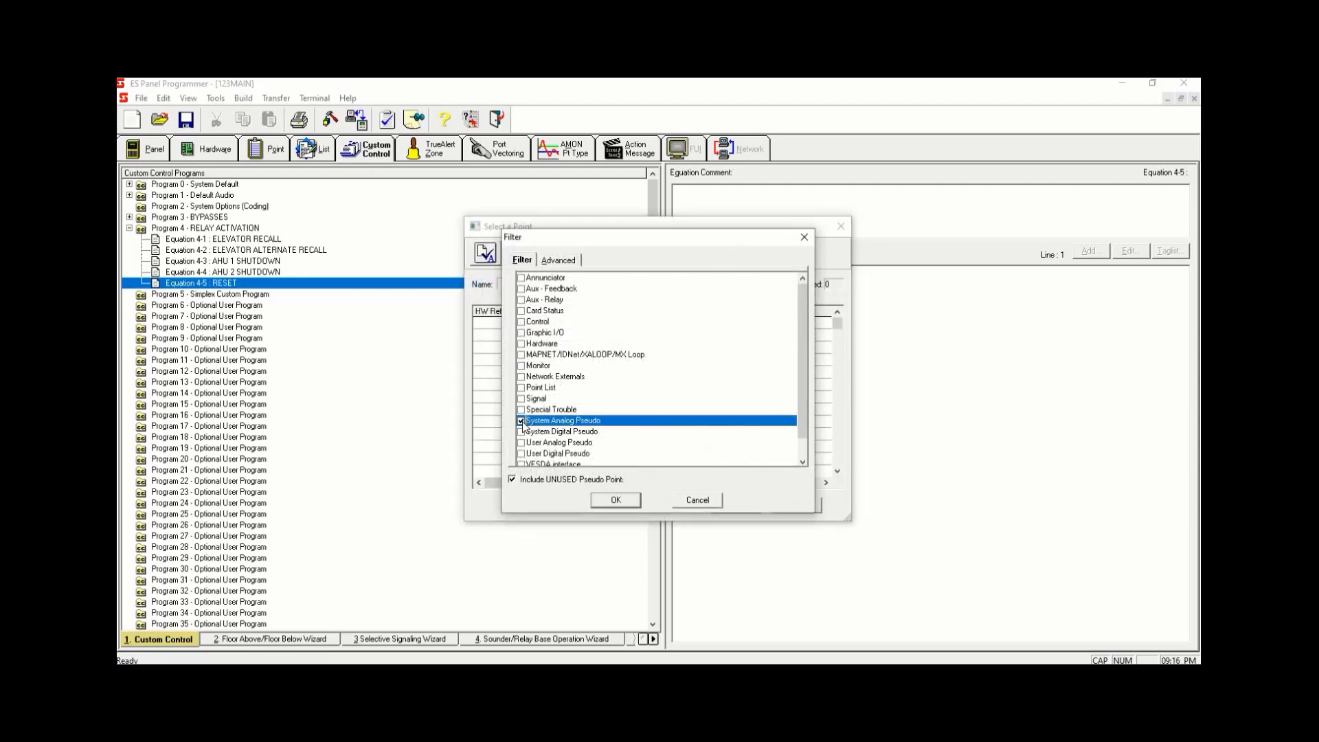
pyautogui.click(618, 501)
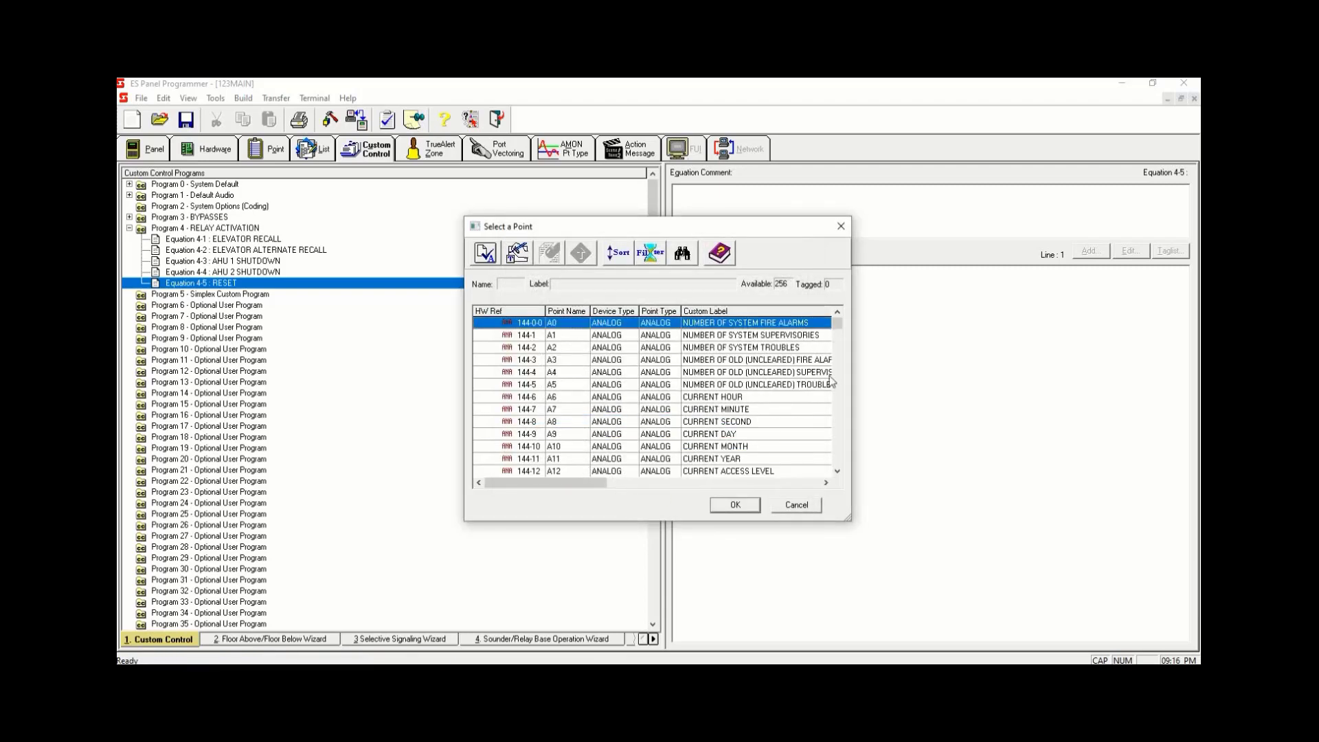
# - Pick A21 SYSTEM RESET PULSE TIMER as the input point and finish the input
pyautogui.moveTo(839, 331); pyautogui.dragTo(839, 346)
pyautogui.click(837, 313)
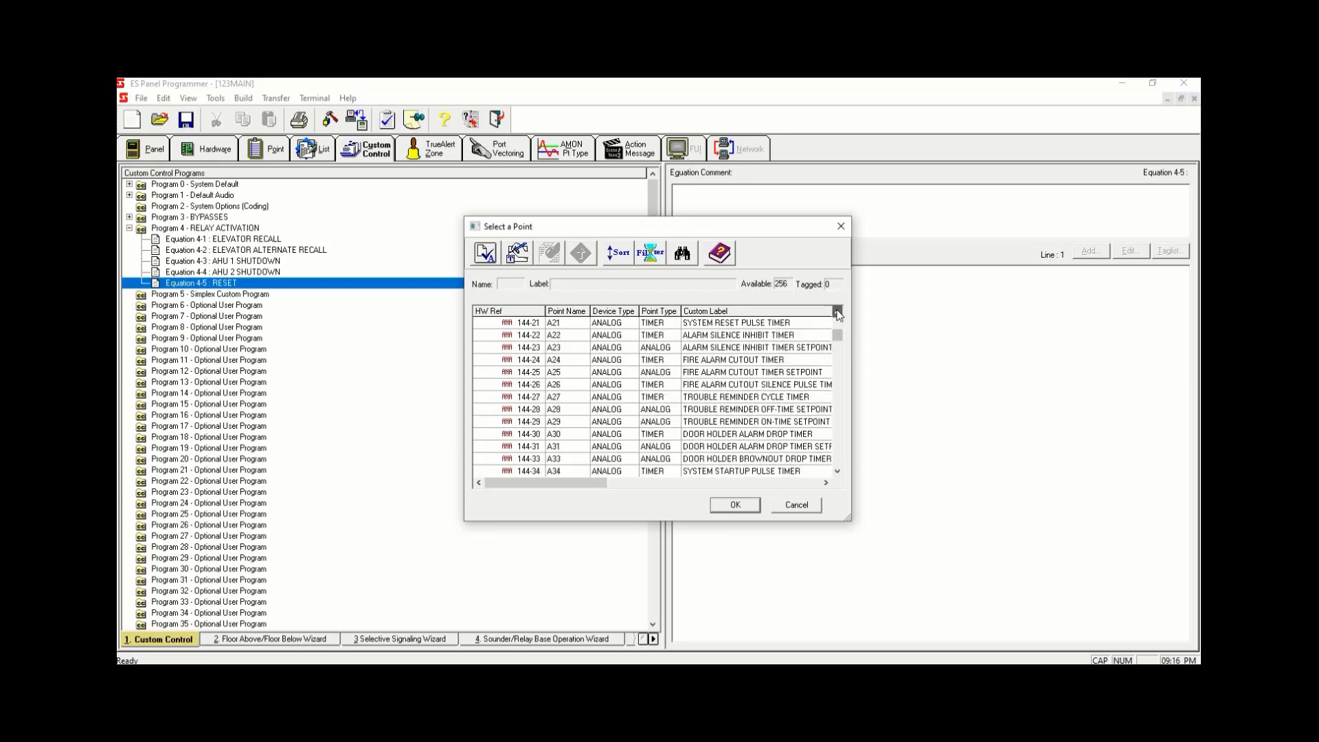
pyautogui.doubleClick(739, 321)
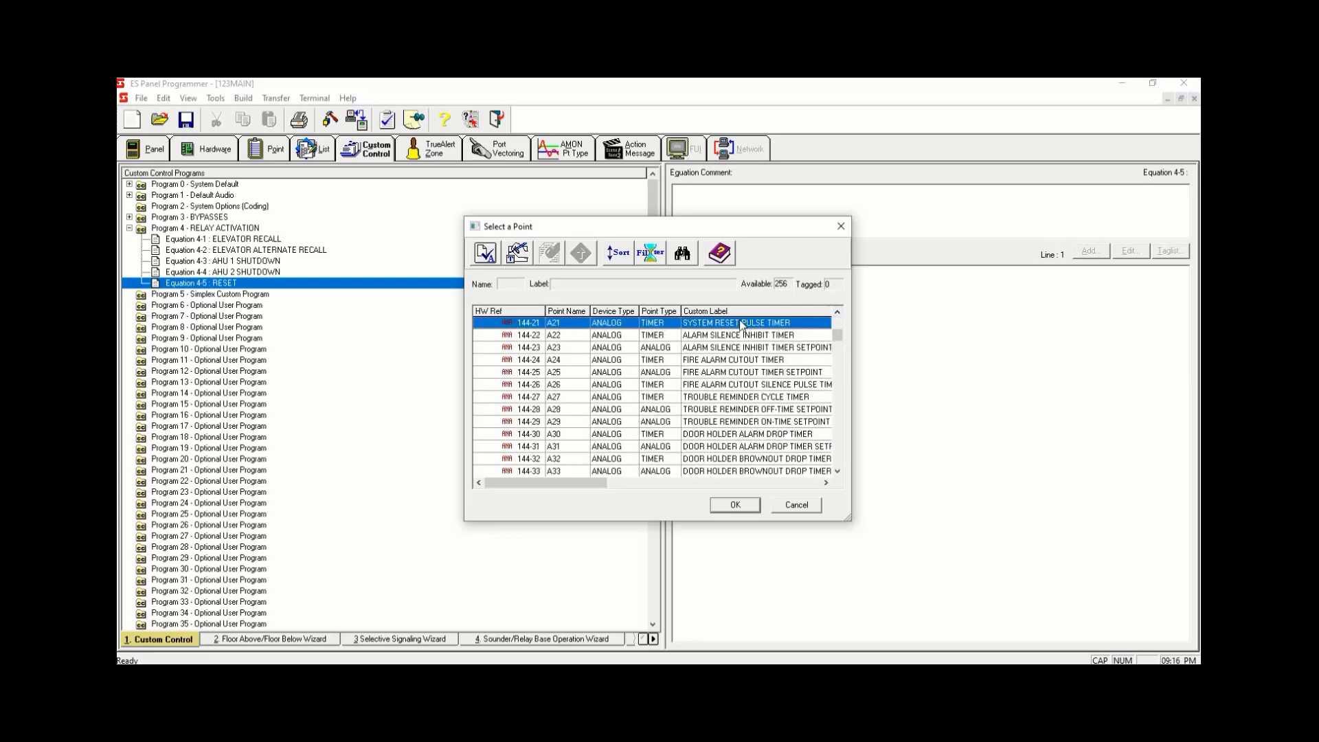
pyautogui.click(739, 505)
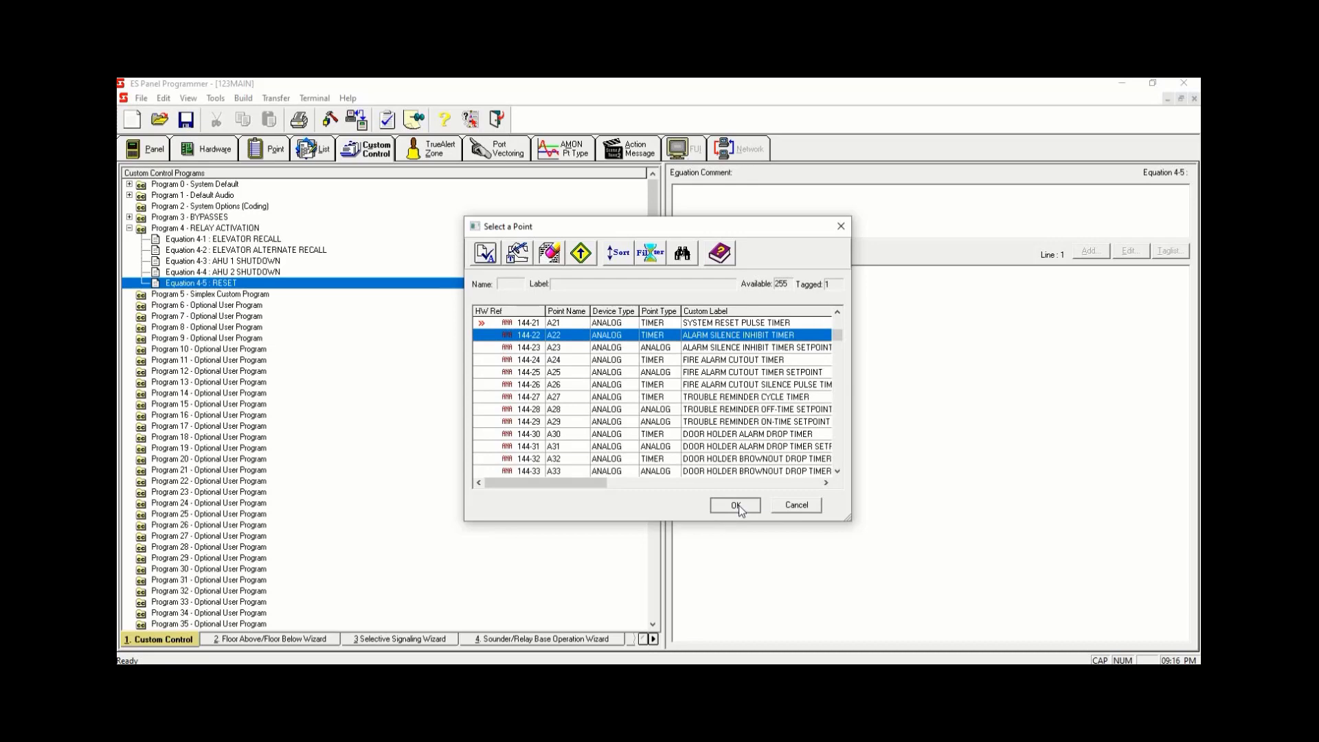
pyautogui.click(804, 443)
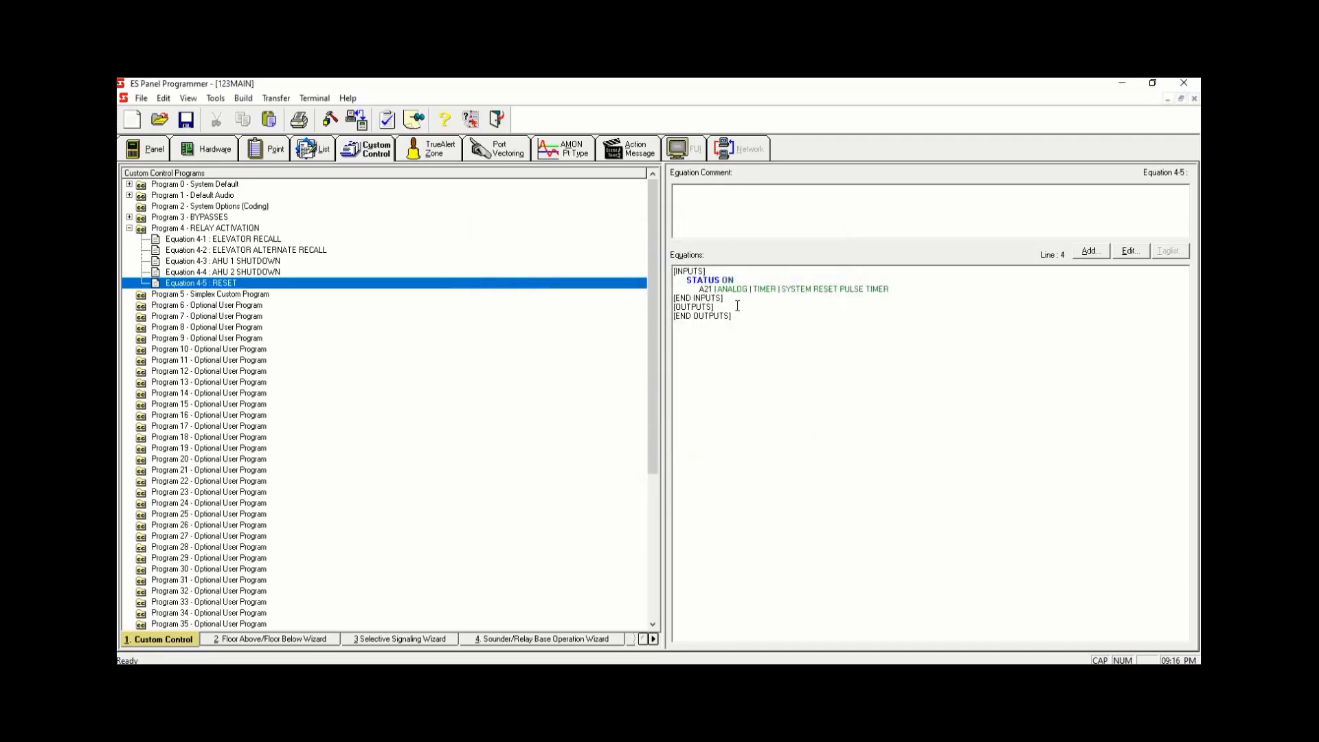
# - Start adding a HOLD OFF output with set priority 6 and filter its tag list to the MAPNET/IDNet/VALOOP/MX Loop
pyautogui.click(1090, 251)
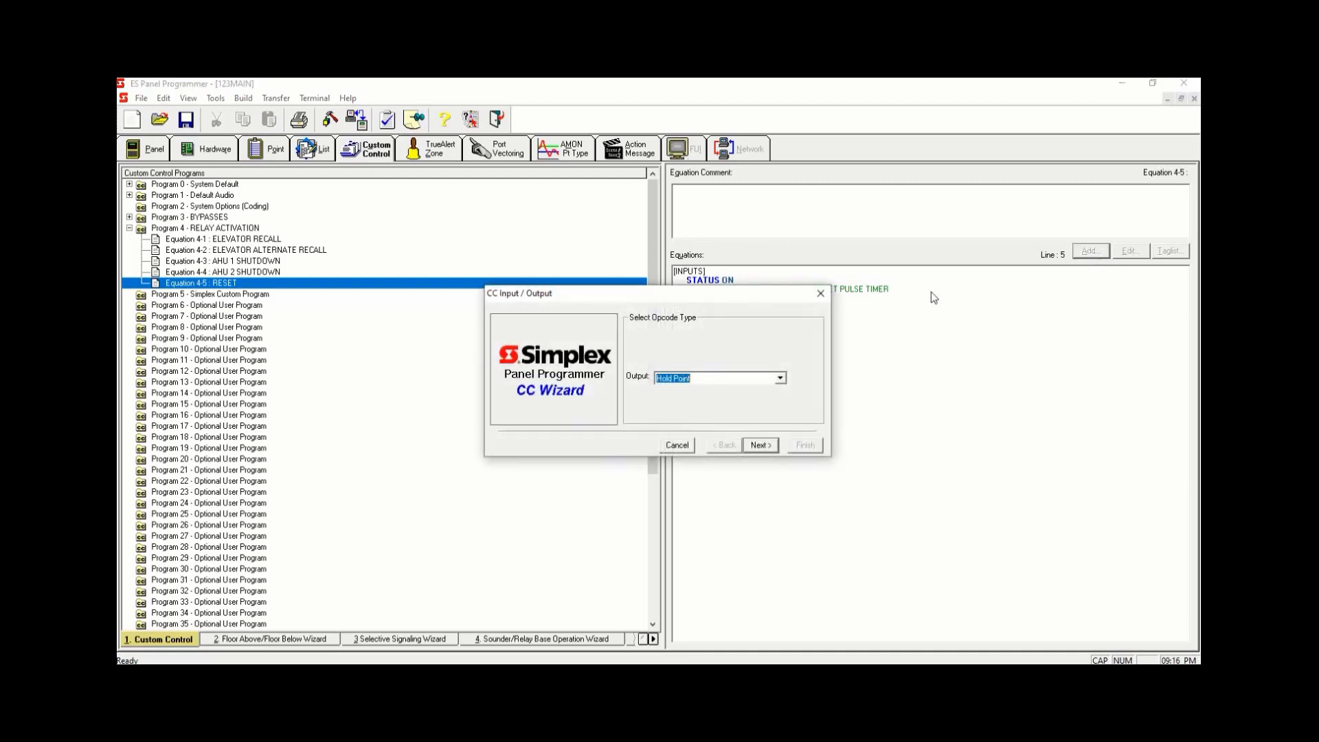
pyautogui.click(763, 442)
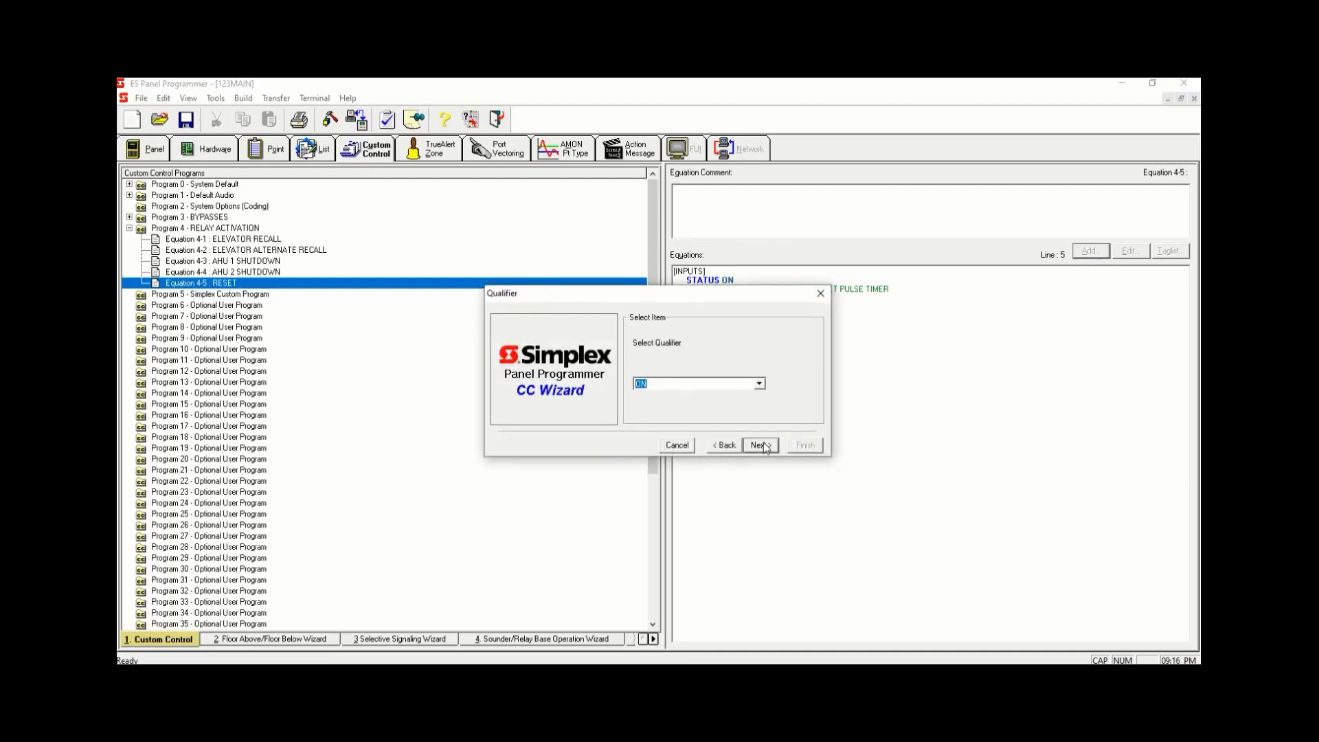
pyautogui.write('OFF')
pyautogui.click(772, 447)
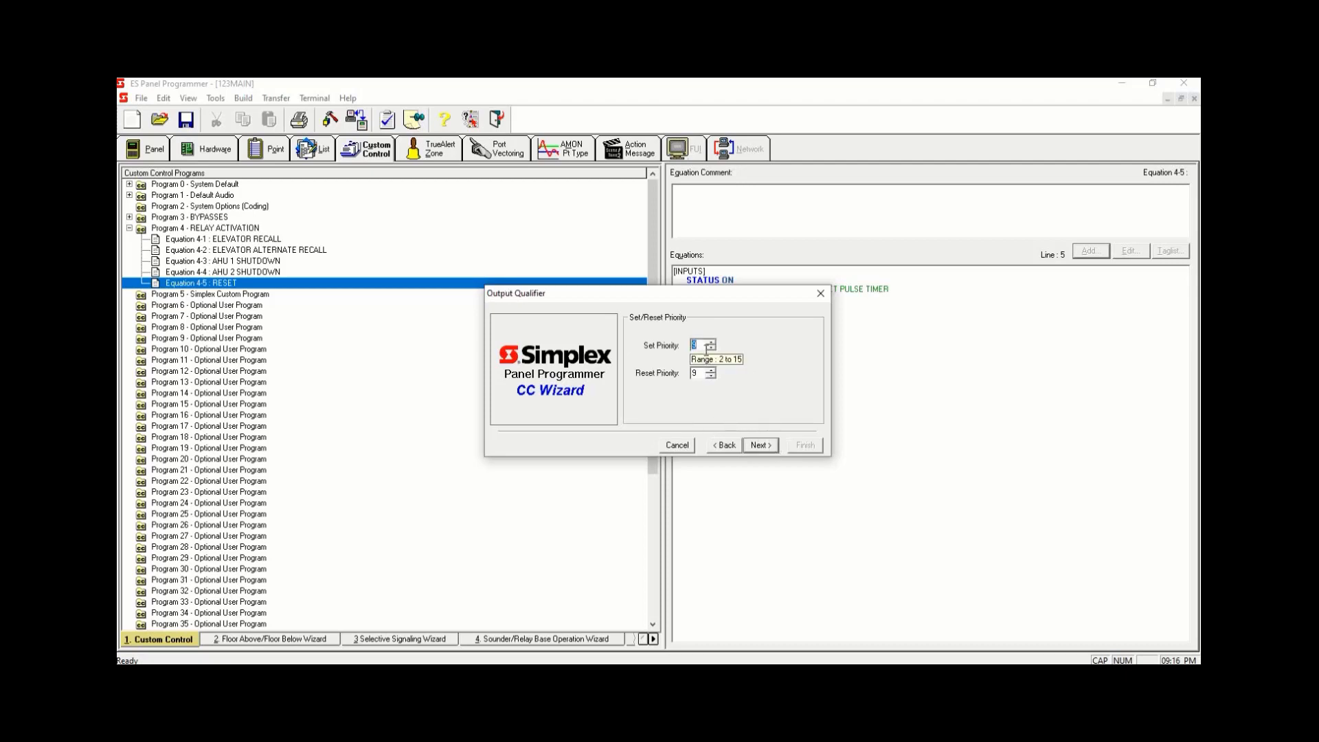
pyautogui.write('6')
pyautogui.click(761, 448)
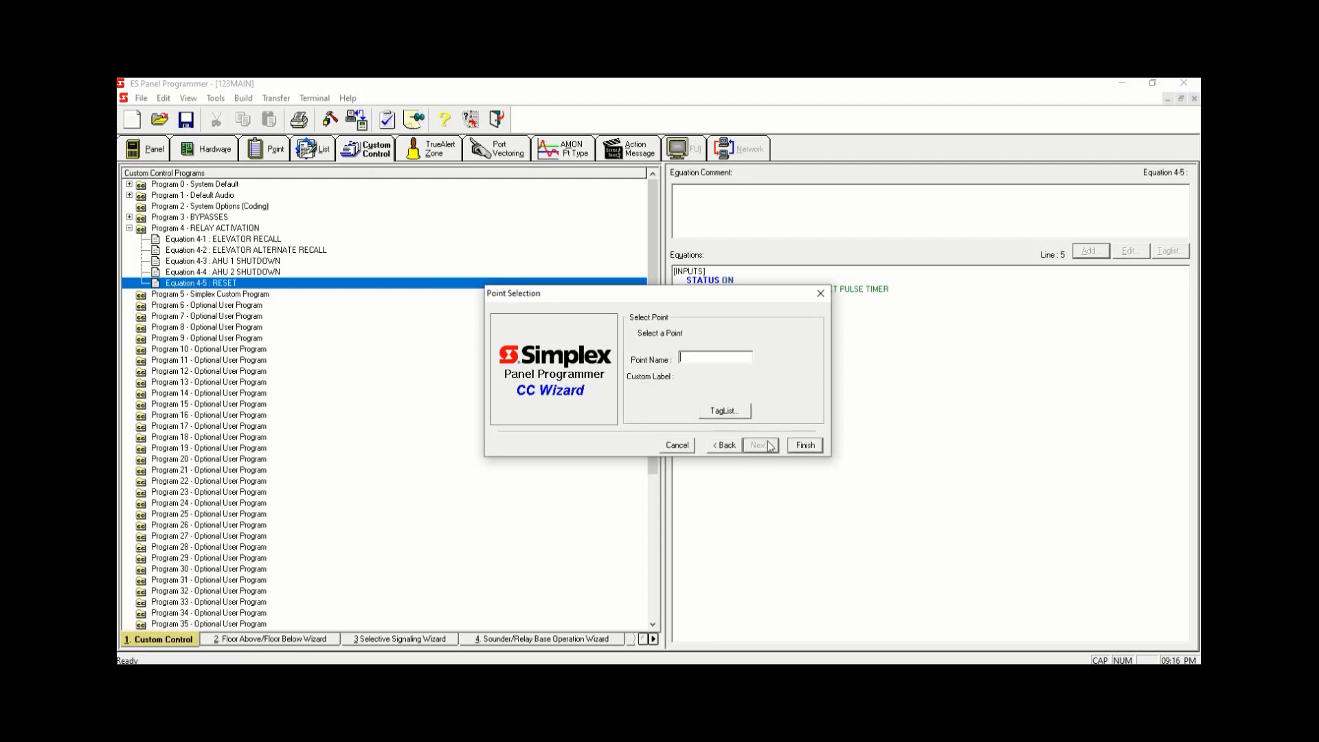
pyautogui.click(734, 412)
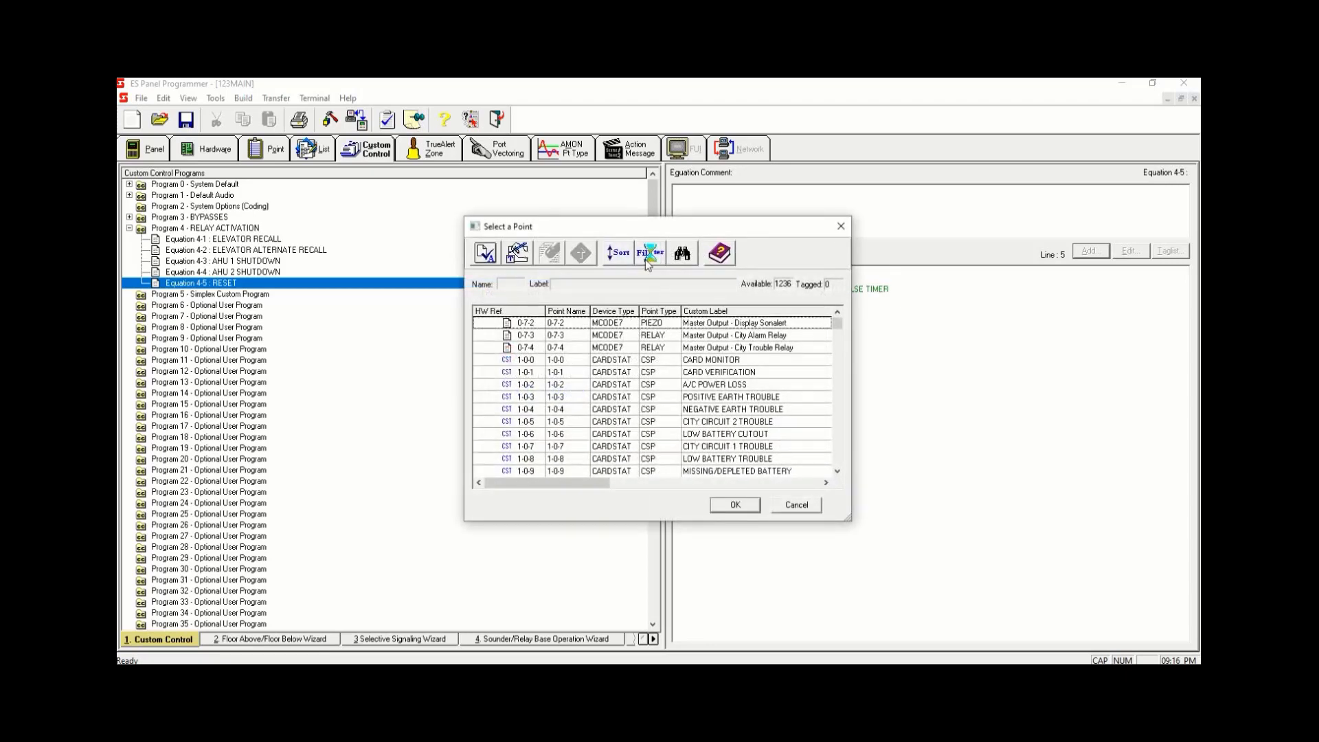
pyautogui.click(646, 256)
pyautogui.click(520, 355)
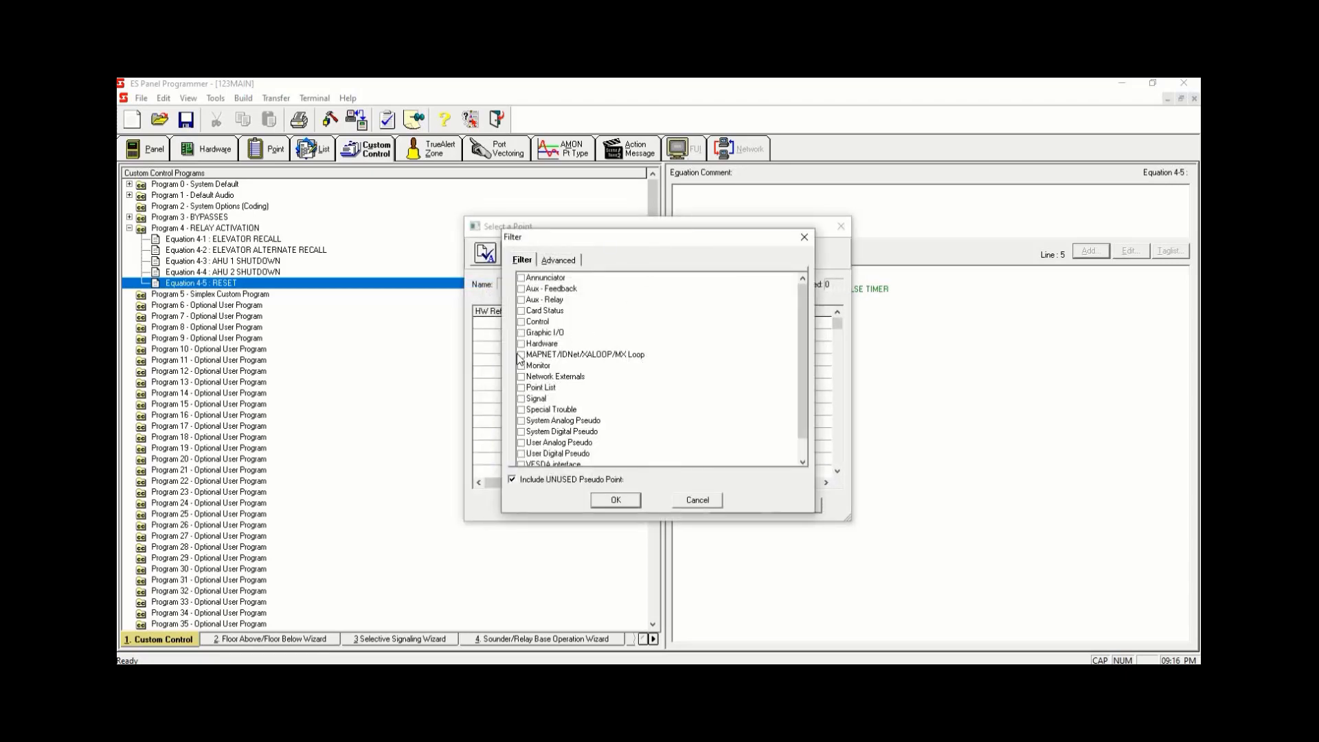
pyautogui.click(616, 499)
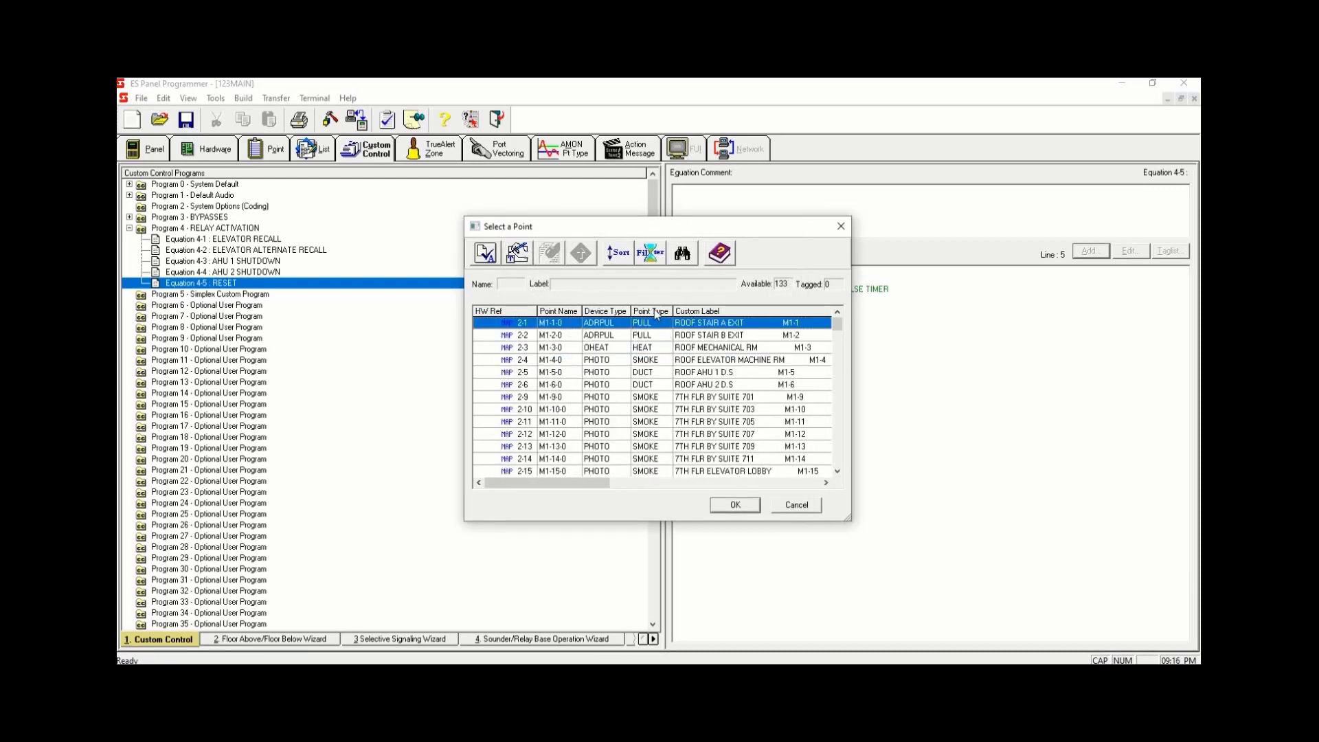
# - Sort the points by point type and tag relays M1-119 through M1-123 as the output points
pyautogui.click(656, 312)
pyautogui.moveTo(836, 320); pyautogui.dragTo(838, 379)
pyautogui.click(712, 340)
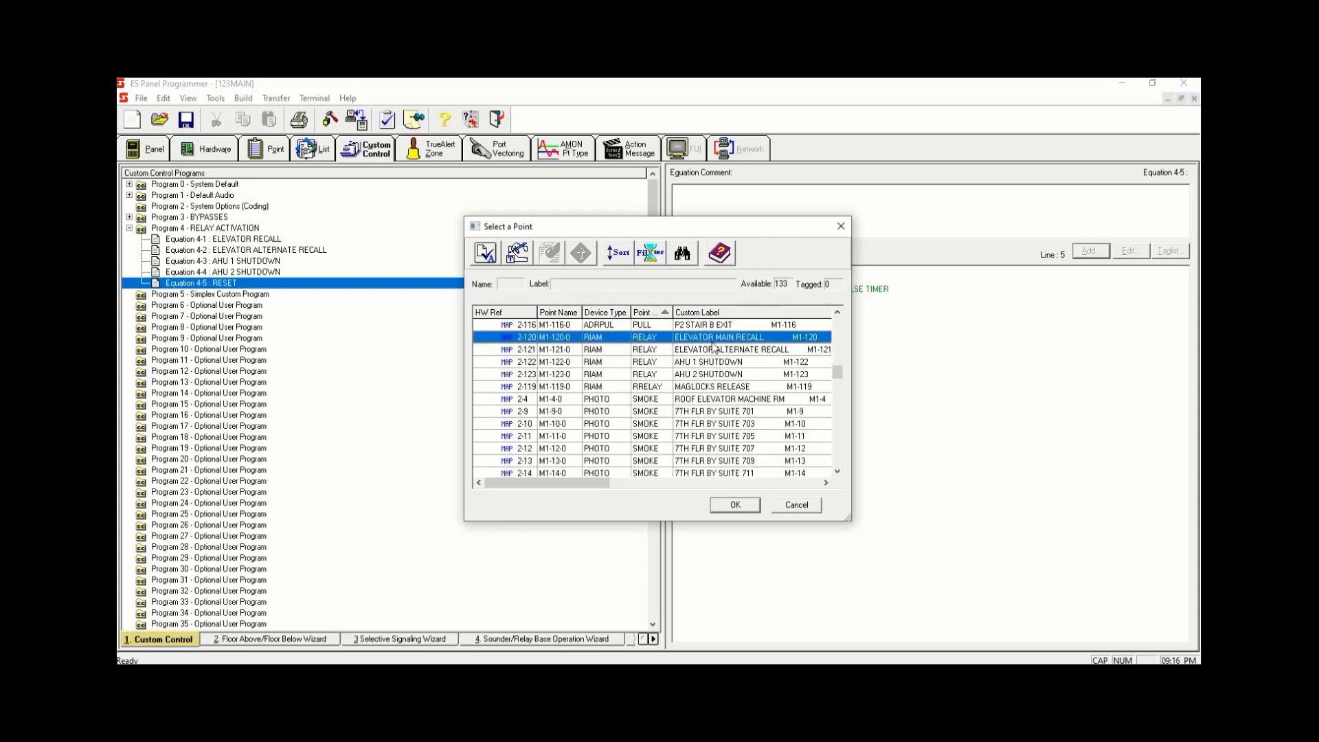
pyautogui.press('space')
pyautogui.press('space')
pyautogui.press('space')
pyautogui.press('space')
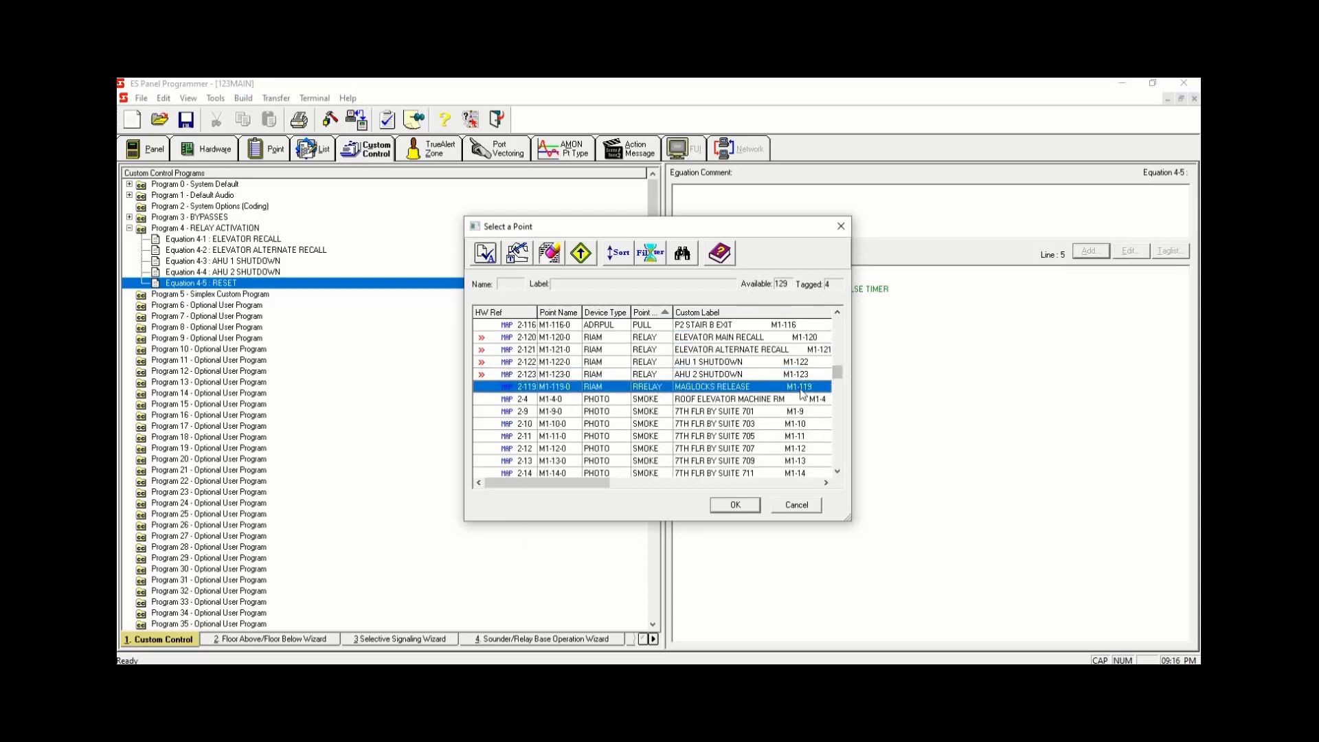
pyautogui.press('space')
pyautogui.click(750, 389)
pyautogui.click(753, 377)
pyautogui.click(756, 364)
pyautogui.click(755, 351)
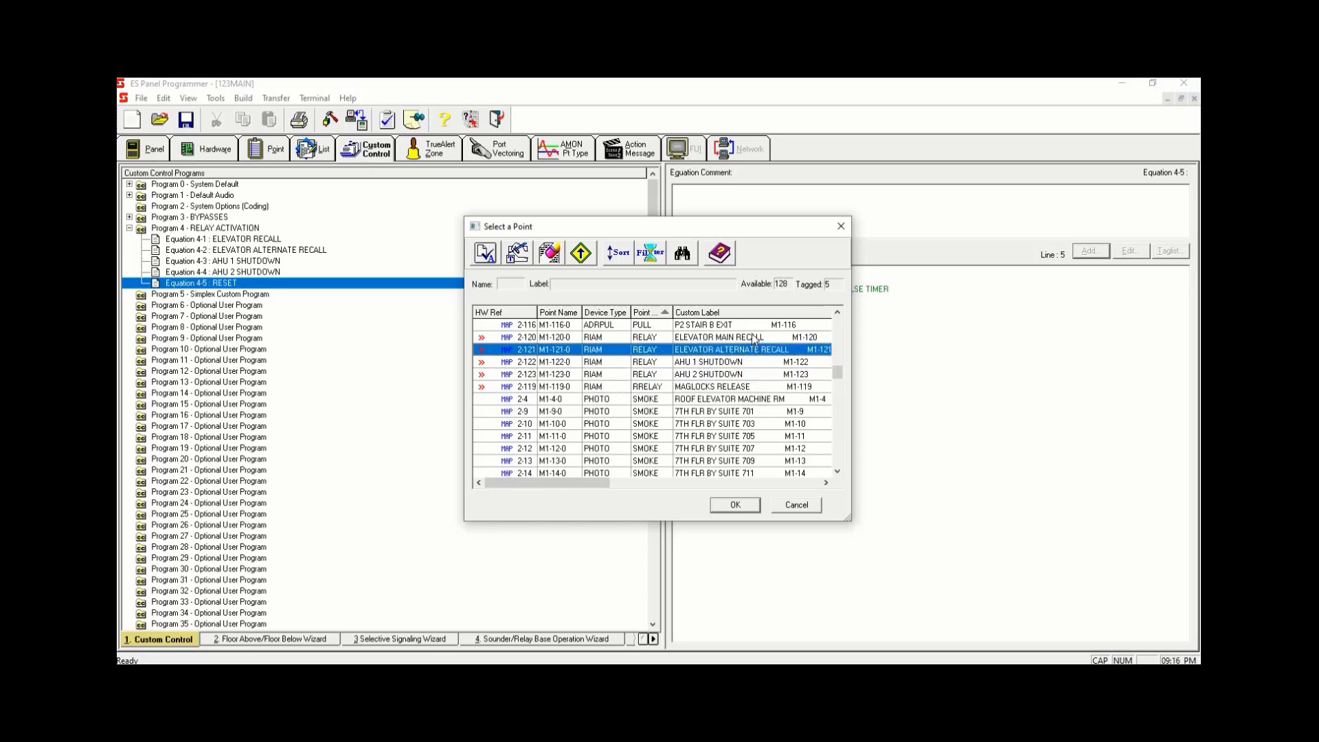
pyautogui.click(754, 338)
pyautogui.click(740, 505)
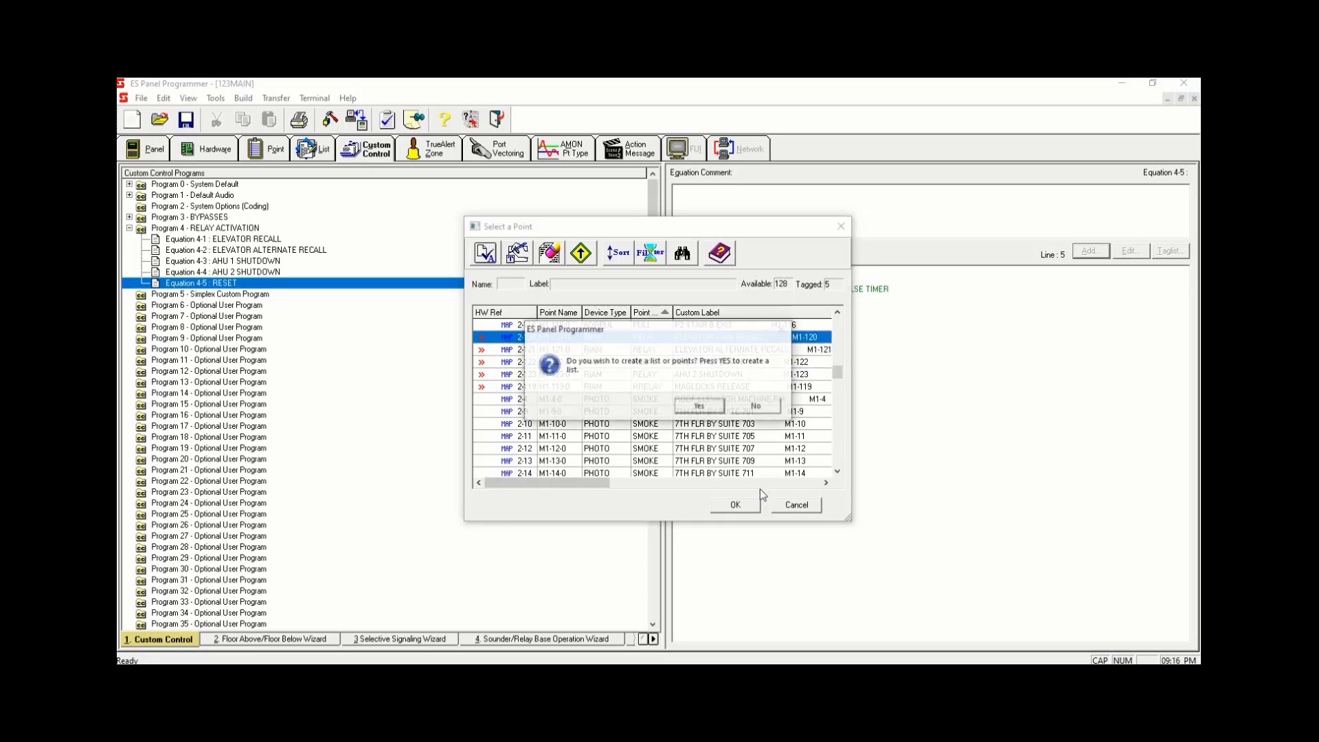
# - Add the tagged relays as individual points rather than a list and finish the output
pyautogui.click(755, 406)
pyautogui.click(803, 446)
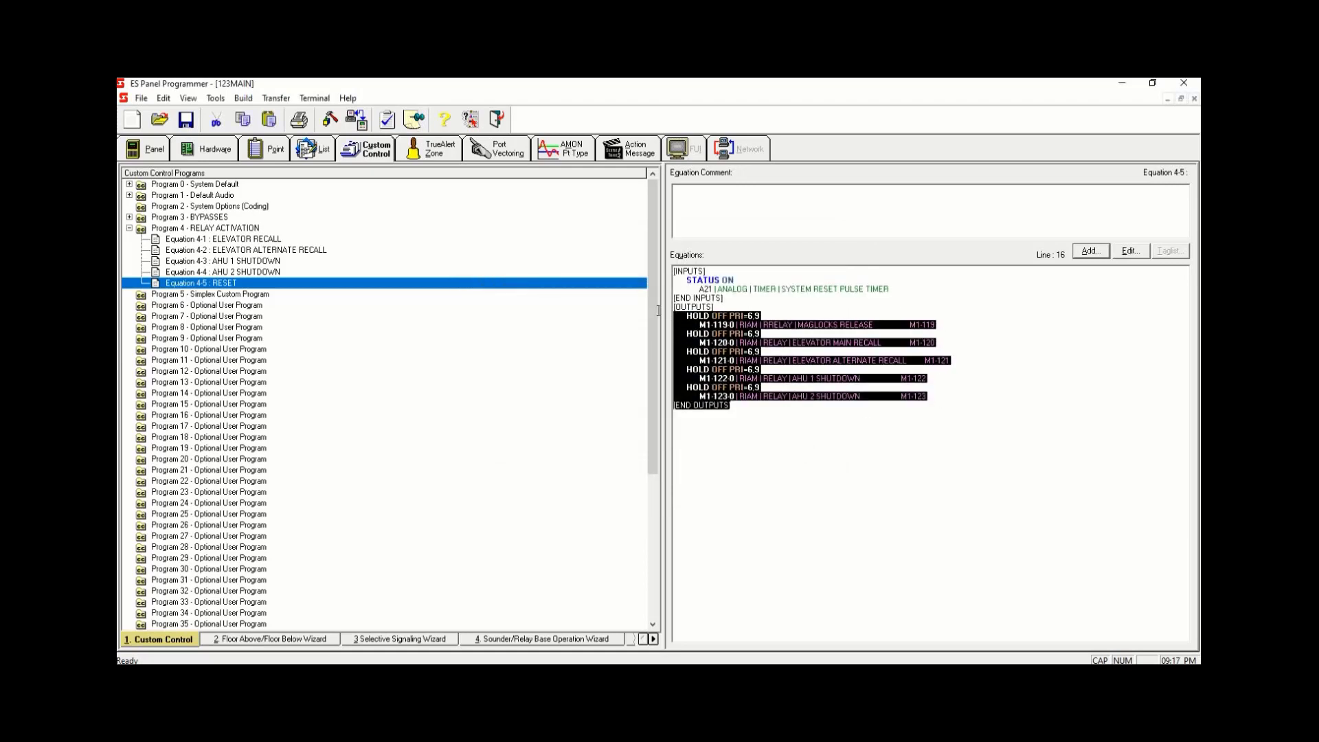
pyautogui.click(859, 456)
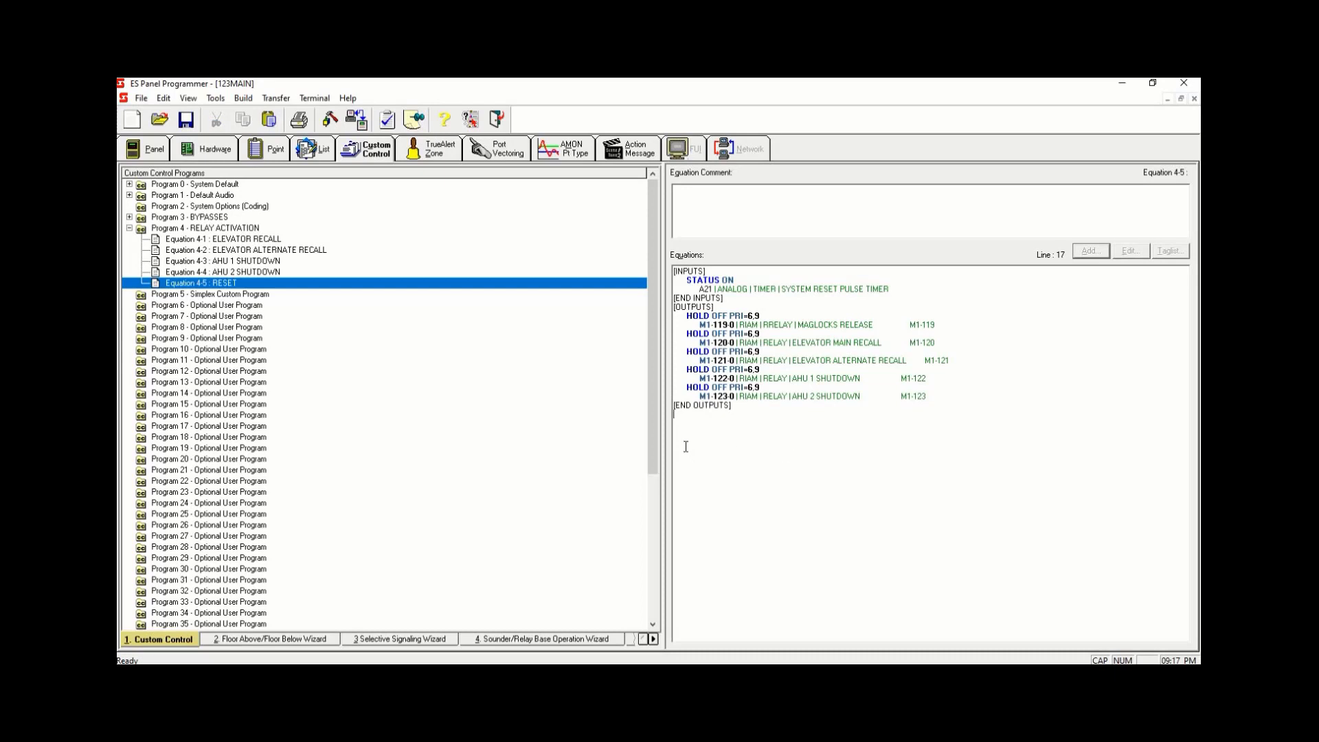
# - Open the tag list of list L73 CONTROL POINTS OFF - ON SYSTEM RESET and filter it to MAPNET/IDNet/VALOOP/MX Loop points
pyautogui.click(319, 154)
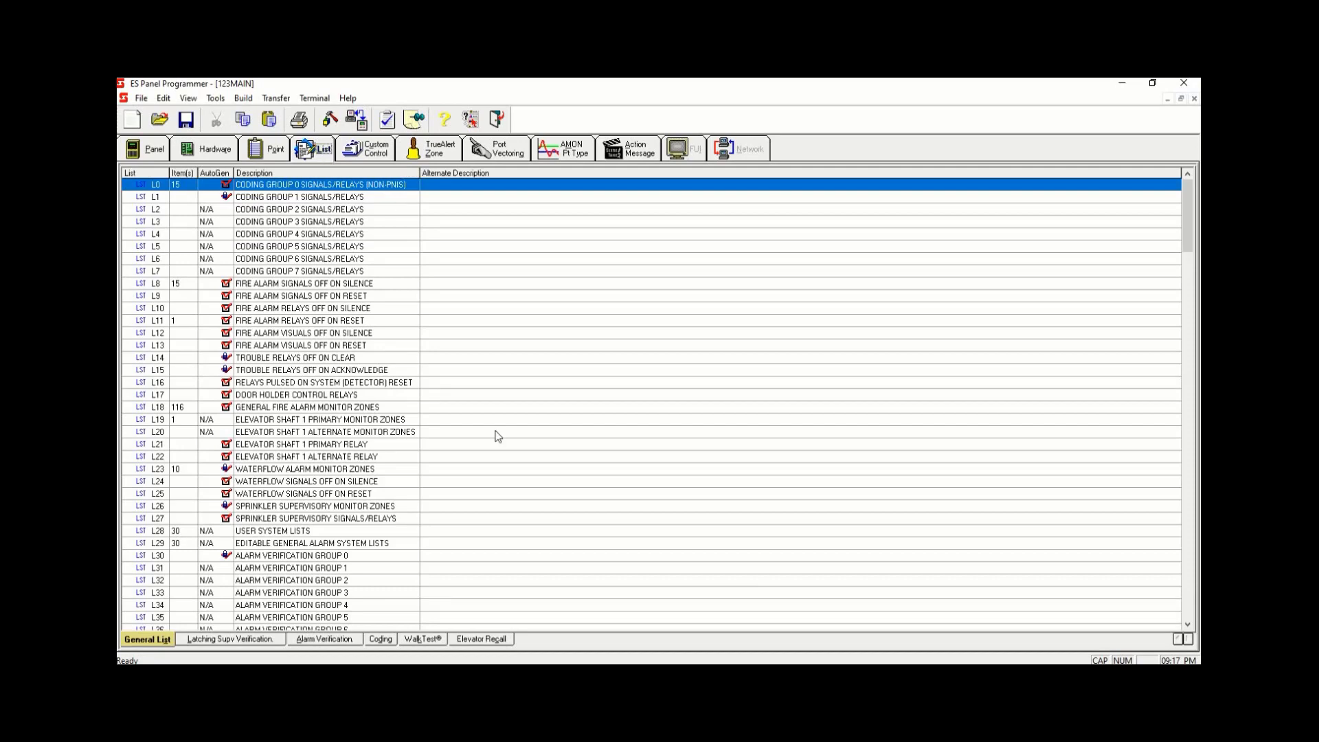
pyautogui.scroll(-19, 516, 443)
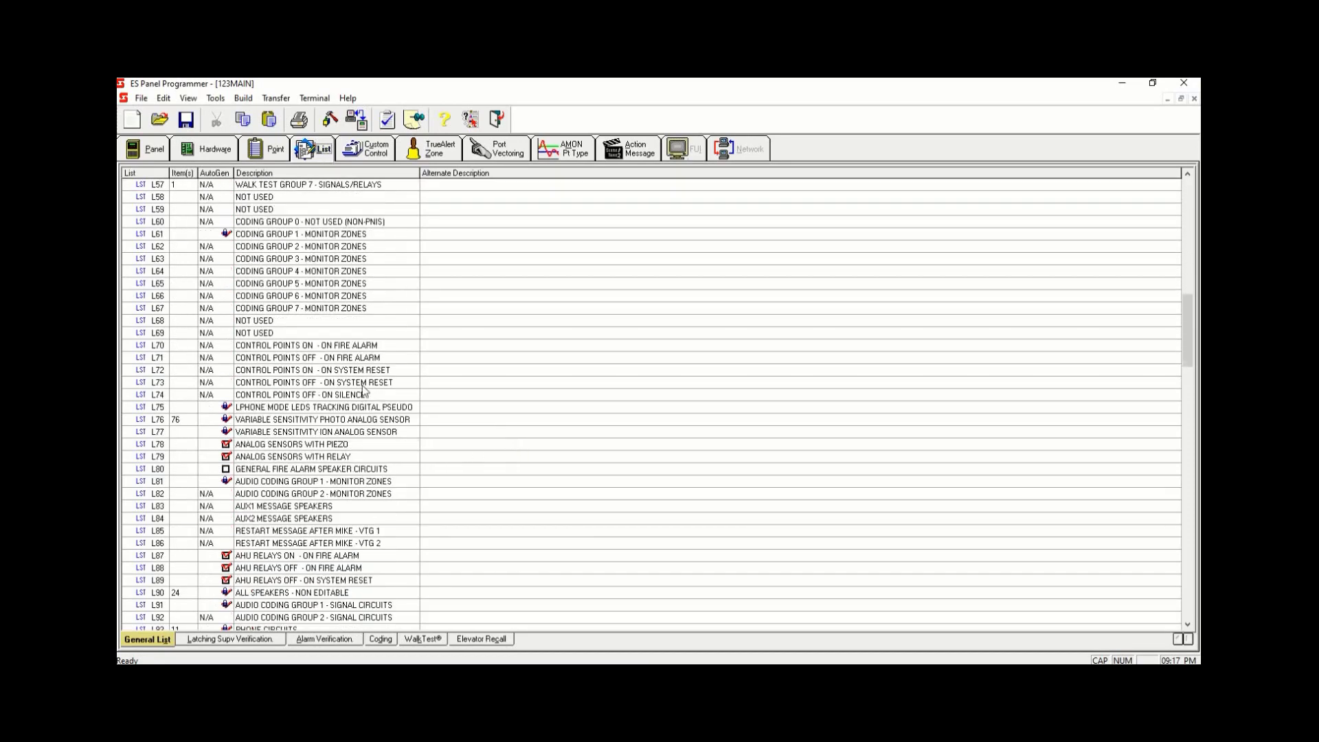
pyautogui.rightClick(362, 385)
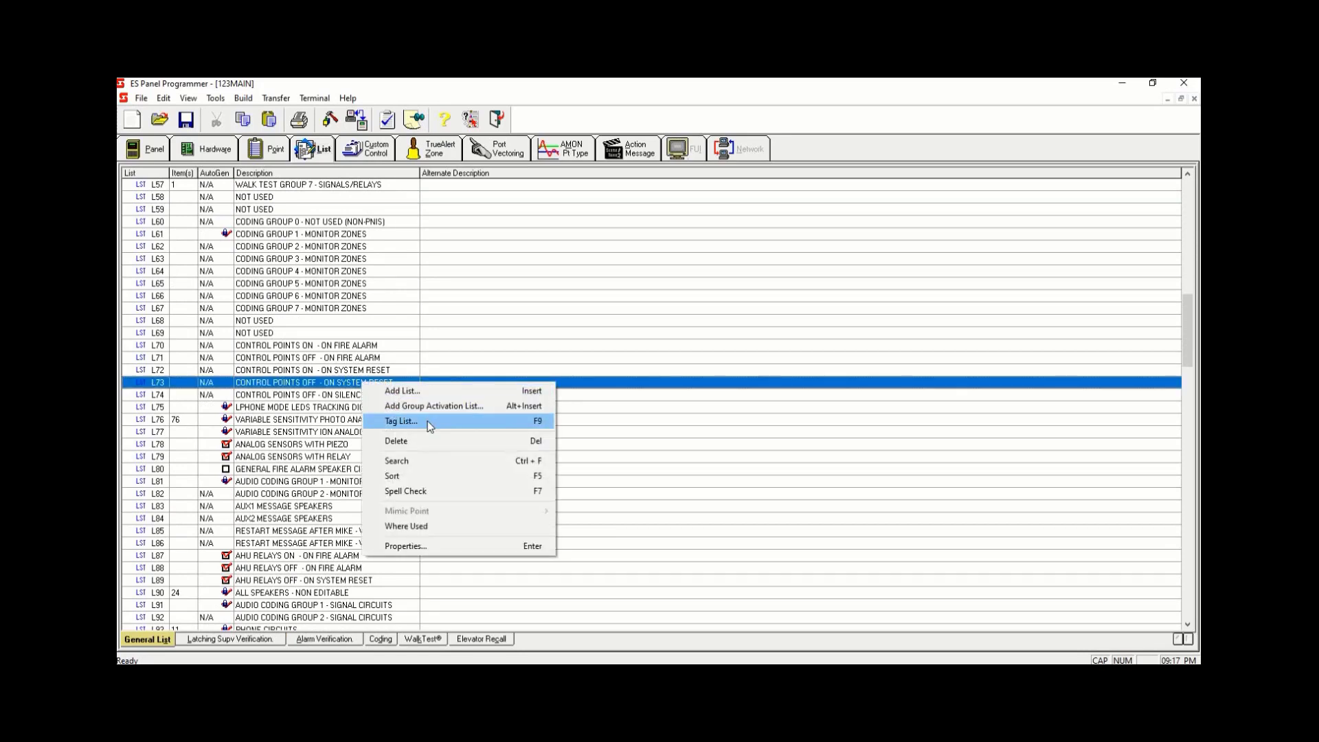
pyautogui.click(431, 425)
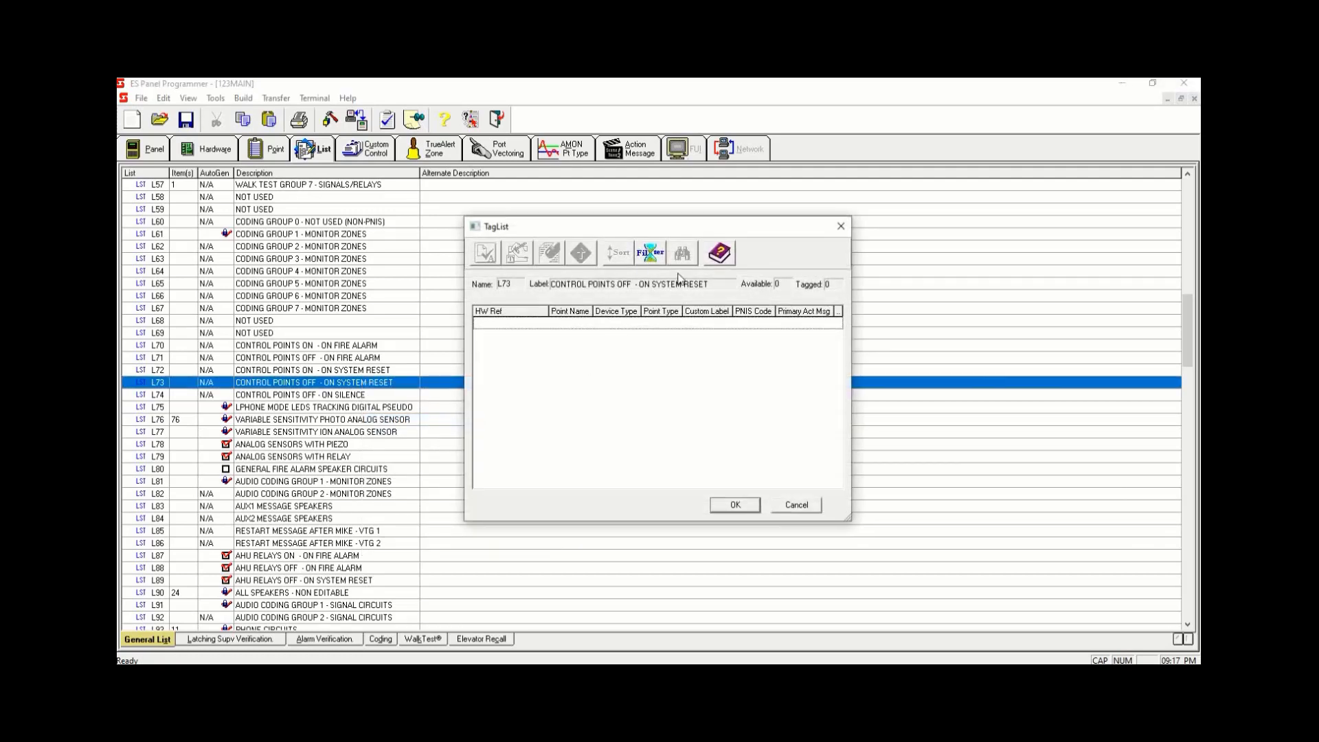
pyautogui.click(780, 506)
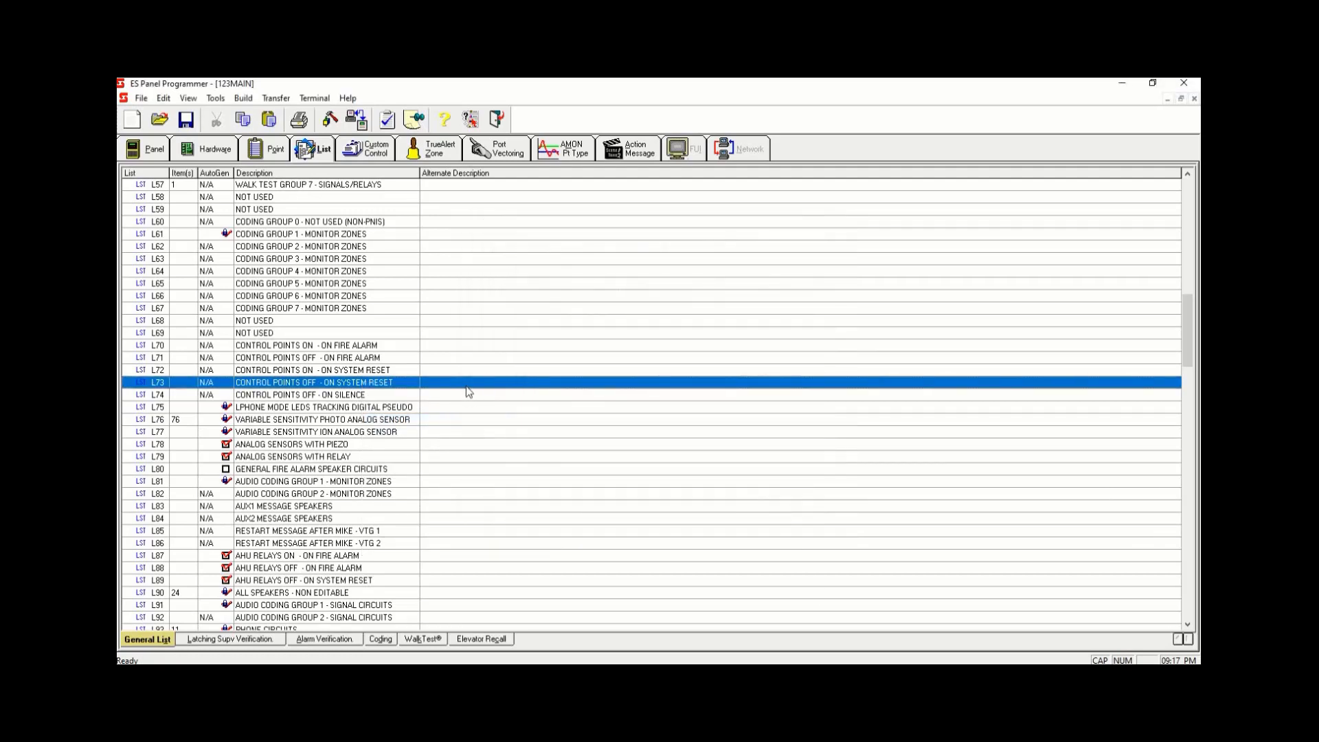
pyautogui.rightClick(466, 384)
pyautogui.click(533, 421)
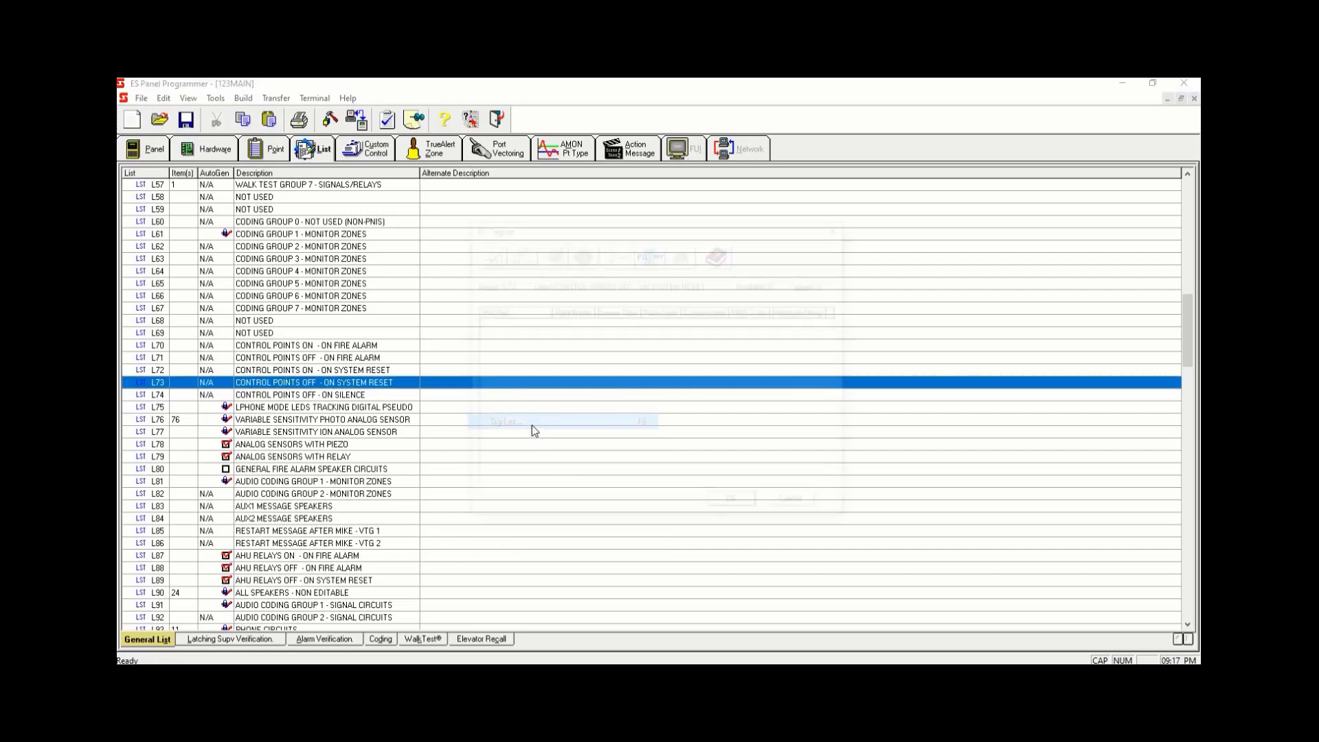
pyautogui.click(653, 252)
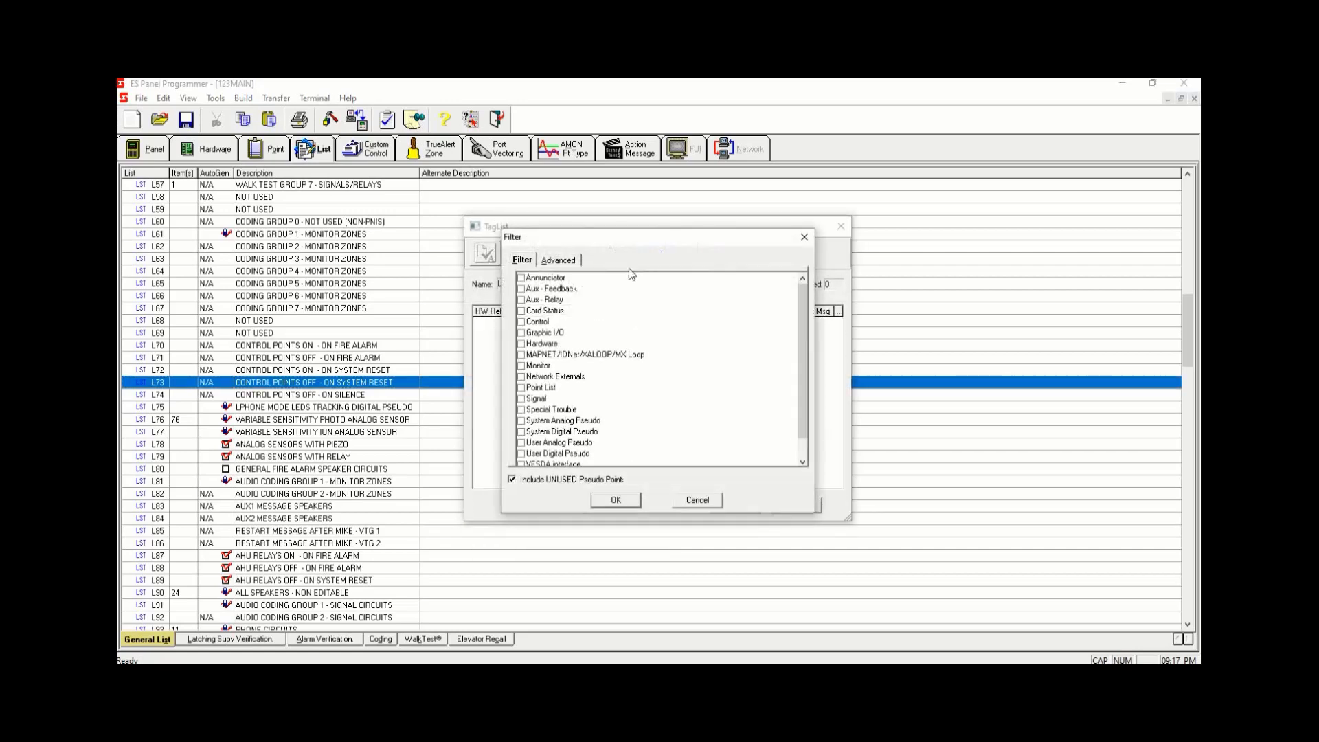
pyautogui.click(521, 355)
pyautogui.click(616, 501)
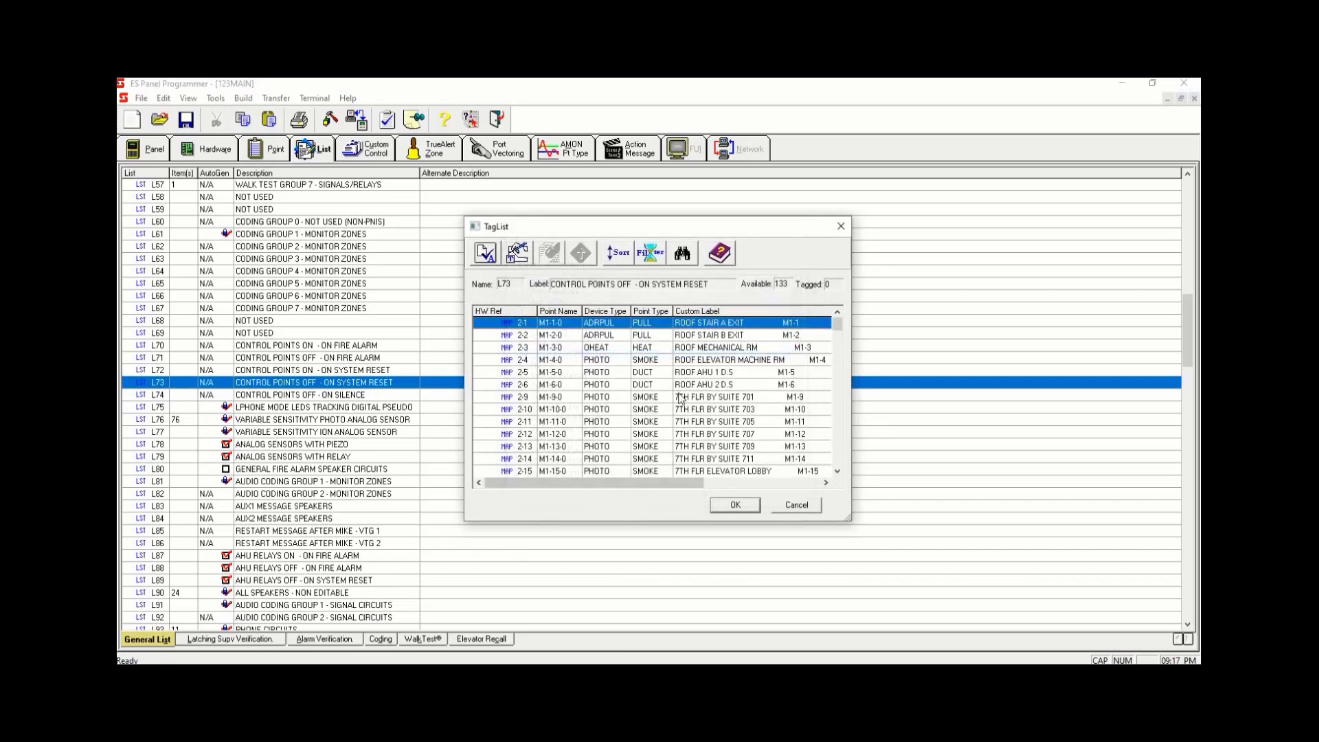
# - Sort the points by point type, tag relays M1-119 through M1-123 into list L73, and confirm
pyautogui.click(652, 313)
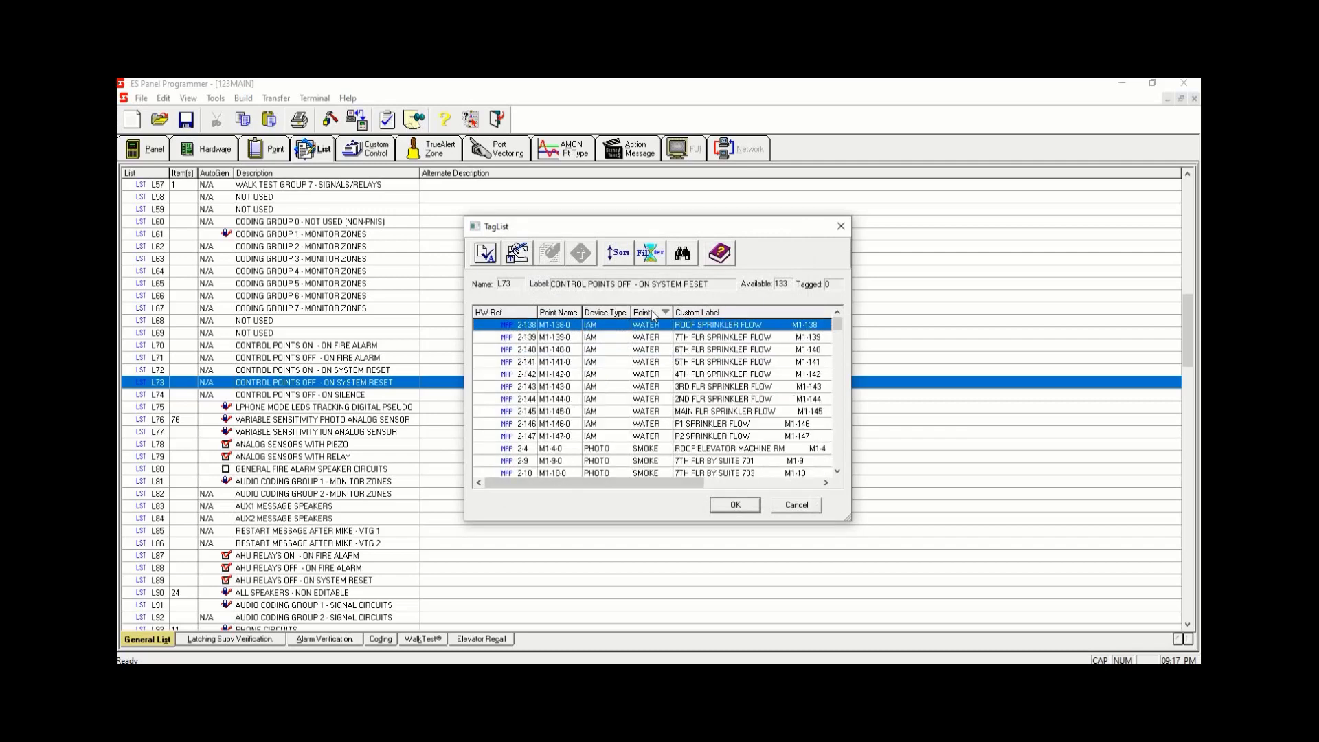
pyautogui.moveTo(842, 329); pyautogui.dragTo(837, 426)
pyautogui.moveTo(839, 420); pyautogui.dragTo(838, 416)
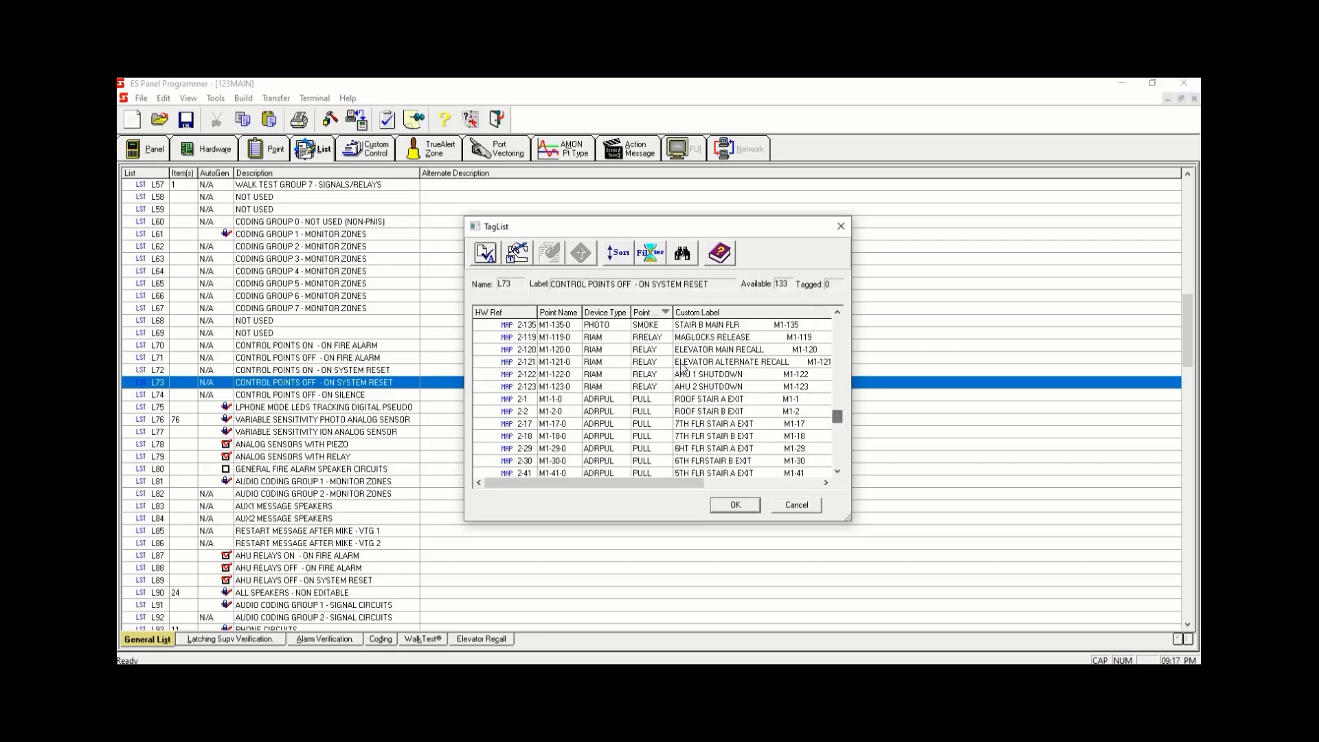
pyautogui.click(685, 338)
pyautogui.press('space')
pyautogui.press('space')
pyautogui.press('space')
pyautogui.press('space')
pyautogui.press('space')
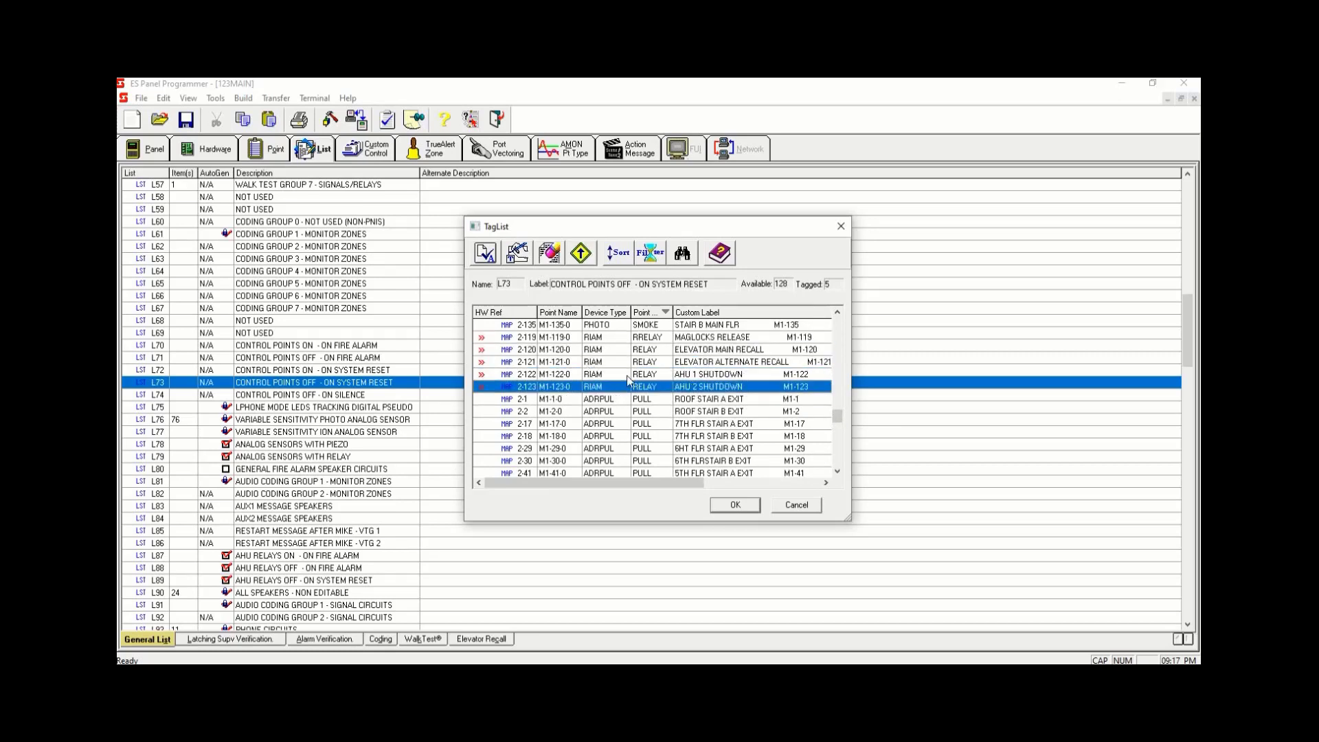
pyautogui.click(653, 338)
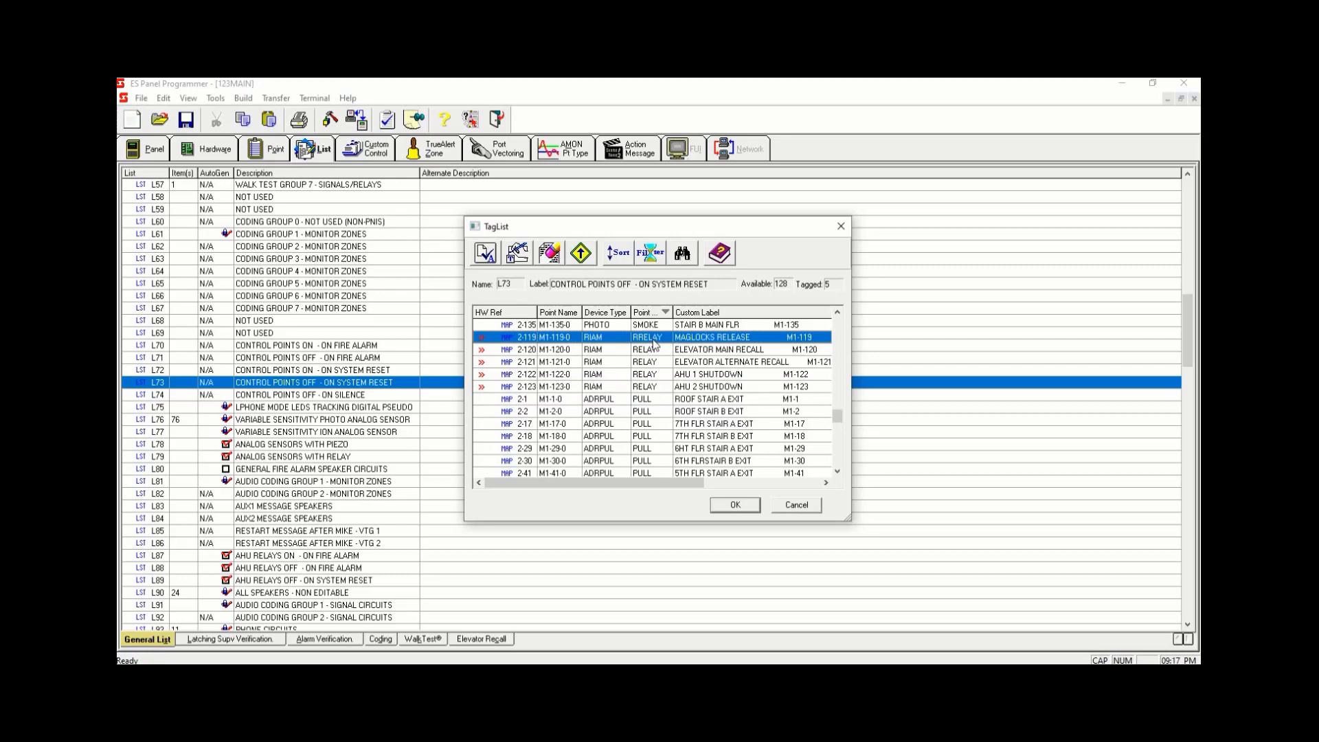
pyautogui.click(751, 506)
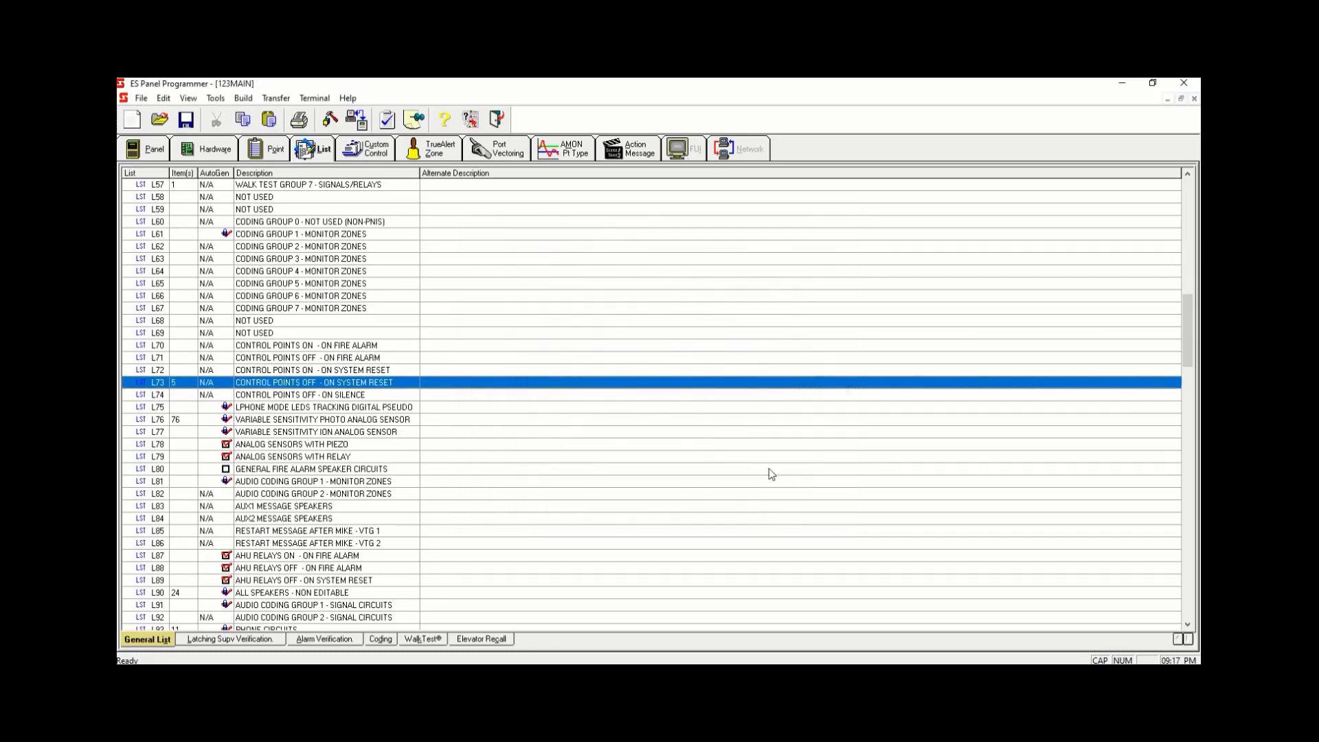
# - Reopen the tag list of L73 to review its tagged relays
pyautogui.rightClick(501, 385)
pyautogui.click(560, 424)
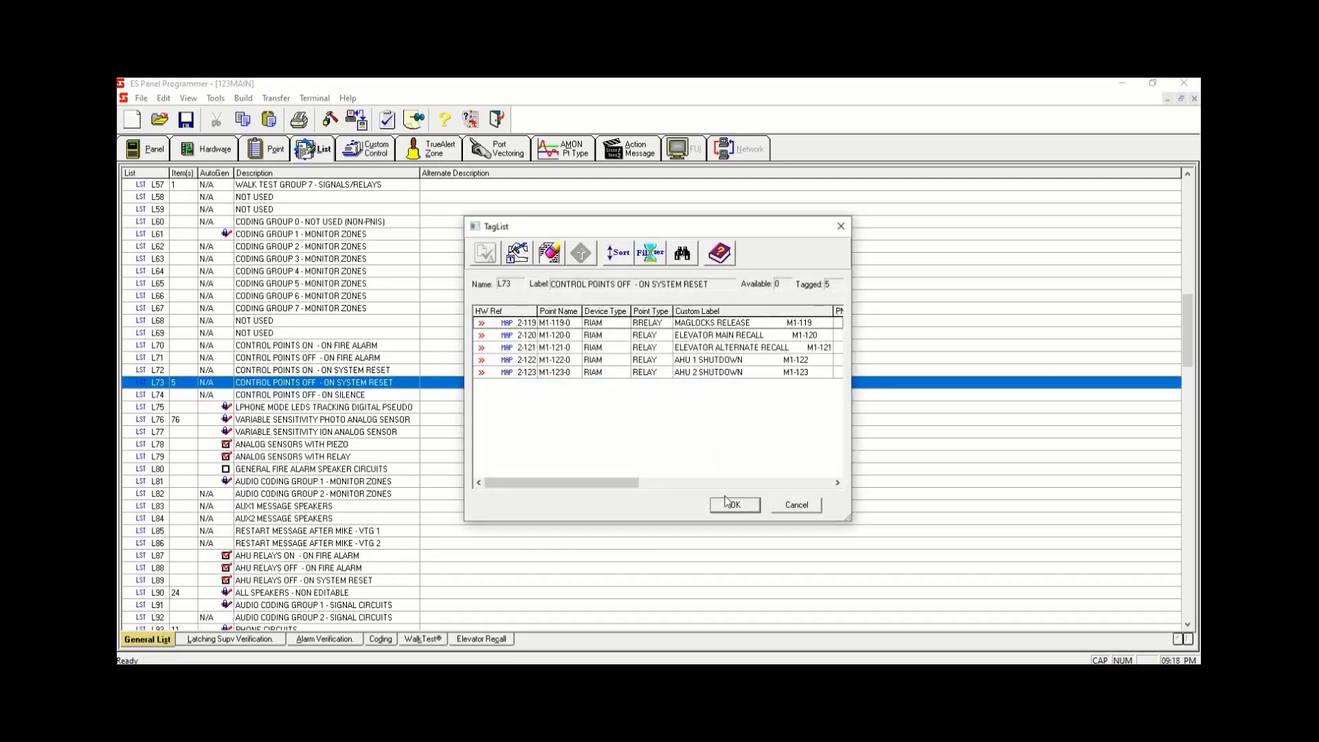
pyautogui.click(726, 506)
pyautogui.moveTo(1190, 370); pyautogui.dragTo(1176, 146)
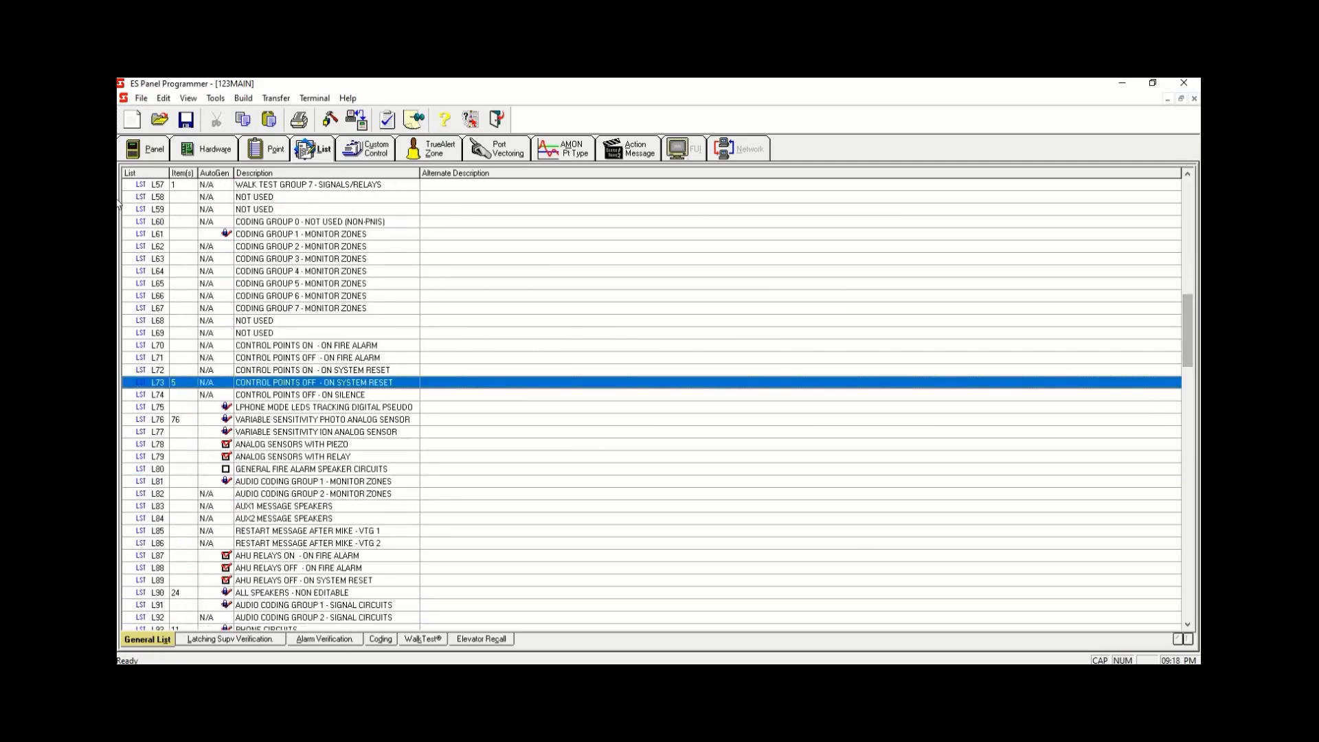
# - Delete Equation 4-5 RESET from the RELAY ACTIVATION program
pyautogui.click(351, 143)
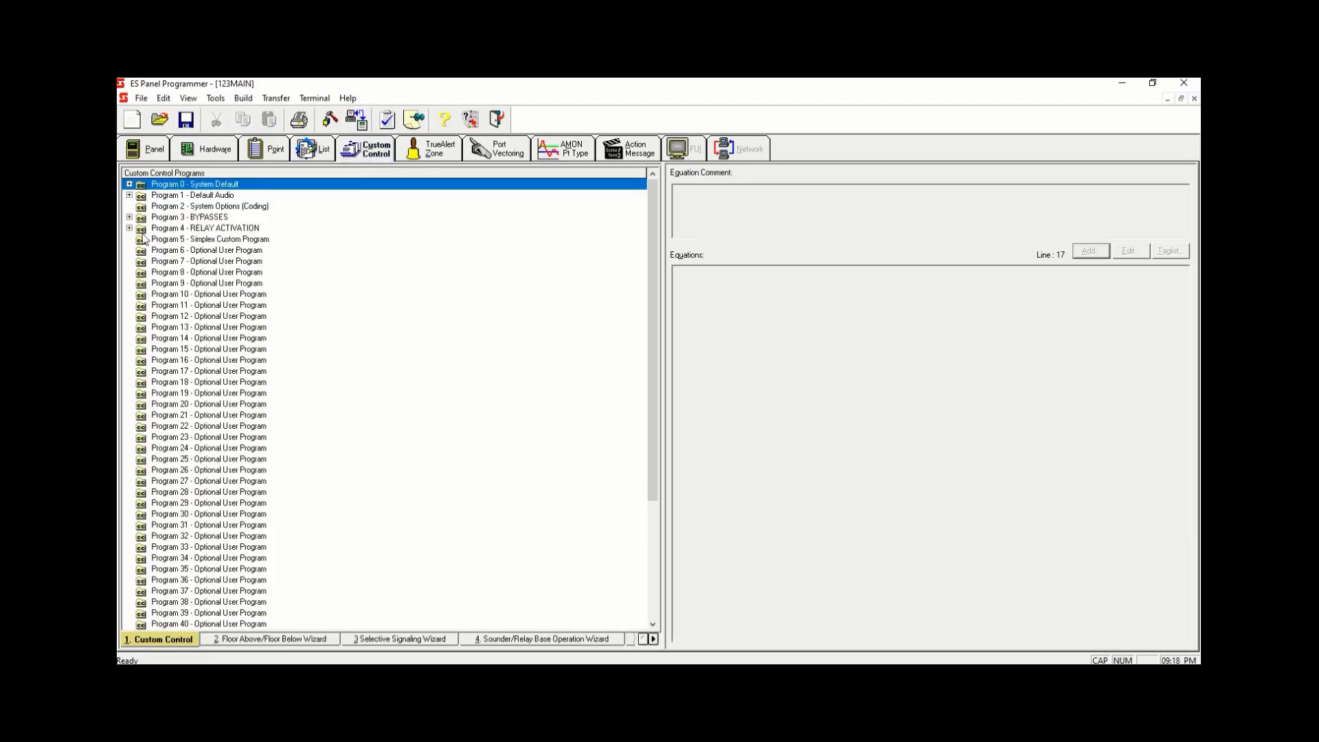
pyautogui.click(129, 228)
pyautogui.click(223, 283)
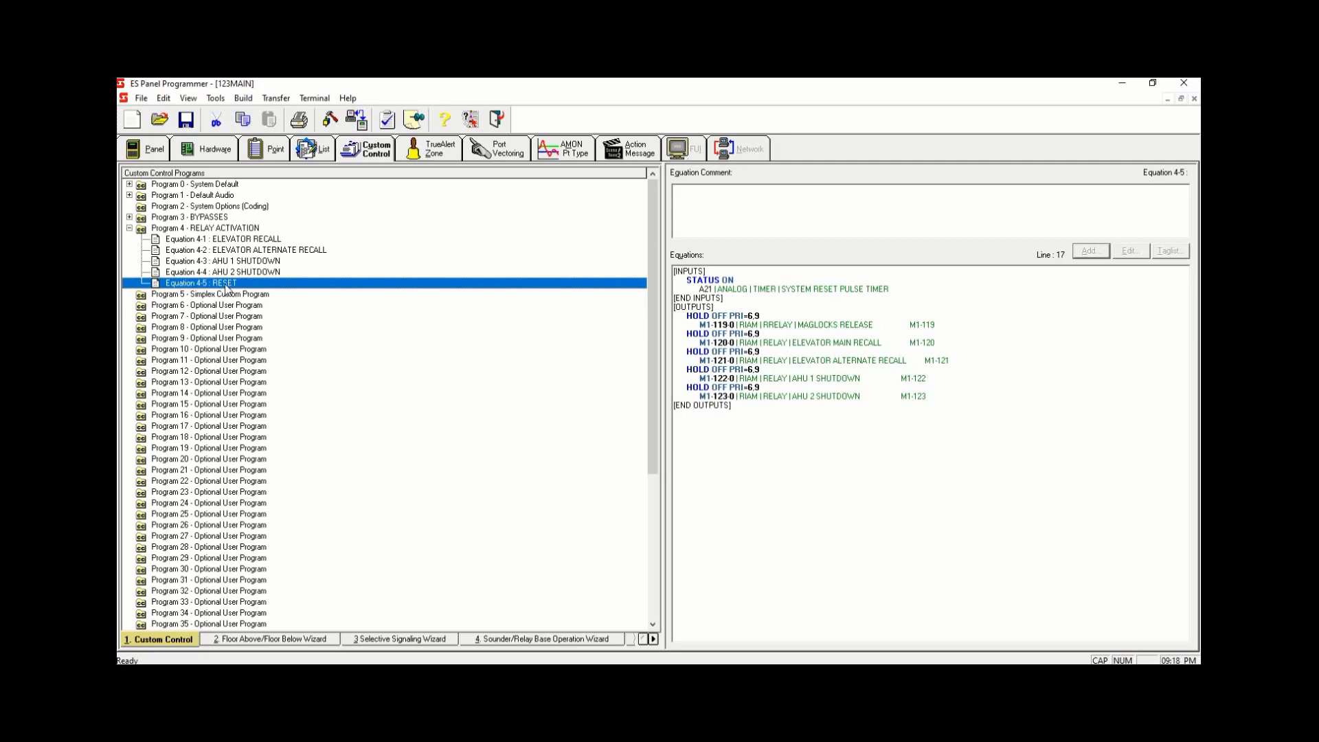
pyautogui.rightClick(226, 286)
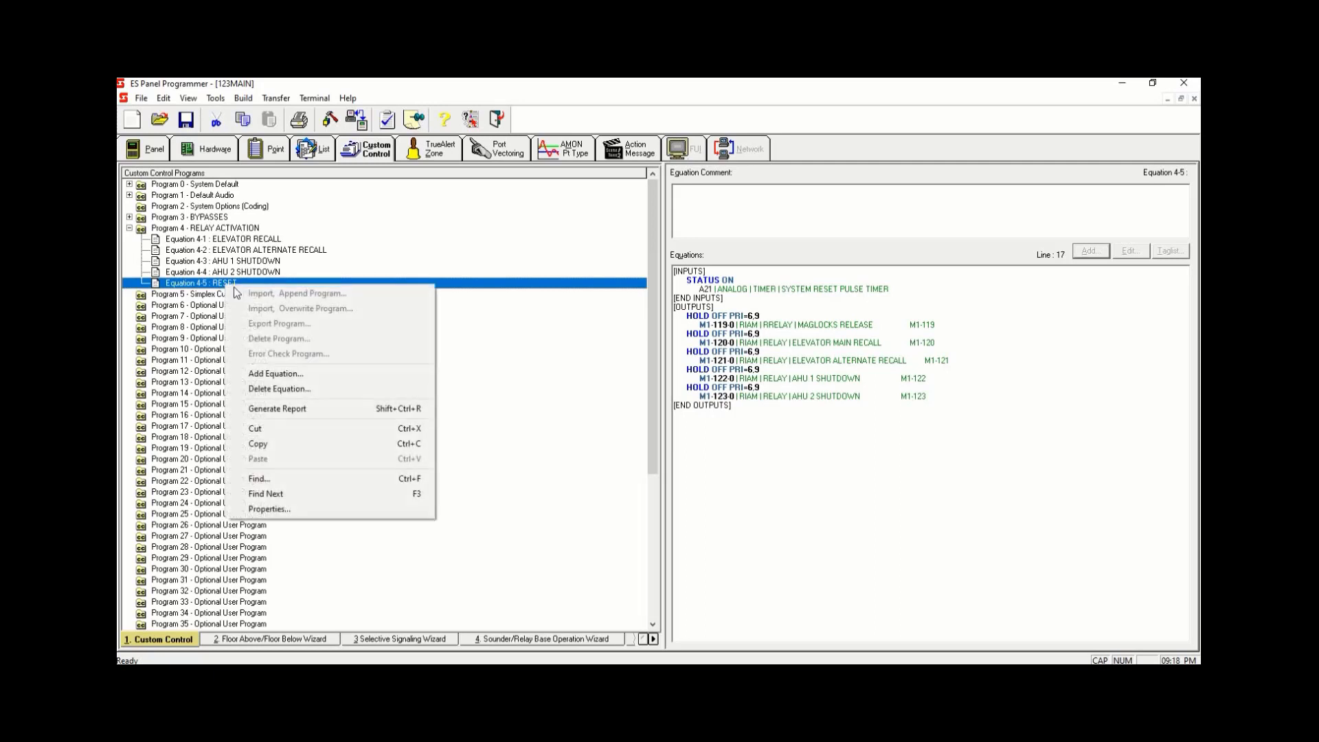
pyautogui.click(311, 387)
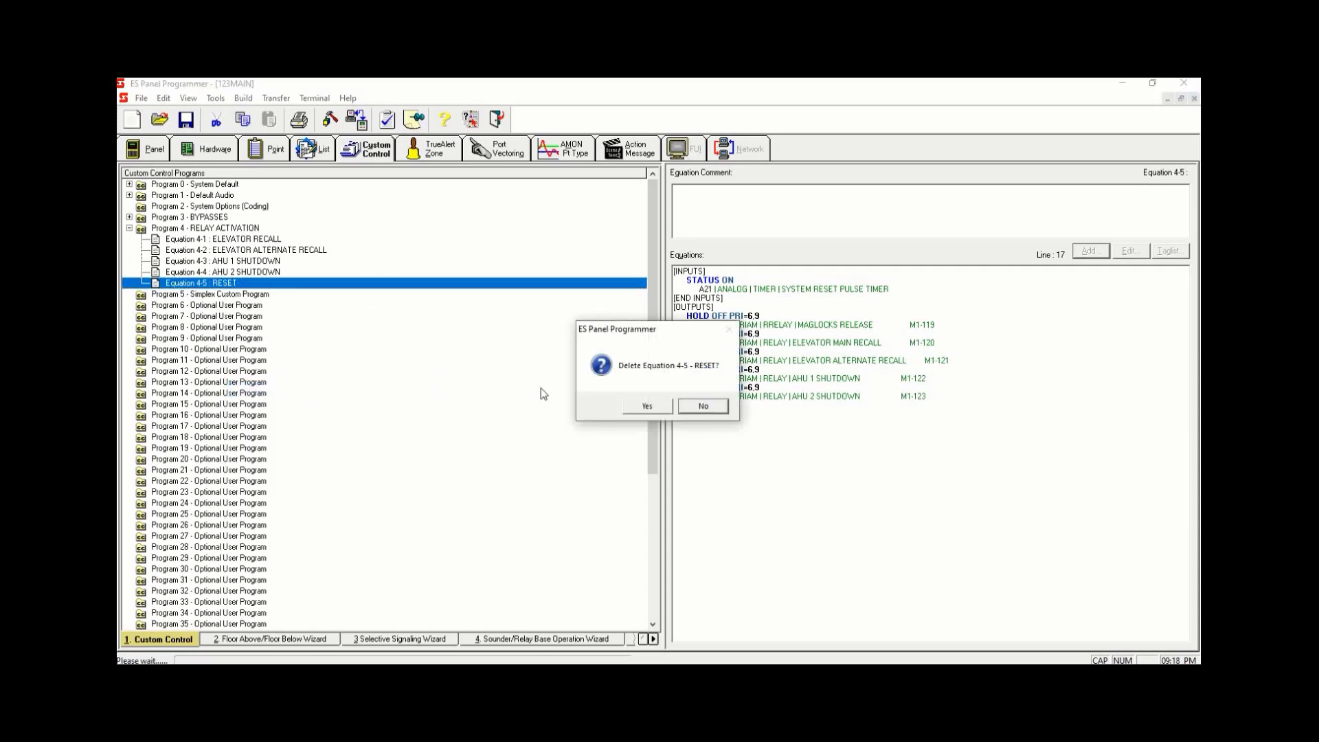
pyautogui.click(649, 405)
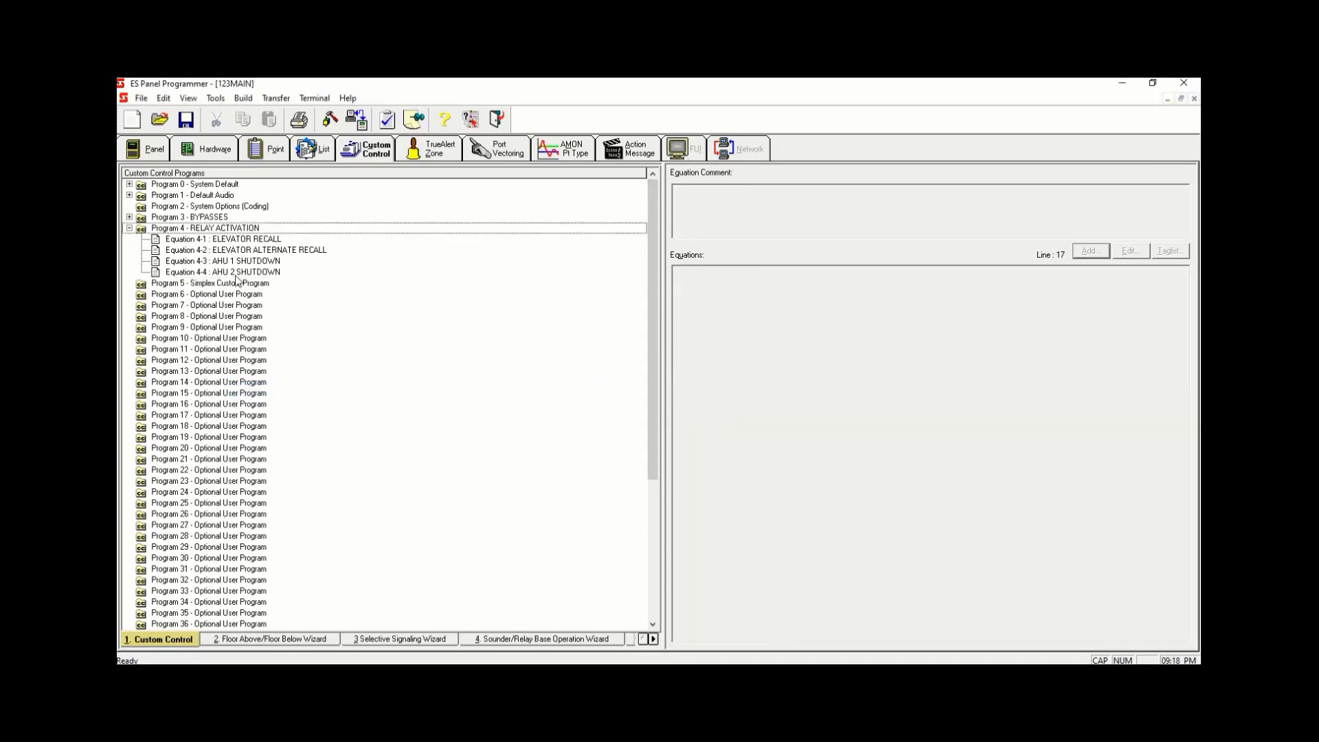
# - Rename Program 5 as AUDIO ACTIVATION
pyautogui.click(130, 228)
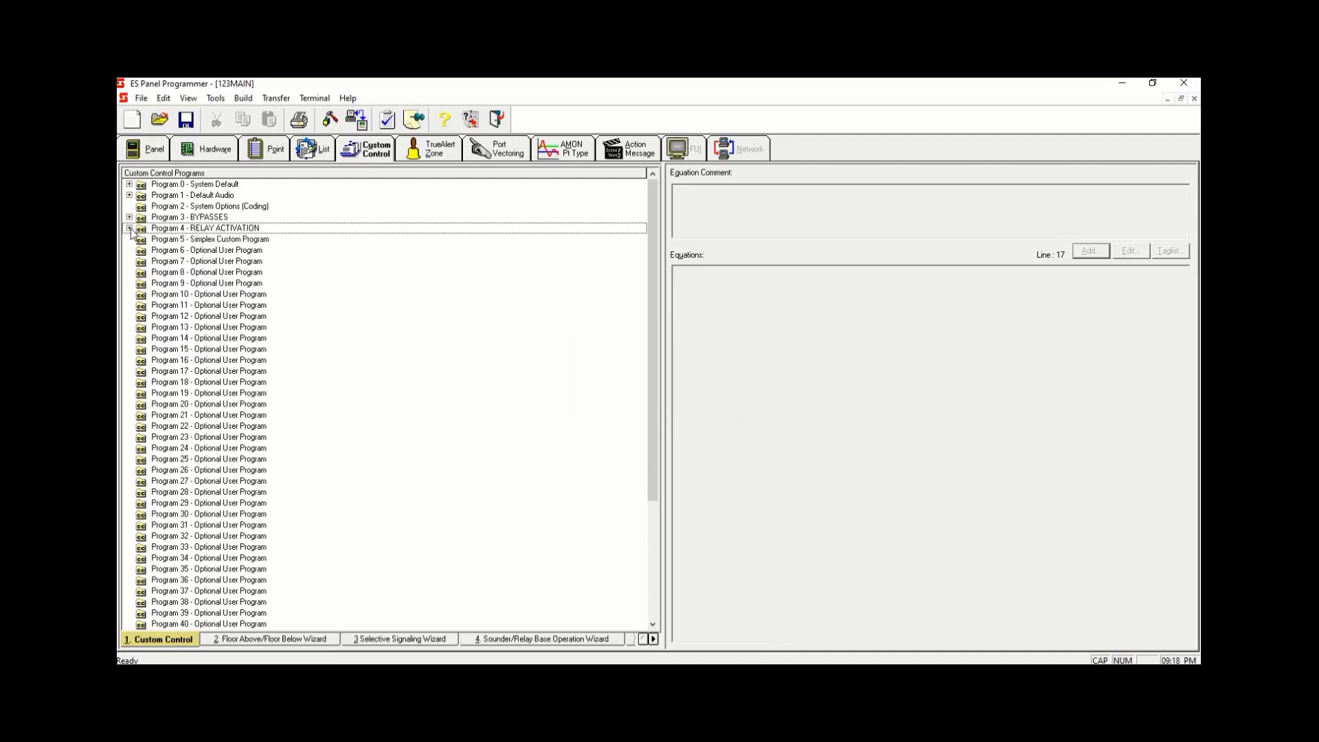
pyautogui.doubleClick(215, 240)
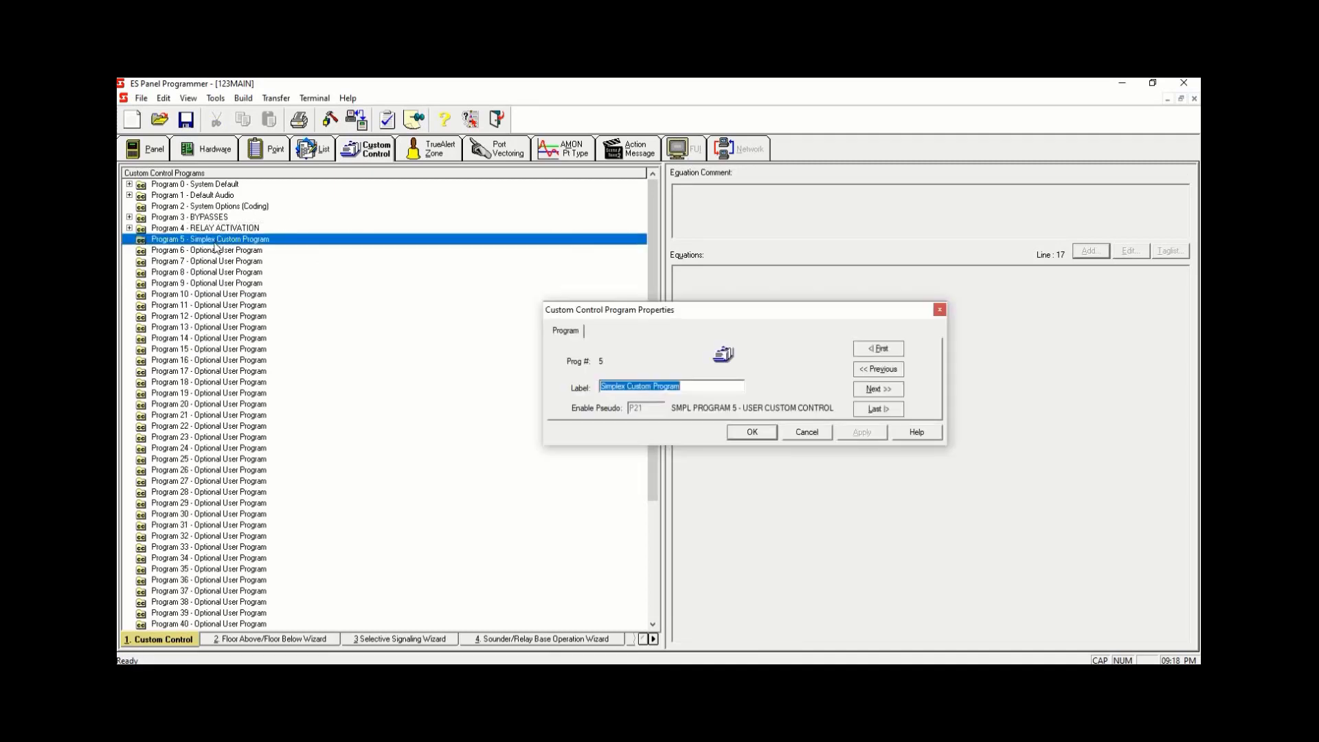
pyautogui.press('BackSpace')
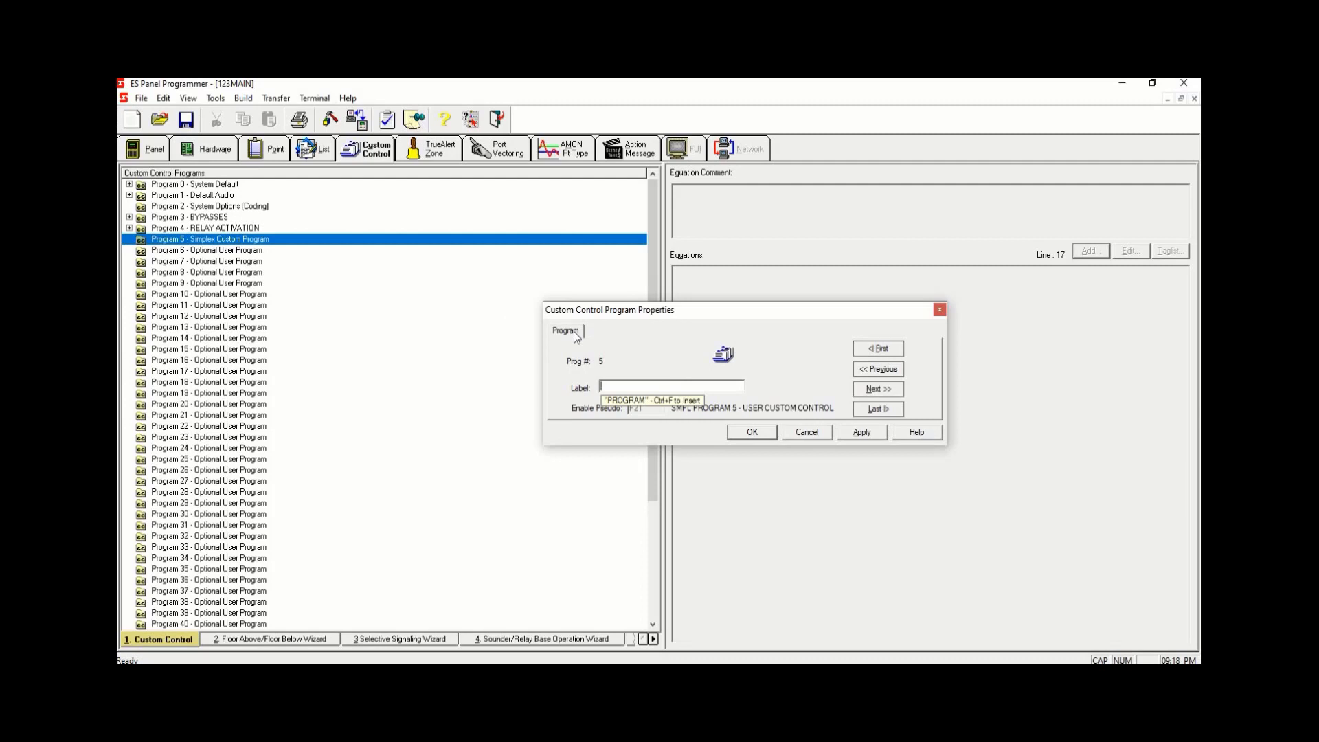
pyautogui.write('AUDIO A')
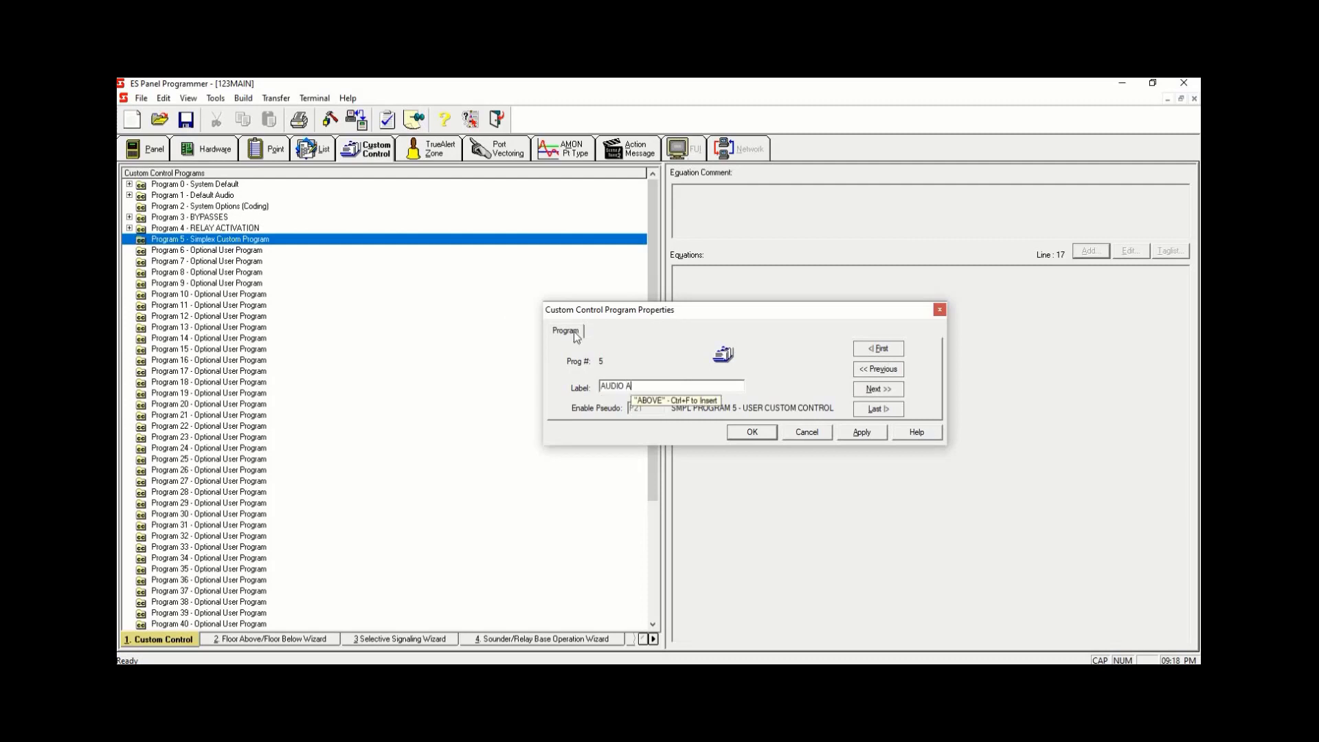
pyautogui.write('CTIVATION')
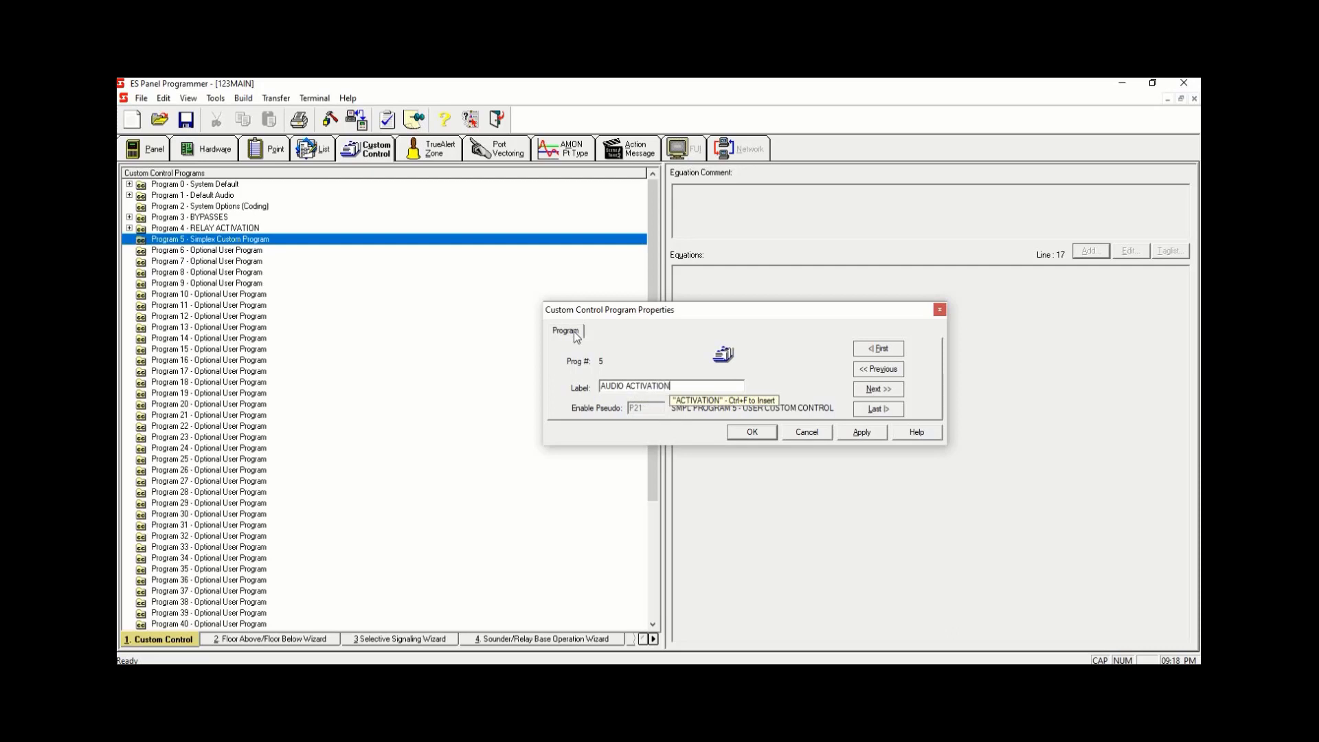
pyautogui.click(860, 431)
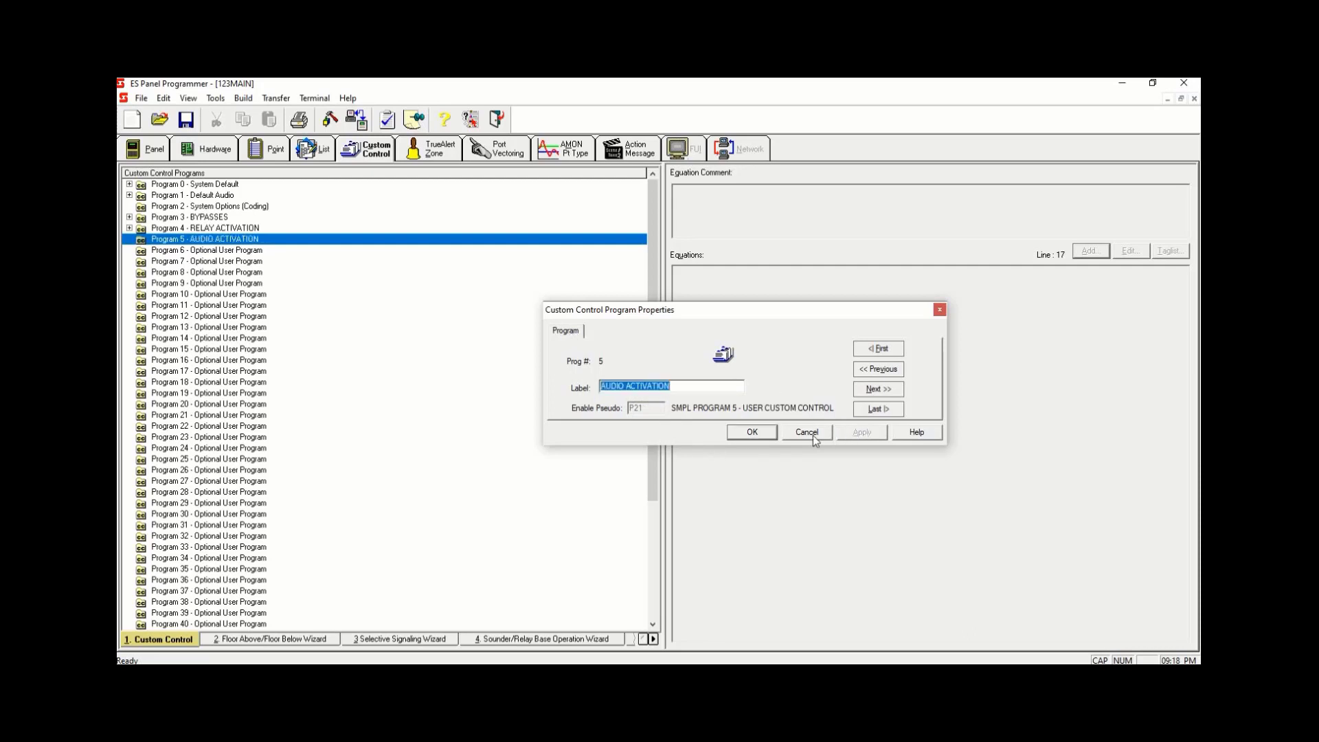
pyautogui.click(752, 431)
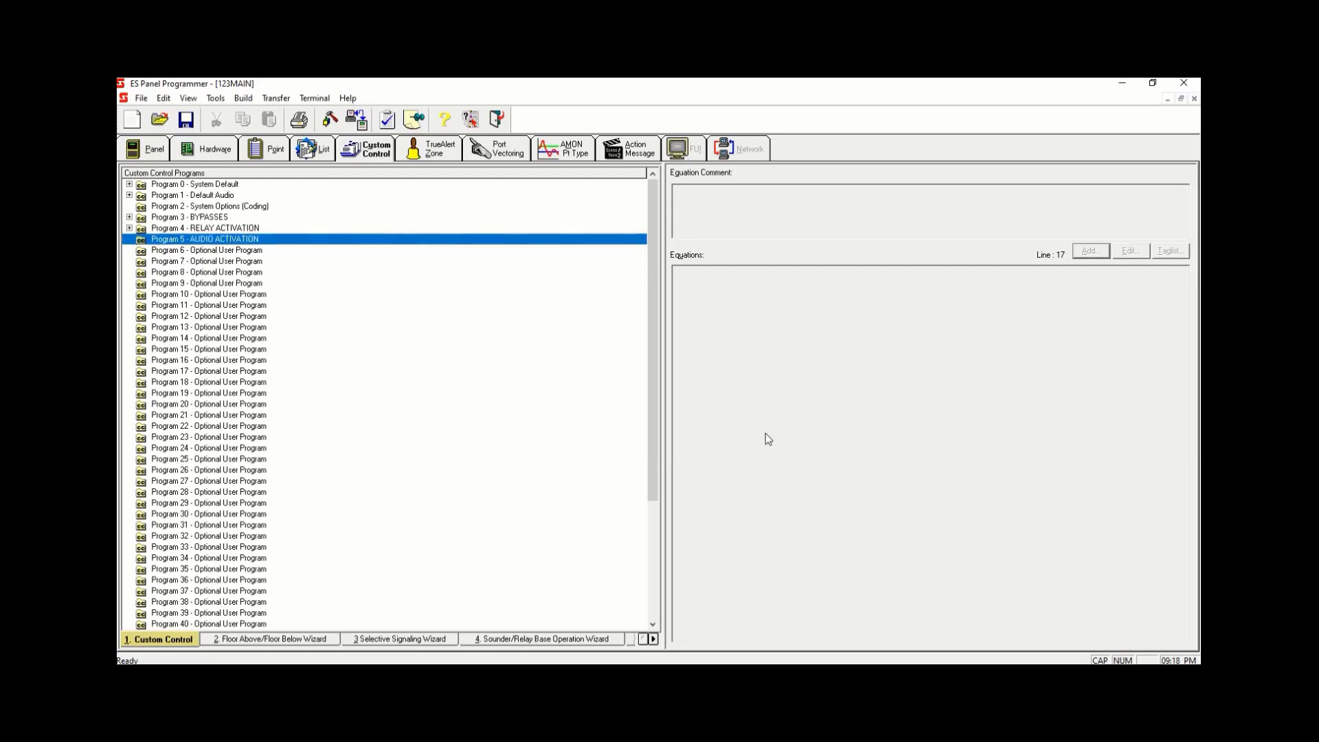
# - Add a new equation to Program 5 labelled VTG ACTIVATION and place the cursor on its inputs section
pyautogui.rightClick(454, 247)
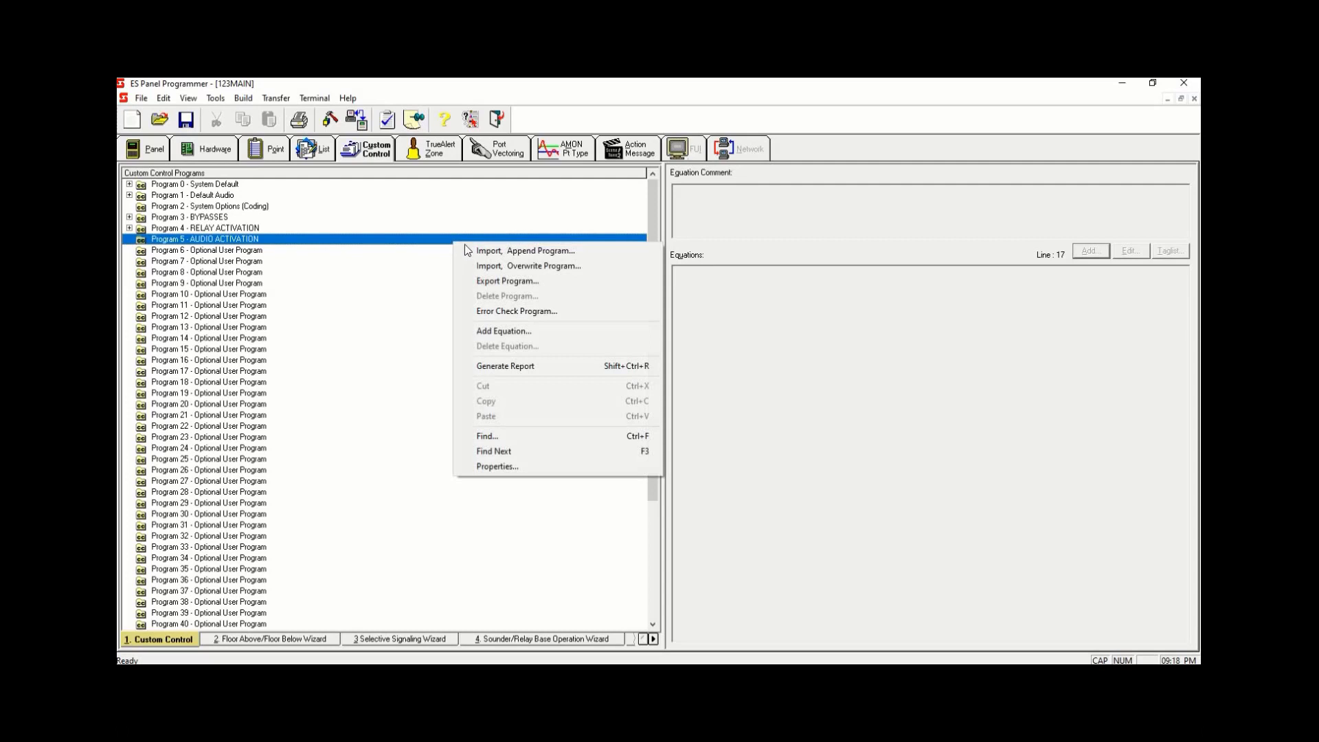
pyautogui.click(519, 331)
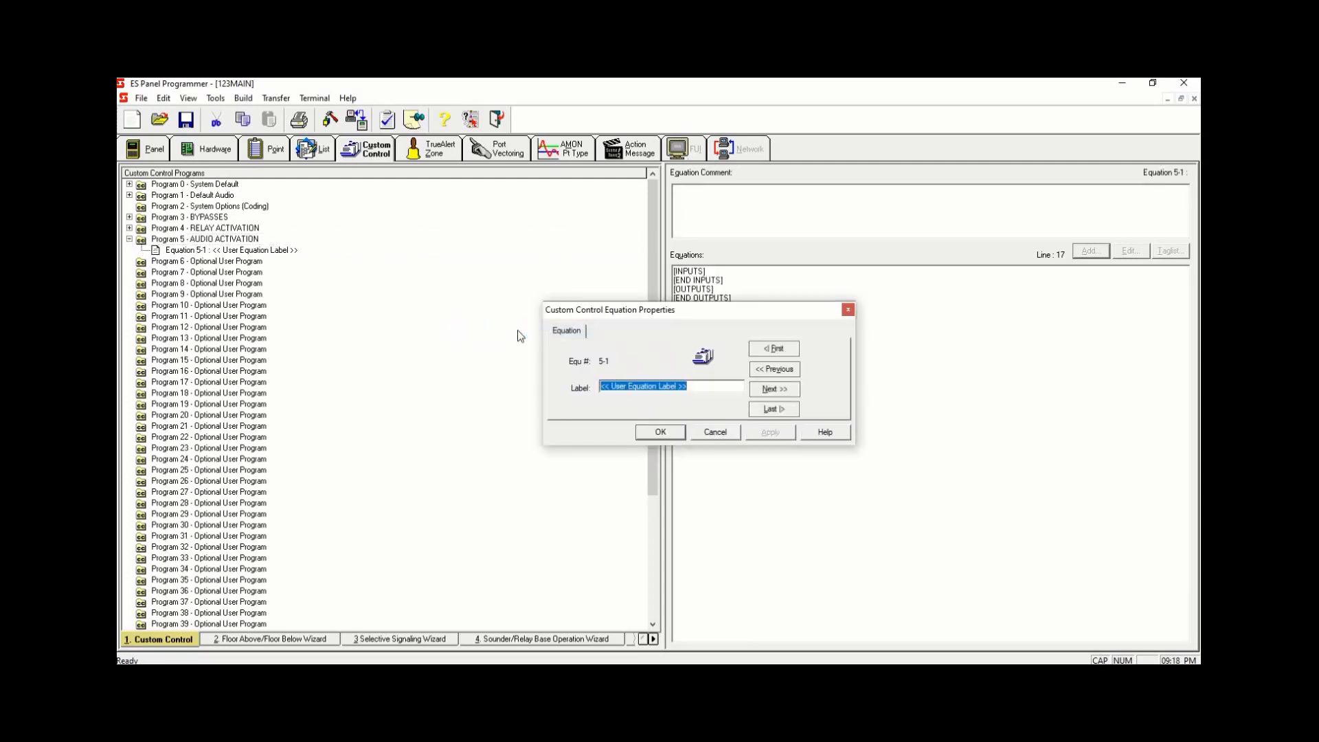
pyautogui.press('Delete')
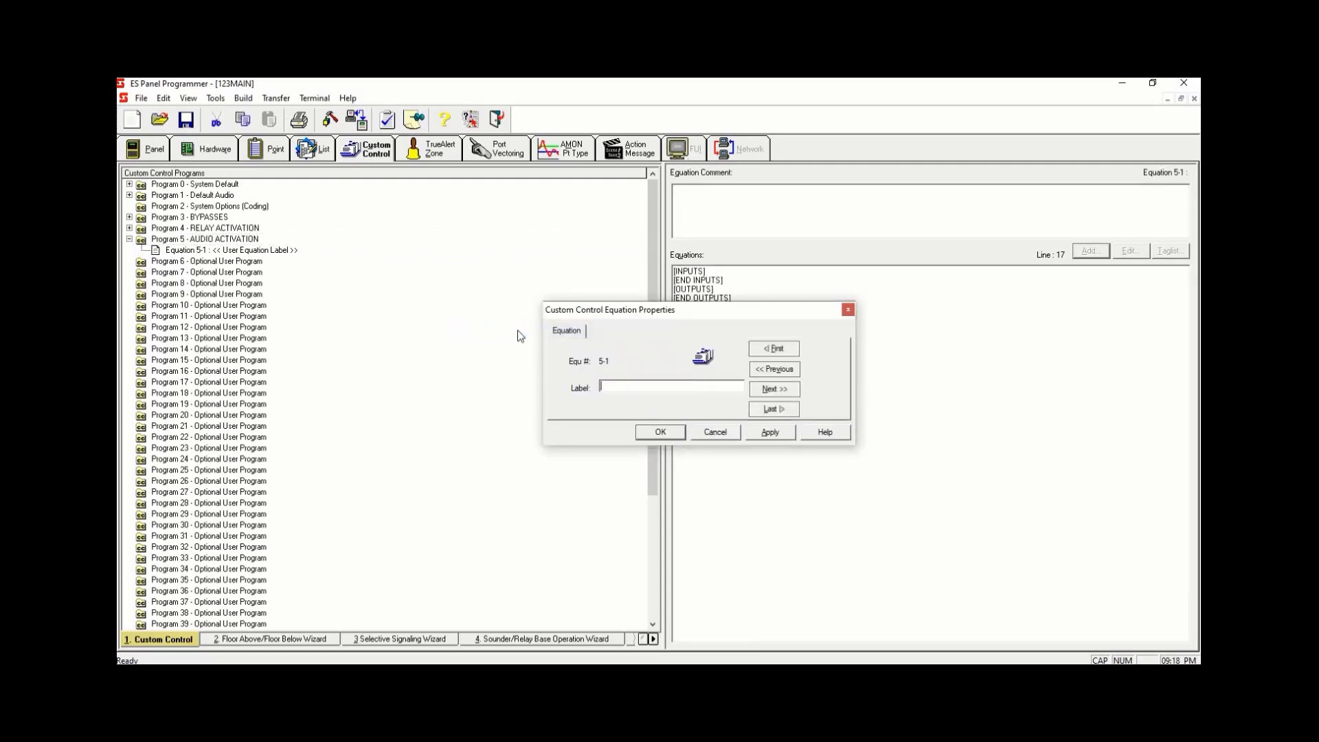
pyautogui.write('VTG ACT')
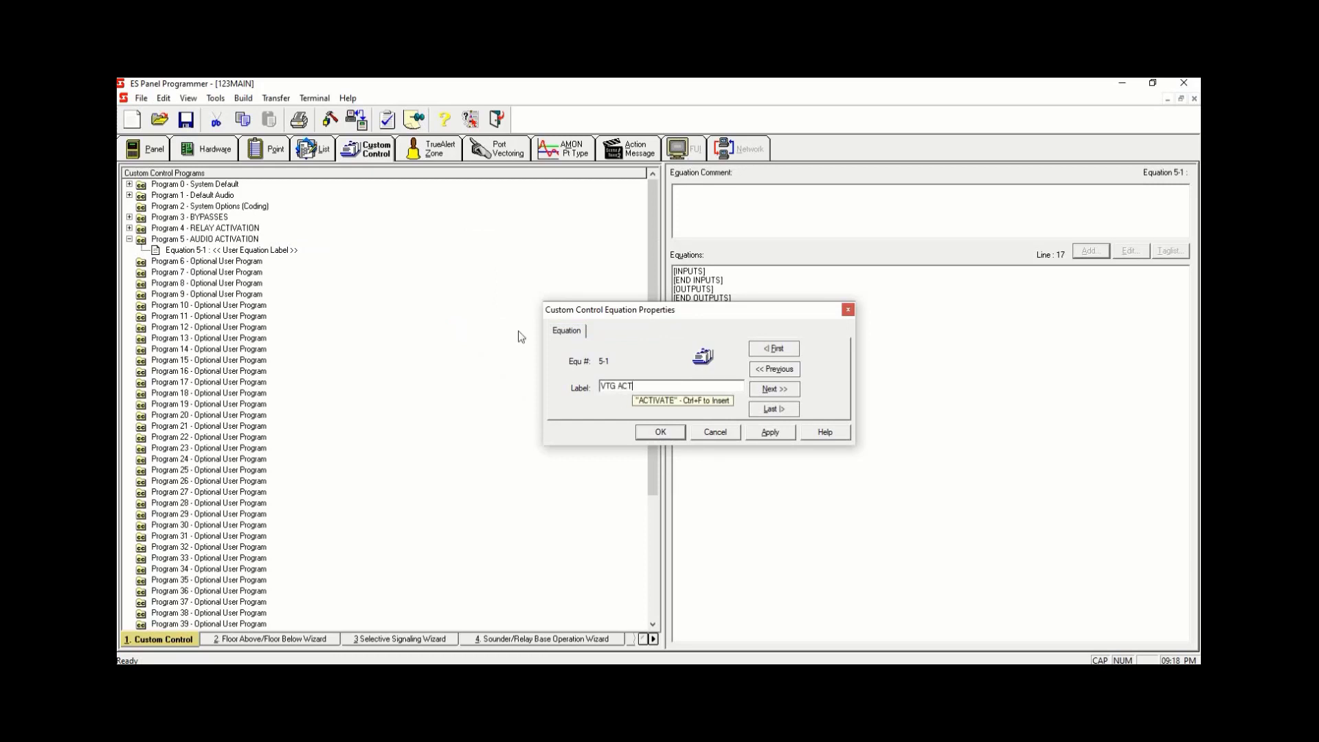
pyautogui.write('IVATION')
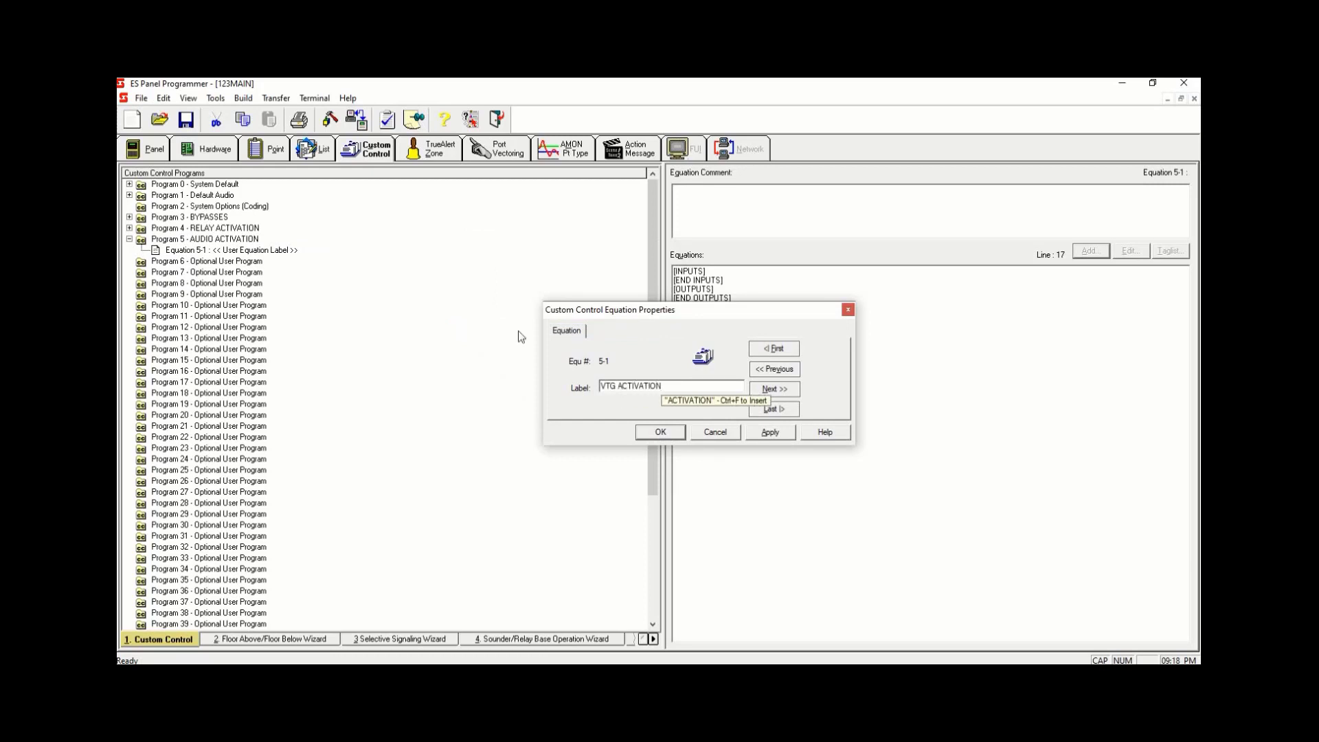
pyautogui.click(777, 433)
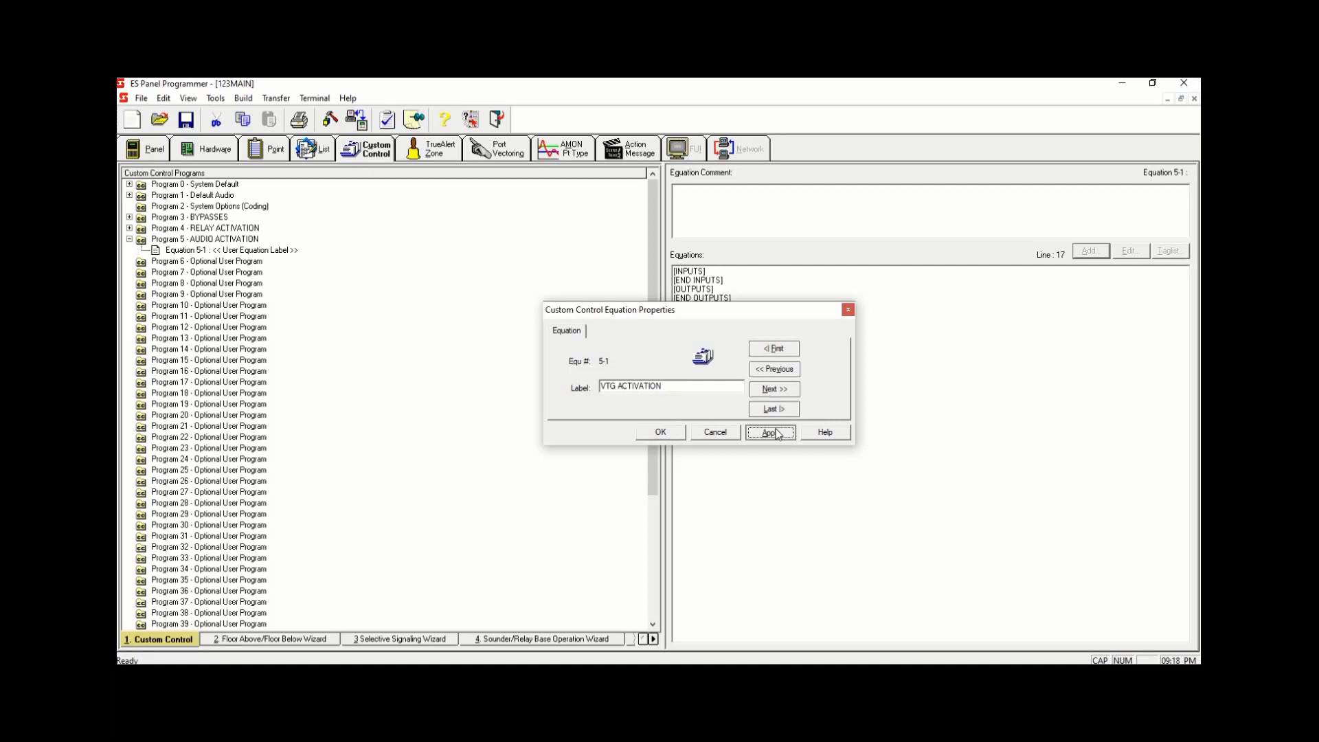
pyautogui.click(664, 432)
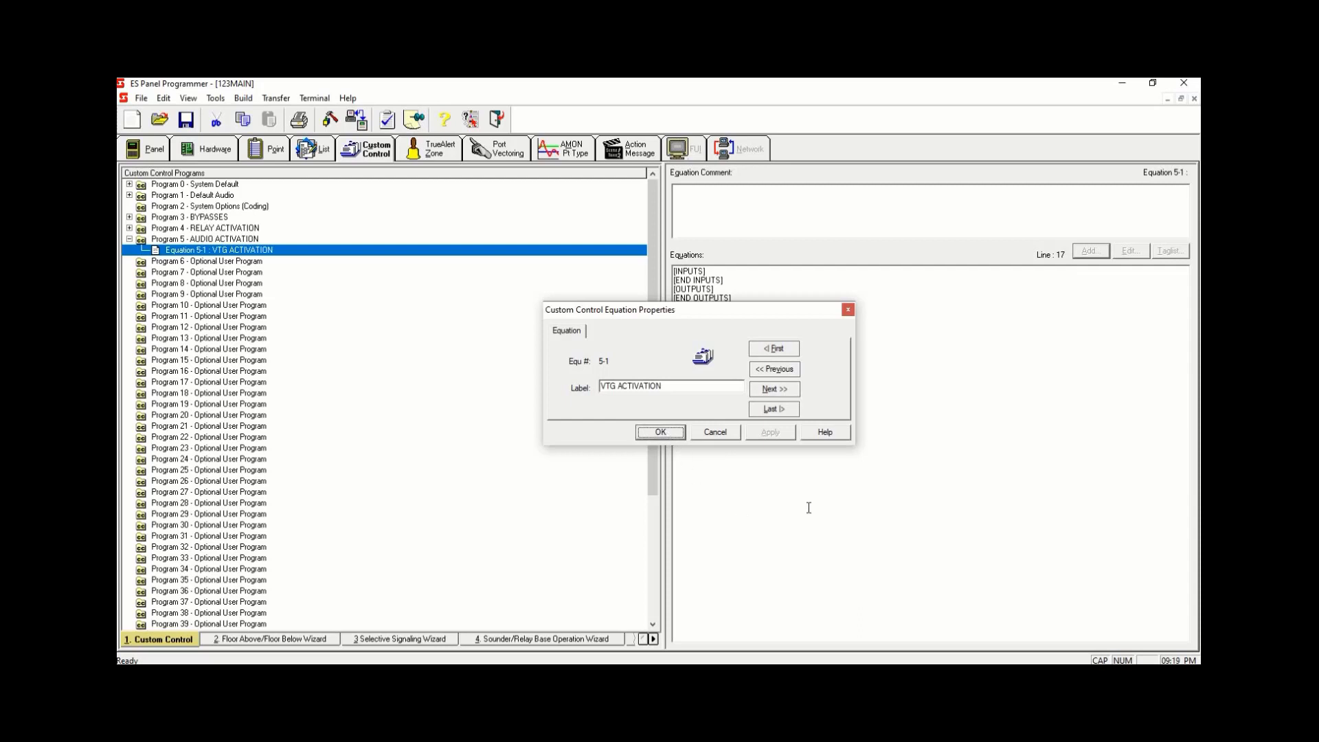
pyautogui.click(661, 433)
pyautogui.click(722, 273)
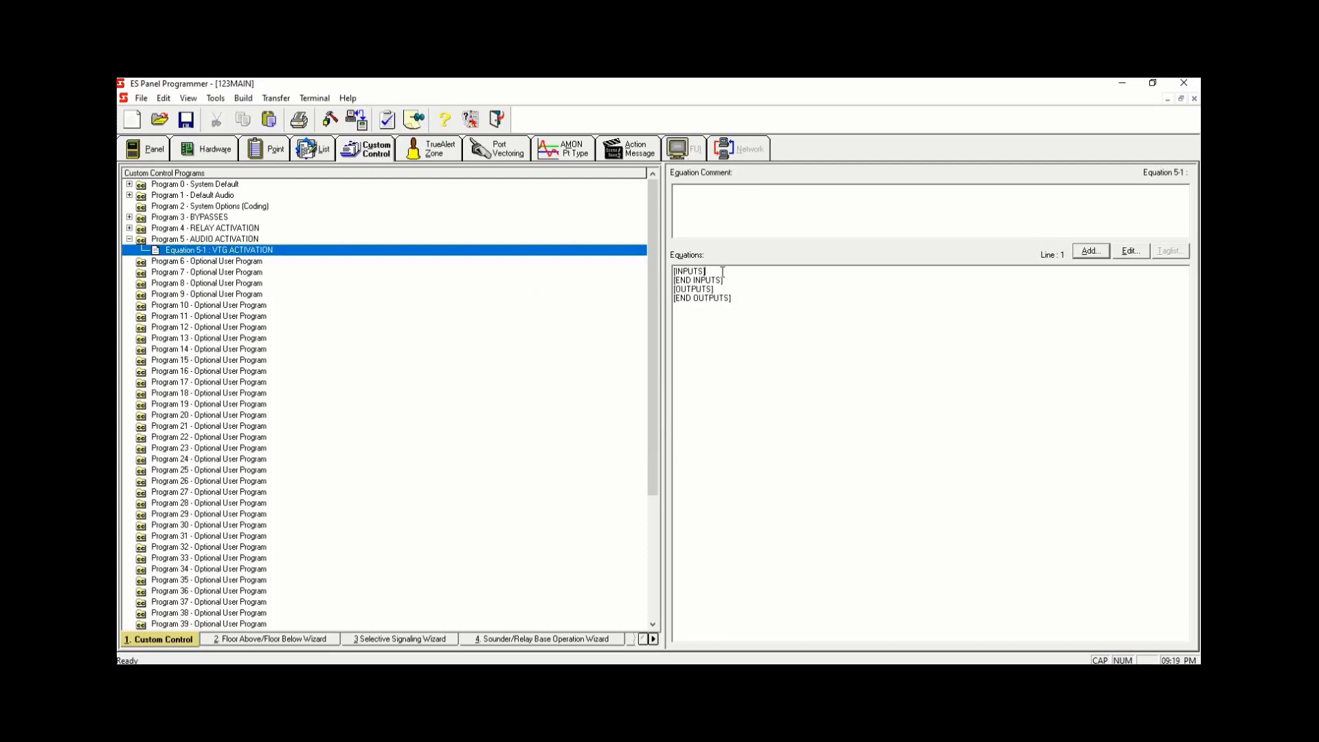
# - Add an input to Equation 5-1 with Point Status qualifier ON for system digital pseudo point P3 FIRE ALARM DETECT
pyautogui.click(1090, 250)
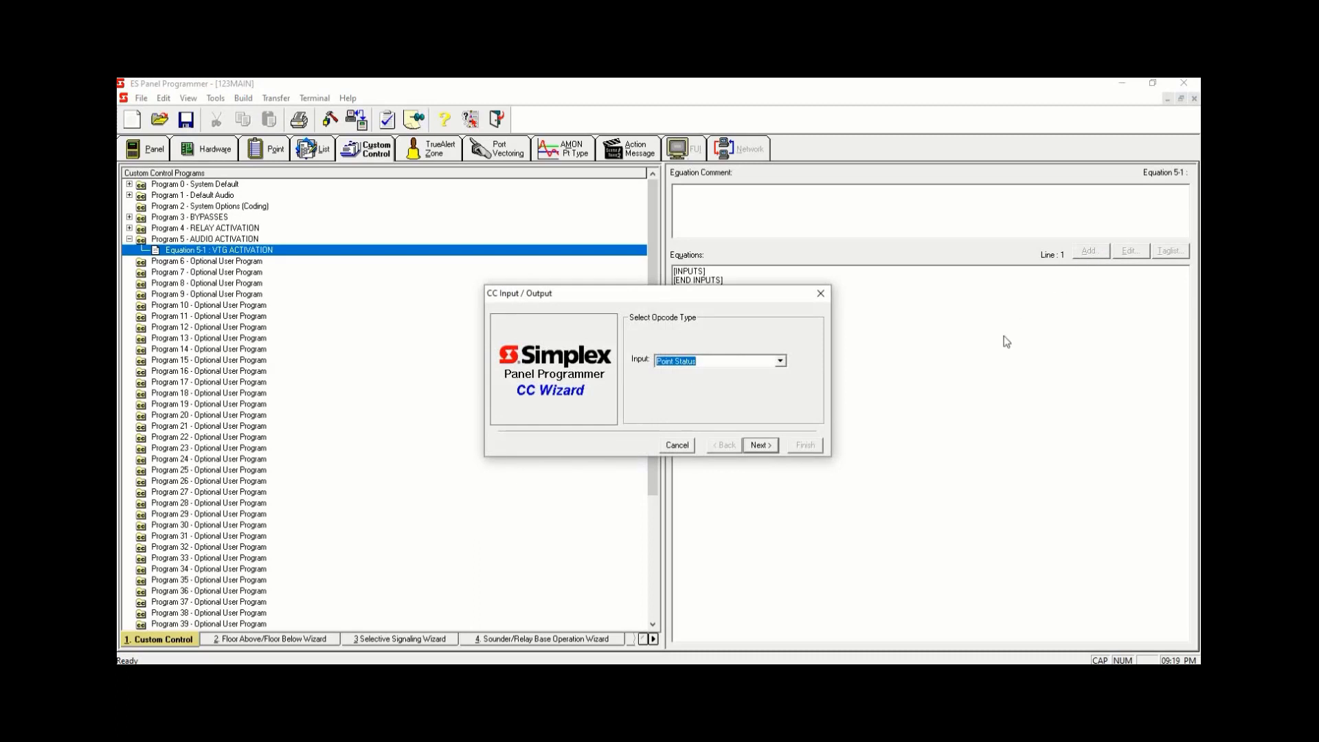
pyautogui.click(761, 445)
pyautogui.click(761, 445)
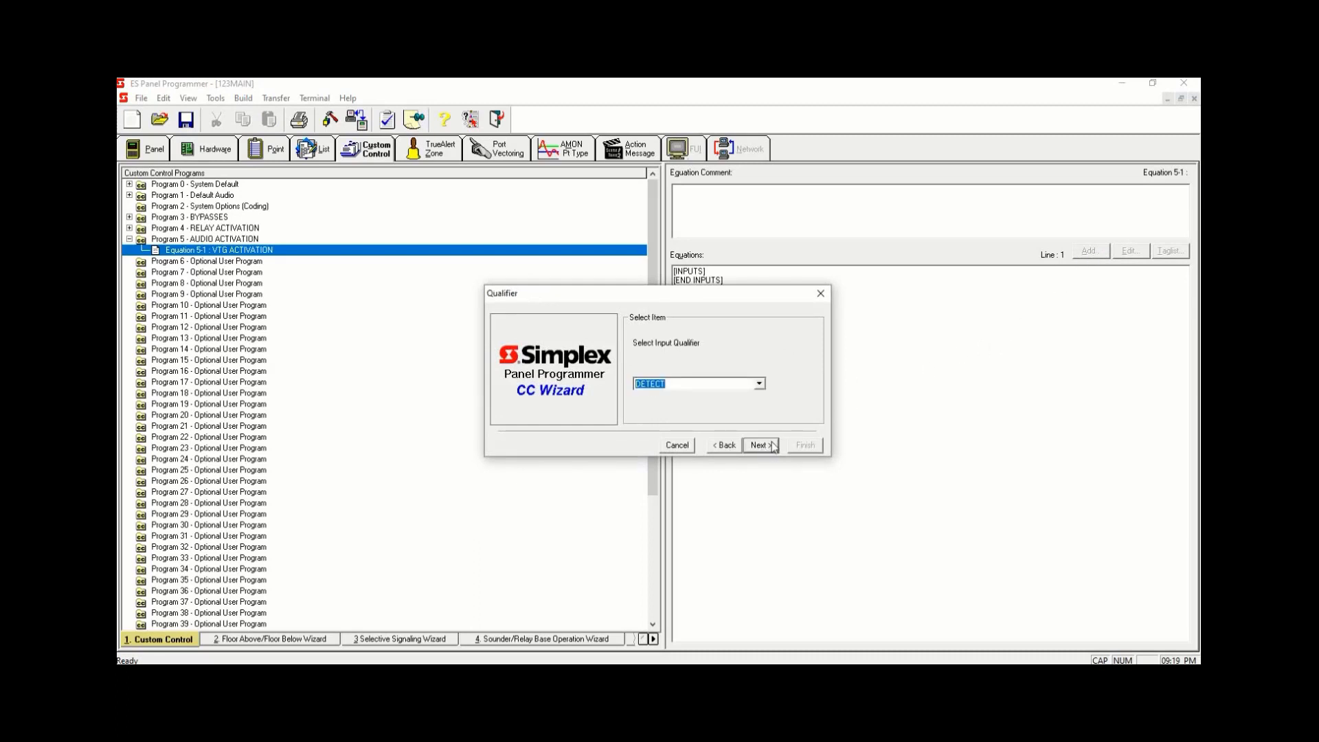
pyautogui.write('ON')
pyautogui.click(769, 445)
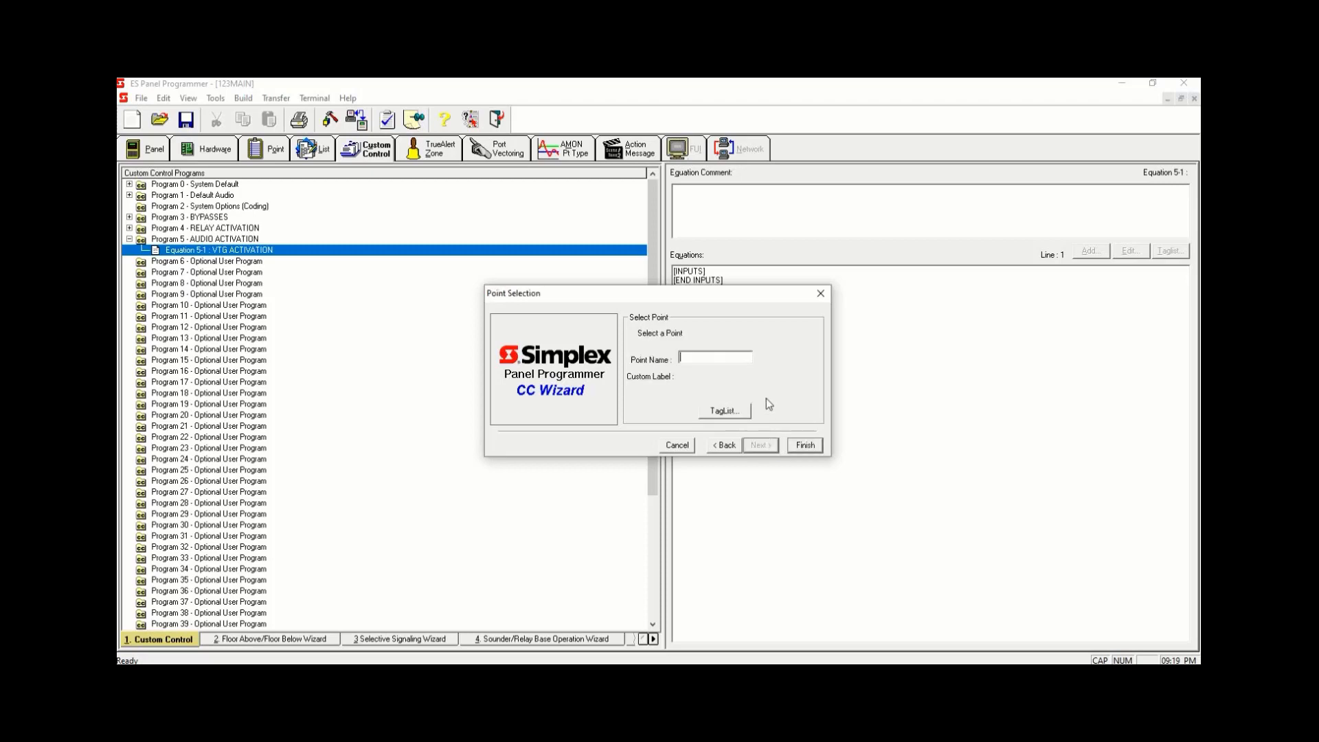
pyautogui.click(731, 415)
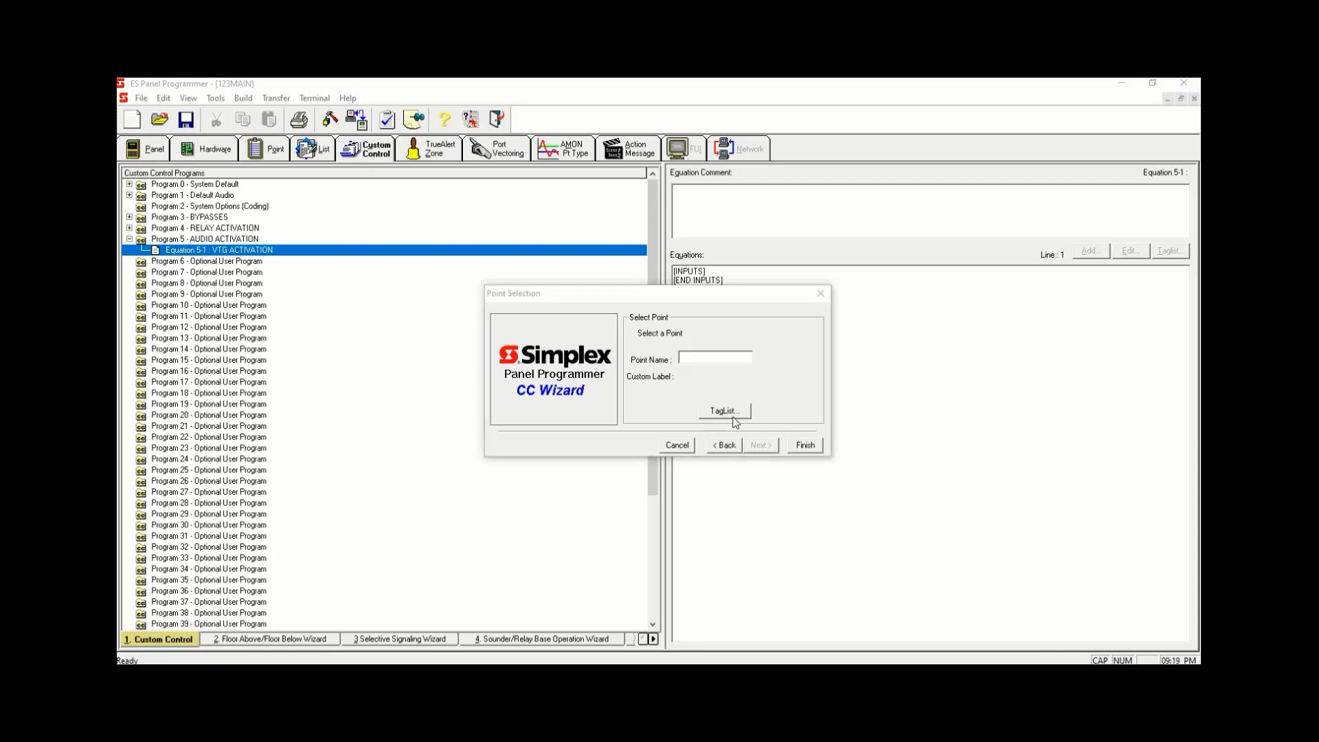
pyautogui.click(656, 255)
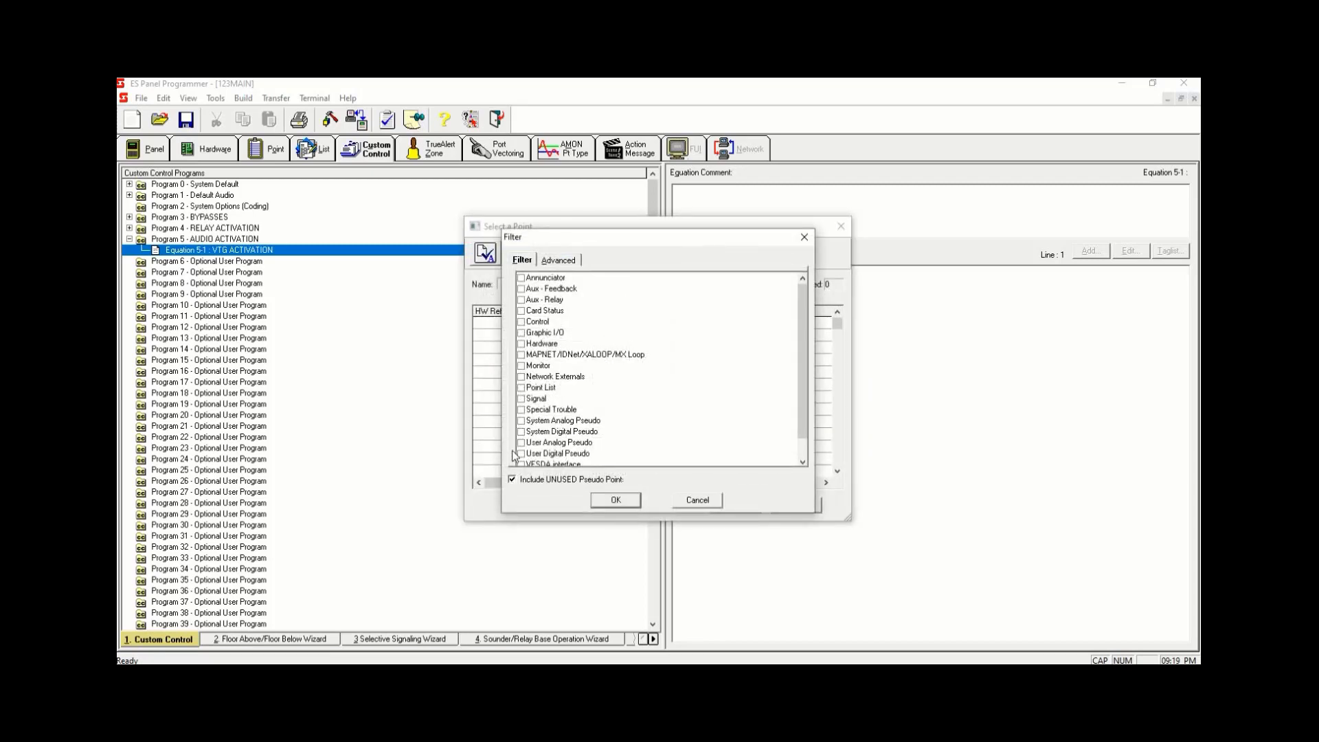
pyautogui.click(522, 431)
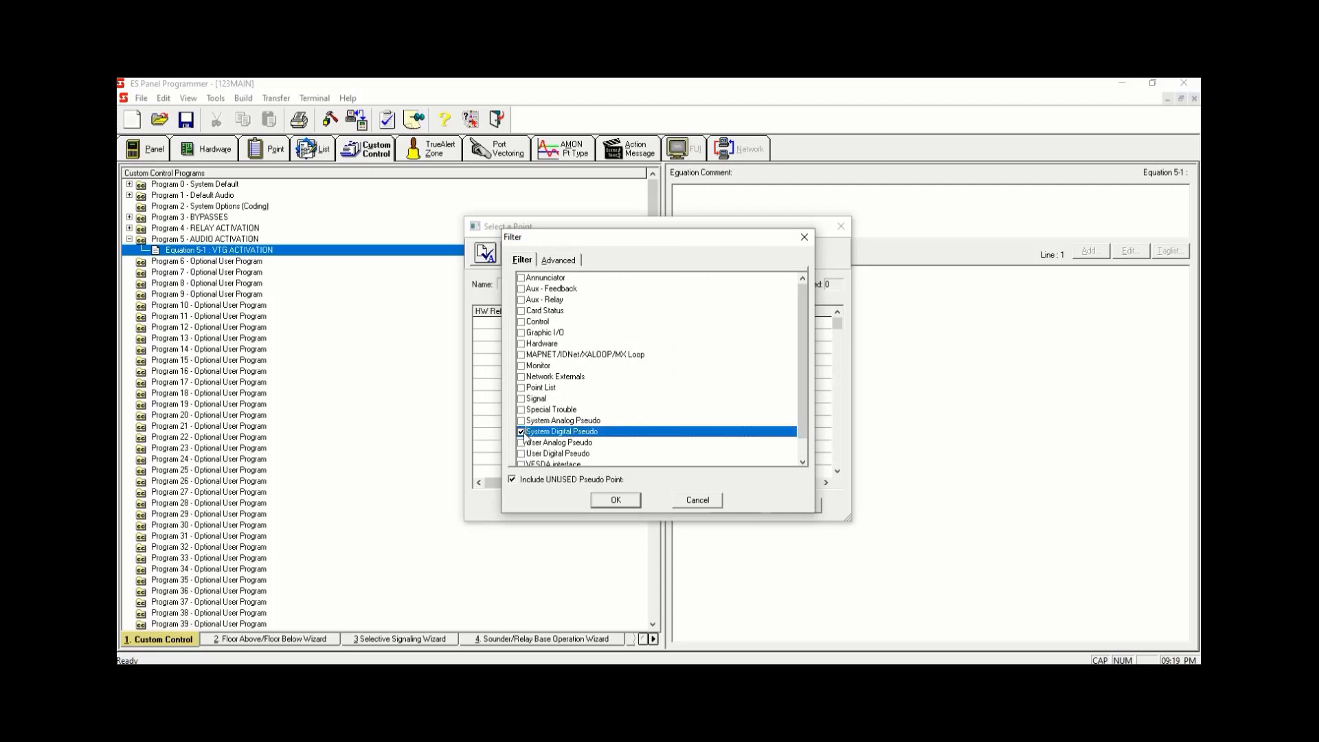
pyautogui.click(617, 502)
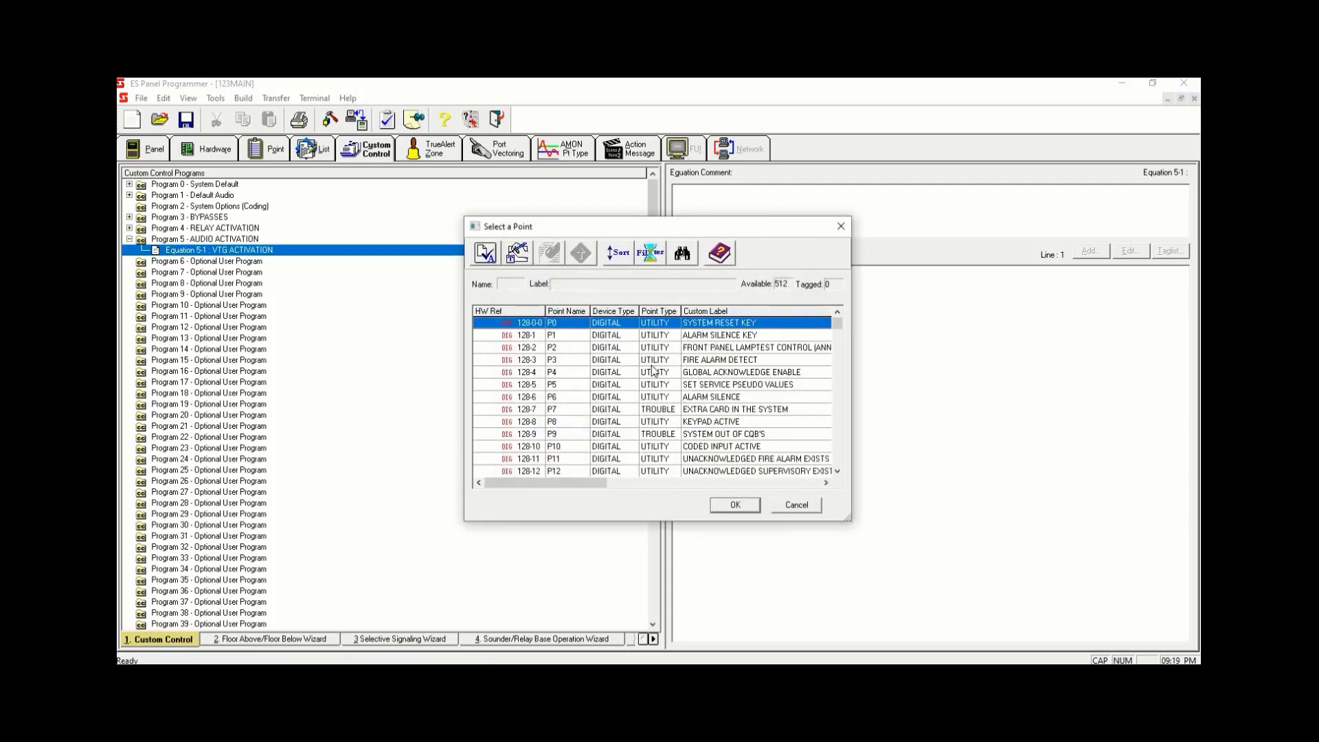
pyautogui.click(656, 362)
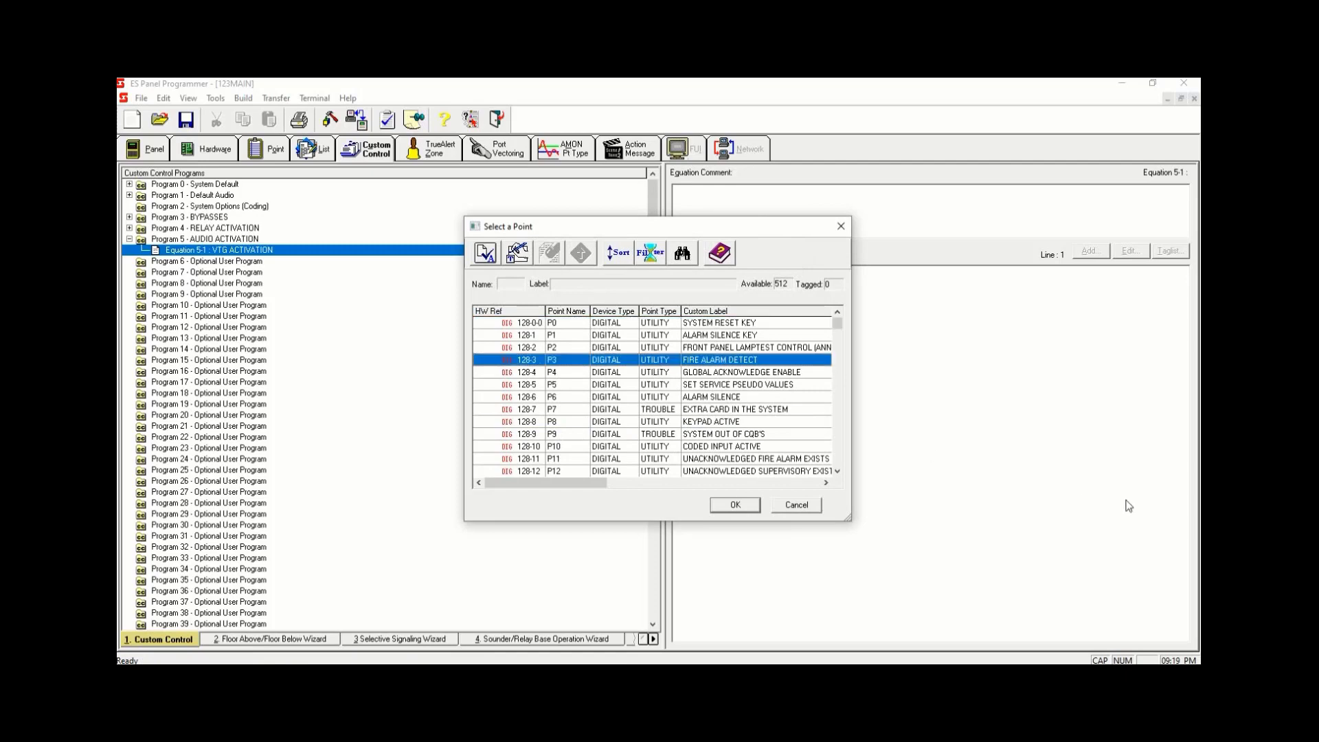
pyautogui.click(744, 506)
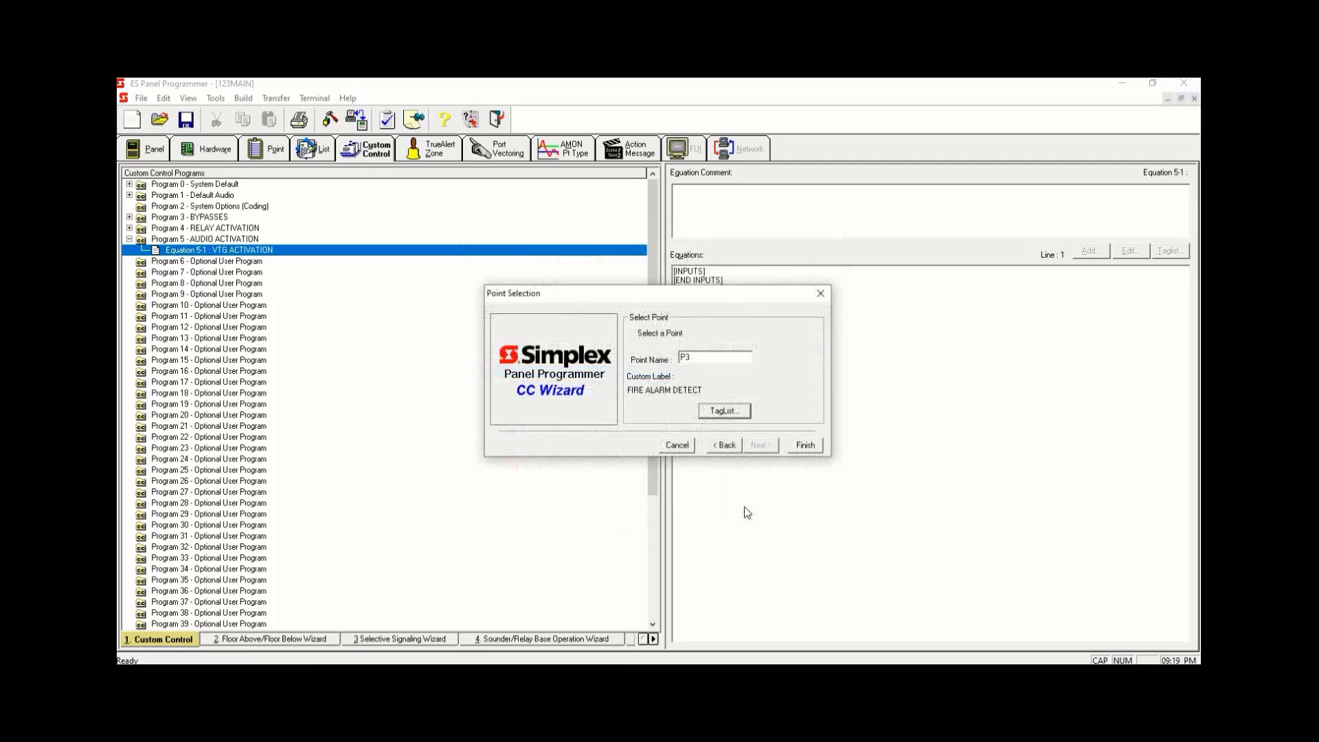
pyautogui.click(807, 446)
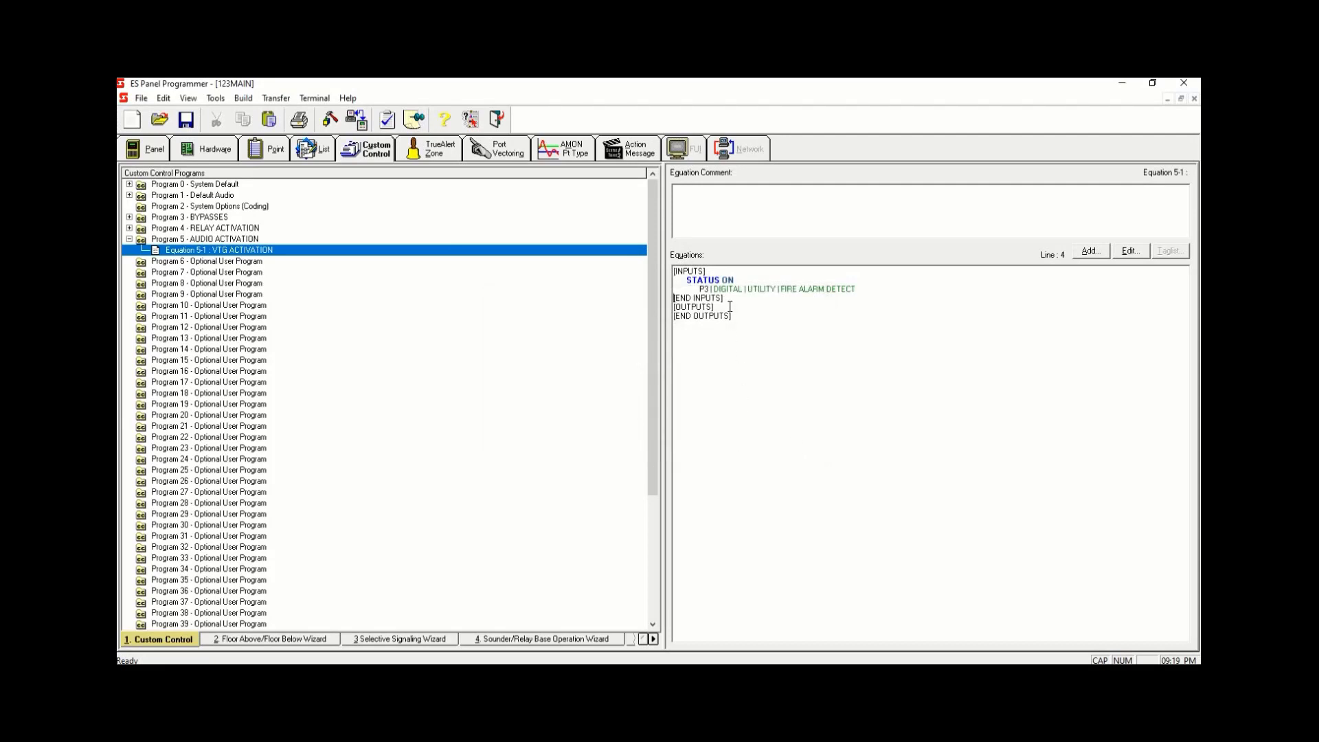
# - Start an output using the UPLAY Audio message opcode on channel CHL1
pyautogui.click(1091, 251)
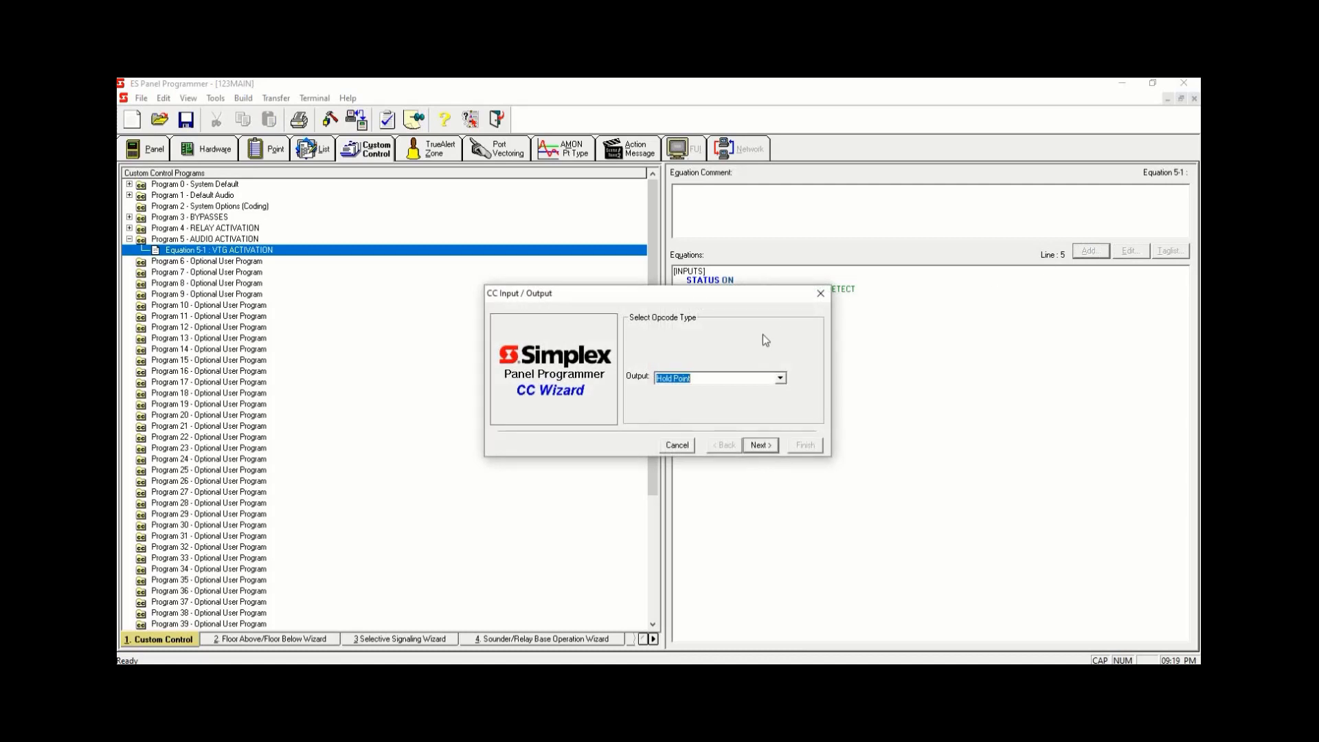
pyautogui.write('UPLAY Audio message')
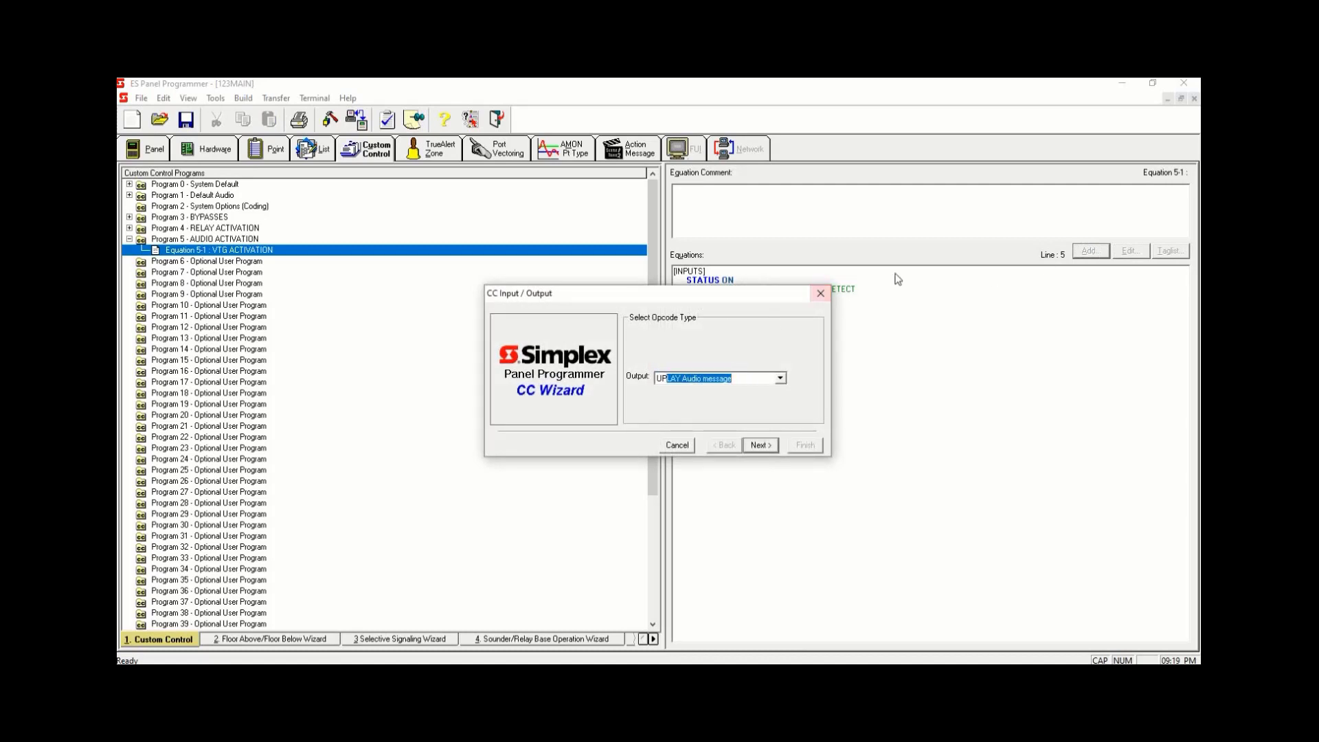
pyautogui.click(760, 443)
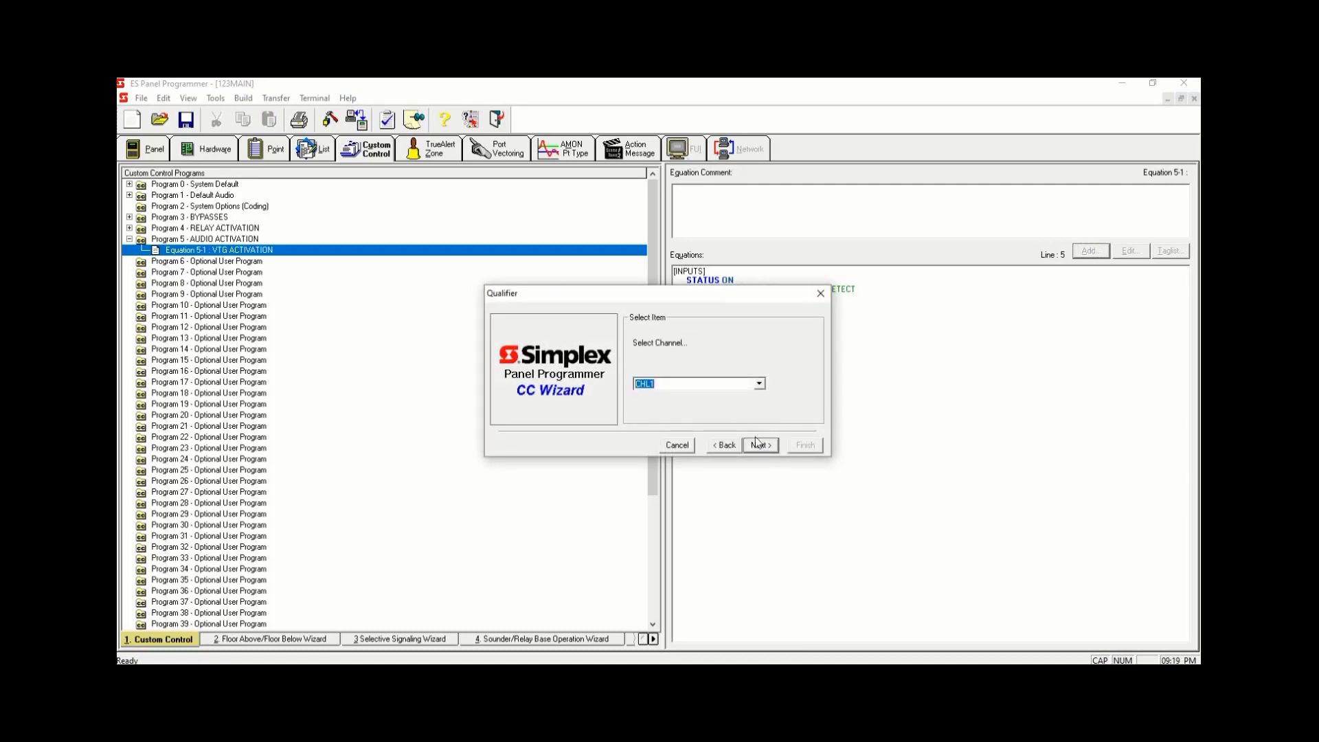
pyautogui.click(760, 386)
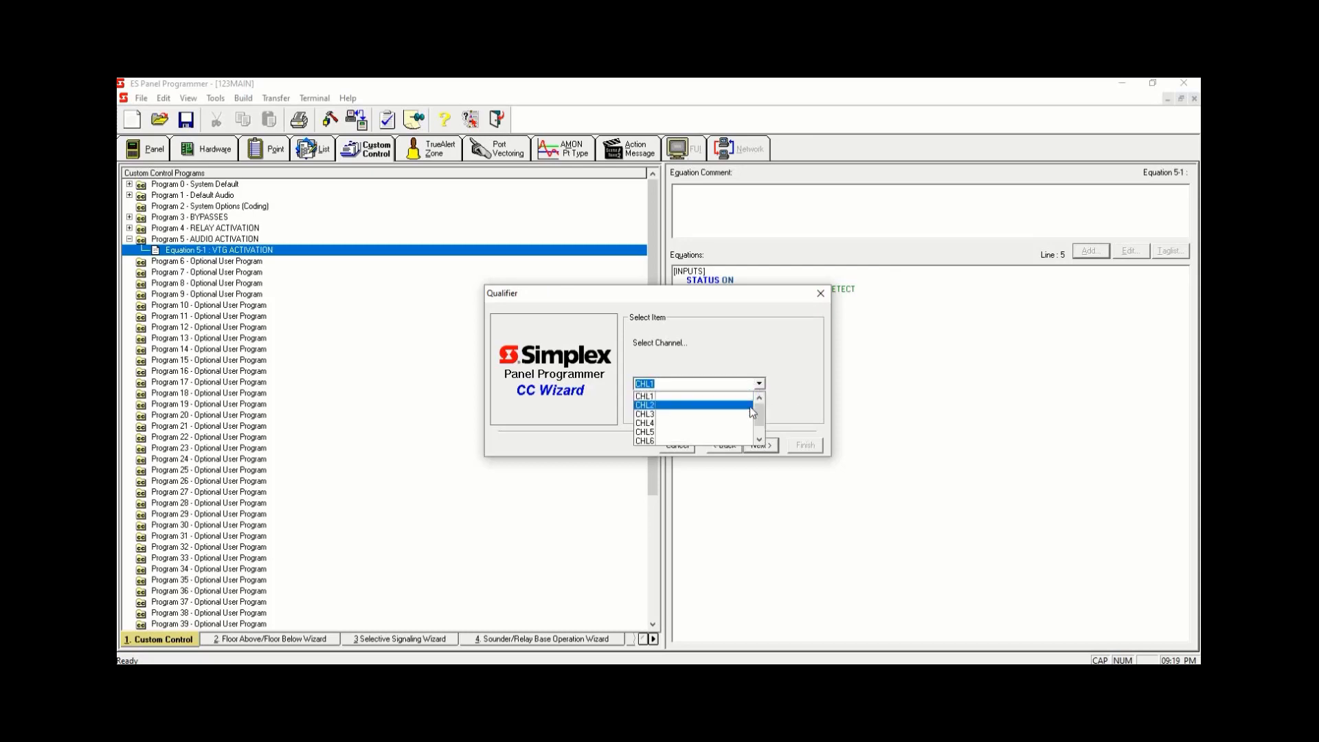
pyautogui.scroll(-1, 764, 434)
pyautogui.click(760, 396)
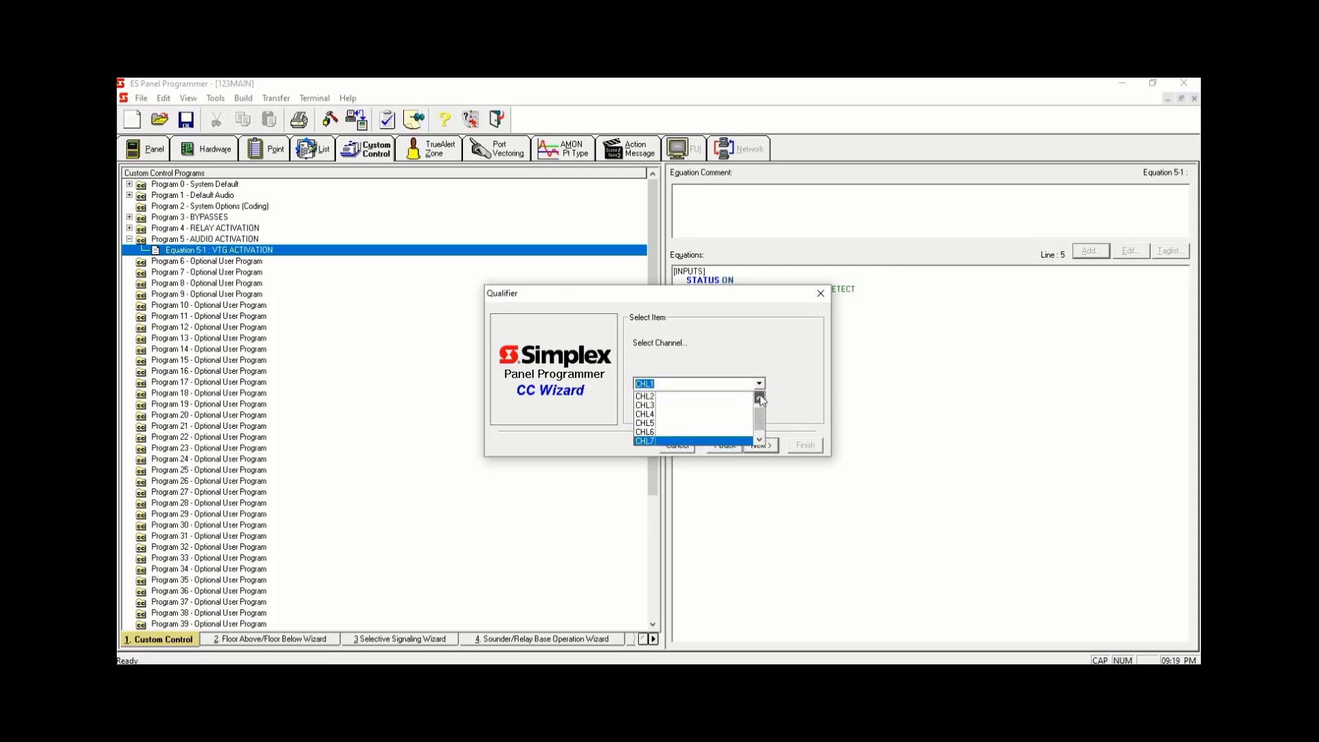
pyautogui.click(760, 395)
pyautogui.click(732, 404)
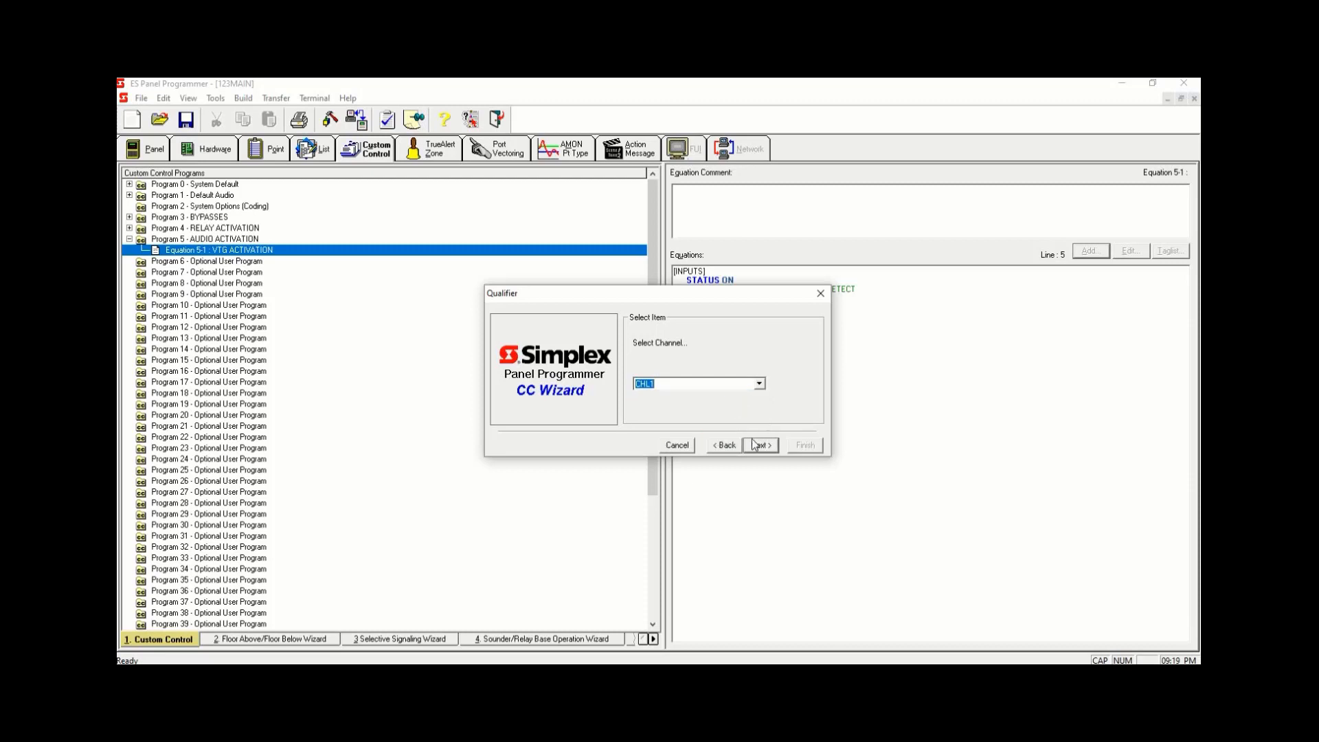
pyautogui.click(761, 446)
# - Set the audio output to message 11, with no volume effect or speaker list, and set priority 9
pyautogui.click(712, 384)
pyautogui.write('1')
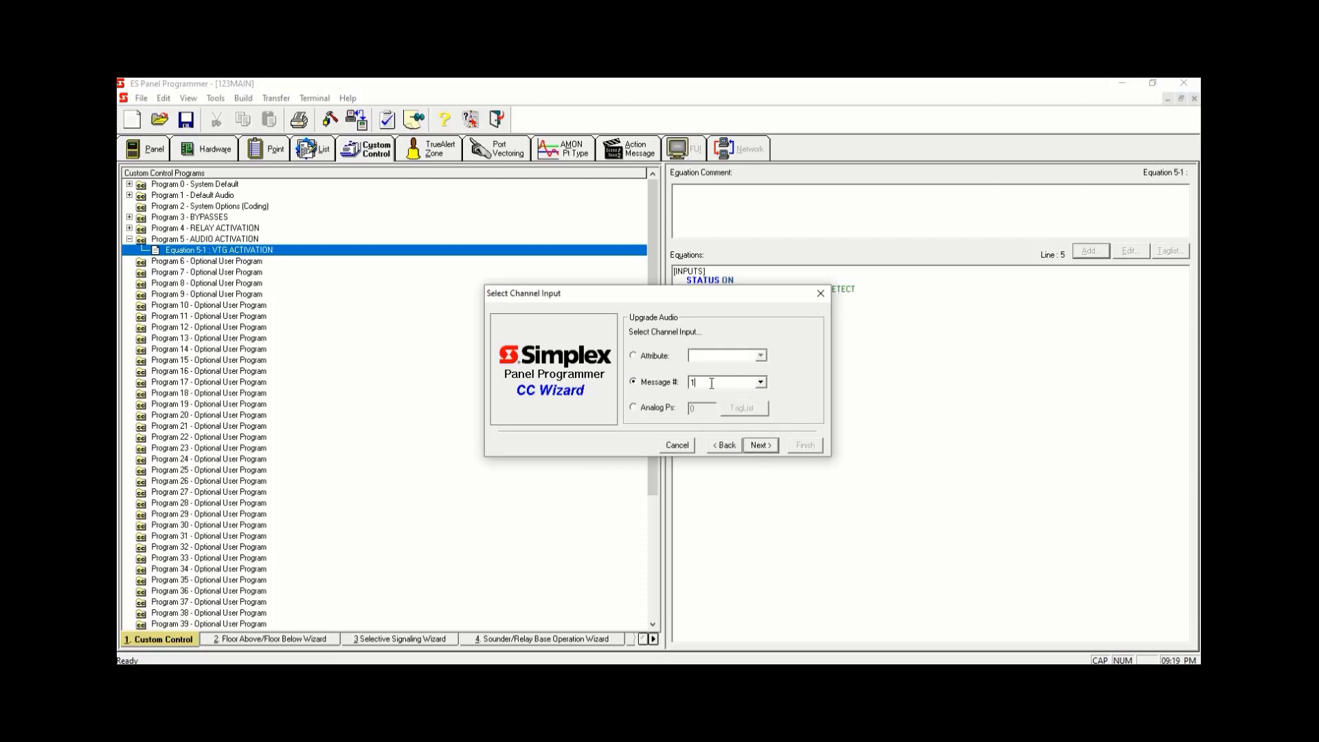
pyautogui.write('1')
pyautogui.click(756, 444)
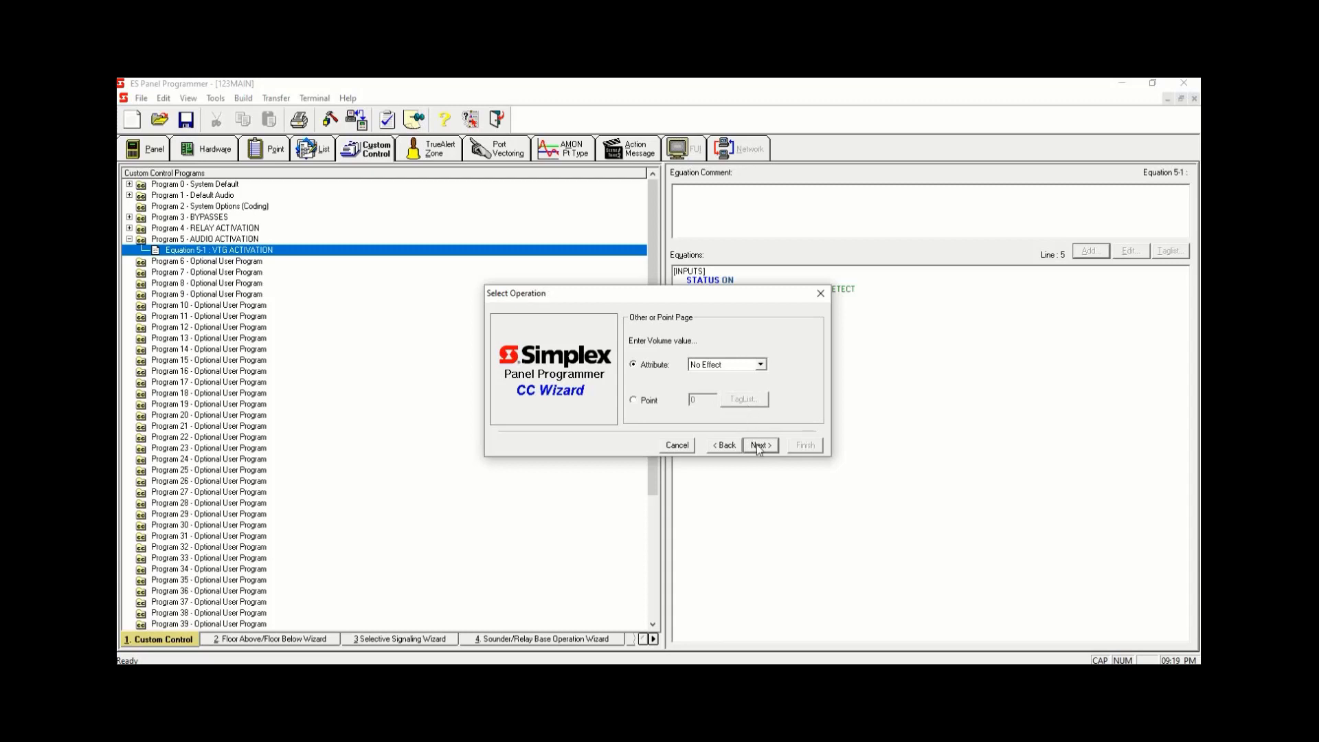
pyautogui.click(756, 444)
pyautogui.click(756, 444)
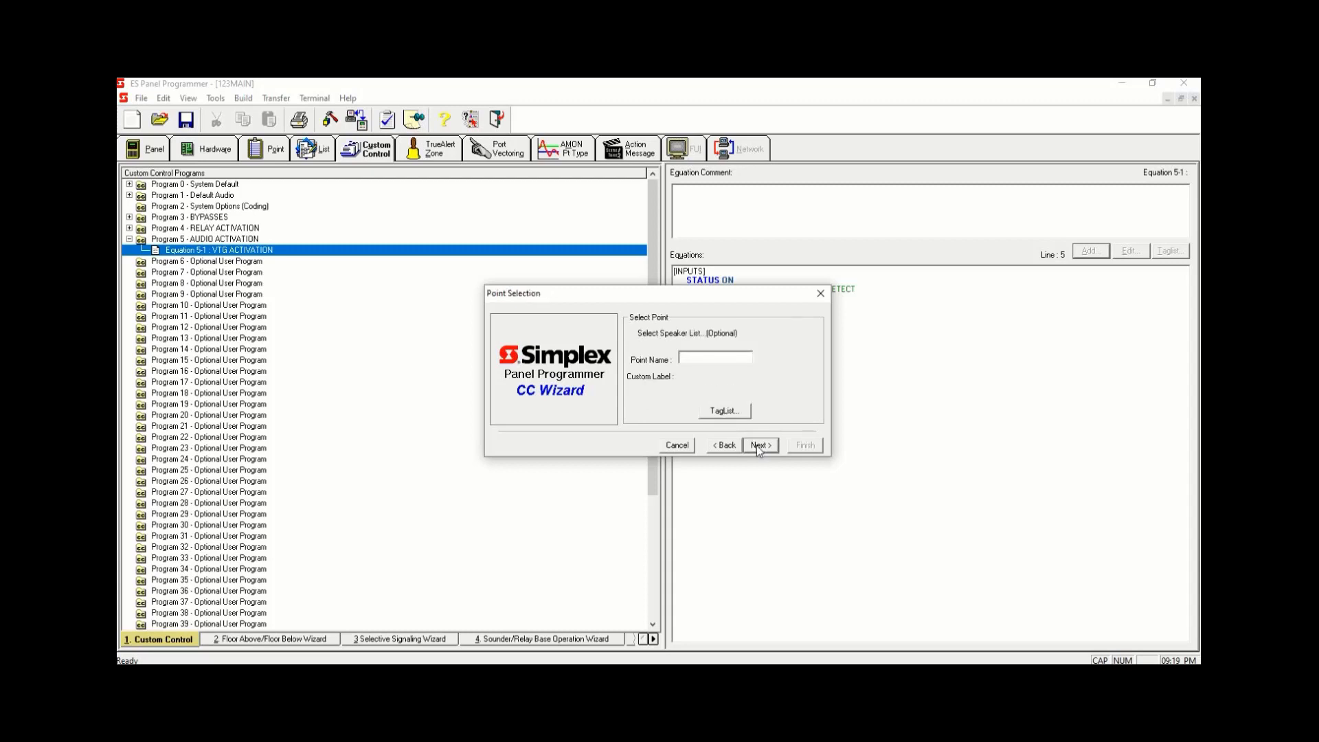
pyautogui.click(756, 445)
pyautogui.click(756, 445)
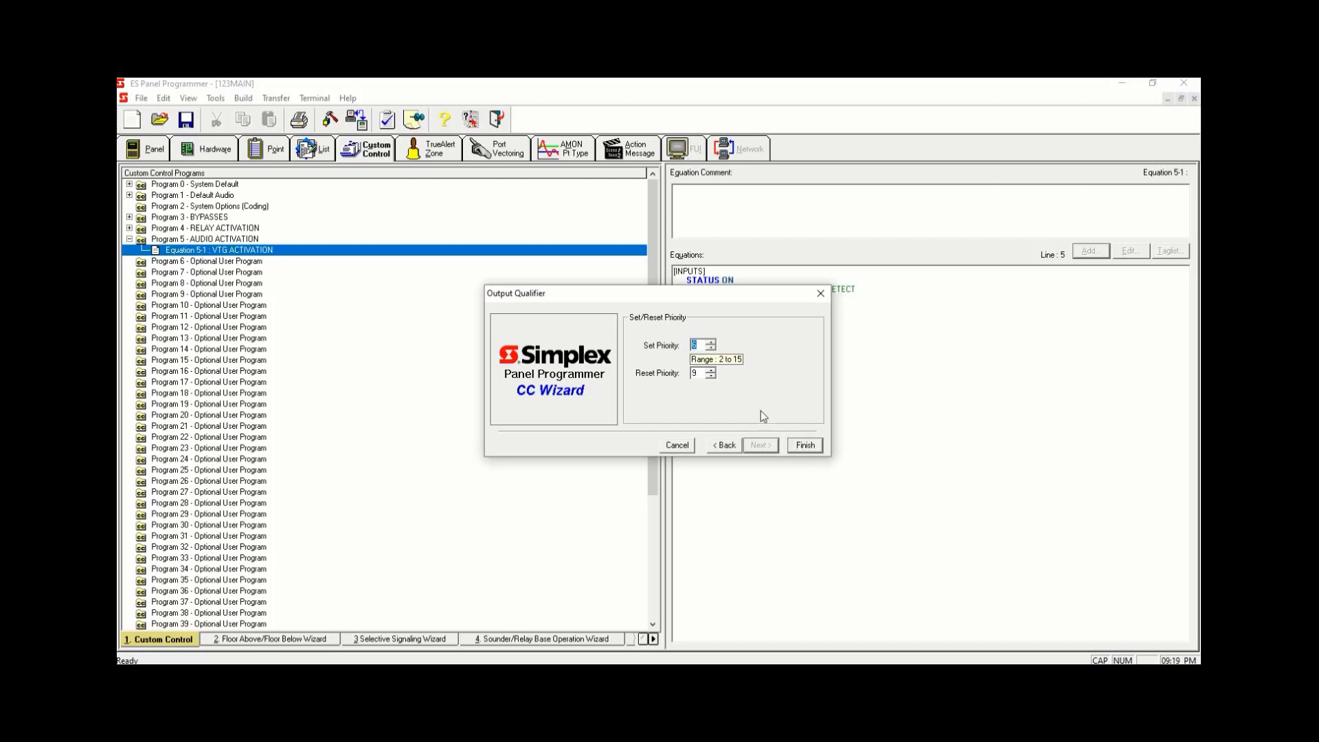
pyautogui.write('9')
pyautogui.click(813, 448)
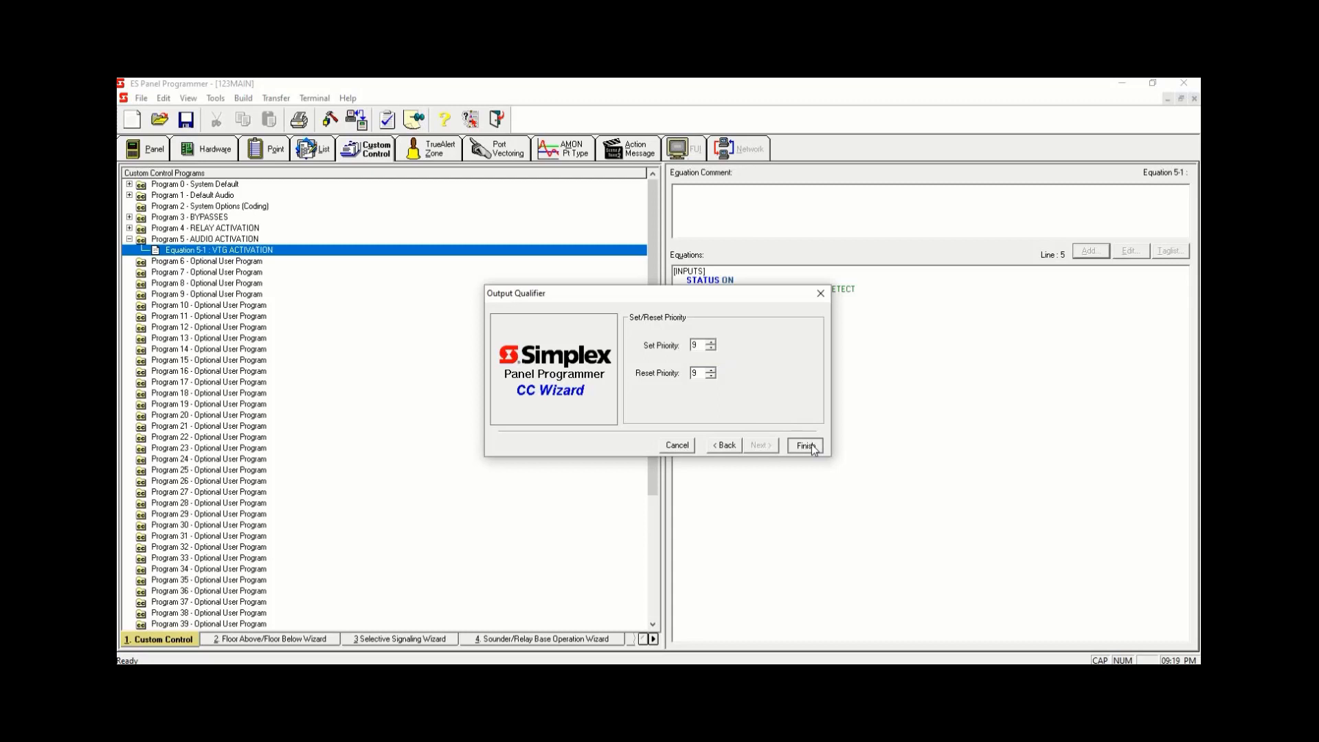
pyautogui.click(805, 446)
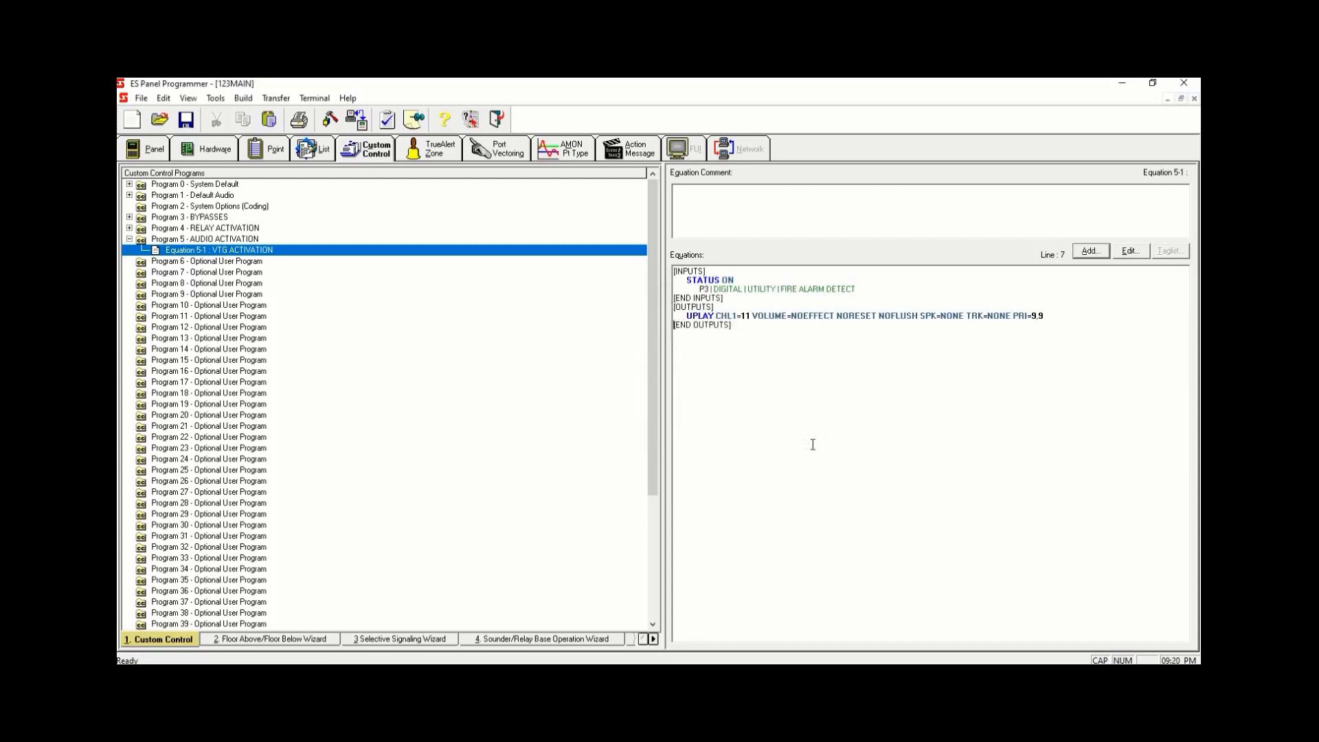
# - Add another output line using the Hold Point opcode, keeping the default priorities
pyautogui.click(1050, 317)
pyautogui.press('Return')
pyautogui.click(1102, 252)
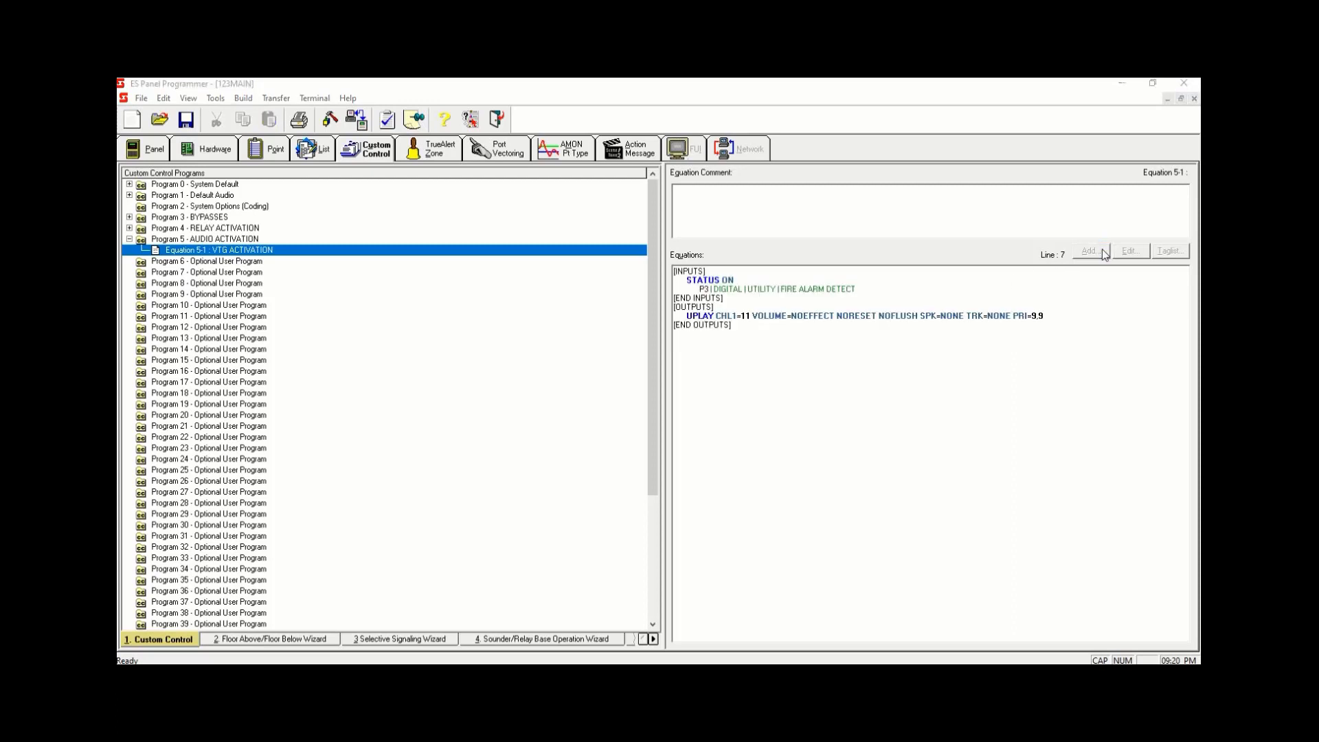
pyautogui.moveTo(743, 290); pyautogui.dragTo(774, 325)
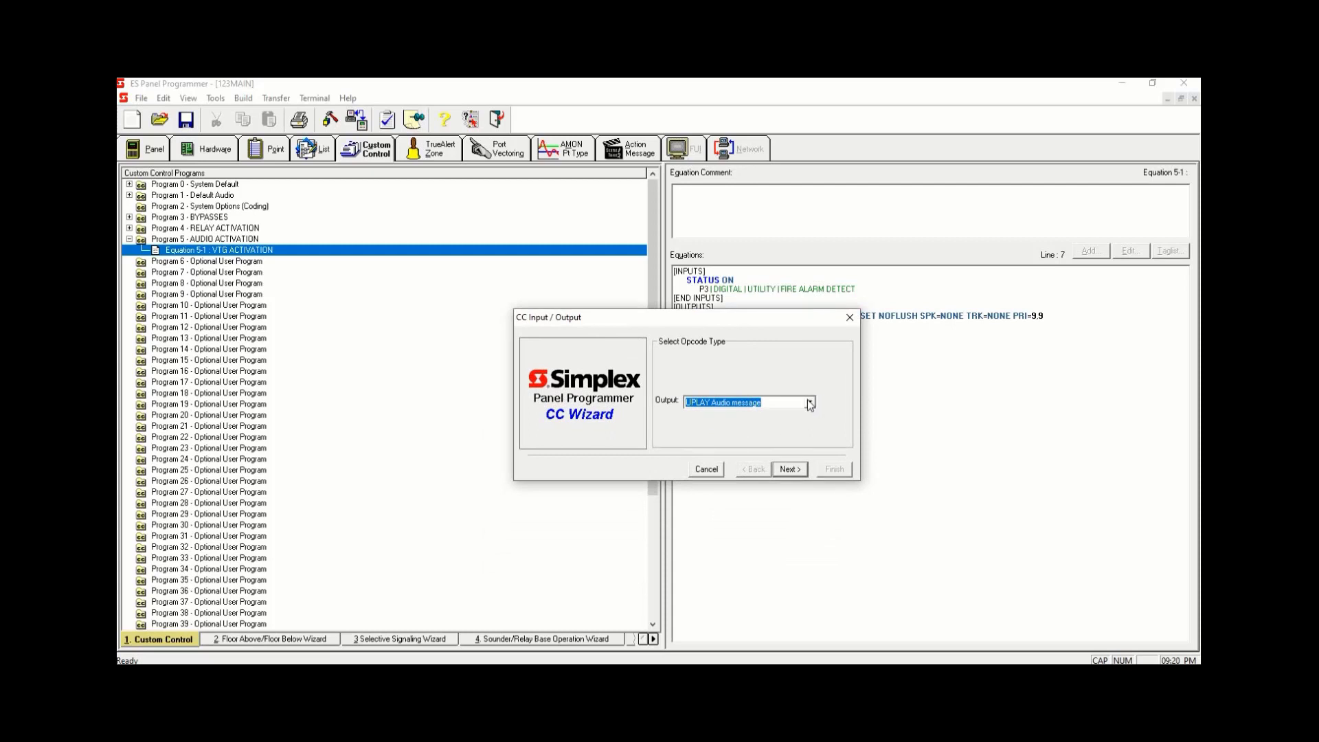
pyautogui.write('ho')
pyautogui.press('Return')
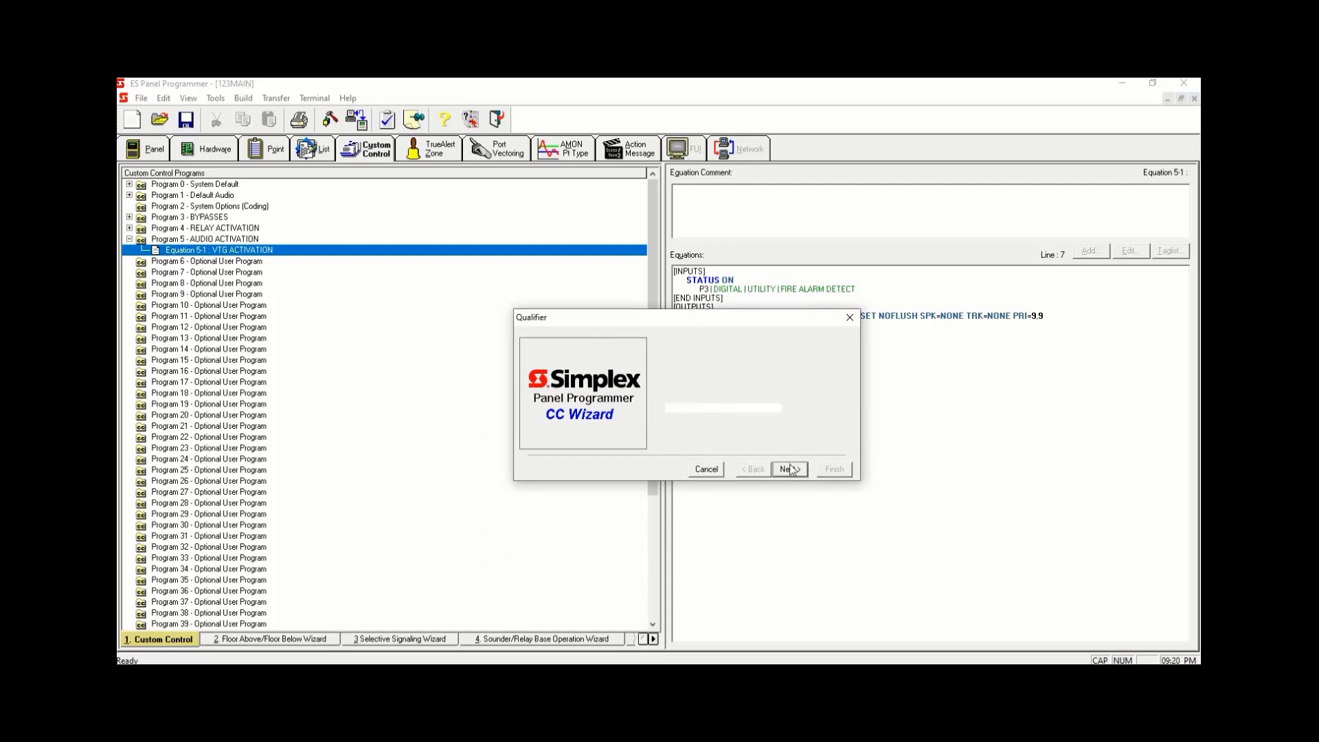
pyautogui.click(778, 471)
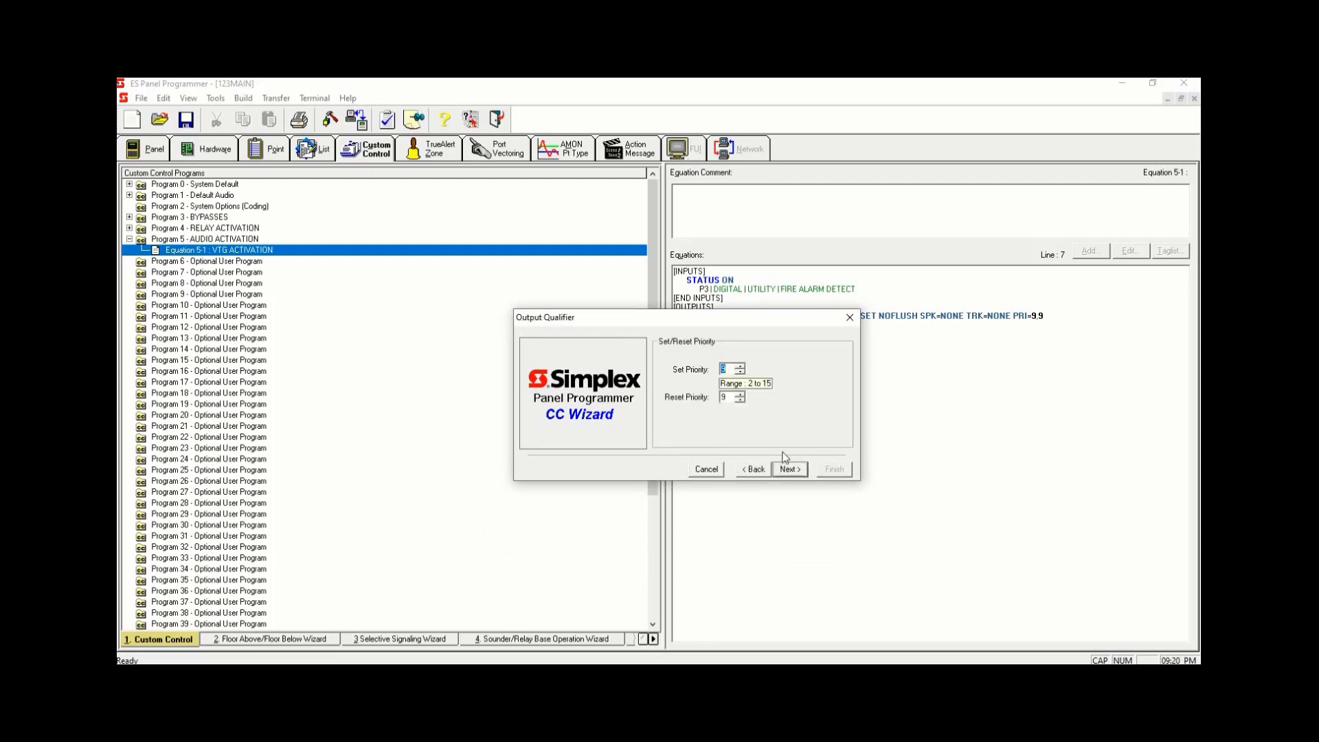
pyautogui.click(789, 470)
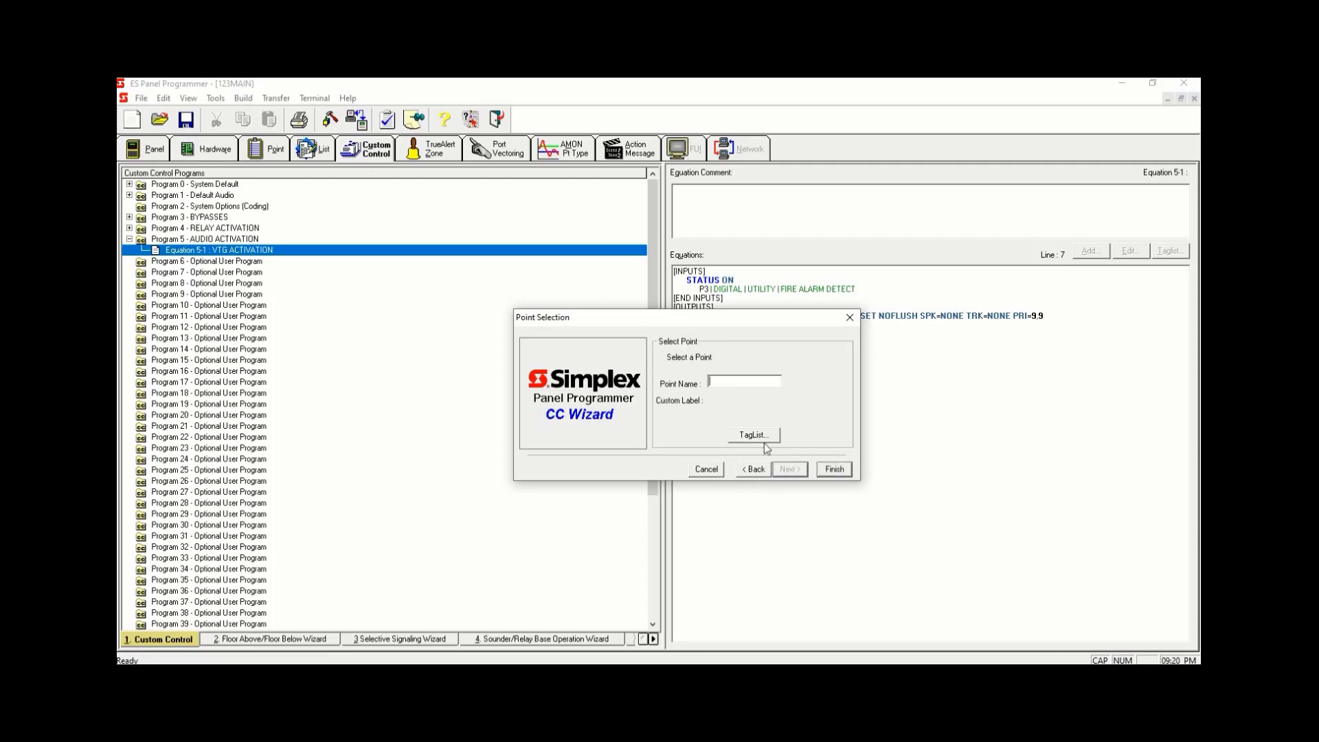
# - Filter the point picker to Point Lists and assign list point L256 SIGNAL BYPASS to the Hold Point output
pyautogui.click(753, 436)
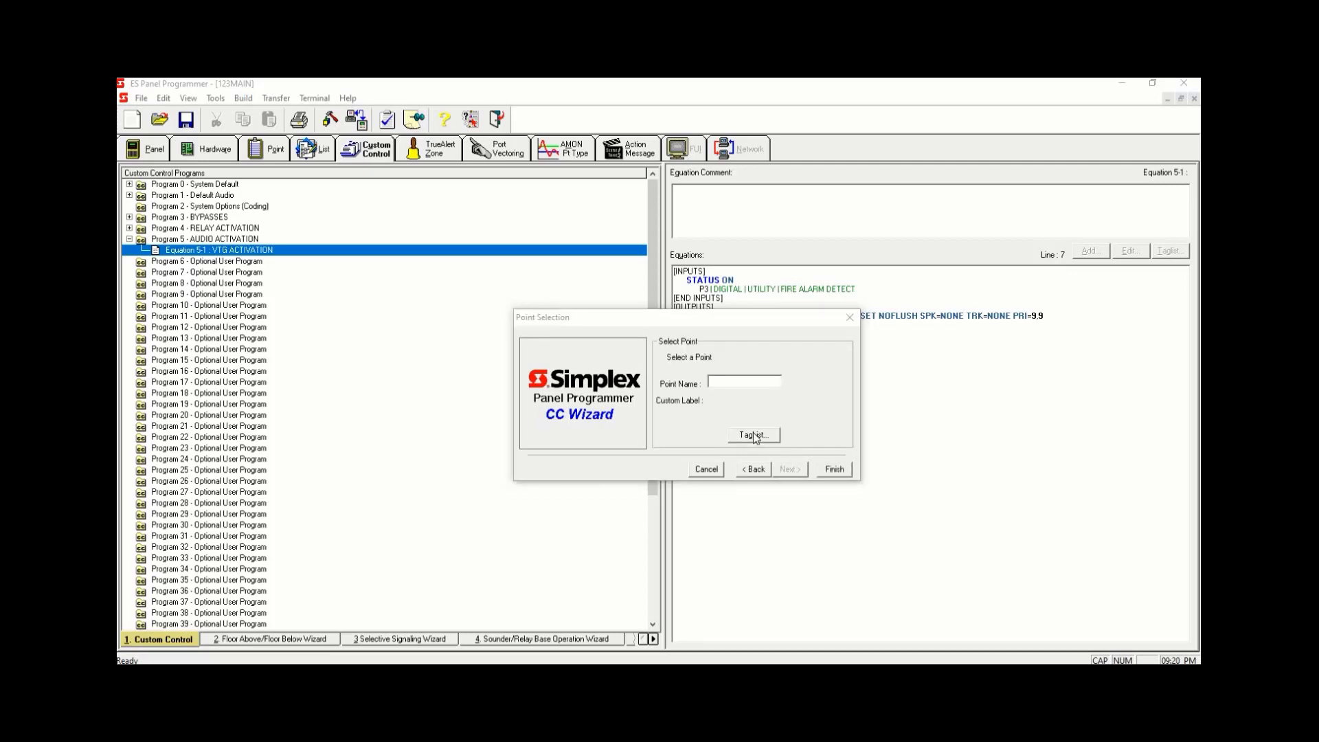
pyautogui.click(680, 279)
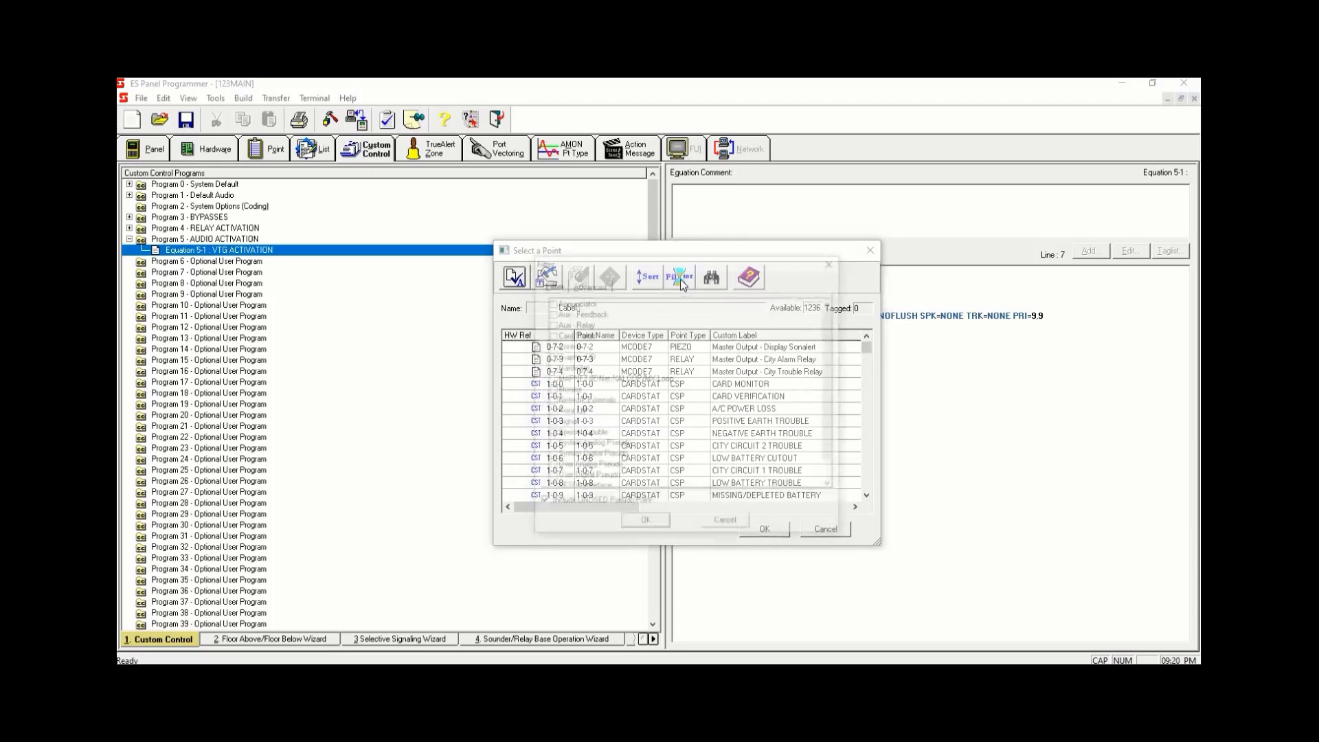
pyautogui.click(552, 412)
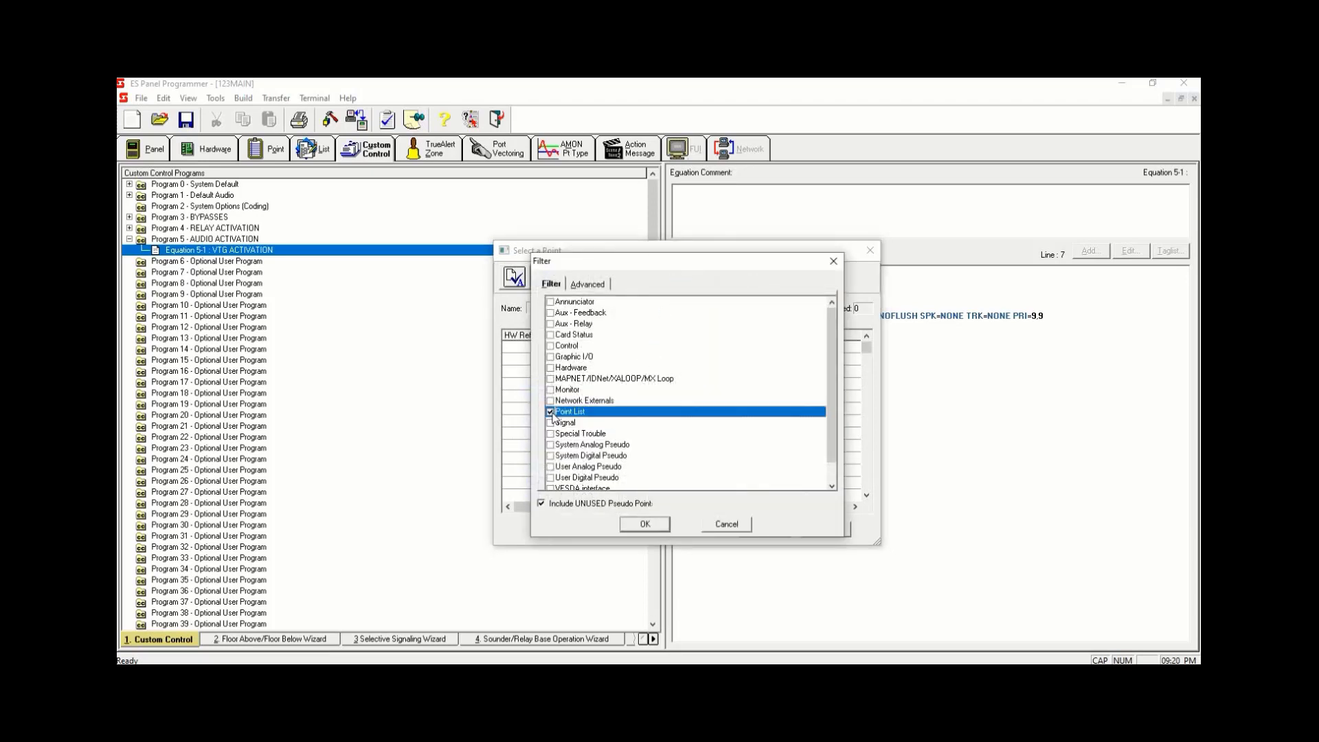
pyautogui.click(644, 523)
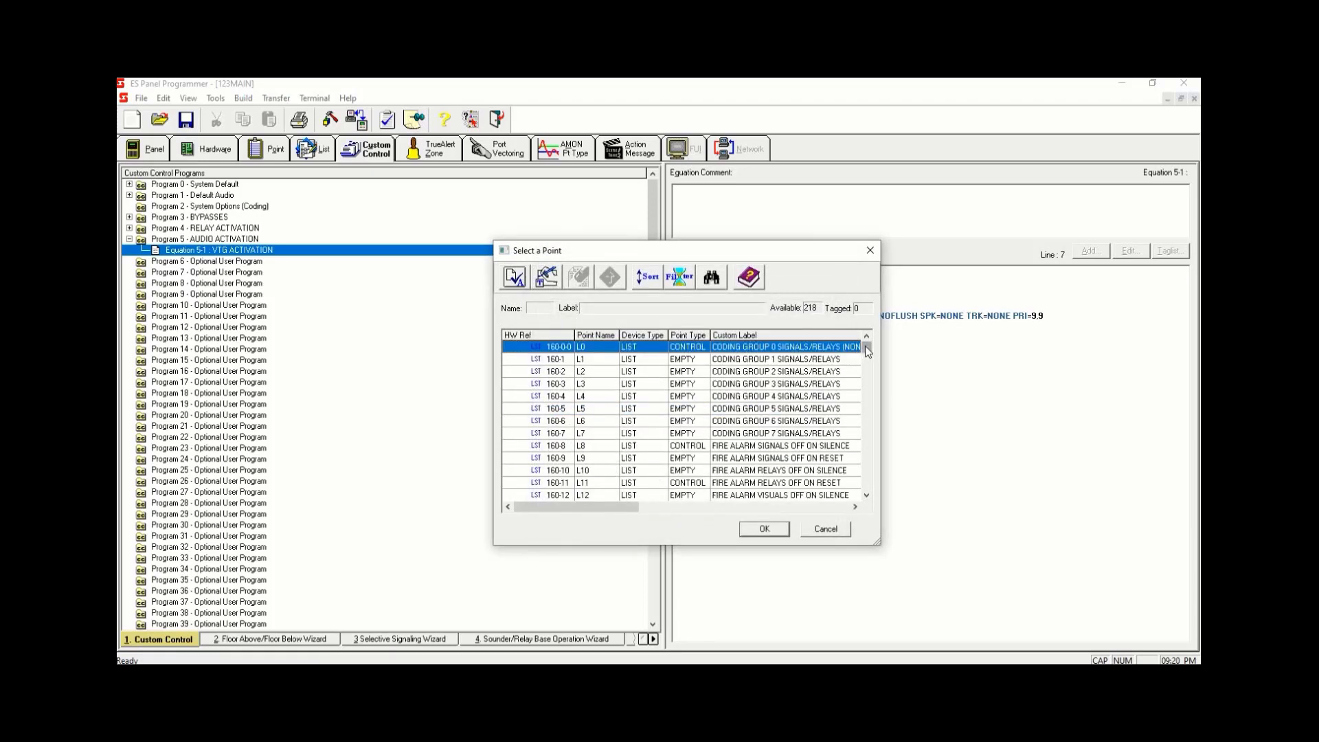
pyautogui.moveTo(865, 347); pyautogui.dragTo(865, 473)
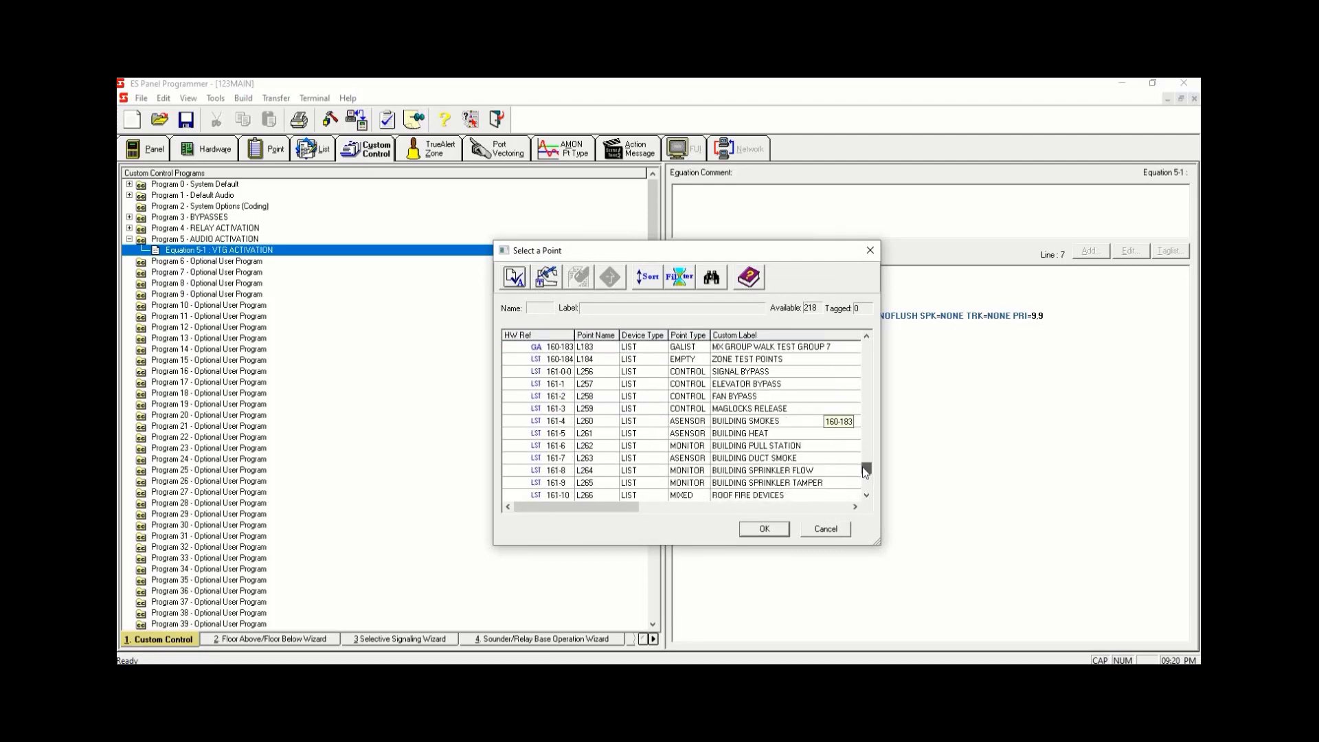
pyautogui.click(774, 372)
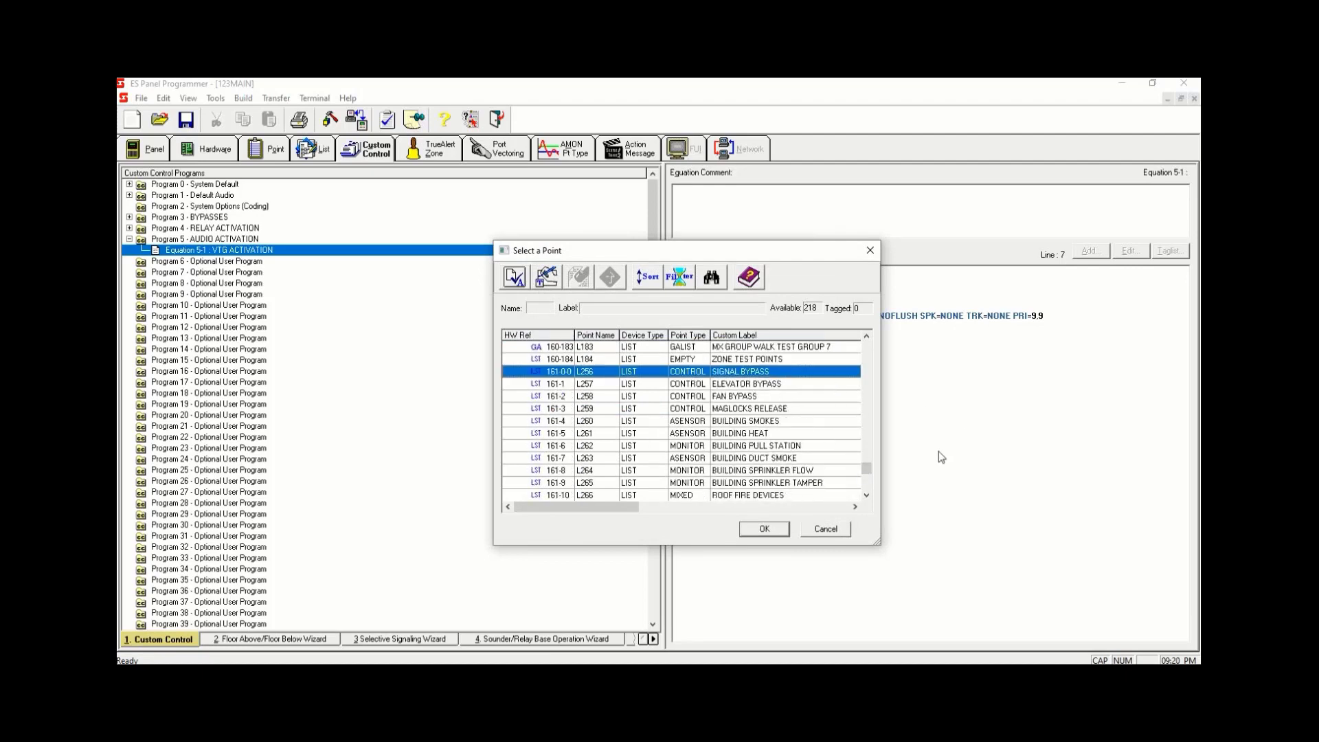
pyautogui.press('space')
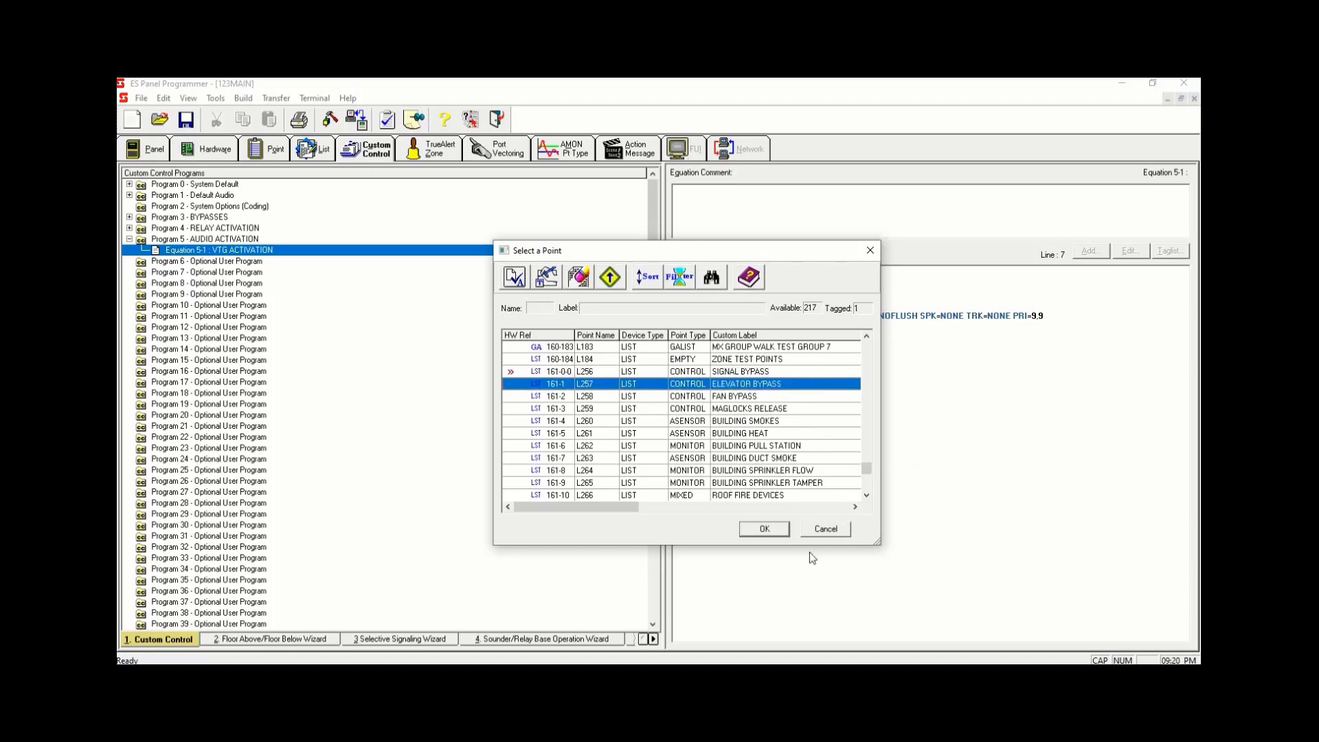
pyautogui.click(776, 532)
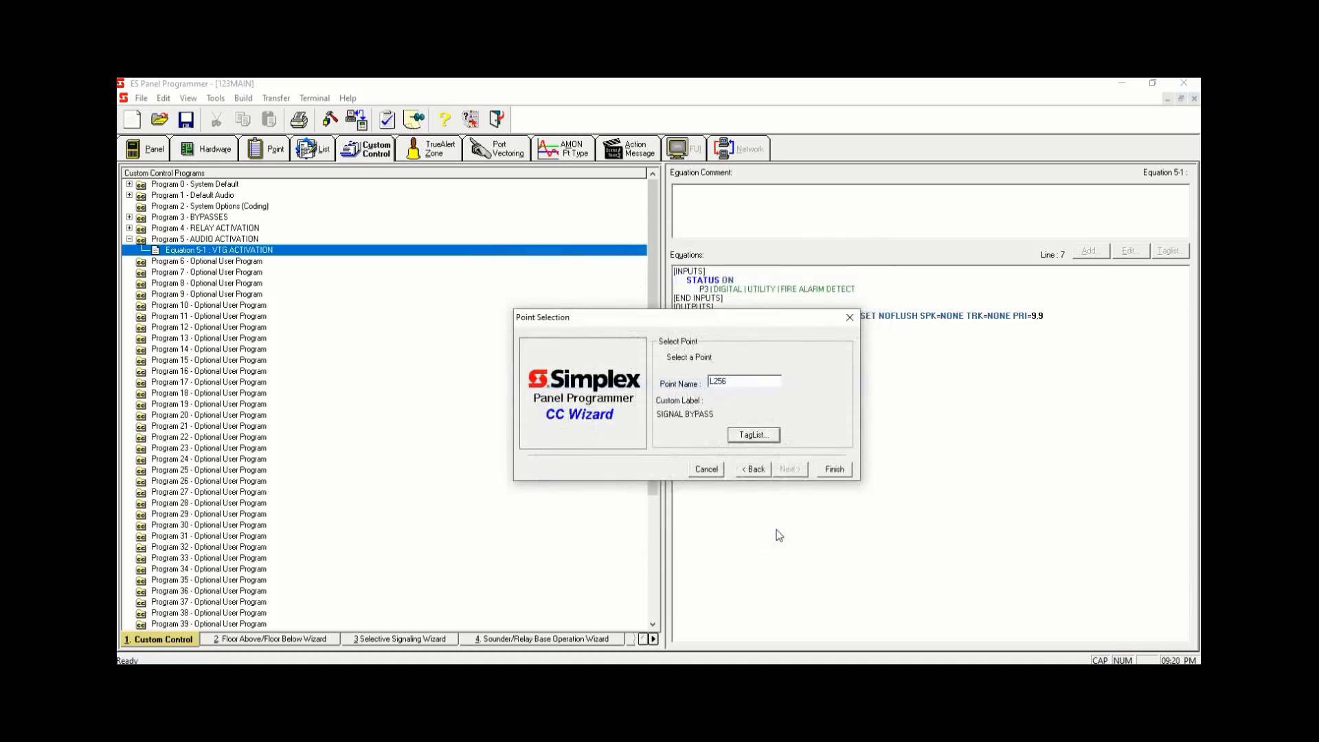
pyautogui.click(835, 469)
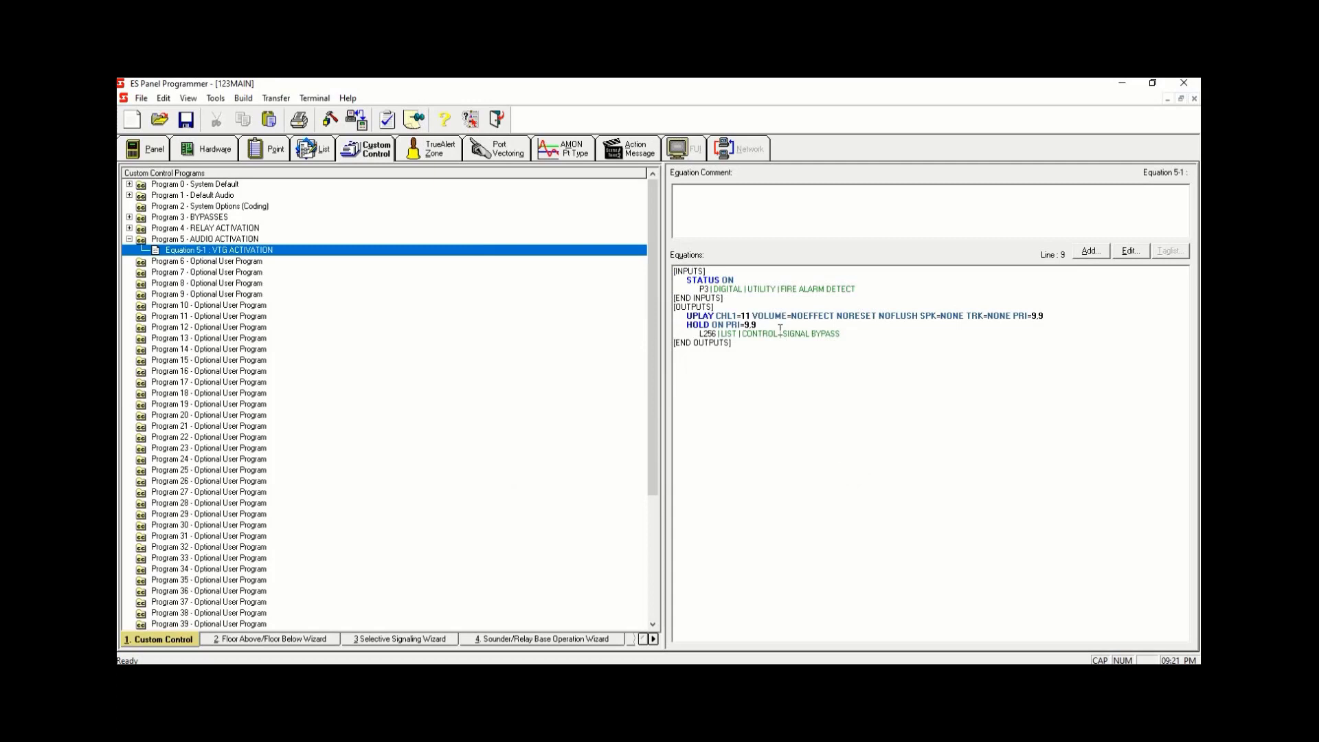
# - Insert a new output line after the UPLAY line and start a USPEAKER output with qualifier ON
pyautogui.click(860, 332)
pyautogui.click(1067, 315)
pyautogui.press('Return')
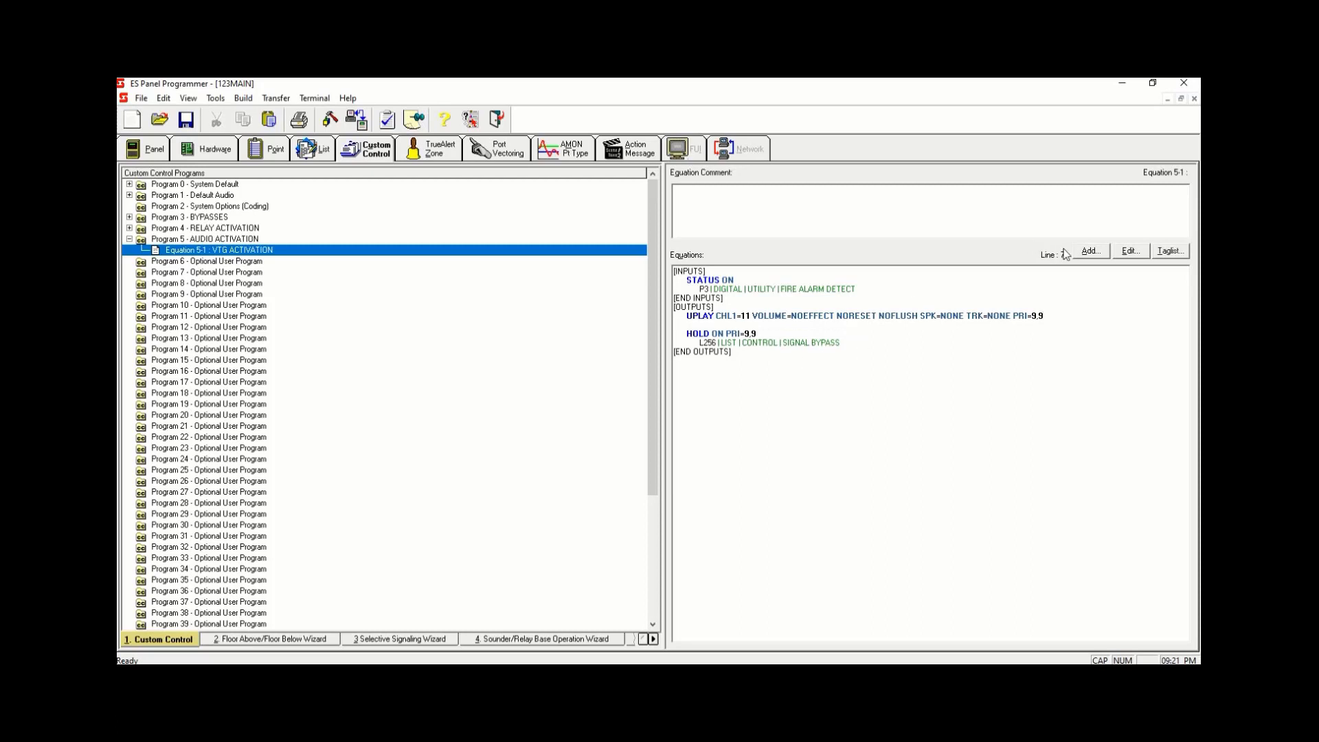
pyautogui.click(1082, 252)
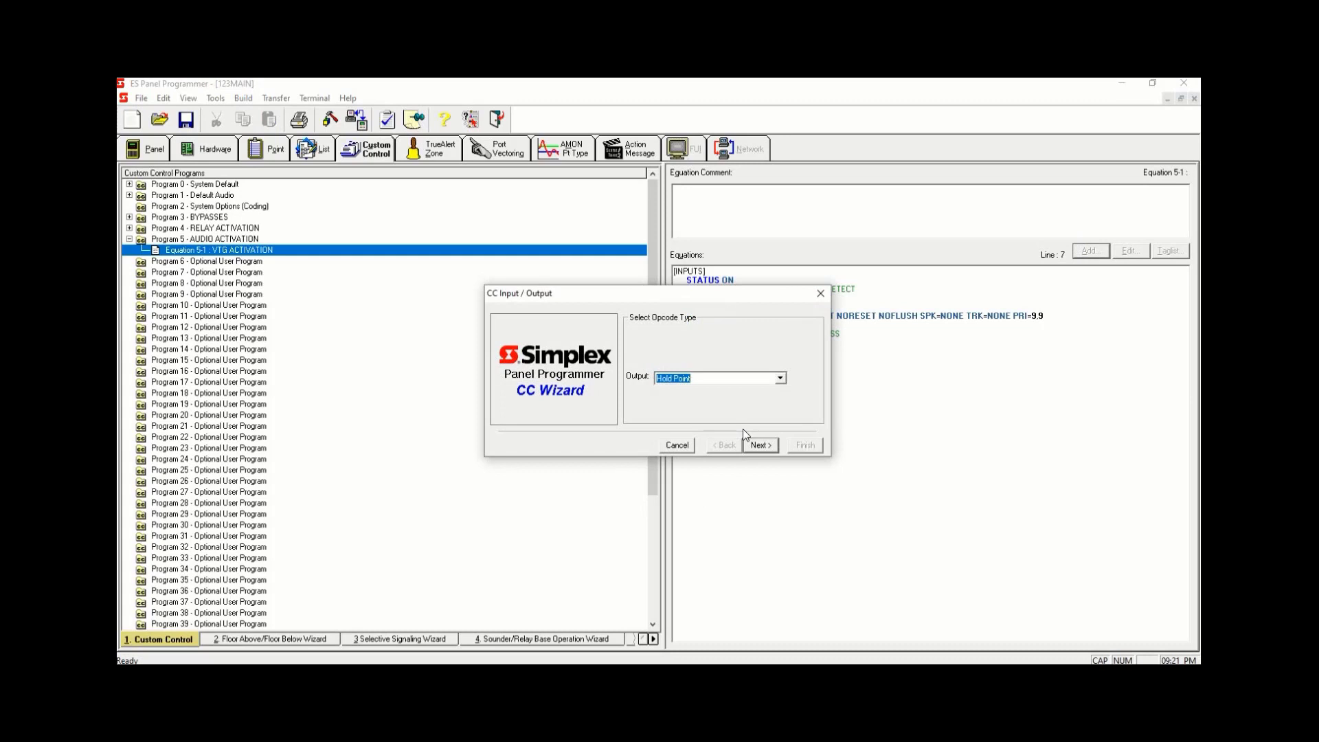
pyautogui.write('USPEAKER circuits on/off')
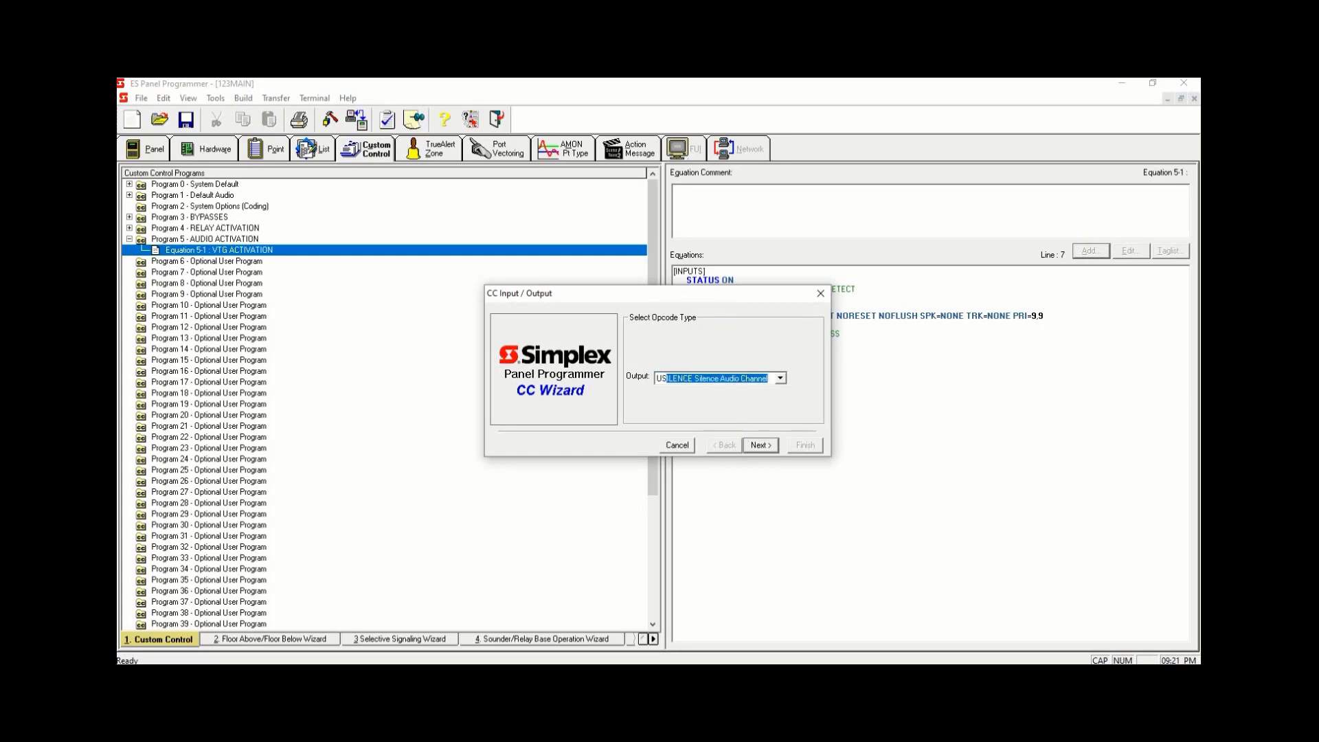
pyautogui.click(764, 448)
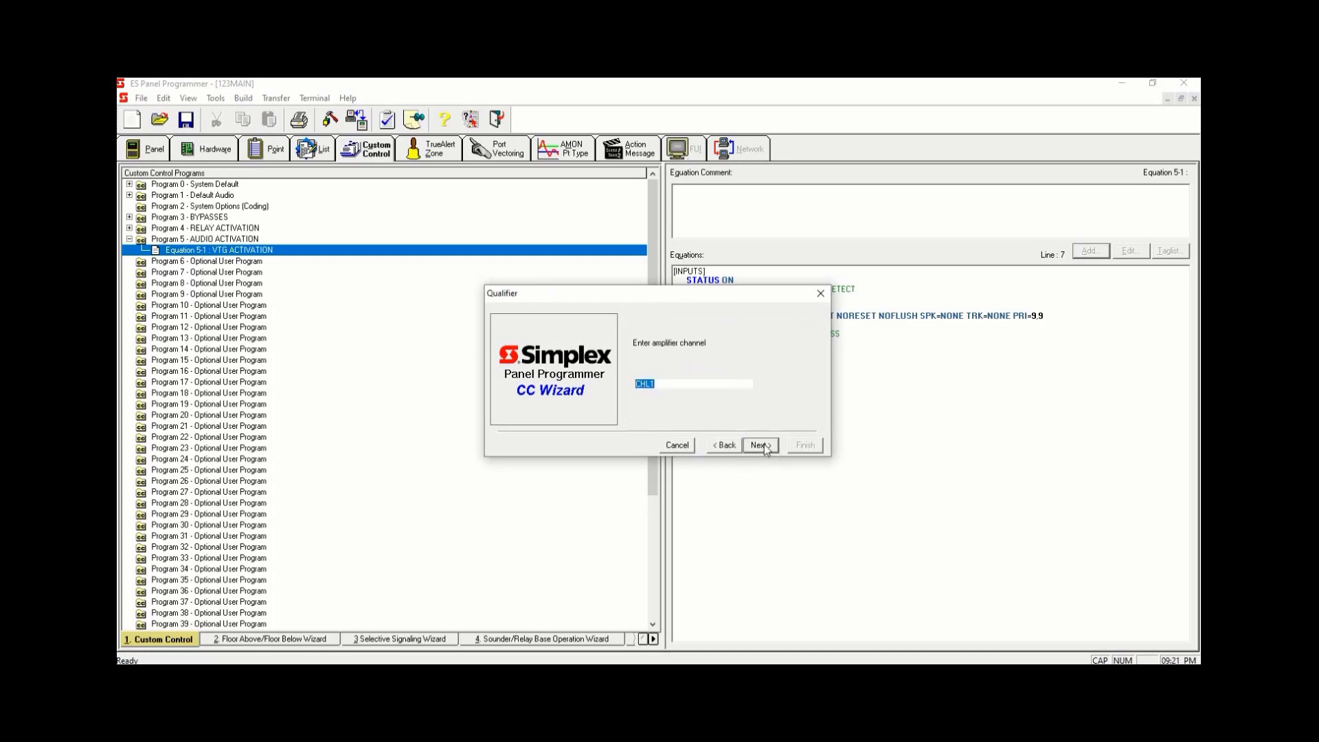
pyautogui.click(759, 384)
pyautogui.moveTo(759, 406); pyautogui.dragTo(760, 439)
pyautogui.click(707, 431)
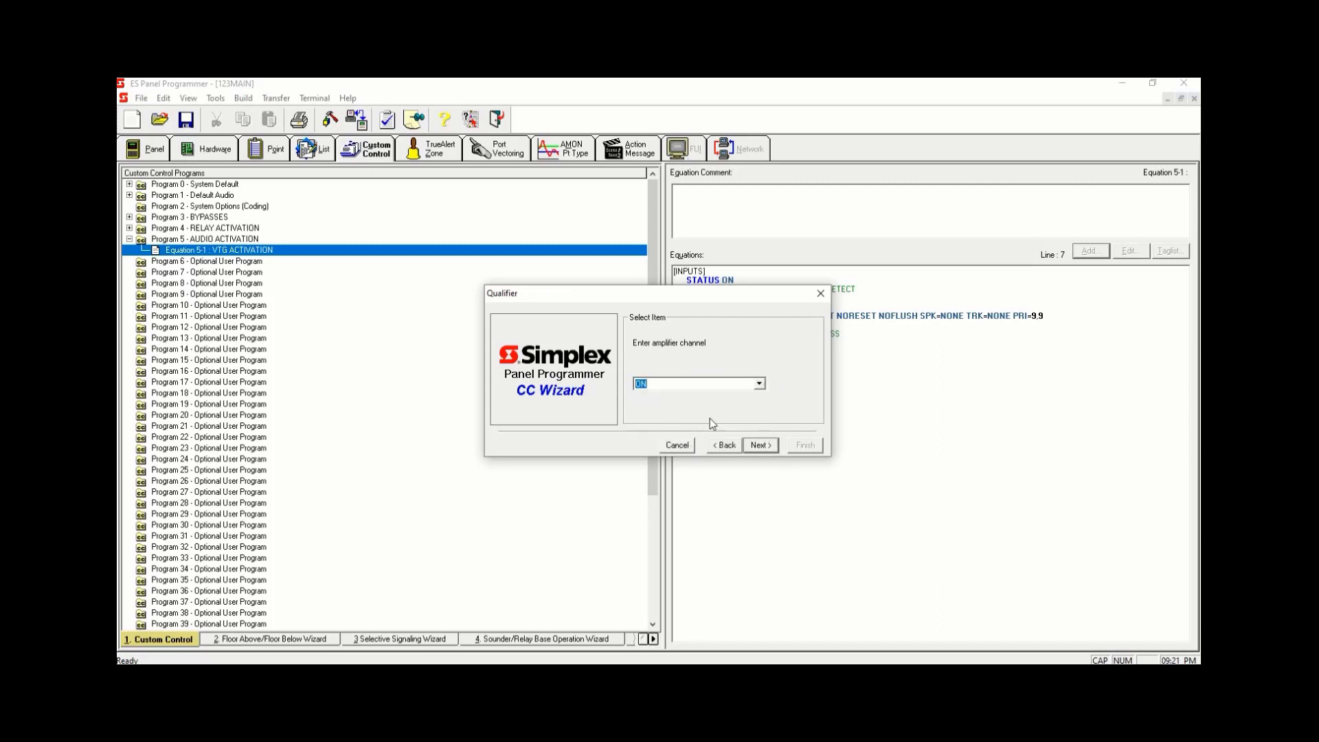
# - Keep the default priorities and assign the speaker output to point L90, then review the new output lines
pyautogui.click(761, 446)
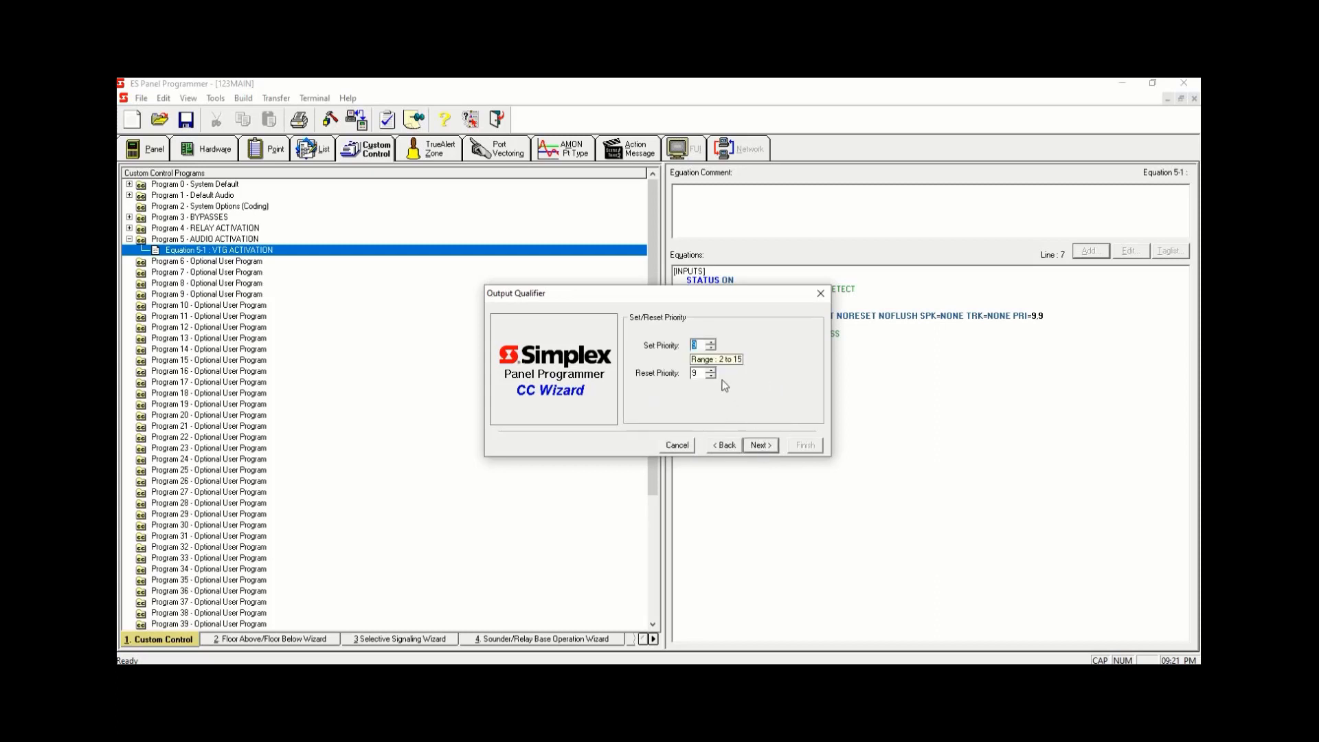
pyautogui.click(761, 445)
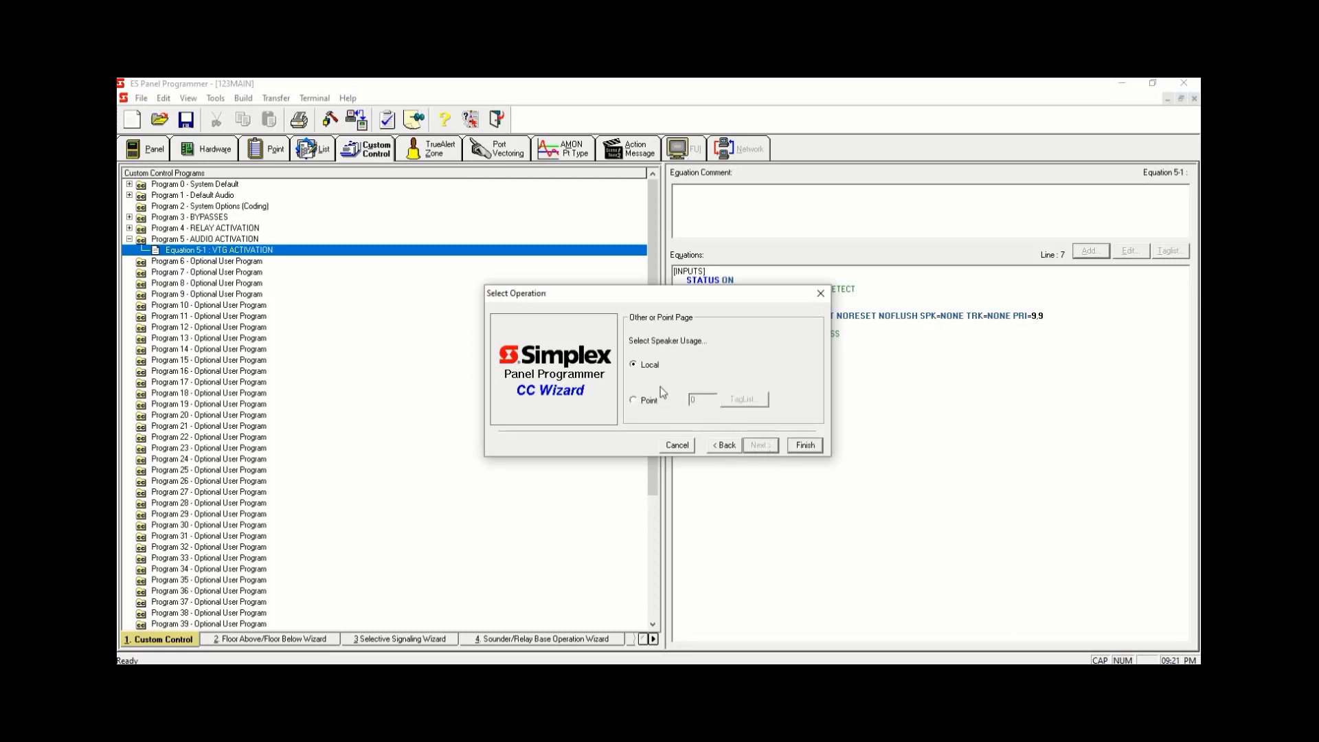
pyautogui.click(633, 401)
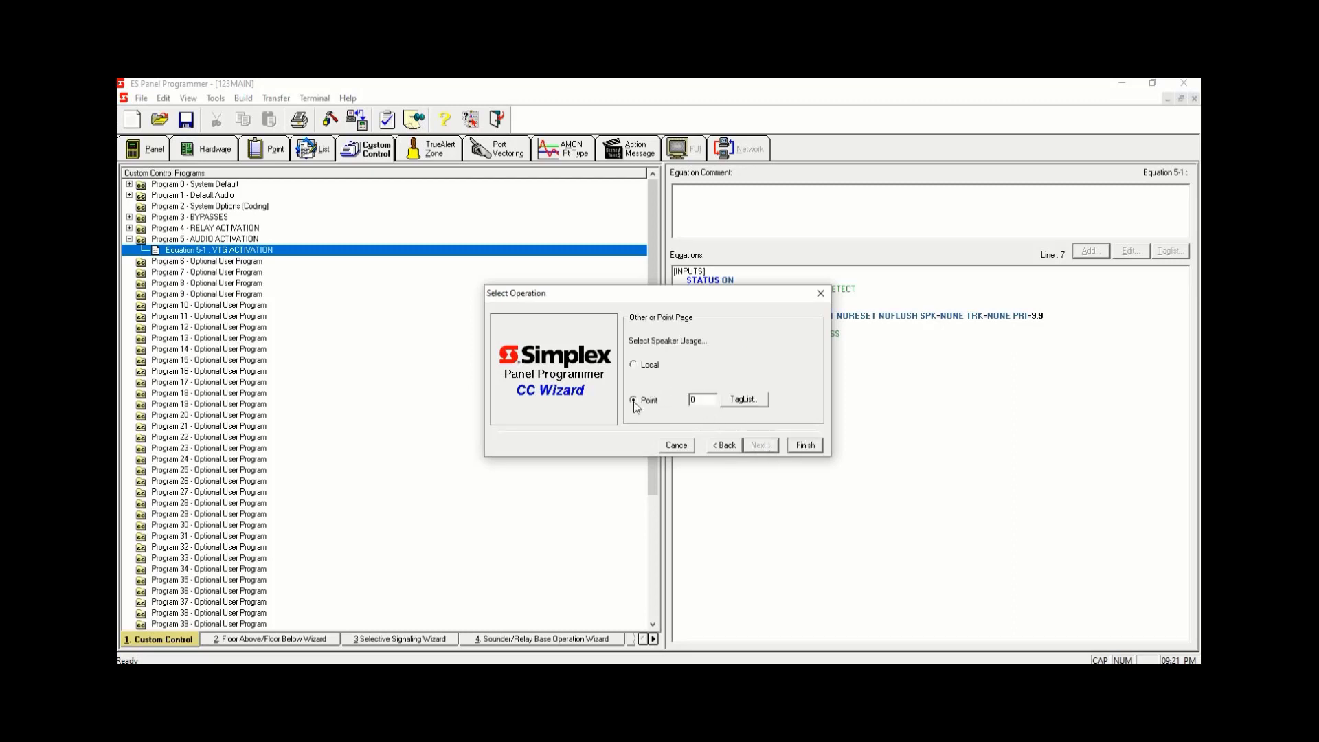
pyautogui.click(691, 400)
pyautogui.write('L90')
pyautogui.click(802, 447)
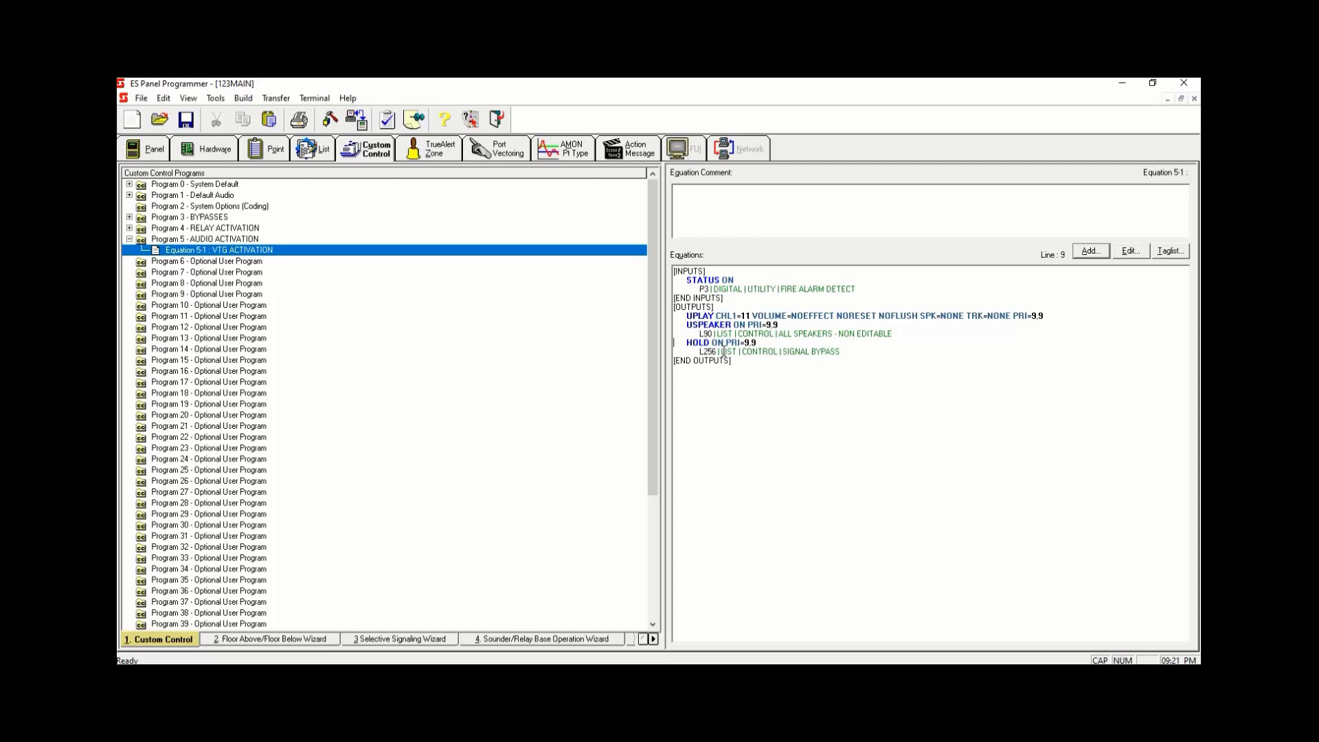
pyautogui.moveTo(686, 316); pyautogui.dragTo(899, 330)
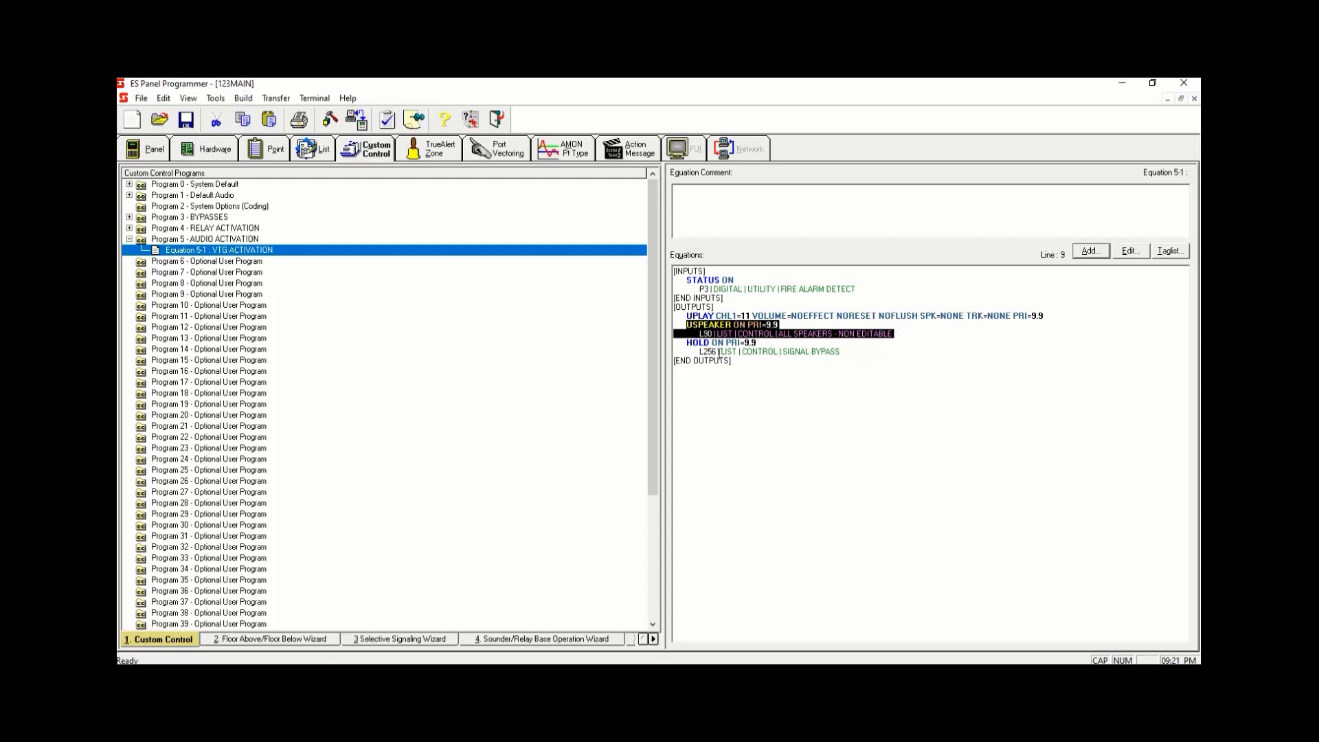
pyautogui.moveTo(686, 342); pyautogui.dragTo(843, 353)
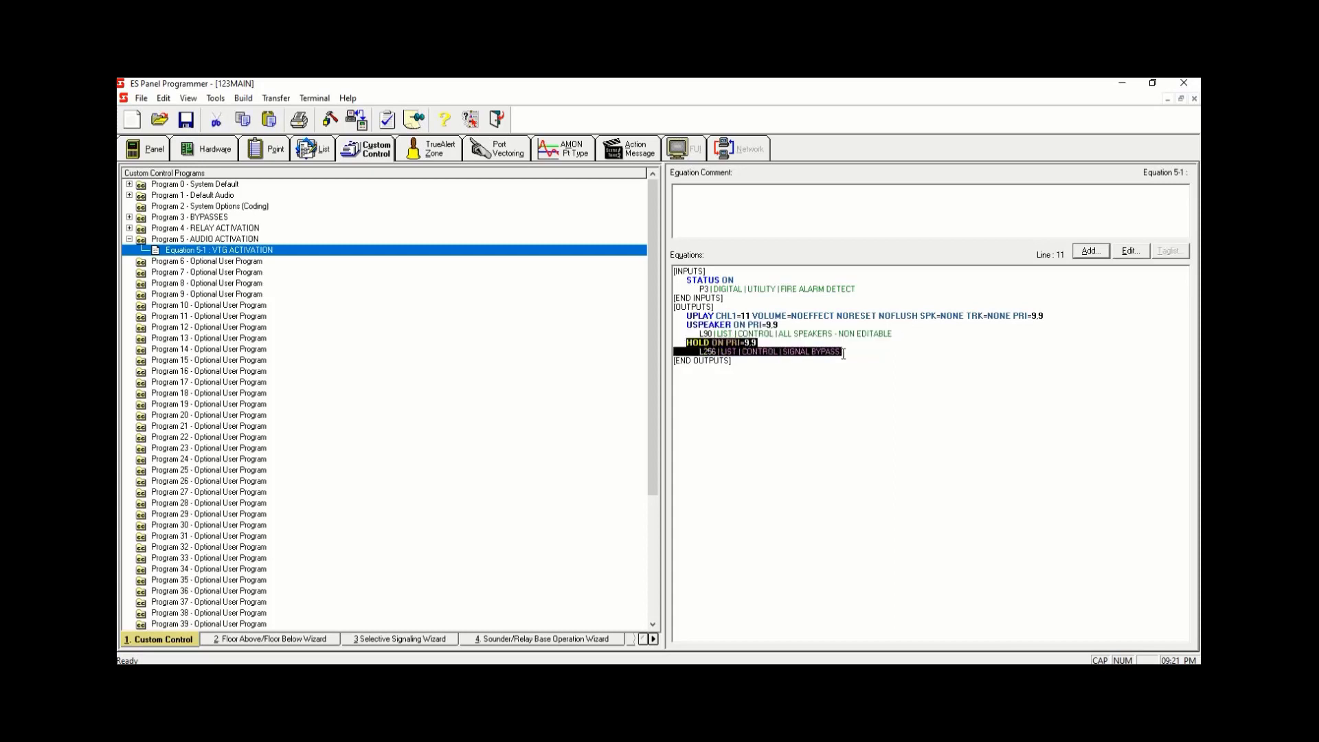
pyautogui.click(907, 366)
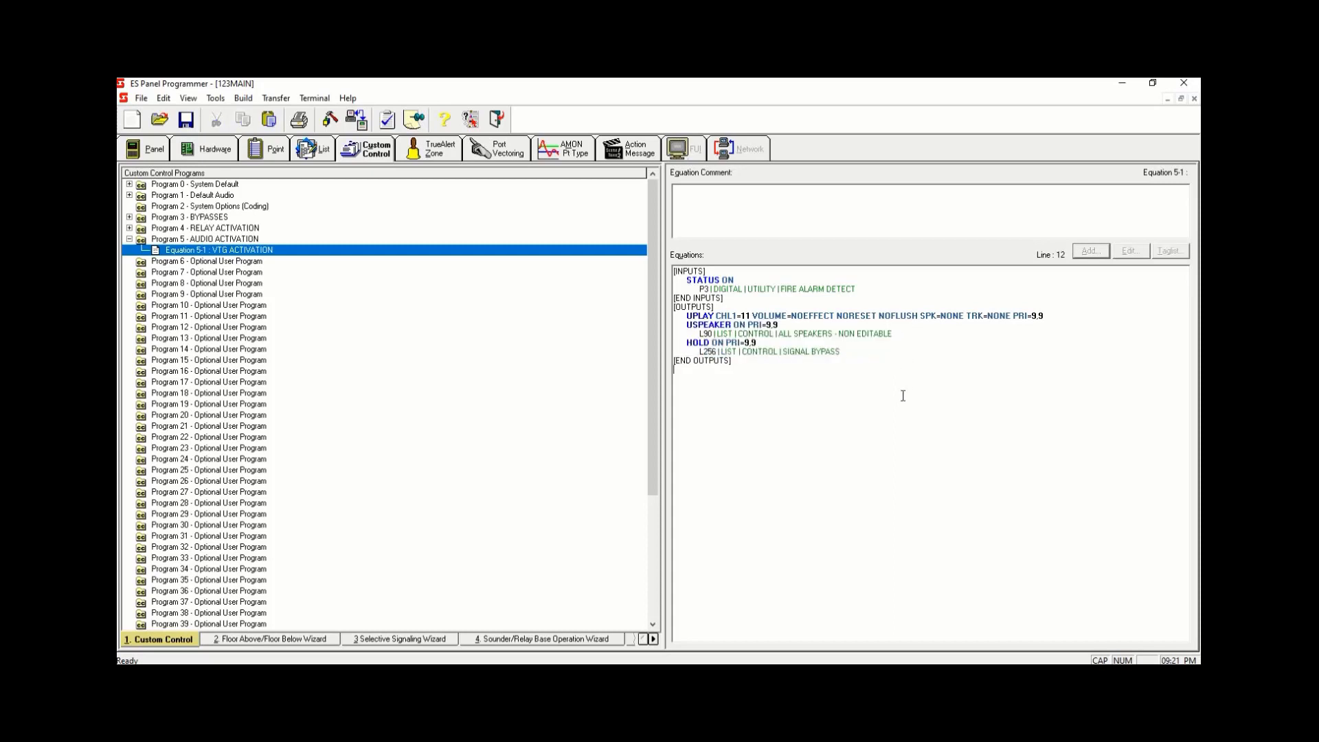
# - Add a new equation 5-2 to Program 5 labelled SILENCE
pyautogui.rightClick(230, 252)
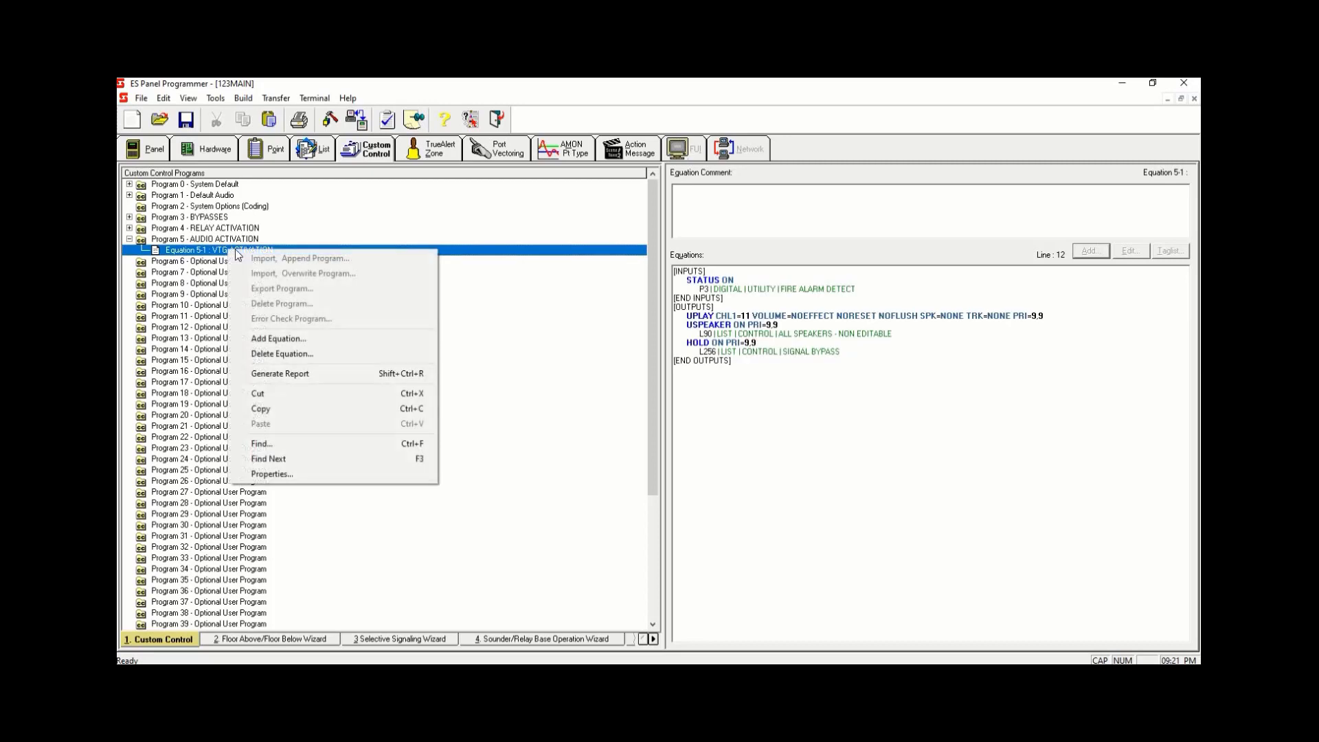
pyautogui.click(287, 337)
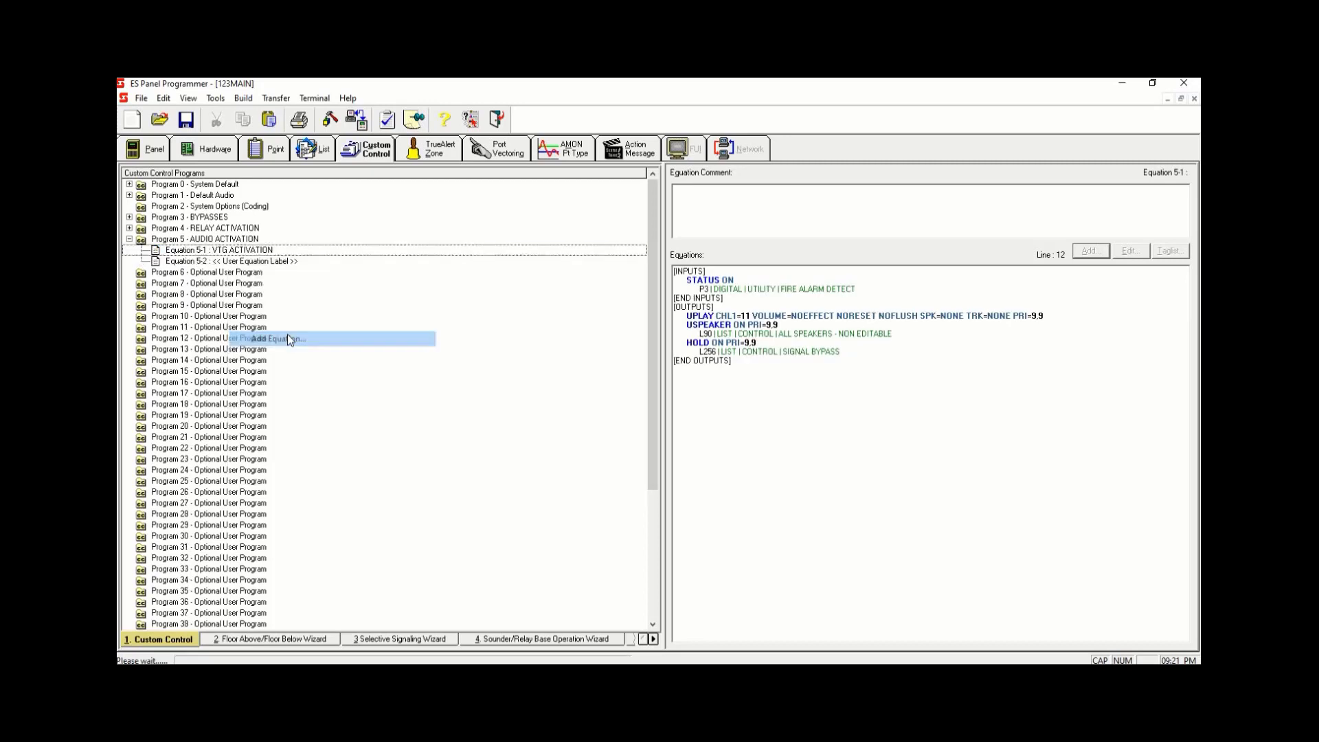
pyautogui.press('Delete')
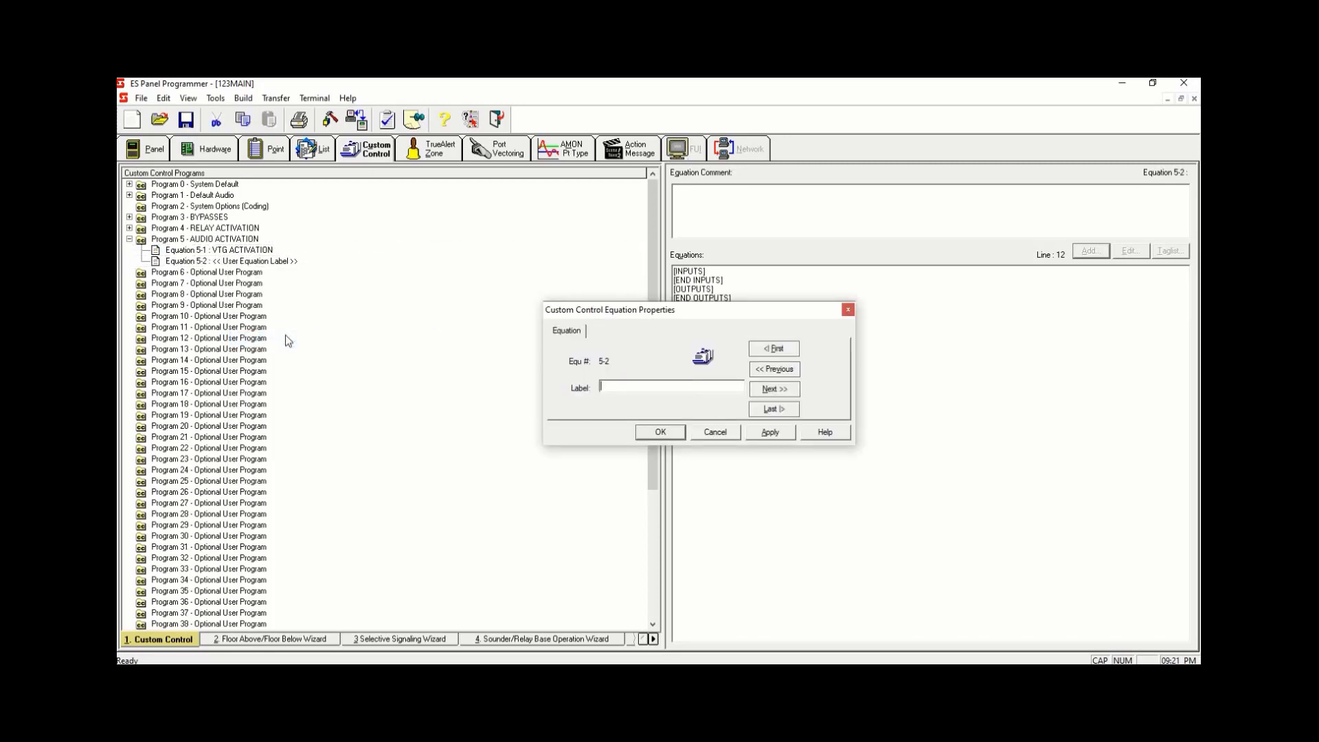
pyautogui.write('SILENCE')
pyautogui.click(766, 433)
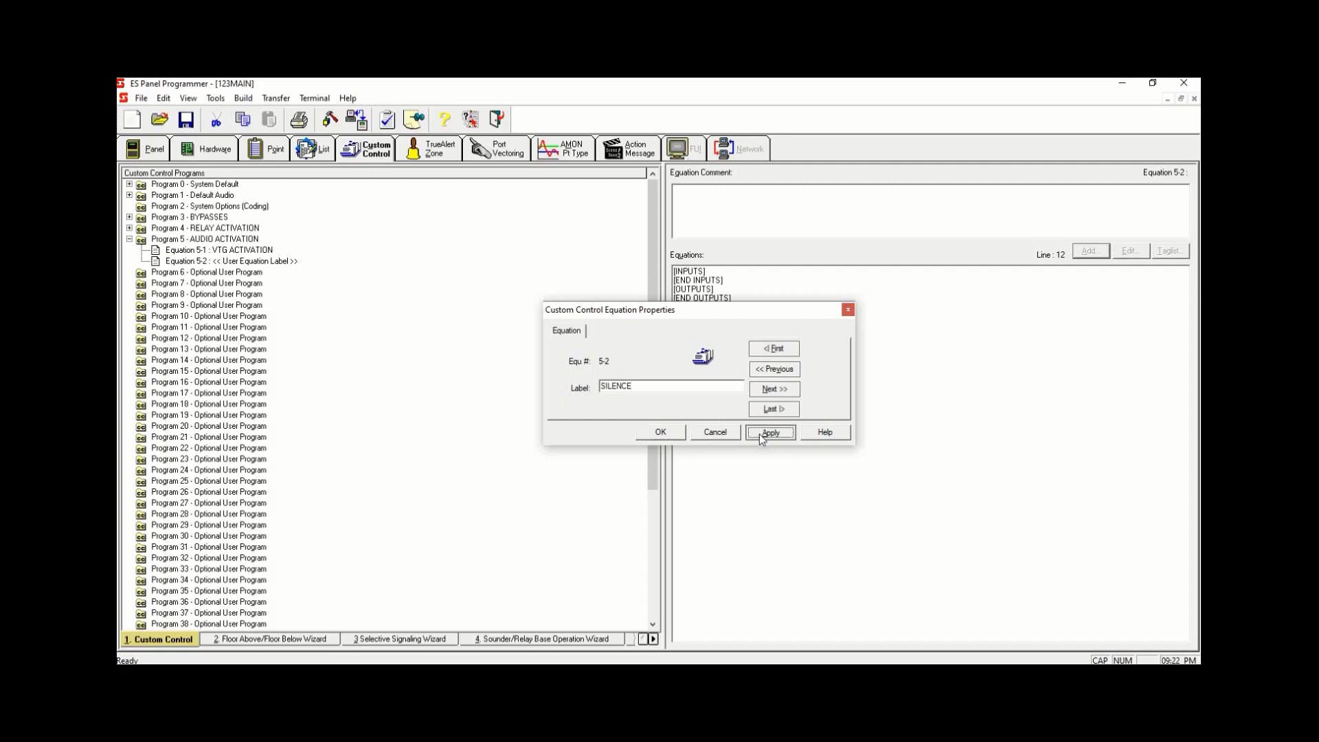
pyautogui.click(678, 433)
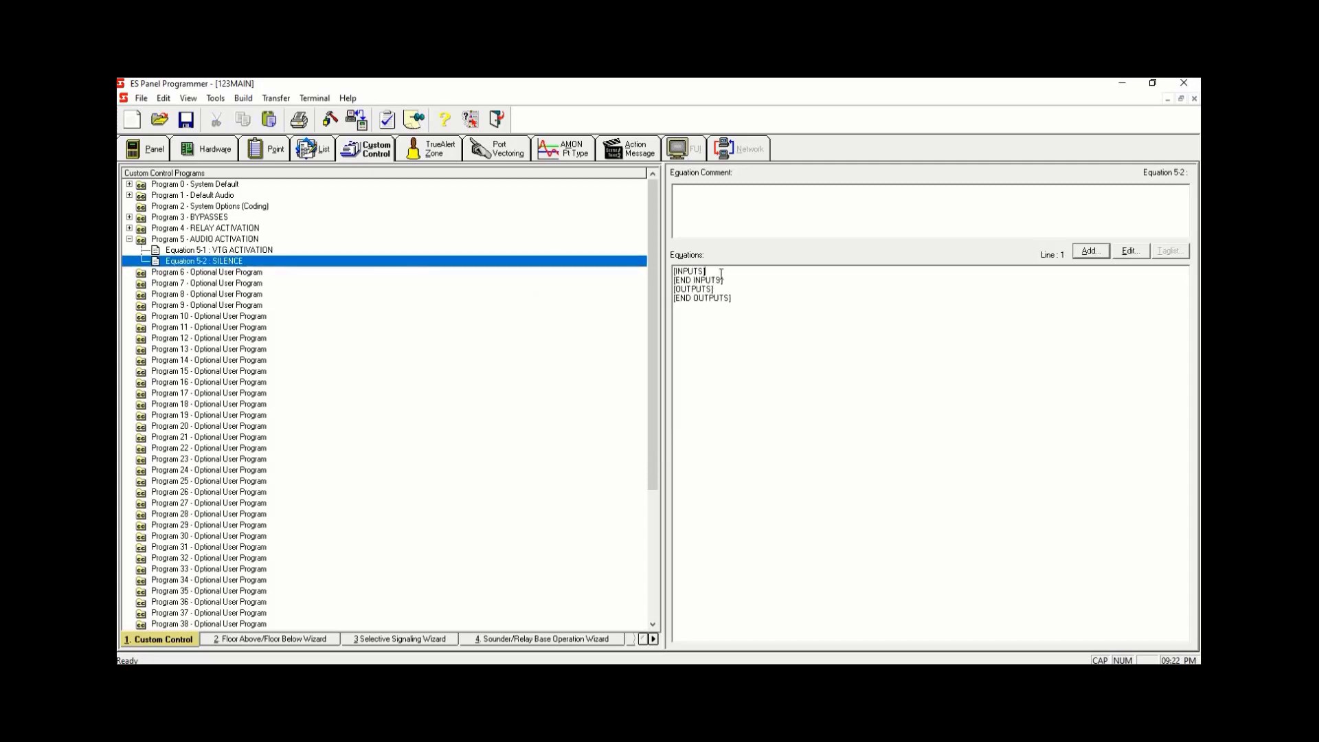
# - Start a Point Status input for Equation 5-2 with the OR qualifier and status ON
pyautogui.click(1093, 250)
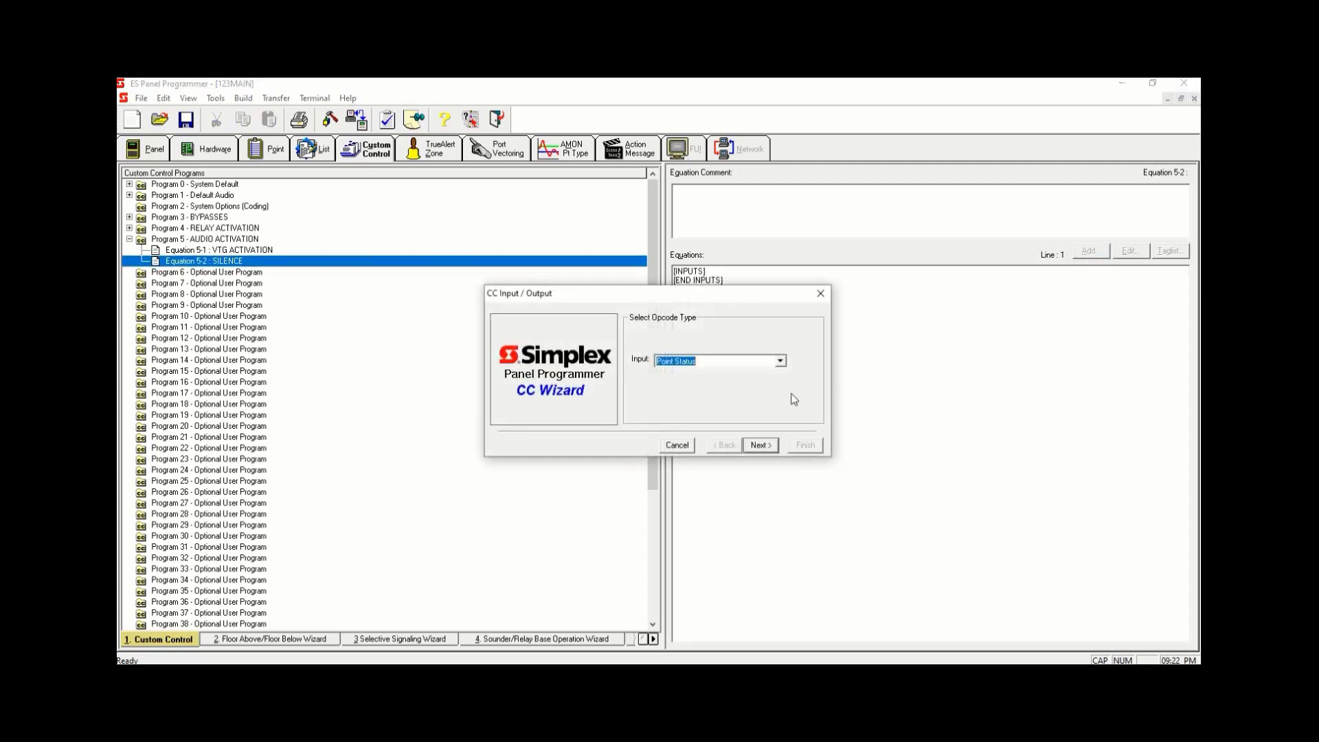
pyautogui.click(761, 445)
pyautogui.click(760, 445)
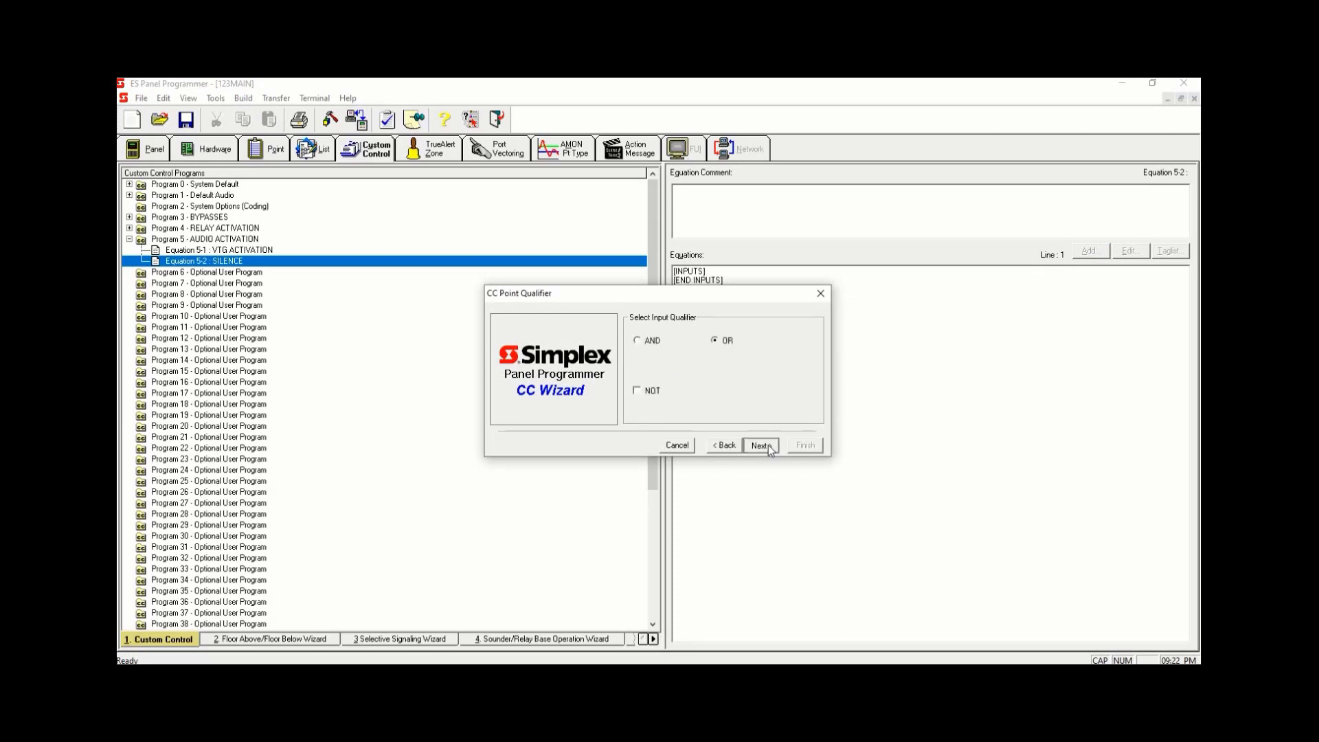
pyautogui.write('ON')
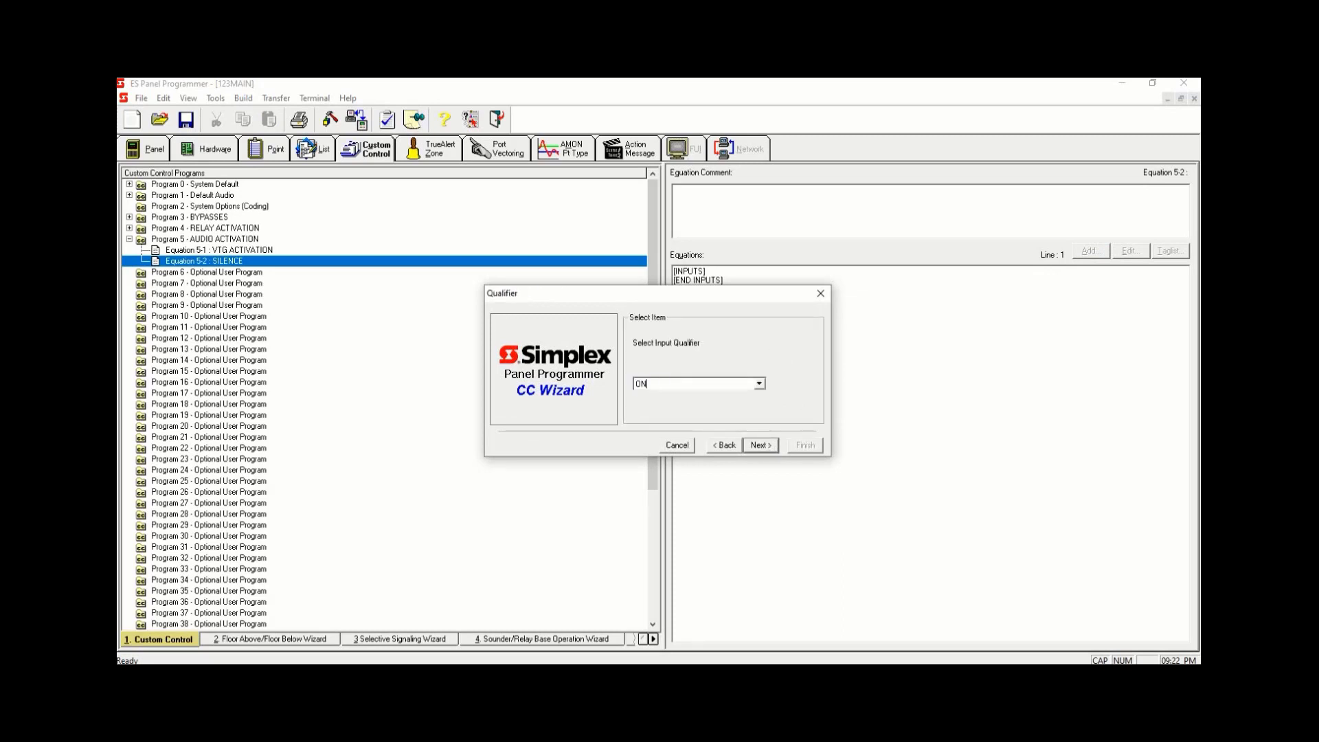
pyautogui.click(747, 448)
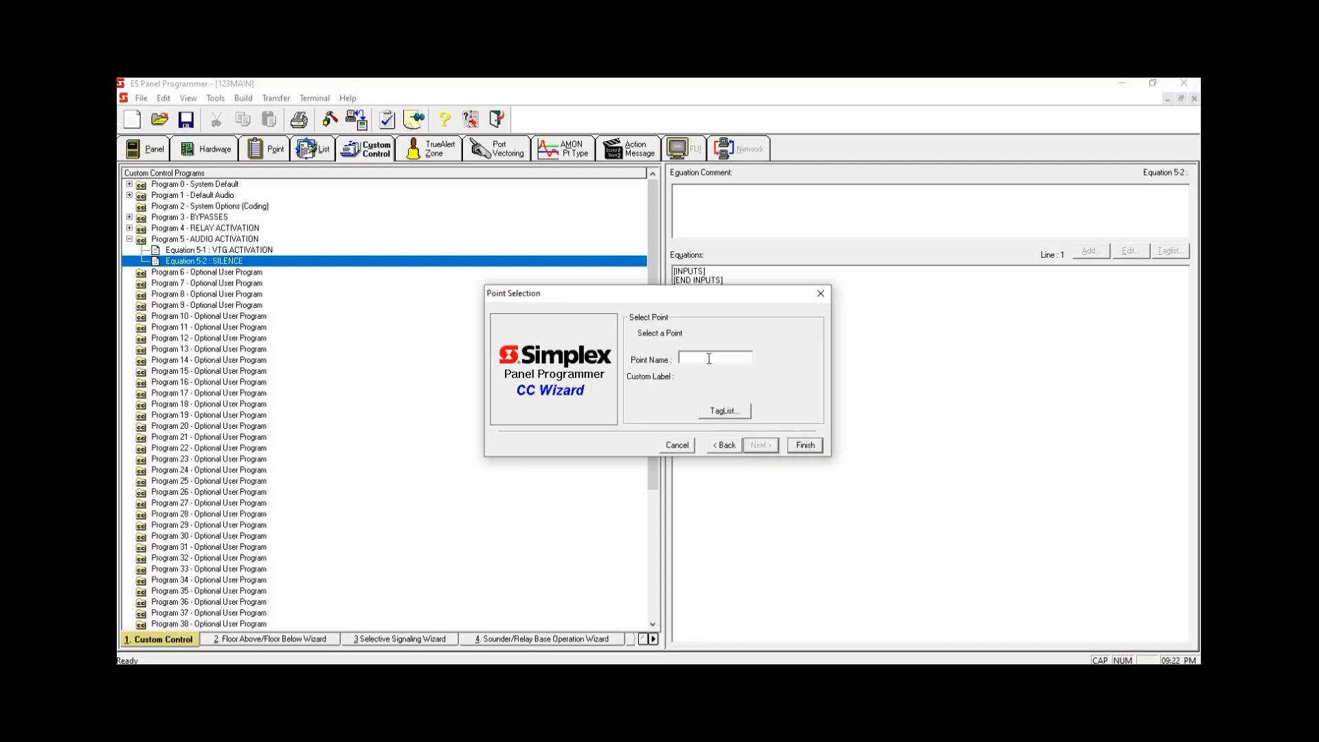
# - Set the input point to P6 ALARM SILENCE and finish the input
pyautogui.write('P6')
pyautogui.click(806, 446)
pyautogui.moveTo(841, 289); pyautogui.dragTo(666, 274)
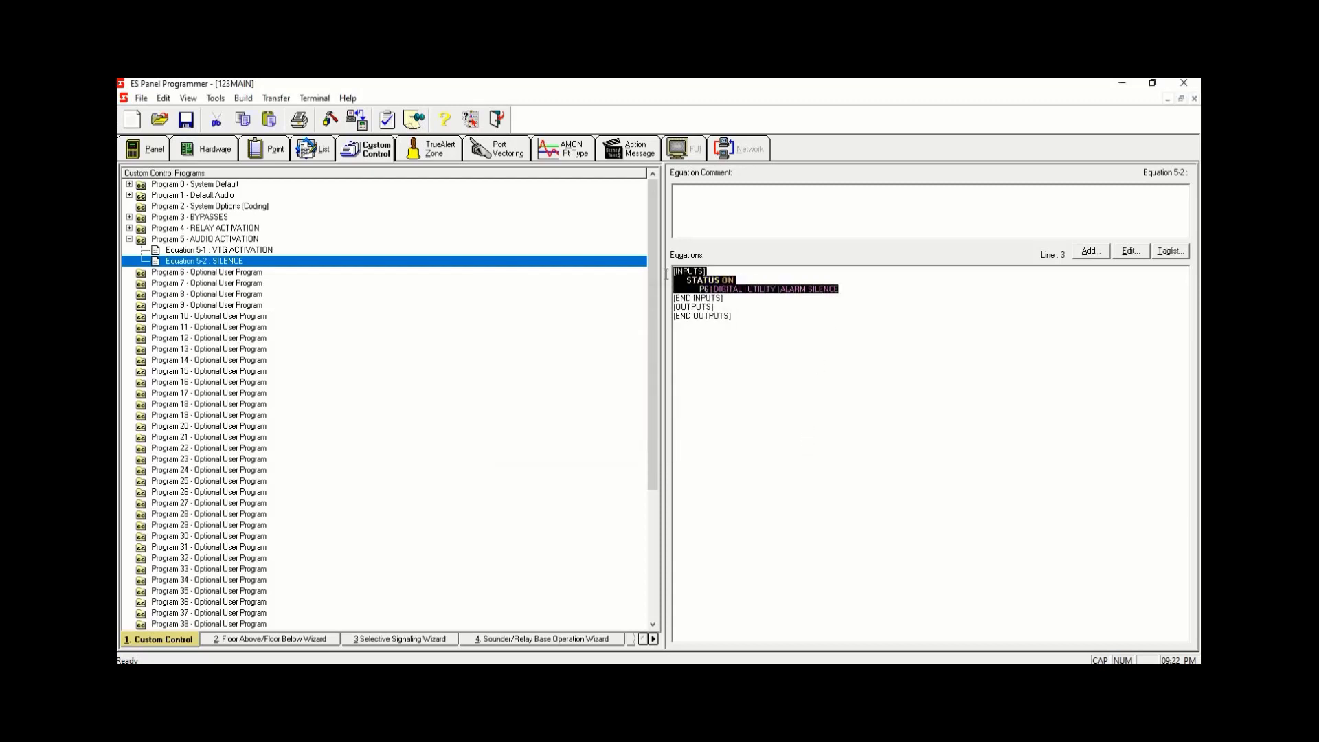
pyautogui.click(768, 306)
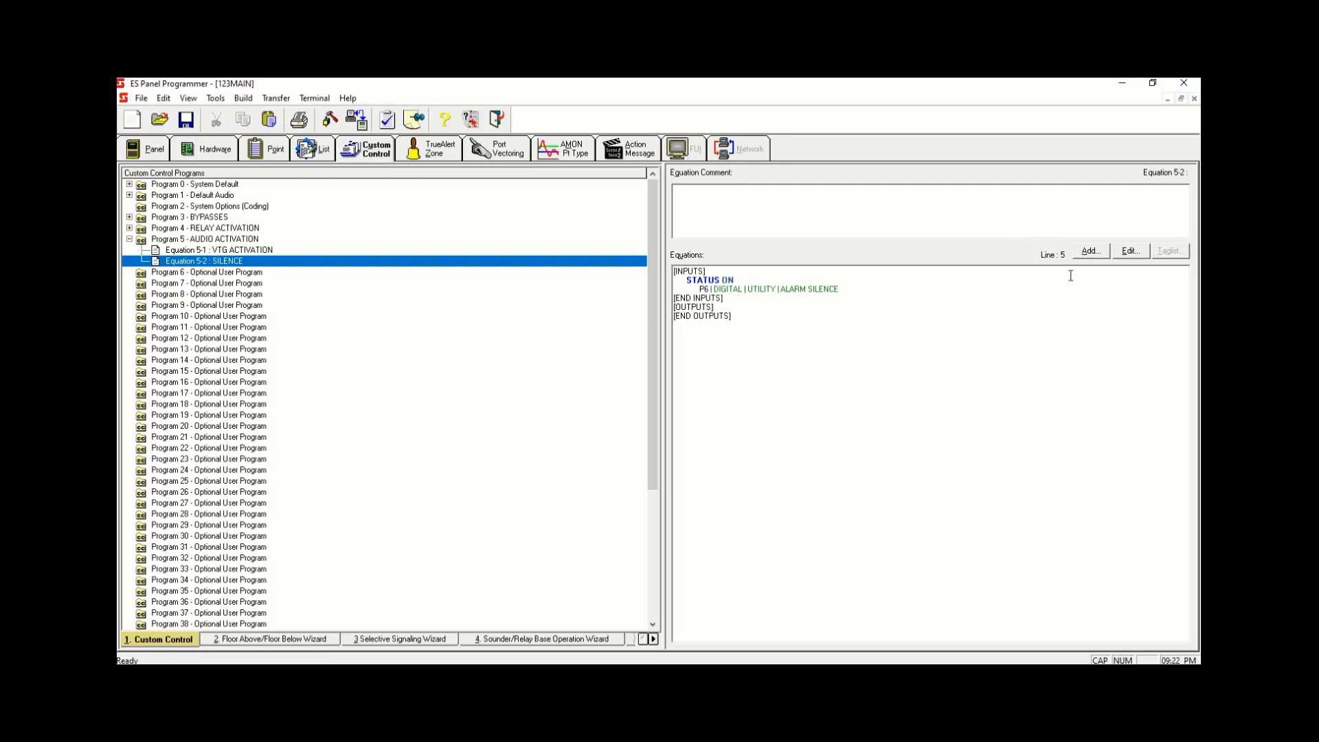
# - Add an output to Equation 5-2 using the USILENCE Silence Audio Channel opcode on channel CHL1 with default priorities
pyautogui.click(1097, 251)
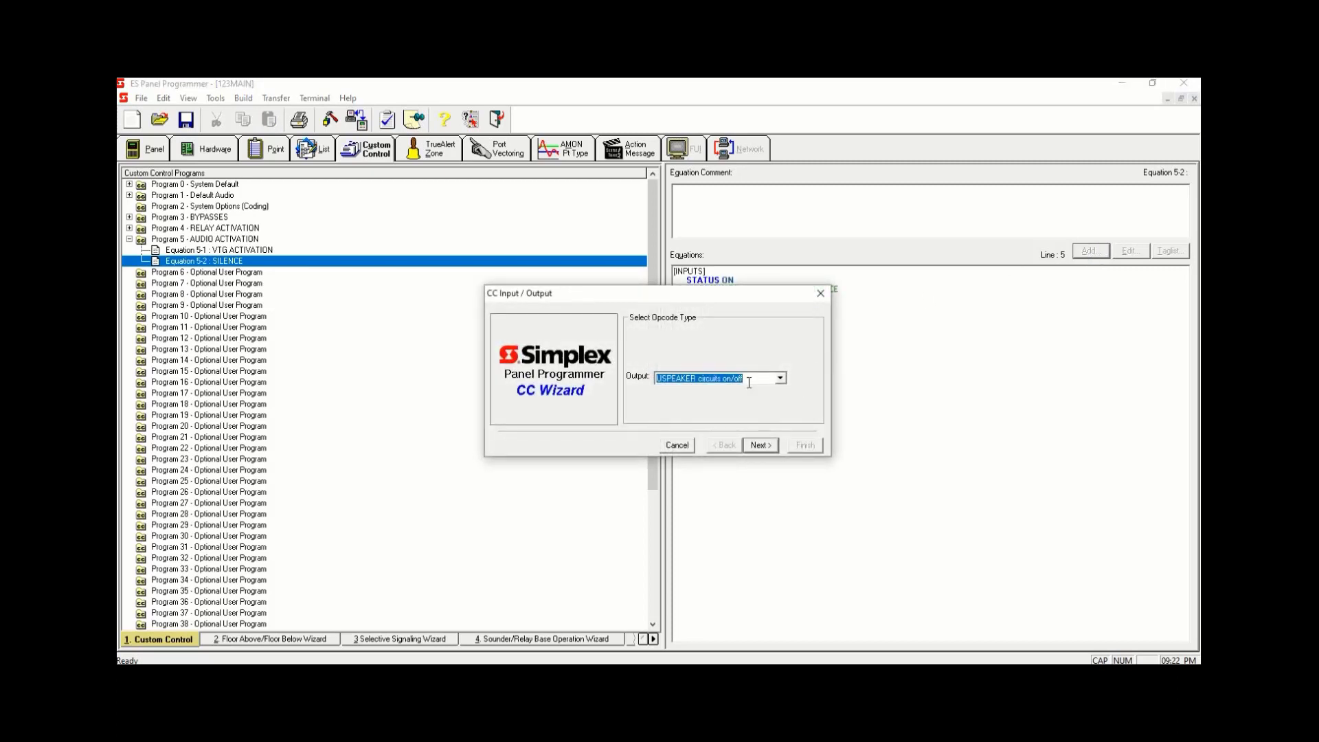
pyautogui.click(761, 445)
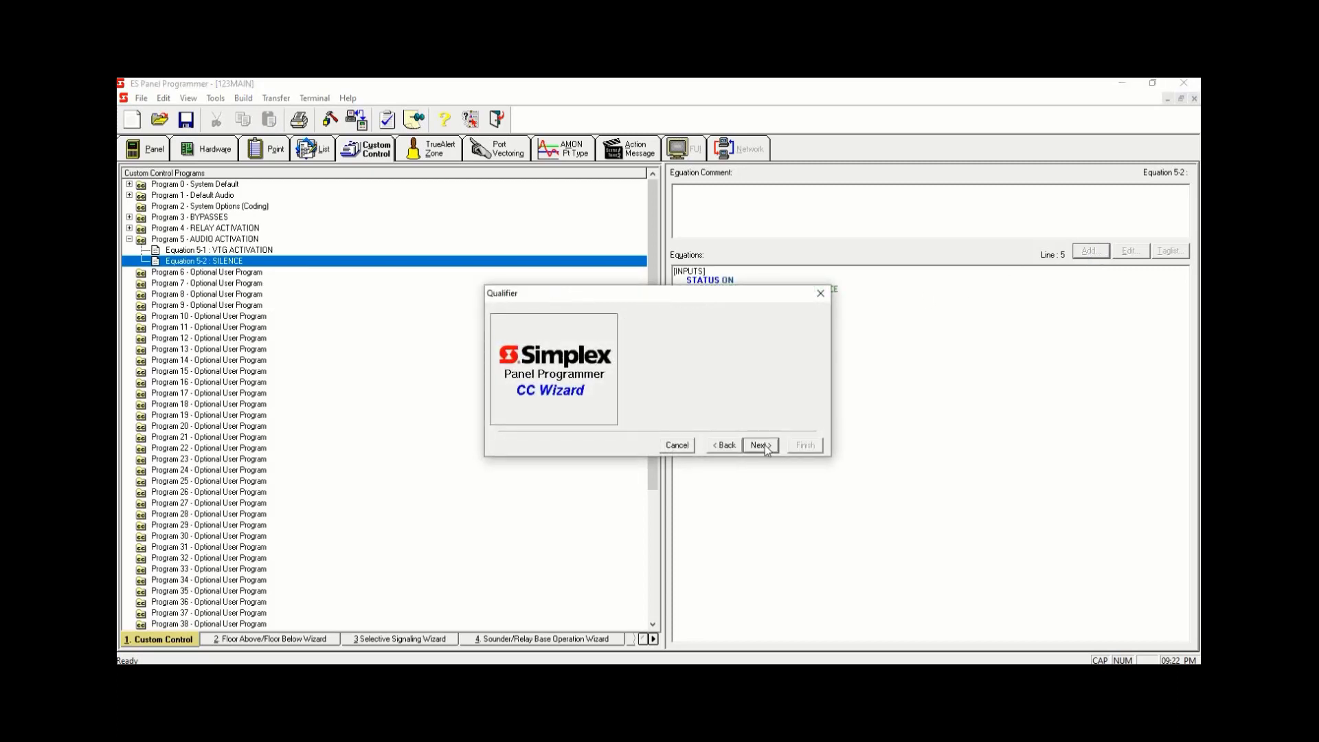
pyautogui.click(759, 383)
pyautogui.scroll(-2, 682, 426)
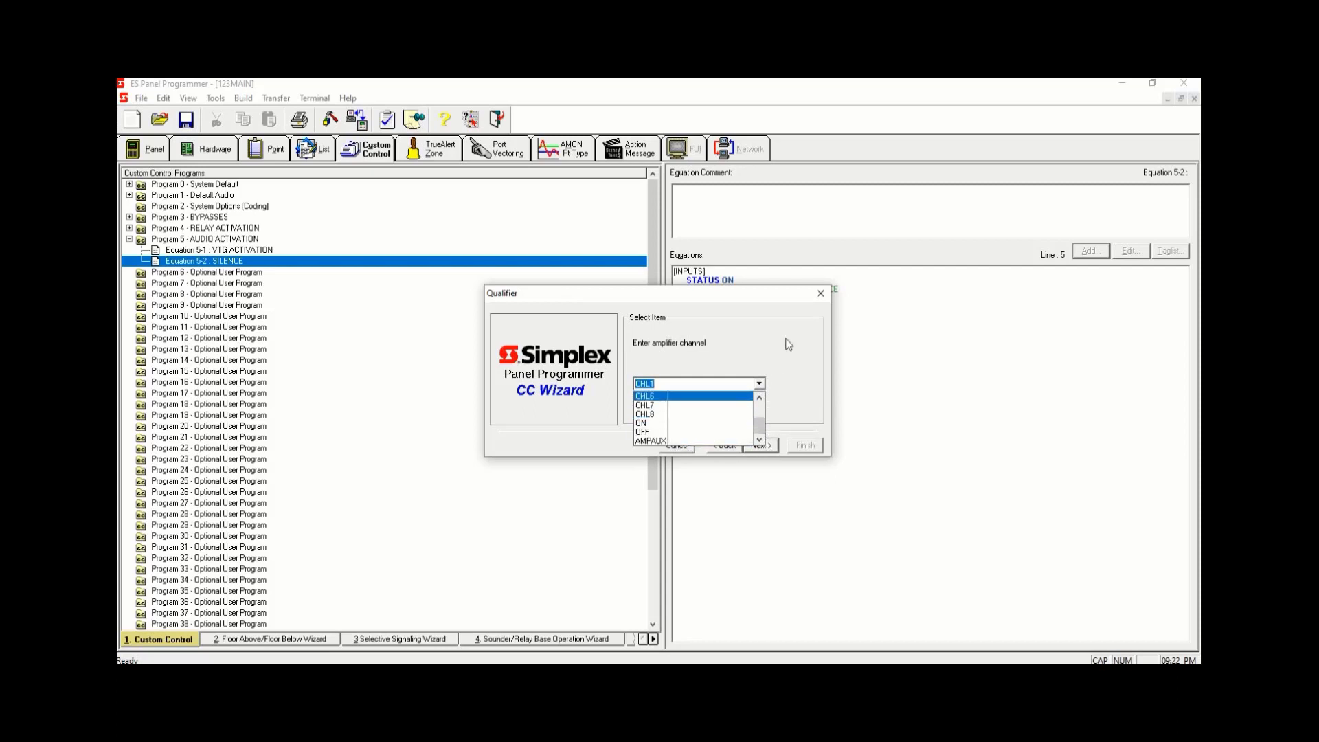
pyautogui.click(738, 397)
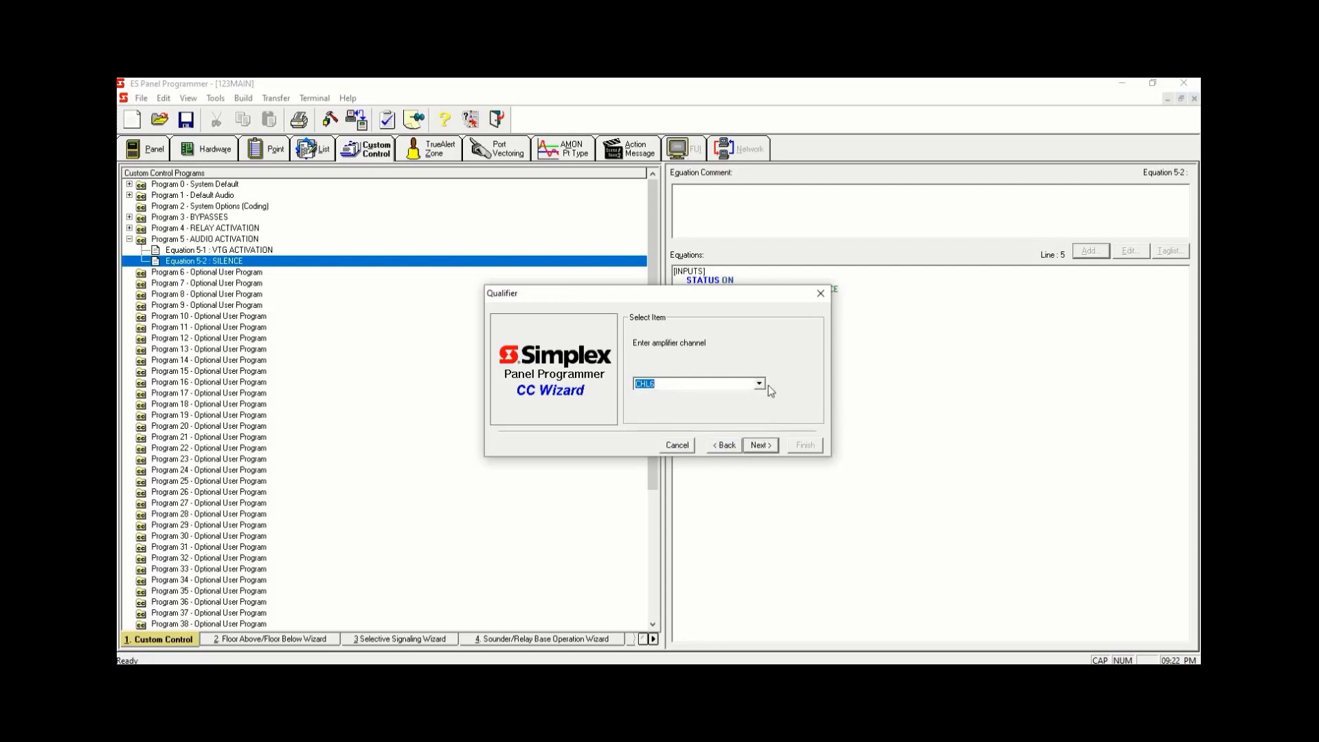
pyautogui.click(725, 445)
pyautogui.click(780, 384)
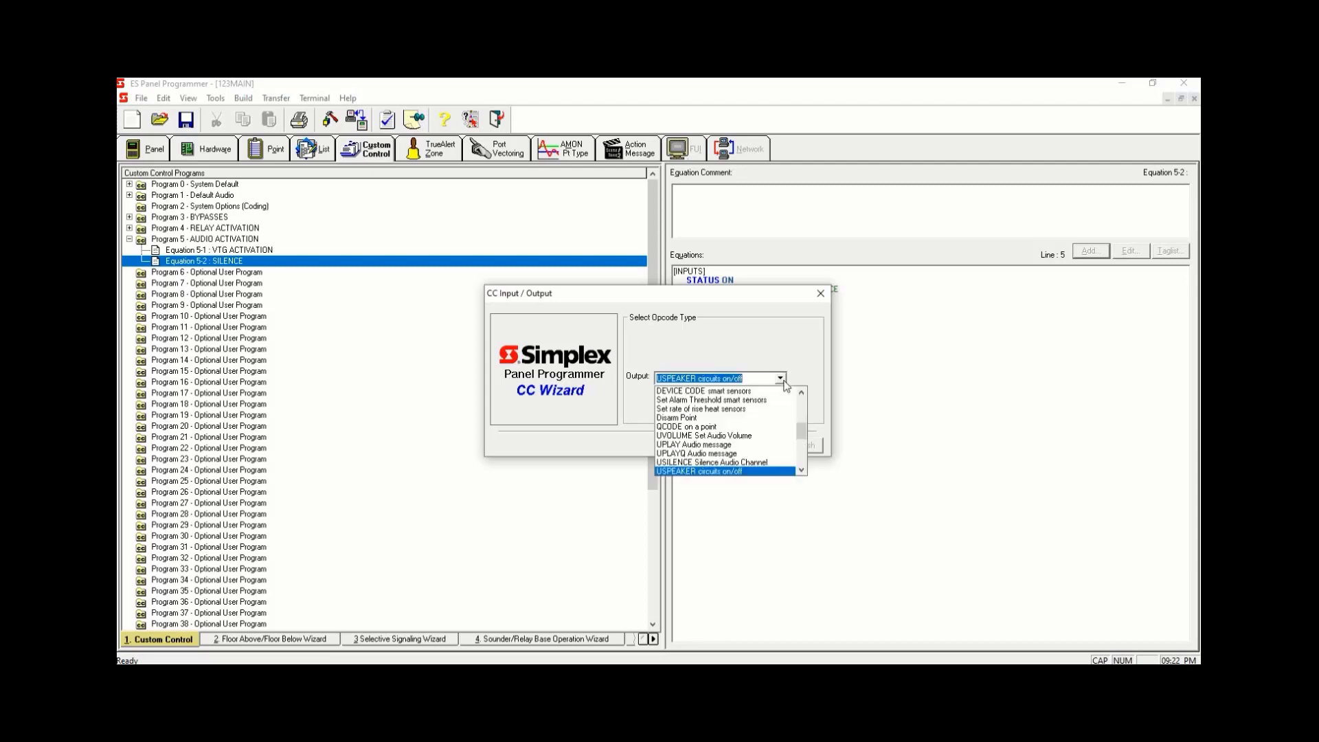
pyautogui.click(725, 462)
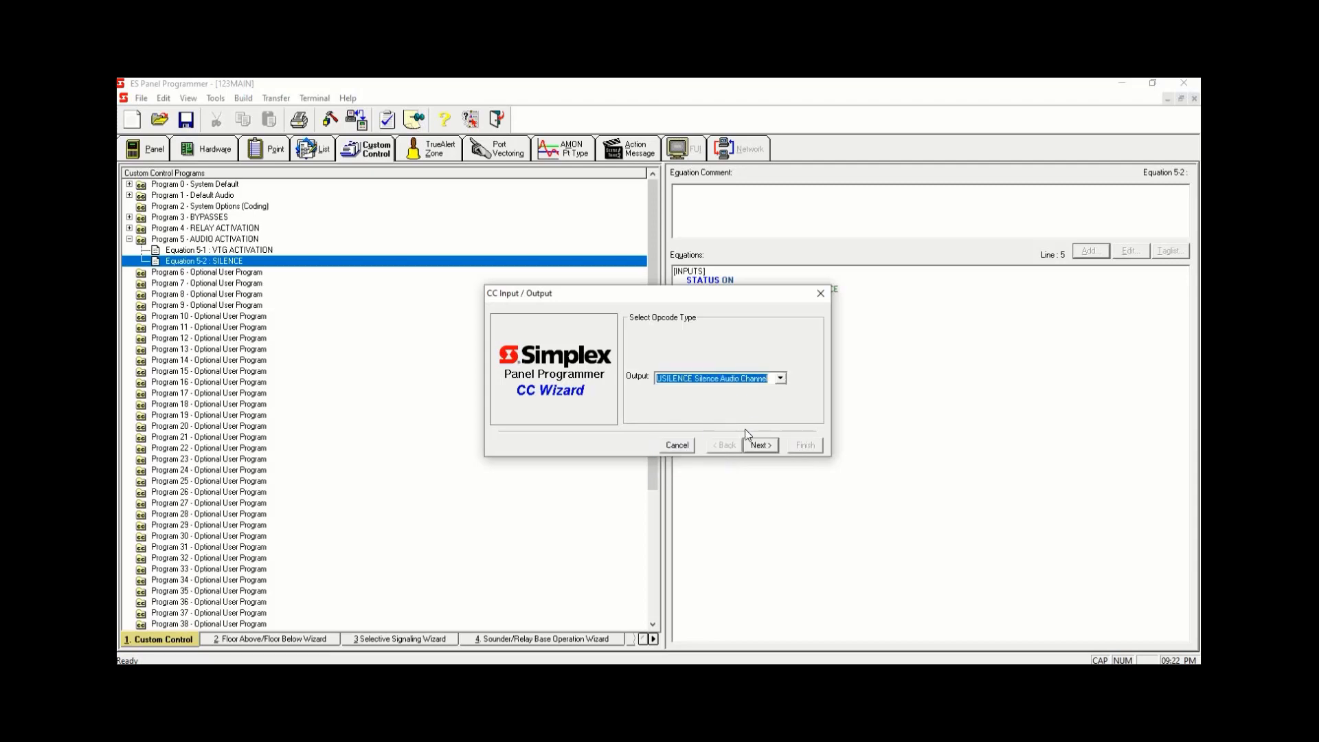
pyautogui.click(761, 447)
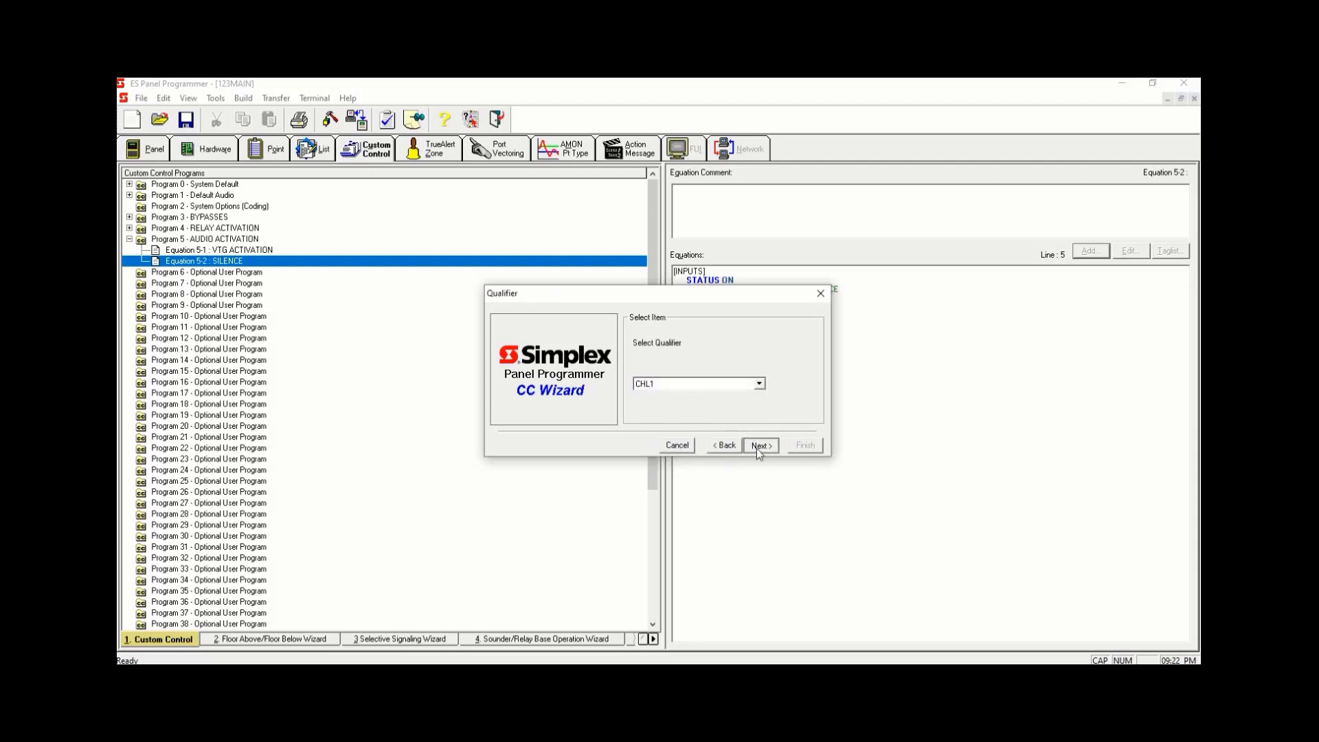
pyautogui.click(757, 446)
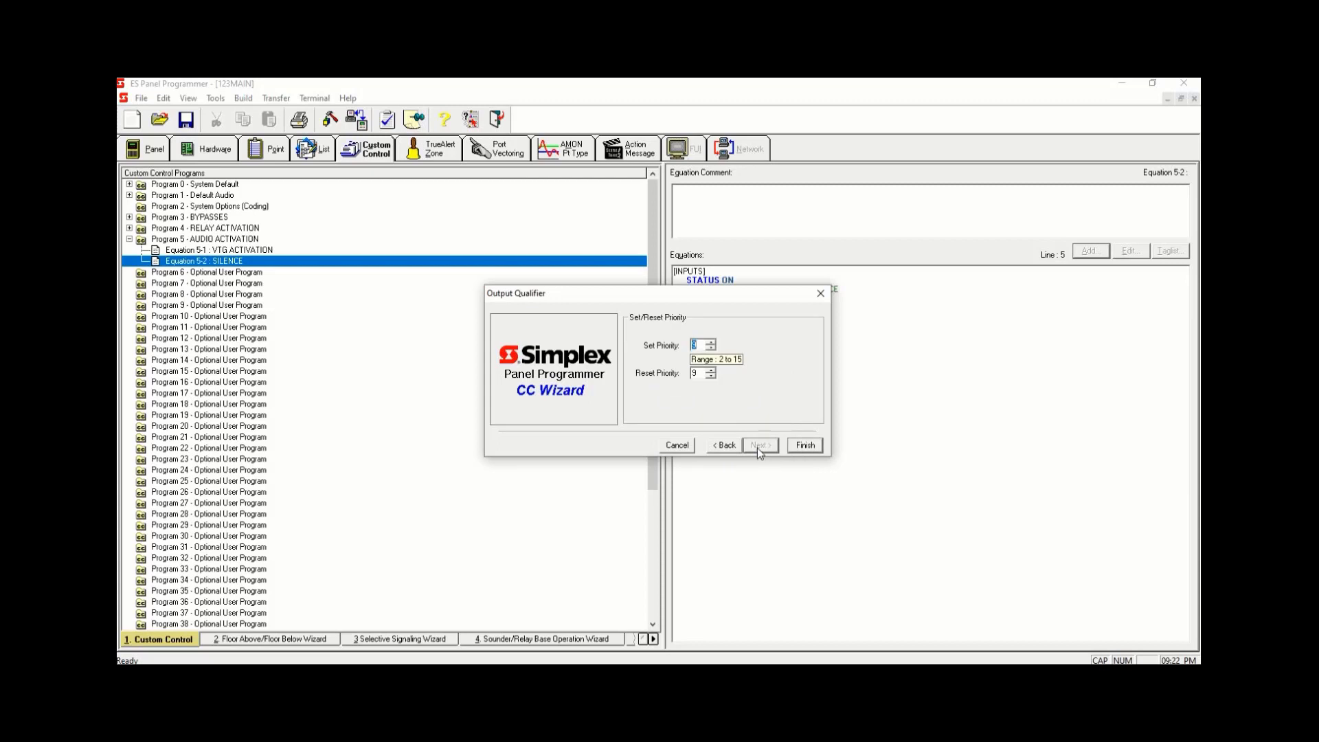
pyautogui.click(804, 445)
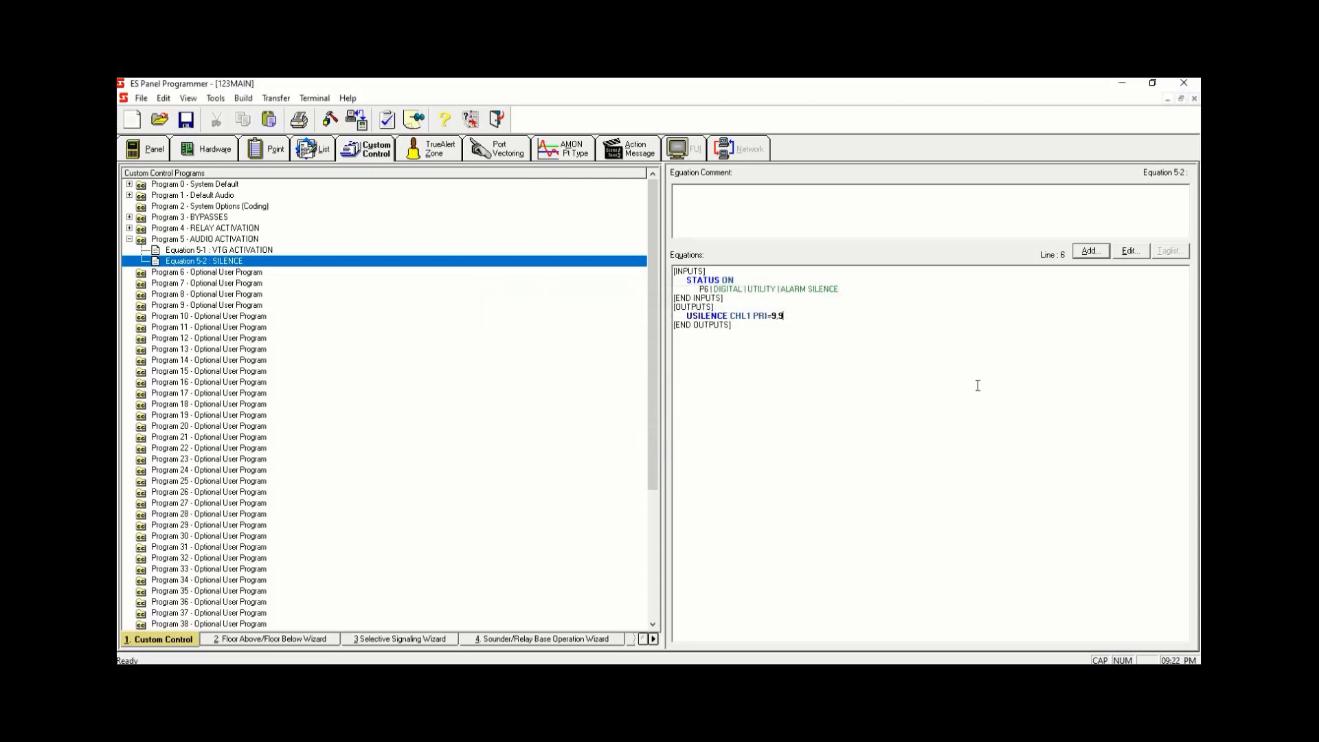
# - Start another output line in Equation 5-2 and switch the opcode to USPEAKER circuits on/off
pyautogui.press('Return')
pyautogui.click(1080, 253)
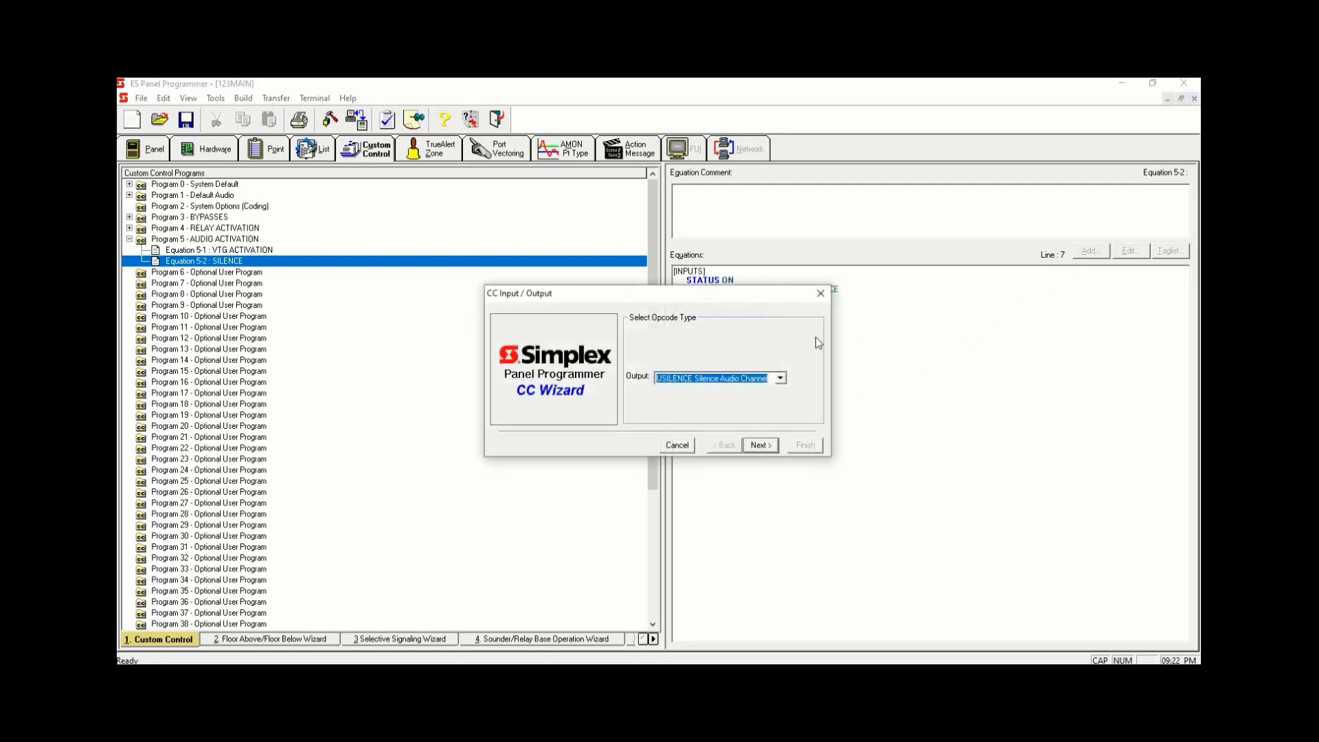
pyautogui.write('US')
pyautogui.click(771, 446)
pyautogui.click(759, 385)
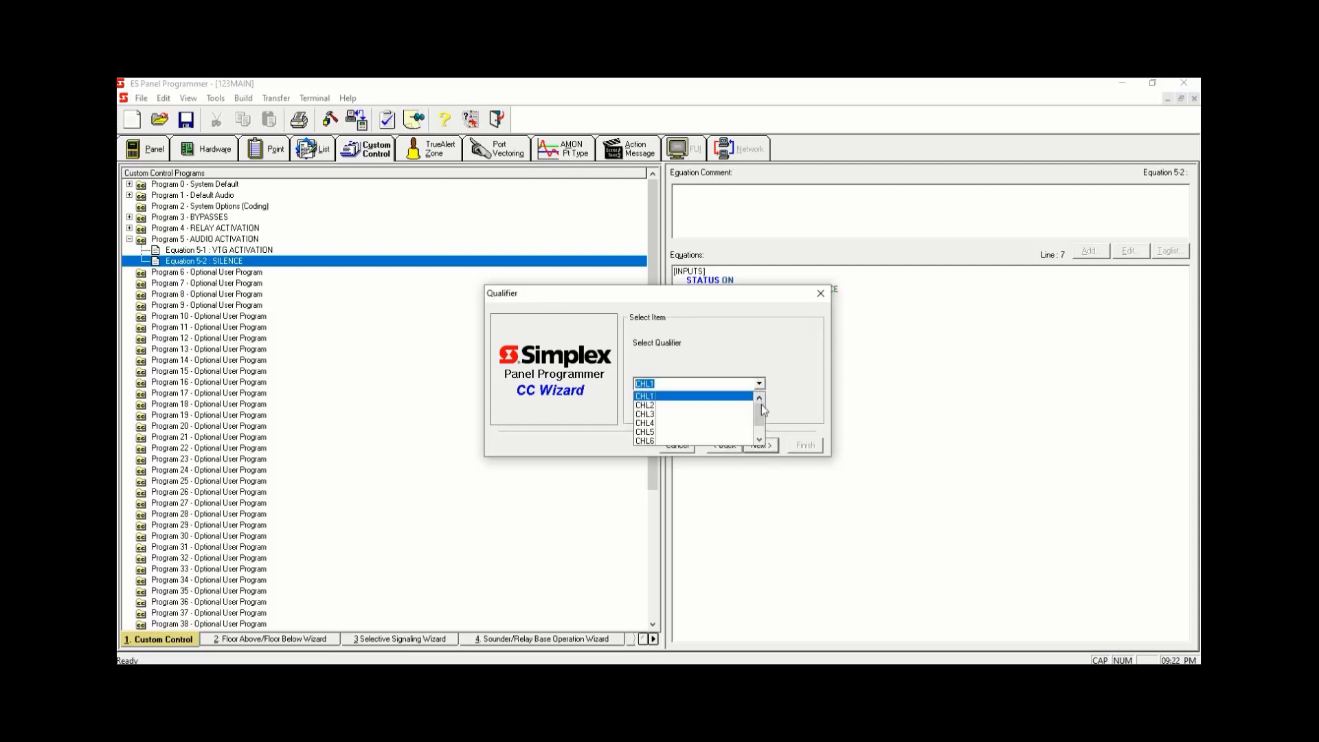
pyautogui.moveTo(760, 410)
pyautogui.mouseDown()
pyautogui.moveTo(767, 436)
pyautogui.moveTo(761, 408)
pyautogui.mouseUp()
pyautogui.click(720, 397)
pyautogui.moveTo(721, 298); pyautogui.dragTo(815, 365)
pyautogui.click(816, 512)
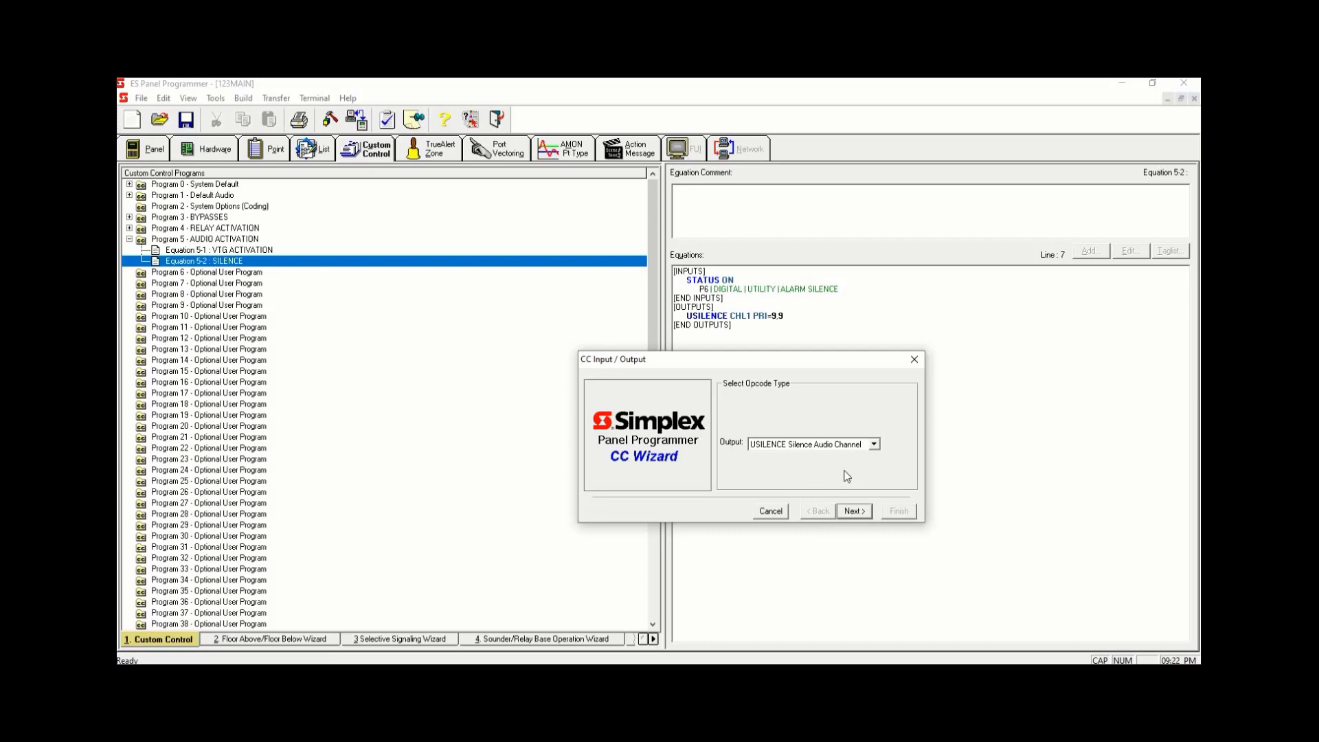
pyautogui.click(874, 445)
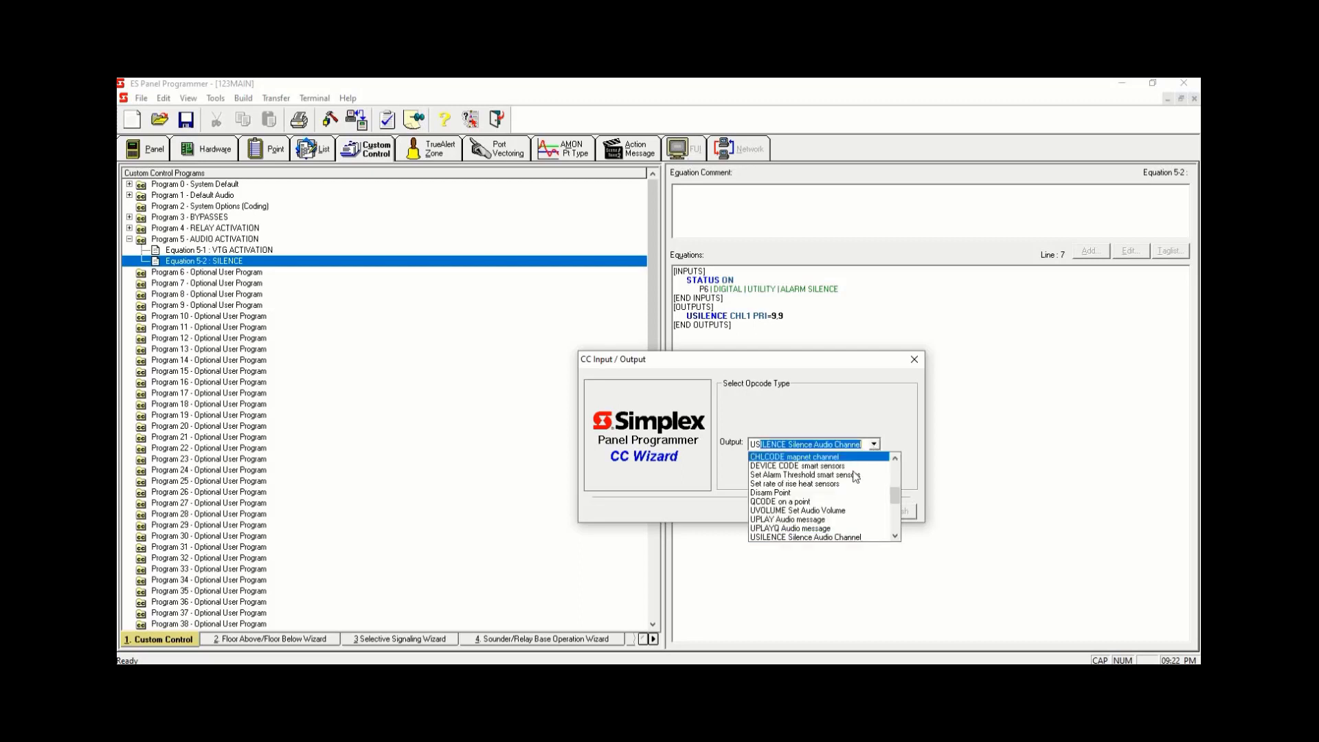
pyautogui.click(894, 536)
pyautogui.click(854, 537)
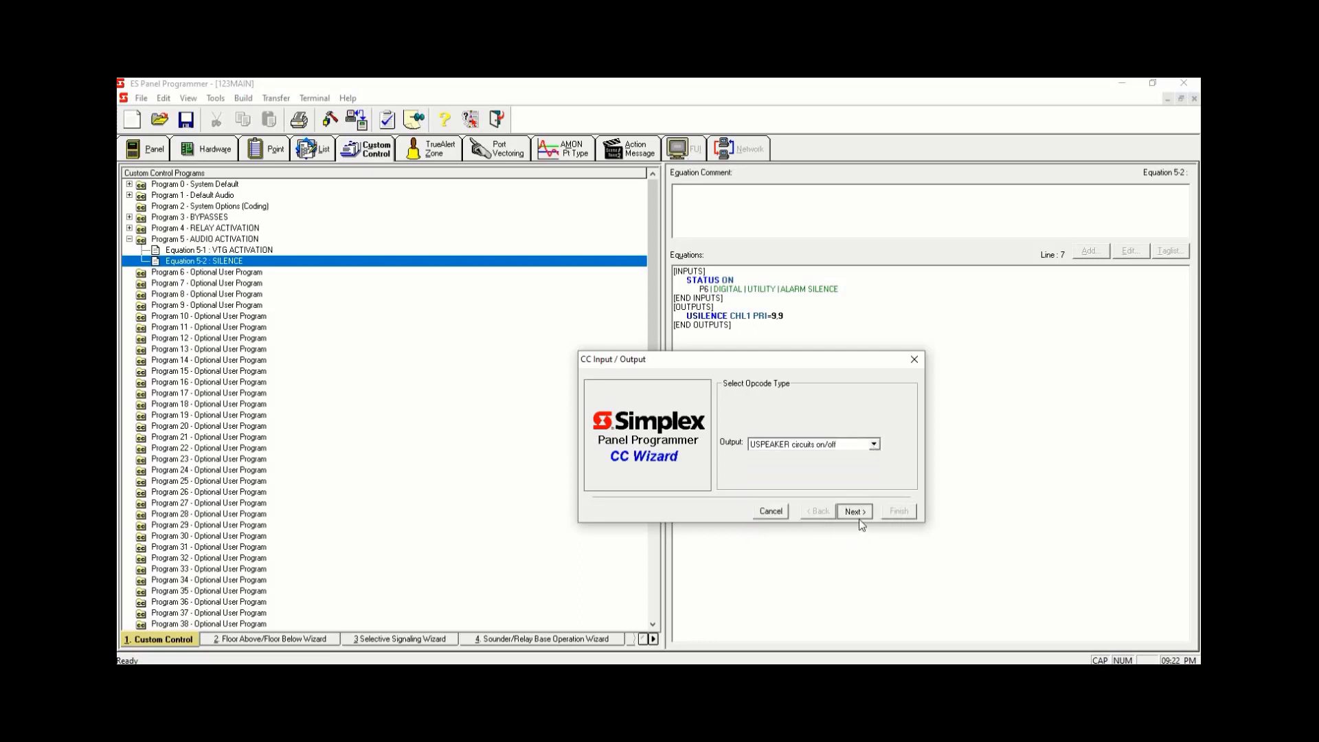
pyautogui.click(858, 518)
# - Set the speaker output qualifier to OFF and its set priority to 6
pyautogui.click(853, 449)
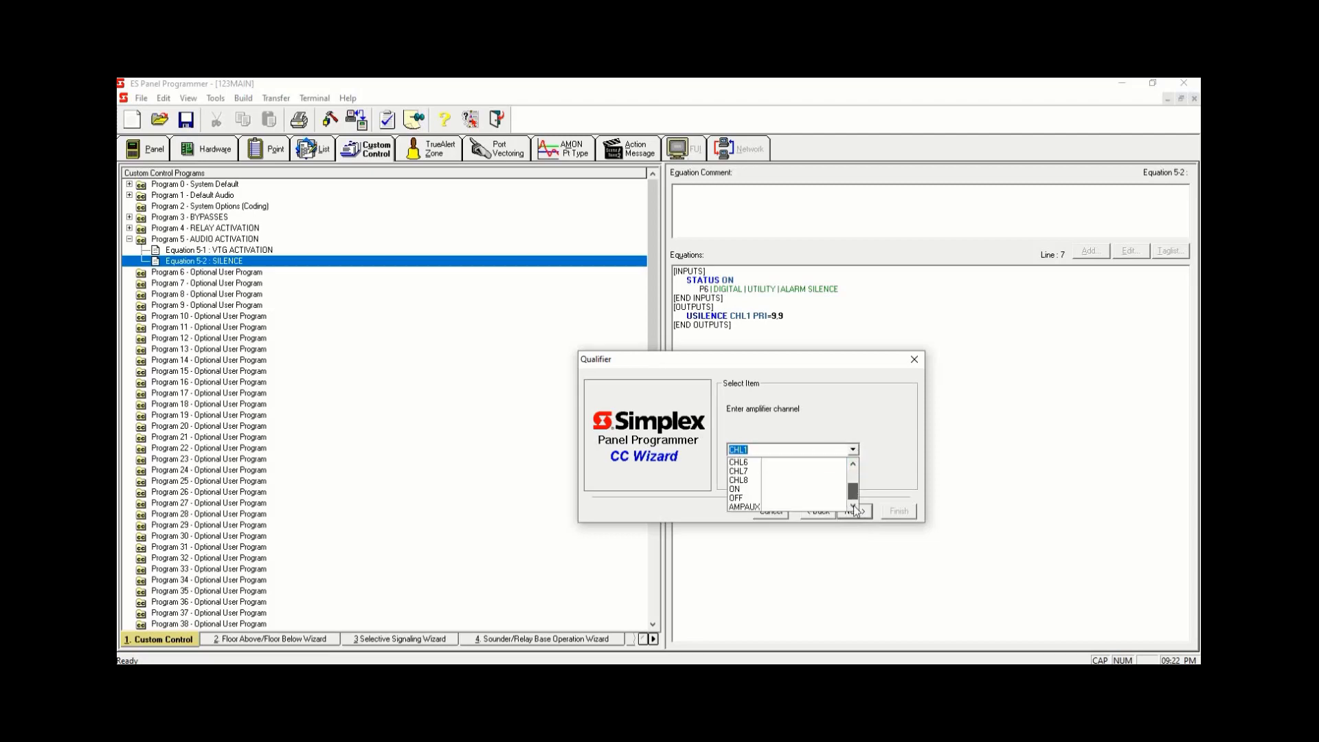
pyautogui.scroll(-2, 788, 507)
pyautogui.click(787, 499)
pyautogui.click(859, 512)
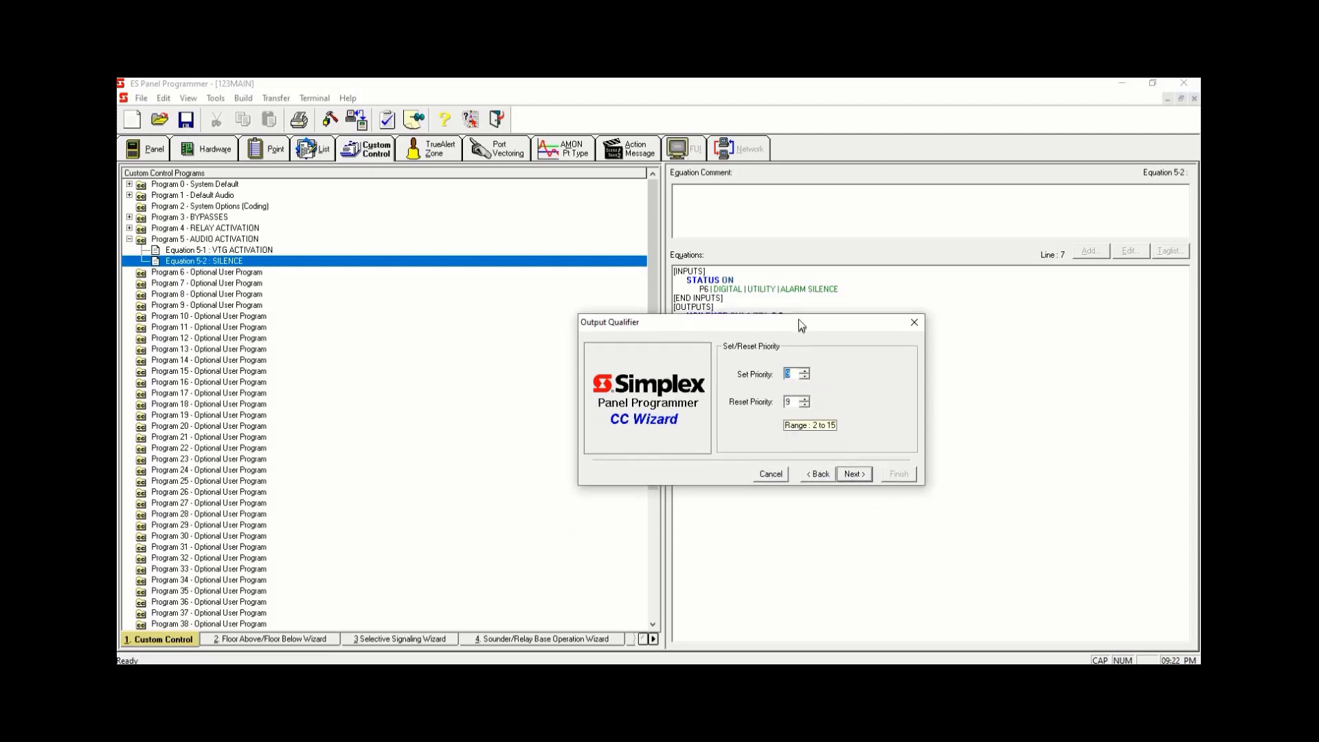
pyautogui.write('6')
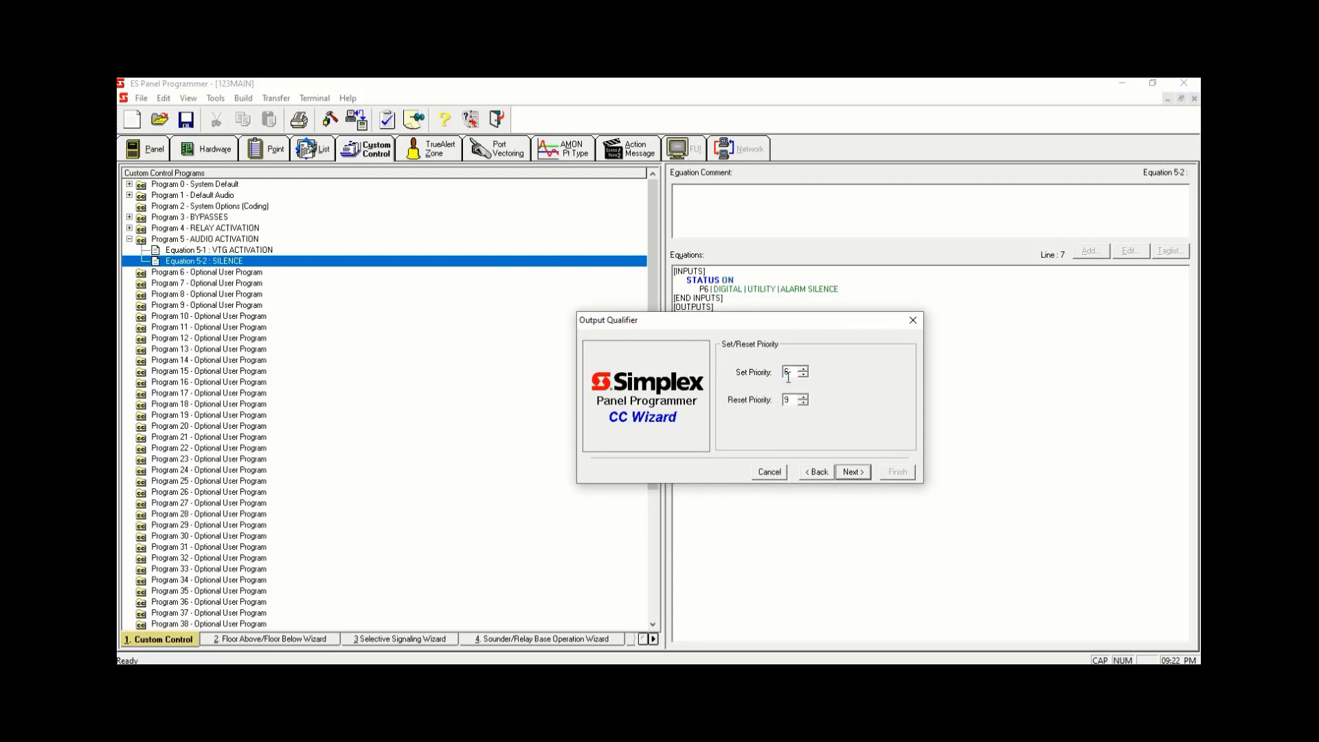
pyautogui.click(852, 473)
# - Assign the speaker output to point L90 and finish the output
pyautogui.click(733, 428)
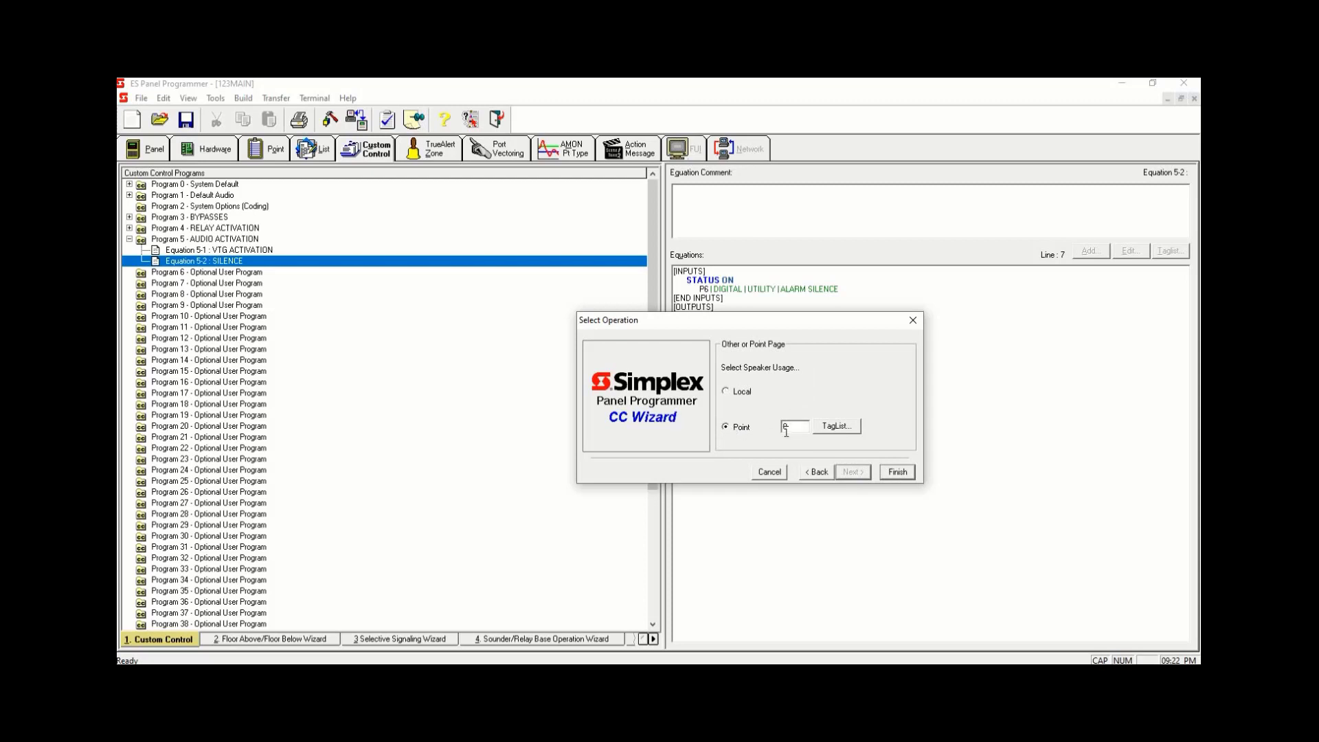
pyautogui.write('L90')
pyautogui.click(904, 477)
pyautogui.click(895, 471)
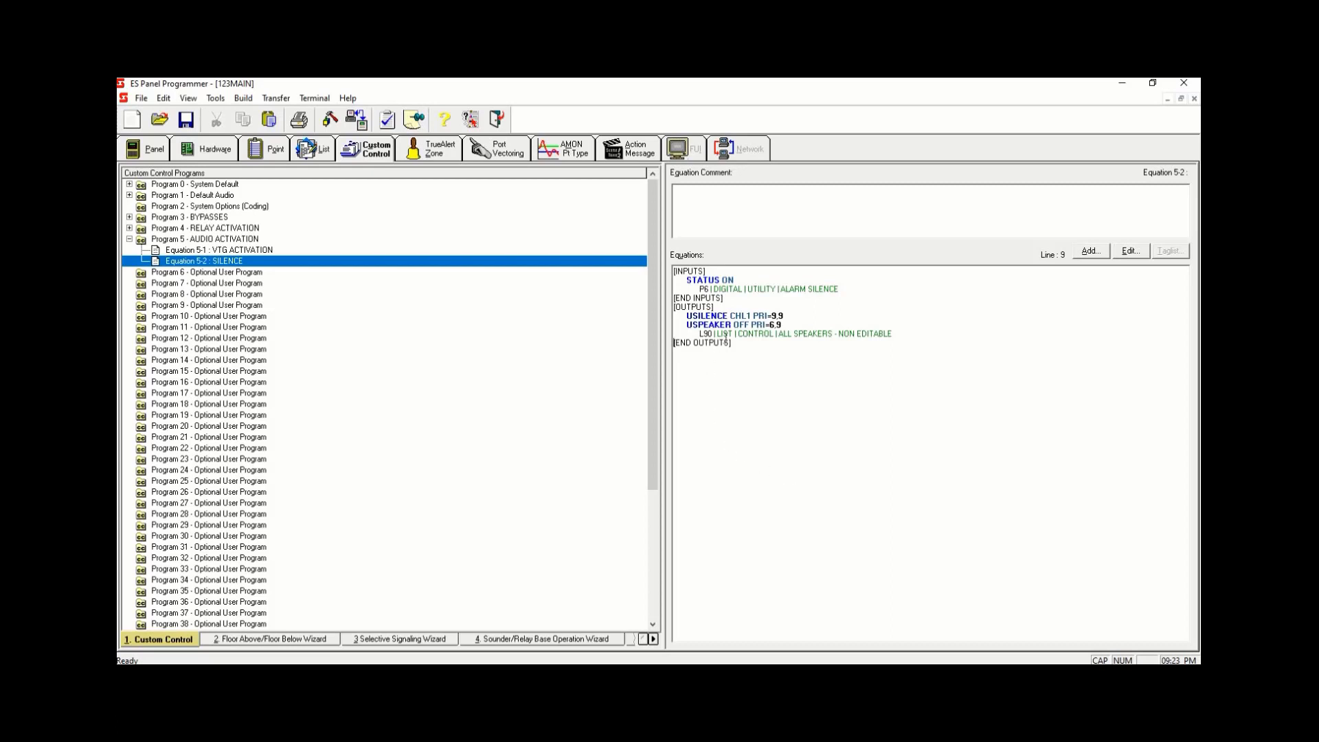
# - Add a new equation 5-3 to Program 5 labelled RESET
pyautogui.click(265, 251)
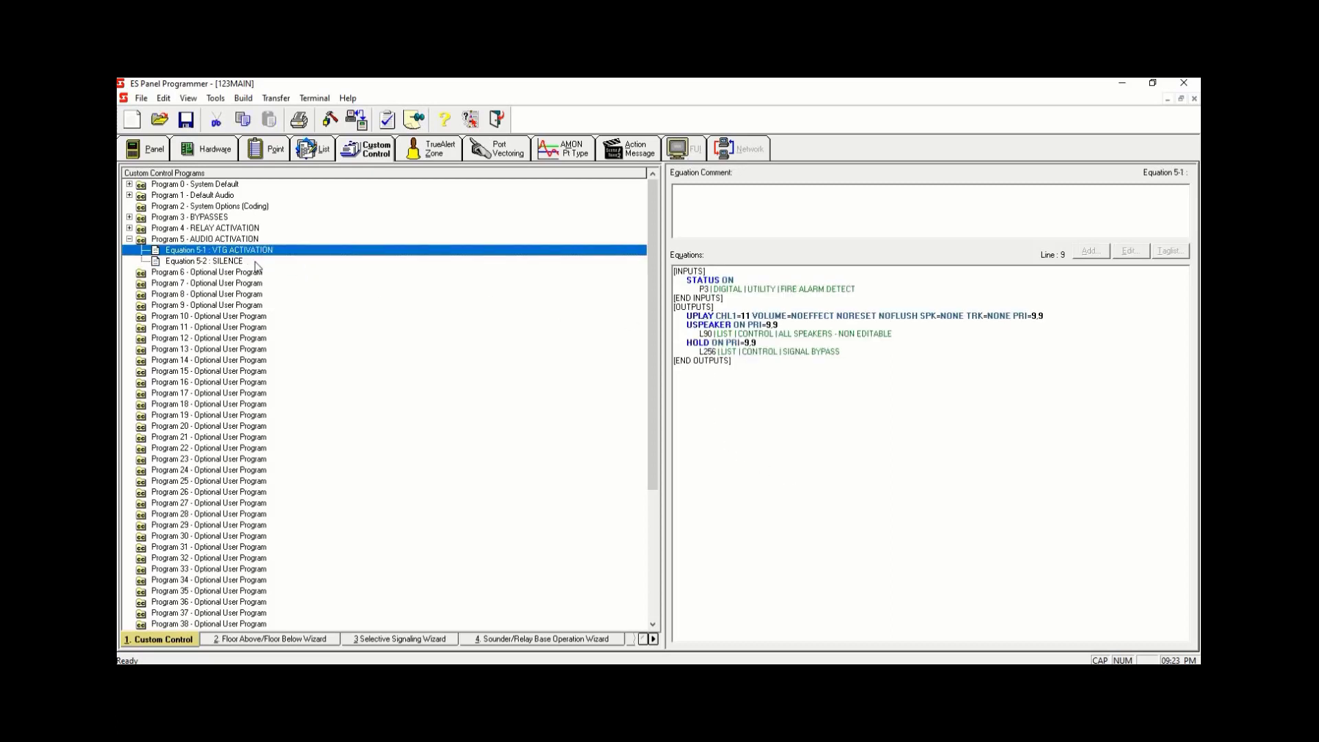
pyautogui.click(255, 262)
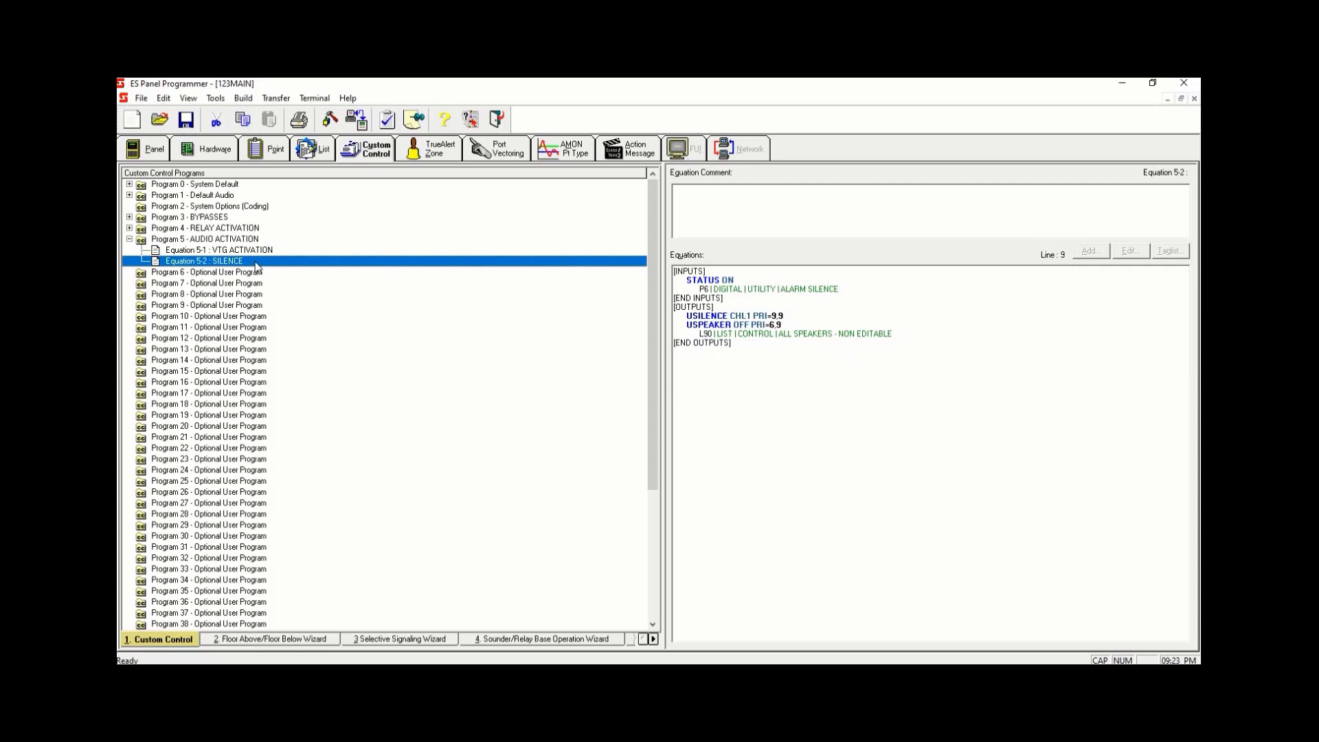
pyautogui.rightClick(255, 264)
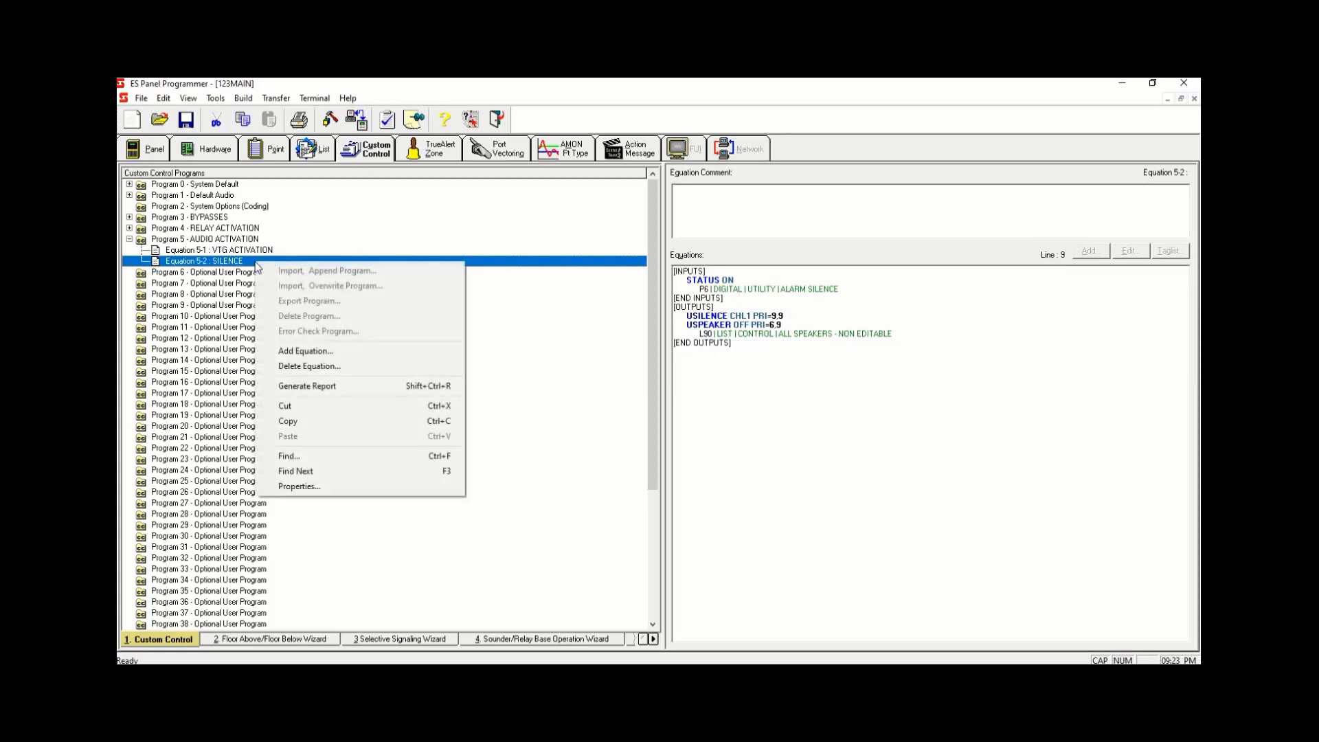
pyautogui.click(321, 353)
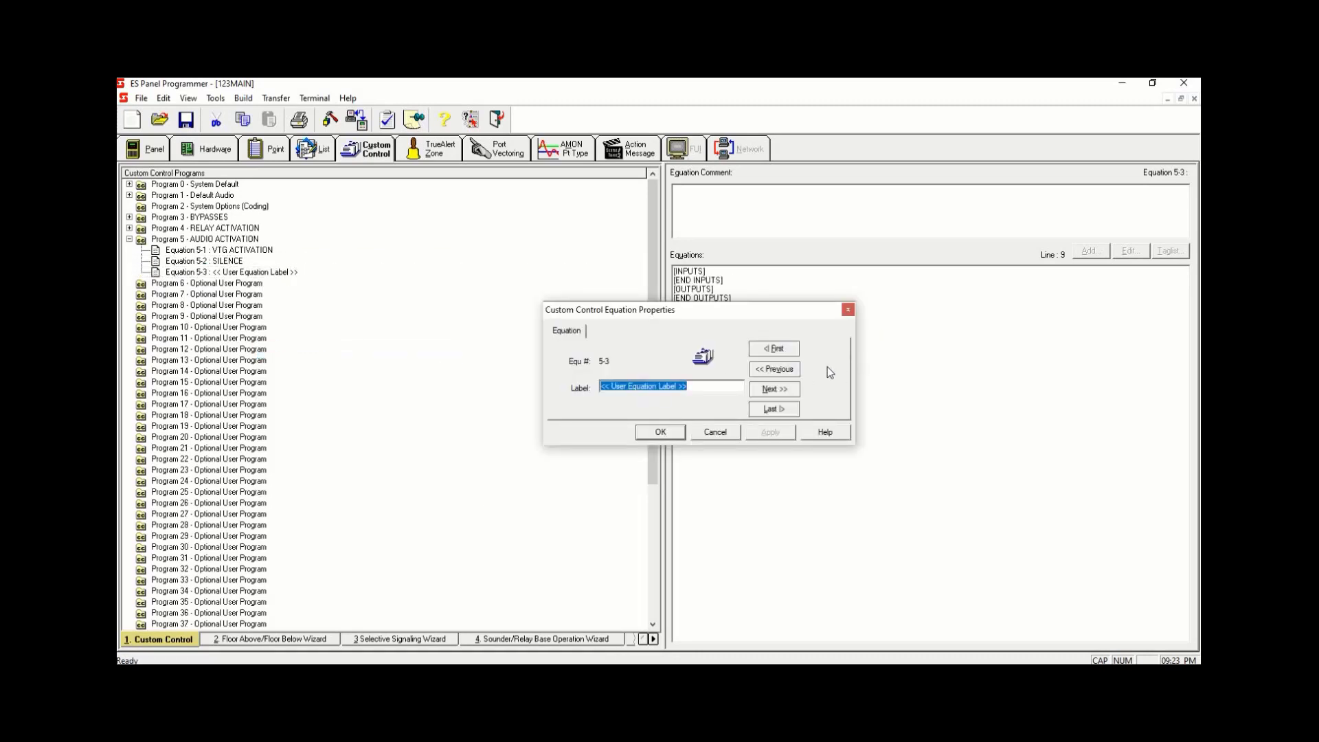
pyautogui.write('RESET')
pyautogui.click(770, 431)
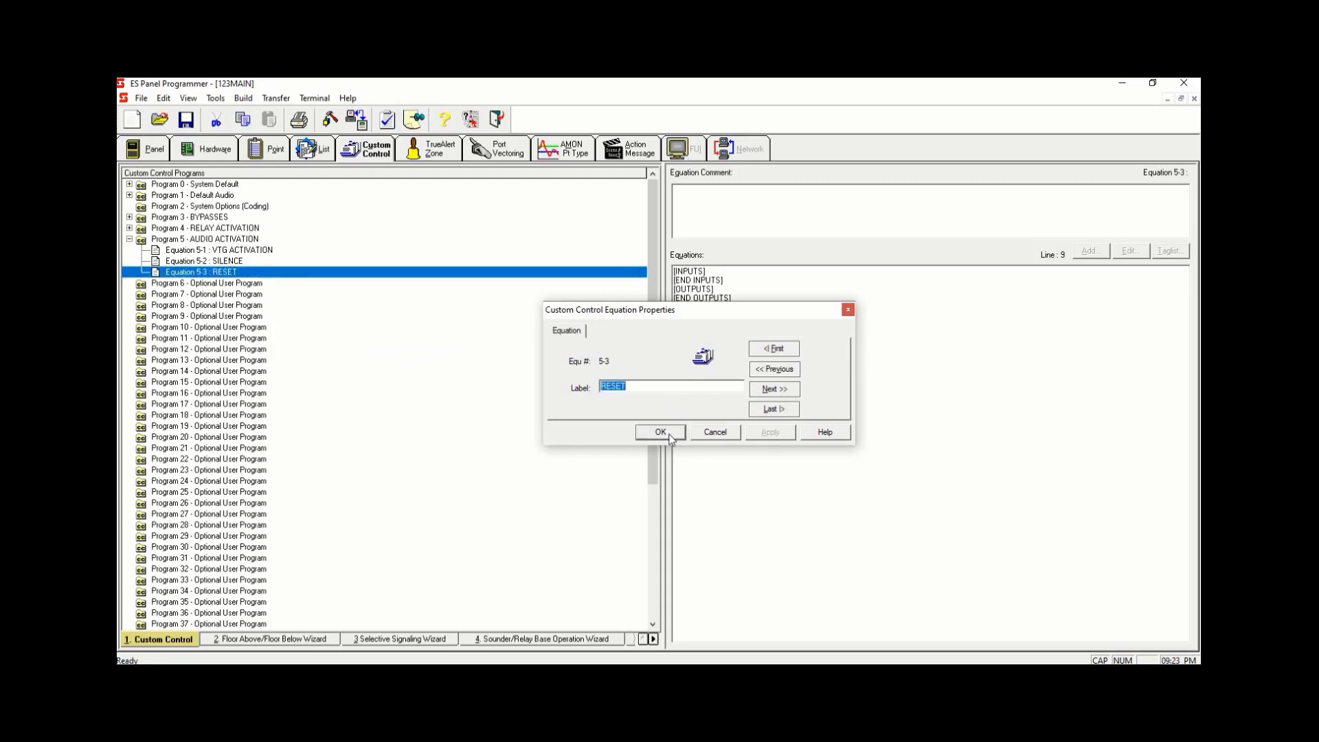
pyautogui.click(660, 431)
# - Enter an input line STATUS ON with point A21 in Equation 5-3
pyautogui.click(732, 272)
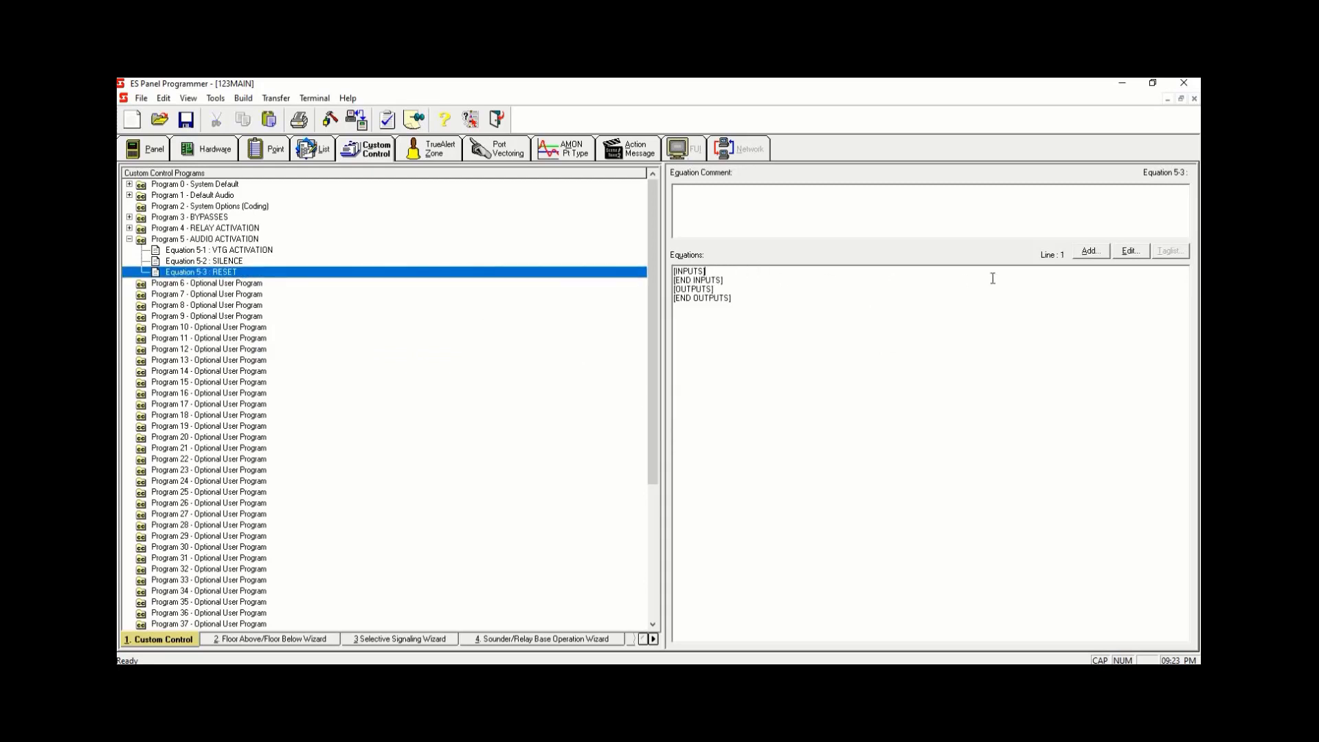
pyautogui.press('Return')
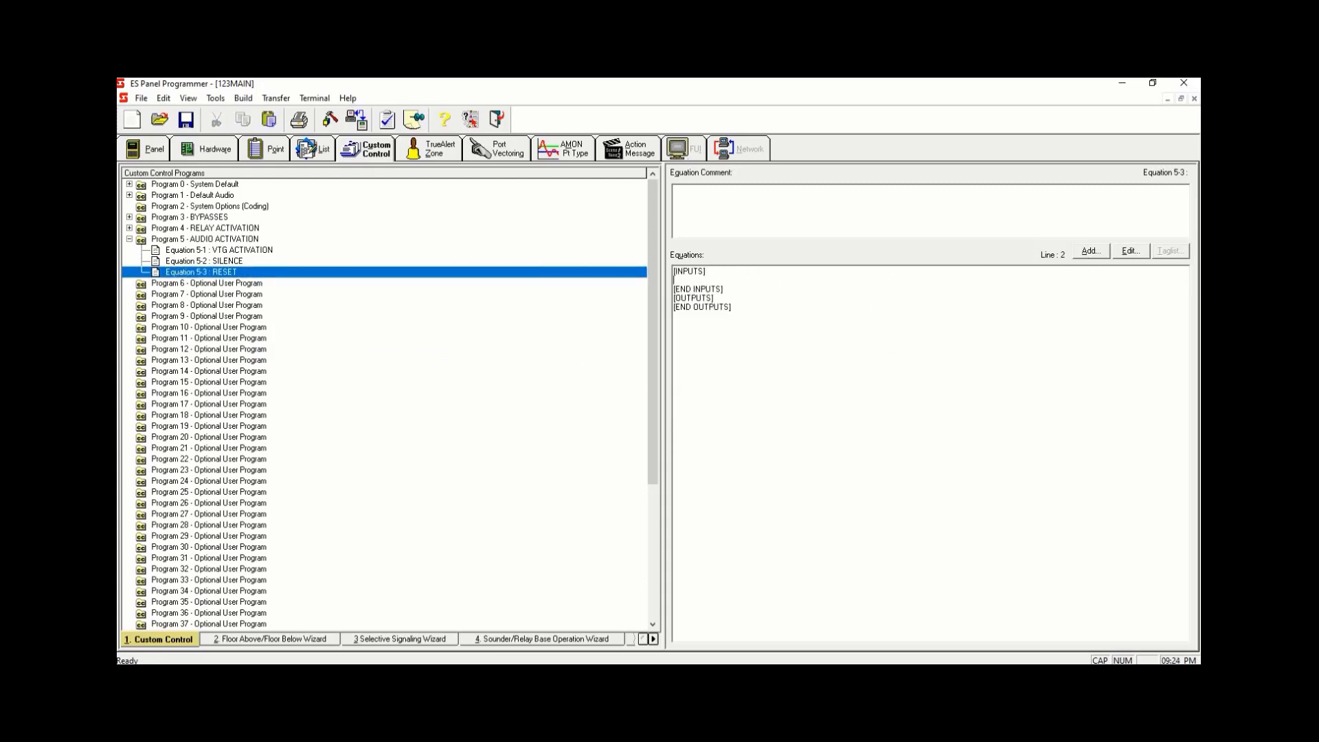
pyautogui.write('STATUS ON A21')
pyautogui.click(628, 273)
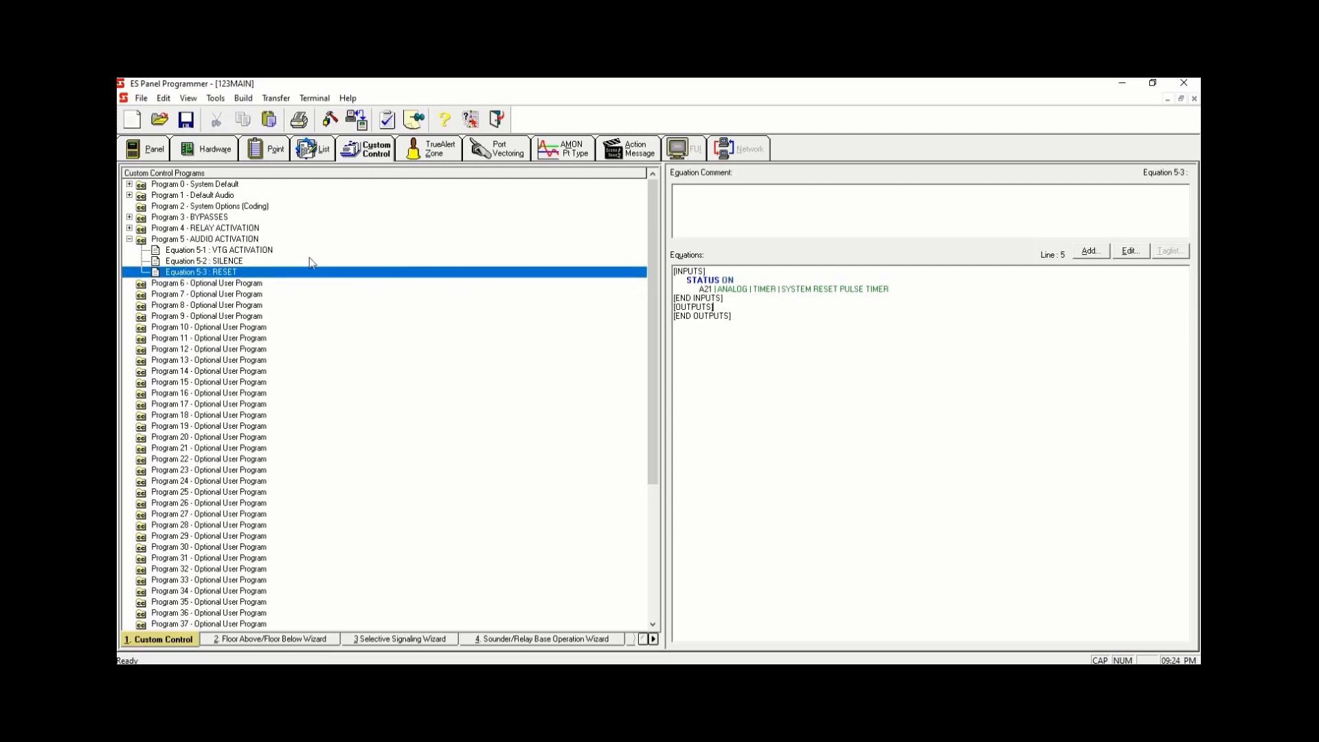
# - Copy the USPEAKER OFF output lines for L90 from Equation 5-2
pyautogui.click(227, 262)
pyautogui.moveTo(908, 336); pyautogui.dragTo(675, 319)
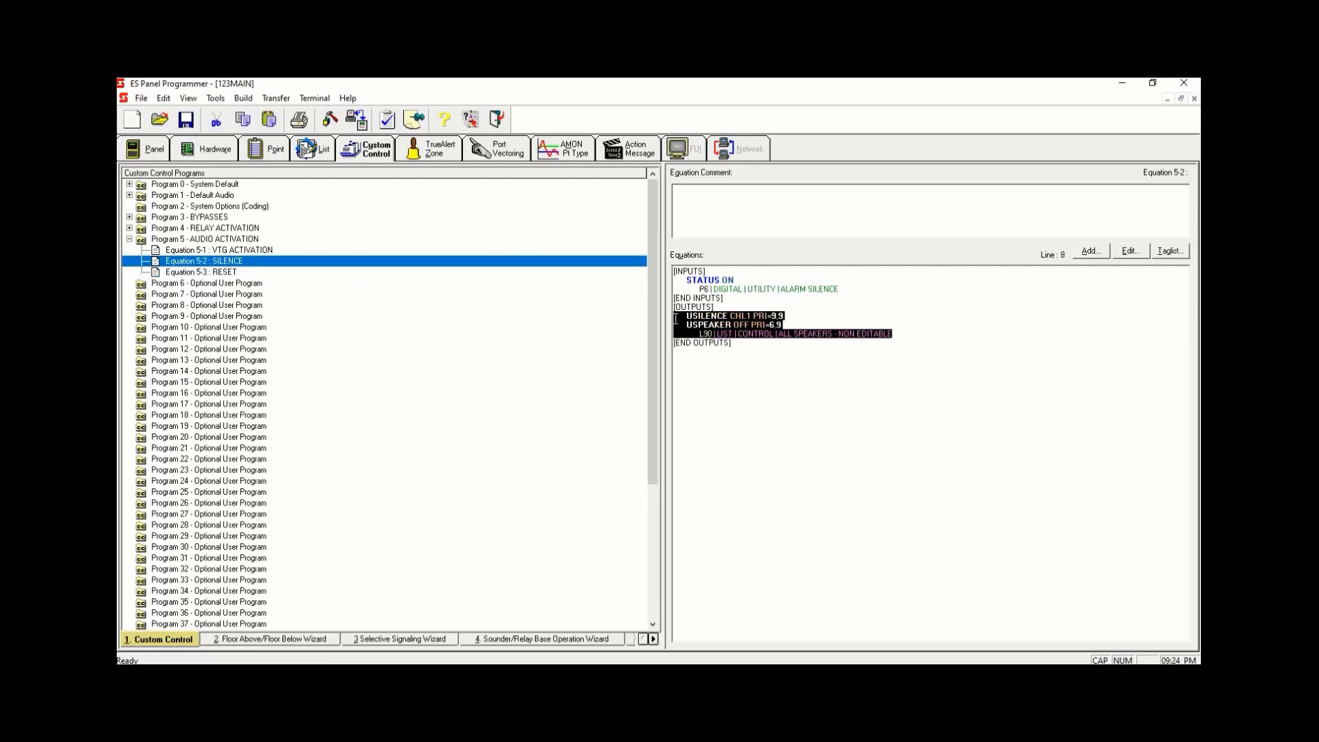
pyautogui.click(843, 324)
pyautogui.moveTo(902, 335); pyautogui.dragTo(663, 327)
pyautogui.rightClick(892, 331)
pyautogui.click(942, 353)
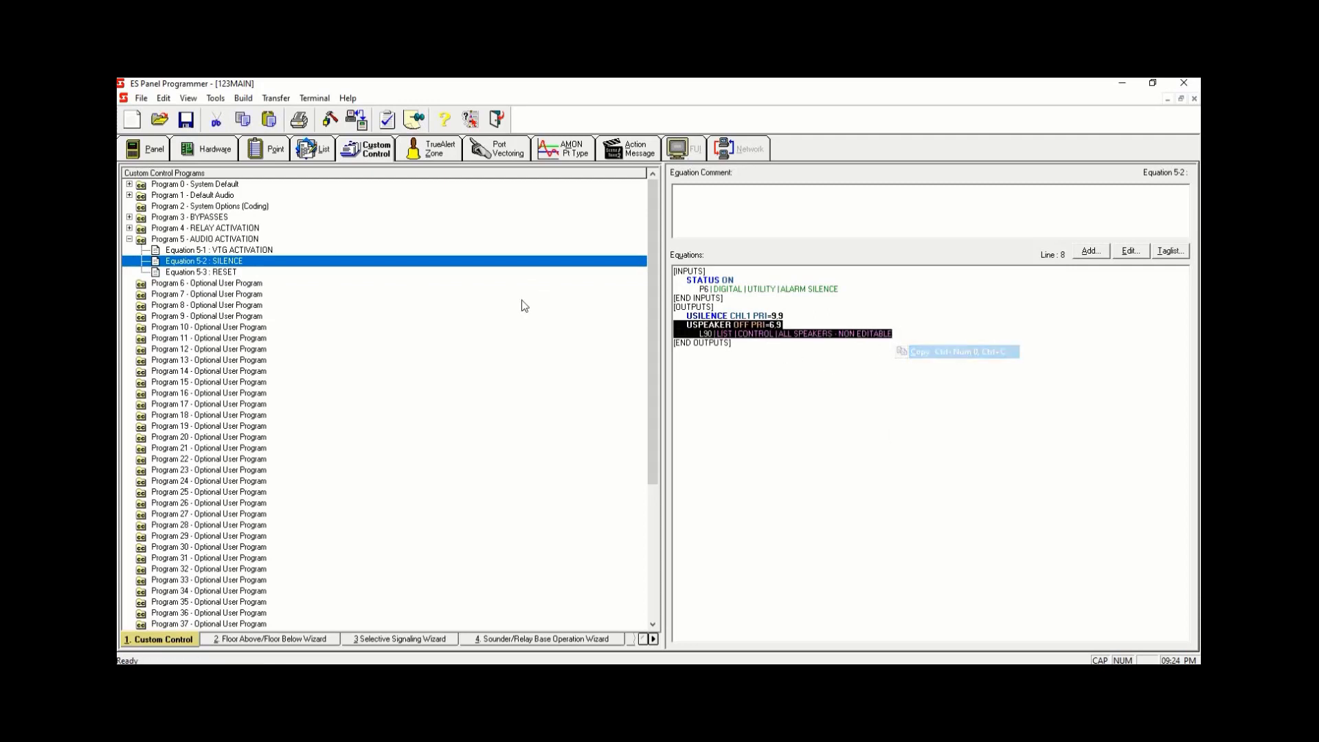
# - Paste the copied speaker output lines into the outputs section of Equation 5-3
pyautogui.click(227, 272)
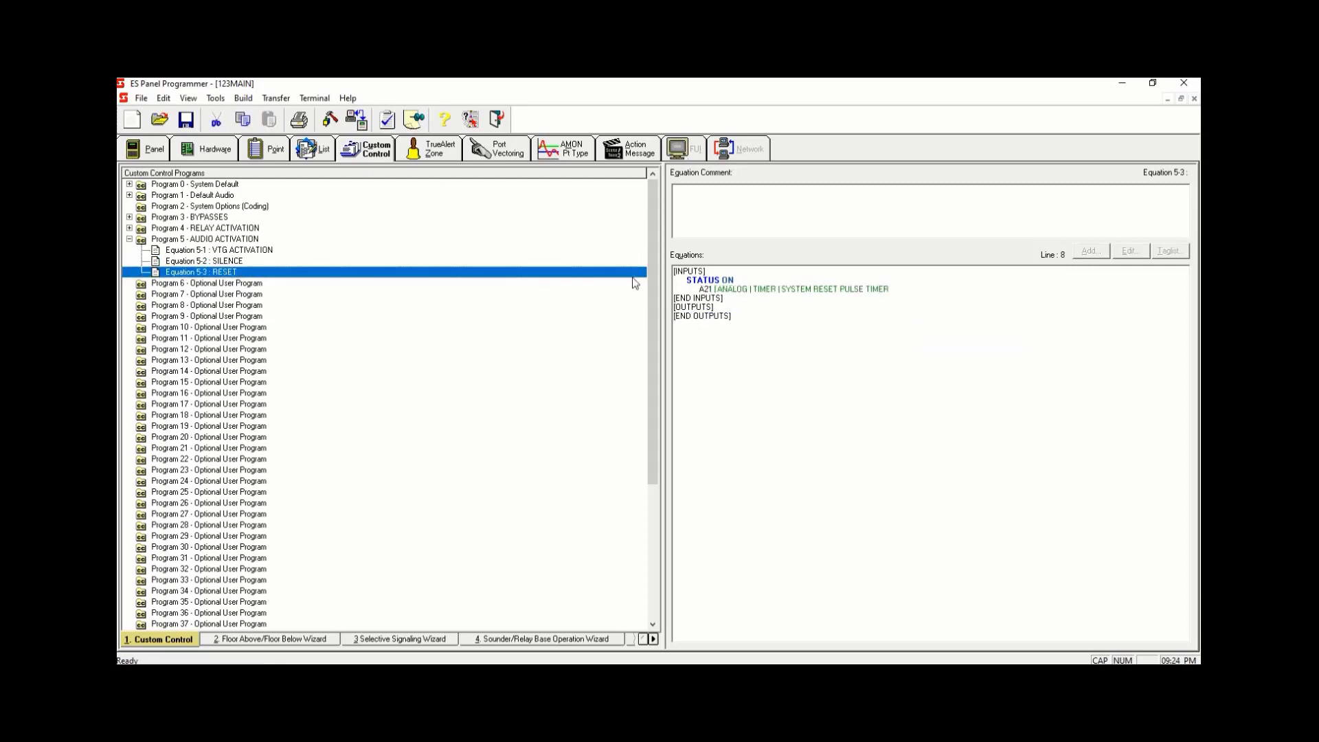
pyautogui.click(752, 307)
pyautogui.press('Return')
pyautogui.rightClick(739, 322)
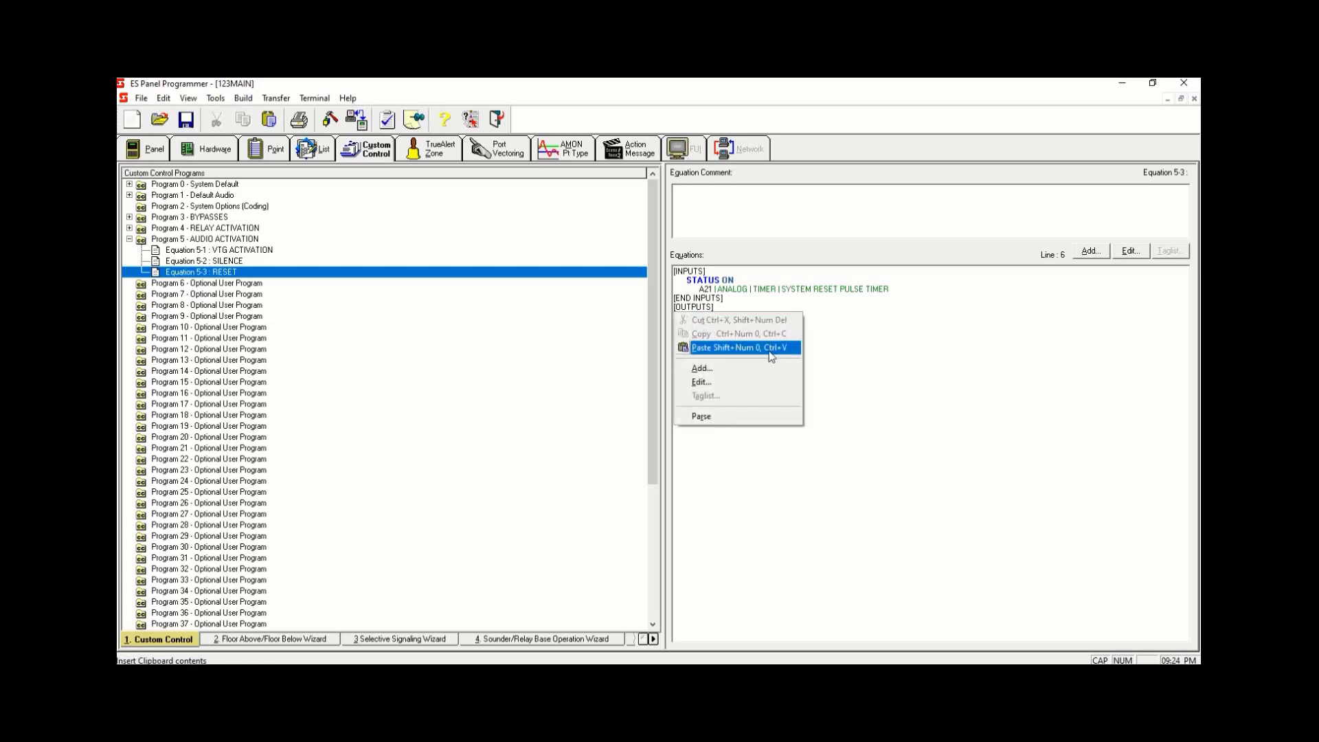
pyautogui.click(768, 354)
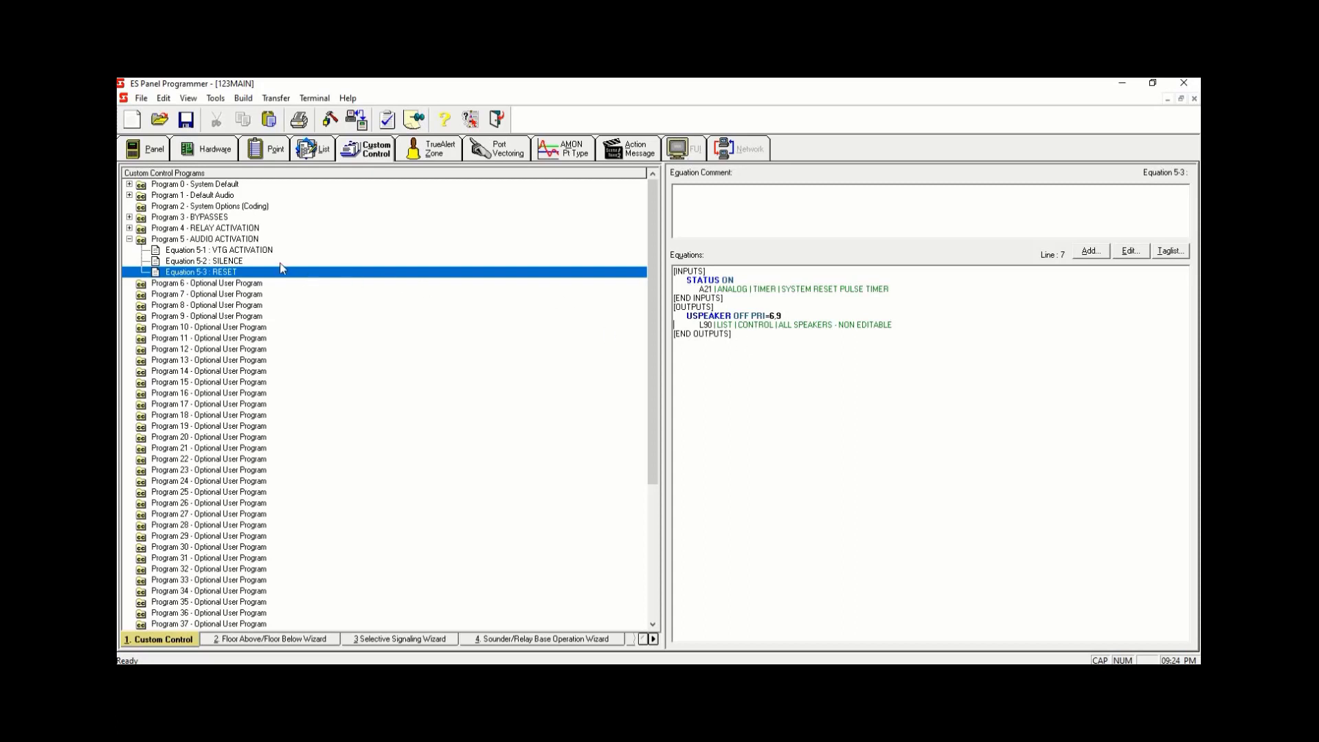
# - Copy the HOLD ON PRI=9.9 output lines for list L256 from Equation 5-1
pyautogui.moveTo(715, 315); pyautogui.dragTo(908, 326)
pyautogui.click(878, 360)
pyautogui.click(260, 251)
pyautogui.moveTo(856, 352); pyautogui.dragTo(663, 340)
pyautogui.rightClick(841, 350)
pyautogui.click(862, 371)
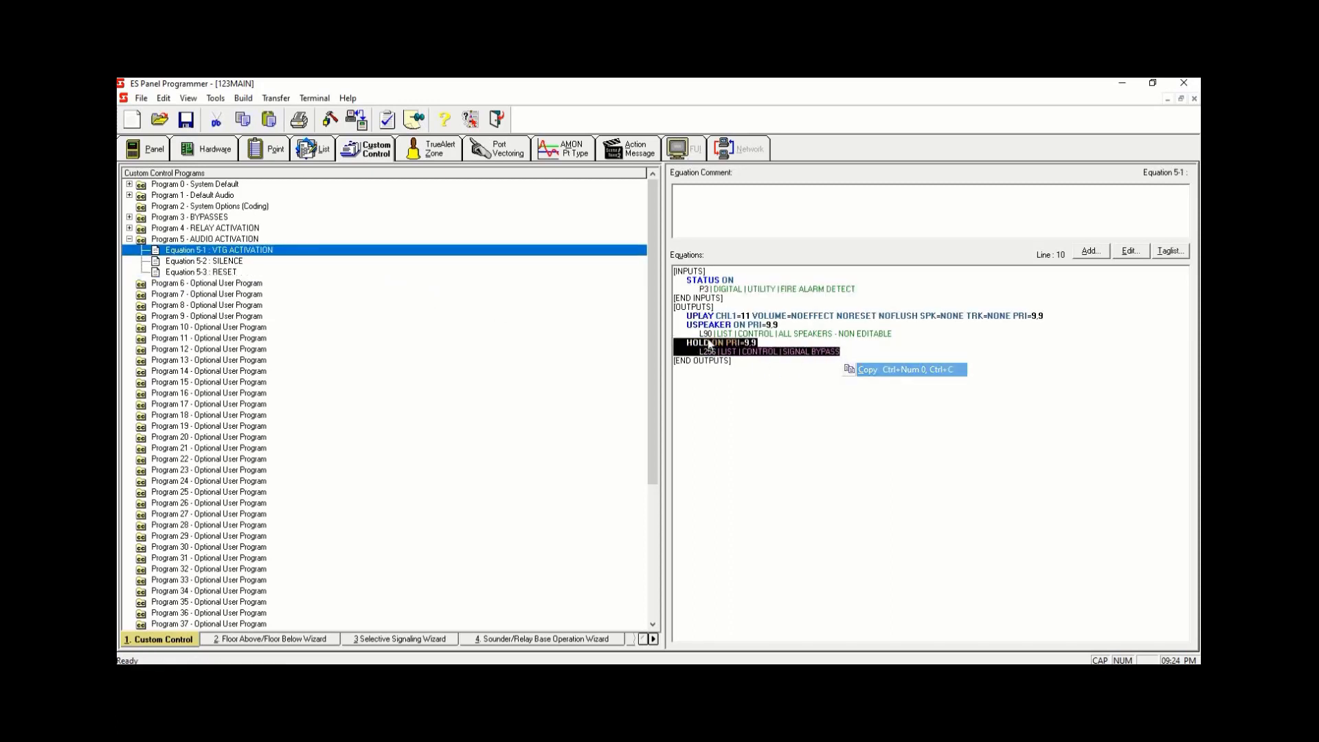
# - Paste the copied hold output lines below the speaker outputs in Equation 5-3
pyautogui.click(229, 274)
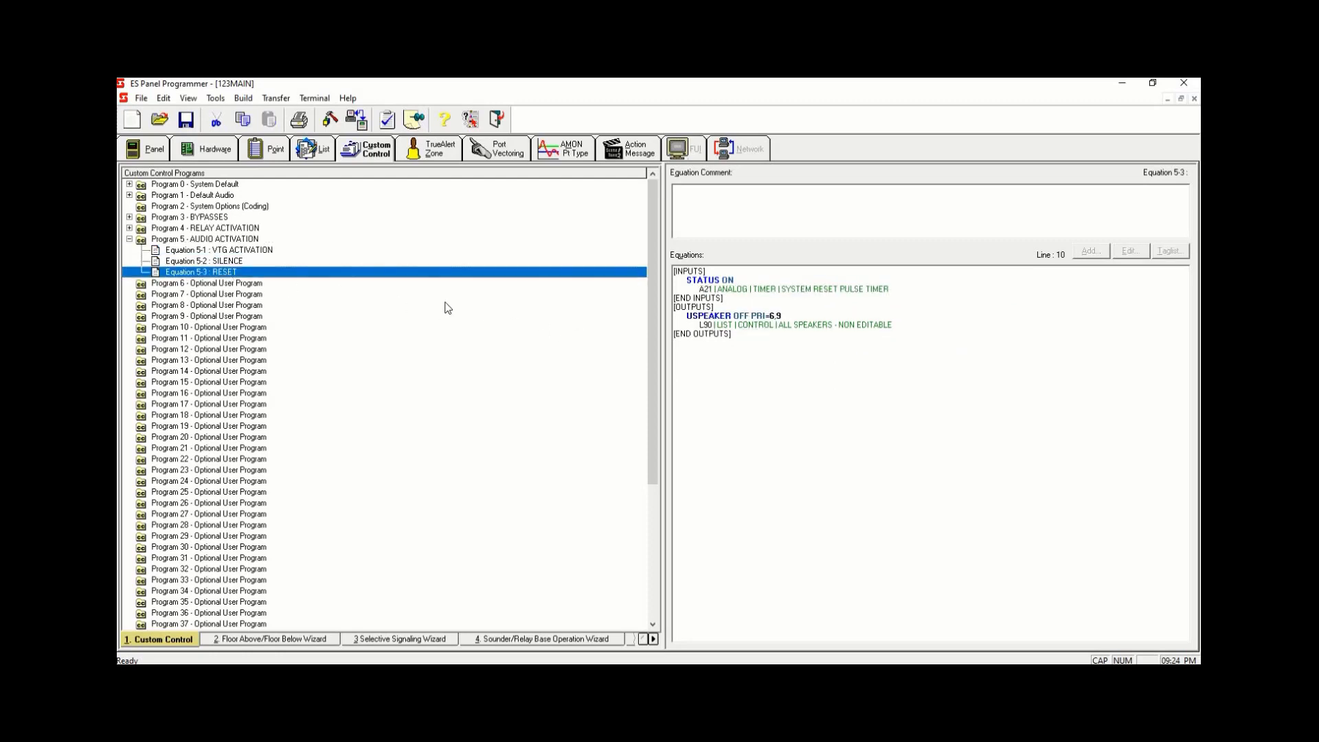
pyautogui.click(905, 326)
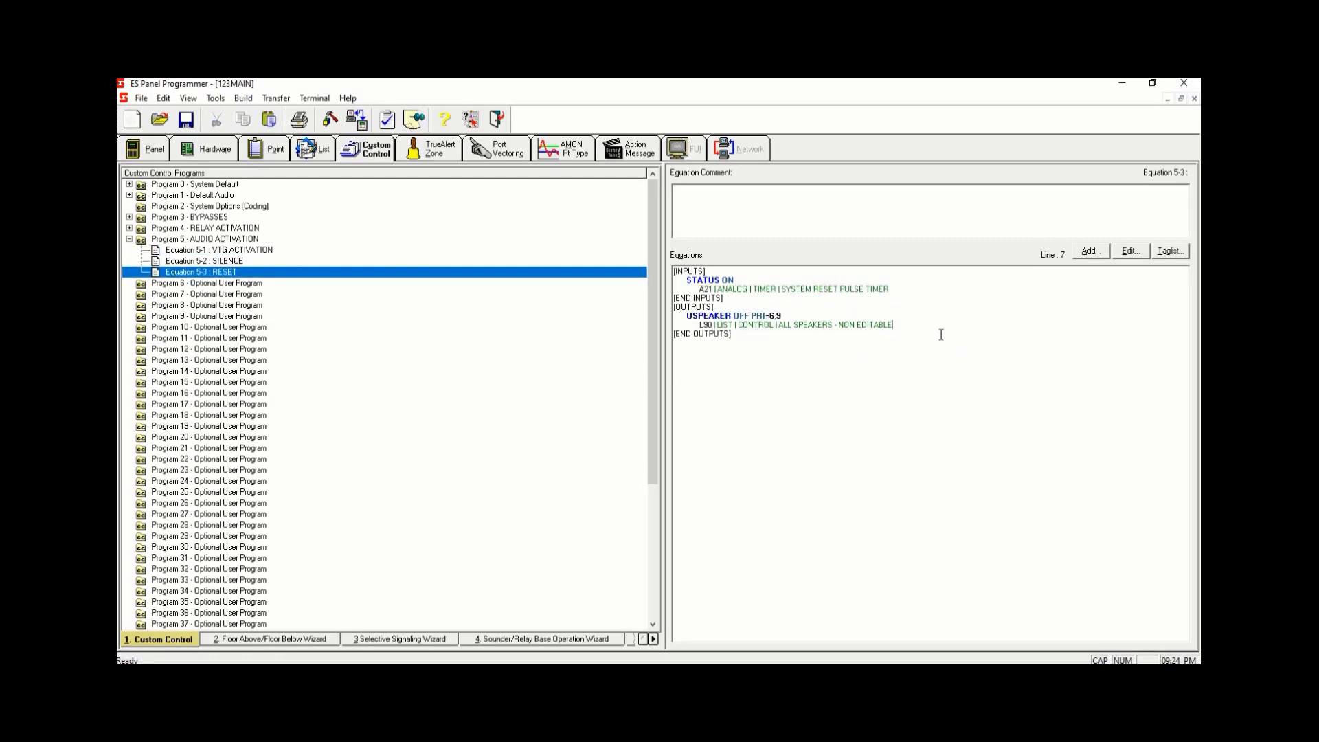
pyautogui.rightClick(769, 335)
pyautogui.click(770, 370)
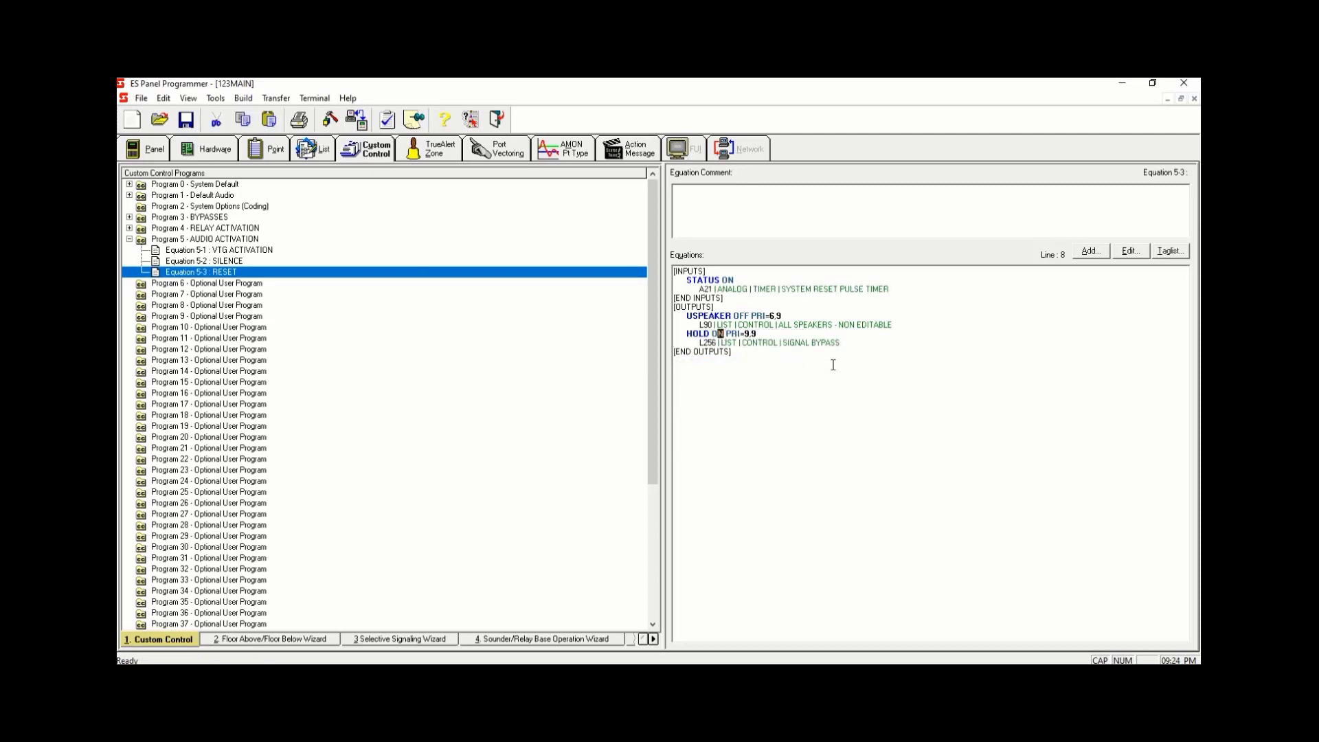
# - Change the pasted hold line in Equation 5-3 to HOLD OFF PRI=6.9
pyautogui.write('FF')
pyautogui.moveTo(752, 335); pyautogui.dragTo(748, 335)
pyautogui.write('6')
pyautogui.click(527, 274)
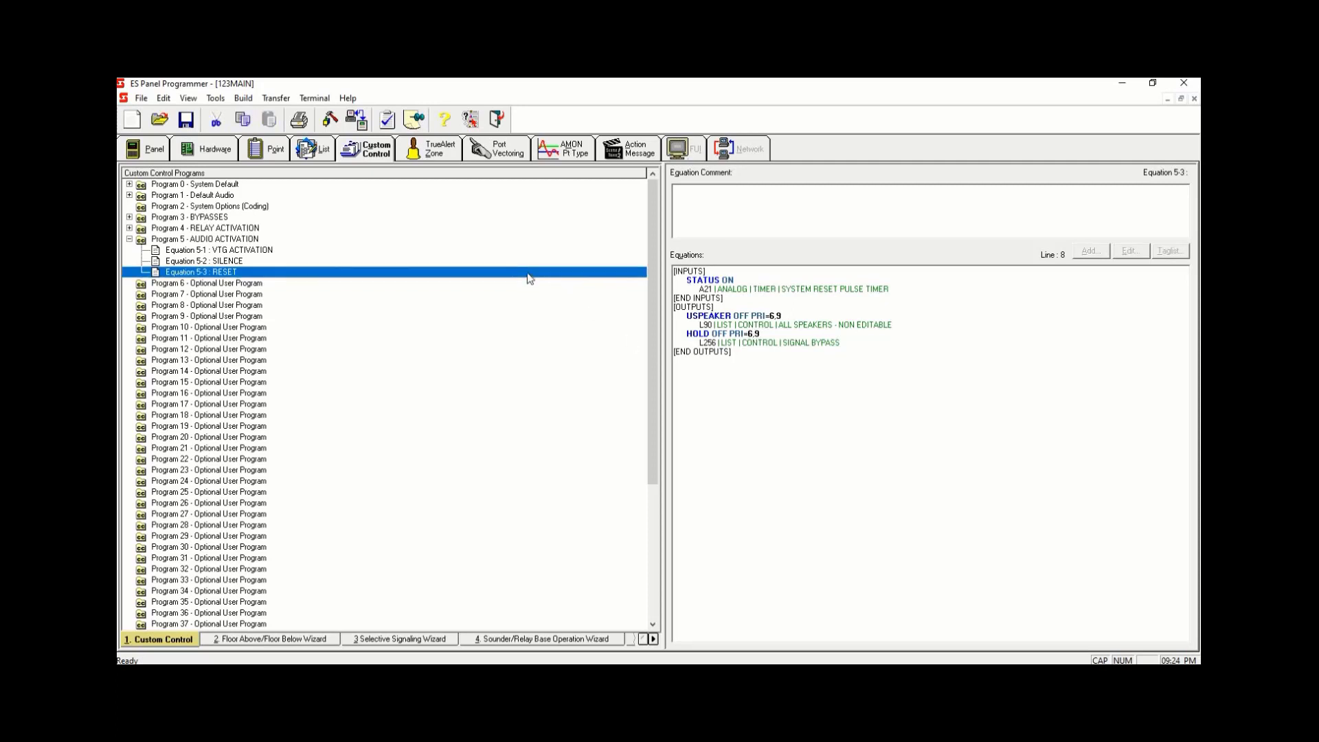
# - Add a new equation 5-4 to Program 5 labelled 1 MIN AUTO SILENCE
pyautogui.rightClick(329, 269)
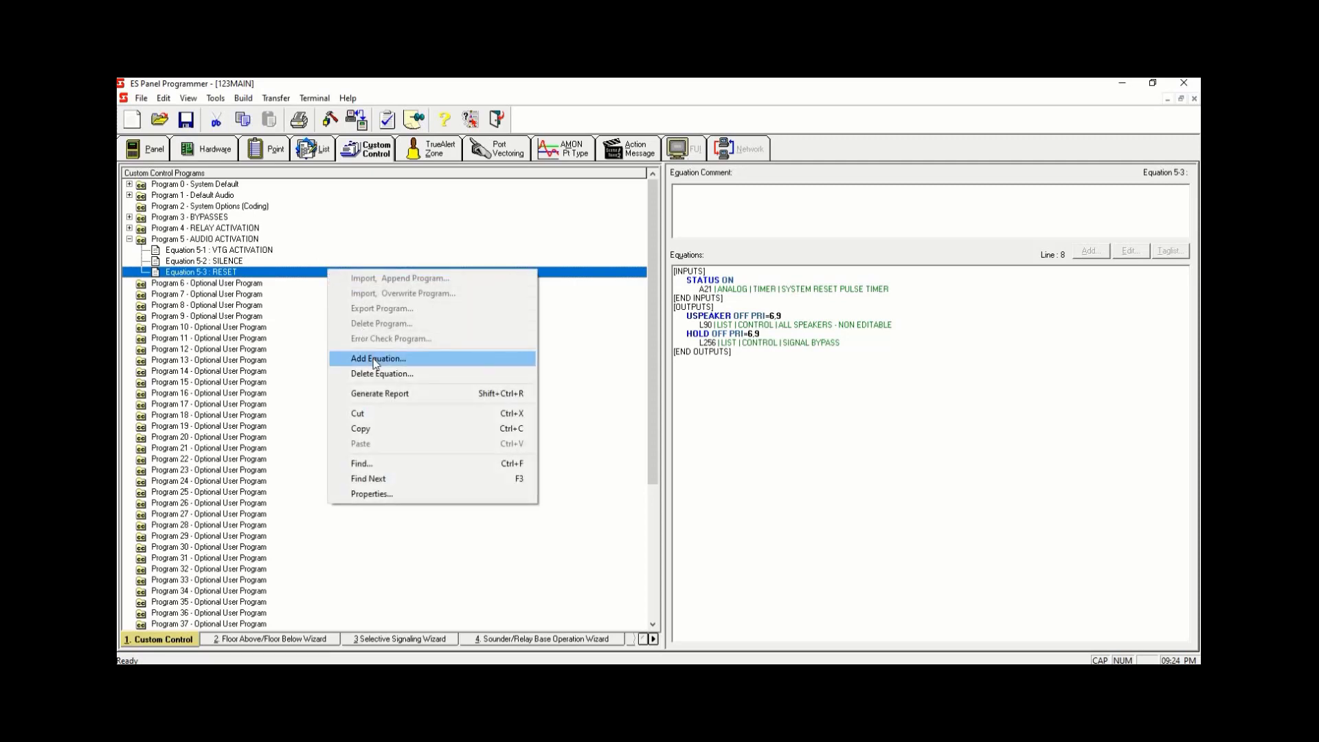
pyautogui.click(375, 358)
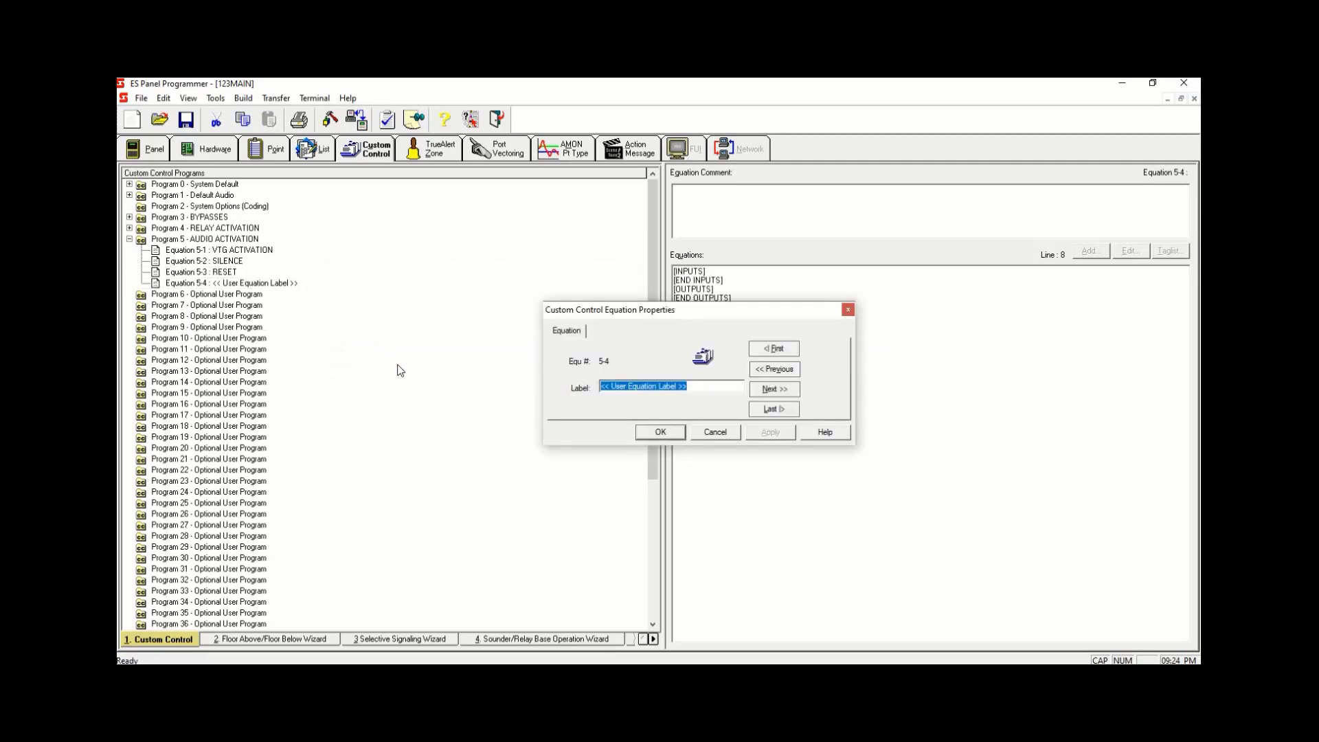
pyautogui.write('AUTO SILENCE')
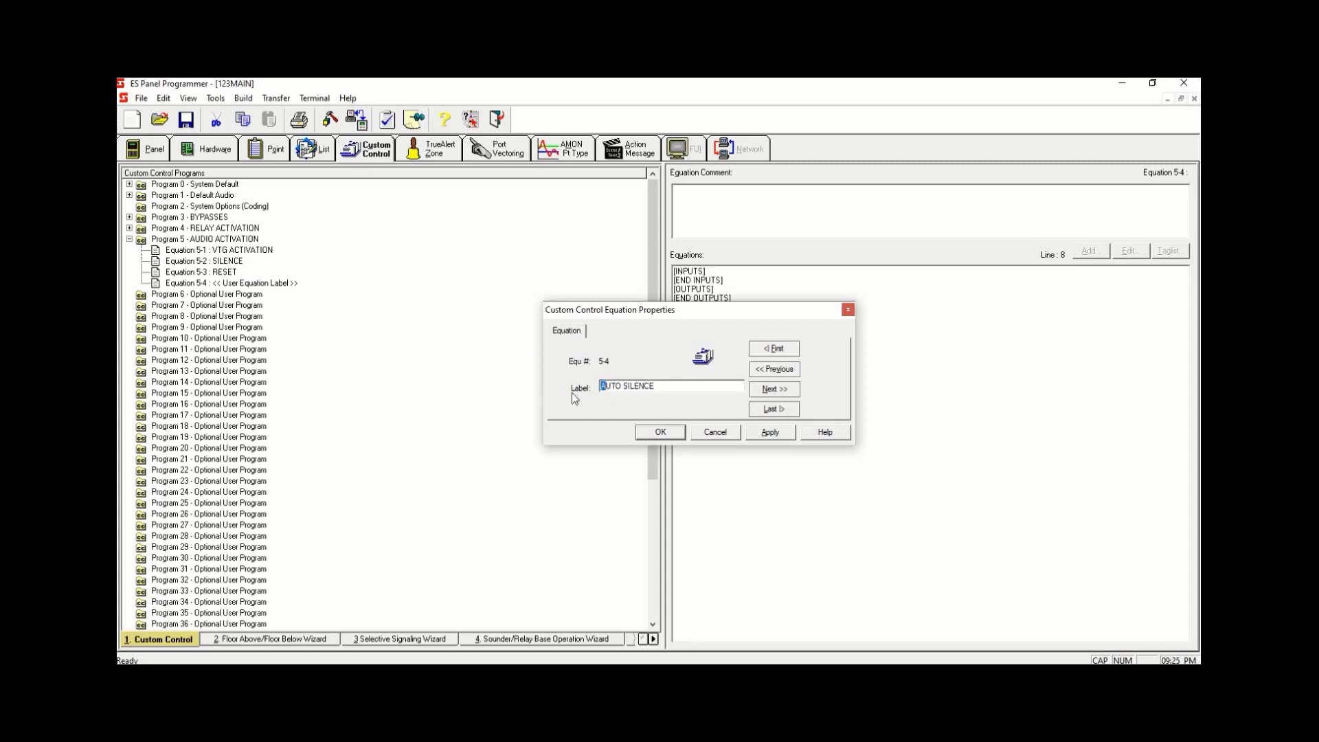
pyautogui.write('1 MIN')
pyautogui.click(767, 431)
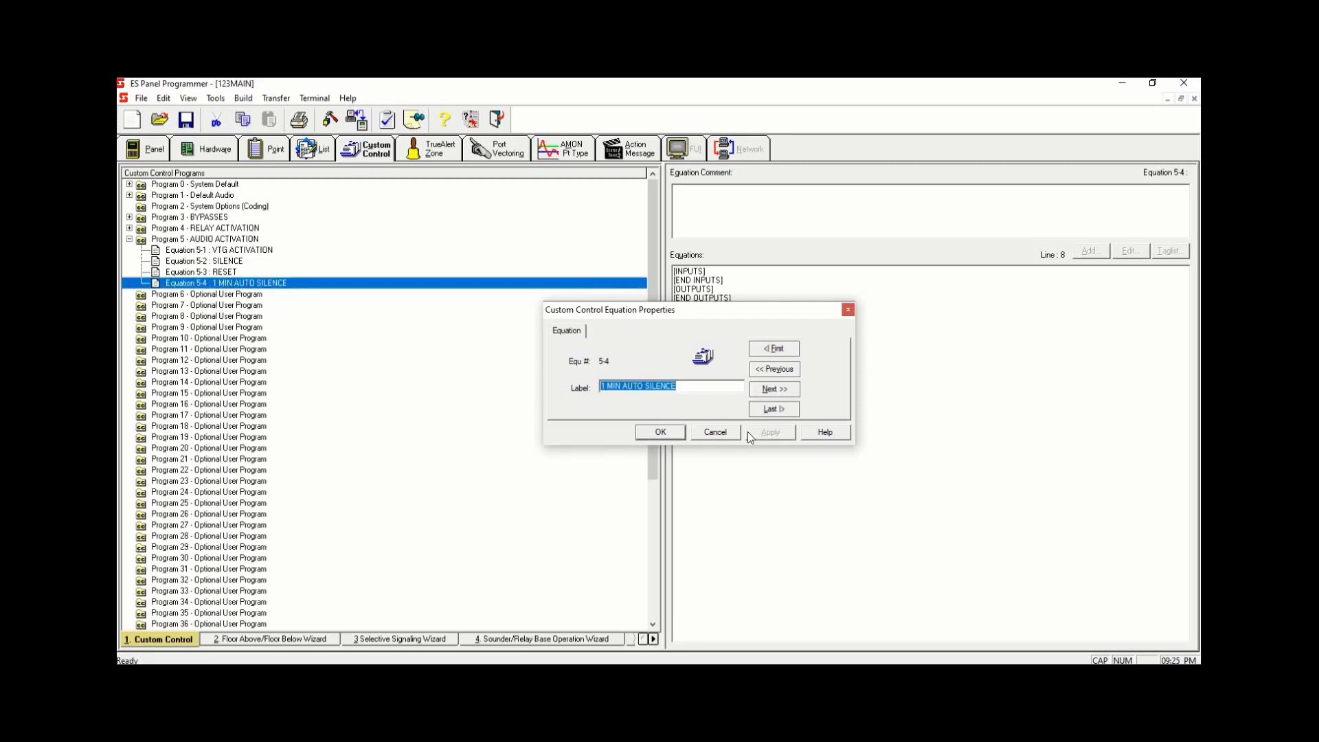
pyautogui.click(656, 434)
# - Add a new equation 5-5 to Program 5 labelled 10 MIN AUTO RESTART
pyautogui.rightClick(450, 286)
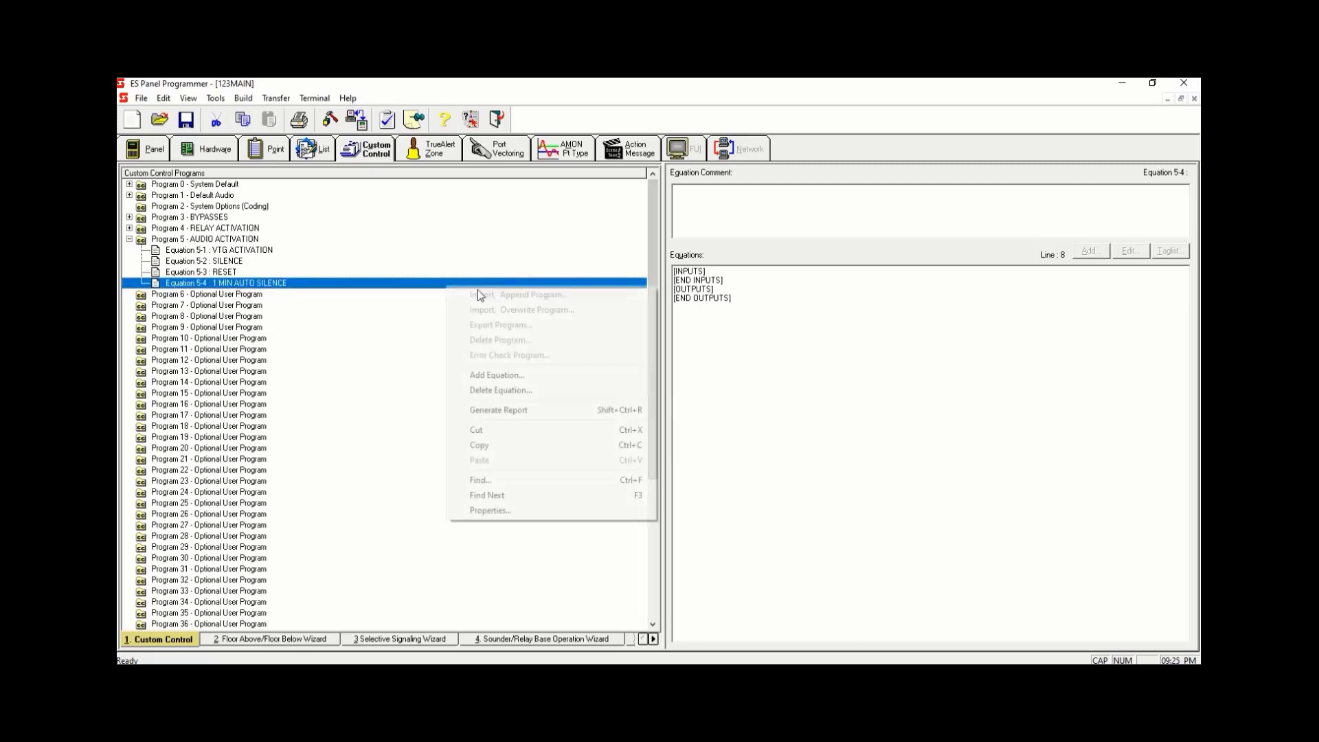
pyautogui.click(519, 376)
pyautogui.write('10 M')
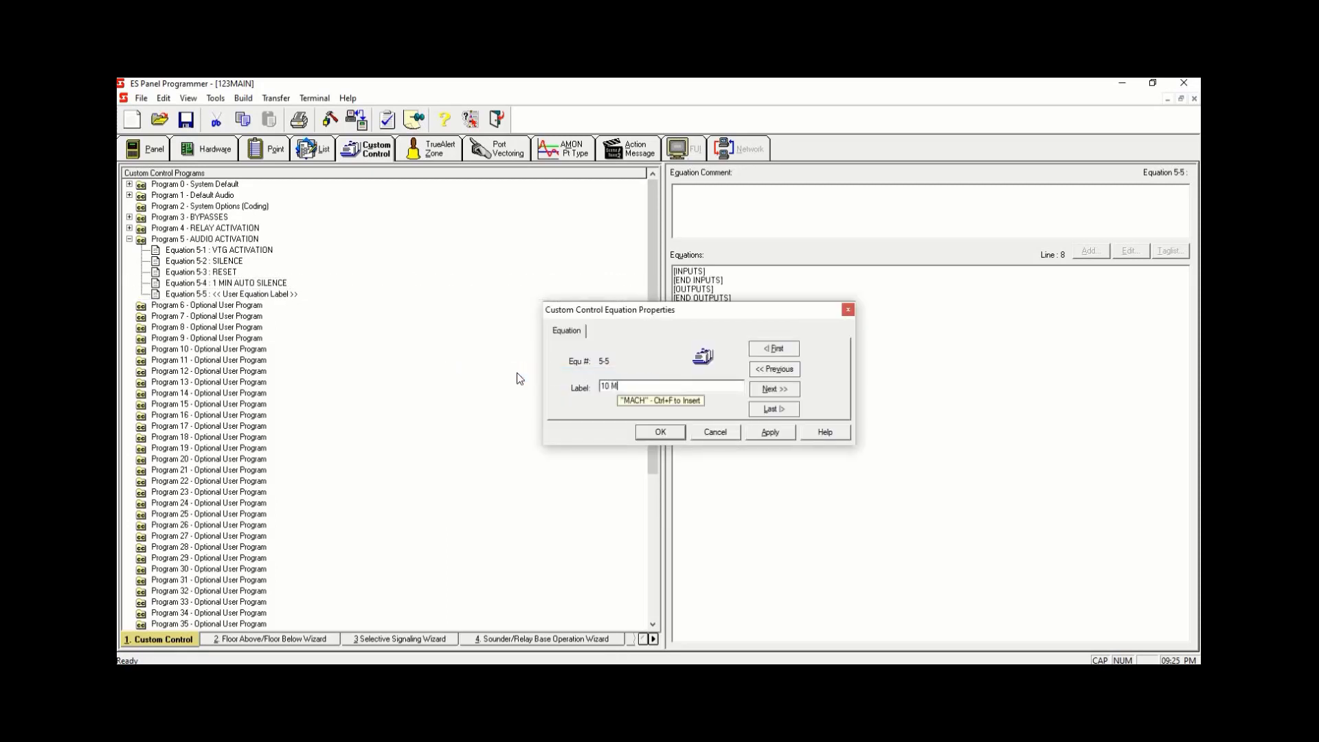
pyautogui.write('IN AUTO')
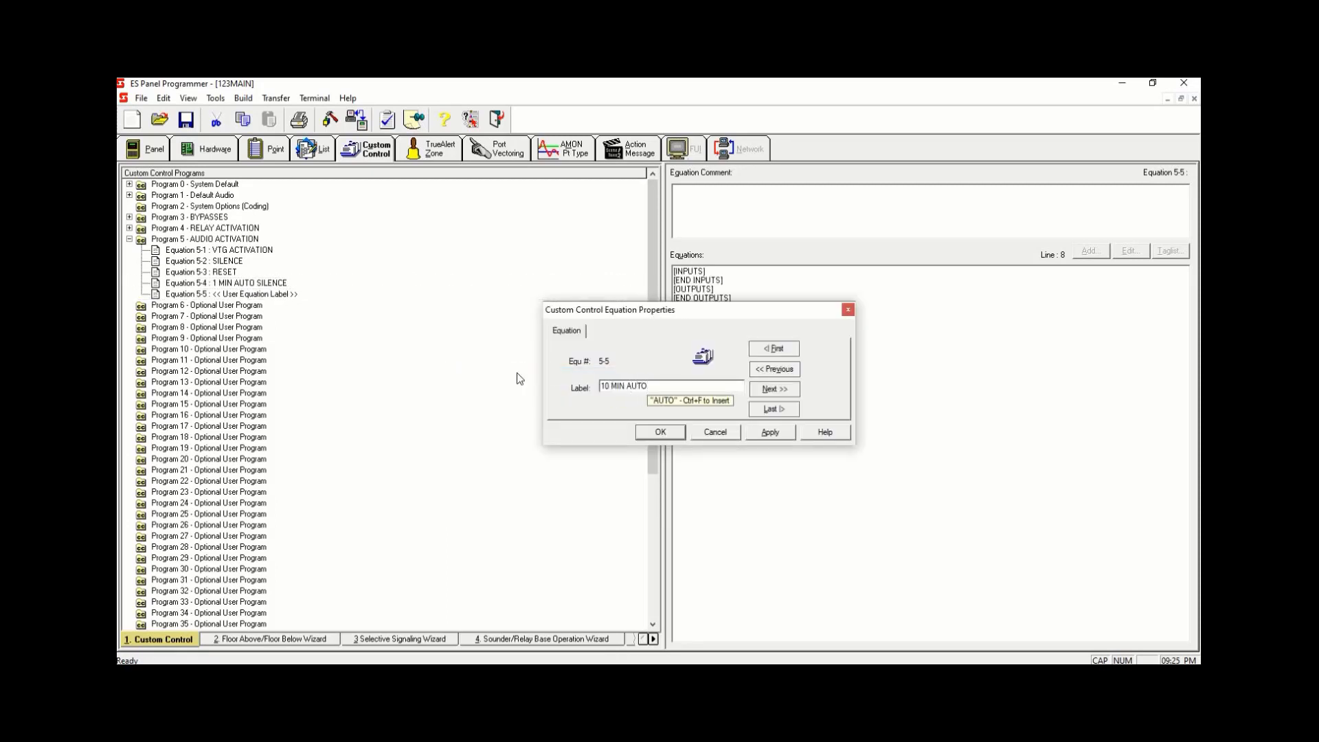
pyautogui.write('RESTART')
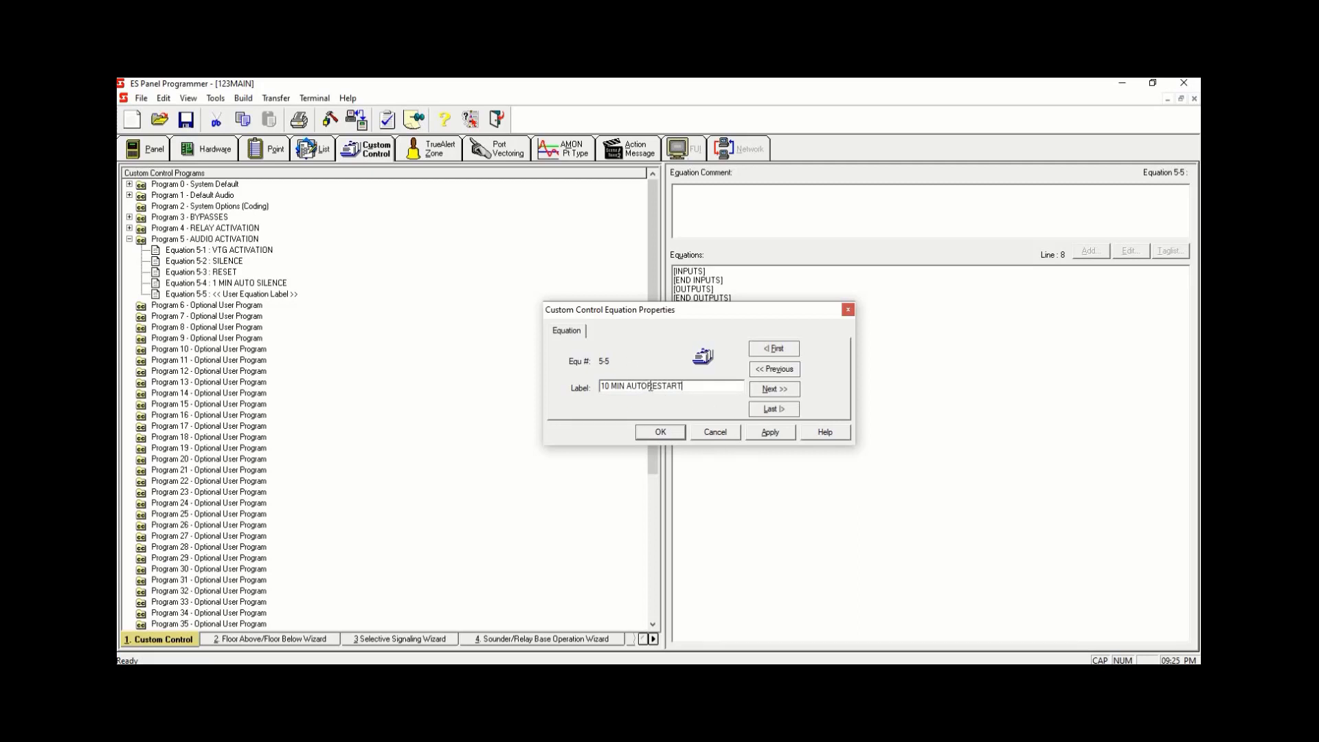
pyautogui.click(754, 431)
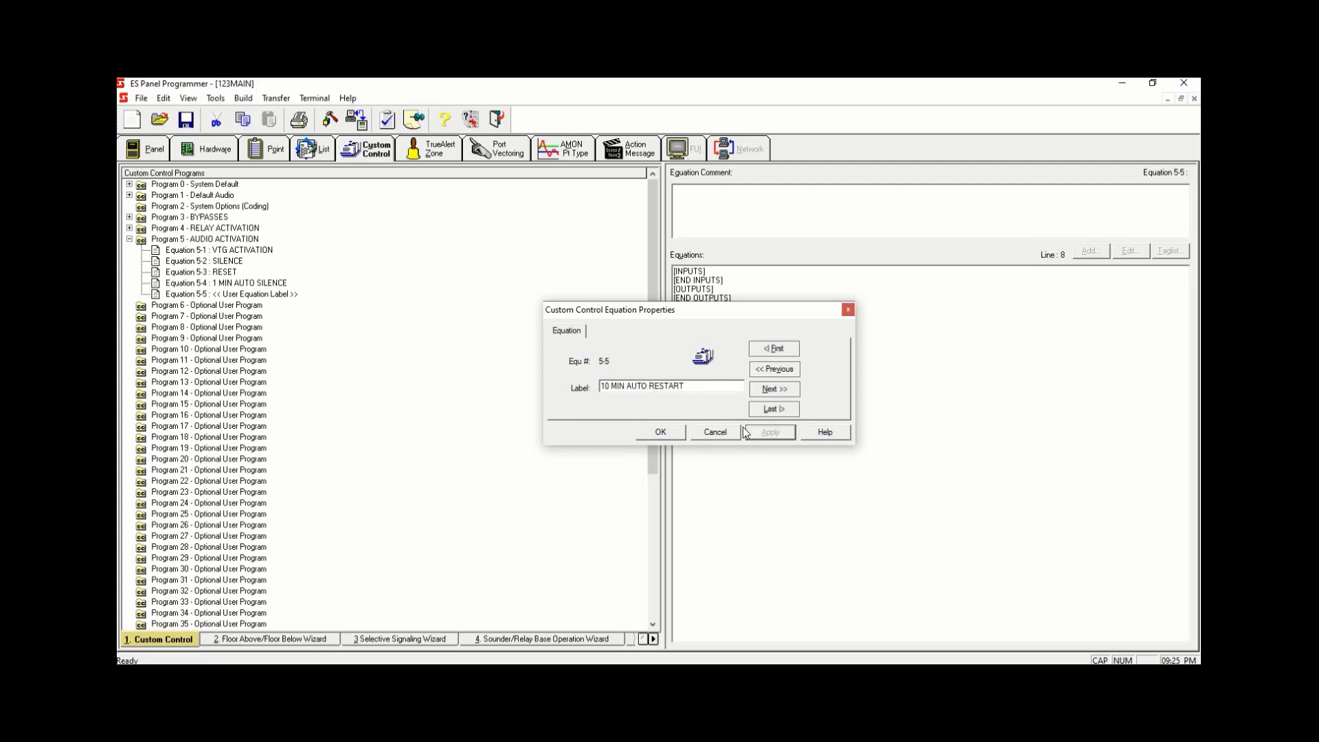
pyautogui.click(678, 433)
# - Add a new equation 5-6 to Program 5 labelled 7TH FLR ALARM
pyautogui.rightClick(361, 297)
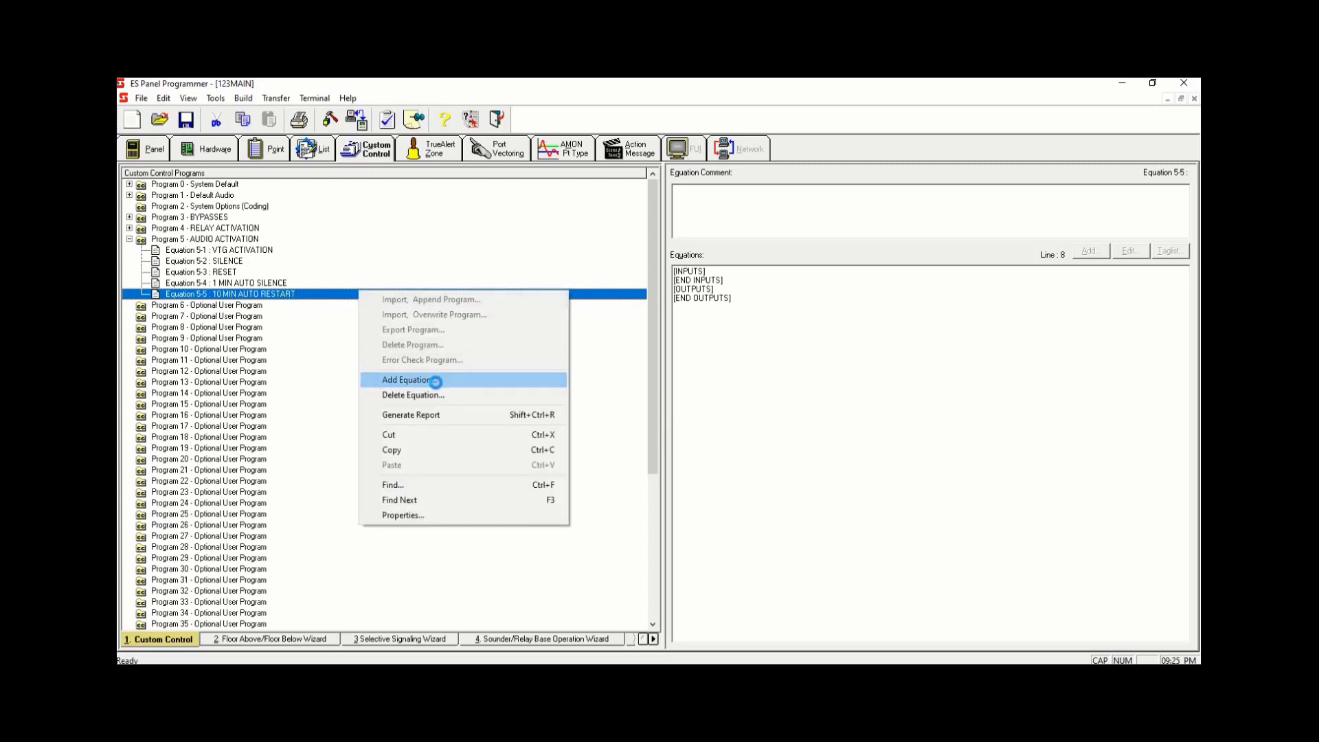
pyautogui.click(435, 377)
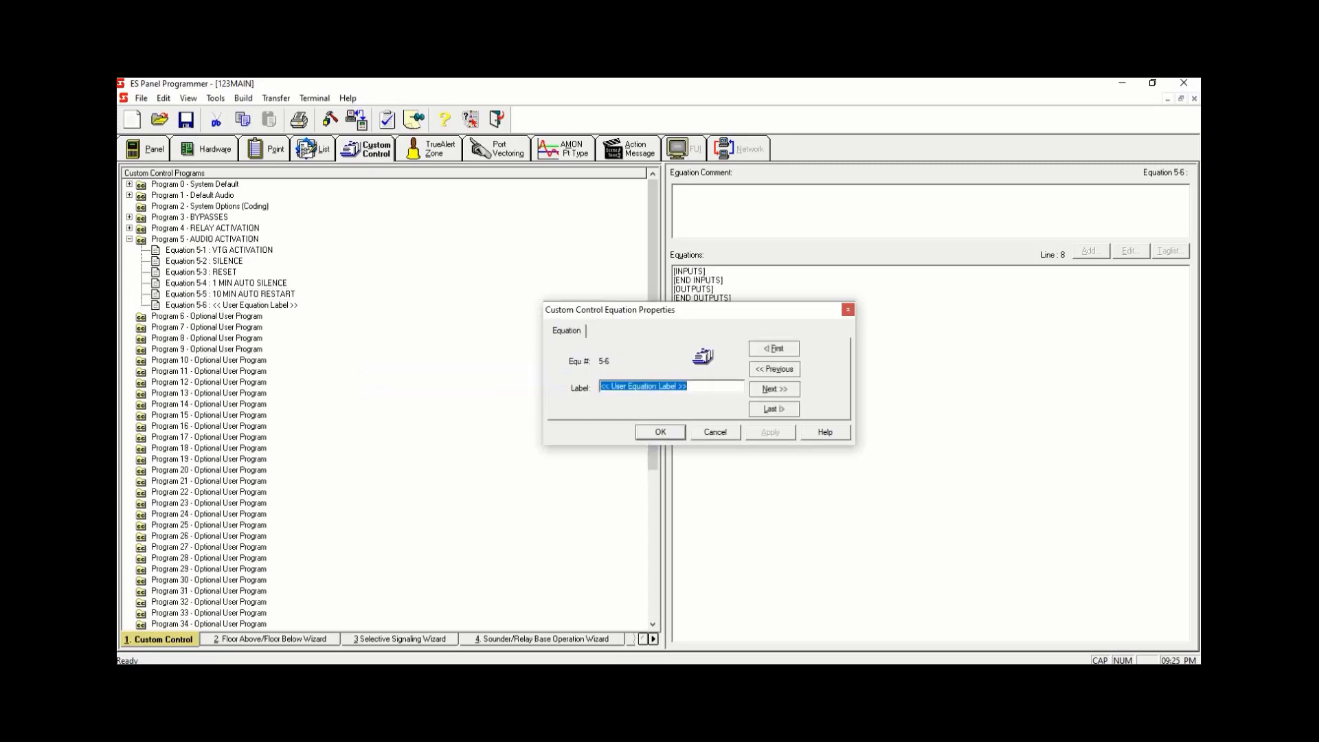
pyautogui.write('7TH FLR ALARM')
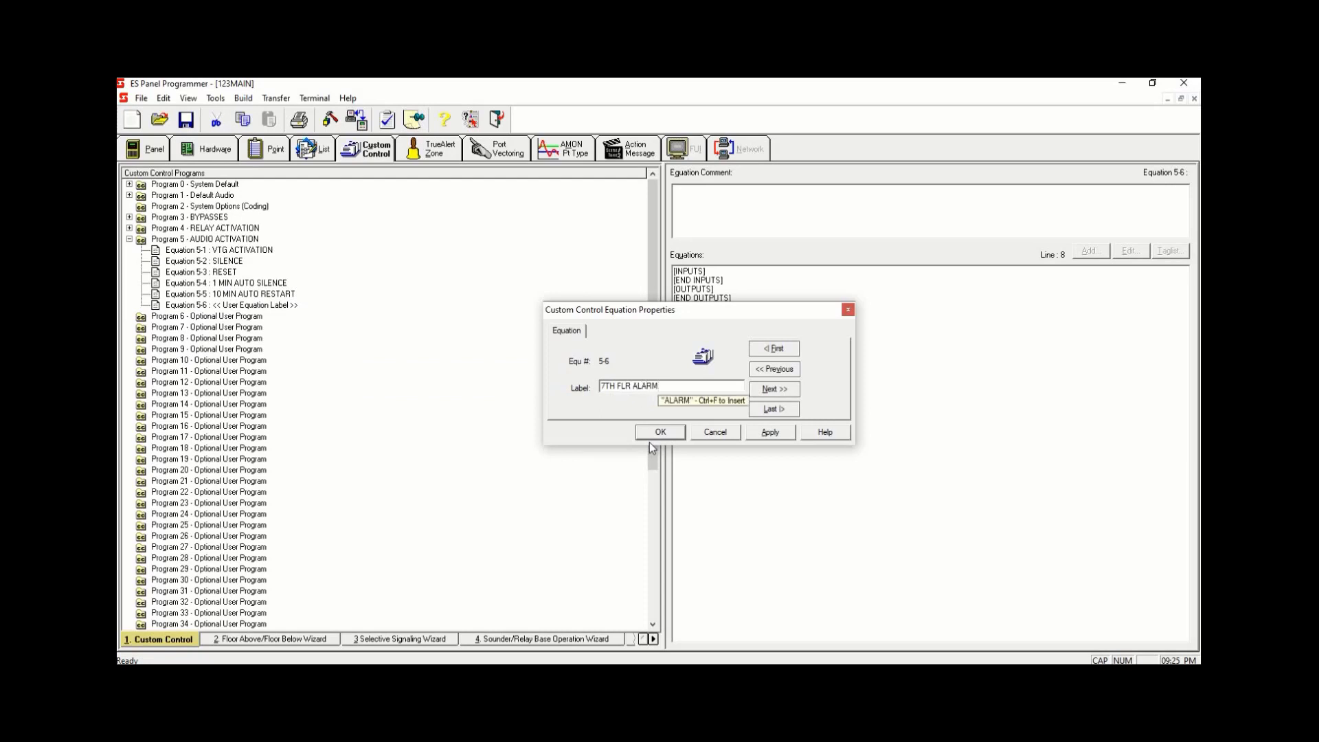
pyautogui.click(774, 435)
pyautogui.click(663, 433)
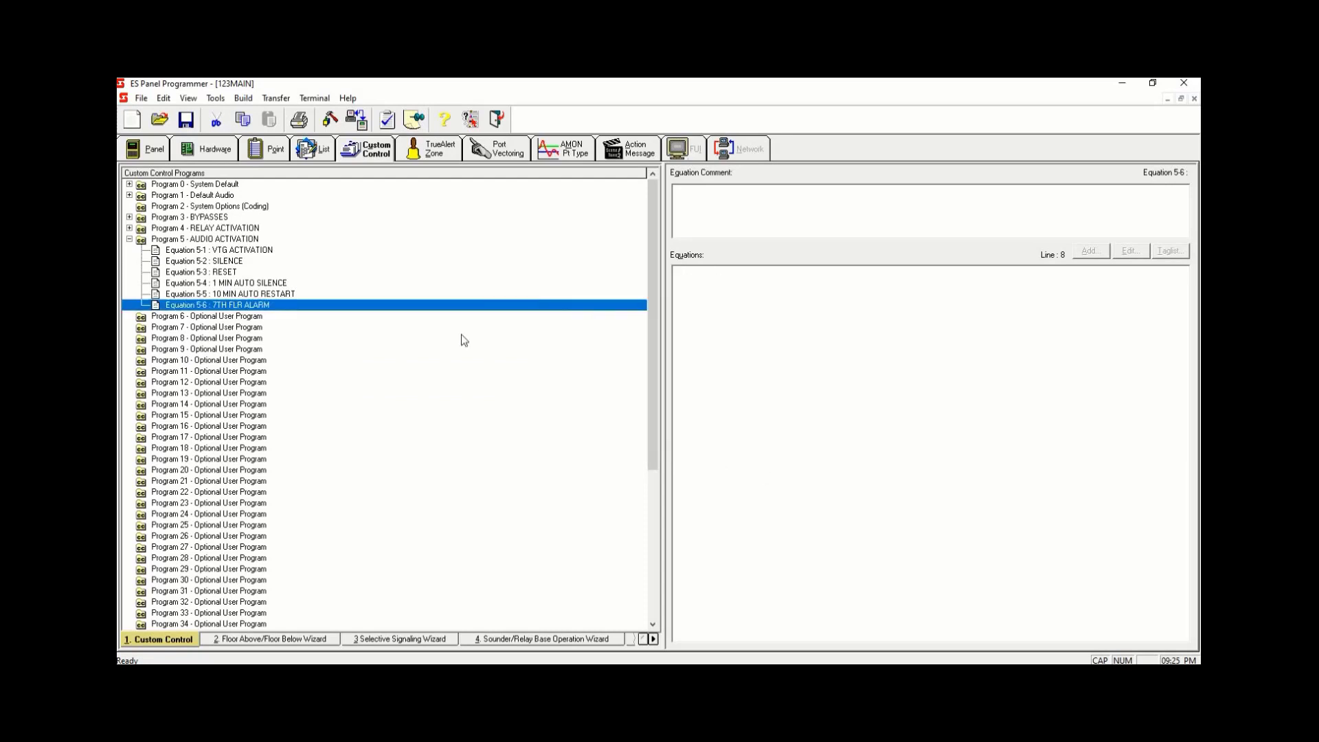
# - Add a new equation 5-7 to Program 5 labelled 6TH FLR ALARM
pyautogui.rightClick(365, 304)
pyautogui.click(471, 390)
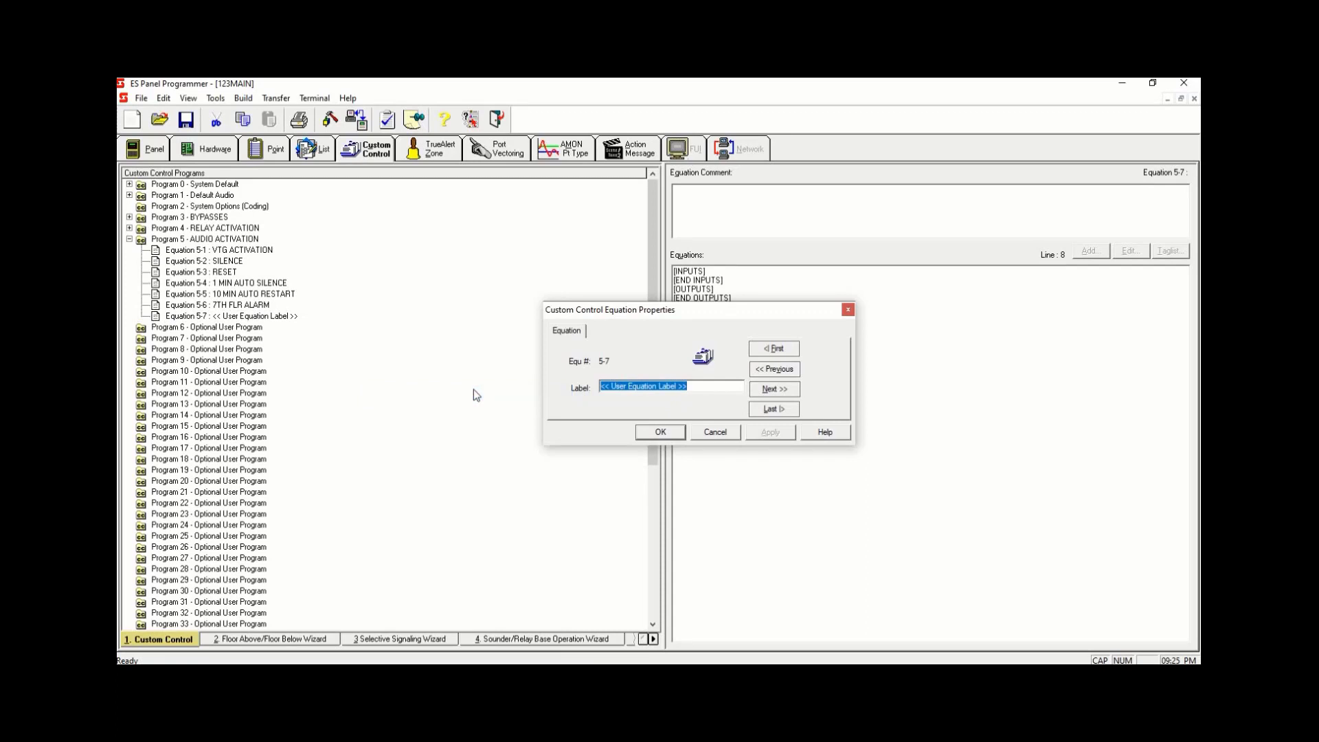
pyautogui.write('6TH FLR ALAEM')
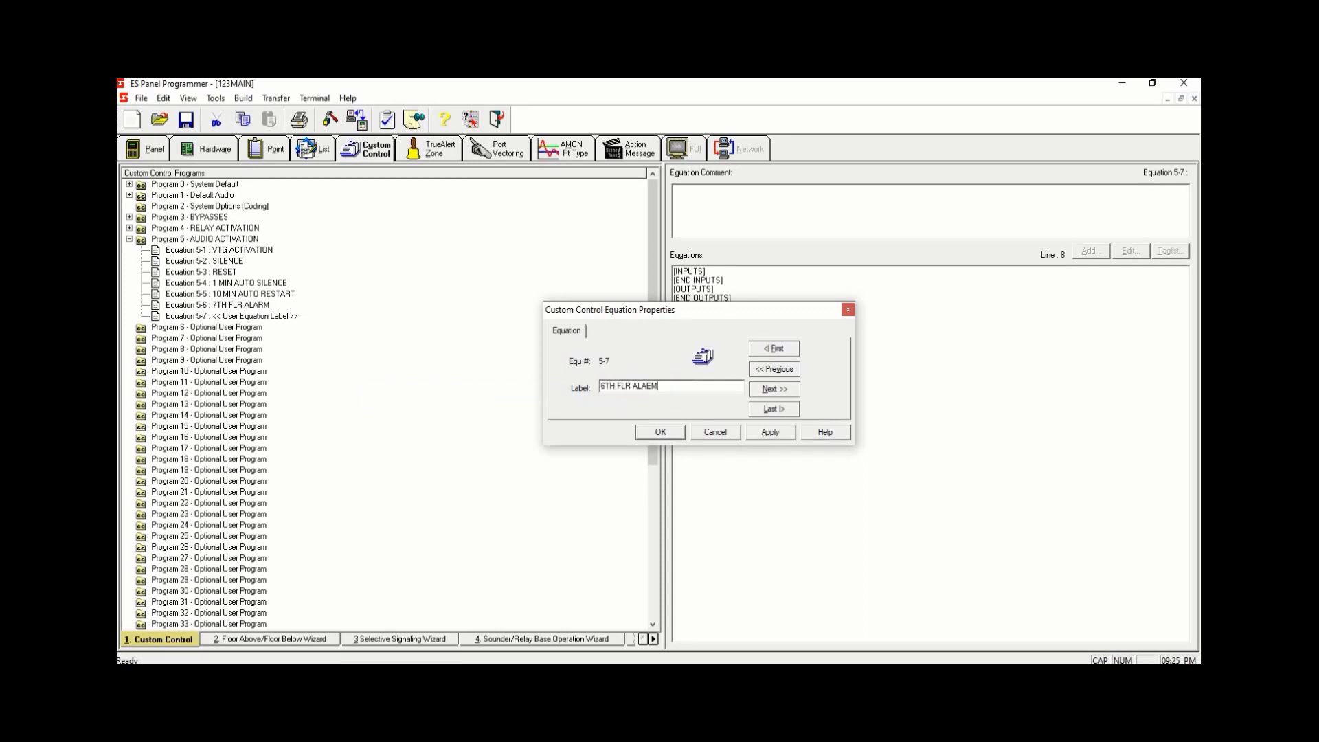
pyautogui.moveTo(648, 385); pyautogui.dragTo(653, 385)
pyautogui.write('R')
pyautogui.click(769, 431)
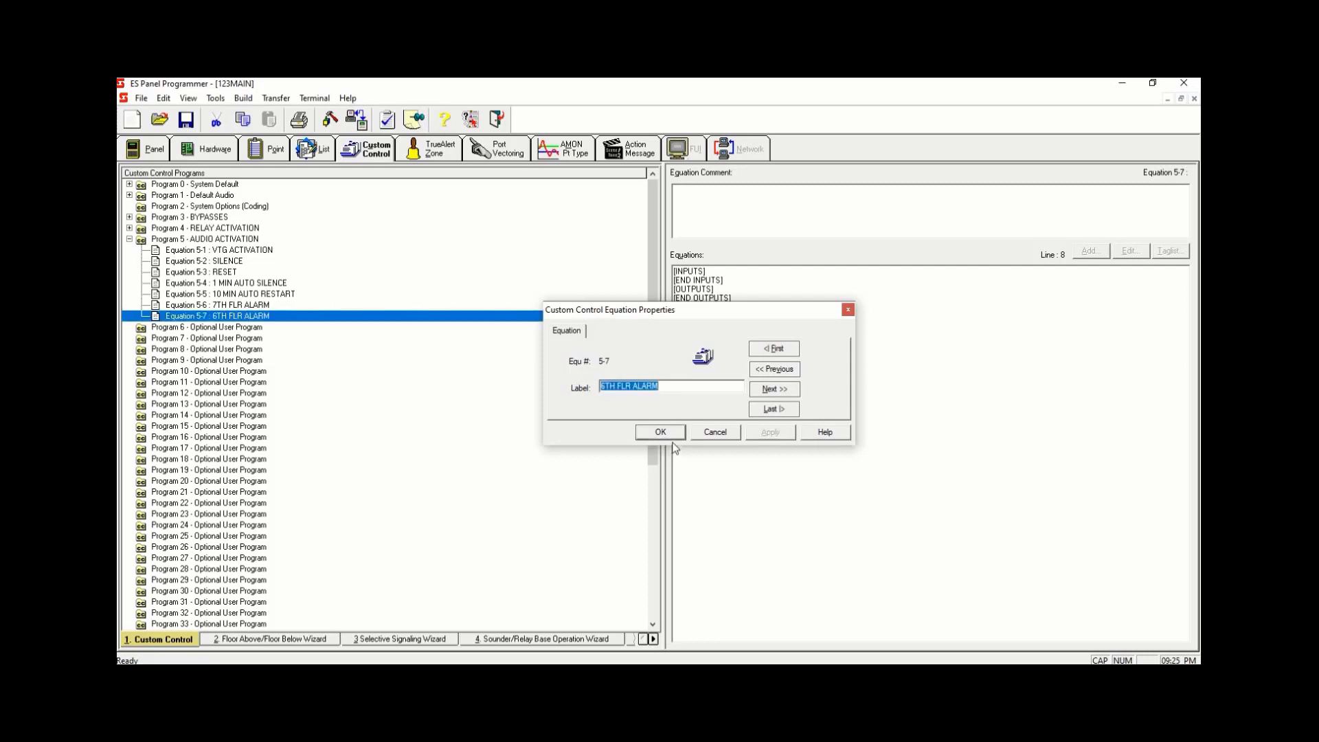
pyautogui.click(652, 433)
# - Add a new equation 5-8 to Program 5 labelled 5TH FLR ALARM
pyautogui.rightClick(369, 321)
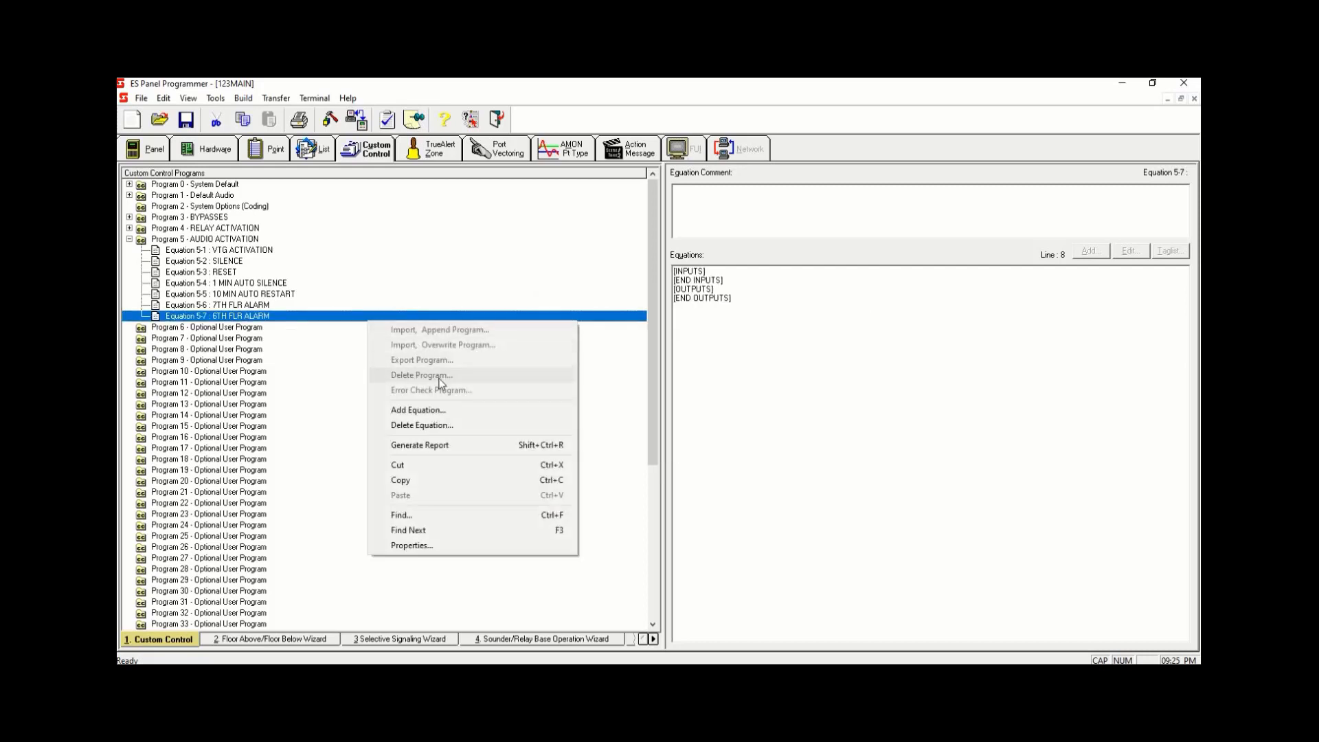
pyautogui.click(433, 410)
pyautogui.write('5TH FLR')
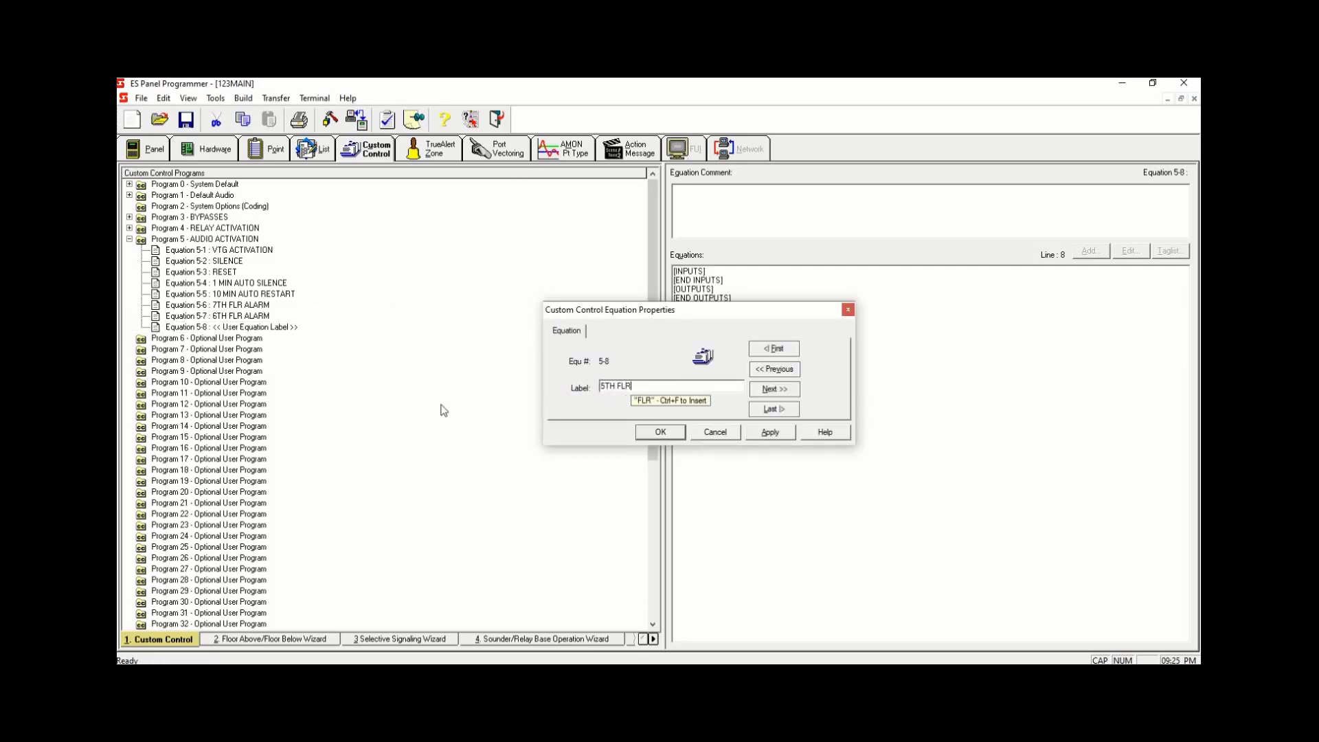
pyautogui.write(' ALARM')
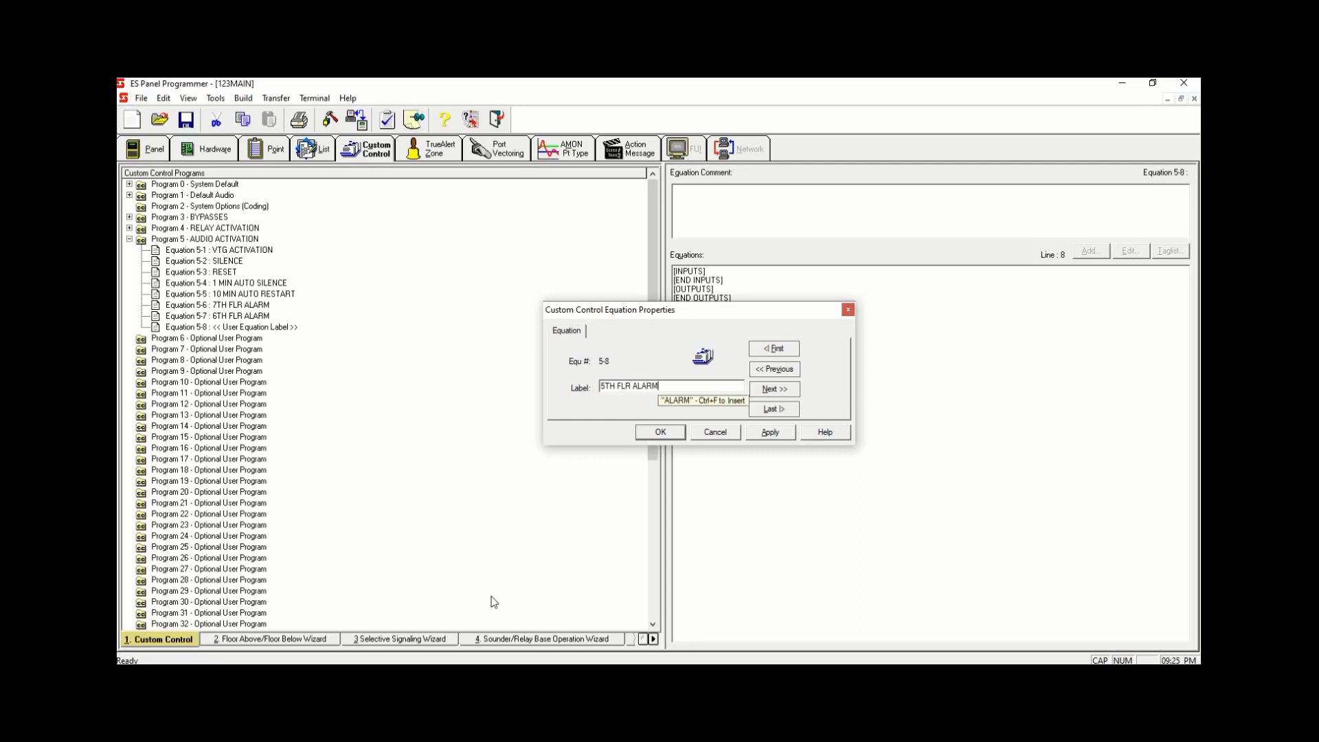
pyautogui.click(770, 432)
pyautogui.click(660, 432)
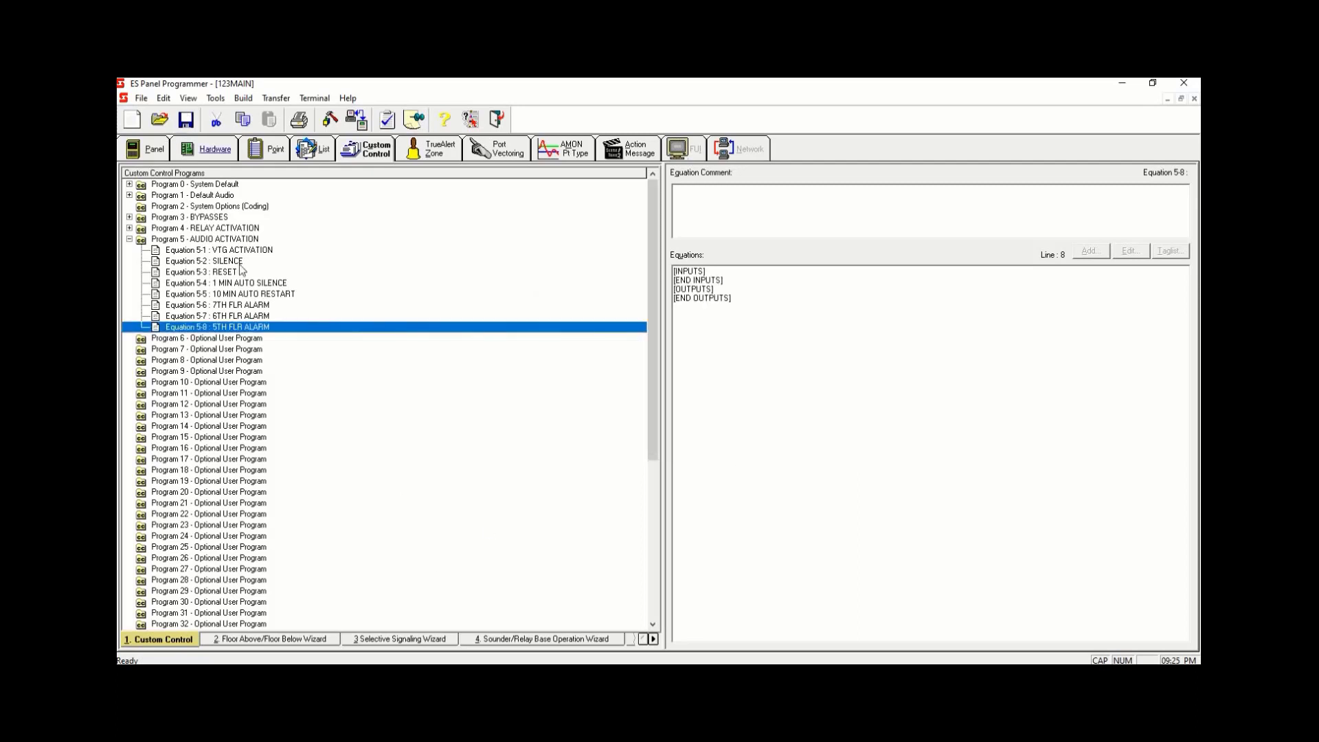
# - Add a new equation 5-9 to Program 5 labelled 4TH FLR ALARM
pyautogui.rightClick(271, 327)
pyautogui.click(412, 414)
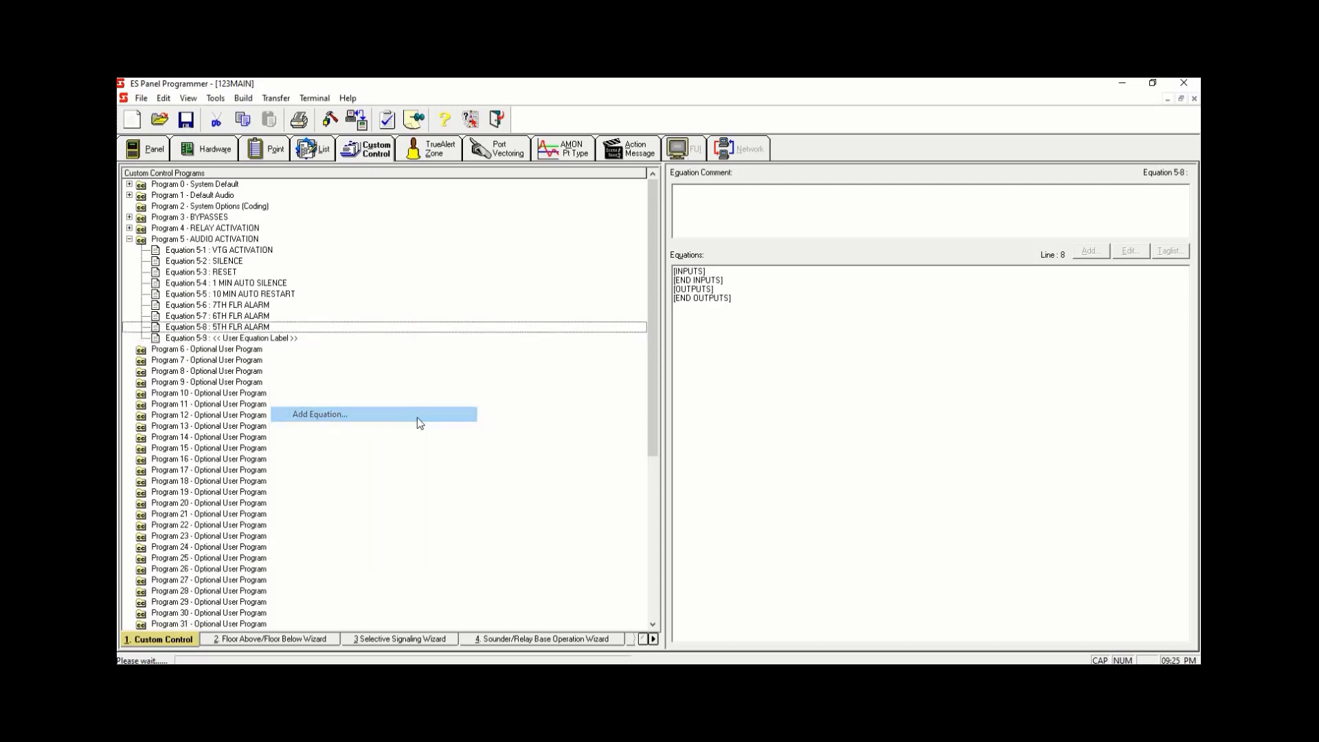
pyautogui.write('4TH FLR ALARM')
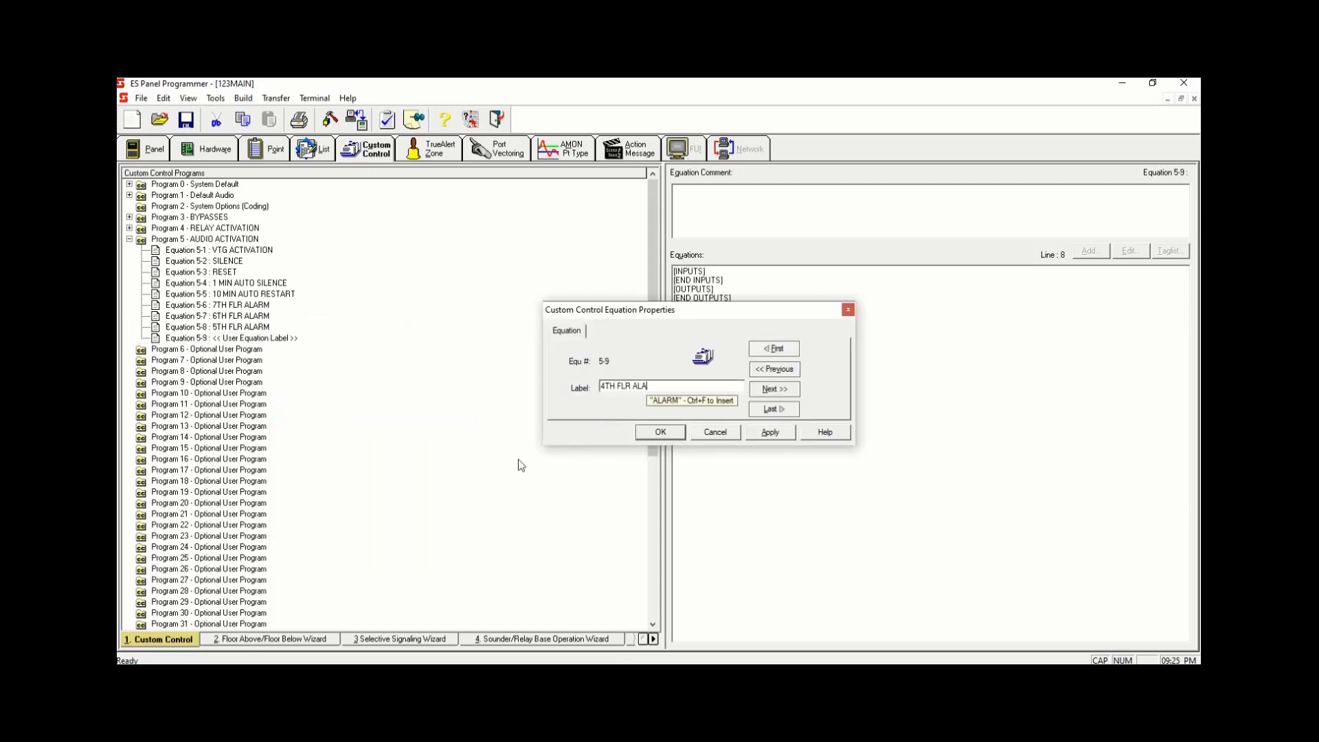
pyautogui.click(770, 432)
pyautogui.click(661, 432)
# - Add a new equation 5-10 to Program 5 labelled 3RD FLR ALARM
pyautogui.rightClick(377, 337)
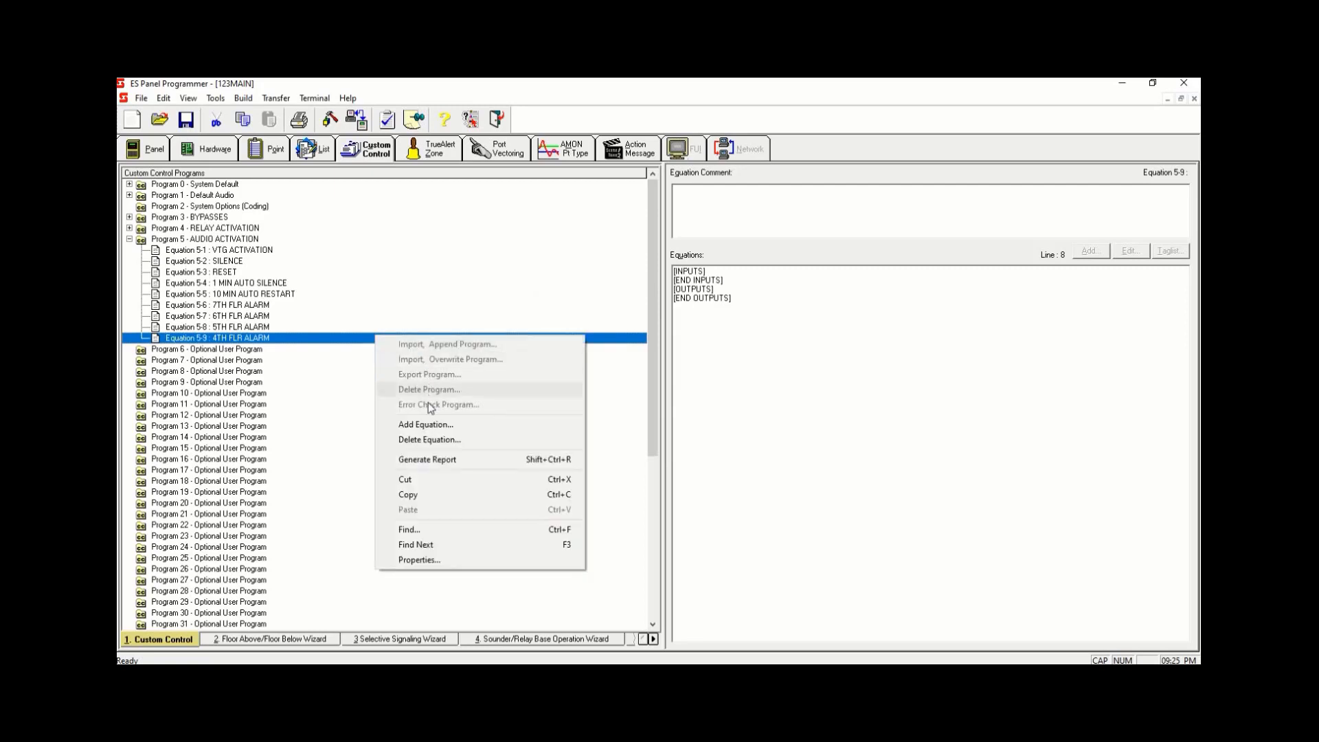
pyautogui.click(426, 424)
pyautogui.write('3RD ')
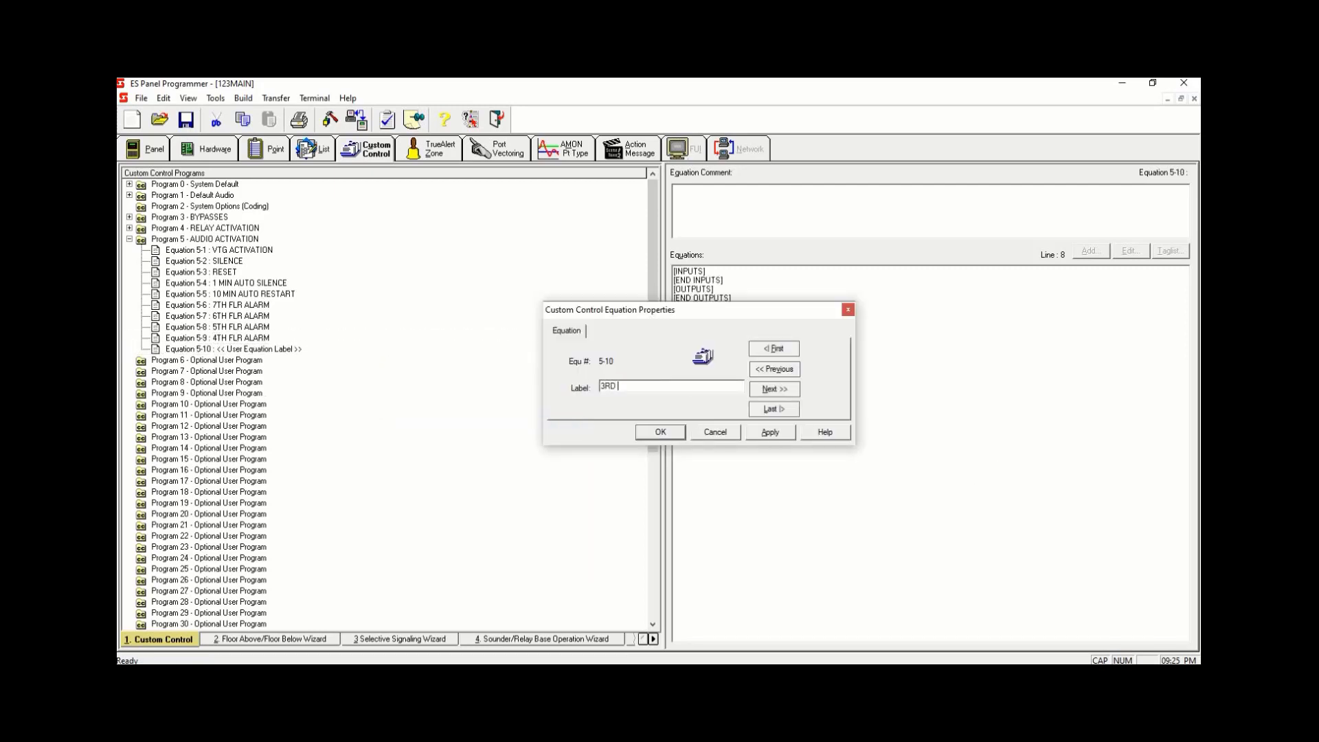
pyautogui.write('FLR ALARM')
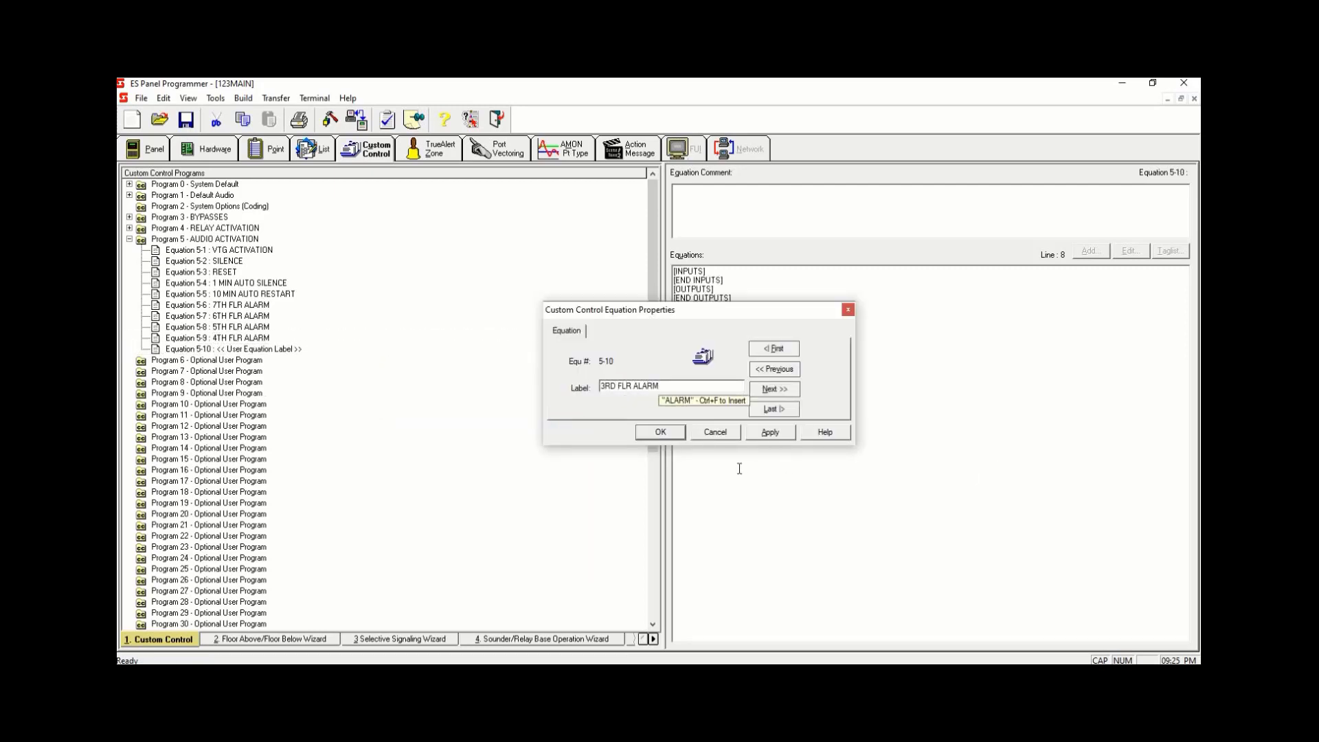
pyautogui.click(770, 432)
pyautogui.click(661, 432)
# - Add a new equation 5-11 to Program 5 labelled 2ND FLR ALARM
pyautogui.rightClick(371, 351)
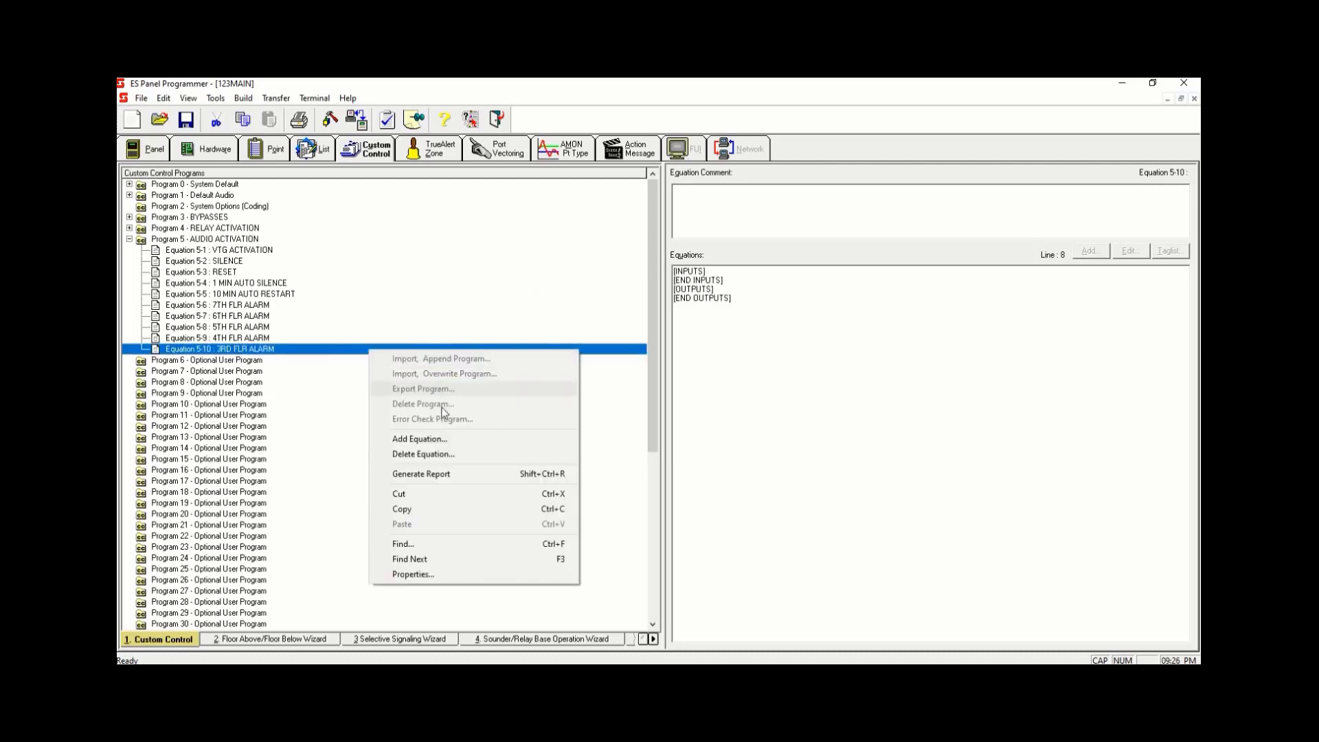
pyautogui.click(444, 444)
pyautogui.write('2ND F')
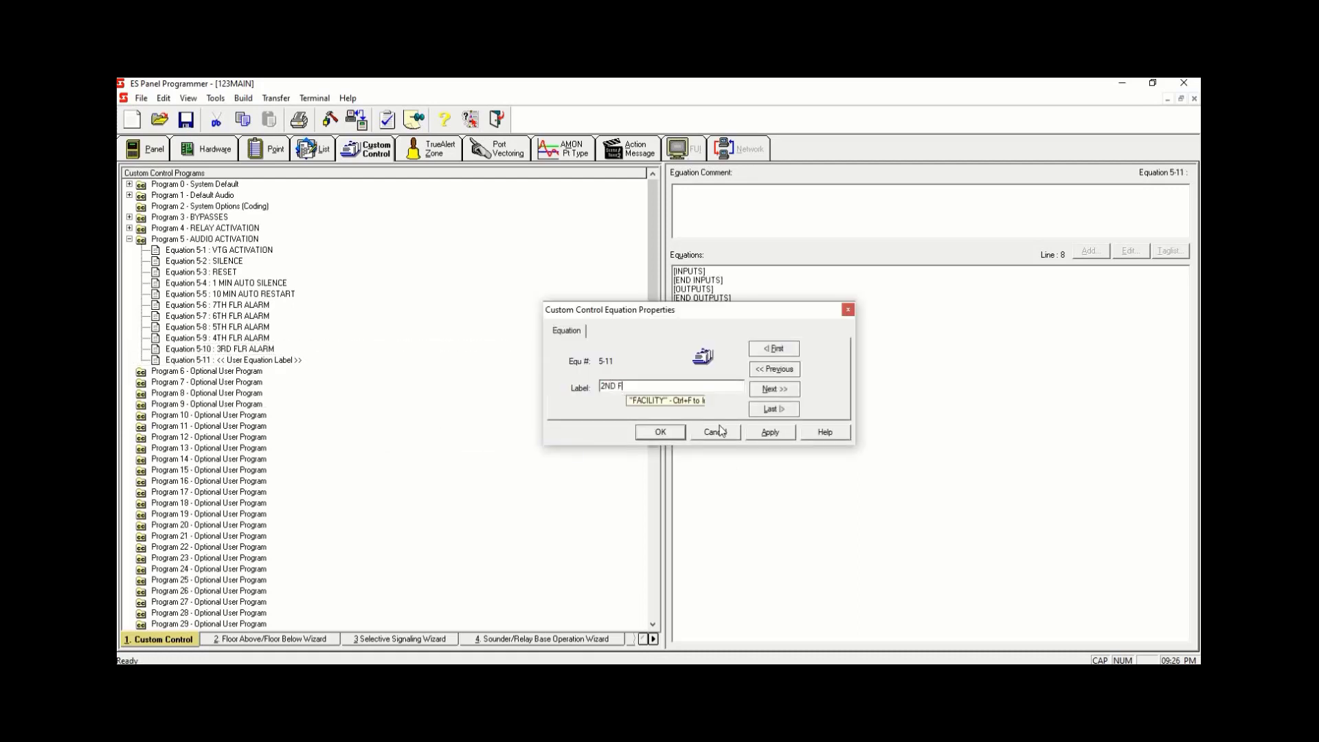
pyautogui.write('LR ALARM')
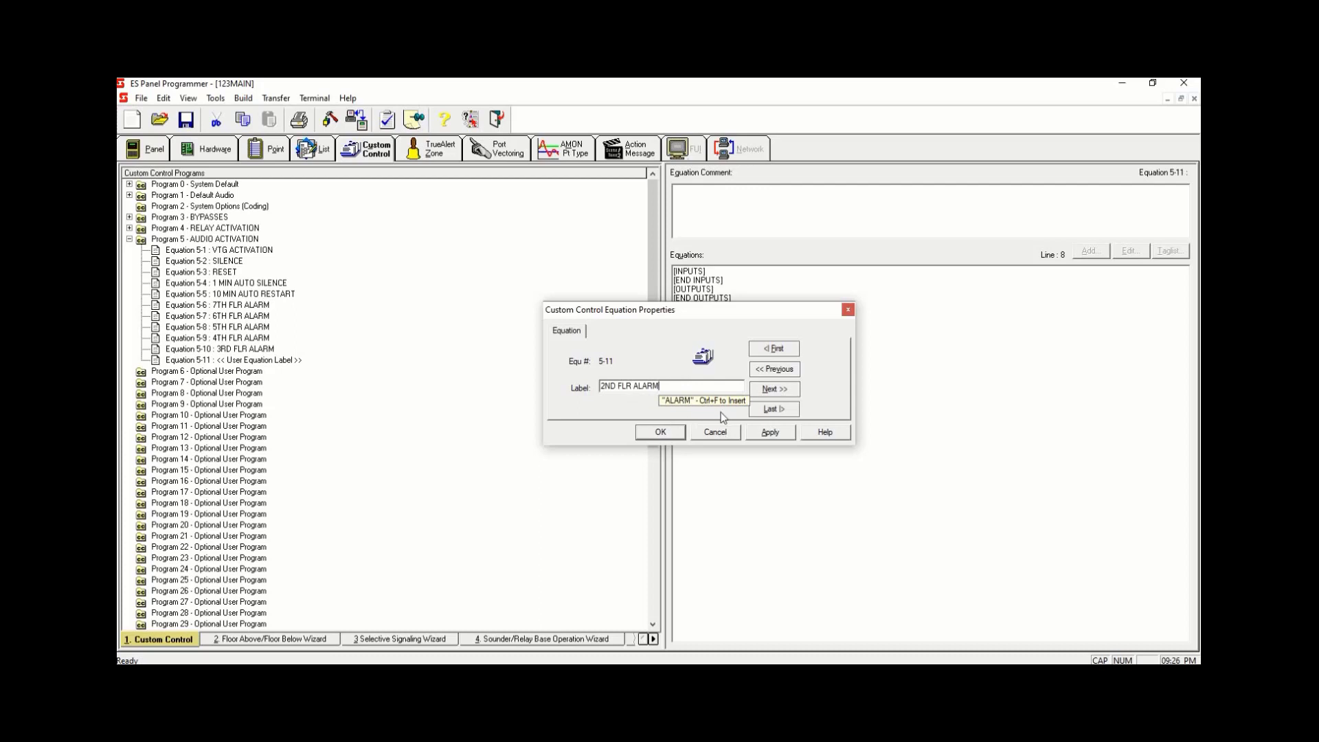
pyautogui.click(770, 432)
pyautogui.click(661, 432)
# - Add a new equation 5-12 to Program 5 labelled MAIN FLR ALARM
pyautogui.rightClick(414, 364)
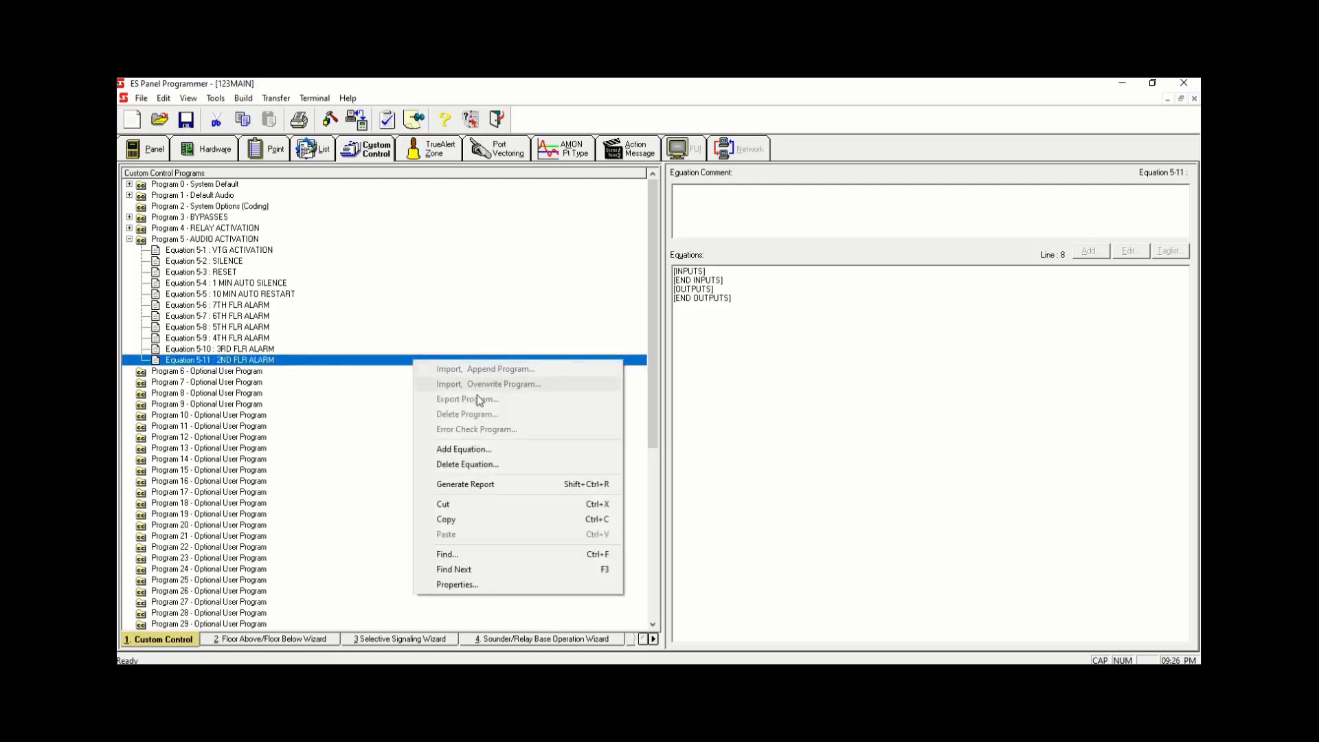
pyautogui.click(475, 445)
pyautogui.write('M')
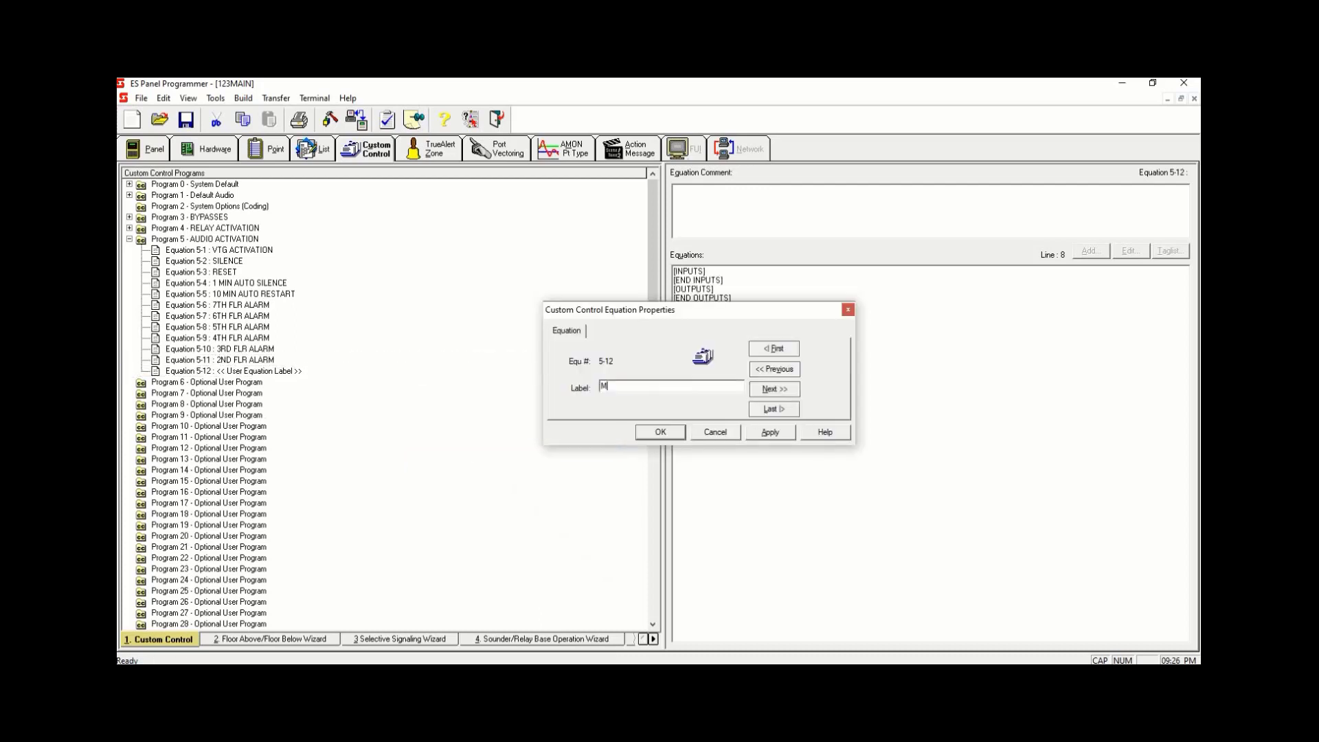
pyautogui.write('AIN FLR ALARM')
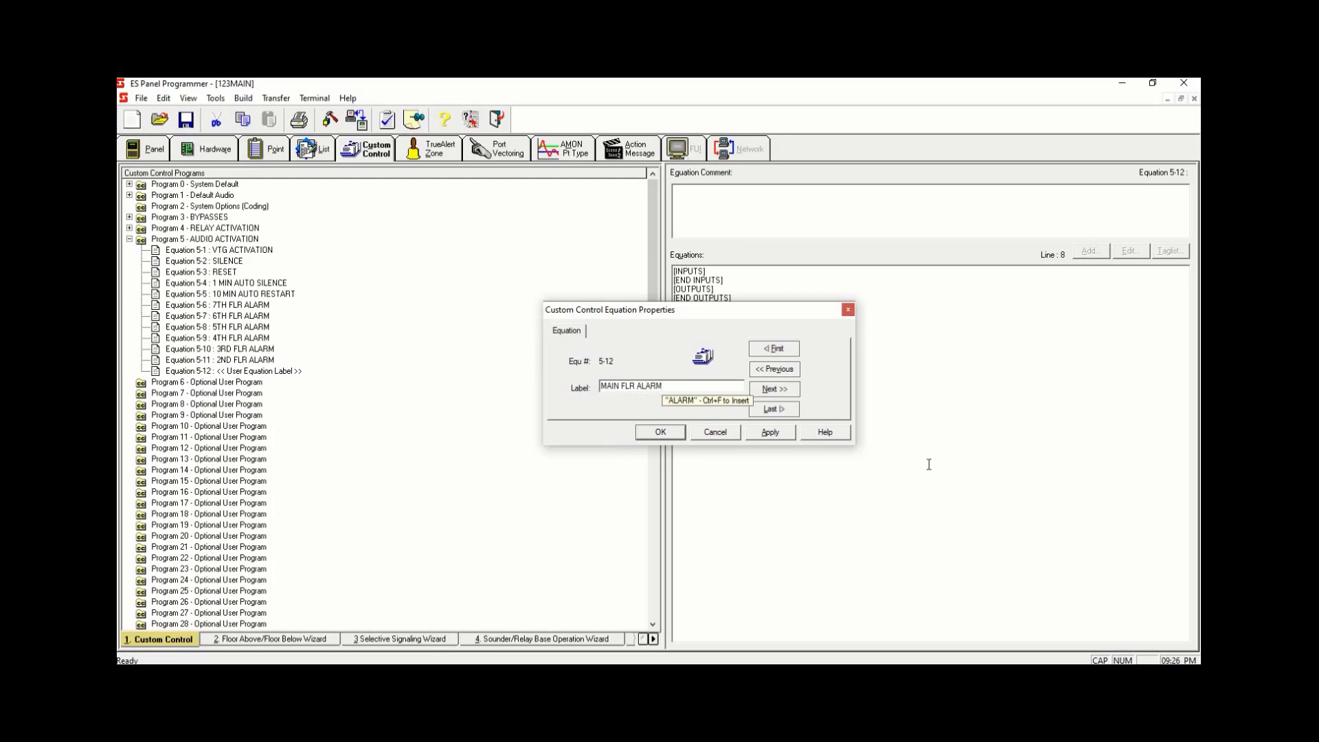
pyautogui.click(763, 433)
pyautogui.click(712, 434)
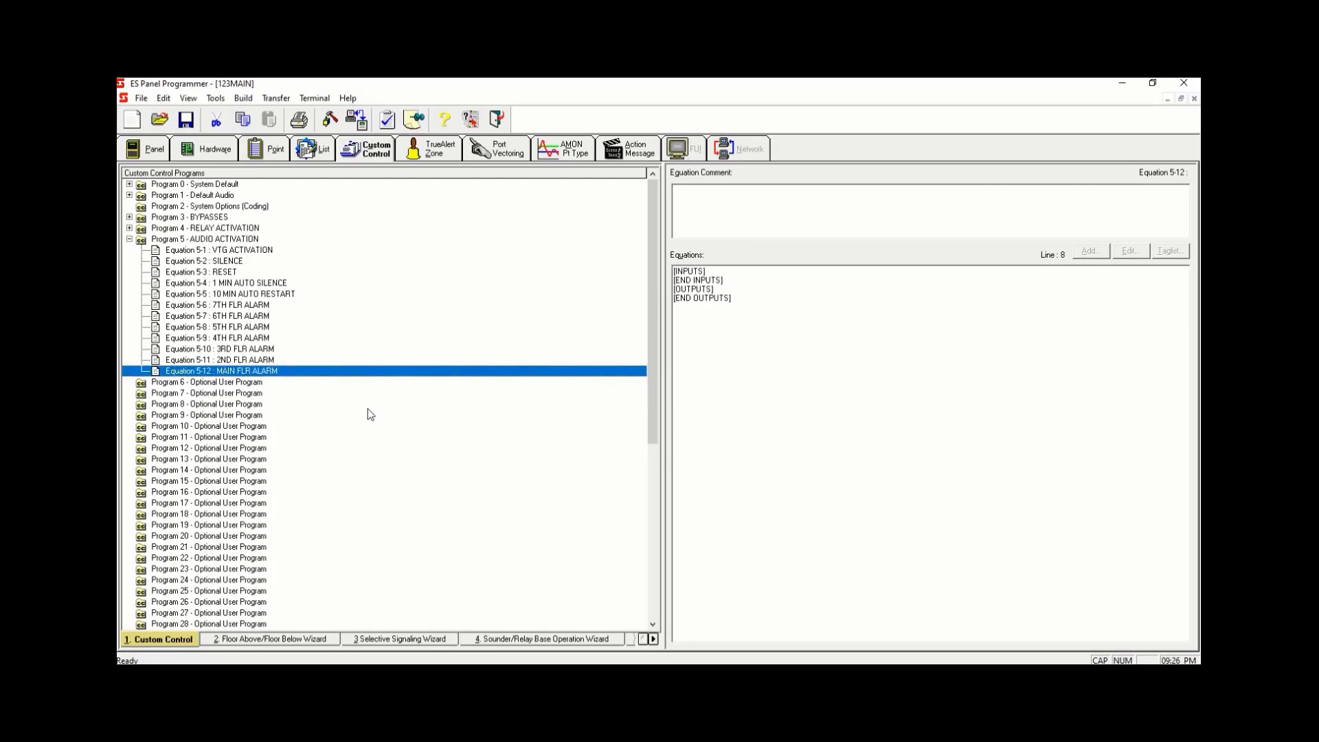
# - Open the 256-point digital pseudo card's points and label point P520 (130-8) as 1 MINUTE AUTO SILENCE
pyautogui.click(289, 283)
pyautogui.click(295, 295)
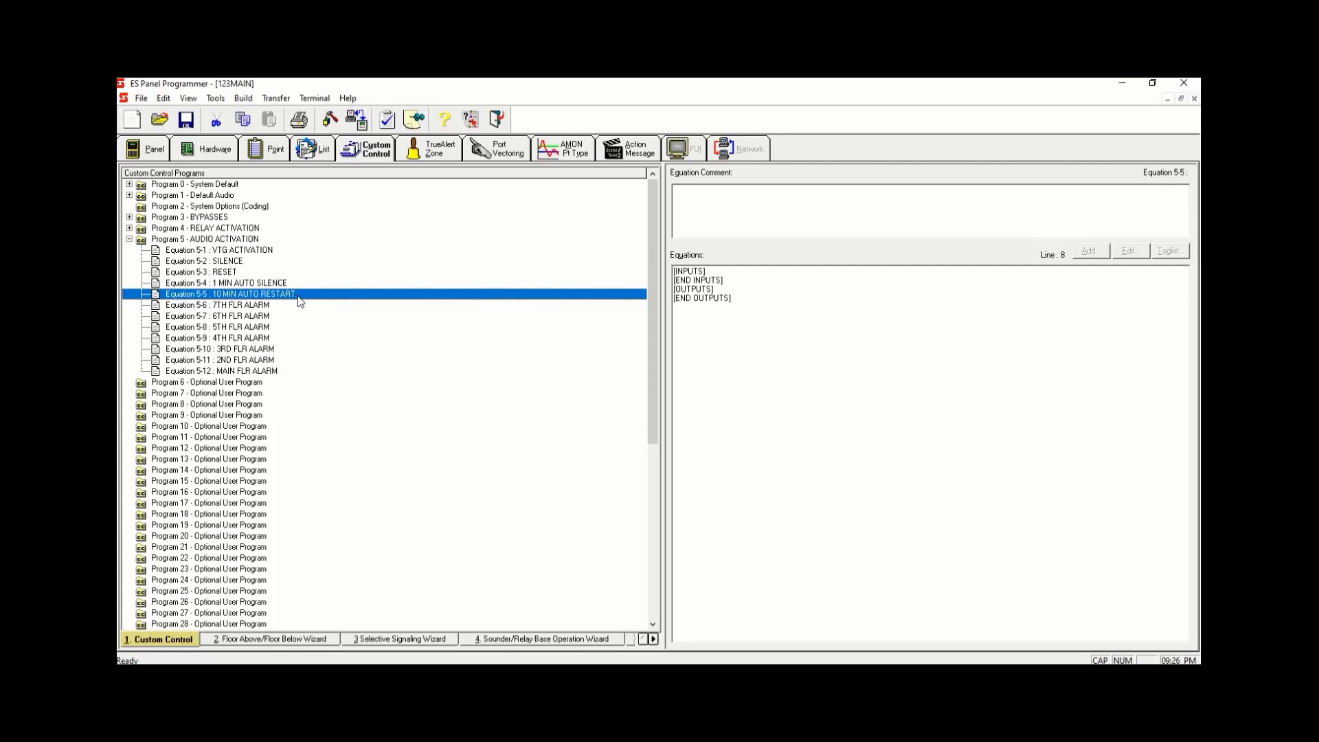
pyautogui.click(155, 152)
pyautogui.click(208, 149)
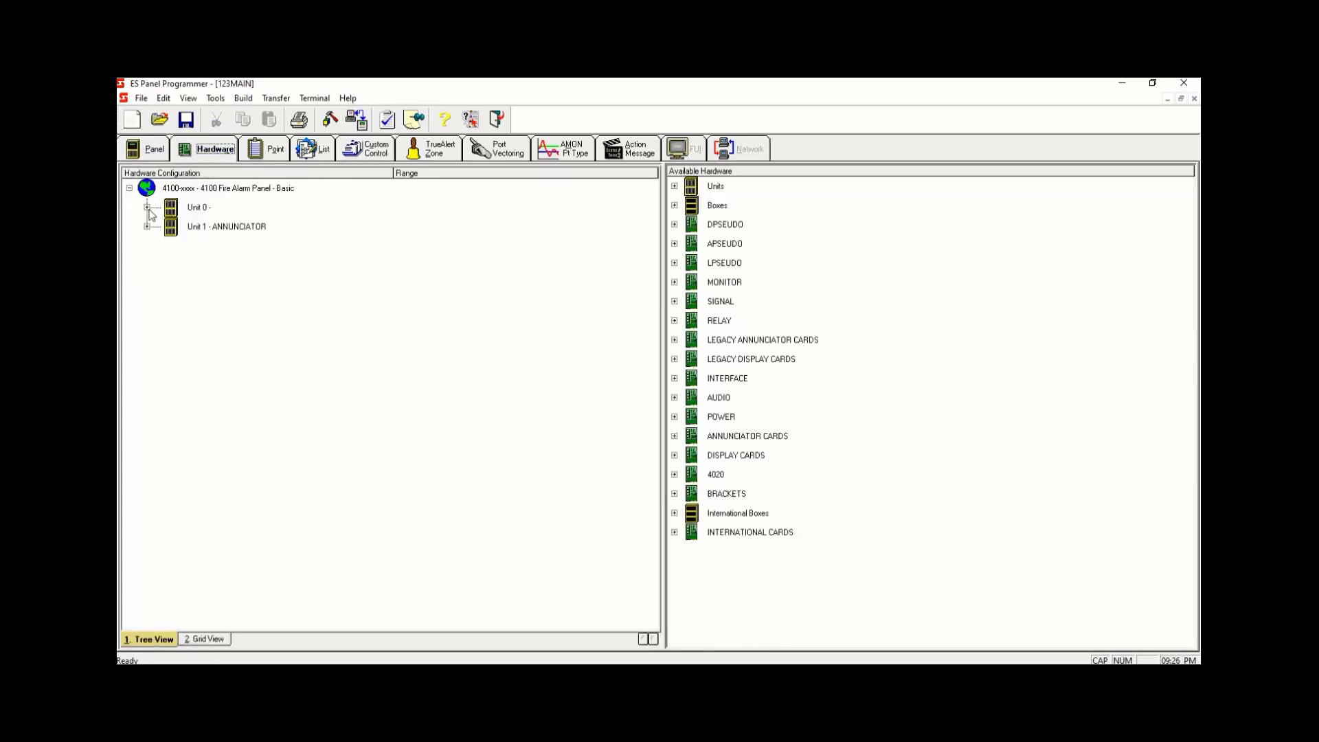
pyautogui.click(147, 208)
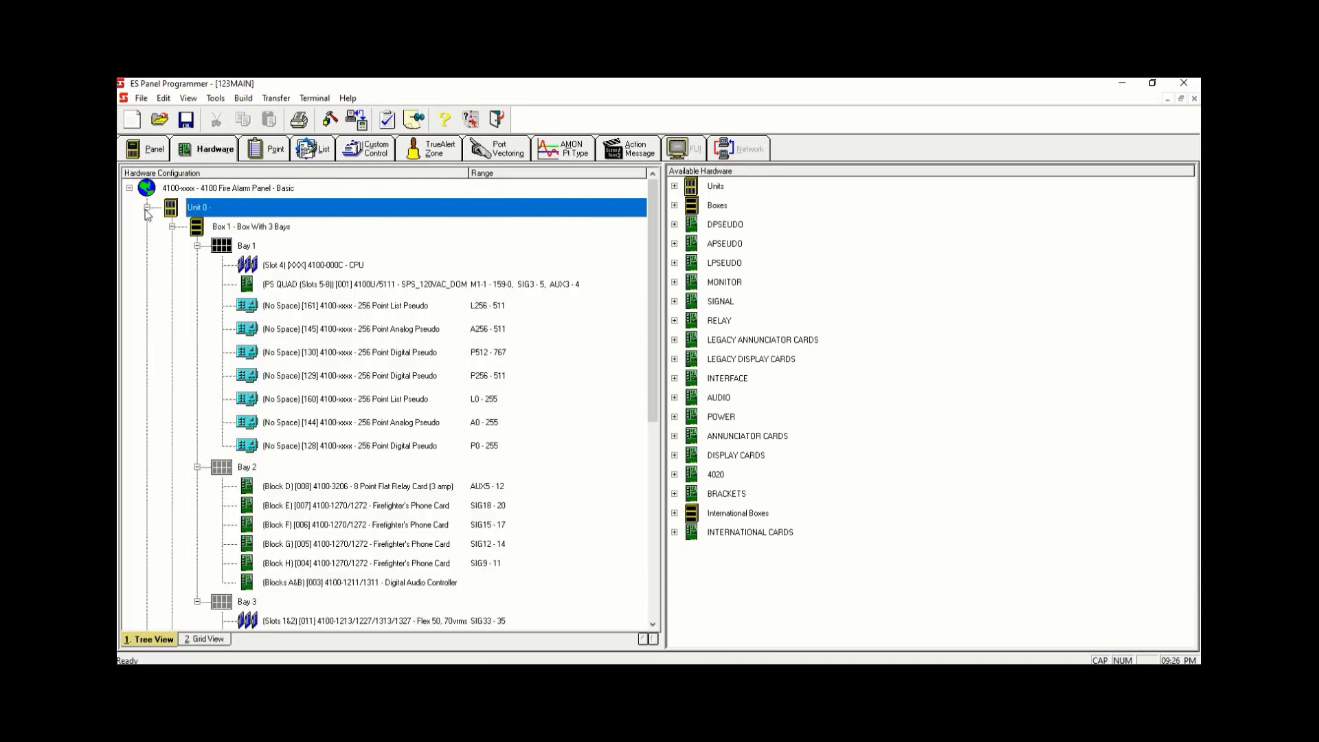
pyautogui.doubleClick(504, 359)
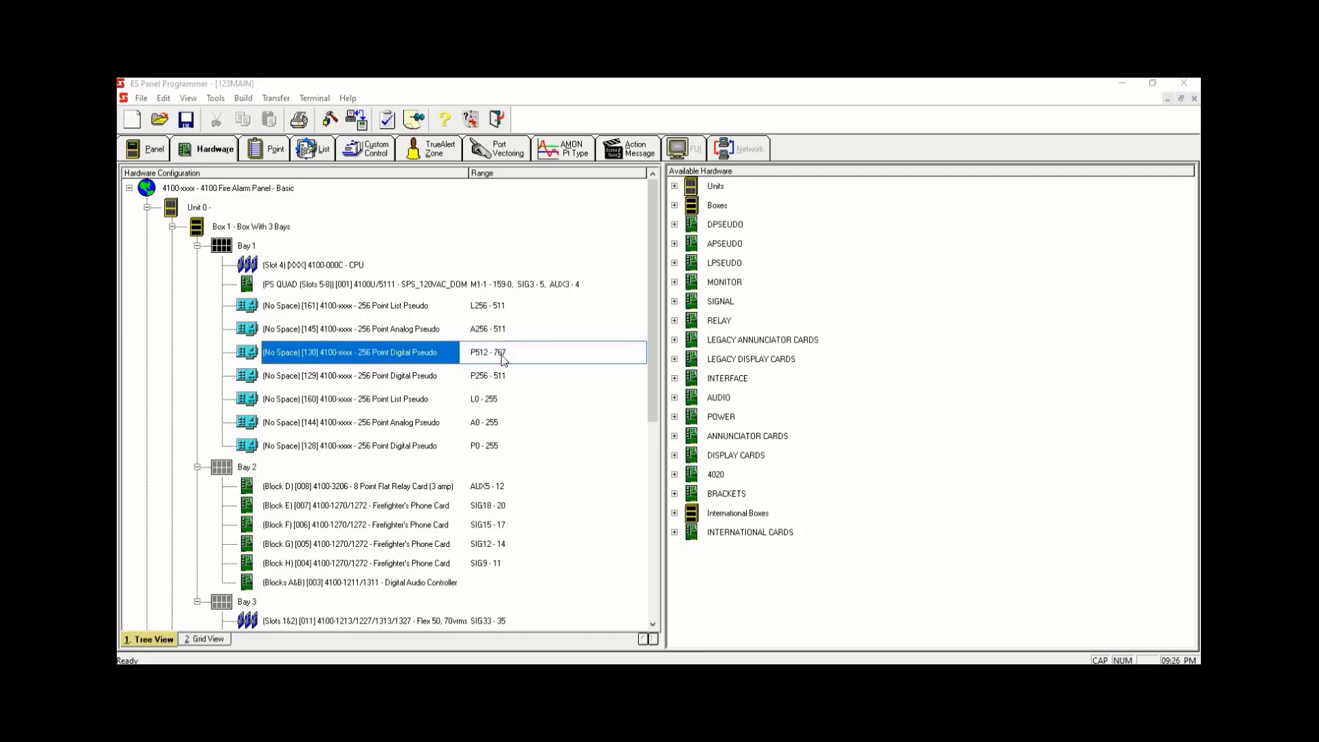
pyautogui.click(557, 204)
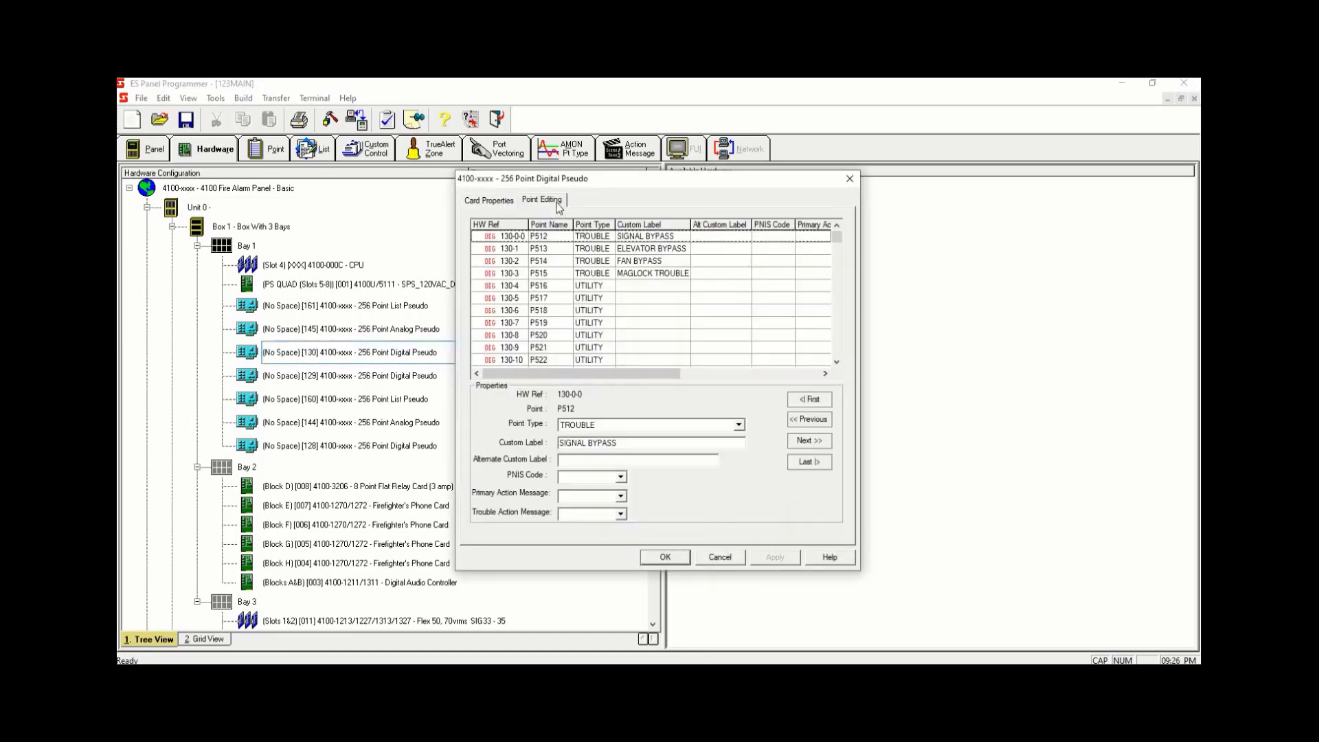
pyautogui.click(836, 360)
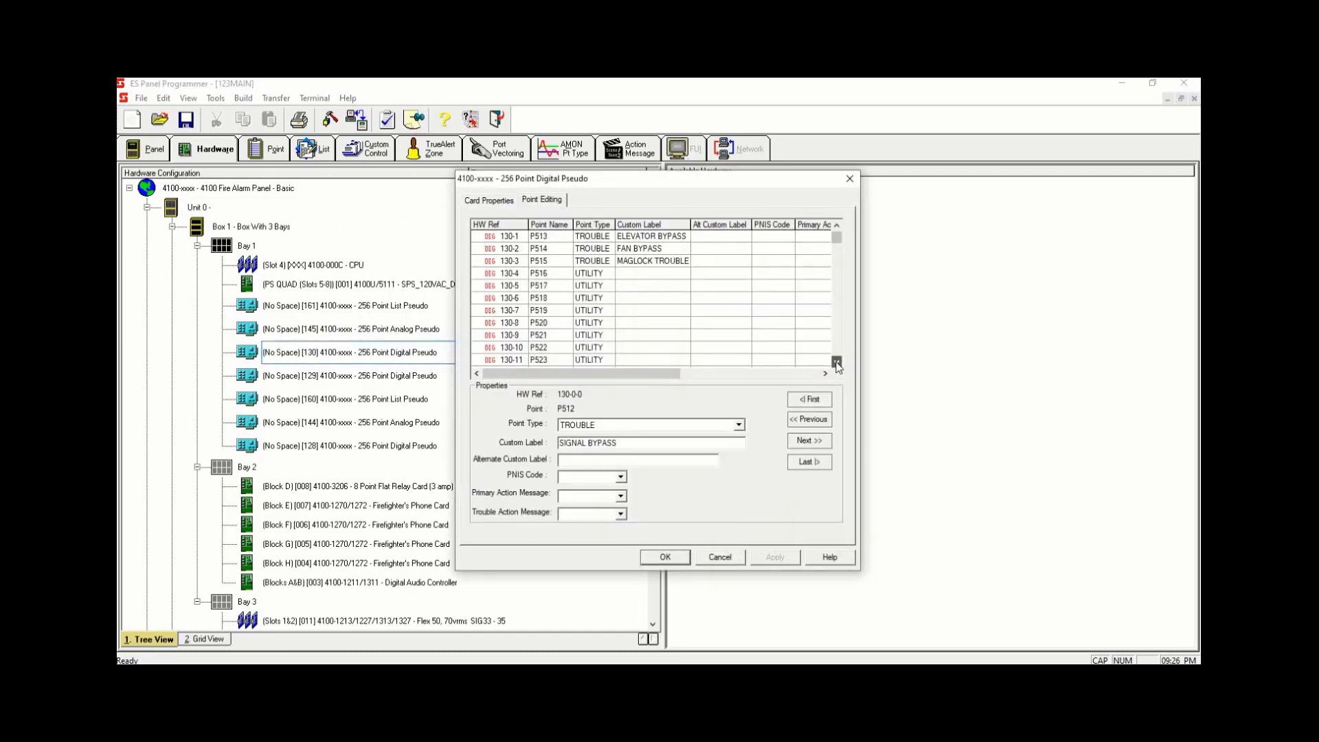
pyautogui.click(625, 324)
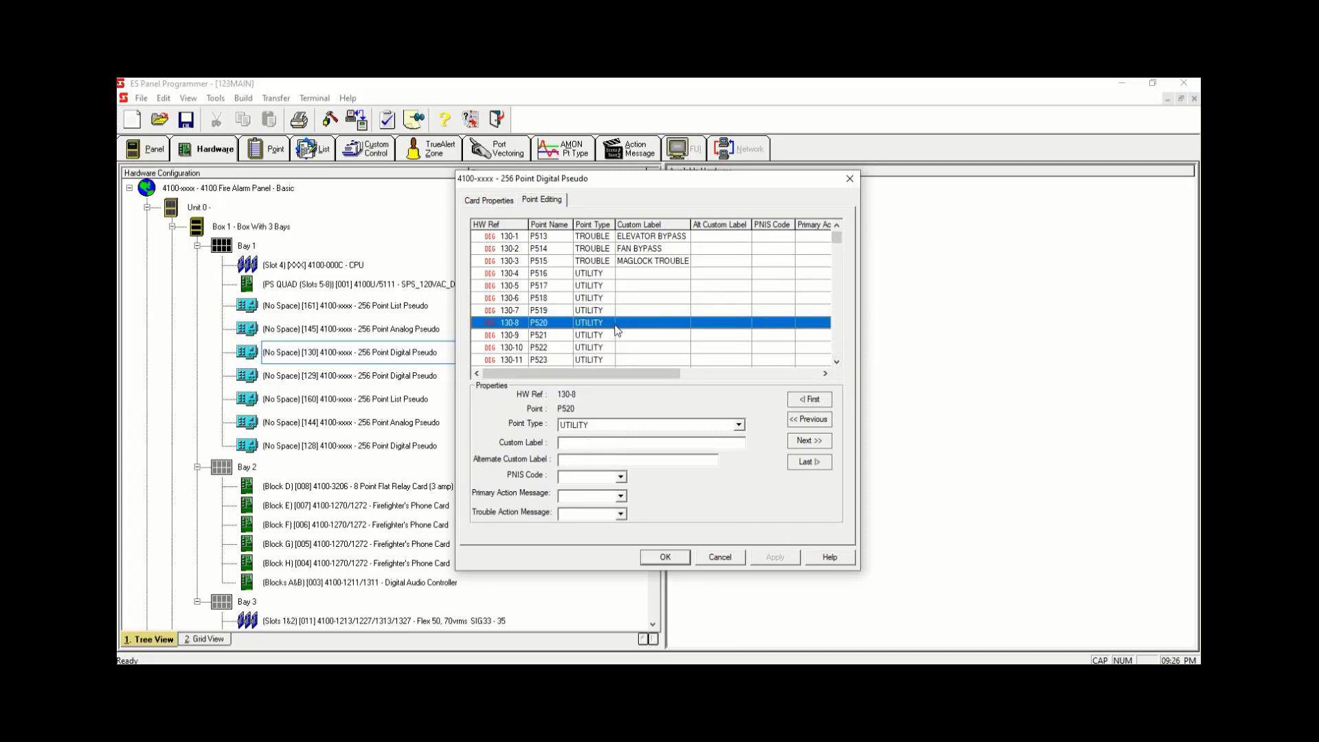
pyautogui.click(615, 444)
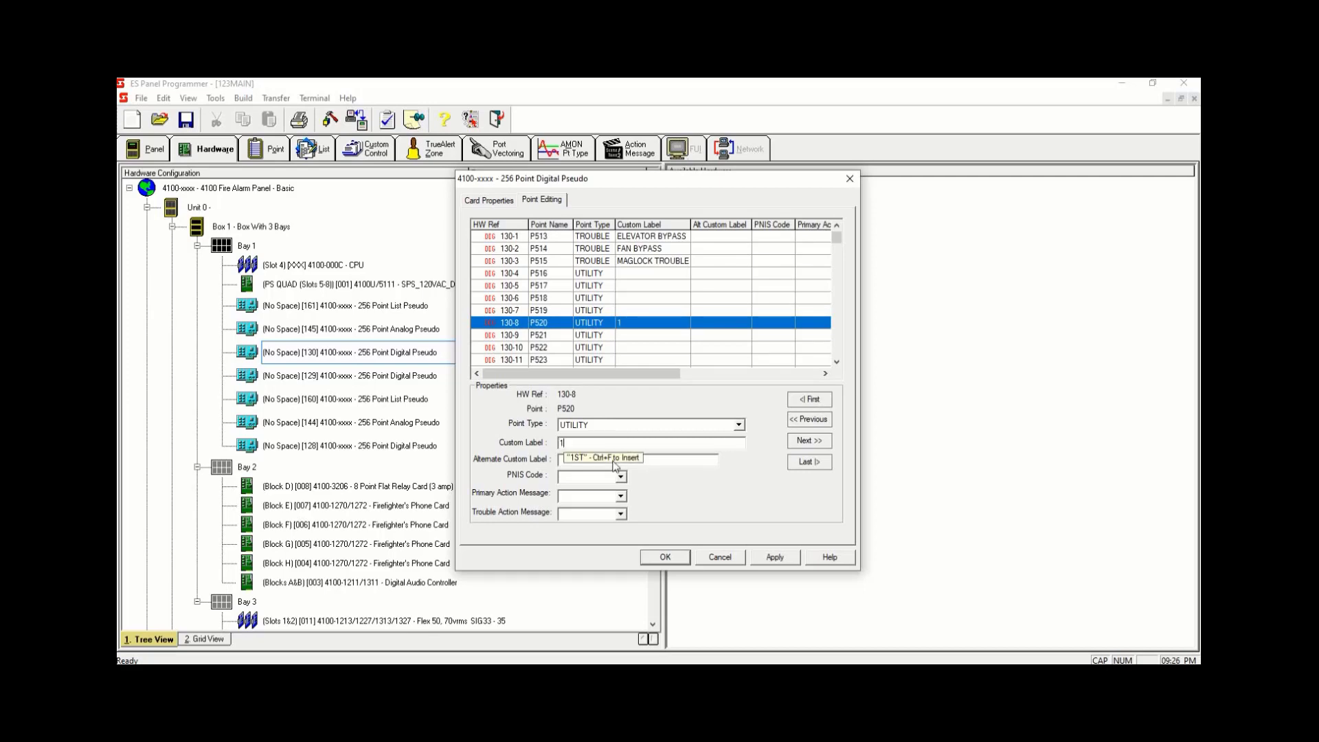
pyautogui.write('1 MINUTE')
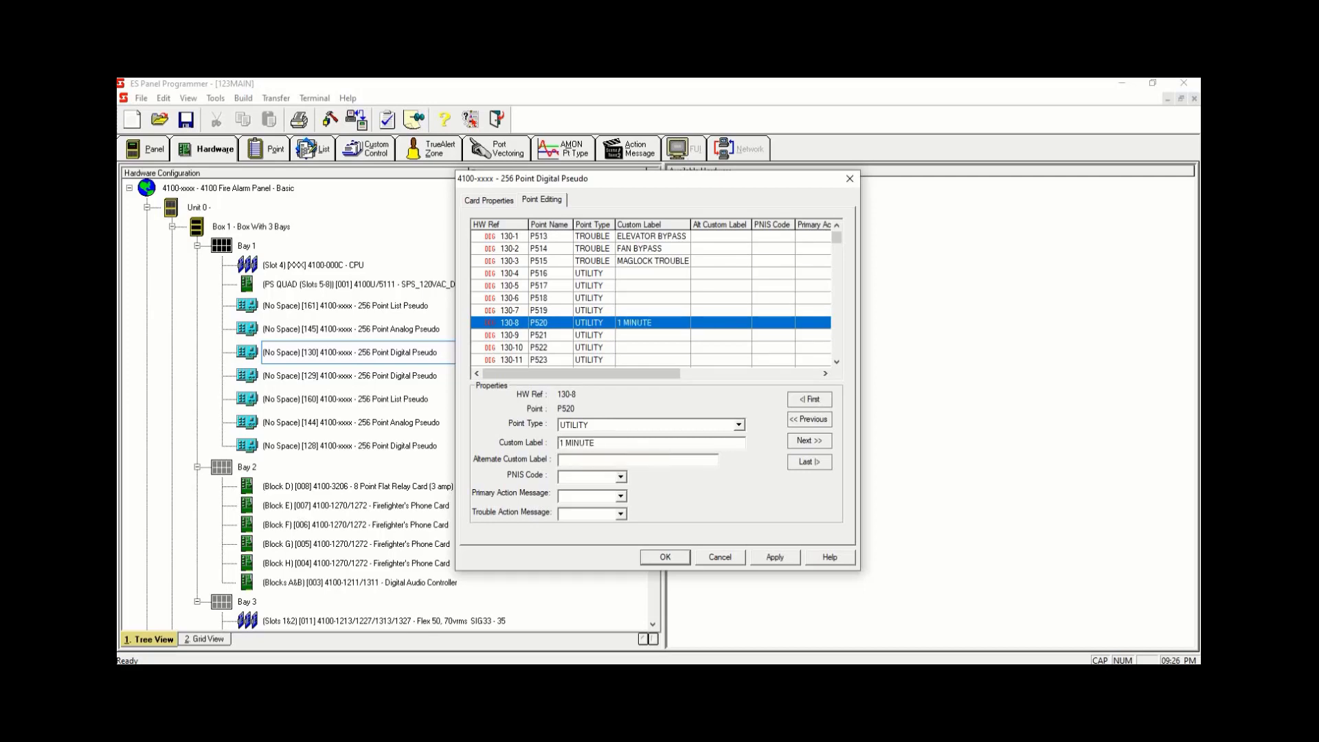
pyautogui.write(' AUTO SILENCE')
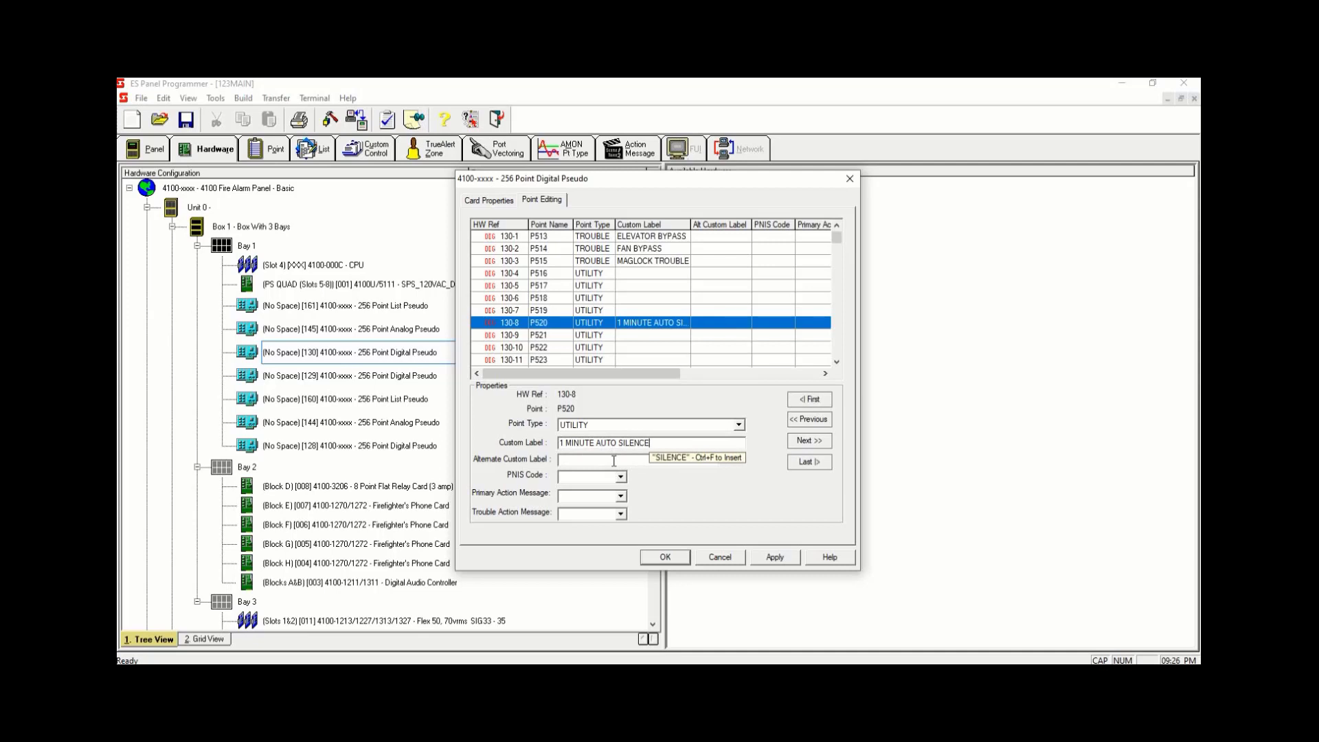
# - Label digital pseudo point P521 (130-9) as 10 MINUTE AUTO SILENCE and apply the card changes
pyautogui.click(659, 337)
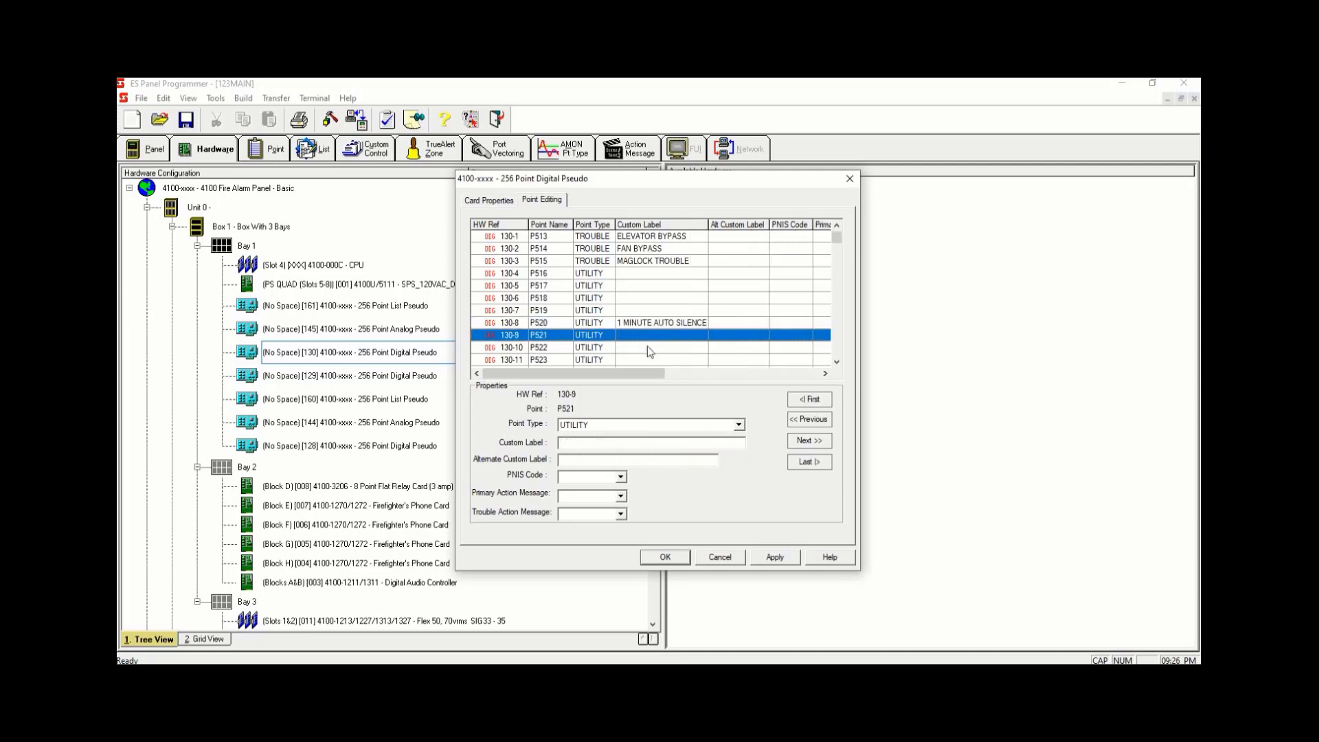
pyautogui.click(598, 441)
pyautogui.write('10 MINUTE AUTO SILENCE')
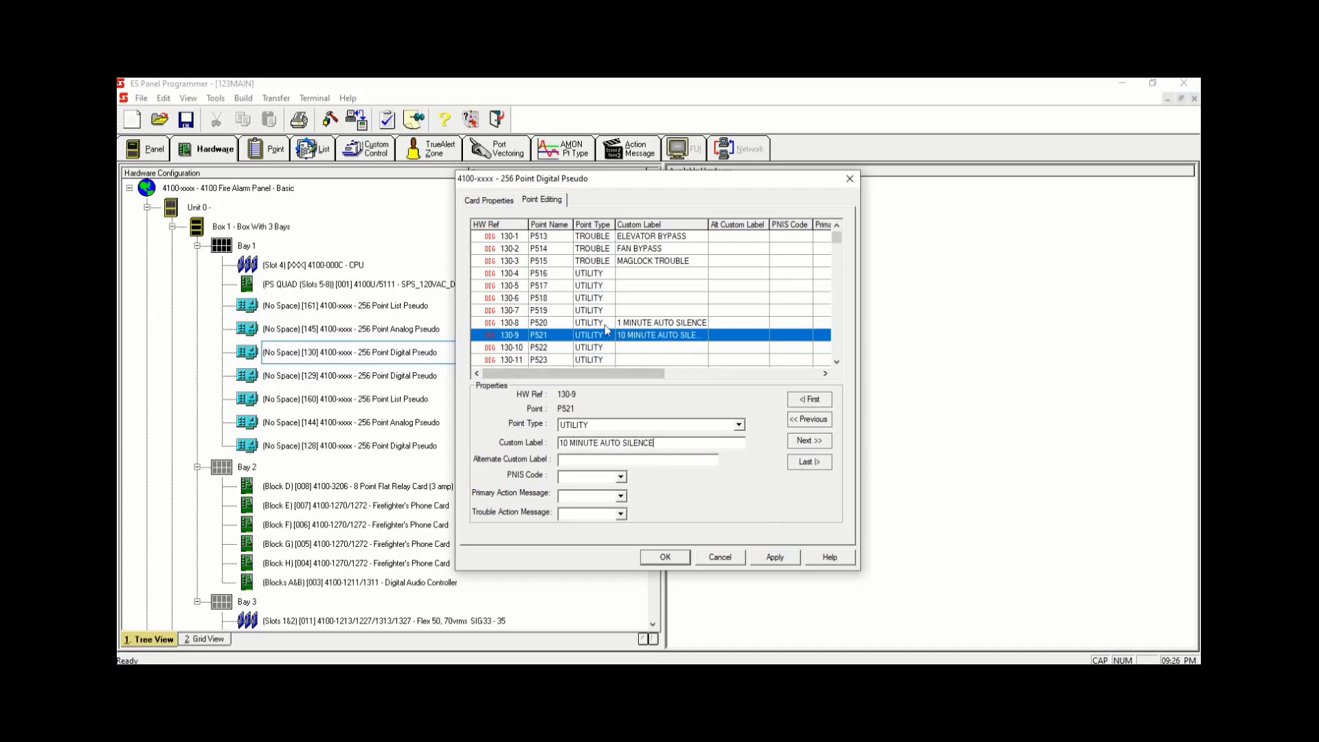
pyautogui.click(781, 562)
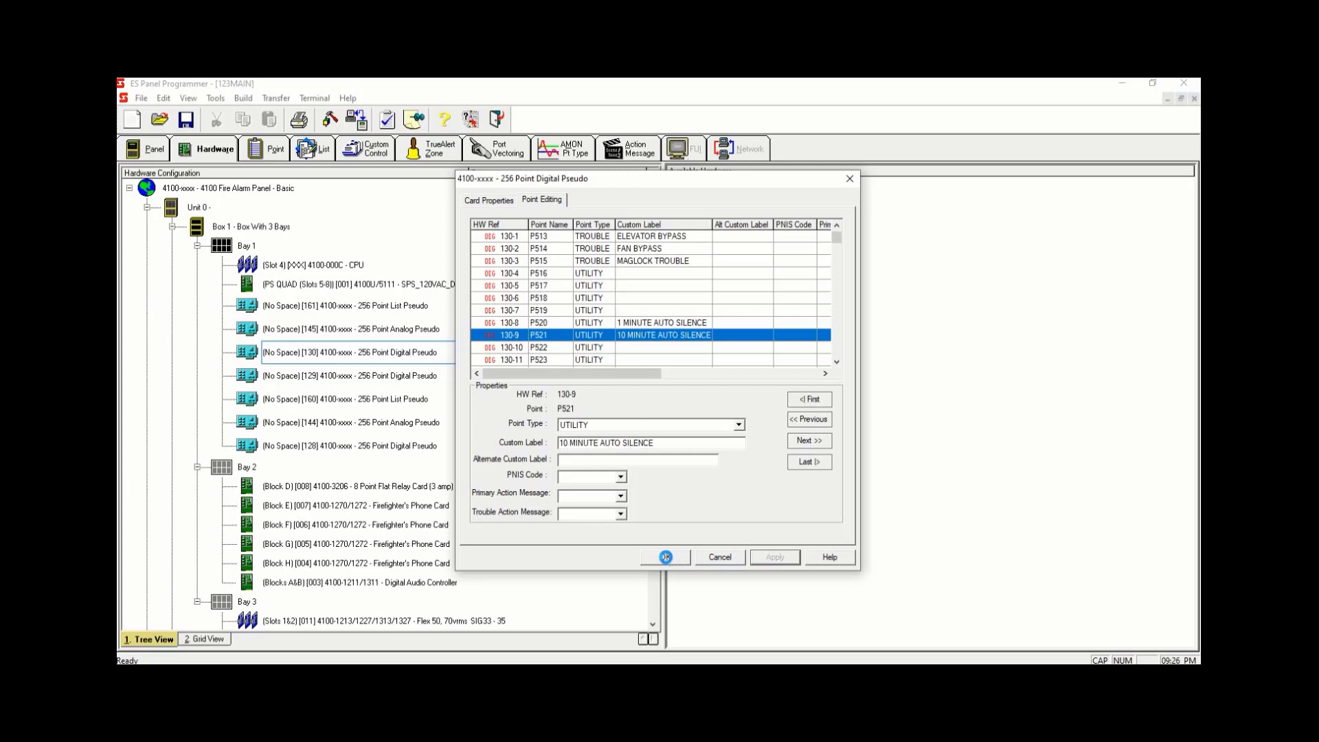
pyautogui.click(665, 557)
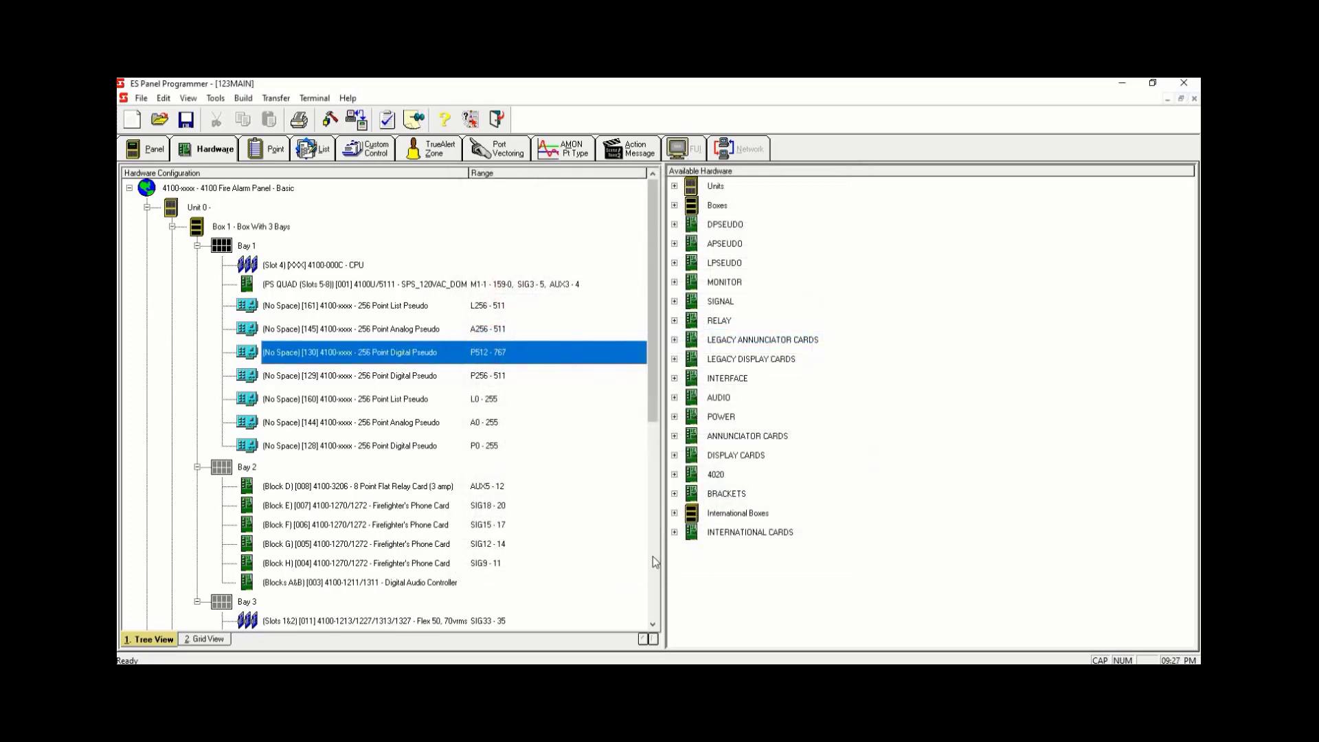
# - Open the 256-point analog pseudo card and set point A256 to type TIMER labelled 1 MINUTE AUTO SILENCE
pyautogui.click(500, 330)
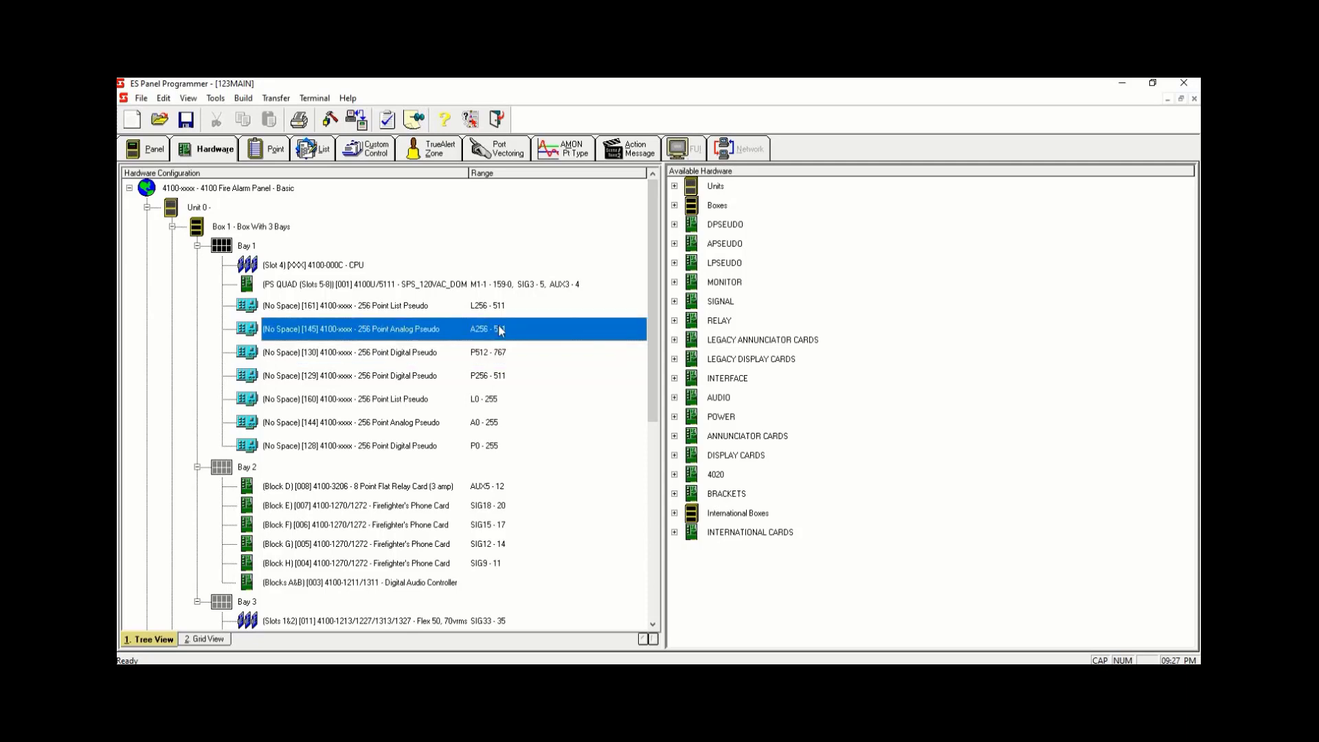
pyautogui.doubleClick(499, 330)
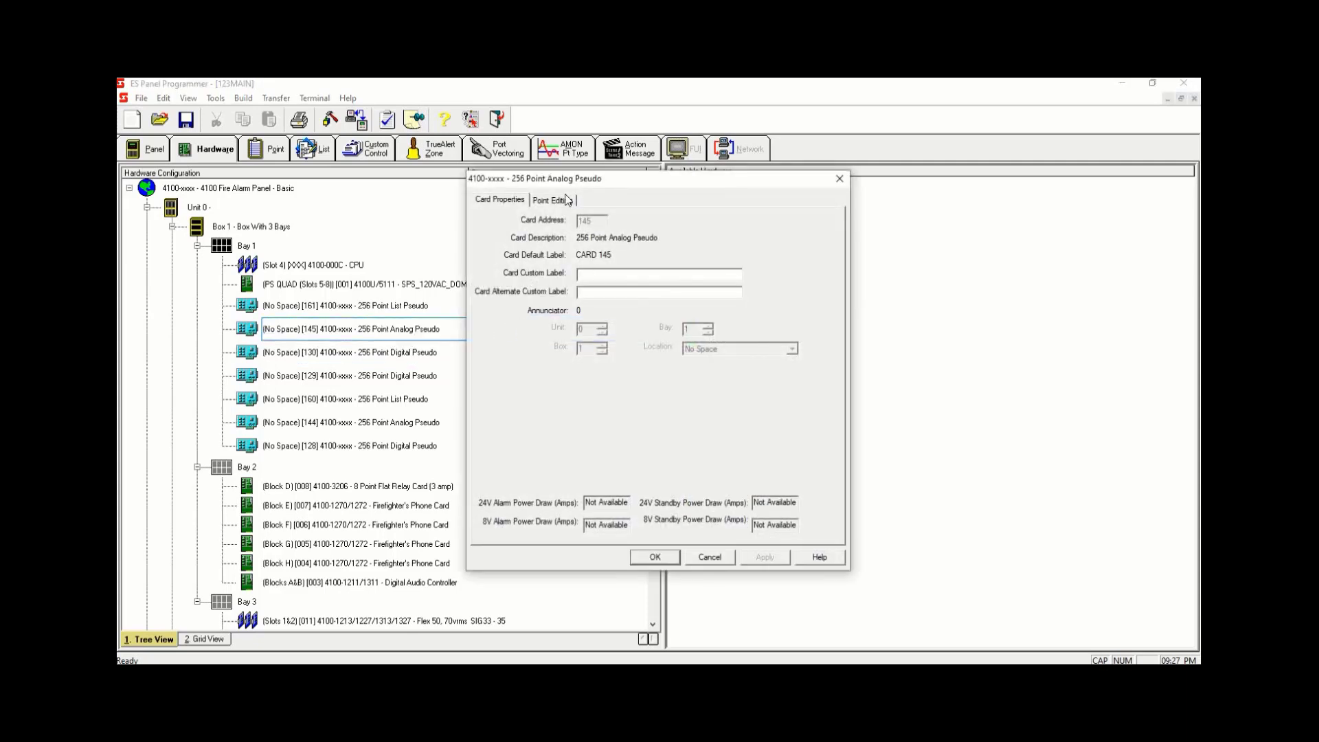
pyautogui.click(567, 202)
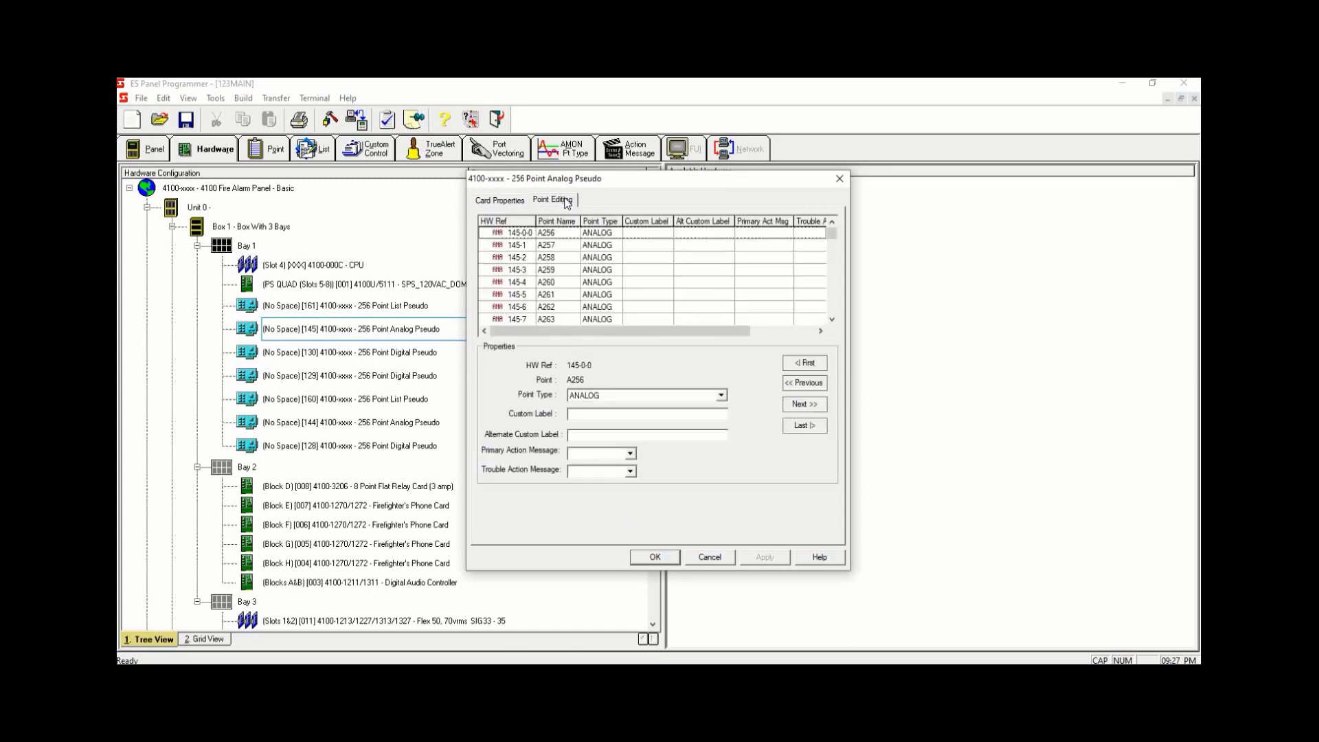
pyautogui.click(622, 237)
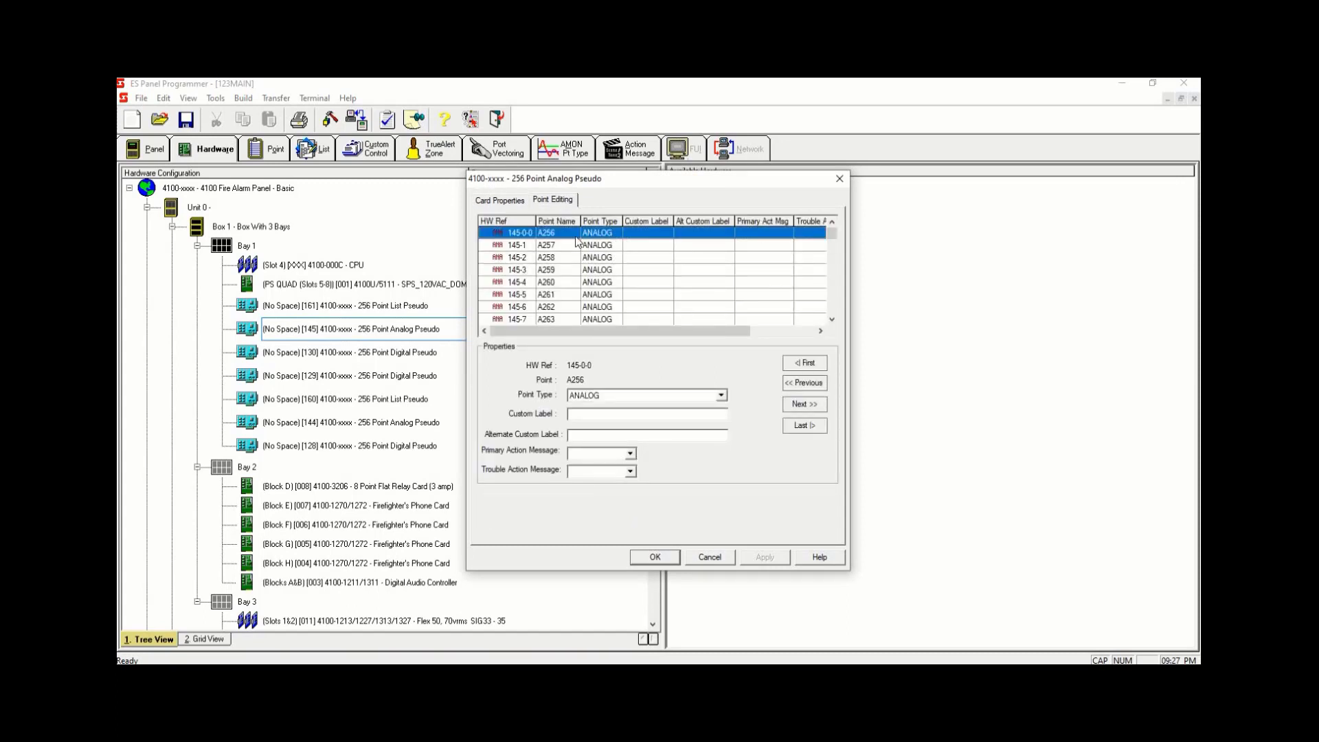
pyautogui.click(721, 396)
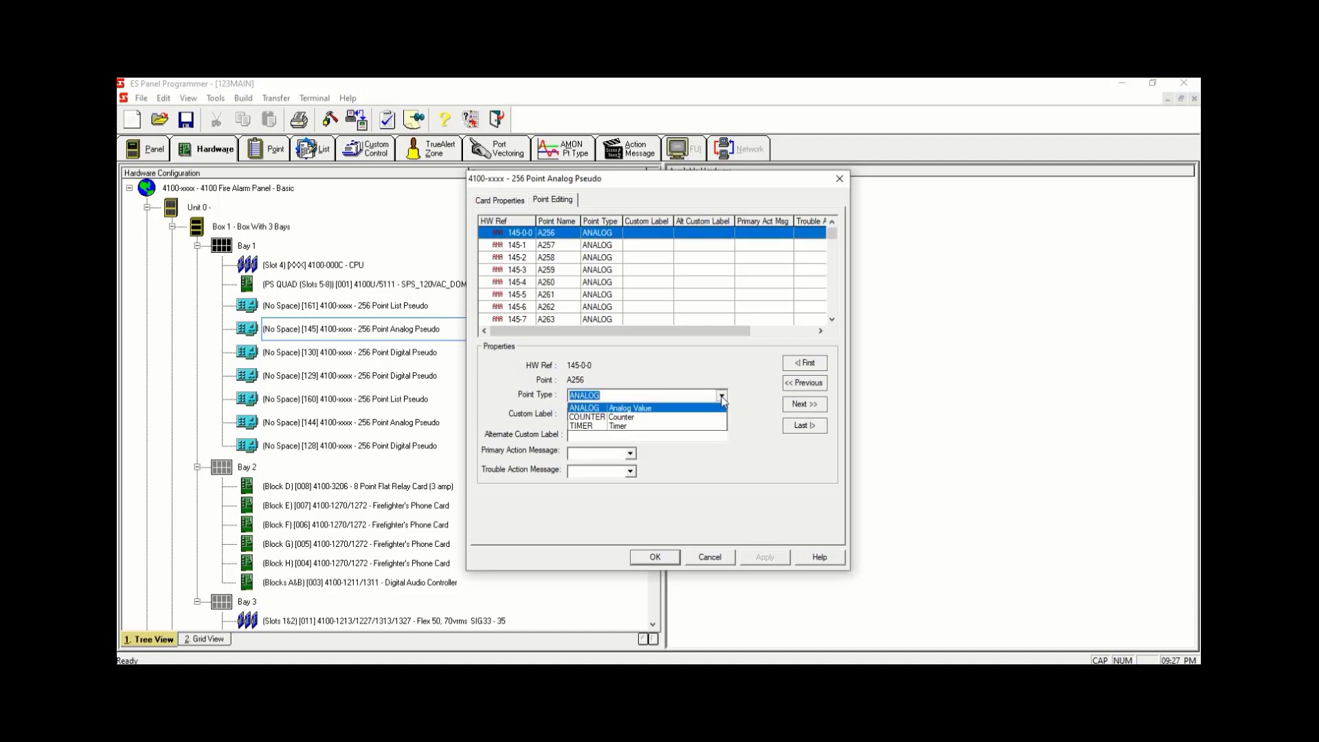
pyautogui.click(667, 426)
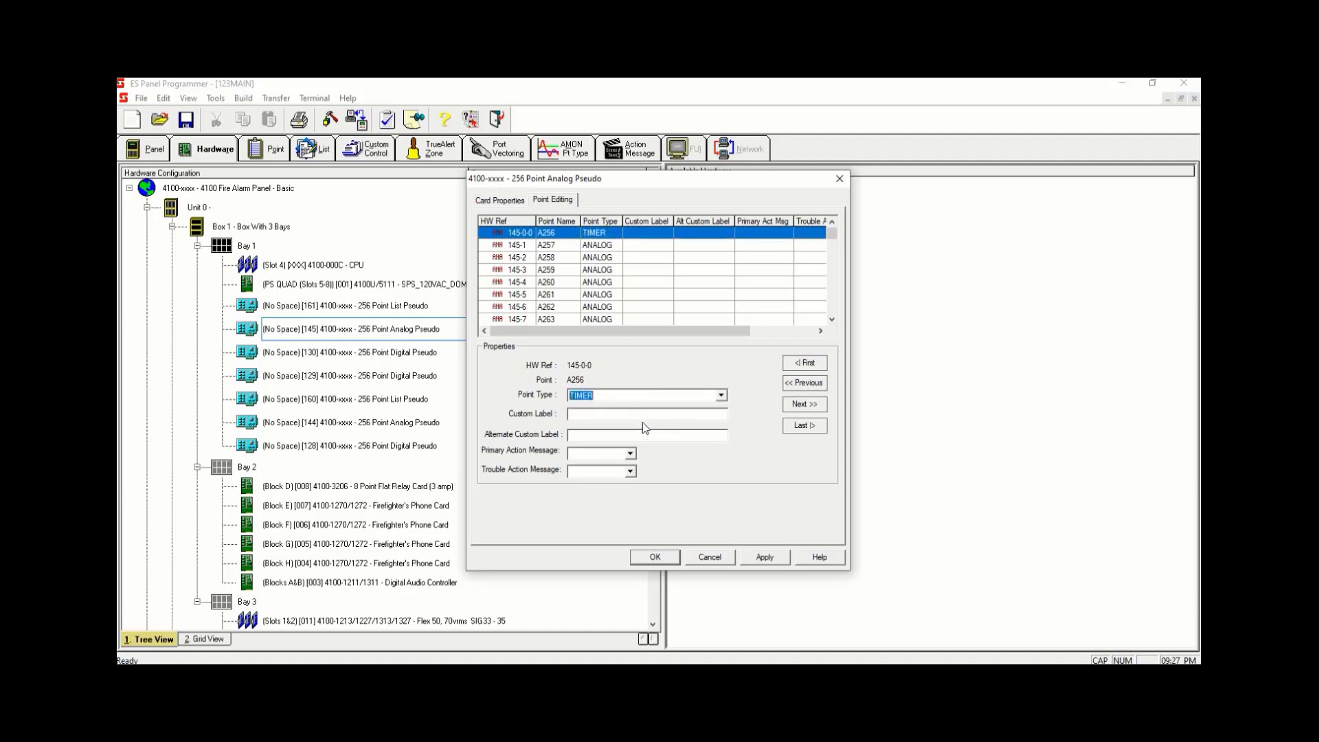
pyautogui.click(654, 415)
pyautogui.write('1 MI')
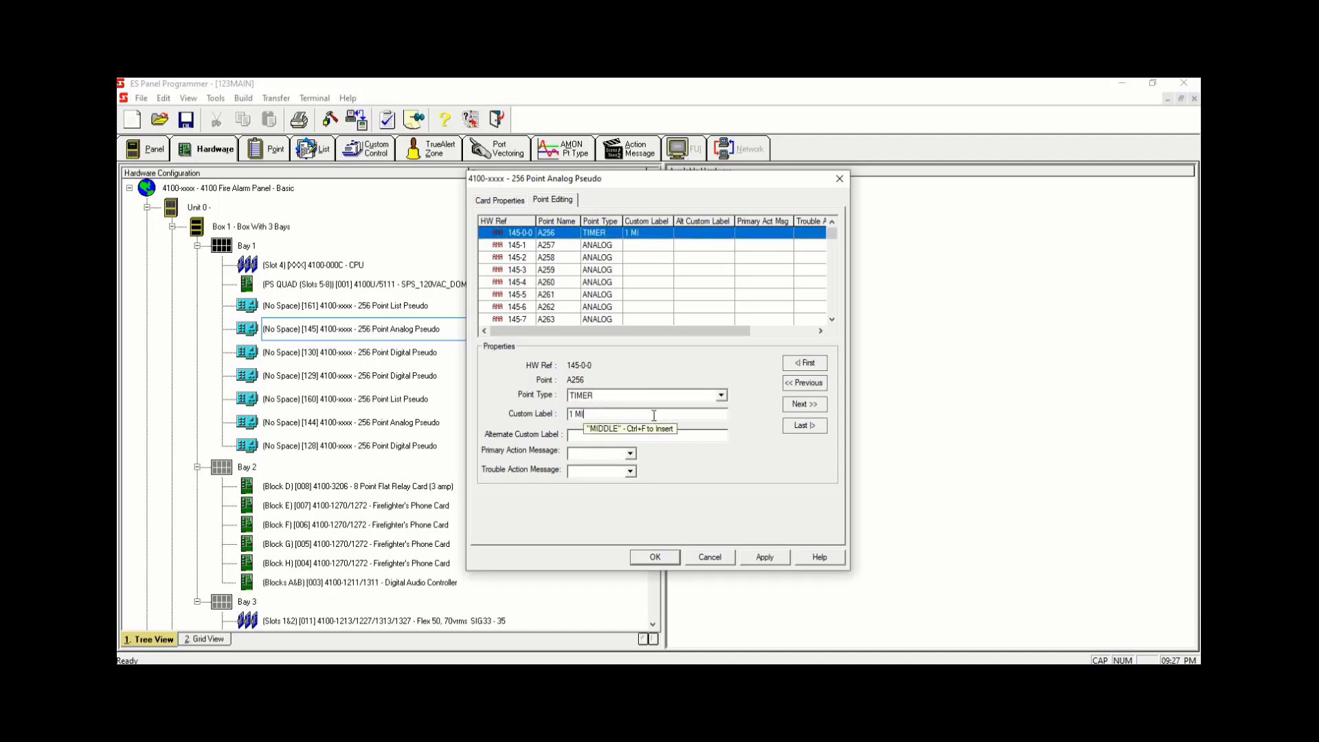
pyautogui.write('NUTE AUTO SILENCE')
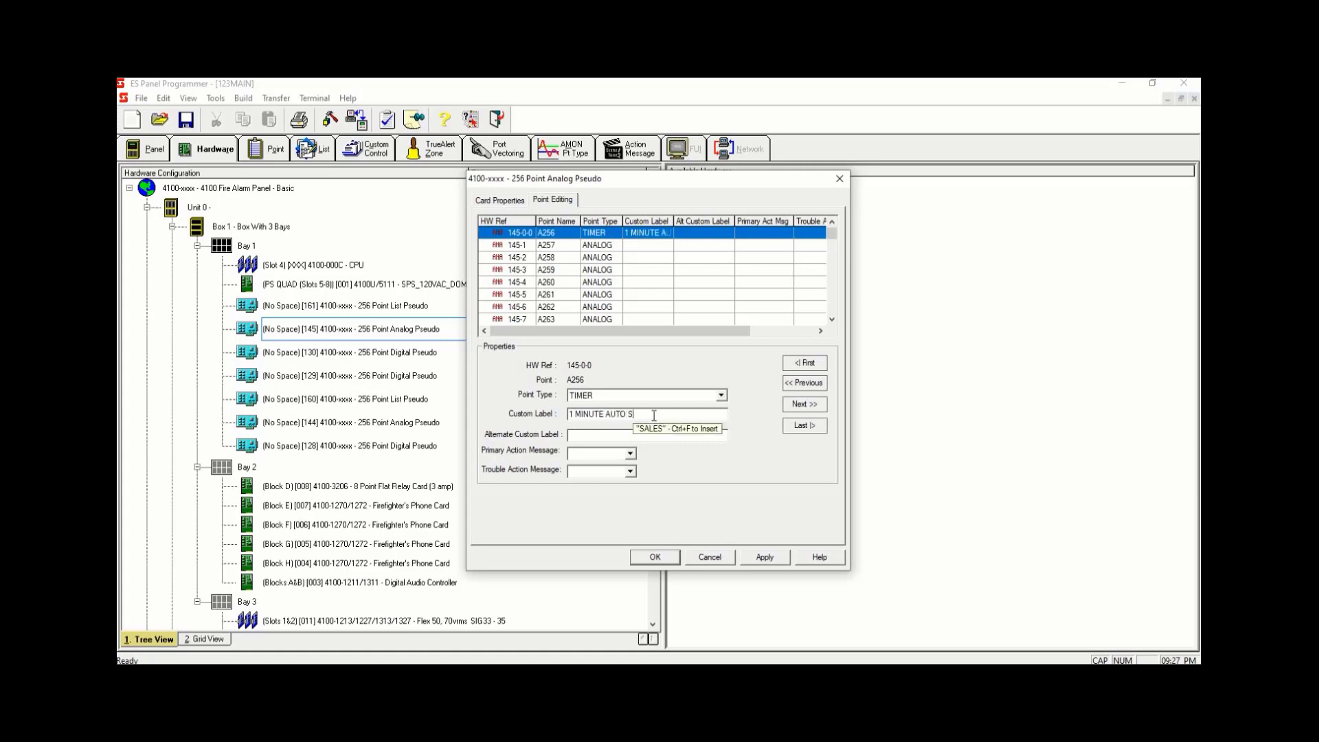
pyautogui.click(761, 558)
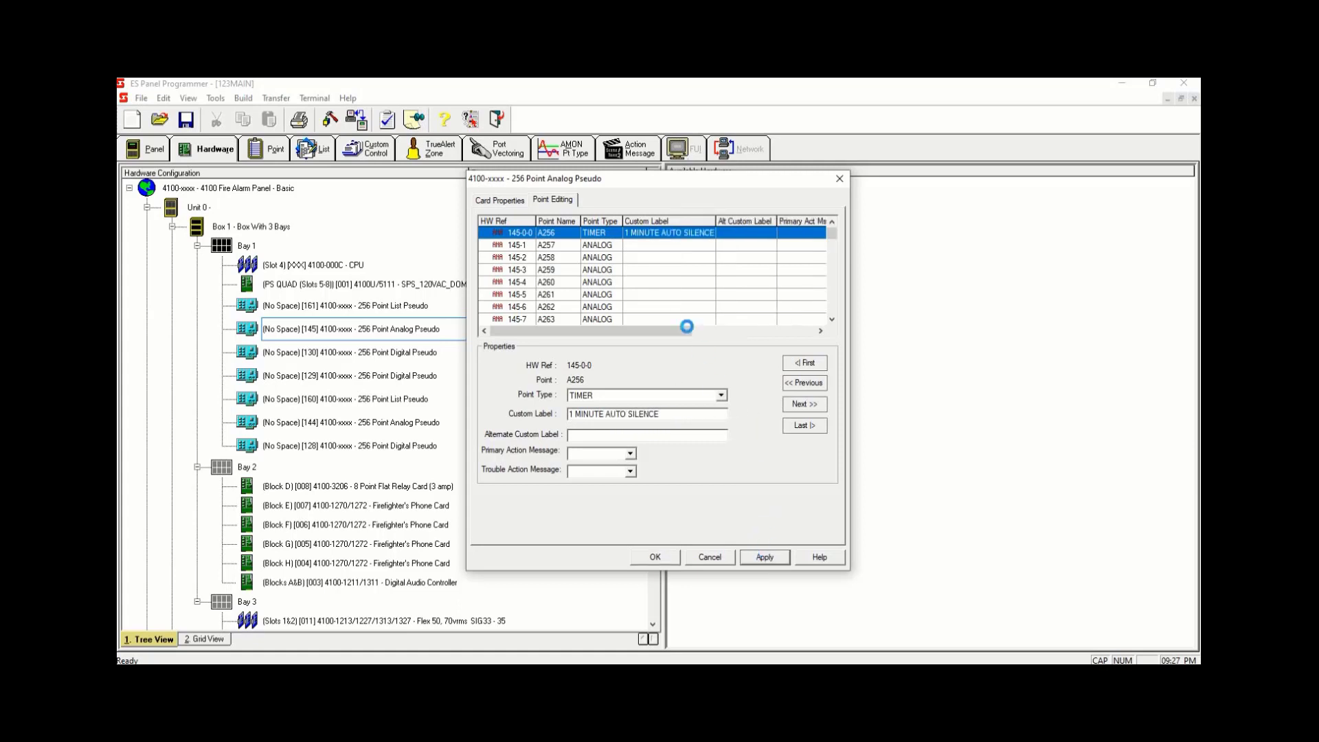
# - Label analog pseudo point A257 as 10 MINUTE AUTO RESTART and apply the card changes
pyautogui.click(633, 247)
pyautogui.click(639, 395)
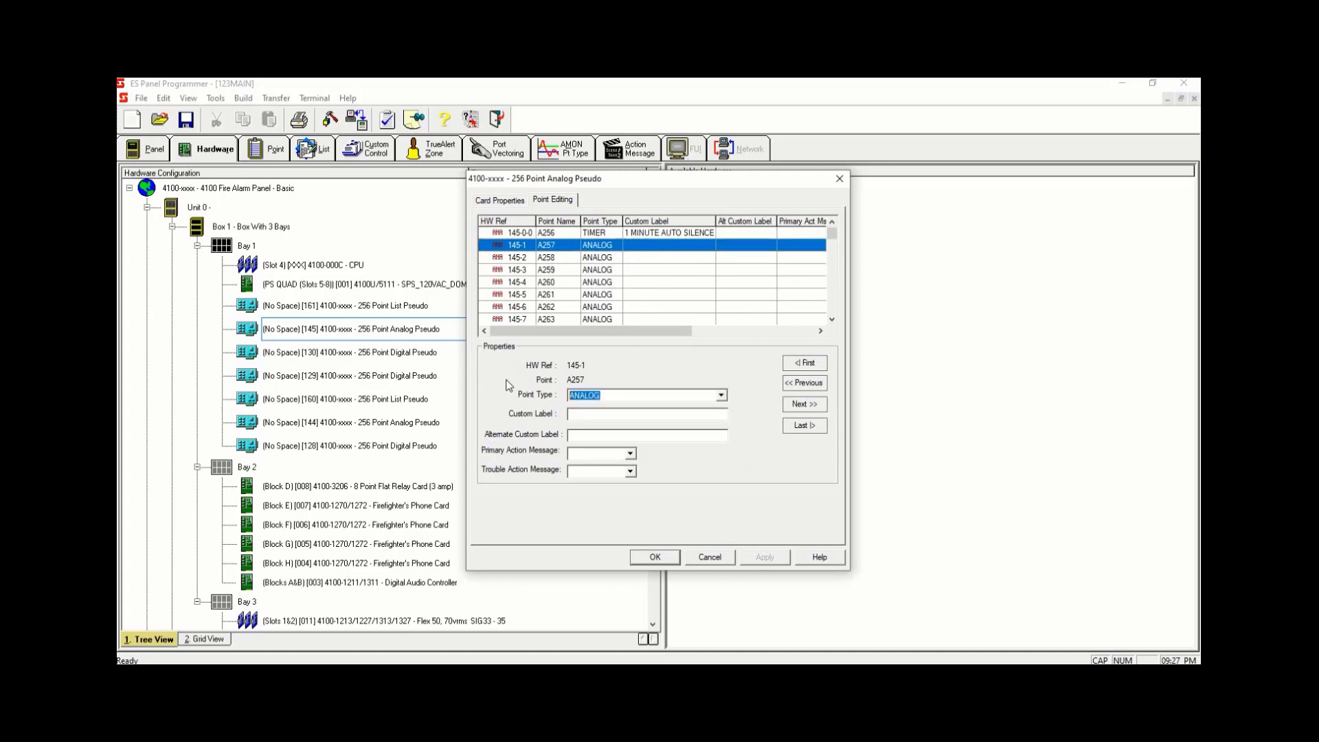
pyautogui.click(721, 395)
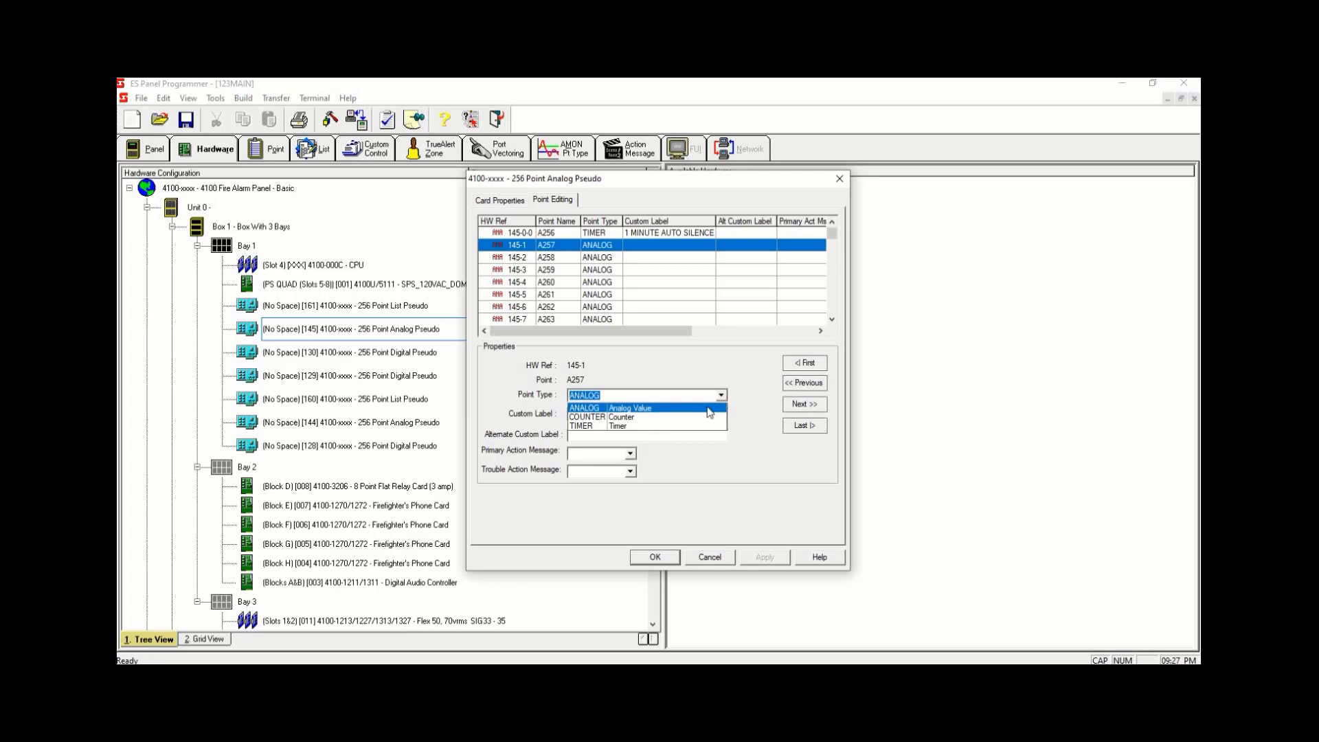
pyautogui.click(654, 435)
pyautogui.click(651, 435)
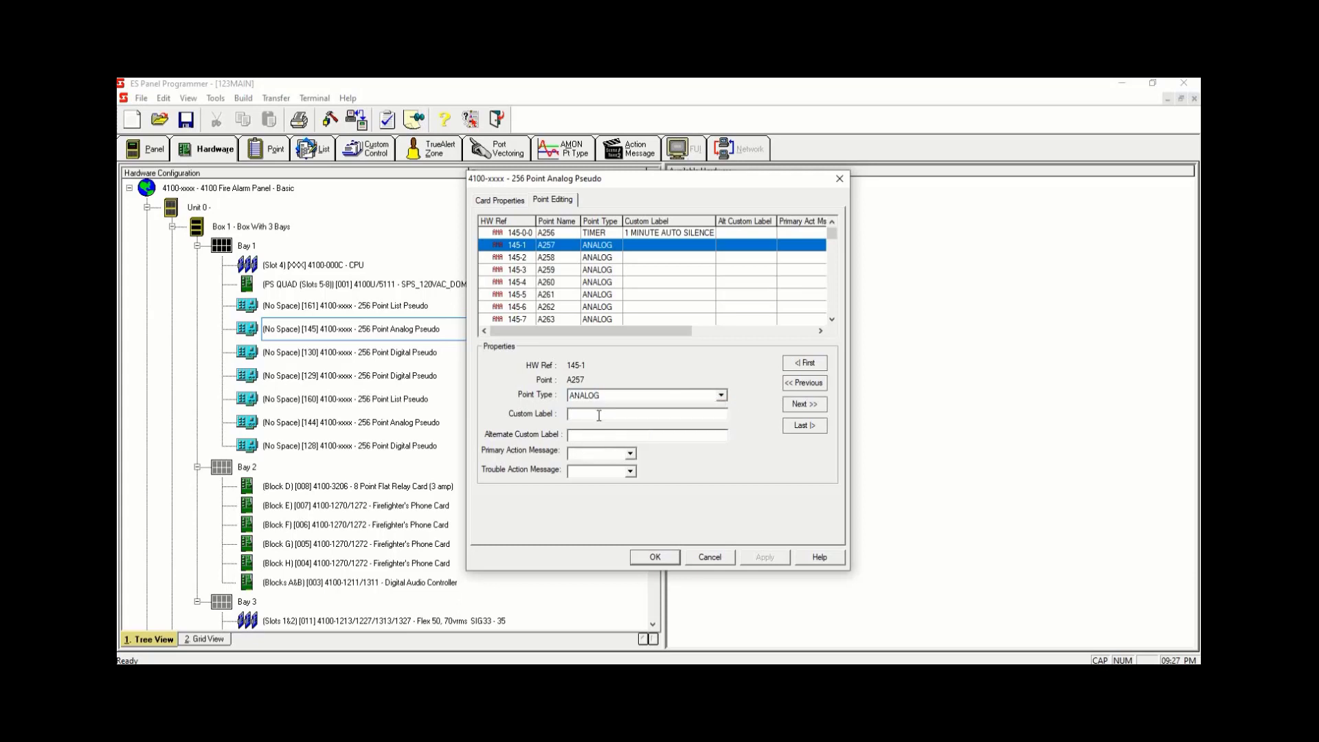
pyautogui.write('10 MINUTE')
pyautogui.write('AUTO RESTA')
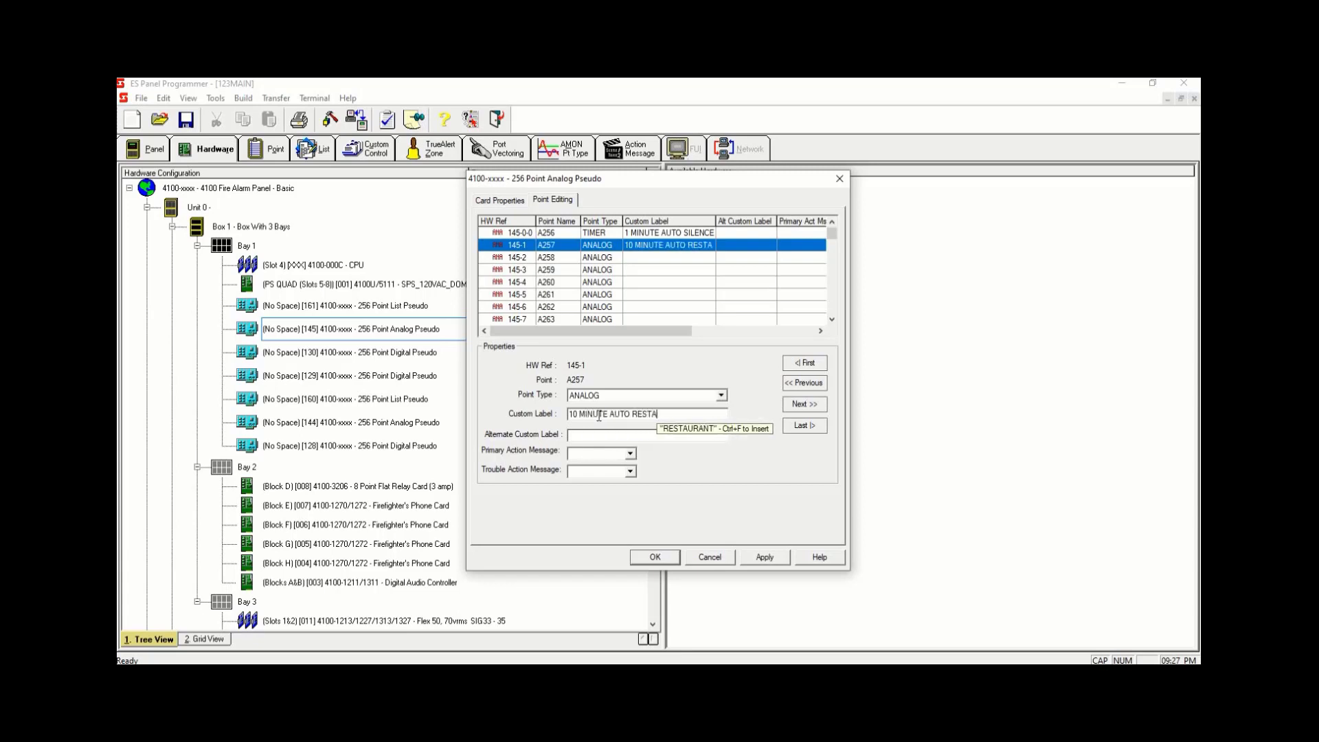
pyautogui.write('RT')
pyautogui.click(781, 557)
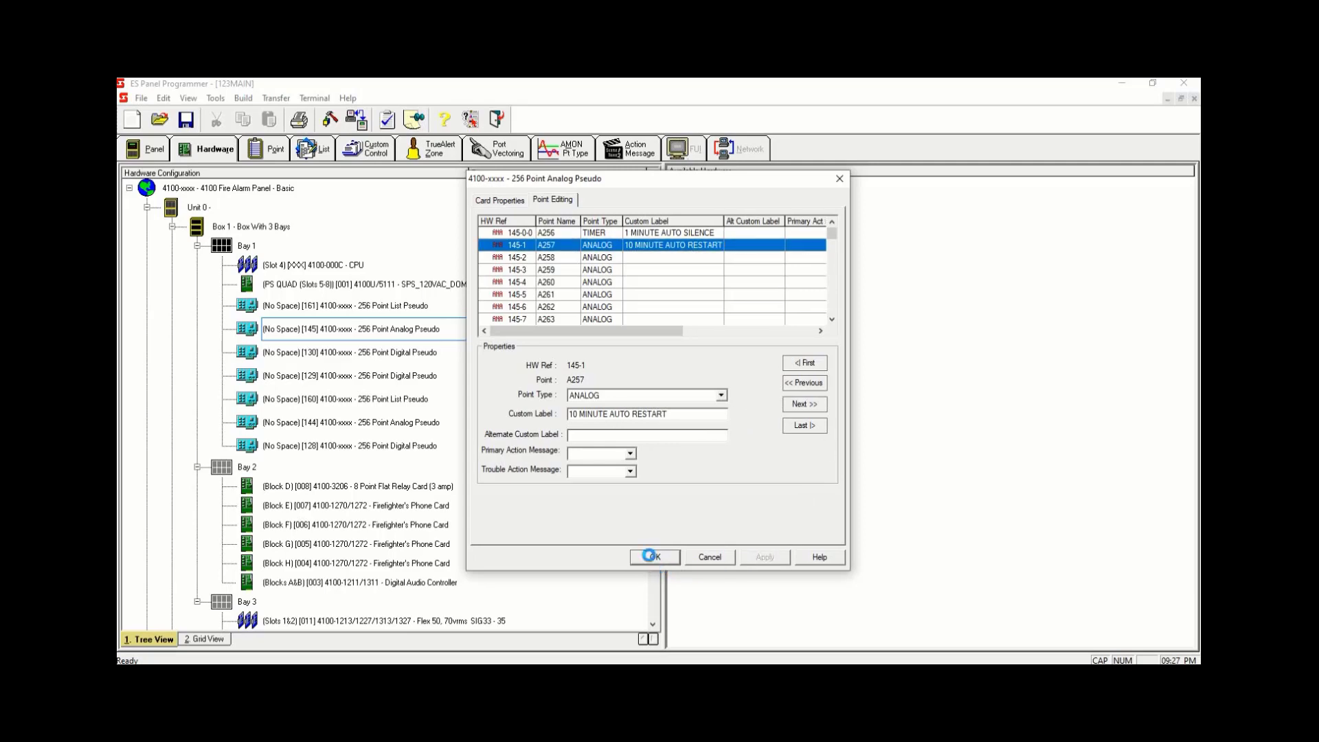
pyautogui.click(649, 556)
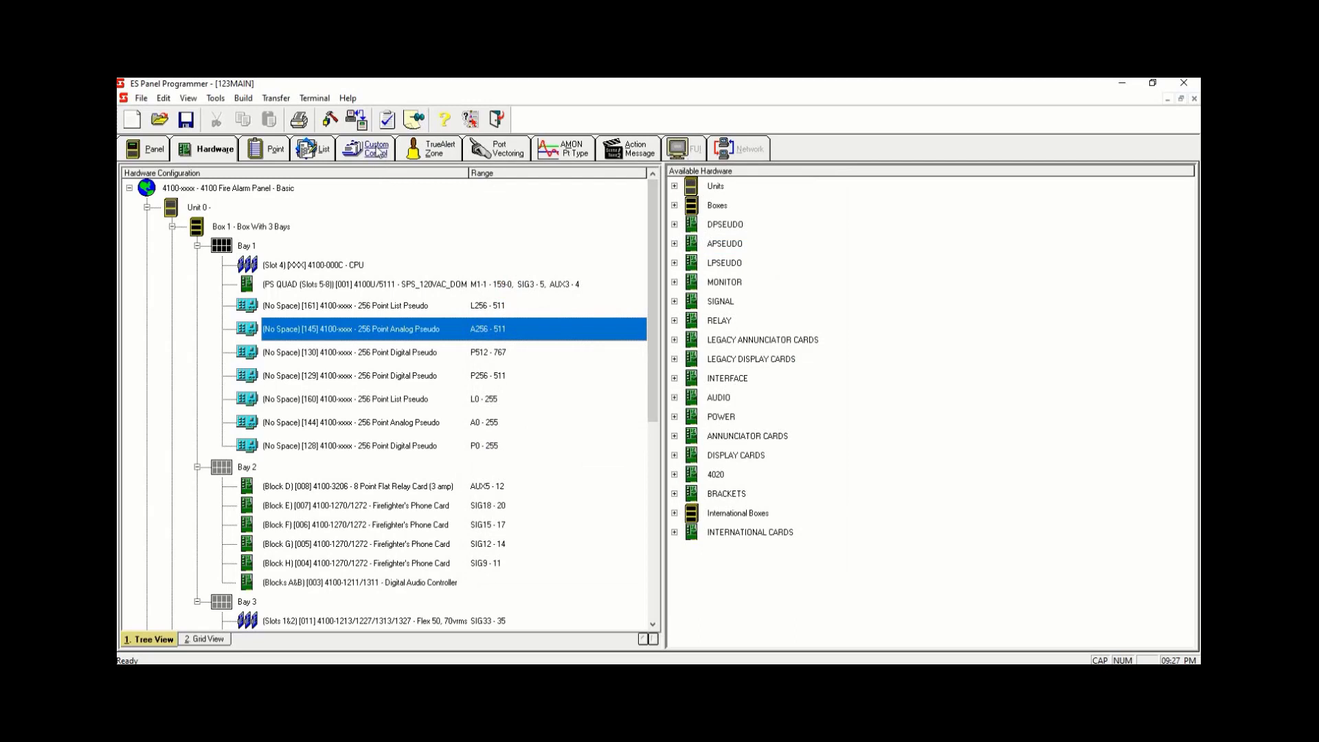
# - In Program 5 AUDIO ACTIVATION, Equation 5-1 VTG ACTIVATION, add a Hold Point output with set and reset priority 9
pyautogui.click(378, 152)
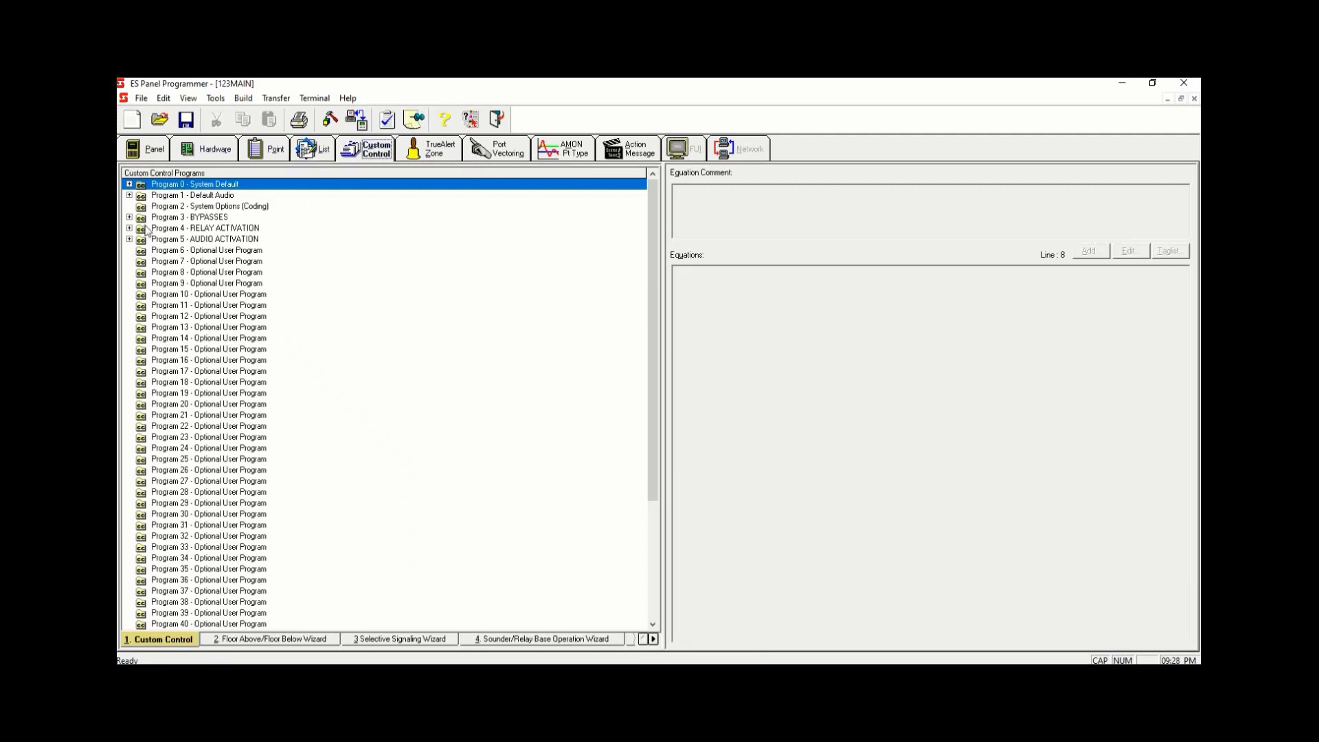
pyautogui.click(130, 239)
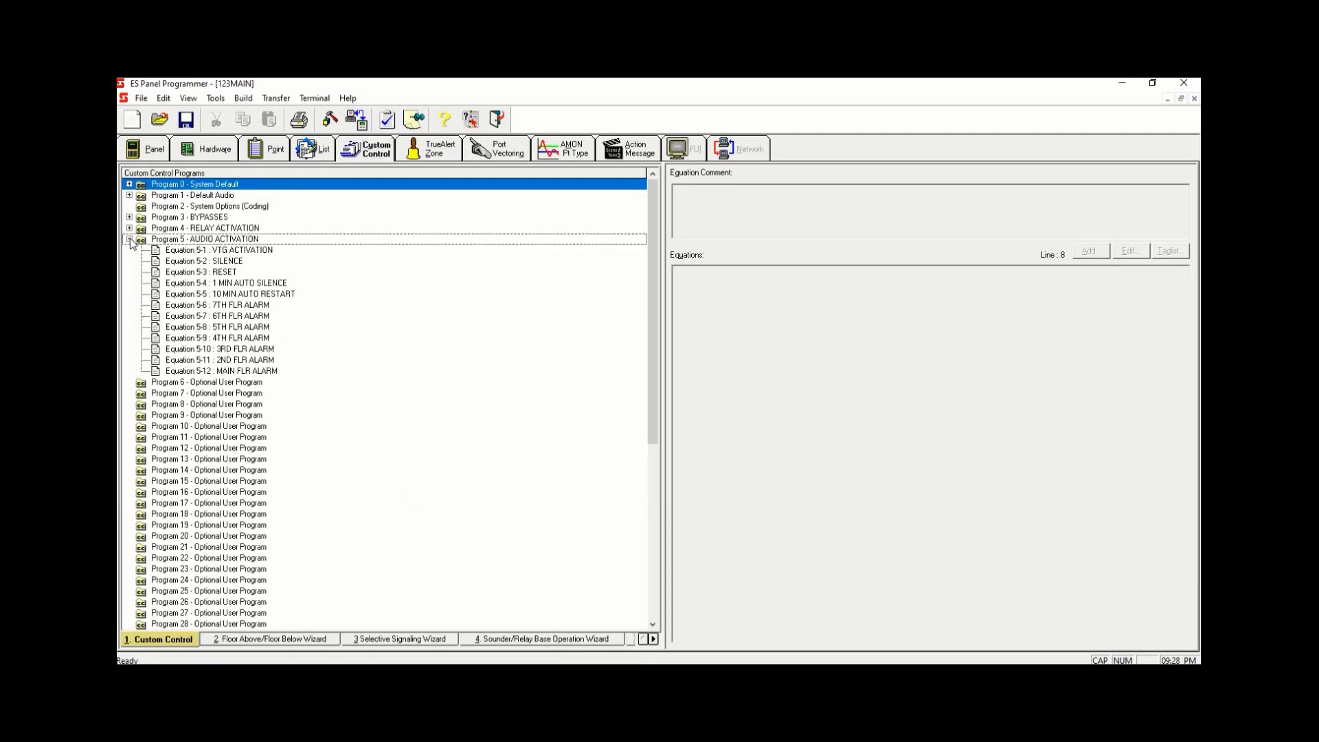
pyautogui.click(259, 283)
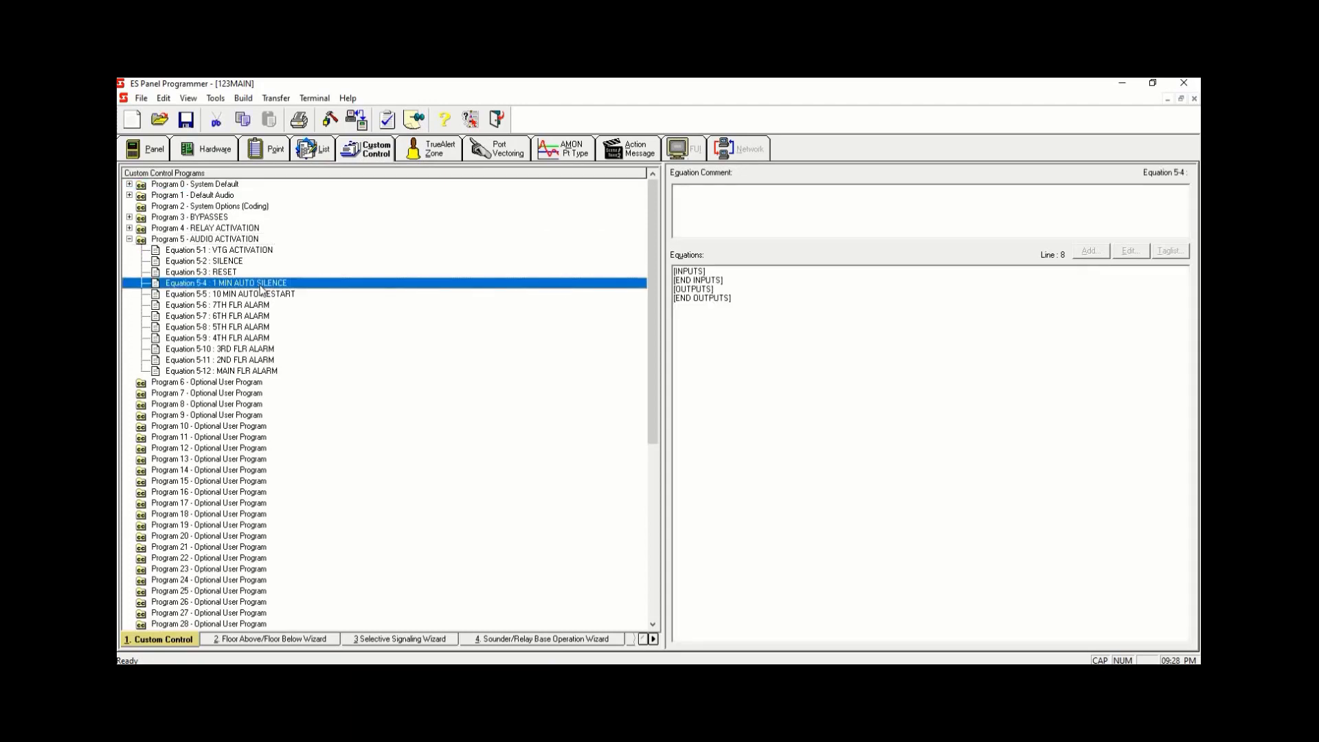
pyautogui.click(262, 249)
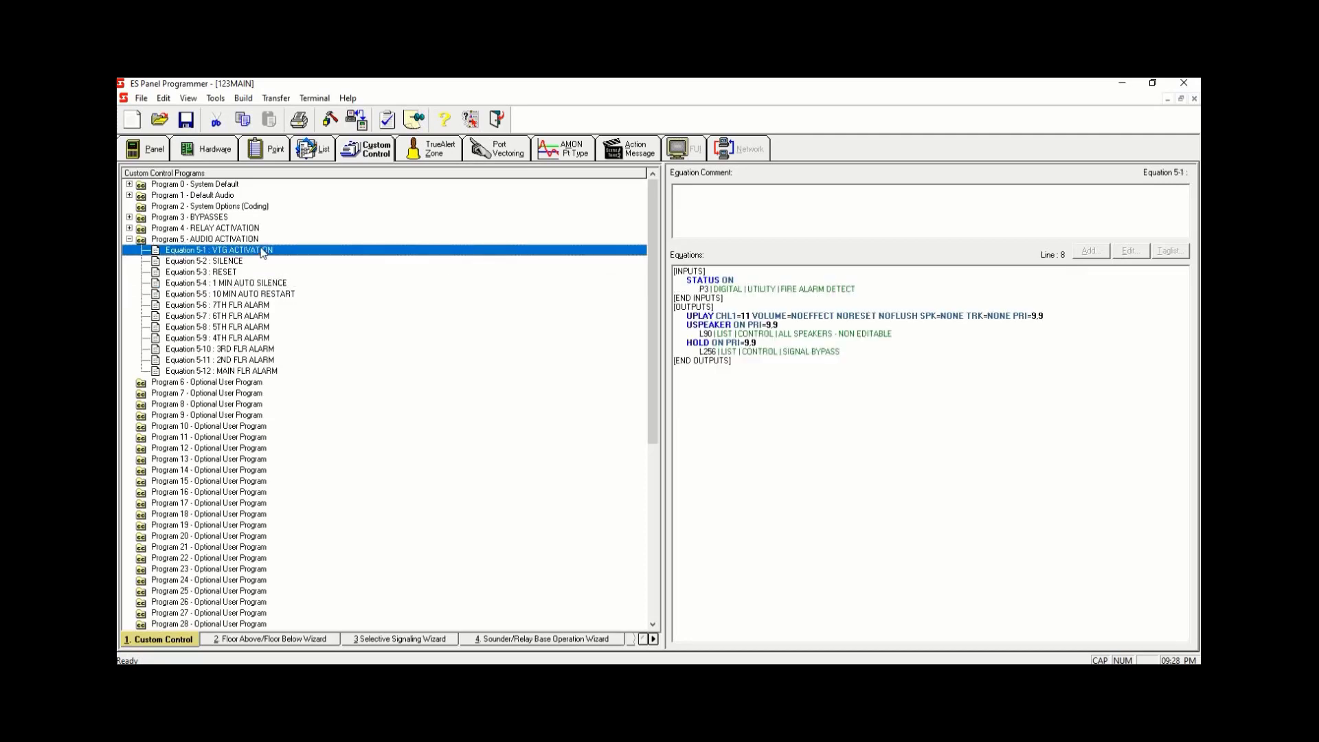
pyautogui.click(877, 353)
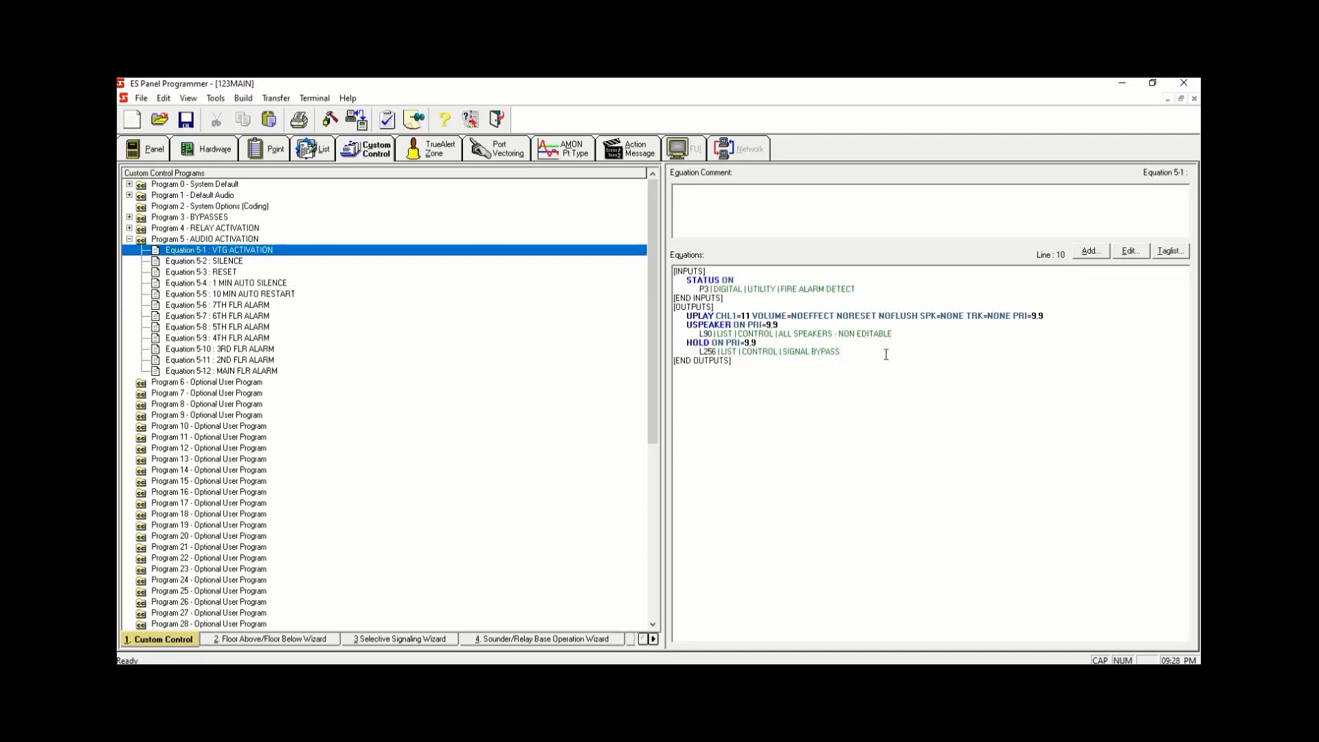
pyautogui.click(1091, 251)
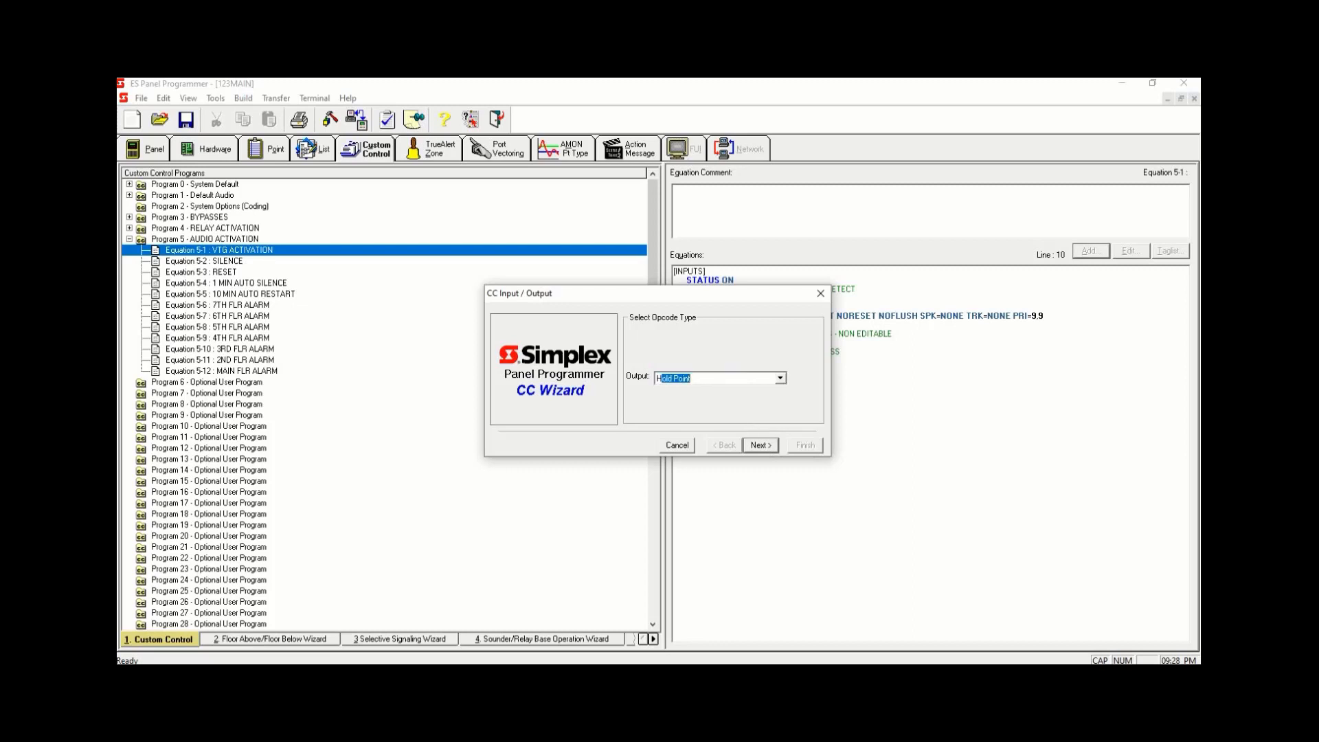
pyautogui.click(771, 446)
pyautogui.click(772, 446)
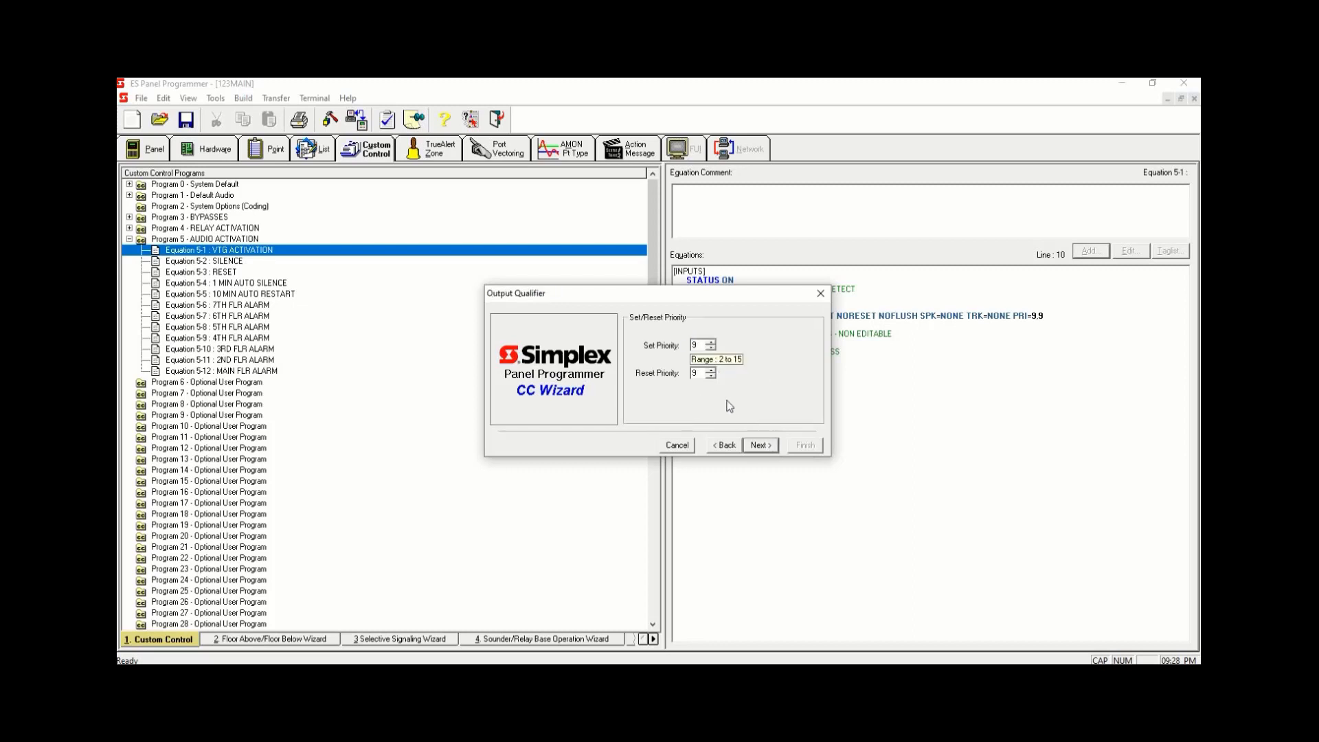
pyautogui.click(752, 445)
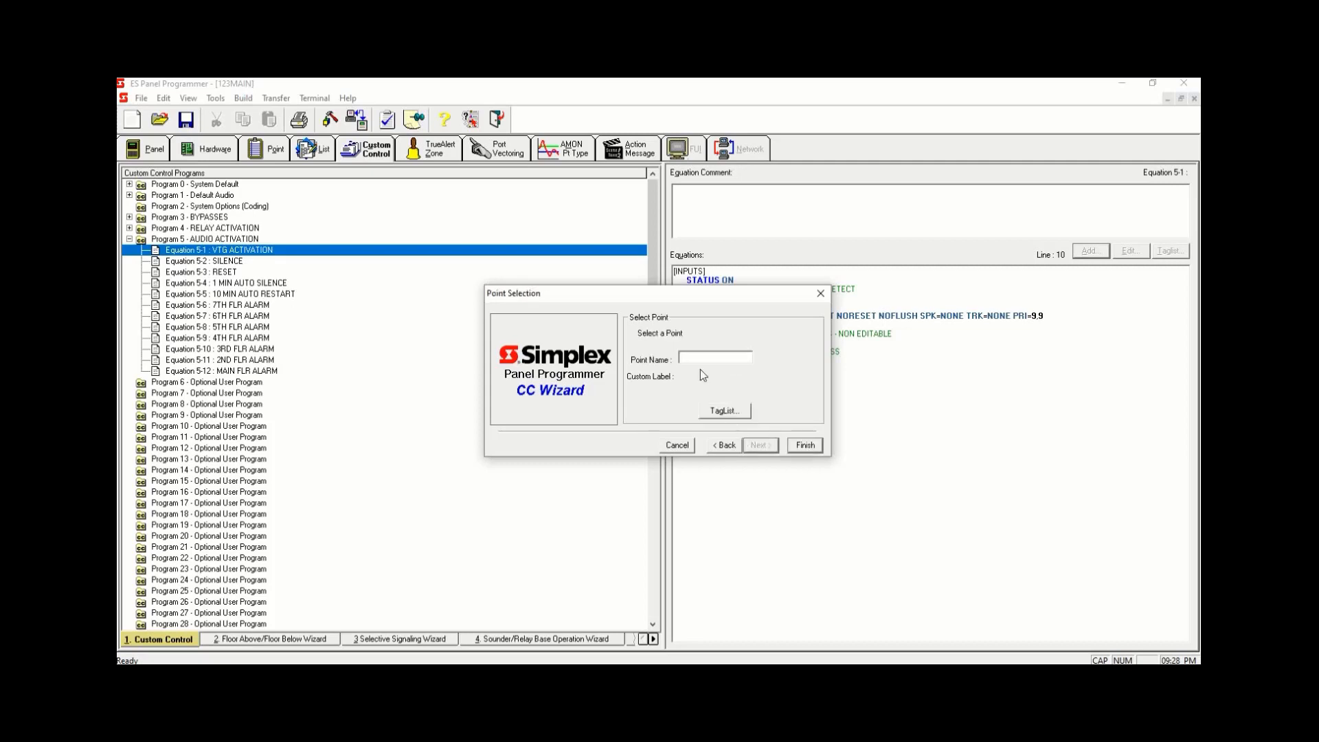
# - Filter the tag list to User Digital Pseudo points and pick P520 1 MINUTE AUTO SILENCE as the hold output point
pyautogui.click(724, 412)
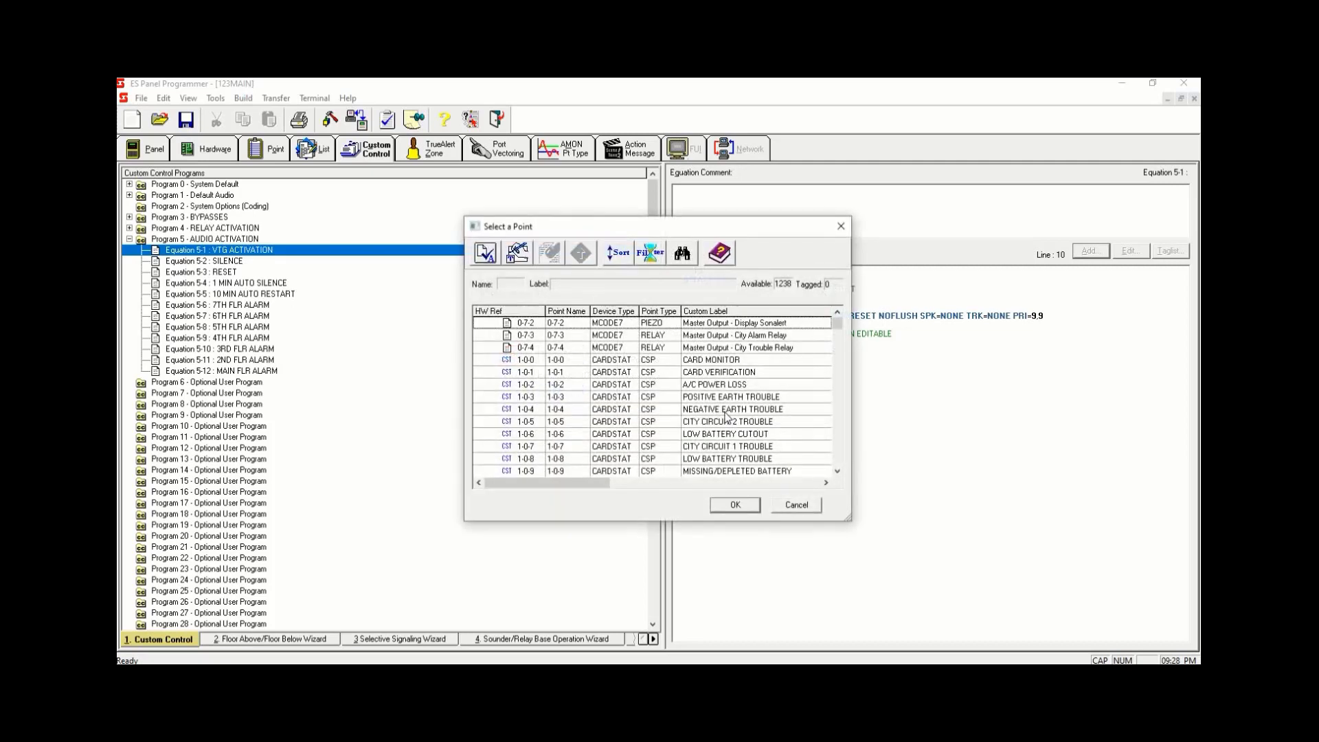
pyautogui.click(650, 253)
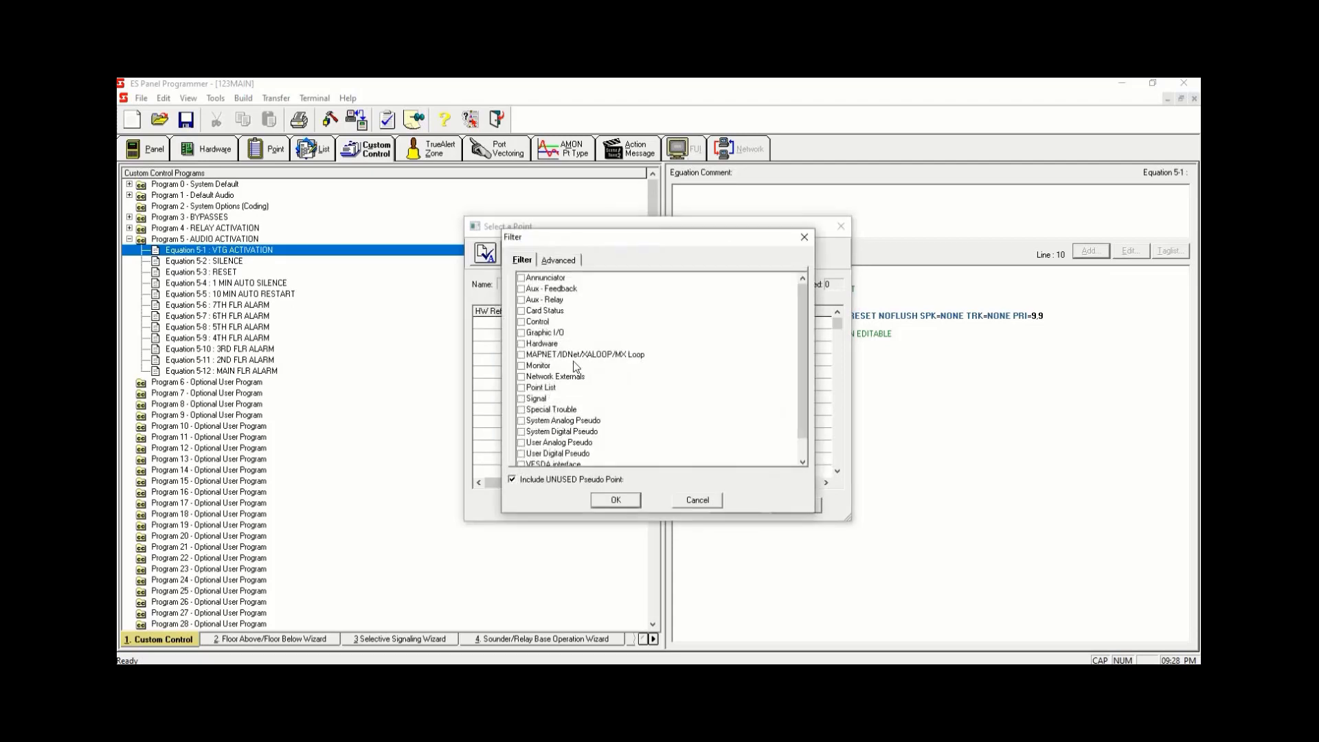
pyautogui.click(521, 454)
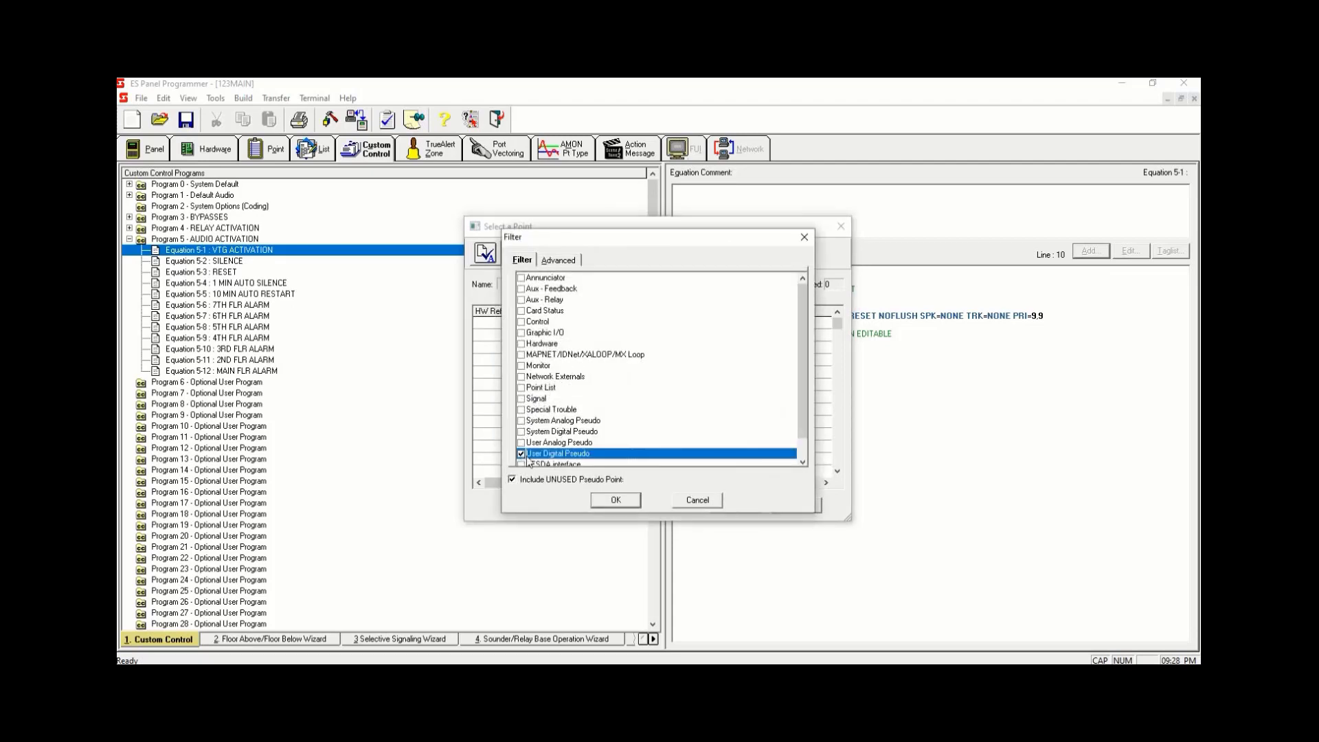
pyautogui.click(614, 500)
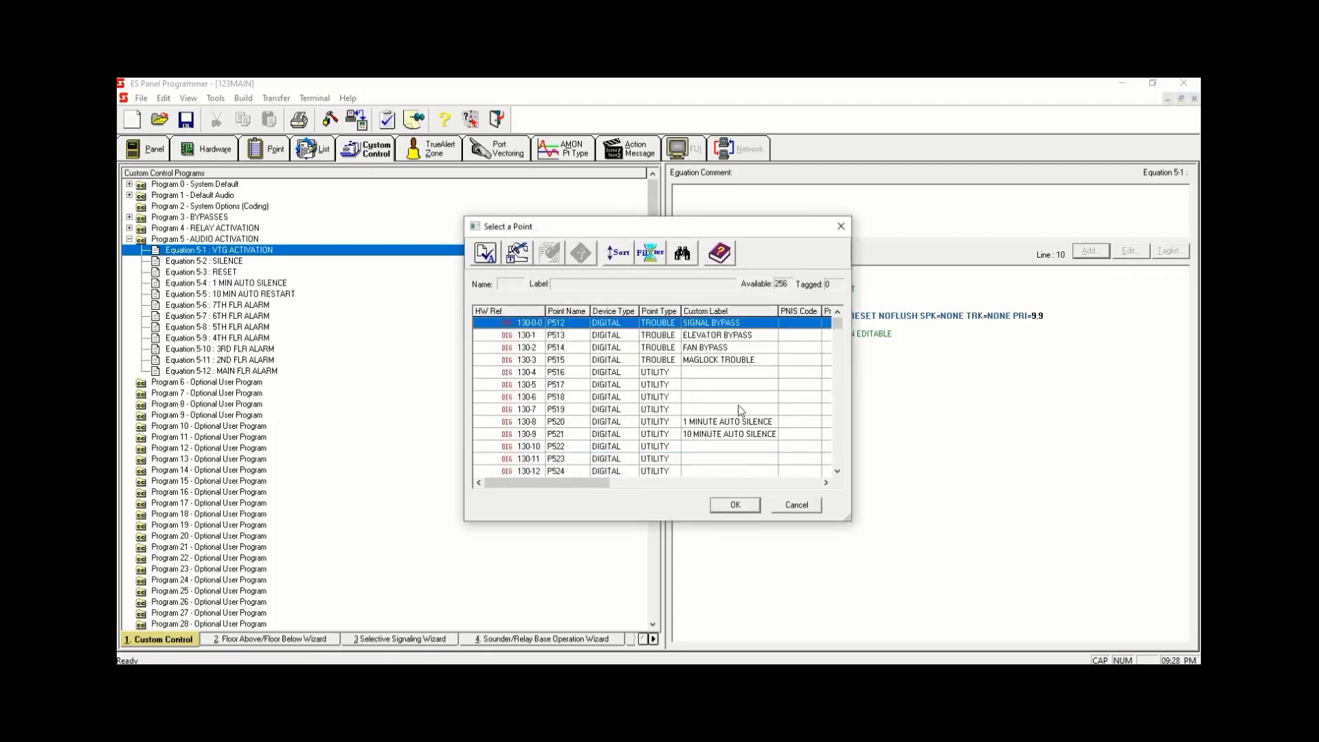
pyautogui.click(747, 422)
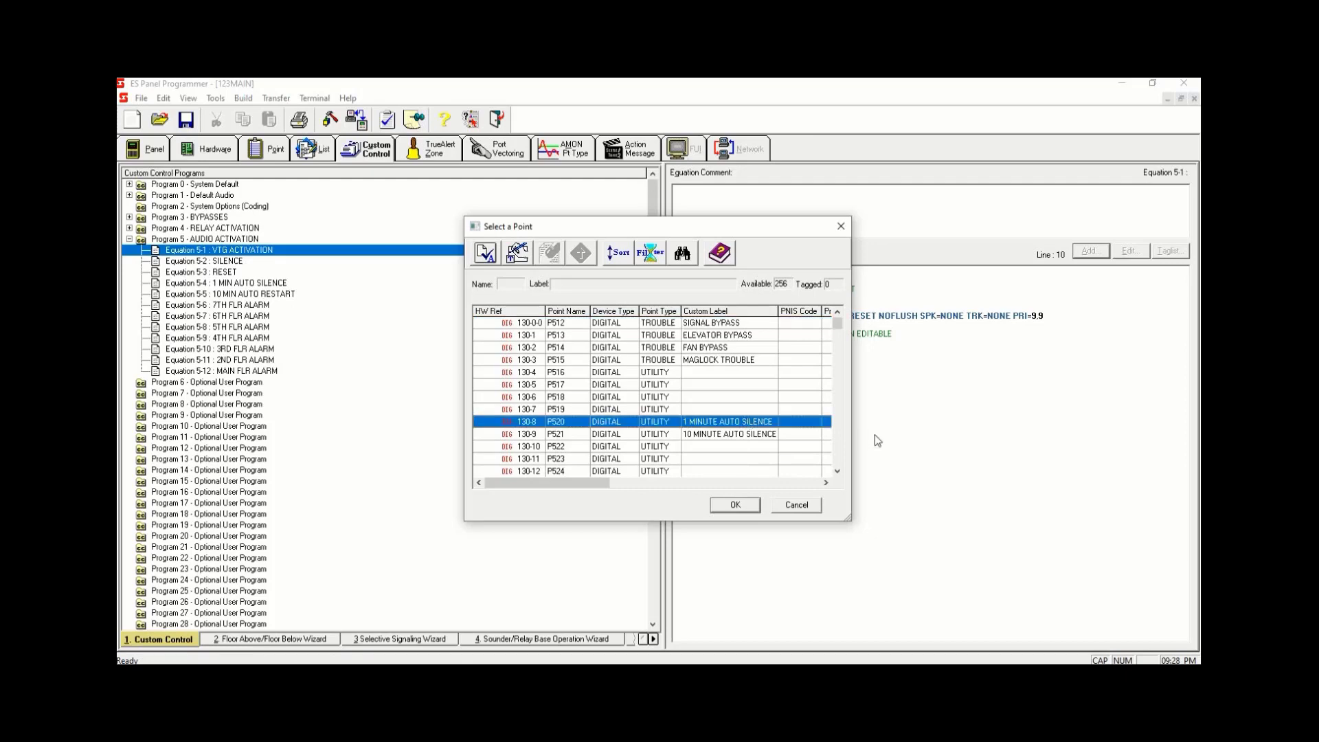
pyautogui.press('space')
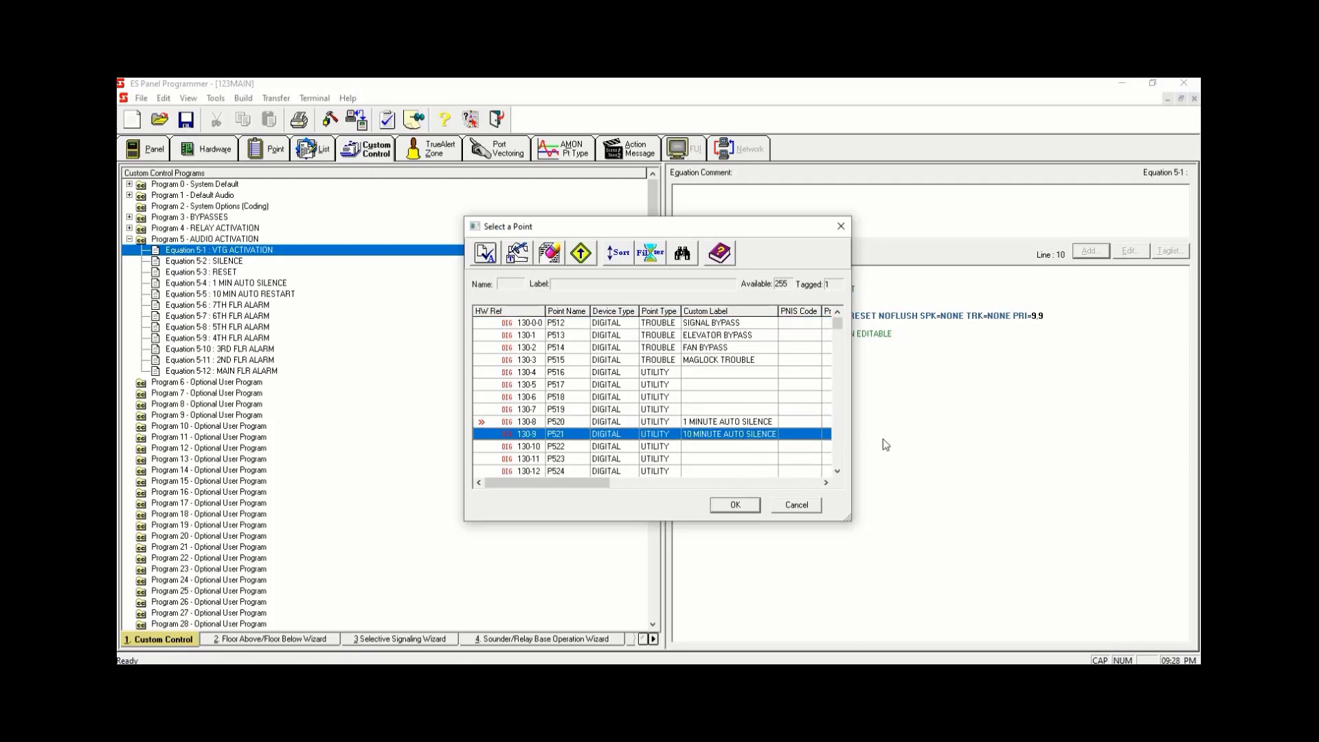
pyautogui.click(749, 504)
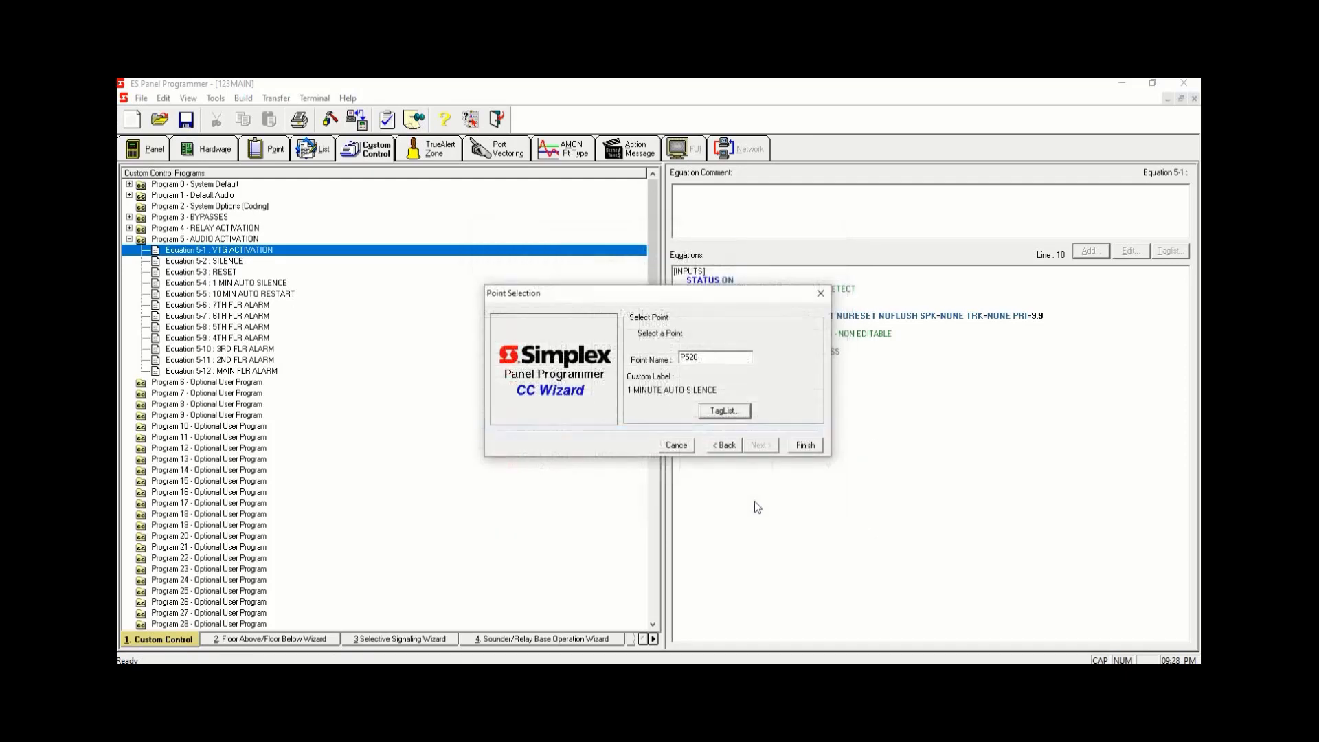
pyautogui.click(805, 445)
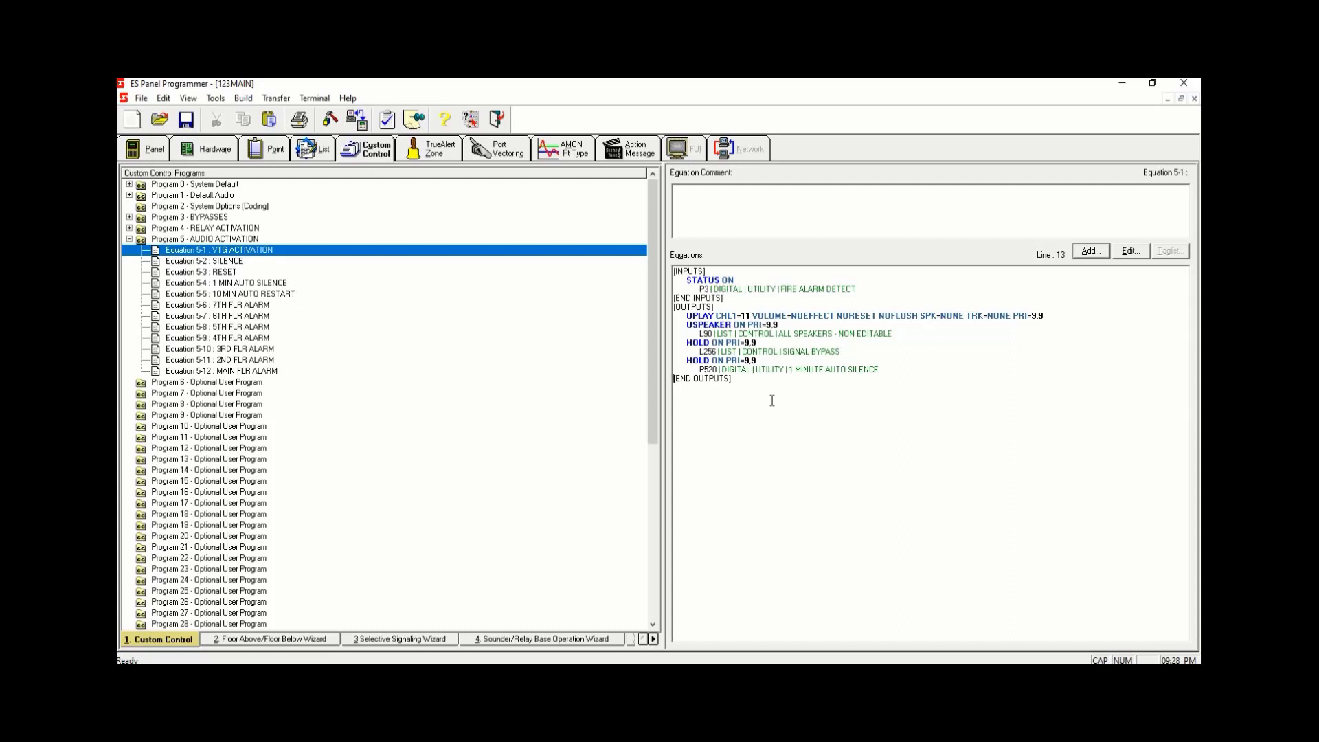
# - Open Equation 5-4 1 MIN AUTO SILENCE and start an input line with OR qualifier and ON status
pyautogui.click(228, 264)
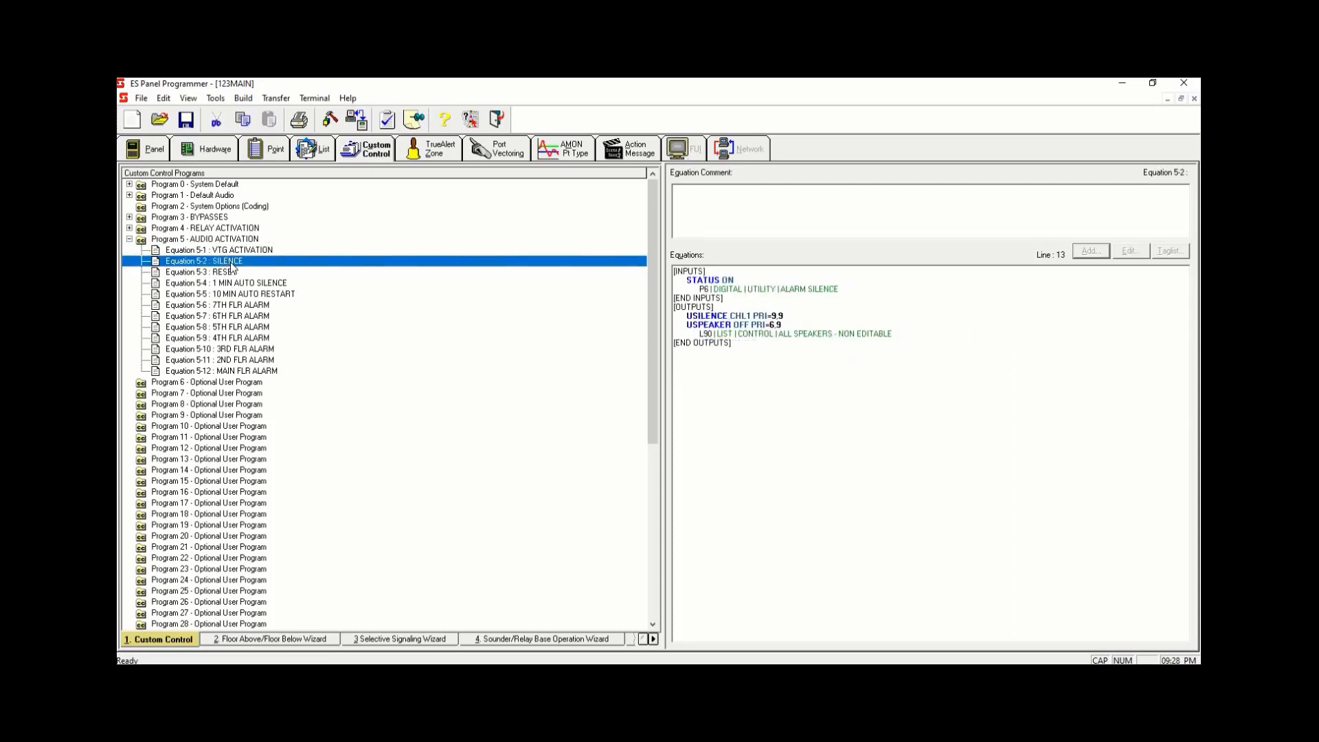
pyautogui.click(275, 283)
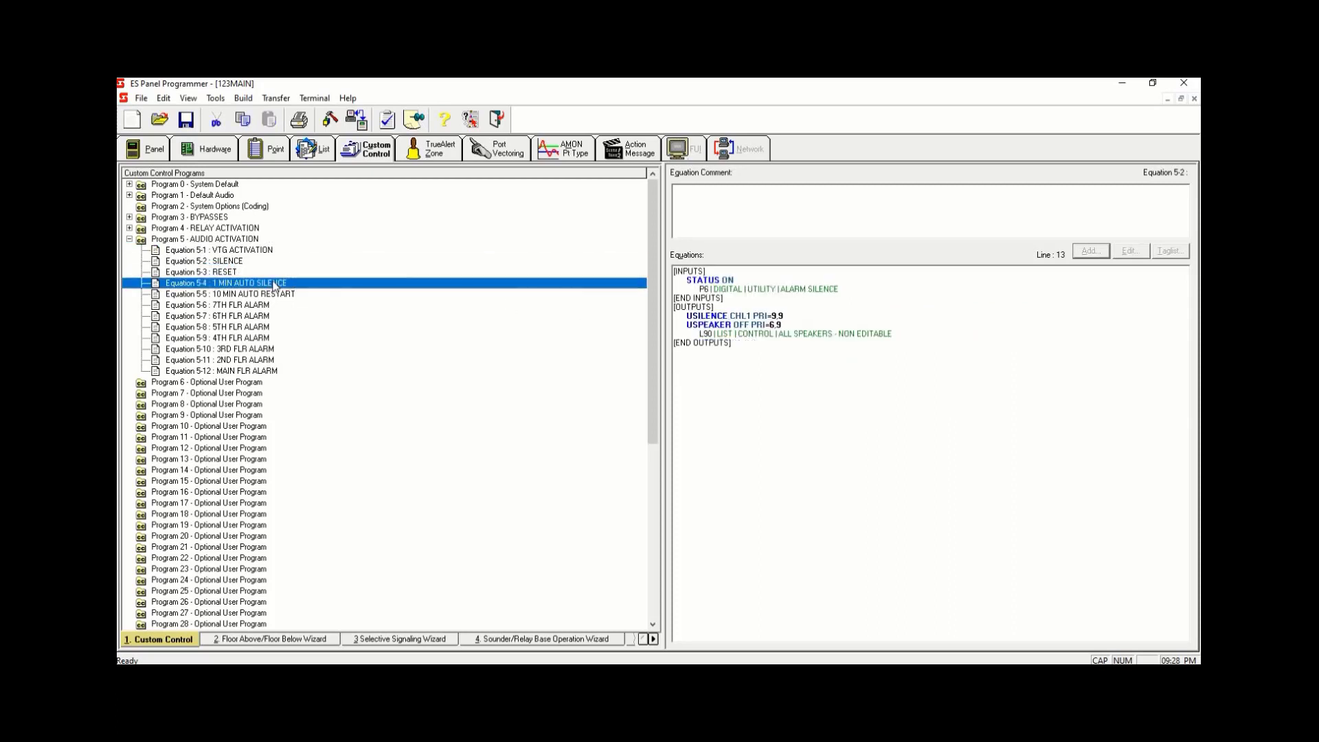
pyautogui.click(744, 272)
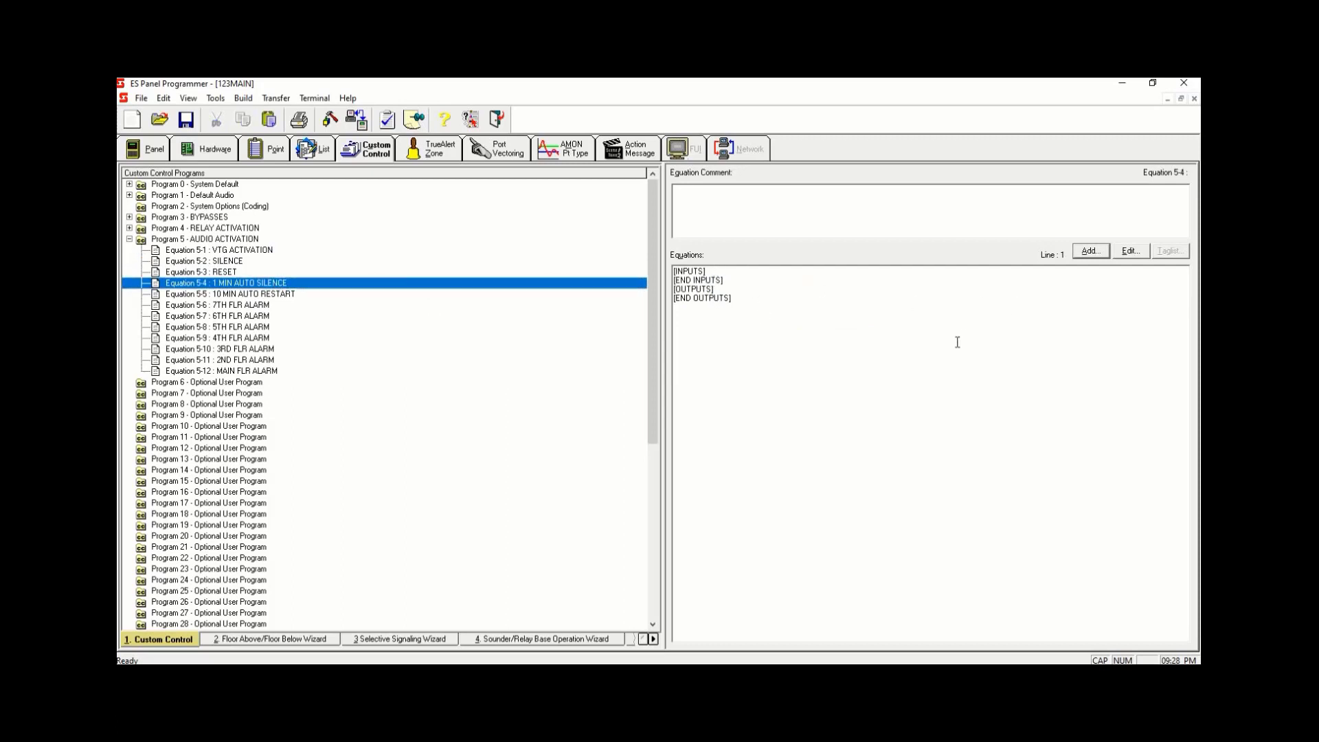
pyautogui.press('Return')
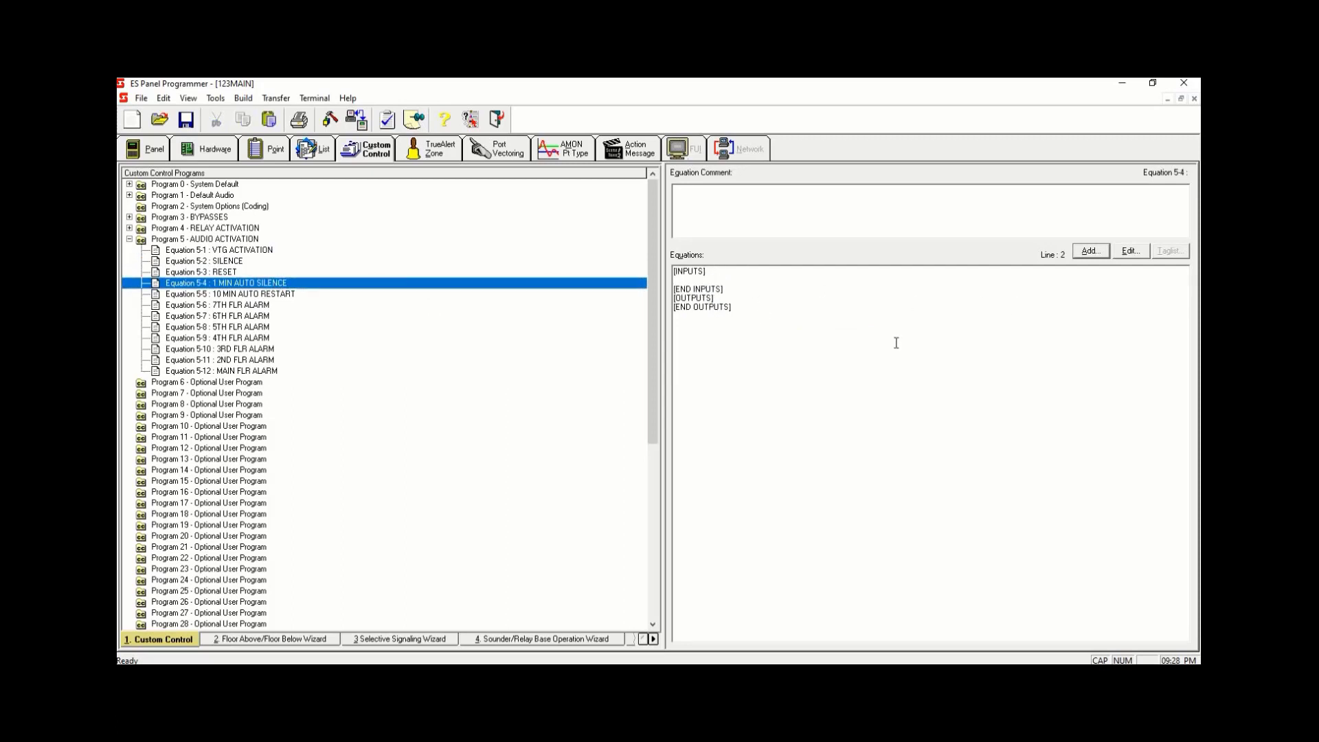
pyautogui.click(1090, 250)
pyautogui.click(762, 445)
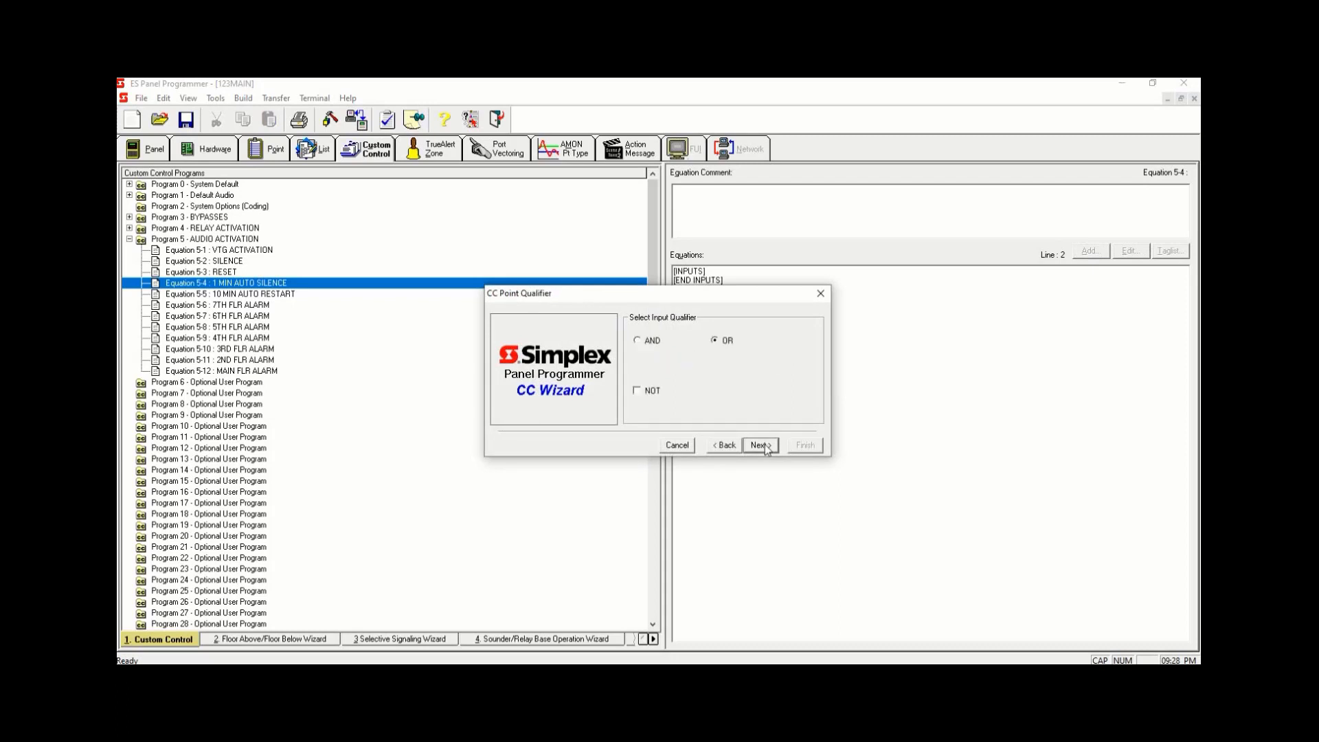
pyautogui.click(761, 445)
pyautogui.write('ON')
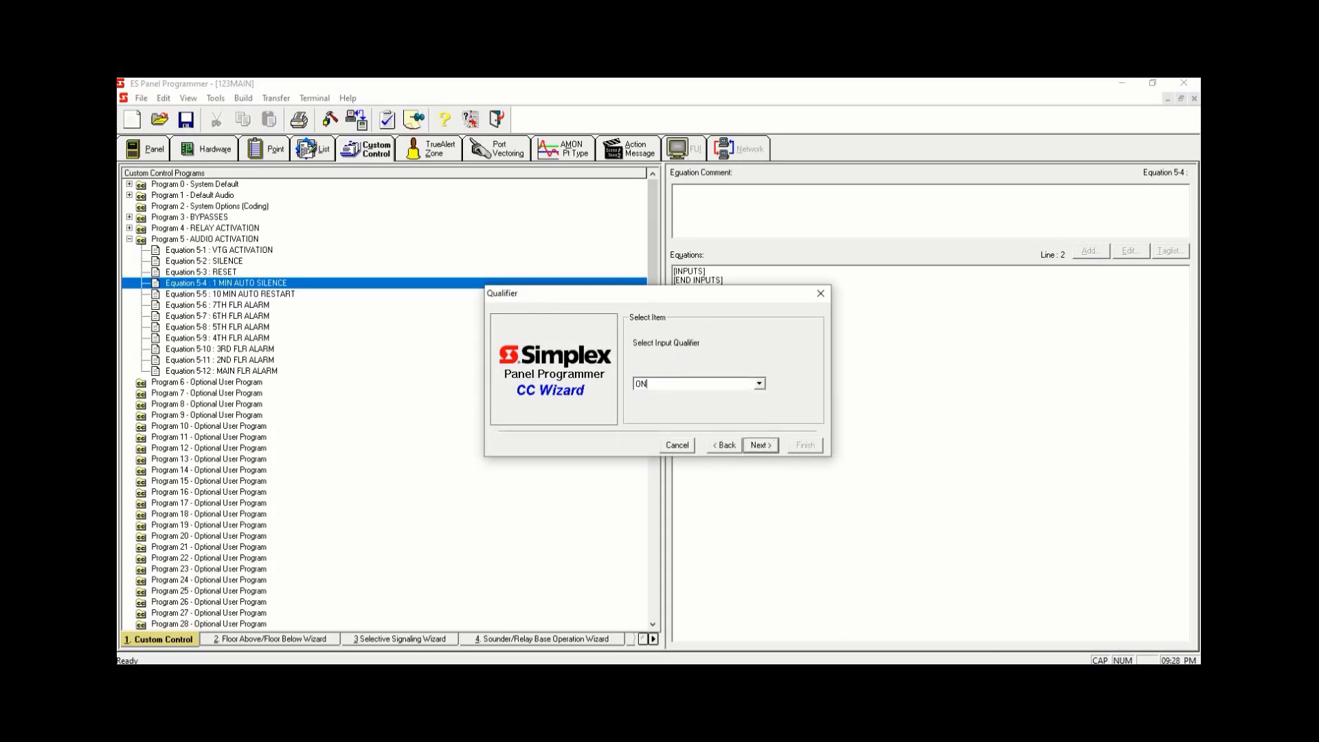
pyautogui.click(760, 447)
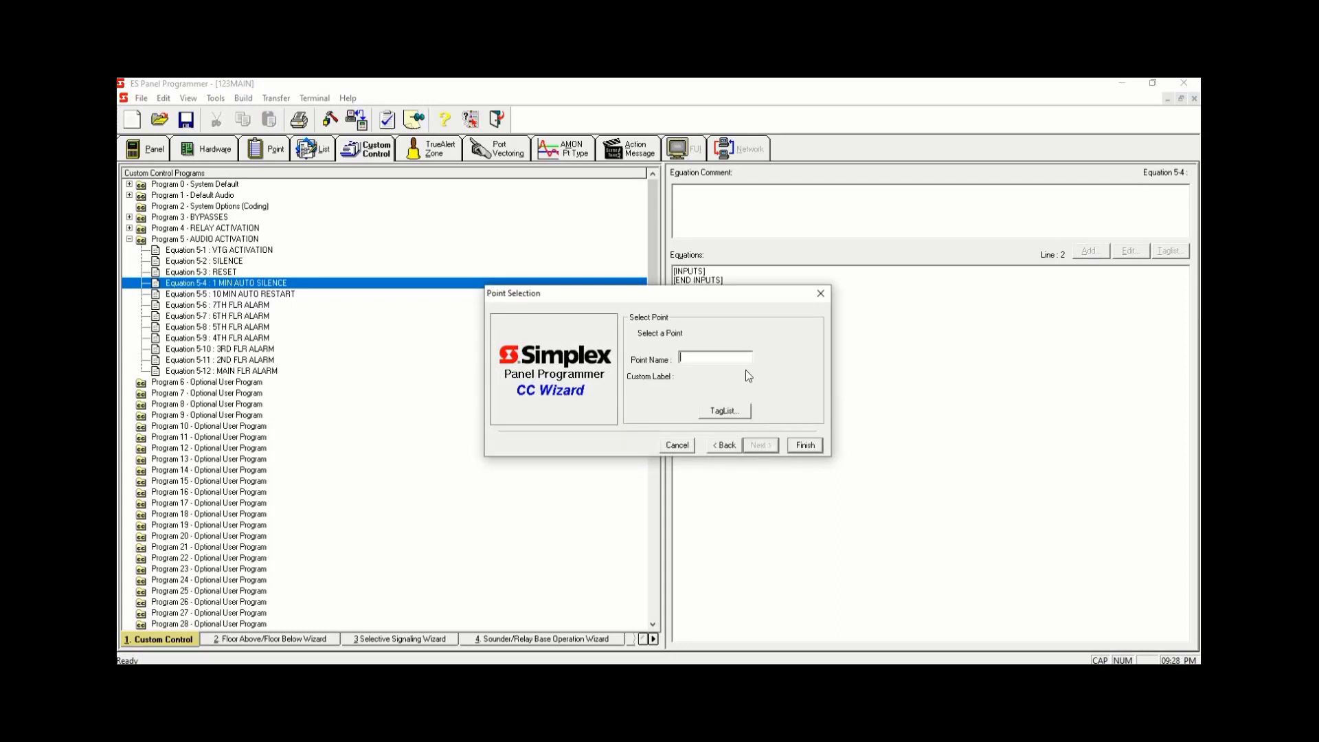
# - Filter the tag list to User Digital Pseudo points and pick P520 1 MINUTE AUTO SILENCE as the input point
pyautogui.click(717, 411)
pyautogui.click(649, 256)
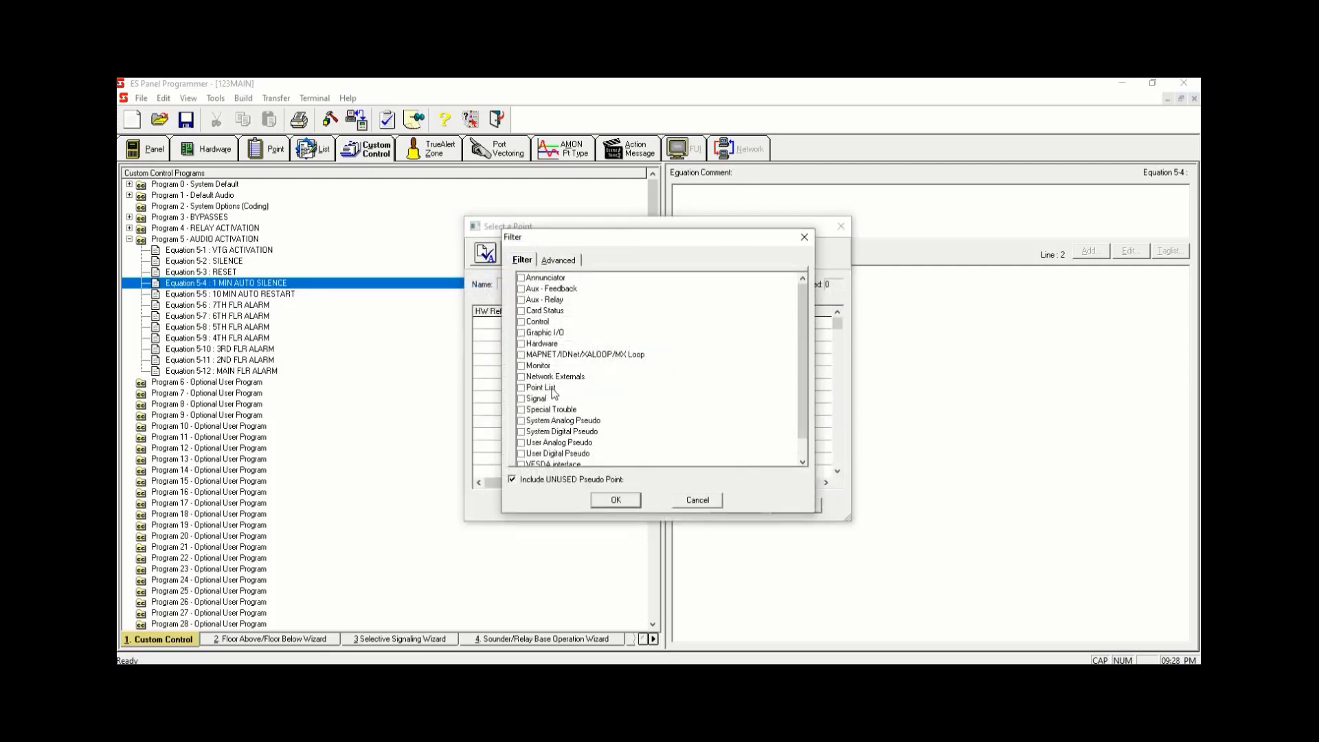
pyautogui.click(521, 454)
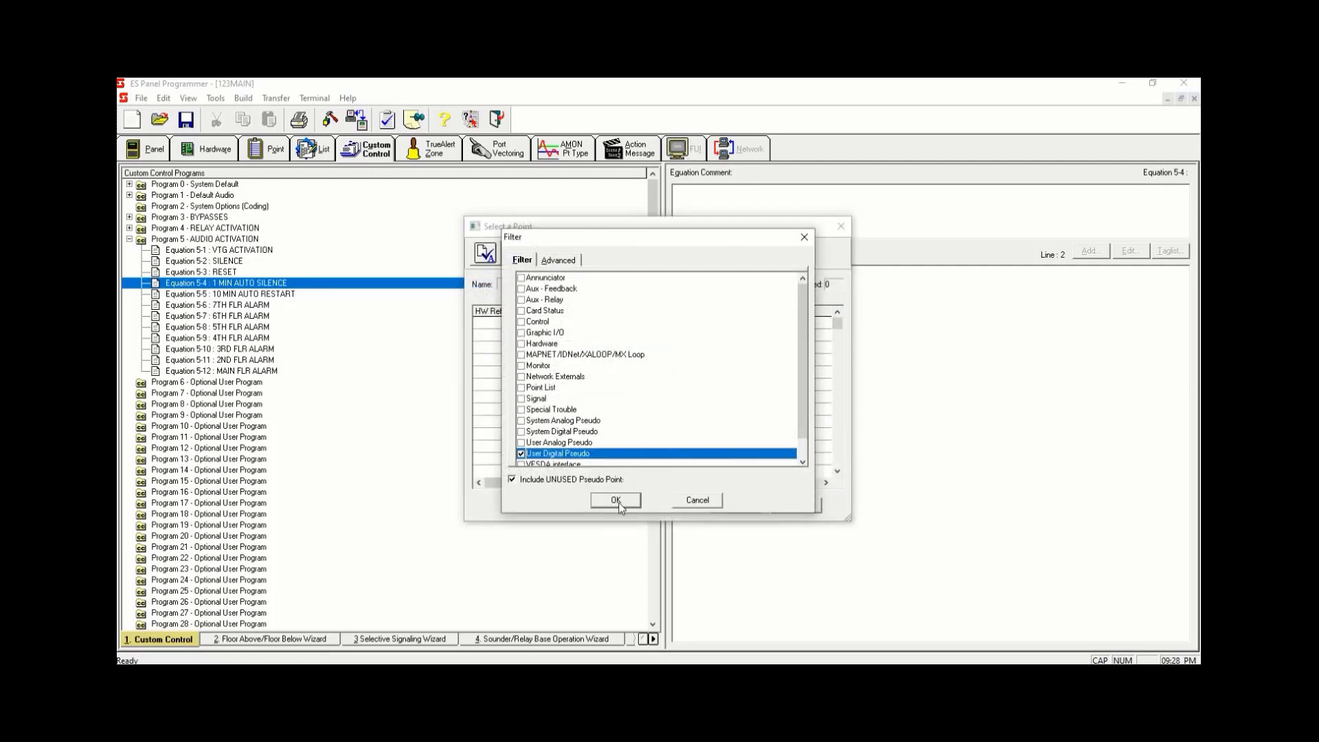
pyautogui.click(617, 502)
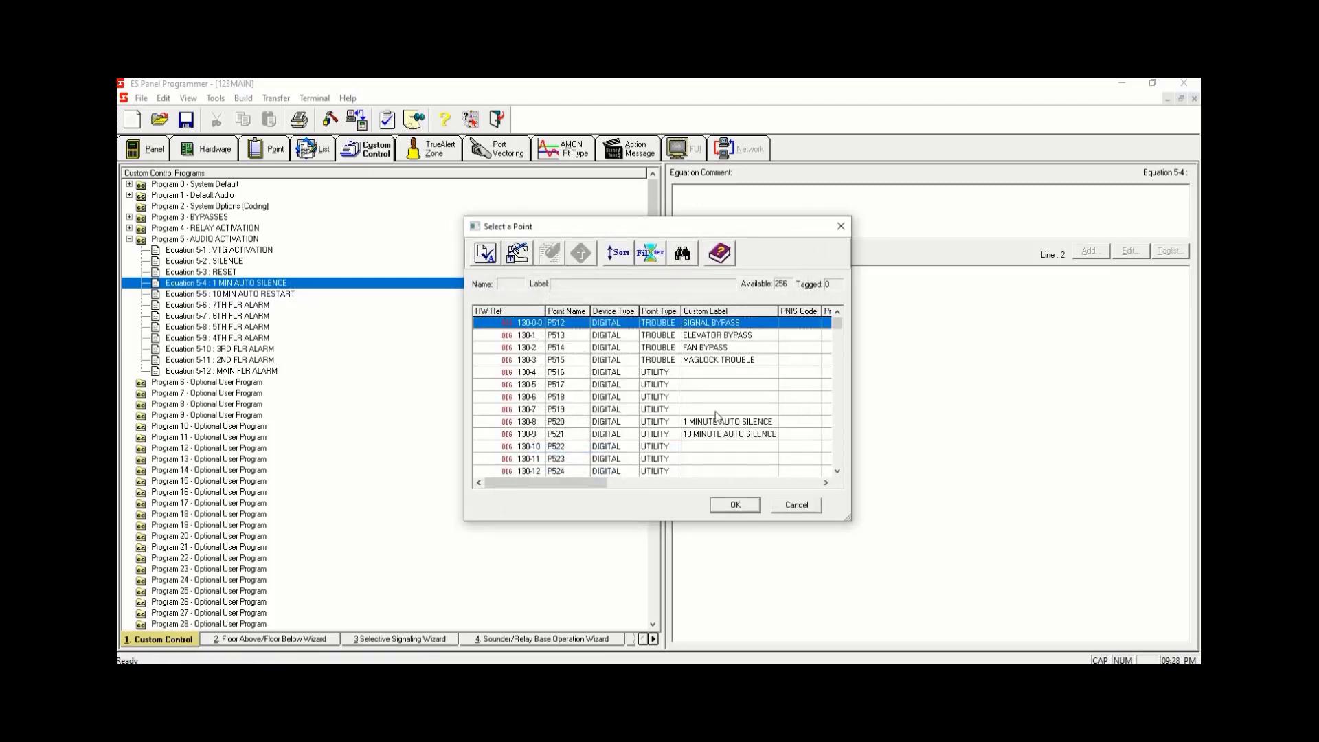
pyautogui.click(716, 420)
pyautogui.doubleClick(718, 421)
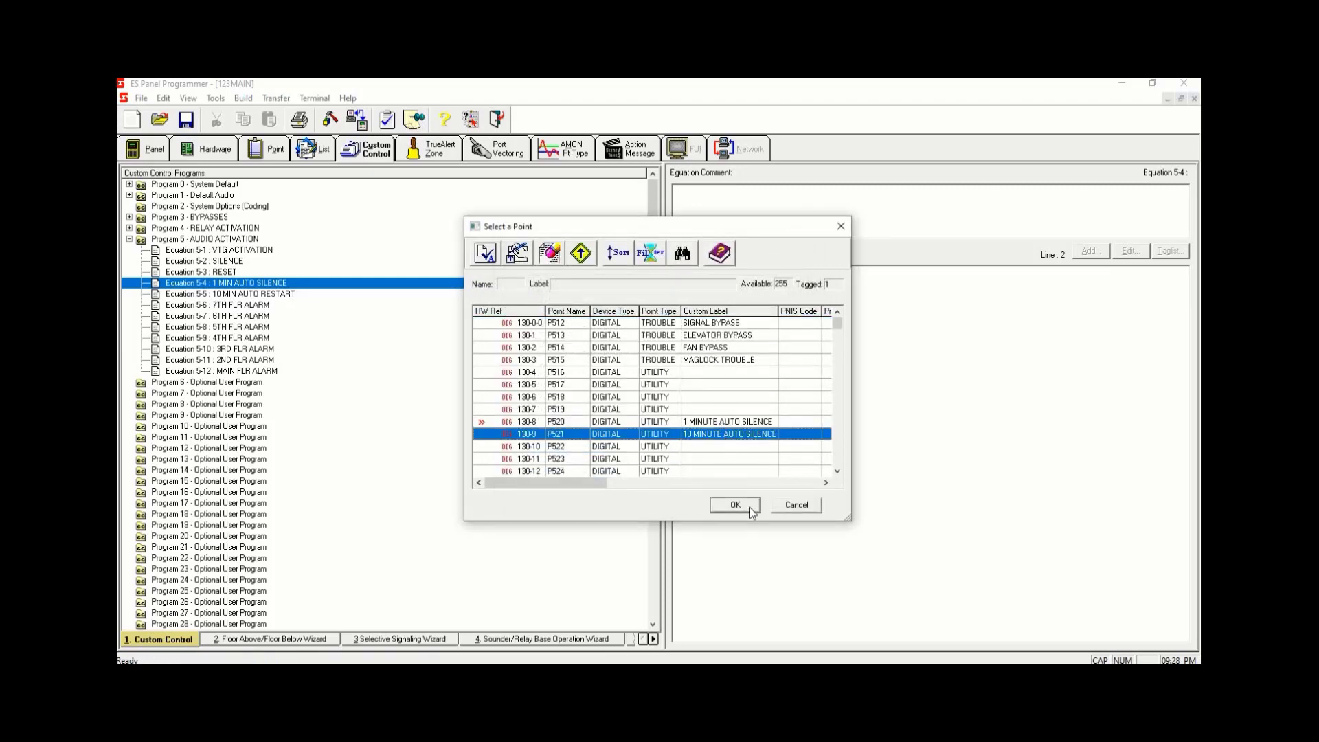
pyautogui.click(750, 508)
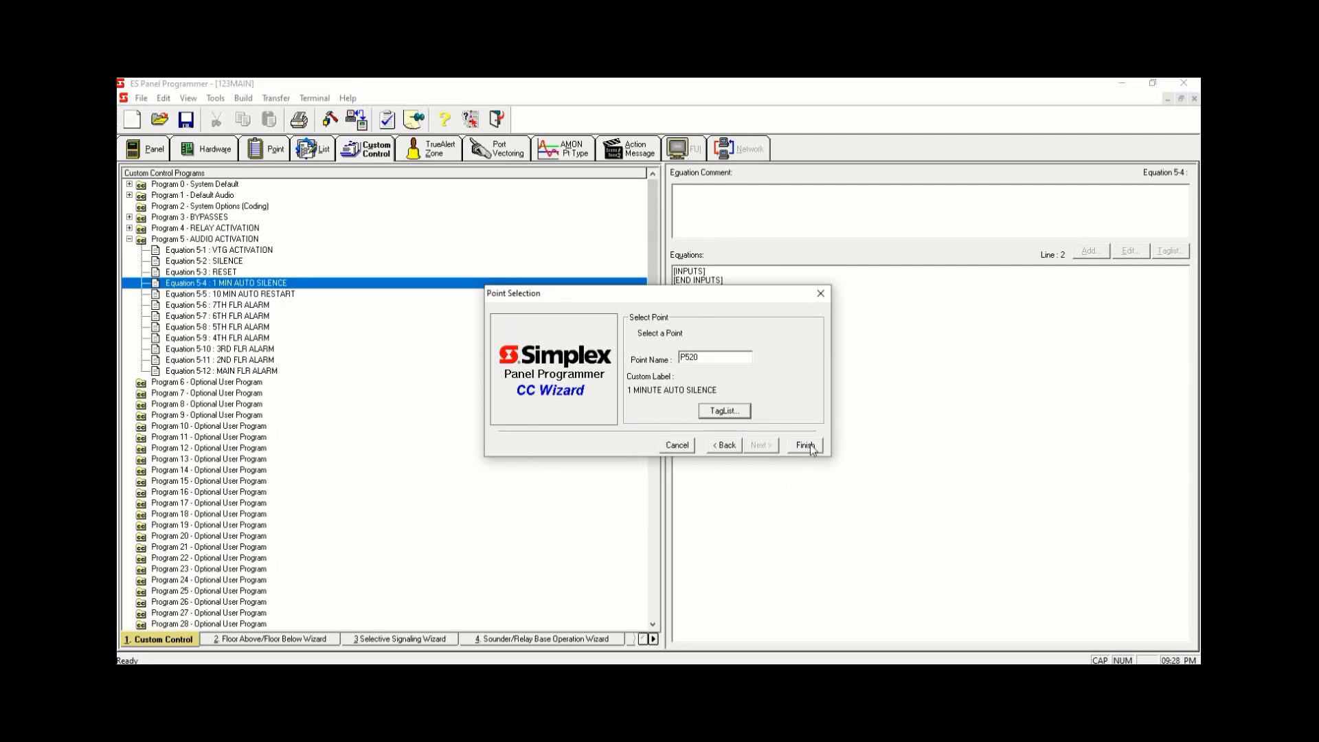
pyautogui.click(805, 445)
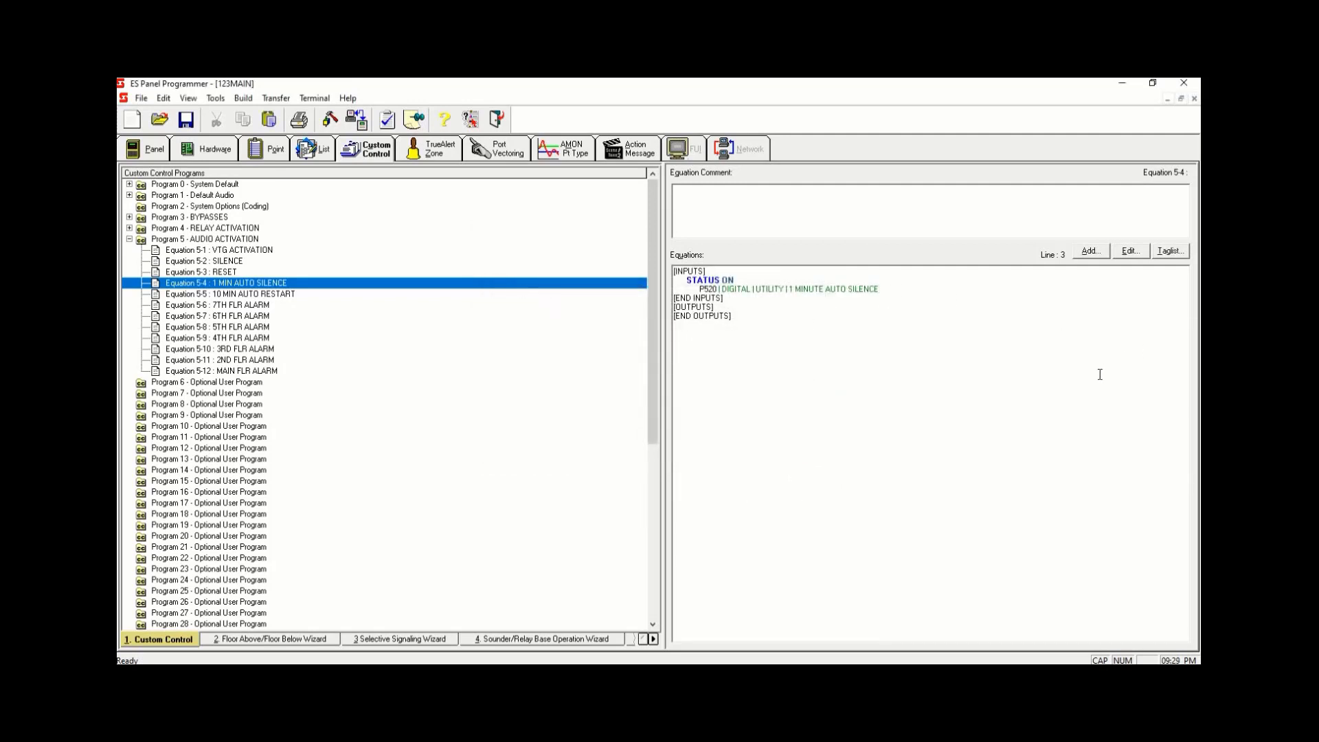
# - In Equation 5-4, add a Delay output actions input line with a constant of 60 seconds
pyautogui.press('Return')
pyautogui.click(1087, 252)
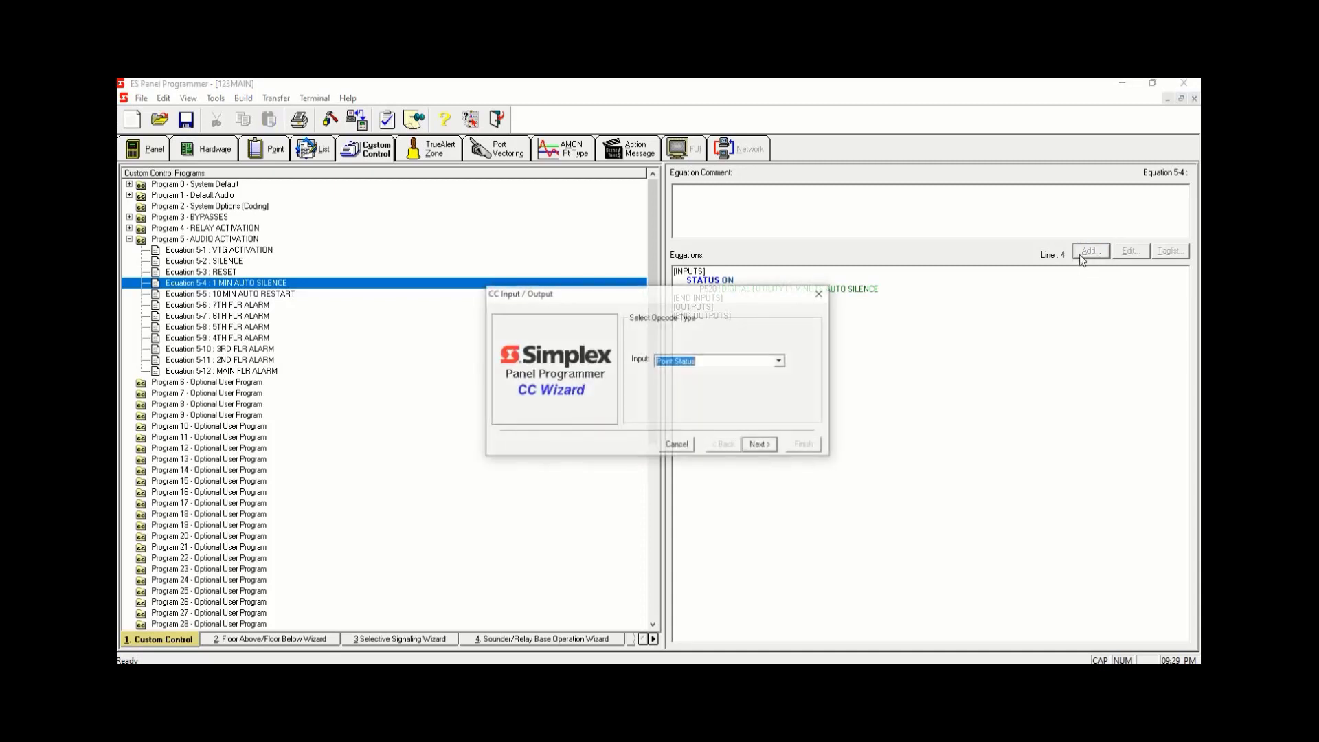
pyautogui.click(781, 362)
pyautogui.click(804, 434)
pyautogui.click(804, 435)
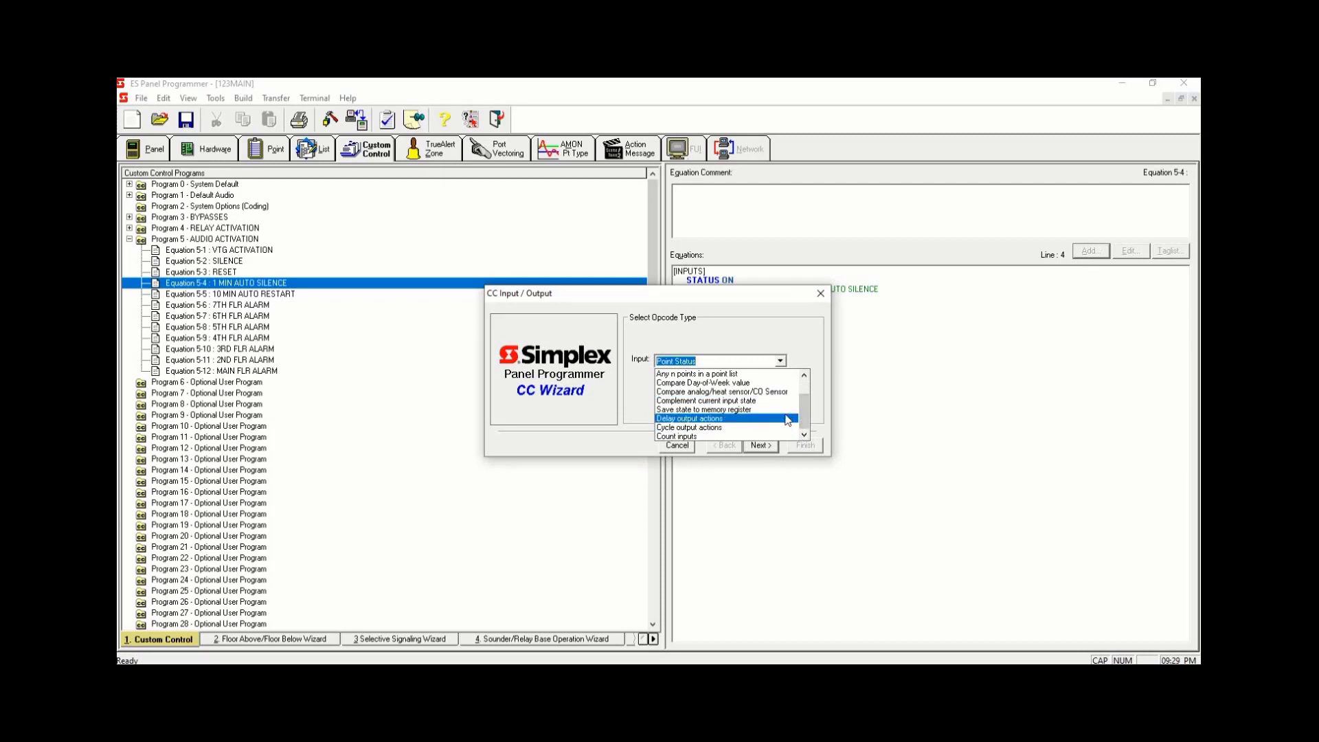
pyautogui.click(787, 420)
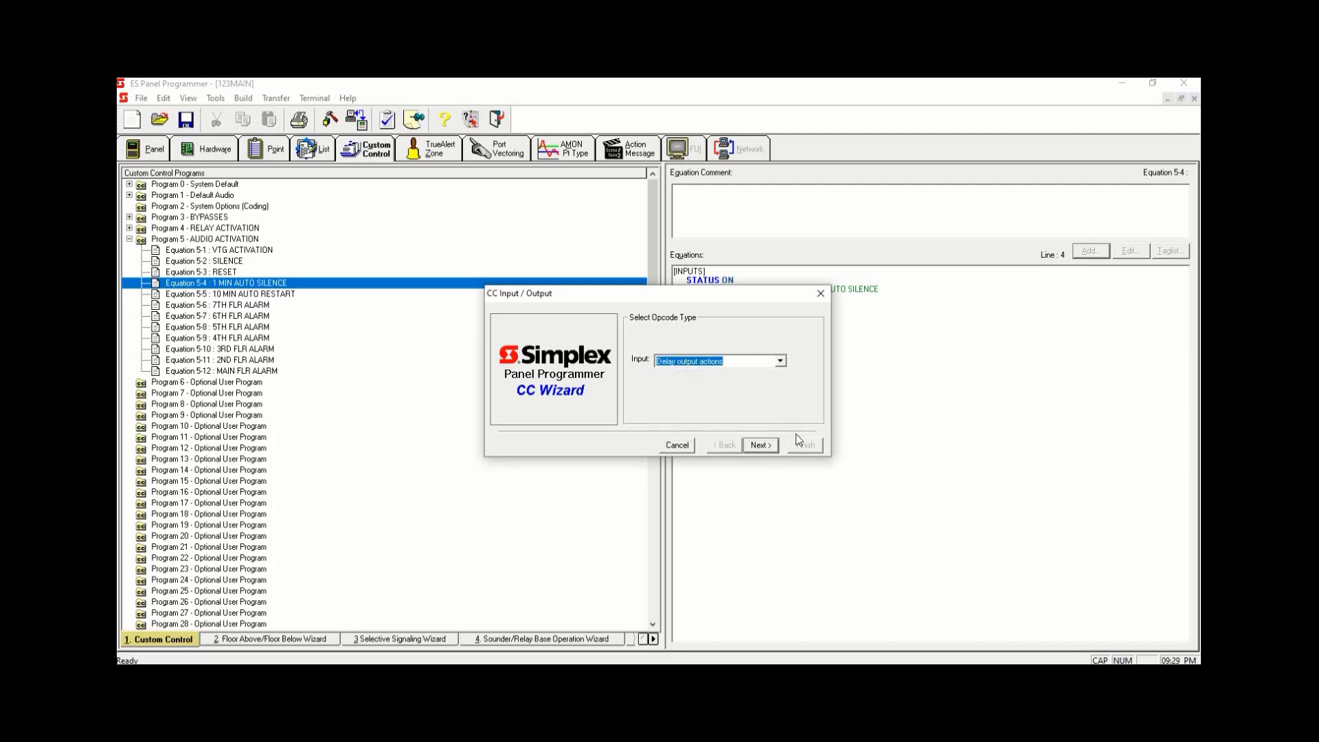
pyautogui.click(760, 445)
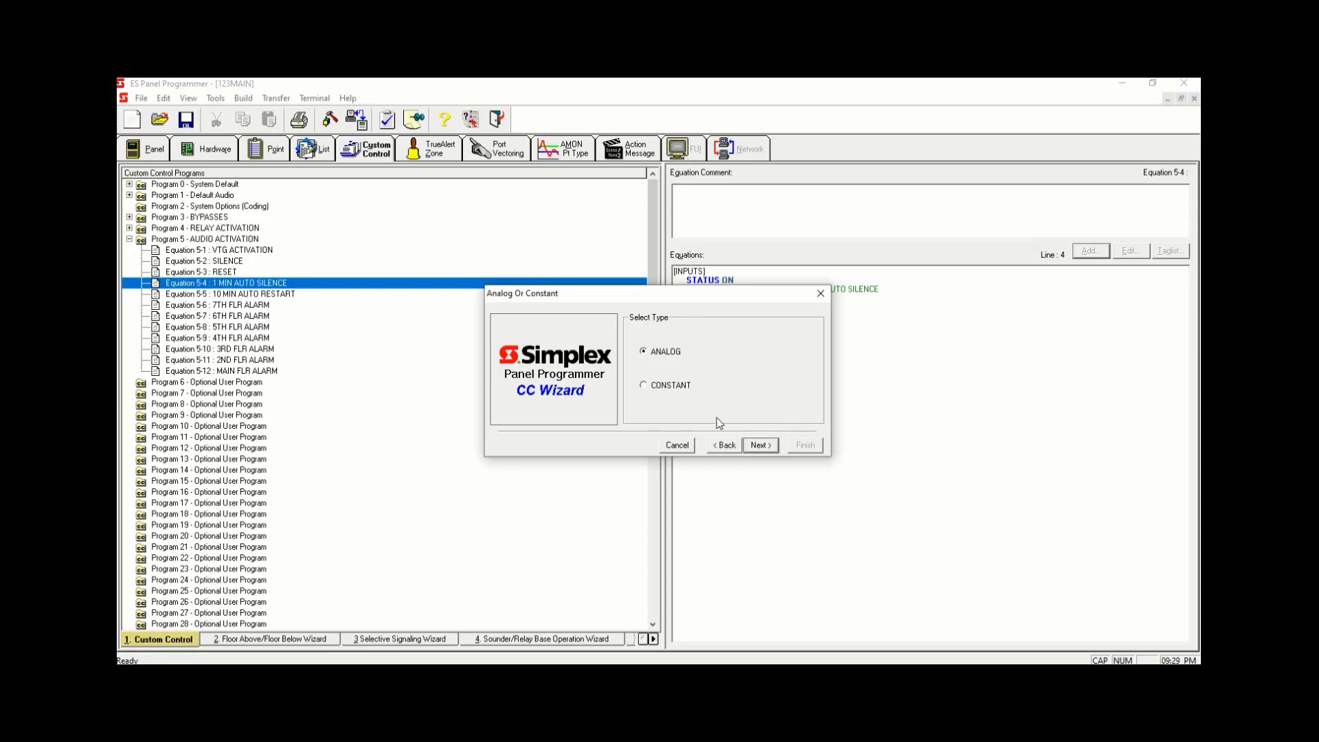
pyautogui.click(644, 386)
pyautogui.click(759, 445)
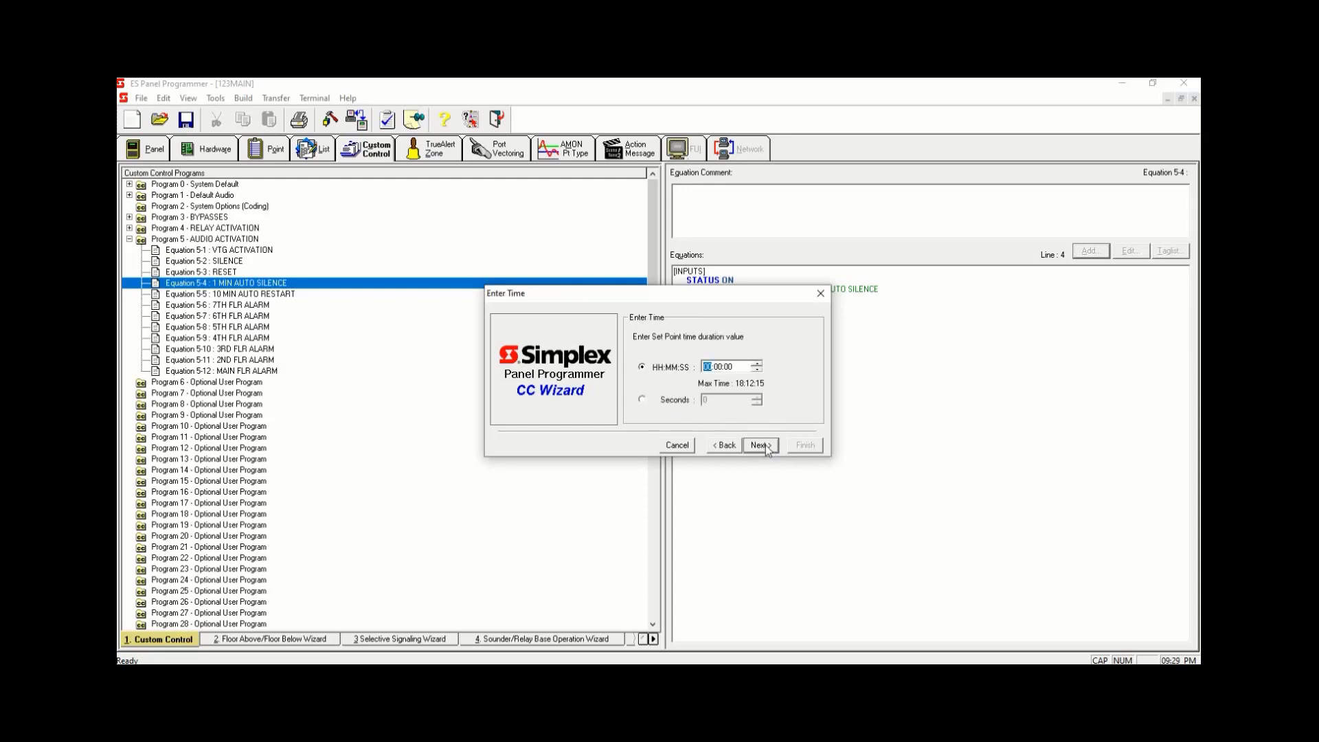
pyautogui.click(641, 400)
pyautogui.write('60')
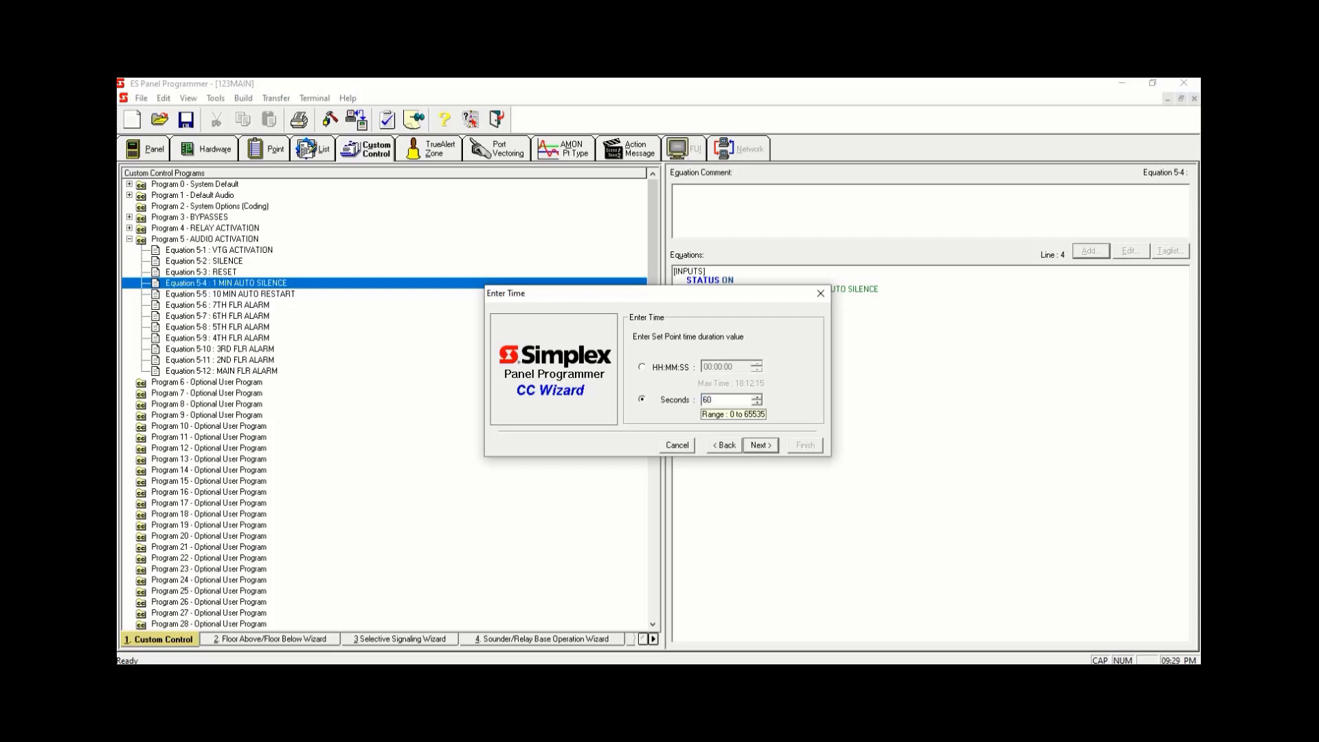
pyautogui.click(759, 445)
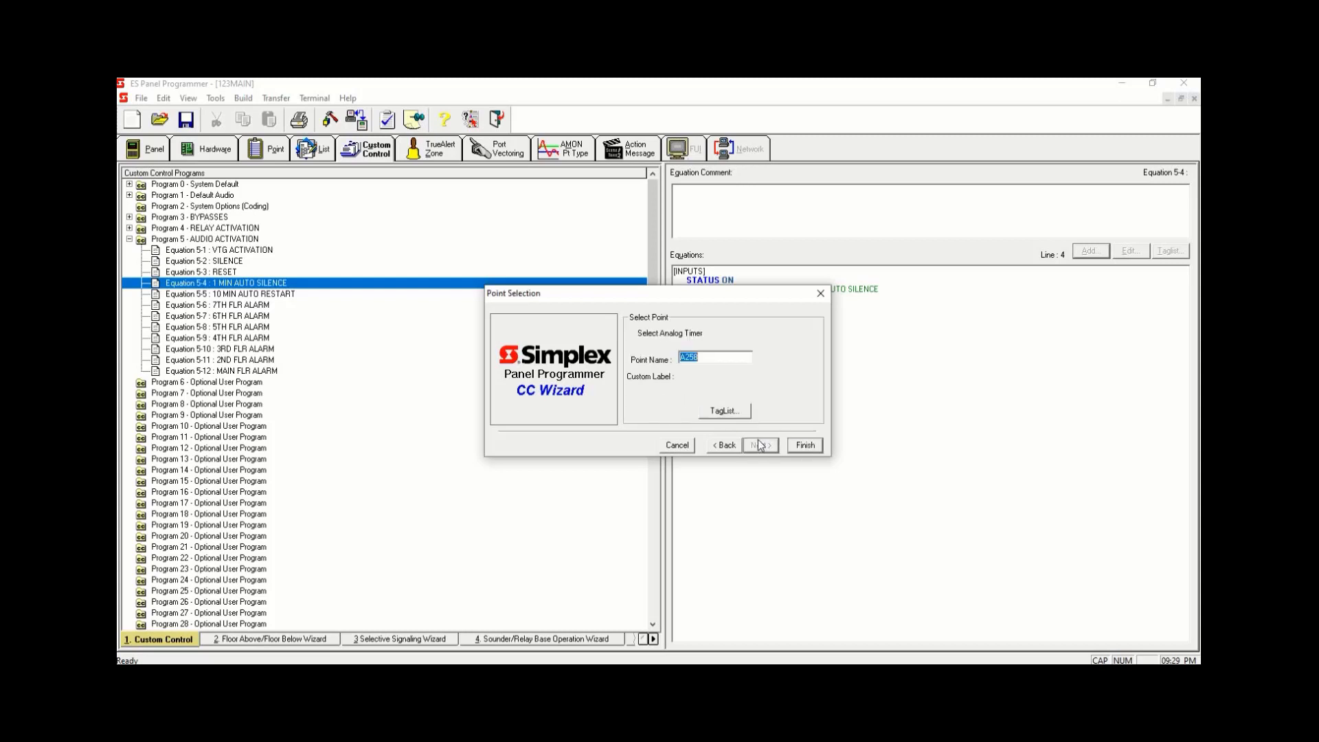
# - Pick analog timer A256 1 MINUTE AUTO SILENCE as the delay timer point and finish the input line
pyautogui.click(741, 412)
pyautogui.click(701, 323)
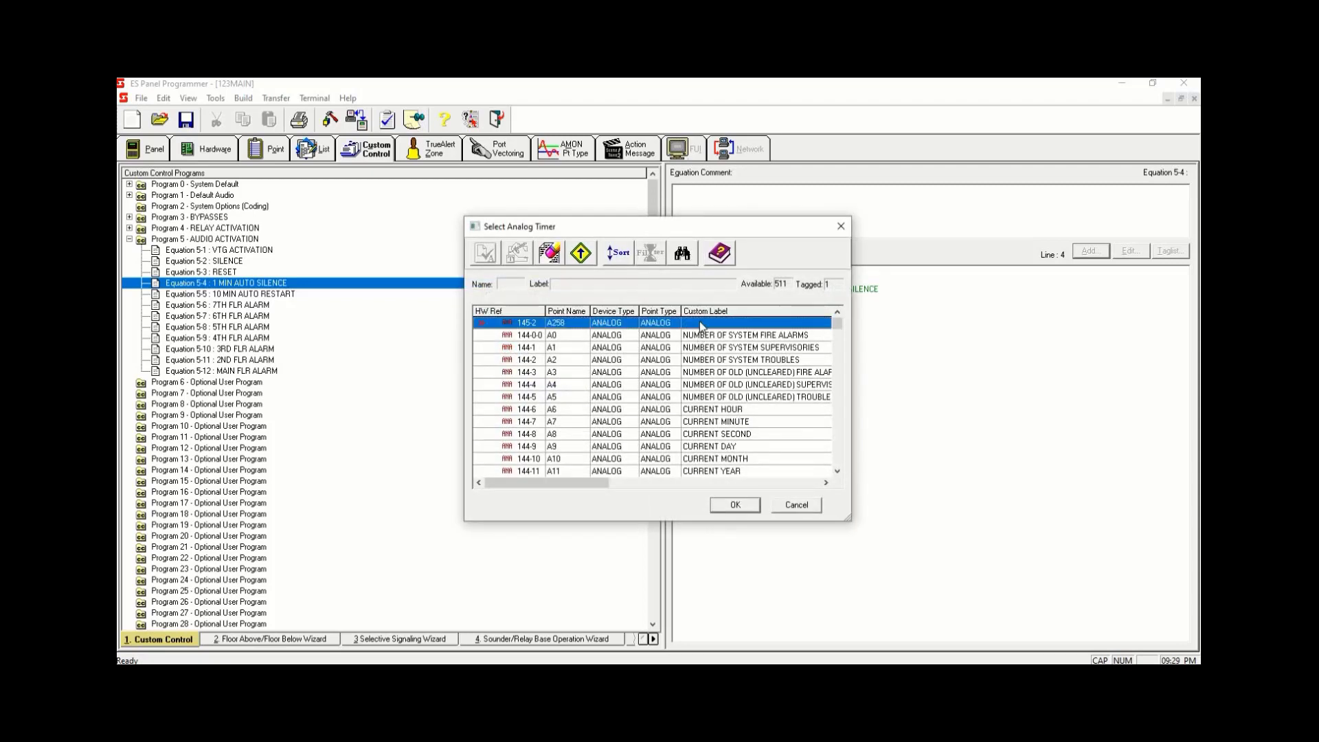
pyautogui.press('space')
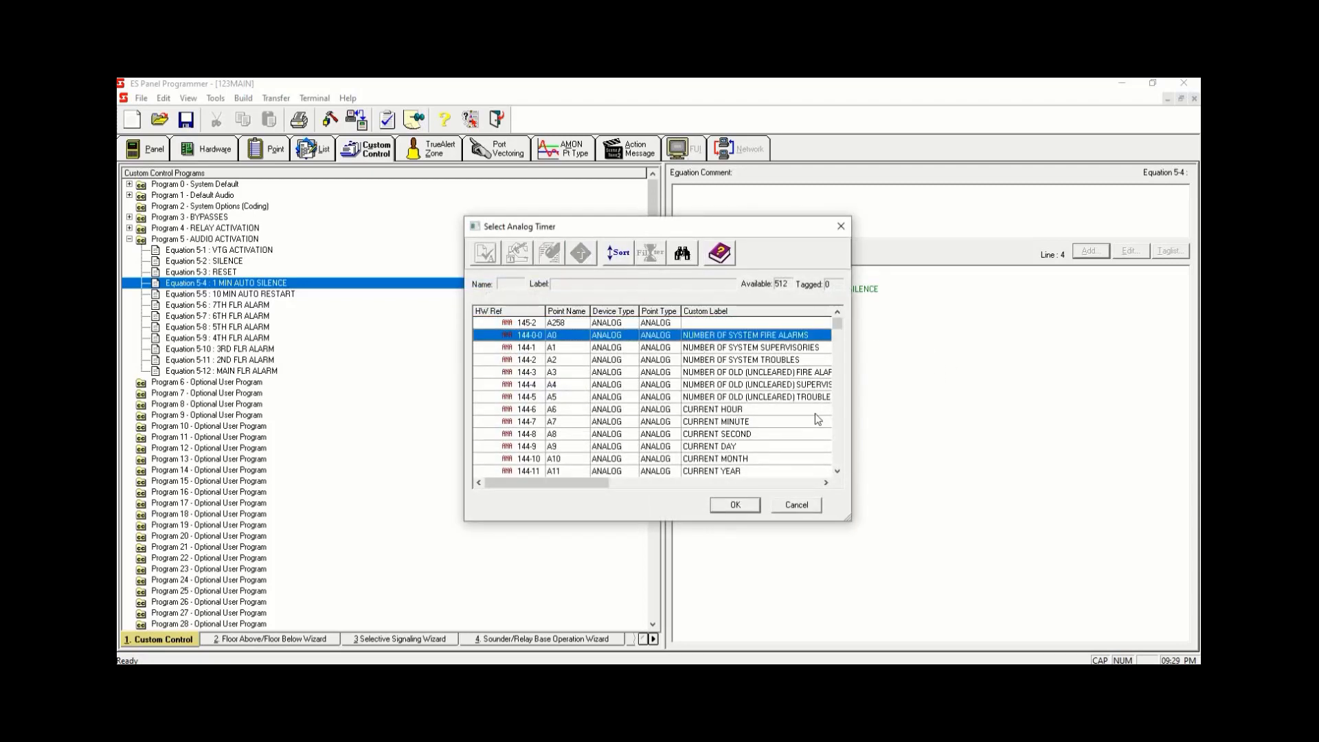
pyautogui.moveTo(838, 328); pyautogui.dragTo(849, 394)
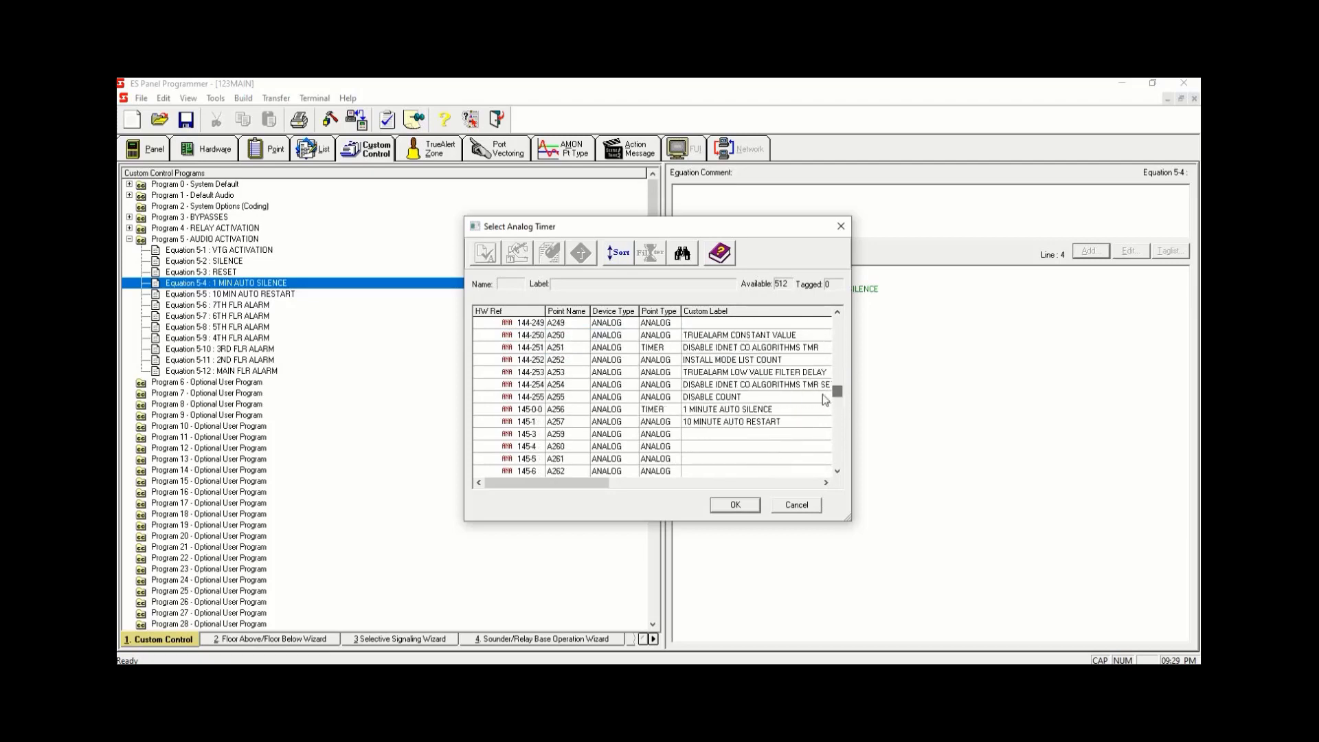
pyautogui.click(771, 409)
pyautogui.press('space')
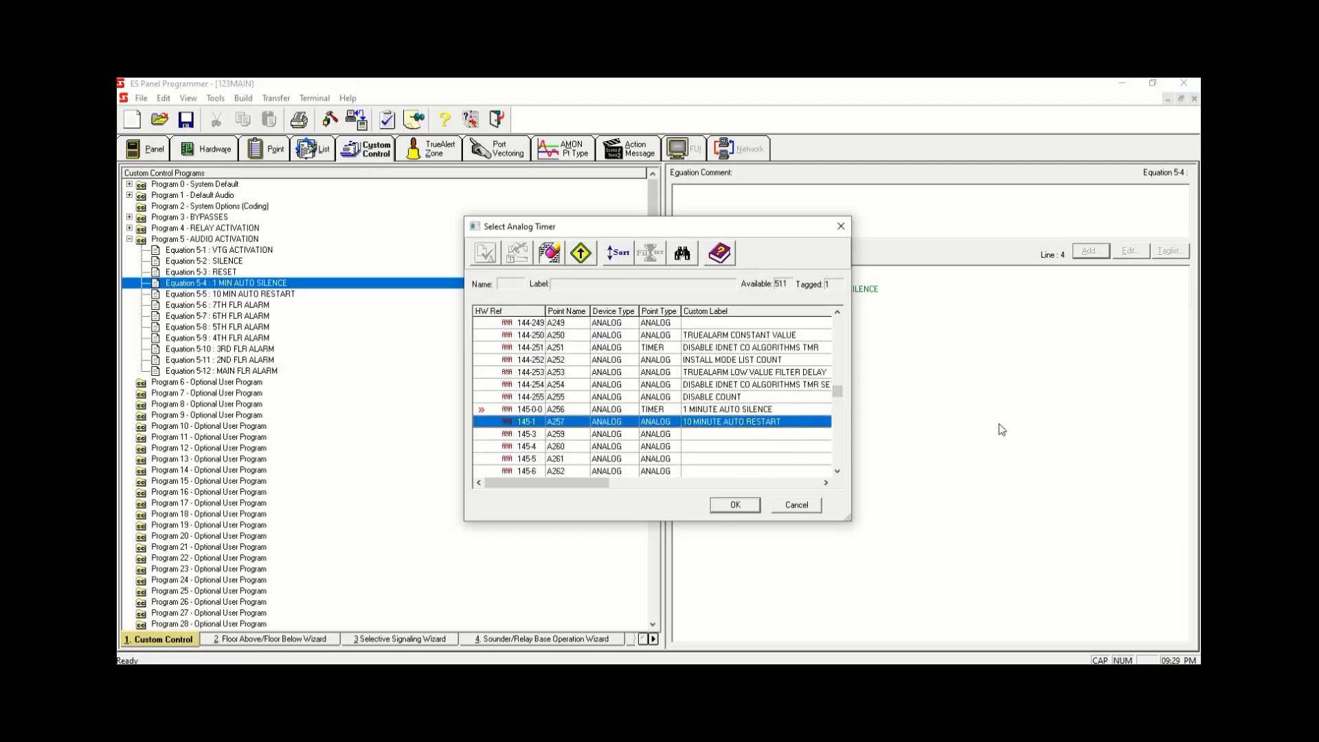
pyautogui.click(755, 410)
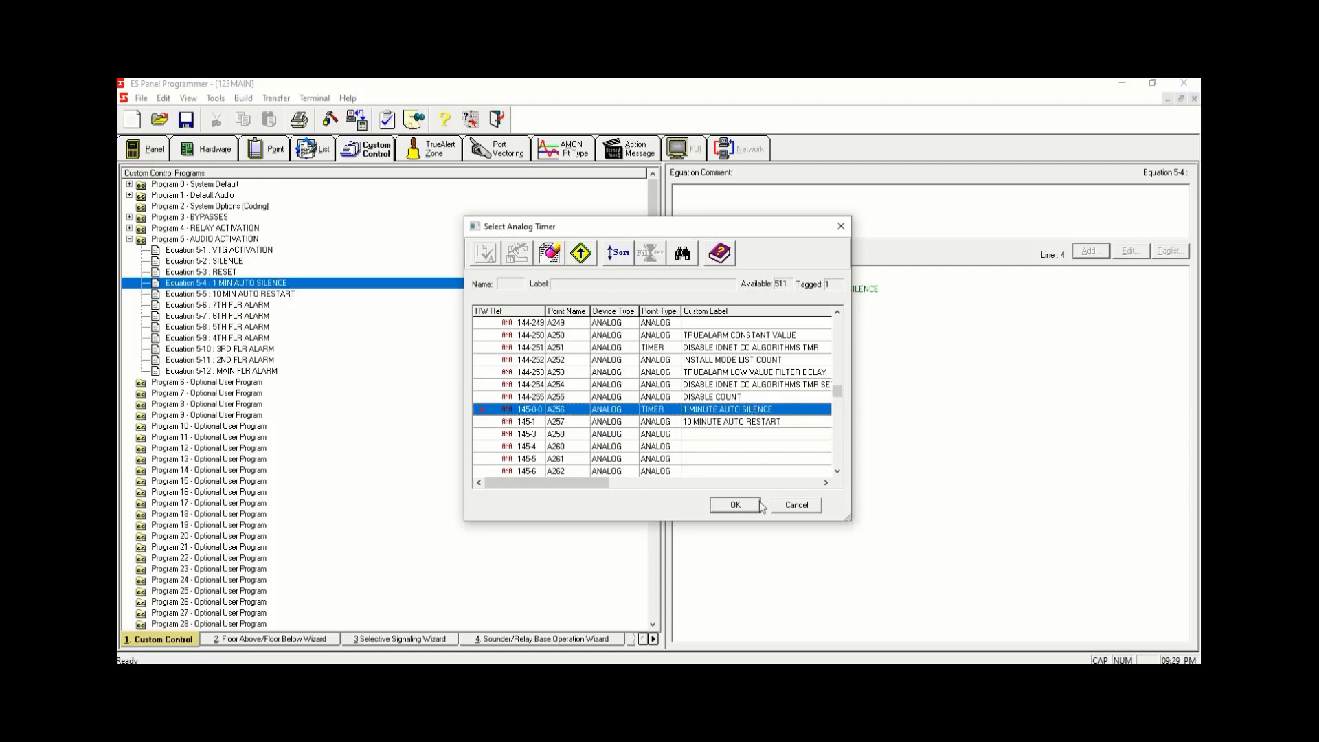
pyautogui.click(734, 505)
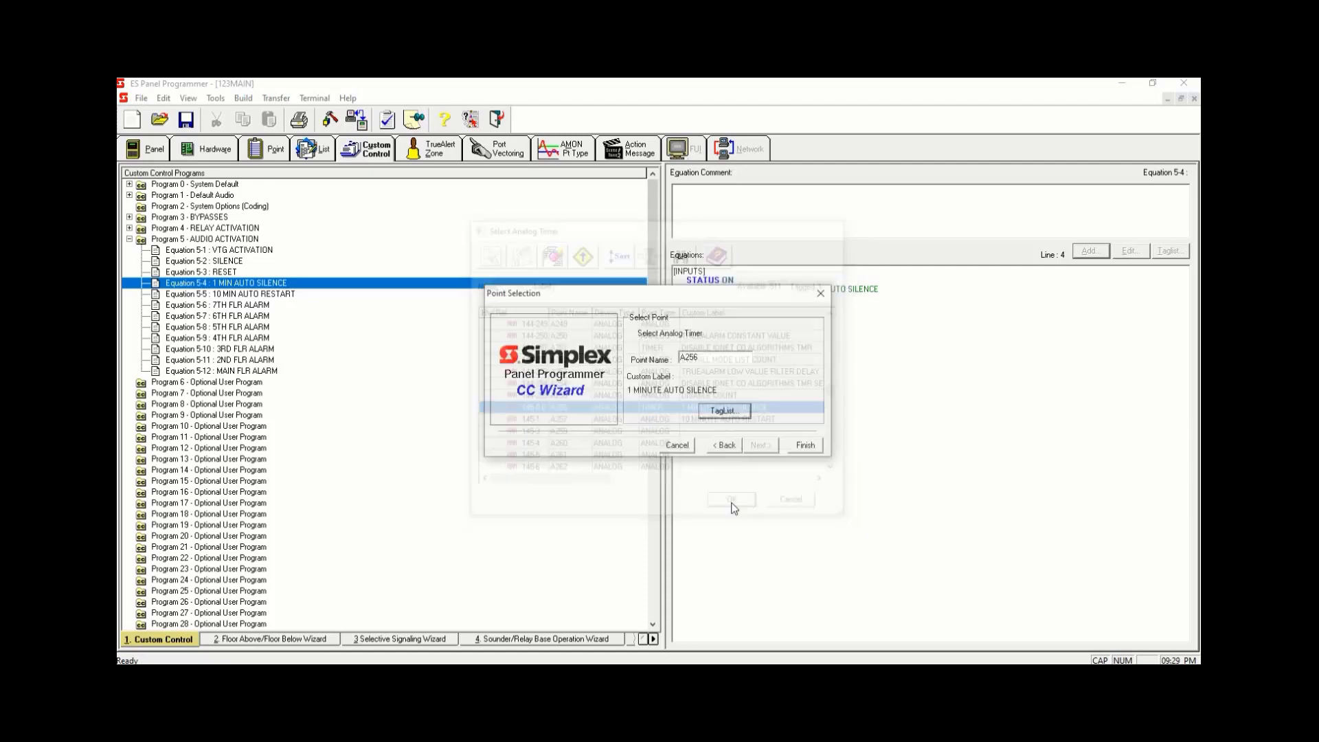
pyautogui.click(817, 448)
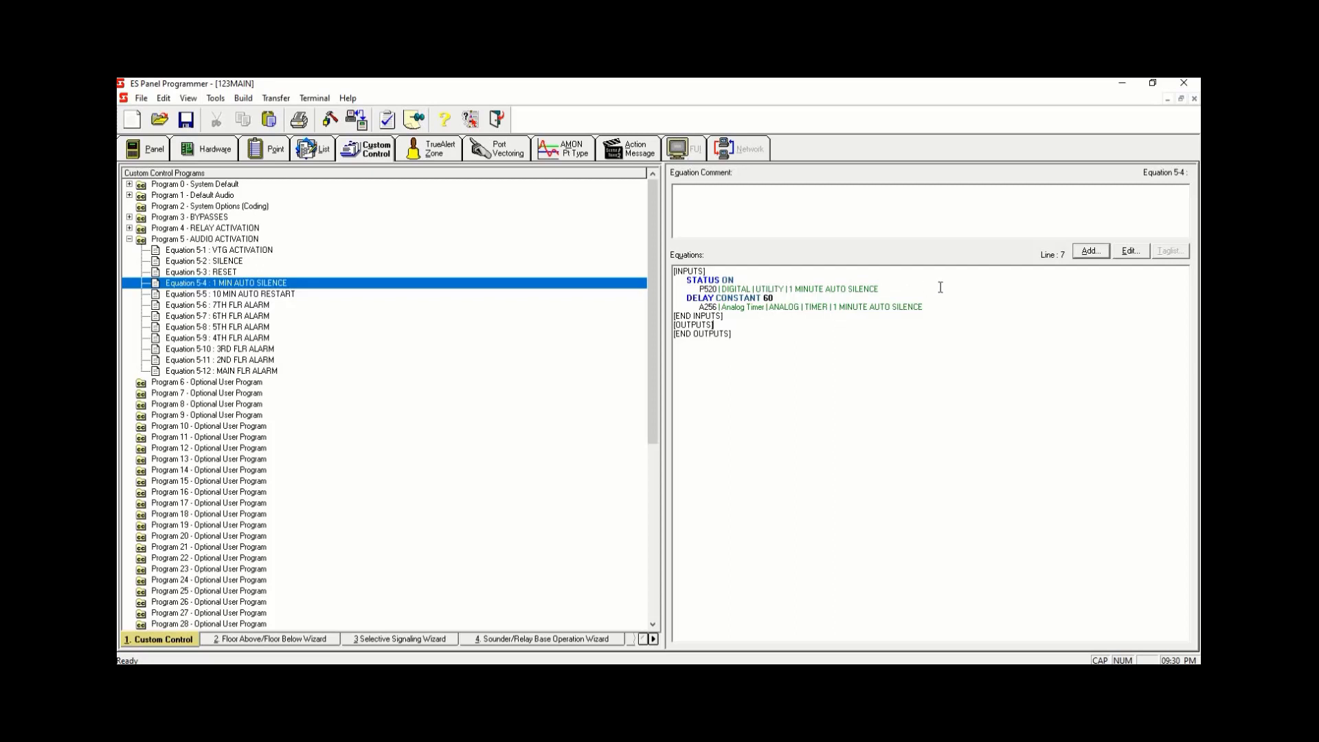
# - Add a USPEAKER Silence Audio Channel output with the OFF qualifier, set priority 8 and reset priority 9
pyautogui.click(1093, 257)
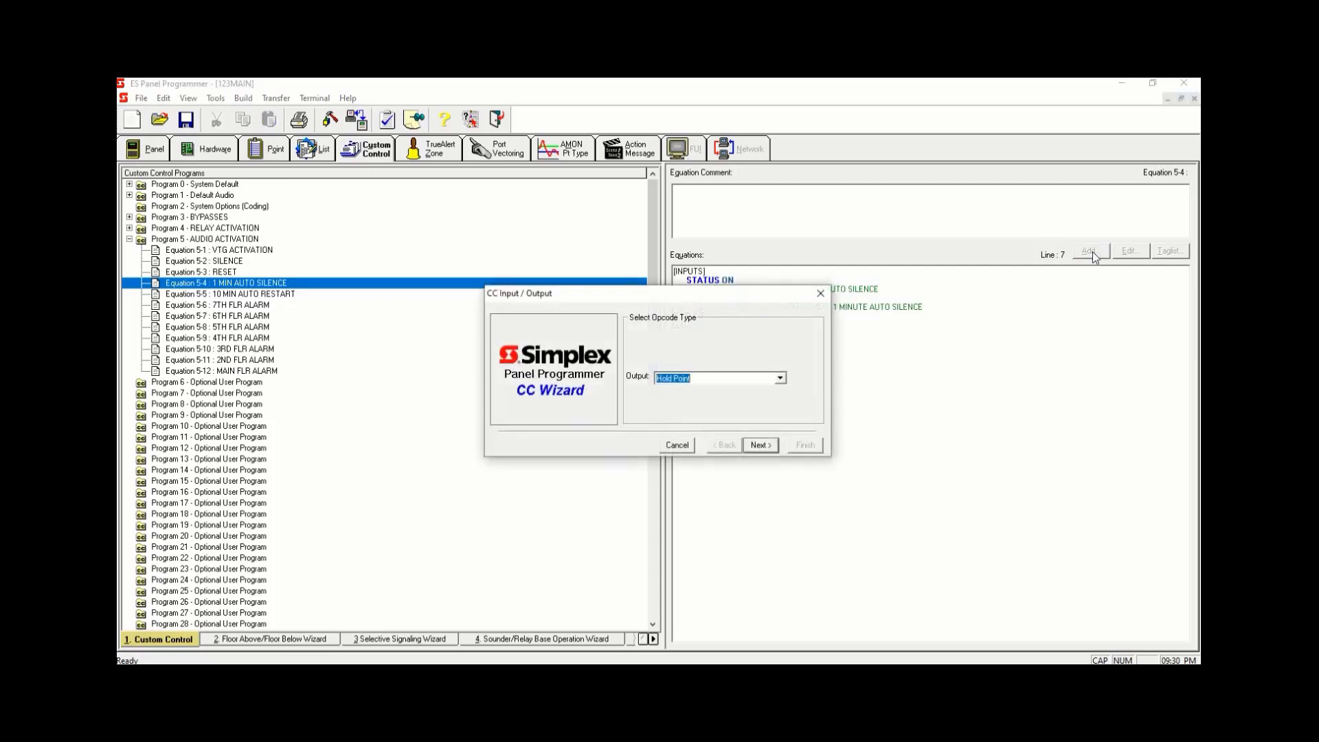
pyautogui.click(759, 445)
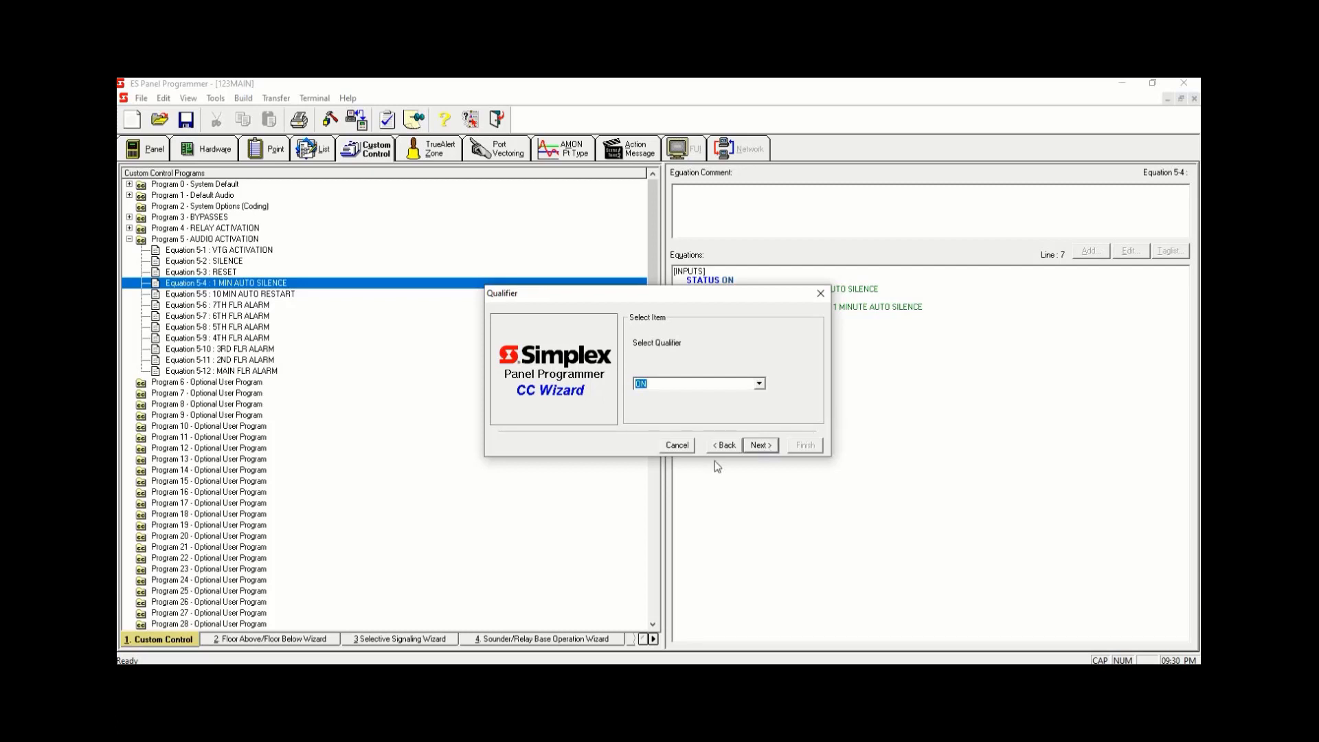
pyautogui.click(725, 445)
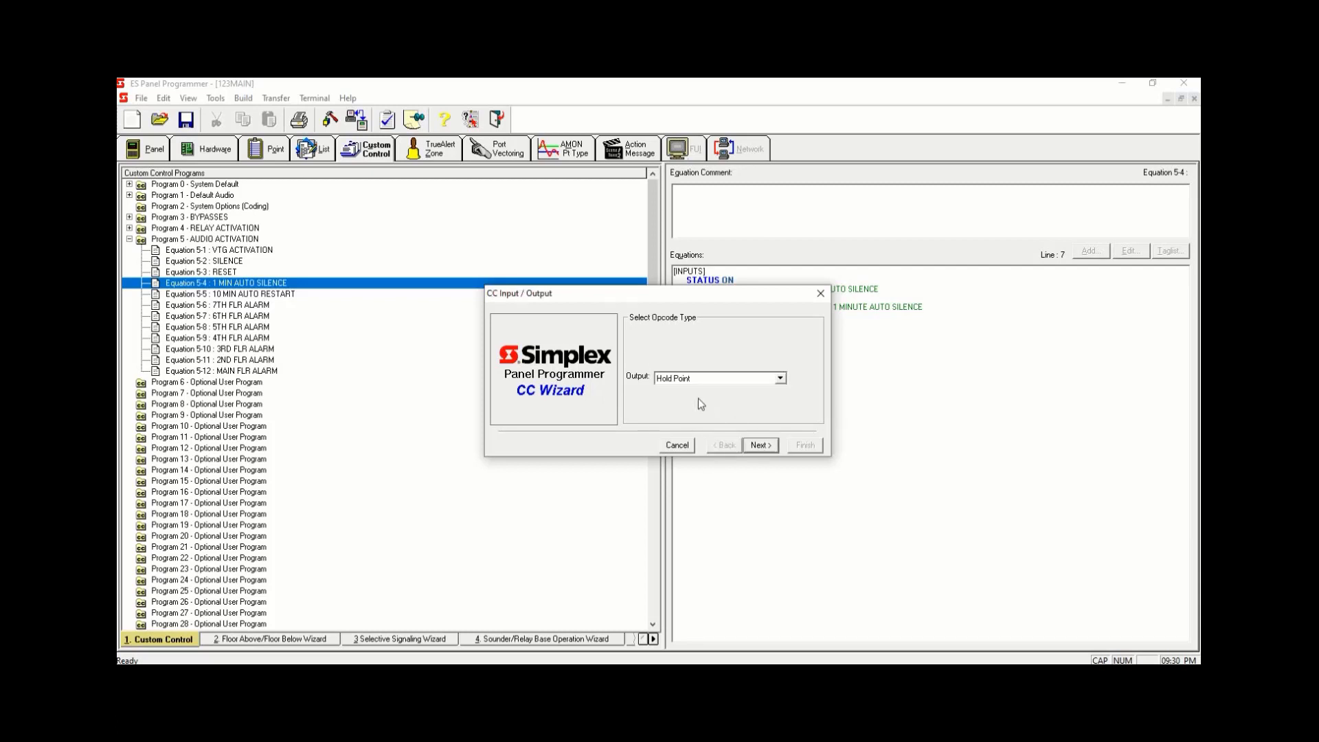
pyautogui.click(758, 379)
pyautogui.write('US')
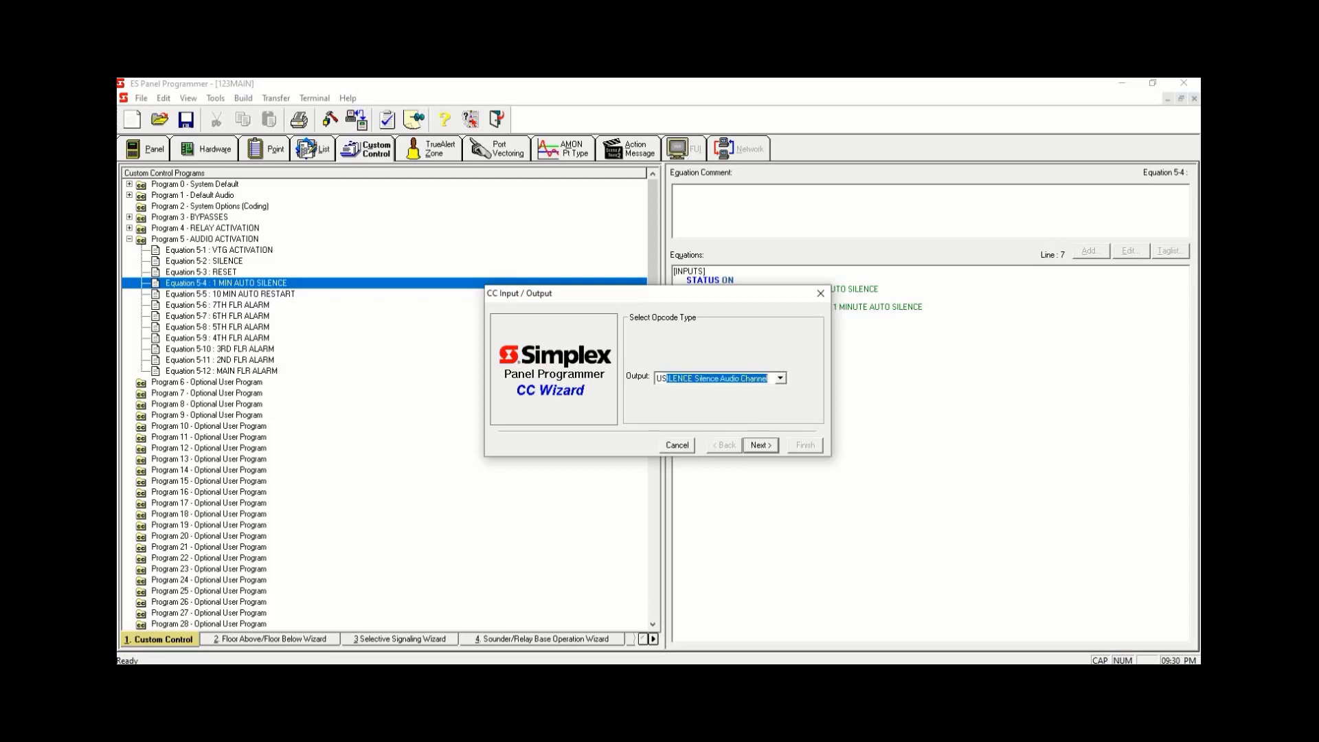
pyautogui.write('PEAKER circuits on/off')
pyautogui.click(759, 445)
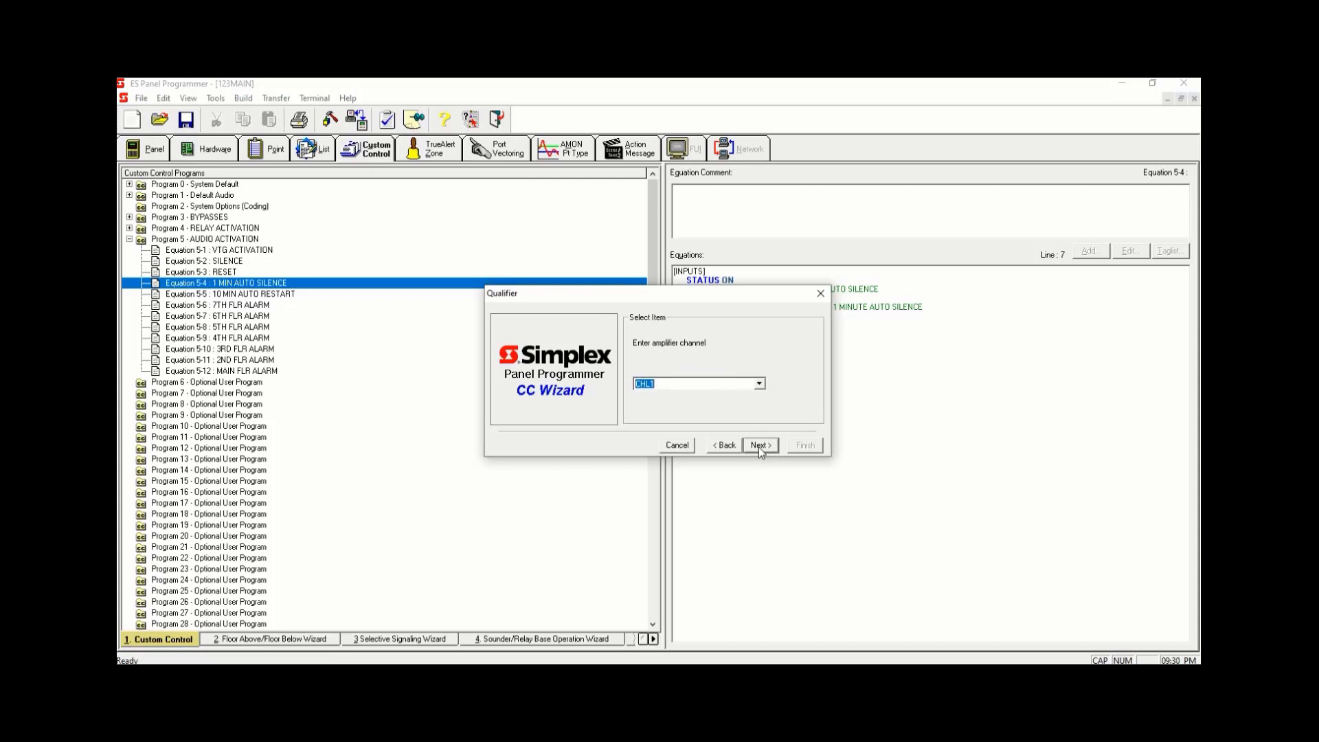
pyautogui.click(758, 383)
pyautogui.scroll(-2, 693, 419)
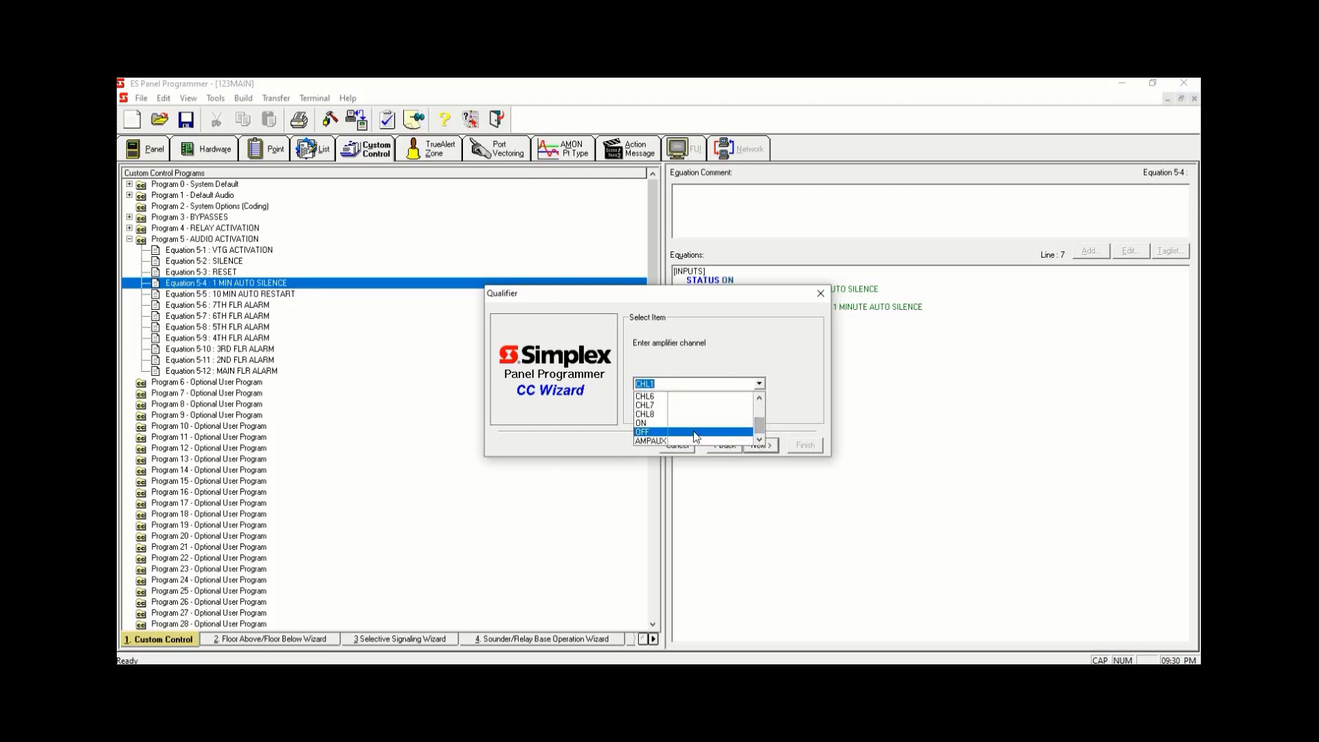
pyautogui.click(694, 432)
pyautogui.click(761, 445)
pyautogui.click(763, 447)
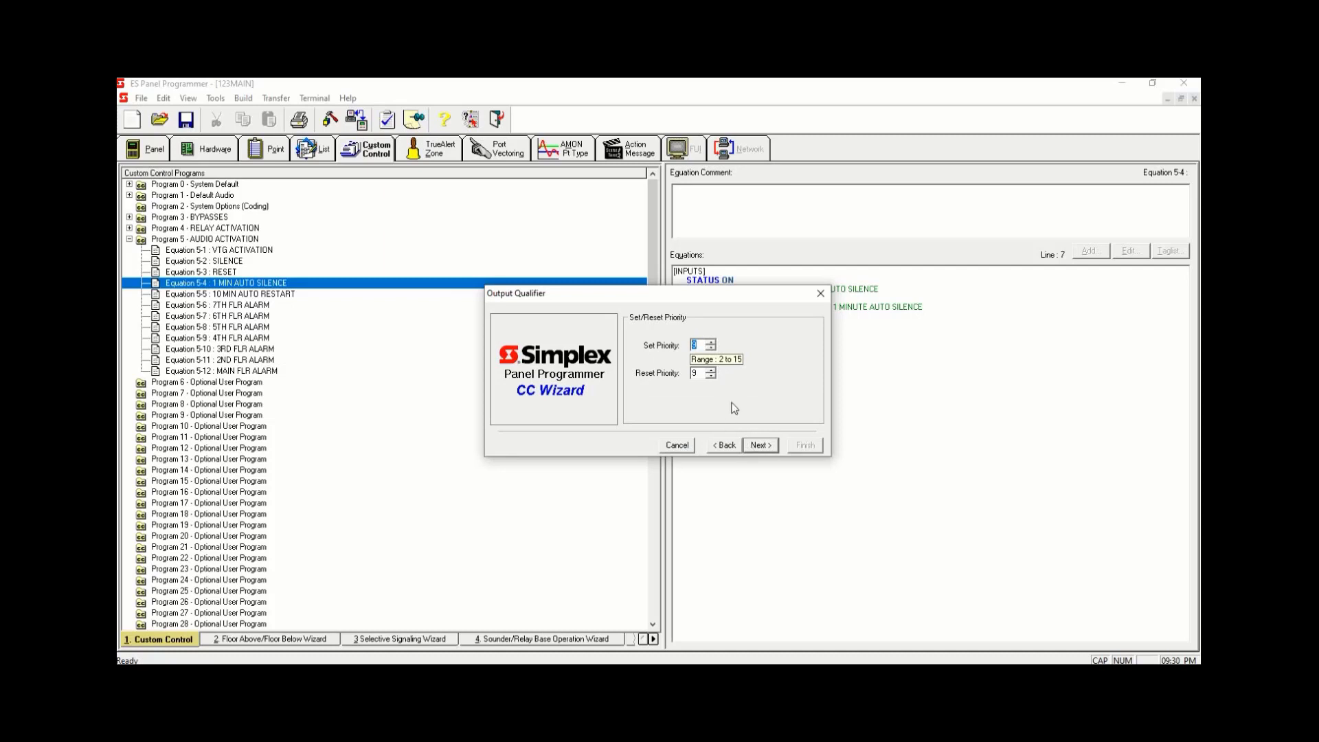
pyautogui.click(762, 445)
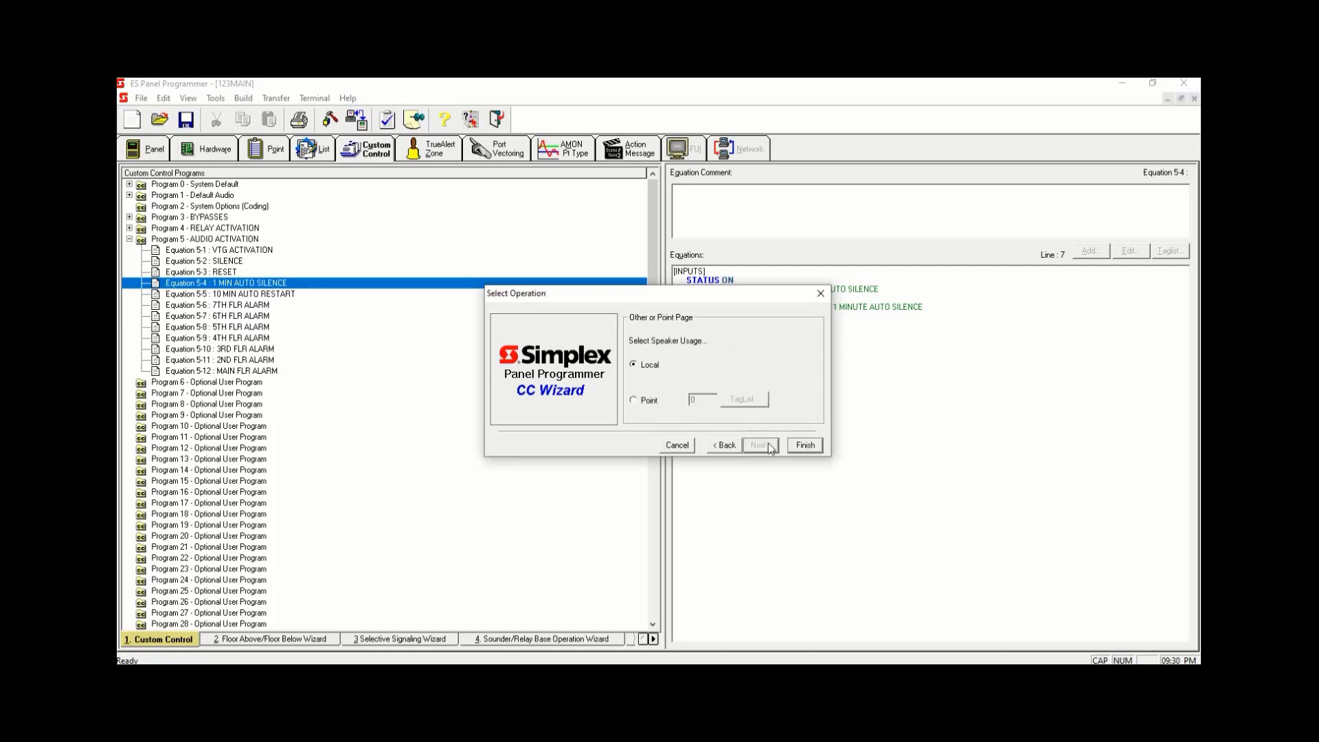
# - Set speaker usage to a point, filter the tag list to Point List, and pick L287 IN SUITE SPEAKERS
pyautogui.click(633, 401)
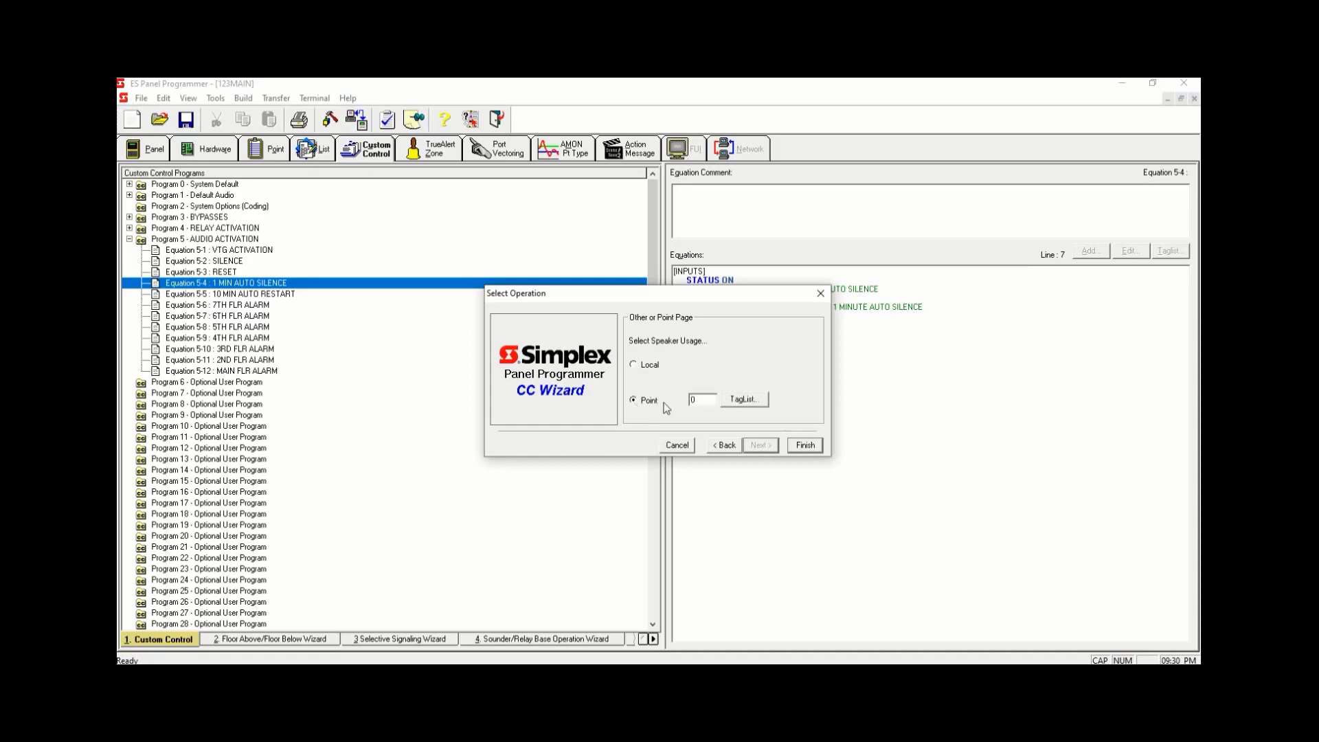
pyautogui.click(744, 400)
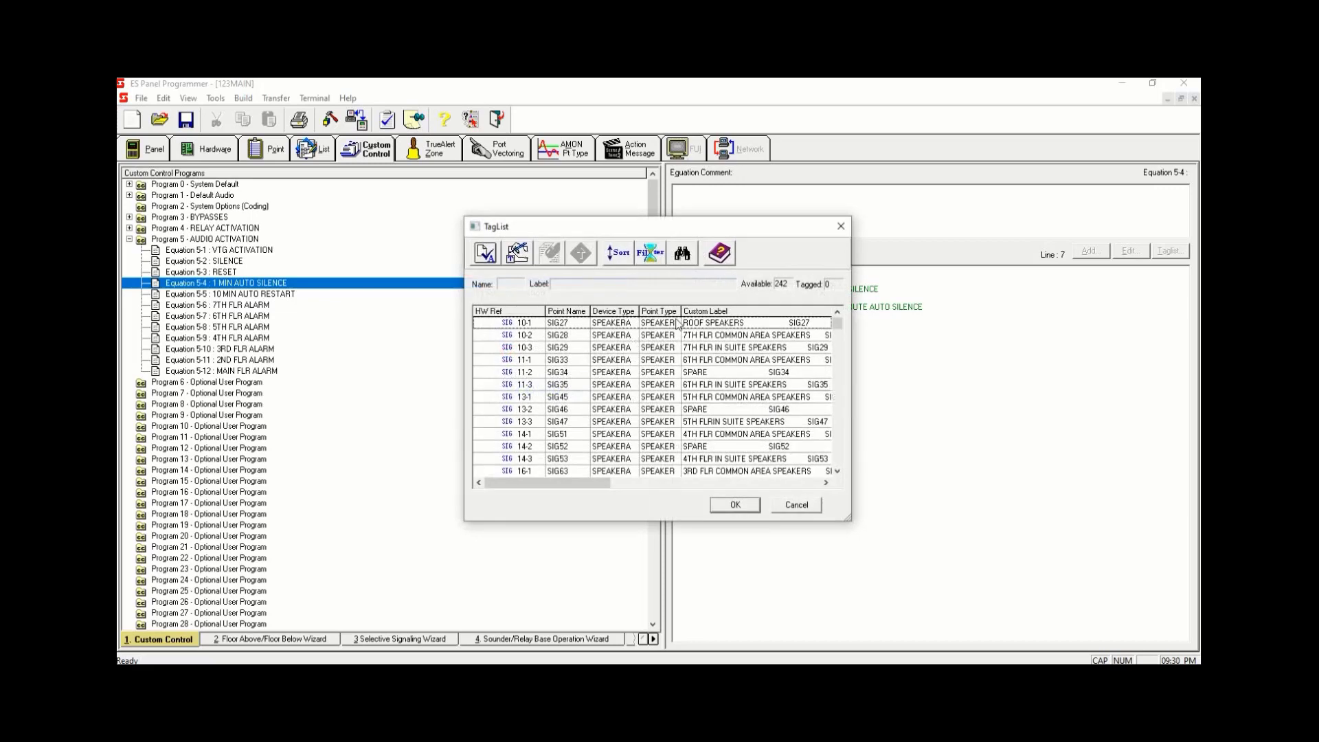
pyautogui.click(651, 254)
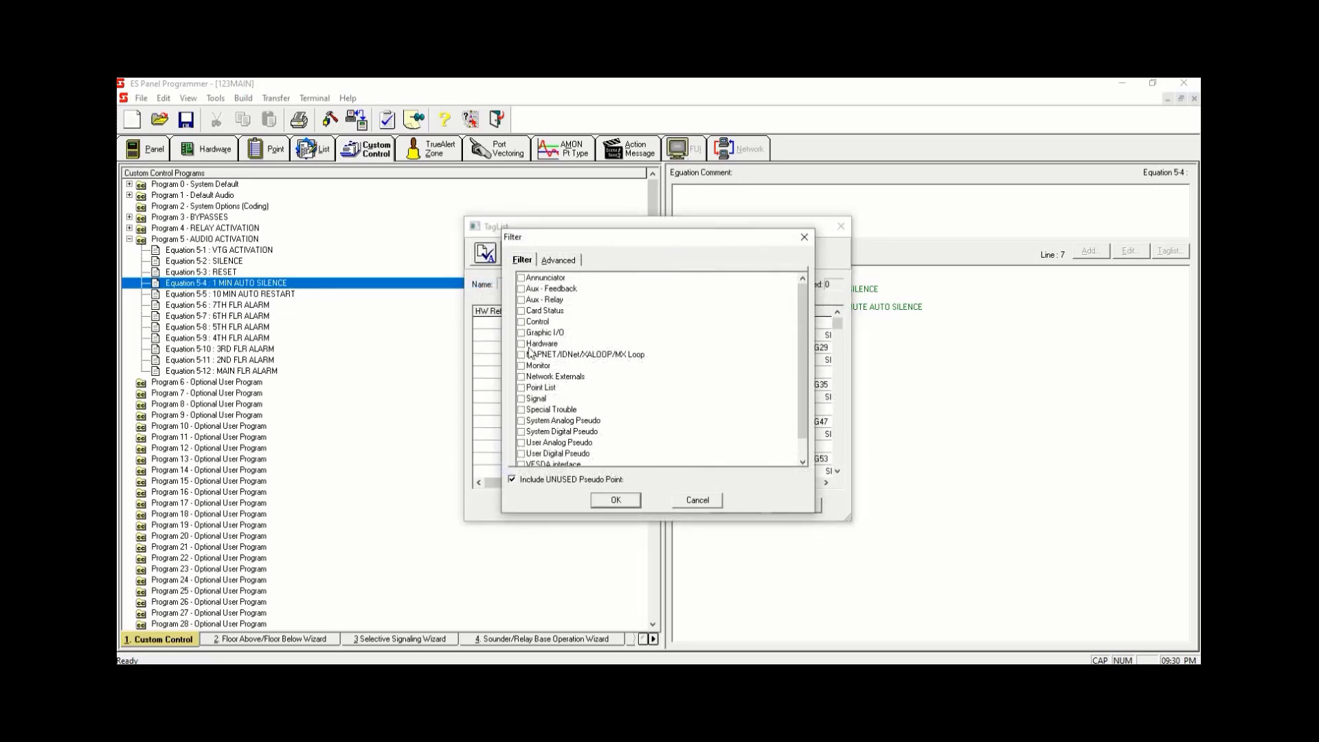
pyautogui.click(522, 388)
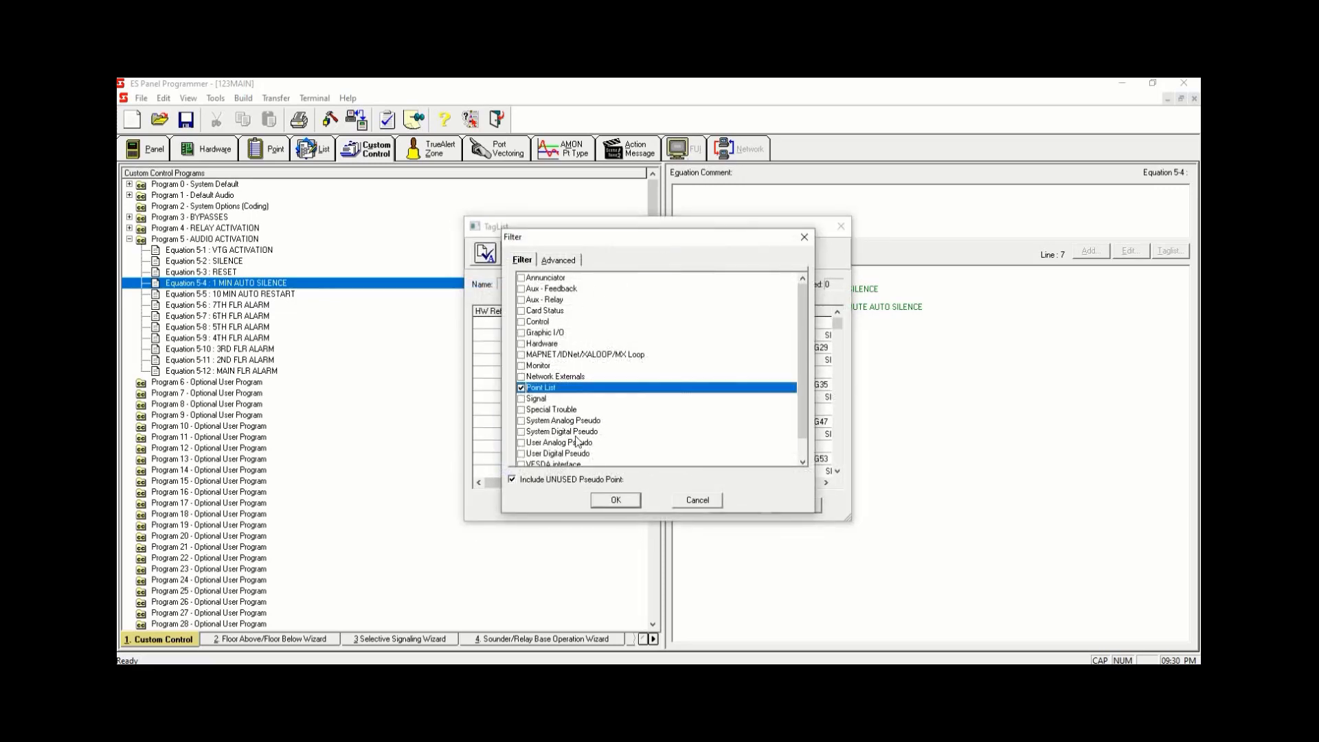
pyautogui.click(613, 500)
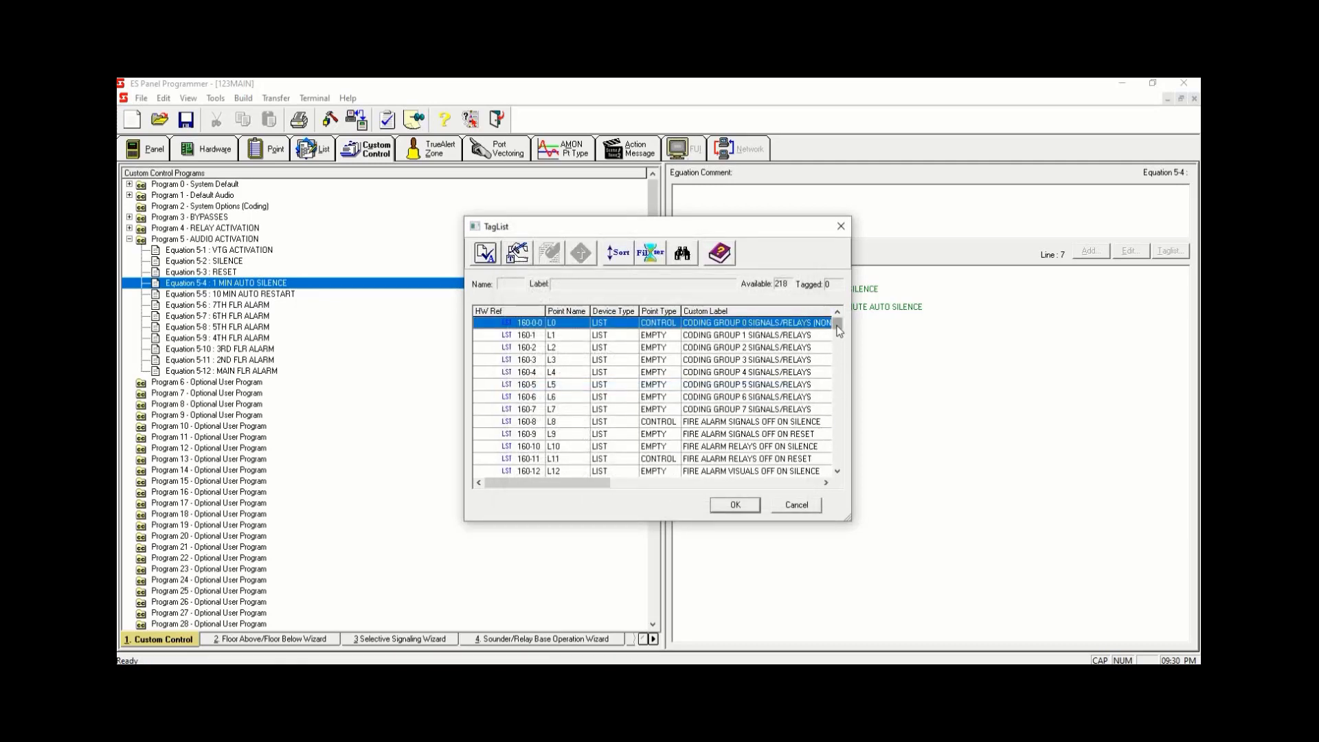
pyautogui.moveTo(838, 328); pyautogui.dragTo(839, 471)
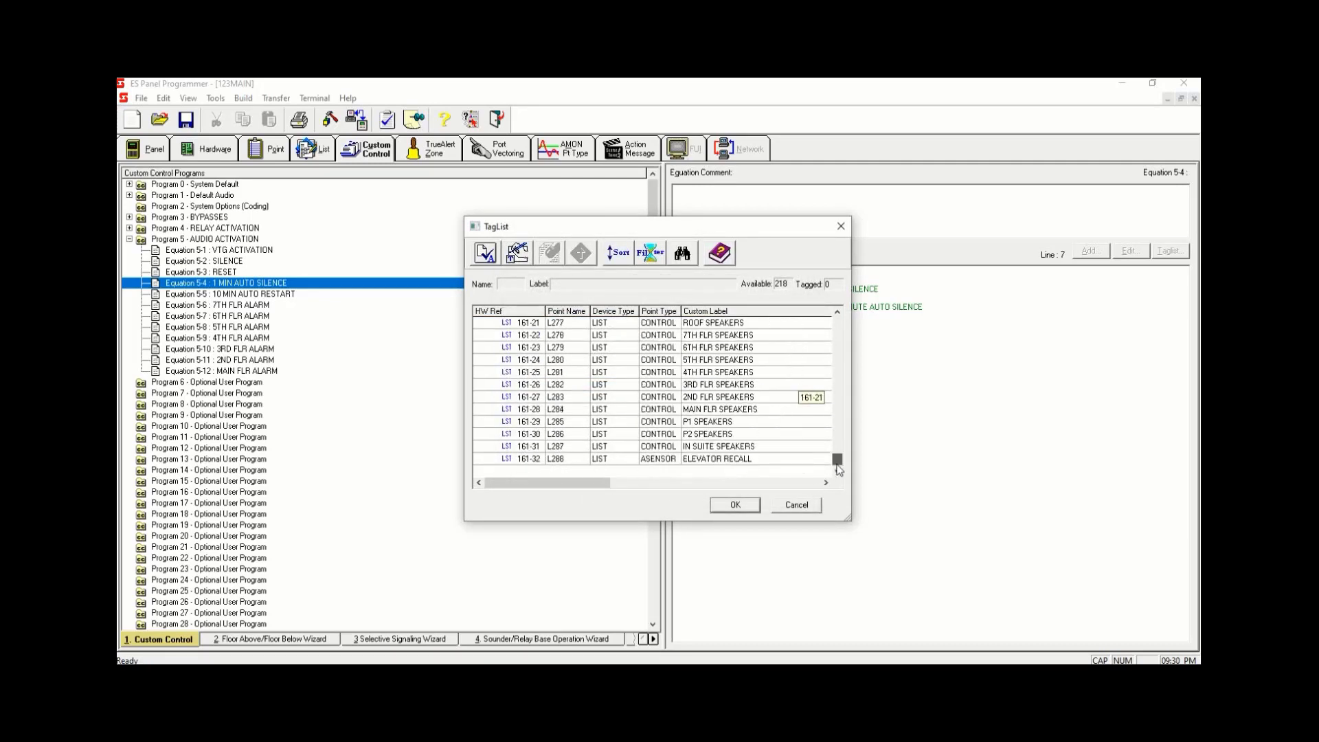
pyautogui.click(776, 446)
pyautogui.doubleClick(772, 445)
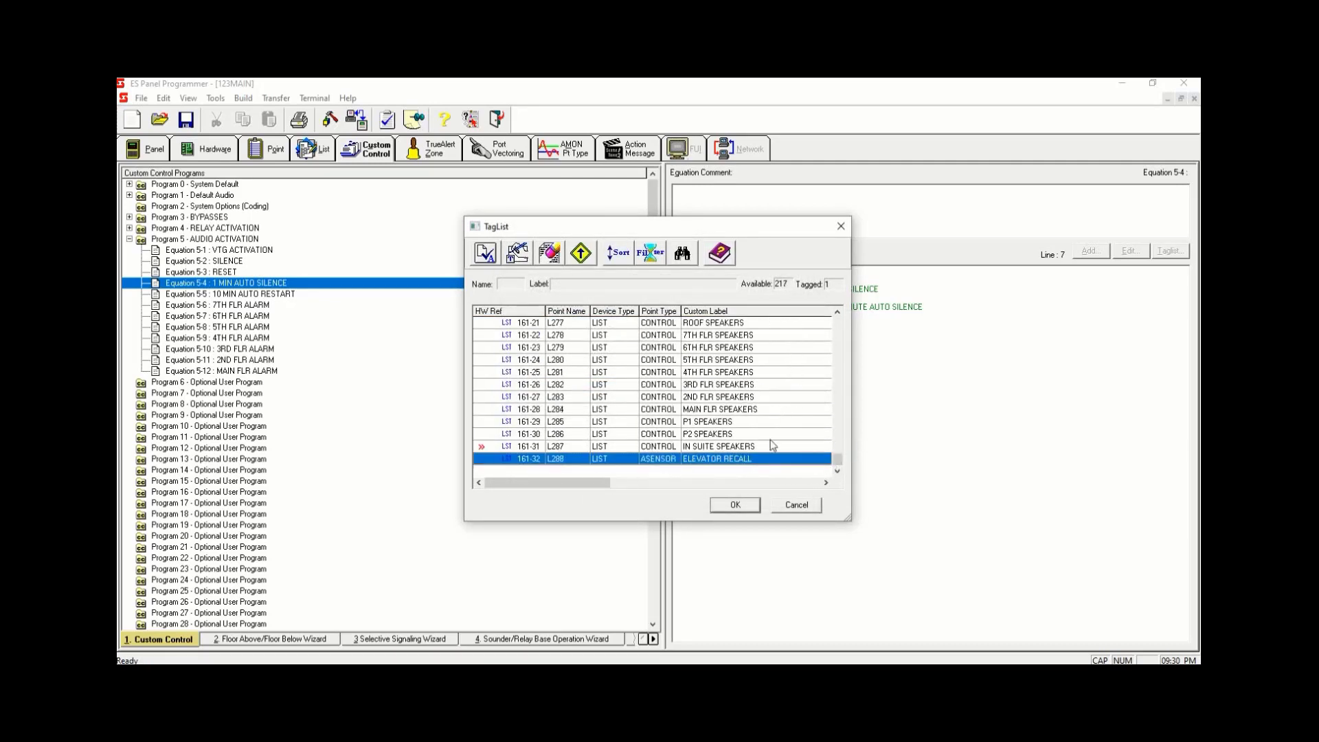
pyautogui.click(755, 447)
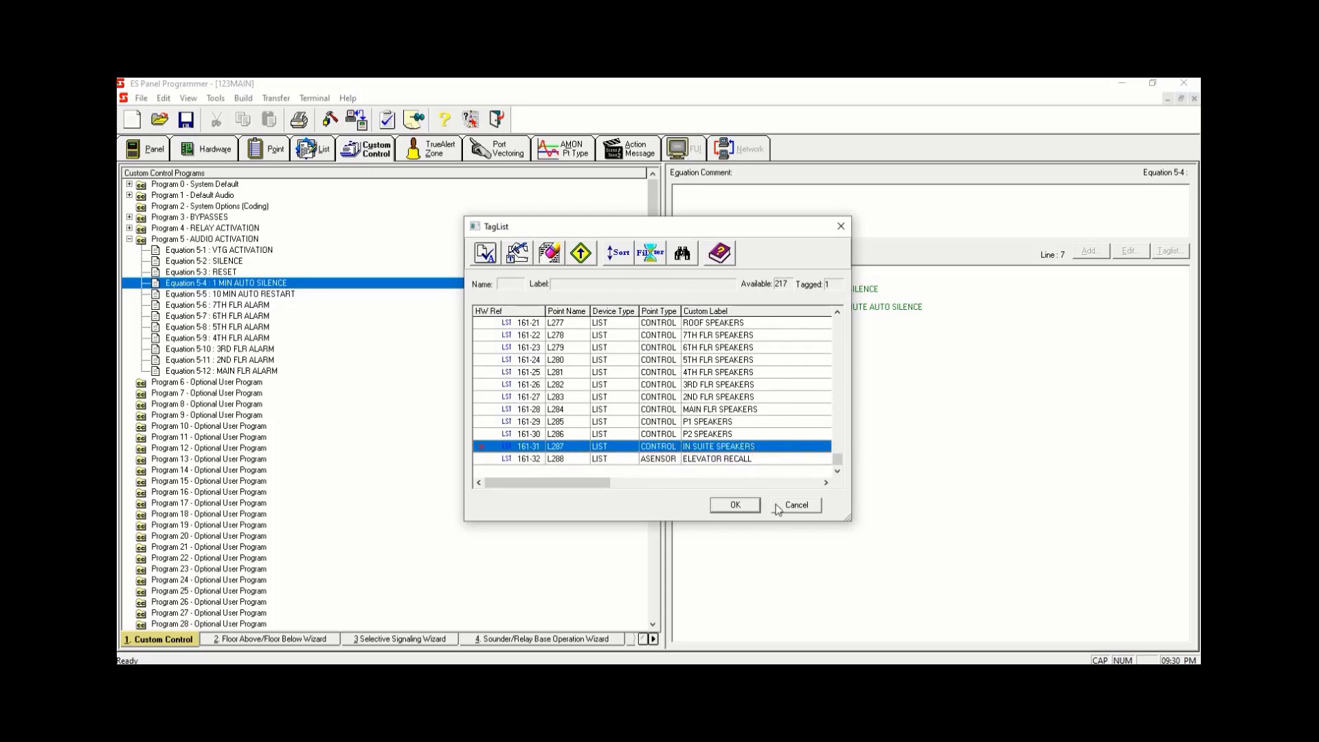
pyautogui.click(736, 505)
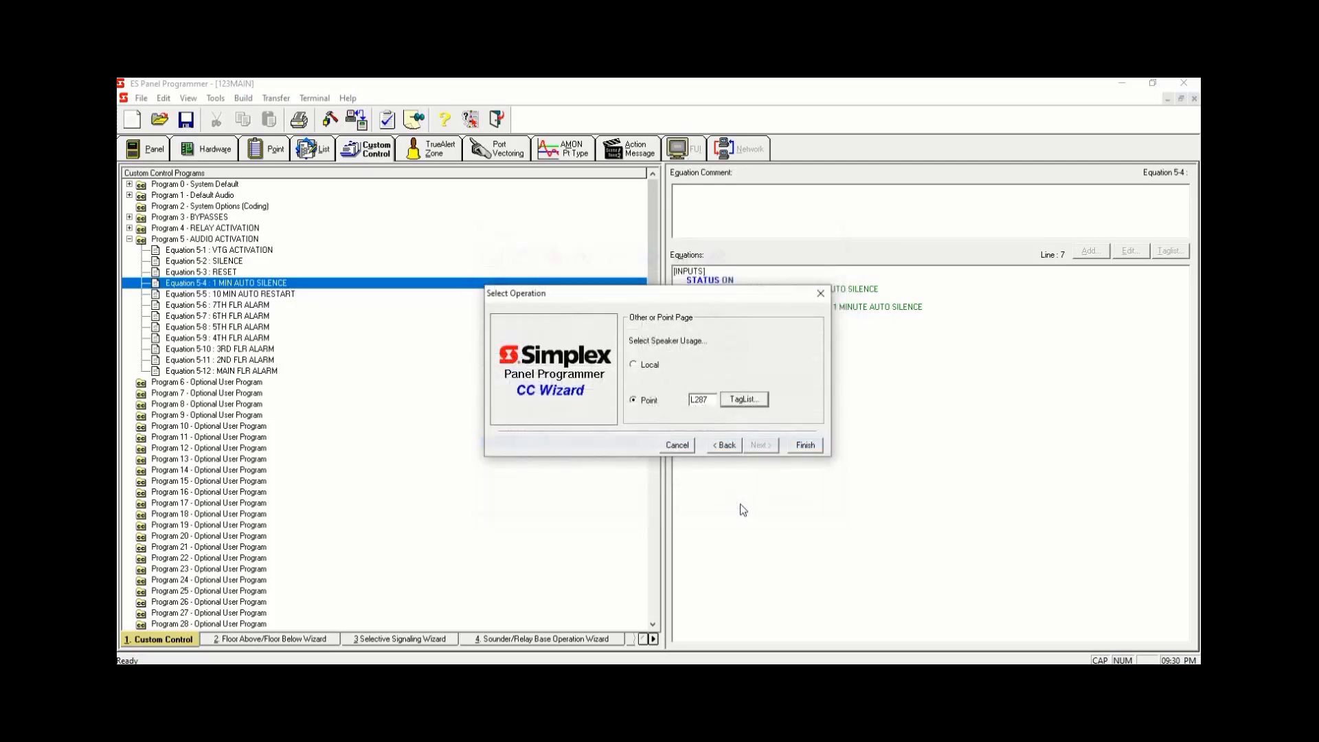
pyautogui.click(821, 448)
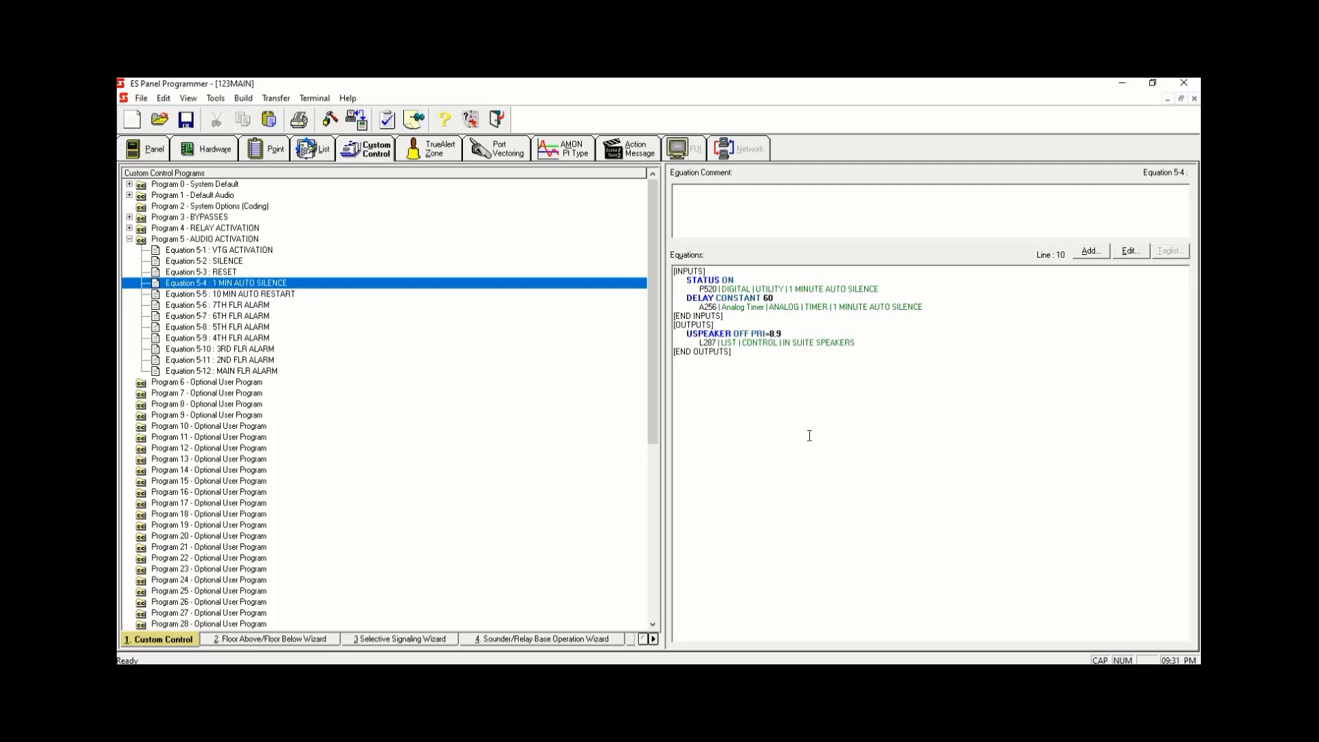
# - In Equation 5-4, add a HOLD output line with the ON qualifier and set and reset priorities of 9
pyautogui.click(853, 342)
pyautogui.click(1090, 251)
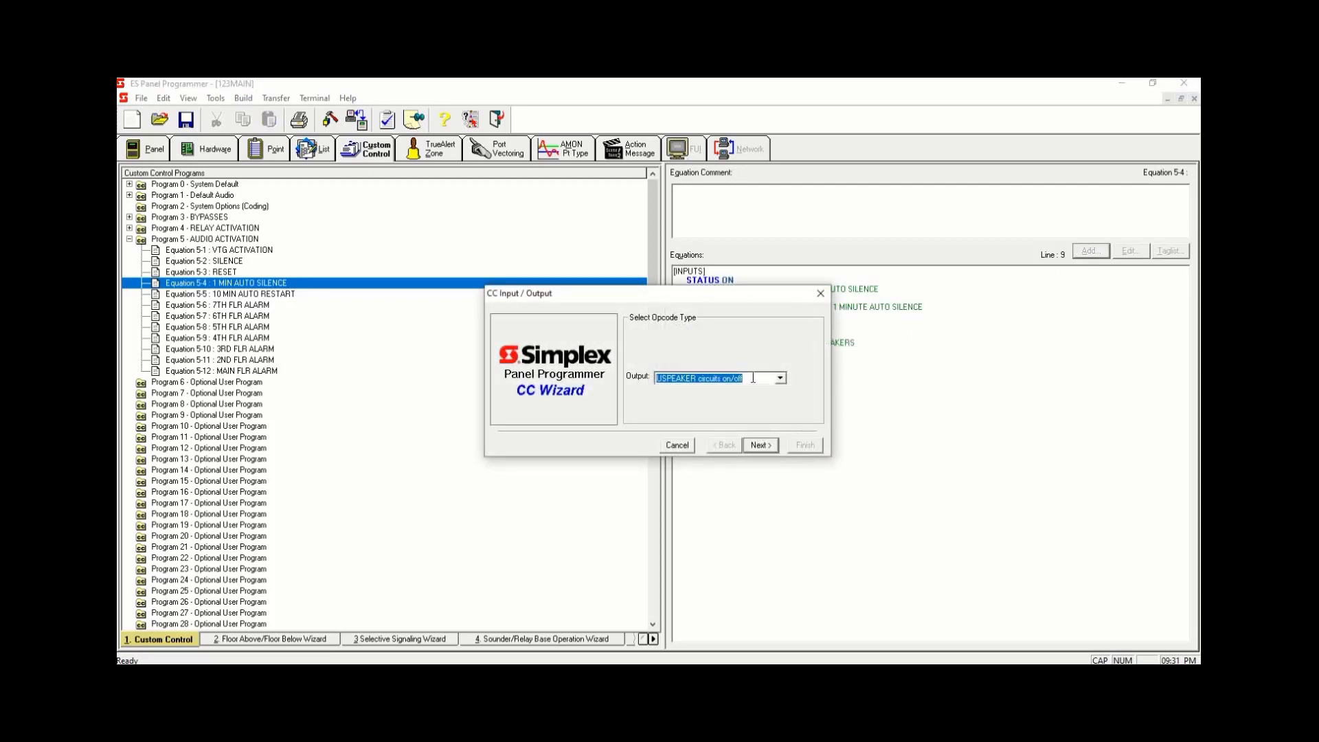
pyautogui.write('Hold Point')
pyautogui.click(761, 445)
pyautogui.click(765, 447)
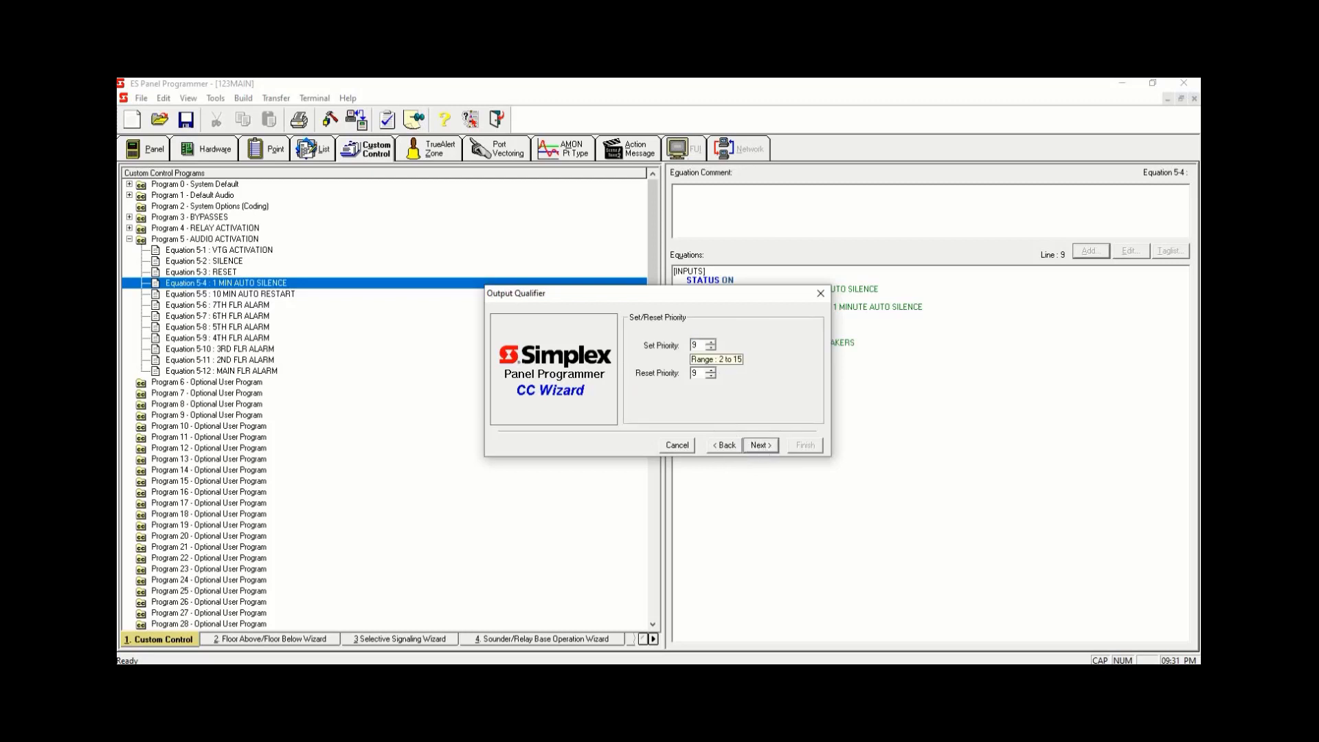
pyautogui.click(758, 447)
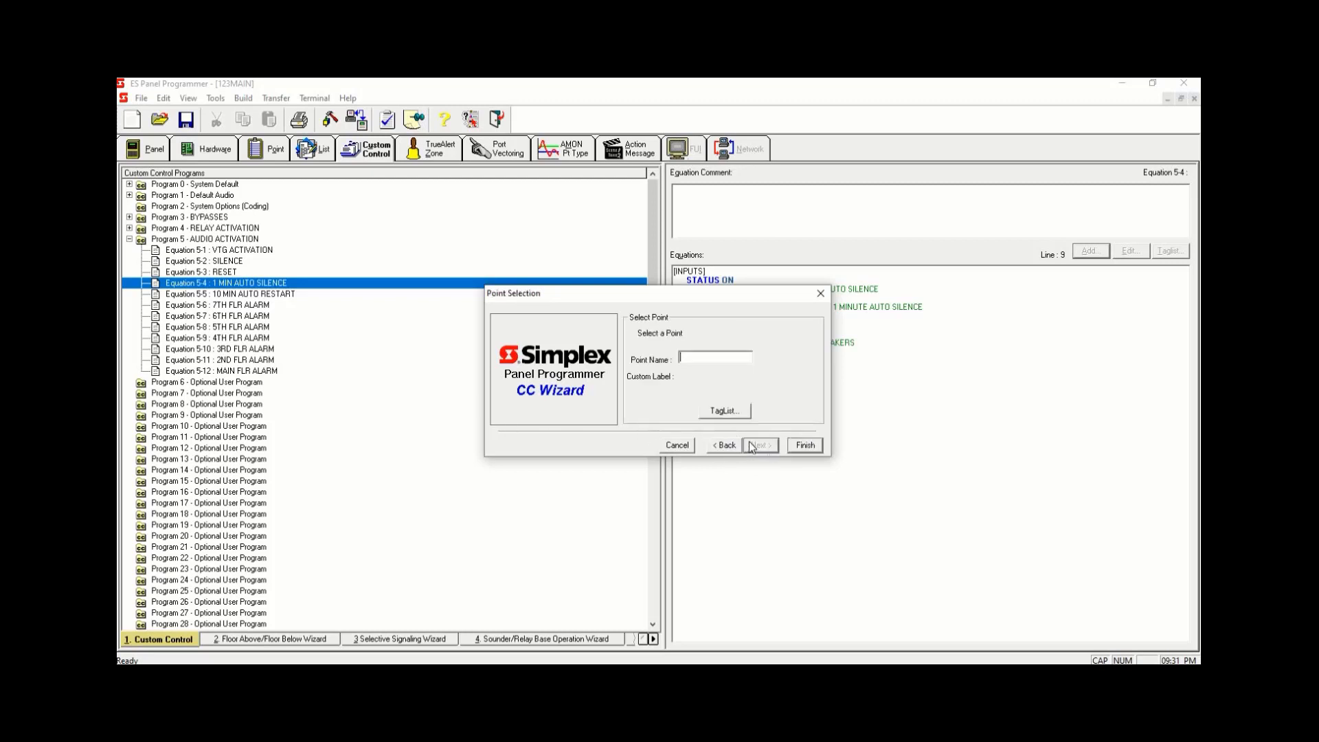
# - Filter the tag list to User Digital Pseudo points and pick P521 10 MINUTE AUTO SILENCE for the HOLD output
pyautogui.click(734, 412)
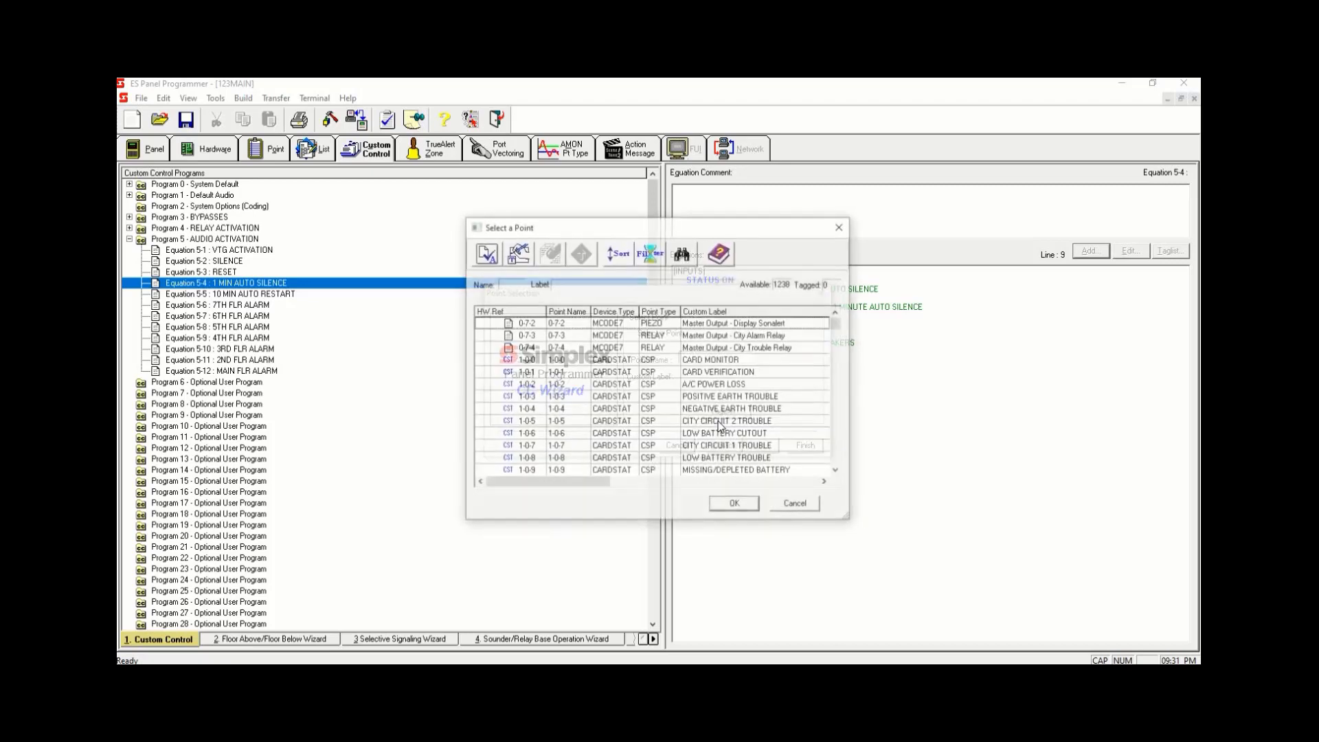
pyautogui.click(650, 253)
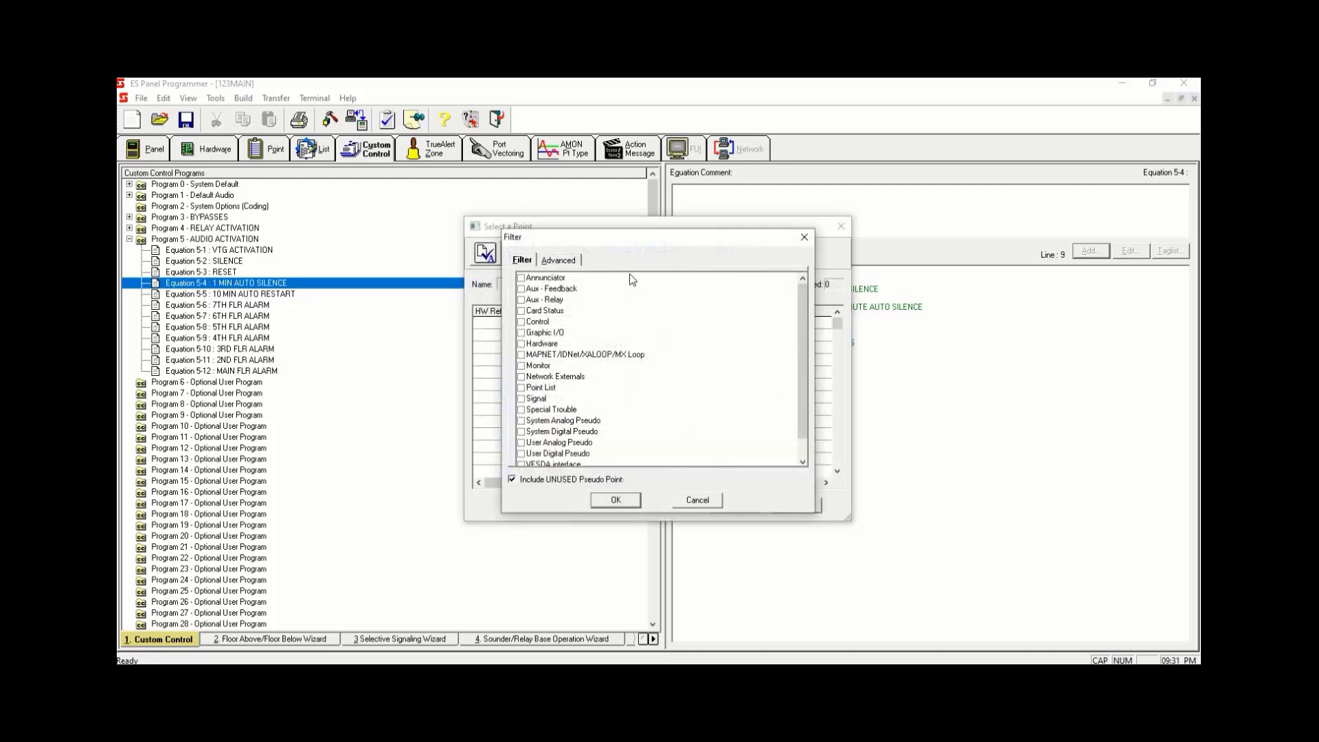
pyautogui.click(526, 389)
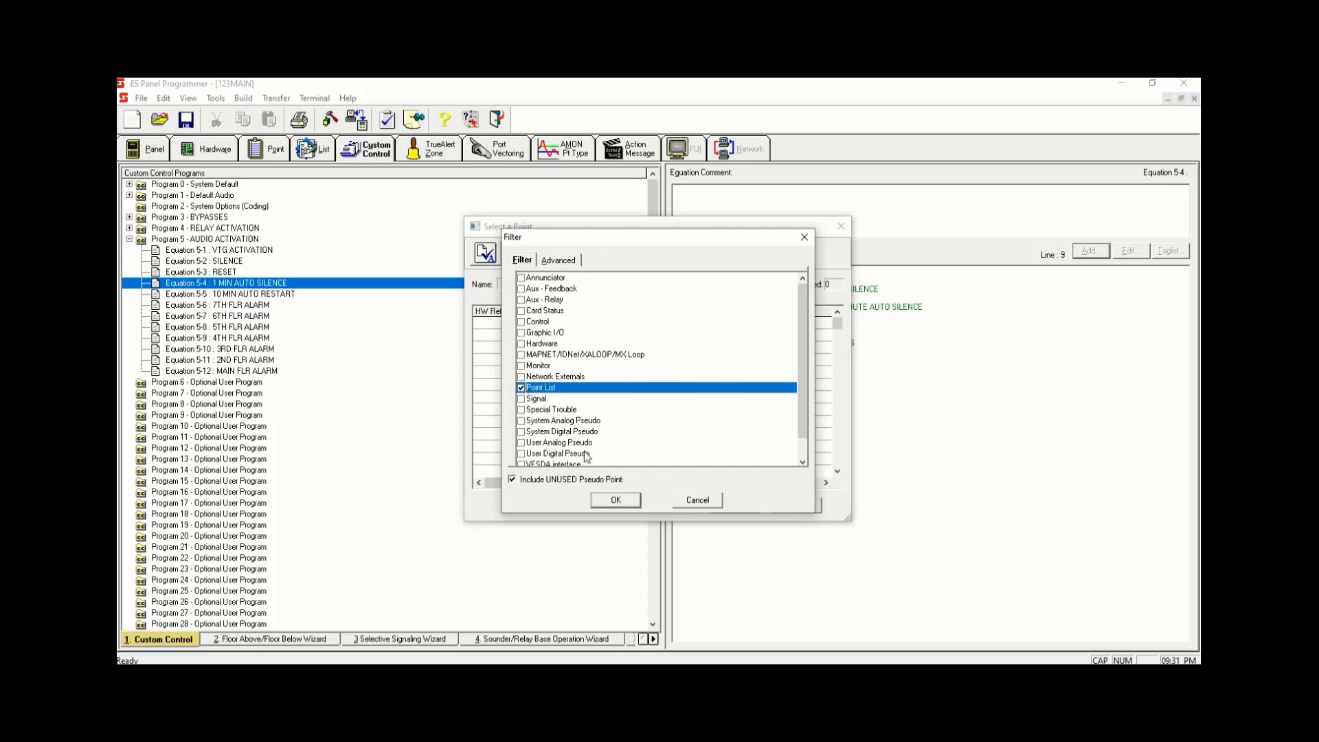
pyautogui.click(521, 389)
pyautogui.click(521, 454)
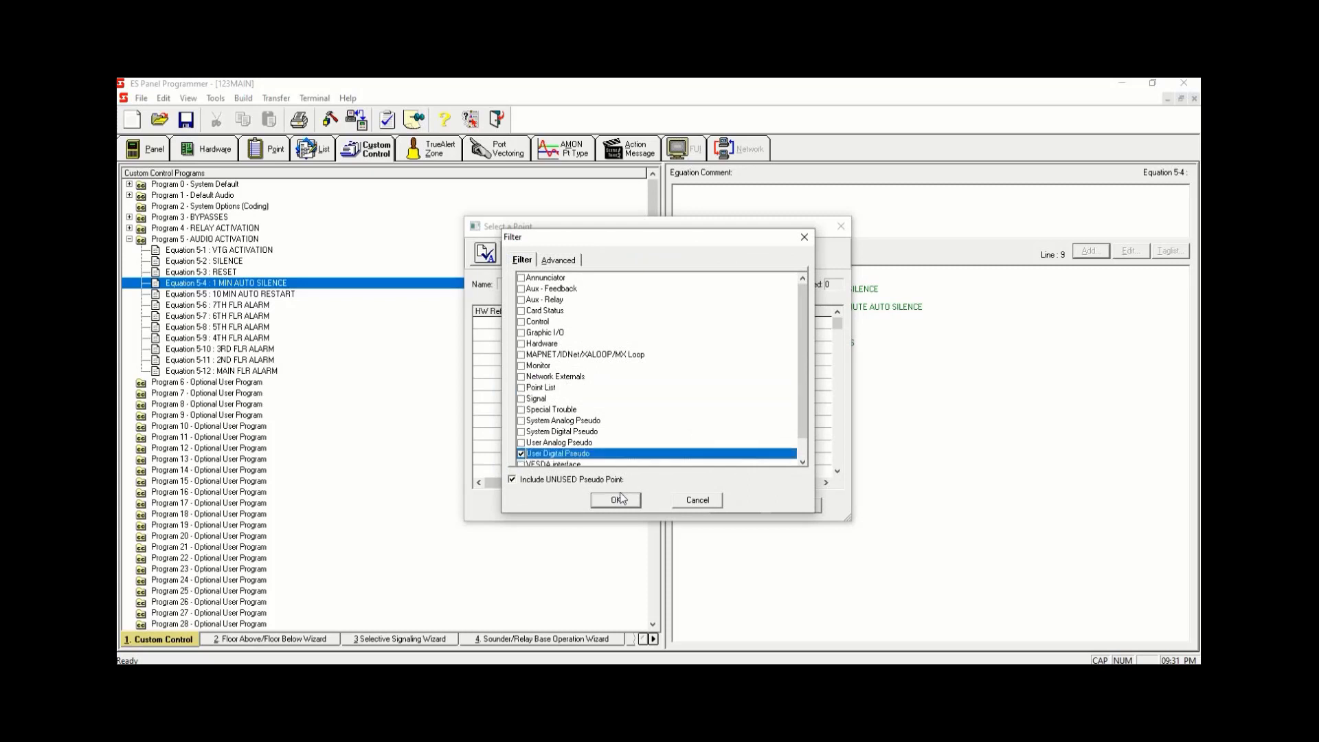
pyautogui.press('Return')
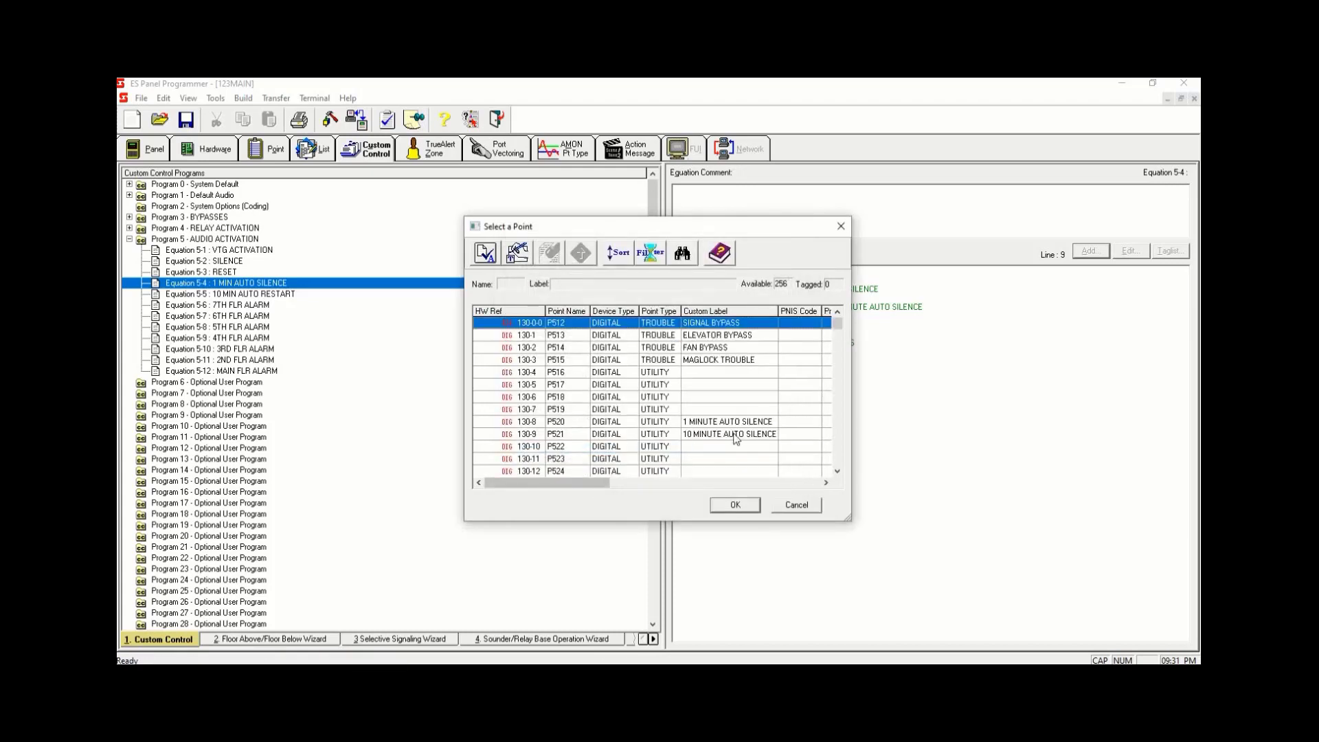
pyautogui.click(732, 434)
pyautogui.press('space')
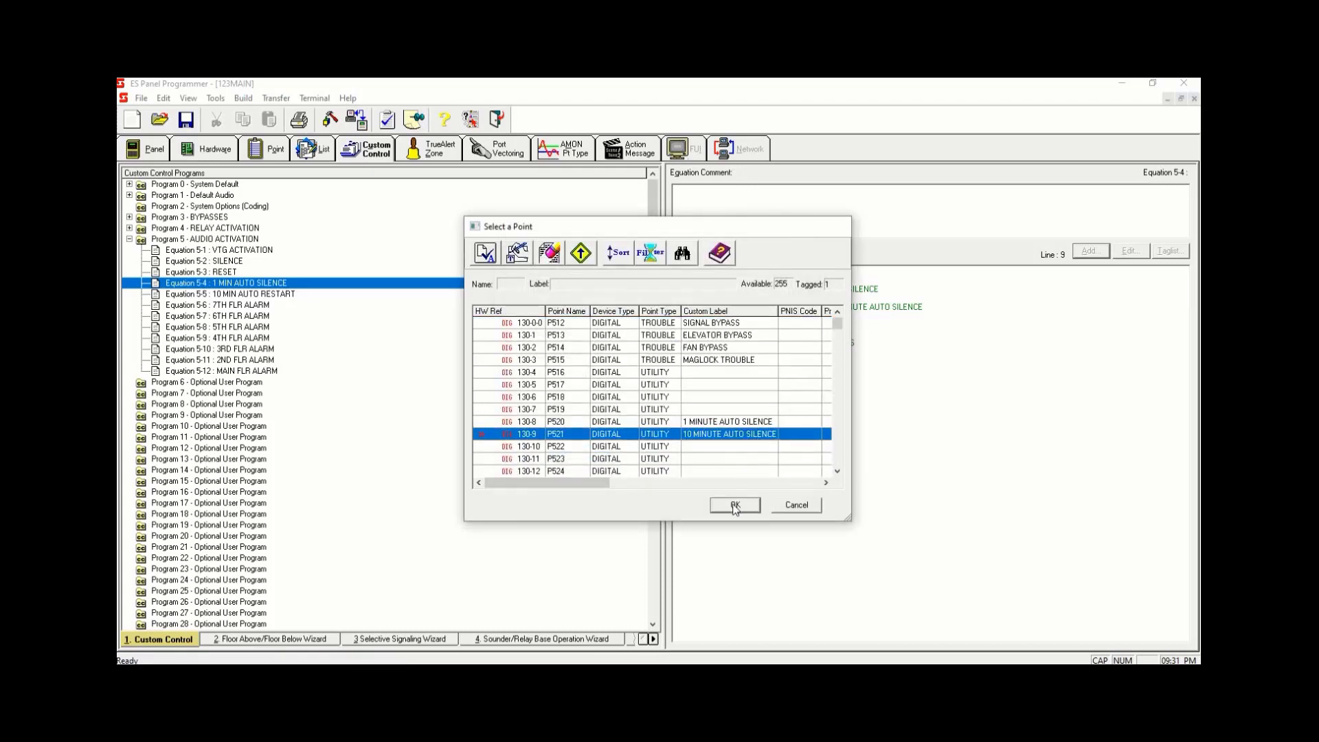
pyautogui.click(735, 505)
pyautogui.click(805, 445)
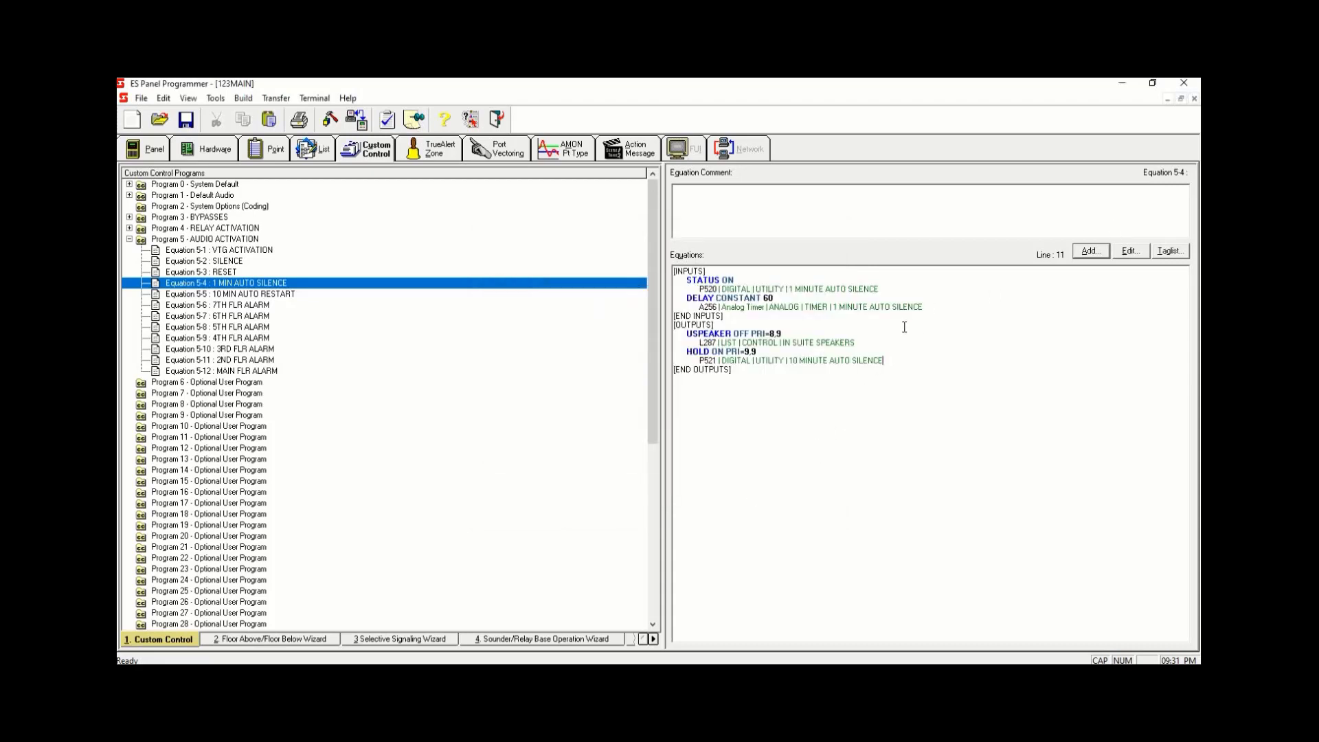
# - Add another HOLD output line with the OFF qualifier and priorities of 9
pyautogui.click(883, 335)
pyautogui.click(1090, 250)
pyautogui.click(761, 445)
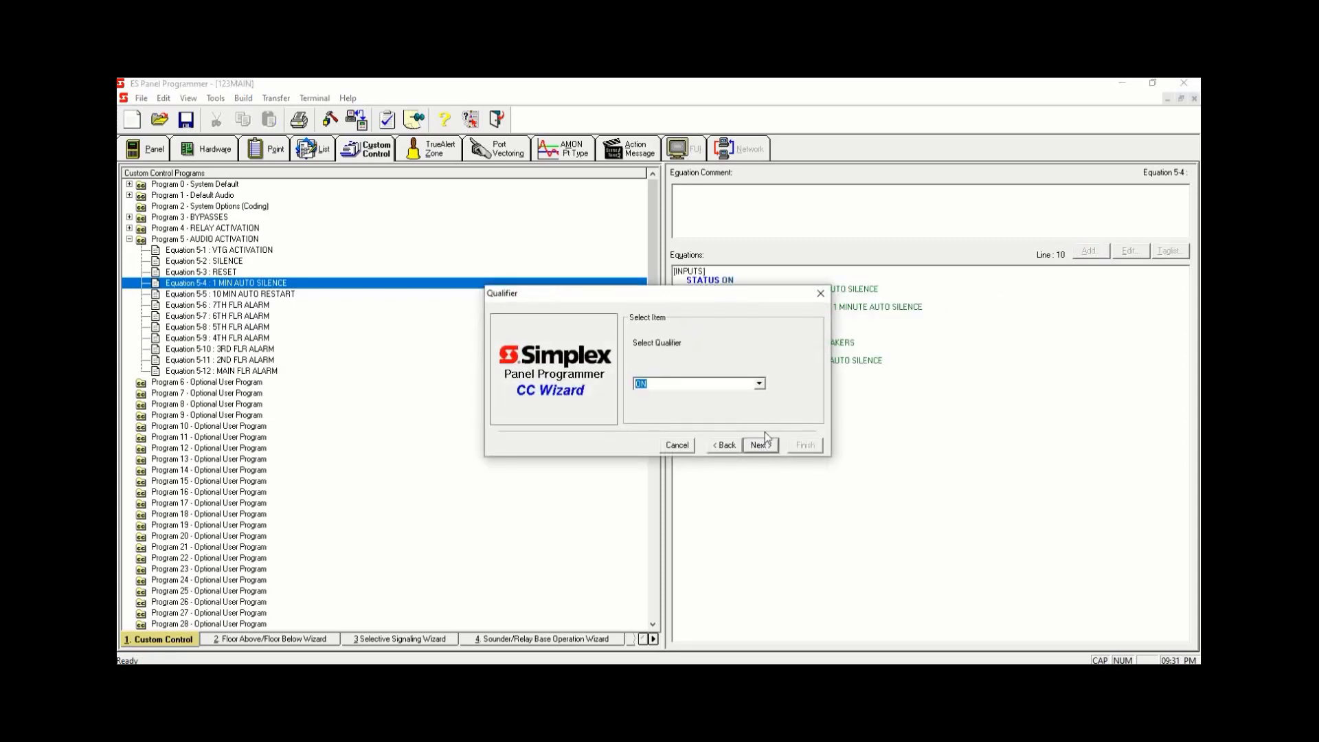
pyautogui.write('OFF')
pyautogui.click(760, 445)
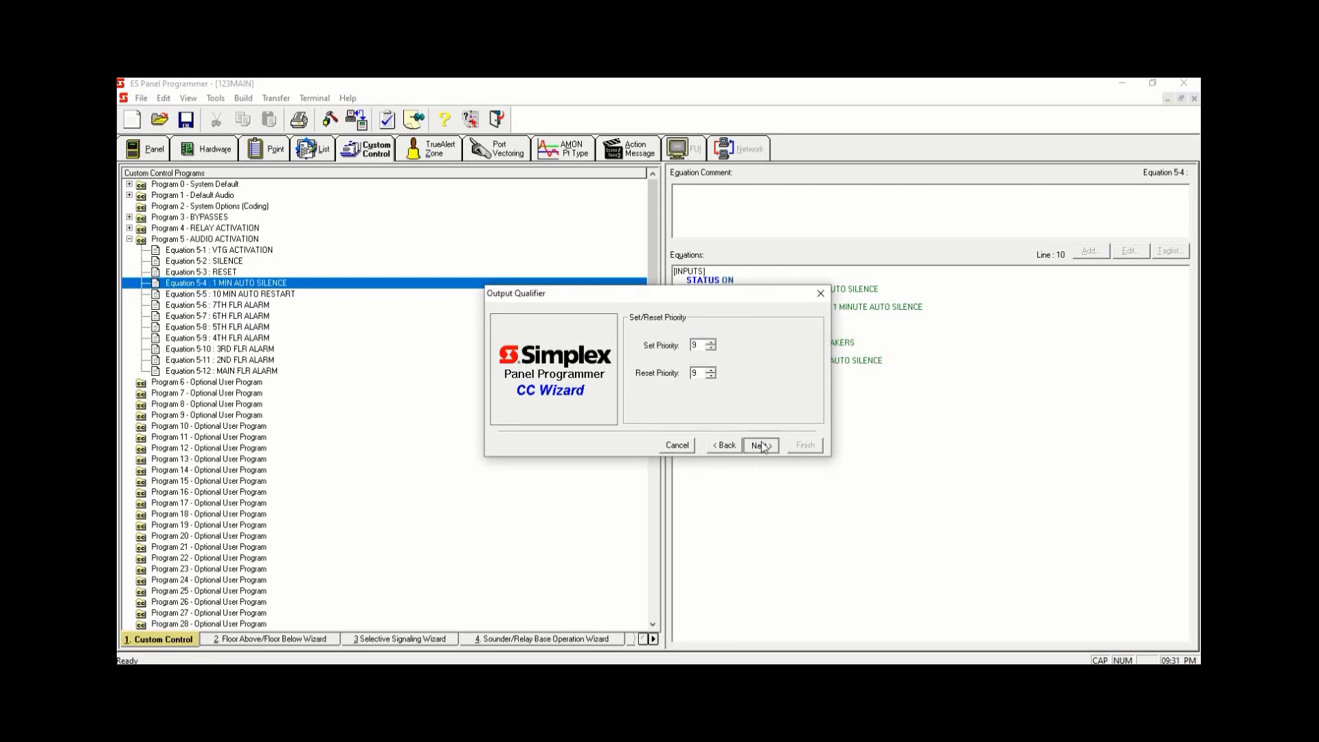
pyautogui.click(761, 445)
# - Pick P520 1 MINUTE AUTO SILENCE from the tag list as the point for the HOLD OFF output
pyautogui.click(727, 410)
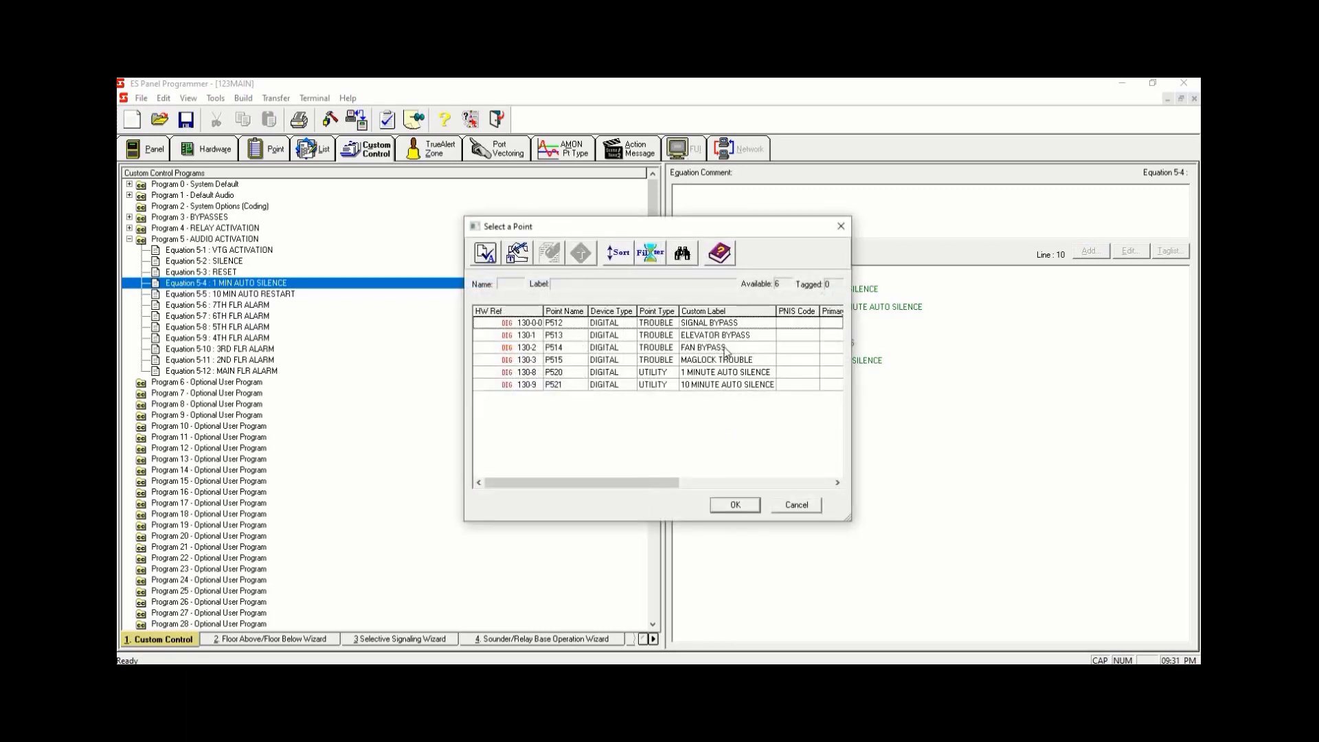
pyautogui.click(735, 385)
pyautogui.click(779, 372)
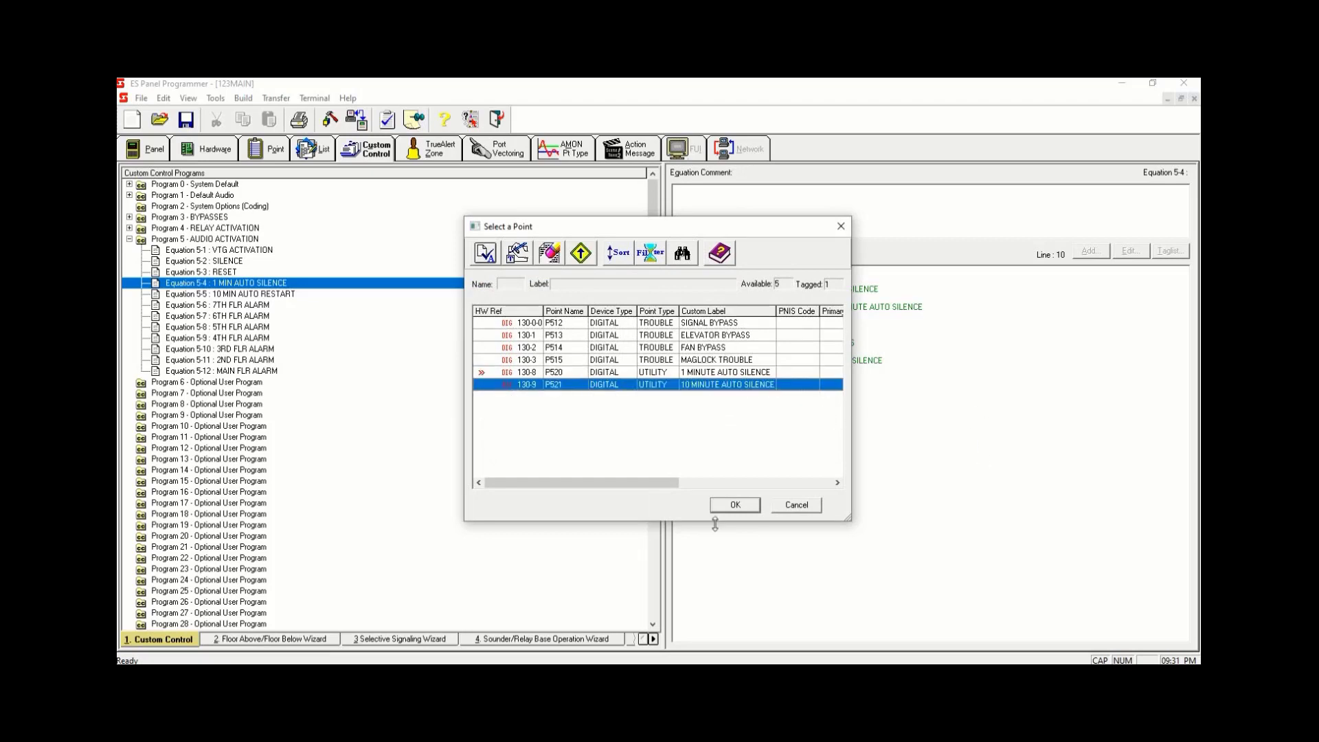
pyautogui.click(735, 505)
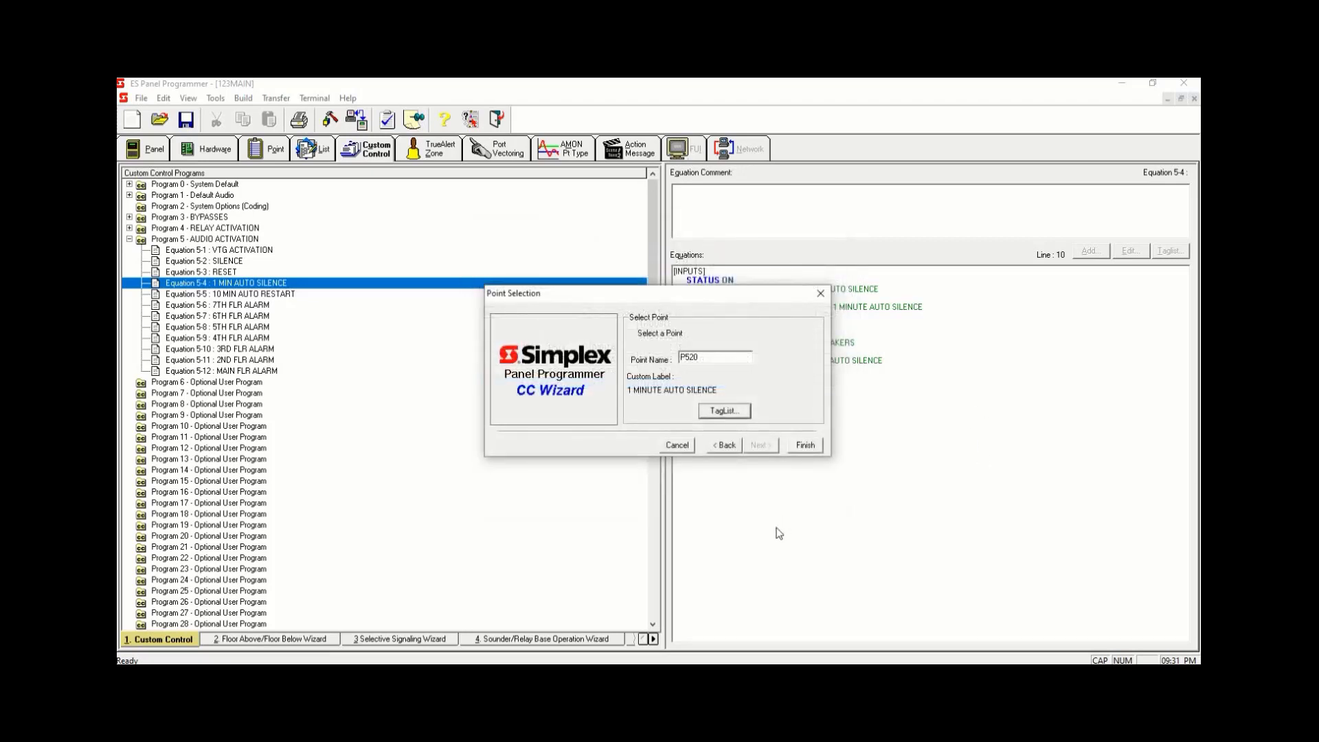
pyautogui.click(801, 447)
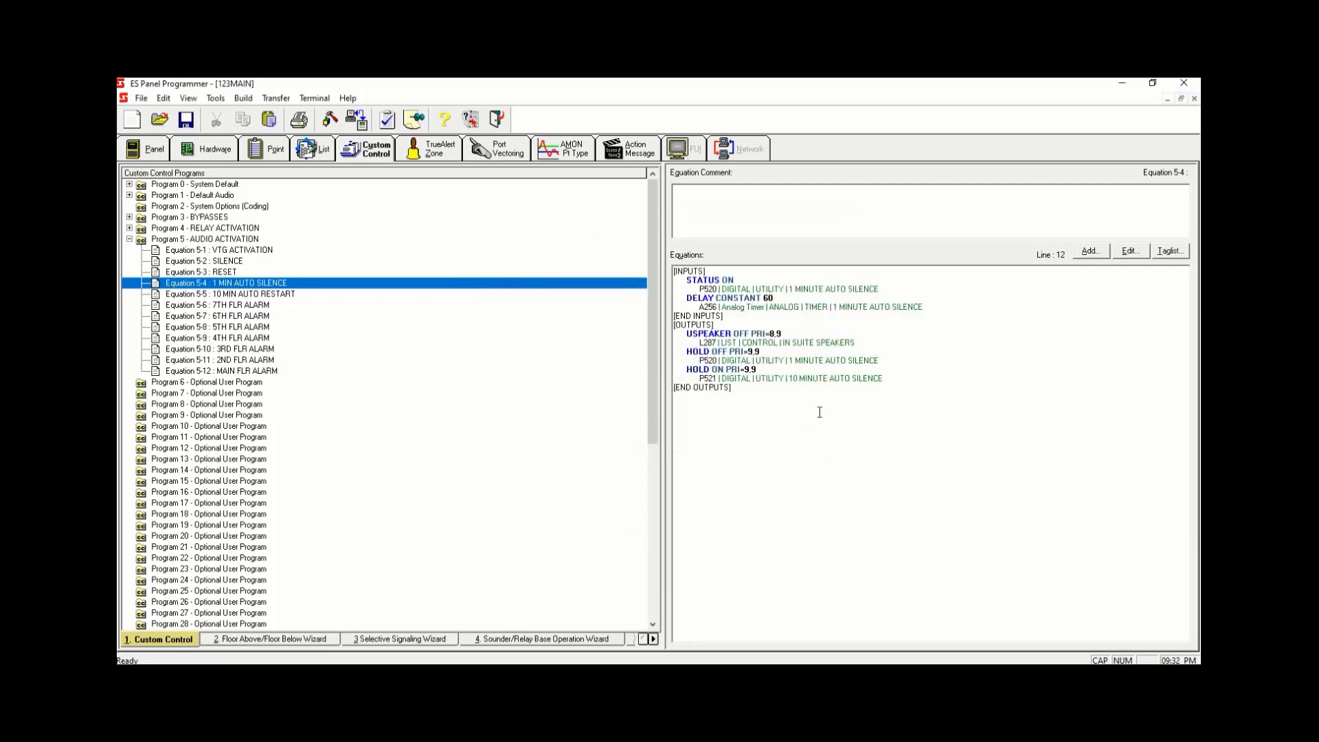
# - Review the two HOLD output lines in the Equation 5-4 listing
pyautogui.moveTo(873, 342); pyautogui.dragTo(589, 319)
pyautogui.moveTo(881, 361); pyautogui.dragTo(677, 349)
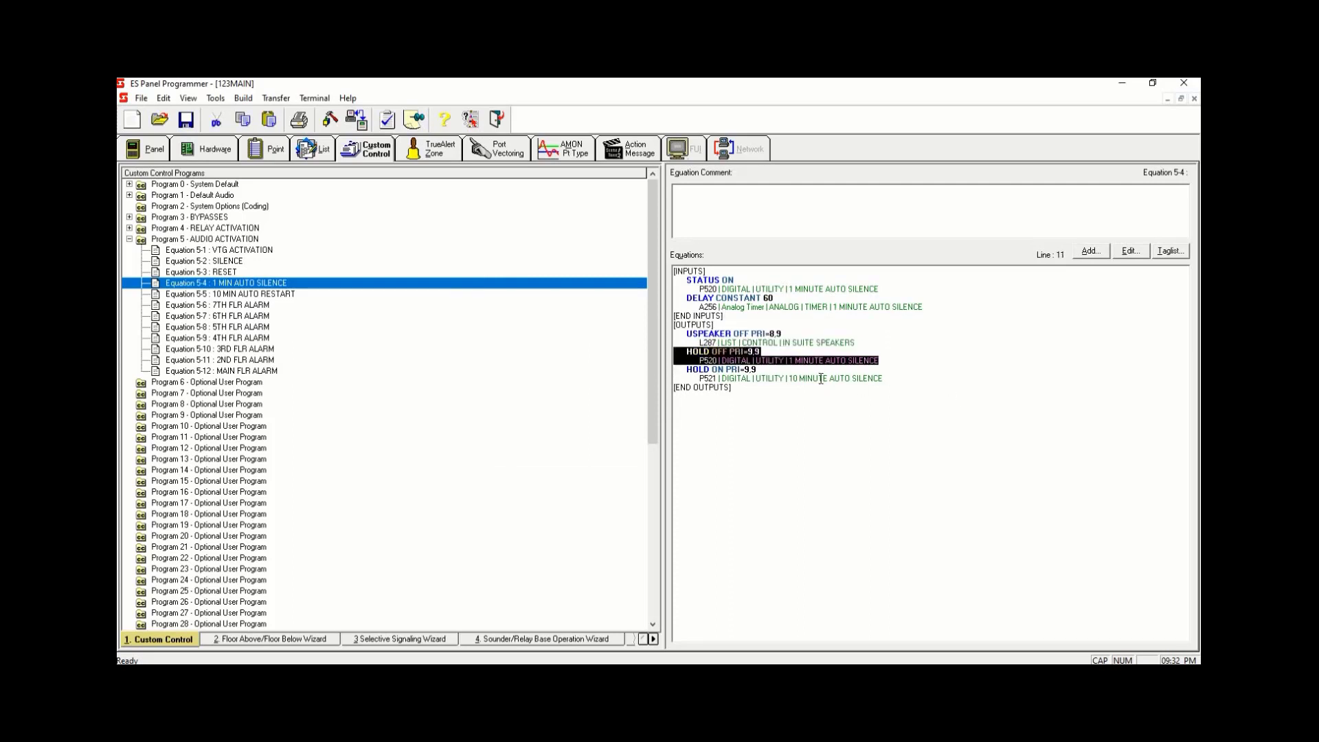
pyautogui.moveTo(887, 379); pyautogui.dragTo(680, 371)
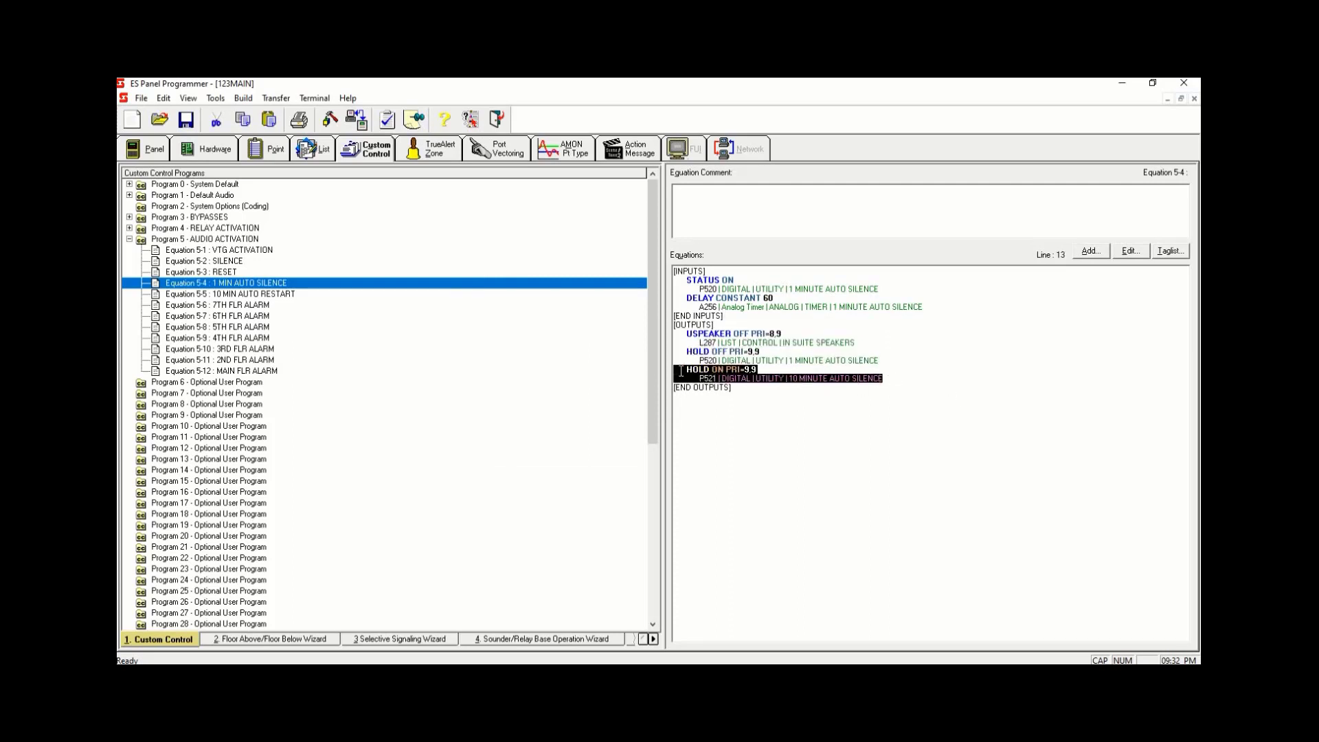
pyautogui.click(786, 447)
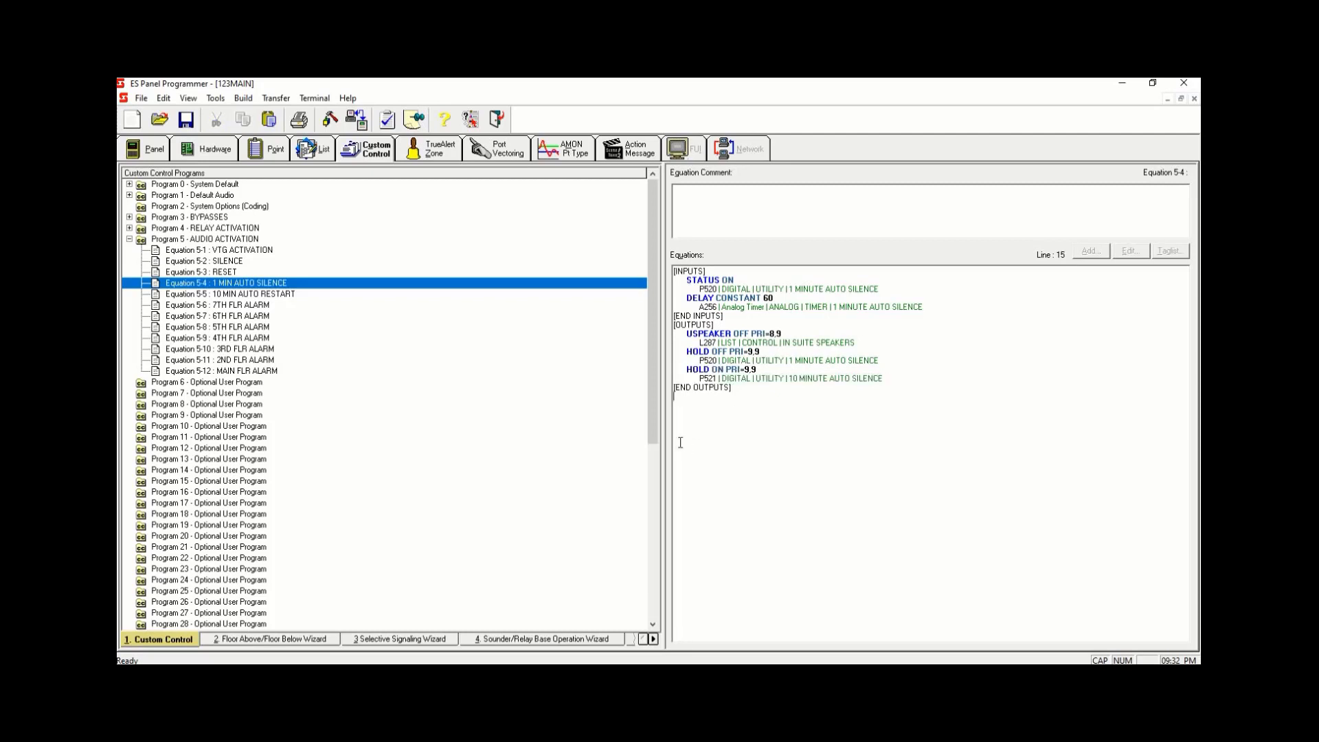
# - In Equation 5-5 10 MIN AUTO RESTART, add a Point Status input with the ON qualifier on point P521
pyautogui.click(331, 294)
pyautogui.click(720, 272)
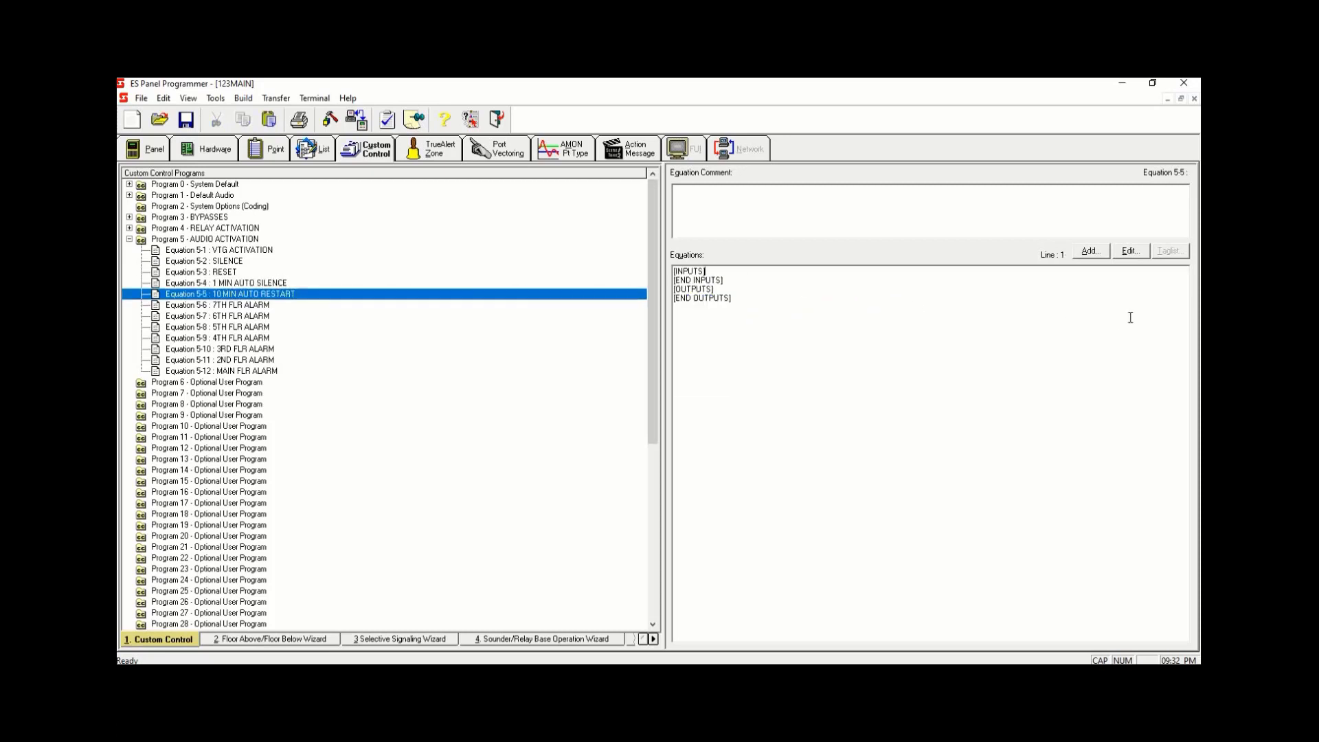
pyautogui.click(1091, 250)
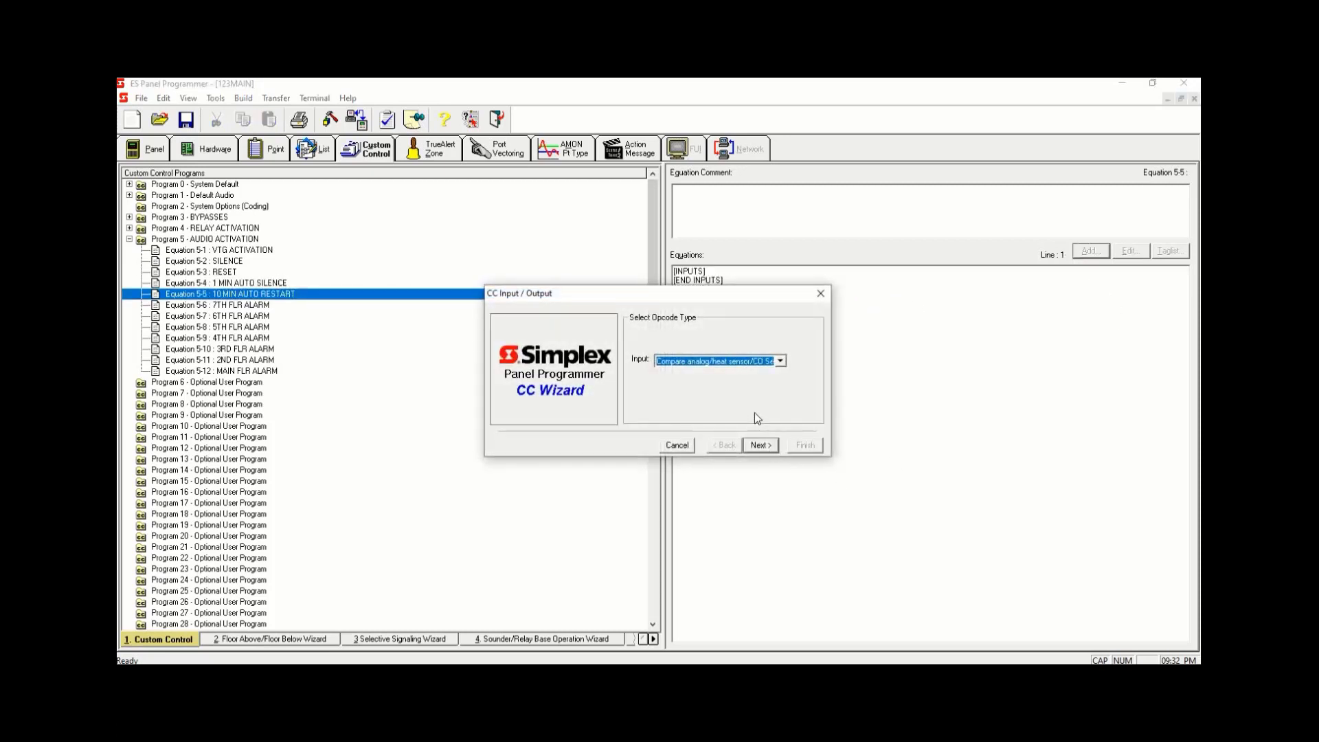
pyautogui.write('Point Status')
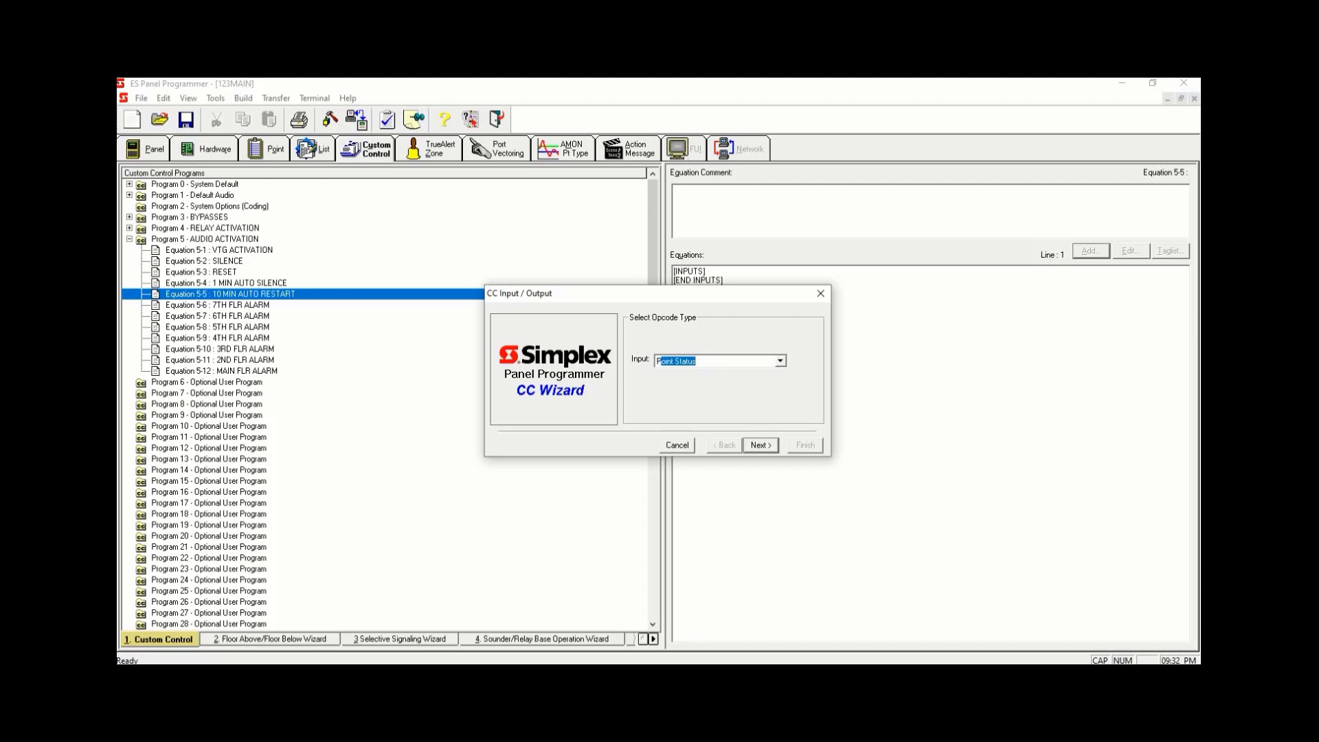
pyautogui.click(760, 445)
pyautogui.click(760, 445)
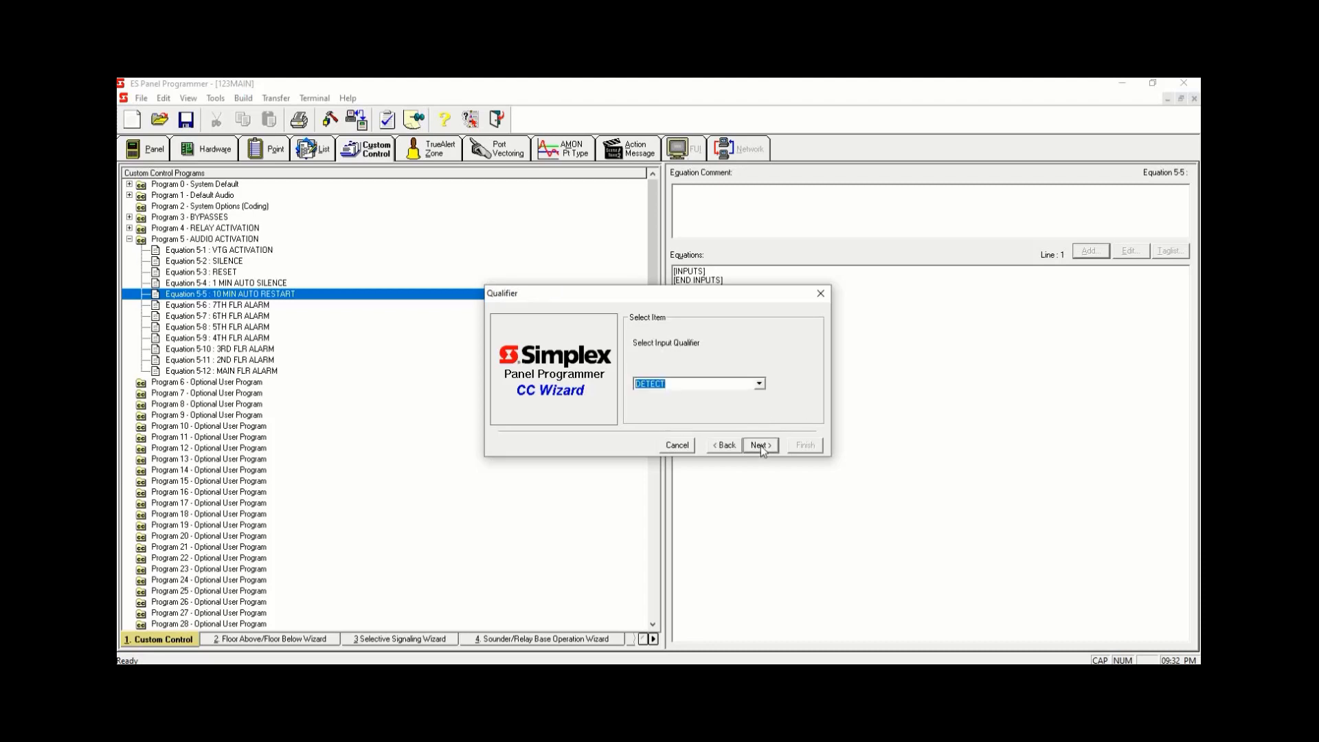
pyautogui.write('ON')
pyautogui.click(758, 446)
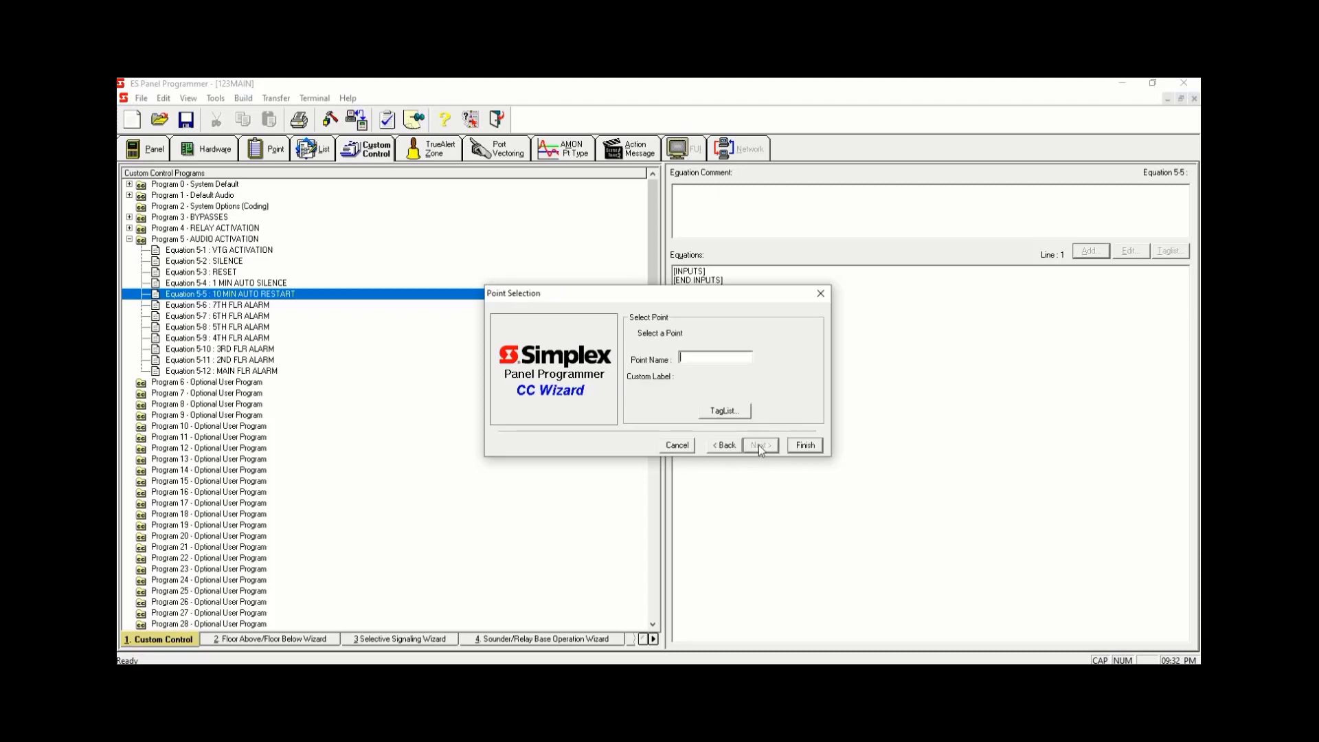
pyautogui.write('P521')
pyautogui.click(796, 445)
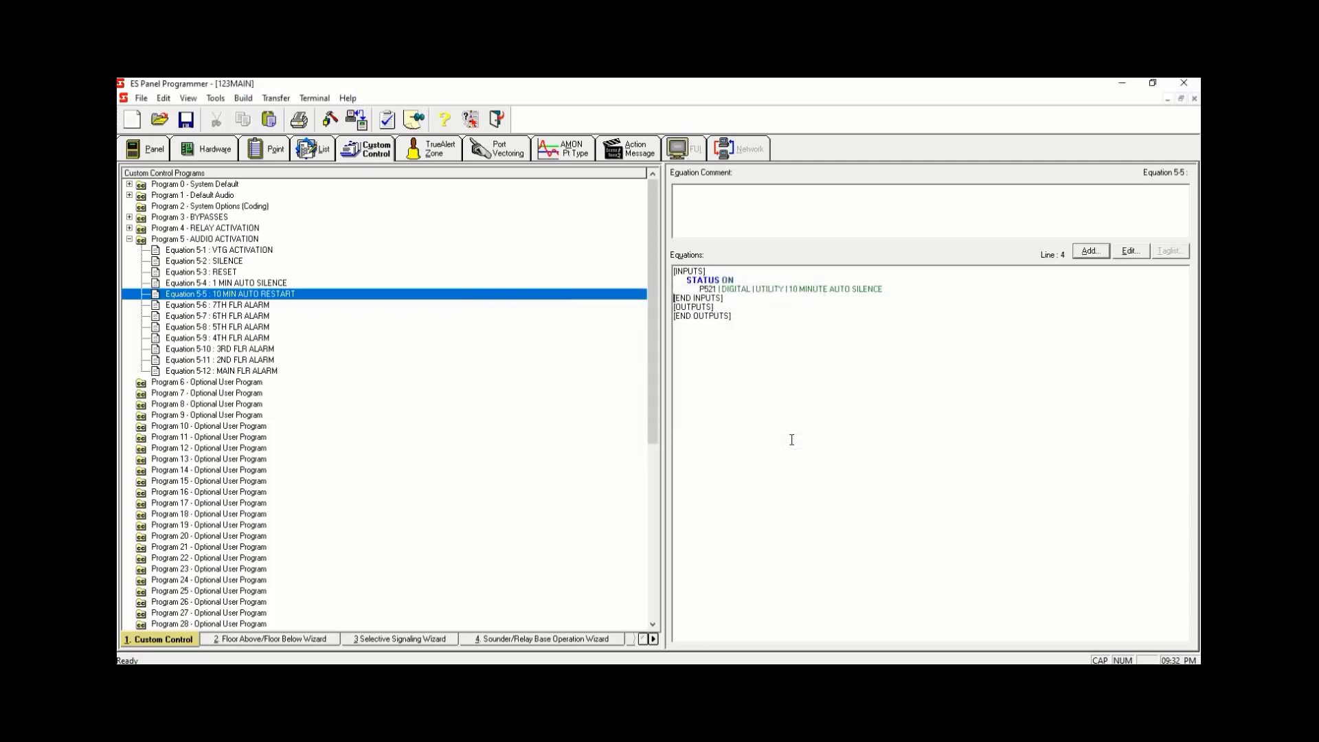
# - Add a Delay output actions input line with a constant of 600 seconds
pyautogui.click(889, 289)
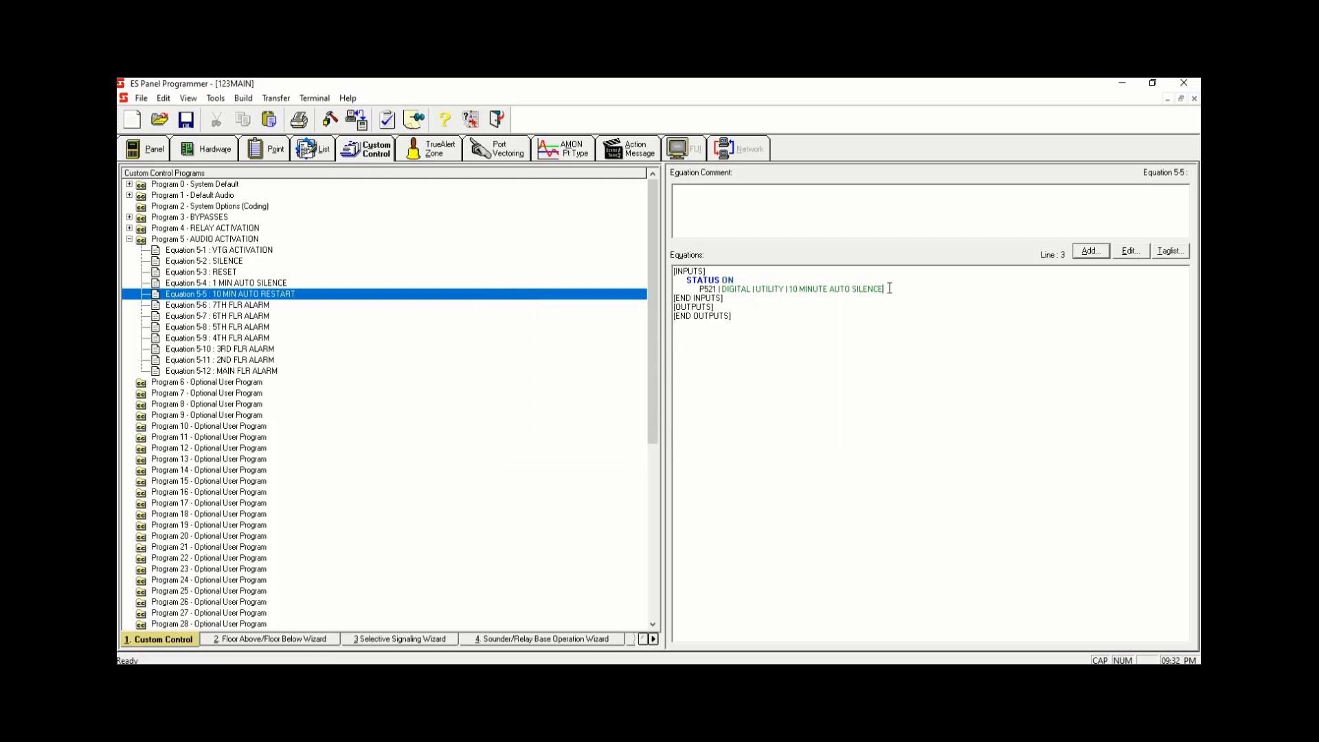
pyautogui.click(1090, 251)
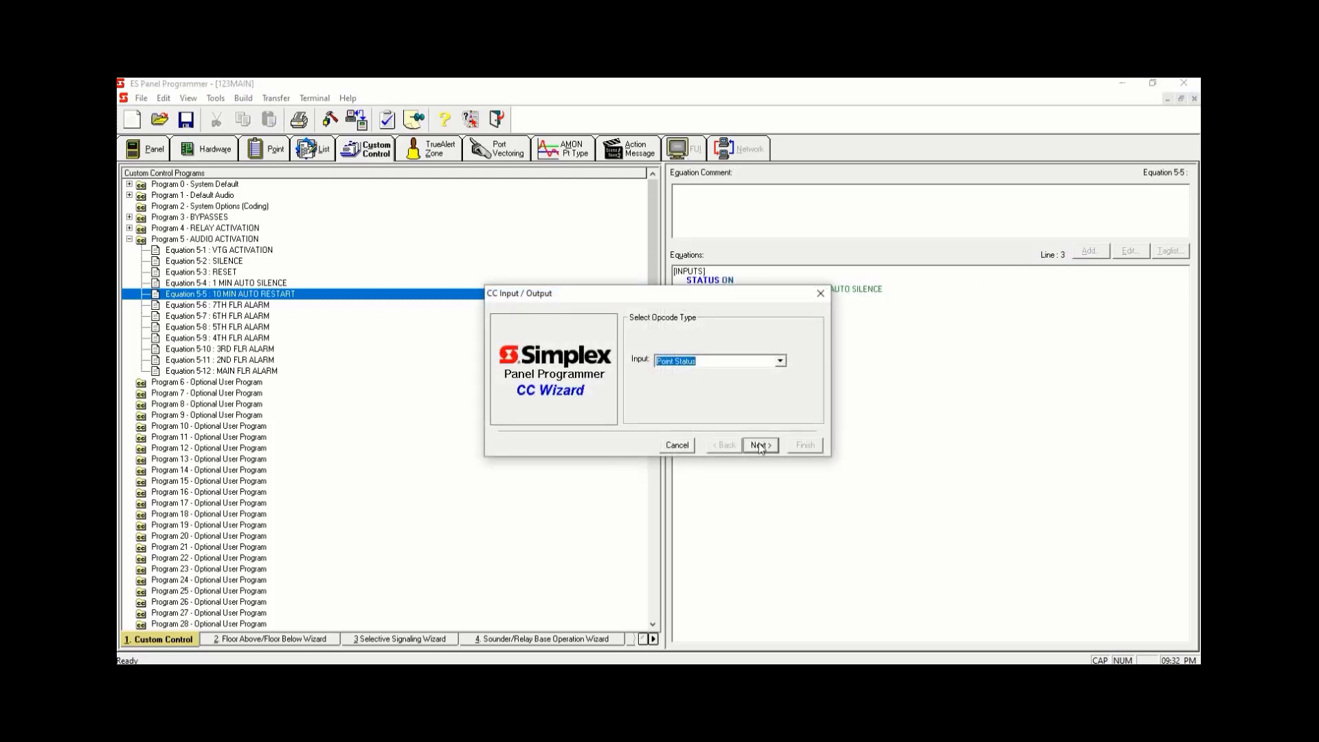
pyautogui.click(780, 360)
pyautogui.click(812, 406)
pyautogui.click(780, 361)
pyautogui.moveTo(804, 396); pyautogui.dragTo(803, 412)
pyautogui.click(741, 424)
pyautogui.click(761, 445)
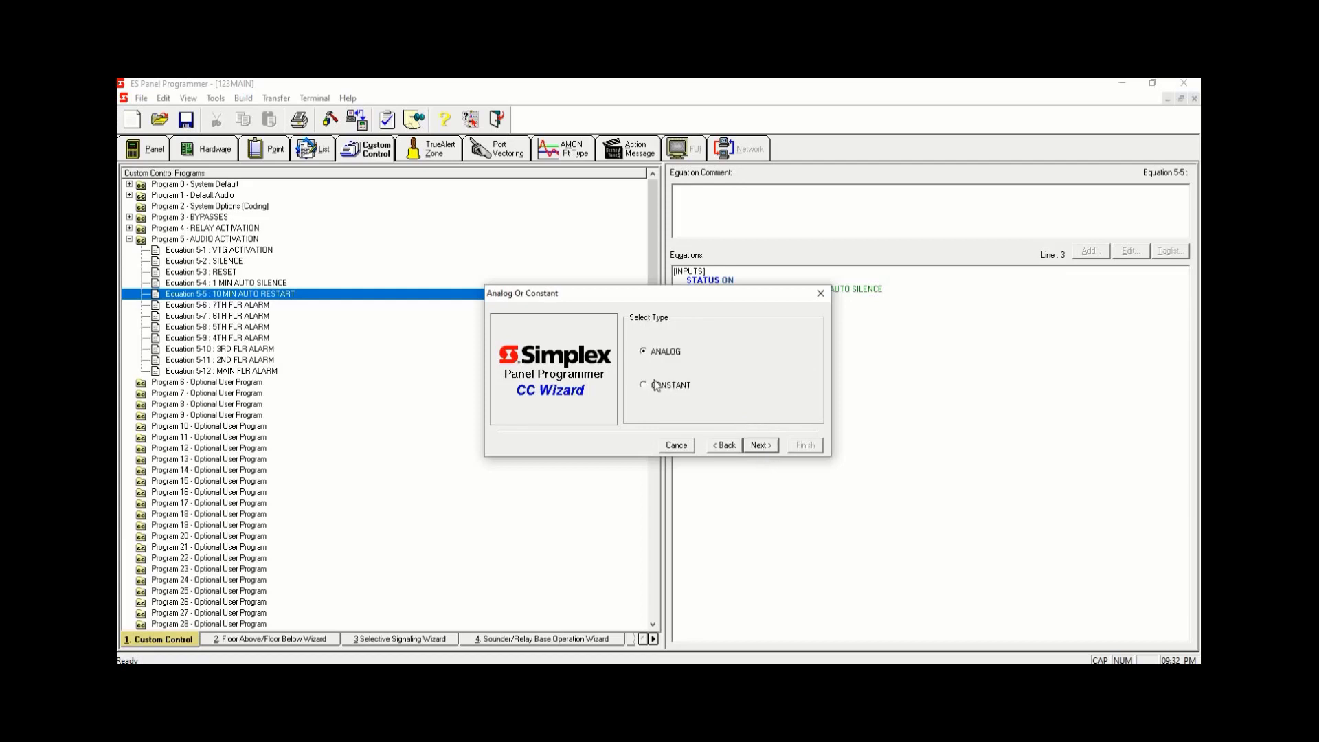
pyautogui.click(644, 386)
pyautogui.click(761, 445)
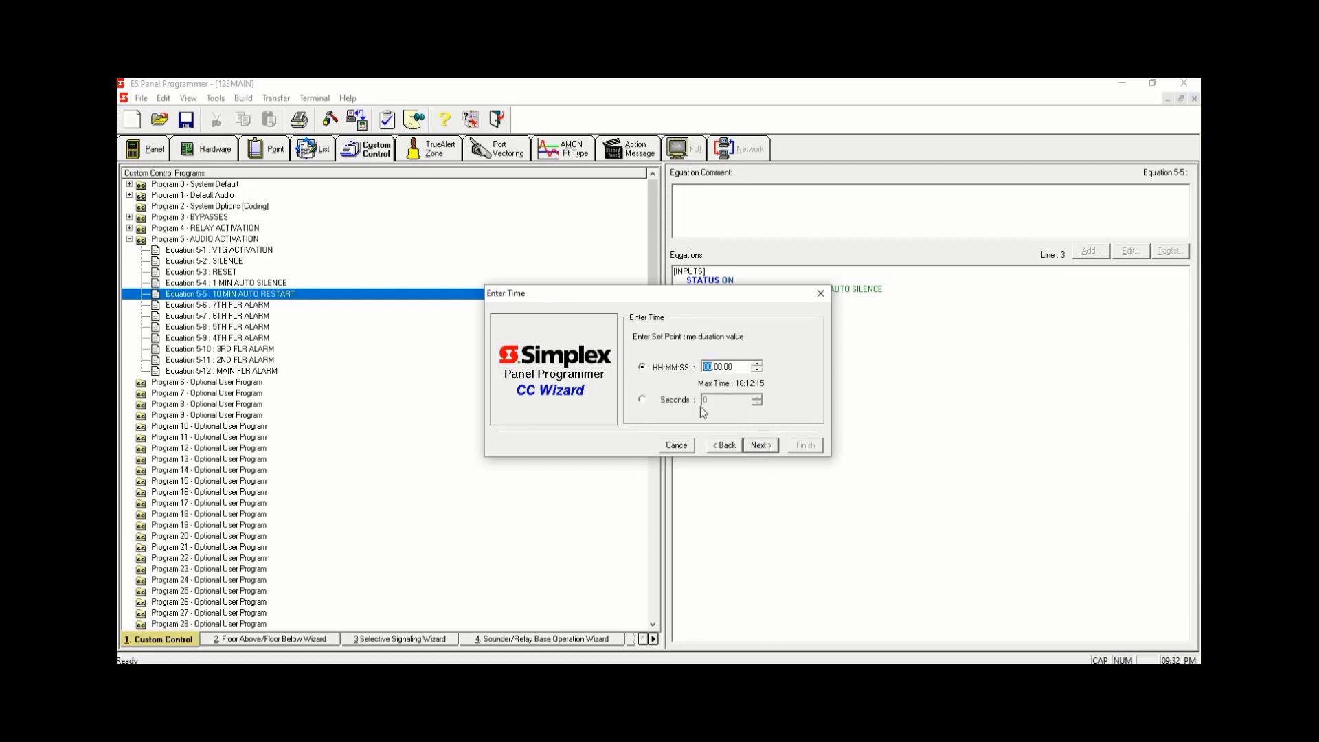
pyautogui.click(646, 400)
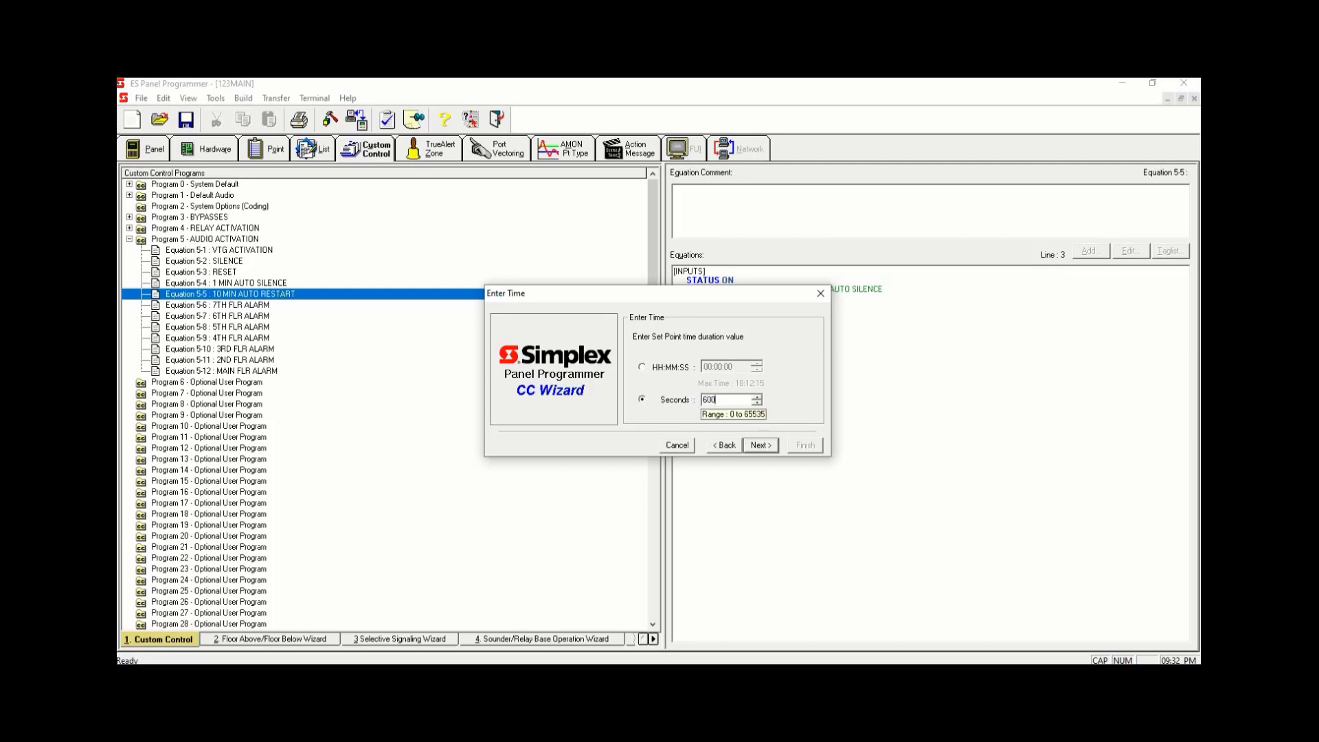
pyautogui.click(761, 446)
# - Tag analog timer A257 10 MINUTE AUTO RESTART in the timer list for the Delay input
pyautogui.click(735, 415)
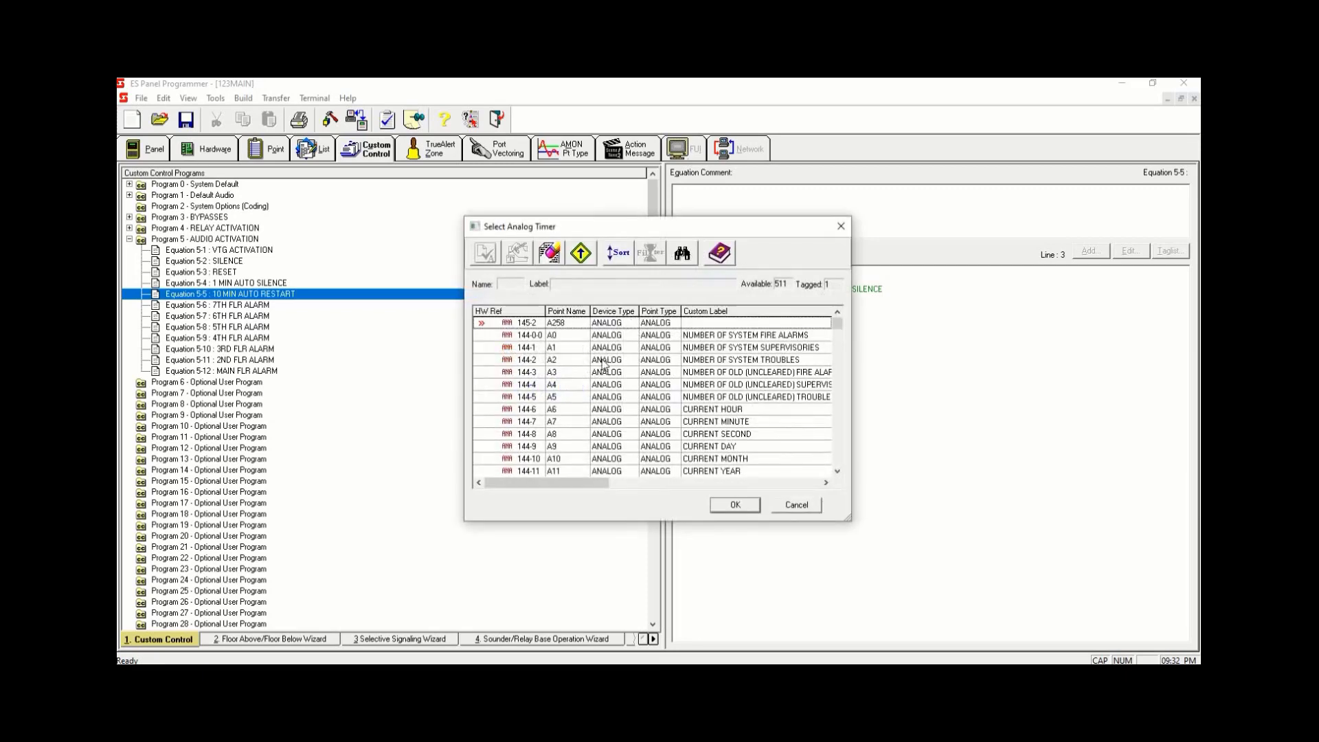
pyautogui.click(641, 329)
pyautogui.press('space')
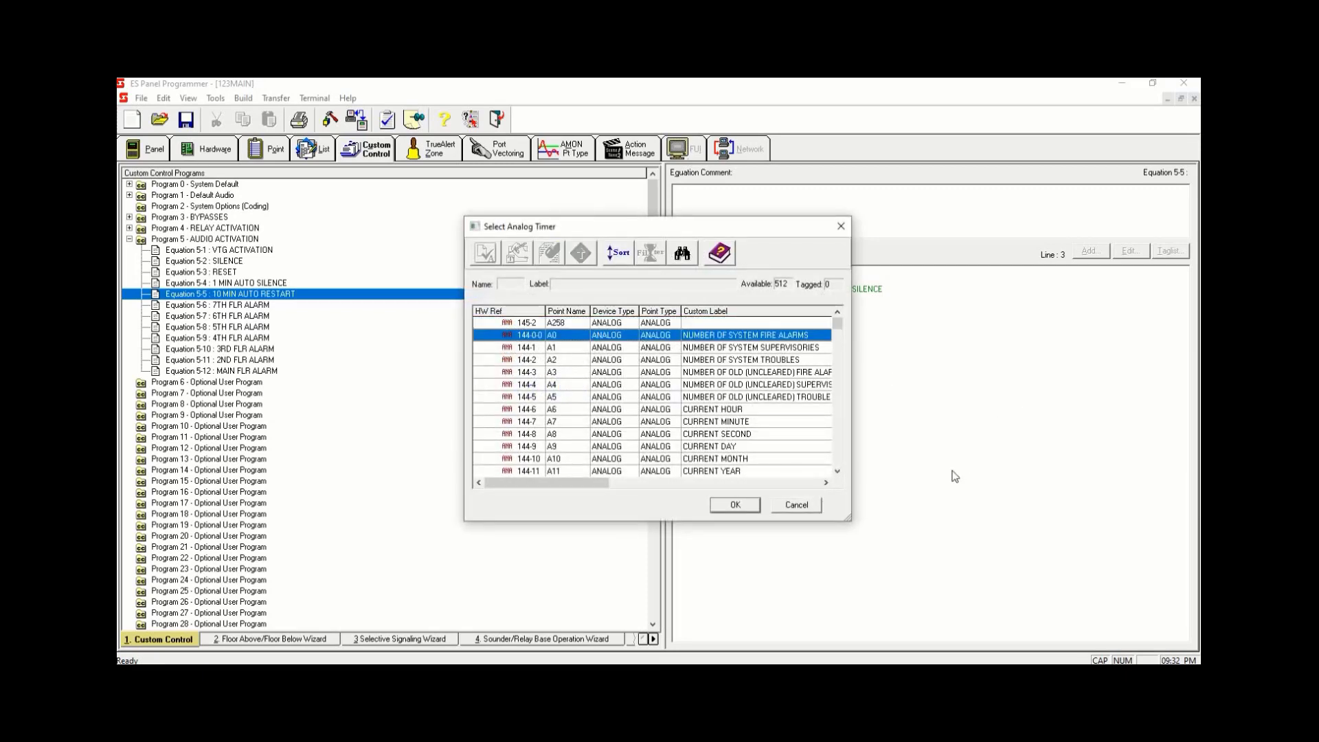
pyautogui.moveTo(838, 325); pyautogui.dragTo(839, 392)
pyautogui.click(779, 461)
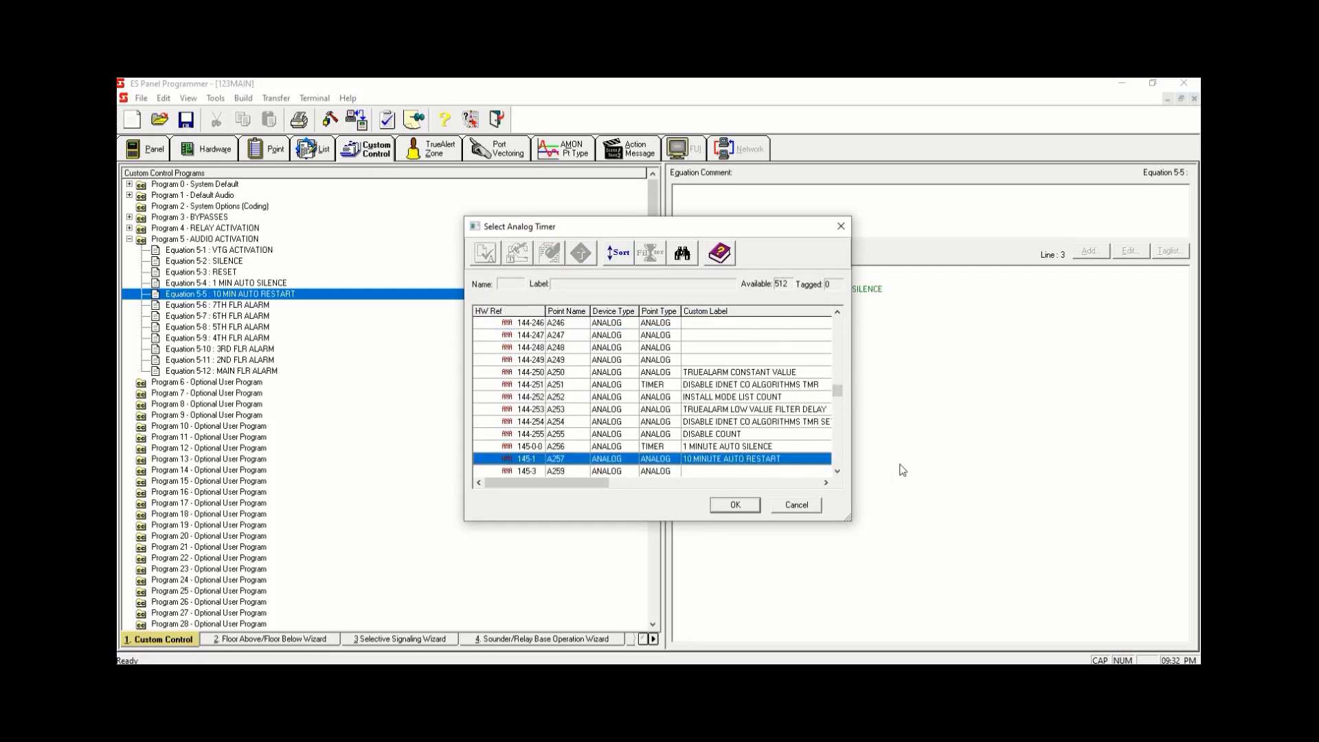
pyautogui.press('space')
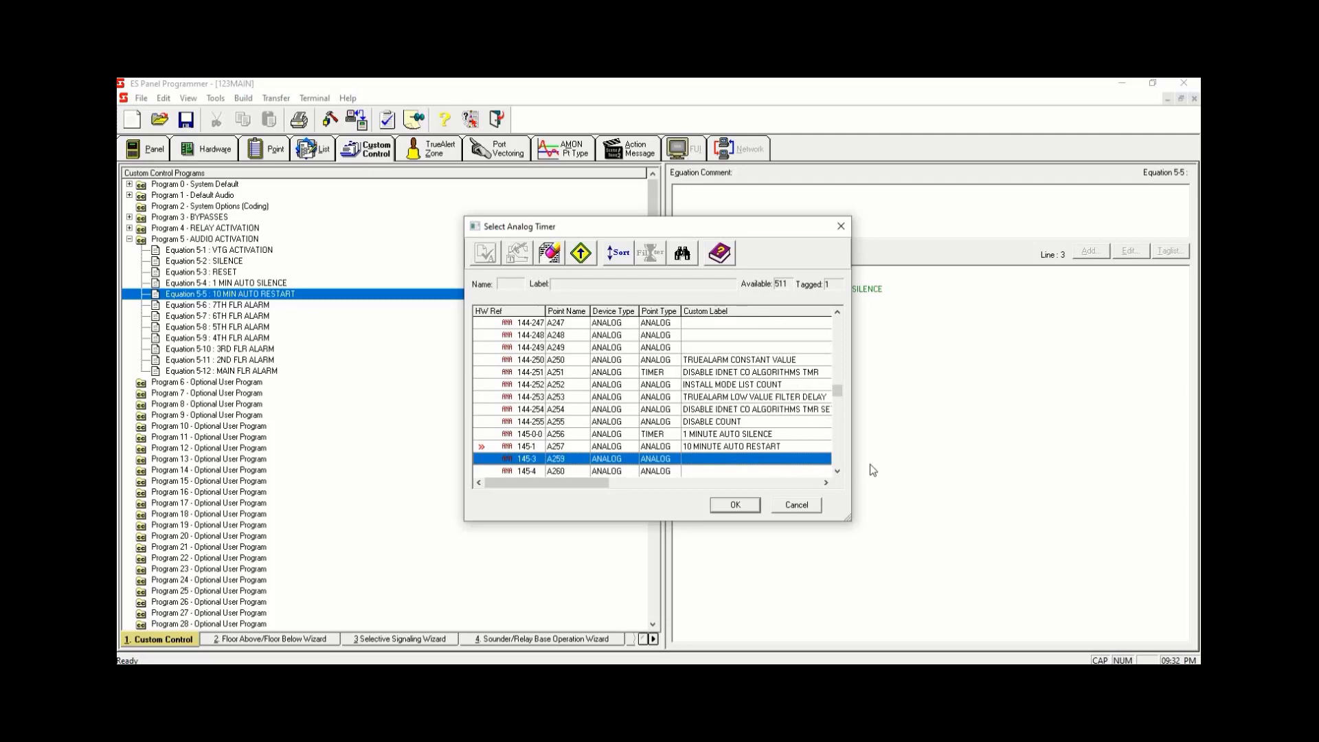
pyautogui.click(770, 450)
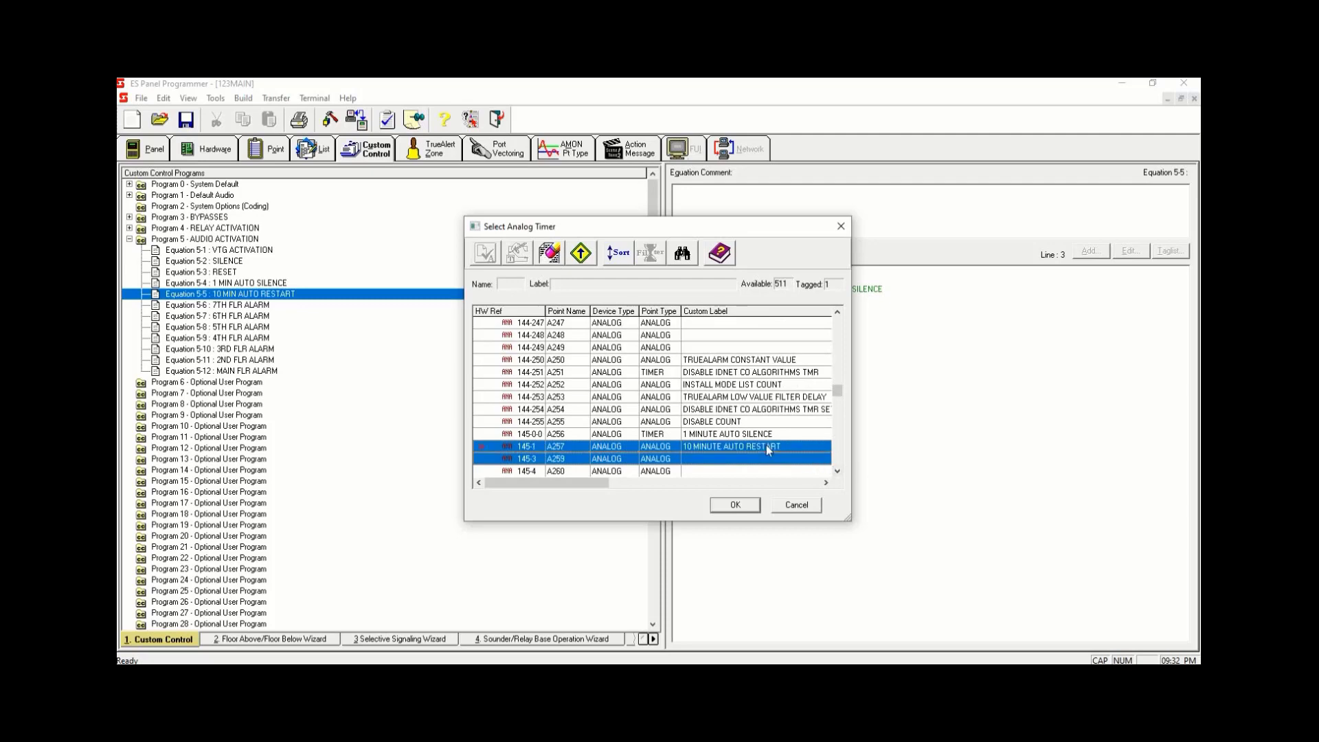
# - Set A257's point type to TIMER and confirm it as the Delay timer for Equation 5-5
pyautogui.doubleClick(665, 447)
pyautogui.click(653, 357)
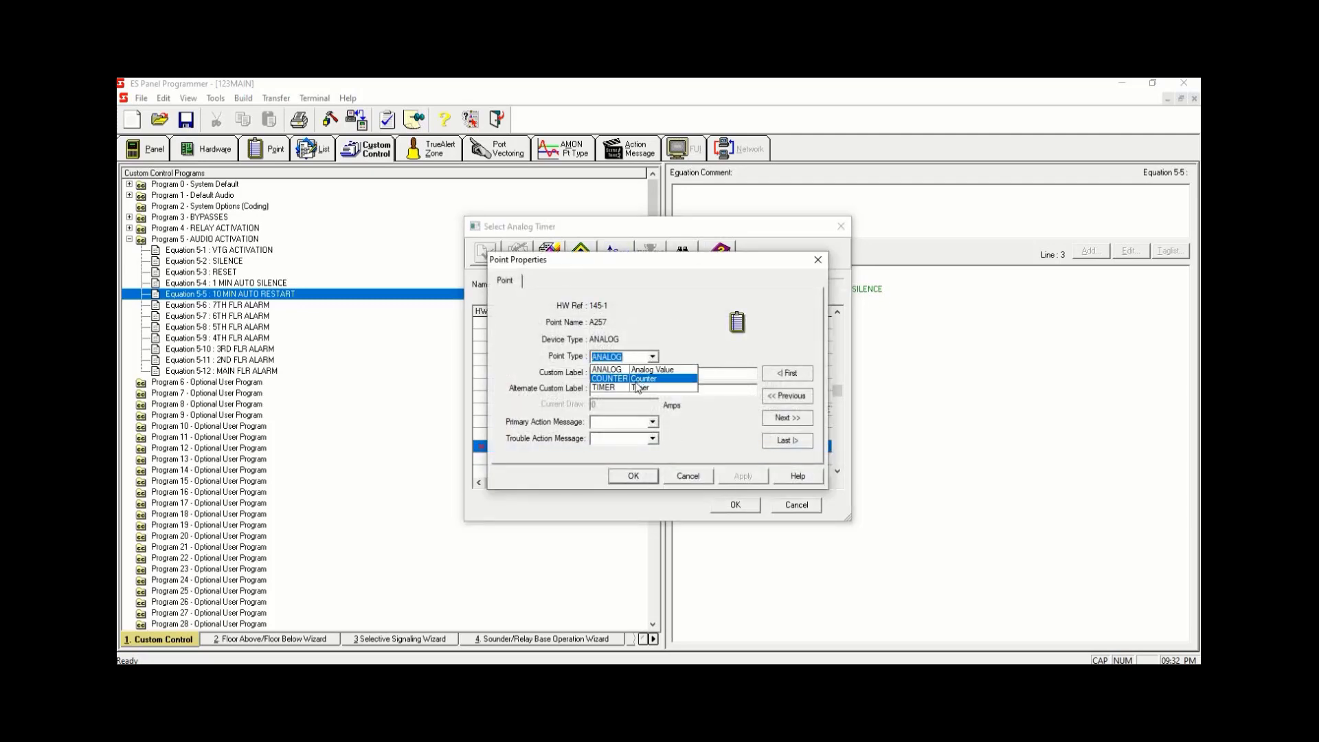
pyautogui.click(653, 358)
pyautogui.click(656, 357)
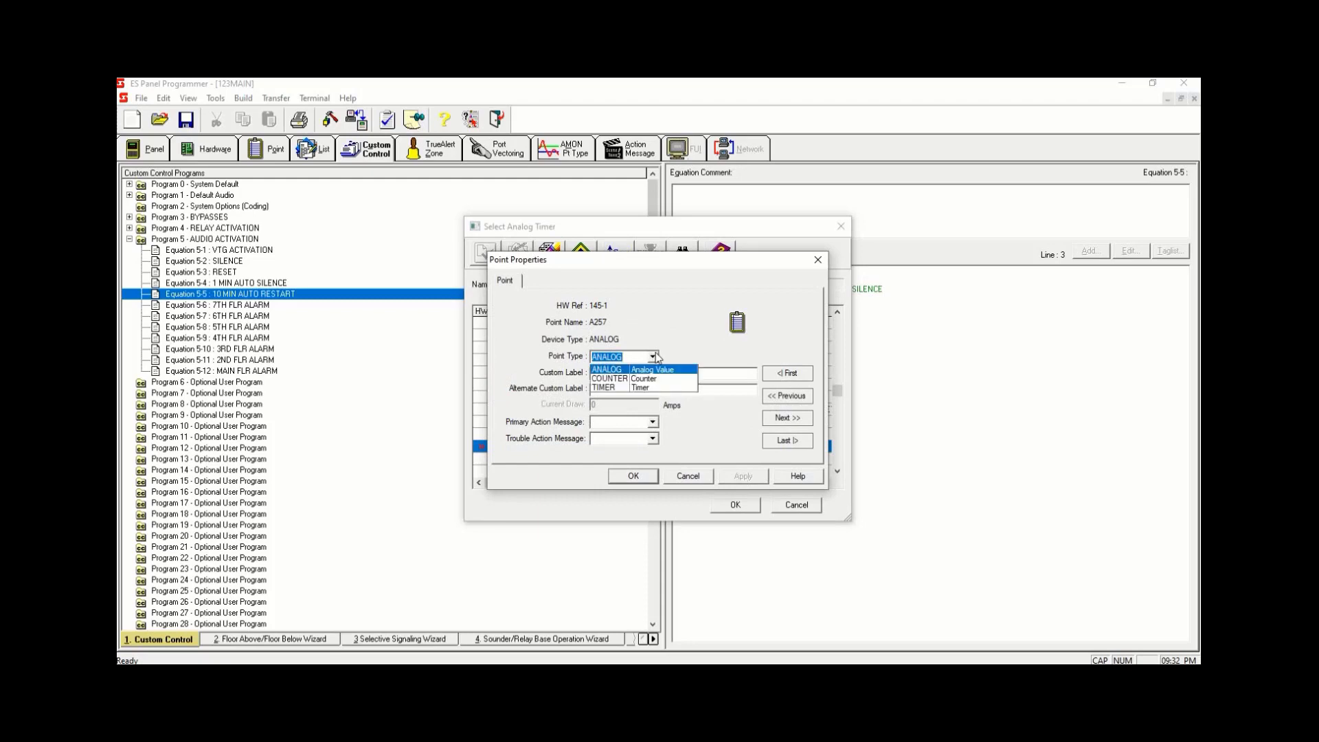
pyautogui.click(620, 387)
pyautogui.click(747, 477)
pyautogui.click(642, 477)
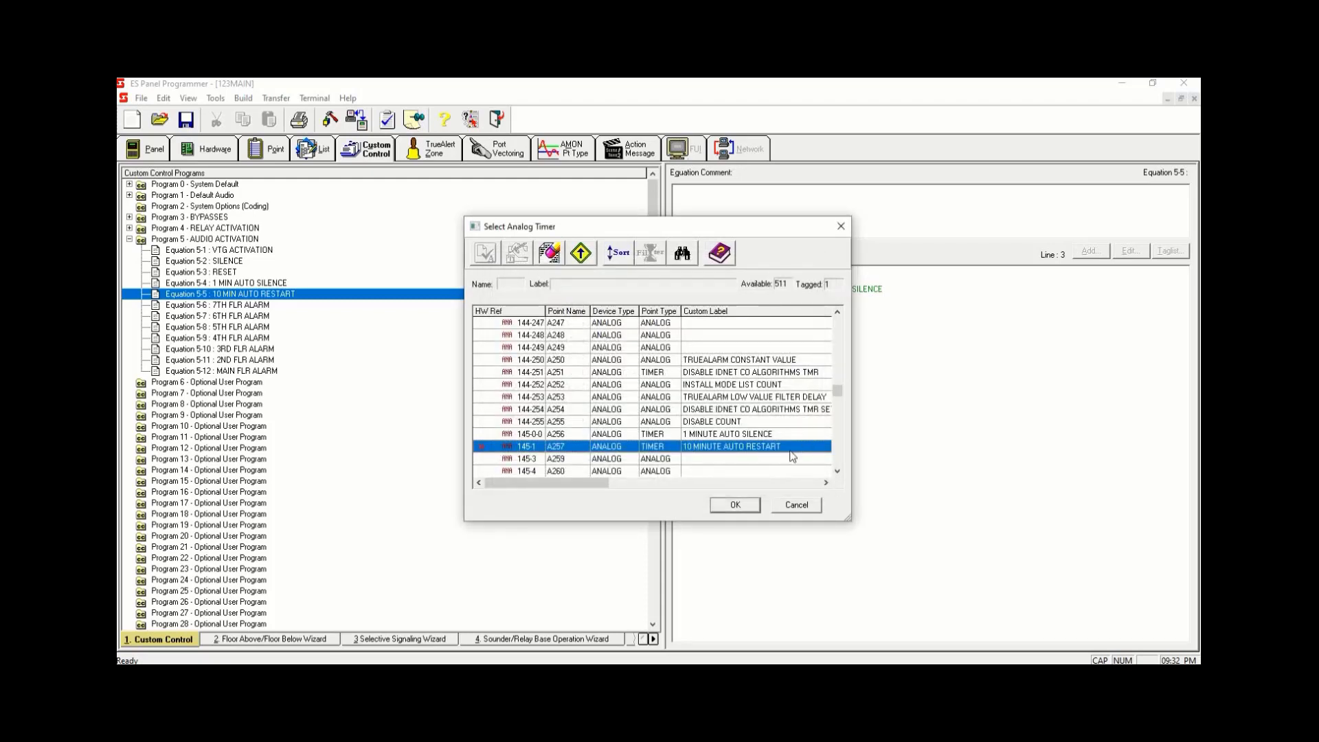
pyautogui.click(750, 511)
pyautogui.click(809, 450)
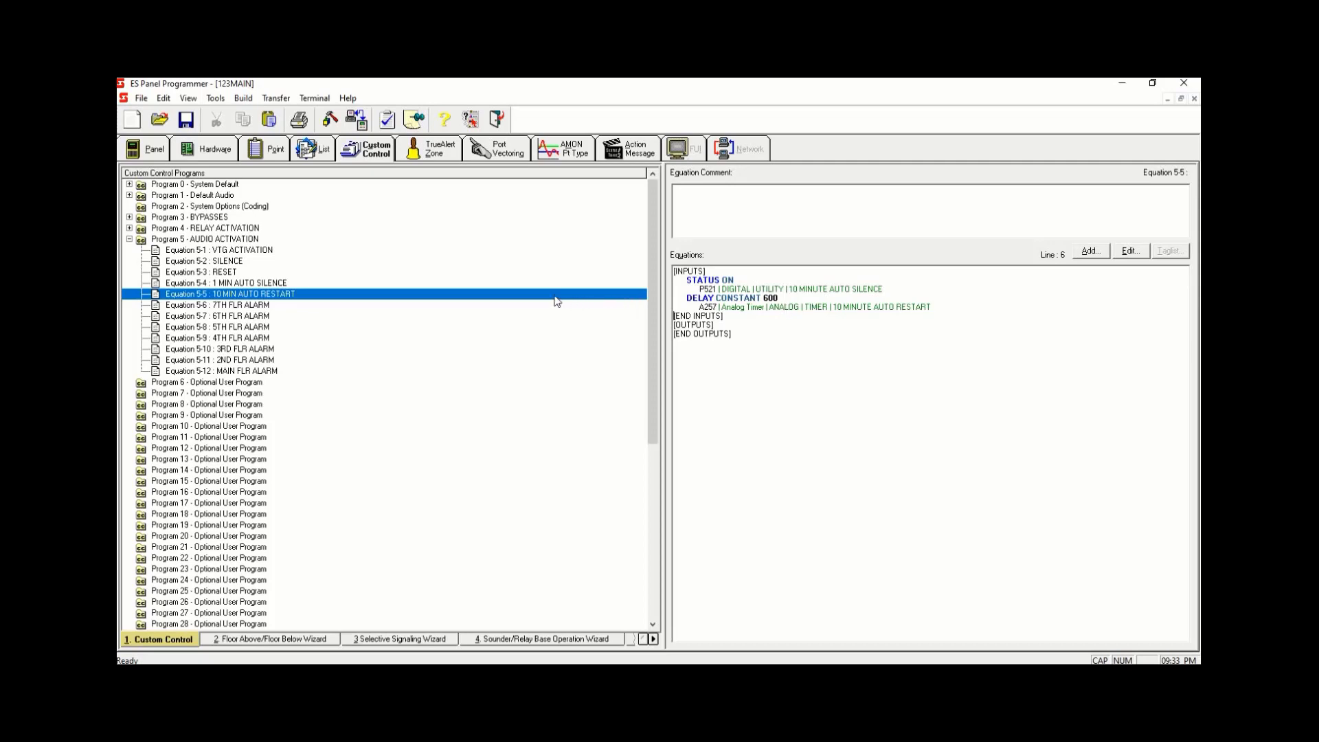
# - Copy the four output lines from Equation 5-4 1 MIN AUTO SILENCE
pyautogui.click(318, 285)
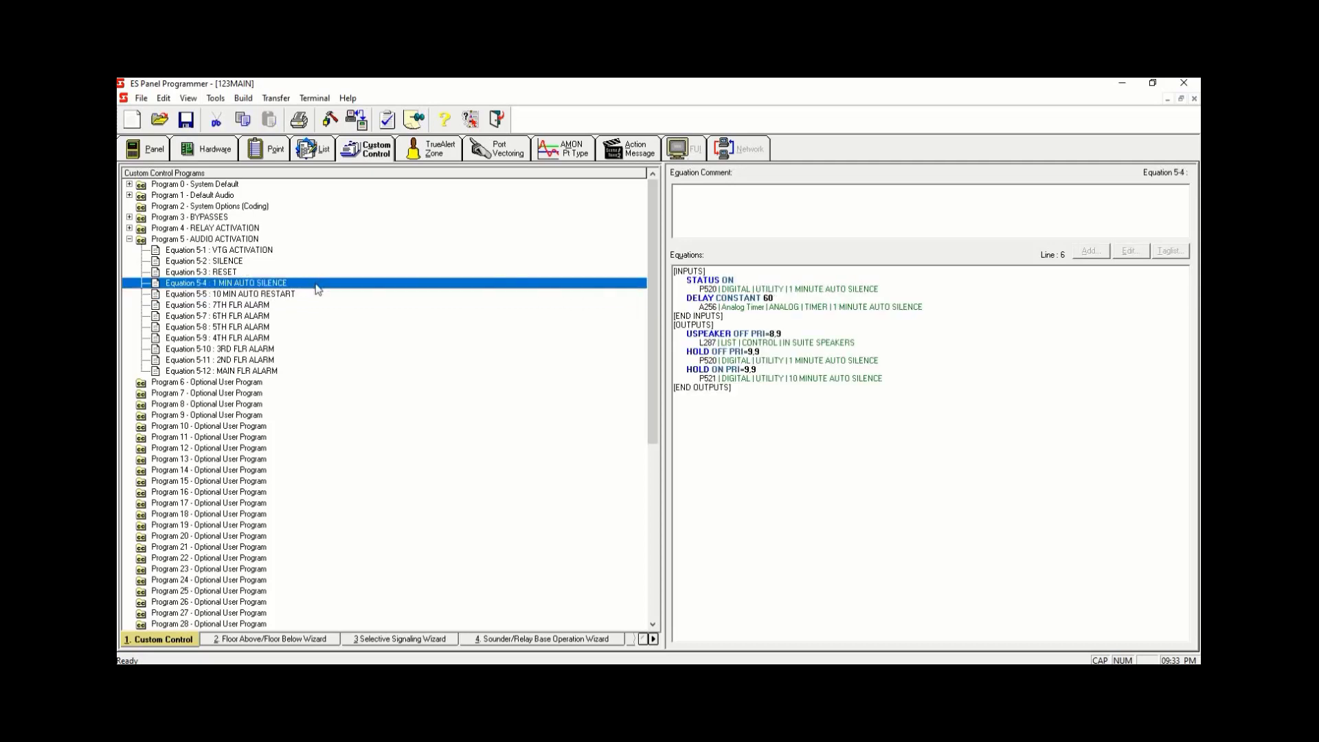
pyautogui.click(311, 295)
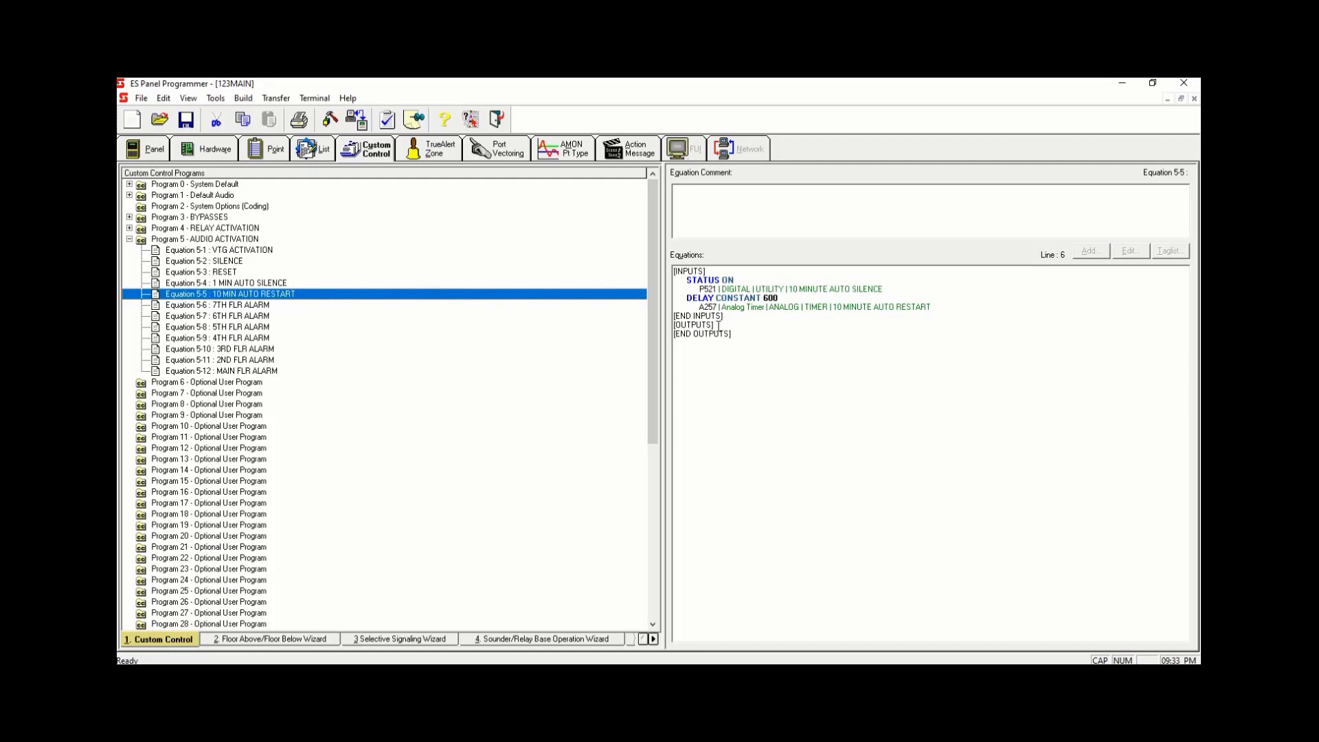
pyautogui.click(301, 283)
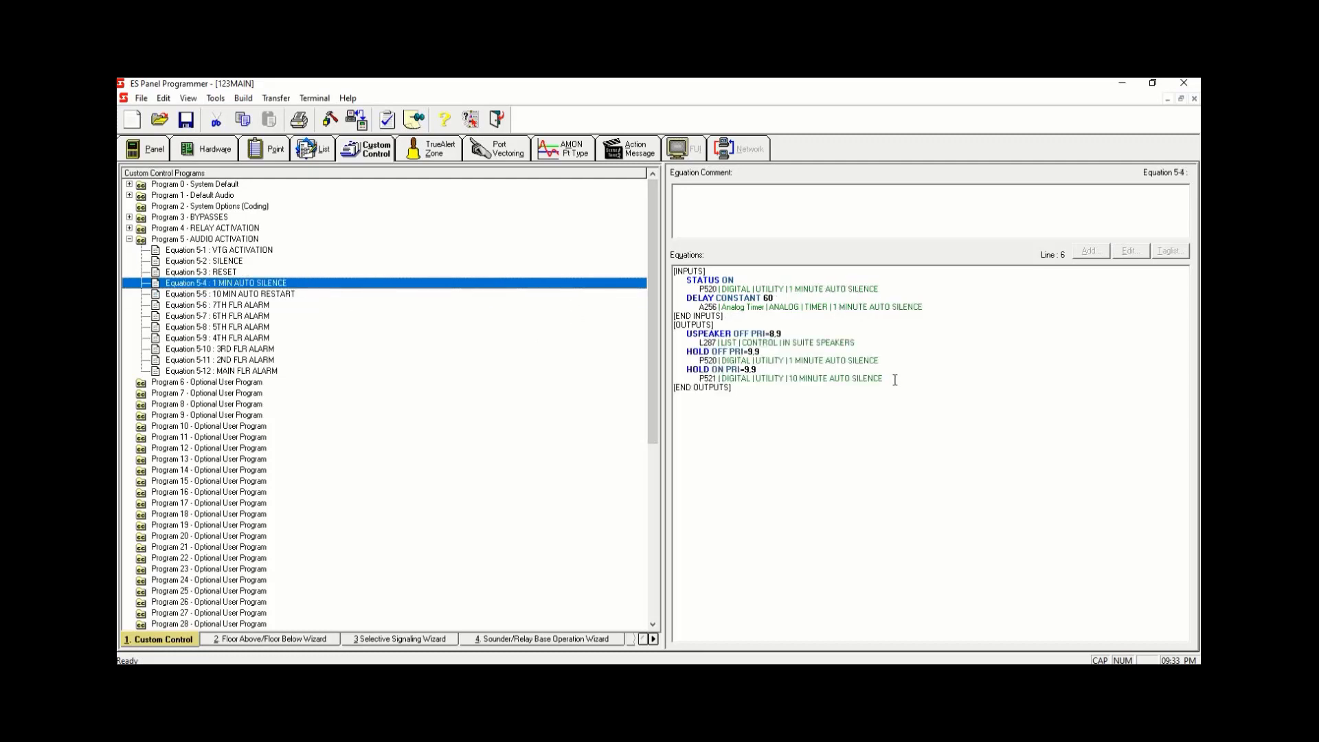
pyautogui.moveTo(886, 379); pyautogui.dragTo(675, 333)
pyautogui.rightClick(884, 377)
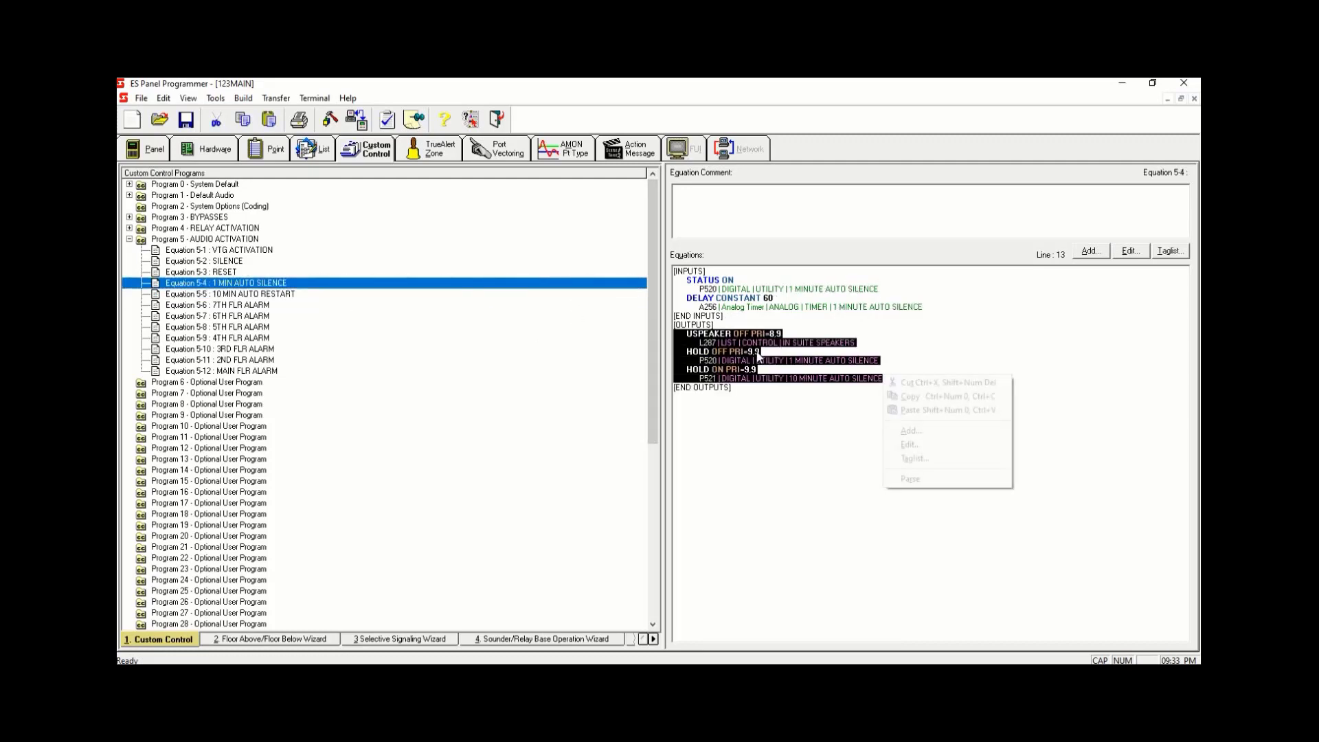
pyautogui.click(910, 396)
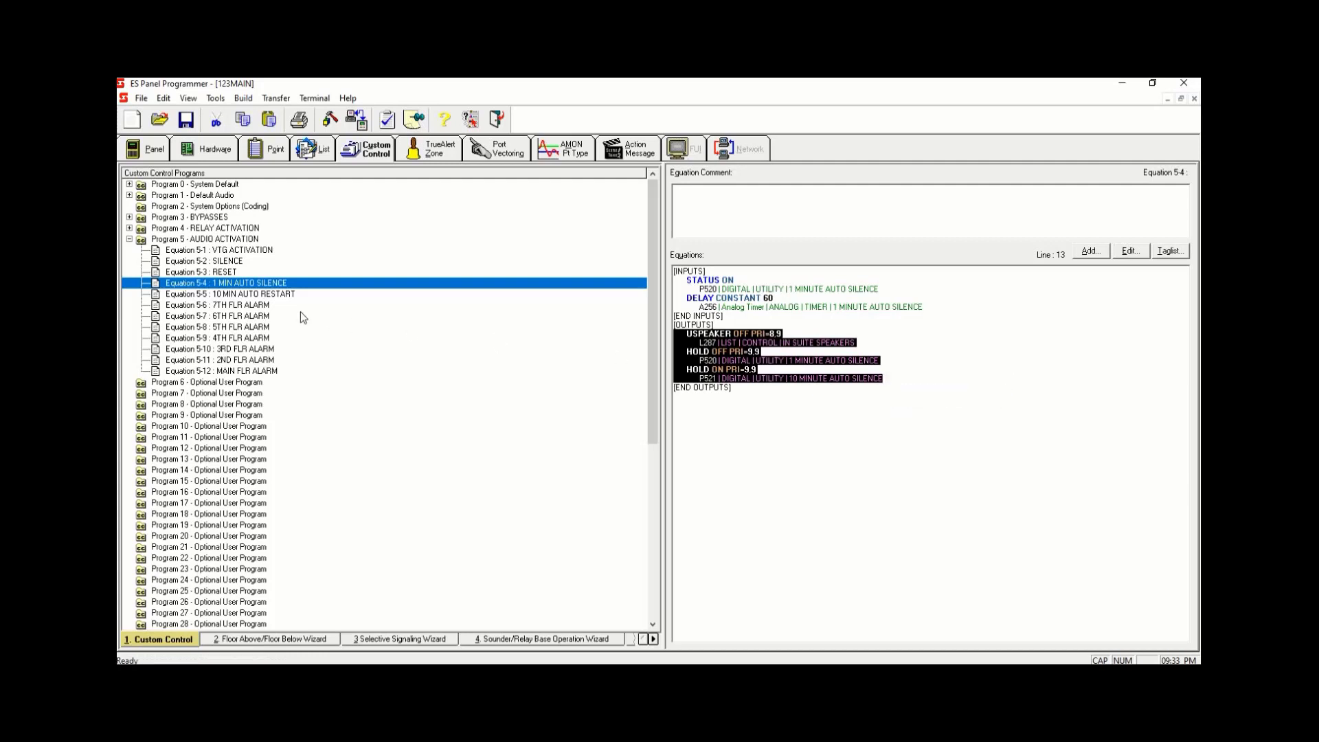
# - Paste the copied output lines into the outputs section of Equation 5-5 10 MIN AUTO RESTART
pyautogui.click(250, 294)
pyautogui.click(780, 326)
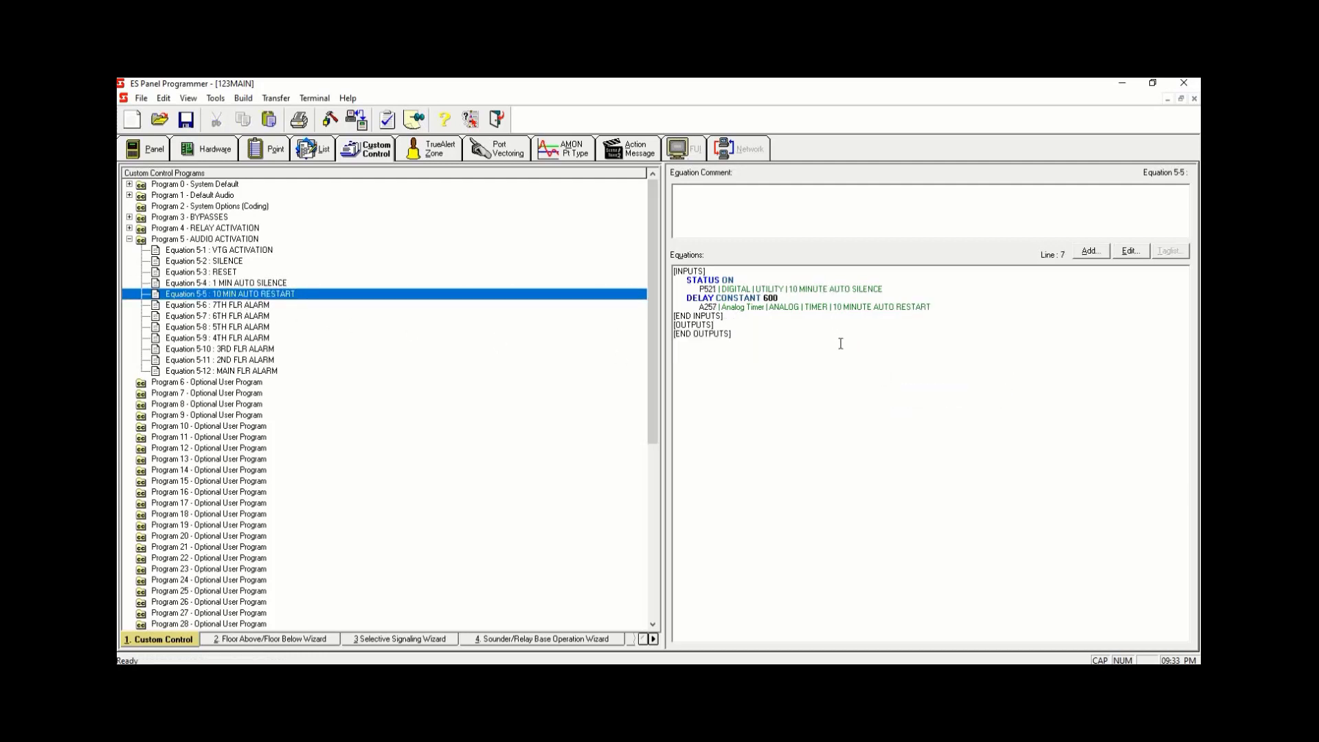
pyautogui.press('Return')
pyautogui.rightClick(676, 332)
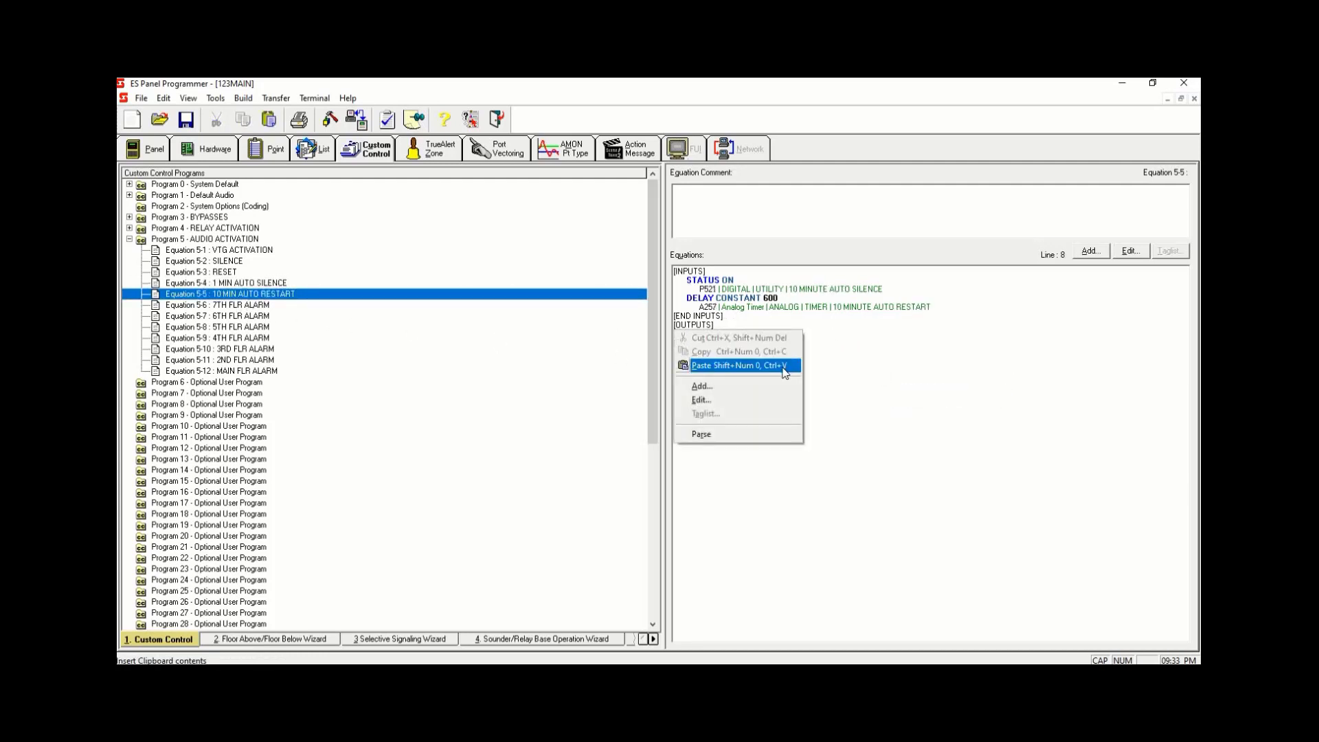
pyautogui.click(781, 366)
# - Set the pasted USPEAKER output in Equation 5-5 to ON
pyautogui.moveTo(750, 333); pyautogui.dragTo(737, 333)
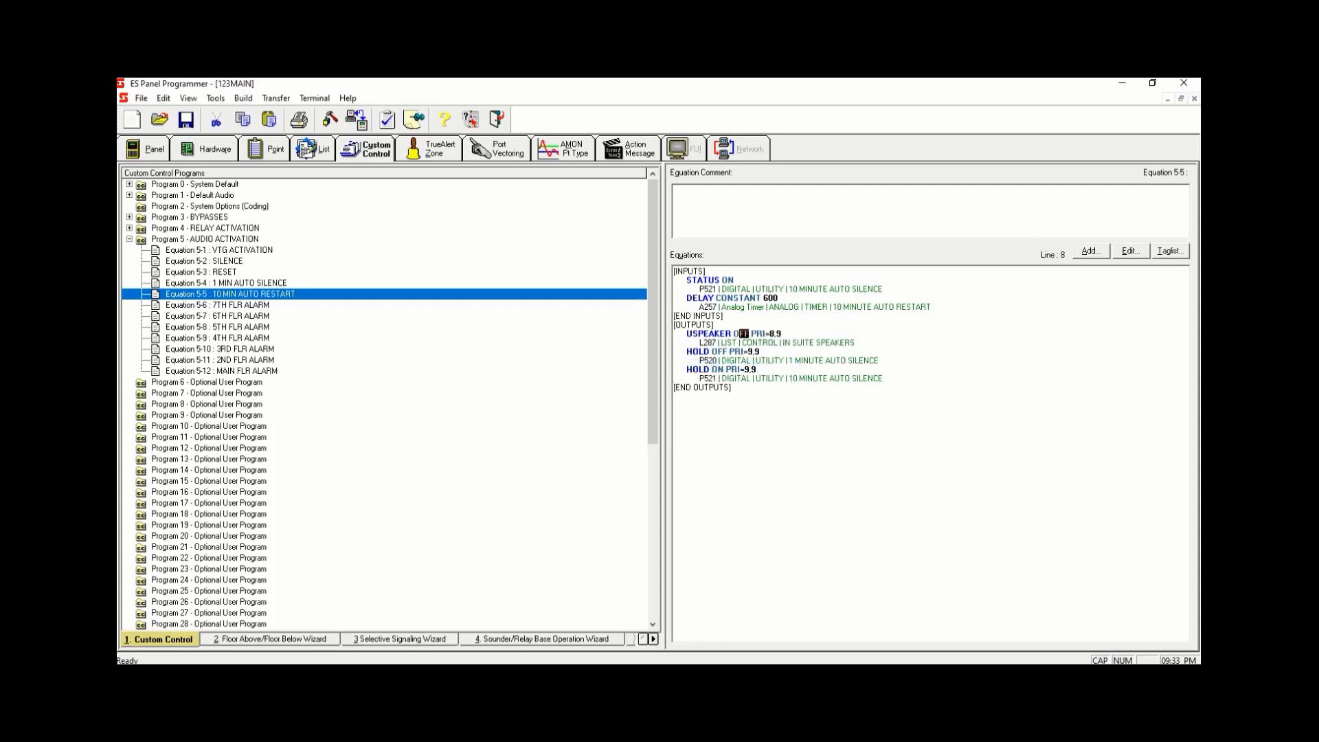
pyautogui.write('N')
# - Delete the HOLD OFF output line for point P520 from Equation 5-5
pyautogui.moveTo(885, 357); pyautogui.dragTo(661, 352)
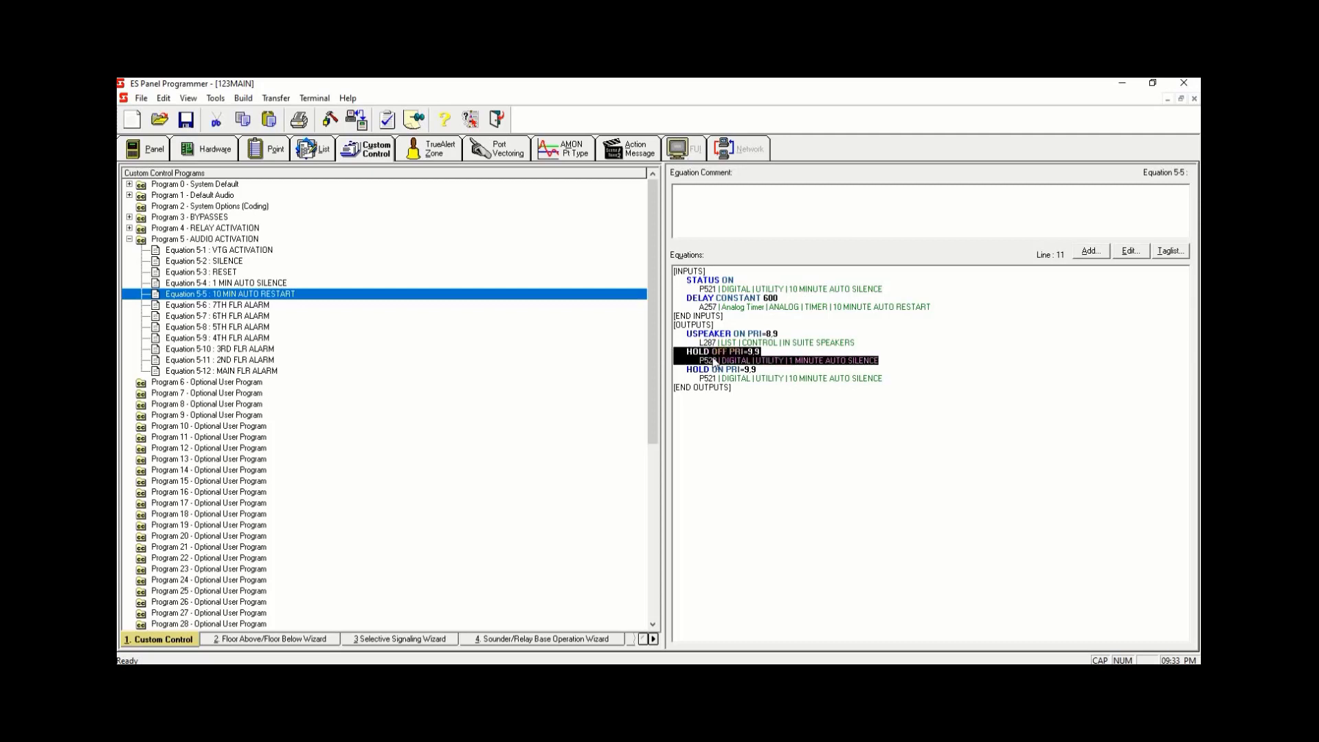
pyautogui.press('Delete')
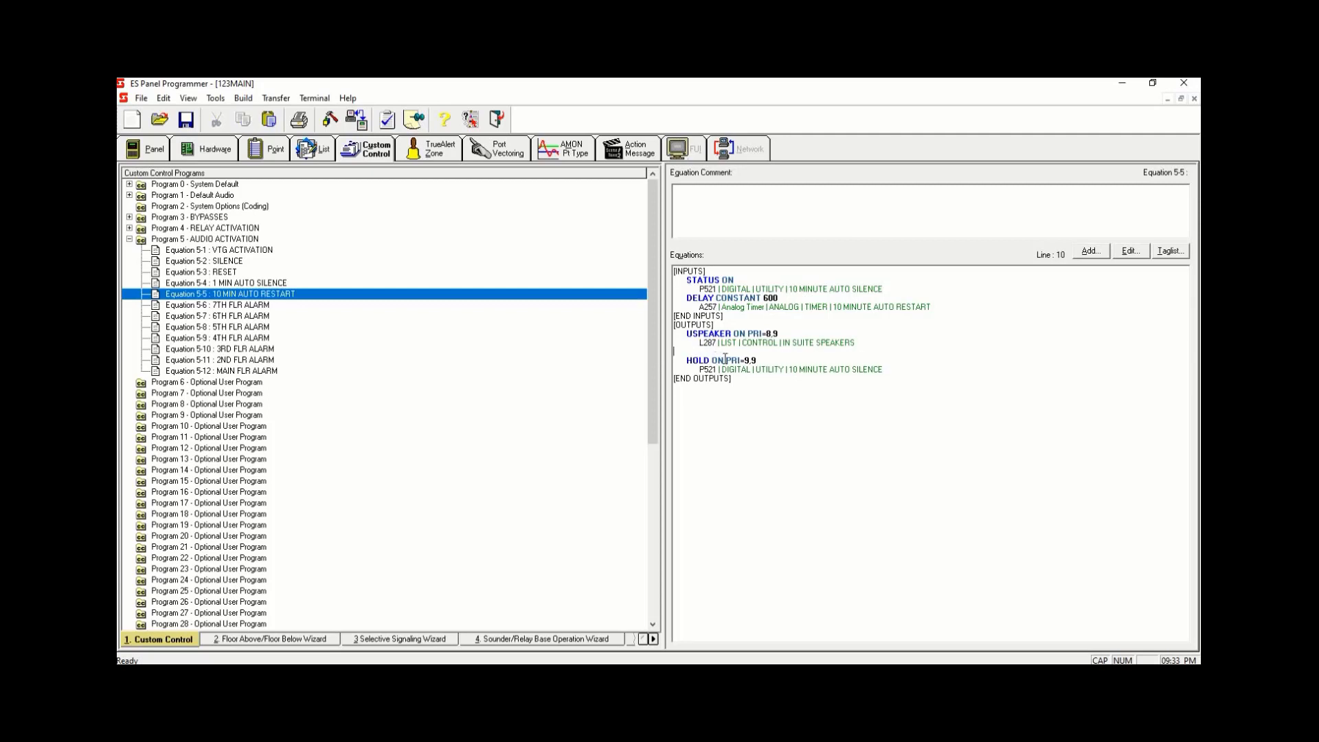
# - Change the remaining HOLD output for P521 to HOLD OFF
pyautogui.moveTo(724, 359); pyautogui.dragTo(717, 360)
pyautogui.write('FF')
pyautogui.click(622, 297)
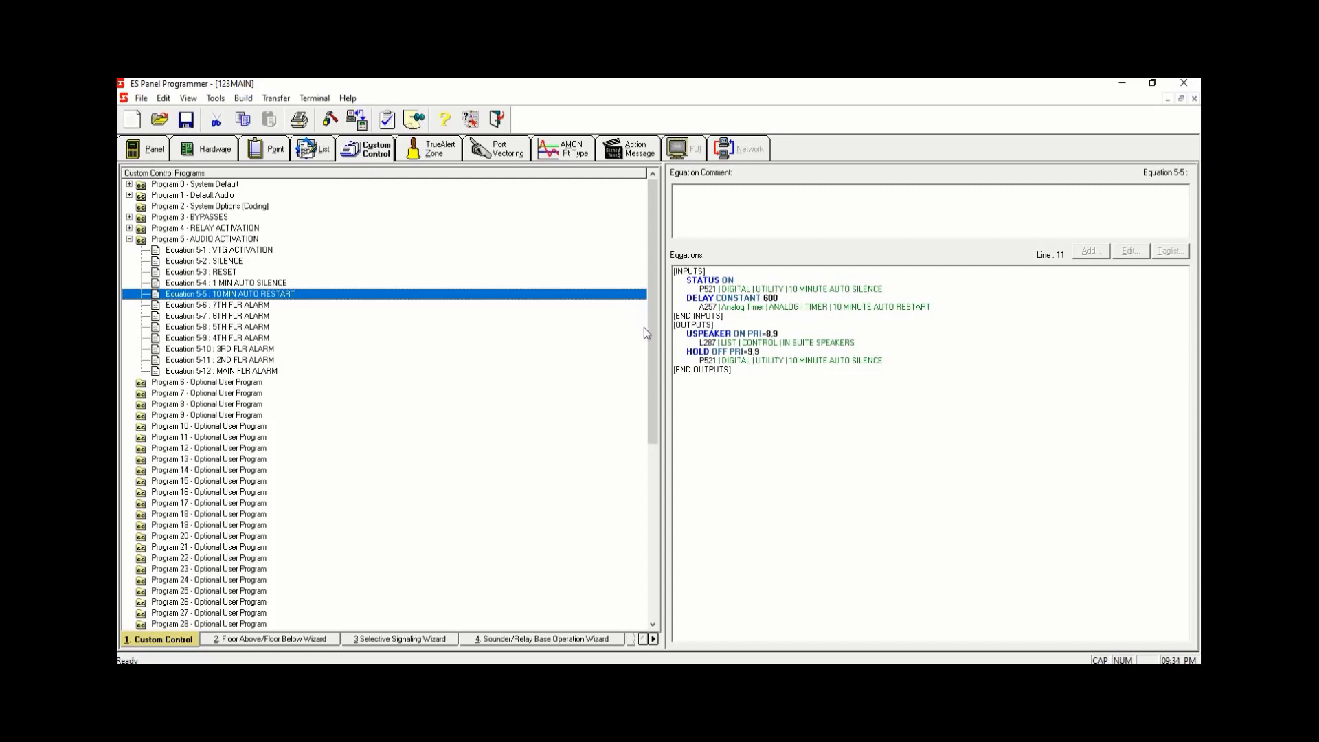
# - In Equation 5-6 7TH FLR ALARM, add a Point Status input with the OR and DETECT qualifiers
pyautogui.click(347, 306)
pyautogui.click(738, 267)
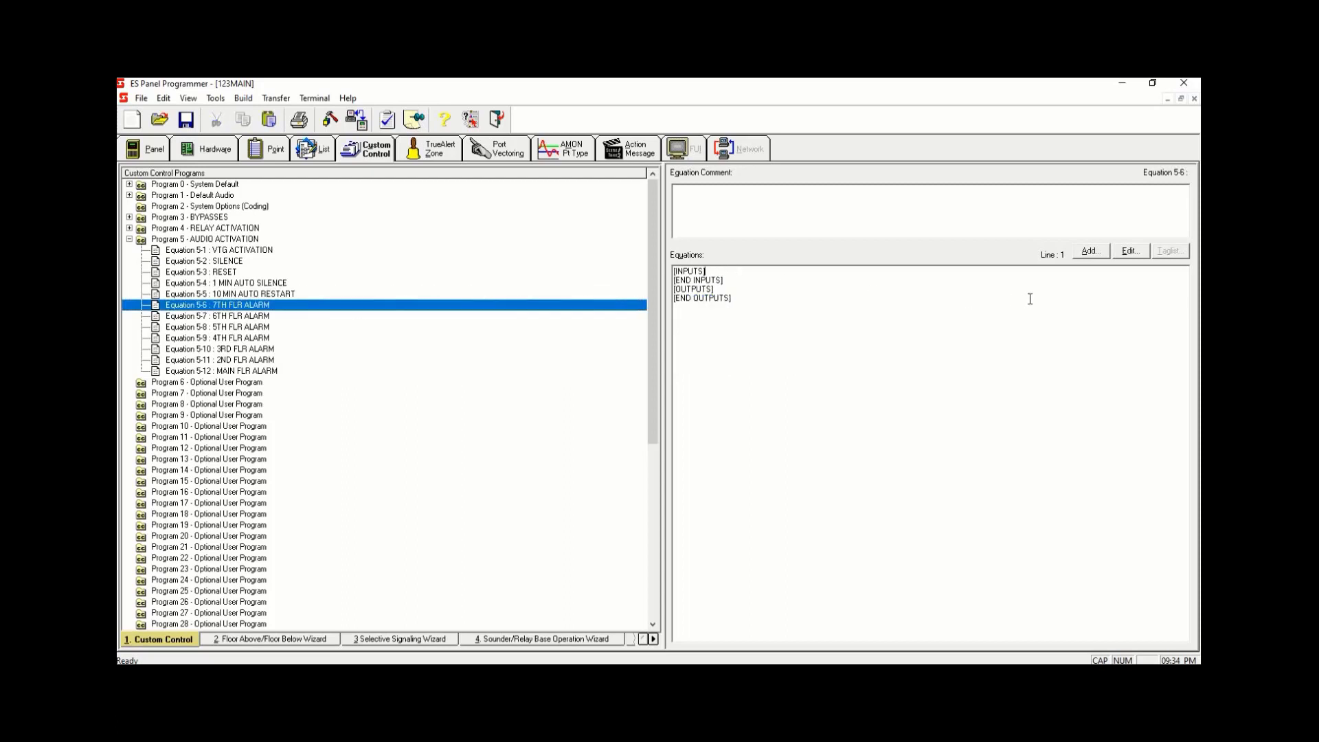
pyautogui.click(1089, 251)
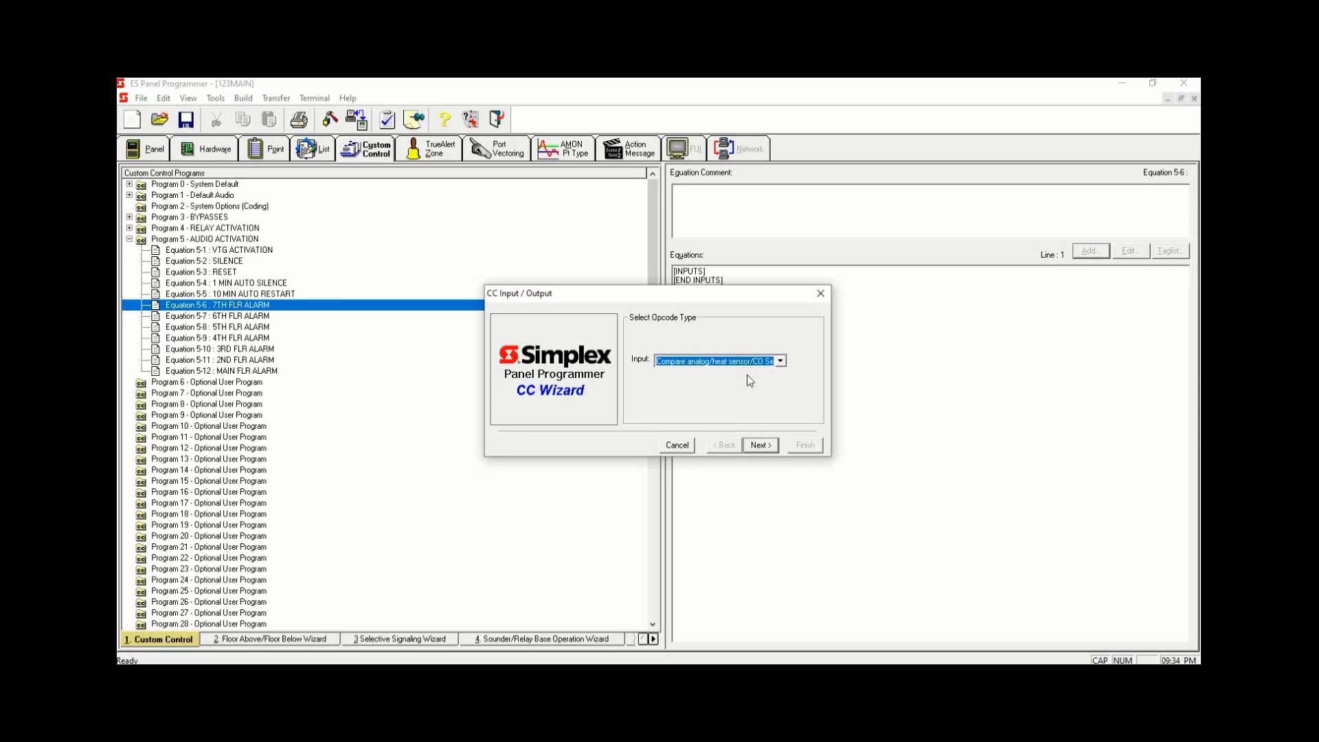
pyautogui.hotkey('alt', 'Down')
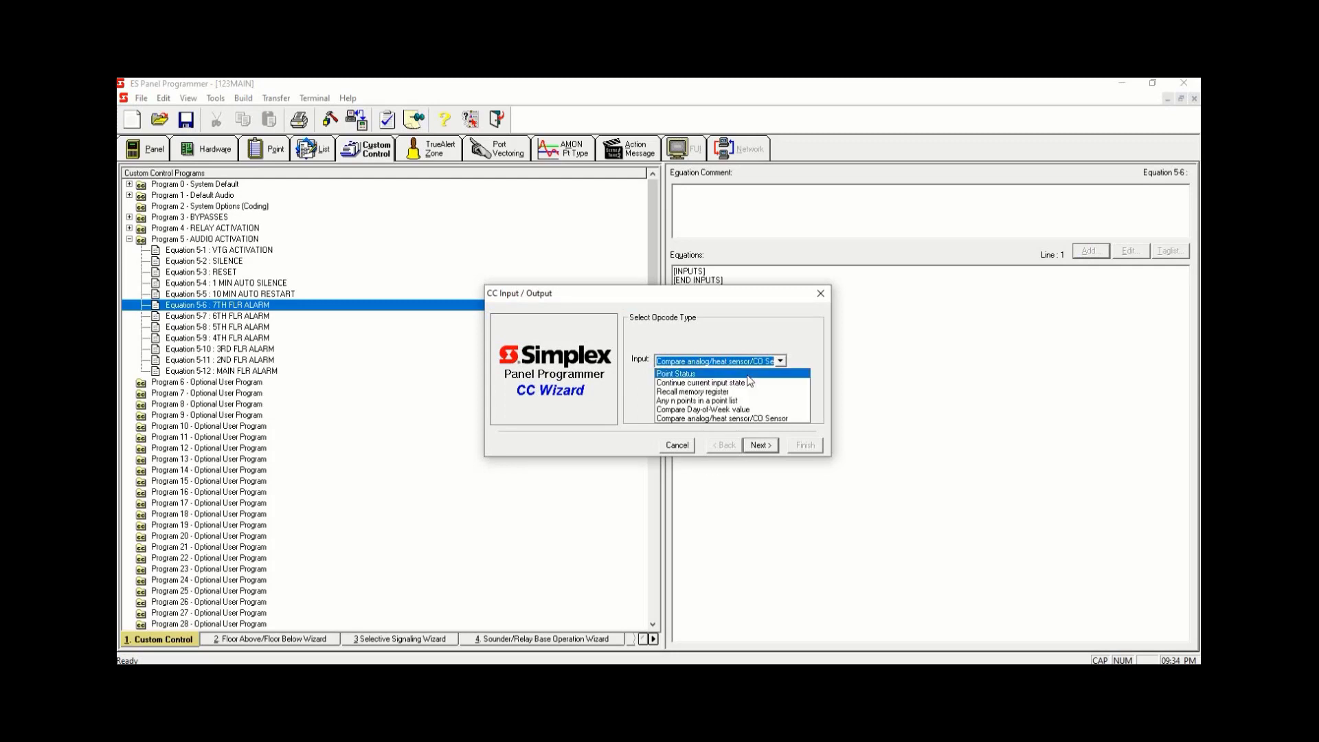
pyautogui.press('Return')
pyautogui.click(751, 446)
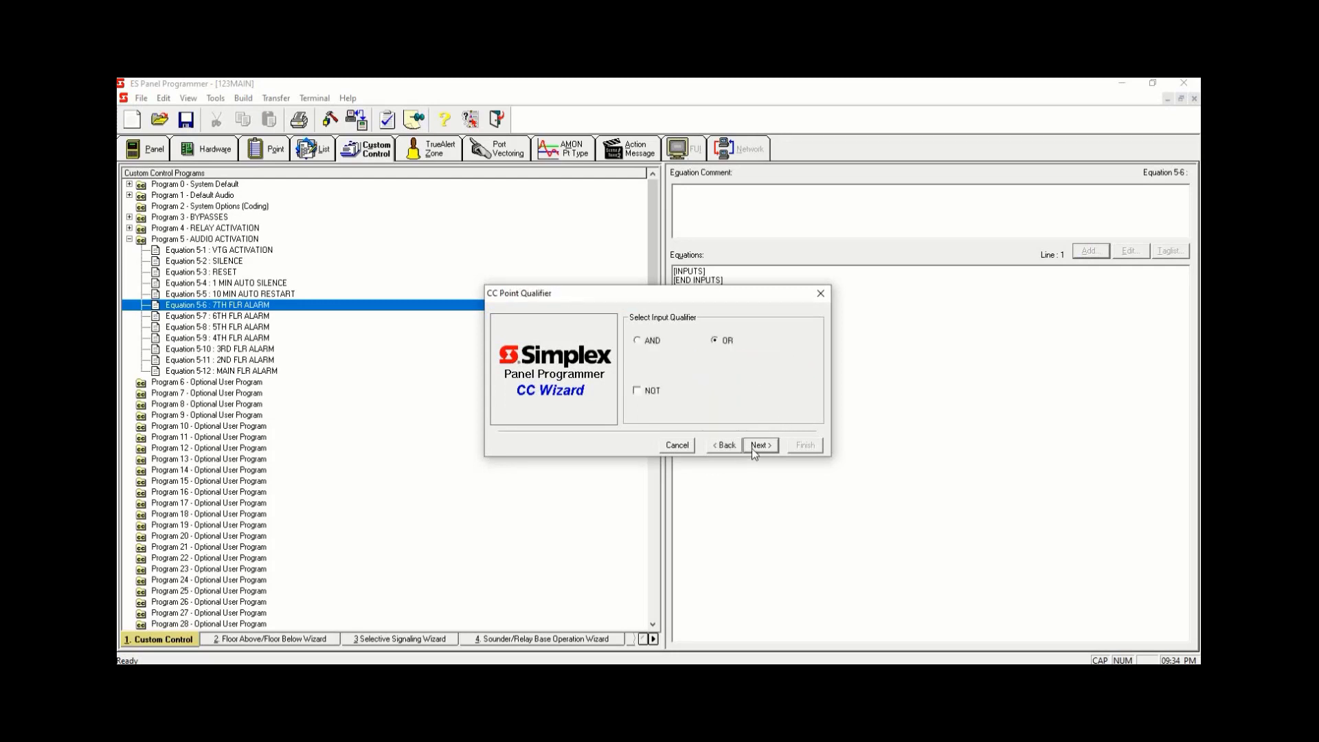
pyautogui.click(754, 447)
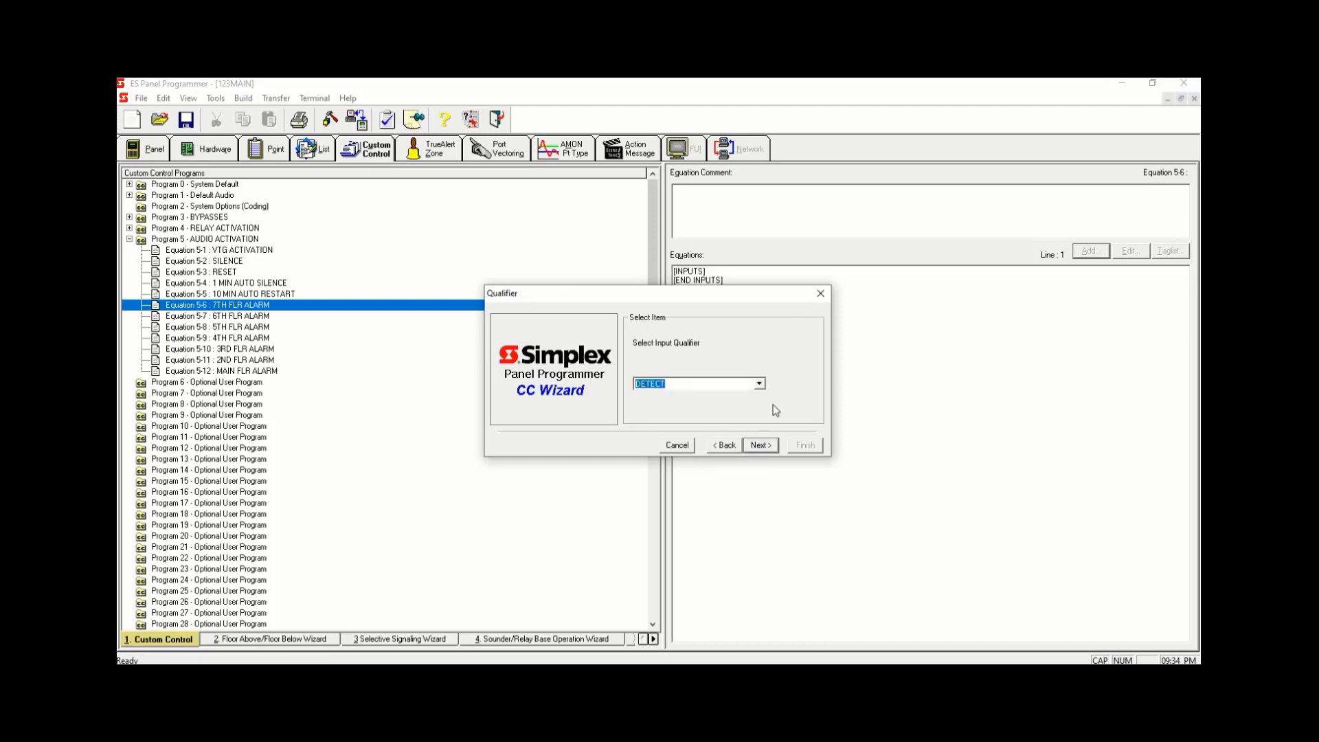
pyautogui.click(761, 445)
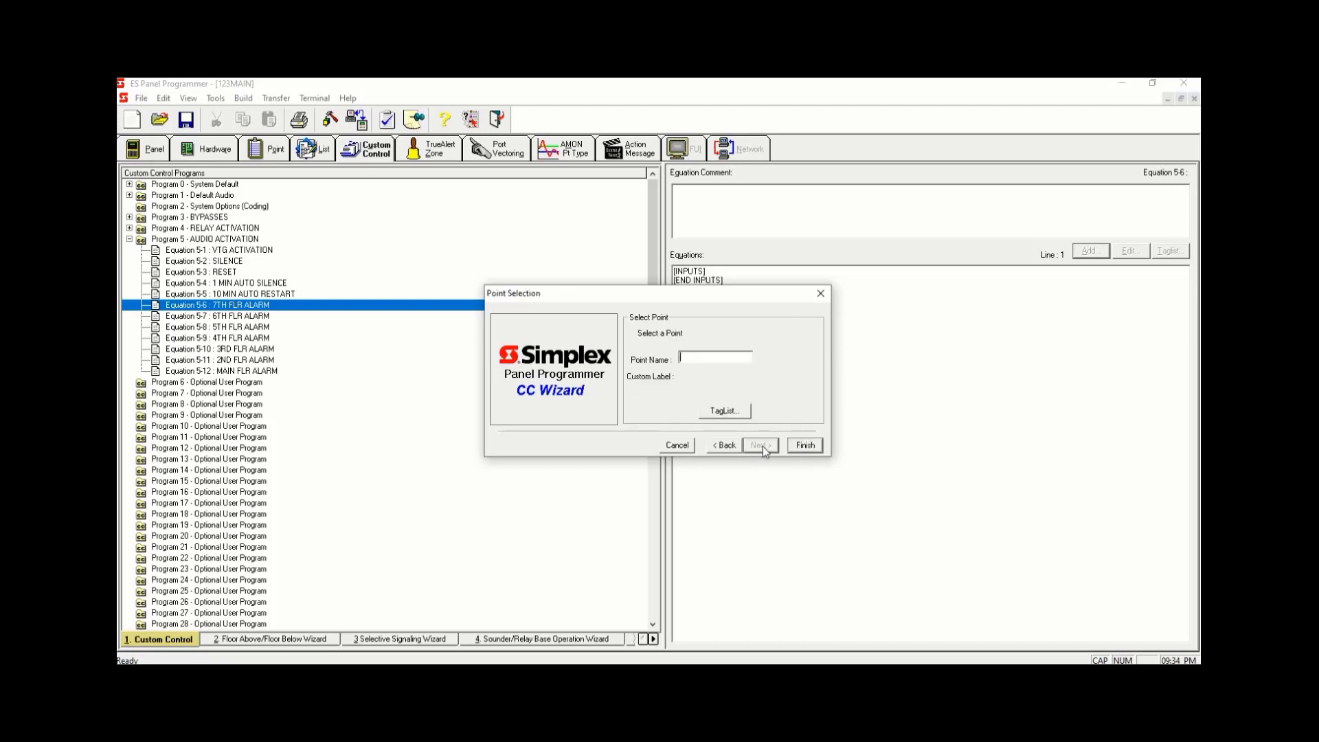
# - Filter the tag list to Point List and choose L267 7TH FLR FIRE DEVICES as the Equation 5-6 input point
pyautogui.click(741, 415)
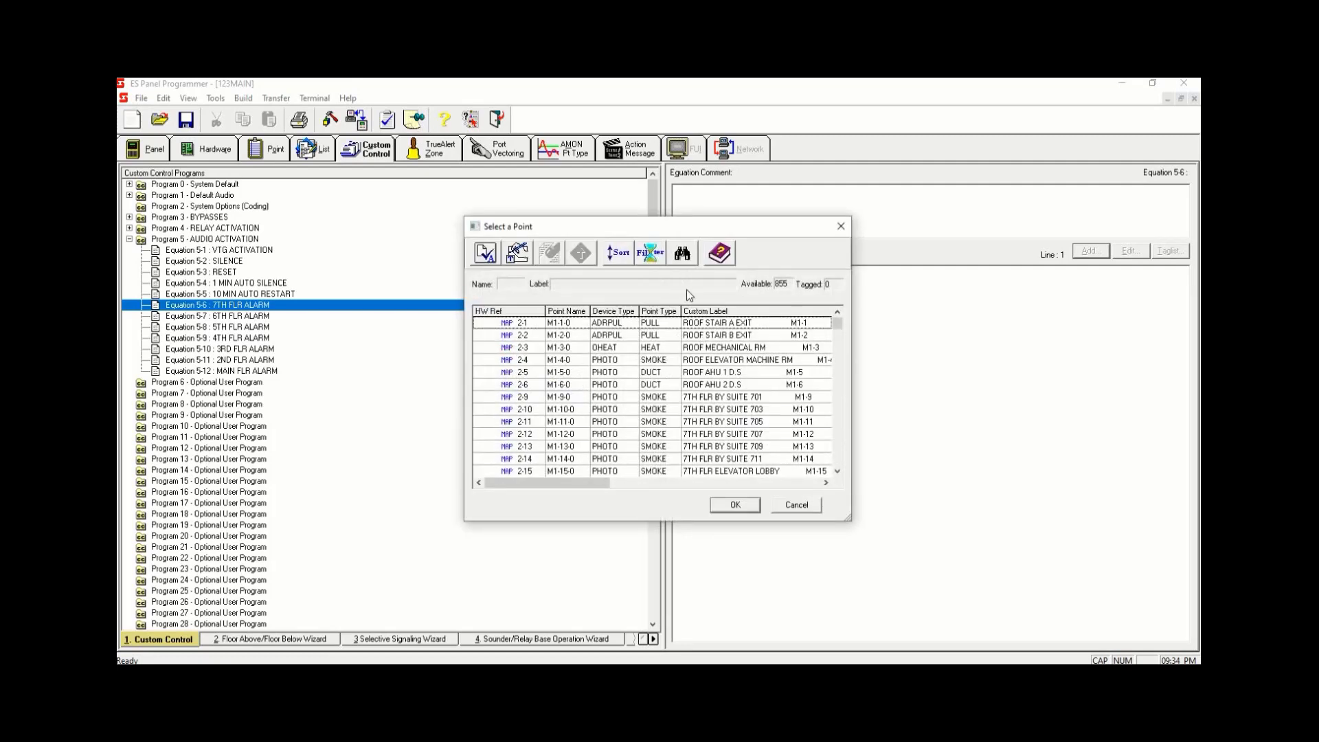
pyautogui.click(659, 253)
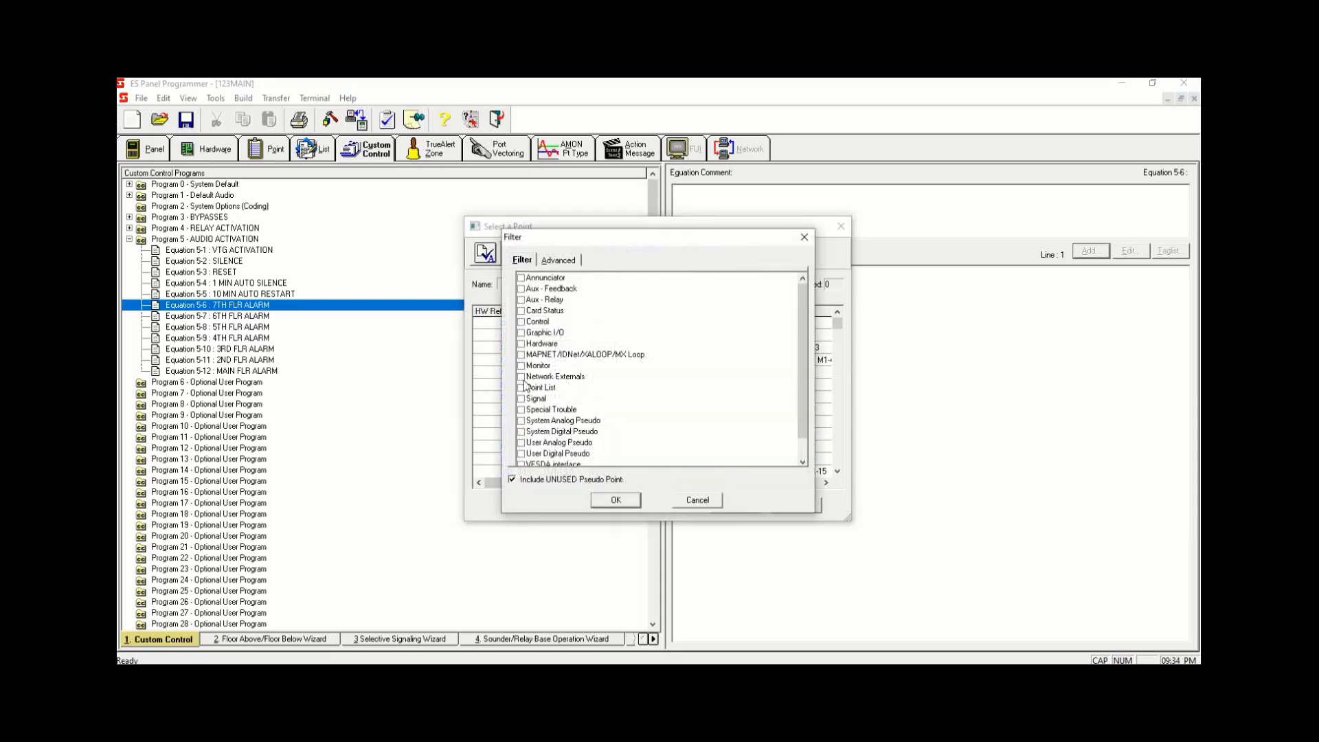
pyautogui.click(525, 388)
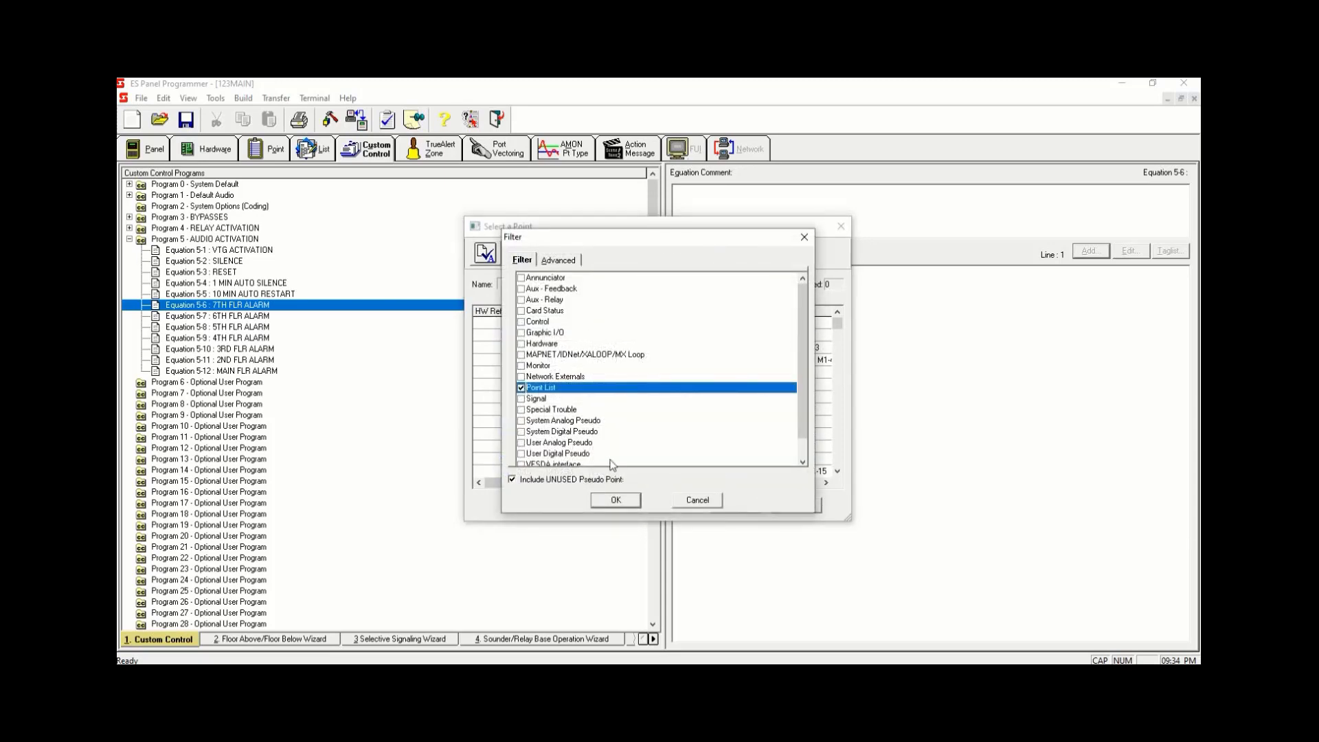
pyautogui.click(621, 499)
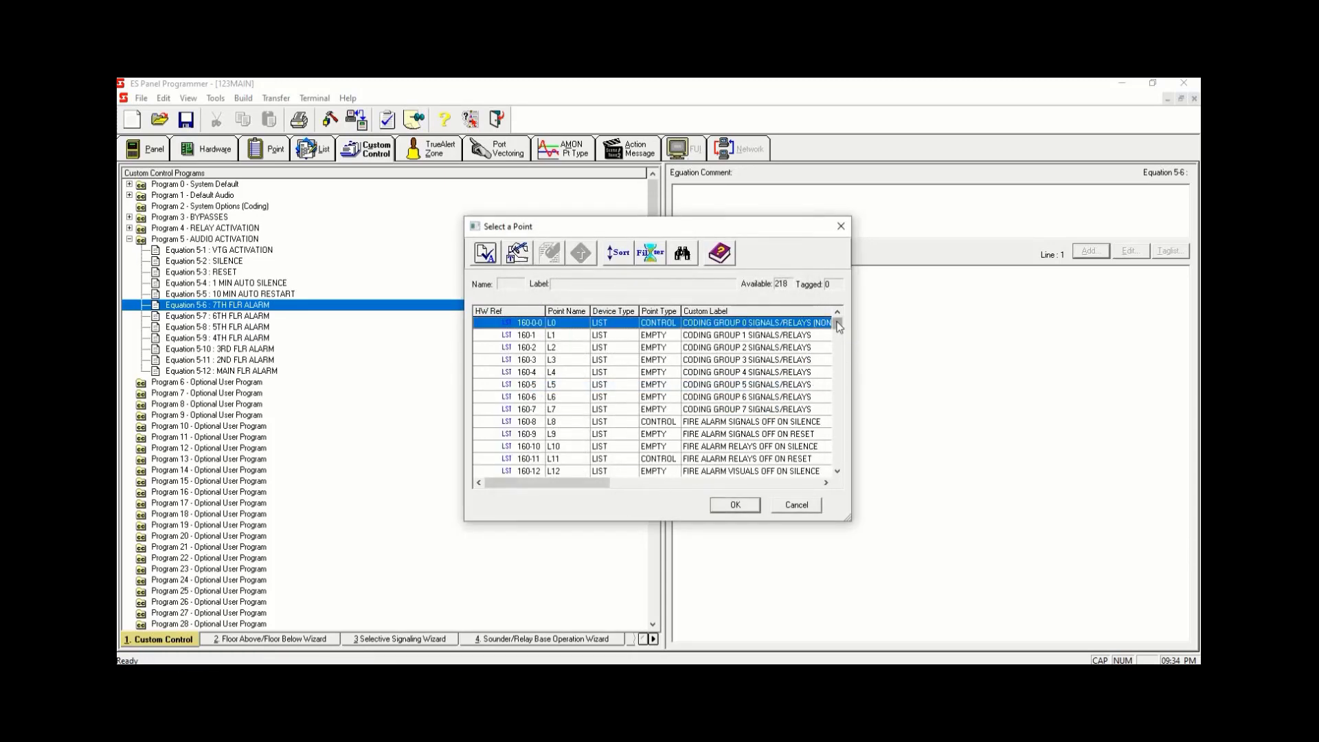
pyautogui.moveTo(838, 323); pyautogui.dragTo(821, 459)
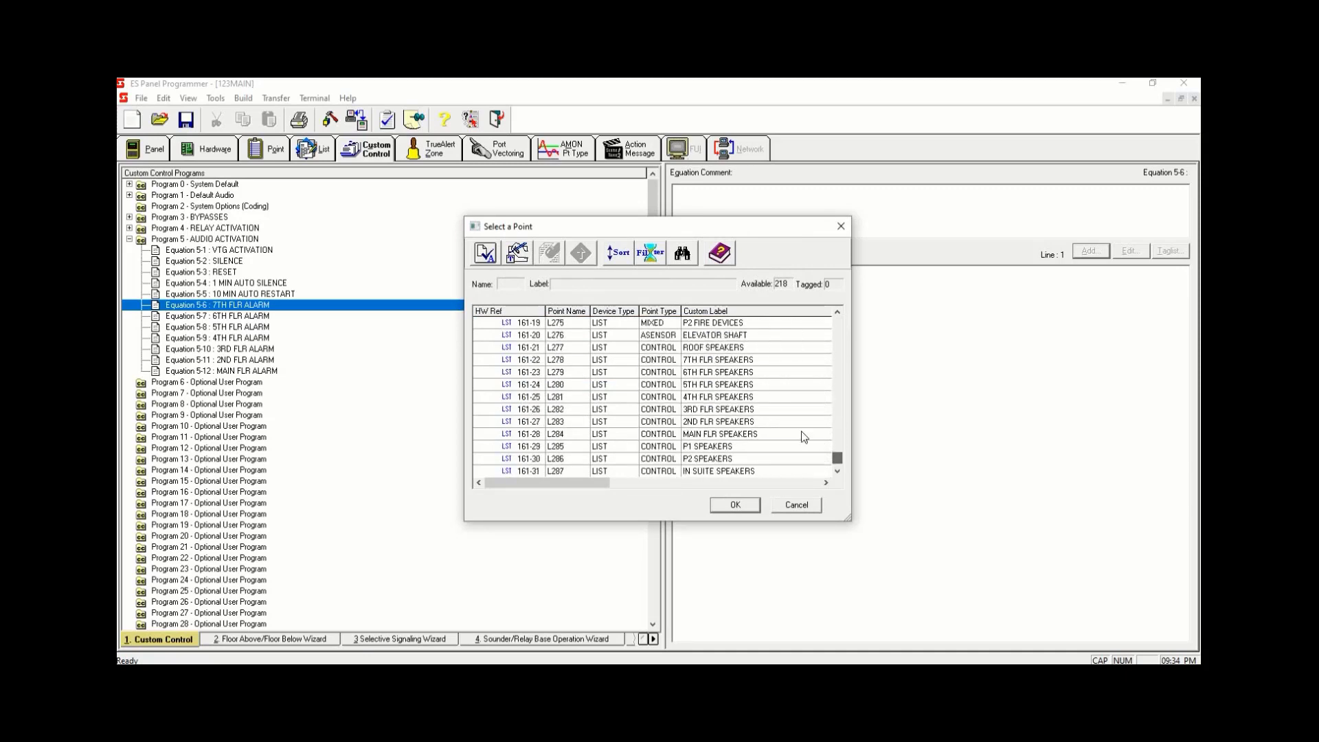
pyautogui.scroll(3, 782, 366)
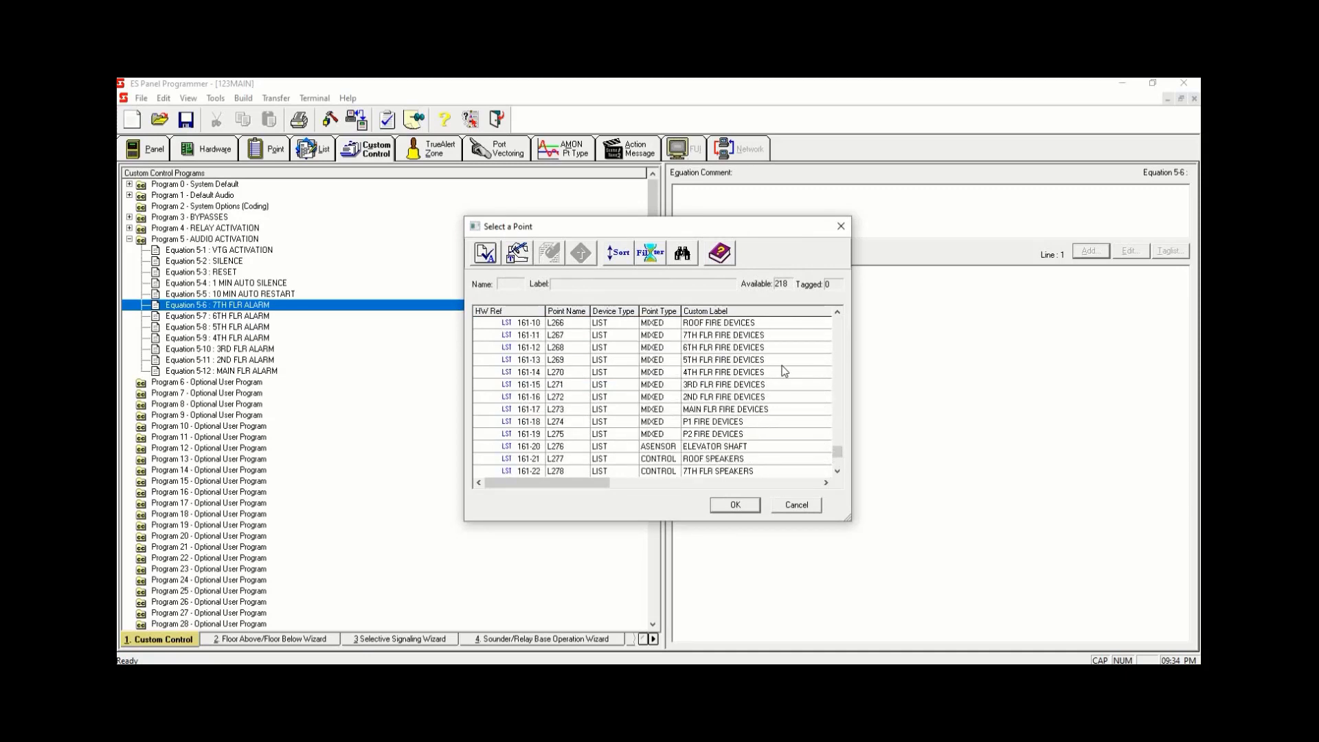
pyautogui.scroll(1, 785, 371)
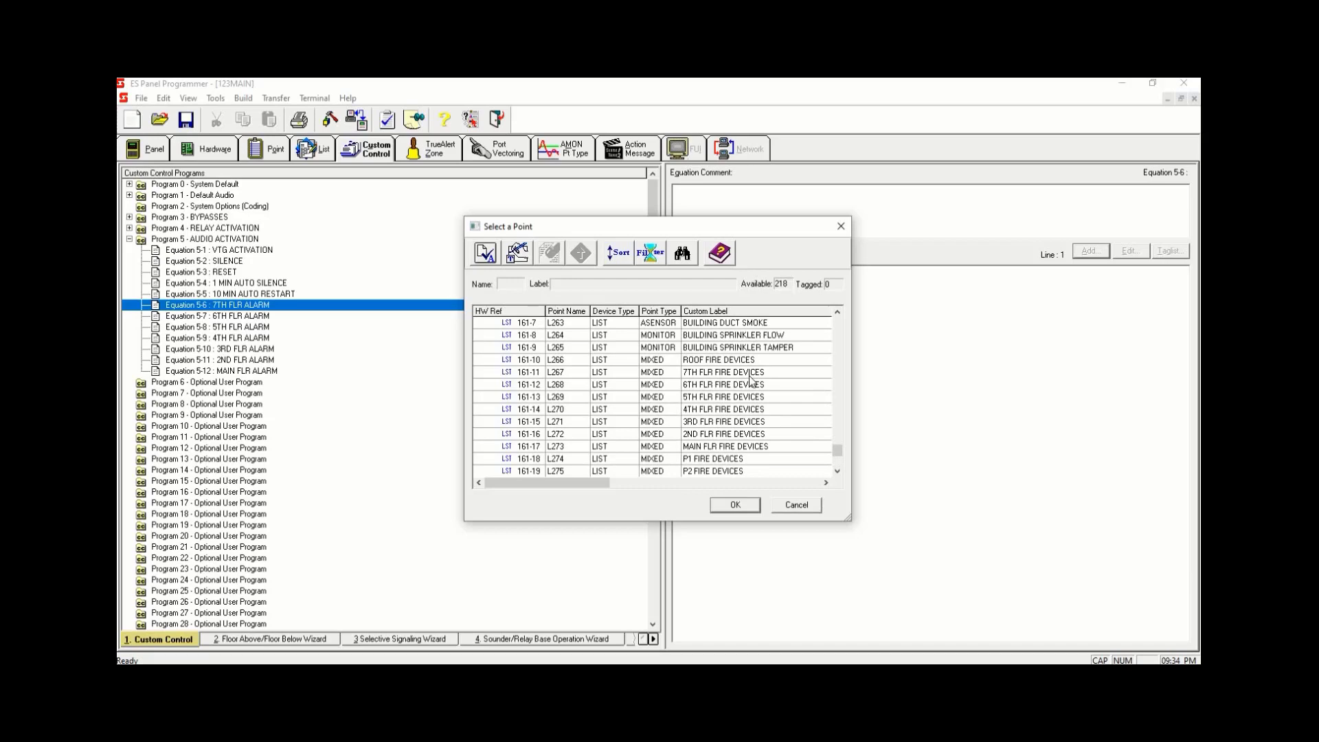
pyautogui.click(750, 375)
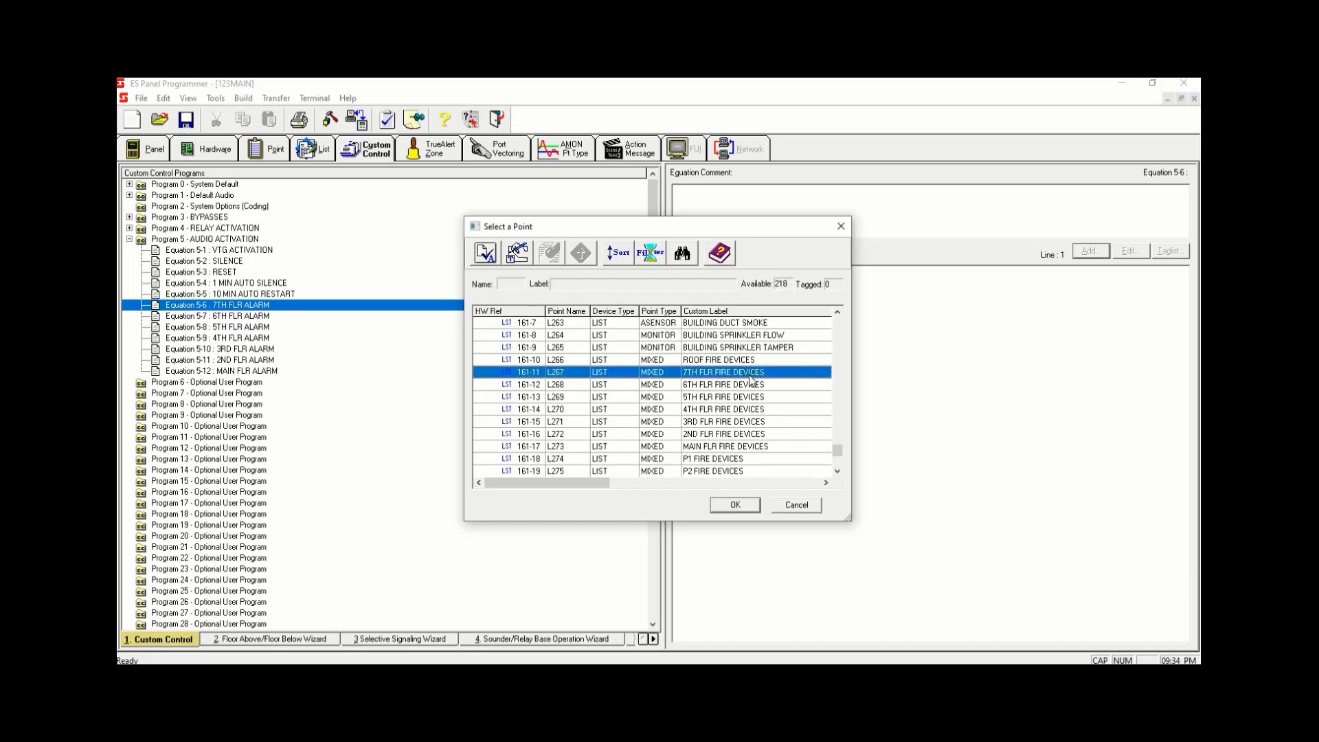
pyautogui.doubleClick(750, 376)
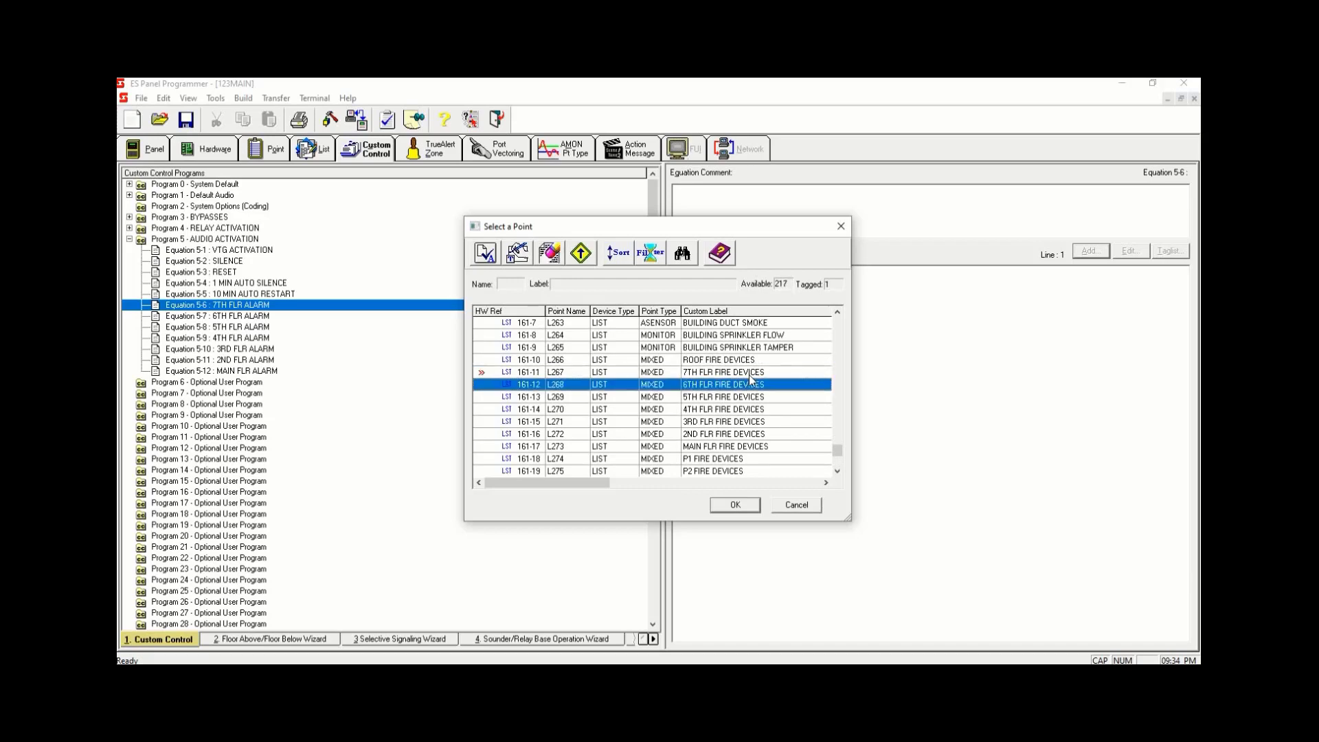
pyautogui.click(736, 505)
pyautogui.click(806, 445)
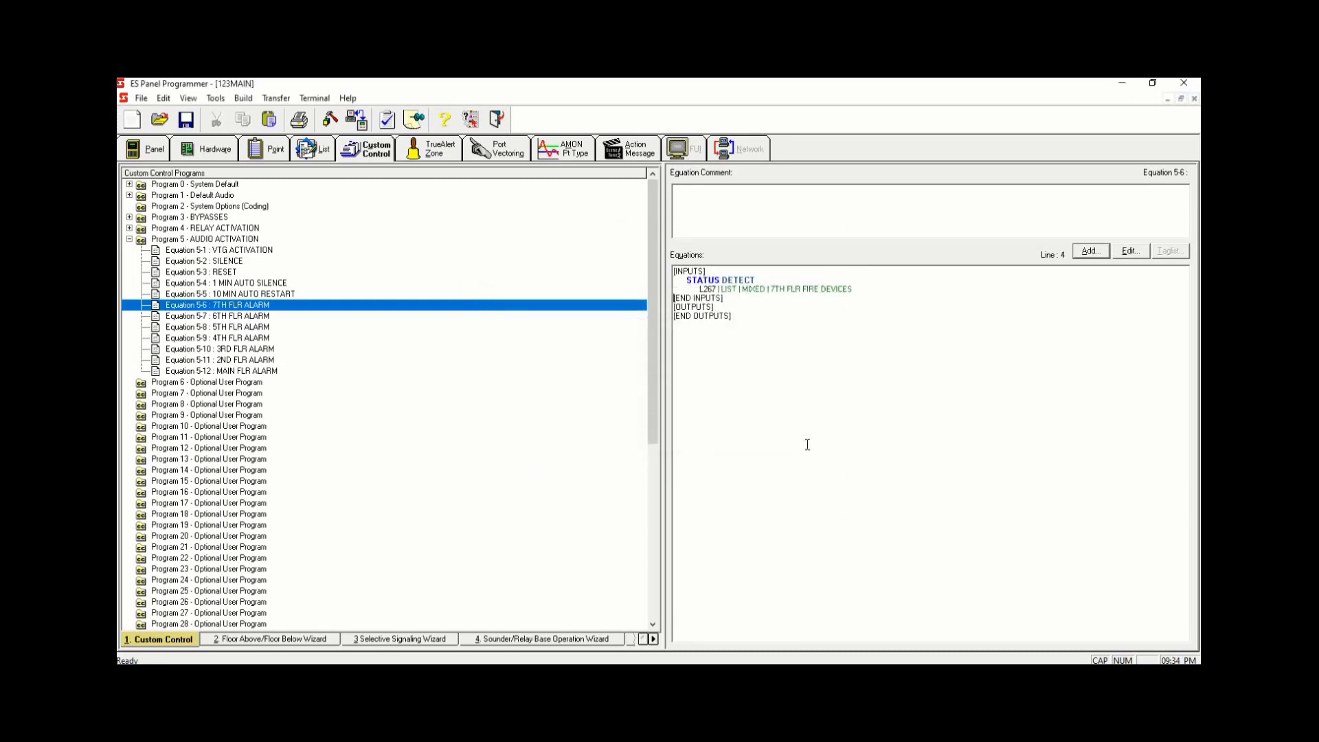
# - Add a USPEAKER output on amplifier channel CHL1 with set and reset priority 7
pyautogui.click(1089, 252)
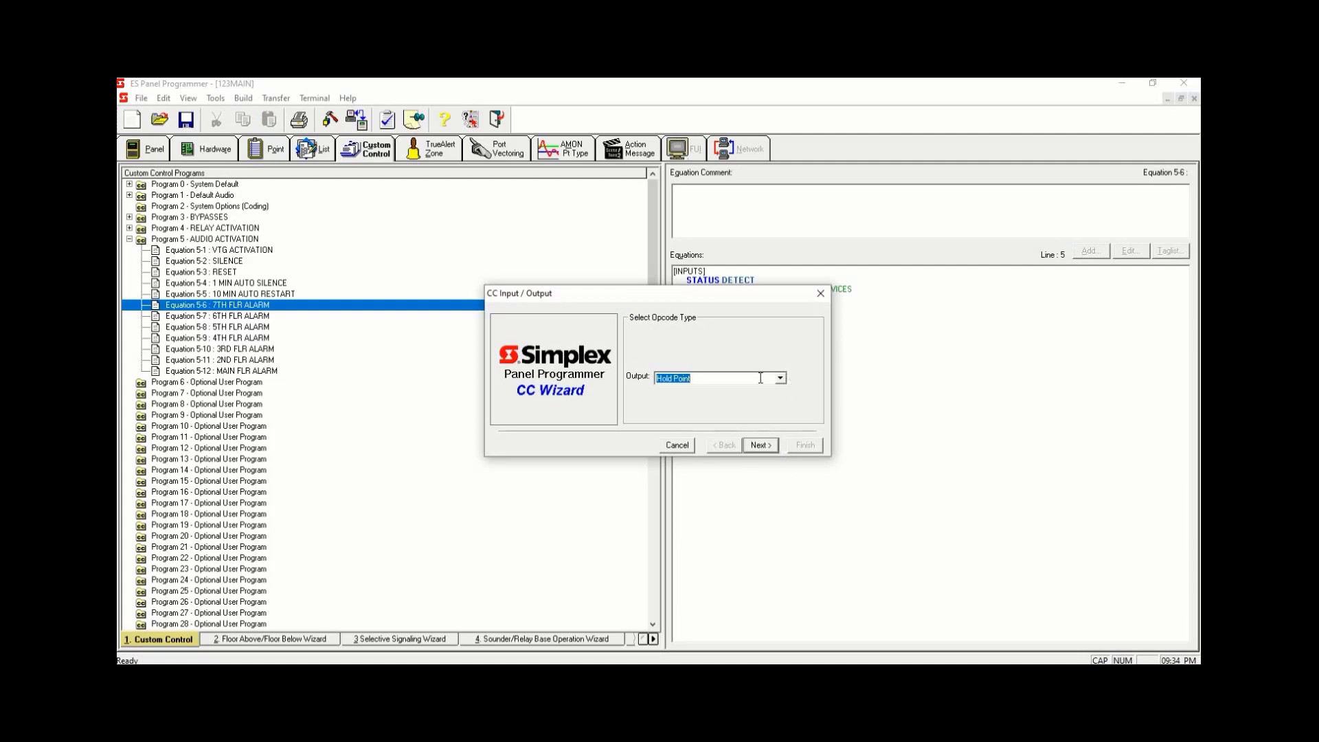
pyautogui.write('USPEAKER circuits on/off')
pyautogui.click(755, 446)
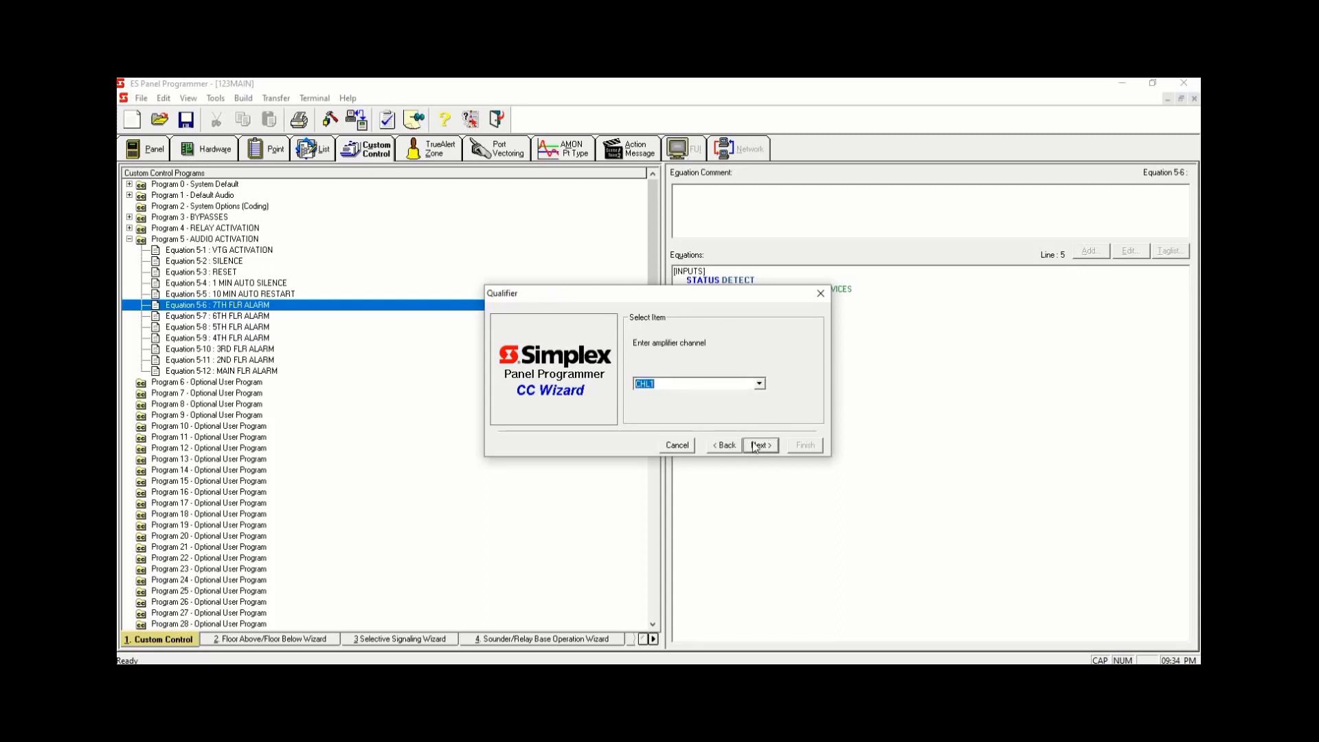
pyautogui.click(754, 387)
pyautogui.click(769, 450)
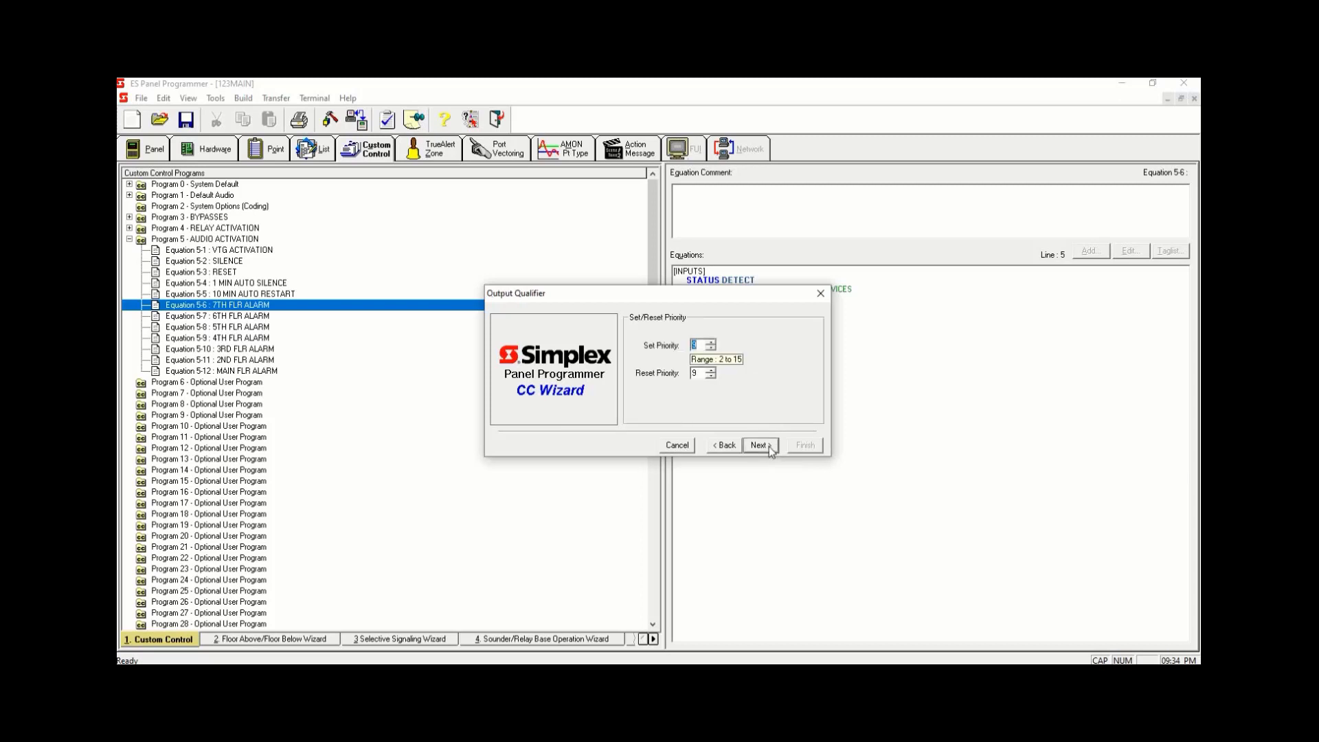
pyautogui.click(697, 373)
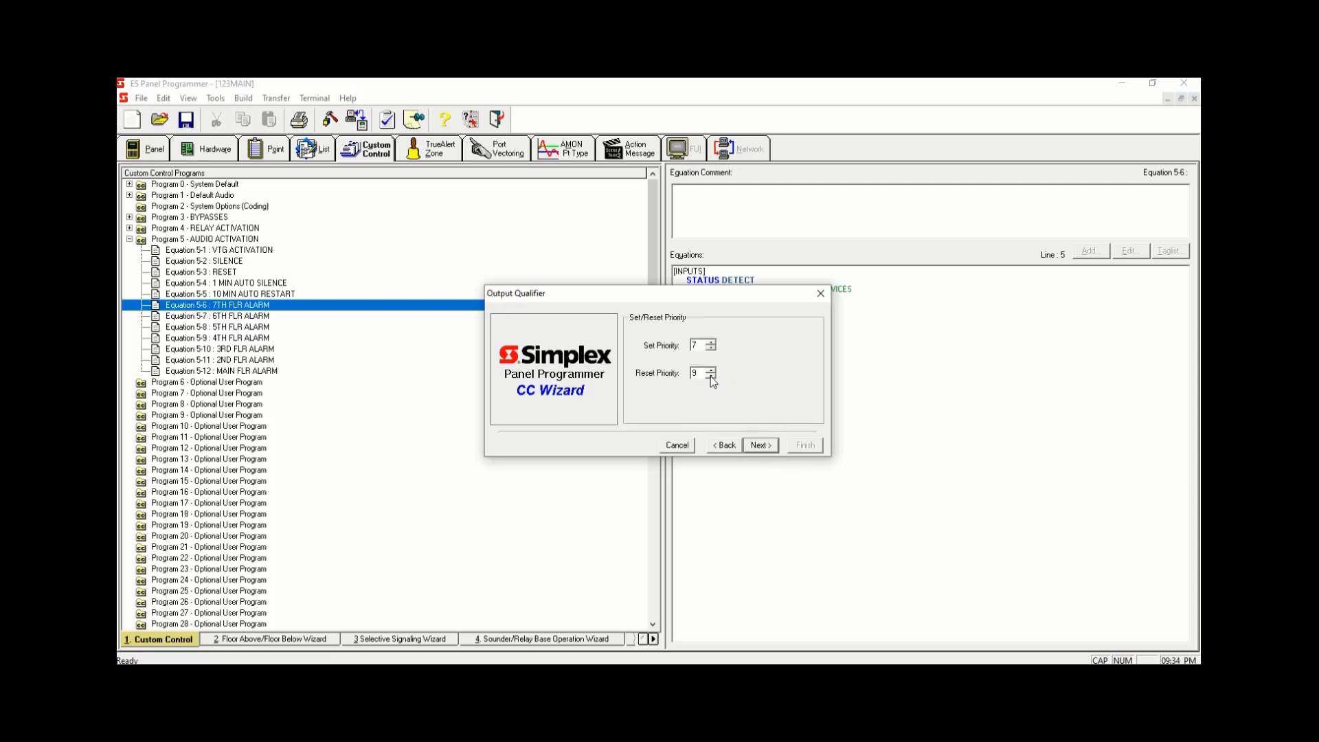
pyautogui.click(759, 445)
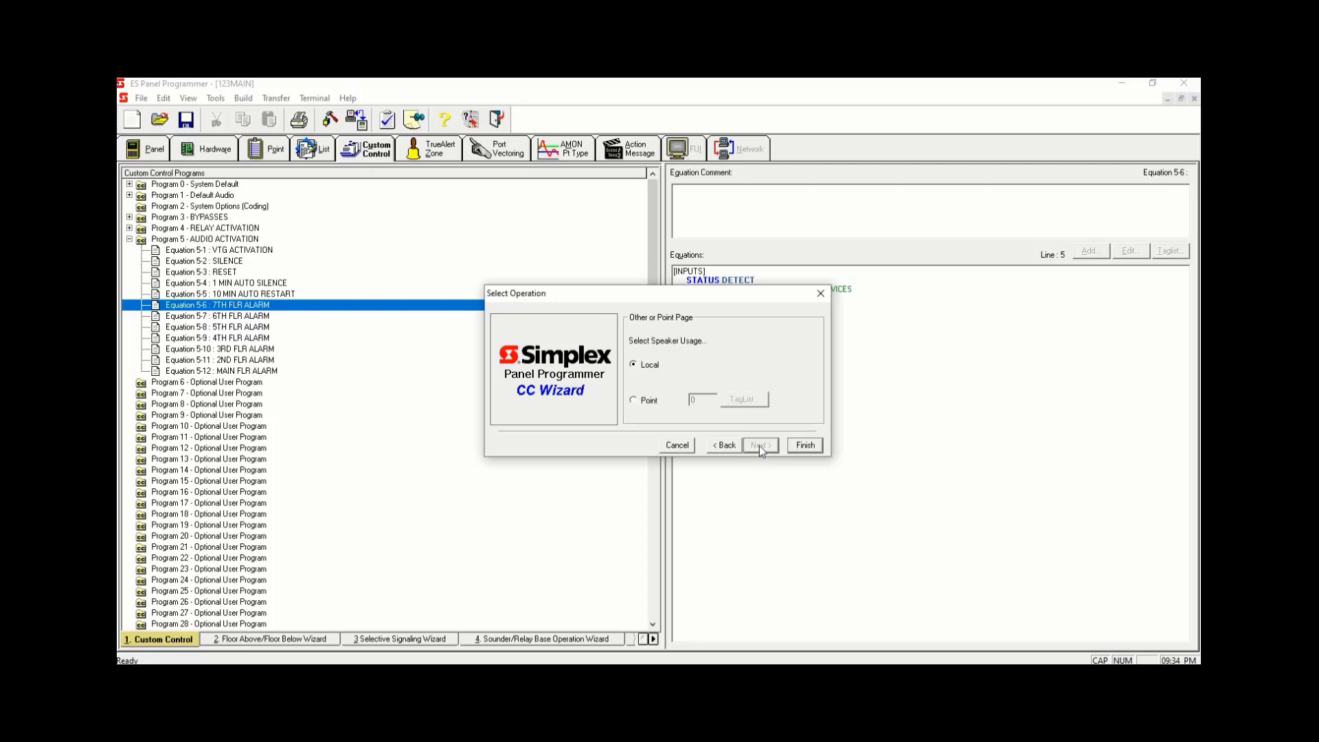
# - Set the speaker usage to point L278 7TH FLR SPEAKERS, filtering the tag list to Point List, and finish the output
pyautogui.click(634, 399)
pyautogui.click(743, 398)
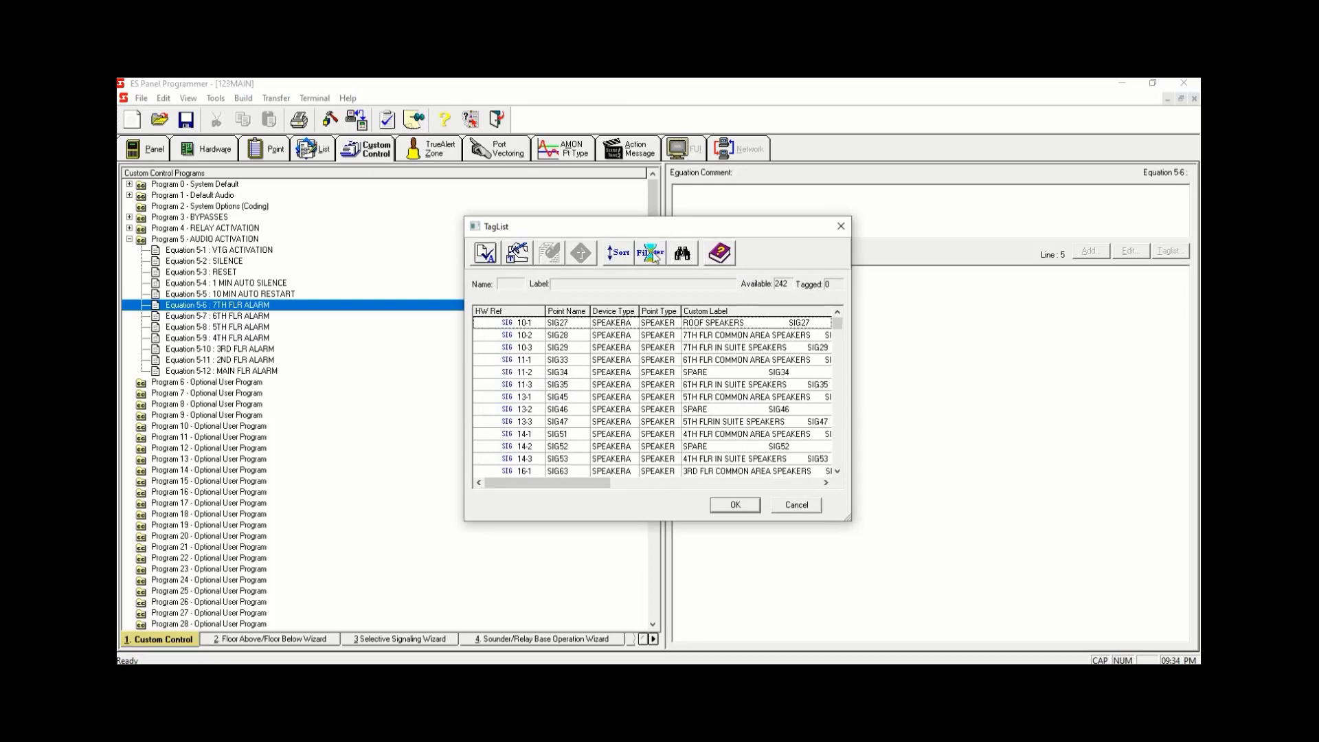
pyautogui.click(652, 254)
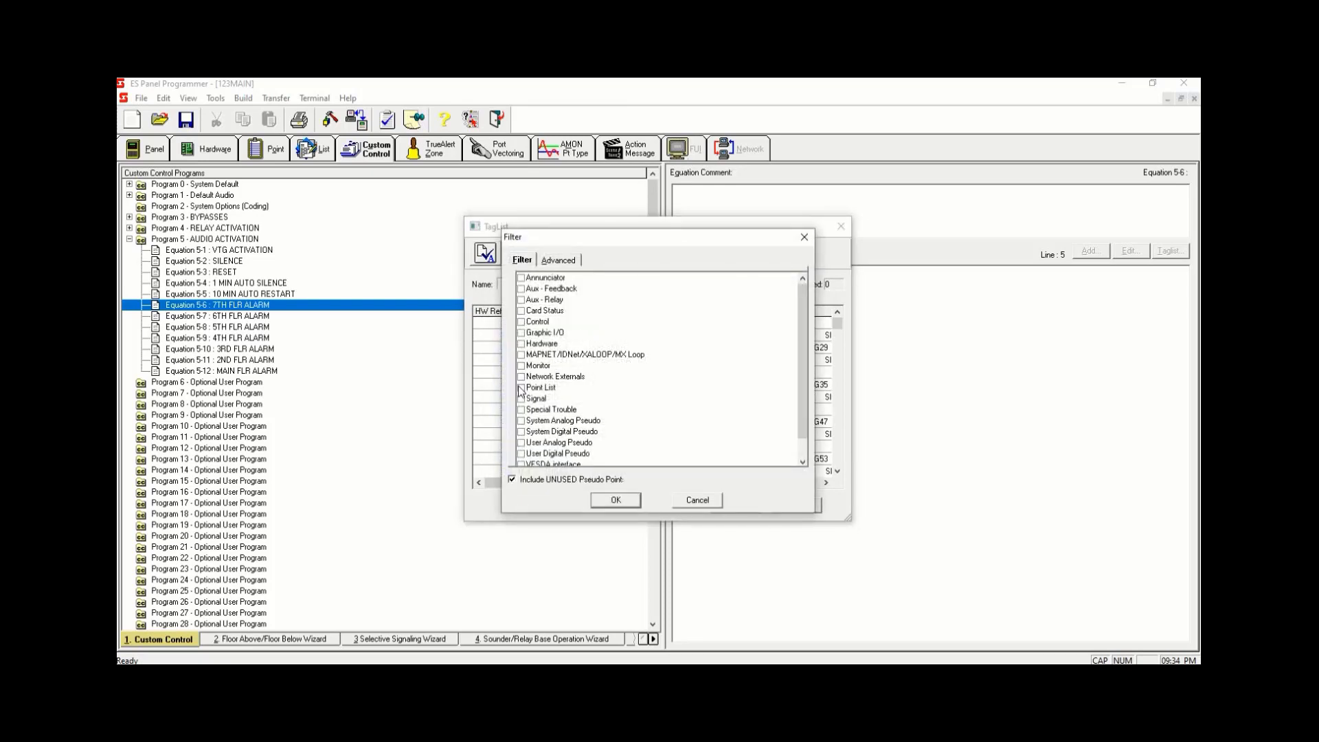
pyautogui.click(520, 389)
pyautogui.click(616, 500)
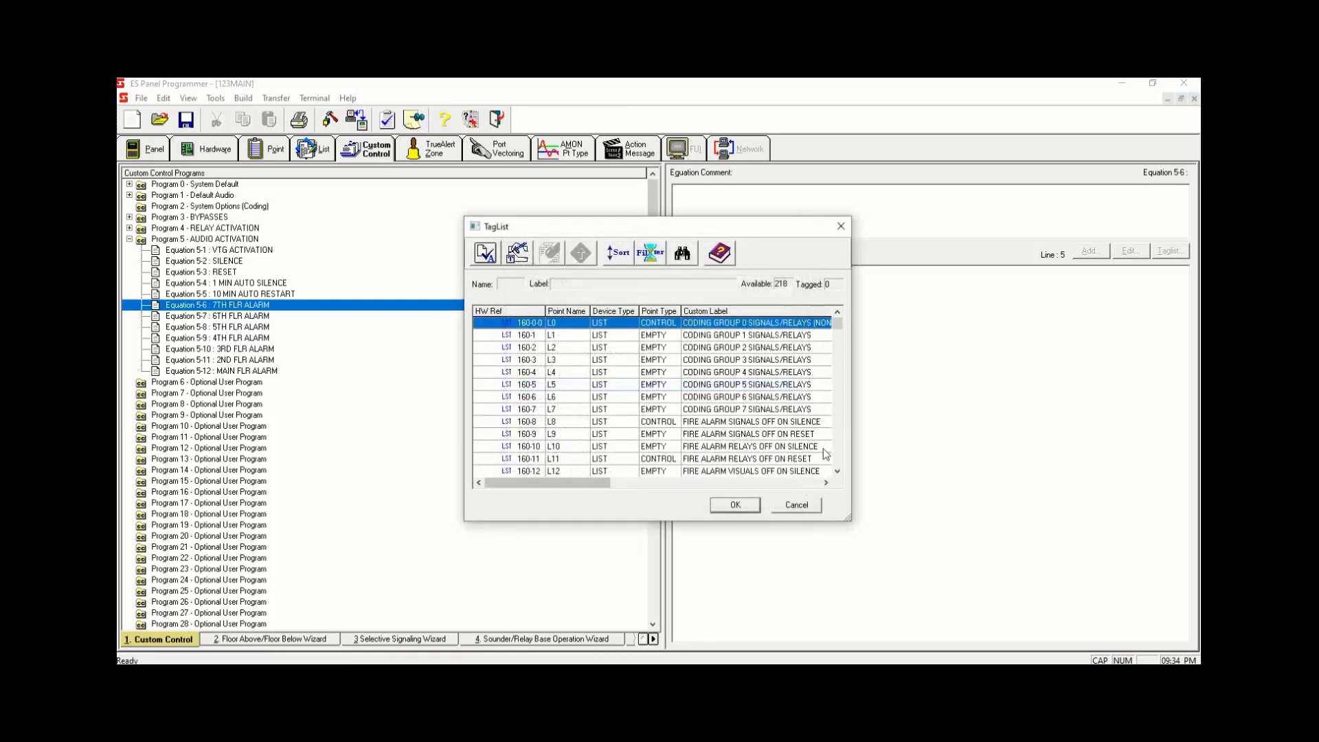
pyautogui.moveTo(840, 326); pyautogui.dragTo(835, 459)
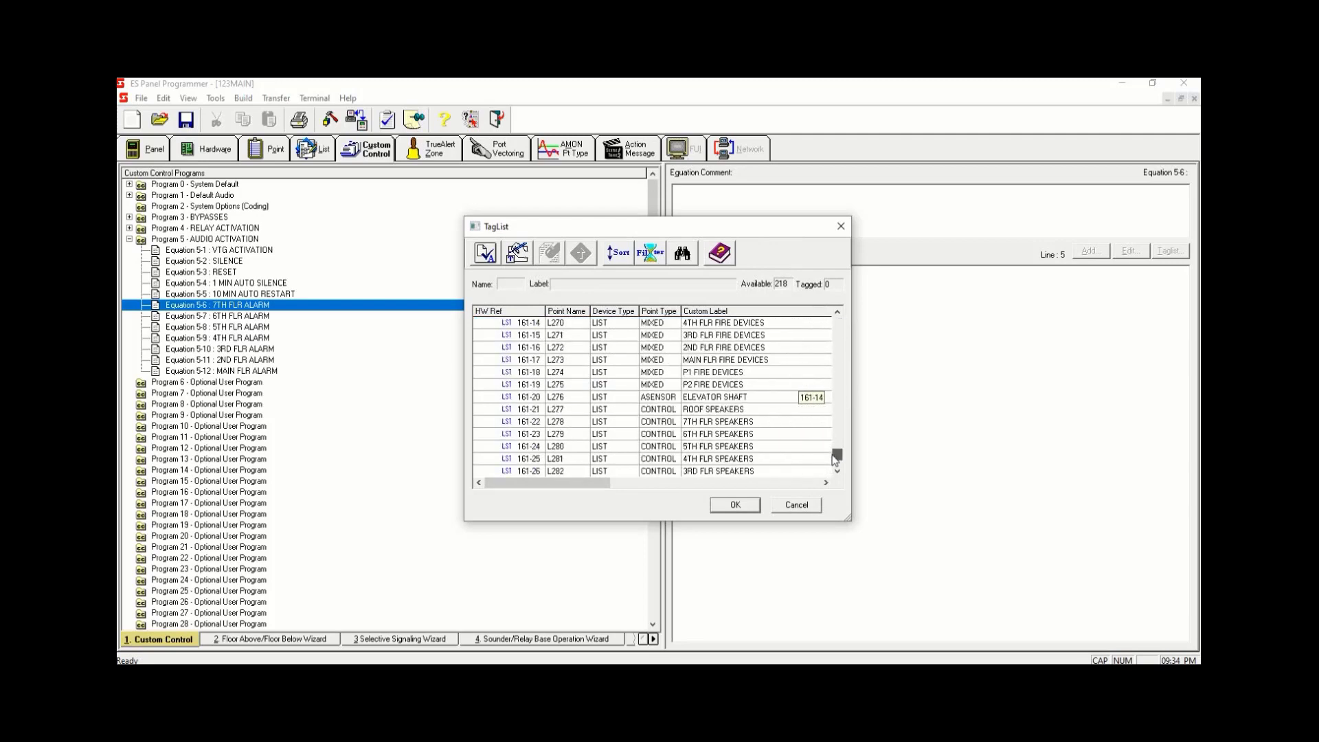
pyautogui.click(740, 422)
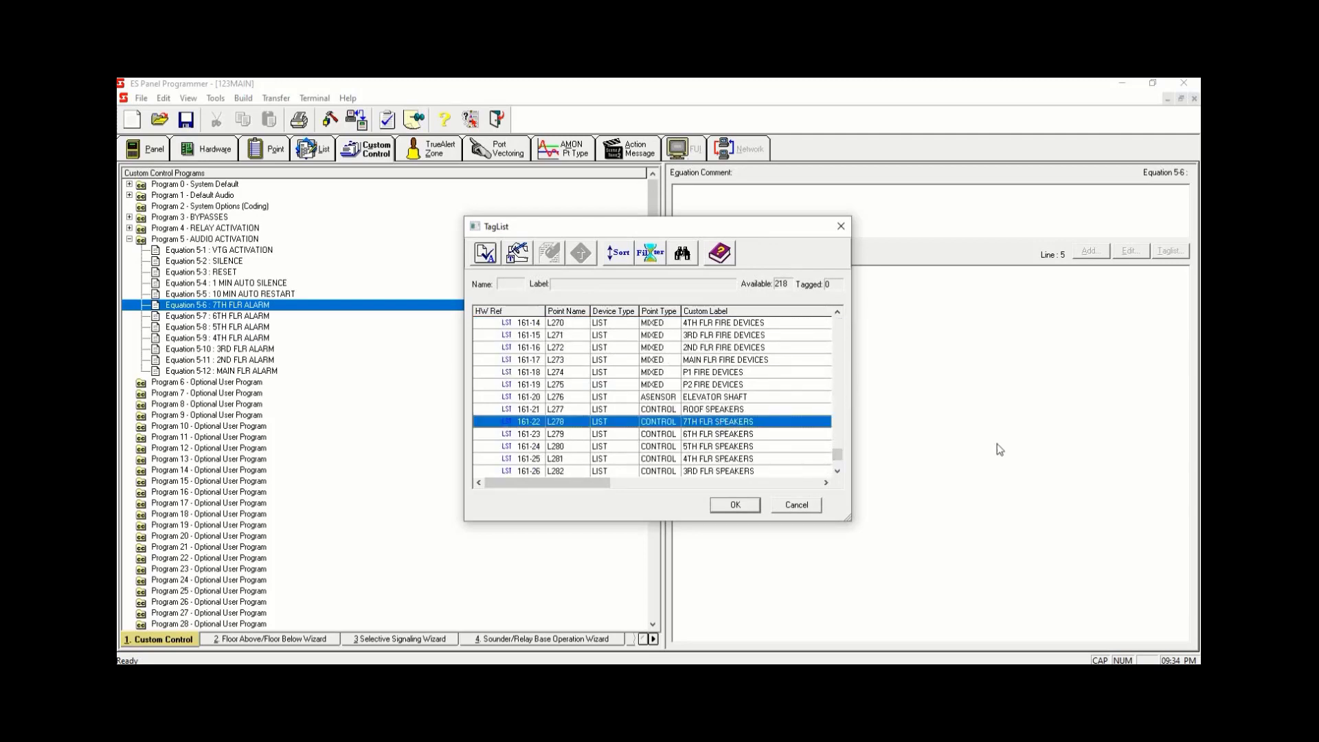
pyautogui.press('space')
pyautogui.click(734, 505)
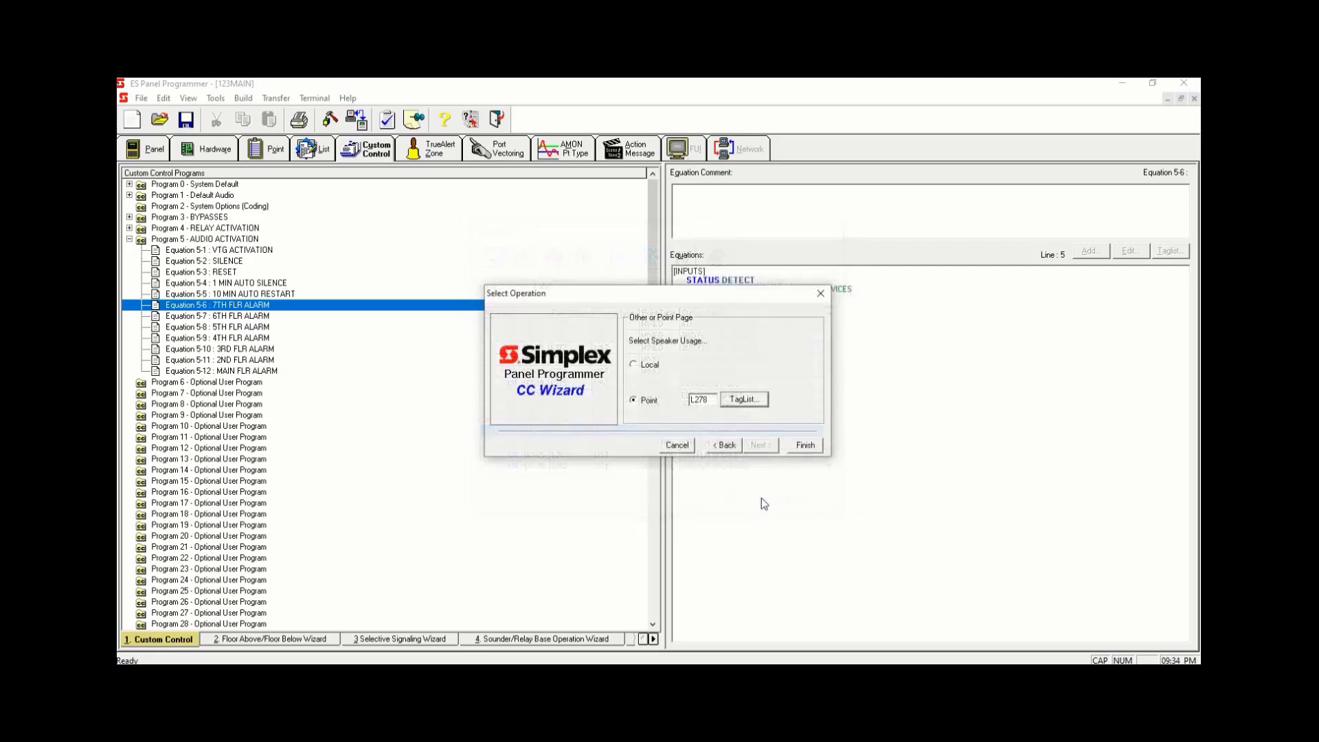
pyautogui.click(817, 446)
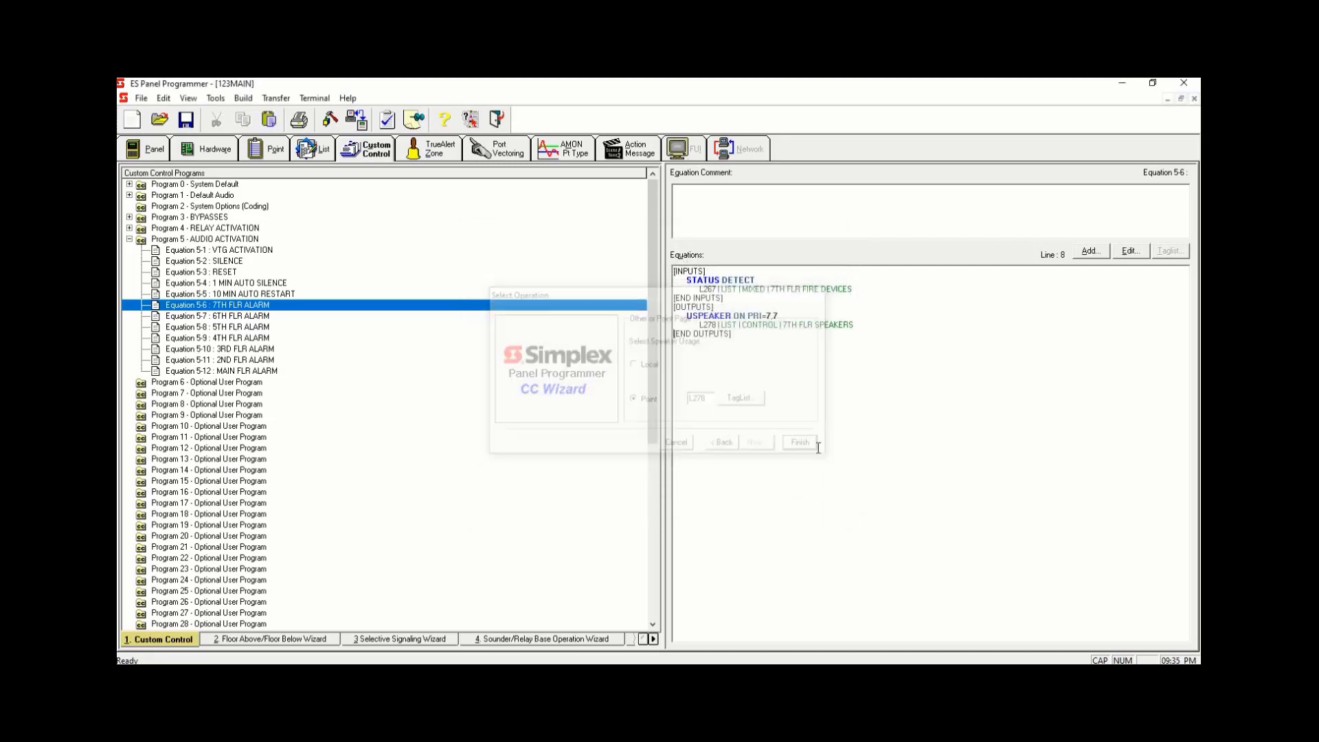
pyautogui.click(836, 412)
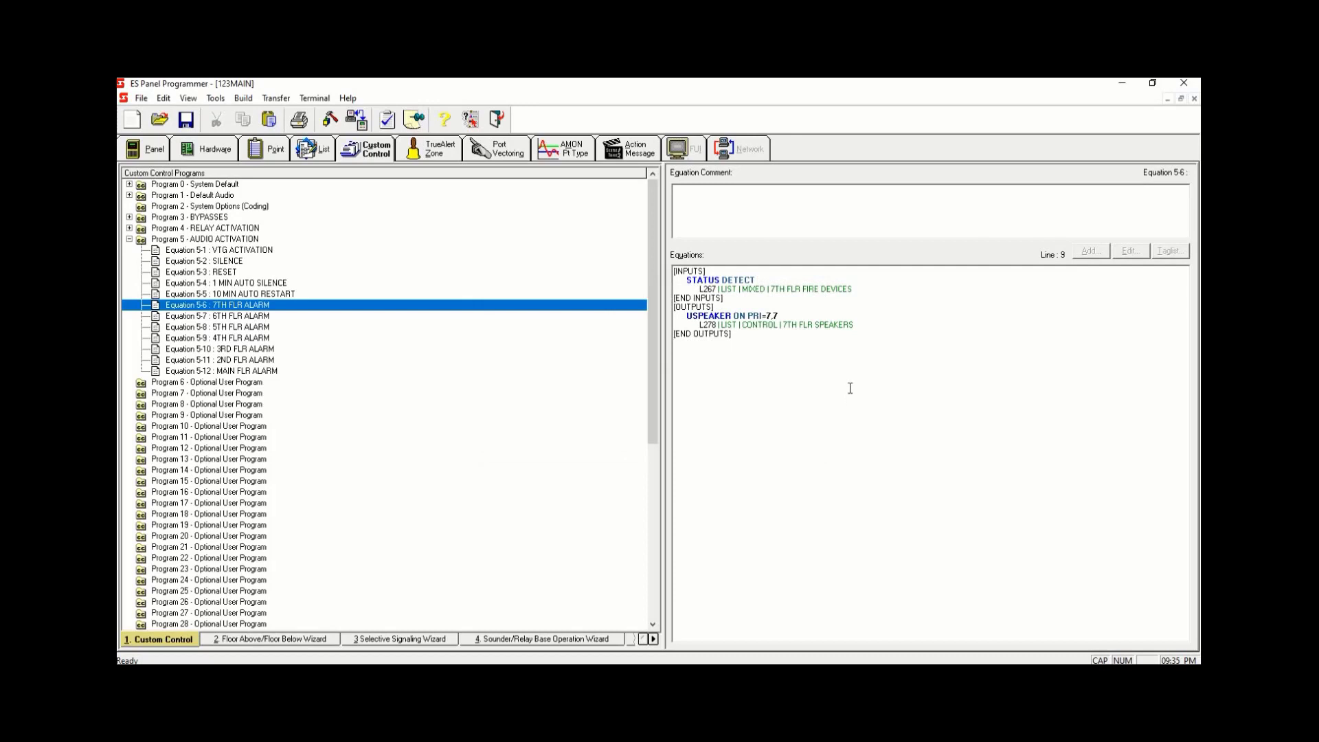
# - Copy the whole Equation 5-6 text and paste it into Equation 5-7 6TH FLR ALARM
pyautogui.hotkey('ctrl', 'a')
pyautogui.rightClick(704, 299)
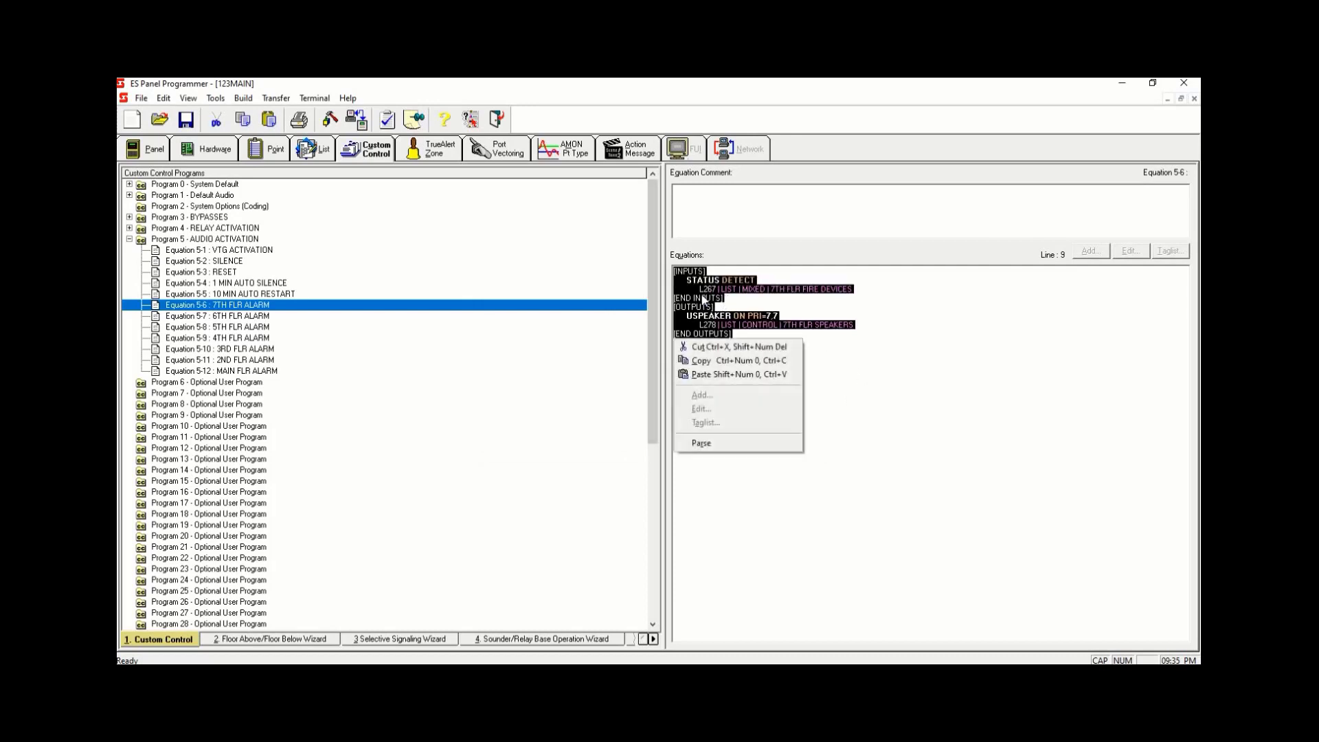
pyautogui.click(737, 360)
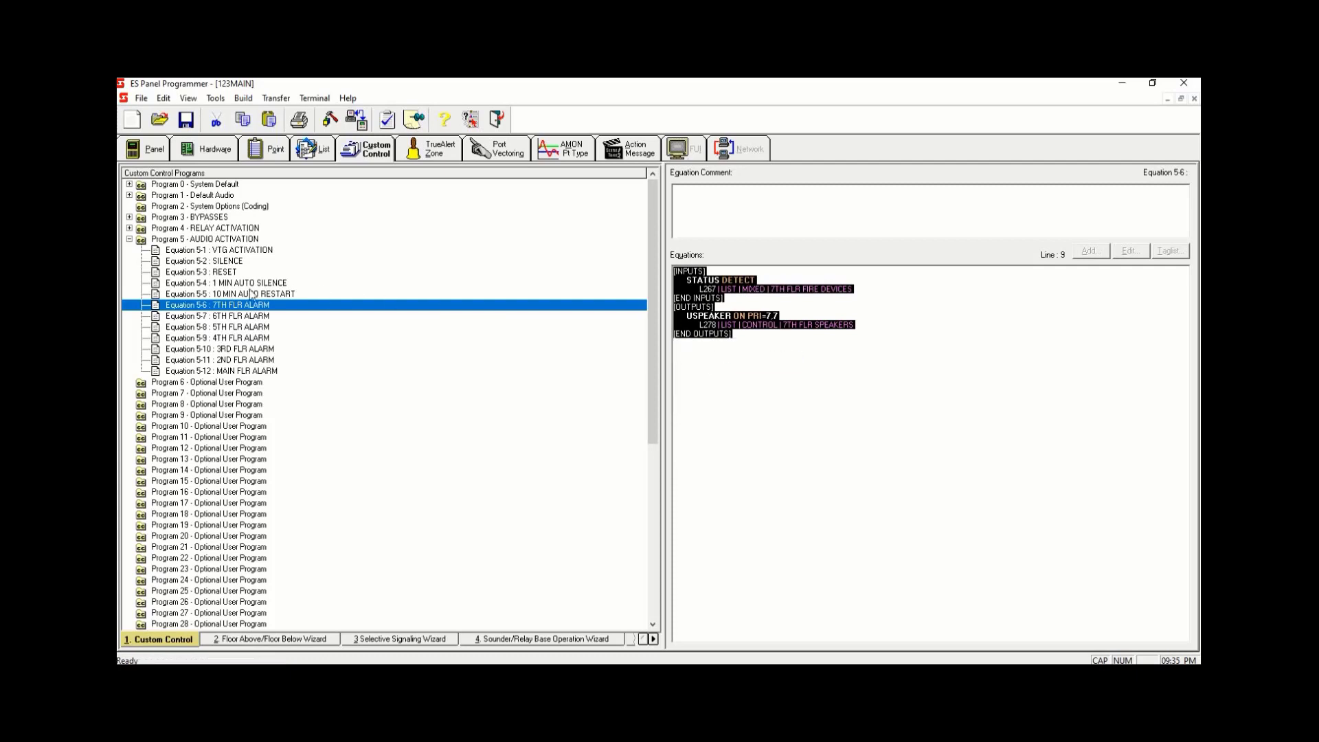
pyautogui.click(253, 318)
pyautogui.hotkey('ctrl', 'a')
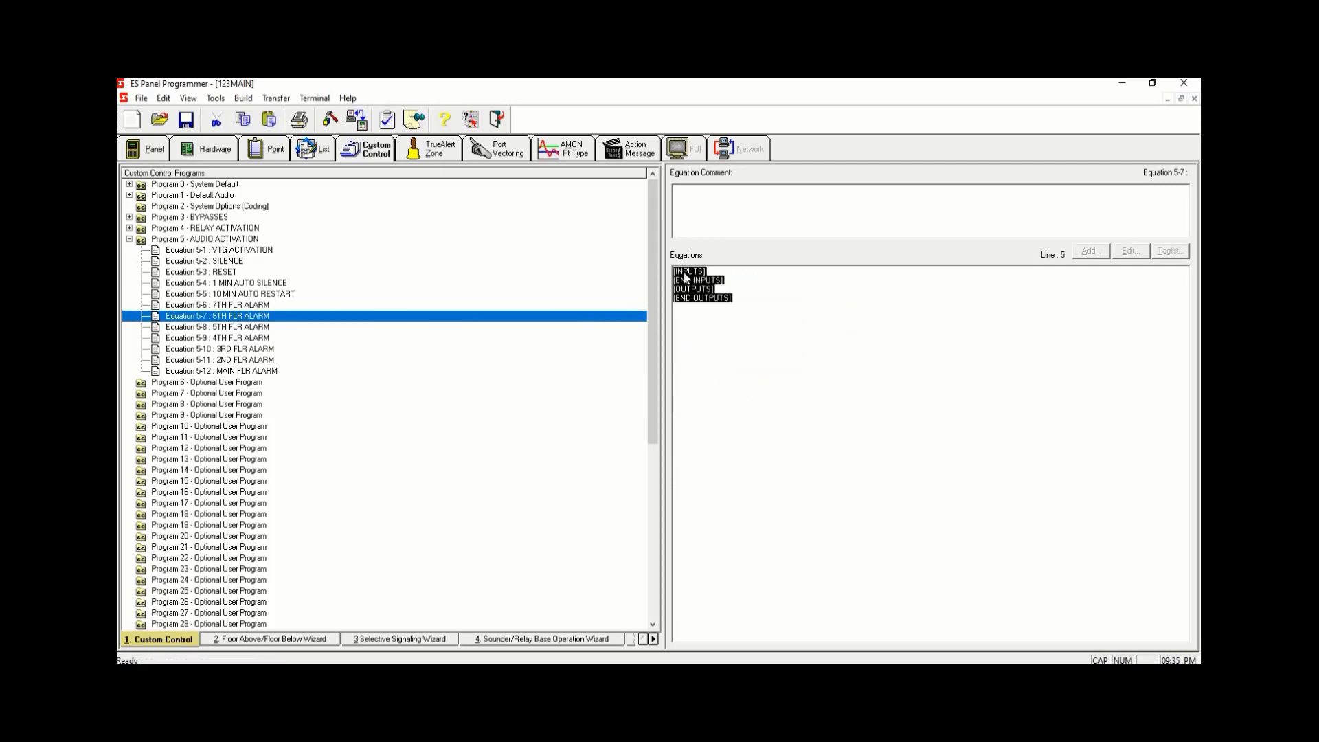
pyautogui.rightClick(677, 304)
pyautogui.click(732, 339)
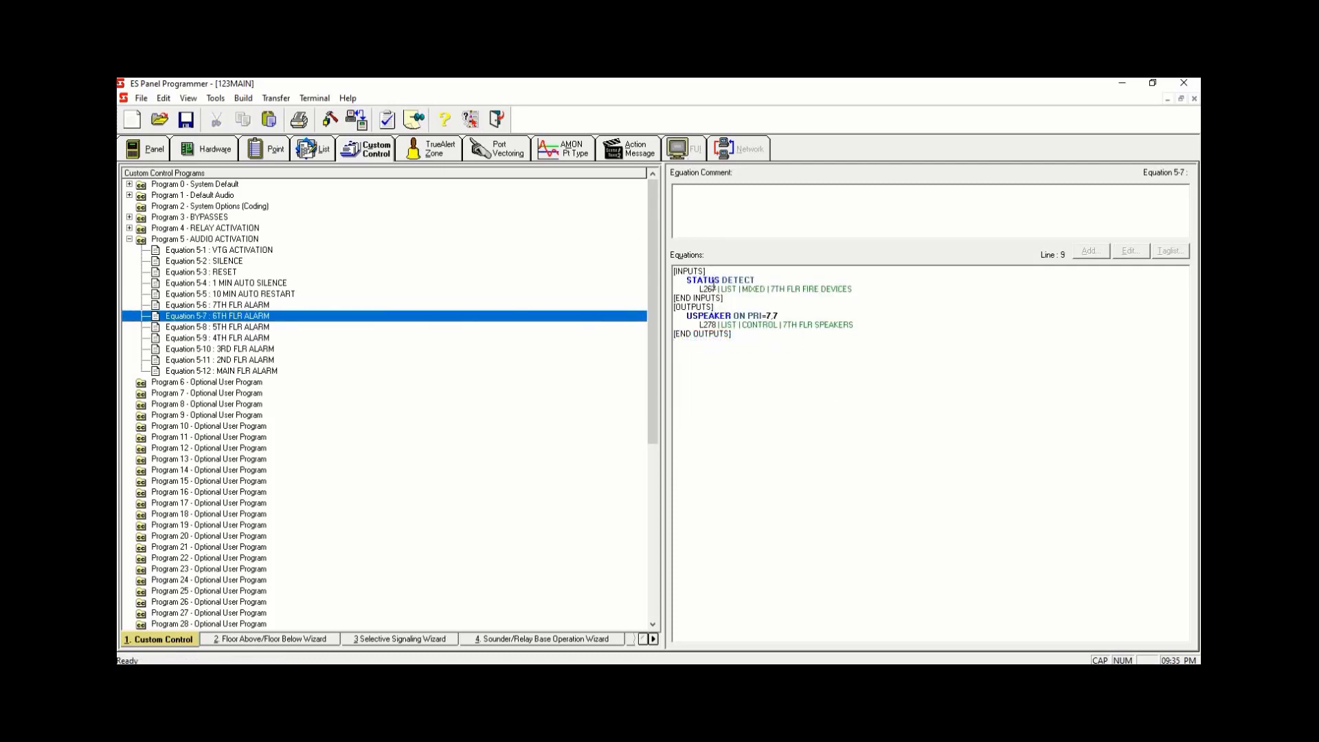
# - In Equation 5-7, change the input point to L268 and the output point to L279
pyautogui.click(713, 288)
pyautogui.write('8')
pyautogui.moveTo(710, 324); pyautogui.dragTo(716, 324)
pyautogui.write('9')
# - Copy the whole Equation 5-7 text and paste it into Equation 5-8 5TH FLR ALARM
pyautogui.click(599, 315)
pyautogui.hotkey('ctrl', 'a')
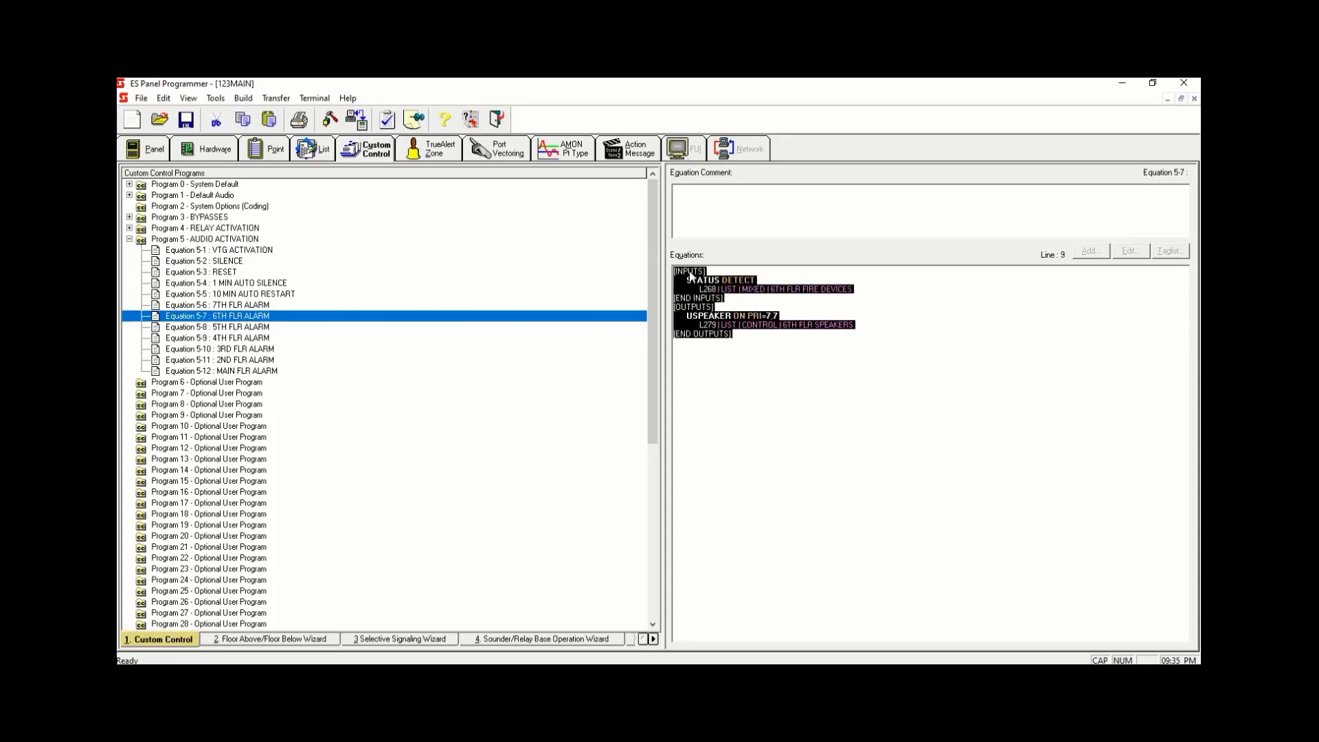
pyautogui.rightClick(675, 340)
pyautogui.click(733, 361)
pyautogui.click(283, 327)
pyautogui.moveTo(839, 388); pyautogui.dragTo(620, 257)
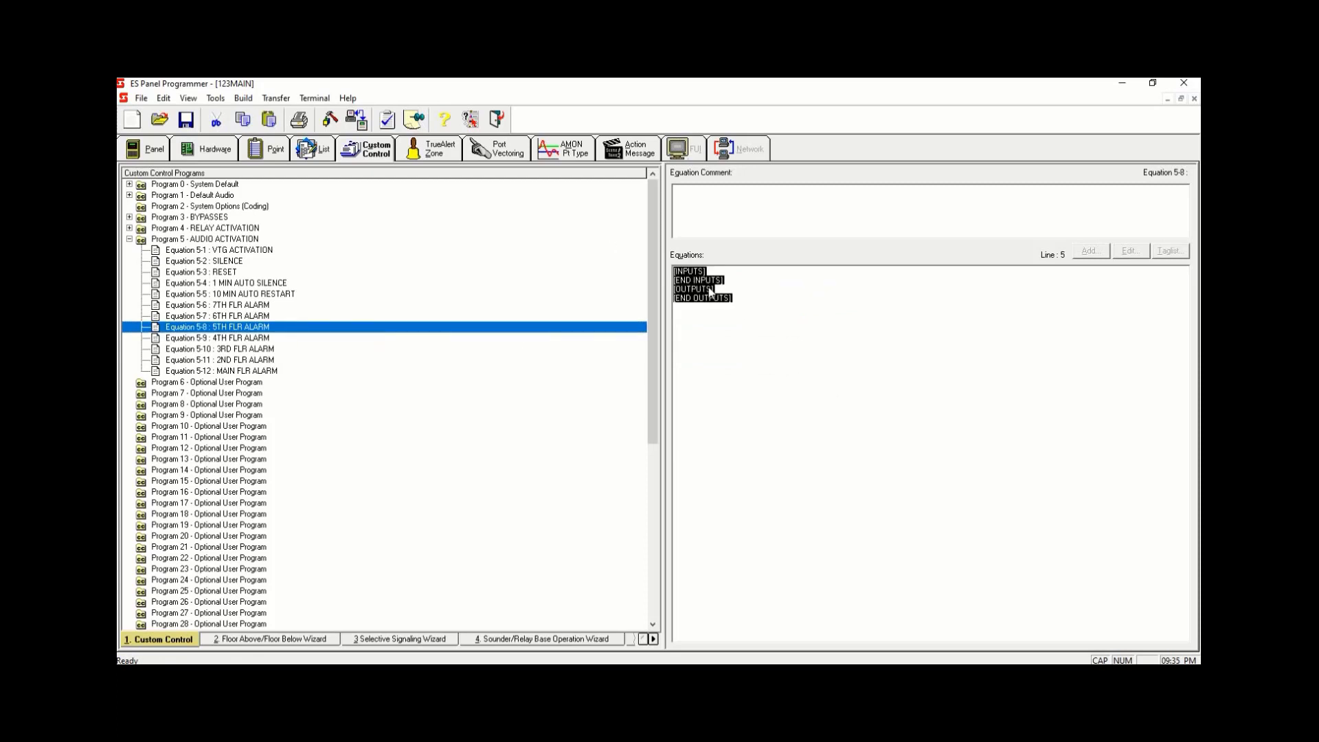
pyautogui.rightClick(712, 292)
pyautogui.click(747, 335)
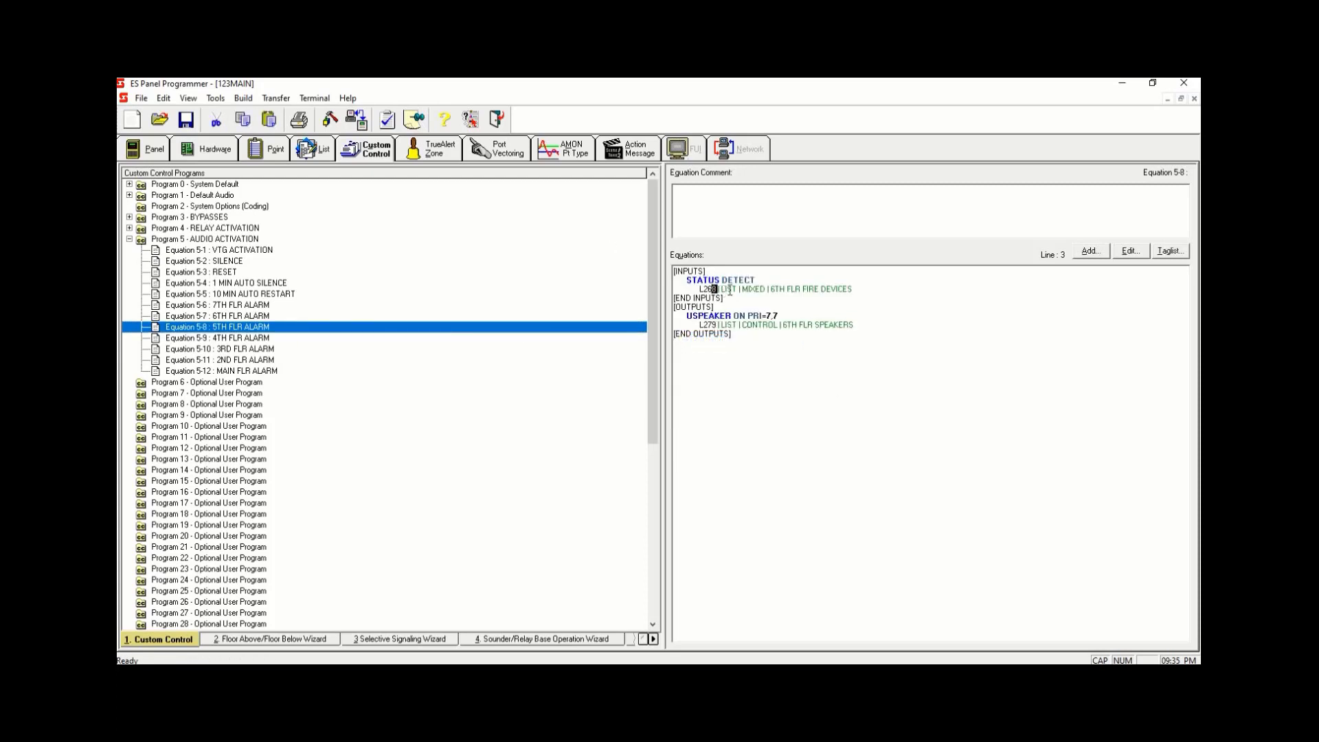
# - In Equation 5-8, change the input point to L269 and the output point to L280
pyautogui.write('9')
pyautogui.moveTo(716, 325); pyautogui.dragTo(712, 326)
pyautogui.write('6')
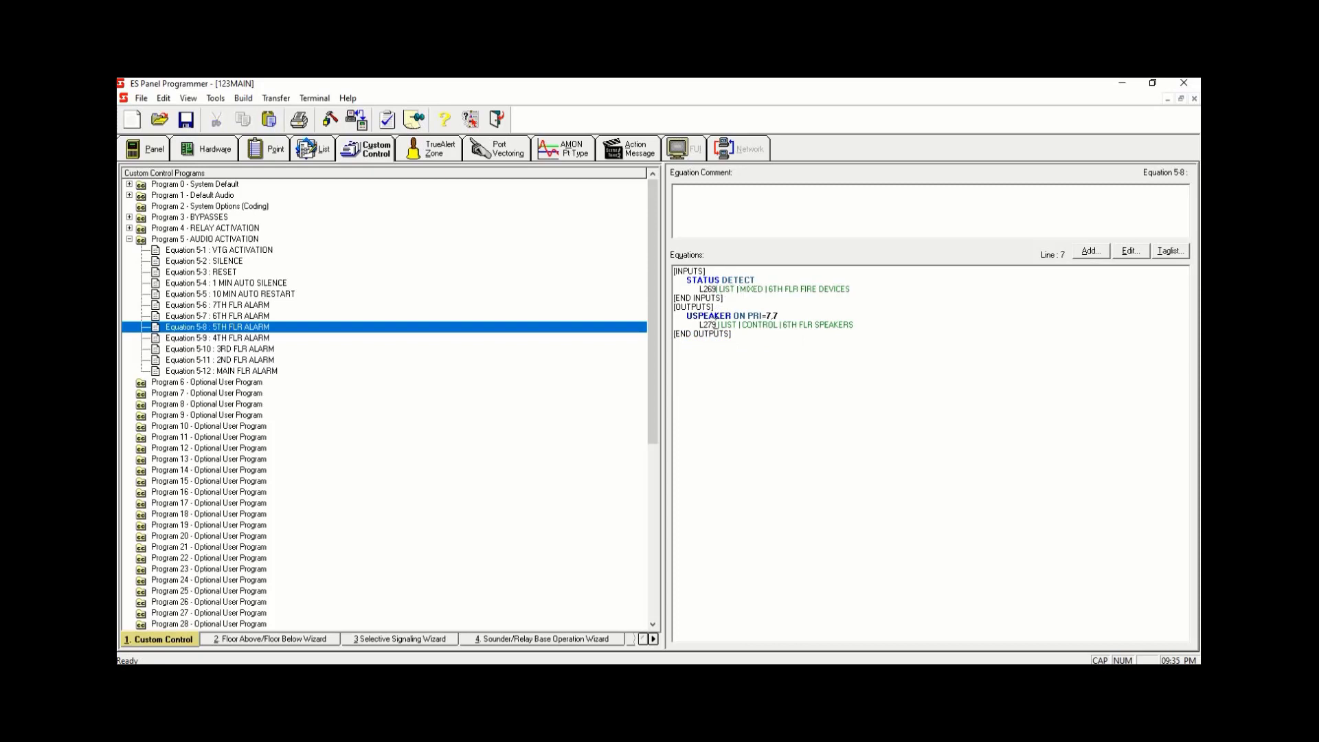
pyautogui.moveTo(716, 326); pyautogui.dragTo(708, 326)
pyautogui.write('80')
# - Copy the whole Equation 5-8 text and paste it into Equation 5-9 4TH FLR ALARM
pyautogui.hotkey('ctrl', 'a')
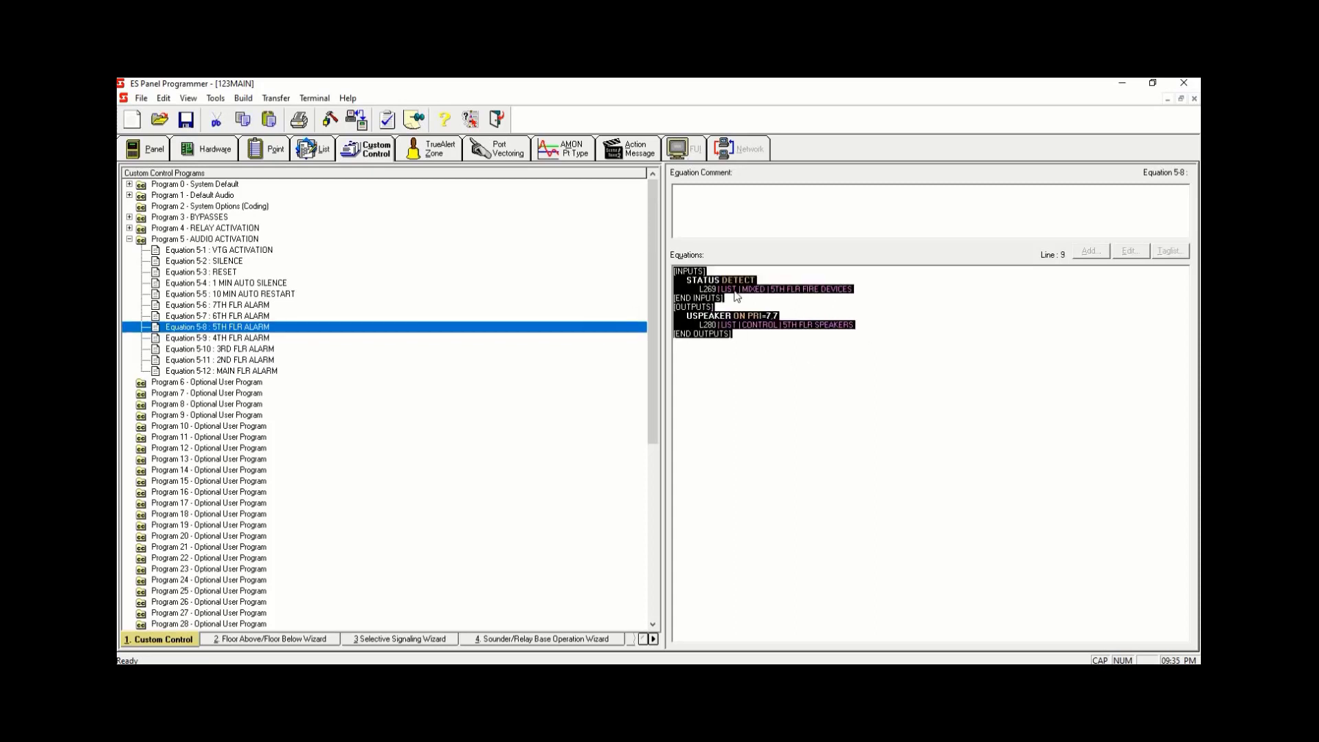
pyautogui.rightClick(725, 348)
pyautogui.click(733, 361)
pyautogui.click(227, 338)
pyautogui.hotkey('ctrl', 'a')
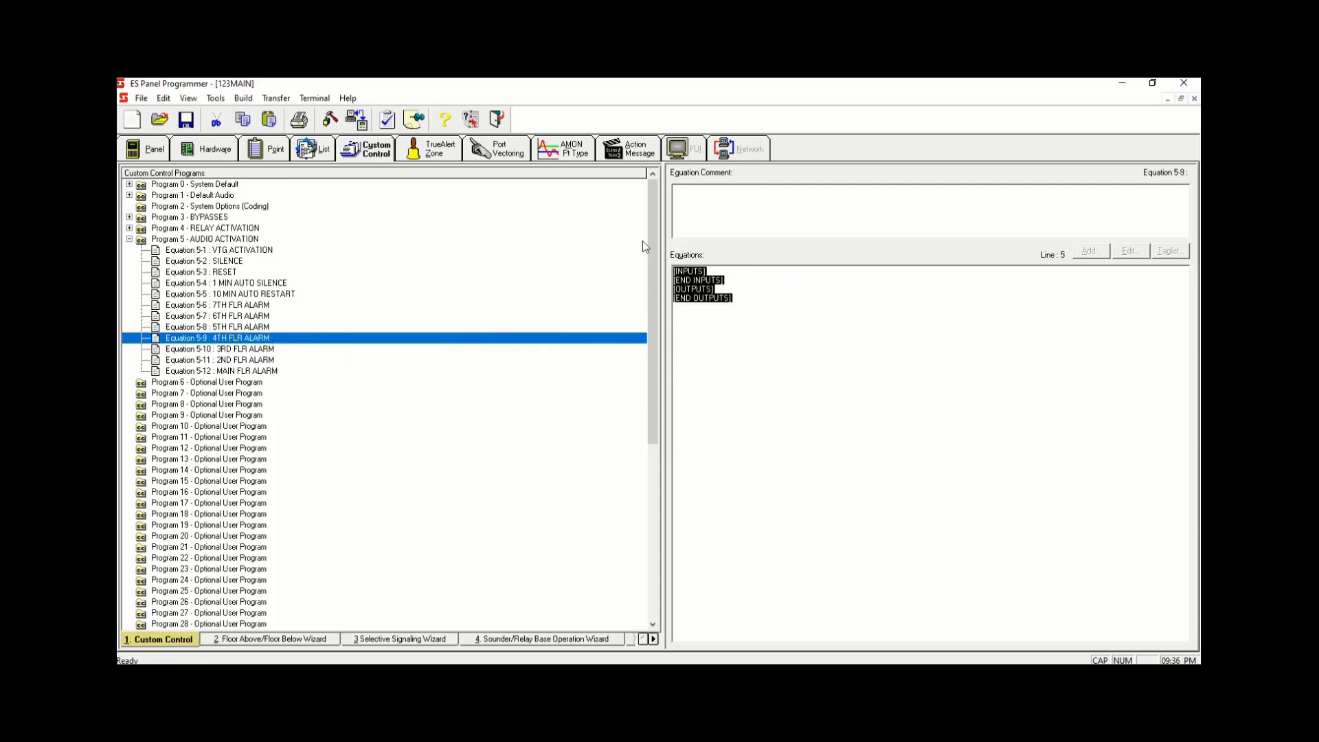
pyautogui.rightClick(674, 304)
pyautogui.click(730, 339)
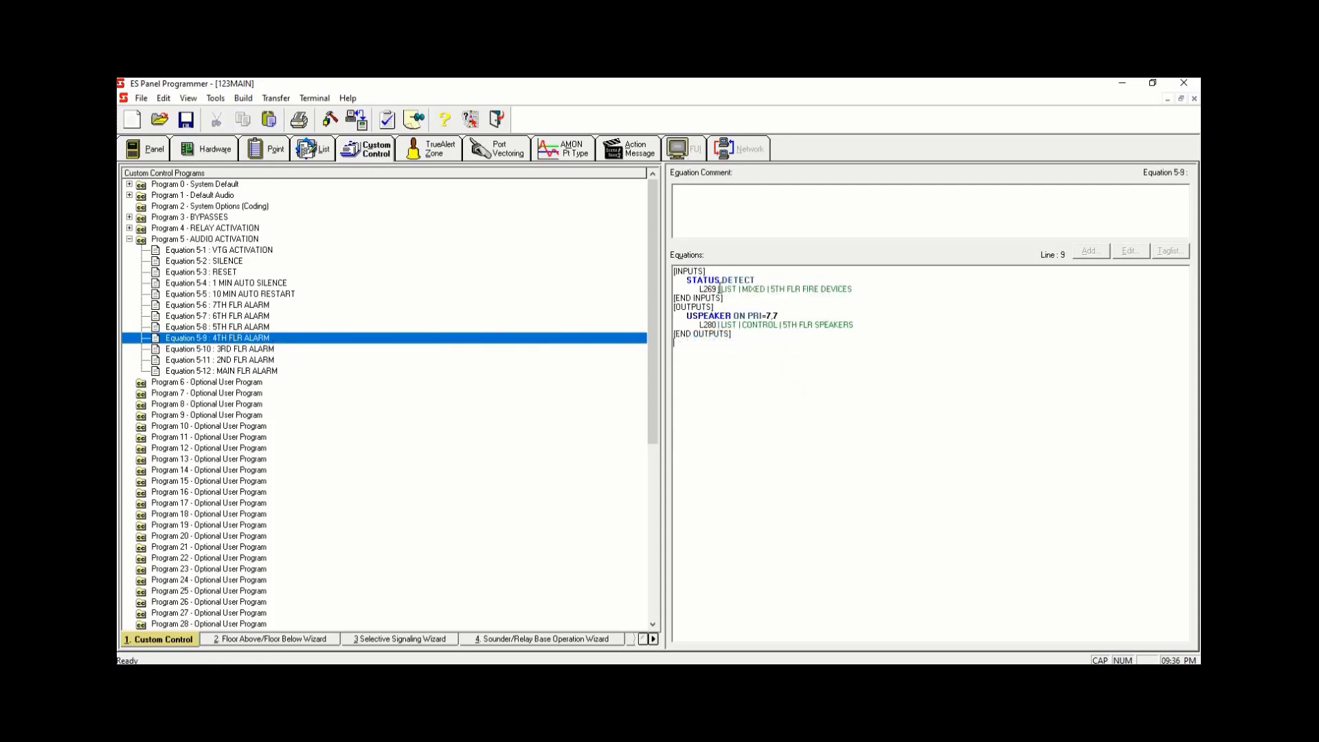
# - In Equation 5-9, change the input point to L270 and the output point to L281
pyautogui.moveTo(718, 289); pyautogui.dragTo(705, 289)
pyautogui.write('70')
pyautogui.click(711, 325)
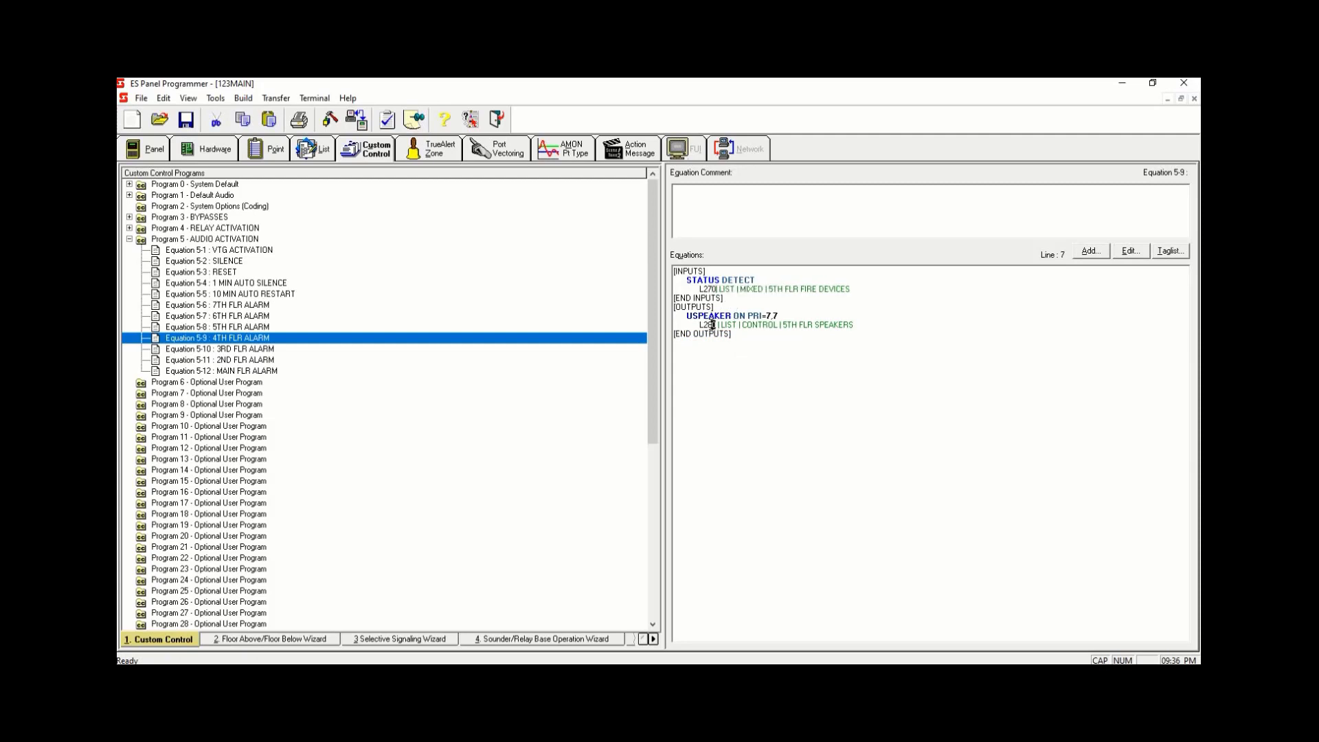
pyautogui.write('1')
# - Copy the whole Equation 5-9 text and paste it into Equation 5-10 3RD FLR ALARM
pyautogui.click(623, 338)
pyautogui.moveTo(775, 348); pyautogui.dragTo(675, 273)
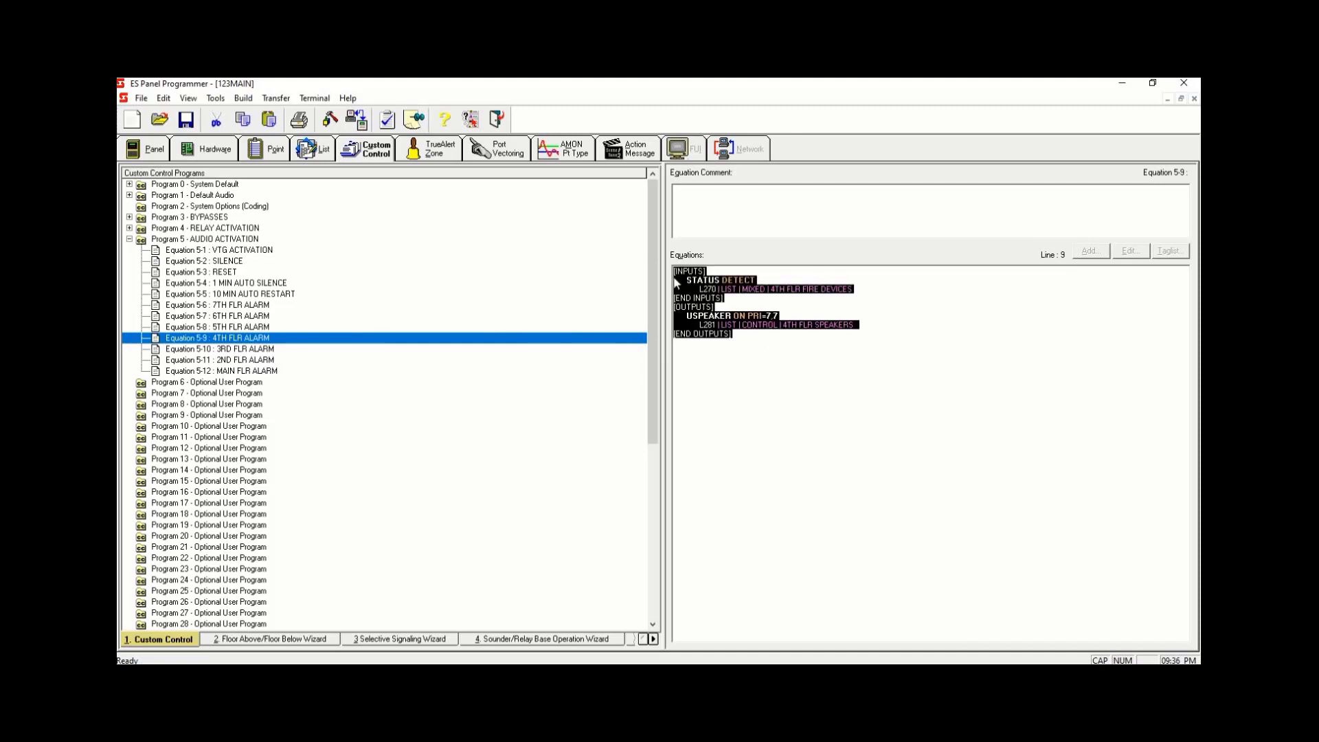
pyautogui.rightClick(673, 337)
pyautogui.click(701, 360)
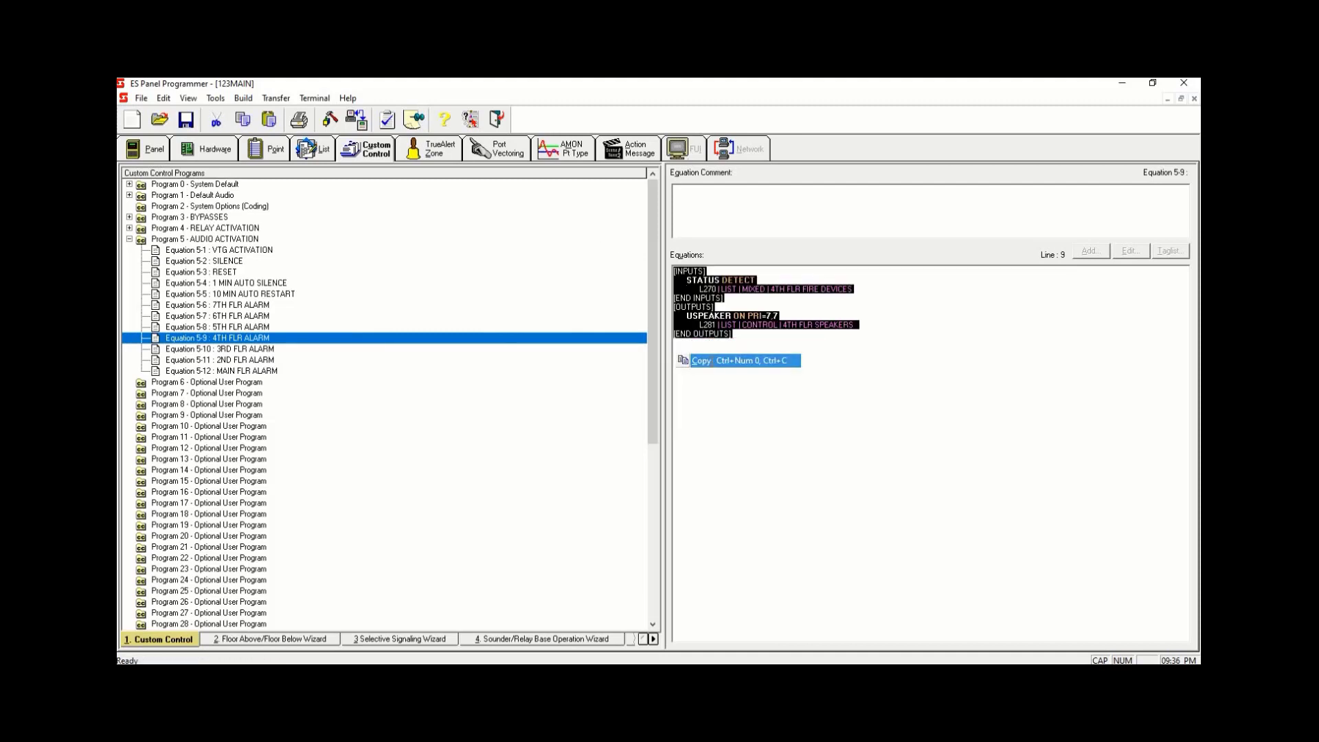
pyautogui.click(302, 350)
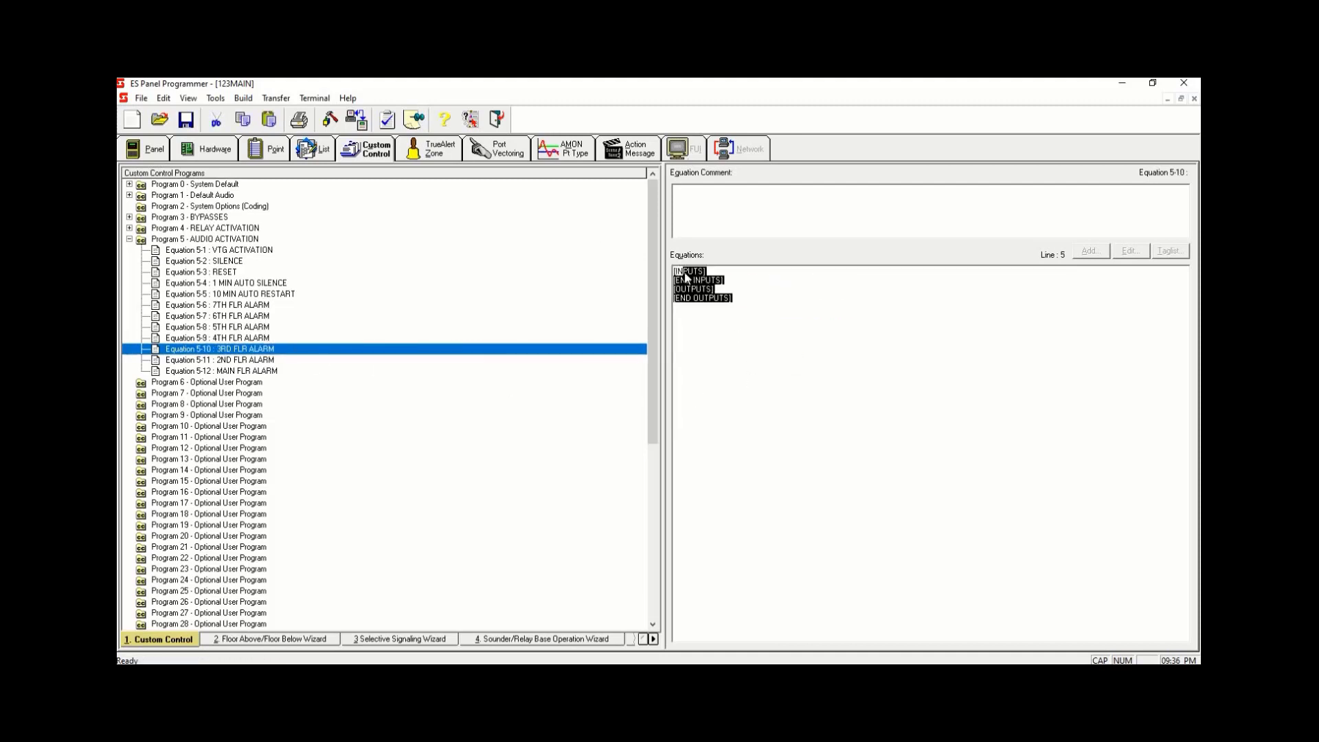
pyautogui.rightClick(697, 300)
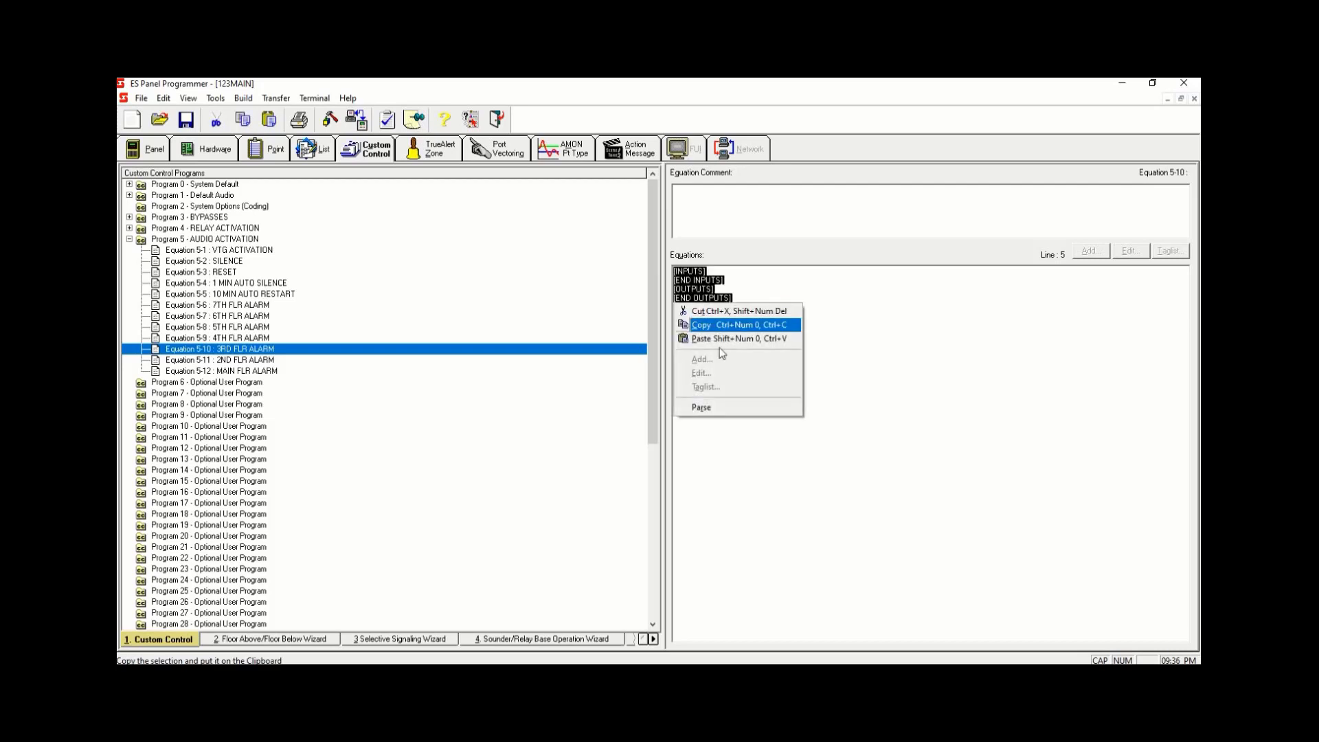
pyautogui.click(721, 337)
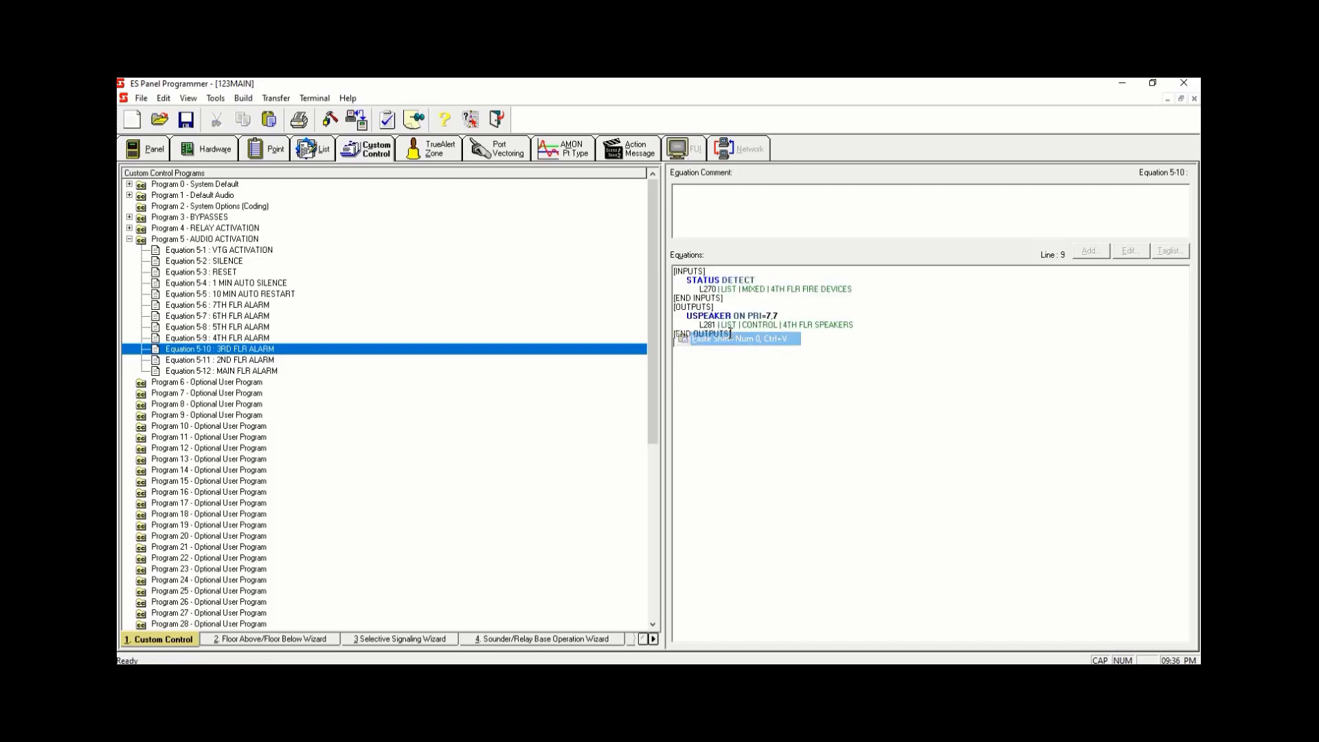
# - In Equation 5-10, change the input point to L271 and the output point to L282
pyautogui.click(712, 290)
pyautogui.moveTo(712, 289); pyautogui.dragTo(718, 289)
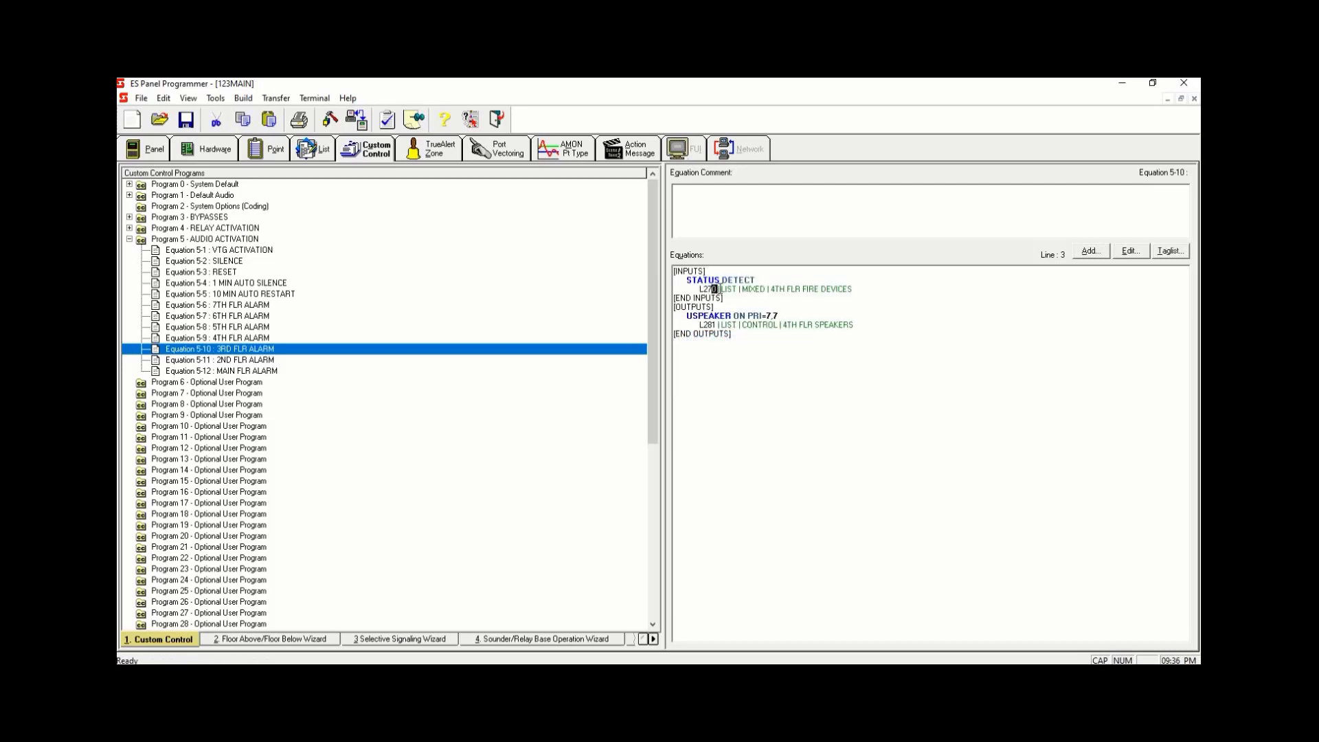
pyautogui.write('1')
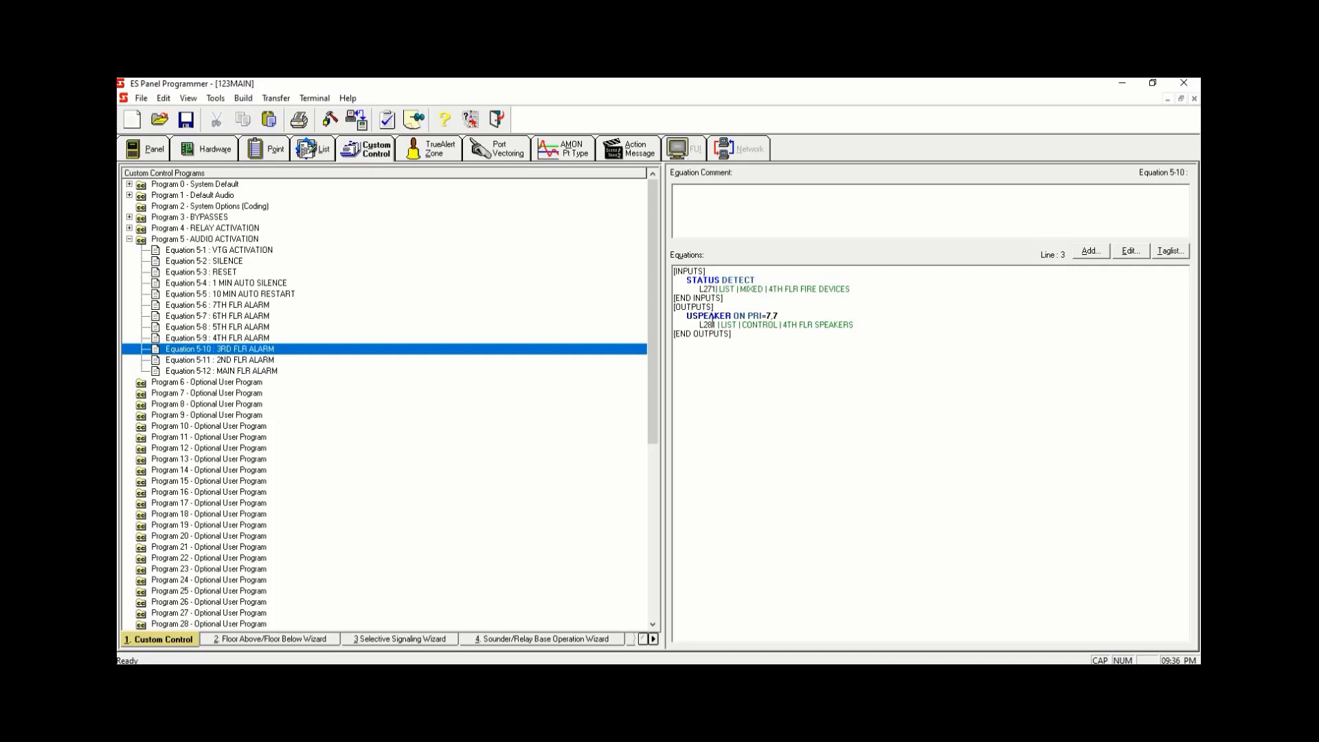
pyautogui.write('2')
# - Copy the whole Equation 5-10 text and paste it into Equation 5-11 2ND FLR ALARM
pyautogui.click(673, 344)
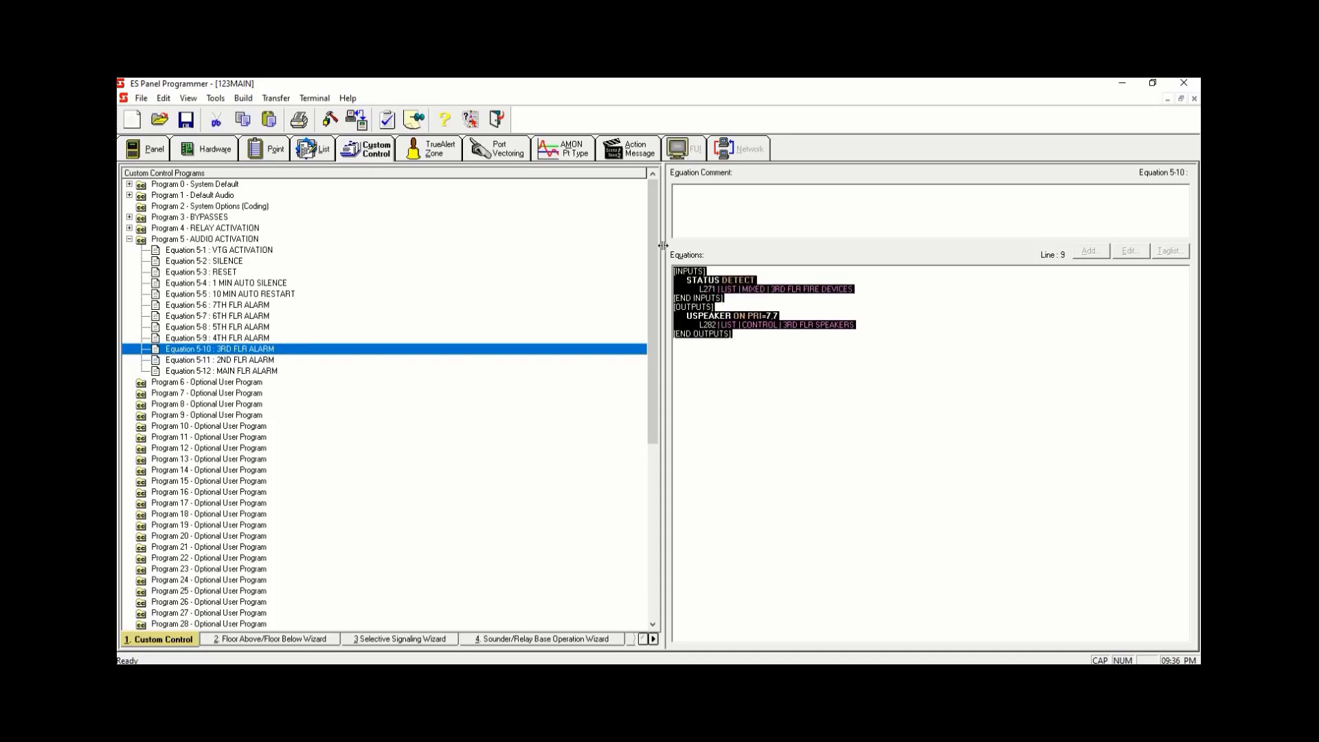
pyautogui.hotkey('ctrl', 'a')
pyautogui.rightClick(675, 340)
pyautogui.click(702, 360)
pyautogui.click(287, 359)
pyautogui.hotkey('ctrl', 'a')
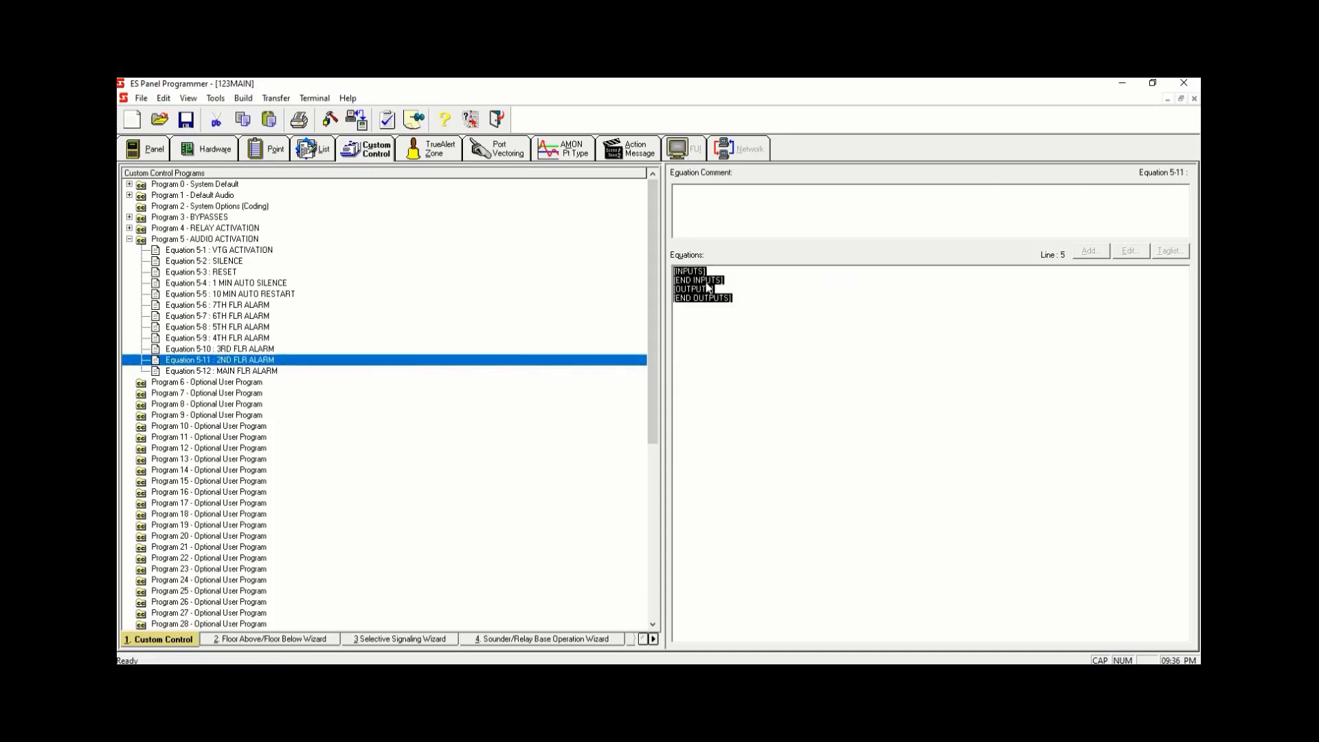
pyautogui.rightClick(691, 288)
pyautogui.click(745, 339)
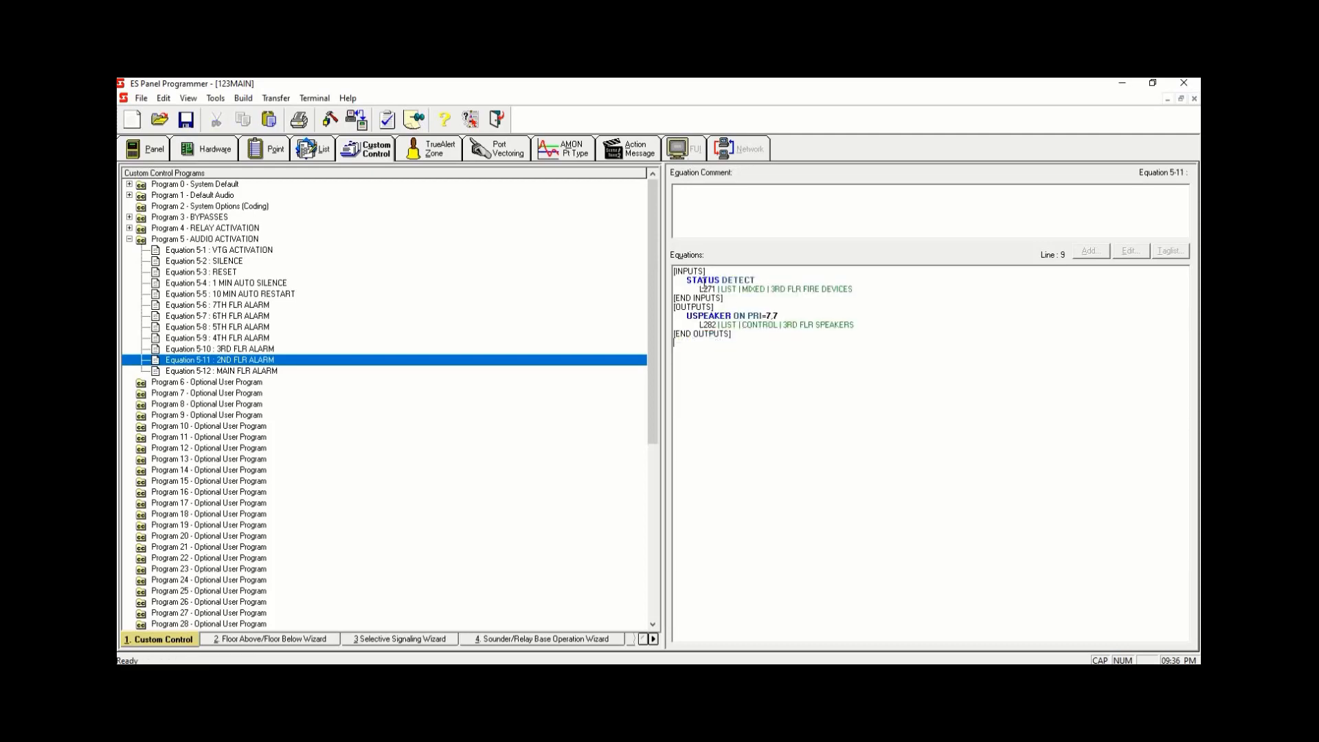
# - In Equation 5-11, change the input point to L272 and the output point to L283
pyautogui.moveTo(715, 288); pyautogui.dragTo(707, 289)
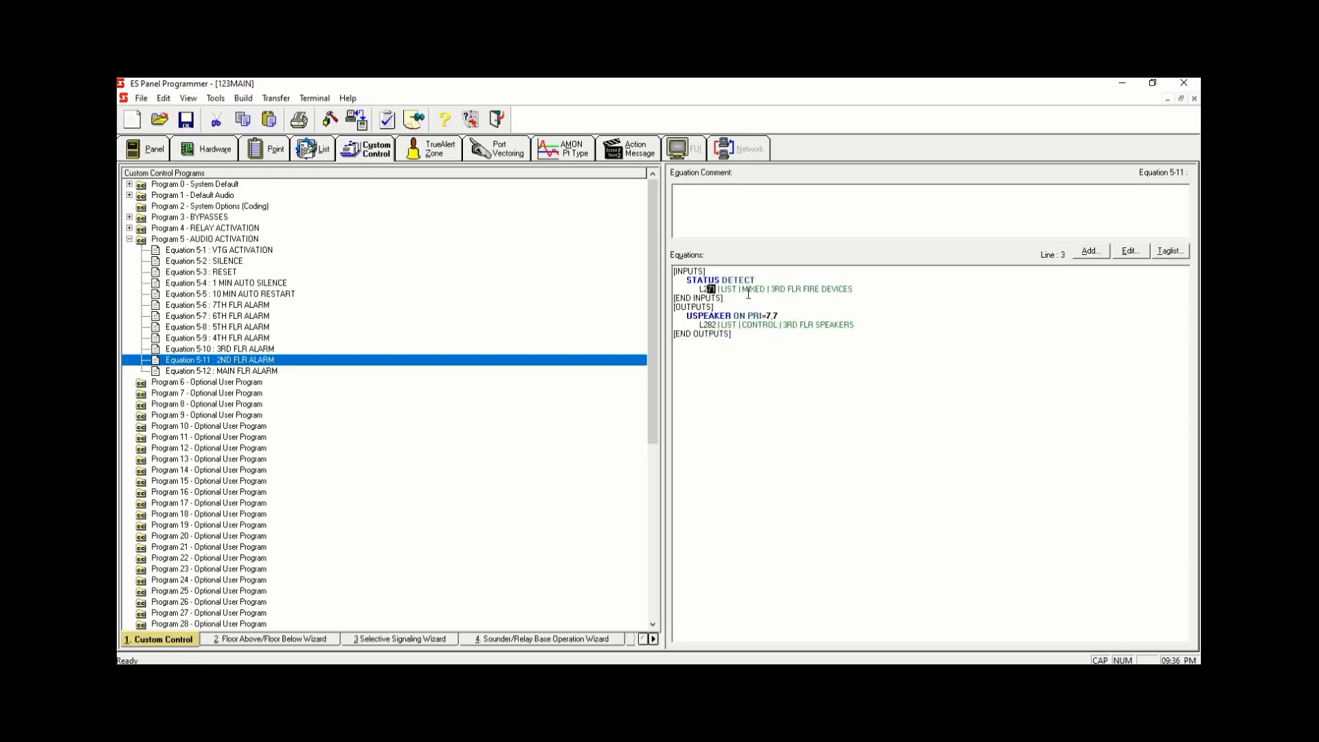
pyautogui.click(712, 288)
pyautogui.moveTo(712, 289); pyautogui.dragTo(718, 289)
pyautogui.write('11')
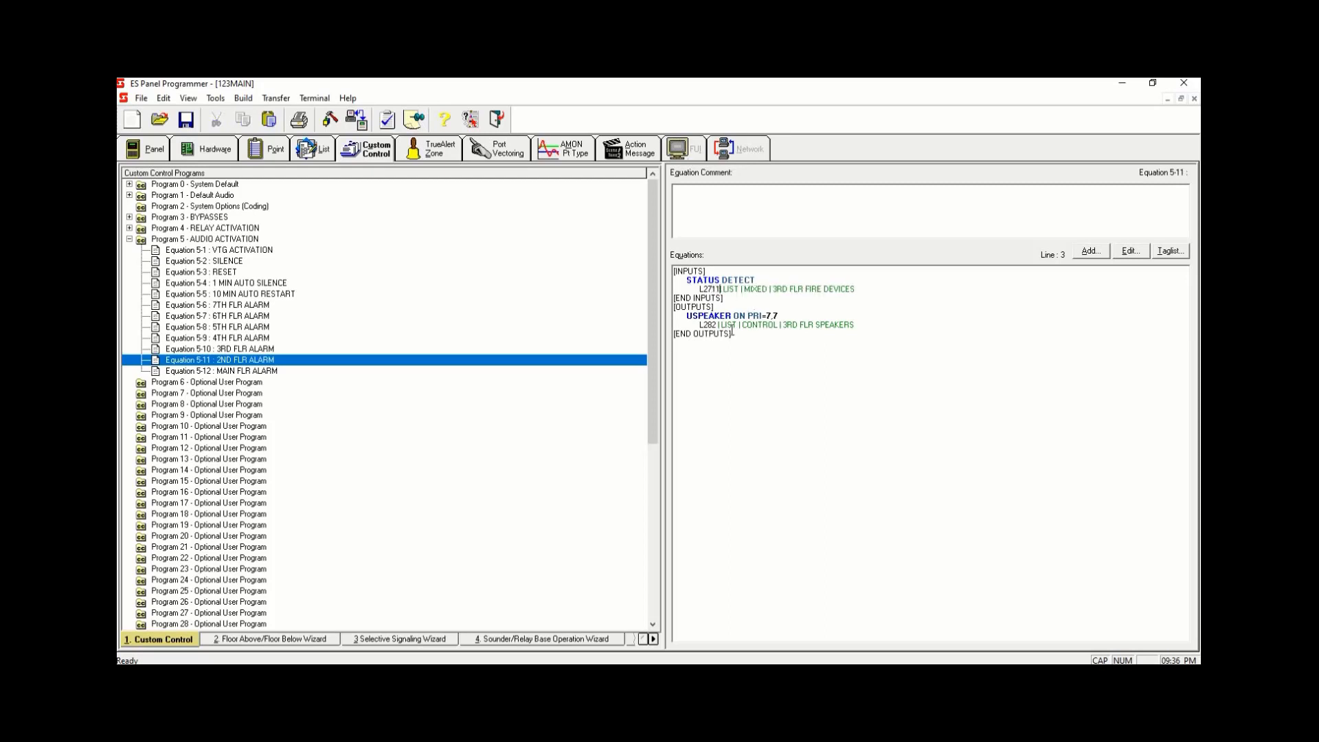
pyautogui.press('BackSpace')
pyautogui.rightClick(356, 354)
pyautogui.click(261, 362)
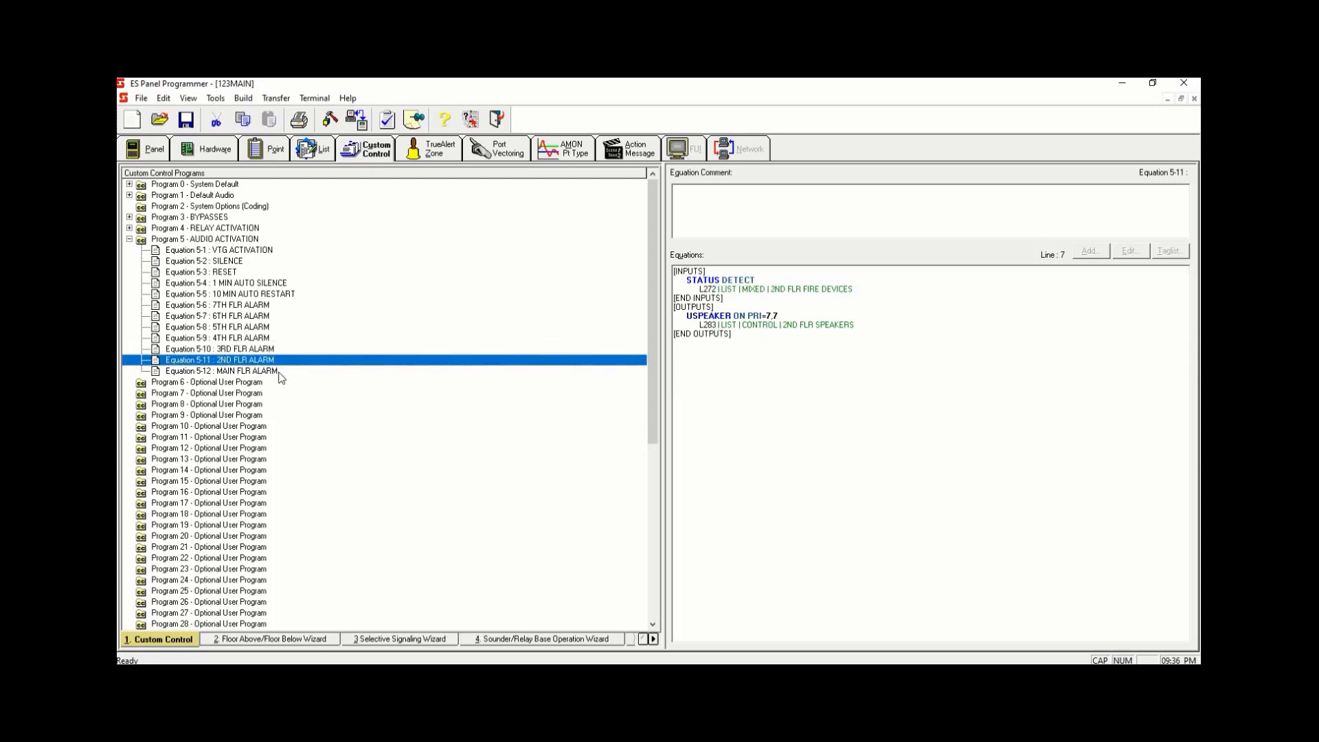
# - Copy the whole Equation 5-11 text and paste it into Equation 5-12 MAIN FLR ALARM
pyautogui.click(281, 373)
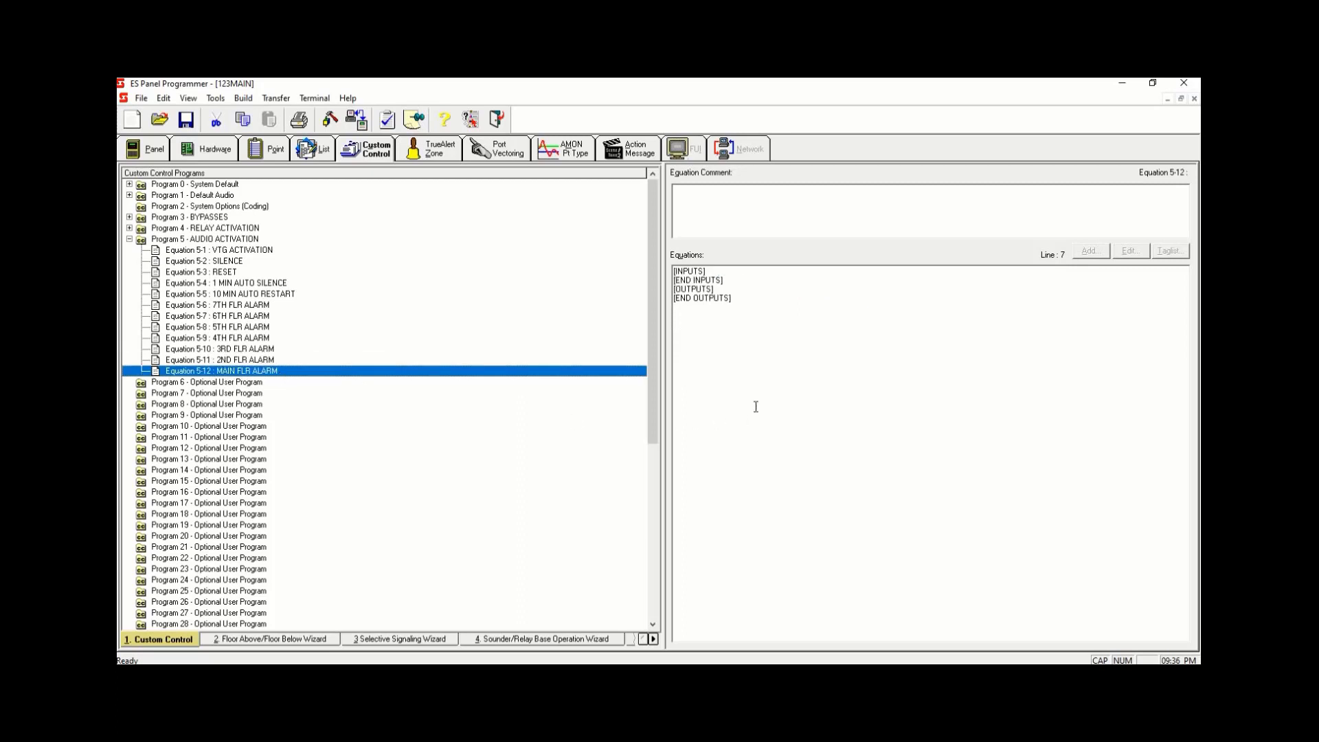
pyautogui.click(251, 361)
pyautogui.moveTo(731, 406); pyautogui.dragTo(645, 258)
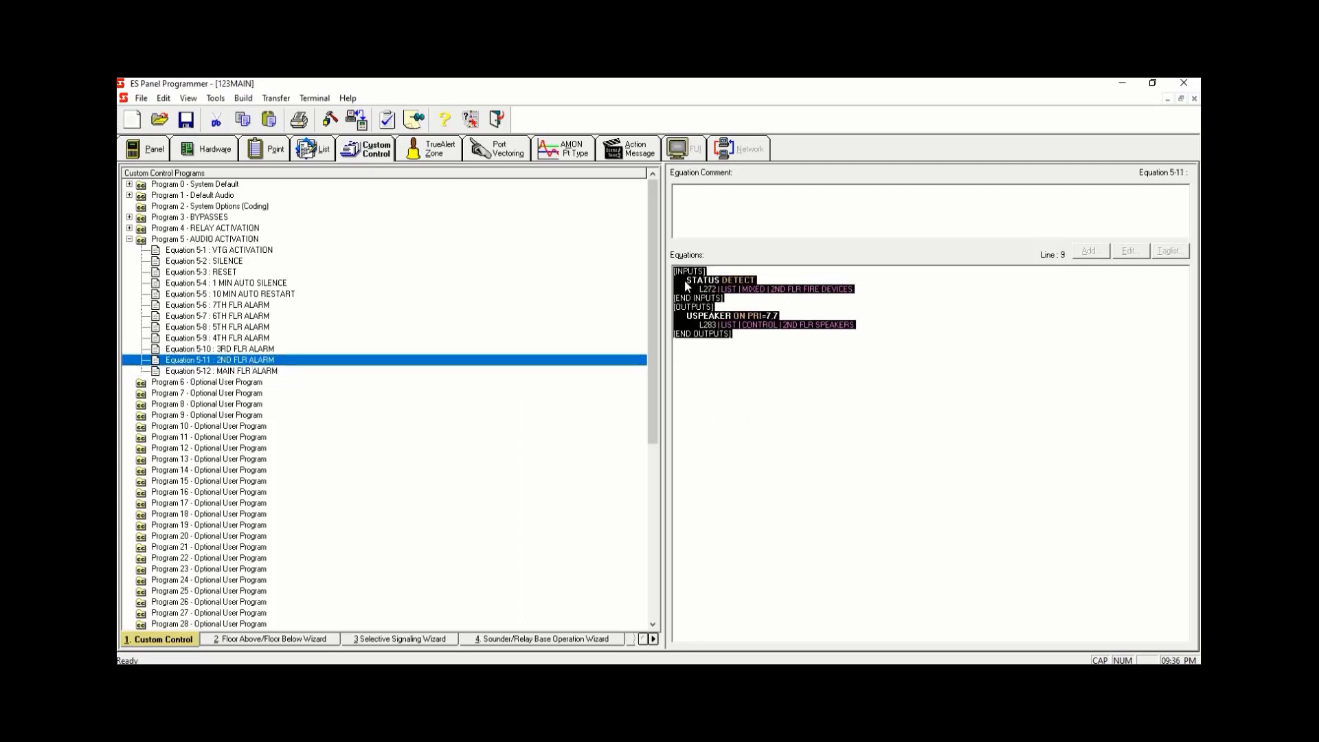
pyautogui.rightClick(679, 339)
pyautogui.click(714, 357)
pyautogui.click(258, 371)
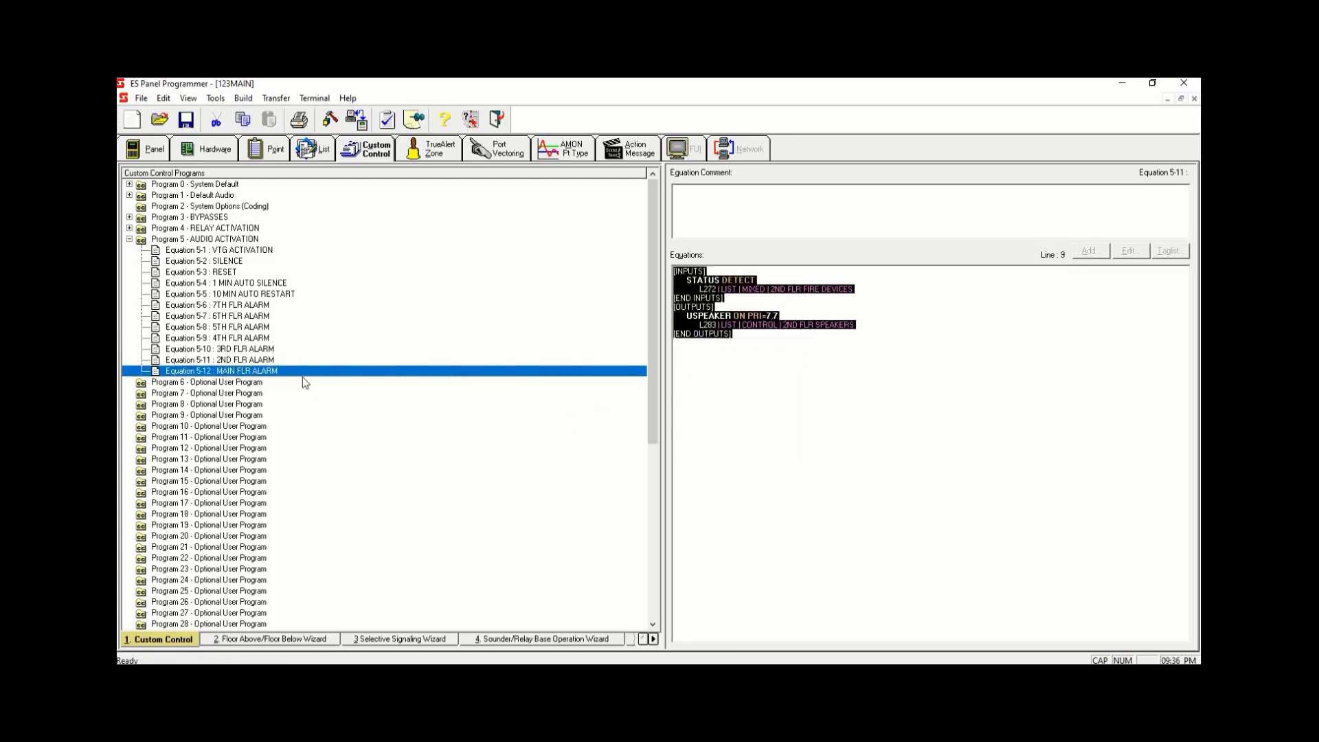
pyautogui.moveTo(694, 306); pyautogui.dragTo(660, 221)
pyautogui.rightClick(699, 289)
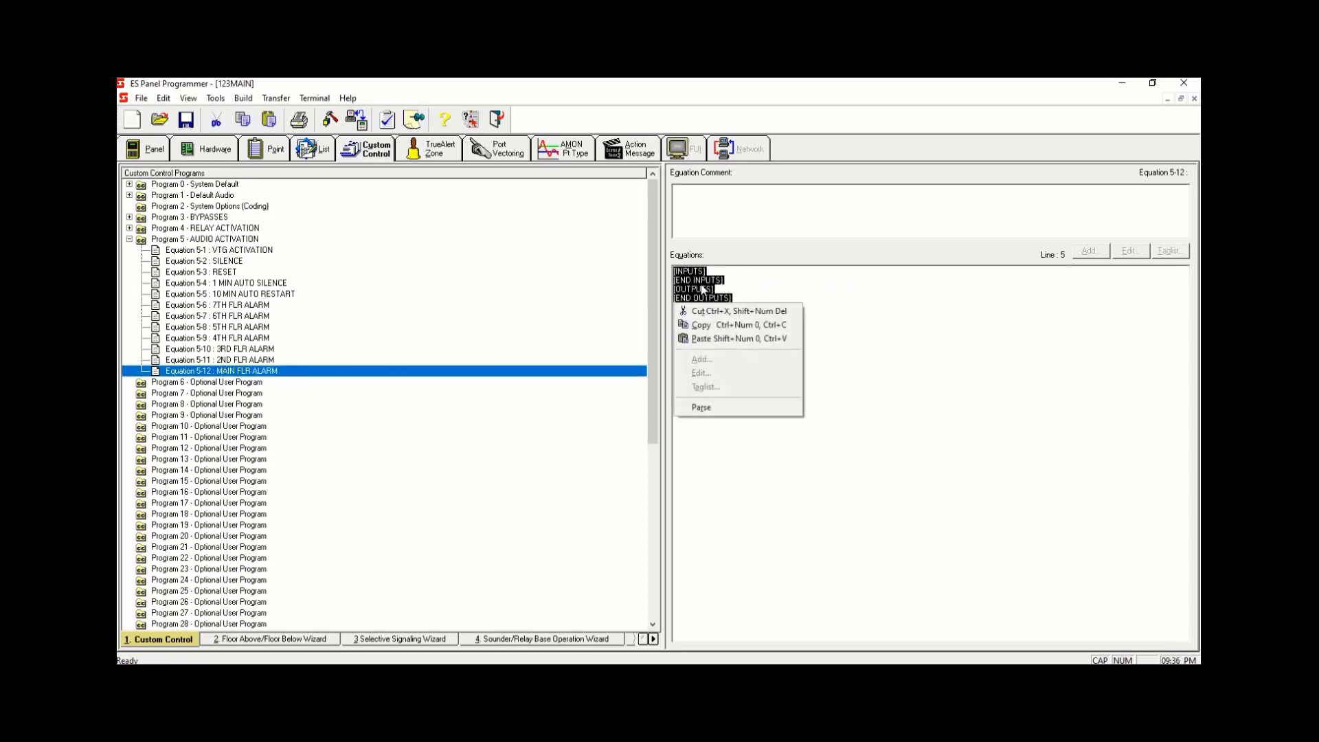
pyautogui.click(741, 357)
# - In Equation 5-12, change the input point to L273 and the output point to L284
pyautogui.moveTo(713, 291); pyautogui.dragTo(711, 325)
pyautogui.write('3')
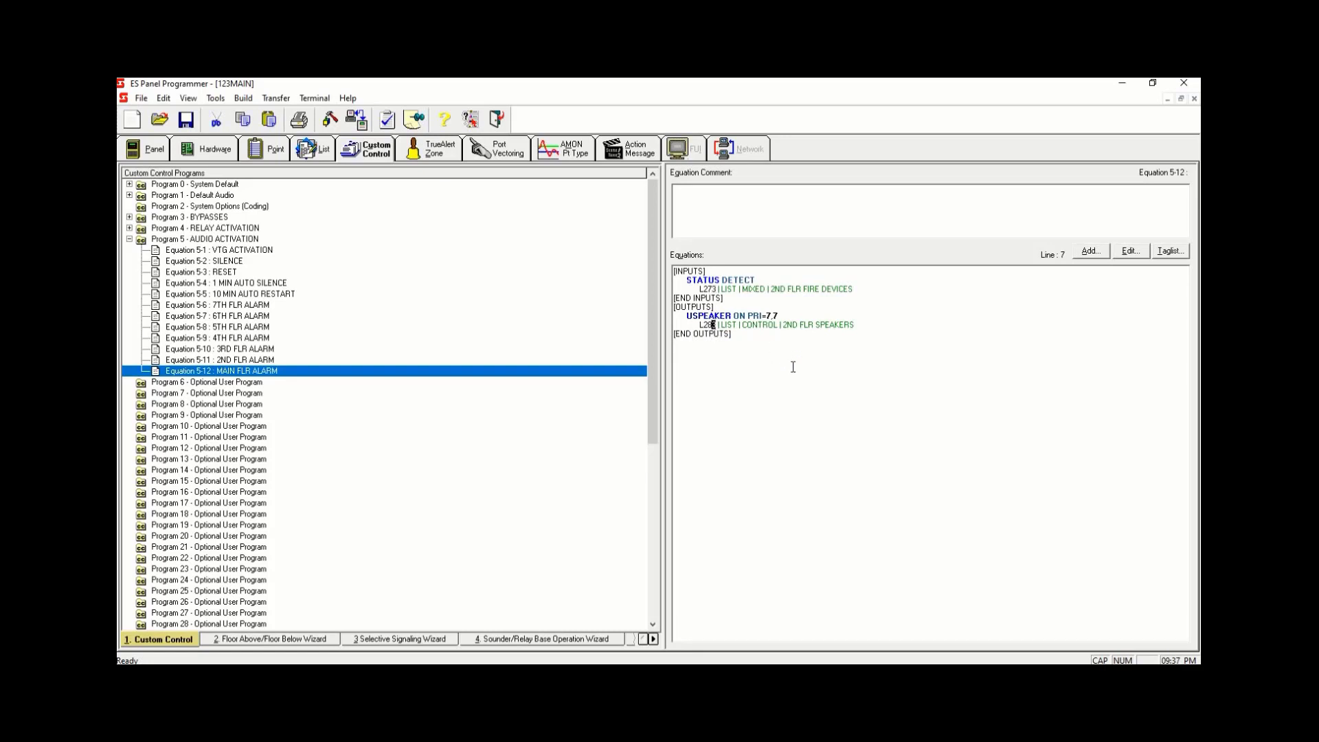
pyautogui.write('4')
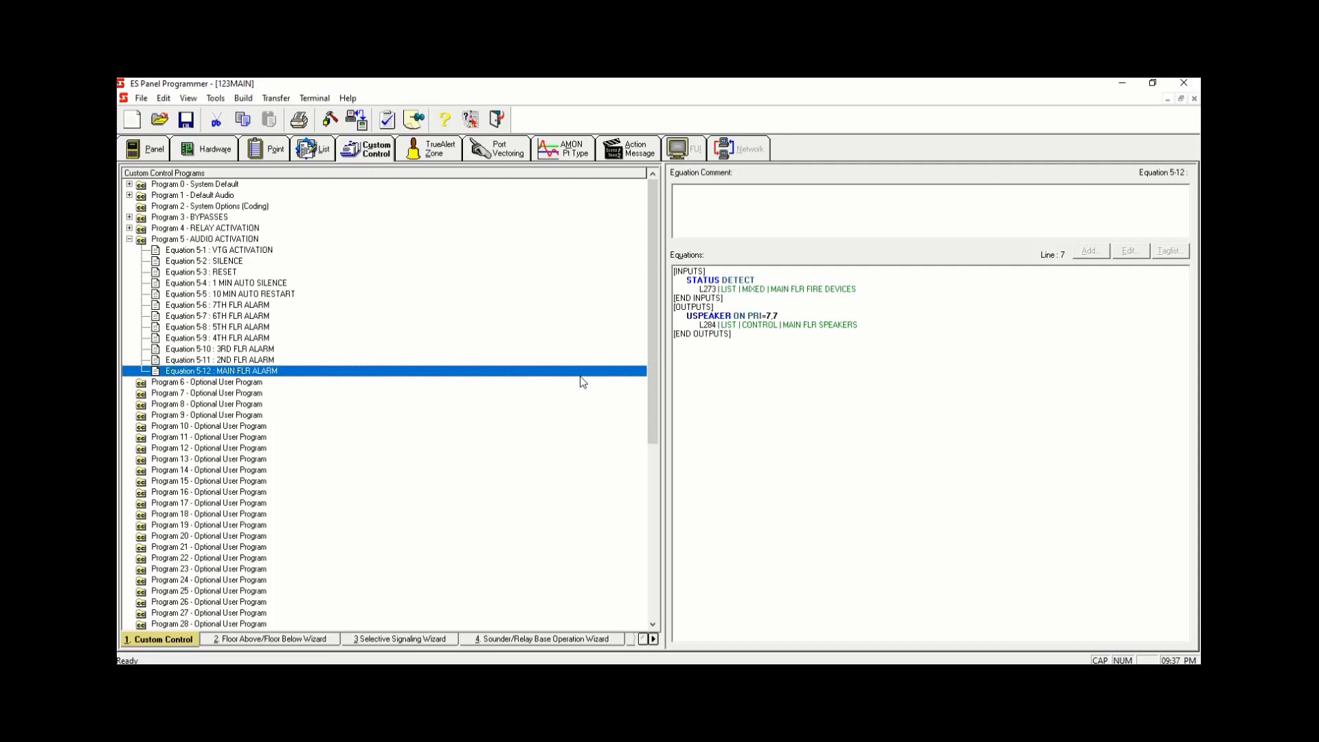
# - Open Equation 5-5 10 MIN AUTO RESTART and insert a blank line after the P521 input line
pyautogui.click(253, 254)
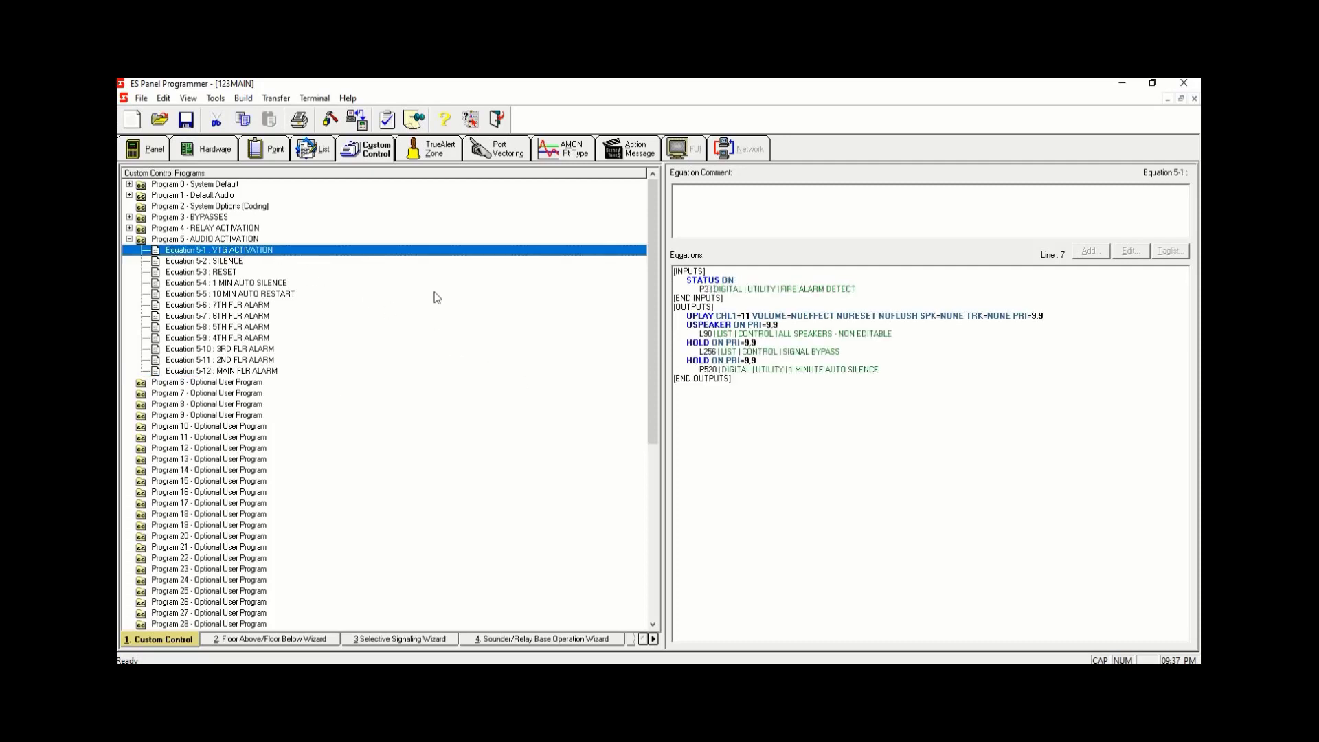
pyautogui.press('Down')
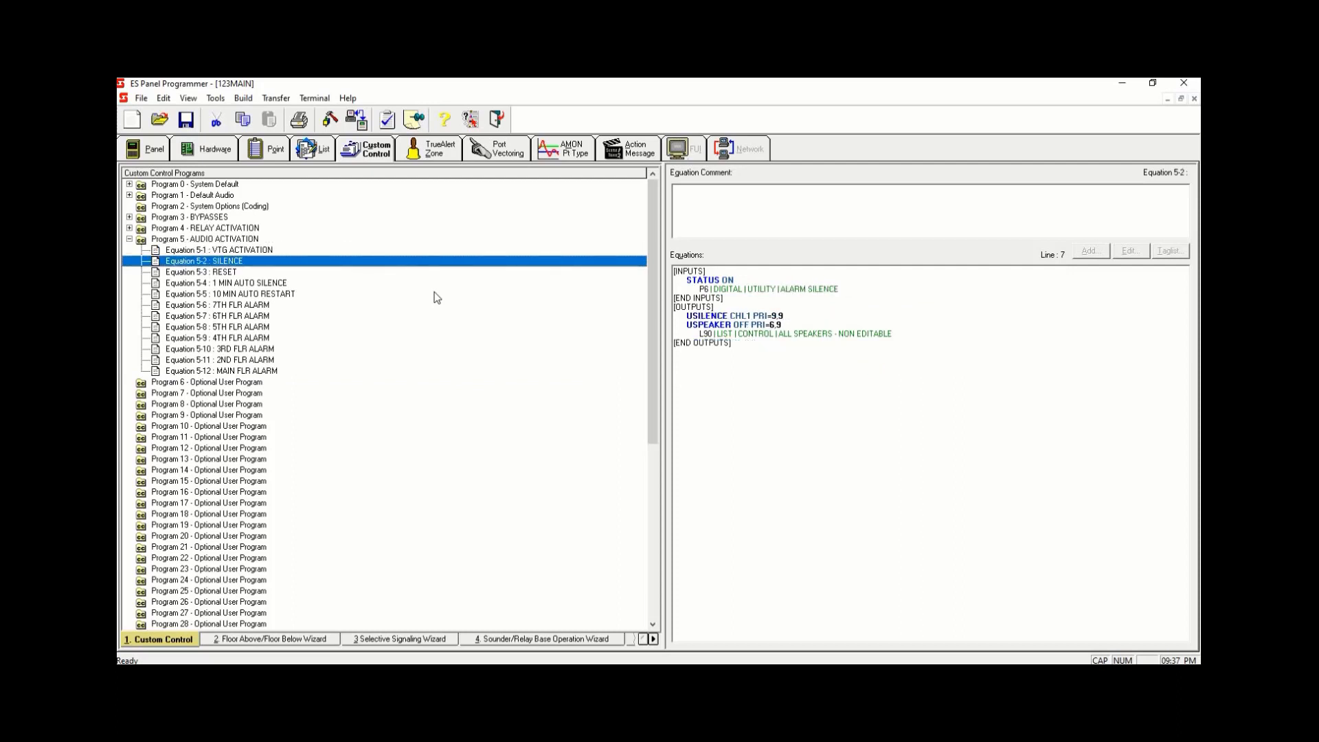
pyautogui.press('Down')
pyautogui.press('Down')
pyautogui.press('Down')
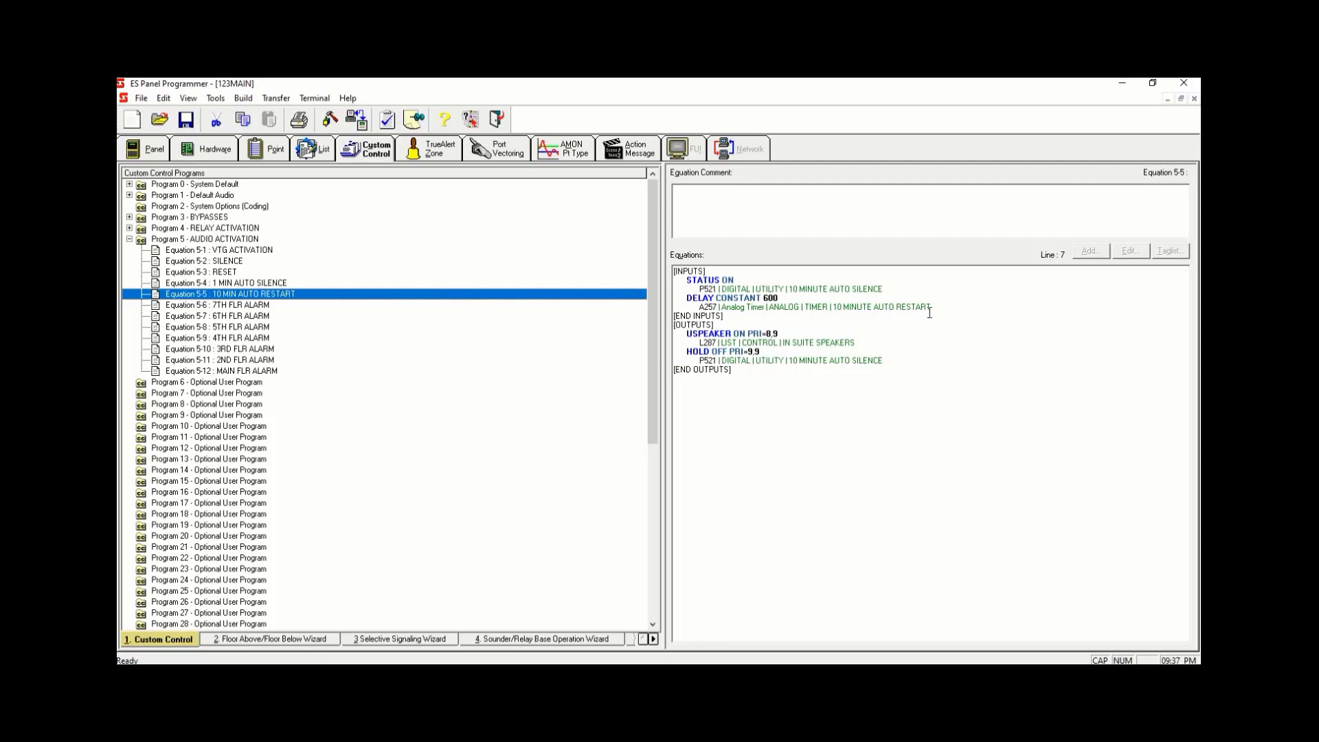
pyautogui.click(954, 308)
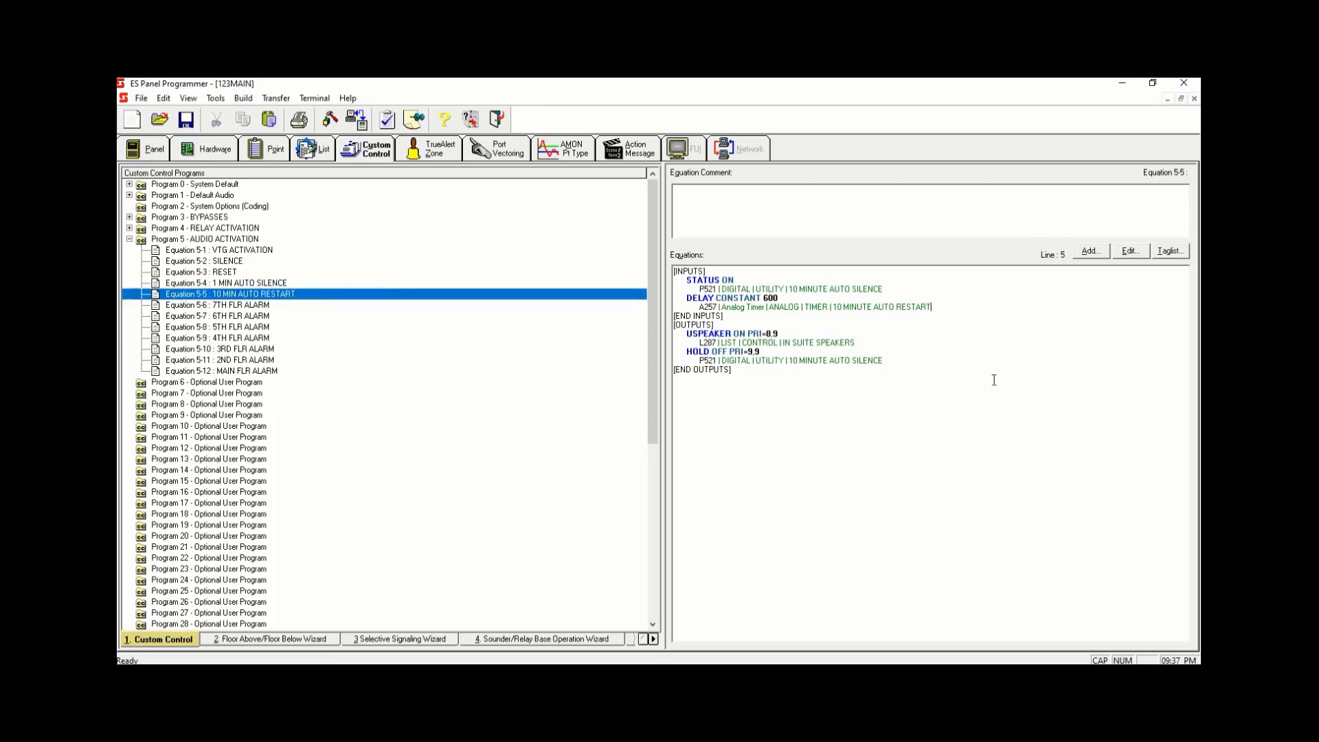
pyautogui.press('Return')
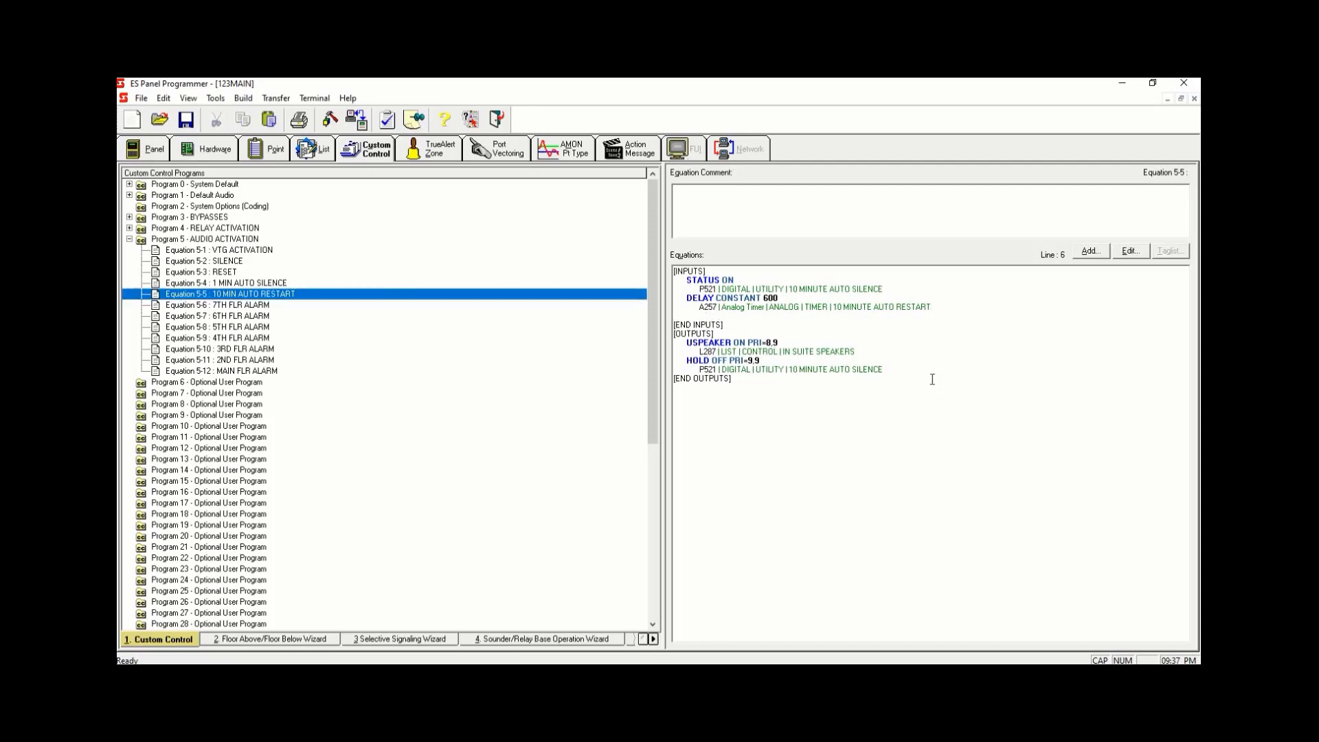
pyautogui.click(1099, 254)
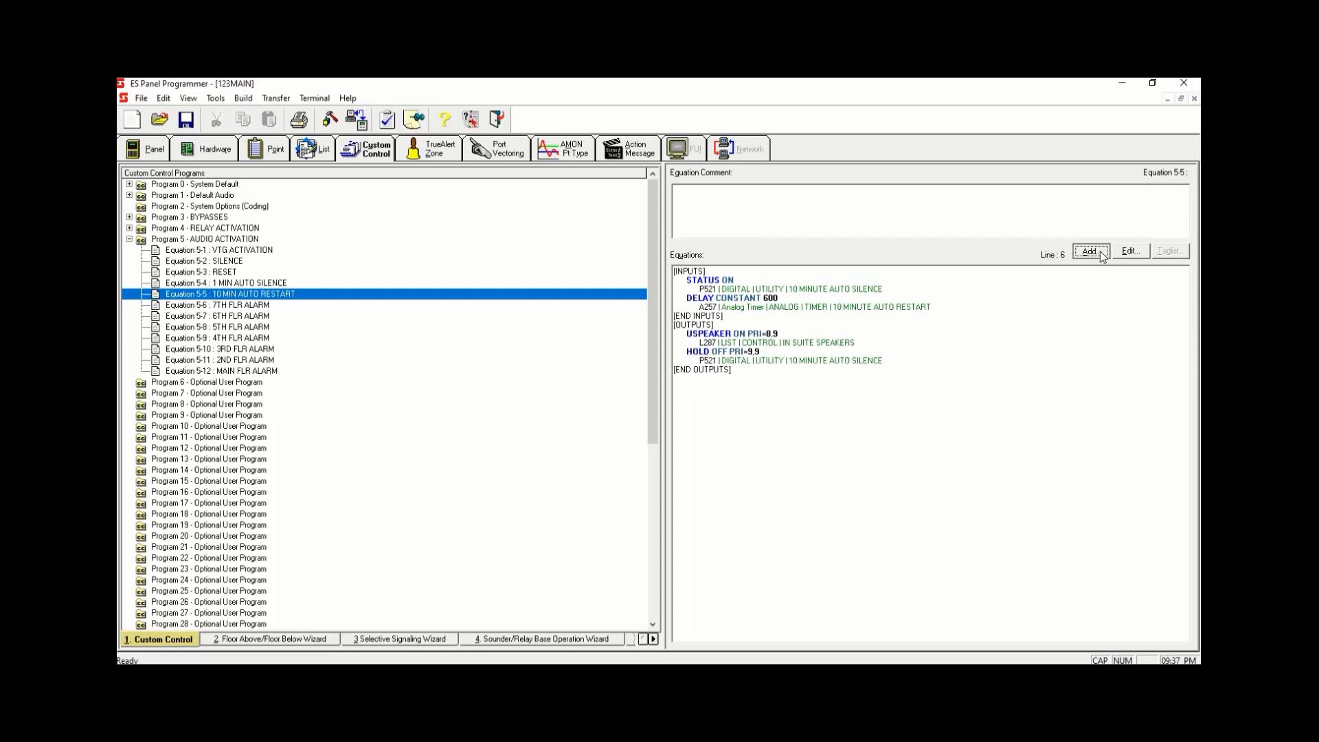
pyautogui.click(910, 290)
pyautogui.press('Return')
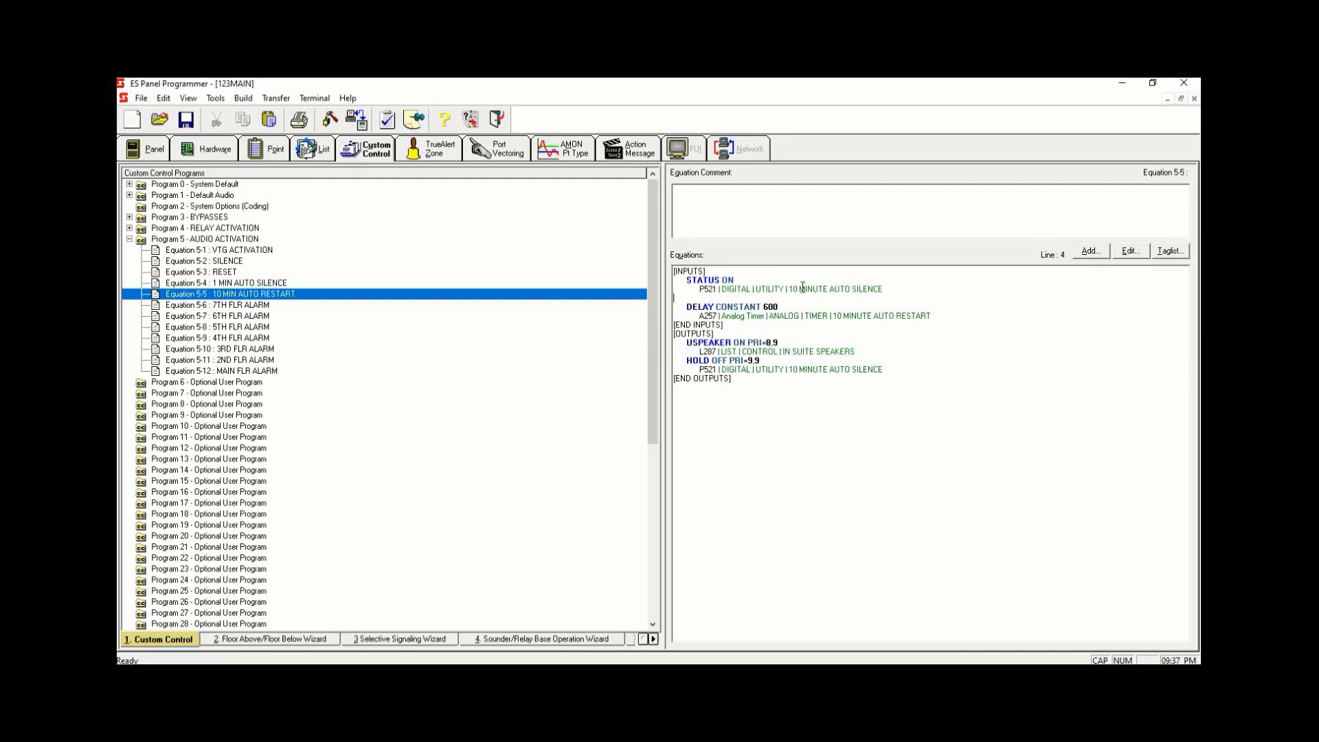
# - Start adding a Point Status input with qualifier ON, filtering the point list to System Digital Pseudo points
pyautogui.click(1090, 252)
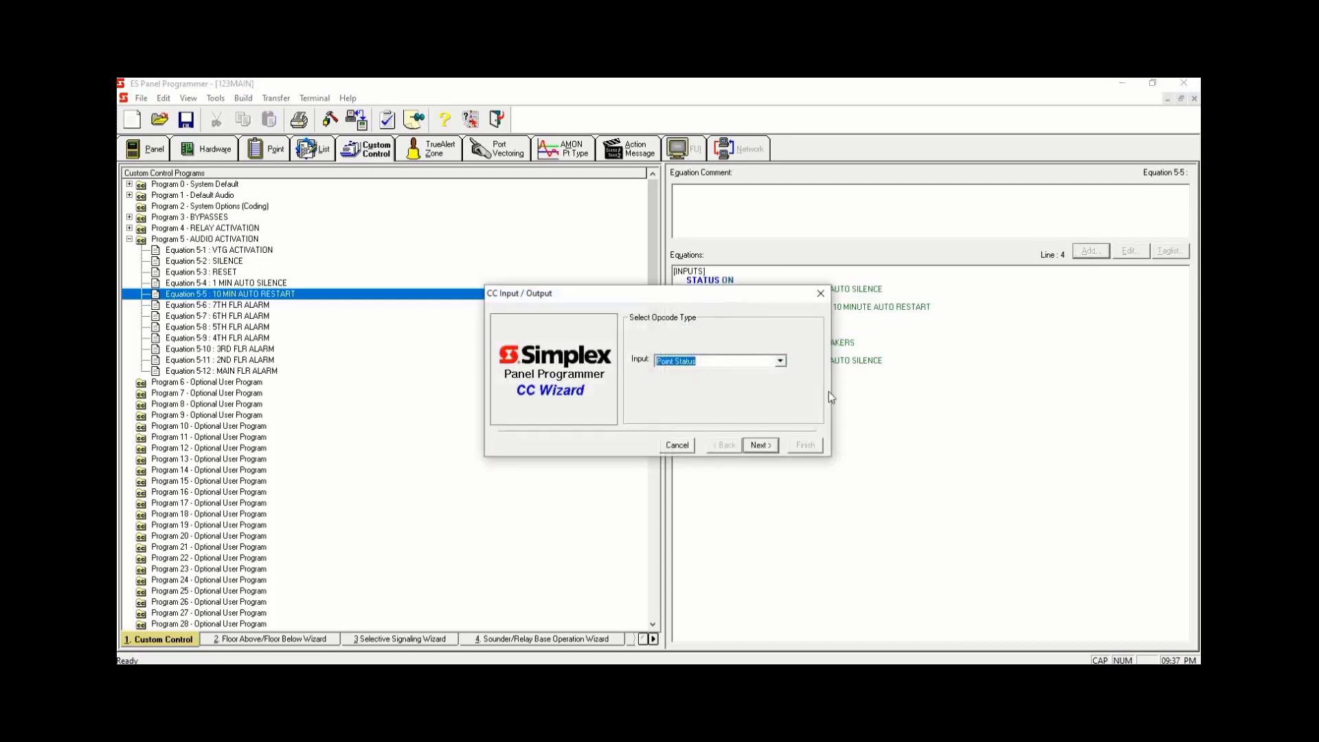
pyautogui.click(762, 447)
pyautogui.click(761, 446)
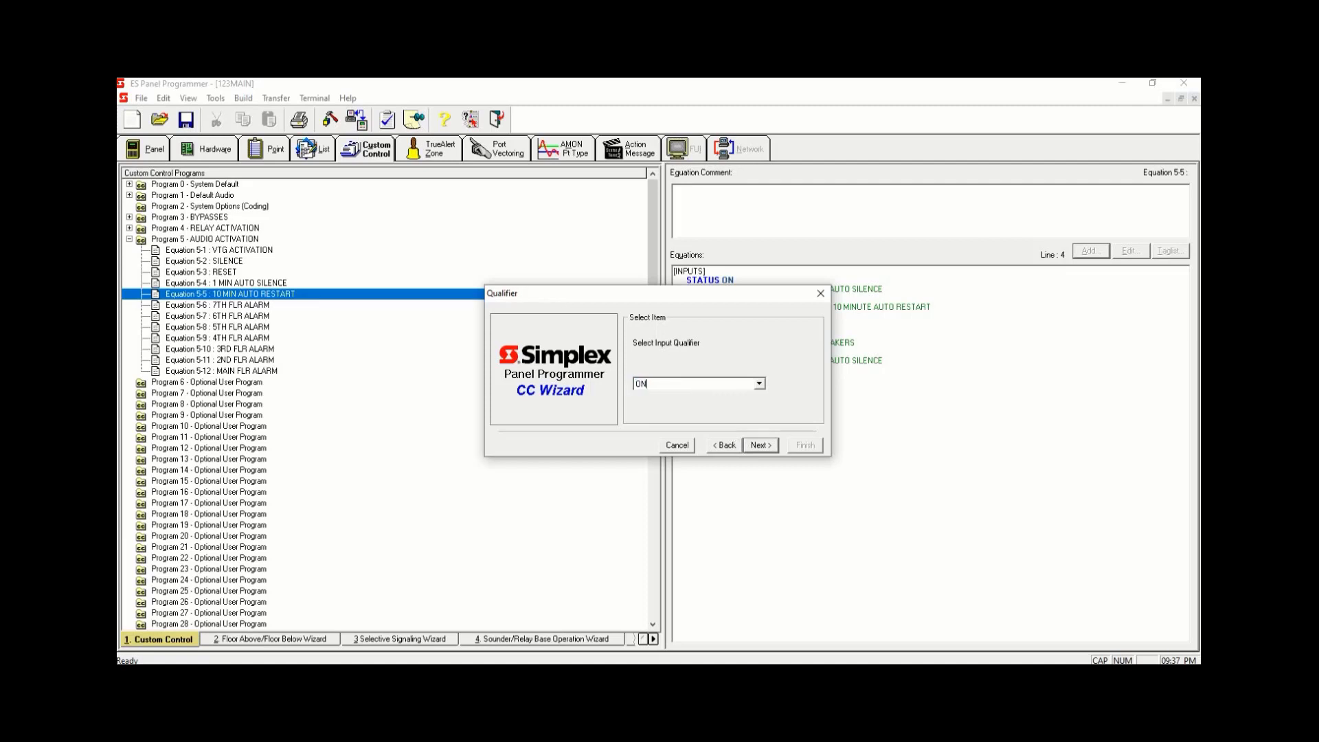
pyautogui.click(753, 446)
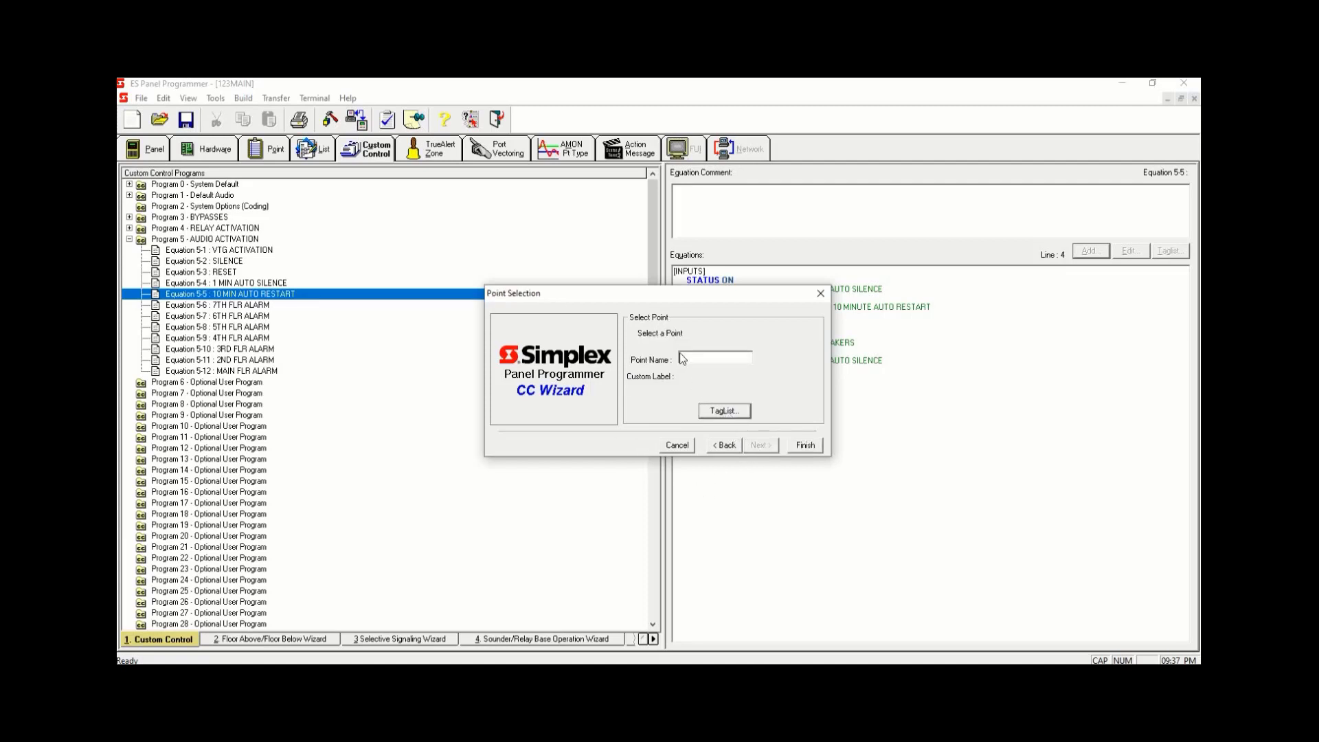
pyautogui.click(725, 412)
pyautogui.click(652, 256)
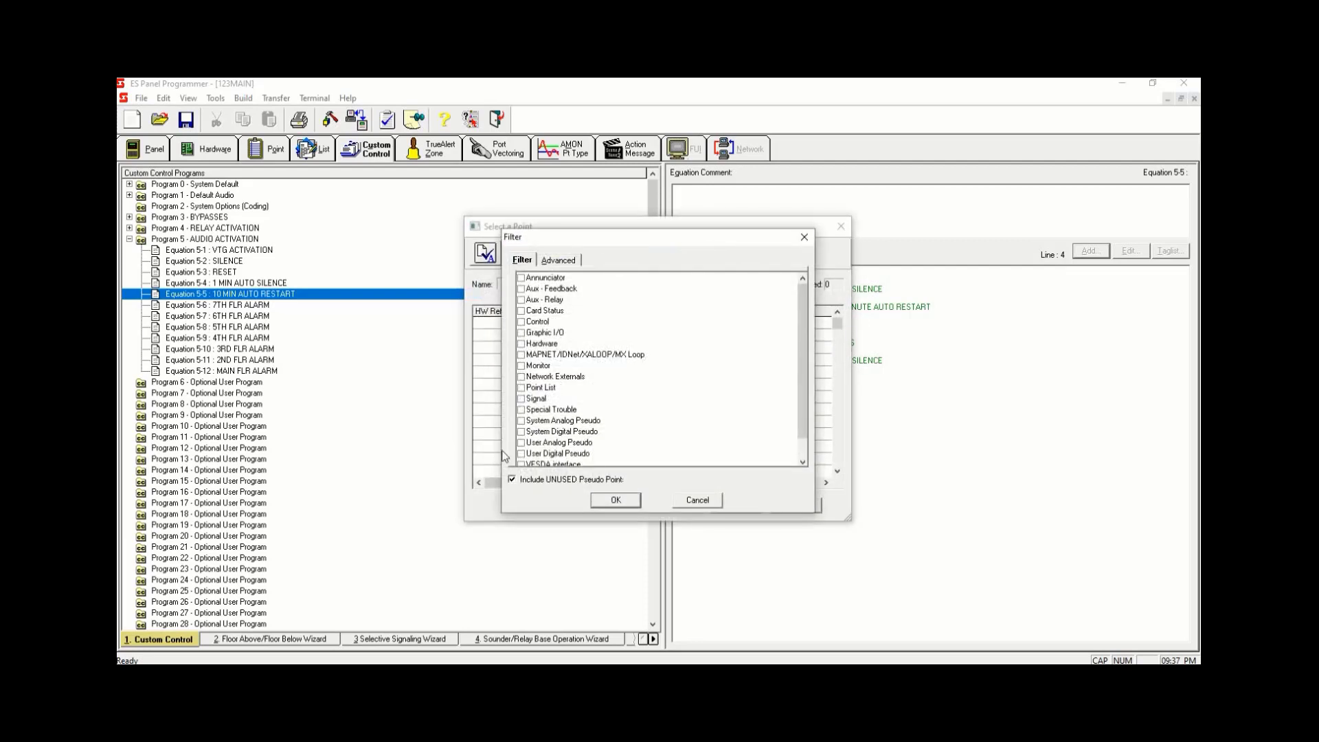
pyautogui.click(529, 454)
pyautogui.click(520, 454)
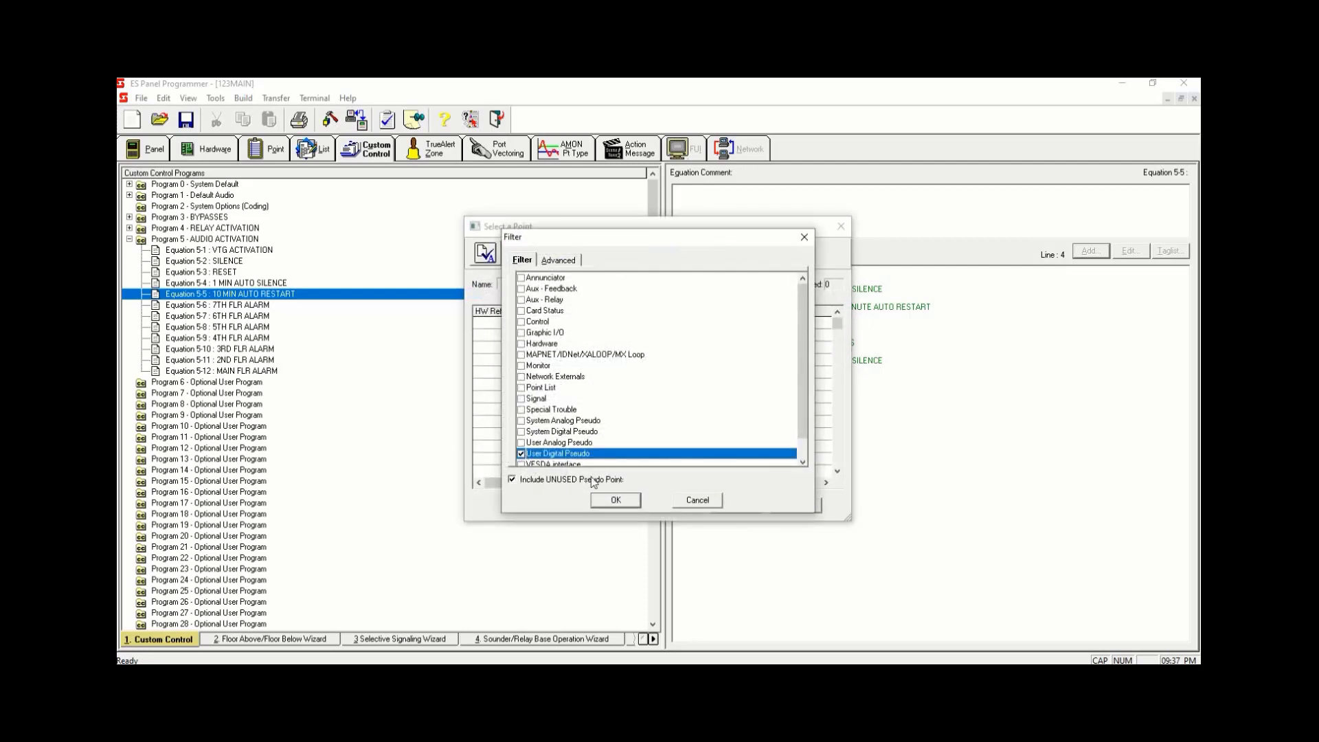
pyautogui.click(621, 505)
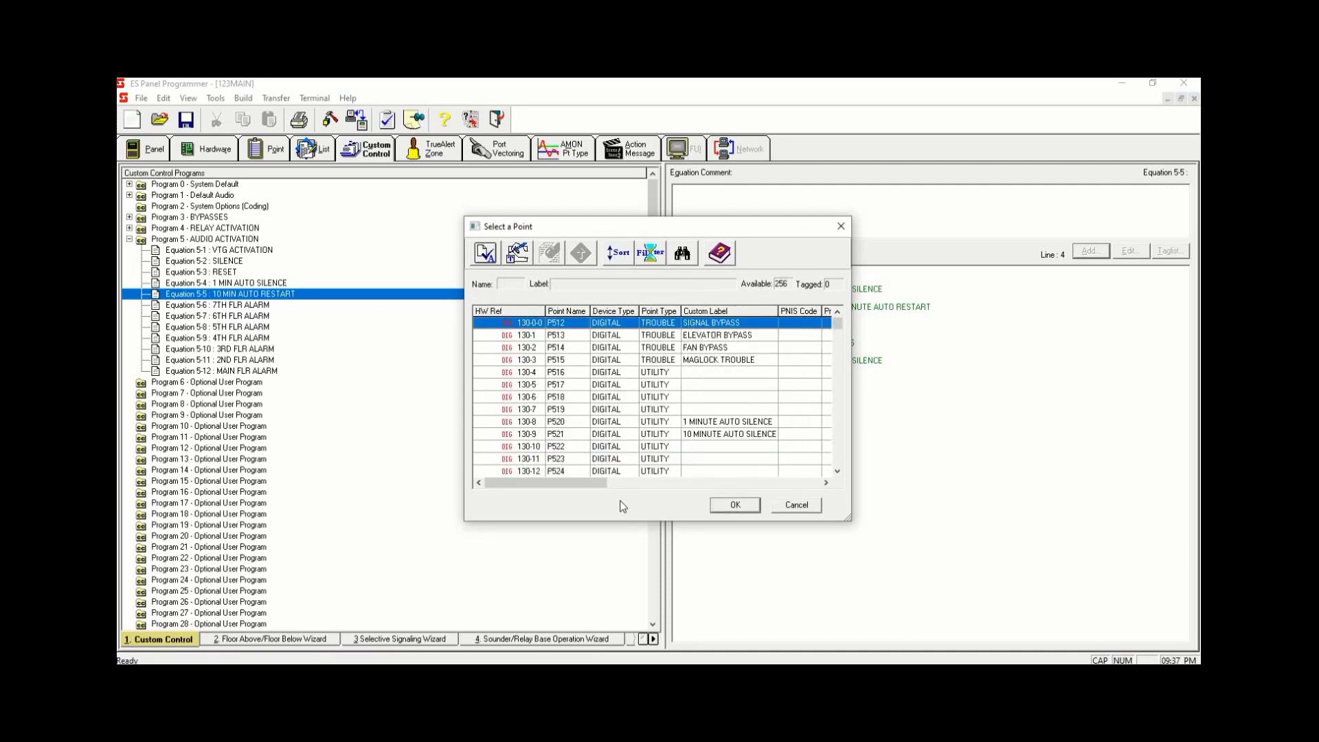
pyautogui.click(642, 251)
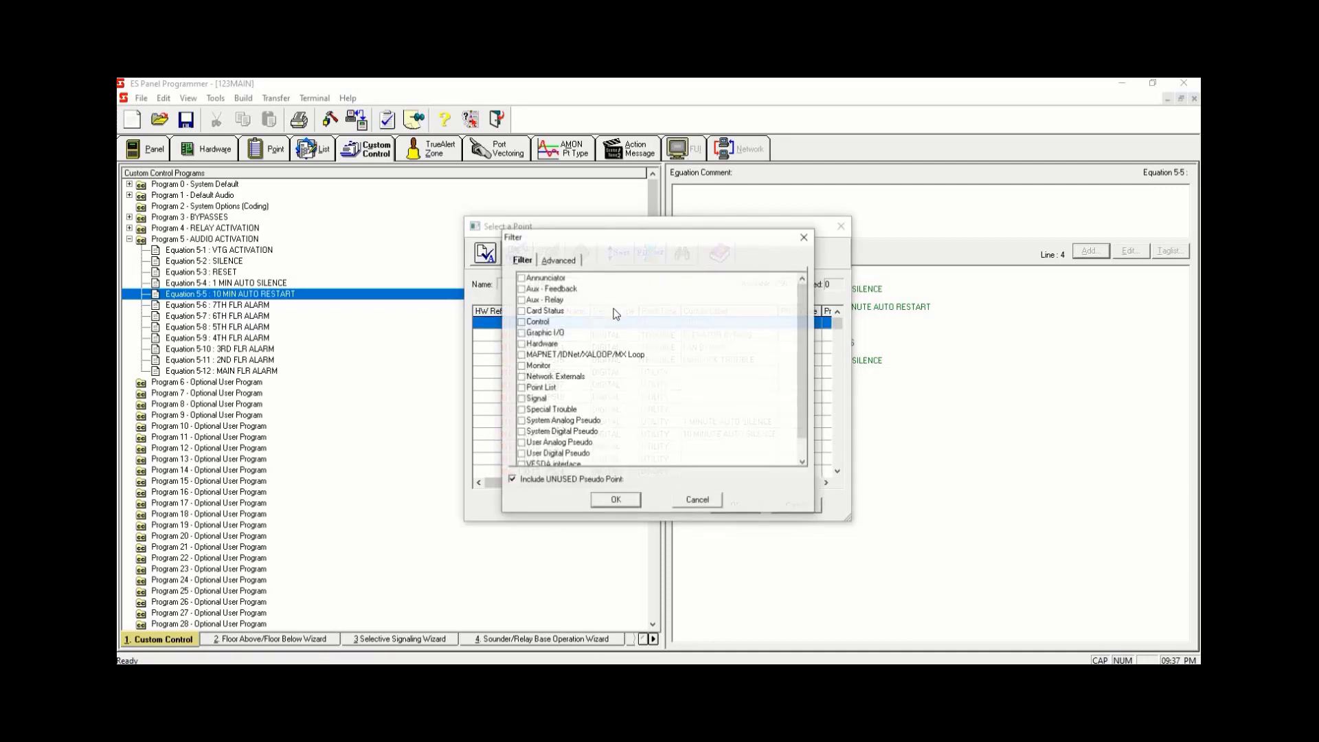
pyautogui.click(521, 432)
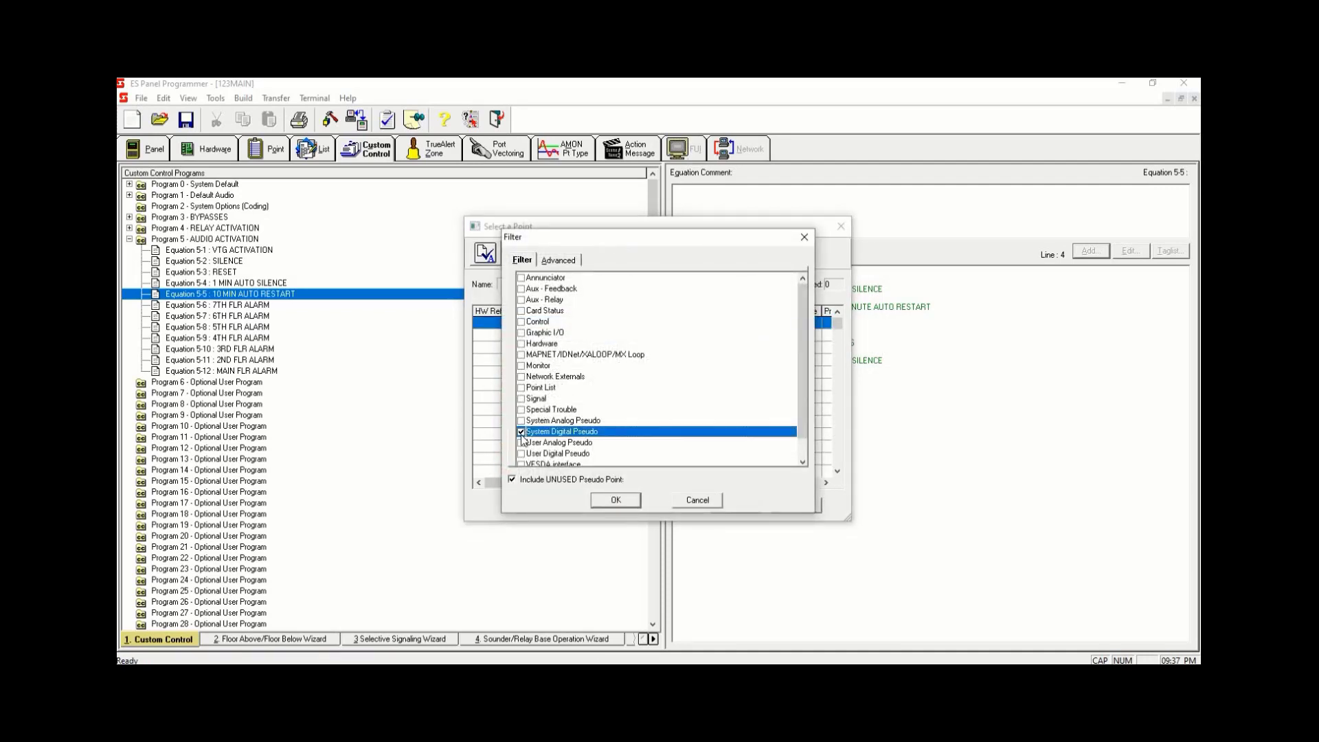
pyautogui.click(621, 500)
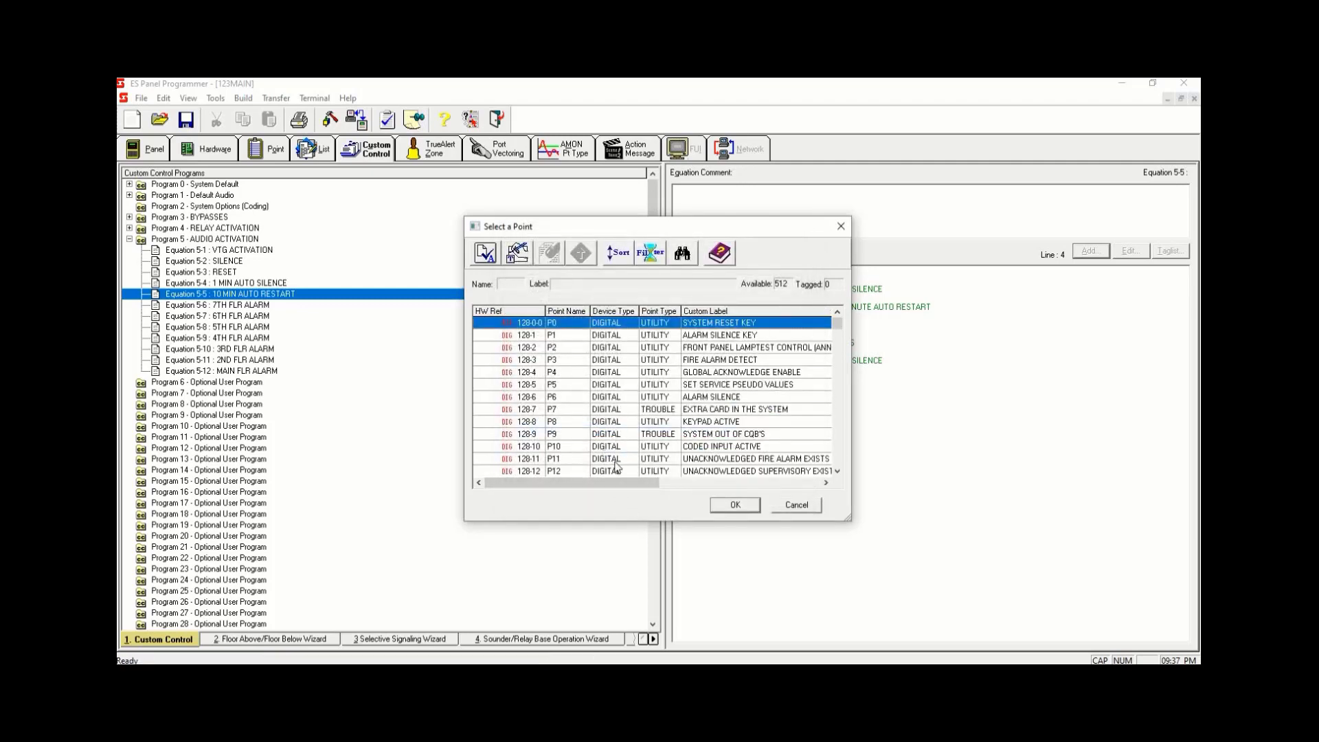
# - Pick point P11 UNACKNOWLEDGED FIRE ALARM EXISTS and finish adding the input
pyautogui.click(616, 459)
pyautogui.press('space')
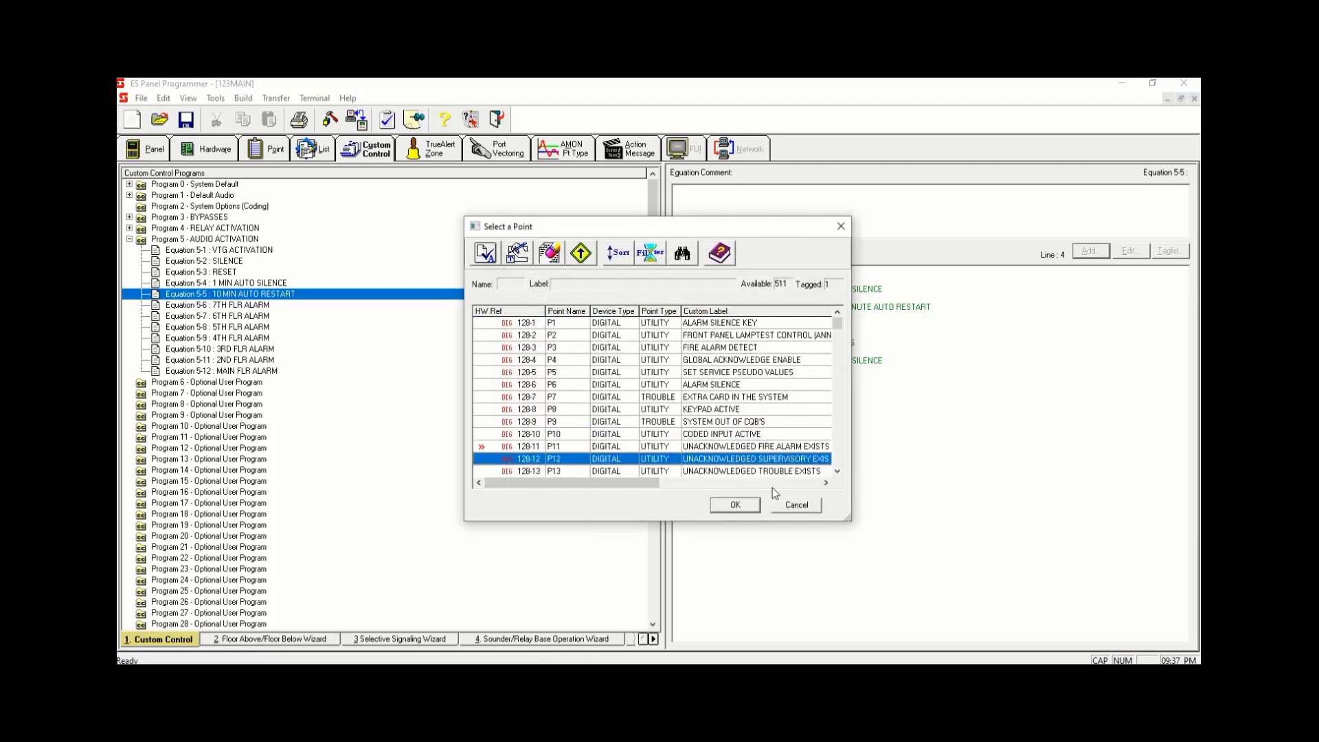
pyautogui.press('Up')
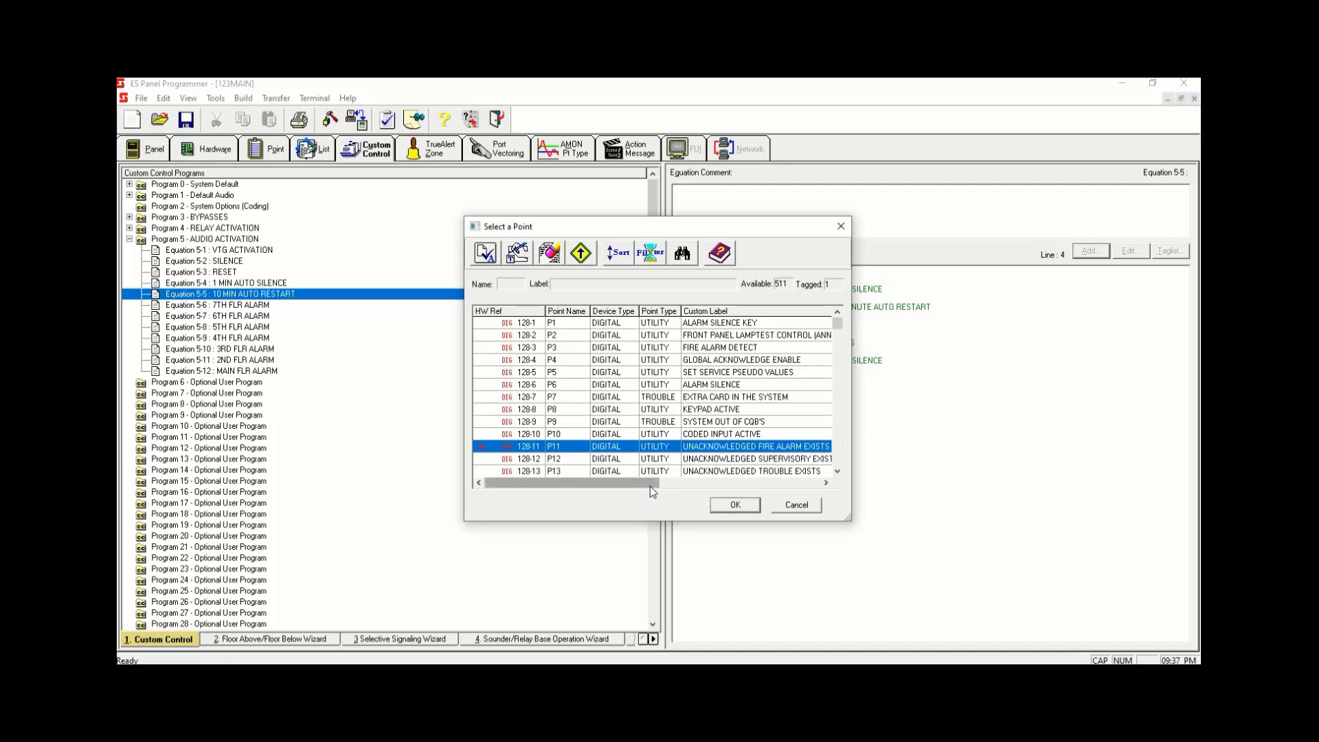
pyautogui.moveTo(650, 485); pyautogui.dragTo(754, 497)
pyautogui.click(748, 500)
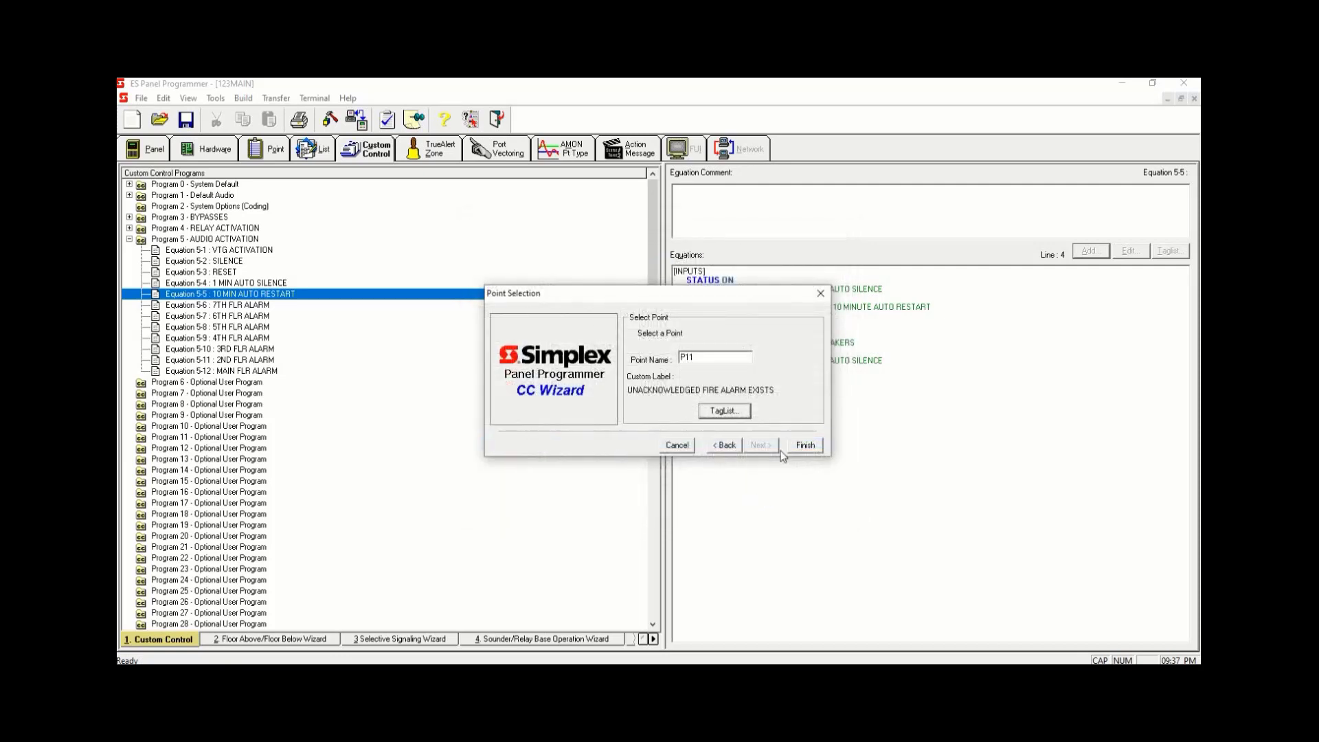
pyautogui.click(803, 448)
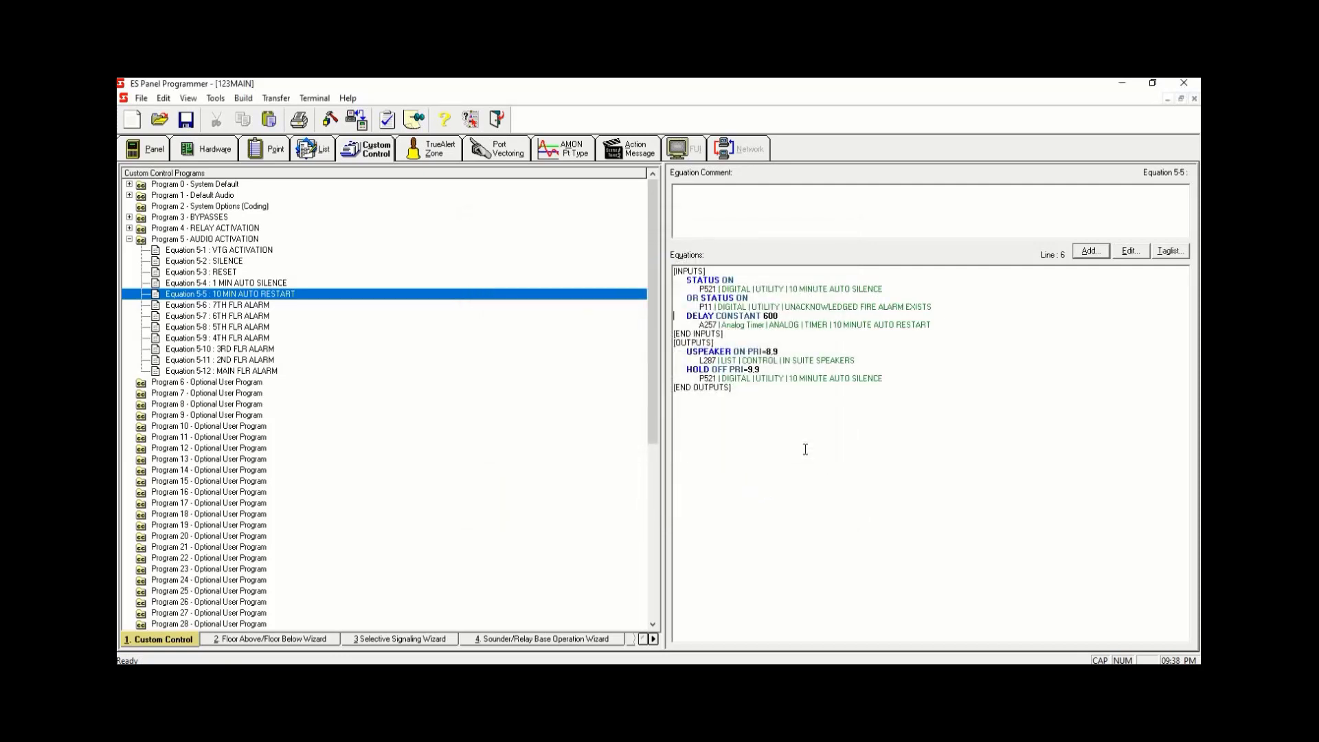
# - Change the new P11 input's operator to AND NOT
pyautogui.click(692, 298)
pyautogui.write('AND NOT')
pyautogui.click(811, 443)
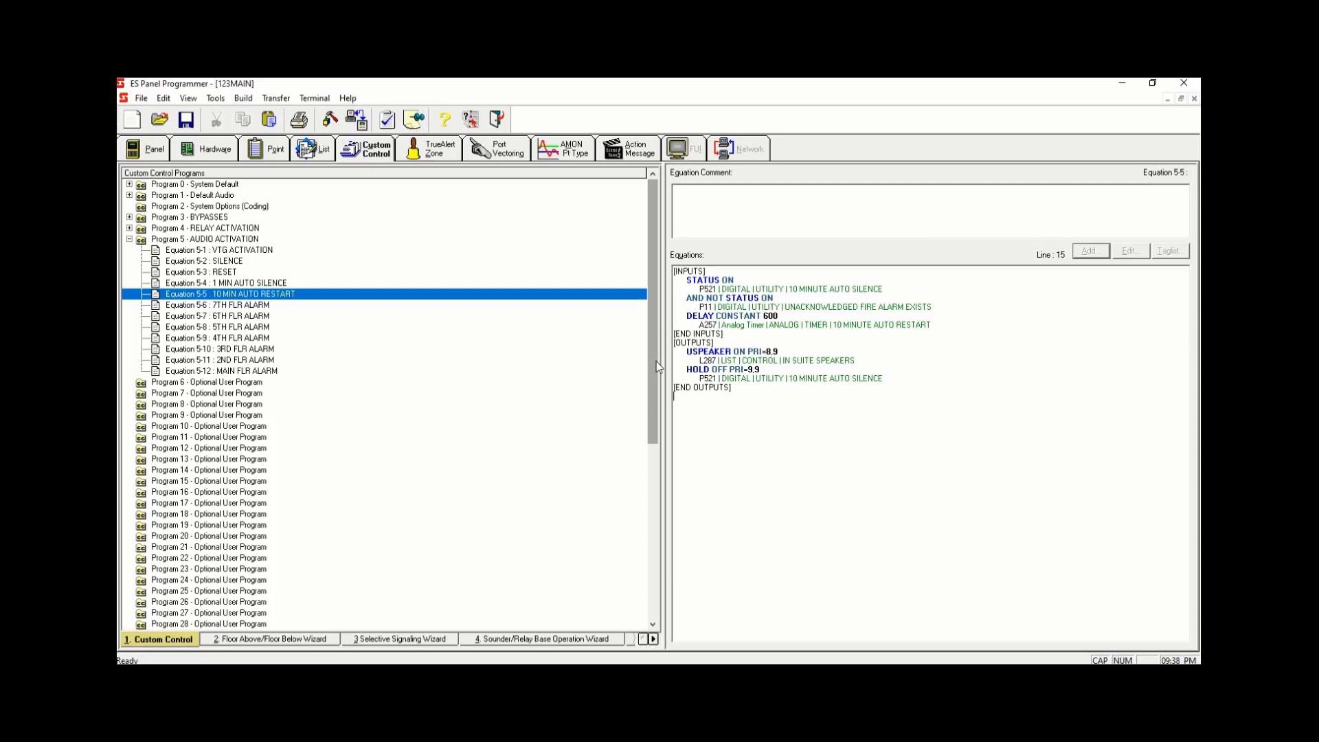
# - Review the completed inputs and outputs of Equation 5-5 10 MIN AUTO RESTART
pyautogui.moveTo(875, 408); pyautogui.dragTo(642, 286)
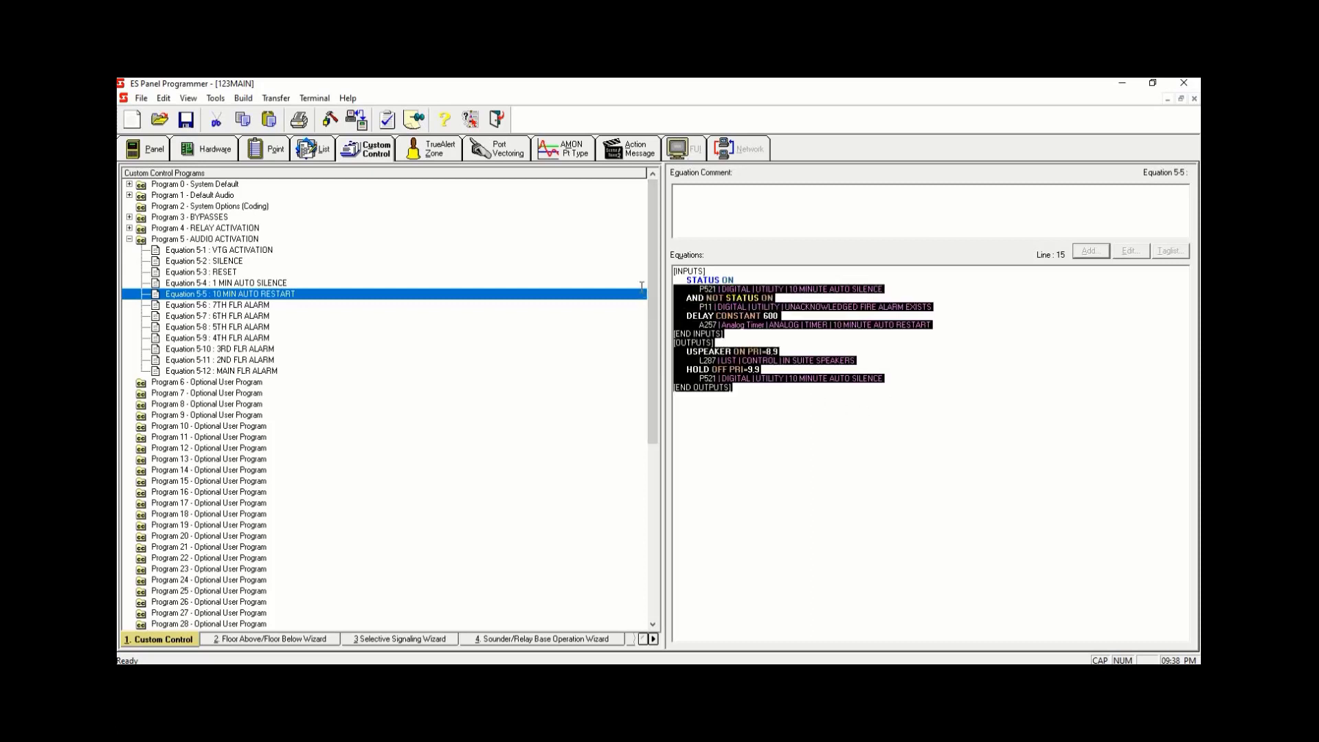
pyautogui.click(769, 416)
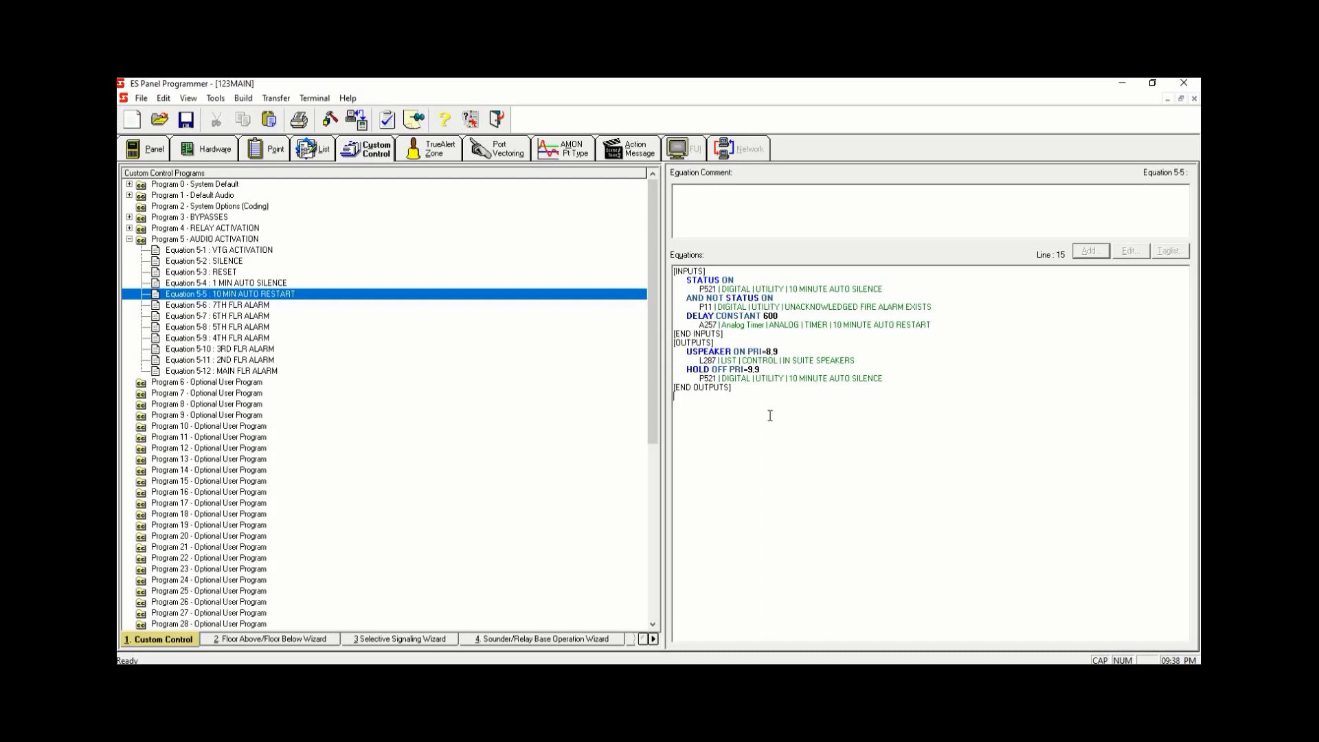
# - Select Equation 5-12 MAIN FLR ALARM and save the panel database
pyautogui.click(274, 371)
pyautogui.click(142, 99)
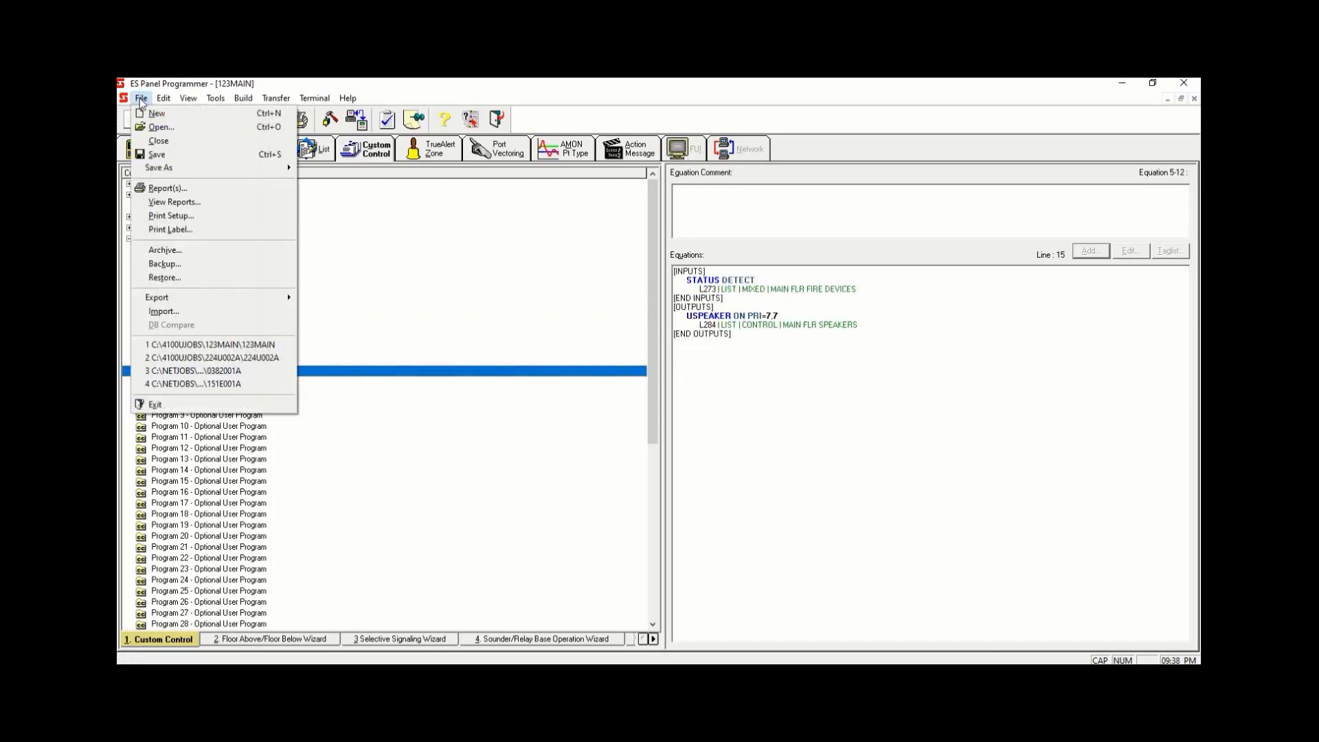
pyautogui.click(155, 156)
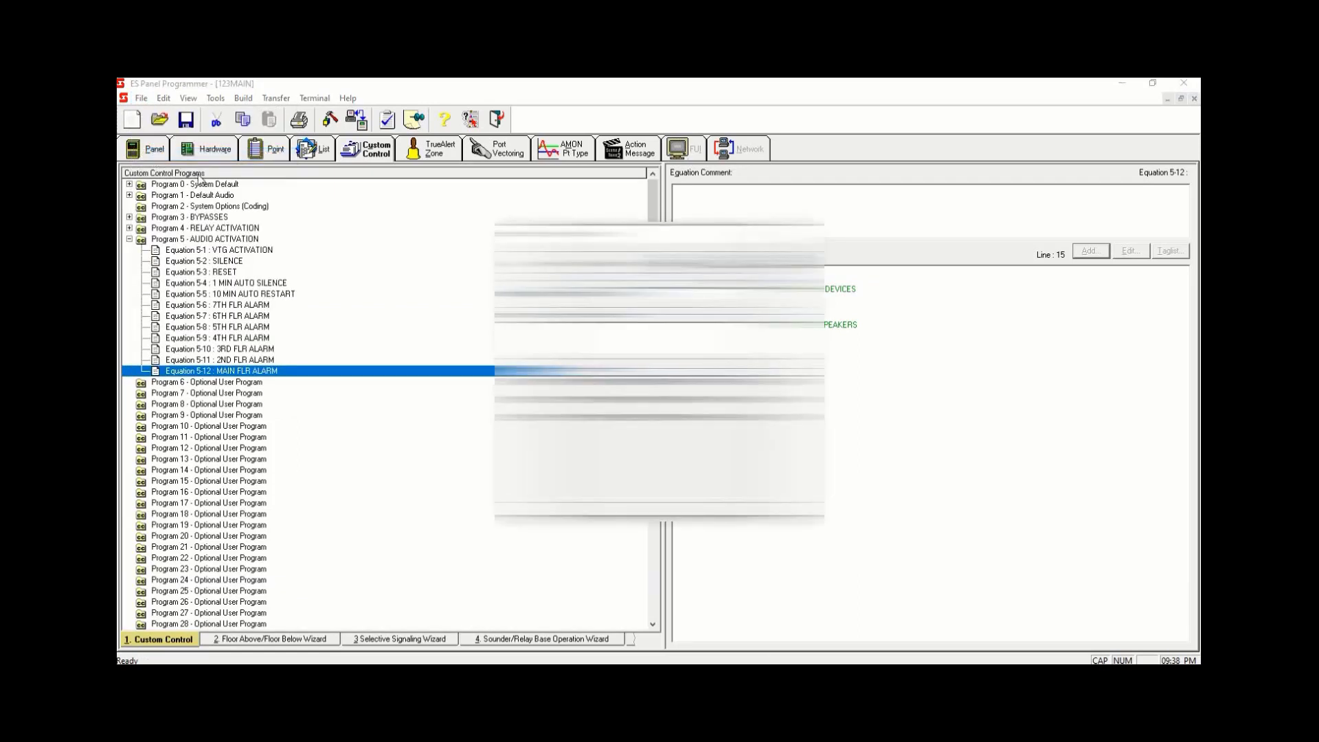